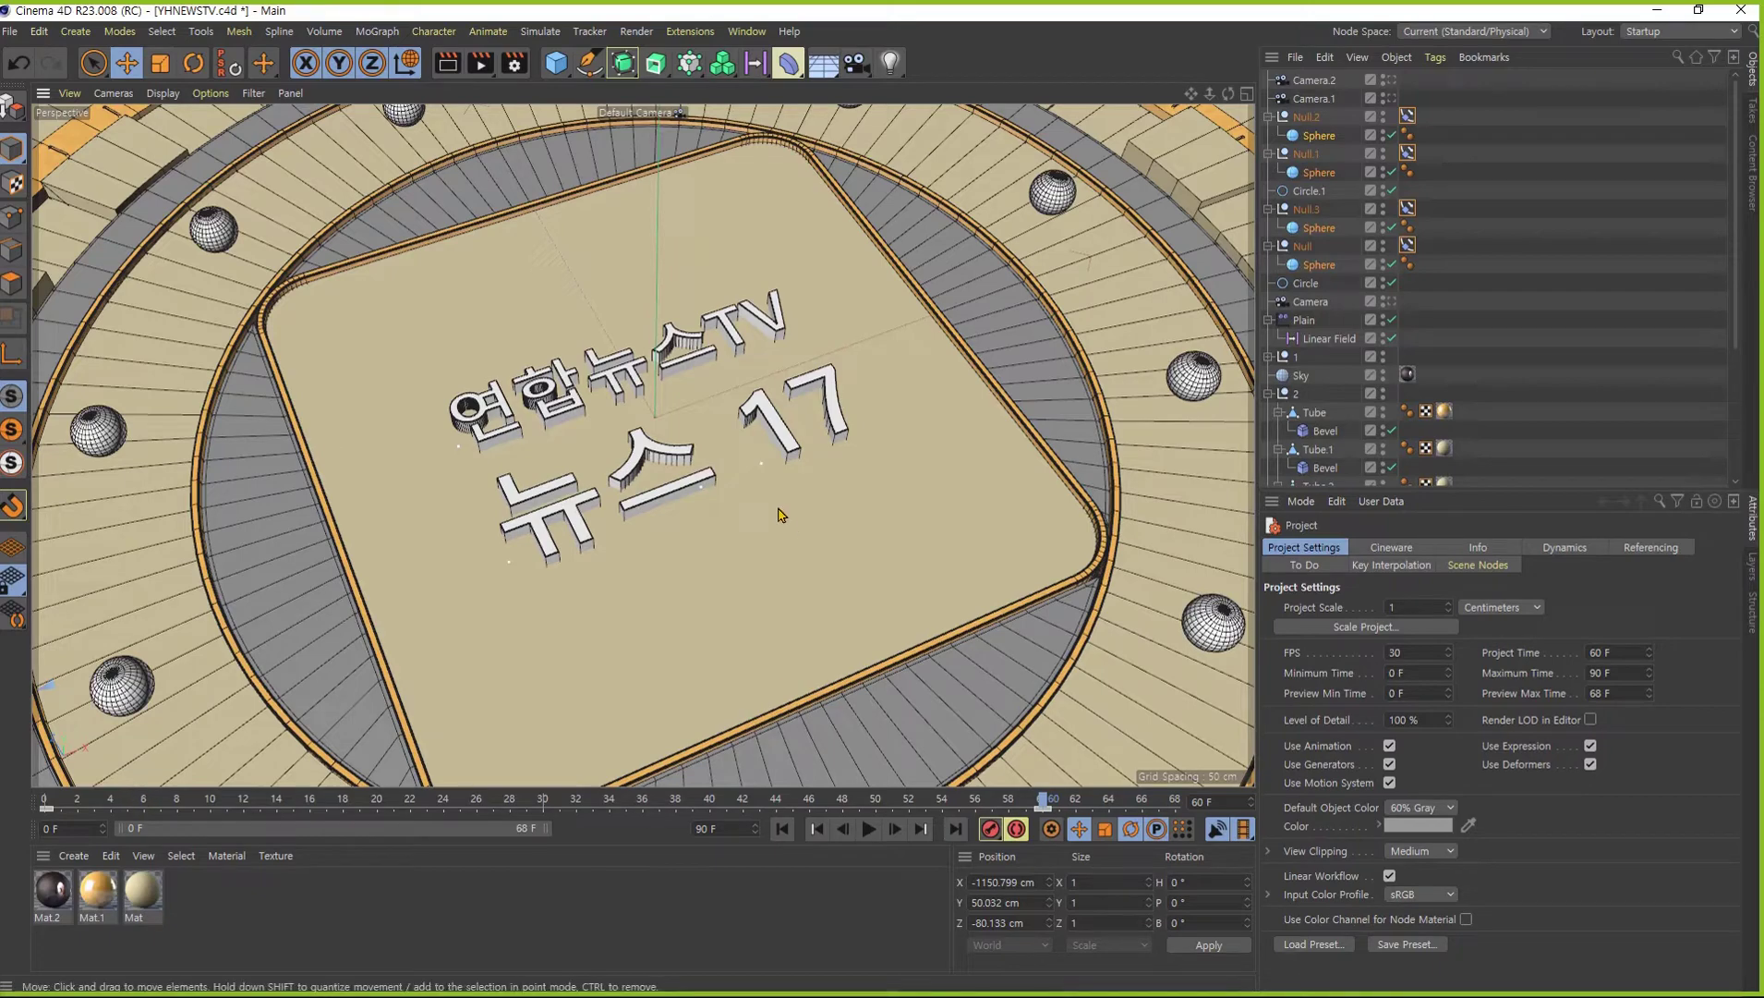
# - Merge the roman.ai Illustrator file into the stage scene using the default import settings
pyautogui.scroll(-2, 637, 448)
pyautogui.scroll(-3, 665, 467)
pyautogui.scroll(-3, 681, 482)
pyautogui.keyDown('alt'); pyautogui.moveTo(681, 482); pyautogui.dragTo(646, 435); pyautogui.keyUp('alt')
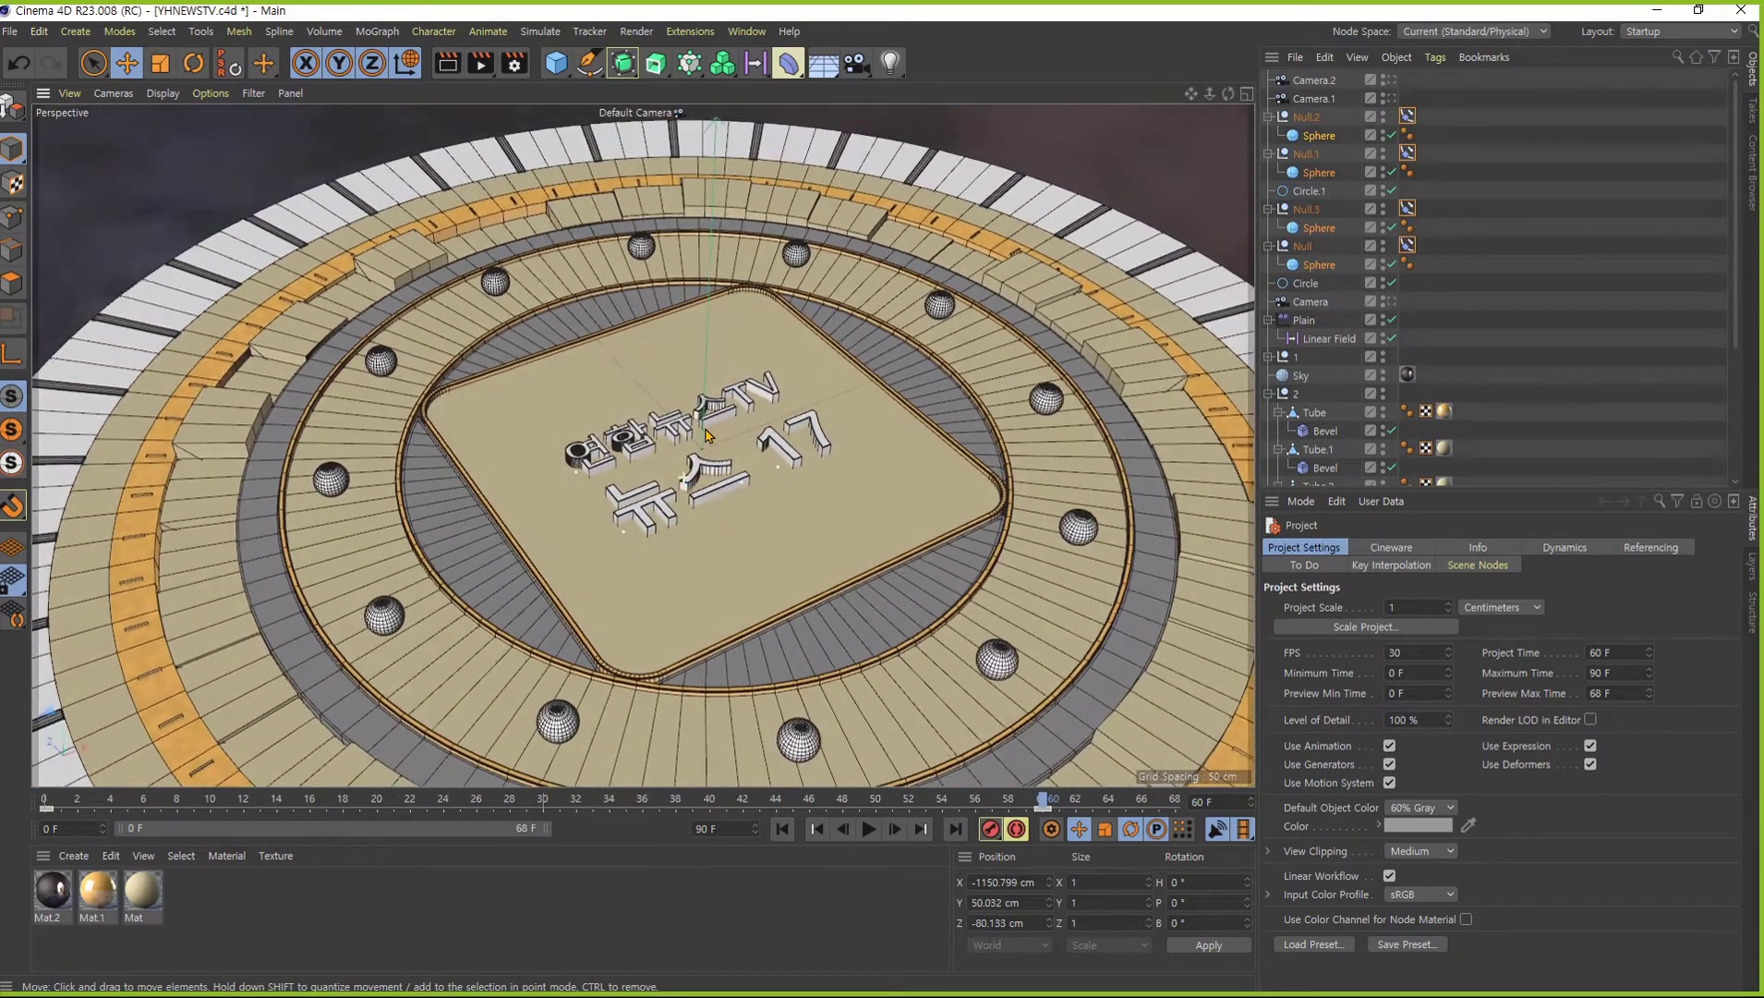
pyautogui.click(10, 31)
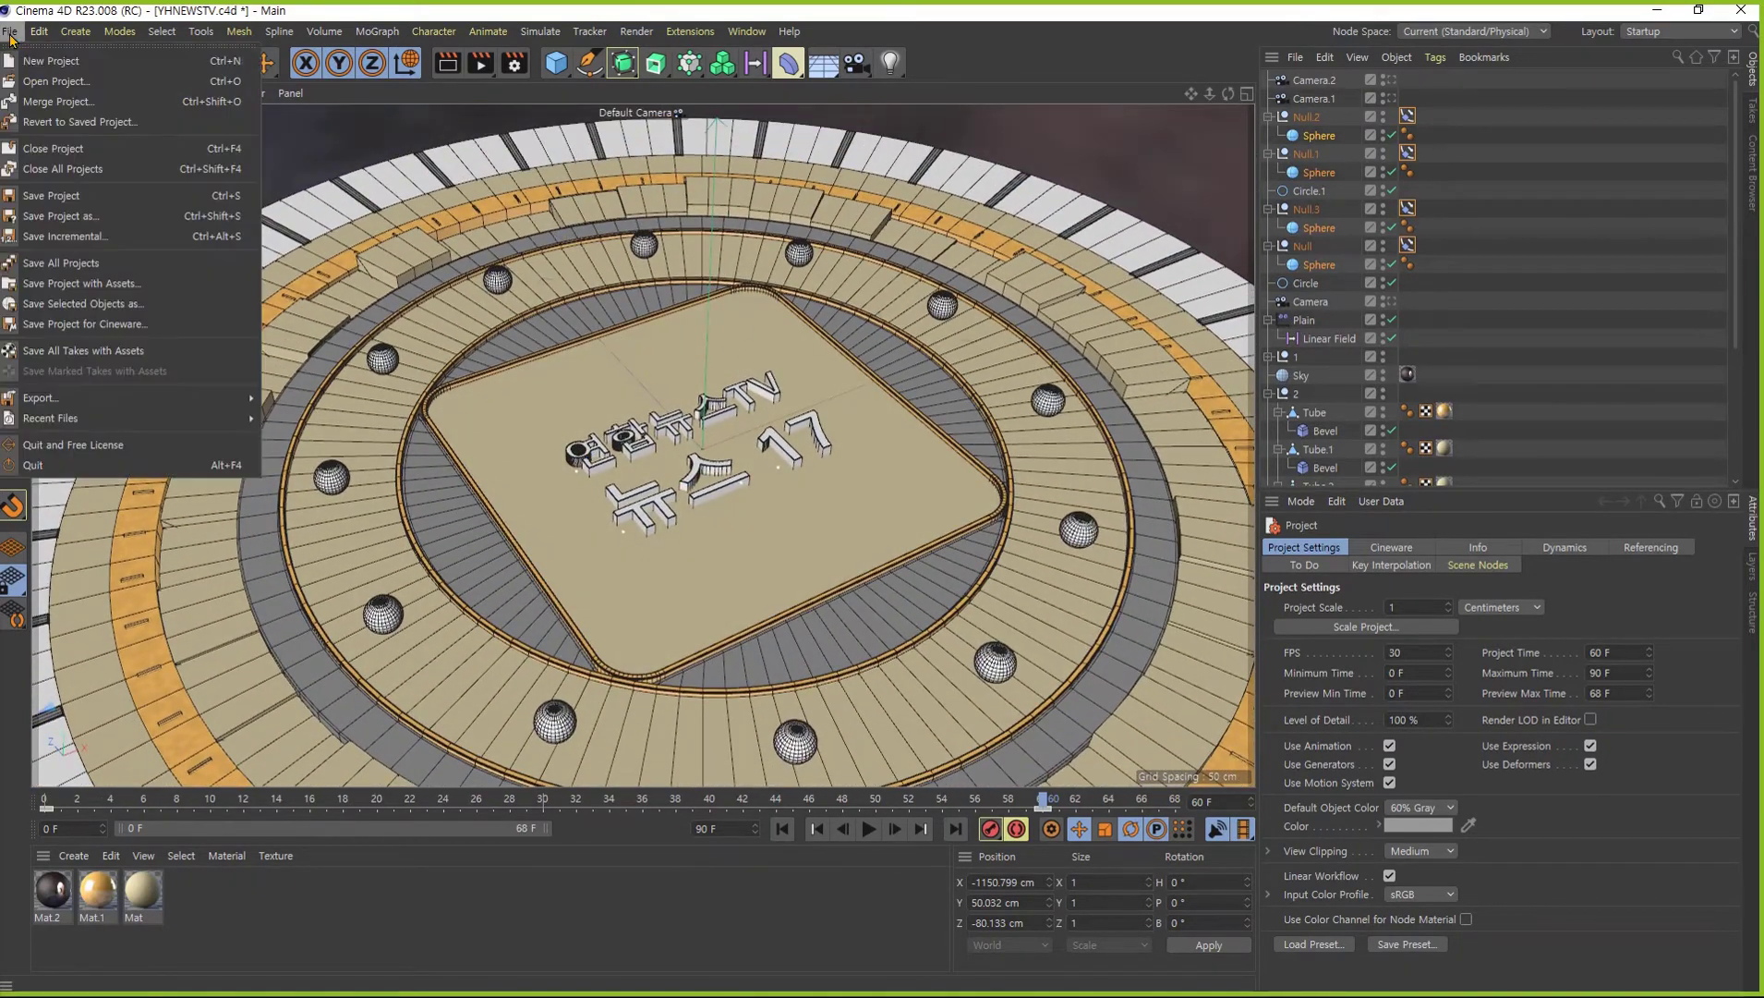
pyautogui.click(58, 102)
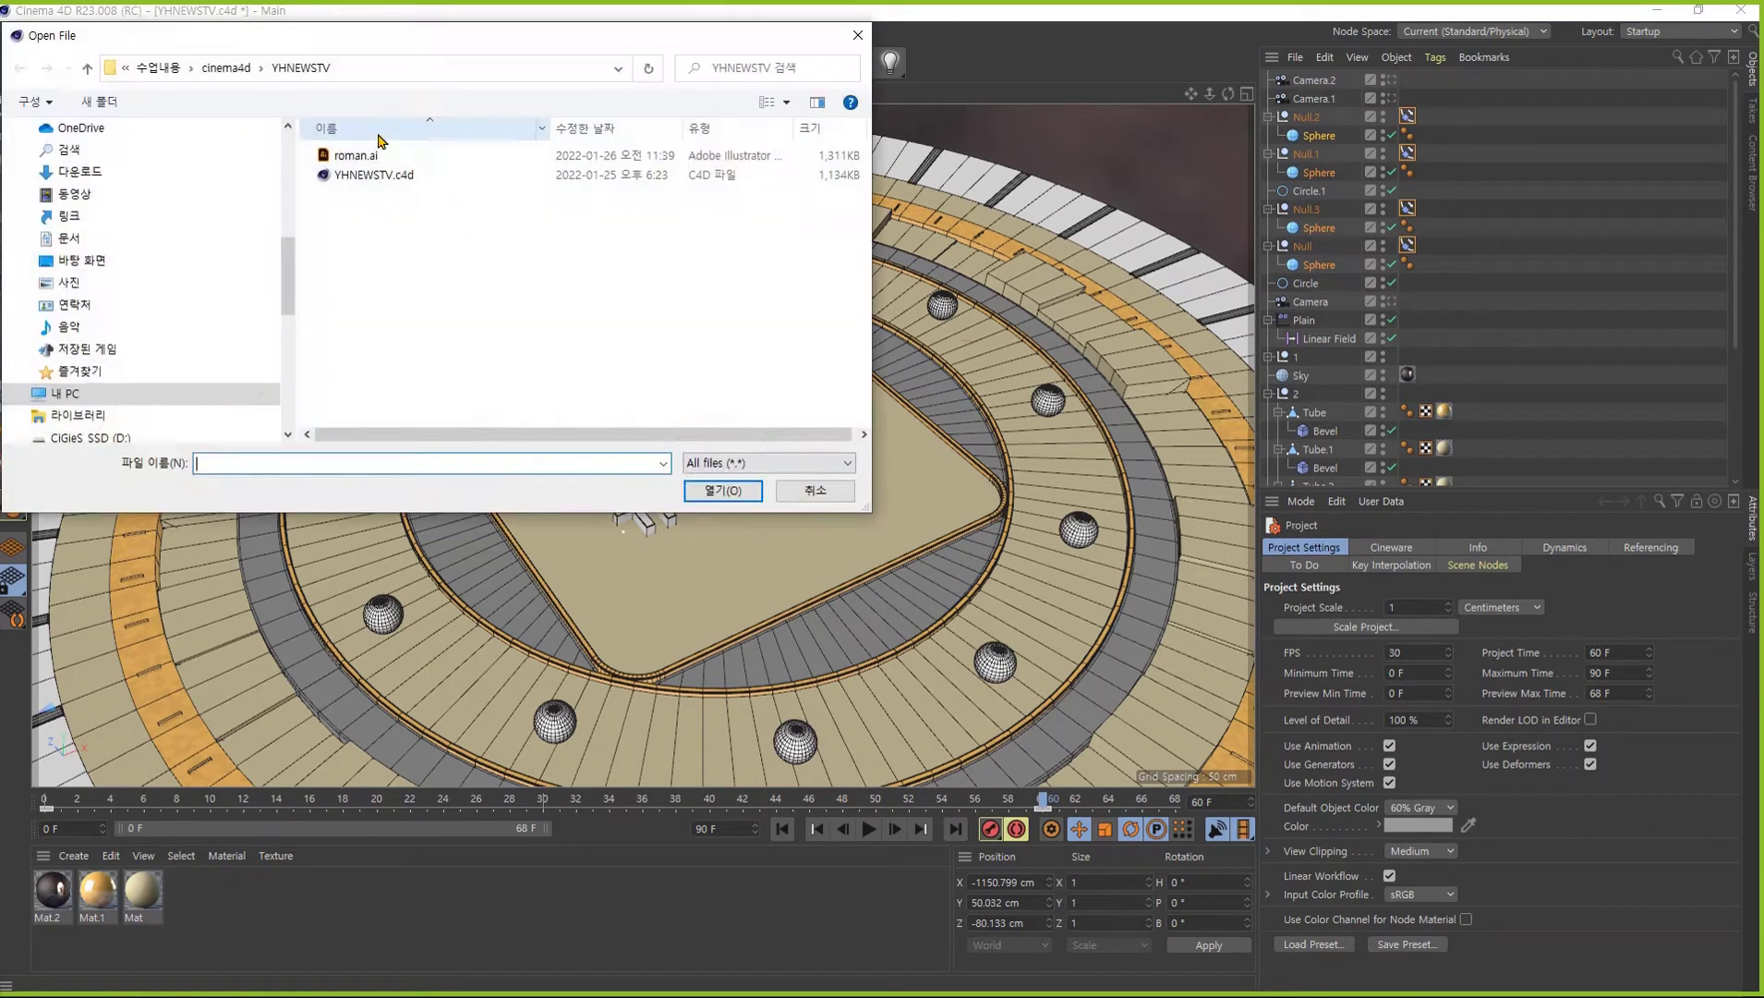
pyautogui.click(376, 155)
pyautogui.click(723, 490)
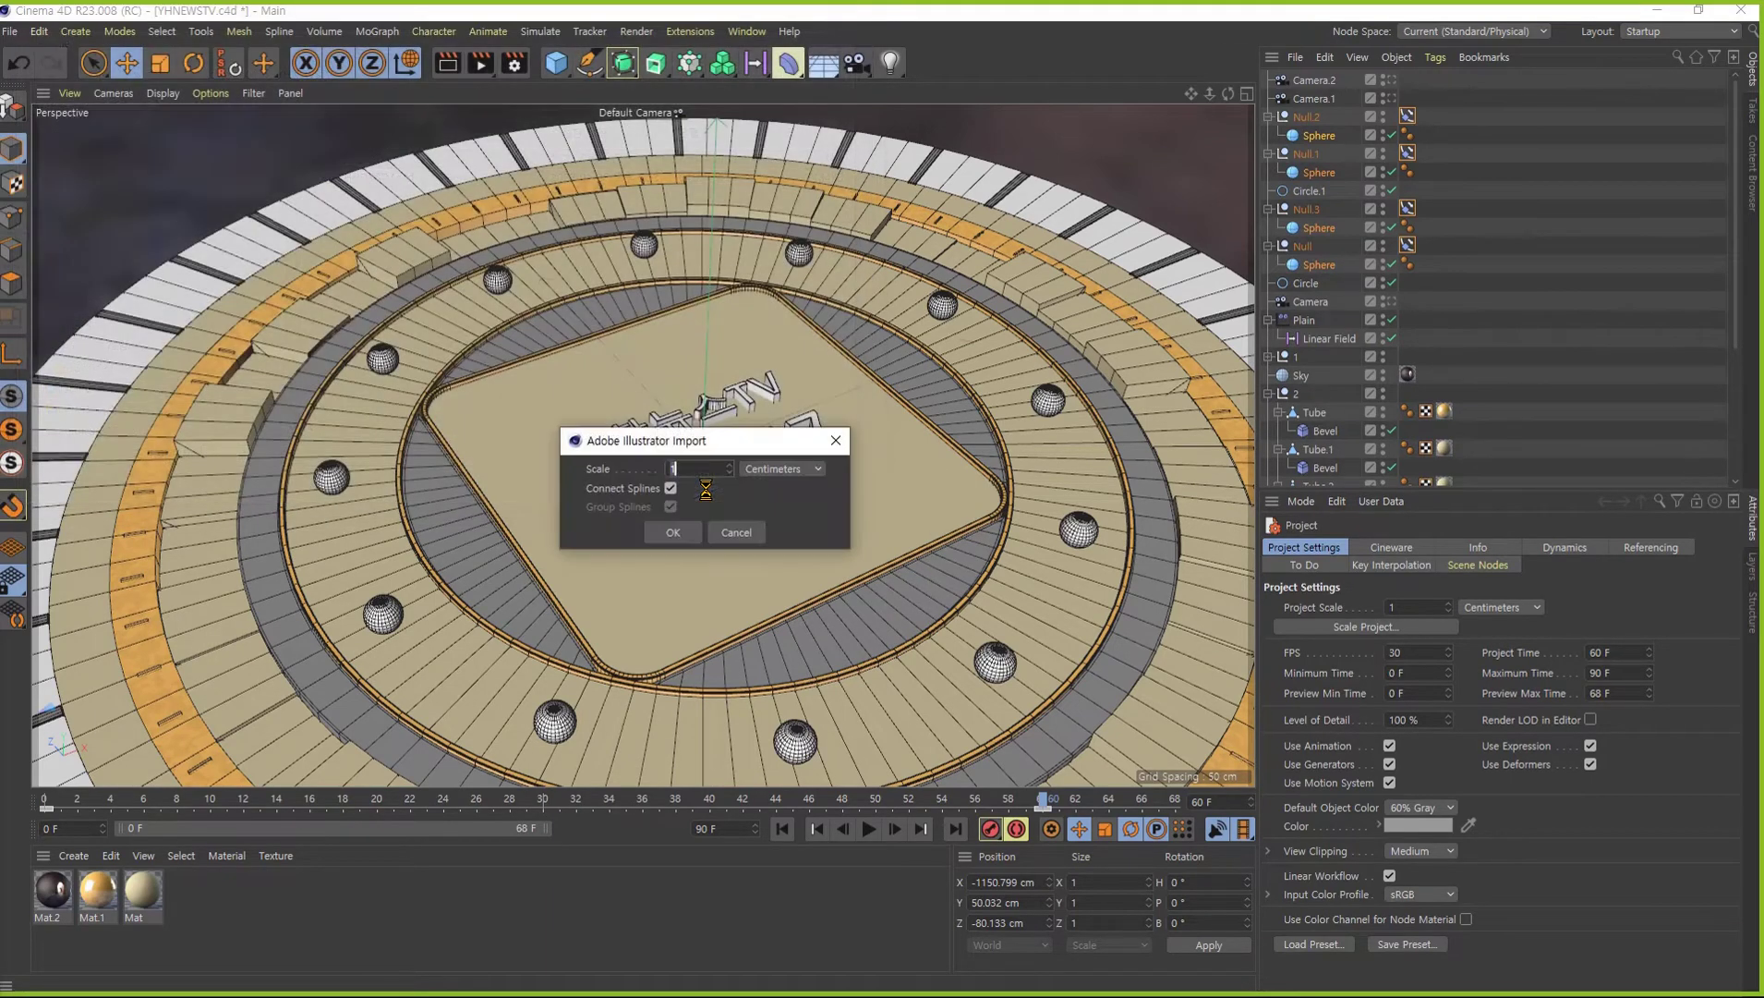
pyautogui.click(673, 533)
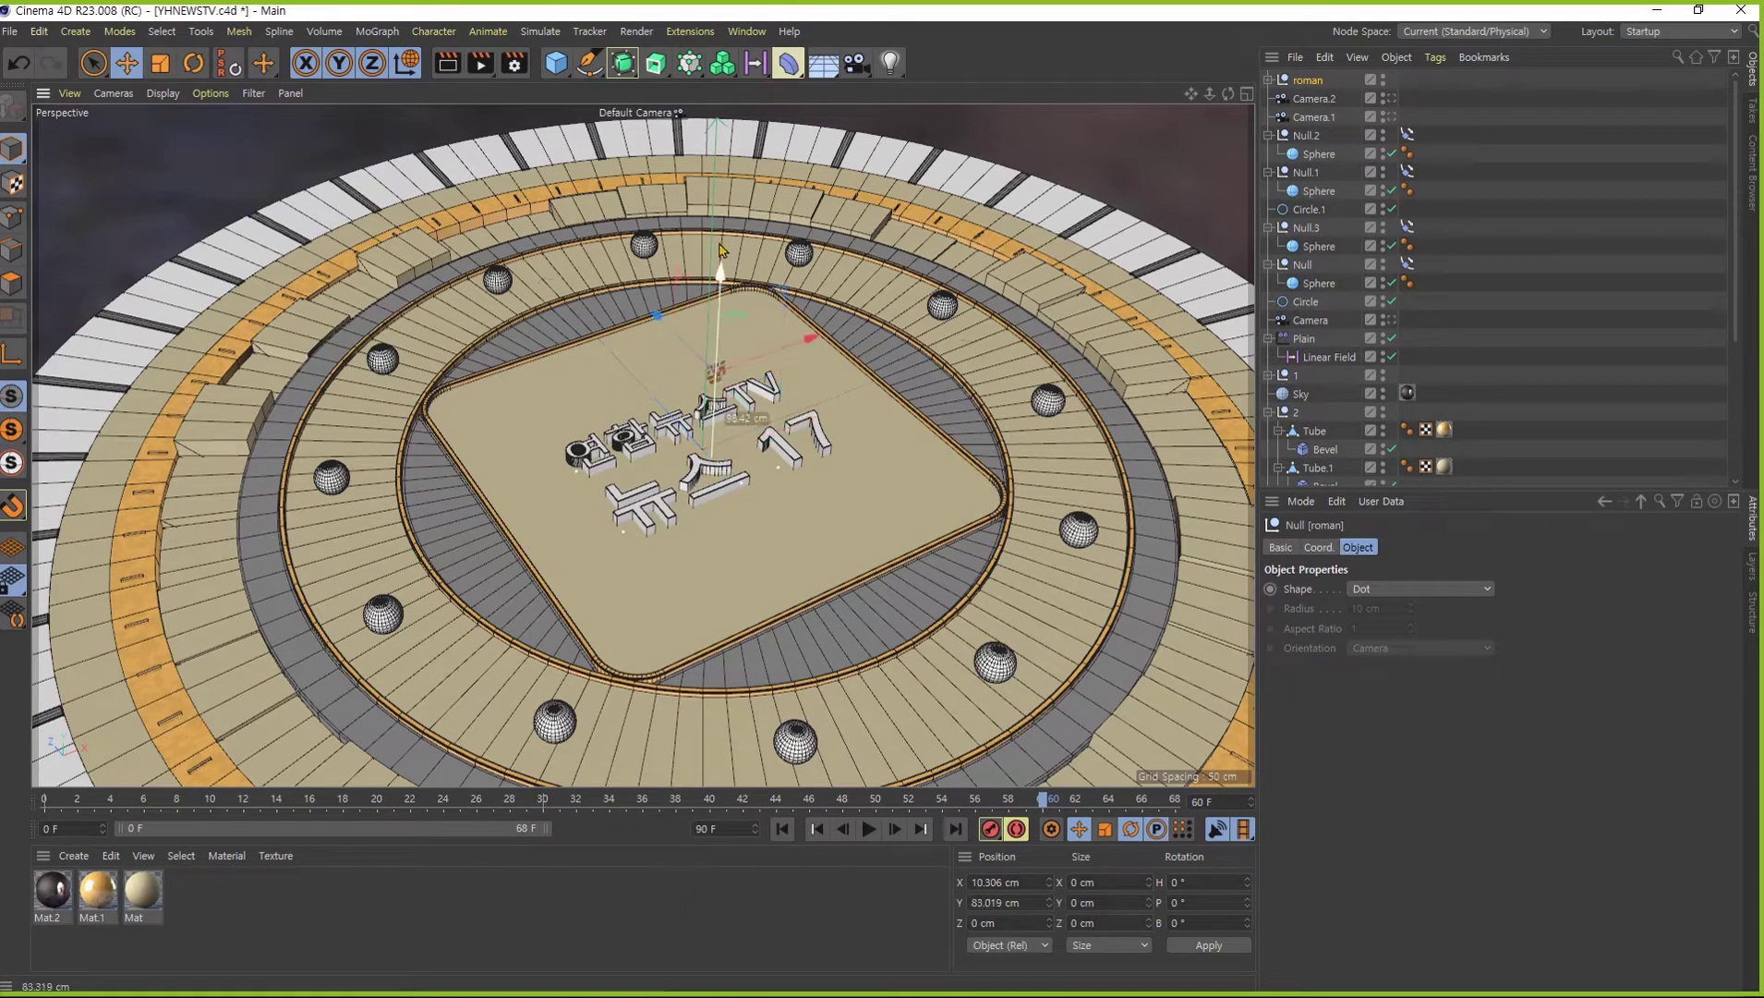
# - Save the project and rotate the roman numerals group to -90° pitch
pyautogui.hotkey('ctrl', 's')
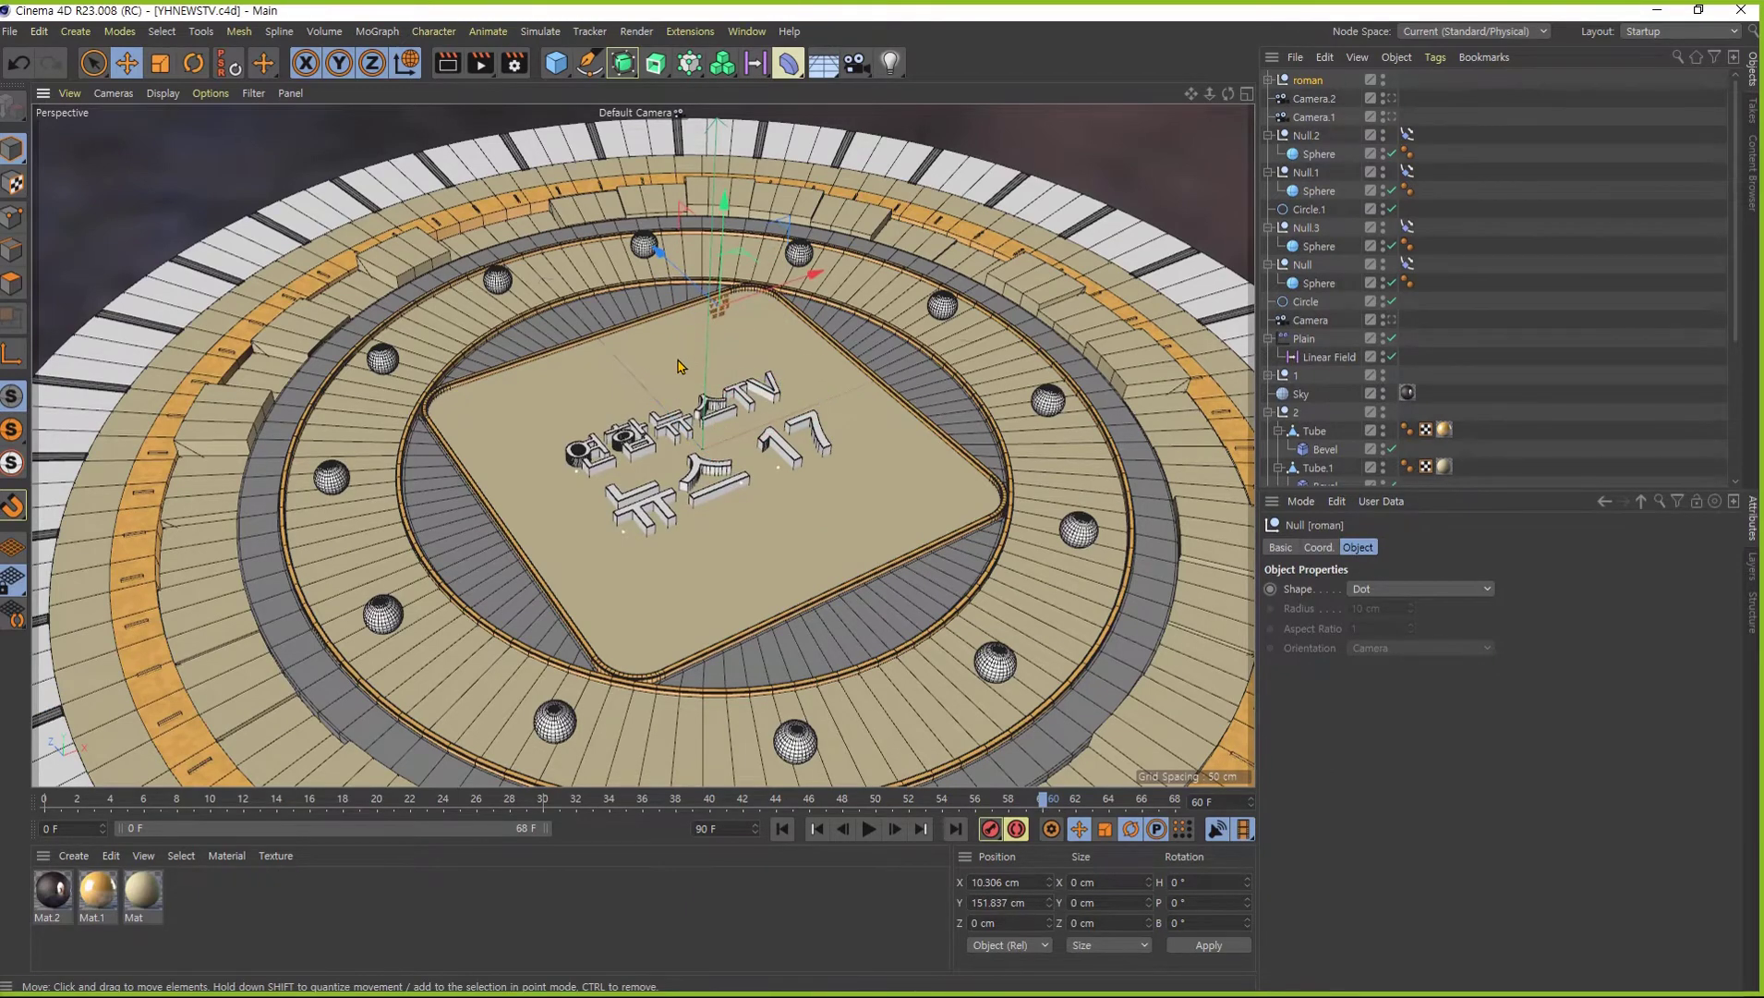
pyautogui.scroll(5, 739, 374)
pyautogui.press('r')
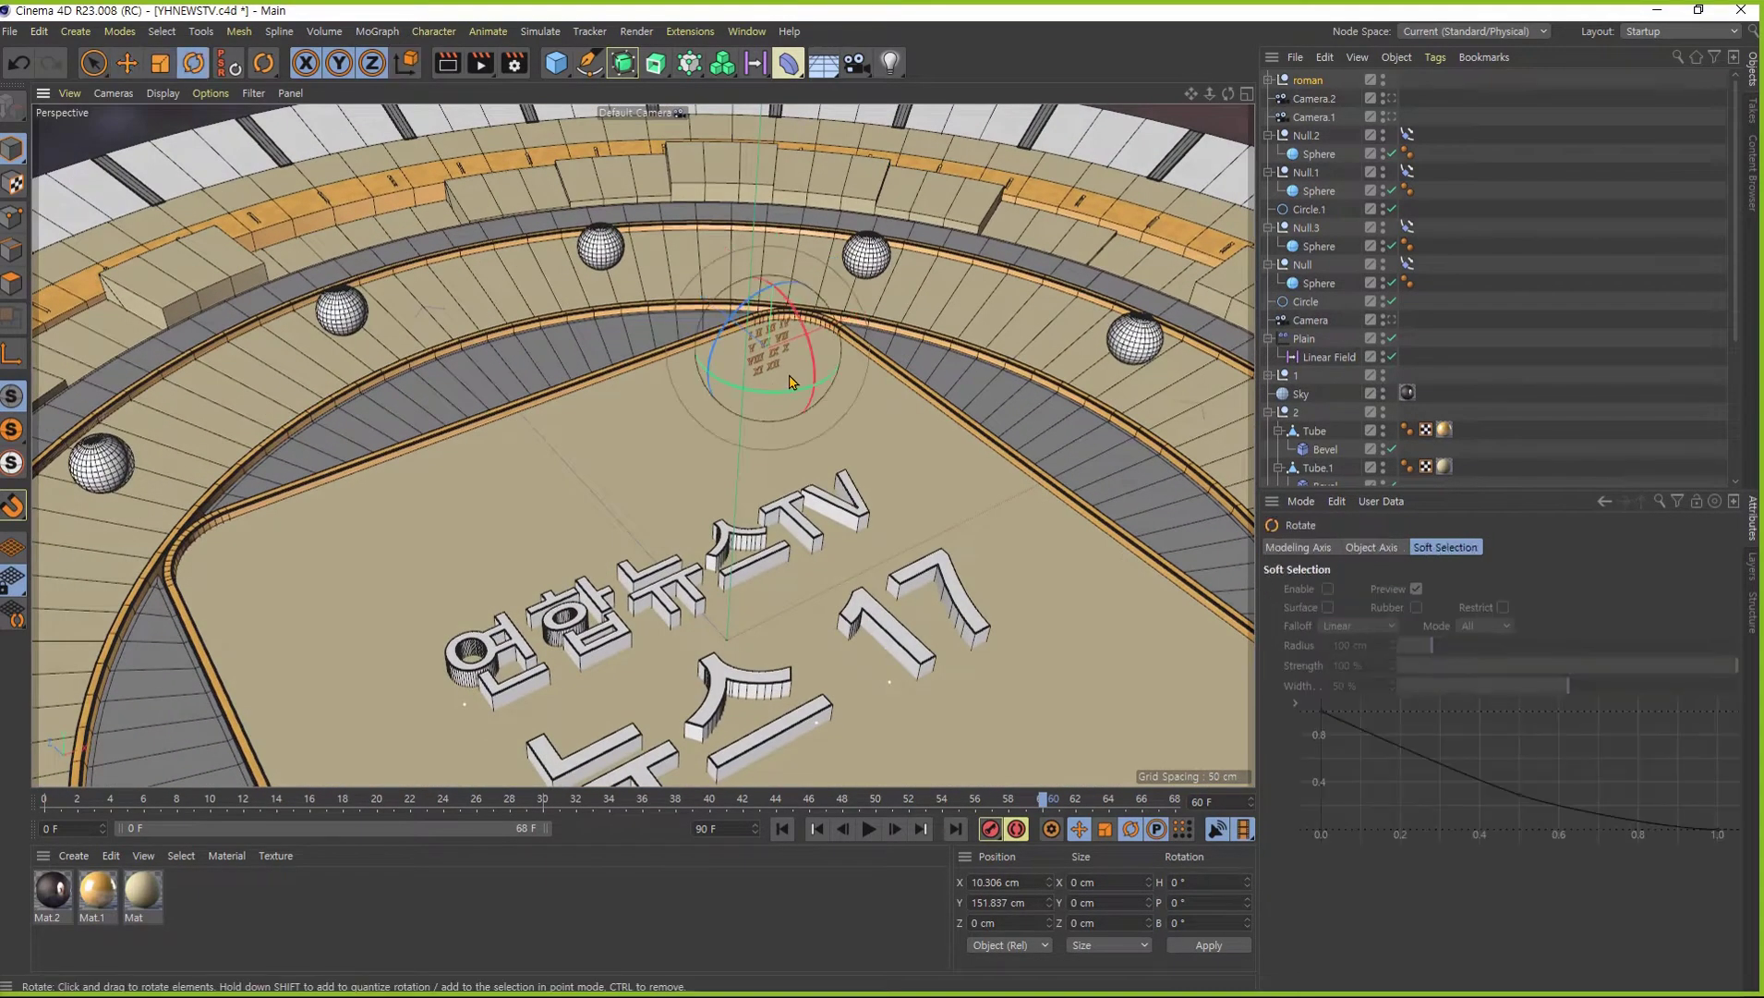
pyautogui.moveTo(789, 380); pyautogui.dragTo(804, 305)
pyautogui.click(1196, 901)
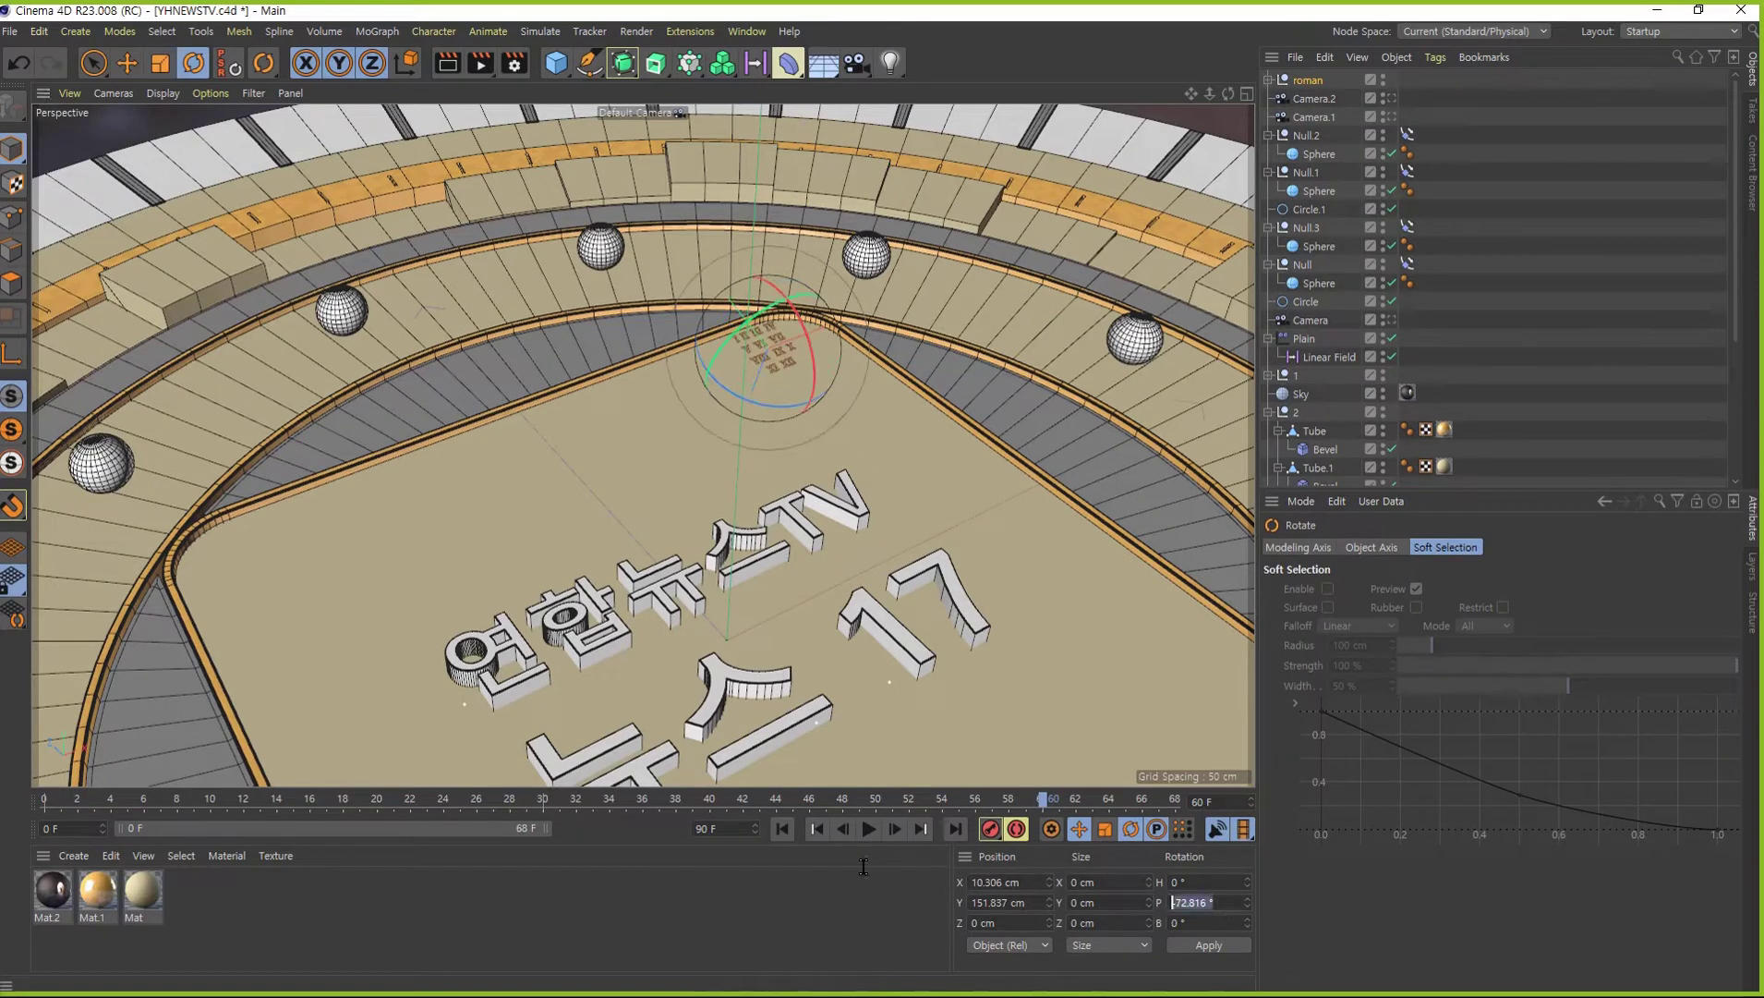
pyautogui.write('-90')
pyautogui.press('Return')
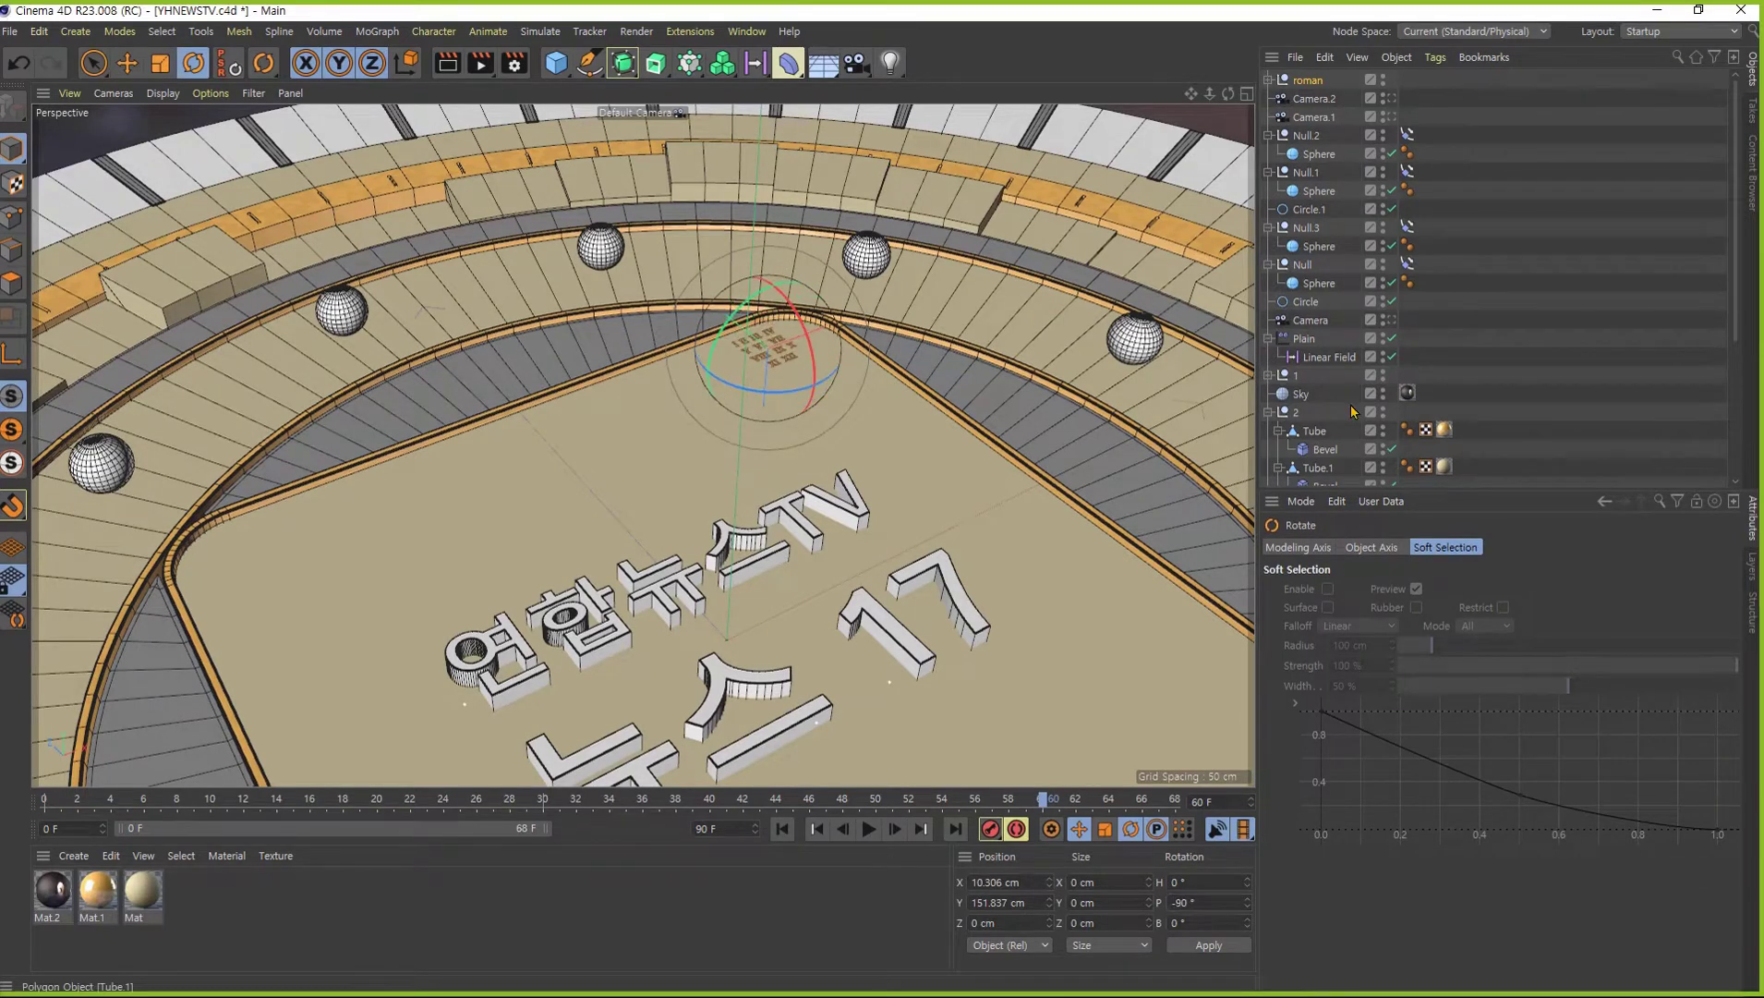
# - Scale the roman numerals up so they spread across the inner floor panel
pyautogui.scroll(-1, 982, 473)
pyautogui.keyDown('alt'); pyautogui.moveTo(982, 473); pyautogui.dragTo(699, 518); pyautogui.keyUp('alt')
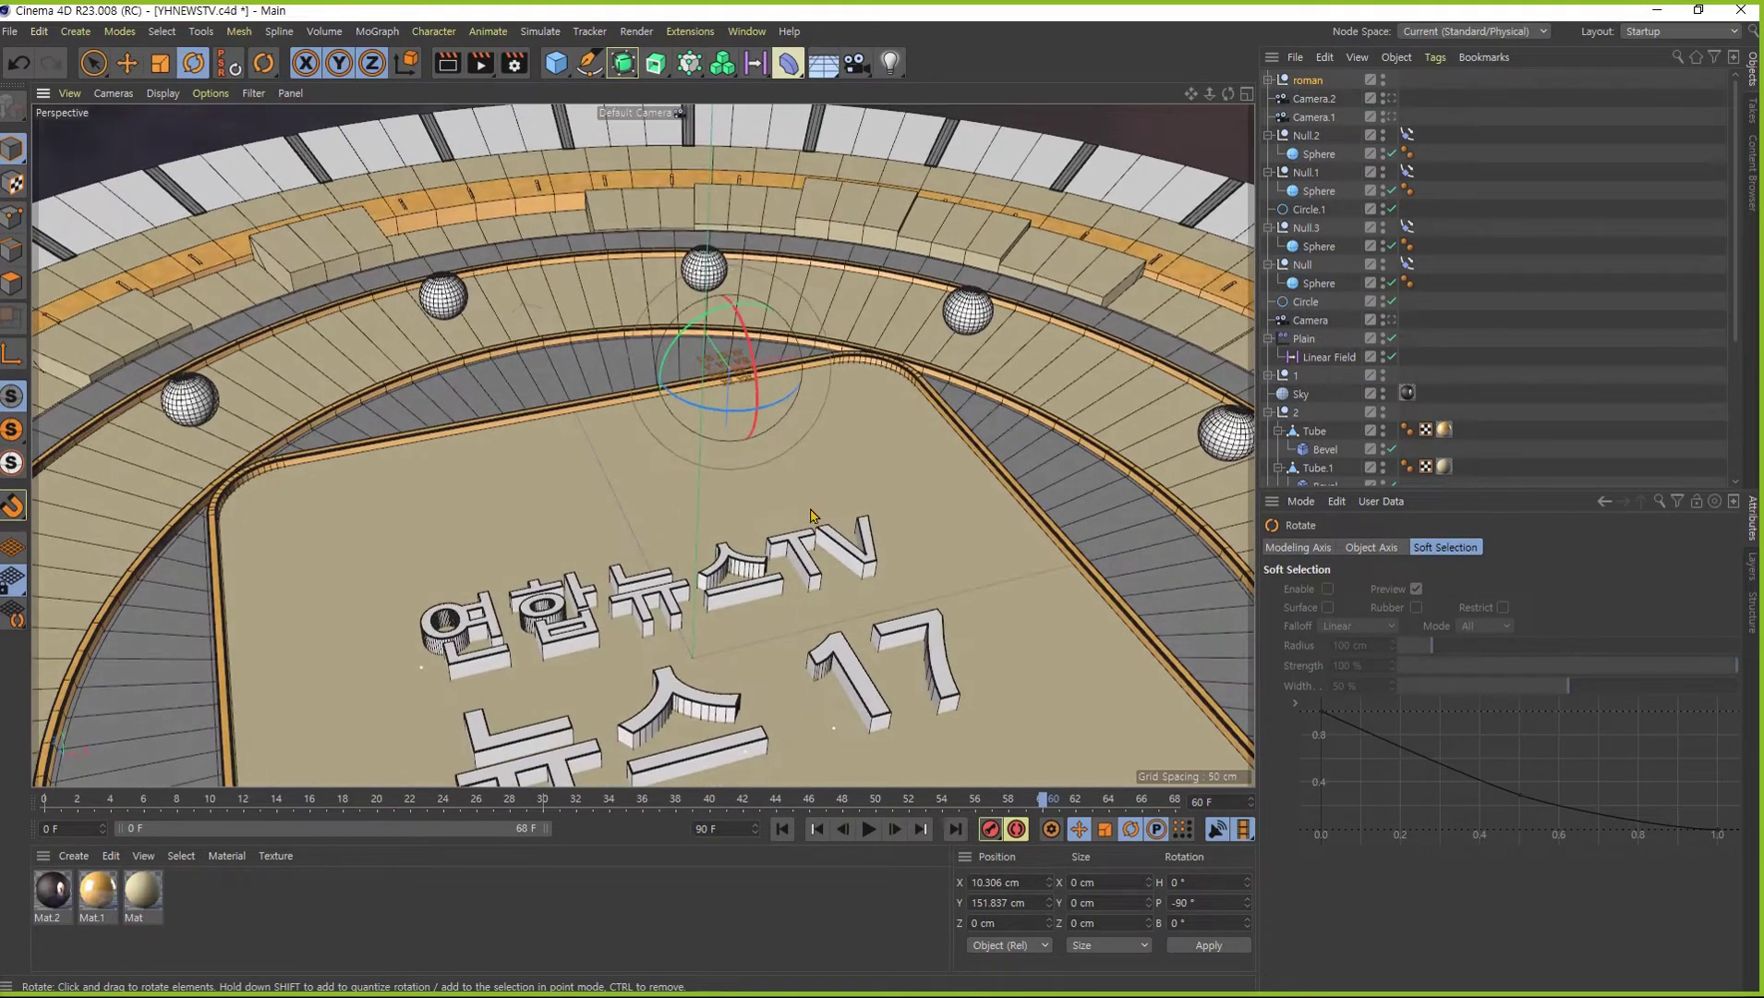
pyautogui.press('t')
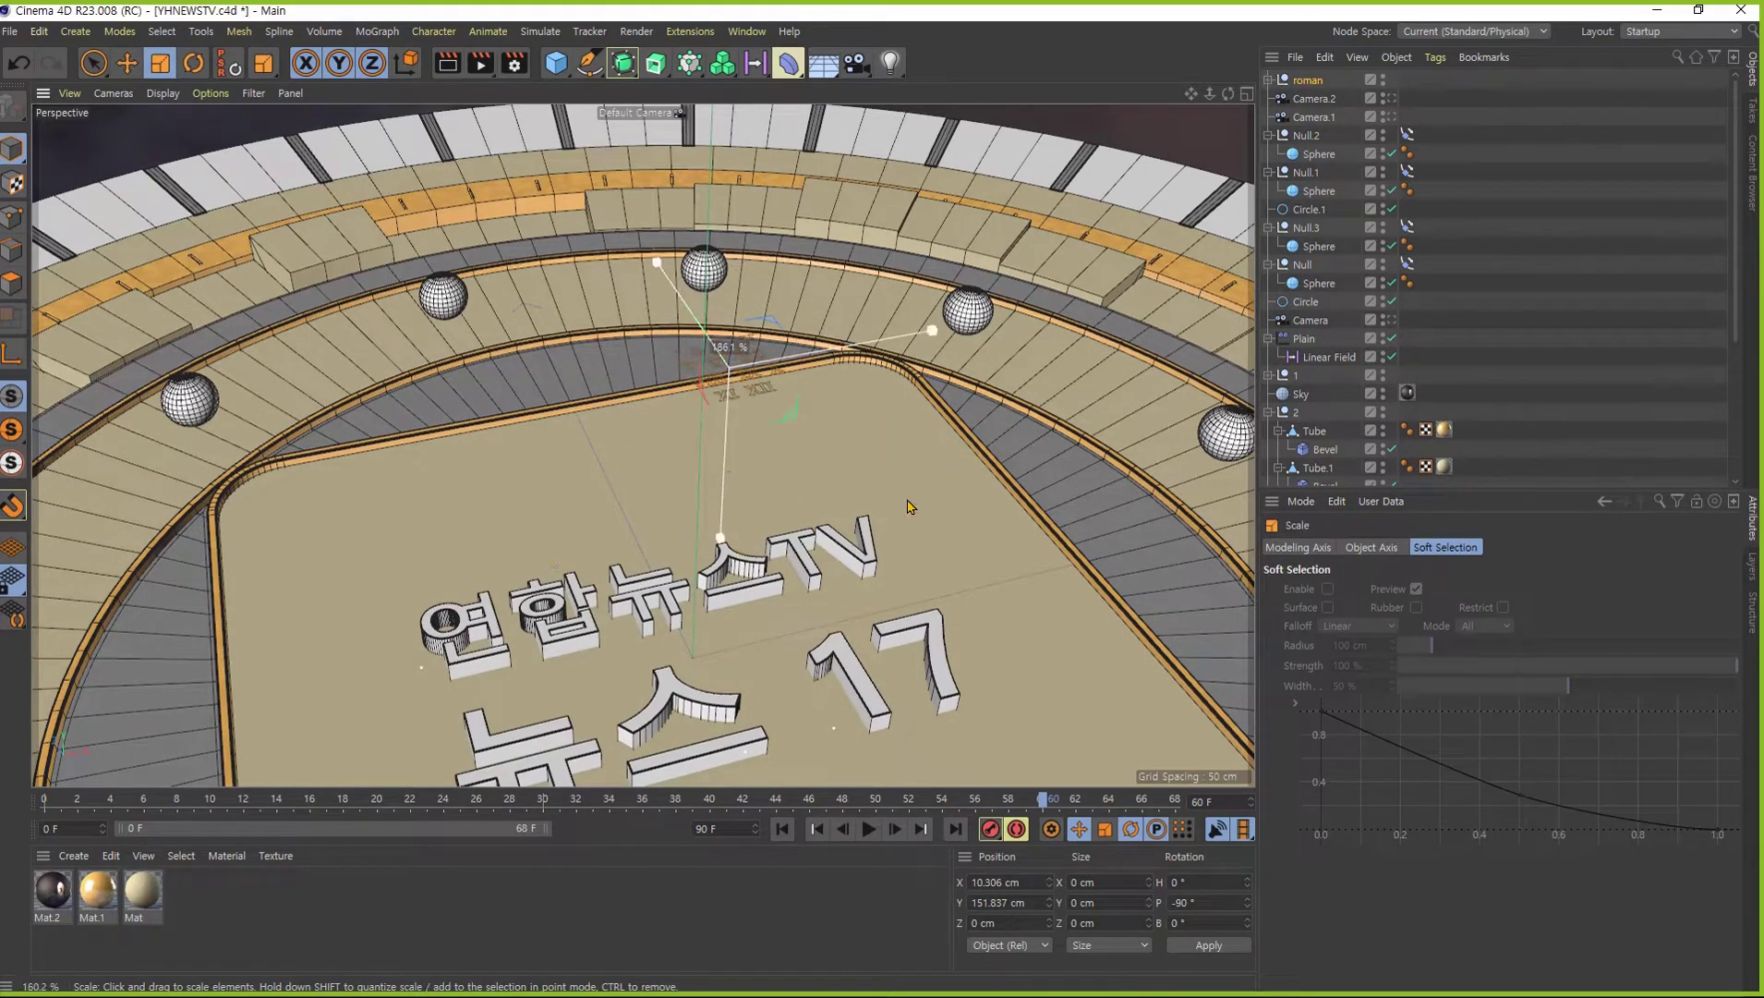
pyautogui.moveTo(704, 507); pyautogui.dragTo(444, 507)
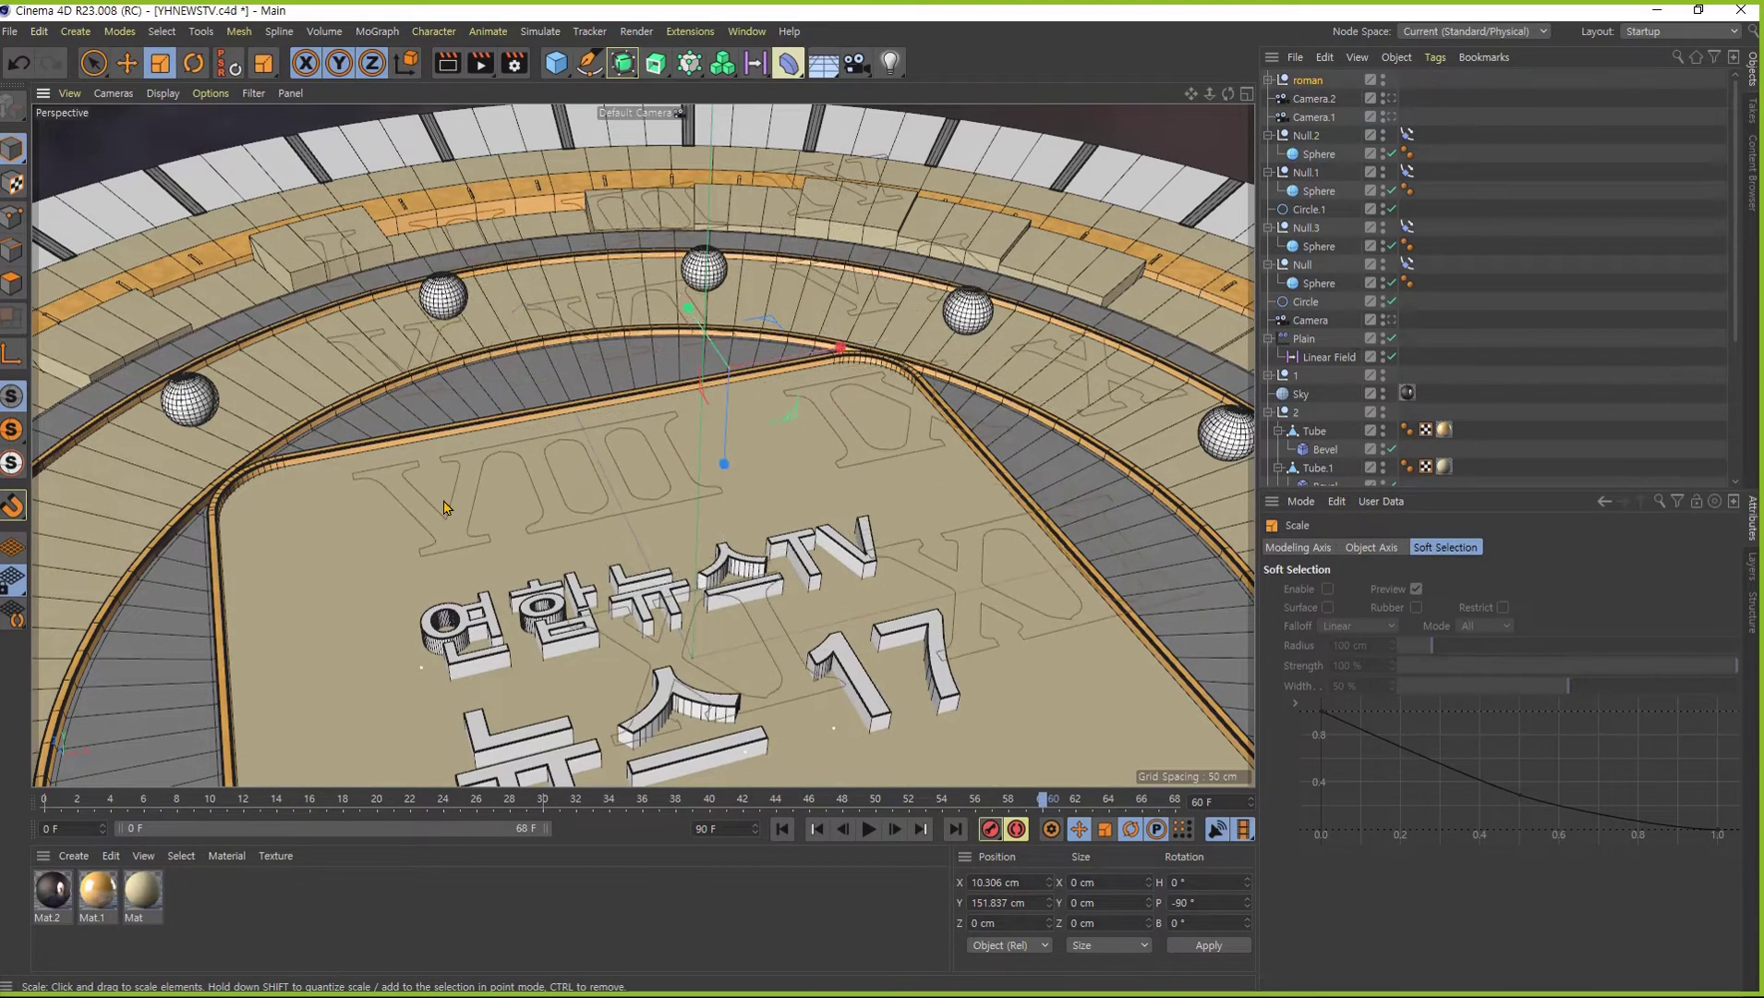
pyautogui.keyDown('alt'); pyautogui.moveTo(886, 477); pyautogui.dragTo(933, 406); pyautogui.keyUp('alt')
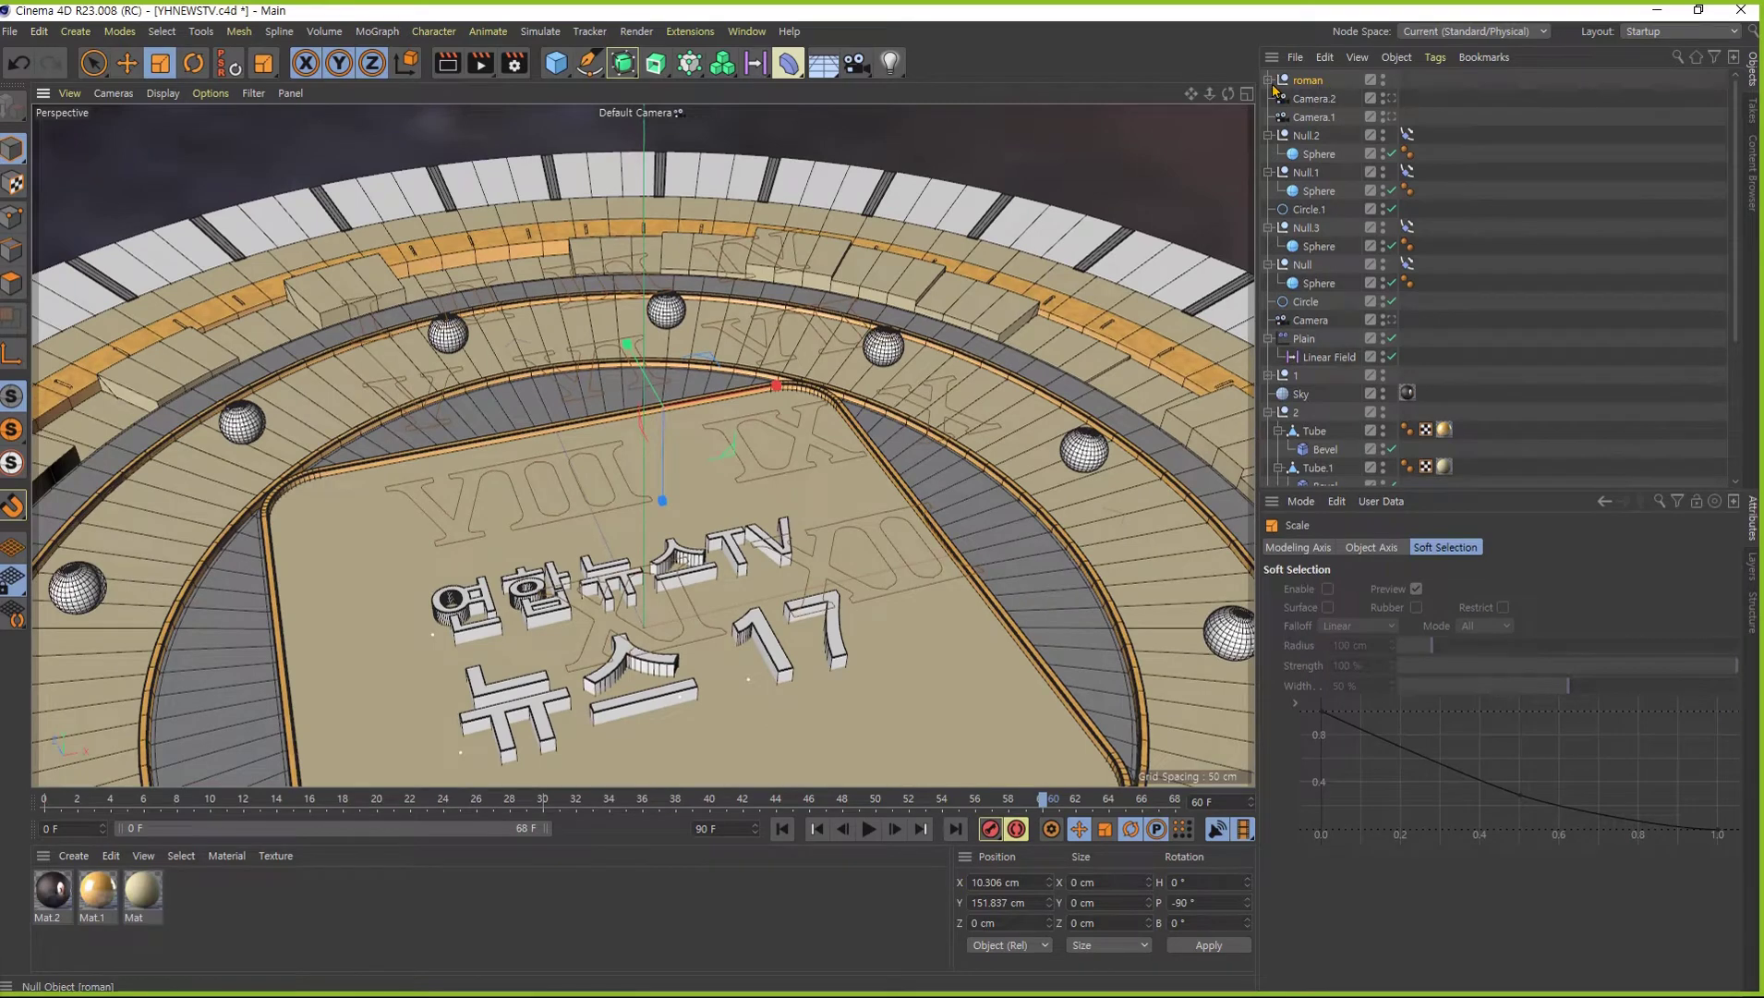
# - Expand the roman group and select Paths 1, 3, 6 and 9 to identify their numerals
pyautogui.click(1268, 82)
pyautogui.click(1326, 97)
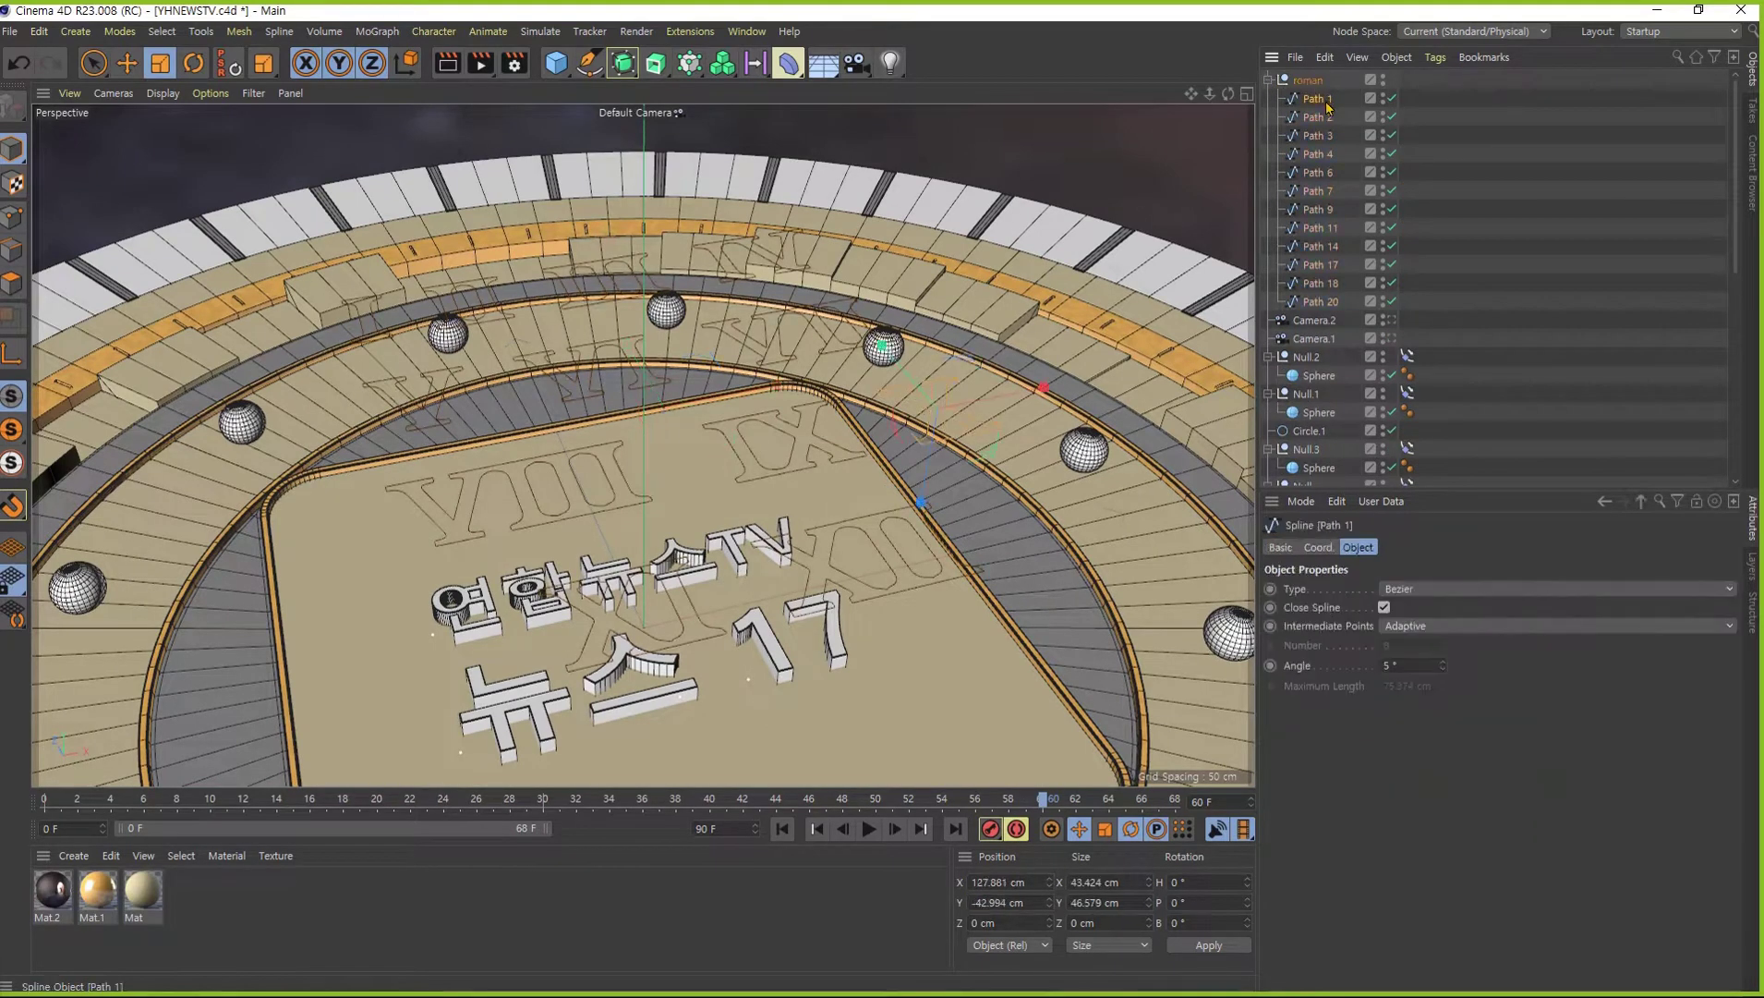
pyautogui.click(1327, 116)
pyautogui.click(1326, 153)
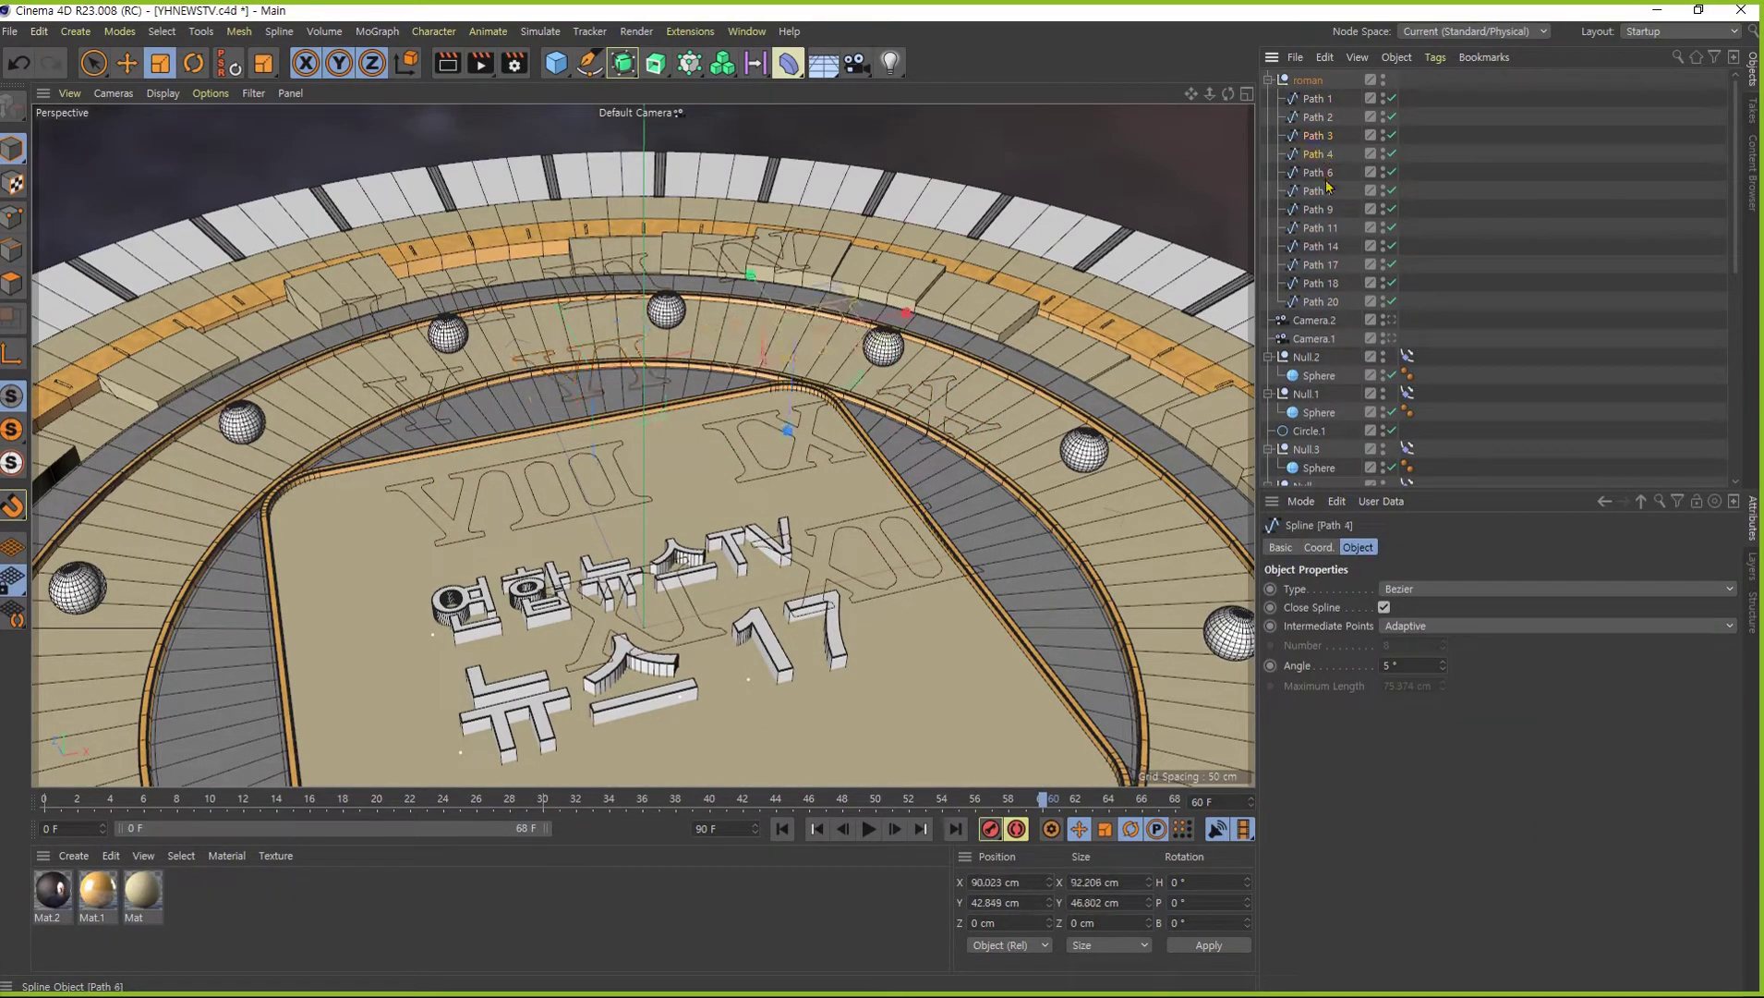
pyautogui.click(1320, 210)
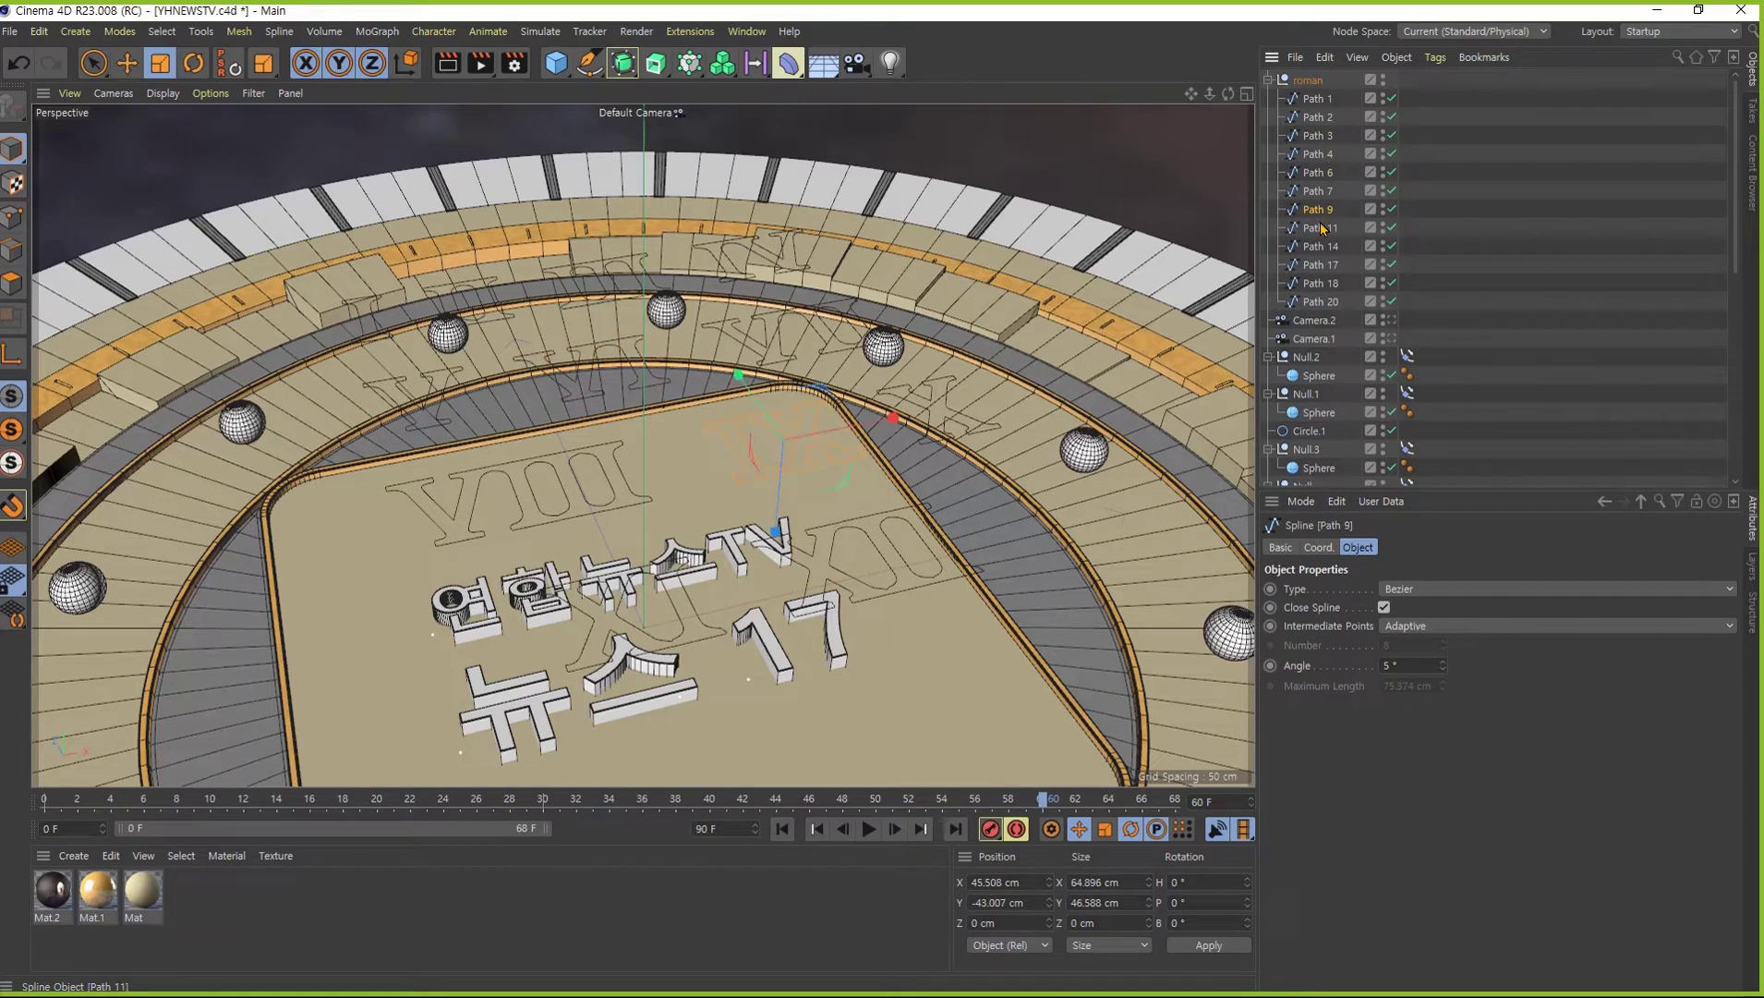
pyautogui.click(1328, 99)
pyautogui.click(1325, 117)
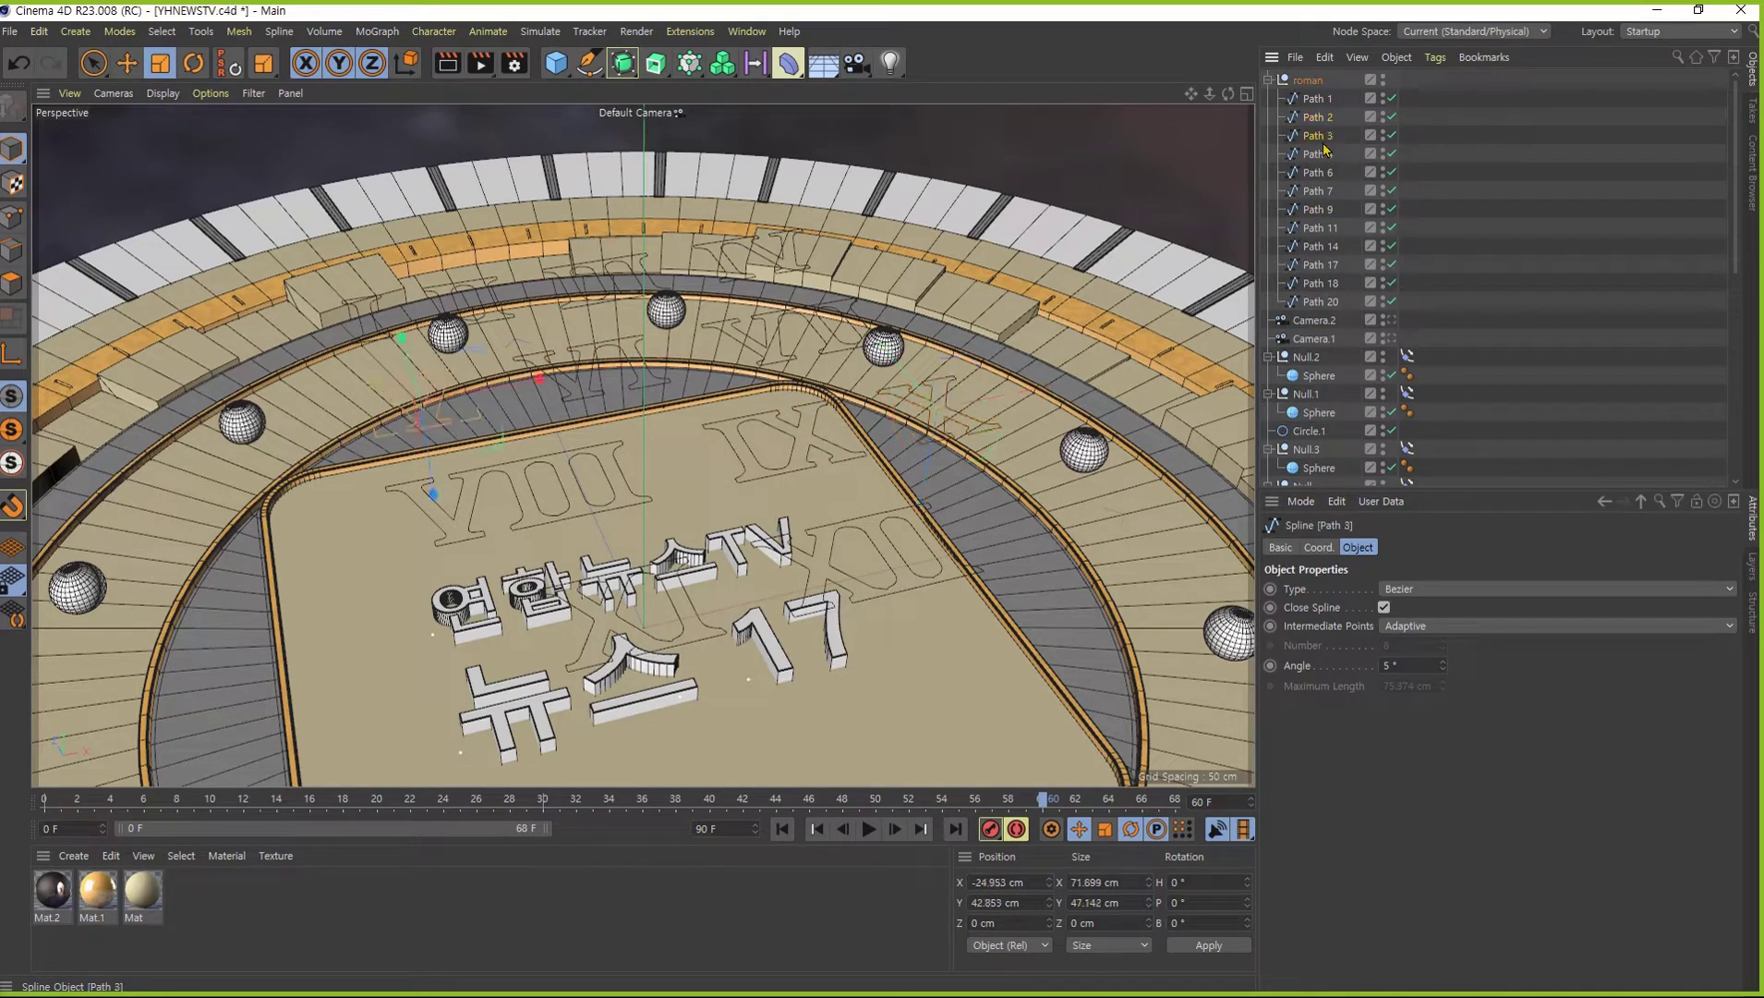
pyautogui.click(1321, 101)
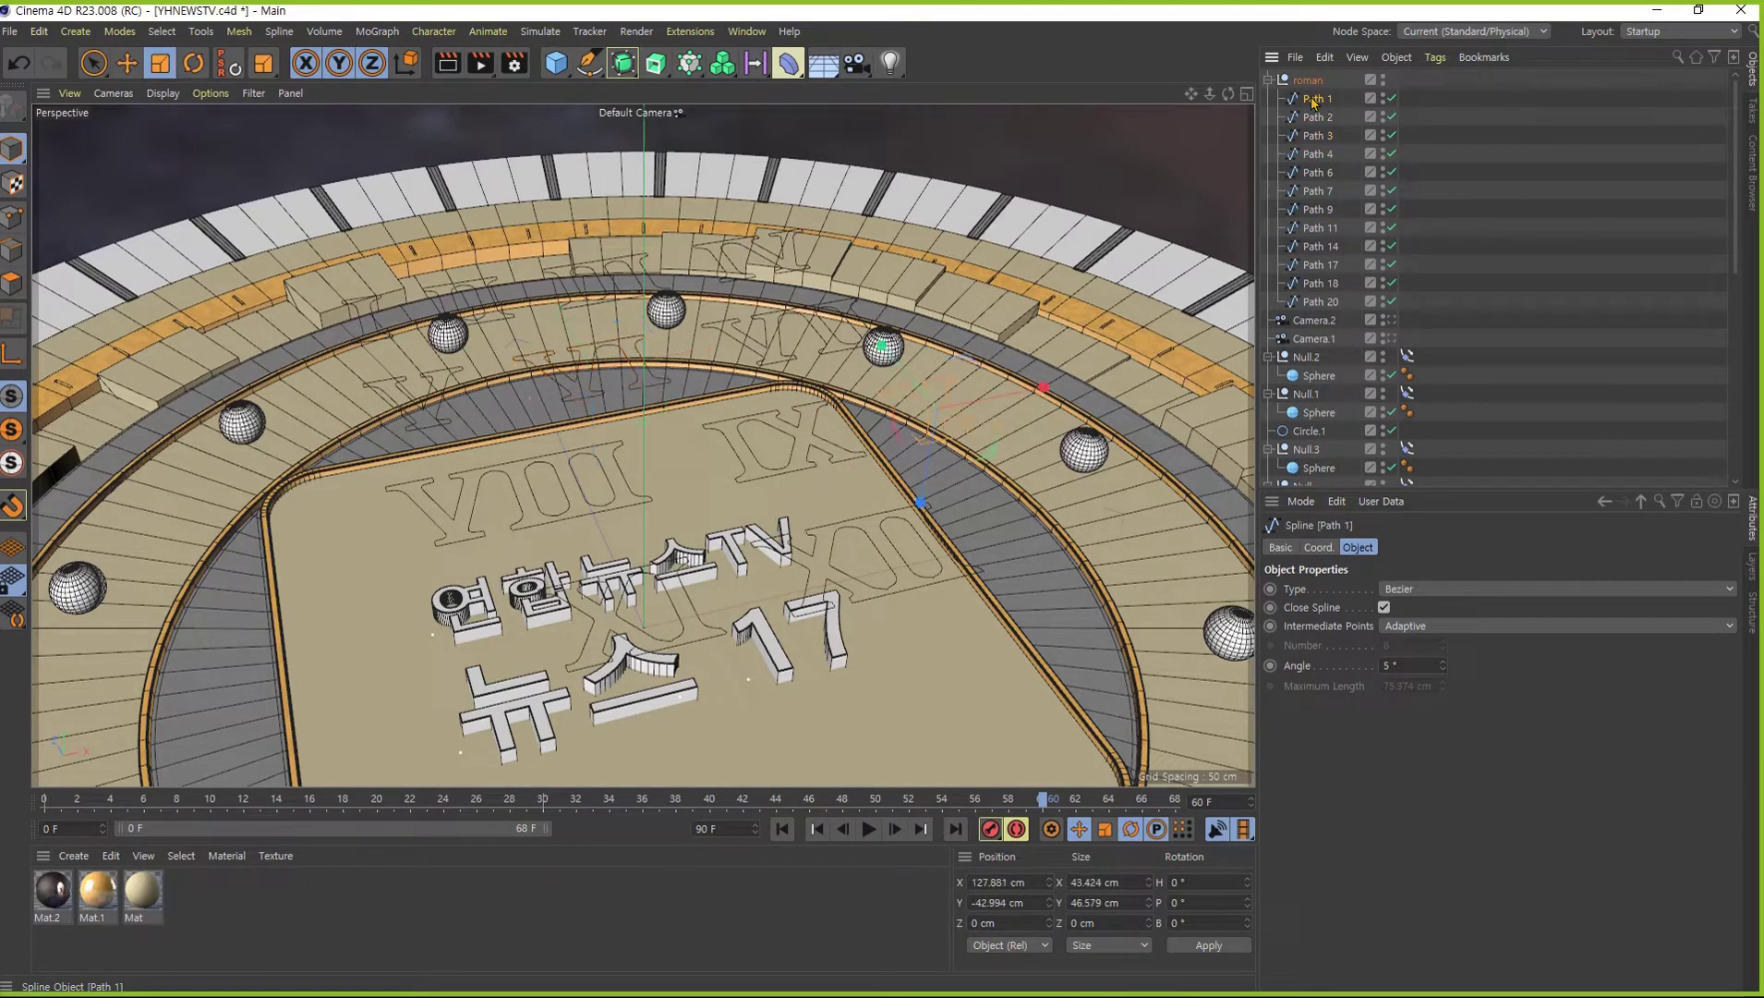
# - Rename Paths 1, 2, 3, 4 and 6 to 10, 5, 6, 7 and 1
pyautogui.doubleClick(1314, 99)
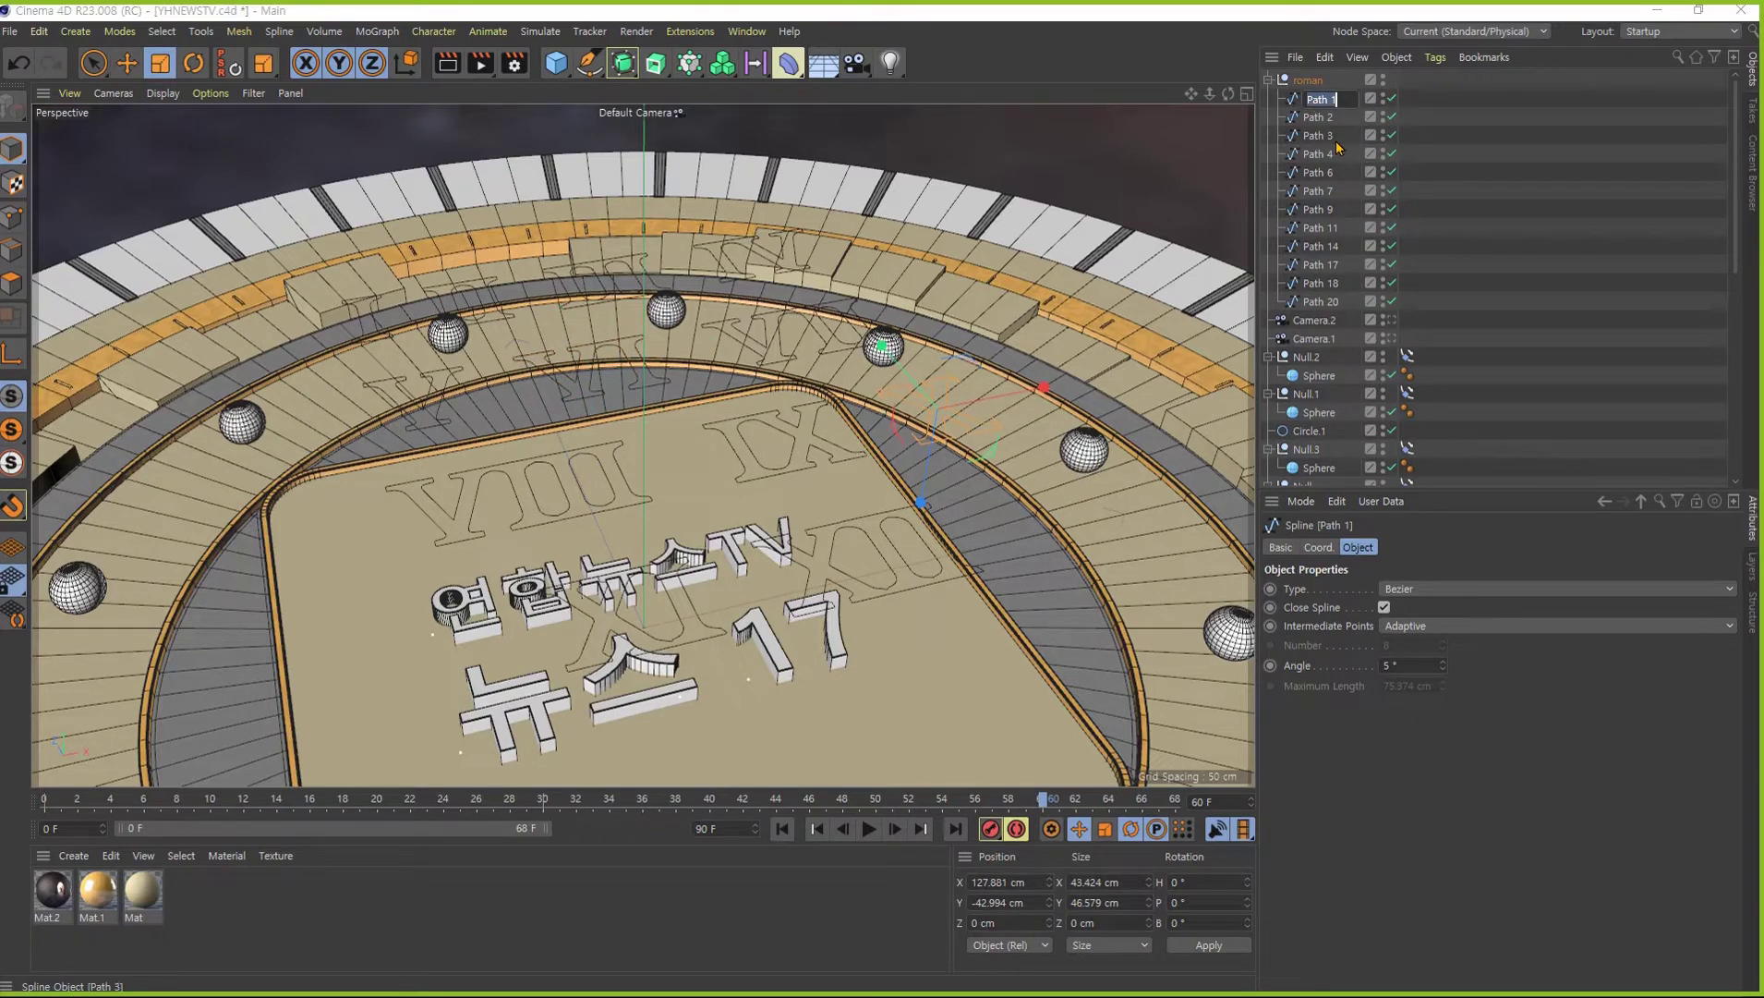
pyautogui.write('10')
pyautogui.press('Return')
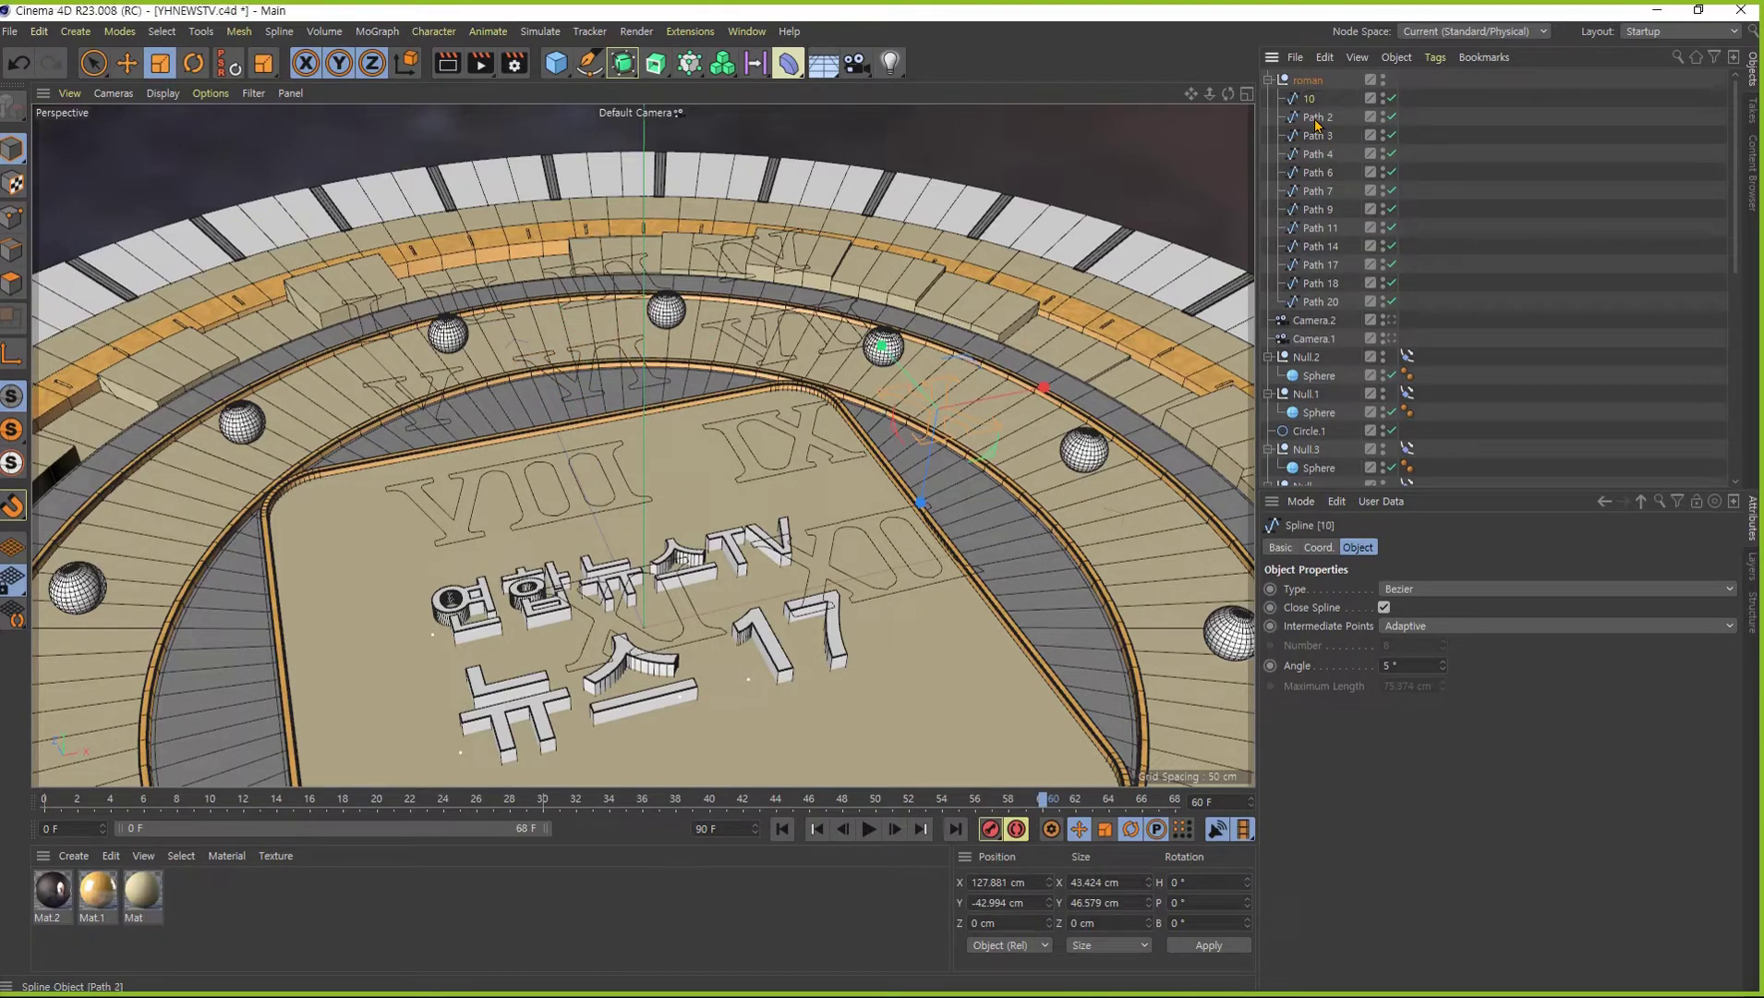
pyautogui.doubleClick(1316, 118)
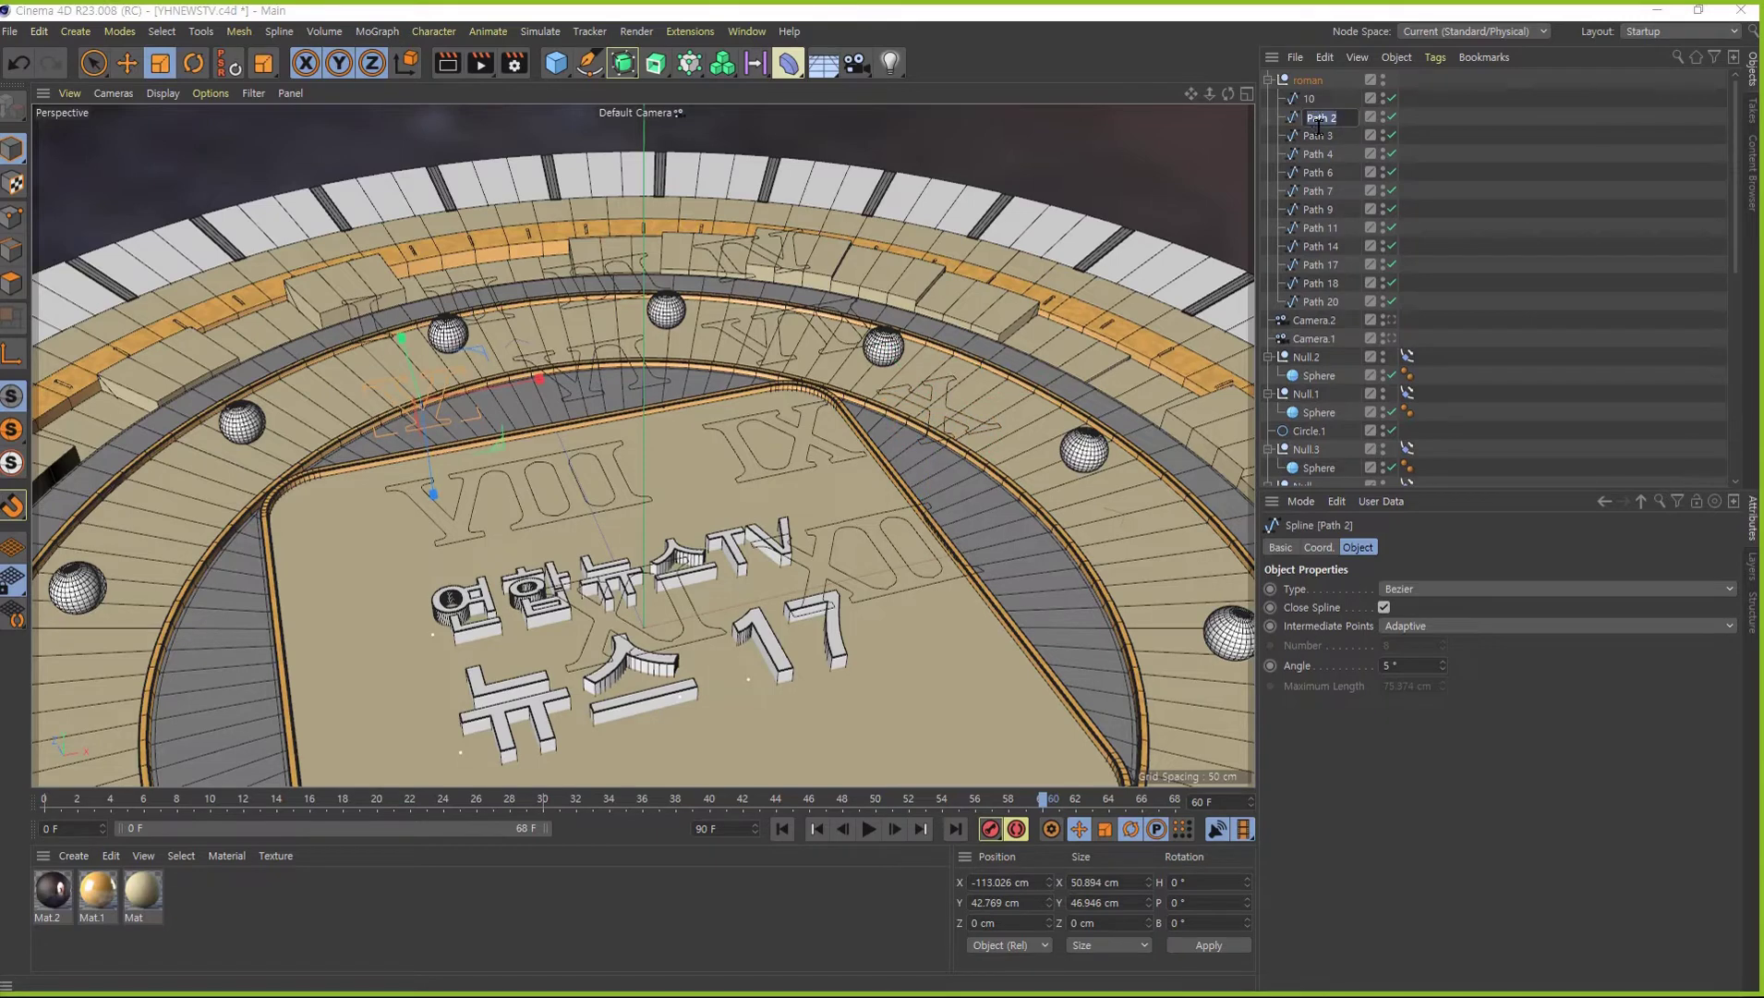
pyautogui.write('5')
pyautogui.press('Return')
pyautogui.doubleClick(1323, 136)
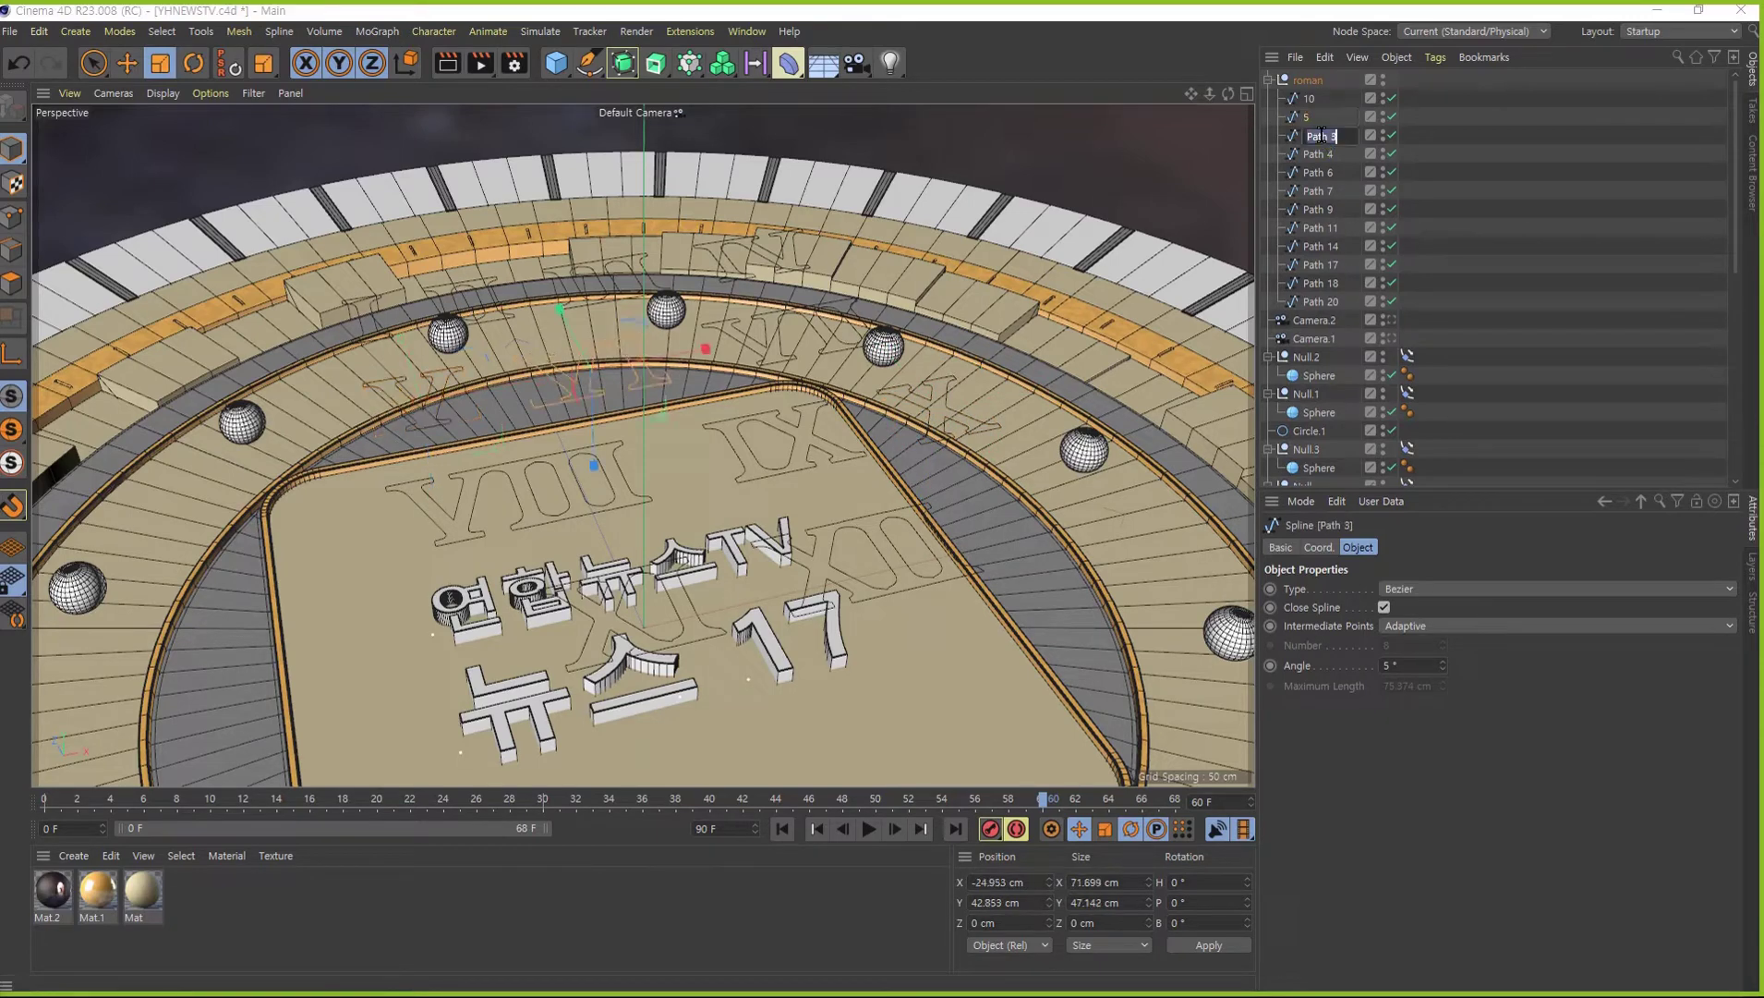
pyautogui.write('6')
pyautogui.press('Return')
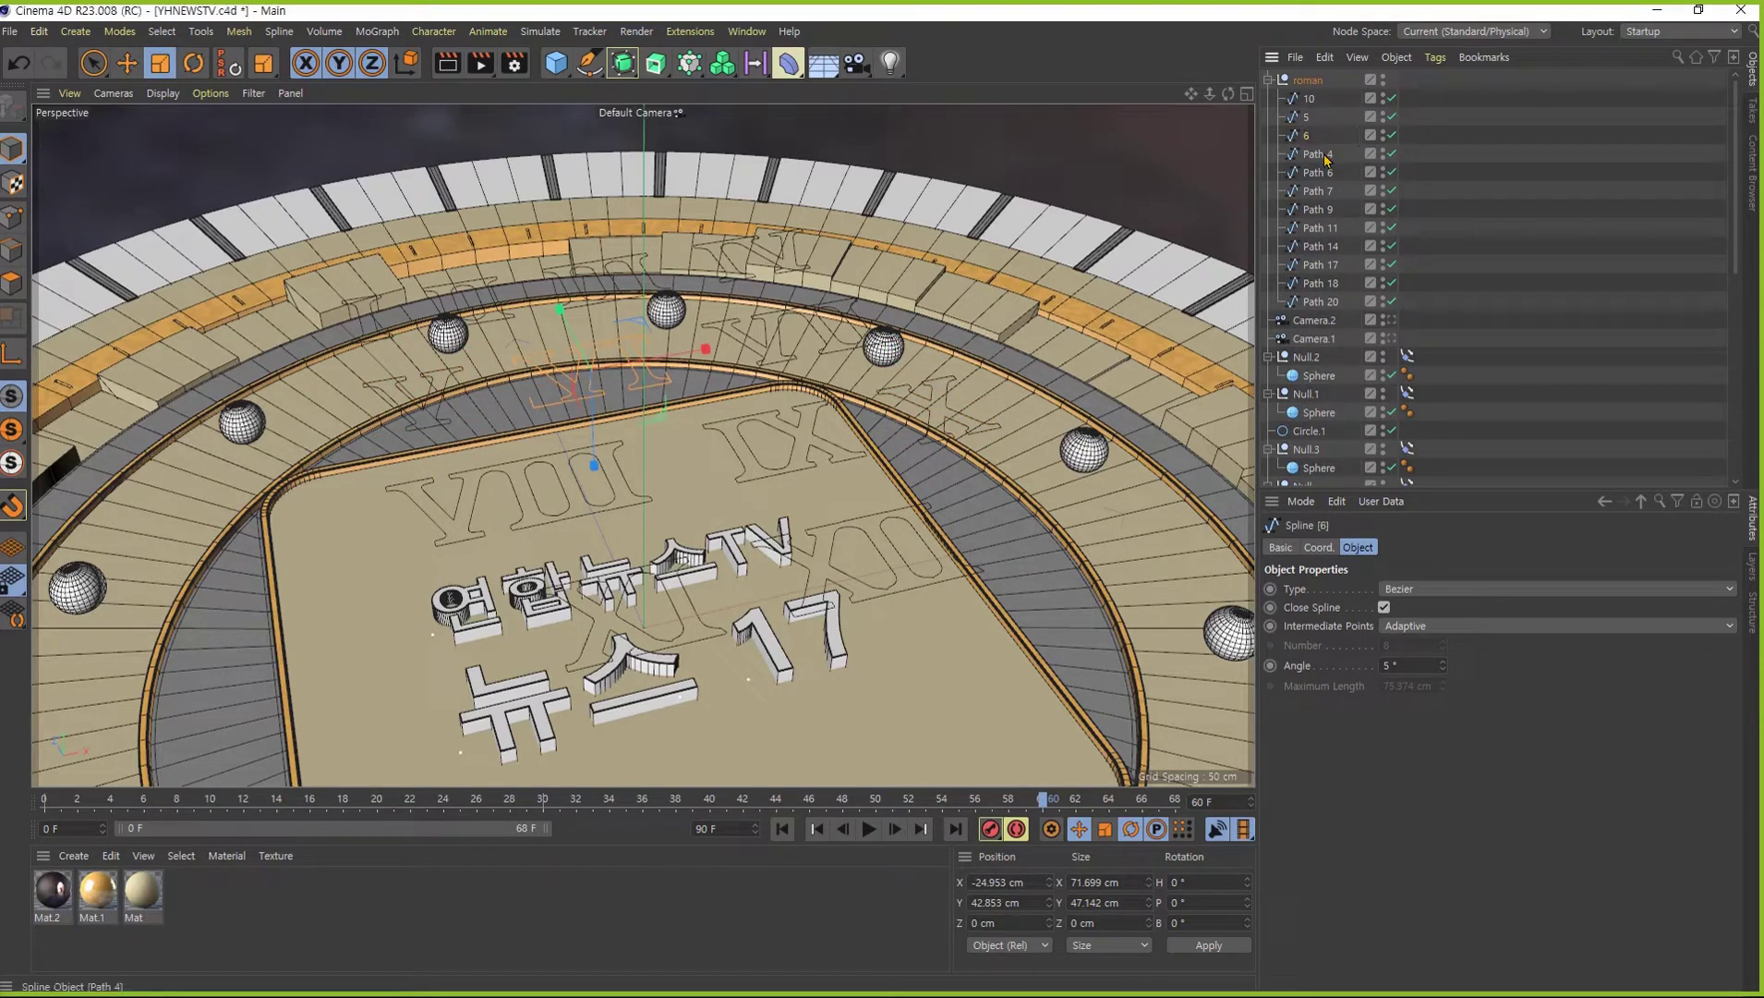
pyautogui.doubleClick(1321, 154)
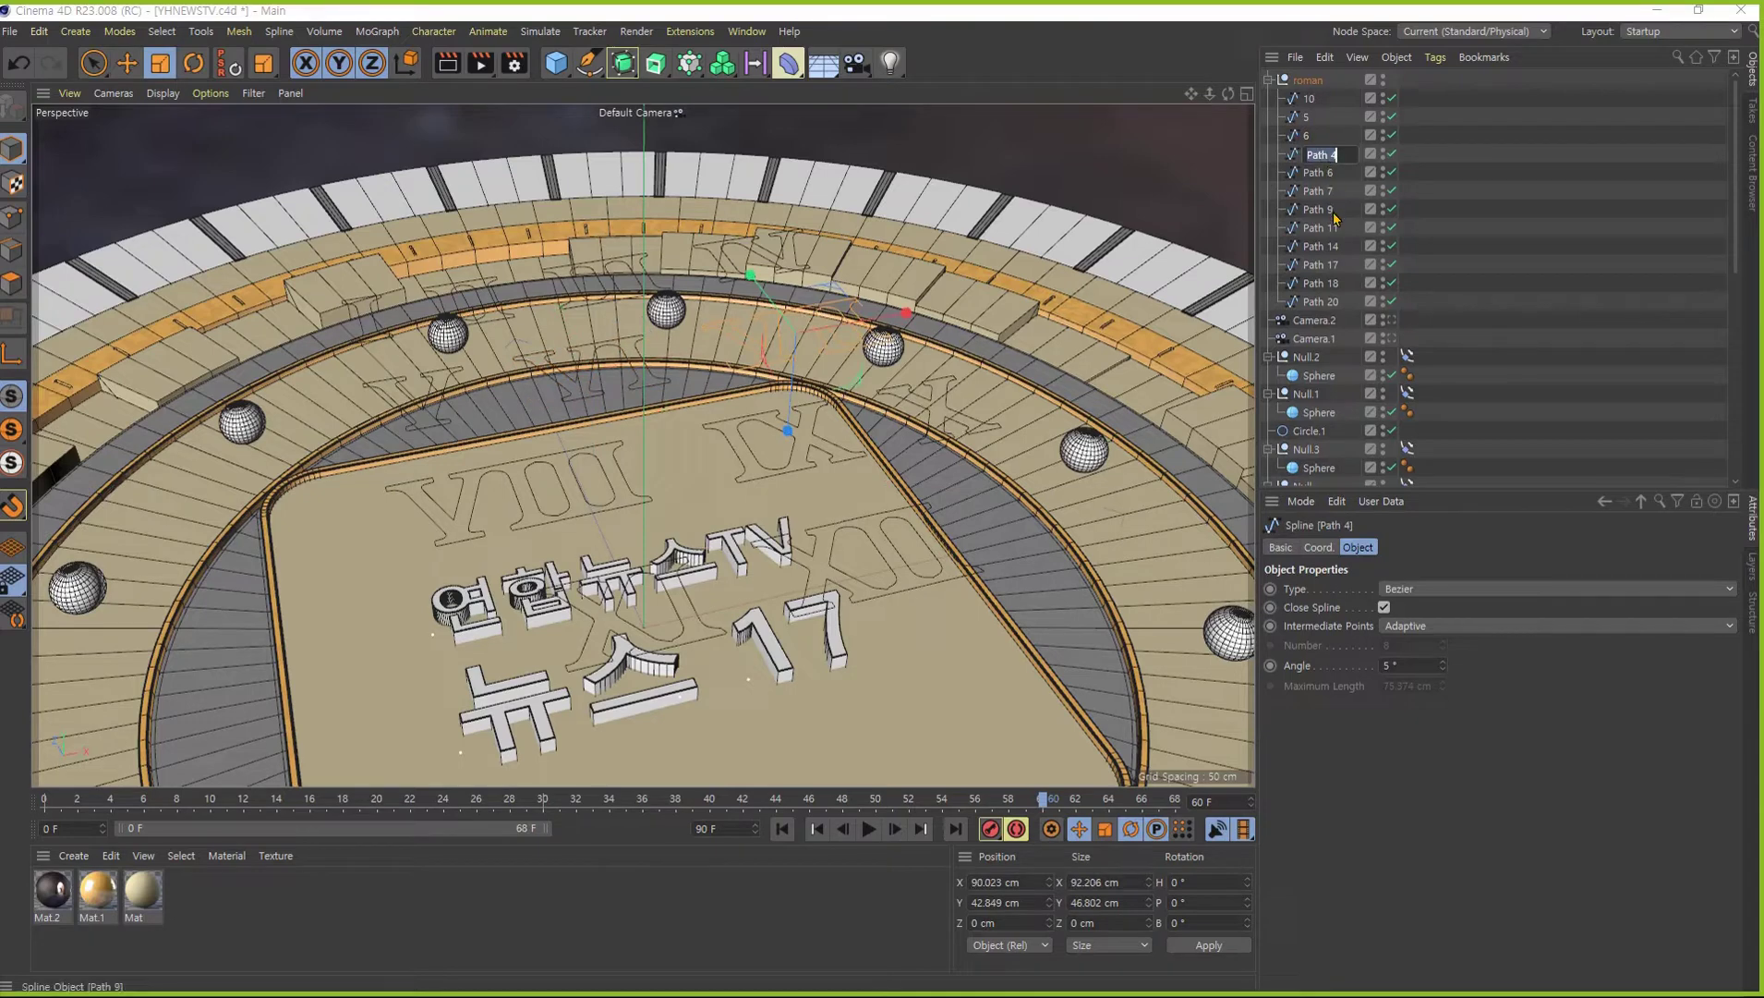
pyautogui.write('7')
pyautogui.press('Return')
pyautogui.doubleClick(1319, 173)
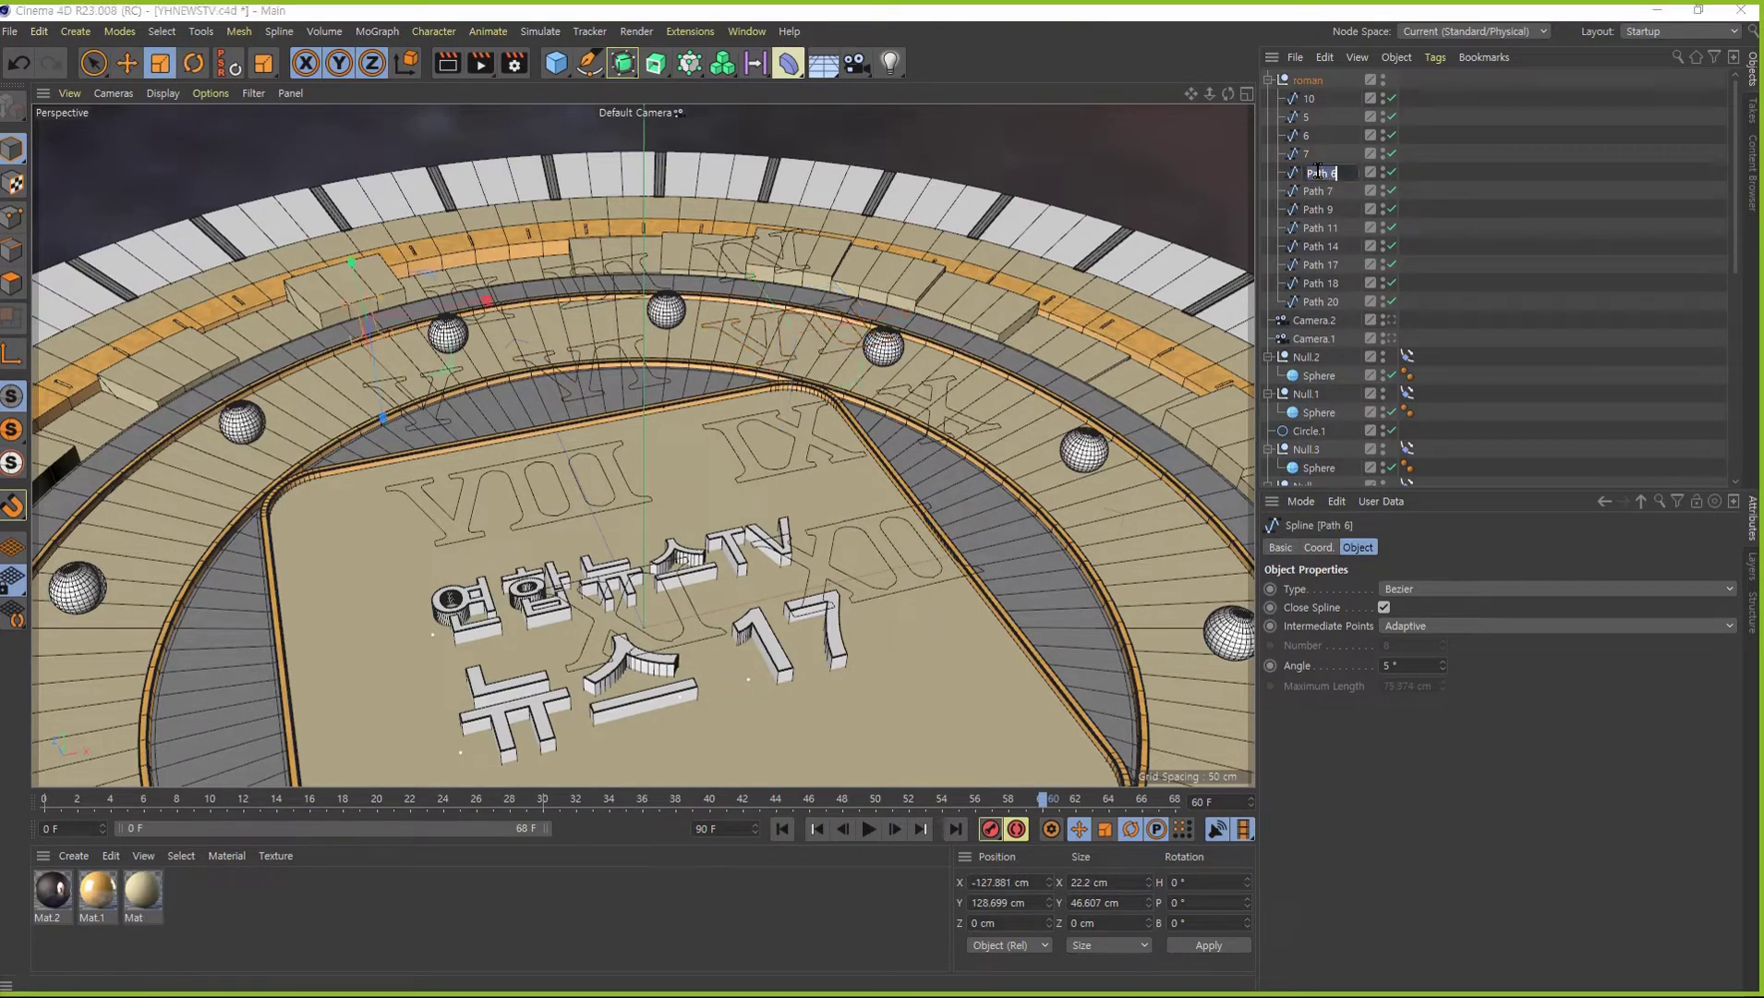
pyautogui.write('1')
pyautogui.press('Return')
# - Rename Paths 7, 9 and 11 to 11, 9 and 3
pyautogui.click(1324, 191)
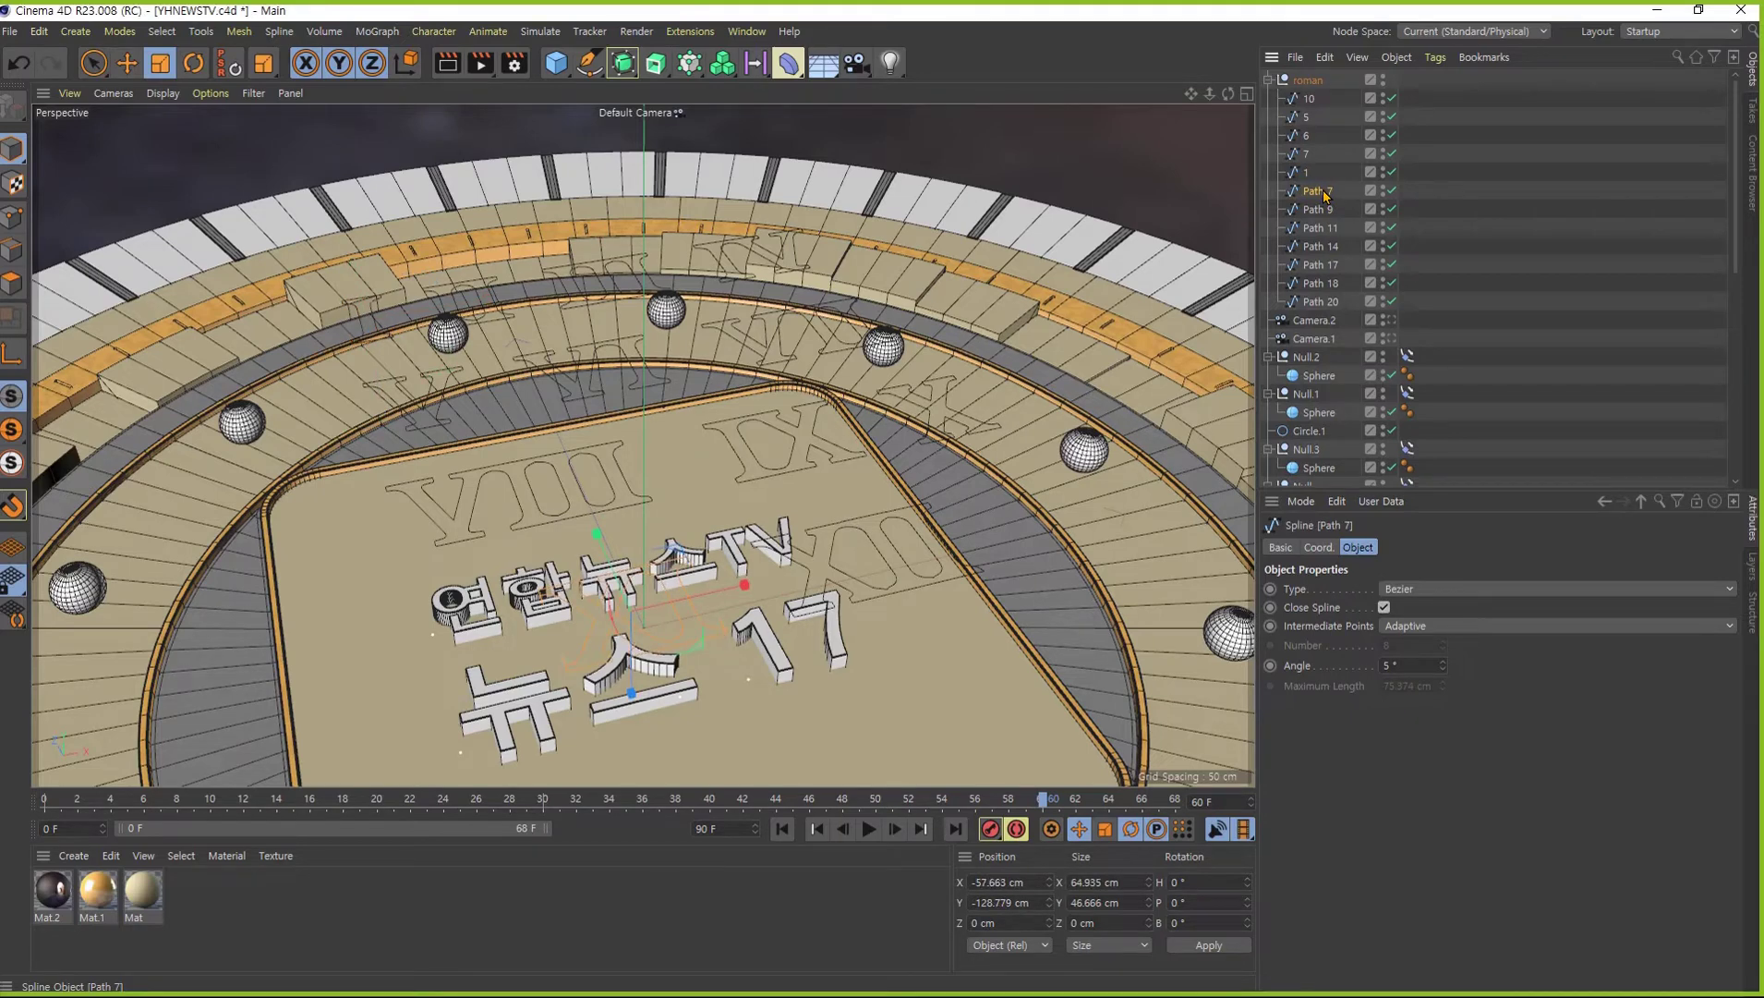
pyautogui.doubleClick(1328, 192)
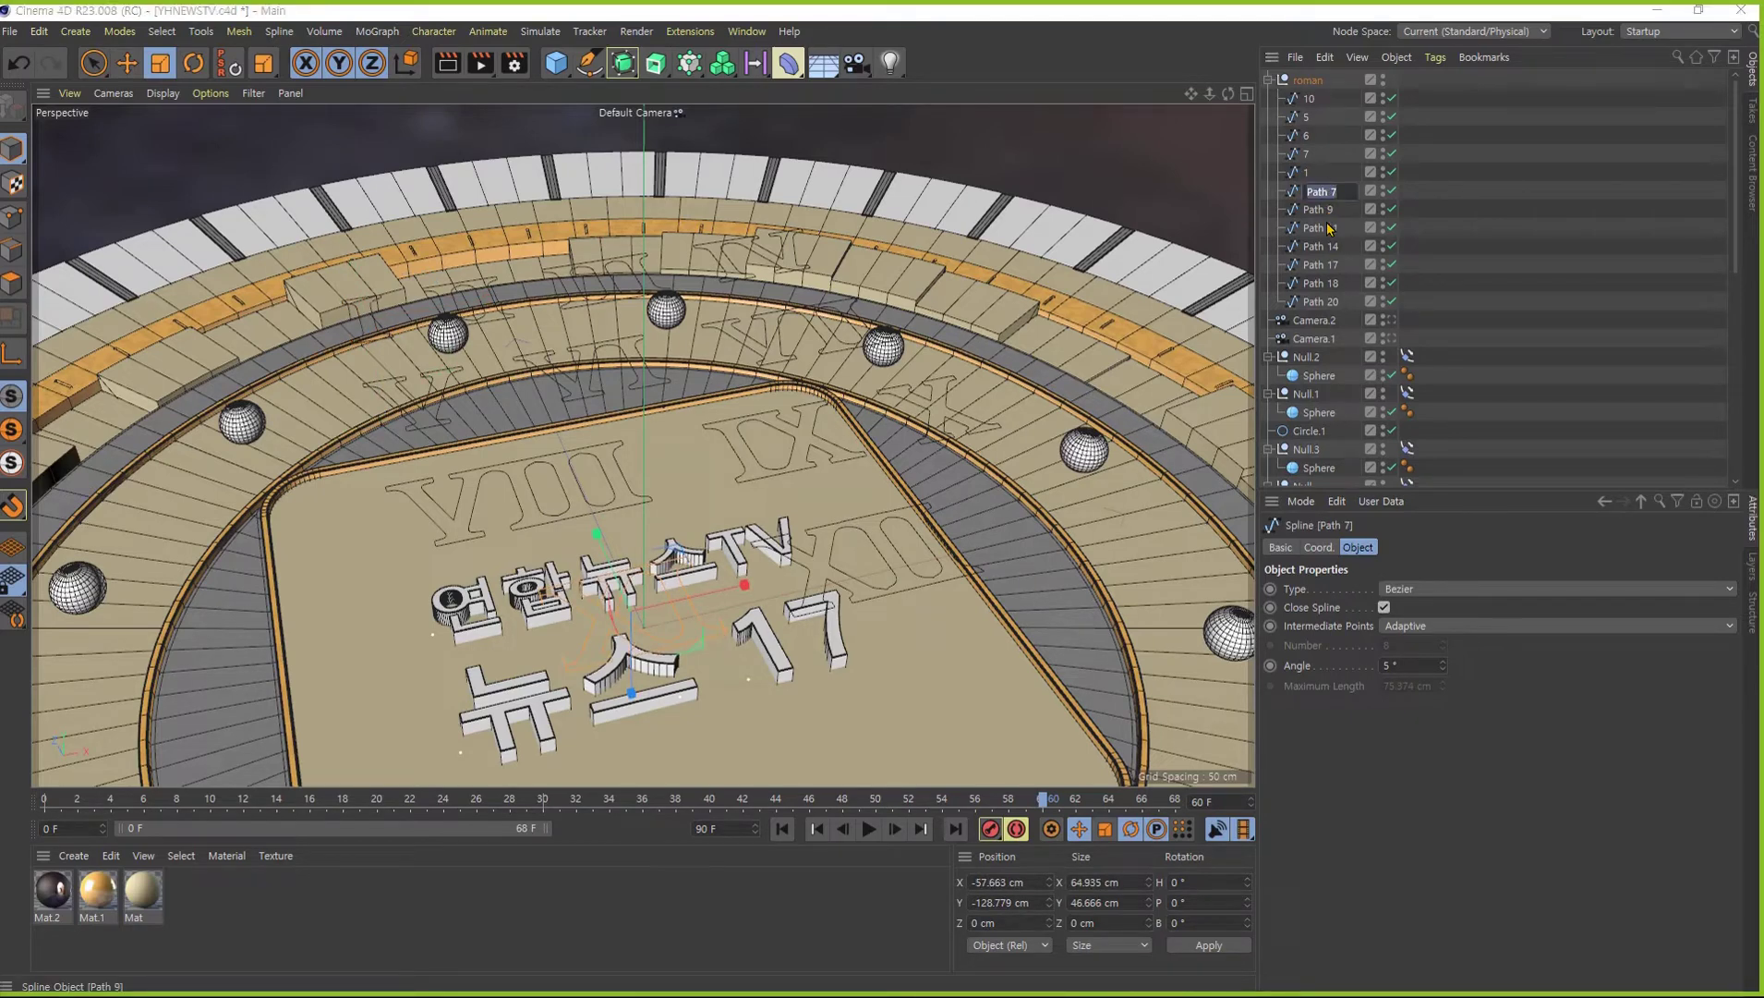
pyautogui.write('11')
pyautogui.press('Return')
pyautogui.click(1321, 210)
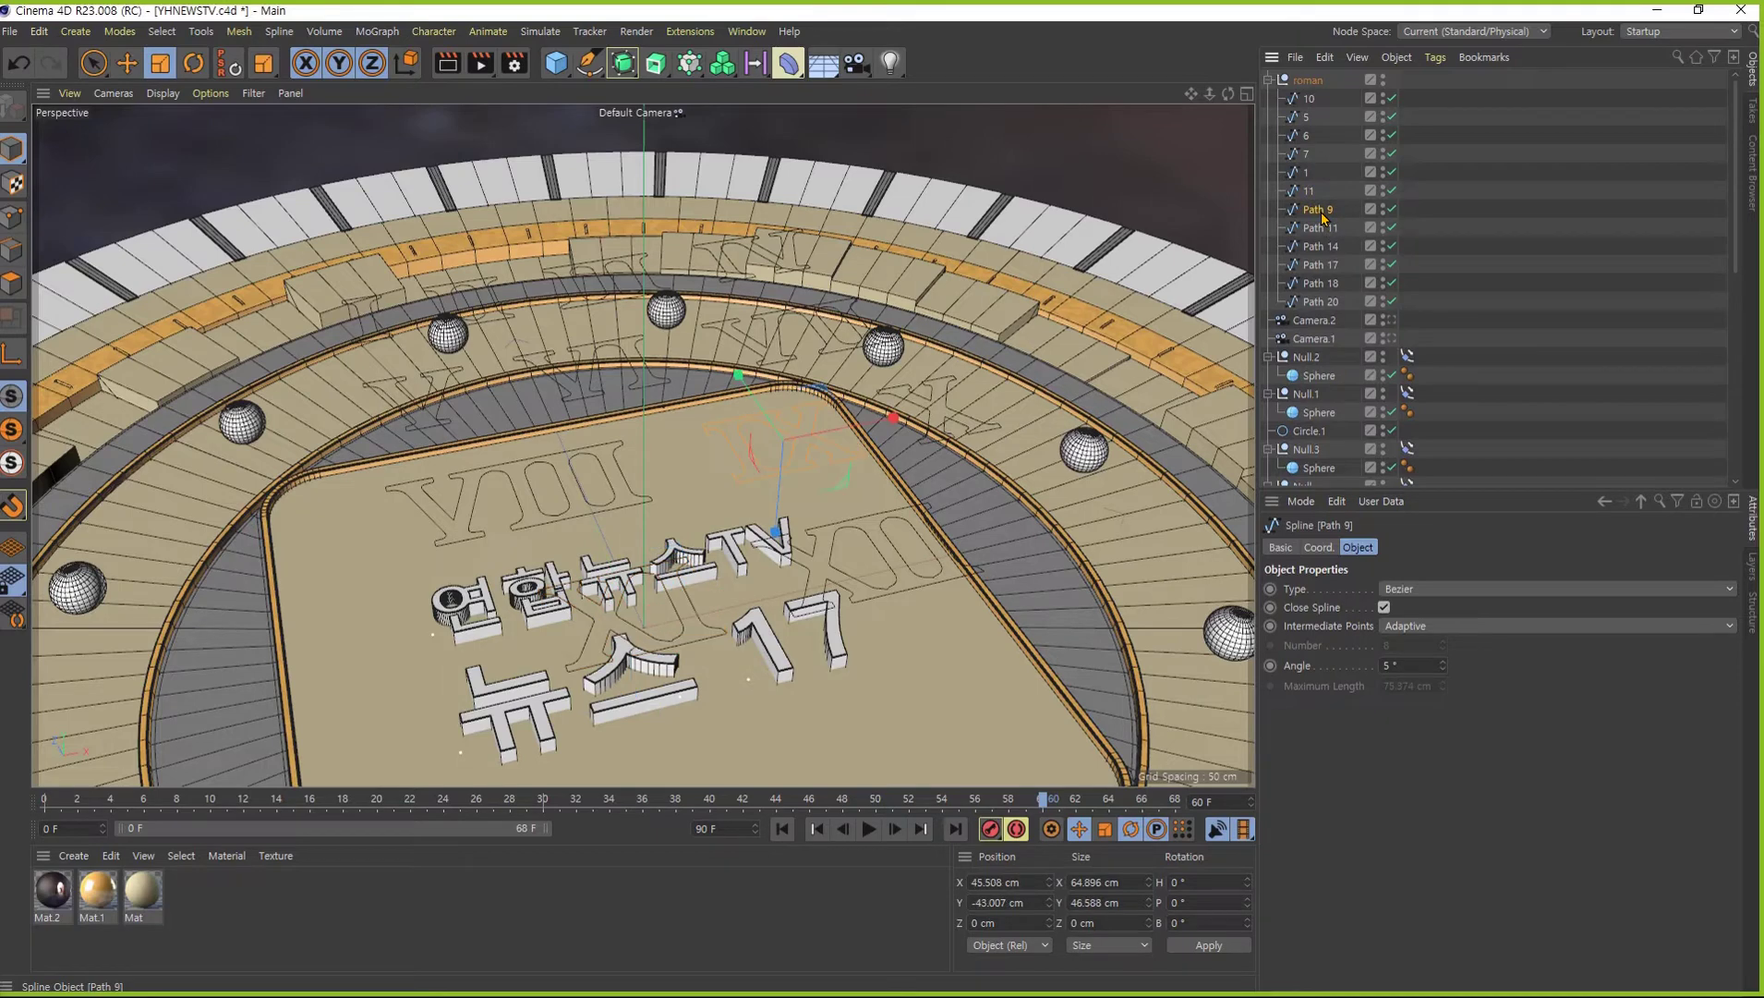
pyautogui.doubleClick(1323, 212)
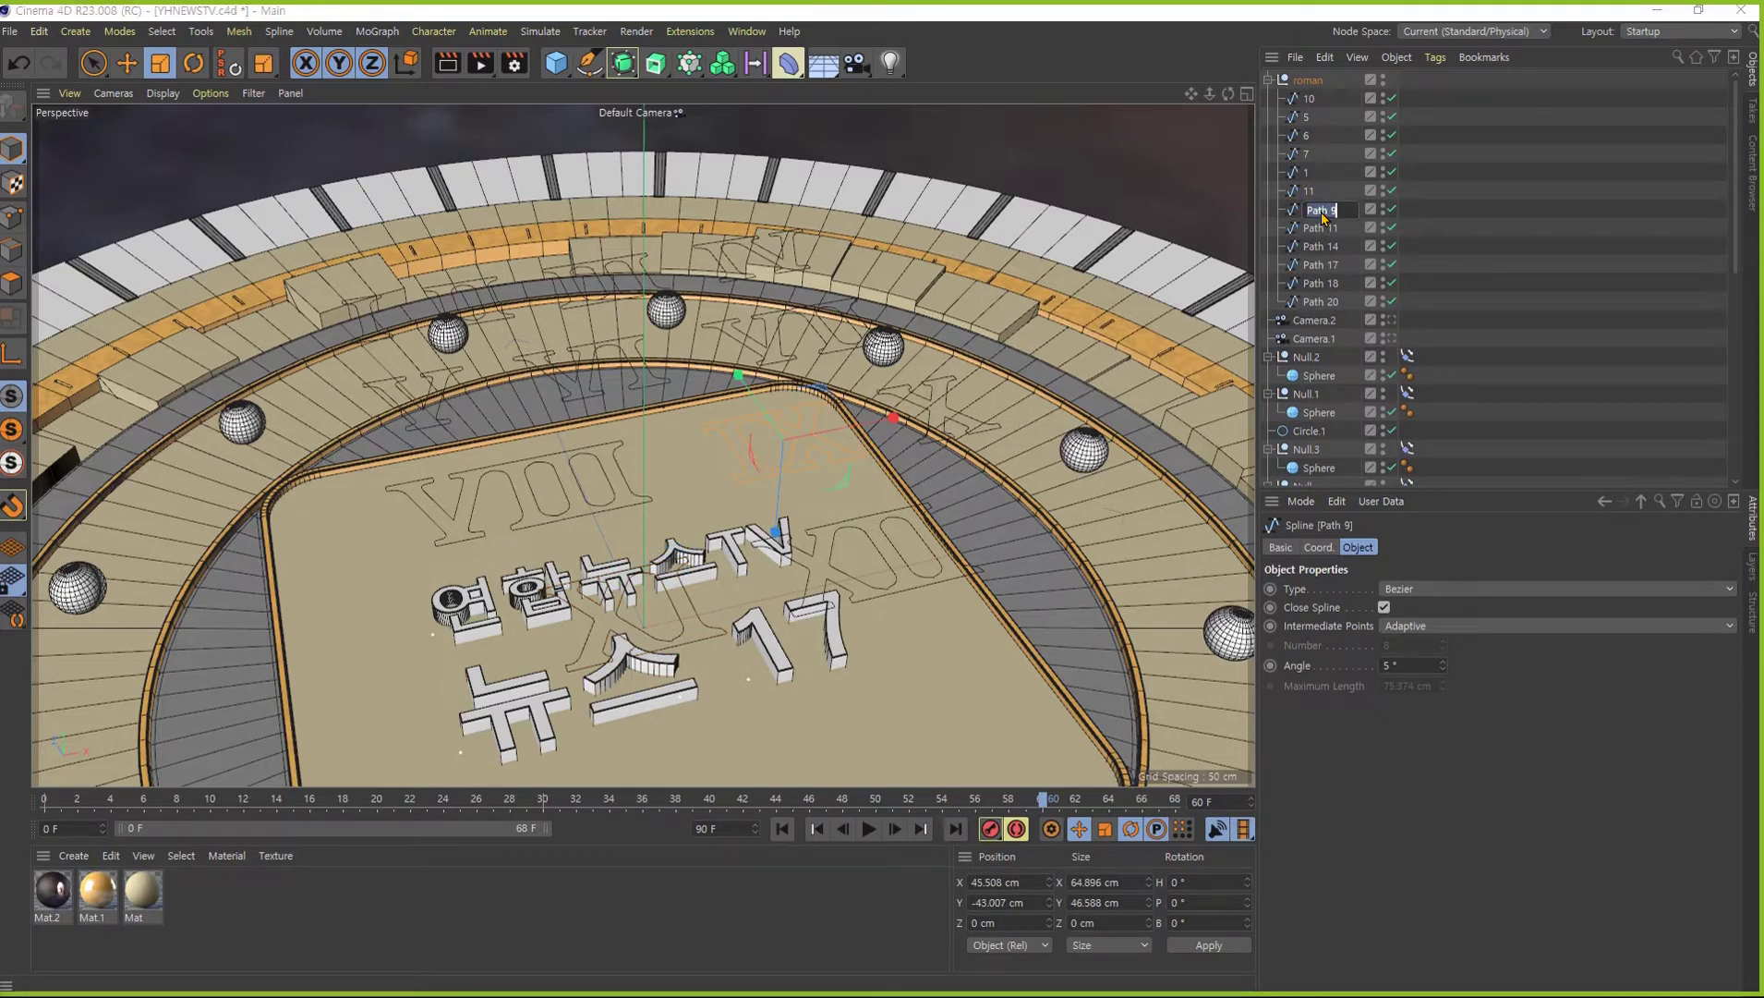
pyautogui.write('9')
pyautogui.press('Return')
pyautogui.doubleClick(1321, 228)
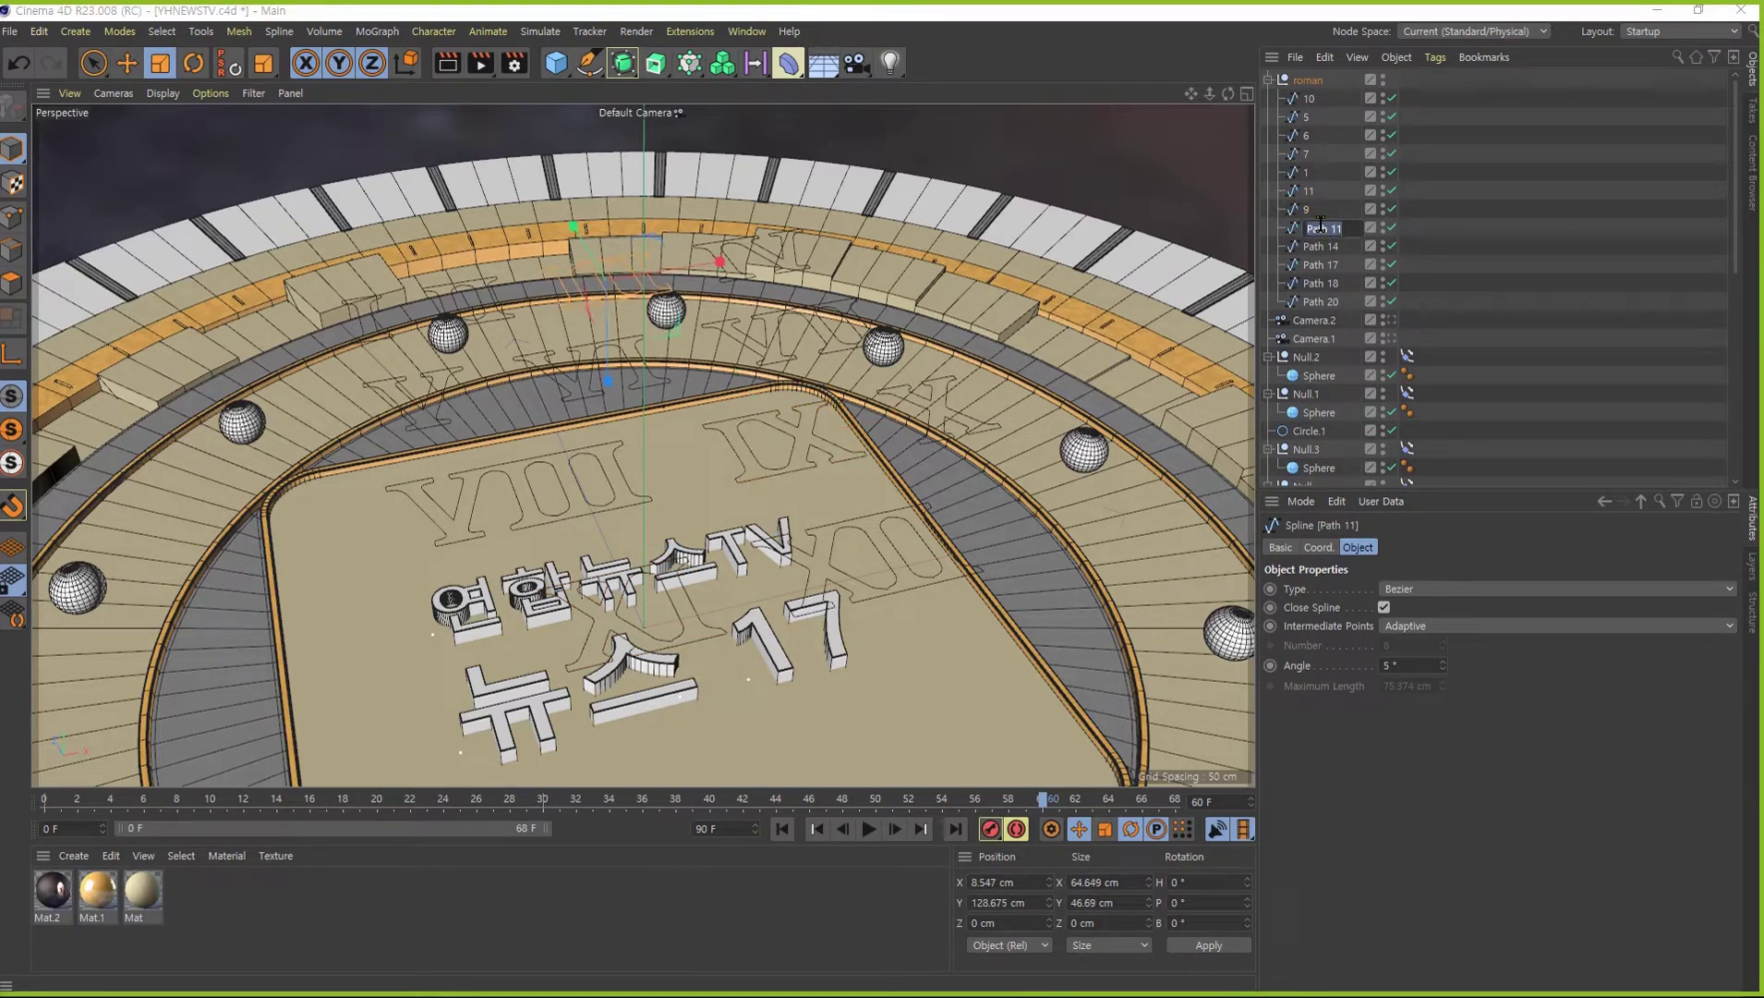
pyautogui.write('3')
pyautogui.press('Return')
# - Rename Paths 14, 17, 18 and 20 to 12, 4, 2 and 8
pyautogui.doubleClick(1323, 247)
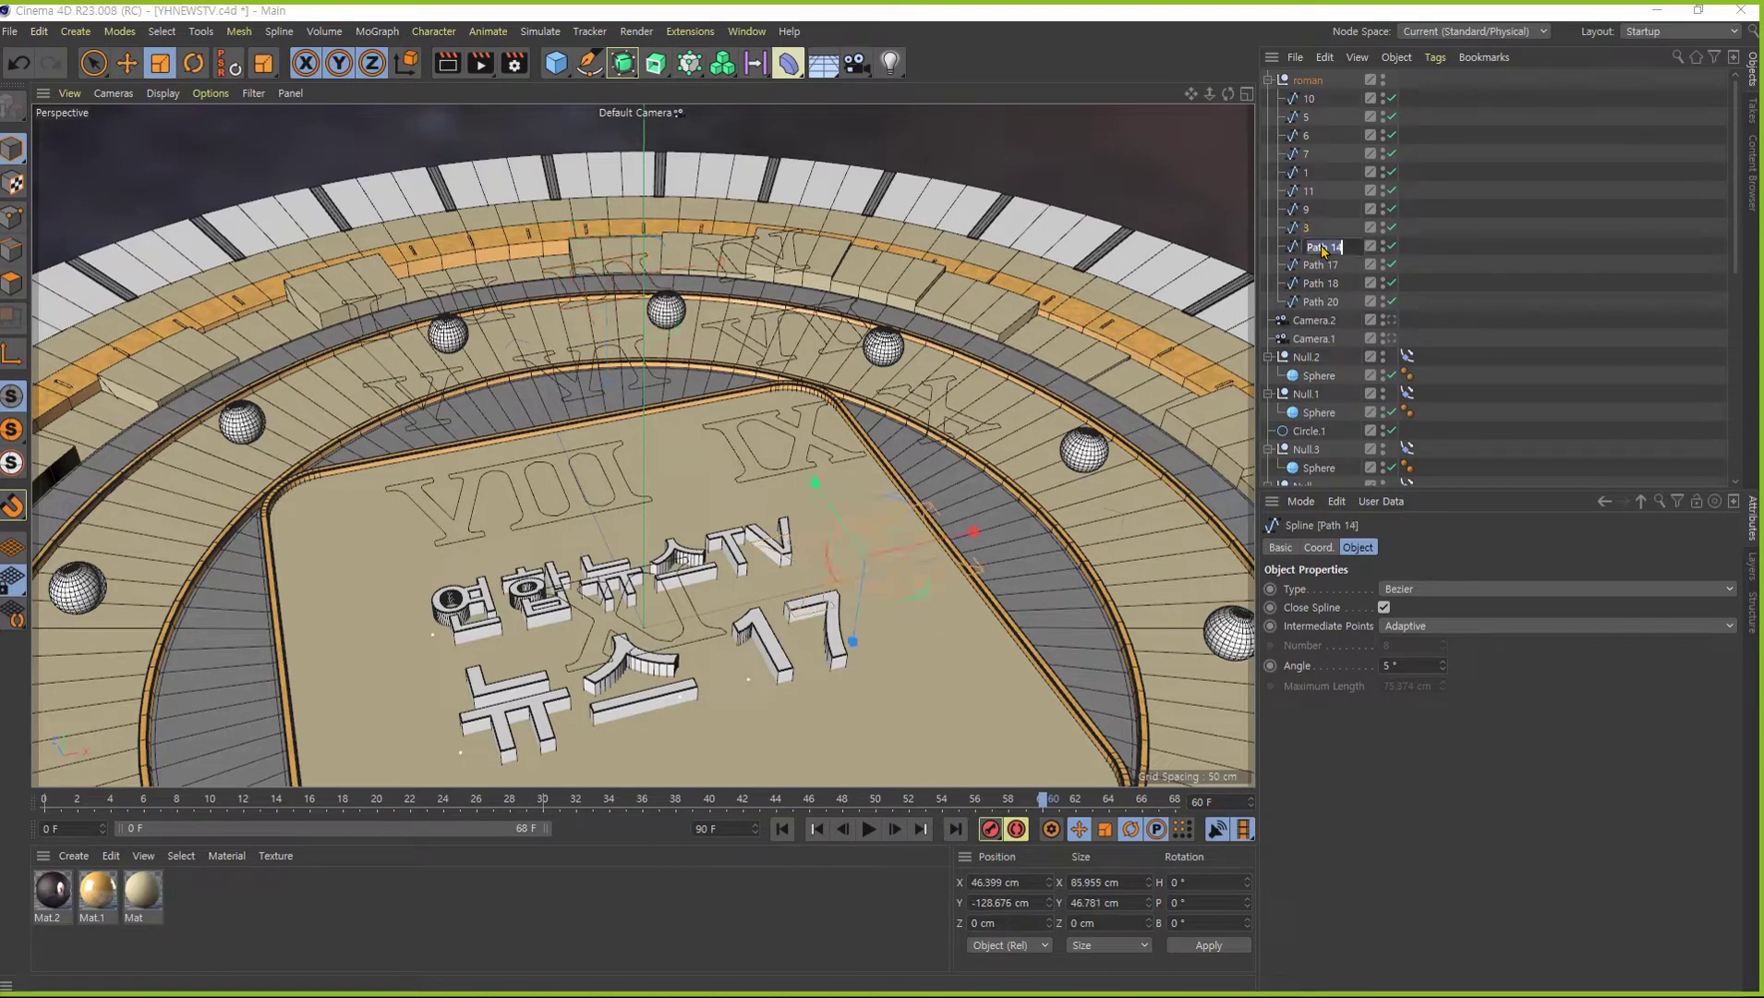
pyautogui.write('12')
pyautogui.press('Return')
pyautogui.doubleClick(1324, 266)
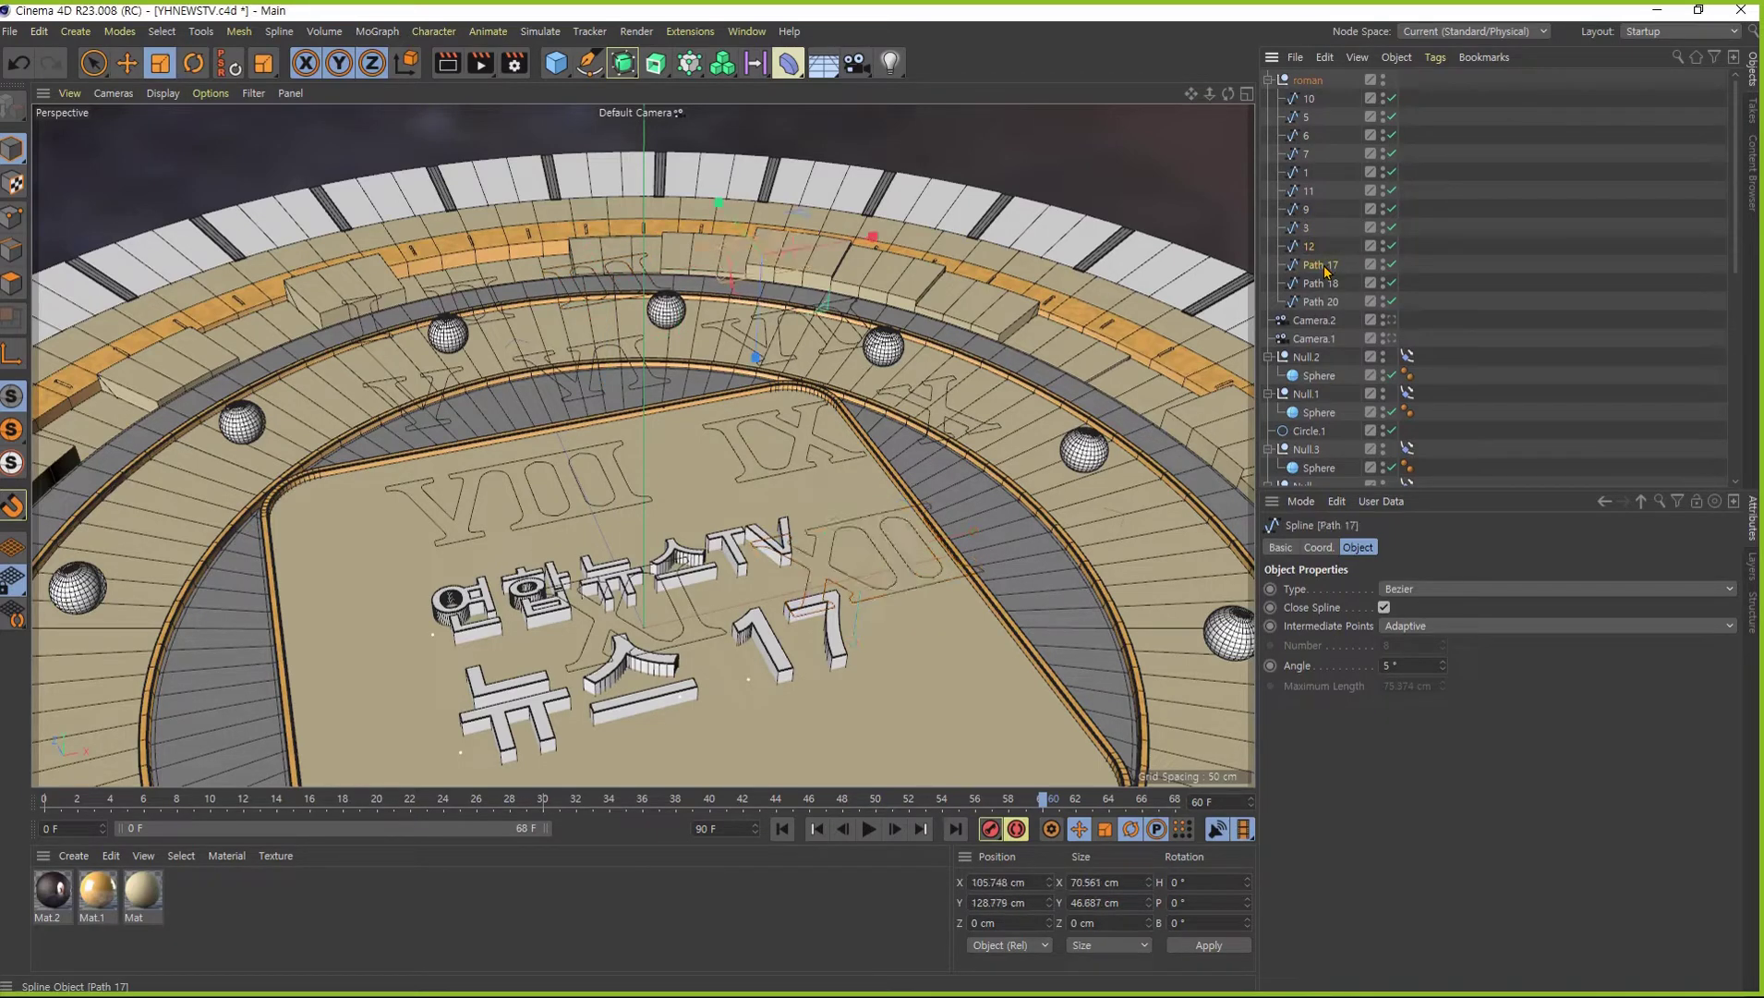
pyautogui.write('4')
pyautogui.press('Return')
pyautogui.doubleClick(1324, 283)
pyautogui.write('2')
pyautogui.press('Return')
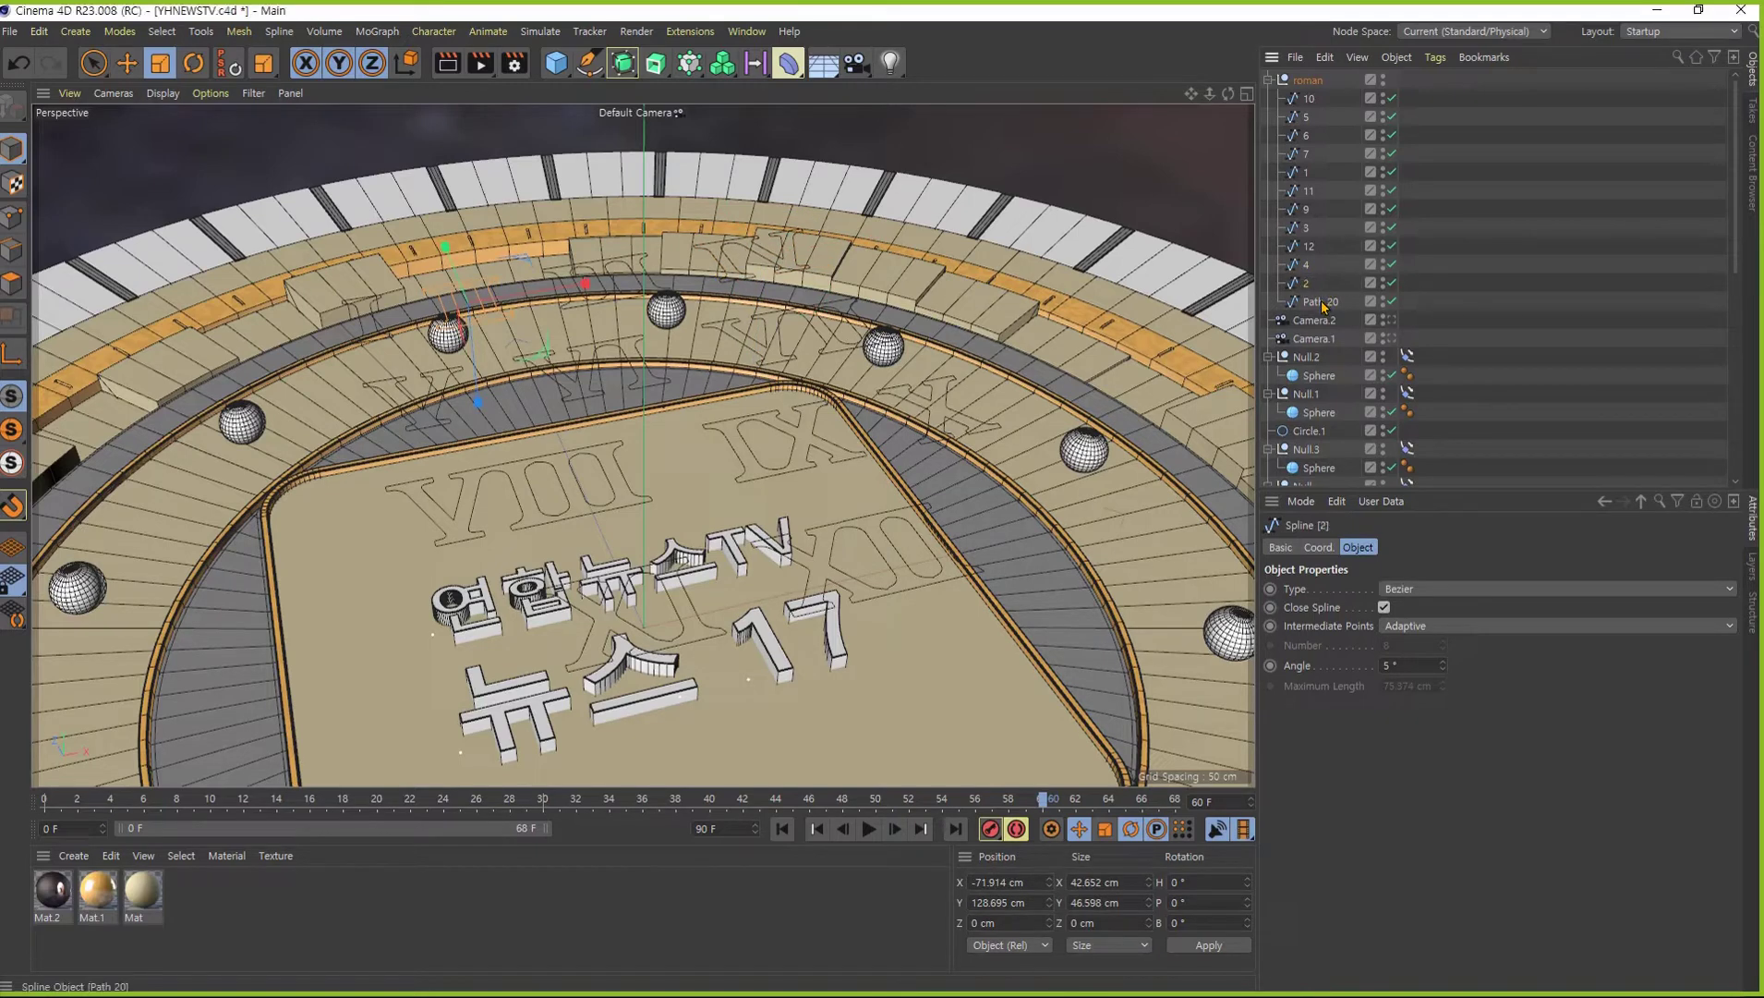
pyautogui.doubleClick(1324, 302)
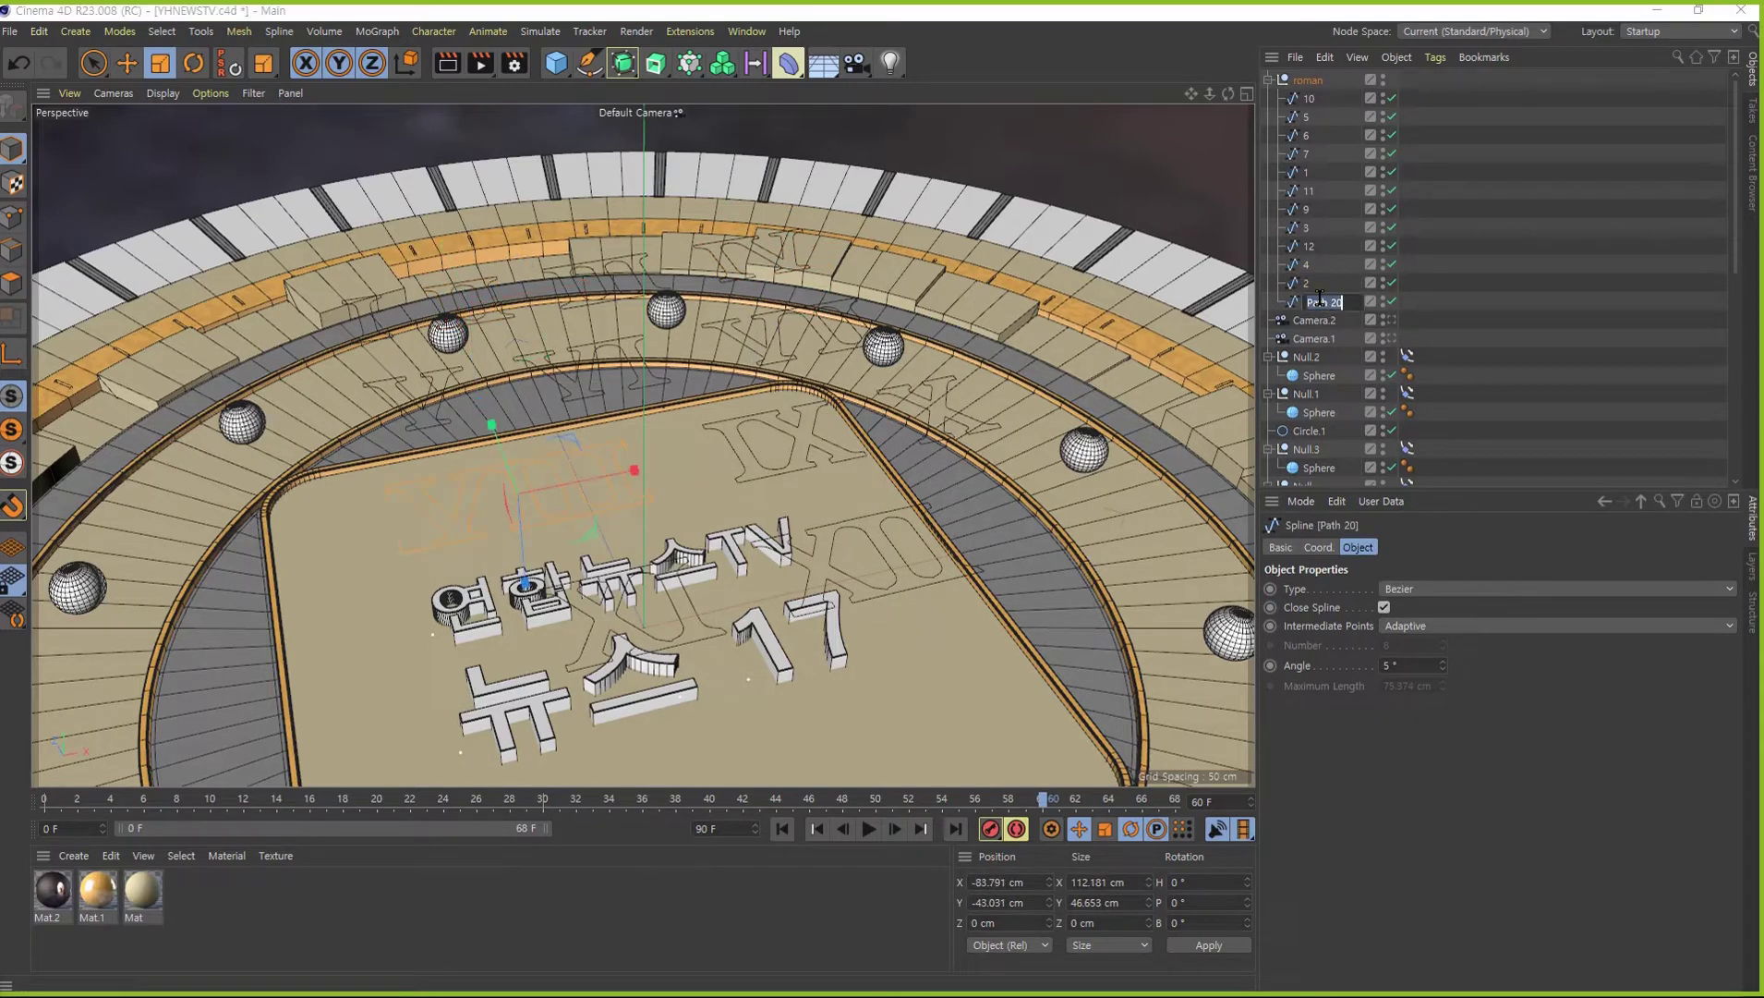
pyautogui.write('8')
pyautogui.press('Return')
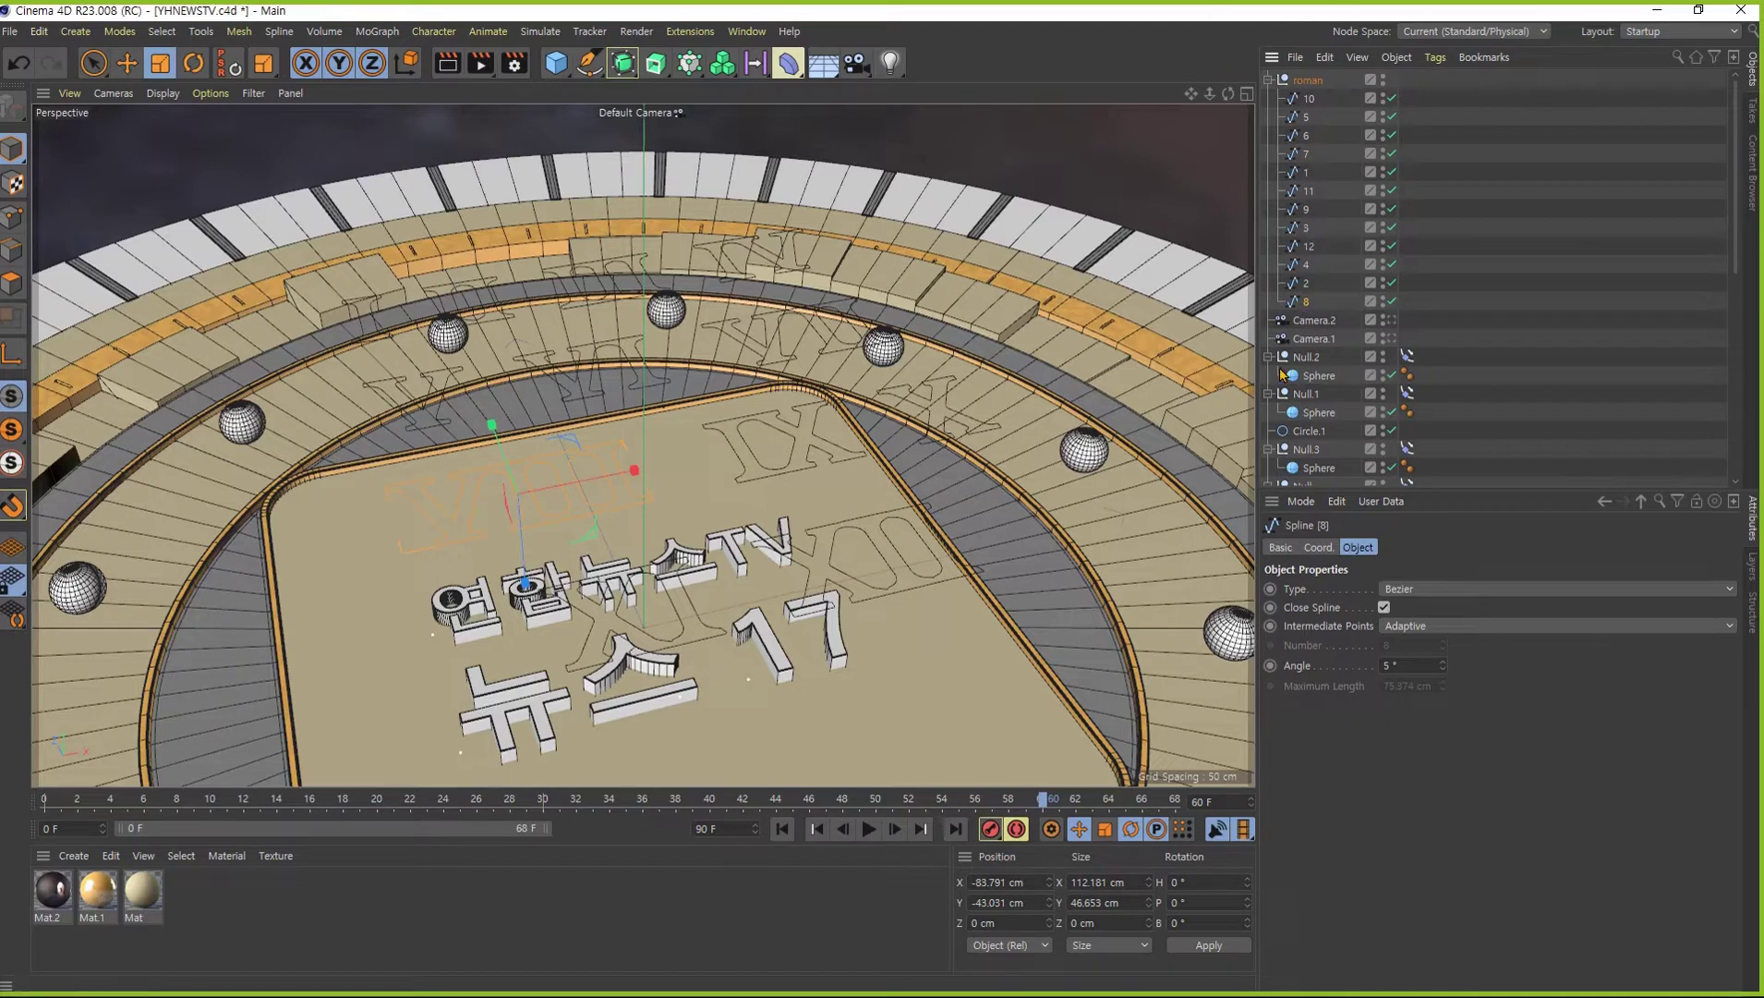
# - Move splines 5 and 6 out of the roman group to the top level and save the scene
pyautogui.hotkey('ctrl', 's')
pyautogui.click(1317, 121)
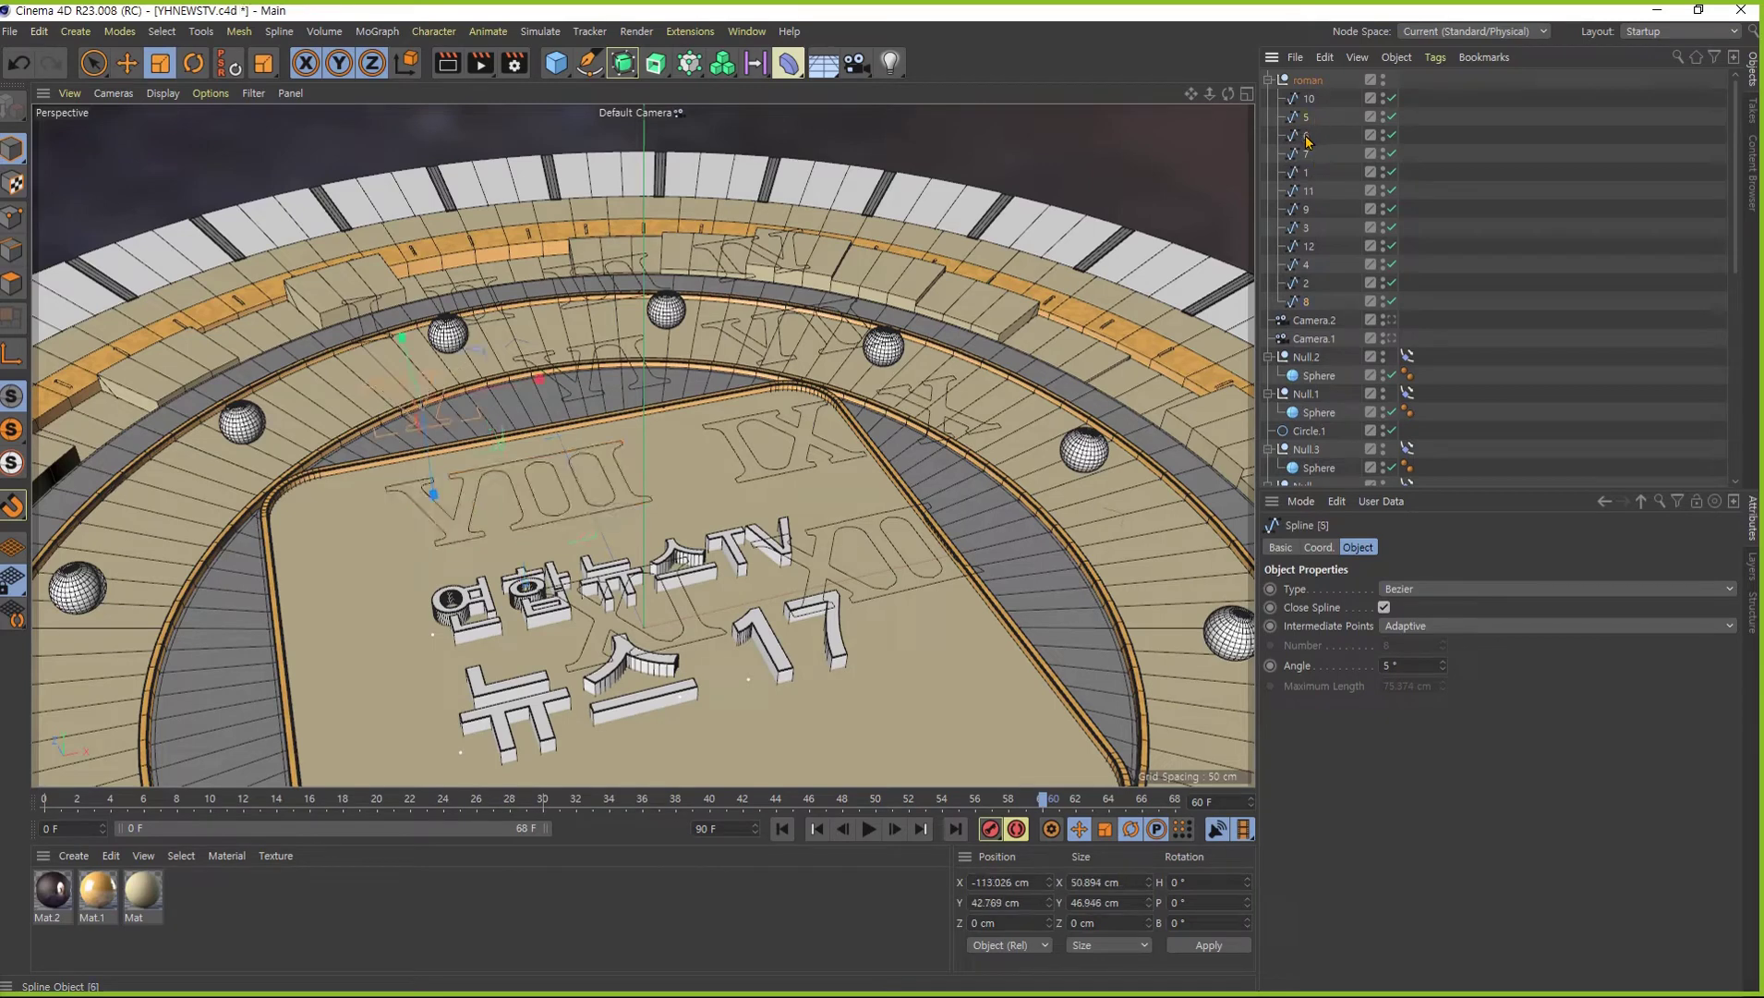
pyautogui.keyDown('ctrl'); pyautogui.click(1305, 137); pyautogui.keyUp('ctrl')
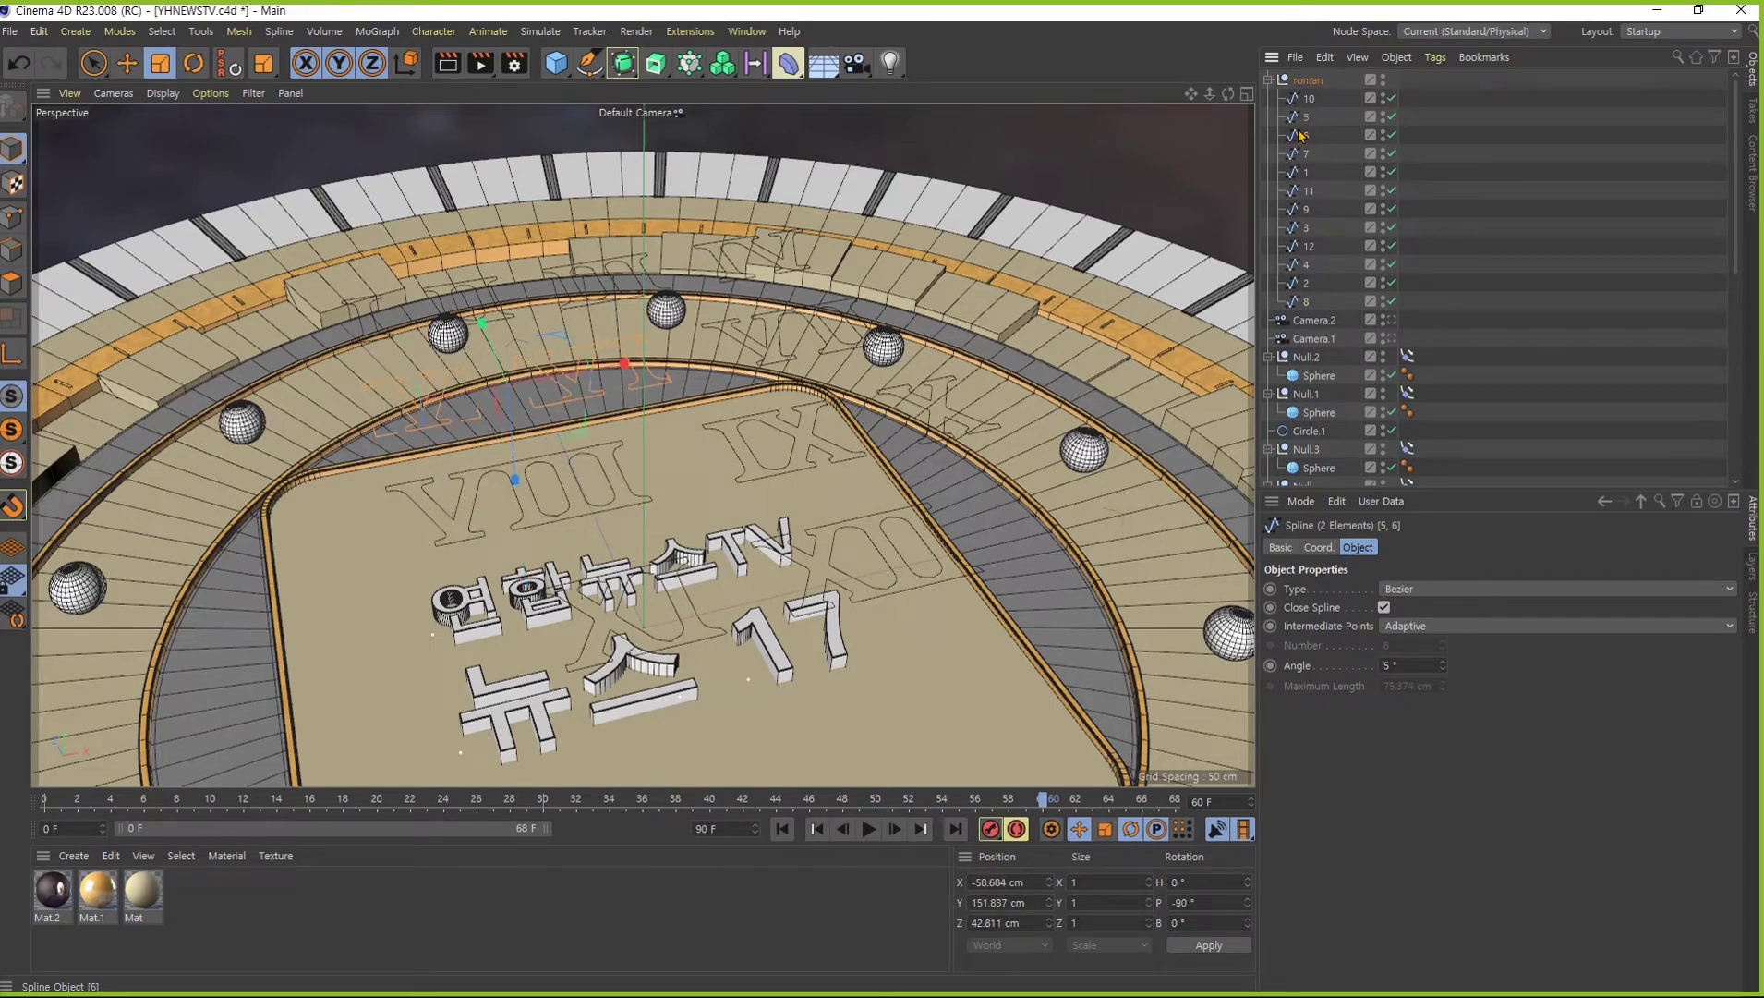
pyautogui.moveTo(1295, 119); pyautogui.dragTo(1274, 112)
pyautogui.hotkey('ctrl', 's')
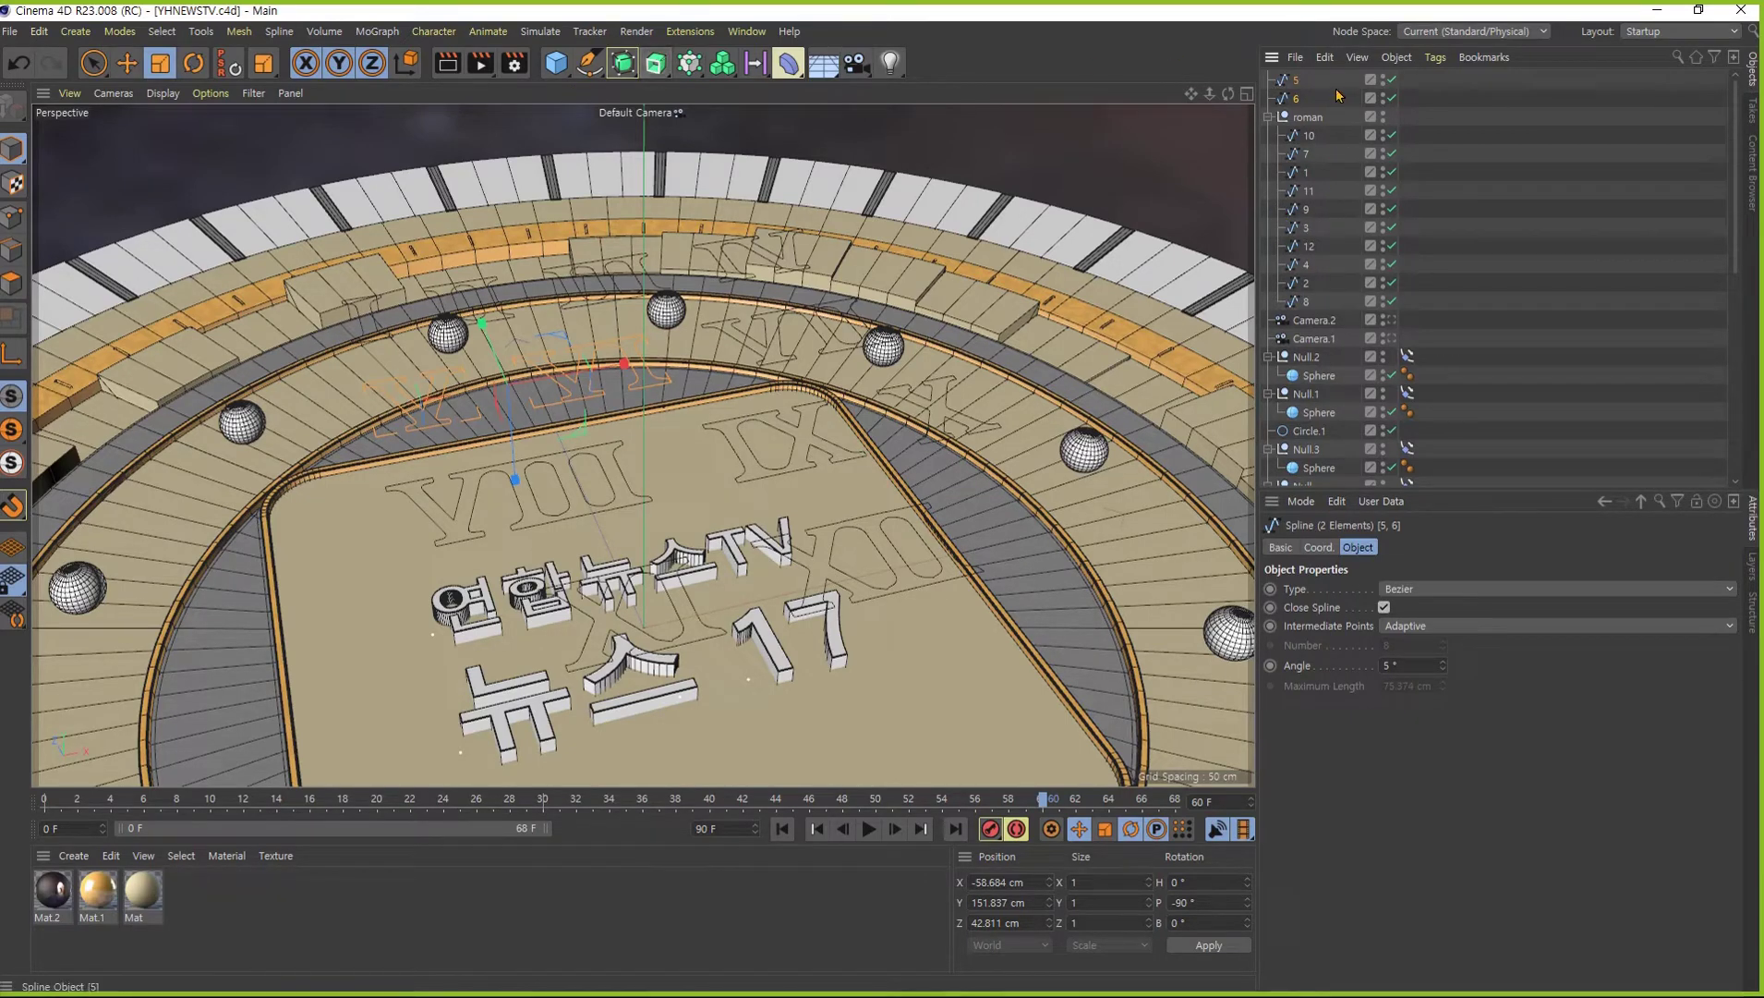
pyautogui.hotkey('ctrl', 'z')
pyautogui.hotkey('ctrl', 'y')
# - Extrude splines 5 and 6 and begin editing the extrusion offset
pyautogui.keyDown('alt'); pyautogui.click(659, 69); pyautogui.keyUp('alt')
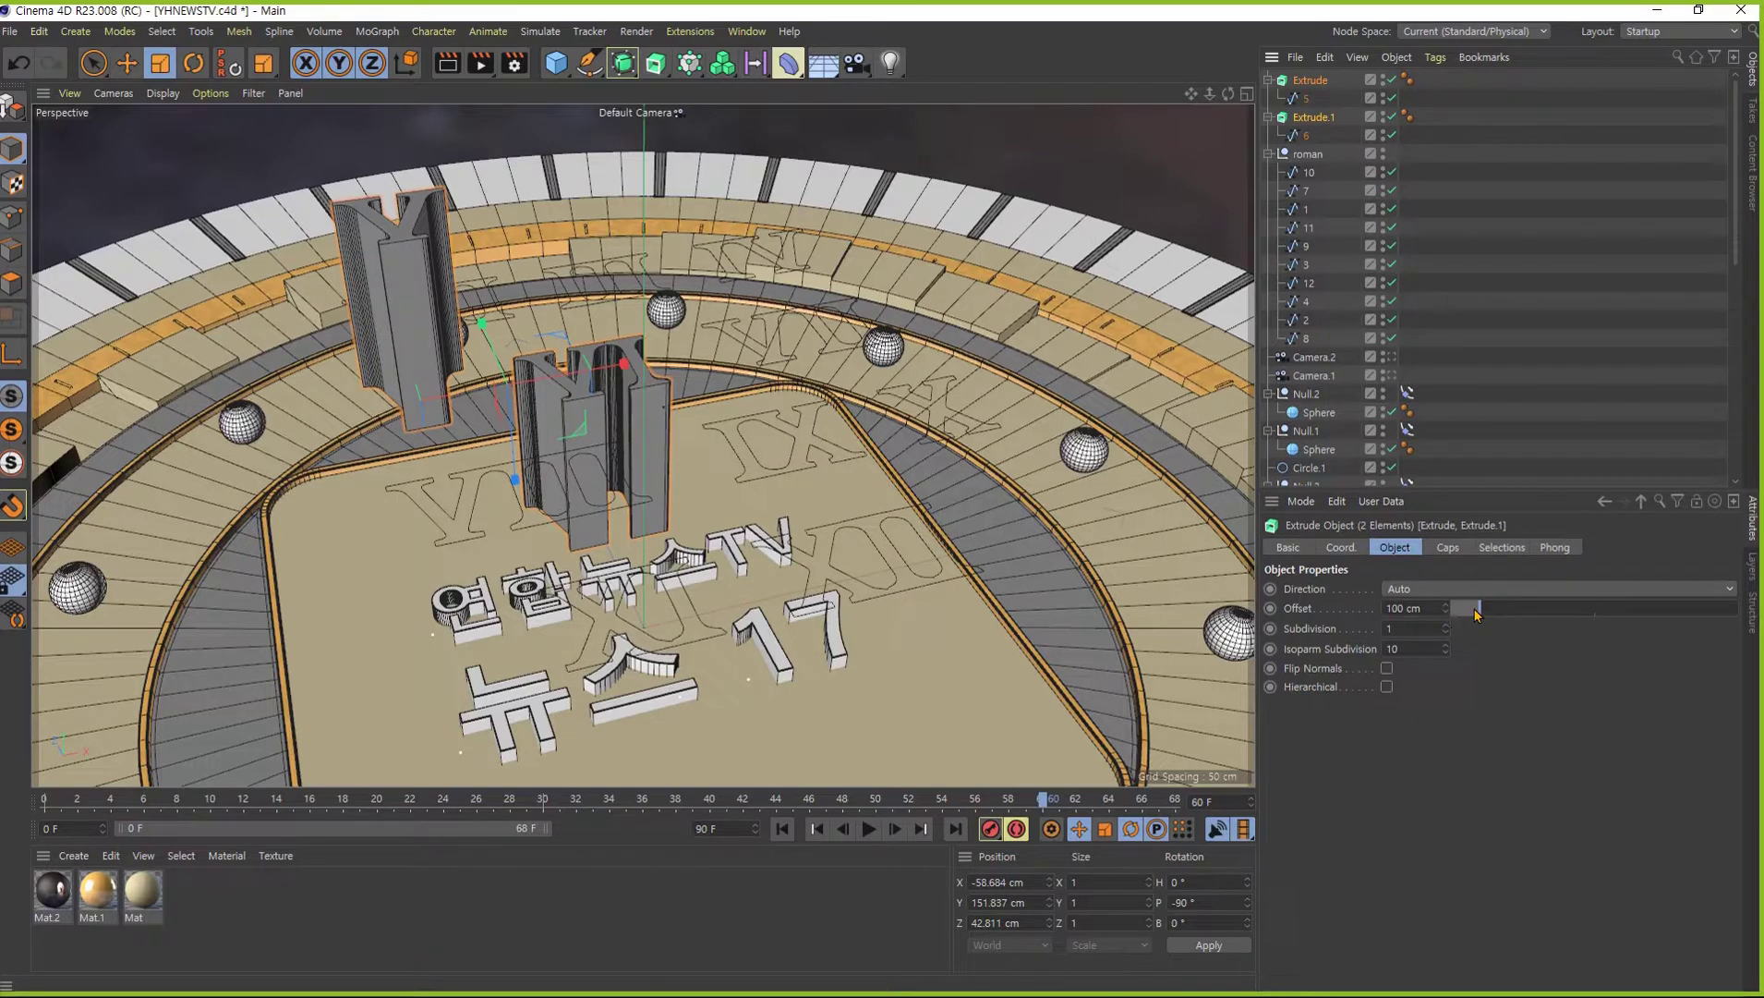
pyautogui.moveTo(1475, 614); pyautogui.dragTo(1457, 623)
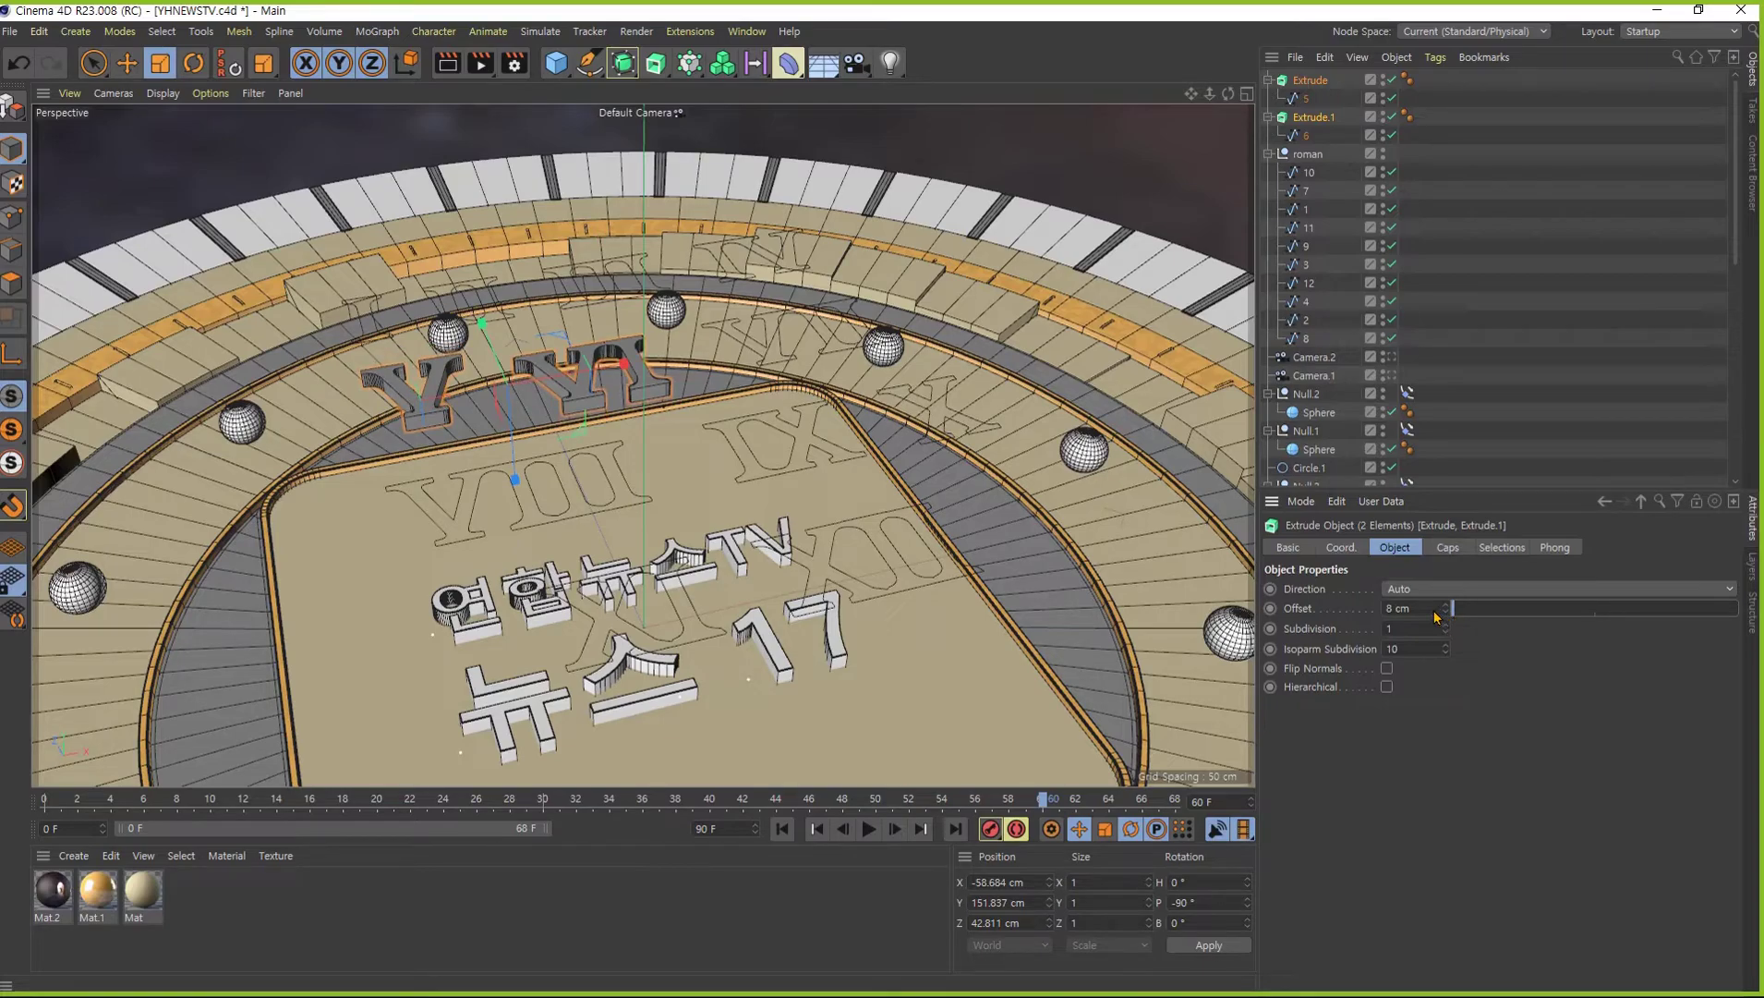
pyautogui.doubleClick(1405, 609)
# - Commit a 10 cm extrusion offset and regroup splines so the extrusions hold VI and VII
pyautogui.write('10')
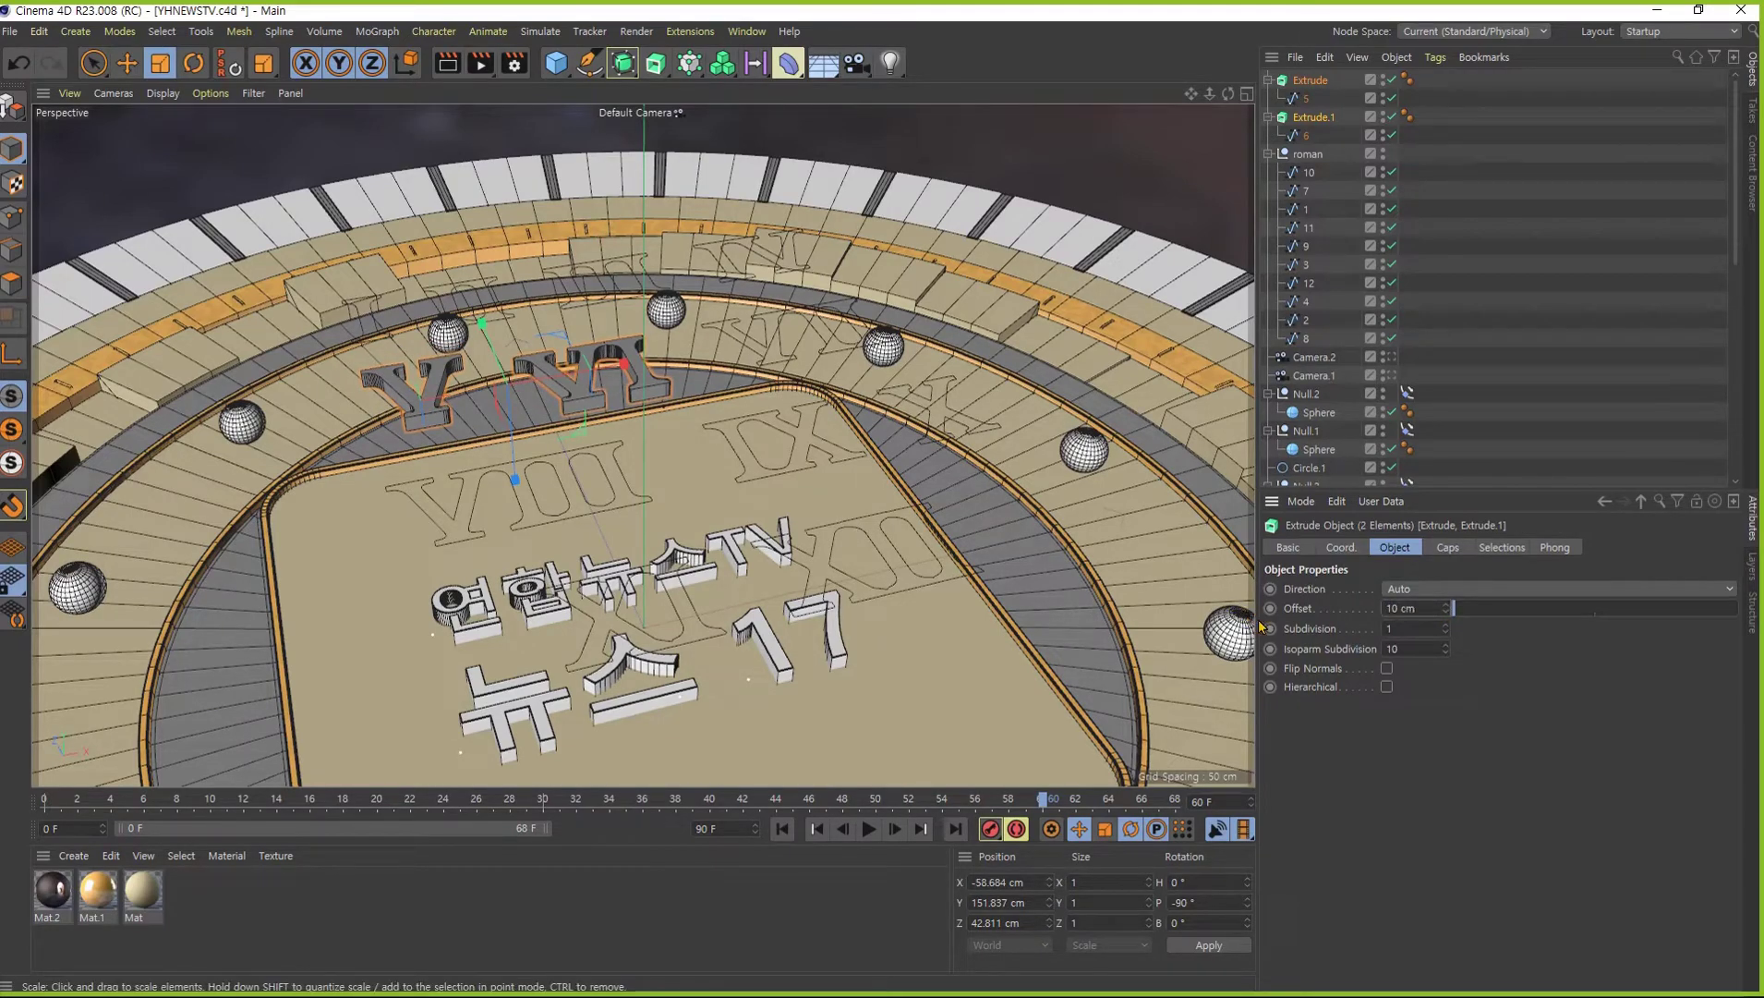
pyautogui.press('Return')
pyautogui.moveTo(795, 457)
pyautogui.keyDown('alt'); pyautogui.mouseDown()
pyautogui.moveTo(820, 427)
pyautogui.moveTo(499, 407)
pyautogui.mouseUp(); pyautogui.keyUp('alt')
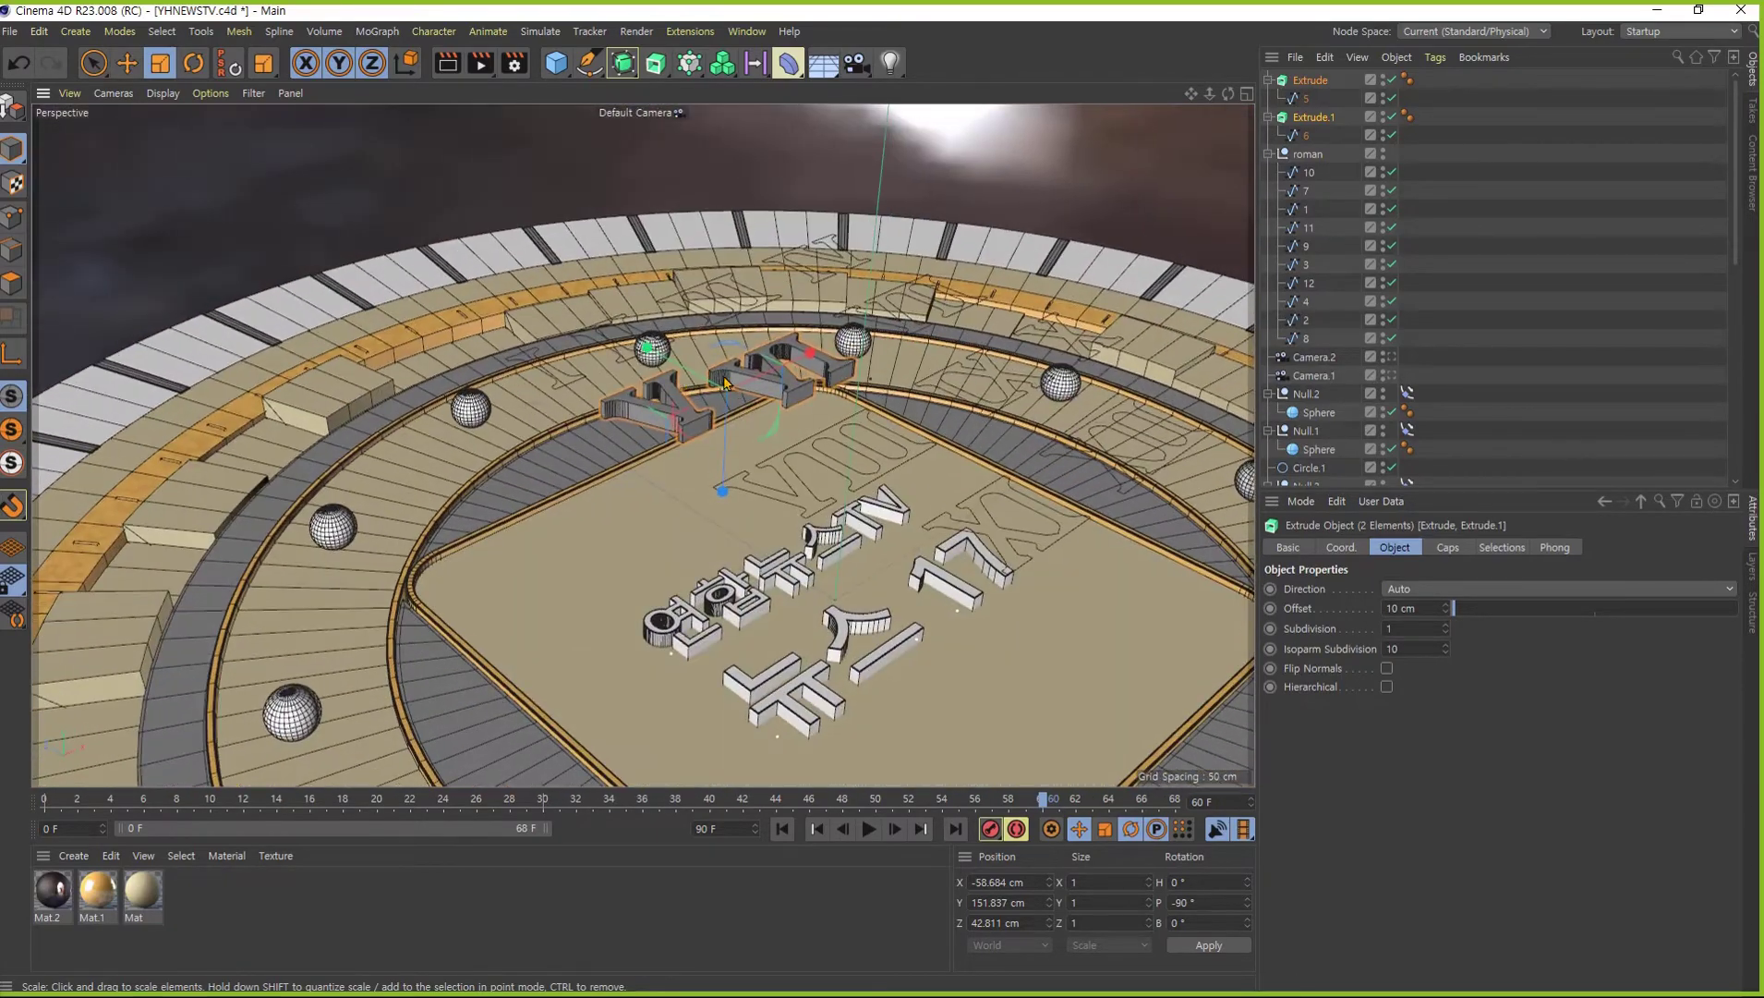
pyautogui.moveTo(1306, 136)
pyautogui.mouseDown()
pyautogui.moveTo(1308, 162)
pyautogui.moveTo(1310, 83)
pyautogui.mouseUp()
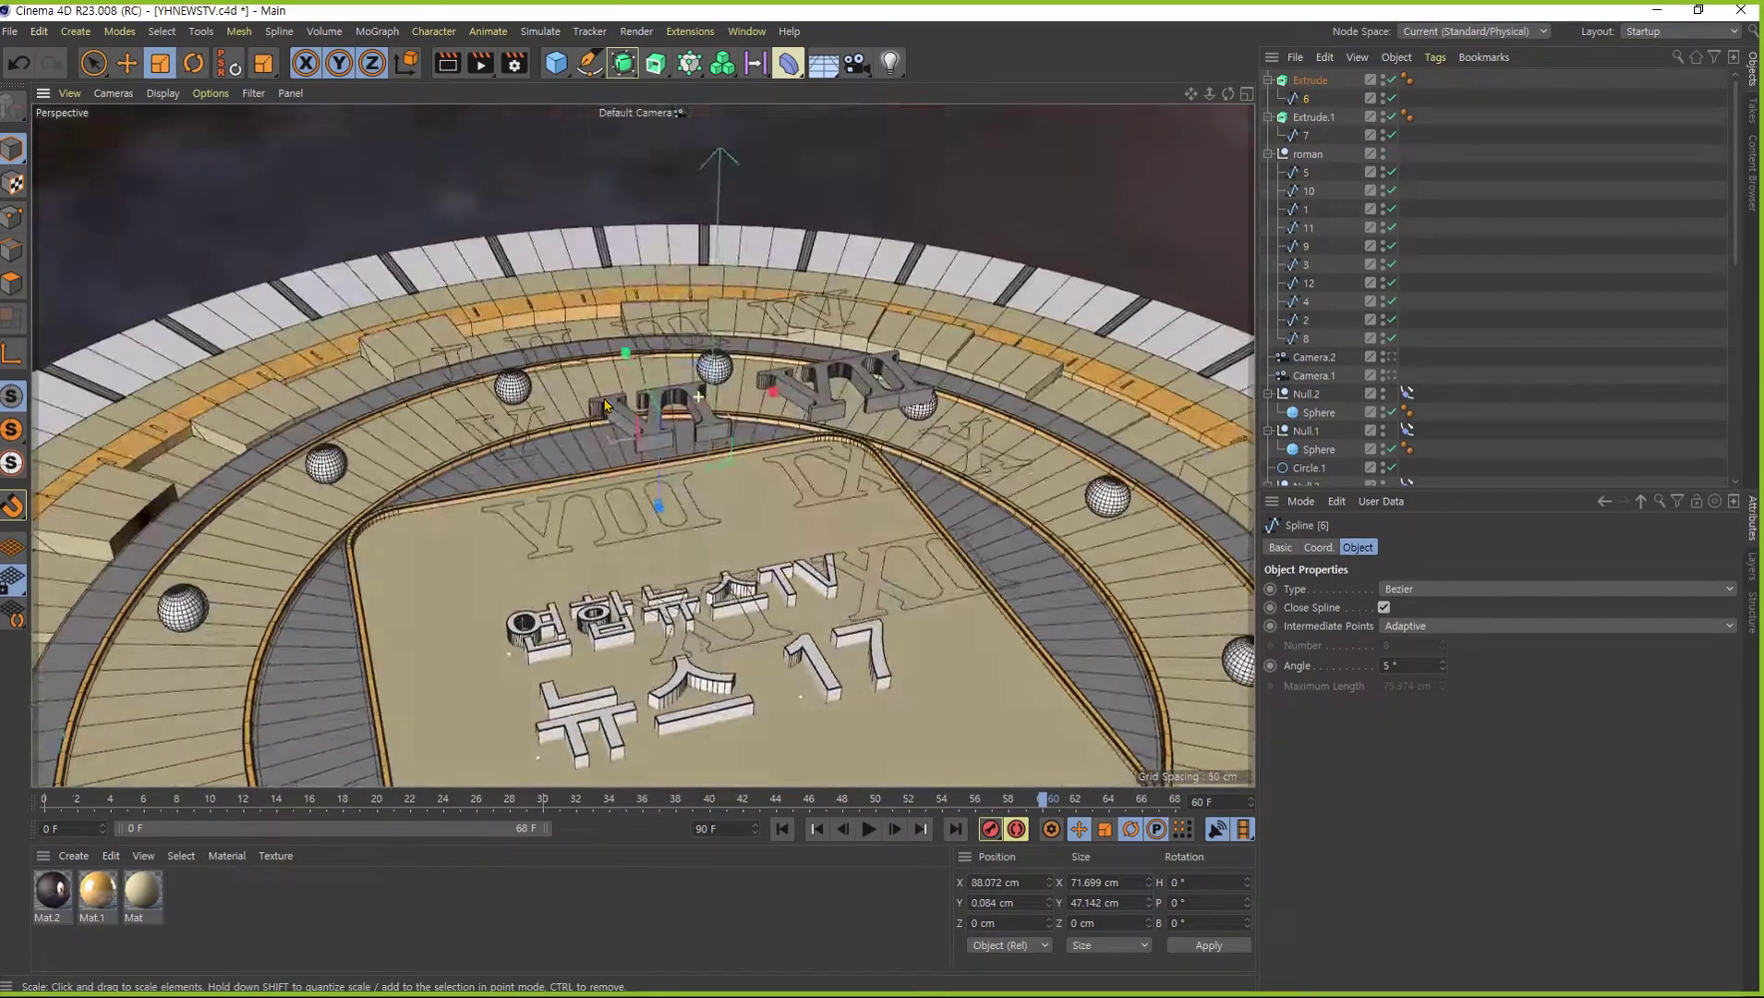
pyautogui.keyDown('alt'); pyautogui.moveTo(605, 404); pyautogui.dragTo(1407, 129); pyautogui.keyUp('alt')
# - Move both extrusions onto the stage floor at Y 5.809 cm, aligned with their outlines
pyautogui.click(1310, 80)
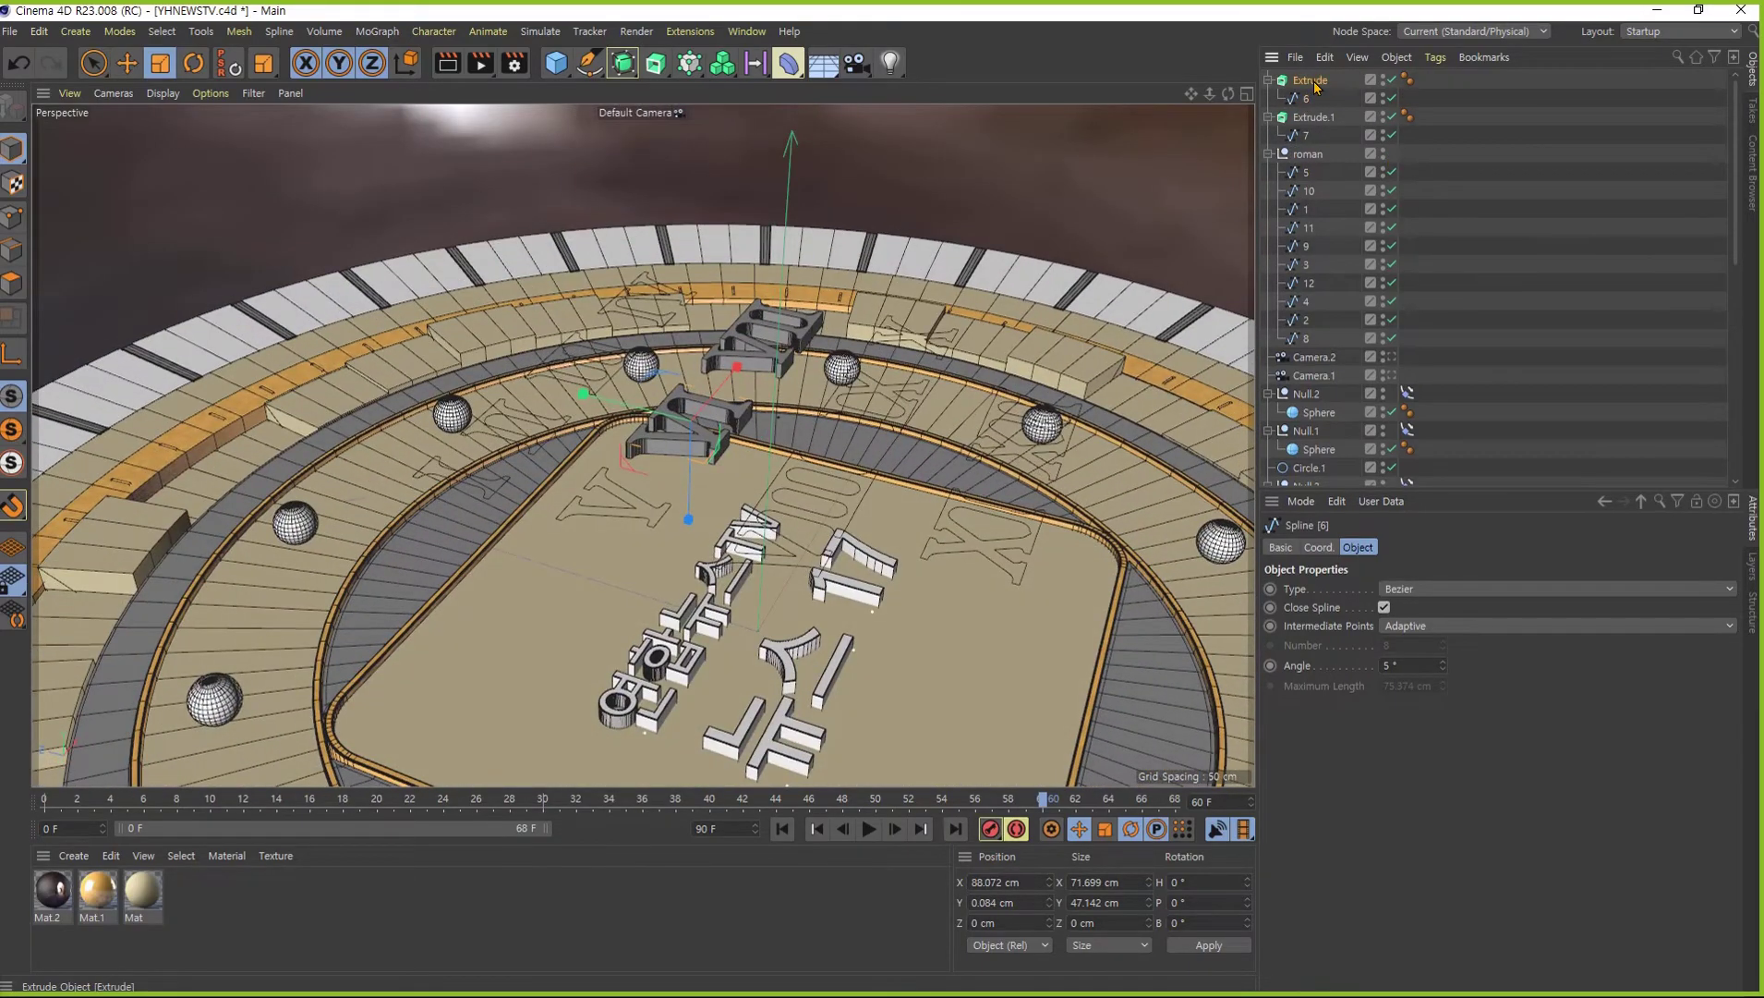
pyautogui.keyDown('ctrl'); pyautogui.click(1314, 117); pyautogui.keyUp('ctrl')
pyautogui.keyDown('alt'); pyautogui.moveTo(693, 467); pyautogui.dragTo(838, 384); pyautogui.keyUp('alt')
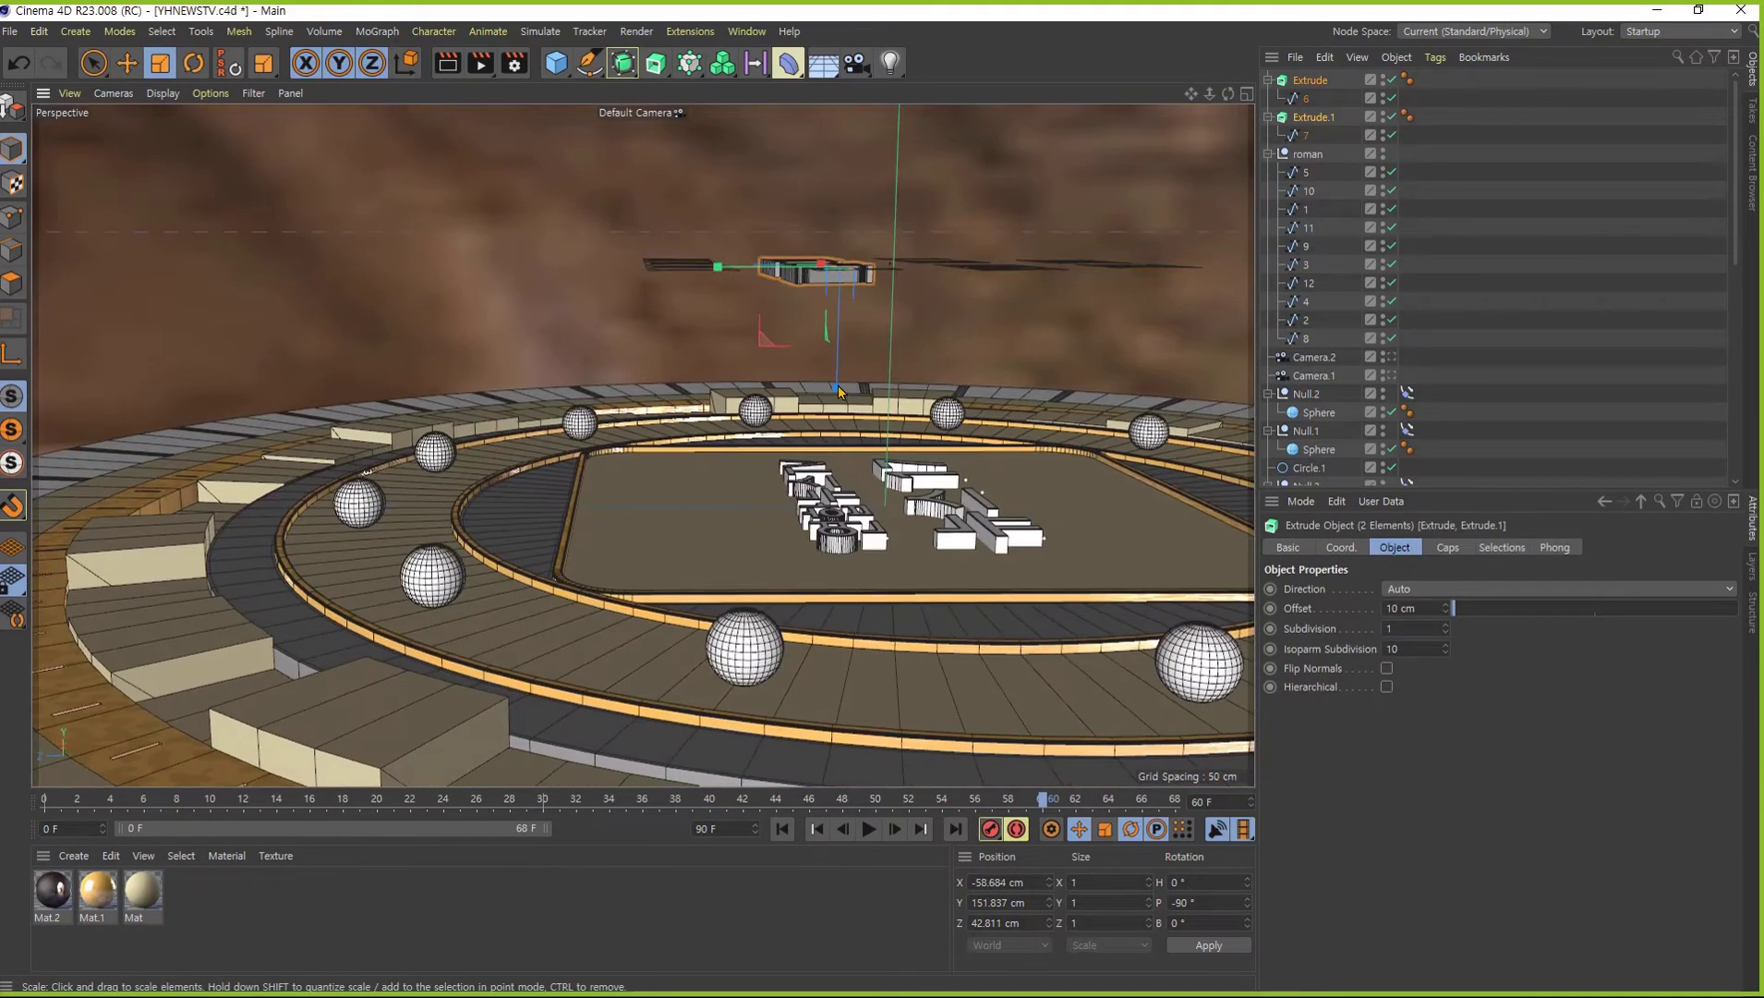
pyautogui.press('e')
pyautogui.moveTo(746, 260)
pyautogui.mouseDown()
pyautogui.moveTo(677, 339)
pyautogui.moveTo(630, 481)
pyautogui.mouseUp()
pyautogui.keyDown('alt'); pyautogui.moveTo(502, 637); pyautogui.dragTo(642, 513); pyautogui.keyUp('alt')
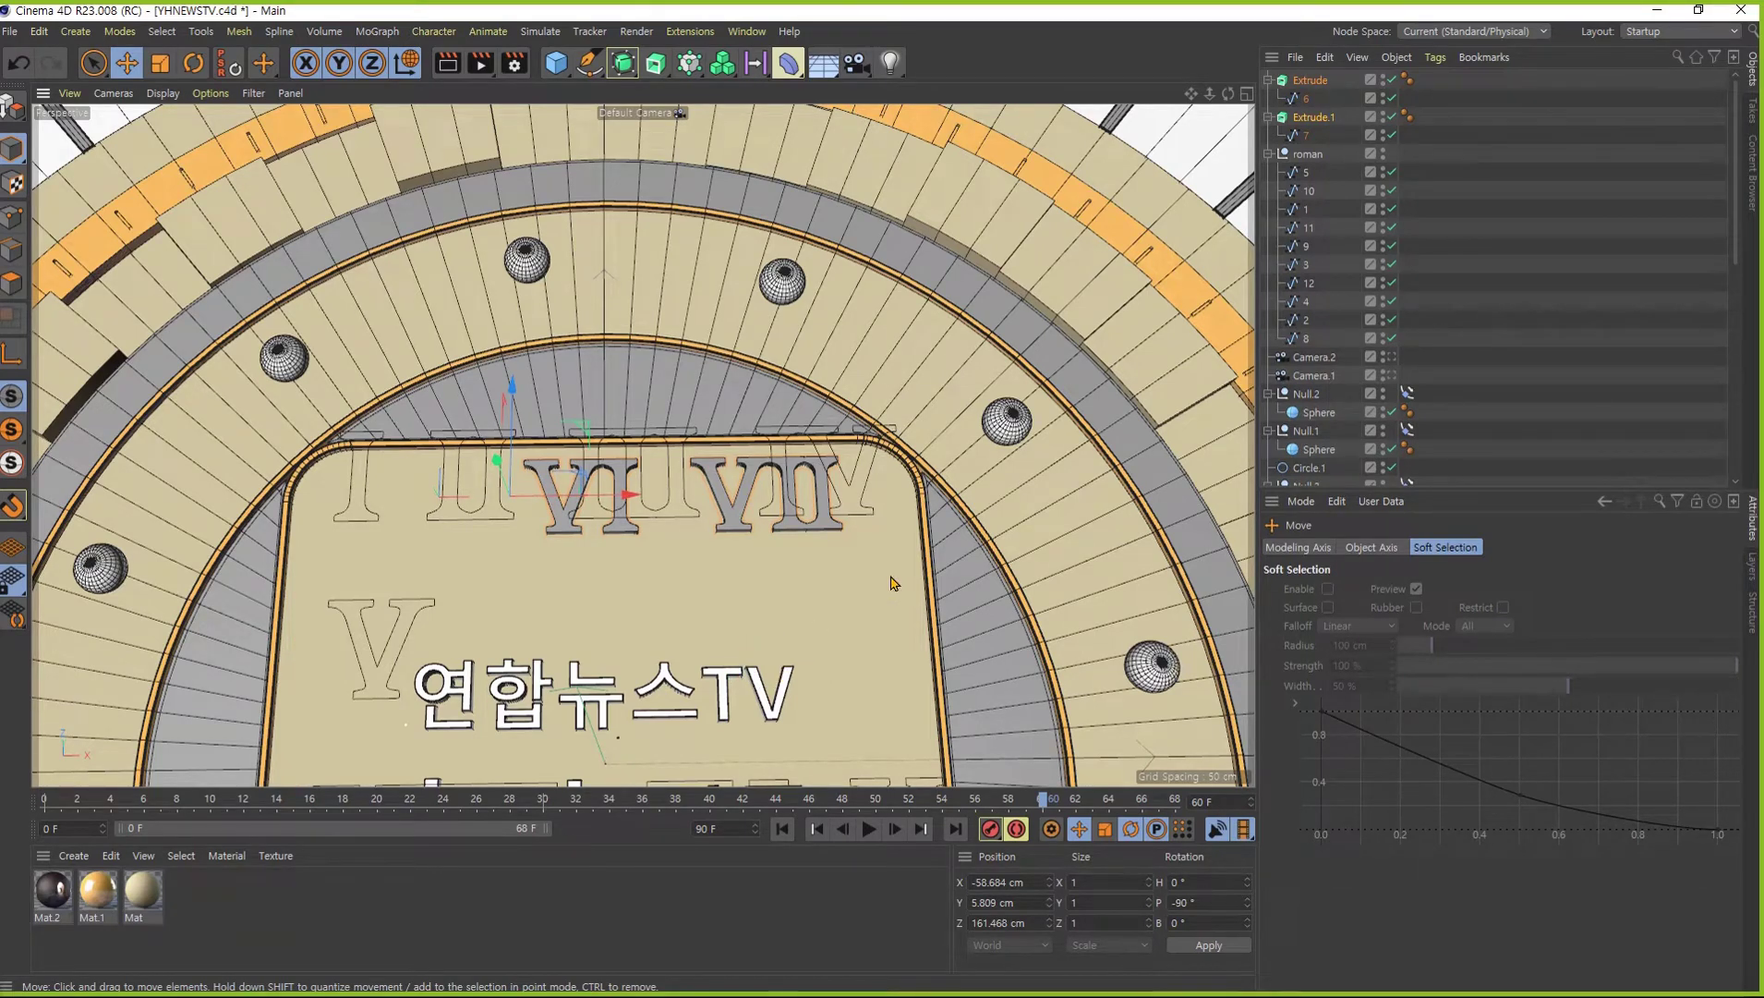
# - Undo the last move and select all the remaining numeral splines in the roman group
pyautogui.hotkey('ctrl', 'z')
pyautogui.hotkey('ctrl', 'shift', 'z')
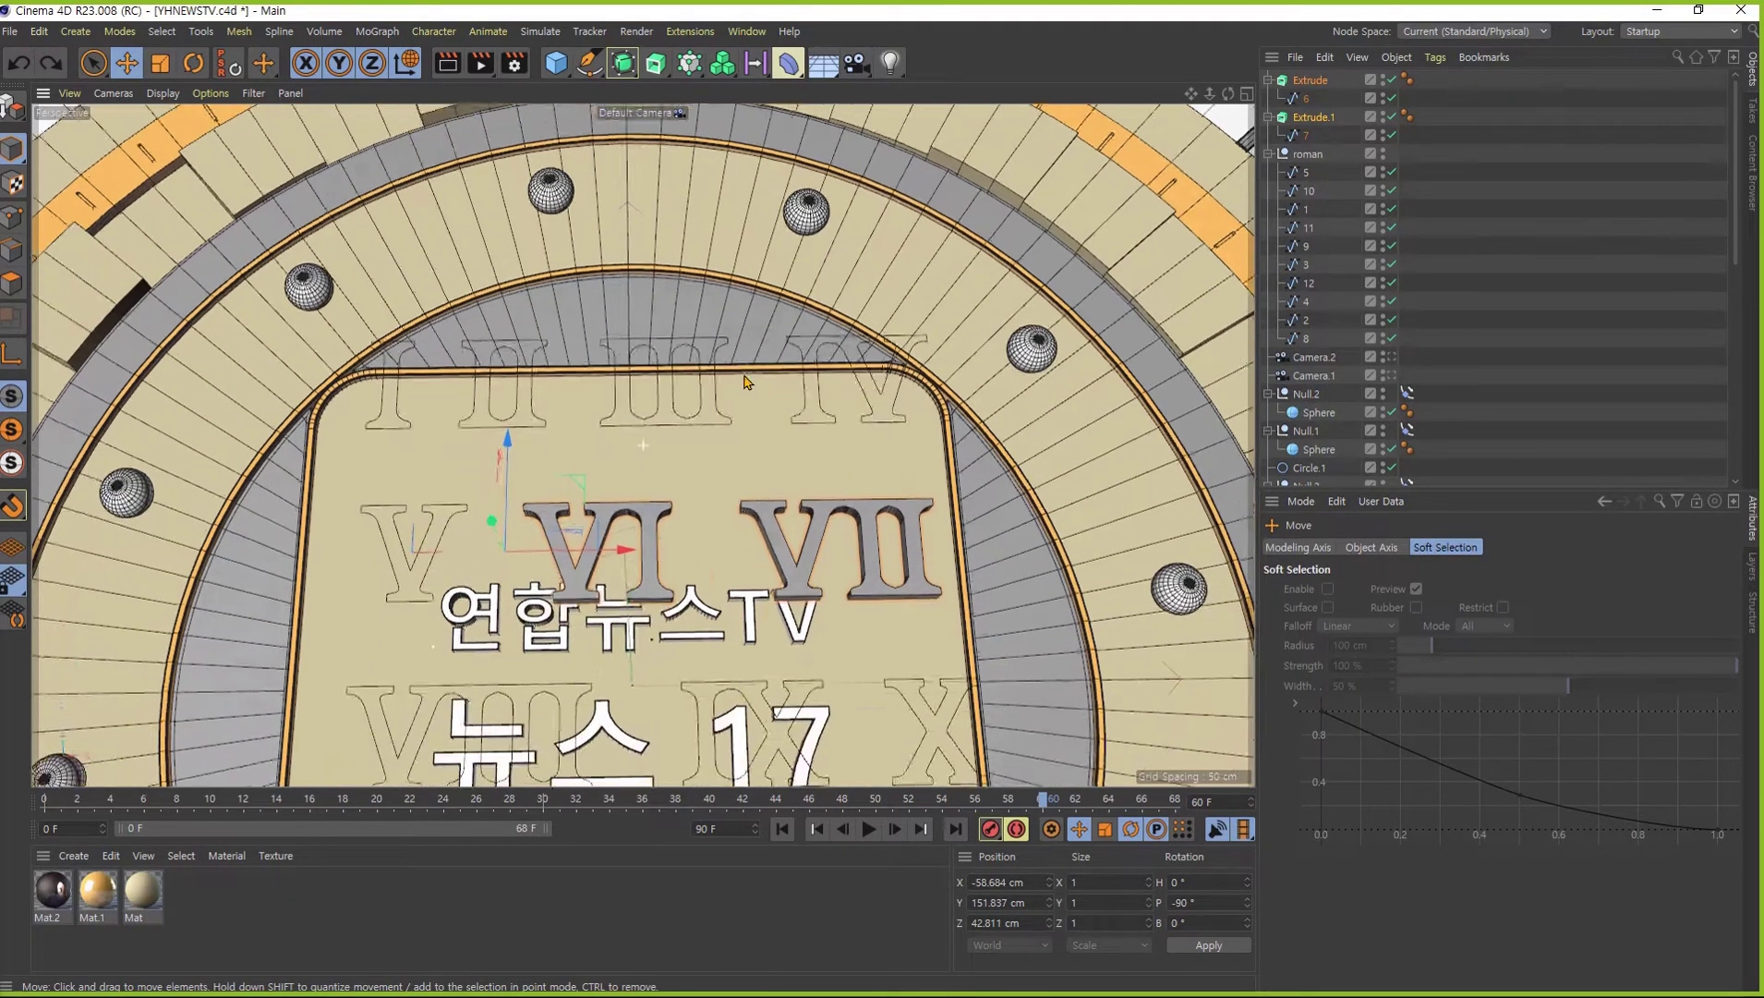
pyautogui.click(1306, 173)
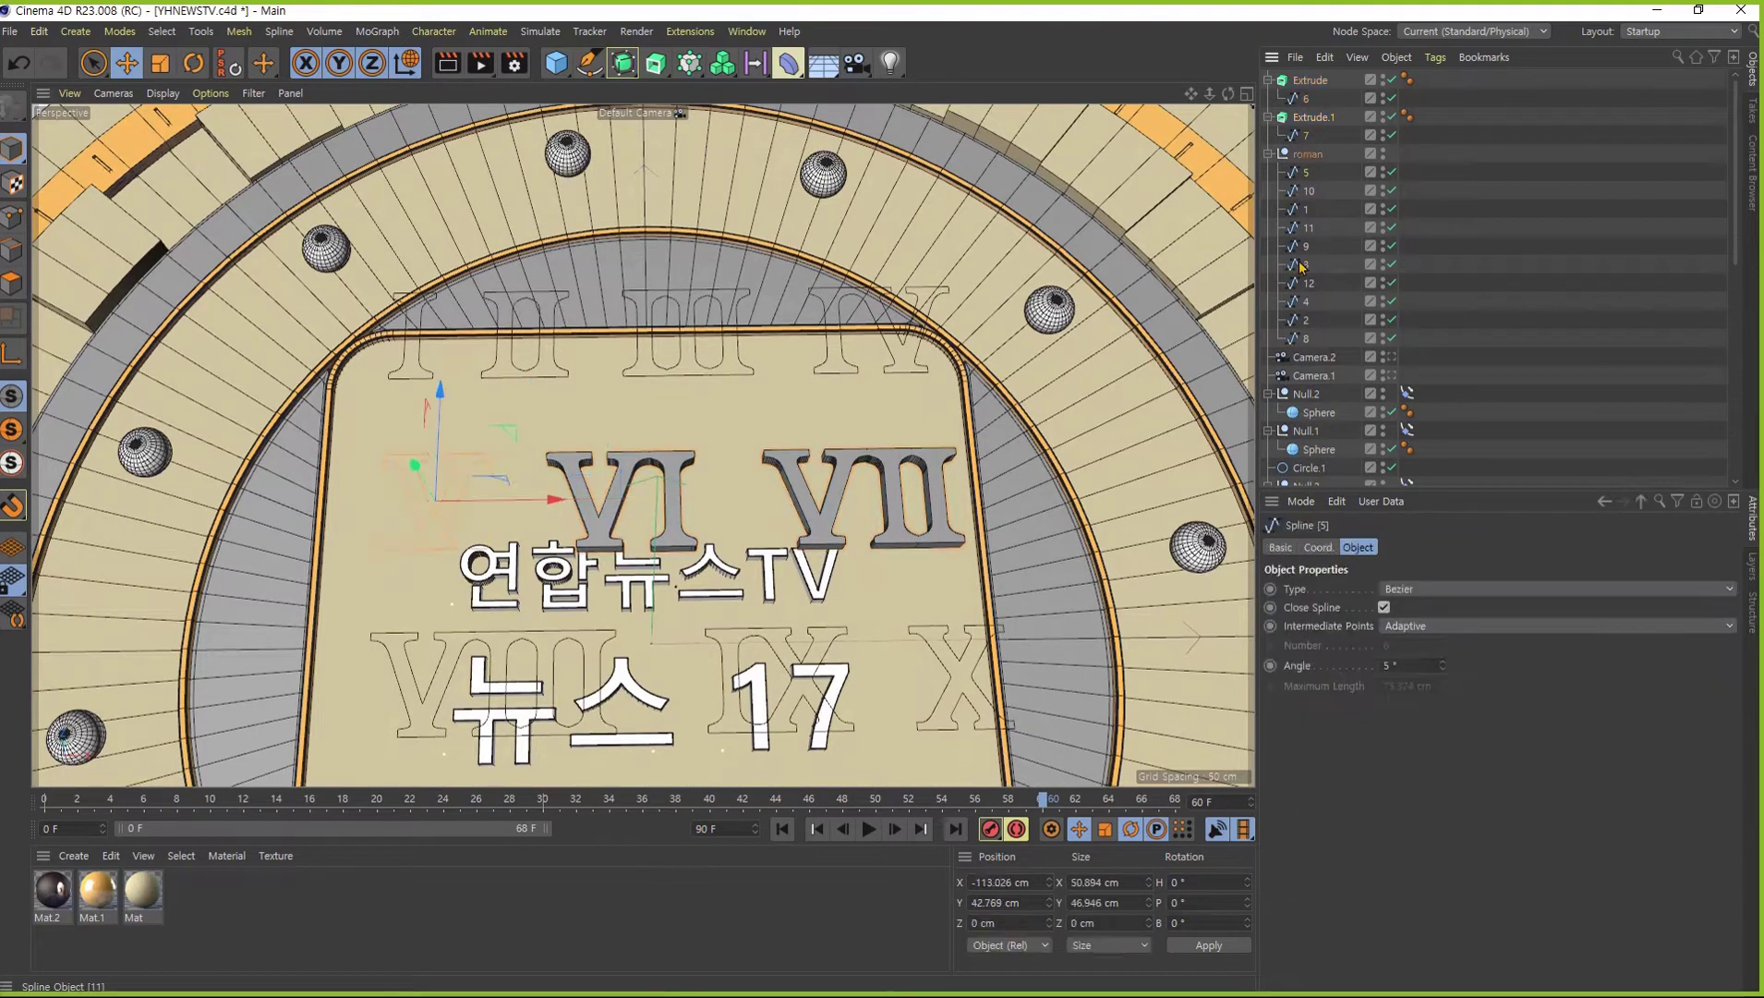
pyautogui.keyDown('shift'); pyautogui.click(1306, 339); pyautogui.keyUp('shift')
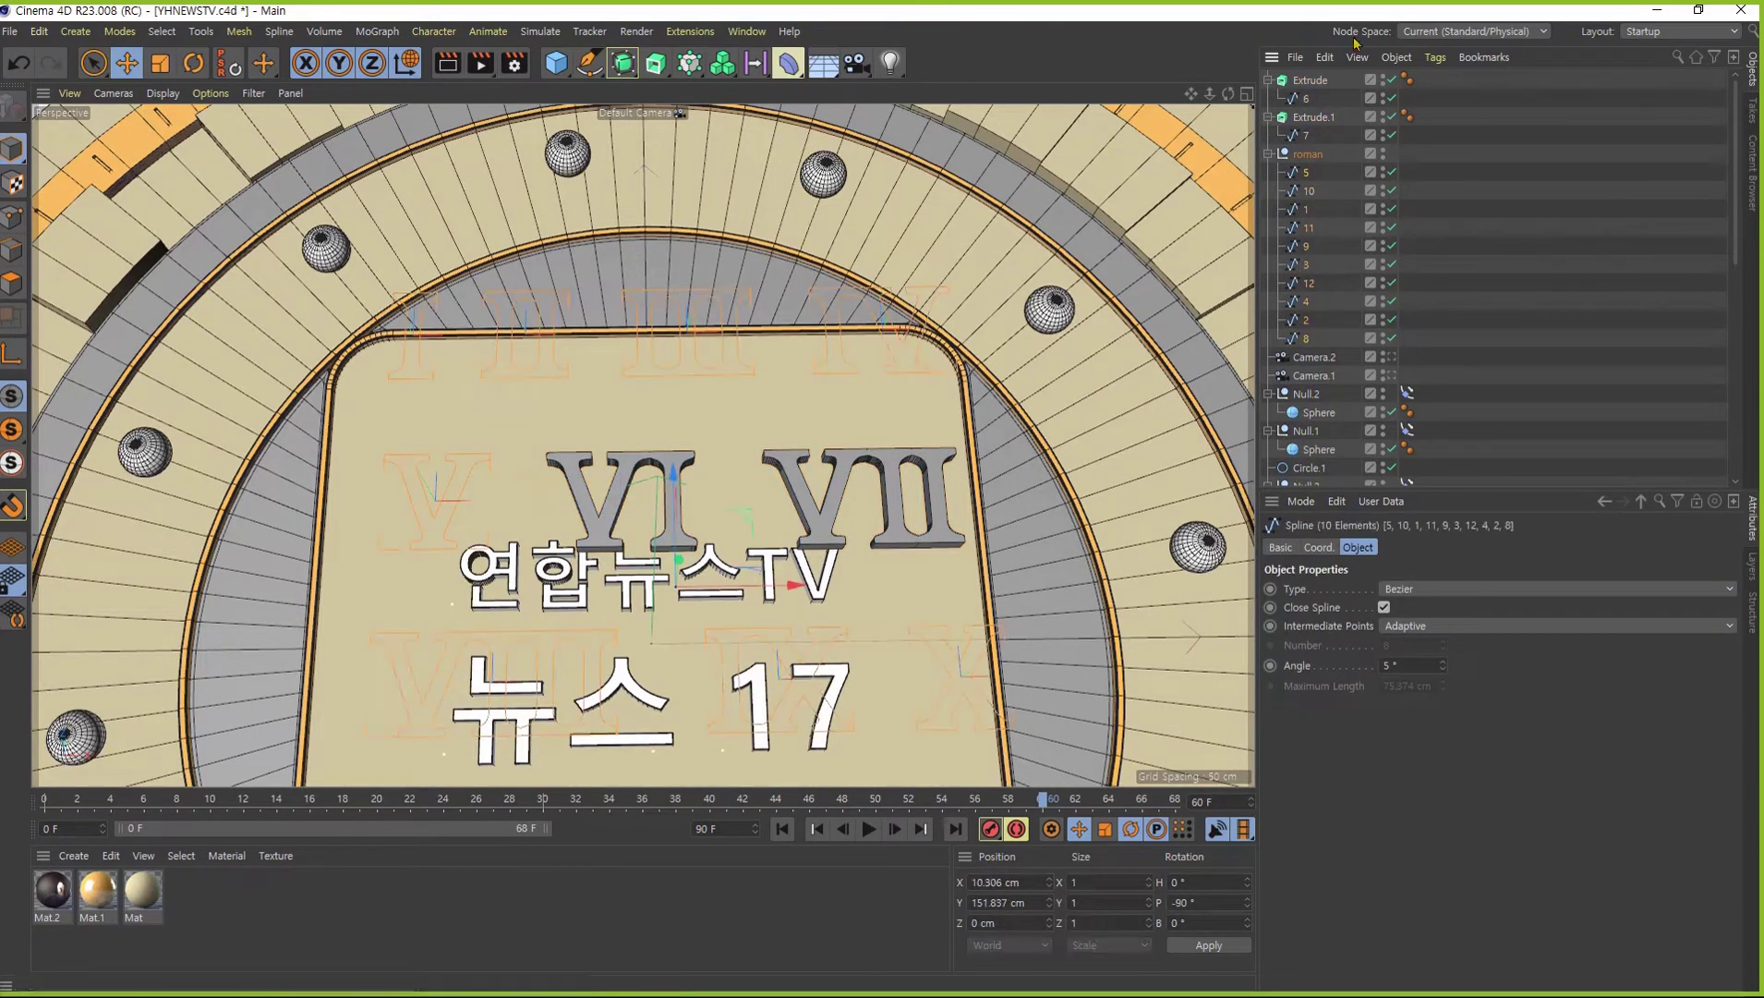
# - Extrude each selected numeral spline separately with a 10 cm offset
pyautogui.keyDown('alt'); pyautogui.click(656, 63); pyautogui.keyUp('alt')
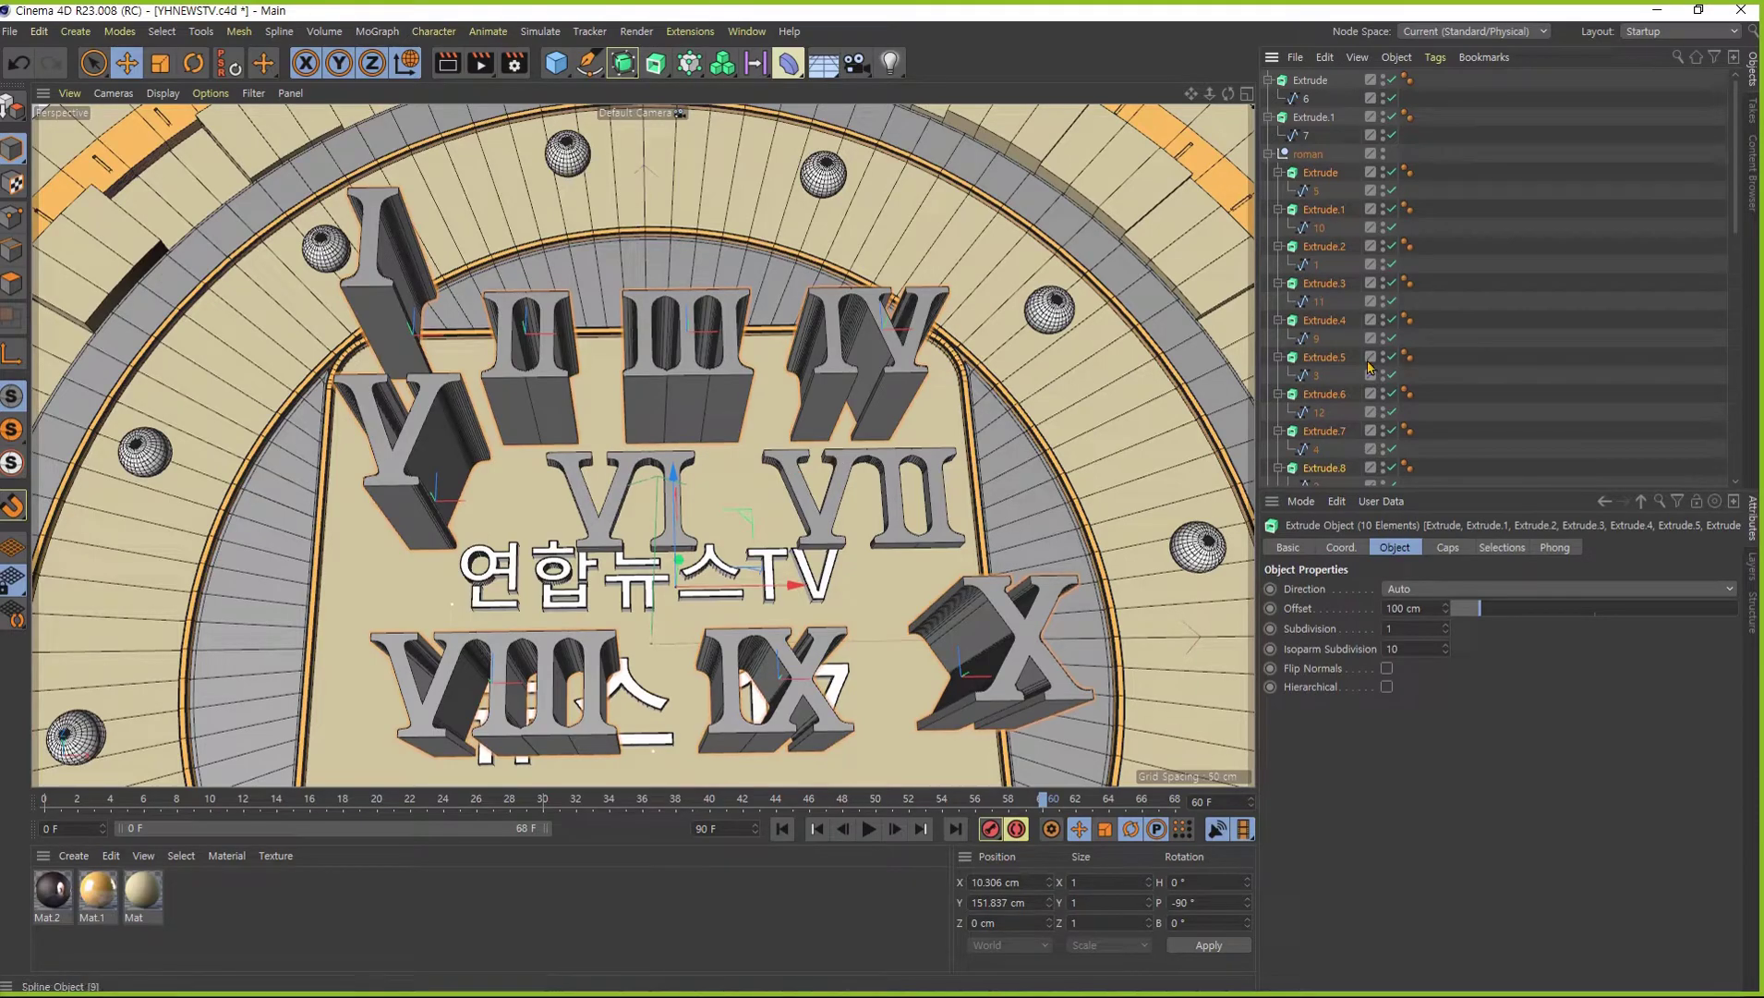
pyautogui.doubleClick(1399, 608)
pyautogui.write('10')
pyautogui.press('Return')
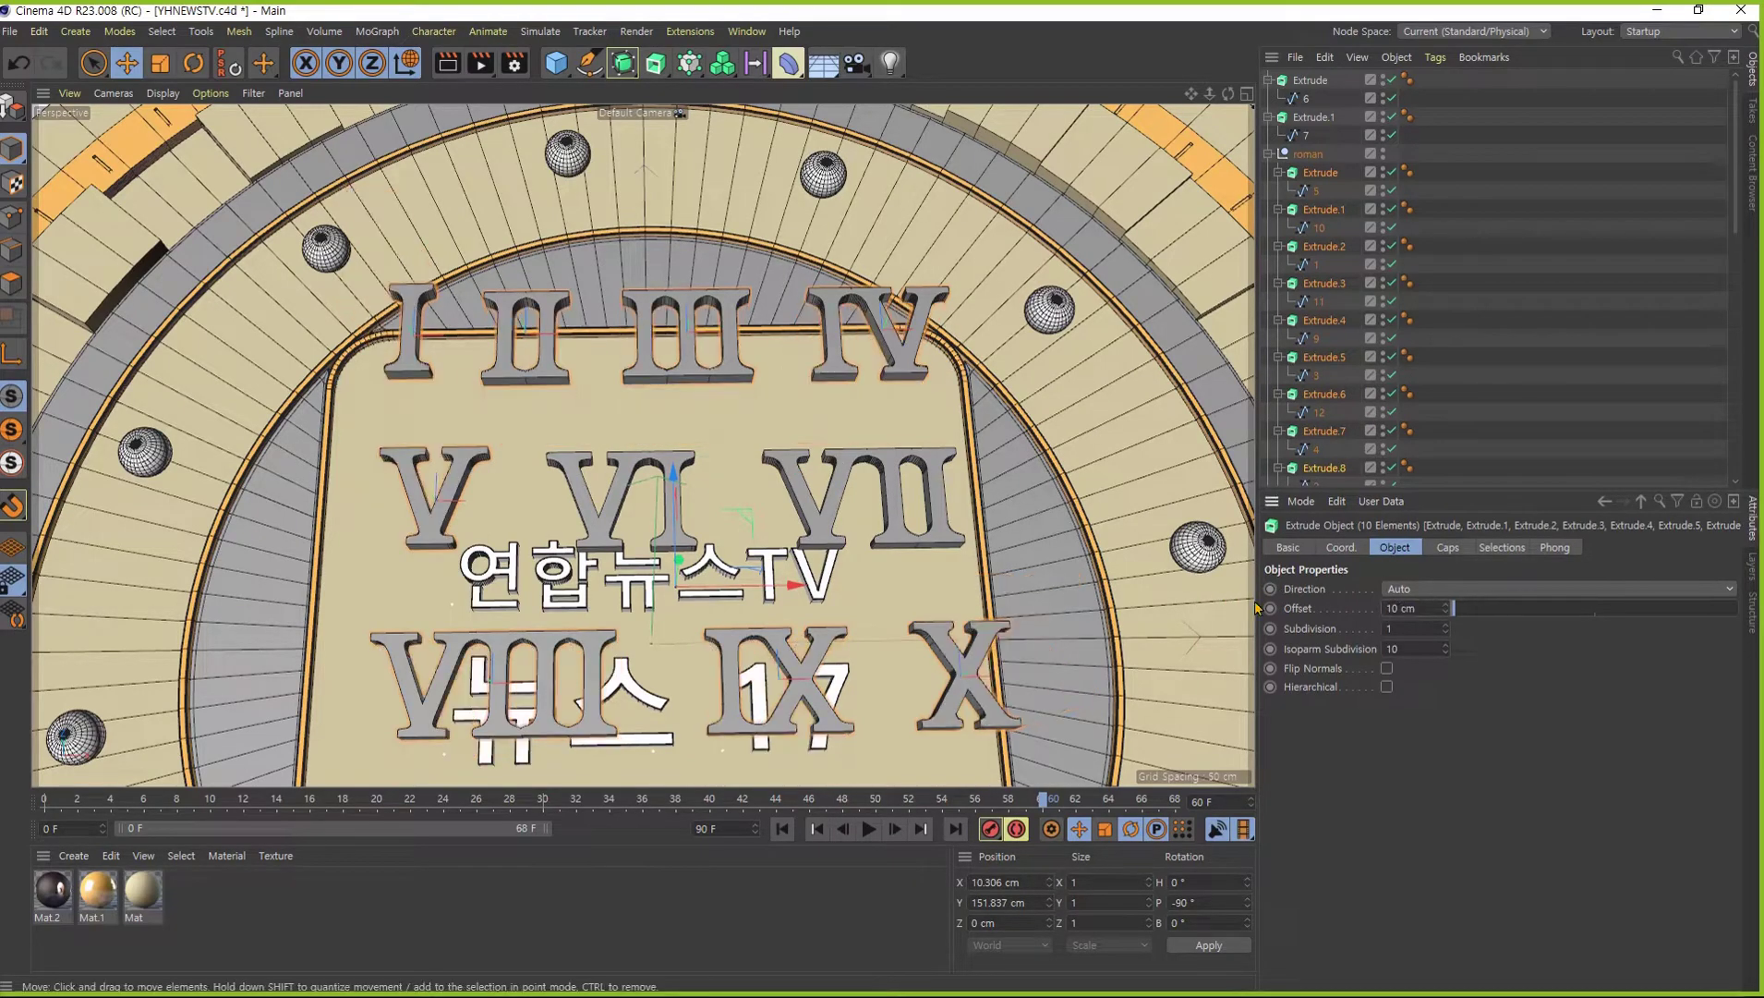
pyautogui.keyDown('alt'); pyautogui.moveTo(674, 571); pyautogui.dragTo(646, 564); pyautogui.keyUp('alt')
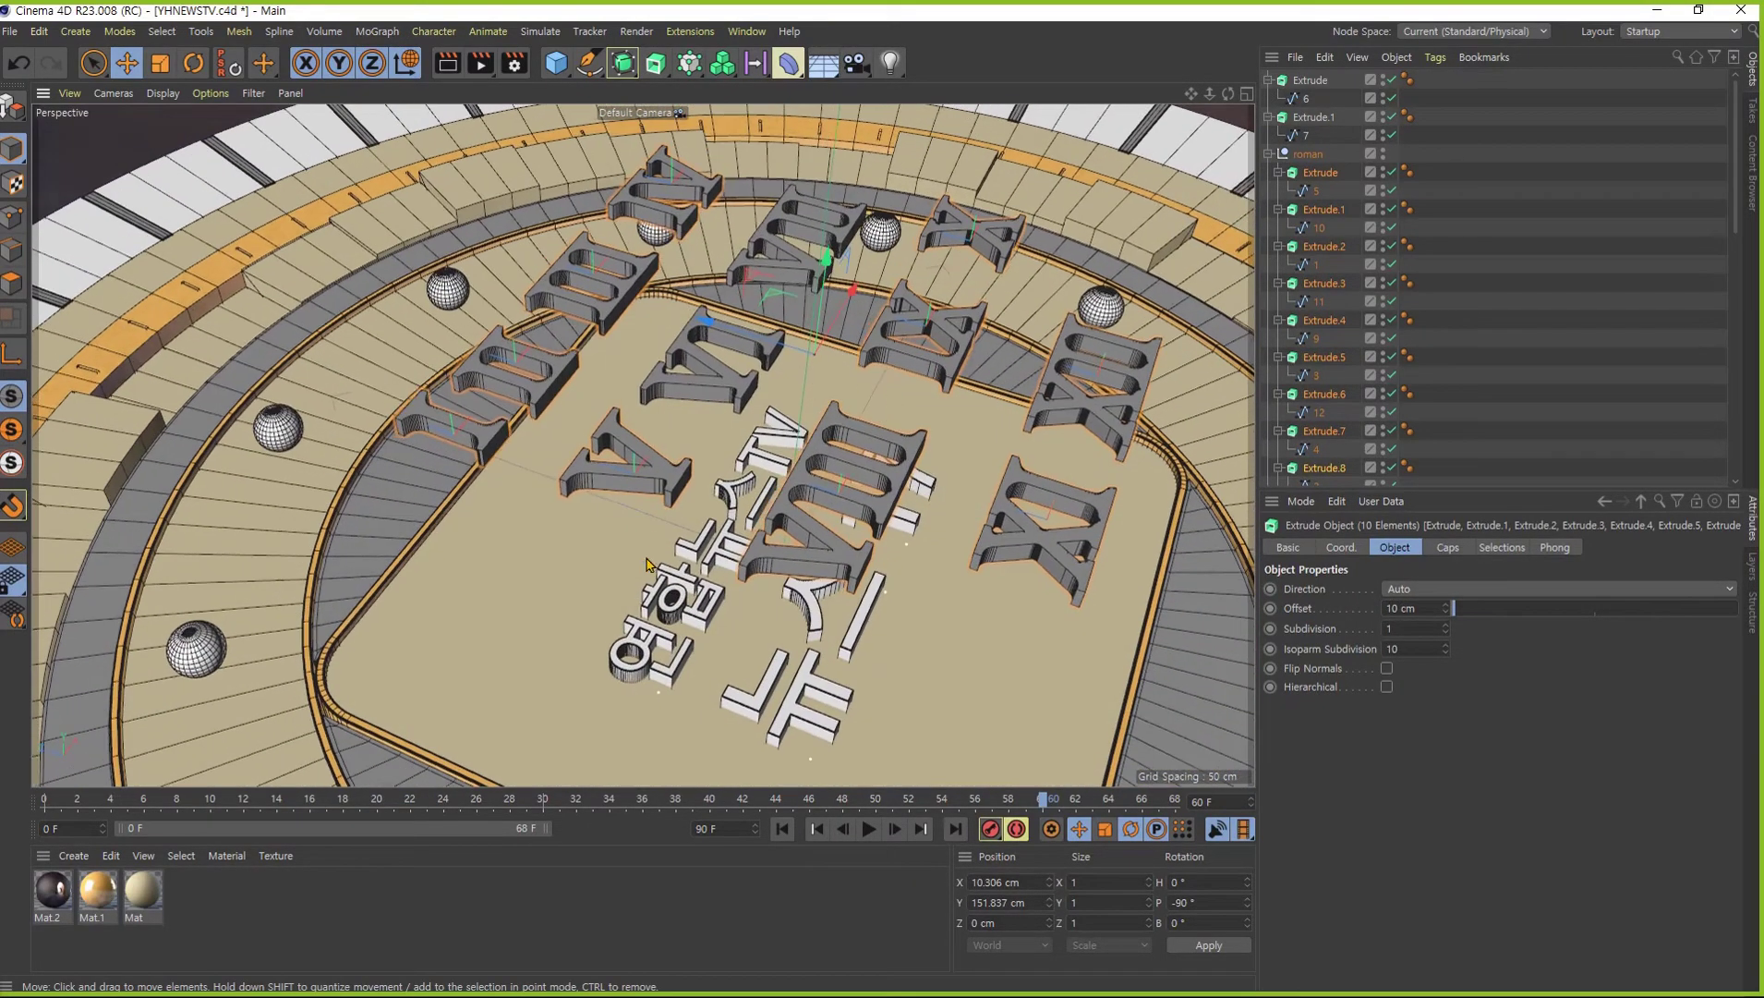
pyautogui.moveTo(789, 486)
pyautogui.keyDown('alt'); pyautogui.mouseDown()
pyautogui.moveTo(744, 489)
pyautogui.moveTo(739, 416)
pyautogui.mouseUp(); pyautogui.keyUp('alt')
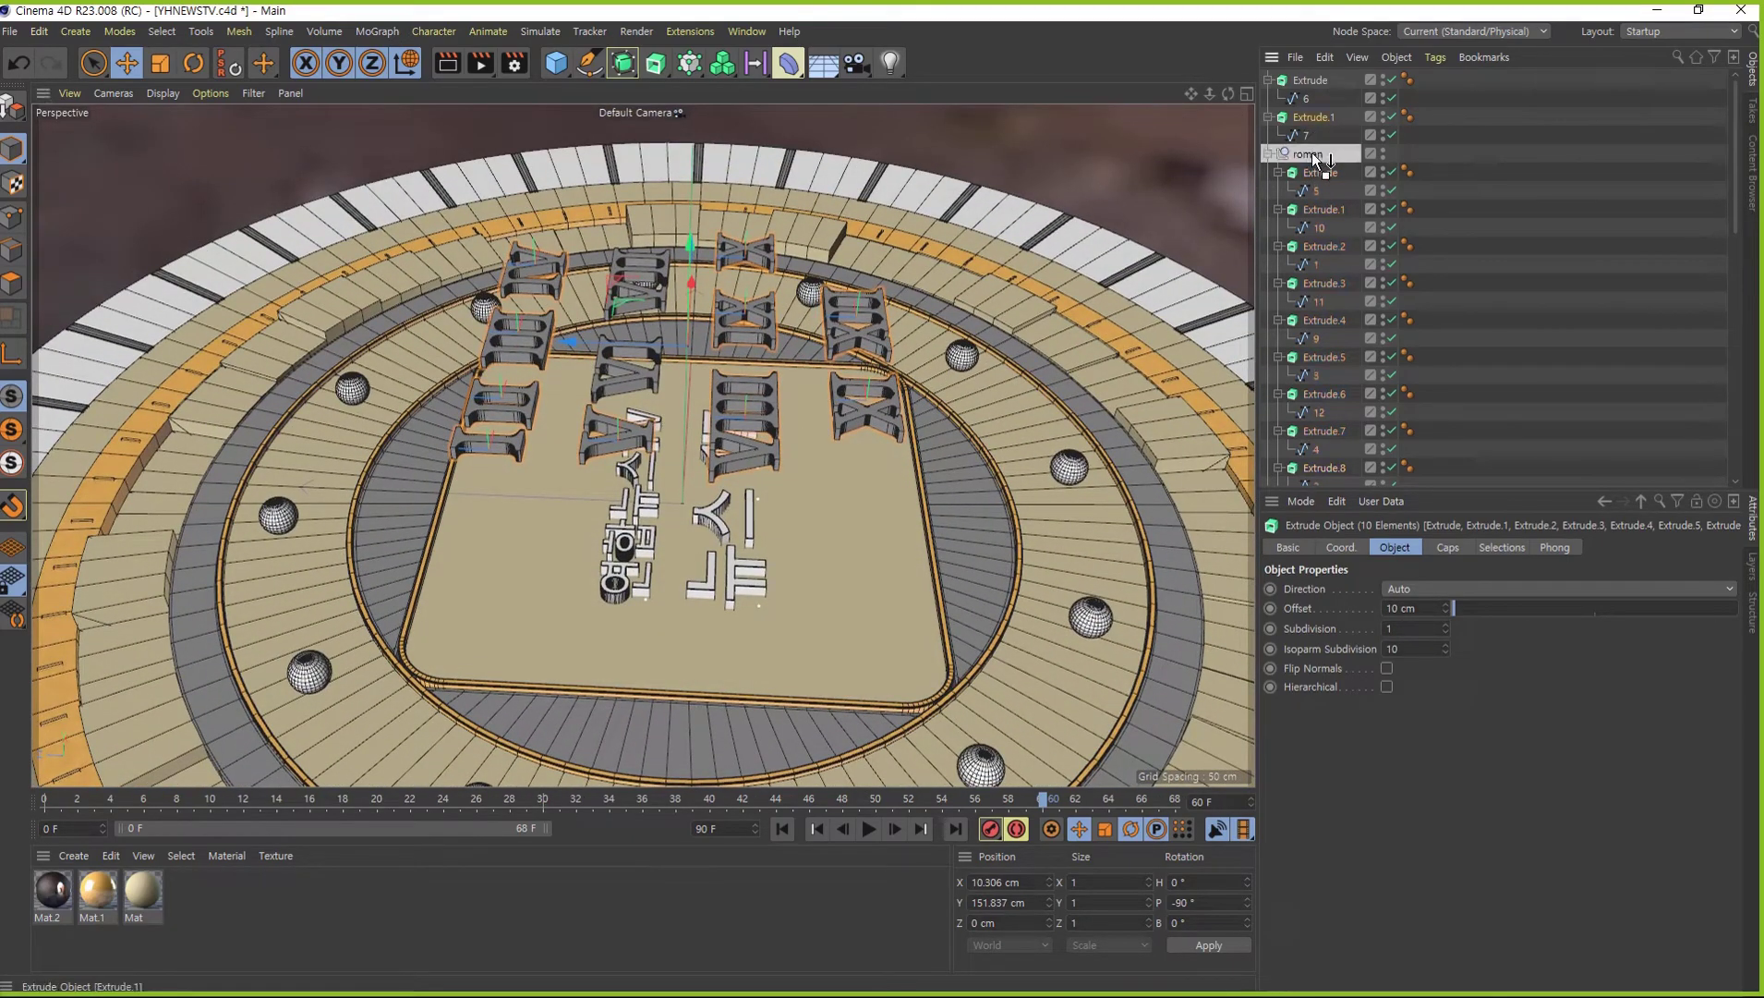
# - Put Extrude.1 into the roman group and select the I, II and III extrusions
pyautogui.moveTo(1314, 118)
pyautogui.mouseDown()
pyautogui.moveTo(1310, 153)
pyautogui.moveTo(1312, 119)
pyautogui.mouseUp()
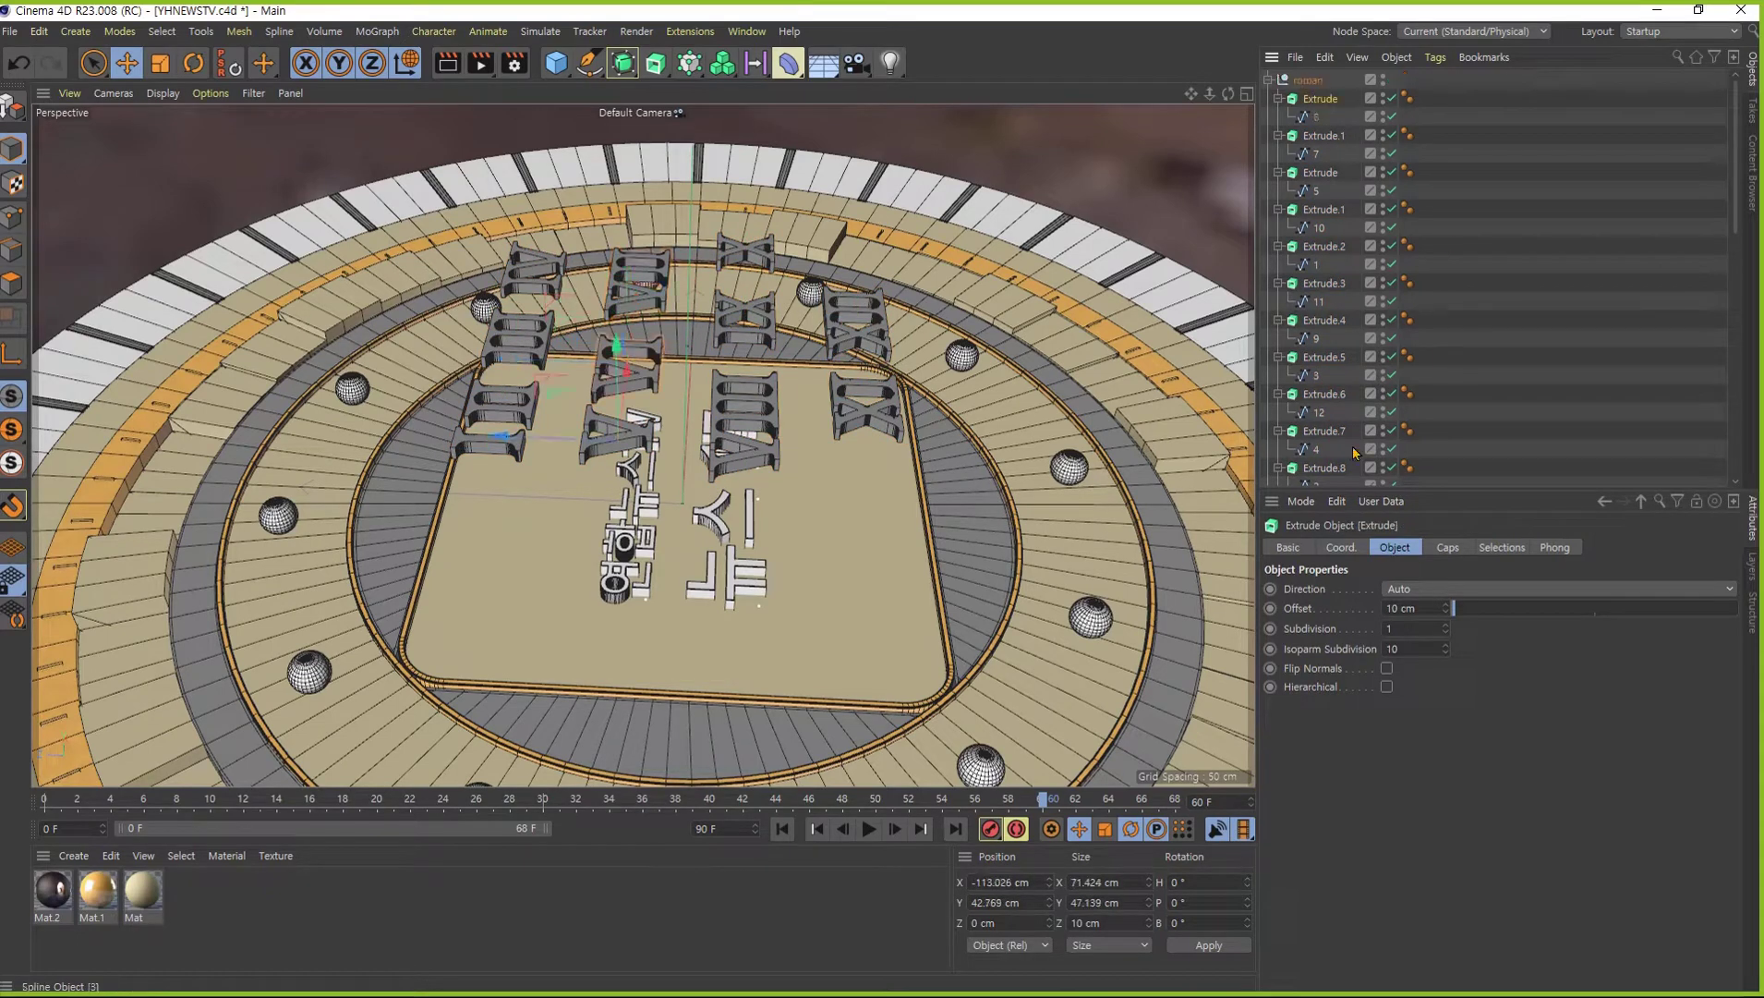
pyautogui.click(1324, 246)
pyautogui.scroll(-4, 1330, 388)
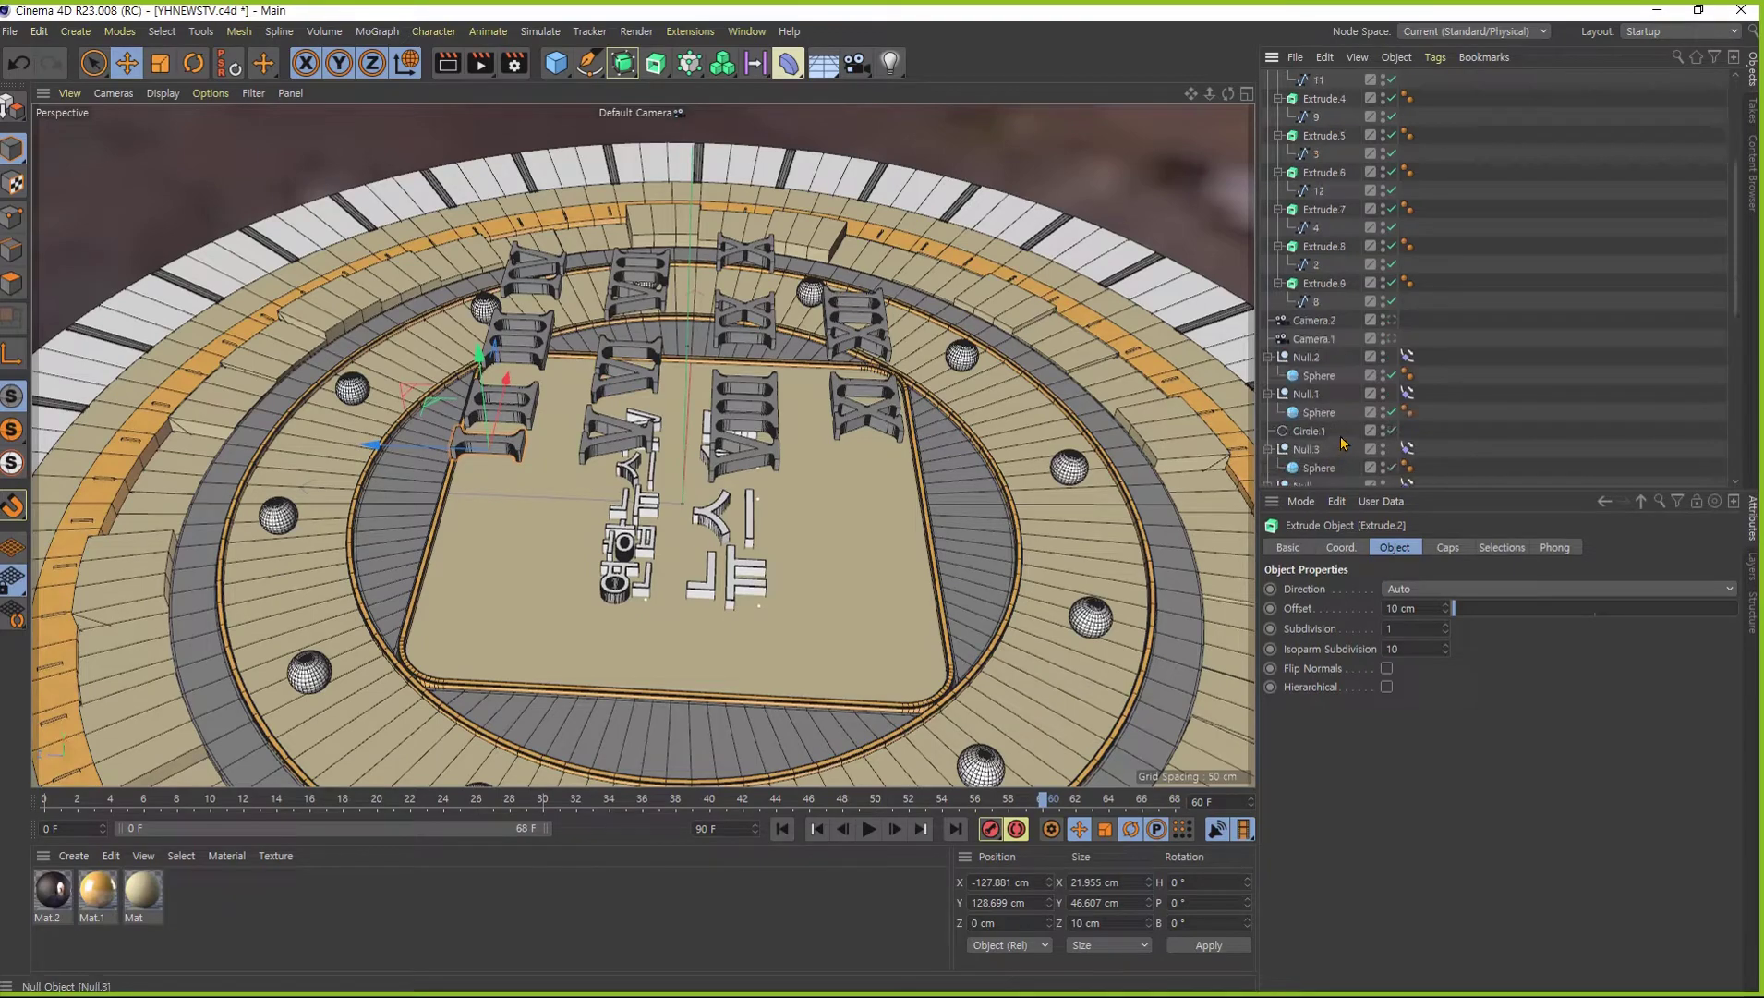
pyautogui.keyDown('ctrl'); pyautogui.click(1323, 250); pyautogui.keyUp('ctrl')
pyautogui.scroll(2, 1330, 249)
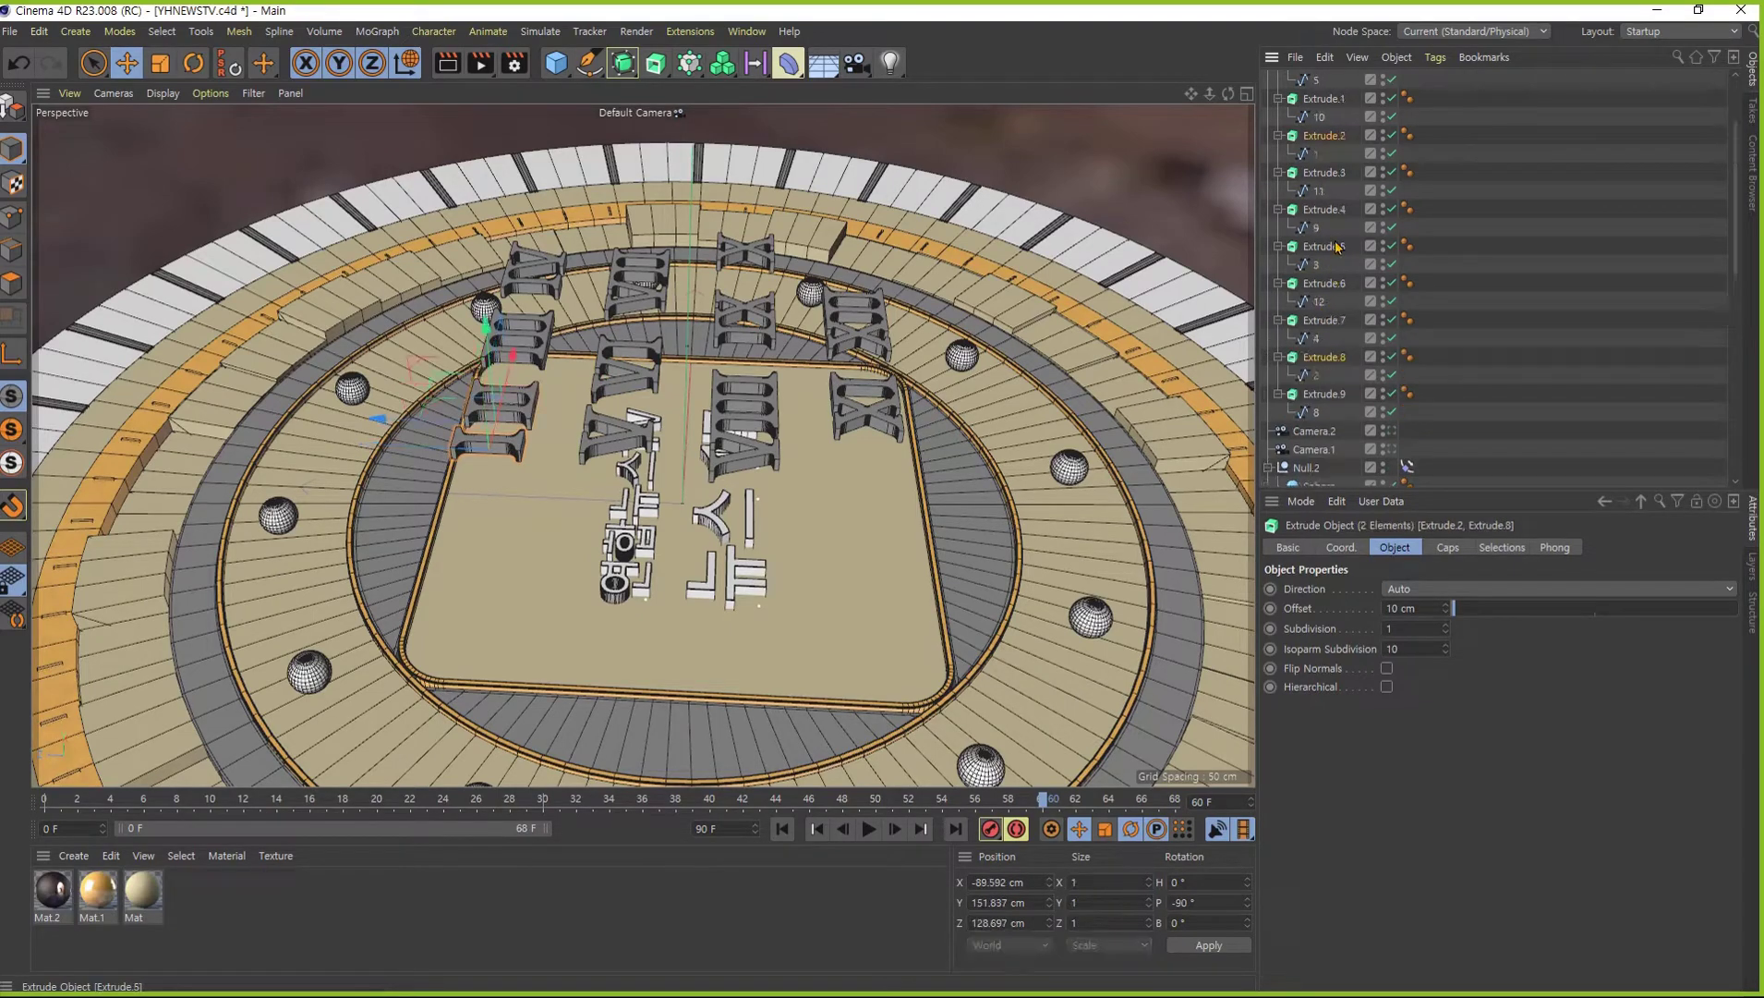
pyautogui.keyDown('ctrl'); pyautogui.click(1343, 254); pyautogui.keyUp('ctrl')
# - Lower the I, II and III numerals onto the inner panel at Y 4.33 cm, Z 166.408 cm
pyautogui.keyDown('alt'); pyautogui.moveTo(625, 406); pyautogui.dragTo(645, 328); pyautogui.keyUp('alt')
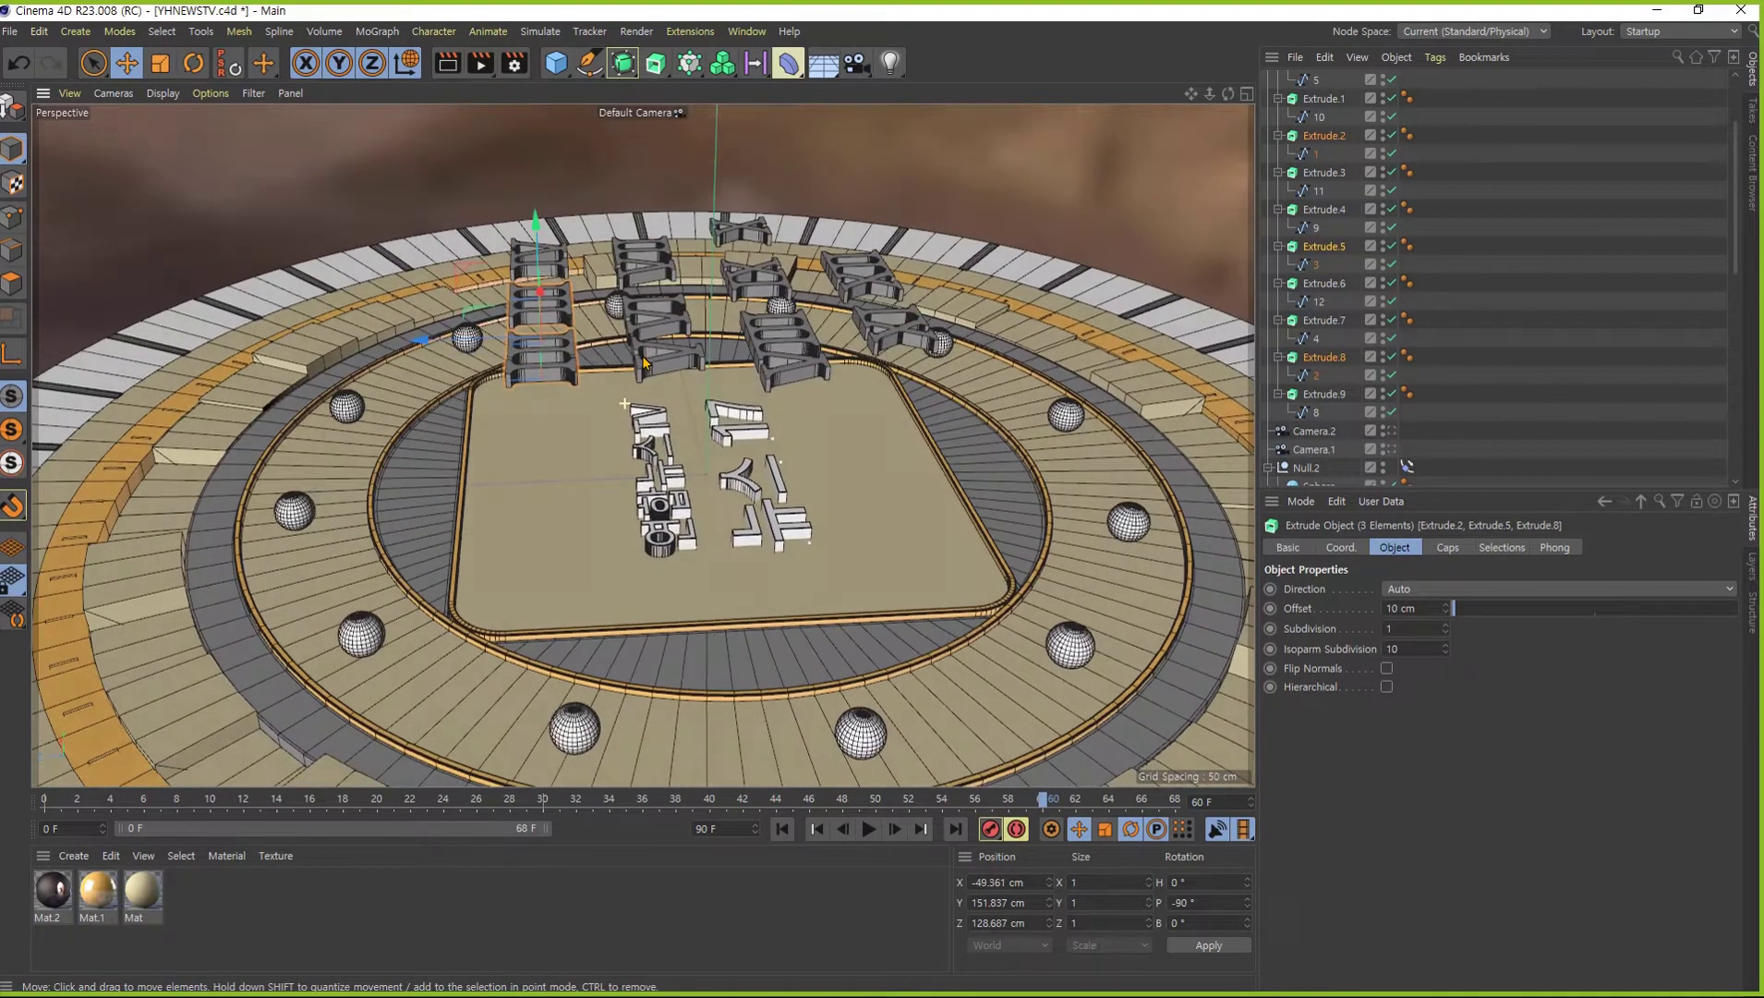
pyautogui.press('e')
pyautogui.moveTo(457, 268)
pyautogui.mouseDown()
pyautogui.moveTo(415, 441)
pyautogui.moveTo(614, 527)
pyautogui.mouseUp()
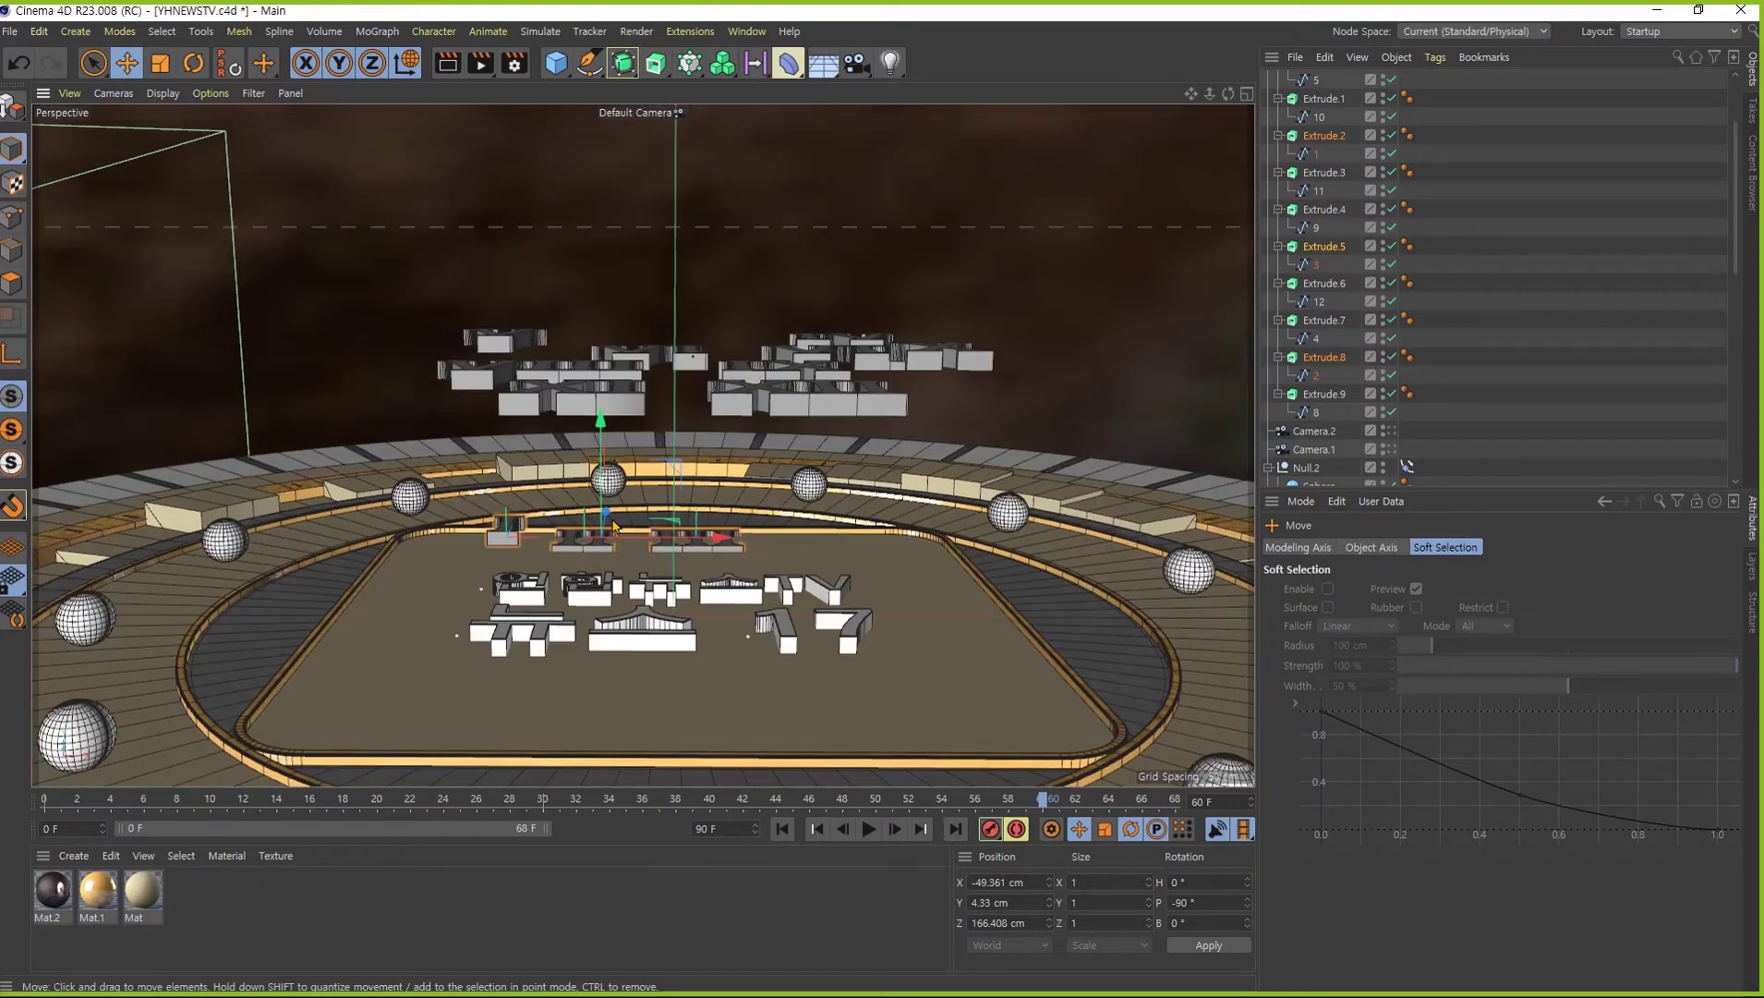
# - Set the numeral I extrusion offset to 10 cm
pyautogui.scroll(5, 613, 523)
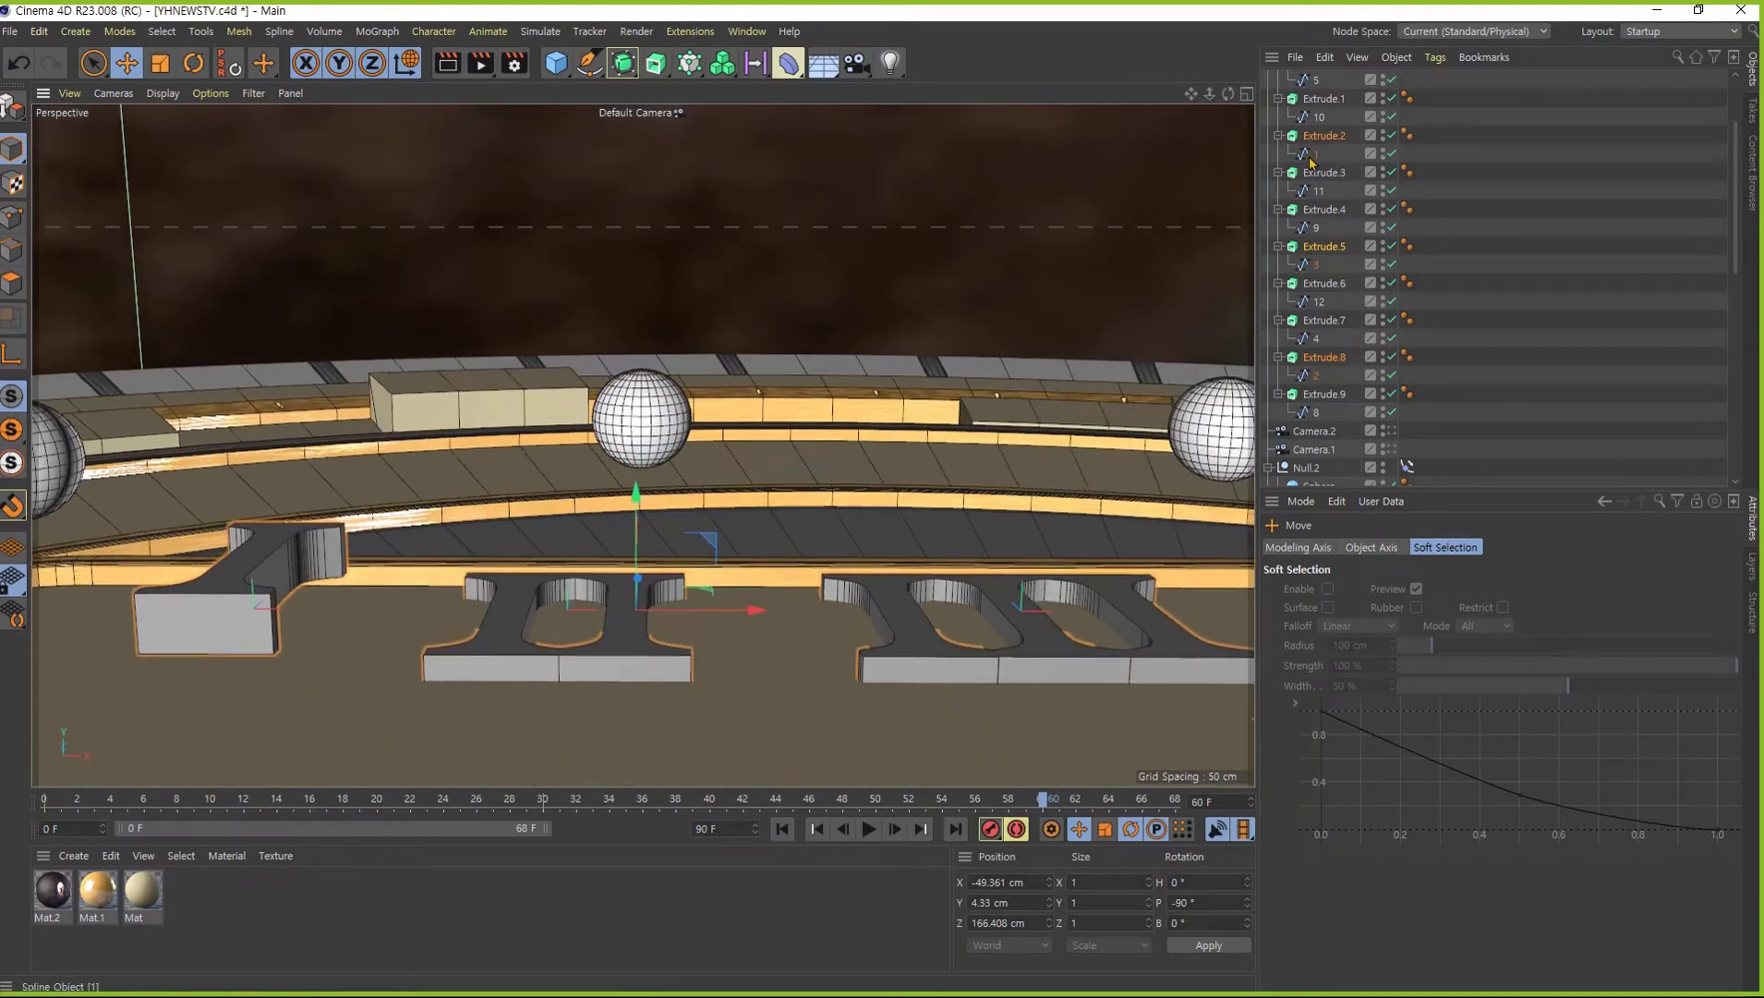
pyautogui.click(1313, 155)
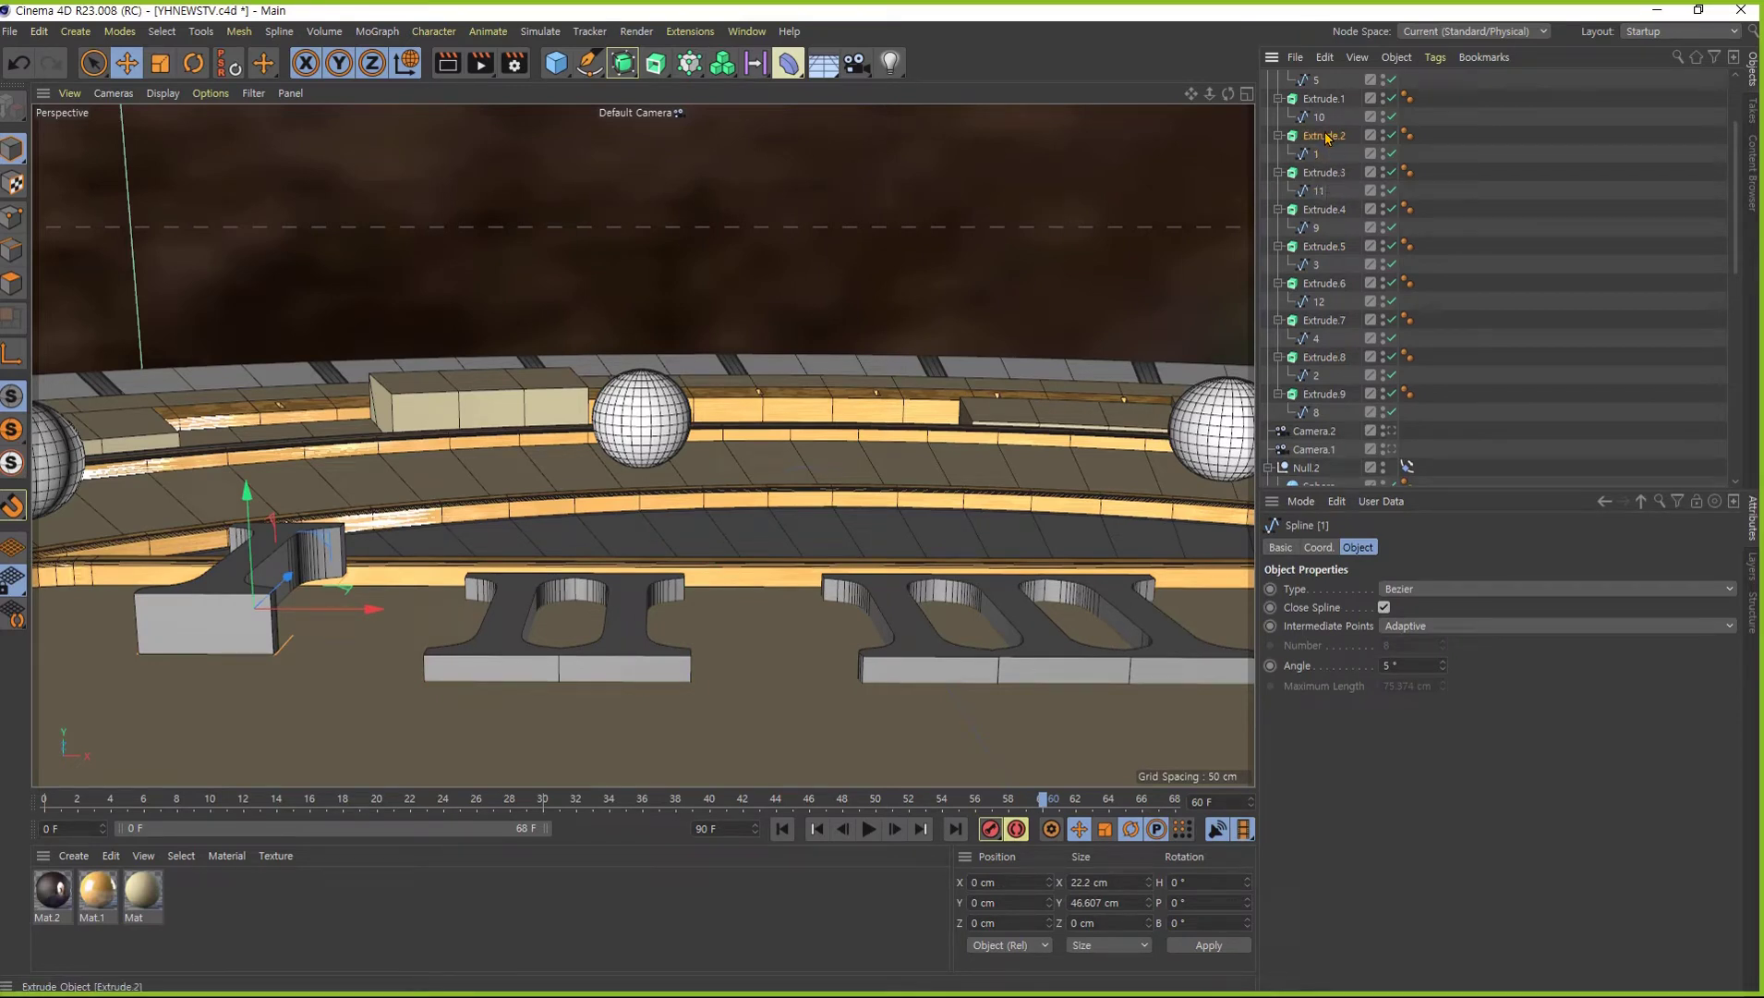
pyautogui.click(1327, 137)
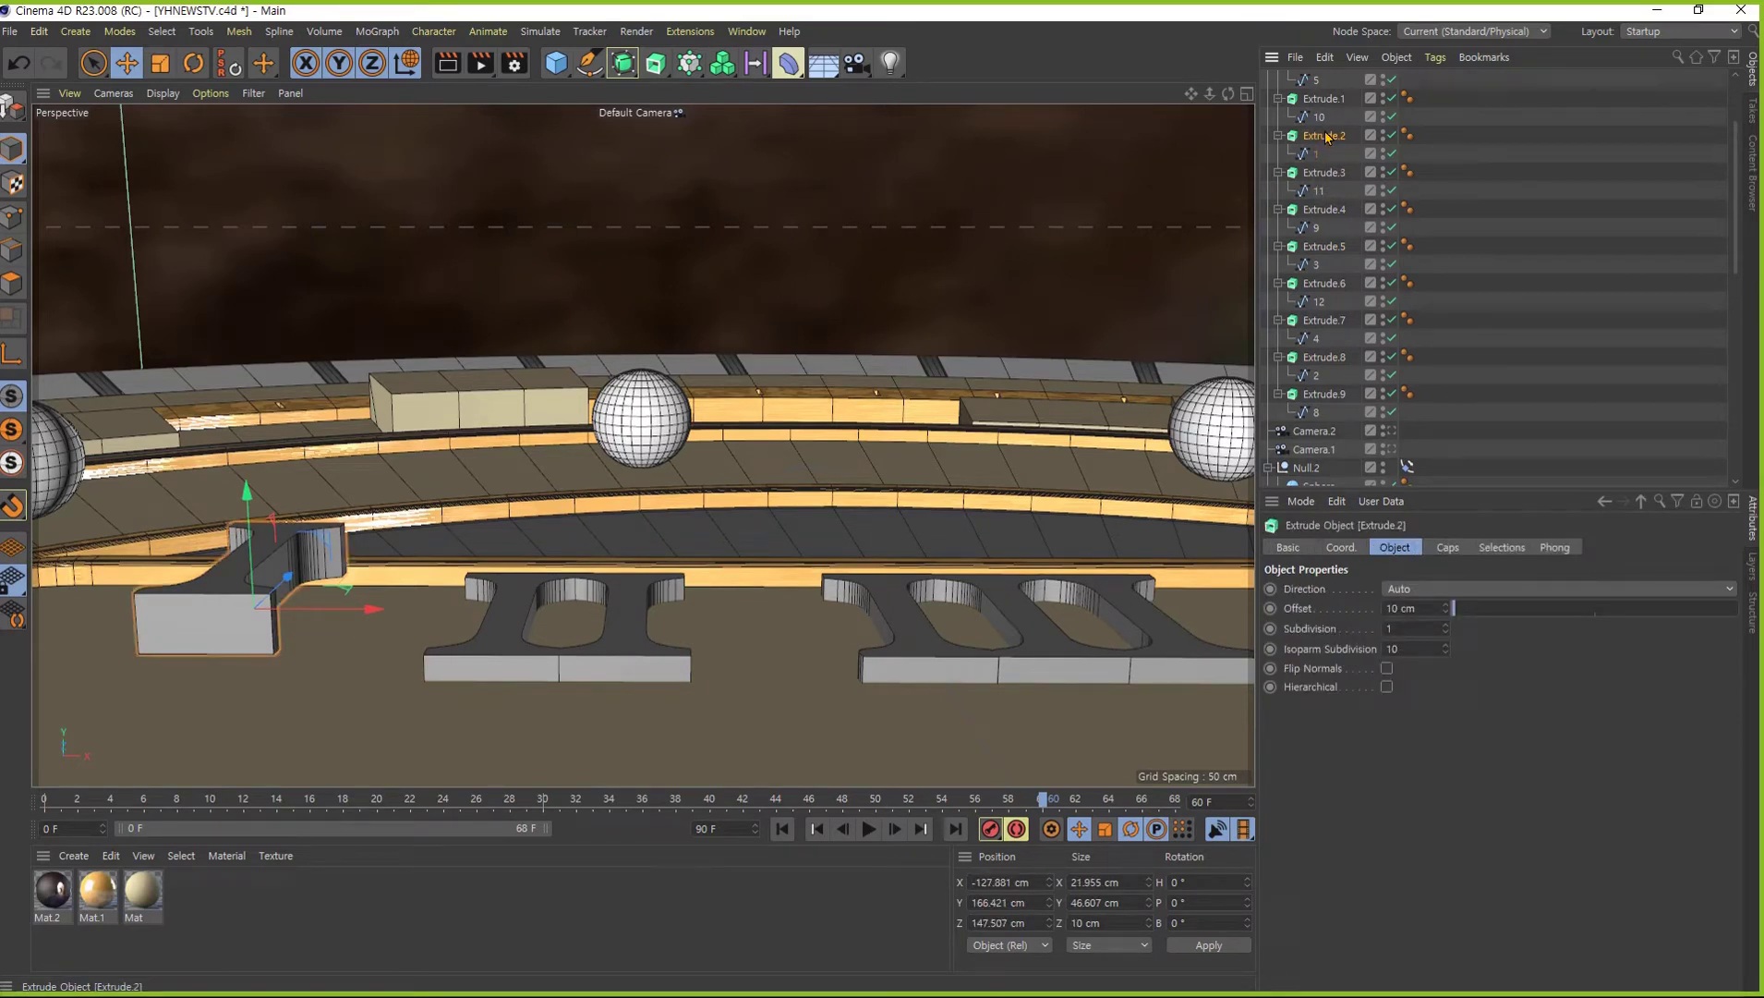
pyautogui.moveTo(1458, 611)
pyautogui.mouseDown()
pyautogui.moveTo(1473, 610)
pyautogui.moveTo(1431, 609)
pyautogui.mouseUp()
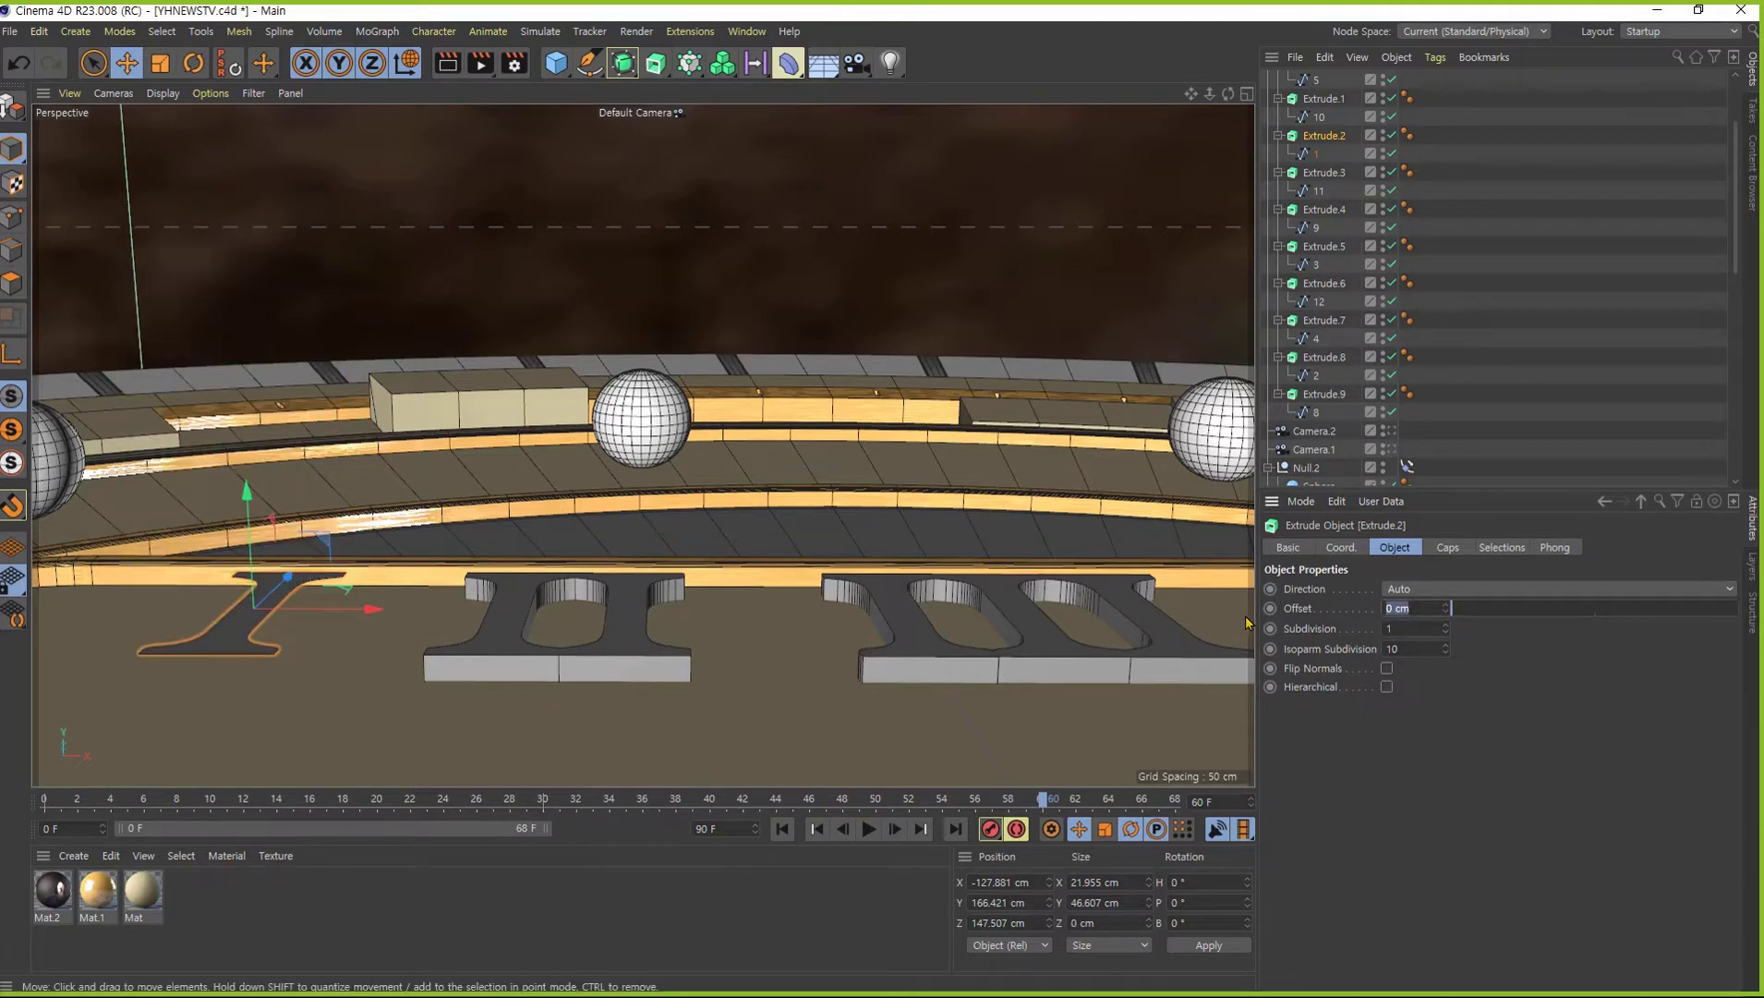
pyautogui.write('10')
pyautogui.press('Return')
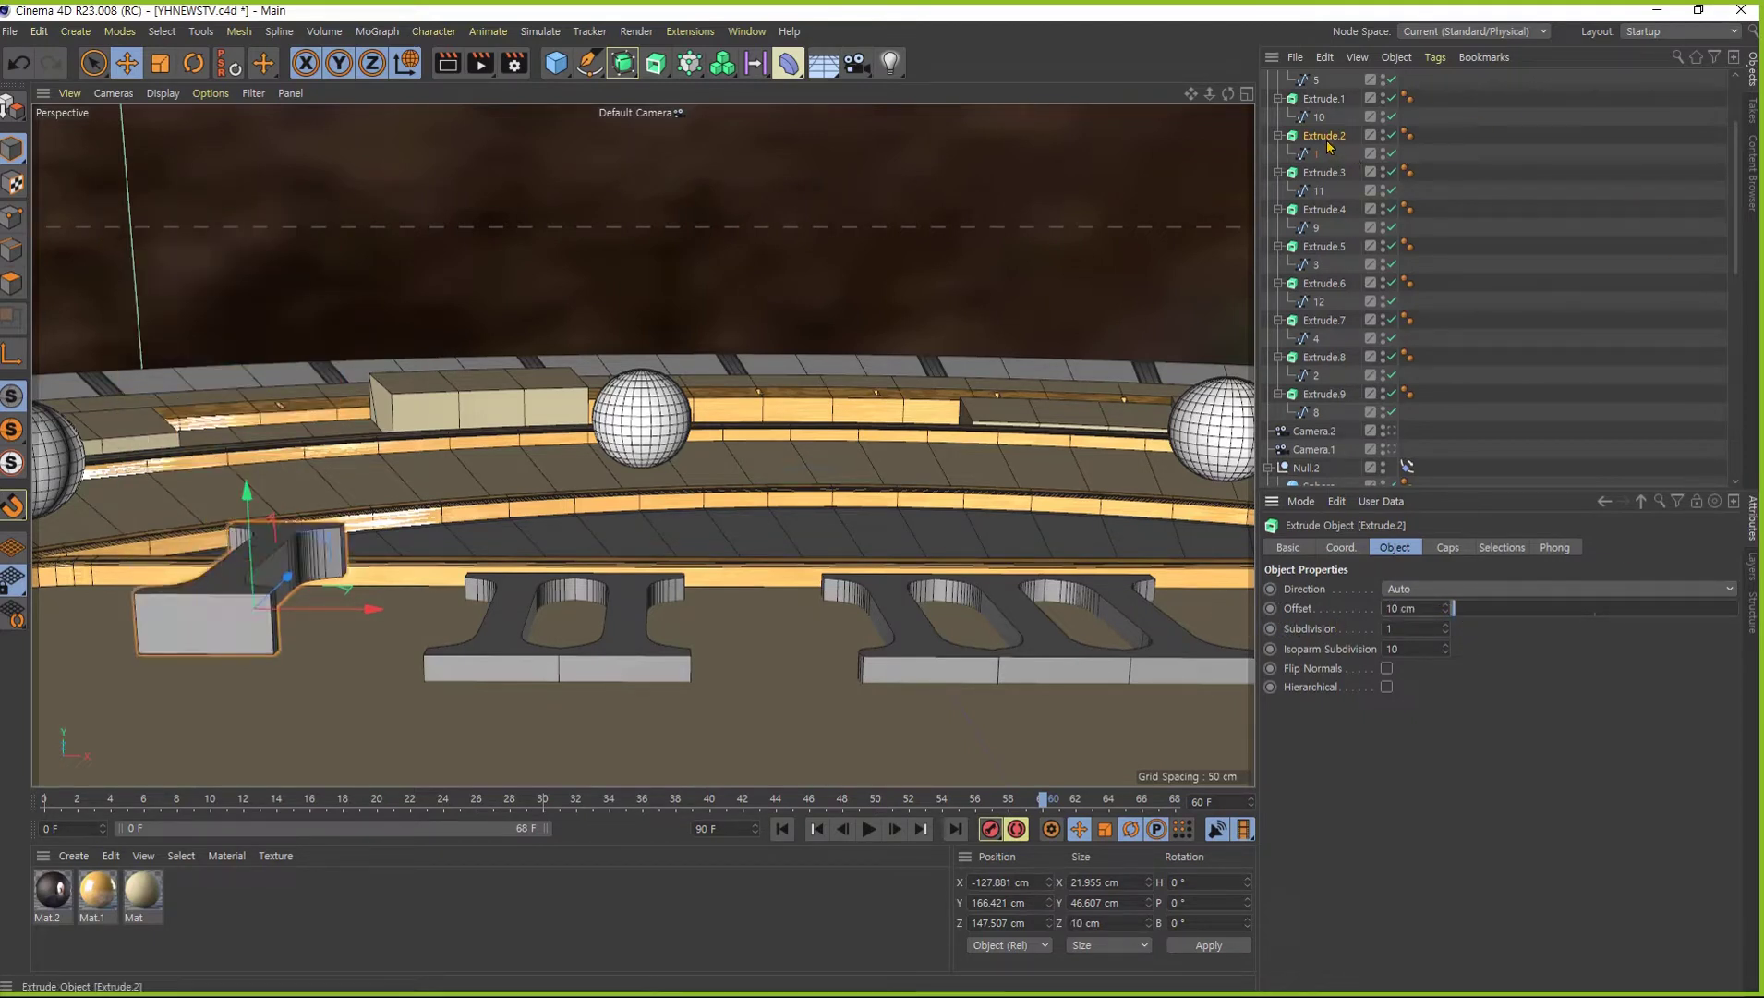
# - Lower numeral I onto the inner panel's top edge beside the other numerals, at Z 157.291 cm
pyautogui.keyDown('alt'); pyautogui.moveTo(261, 617); pyautogui.dragTo(314, 591, button='middle'); pyautogui.keyUp('alt')
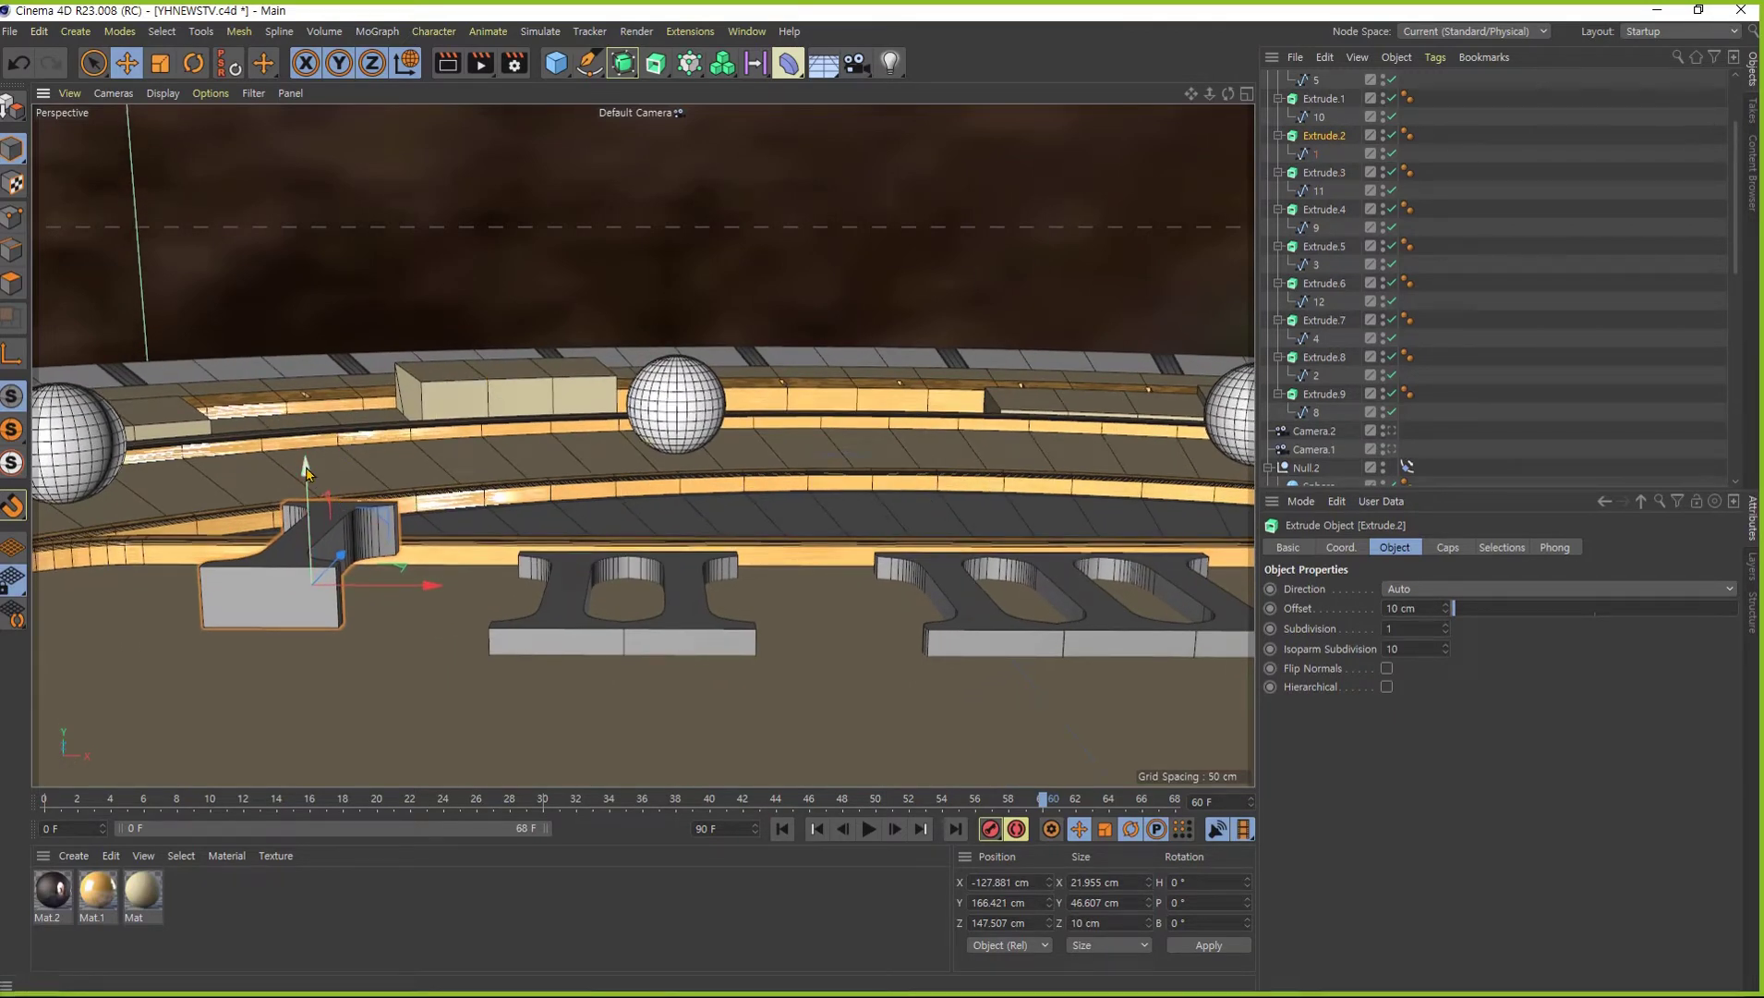
pyautogui.moveTo(306, 473); pyautogui.dragTo(308, 525)
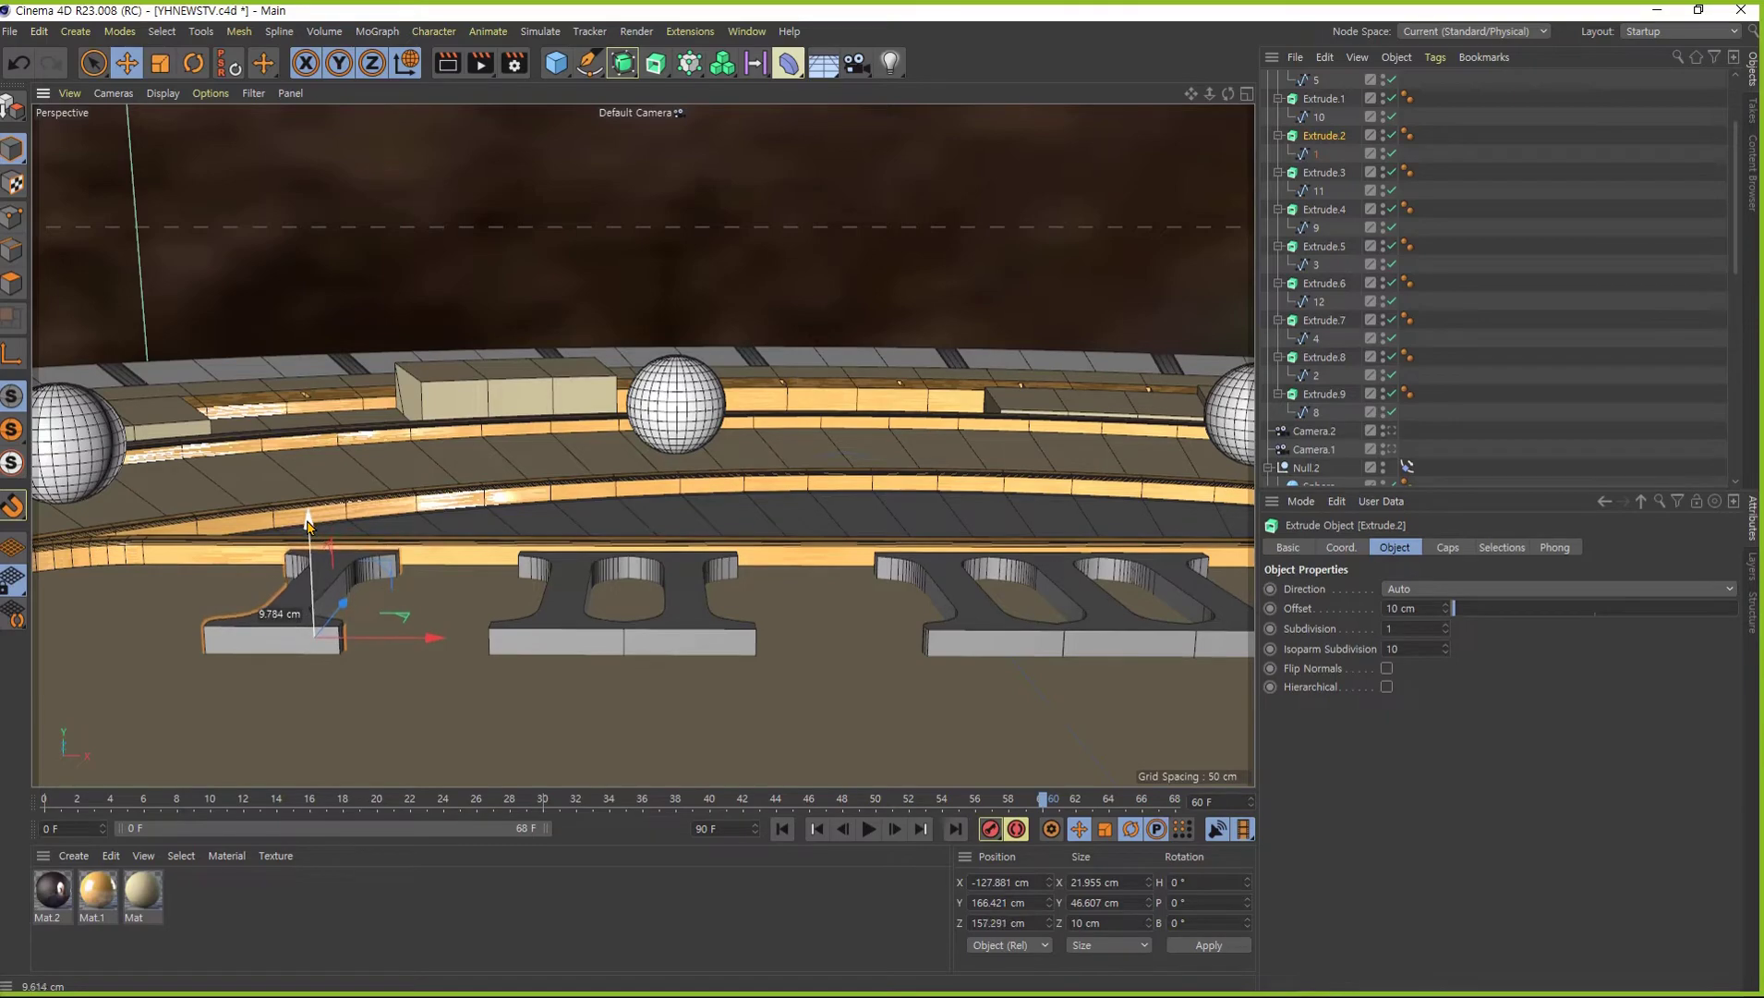
pyautogui.keyDown('alt'); pyautogui.moveTo(309, 525); pyautogui.dragTo(963, 664); pyautogui.keyUp('alt')
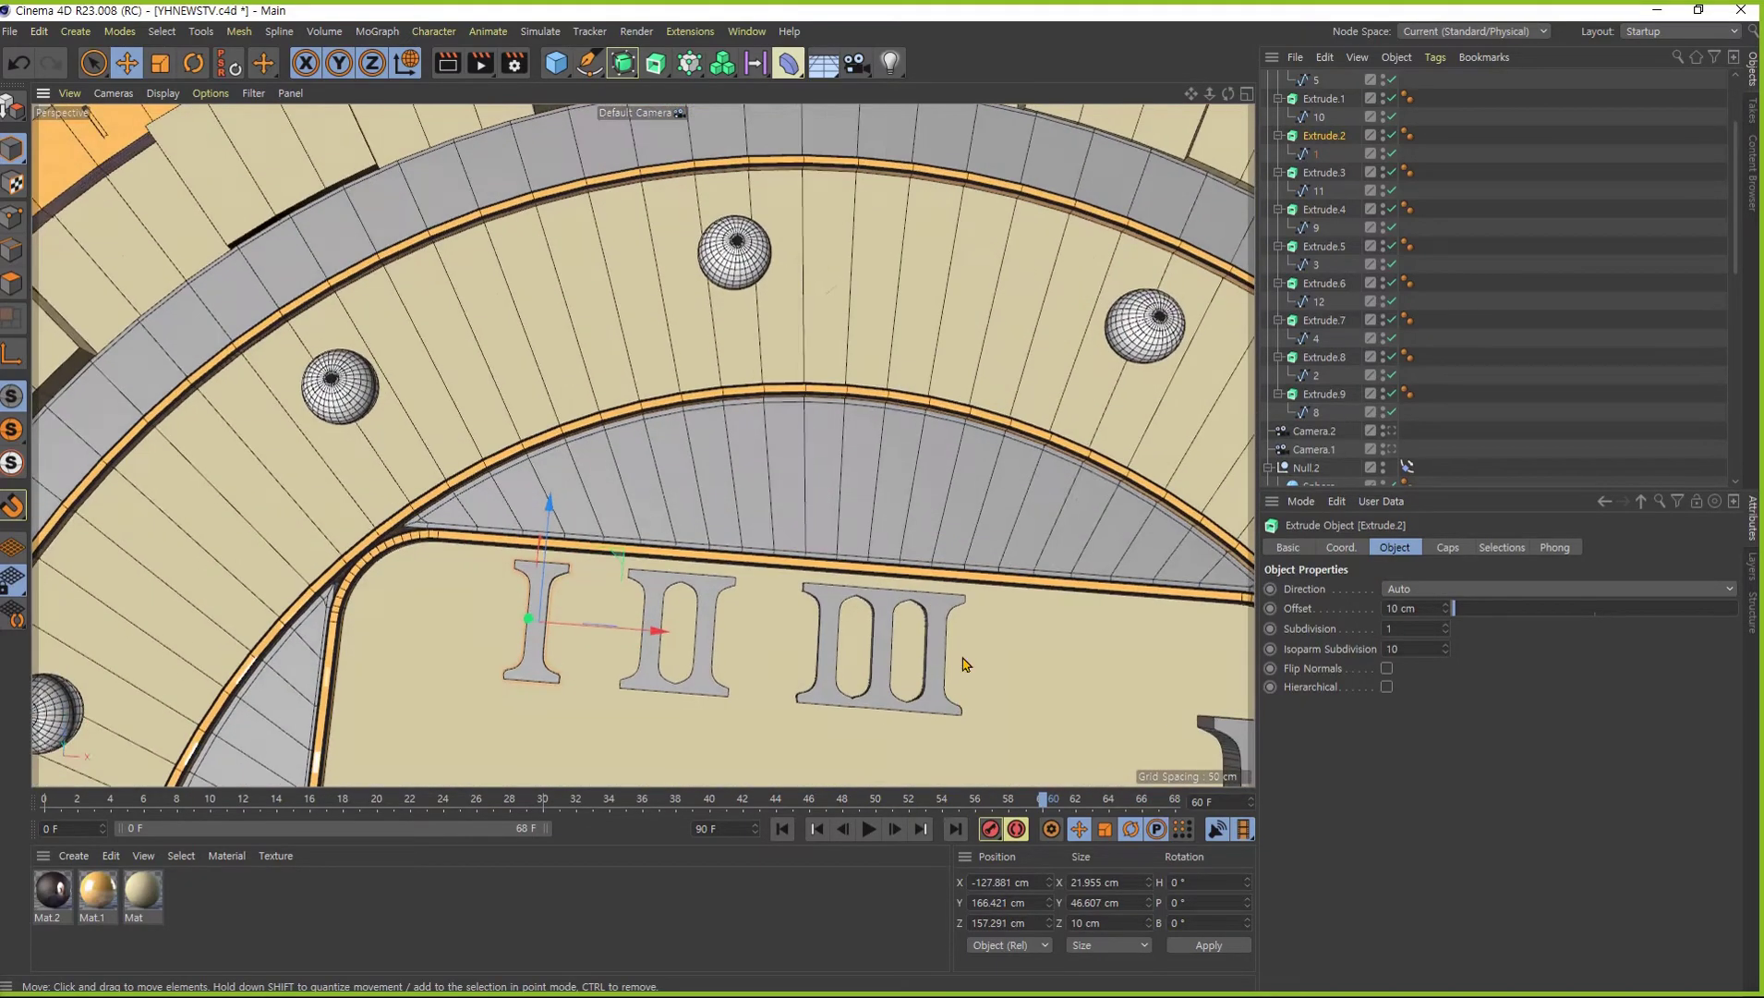
pyautogui.keyDown('alt'); pyautogui.moveTo(963, 664); pyautogui.dragTo(871, 590, button='middle'); pyautogui.keyUp('alt')
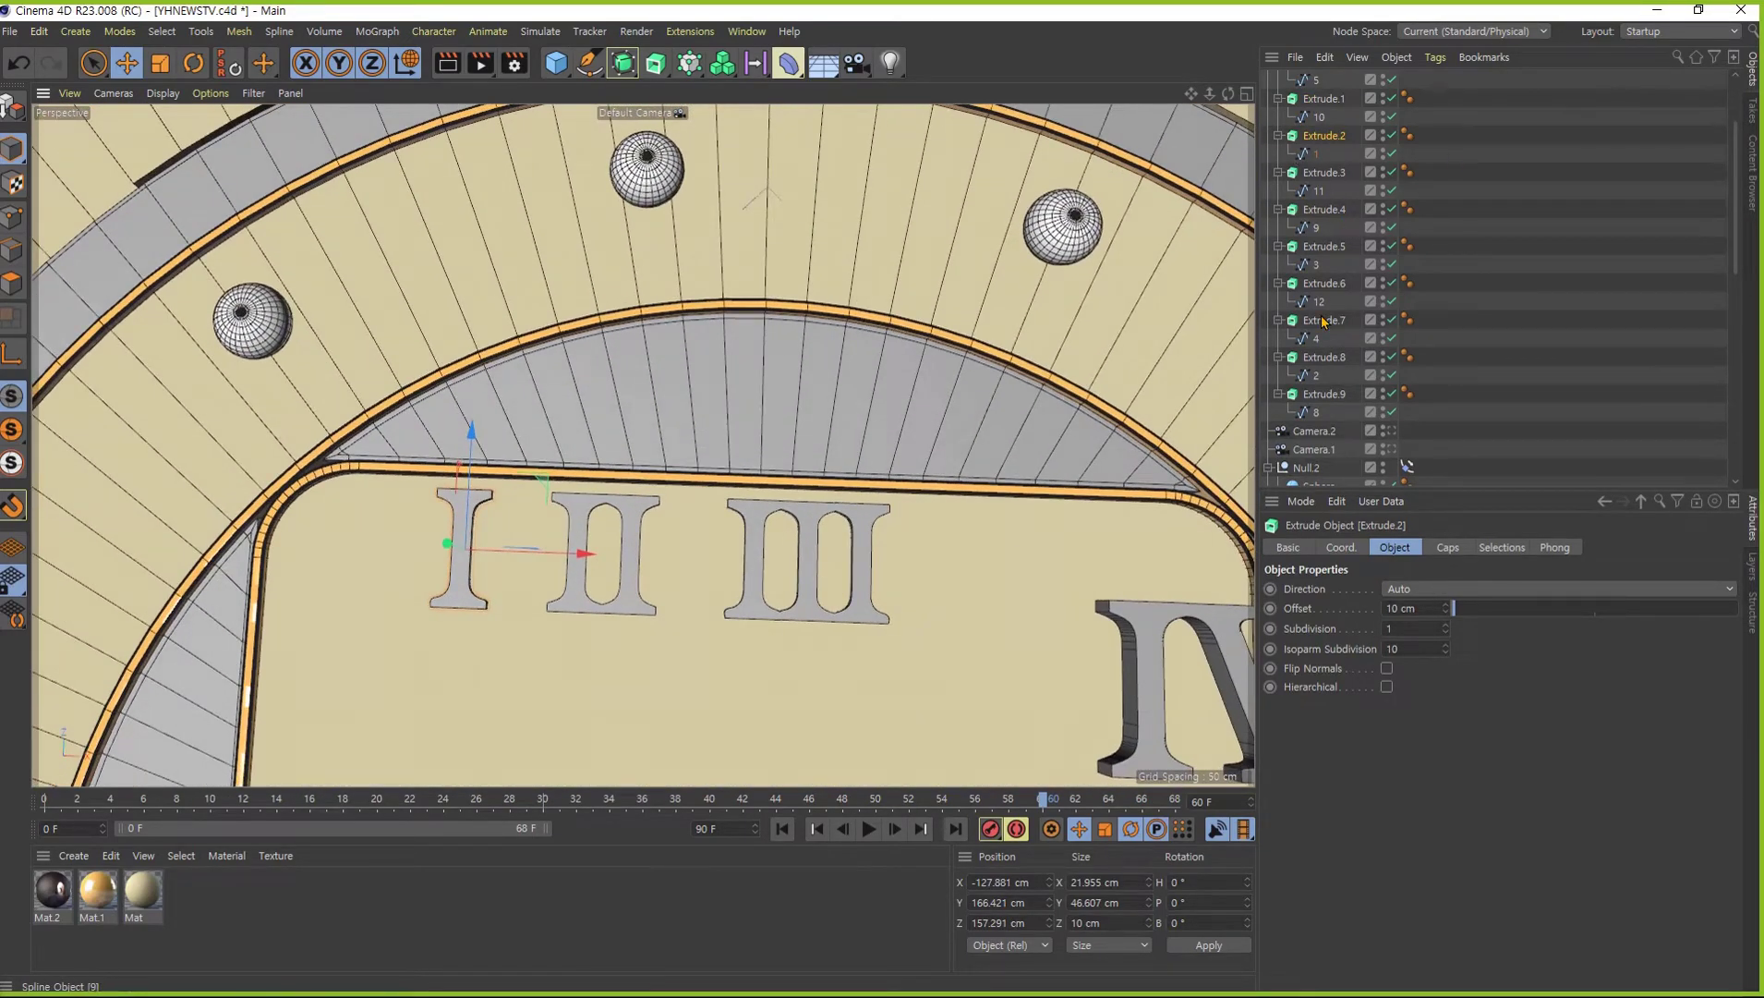
pyautogui.scroll(-2, 864, 596)
pyautogui.scroll(-2, 924, 598)
pyautogui.scroll(-4, 924, 554)
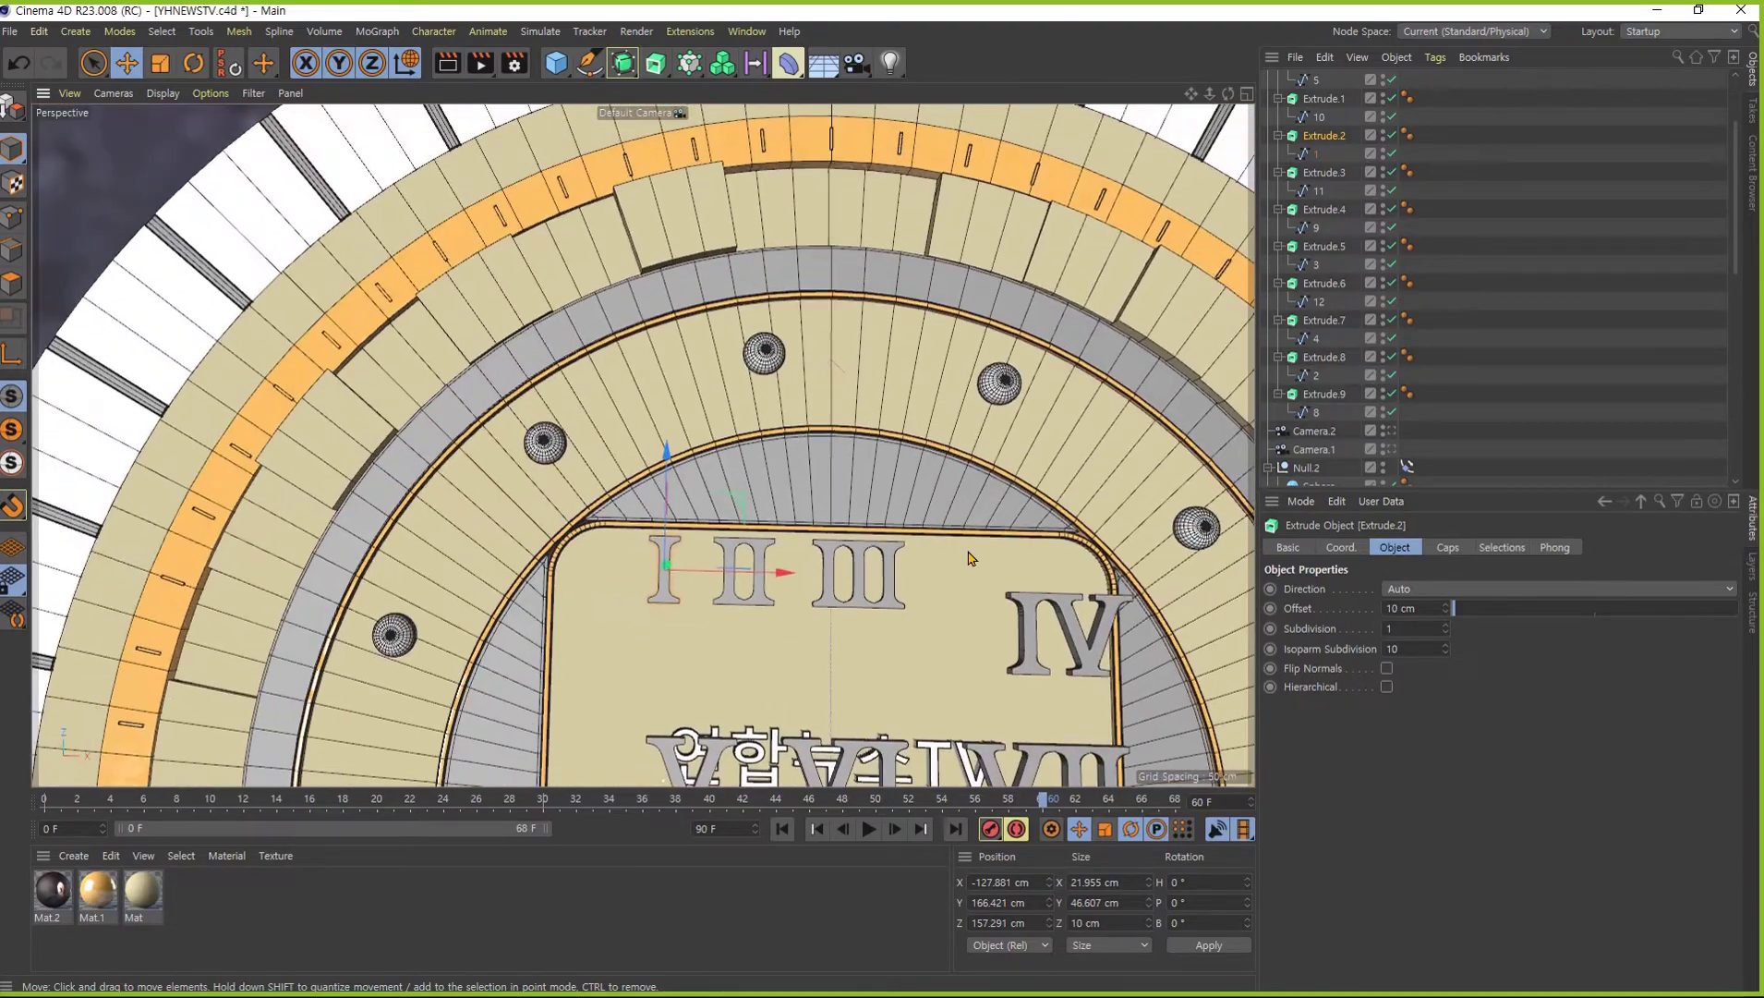
pyautogui.scroll(-3, 881, 328)
pyautogui.keyDown('alt'); pyautogui.moveTo(880, 328); pyautogui.dragTo(702, 481); pyautogui.keyUp('alt')
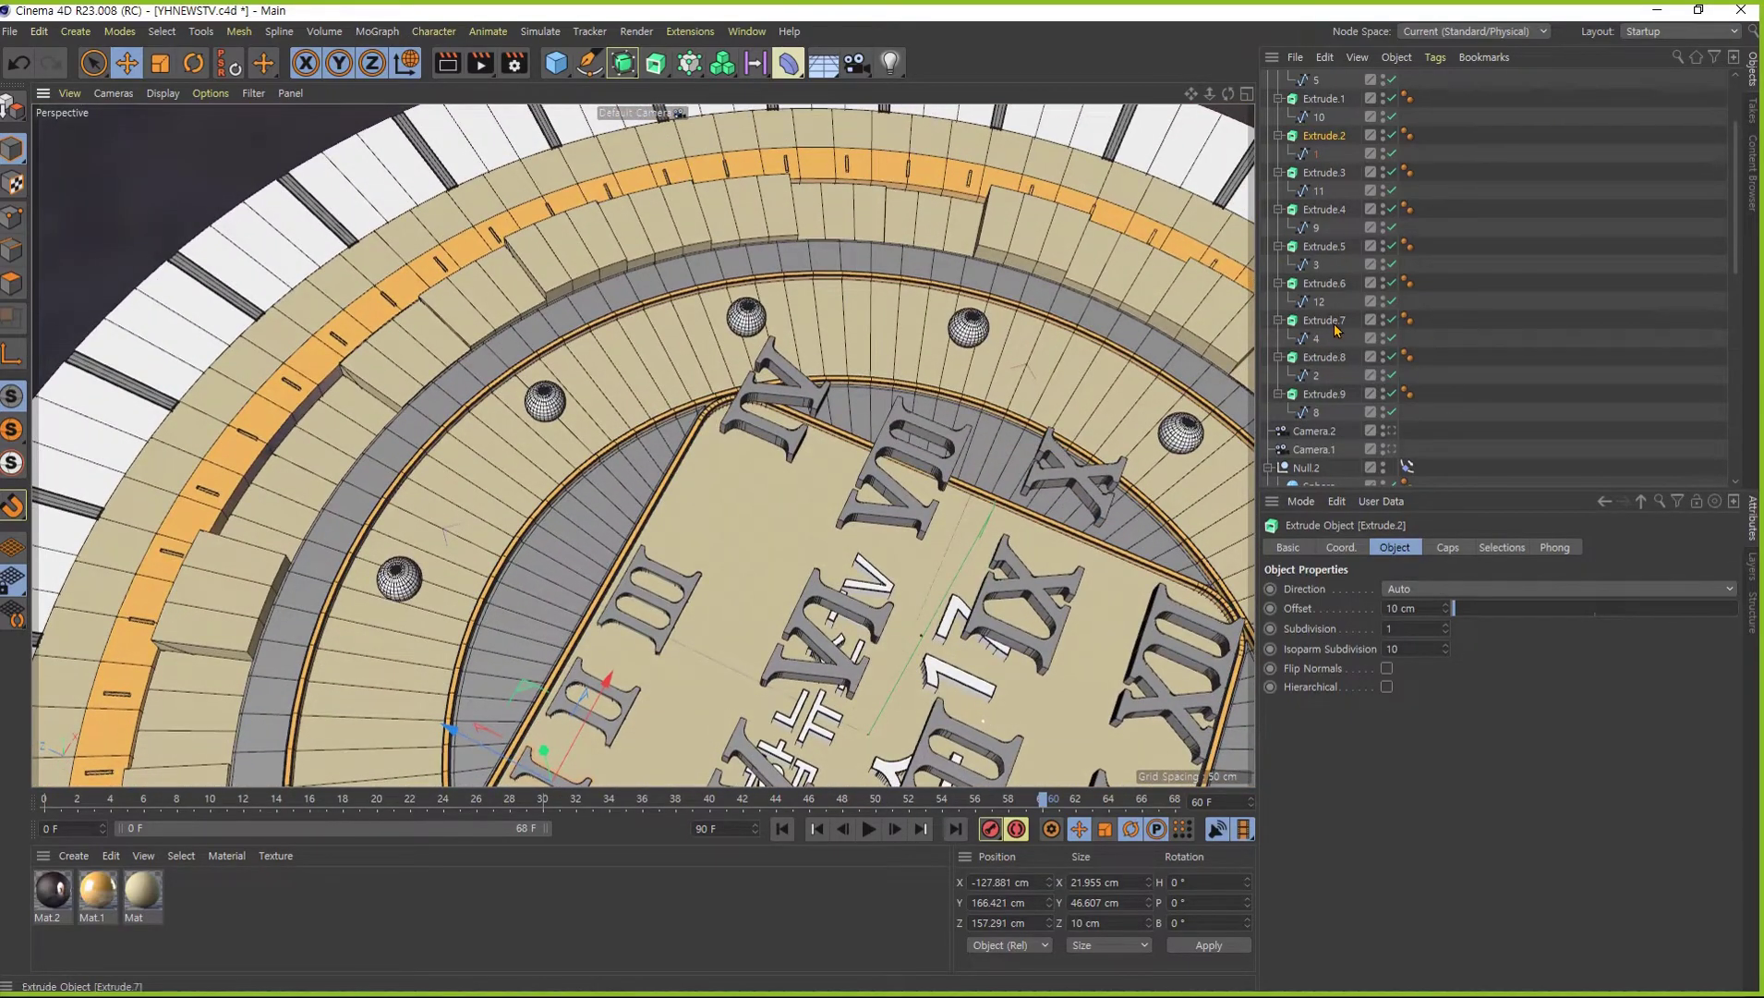
# - Rotate Extrude.7 and the two Extrude numerals exactly 90°
pyautogui.click(1332, 320)
pyautogui.scroll(3, 1334, 231)
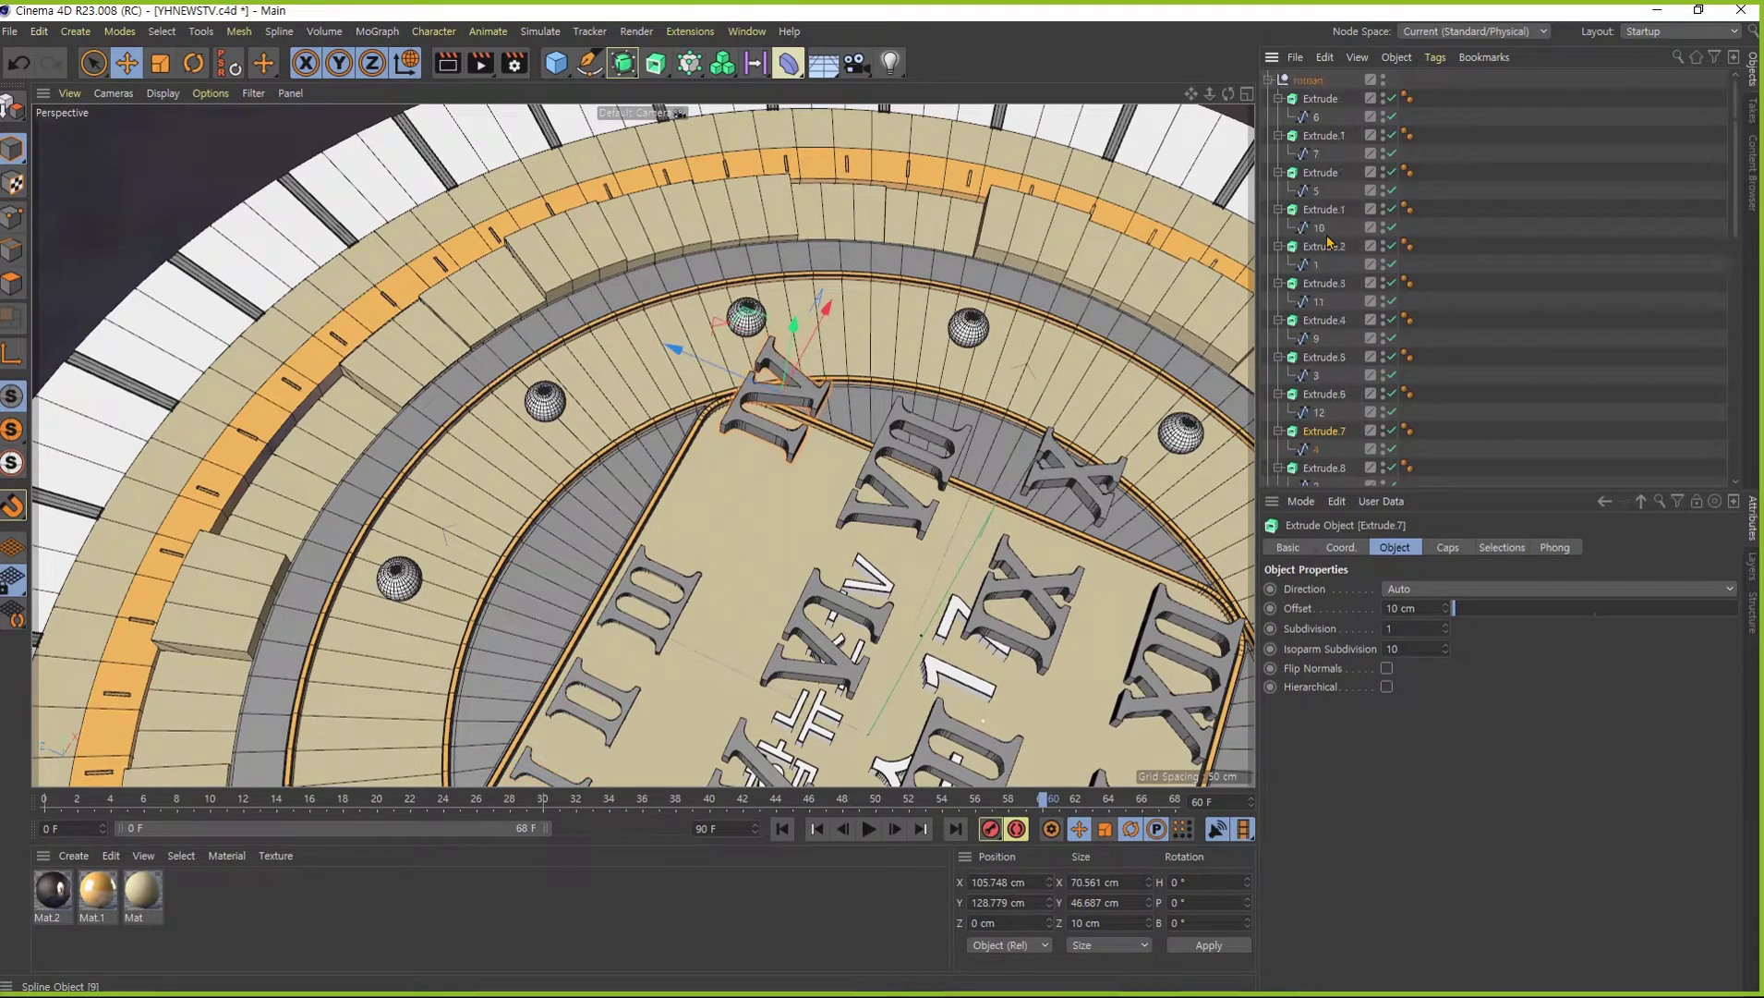
pyautogui.keyDown('ctrl'); pyautogui.click(1319, 174); pyautogui.keyUp('ctrl')
pyautogui.keyDown('ctrl'); pyautogui.click(1321, 97); pyautogui.keyUp('ctrl')
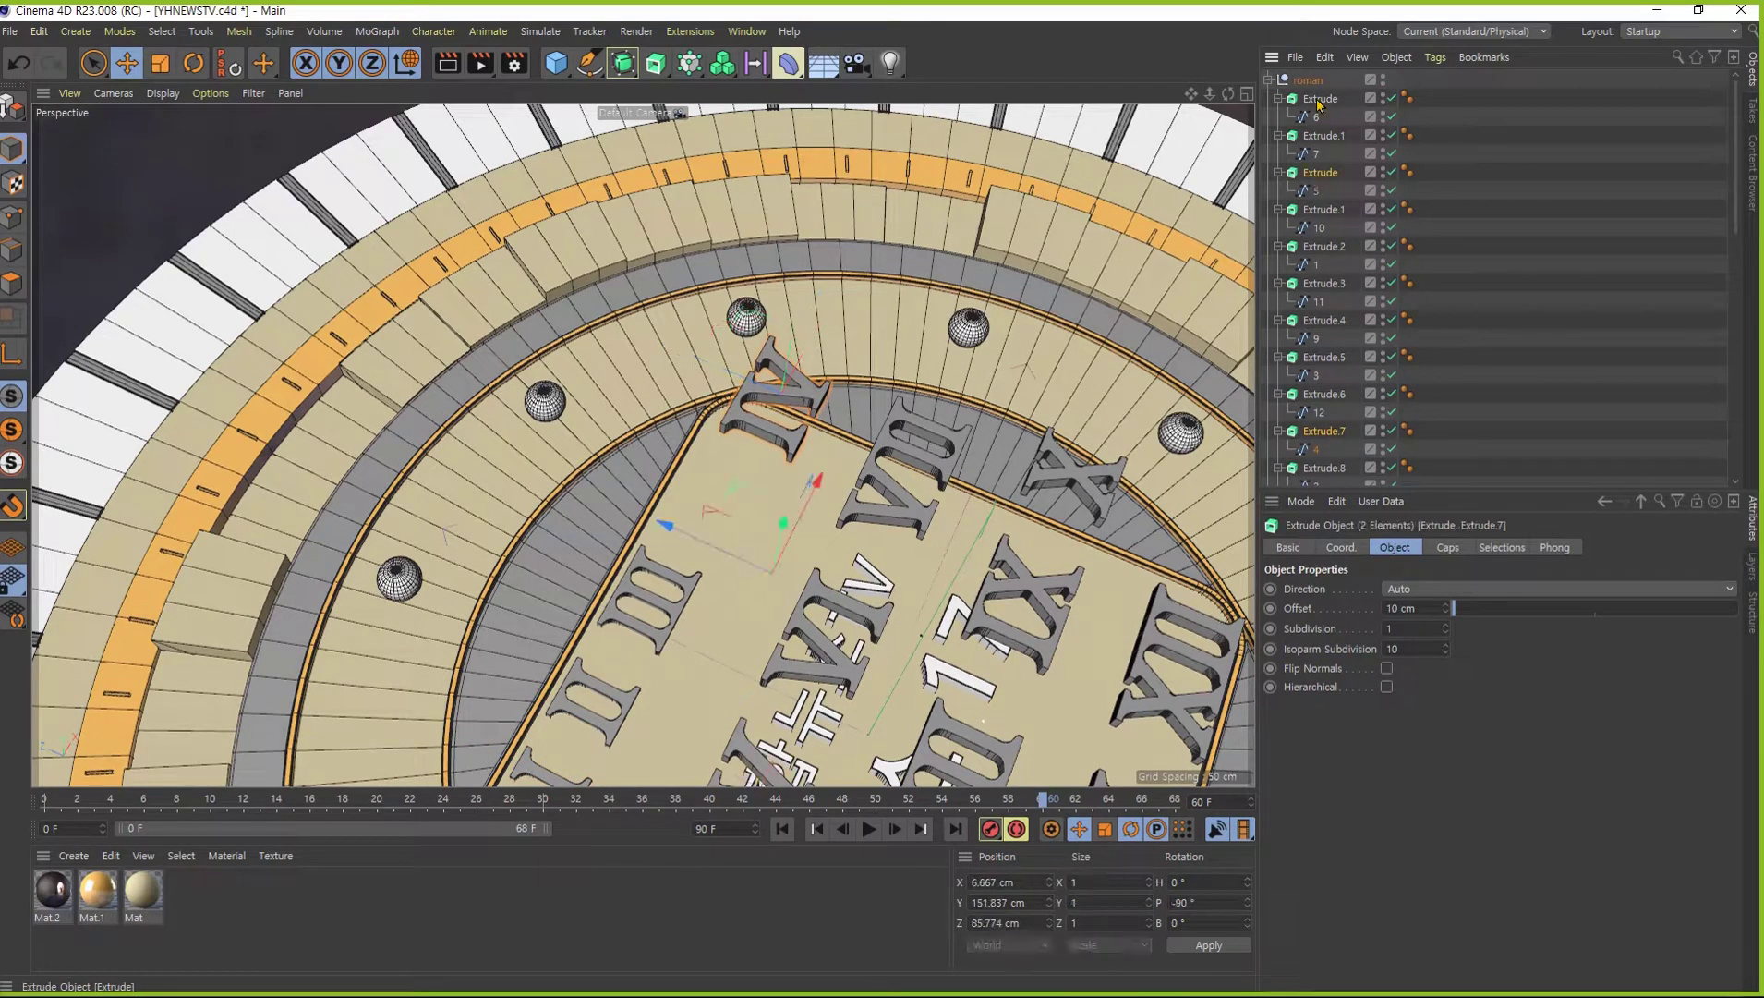
pyautogui.keyDown('alt'); pyautogui.moveTo(813, 517); pyautogui.dragTo(868, 610); pyautogui.keyUp('alt')
pyautogui.keyDown('alt'); pyautogui.moveTo(868, 610); pyautogui.dragTo(816, 528, button='middle'); pyautogui.keyUp('alt')
pyautogui.press('r')
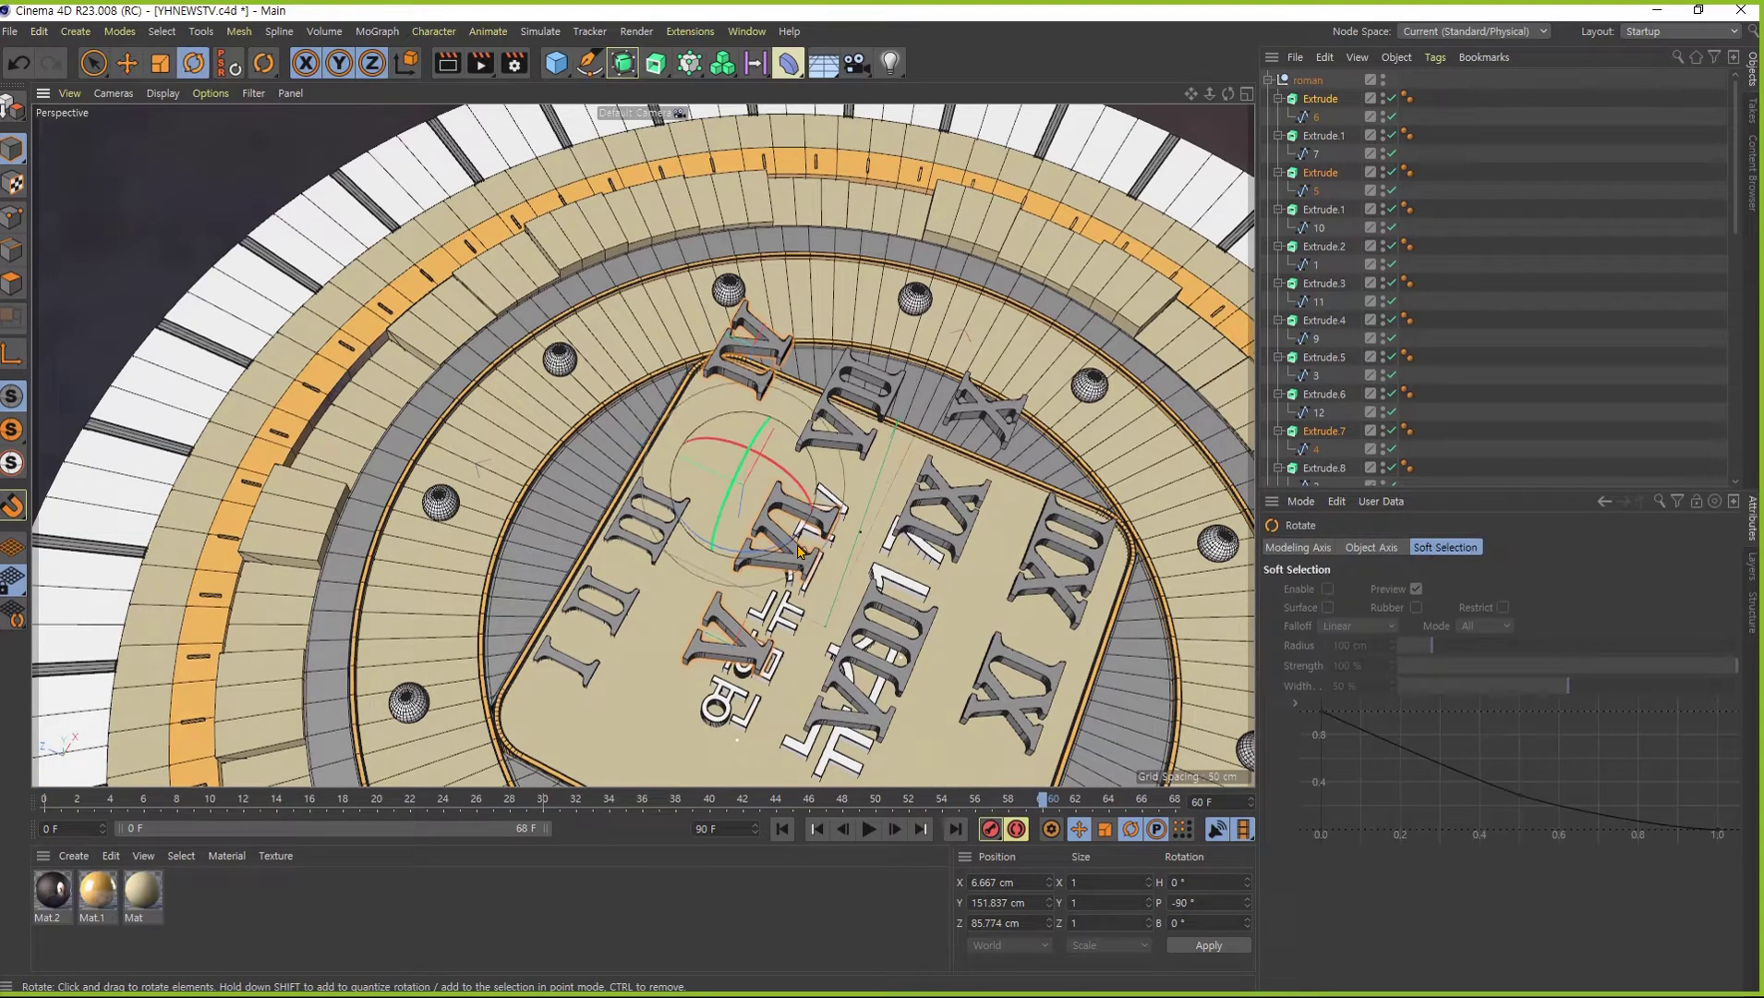
pyautogui.moveTo(788, 551); pyautogui.dragTo(730, 591)
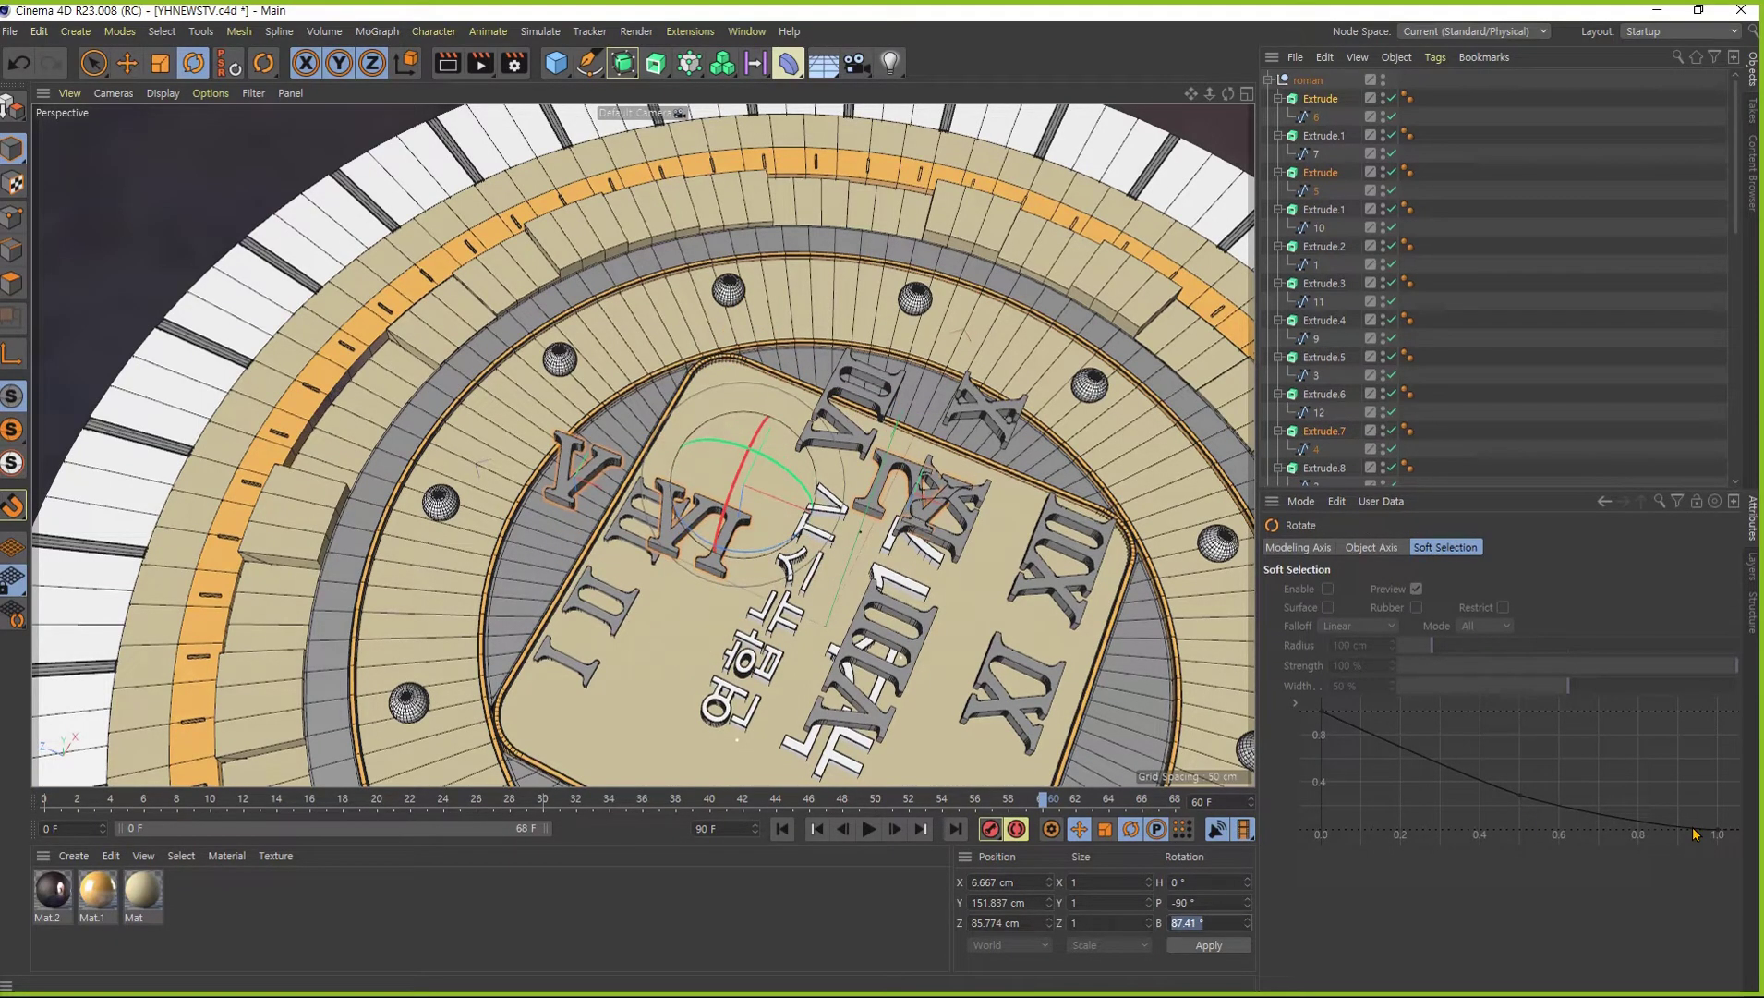
pyautogui.write('90')
pyautogui.press('Return')
# - Slide the rotated numerals out to the panel's back edge, around X 227.068 cm
pyautogui.moveTo(1204, 555)
pyautogui.keyDown('alt'); pyautogui.mouseDown()
pyautogui.moveTo(748, 491)
pyautogui.moveTo(647, 443)
pyautogui.mouseUp(); pyautogui.keyUp('alt')
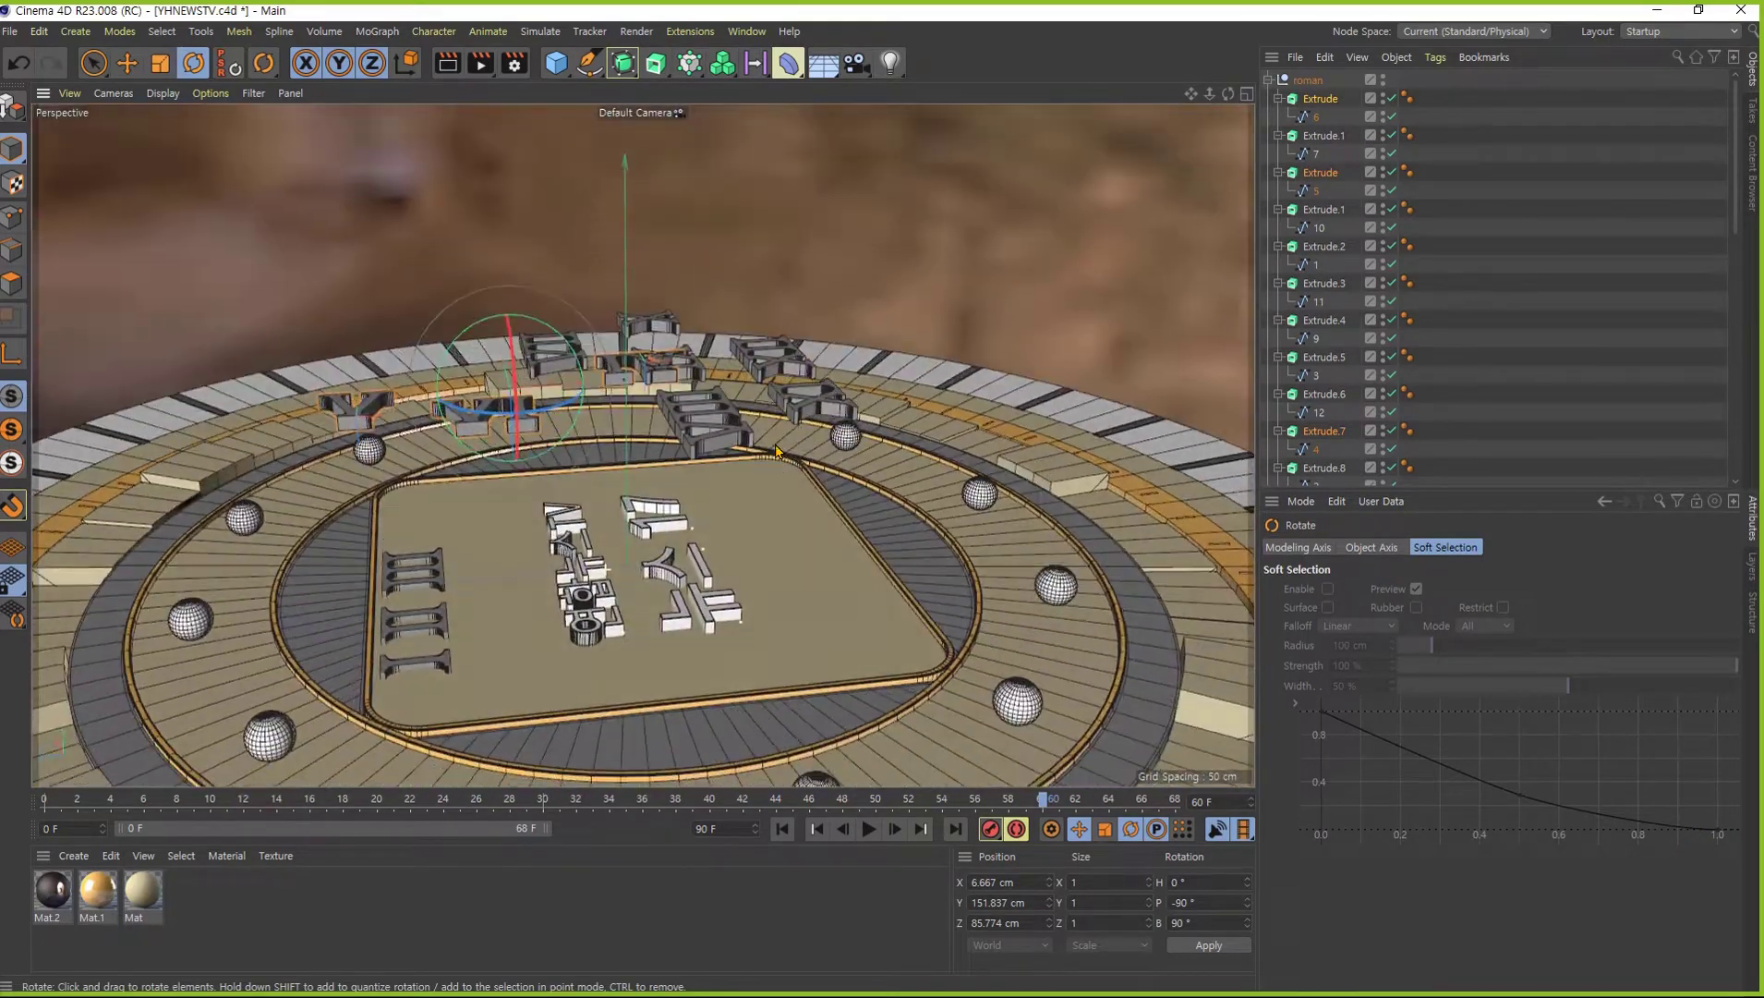
pyautogui.press('e')
pyautogui.moveTo(506, 319); pyautogui.dragTo(452, 584)
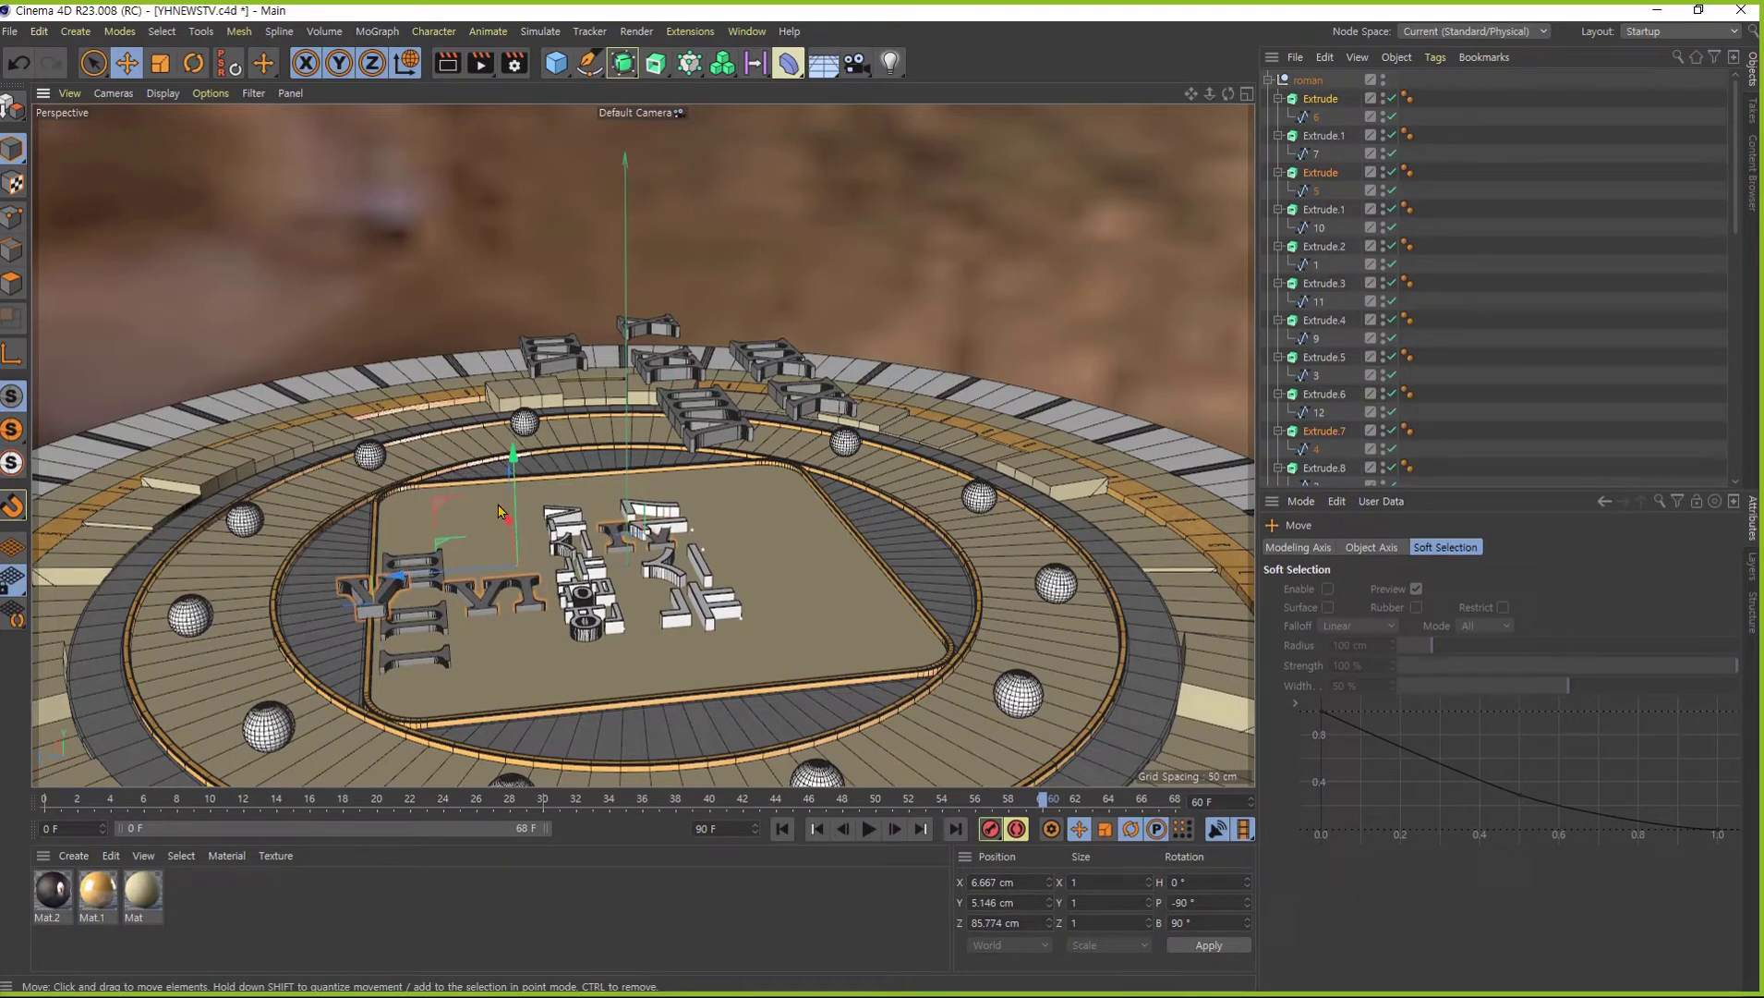
pyautogui.moveTo(507, 520); pyautogui.dragTo(540, 481)
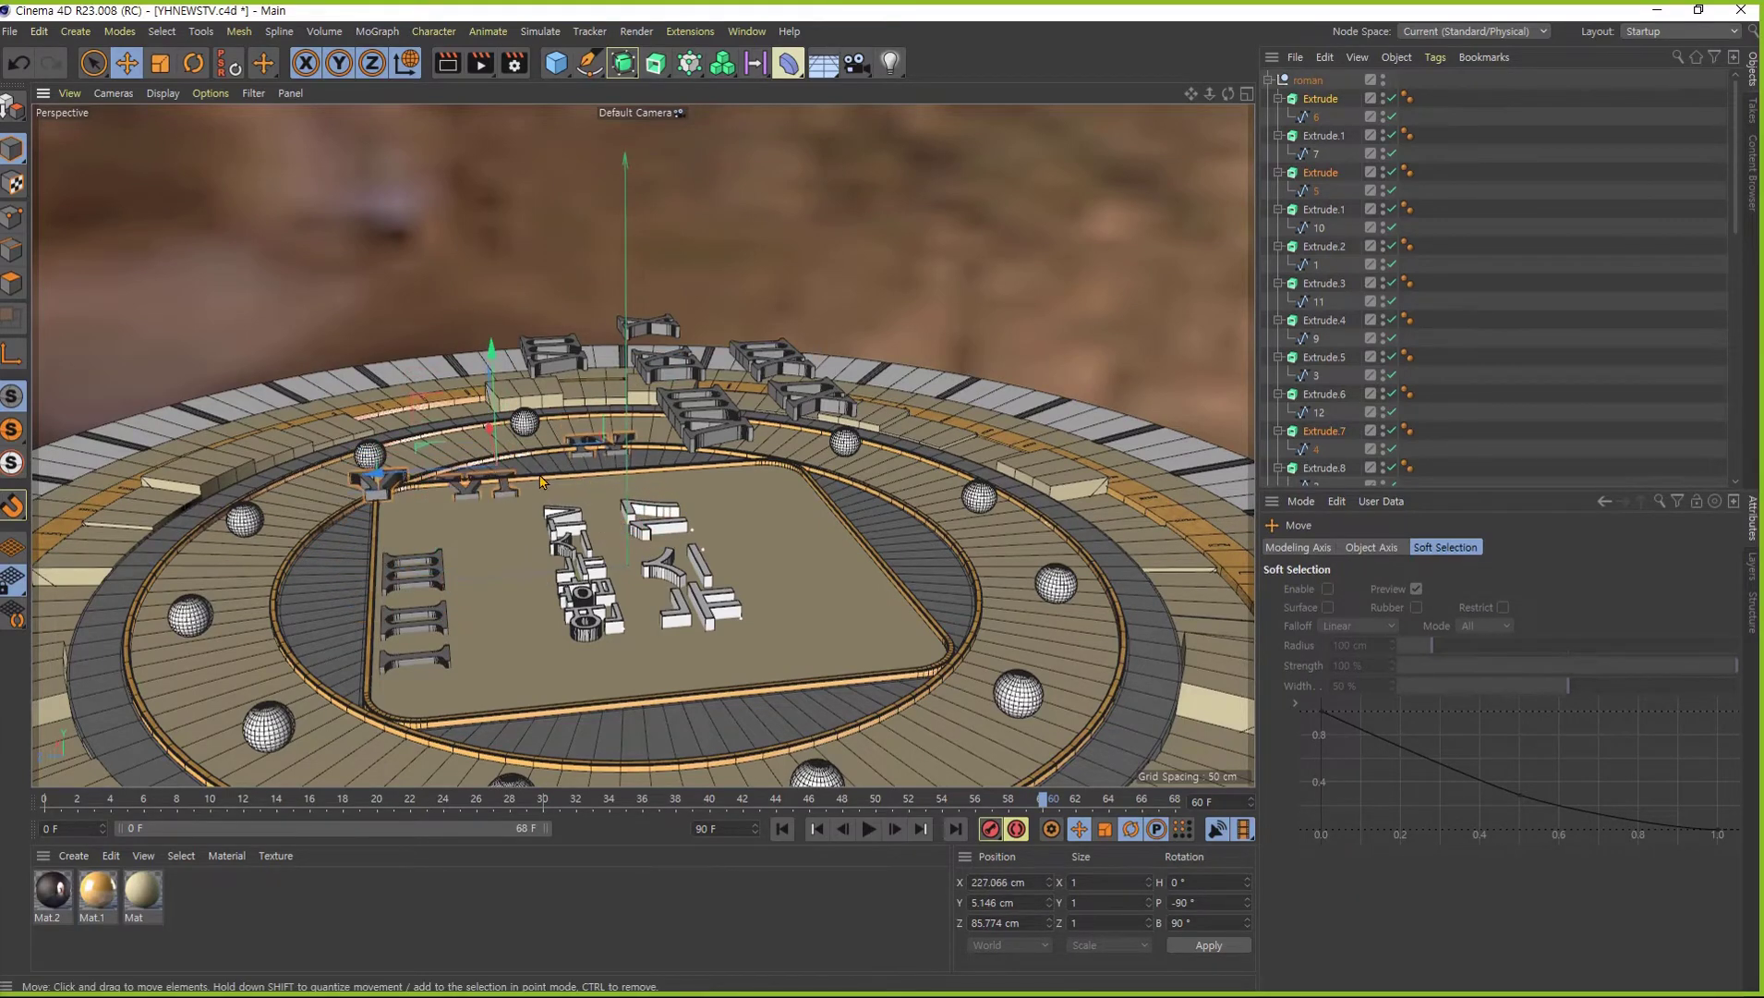
# - Select the Extrude.1, Extrude.4 and Extrude.9 numerals and shift them together
pyautogui.keyDown('alt'); pyautogui.moveTo(541, 480); pyautogui.dragTo(715, 500, button='right'); pyautogui.keyUp('alt')
pyautogui.click(466, 527)
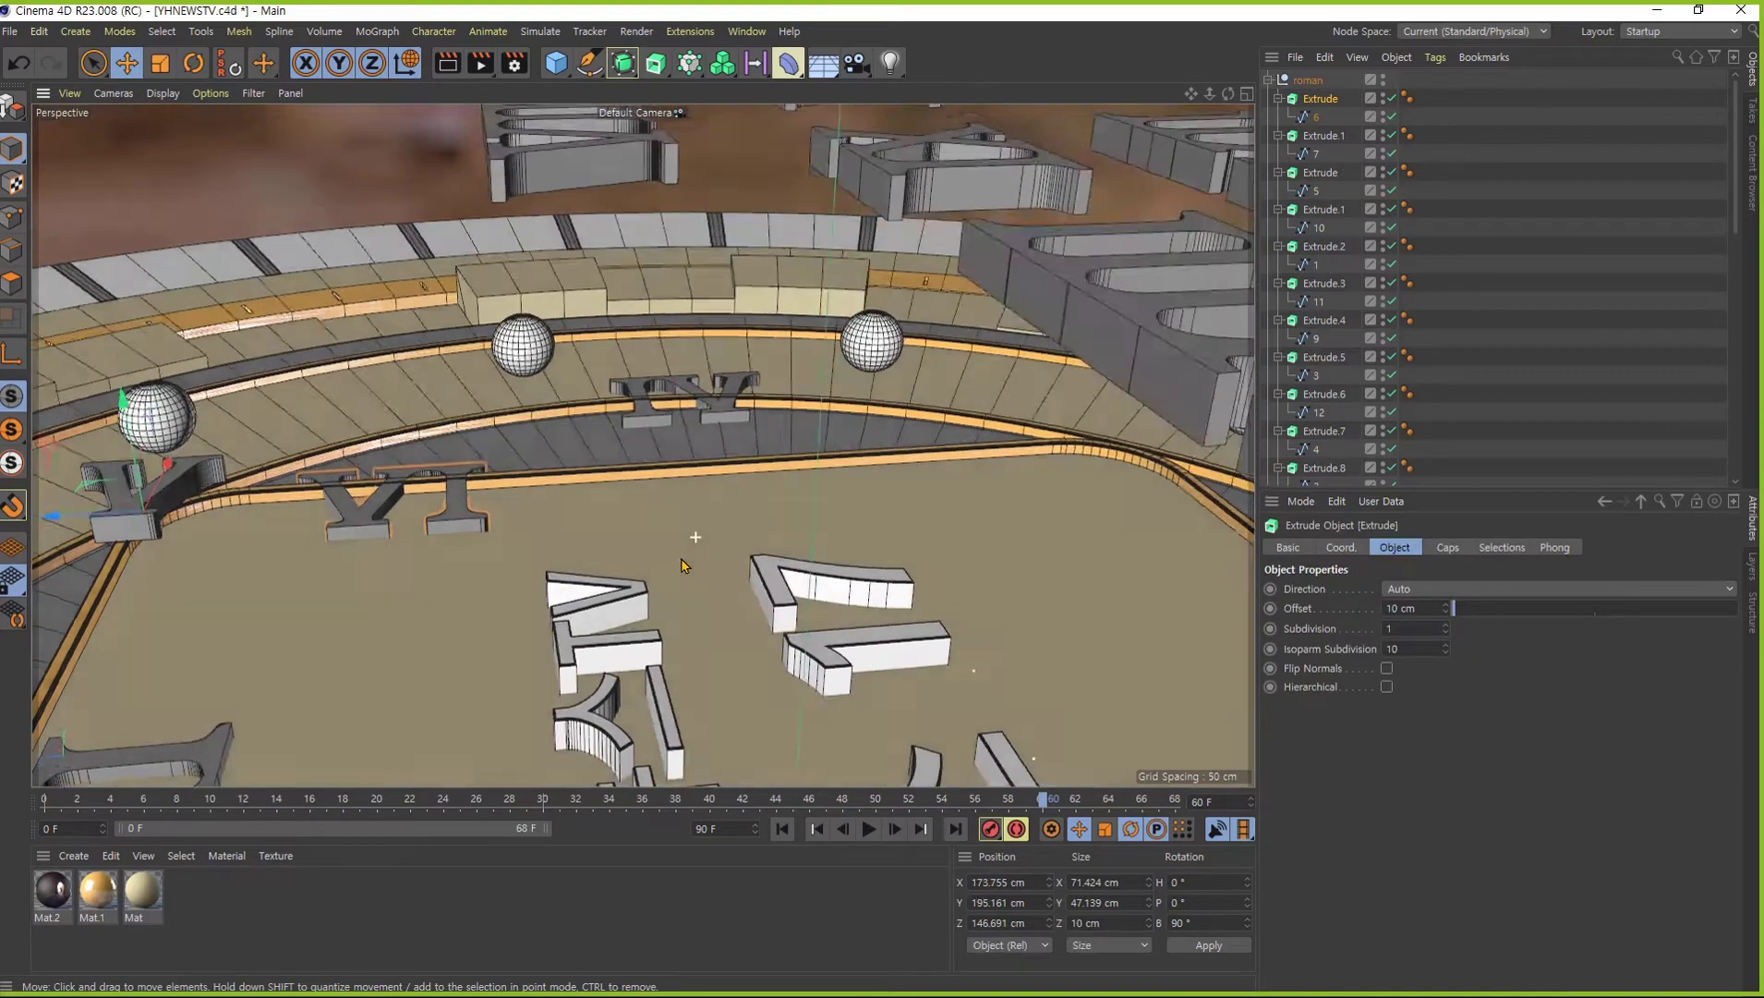
pyautogui.moveTo(702, 552)
pyautogui.keyDown('alt'); pyautogui.mouseDown()
pyautogui.moveTo(636, 585)
pyautogui.moveTo(1249, 166)
pyautogui.mouseUp(); pyautogui.keyUp('alt')
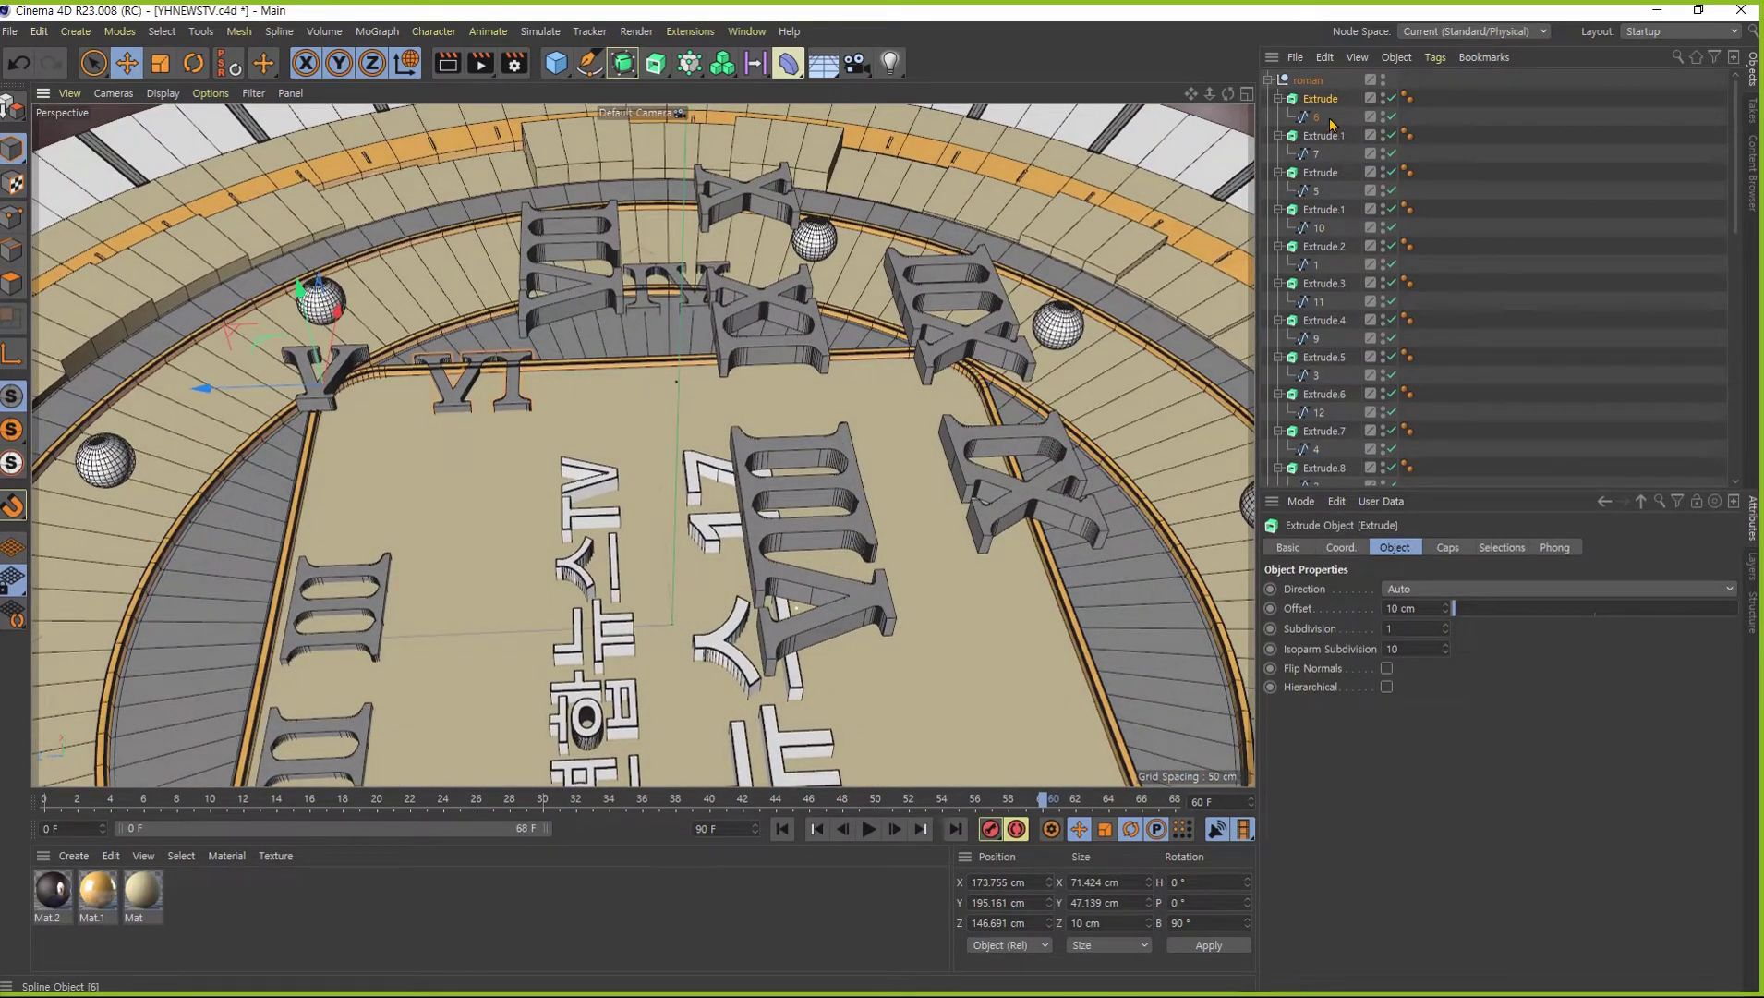
pyautogui.moveTo(378, 406)
pyautogui.keyDown('alt'); pyautogui.mouseDown()
pyautogui.moveTo(464, 387)
pyautogui.moveTo(535, 406)
pyautogui.mouseUp(); pyautogui.keyUp('alt')
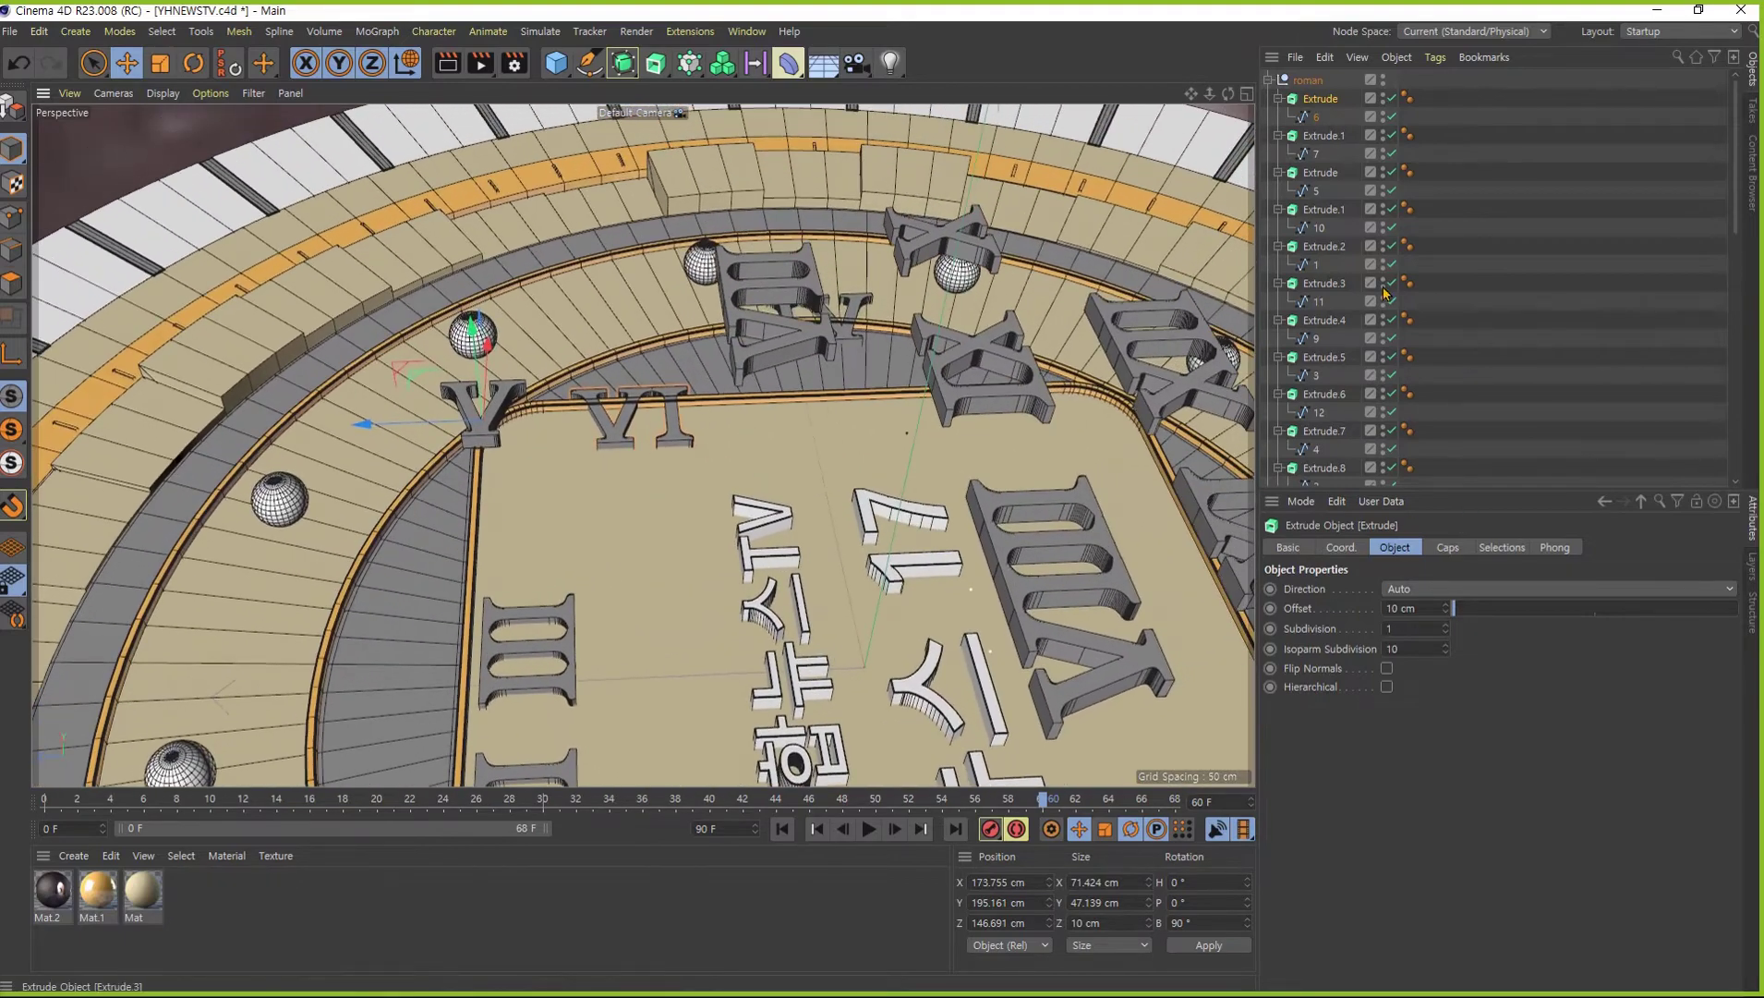
pyautogui.moveTo(1069, 507)
pyautogui.keyDown('alt'); pyautogui.mouseDown()
pyautogui.moveTo(481, 512)
pyautogui.moveTo(608, 514)
pyautogui.mouseUp(); pyautogui.keyUp('alt')
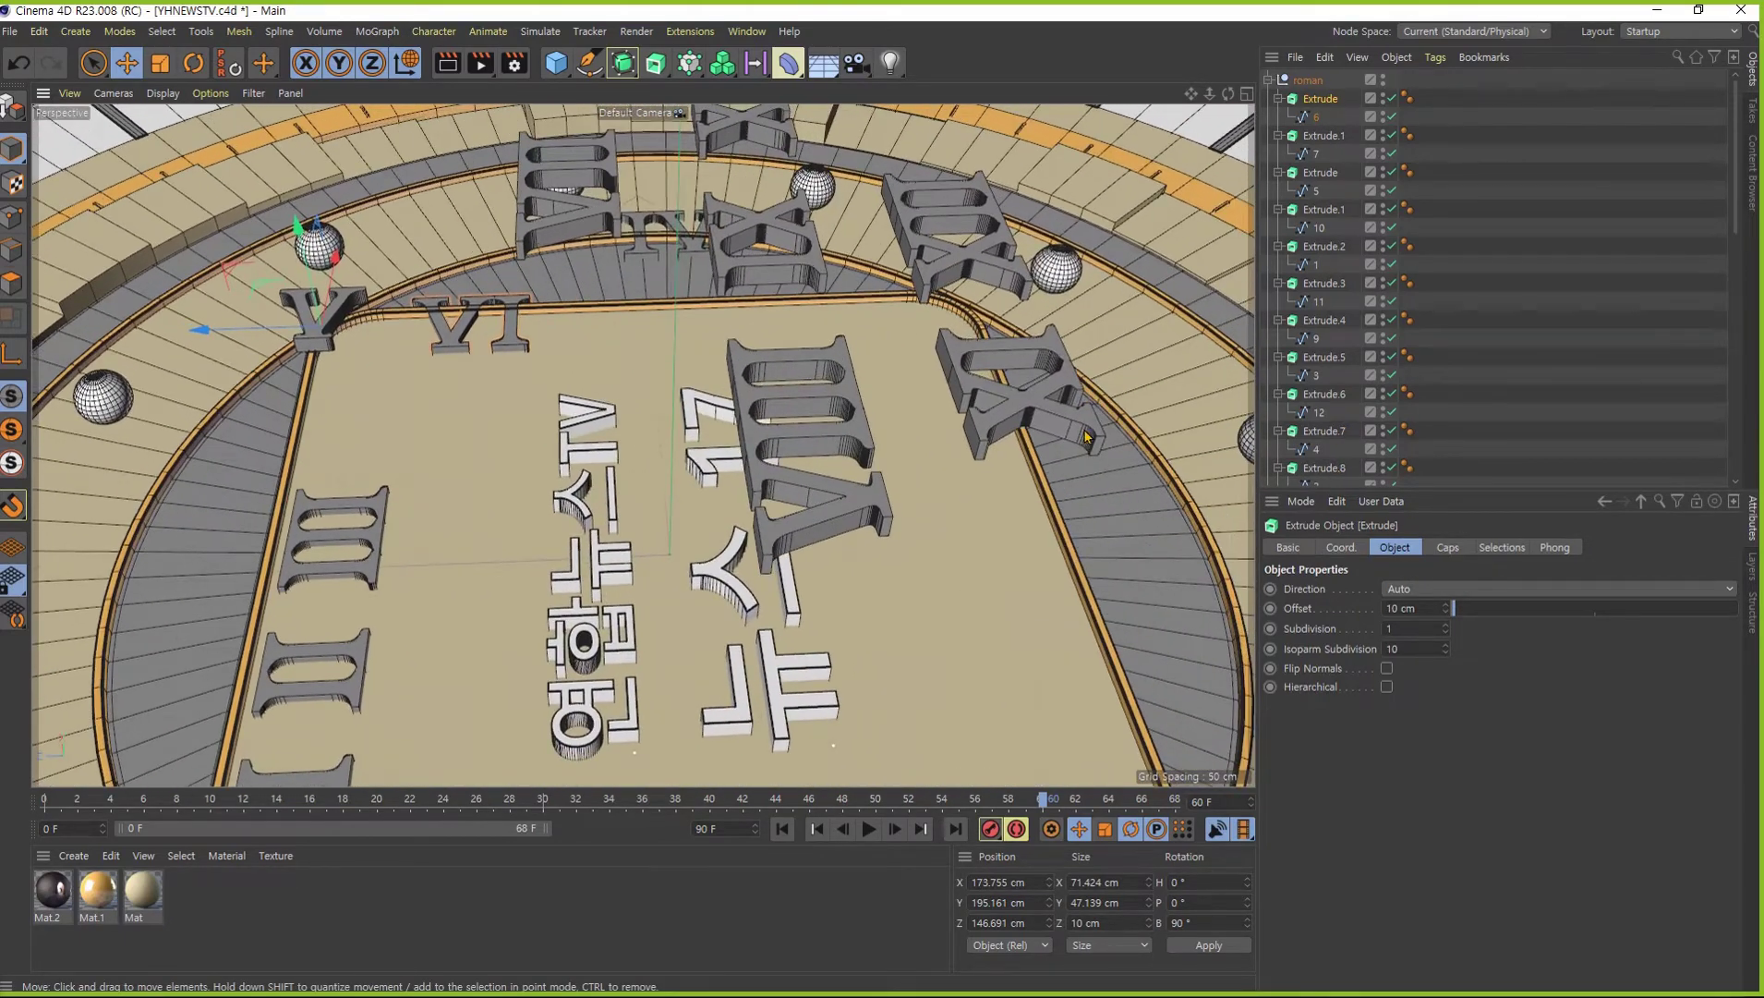
pyautogui.click(1323, 136)
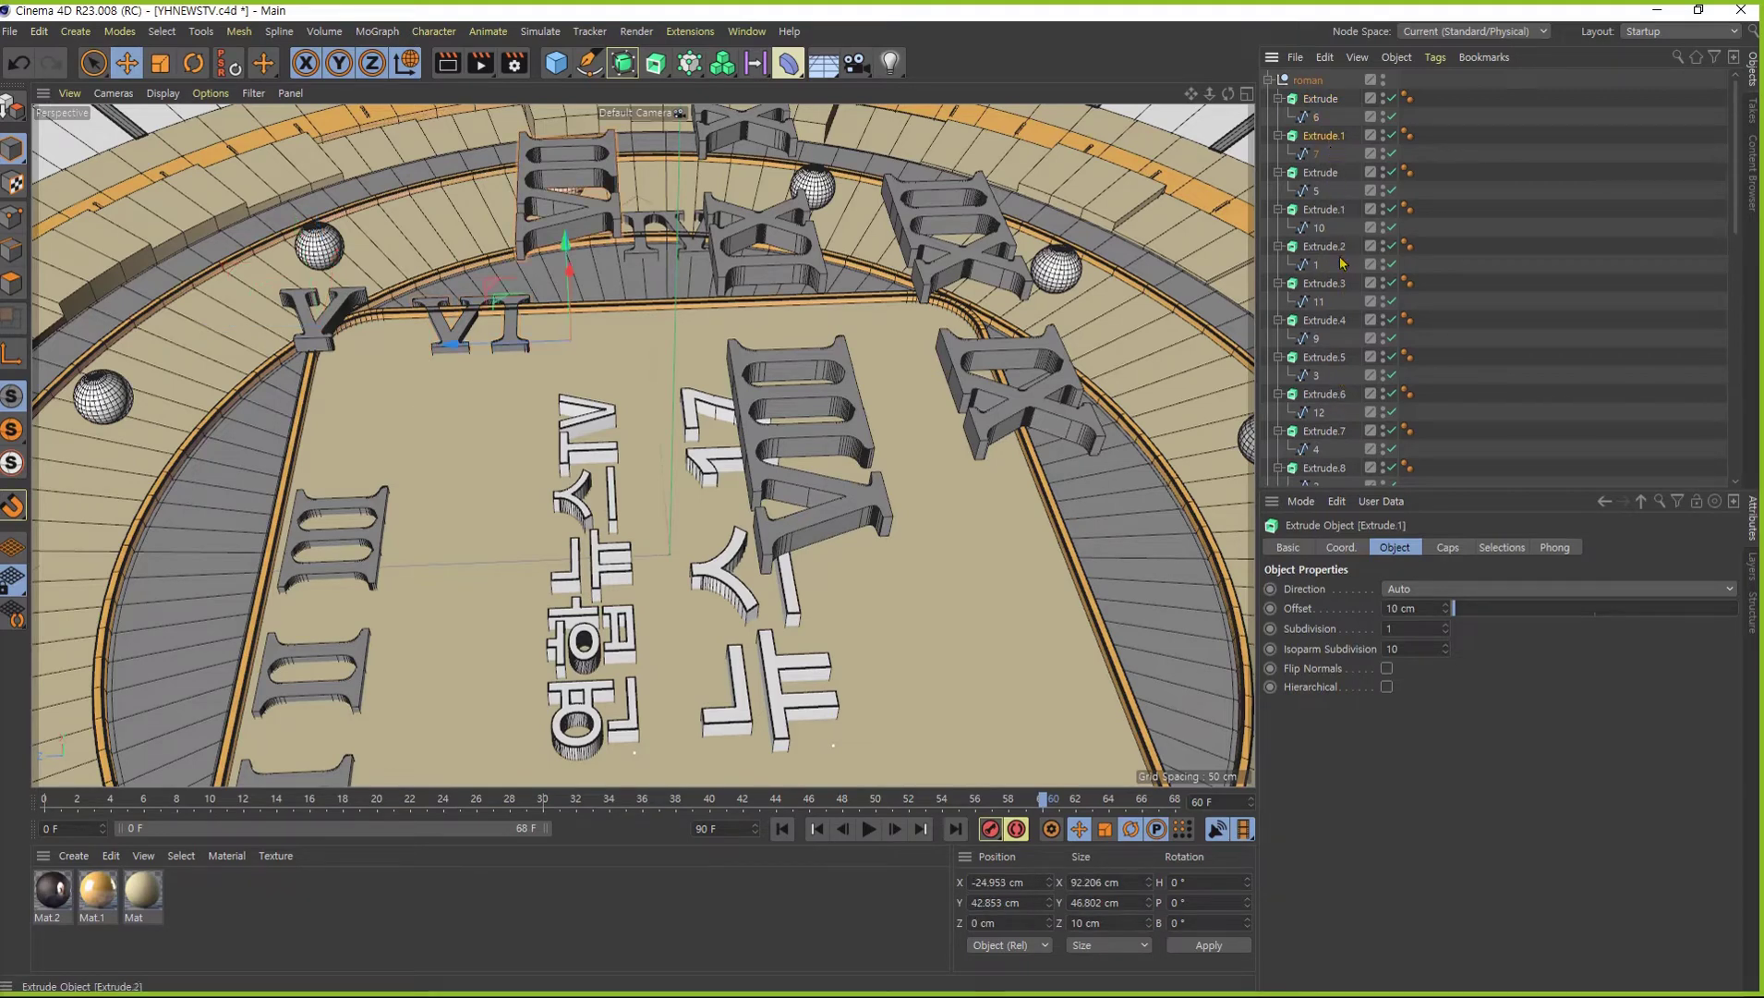
pyautogui.keyDown('ctrl'); pyautogui.click(1325, 320); pyautogui.keyUp('ctrl')
pyautogui.scroll(-3, 1325, 388)
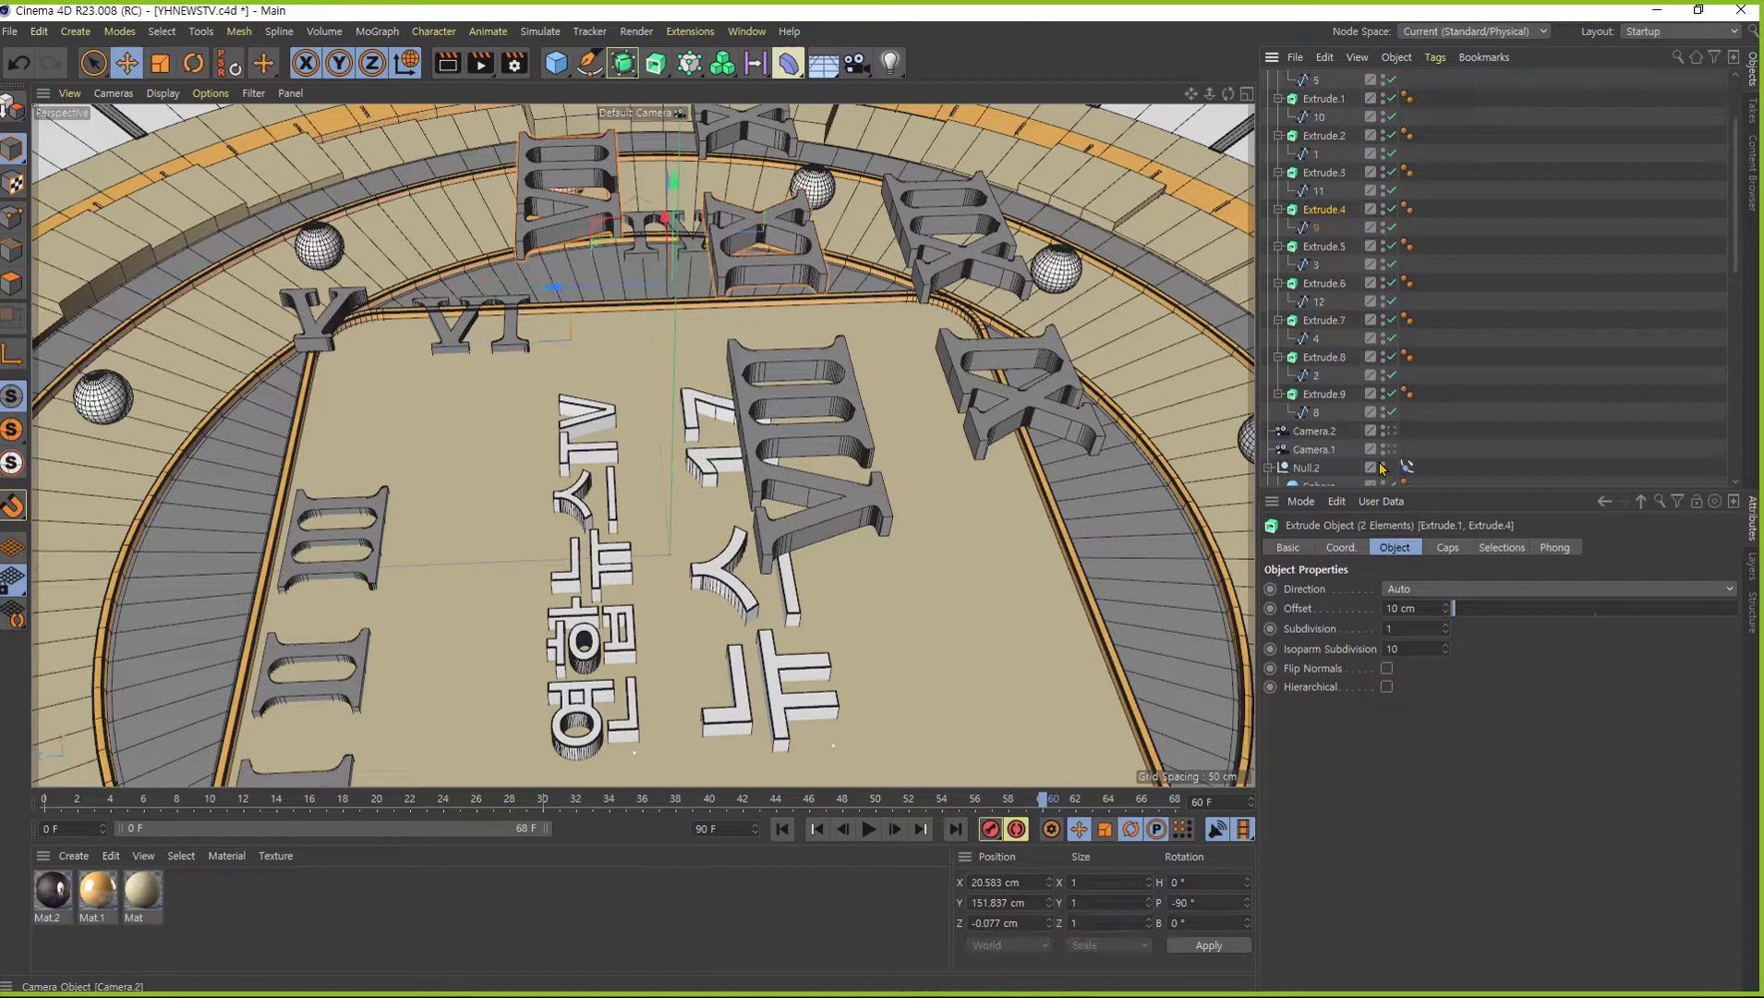
pyautogui.keyDown('ctrl'); pyautogui.click(1323, 395); pyautogui.keyUp('ctrl')
pyautogui.scroll(-5, 647, 443)
pyautogui.moveTo(591, 443); pyautogui.dragTo(864, 457)
# - Rotate those three numerals to 180° on Rotation B
pyautogui.press('r')
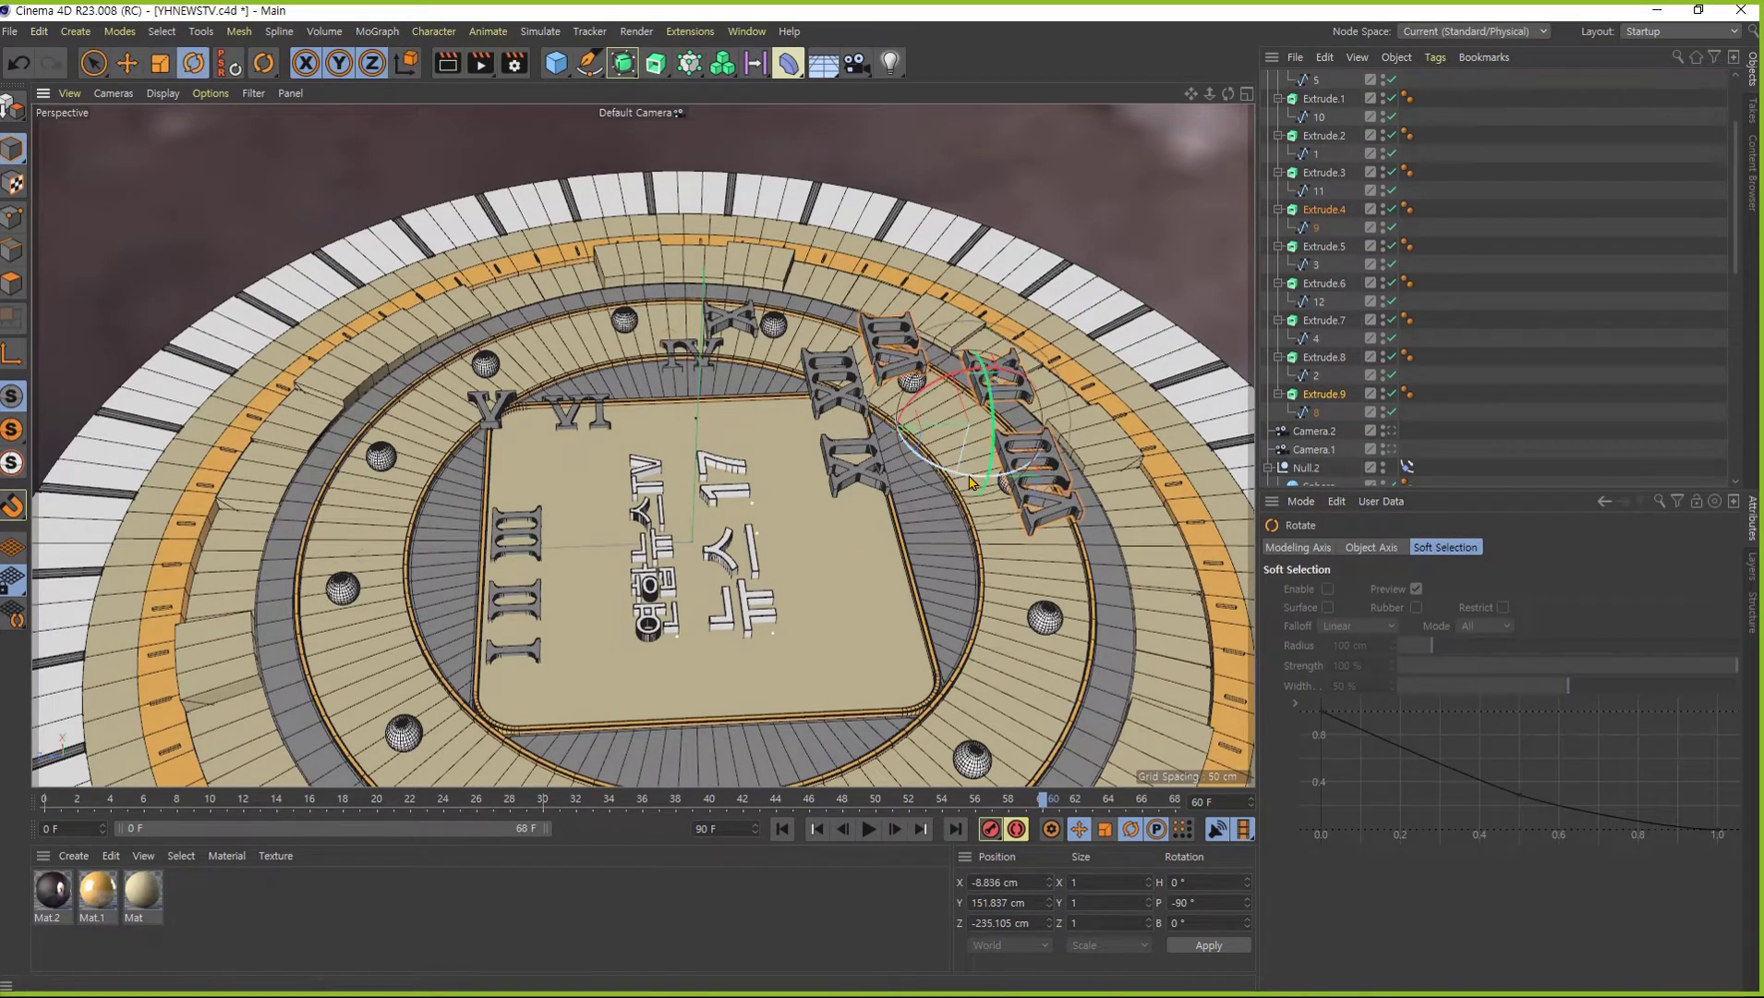
pyautogui.moveTo(998, 415)
pyautogui.mouseDown()
pyautogui.moveTo(832, 400)
pyautogui.moveTo(758, 415)
pyautogui.mouseUp()
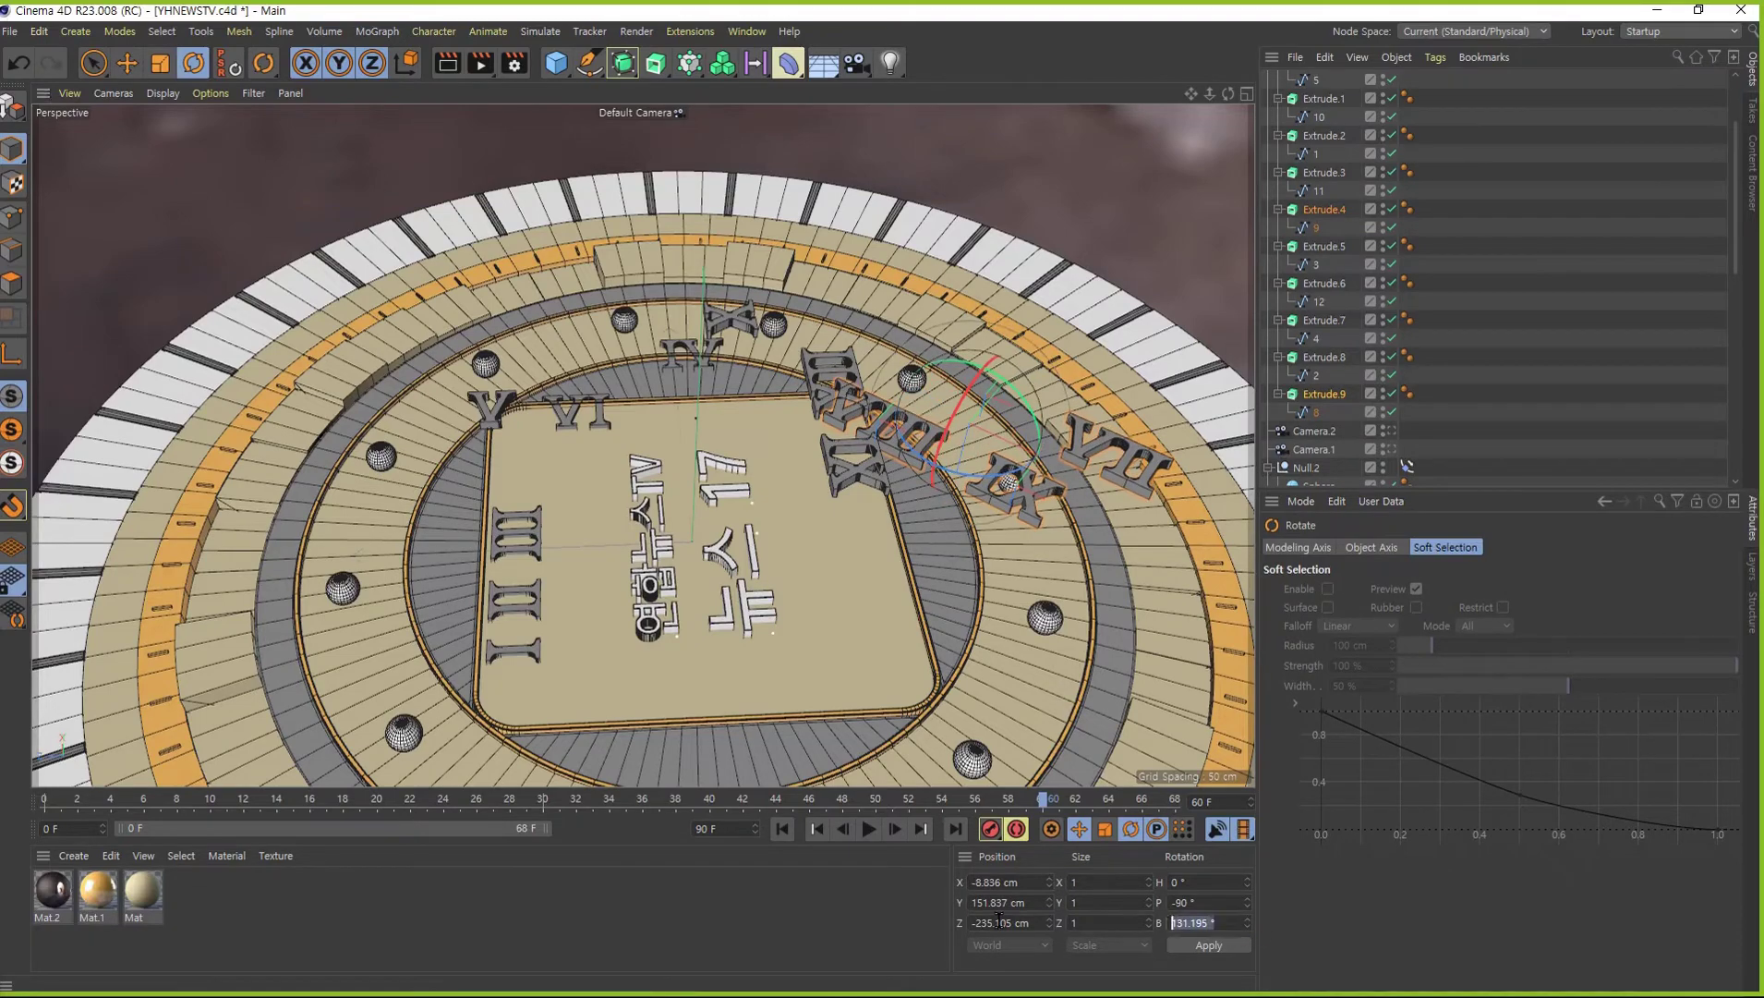
pyautogui.write('80')
pyautogui.press('Return')
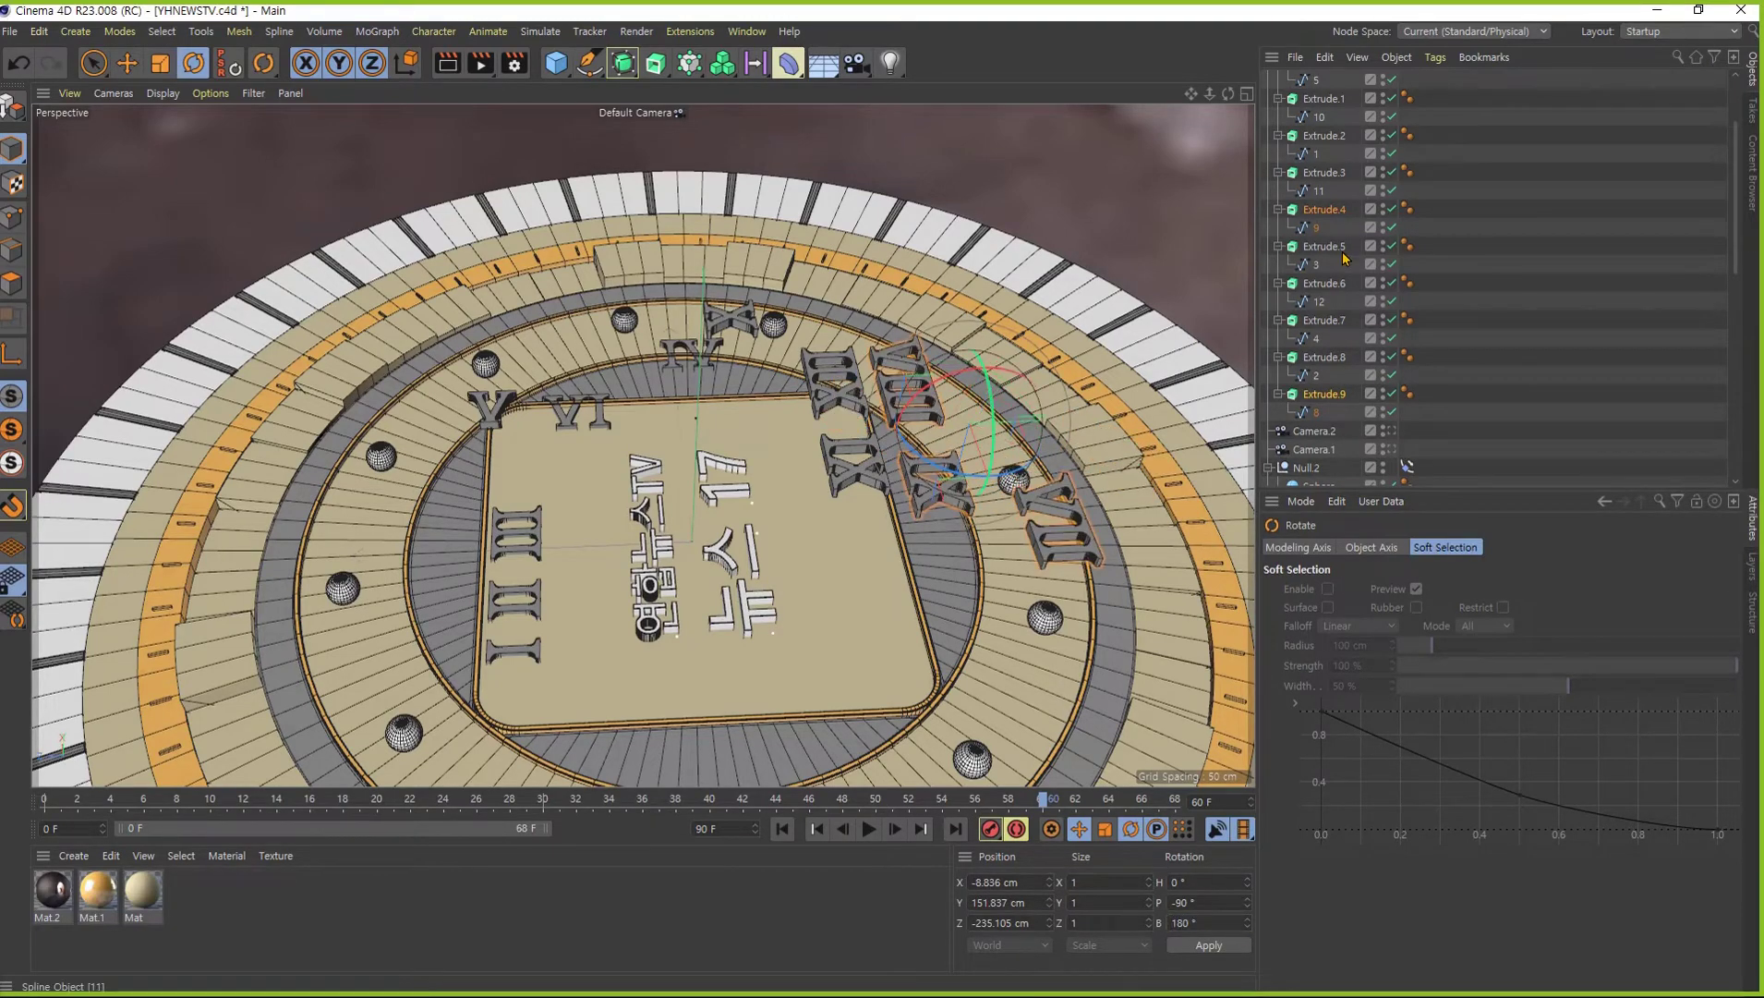
pyautogui.moveTo(1090, 333)
pyautogui.keyDown('alt'); pyautogui.mouseDown()
pyautogui.moveTo(1027, 305)
pyautogui.moveTo(1048, 194)
pyautogui.moveTo(1032, 310)
pyautogui.moveTo(790, 413)
pyautogui.moveTo(831, 370)
pyautogui.mouseUp(); pyautogui.keyUp('alt')
pyautogui.press('e')
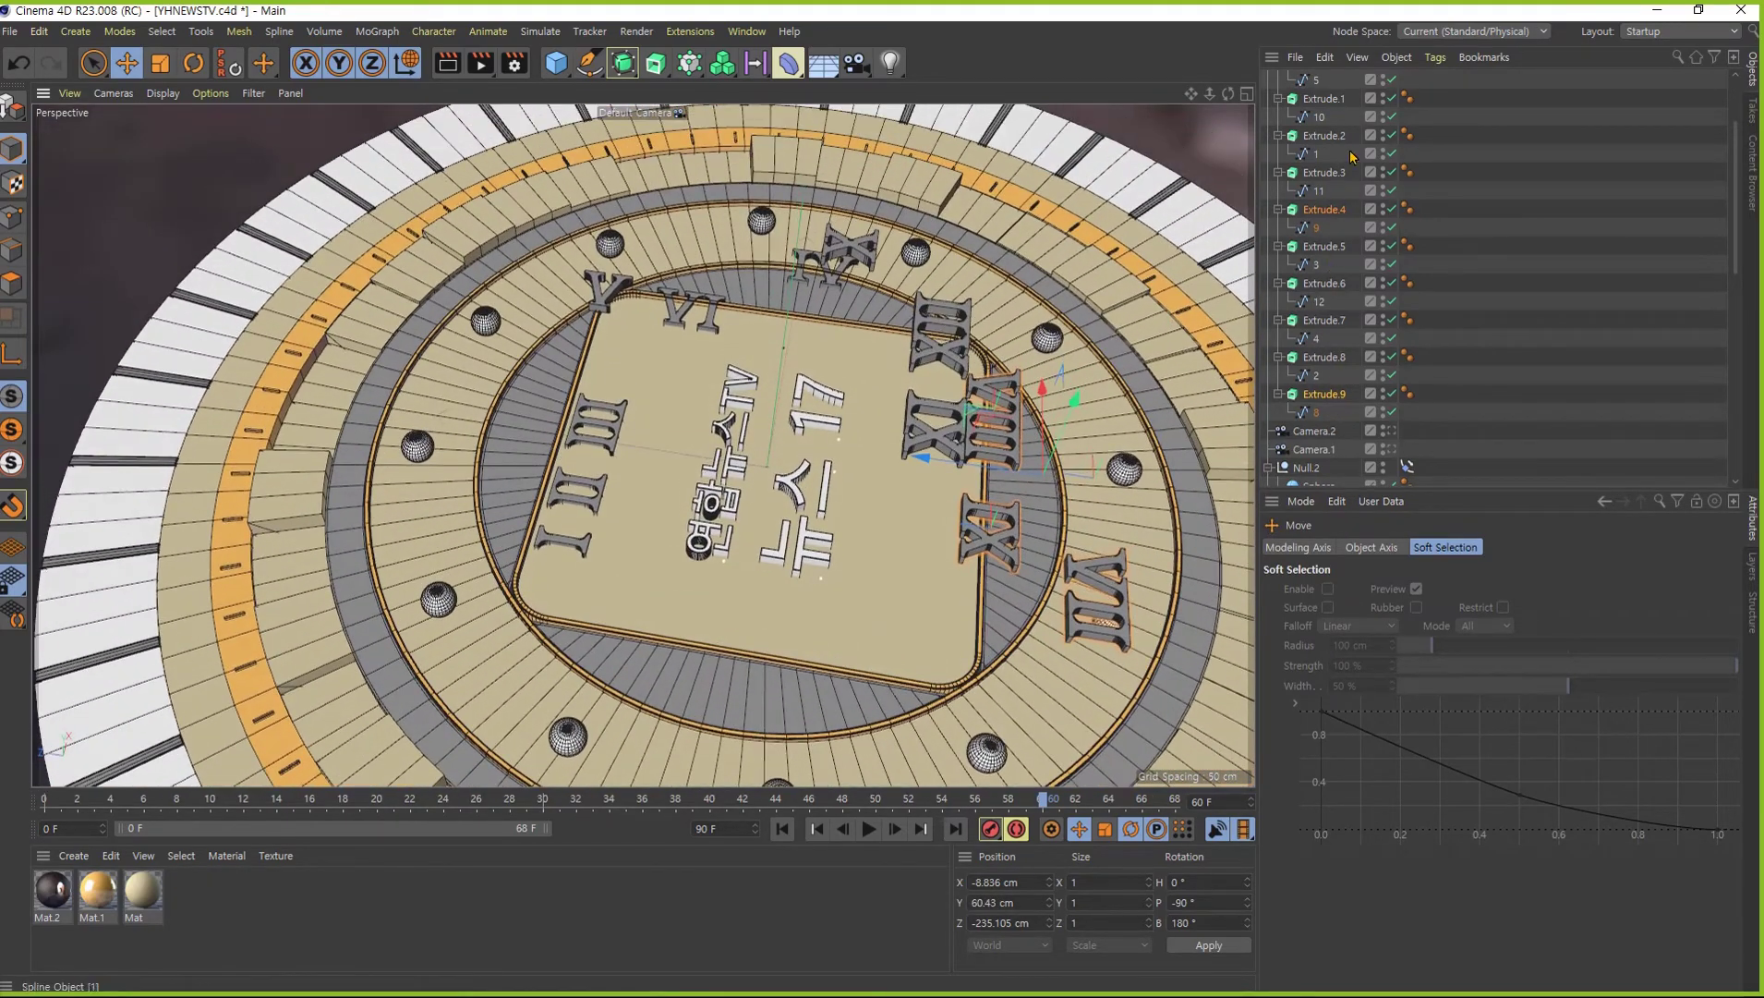
# - Rotate Extrude.1 and Extrude.3 to 270° on Rotation B
pyautogui.click(1332, 100)
pyautogui.keyDown('ctrl'); pyautogui.click(1334, 171); pyautogui.keyUp('ctrl')
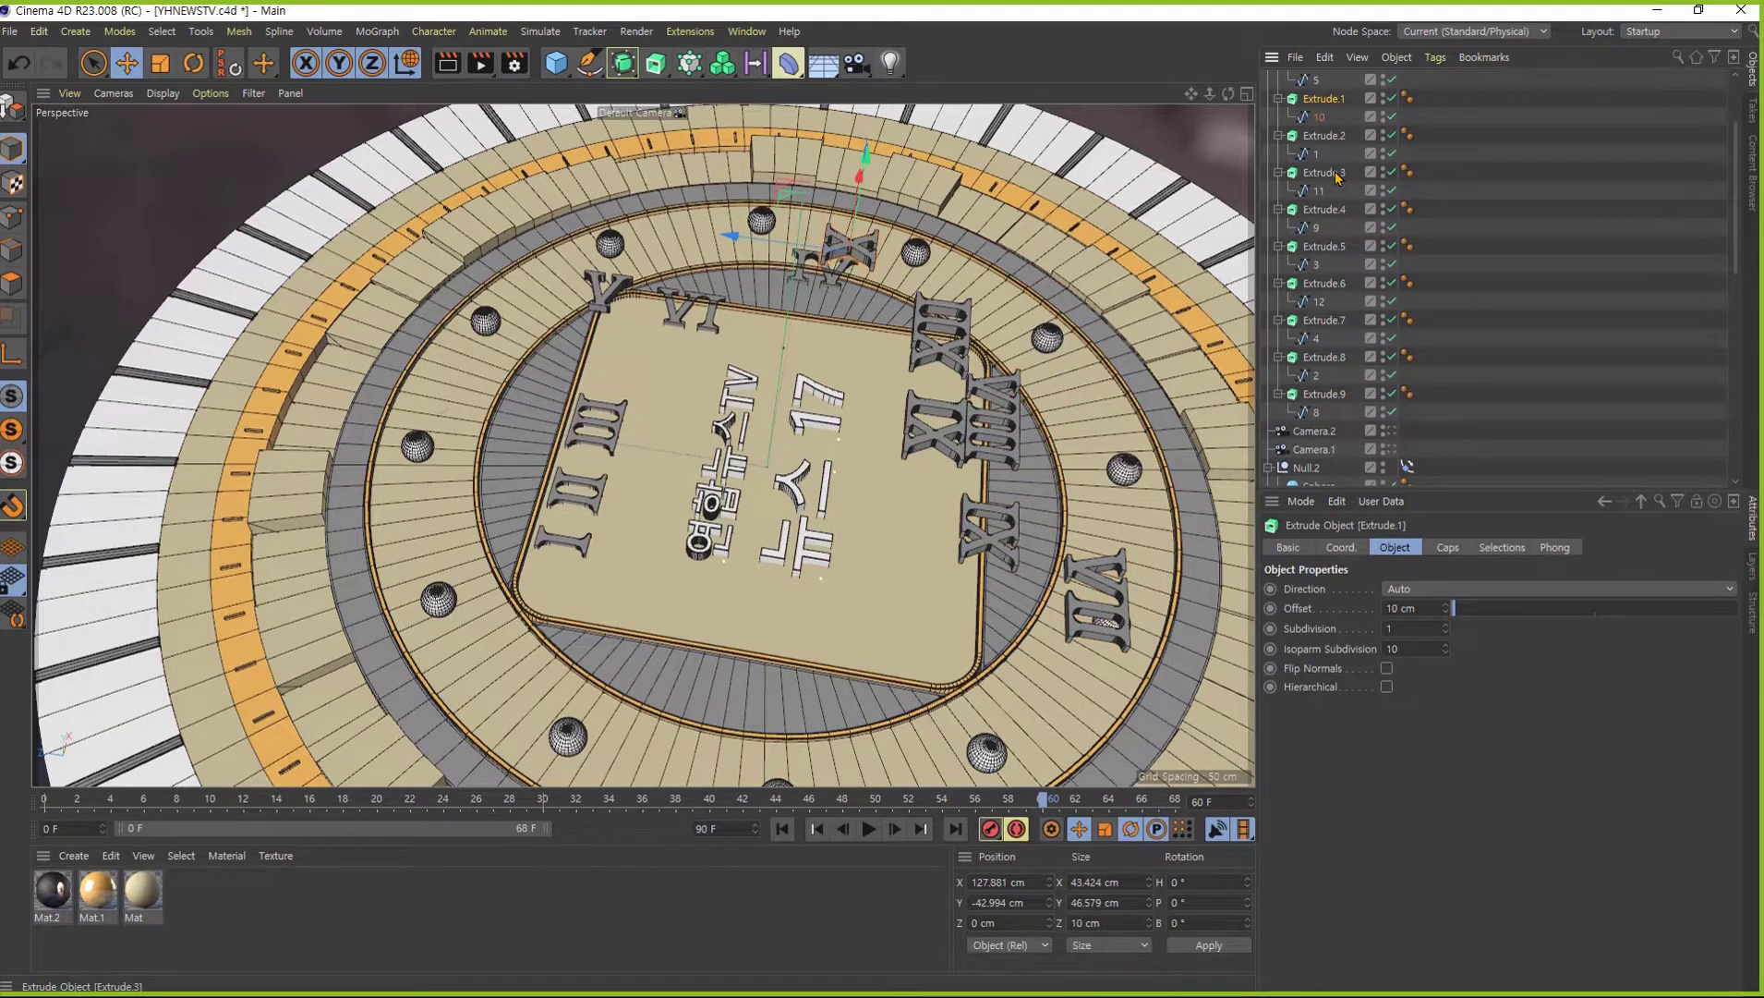
pyautogui.press('r')
pyautogui.moveTo(1173, 376)
pyautogui.keyDown('alt'); pyautogui.mouseDown()
pyautogui.moveTo(837, 429)
pyautogui.moveTo(949, 371)
pyautogui.moveTo(1180, 473)
pyautogui.moveTo(1383, 667)
pyautogui.mouseUp(); pyautogui.keyUp('alt')
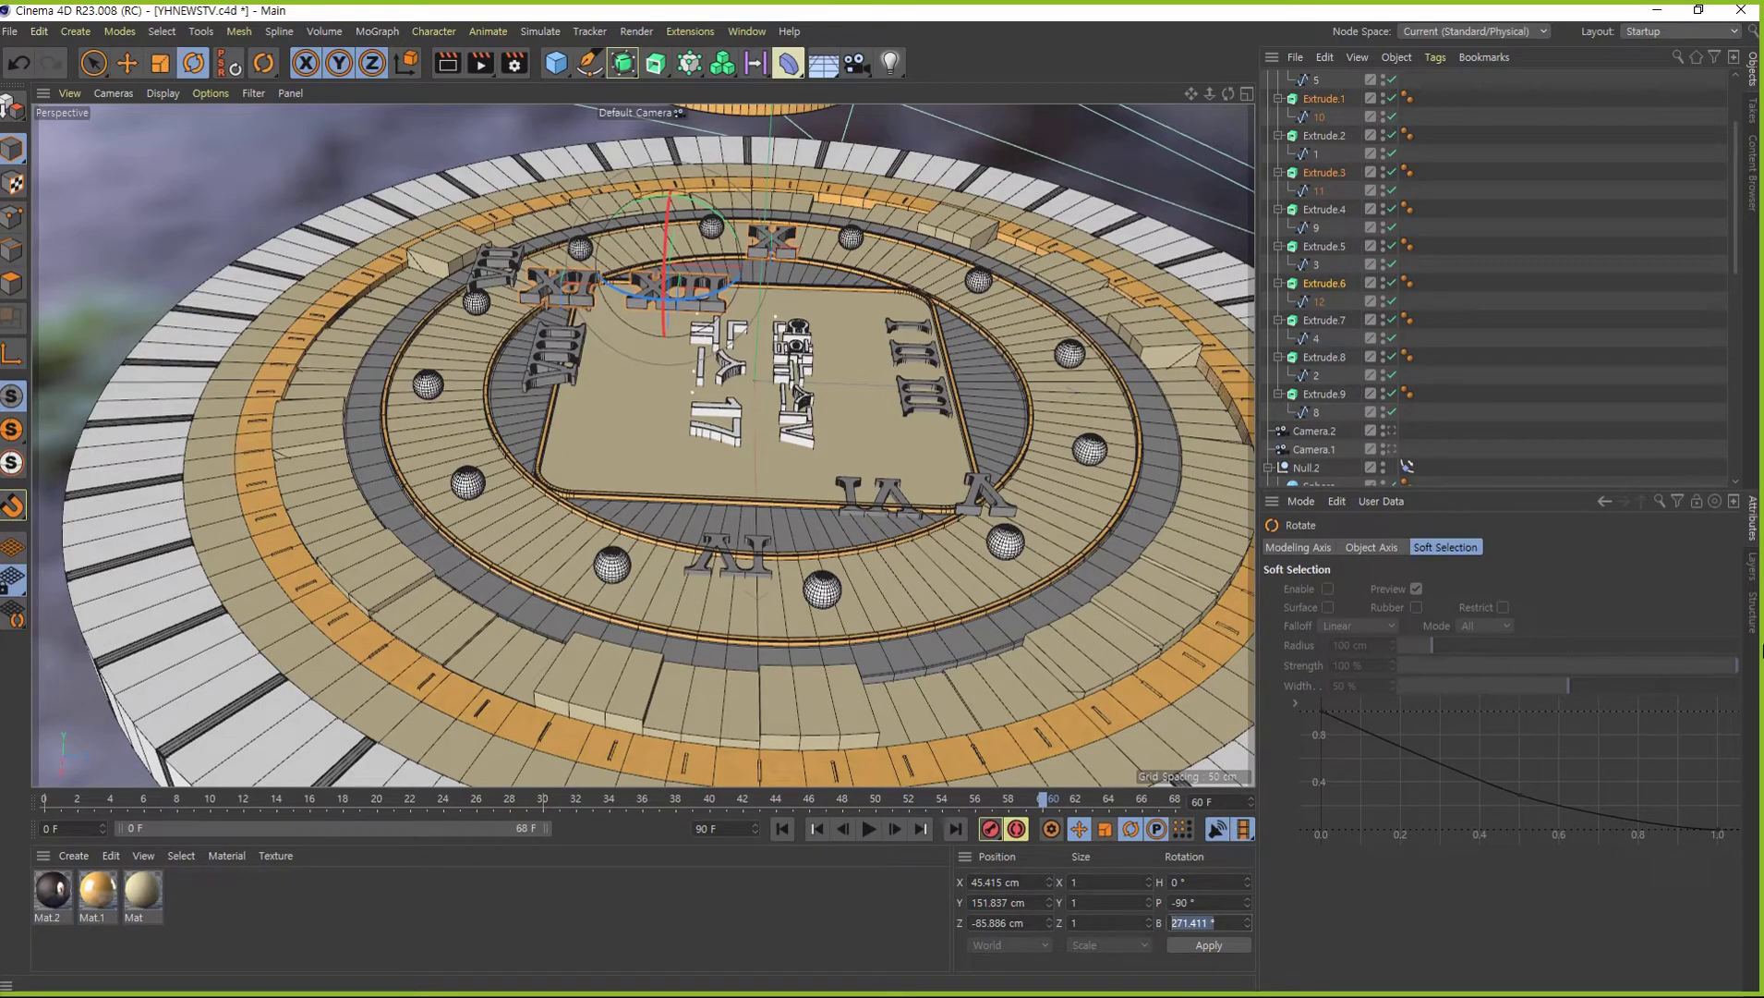
pyautogui.write('0')
pyautogui.press('Return')
pyautogui.press('e')
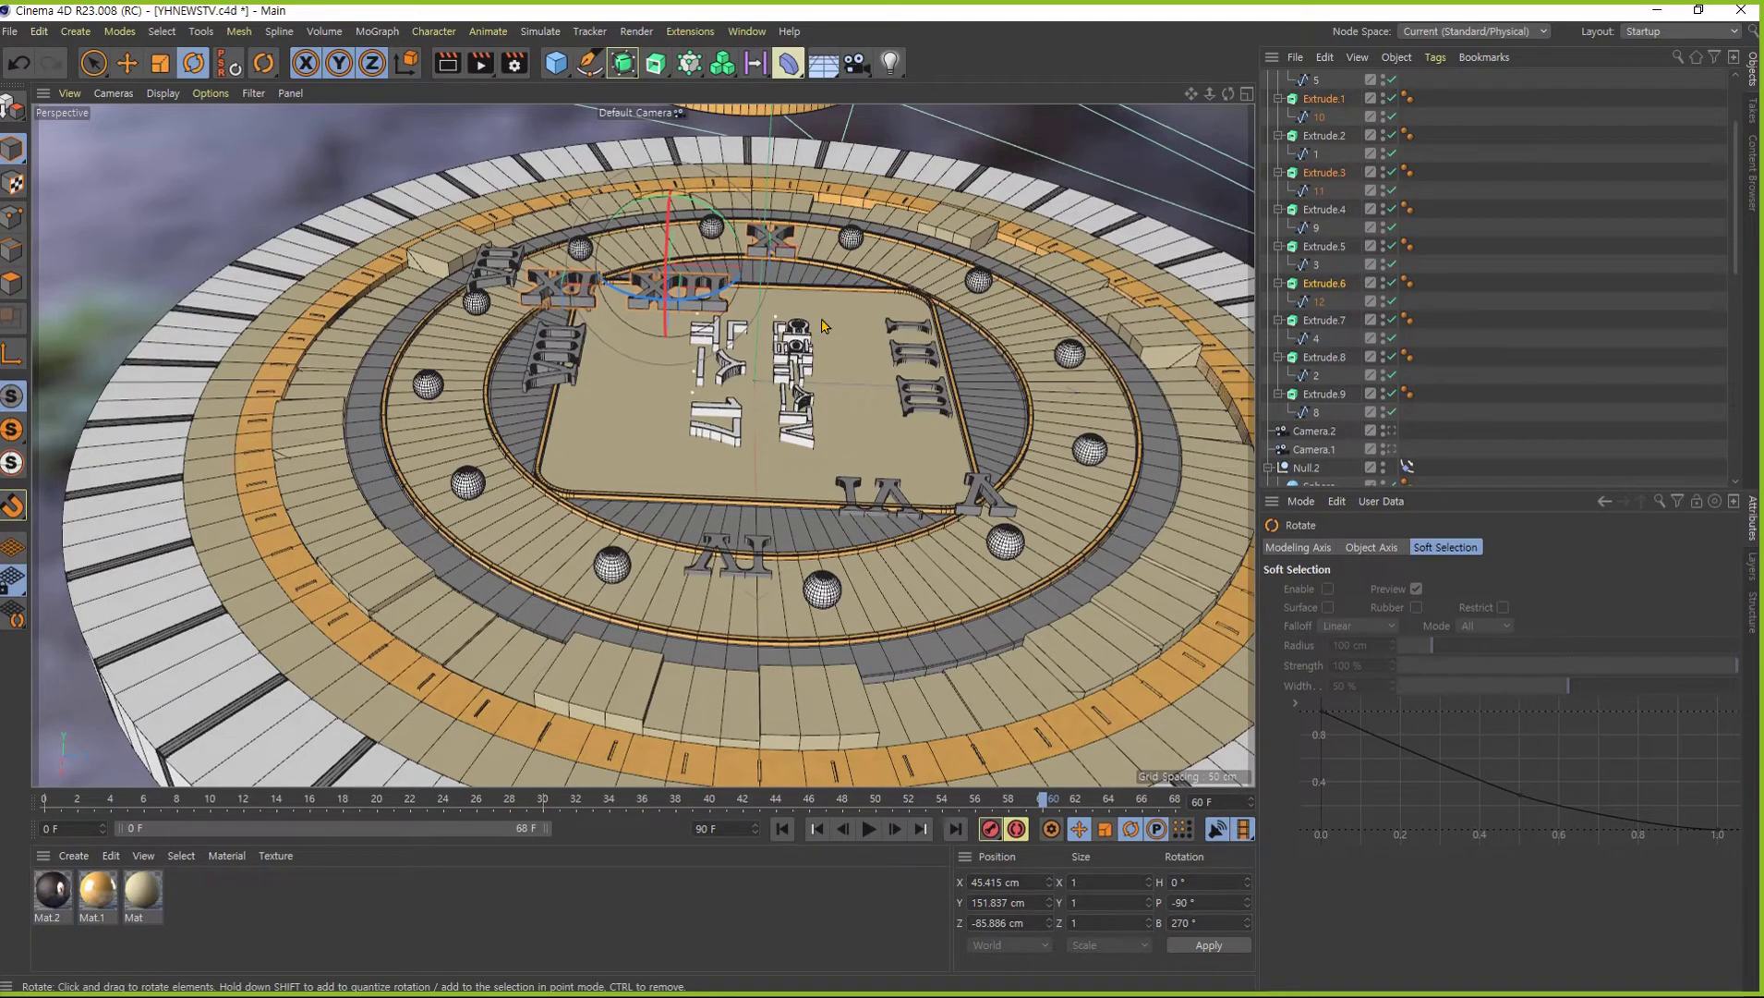
pyautogui.moveTo(978, 168)
pyautogui.keyDown('alt'); pyautogui.mouseDown()
pyautogui.moveTo(994, 431)
pyautogui.moveTo(928, 422)
pyautogui.moveTo(878, 370)
pyautogui.moveTo(776, 380)
pyautogui.mouseUp(); pyautogui.keyUp('alt')
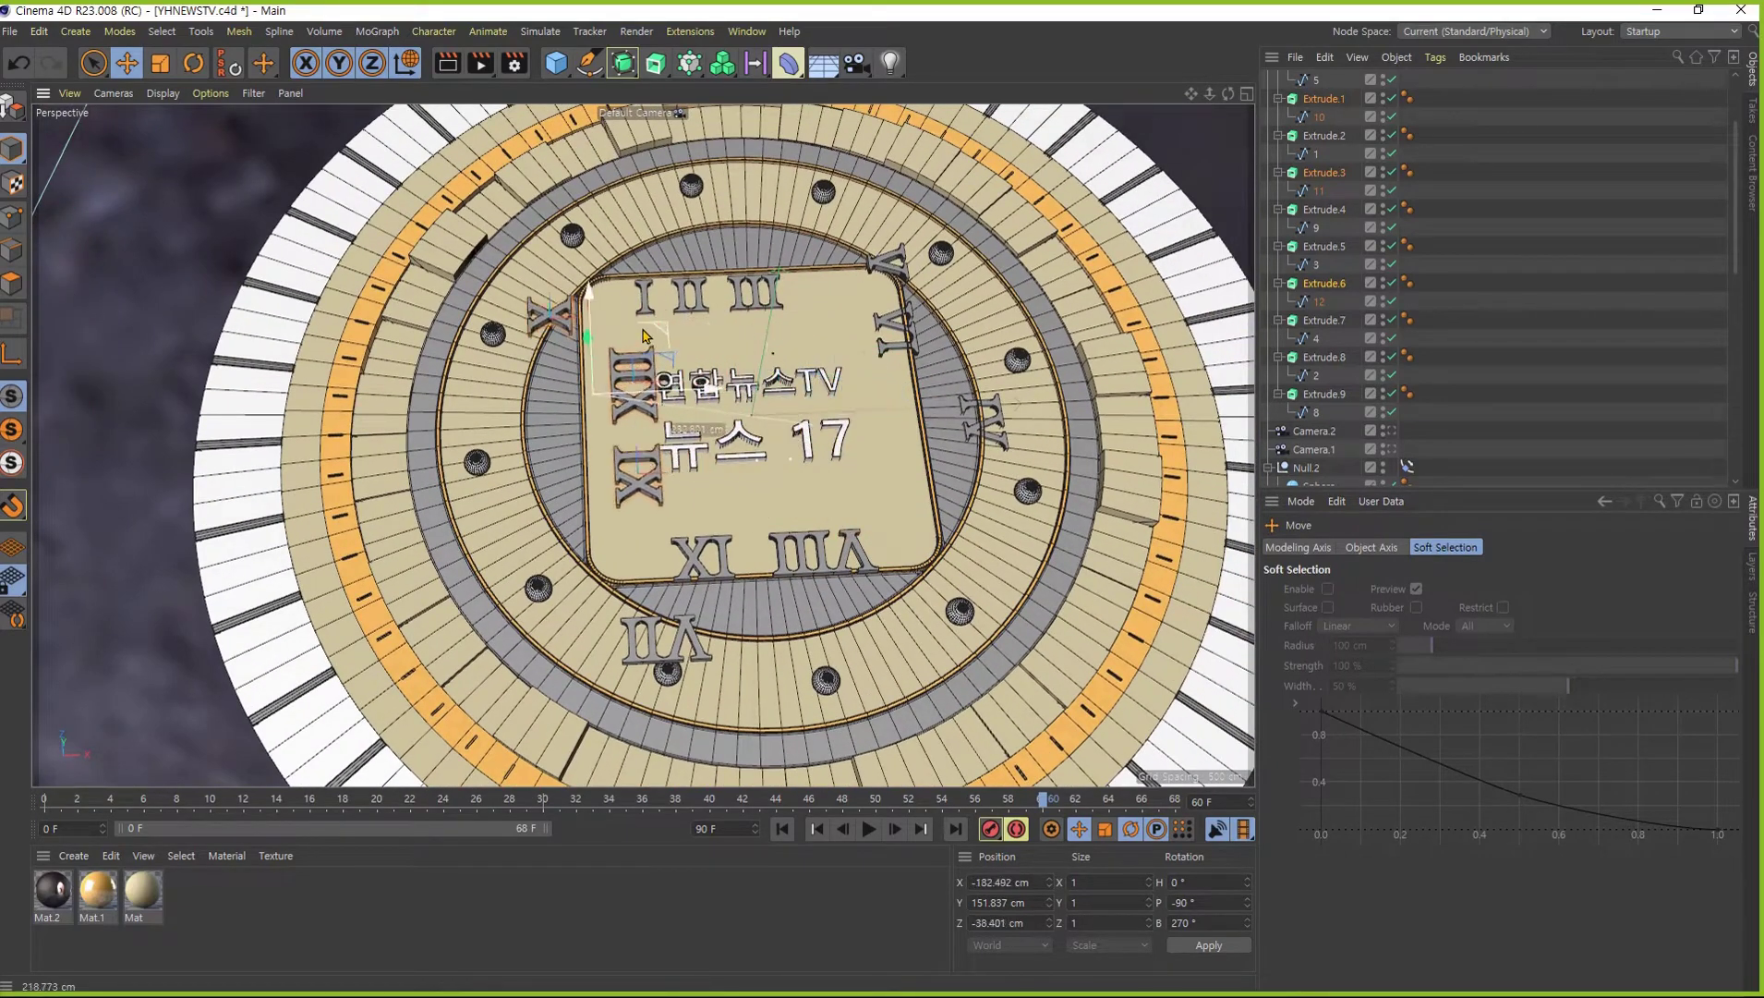
# - In top view, shift numeral III about 90 cm to the right
pyautogui.press('F2')
pyautogui.scroll(3, 477, 410)
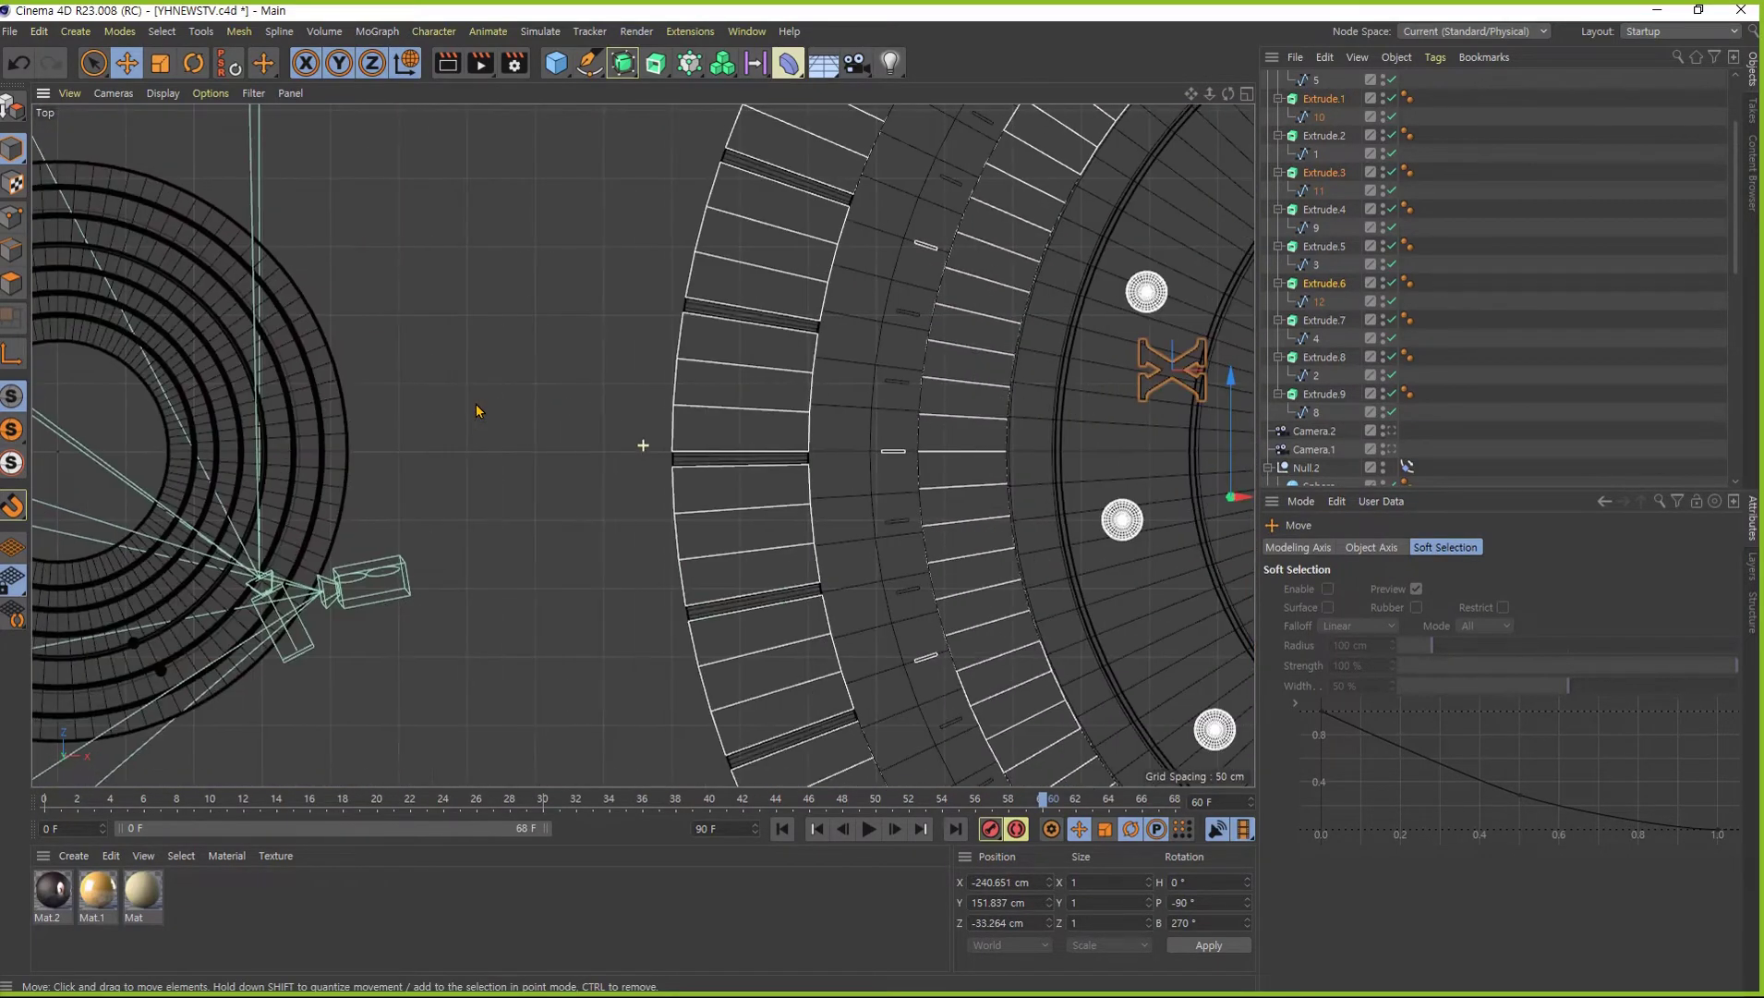
pyautogui.scroll(-5, 554, 462)
pyautogui.scroll(4, 645, 548)
pyautogui.scroll(2, 644, 548)
pyautogui.moveTo(1071, 434)
pyautogui.keyDown('alt'); pyautogui.mouseDown(button='middle')
pyautogui.moveTo(516, 414)
pyautogui.moveTo(558, 388)
pyautogui.mouseUp(button='middle'); pyautogui.keyUp('alt')
pyautogui.scroll(3, 515, 415)
pyautogui.scroll(3, 516, 414)
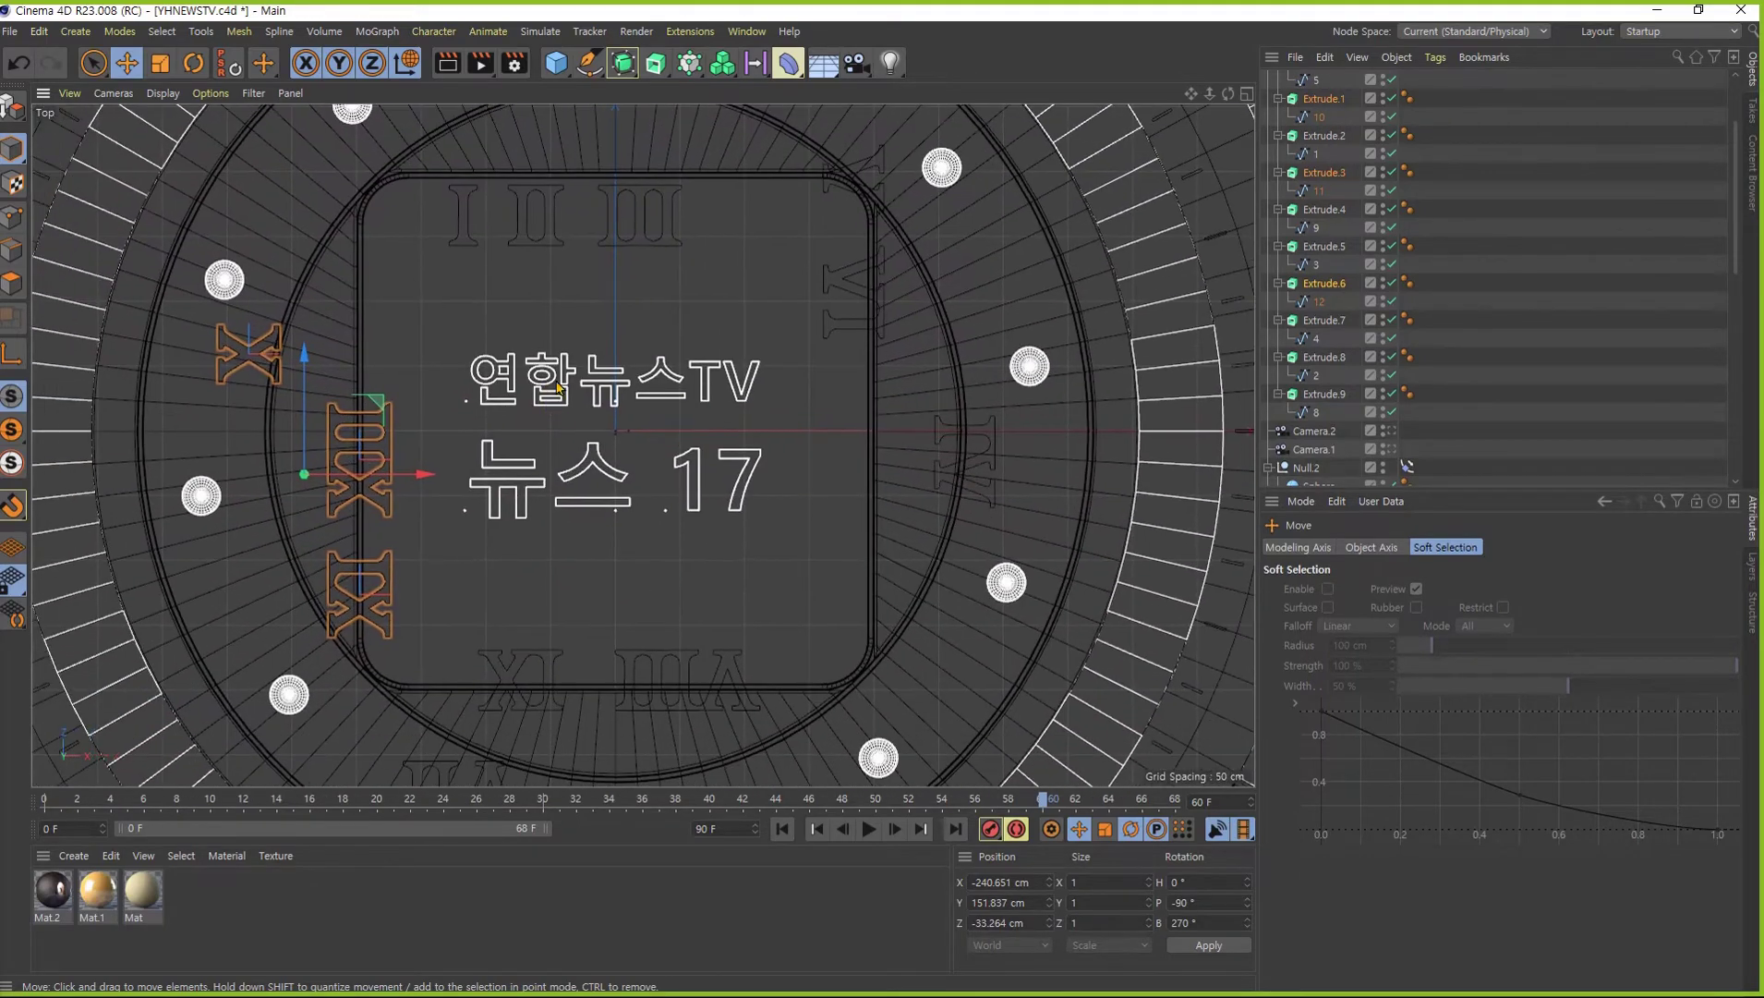
pyautogui.click(545, 242)
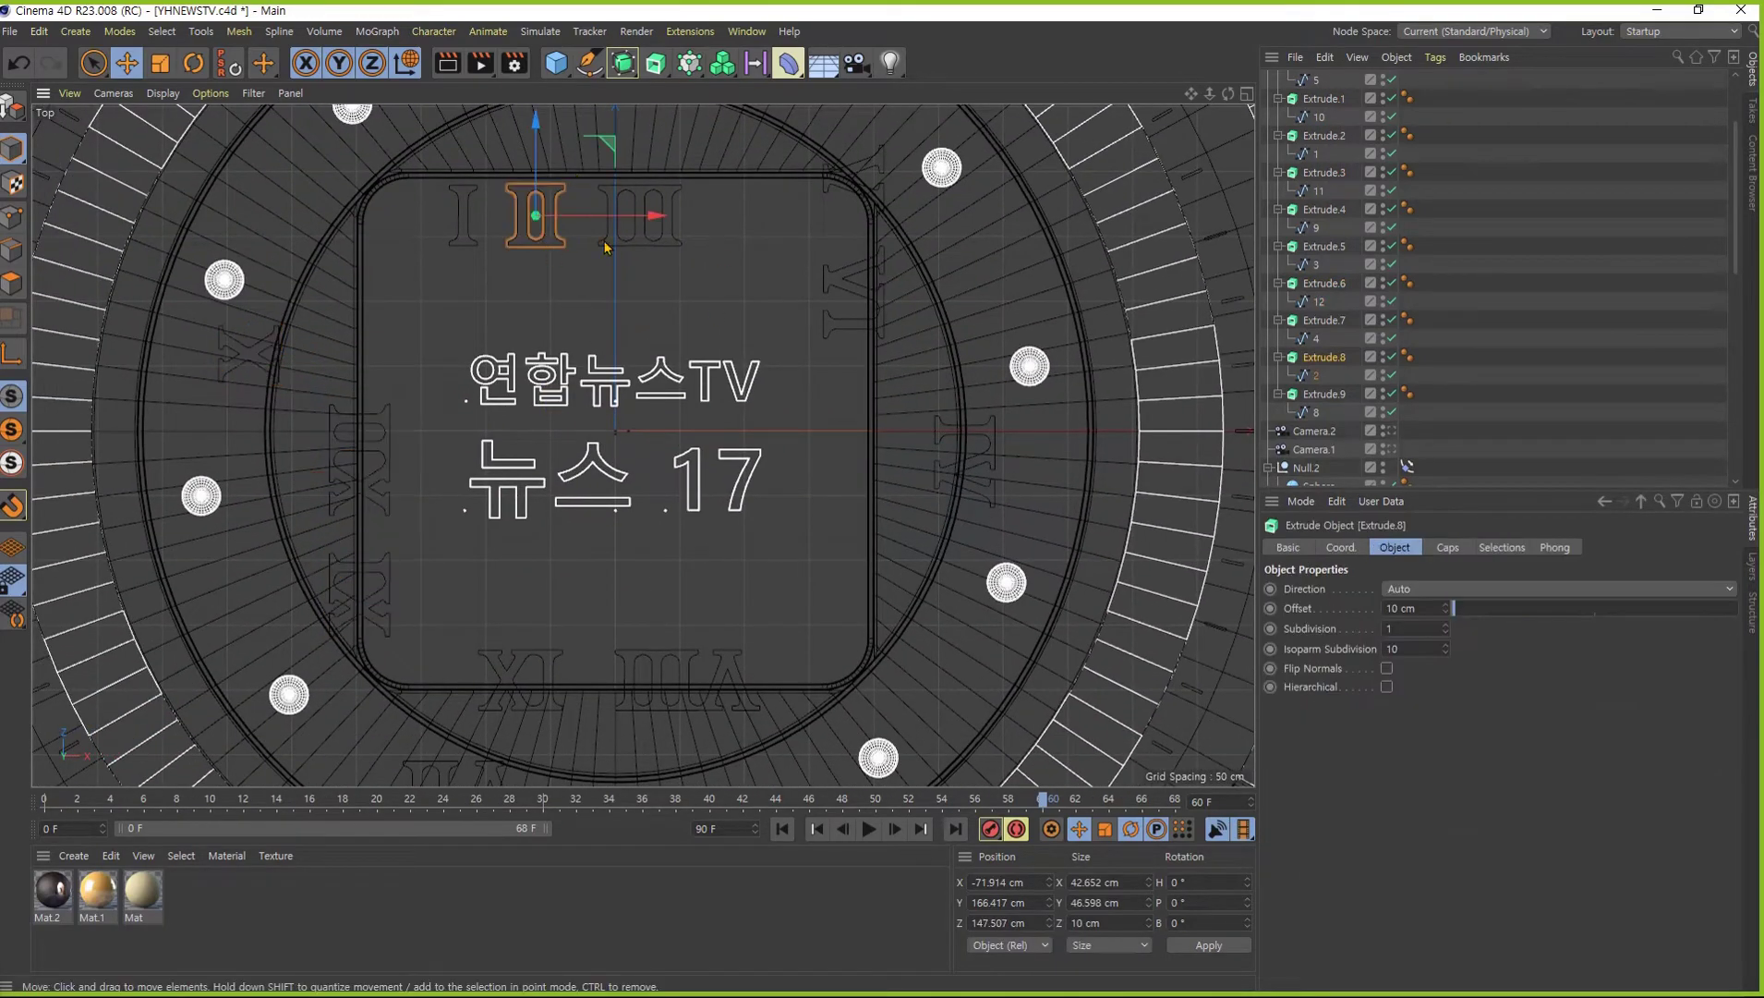
pyautogui.click(667, 240)
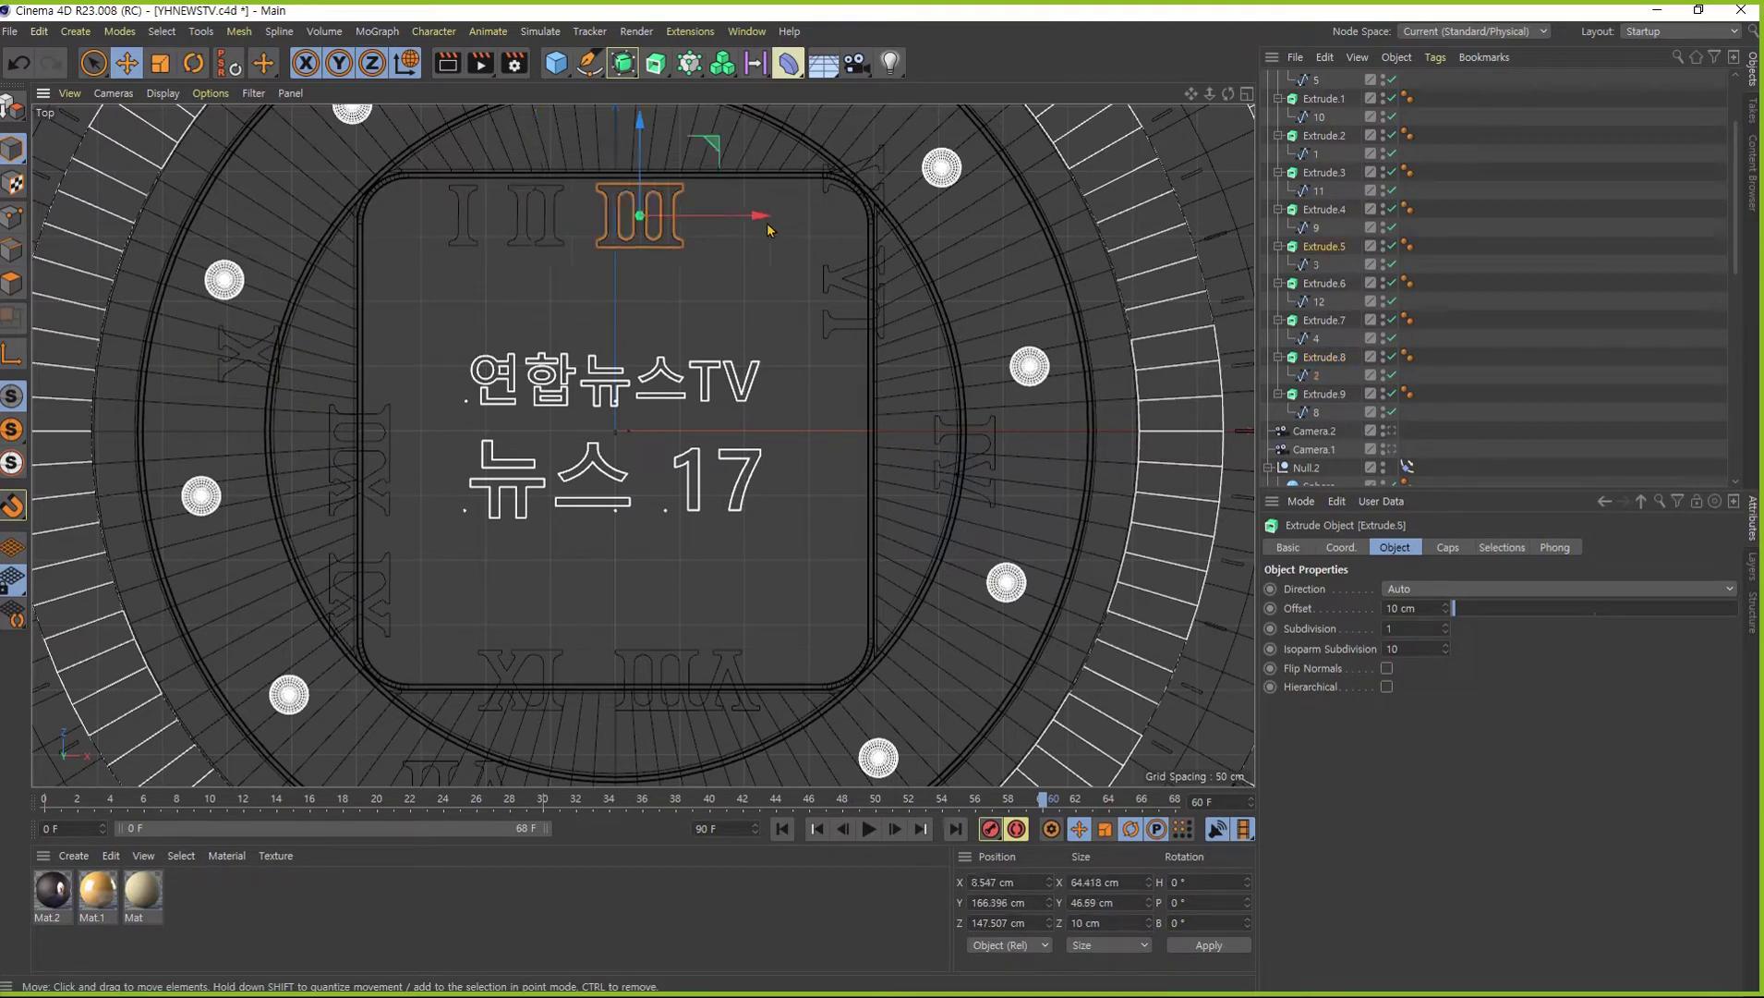
pyautogui.moveTo(761, 225); pyautogui.dragTo(872, 239)
# - Centre numeral II at Position X 0 cm
pyautogui.click(552, 242)
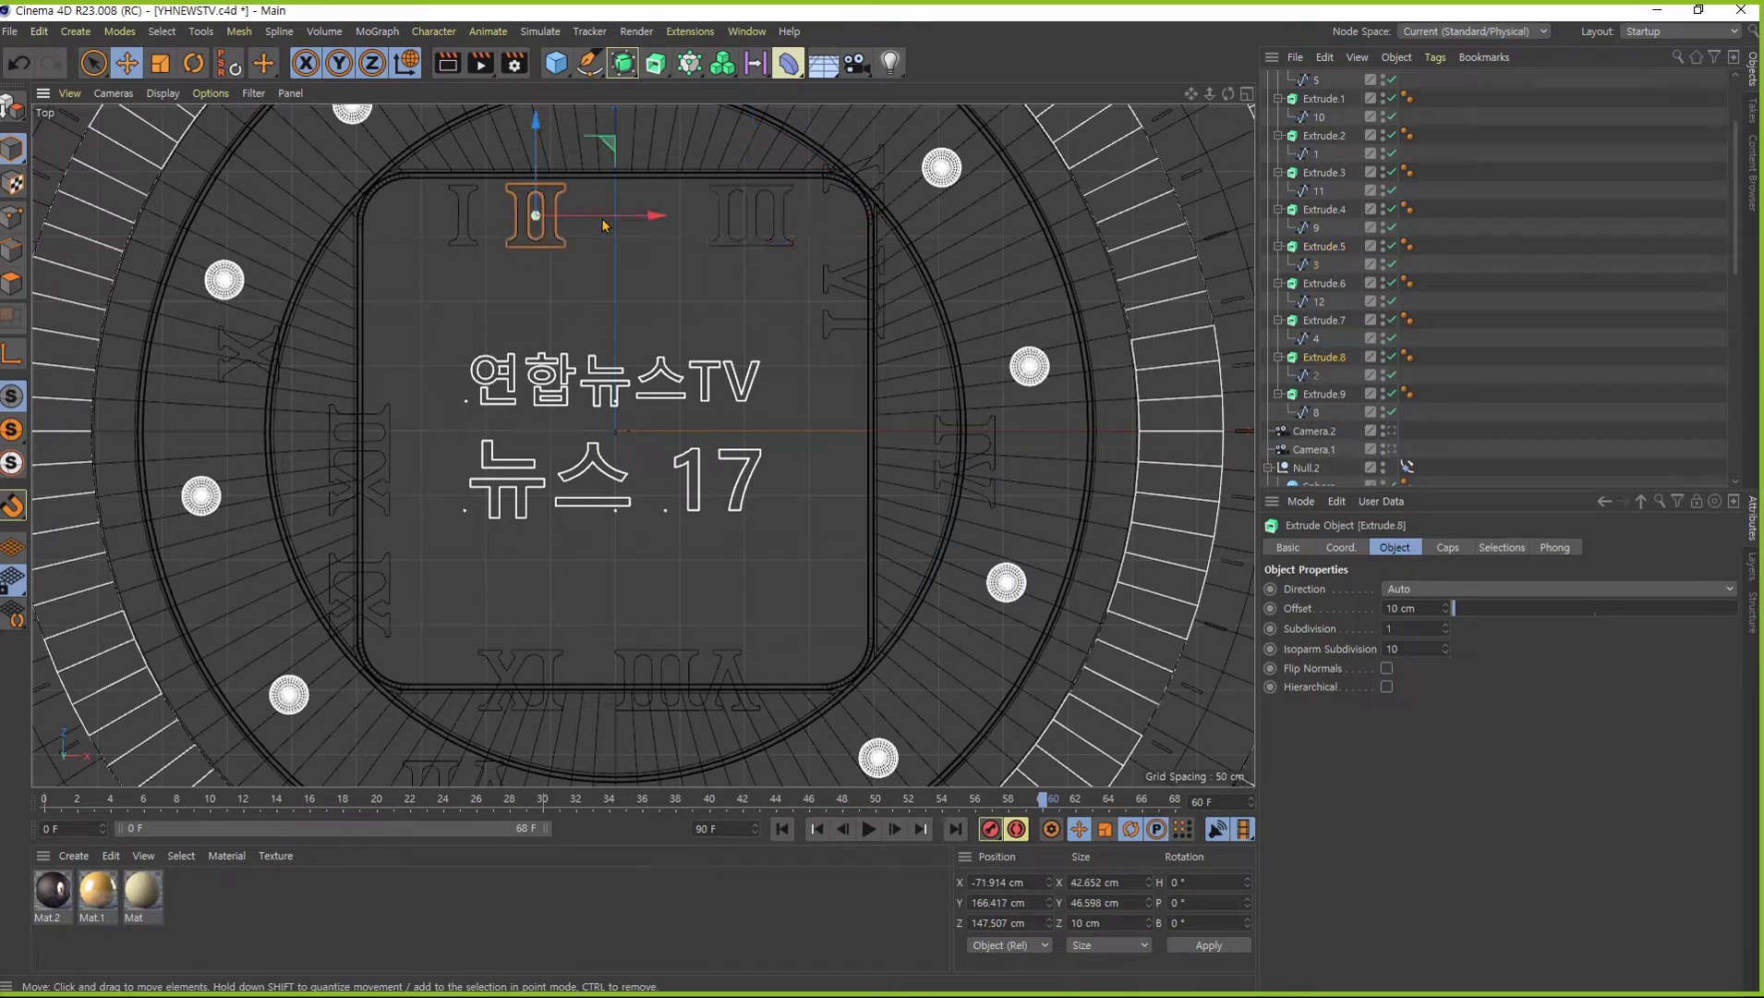
pyautogui.moveTo(553, 242); pyautogui.dragTo(618, 242)
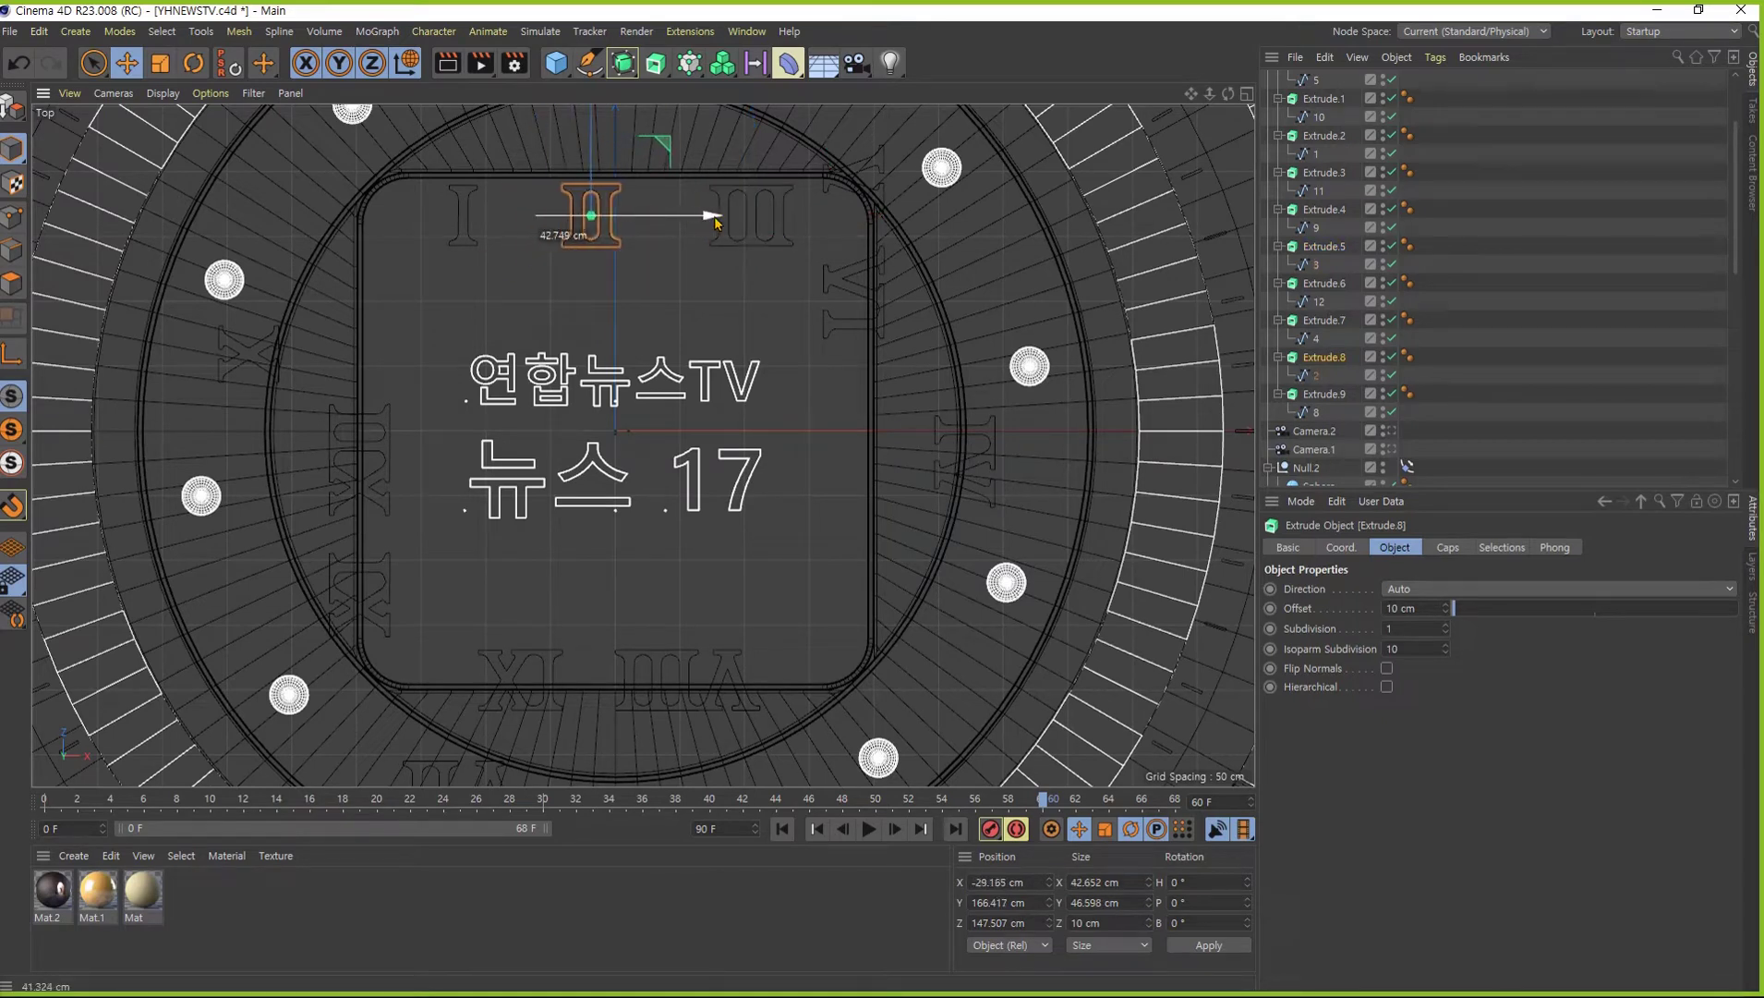
pyautogui.doubleClick(1035, 880)
pyautogui.write('0')
pyautogui.press('Return')
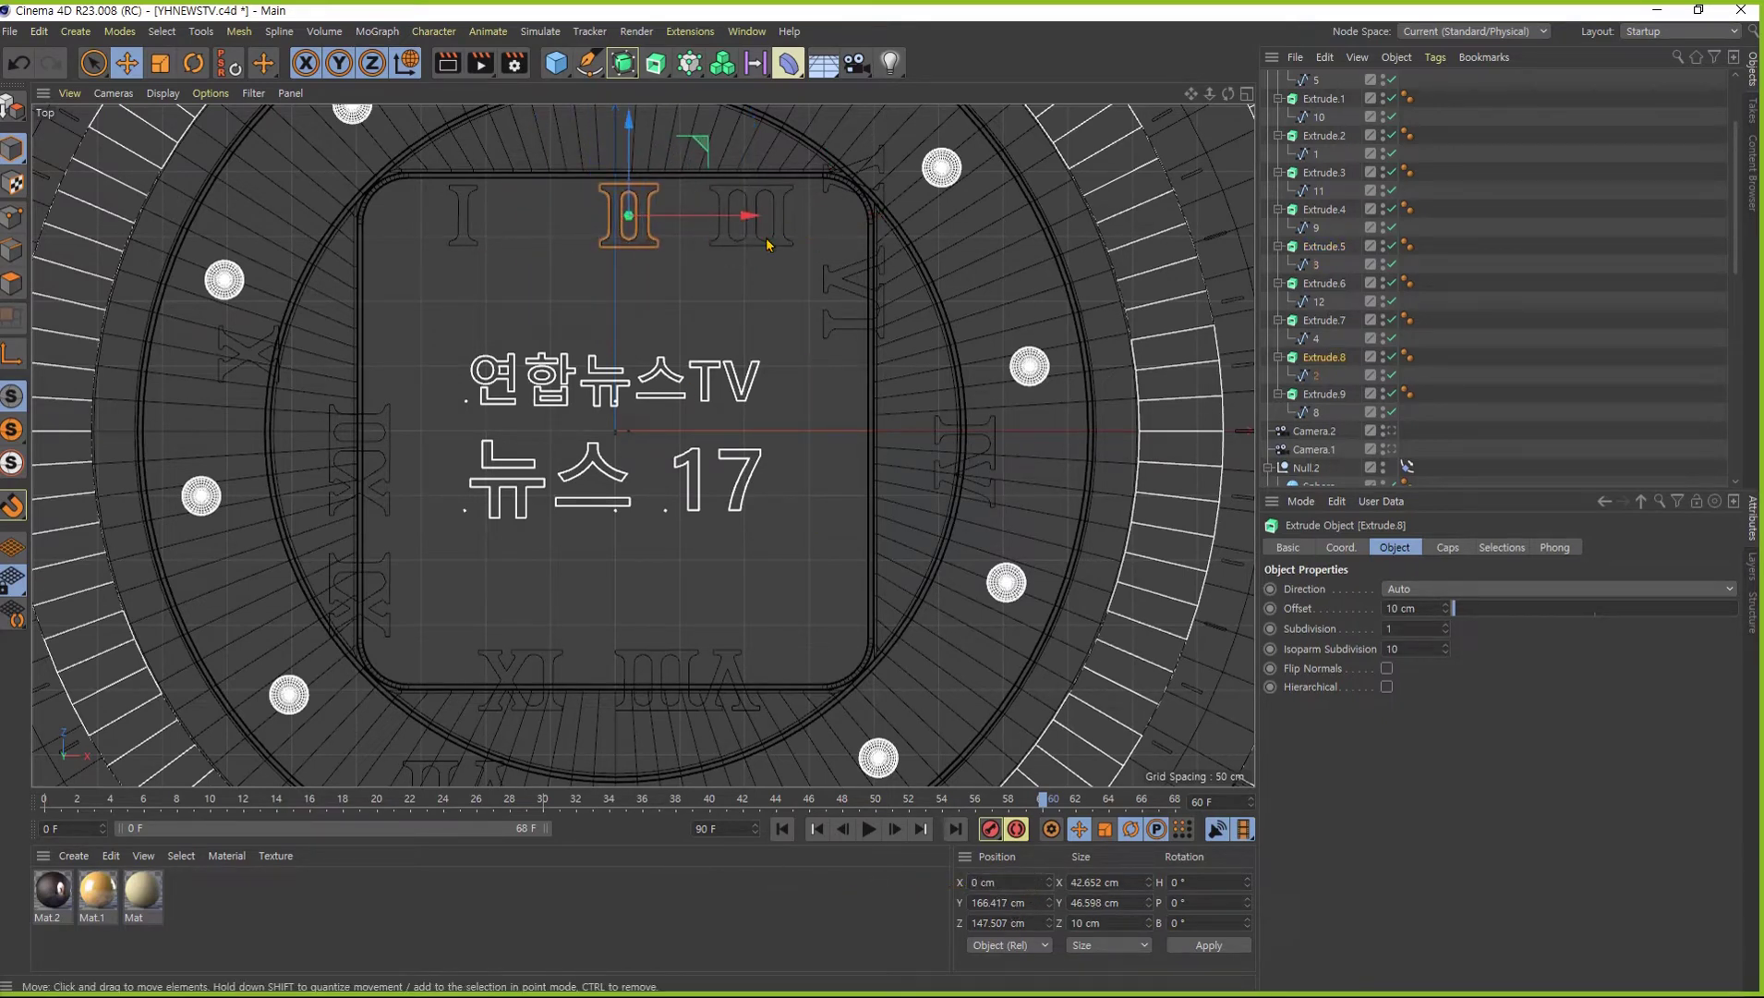
# - Fine-tune the spacing of II, III and I along the panel's top edge
pyautogui.keyDown('alt'); pyautogui.moveTo(659, 298); pyautogui.dragTo(576, 335, button='middle'); pyautogui.keyUp('alt')
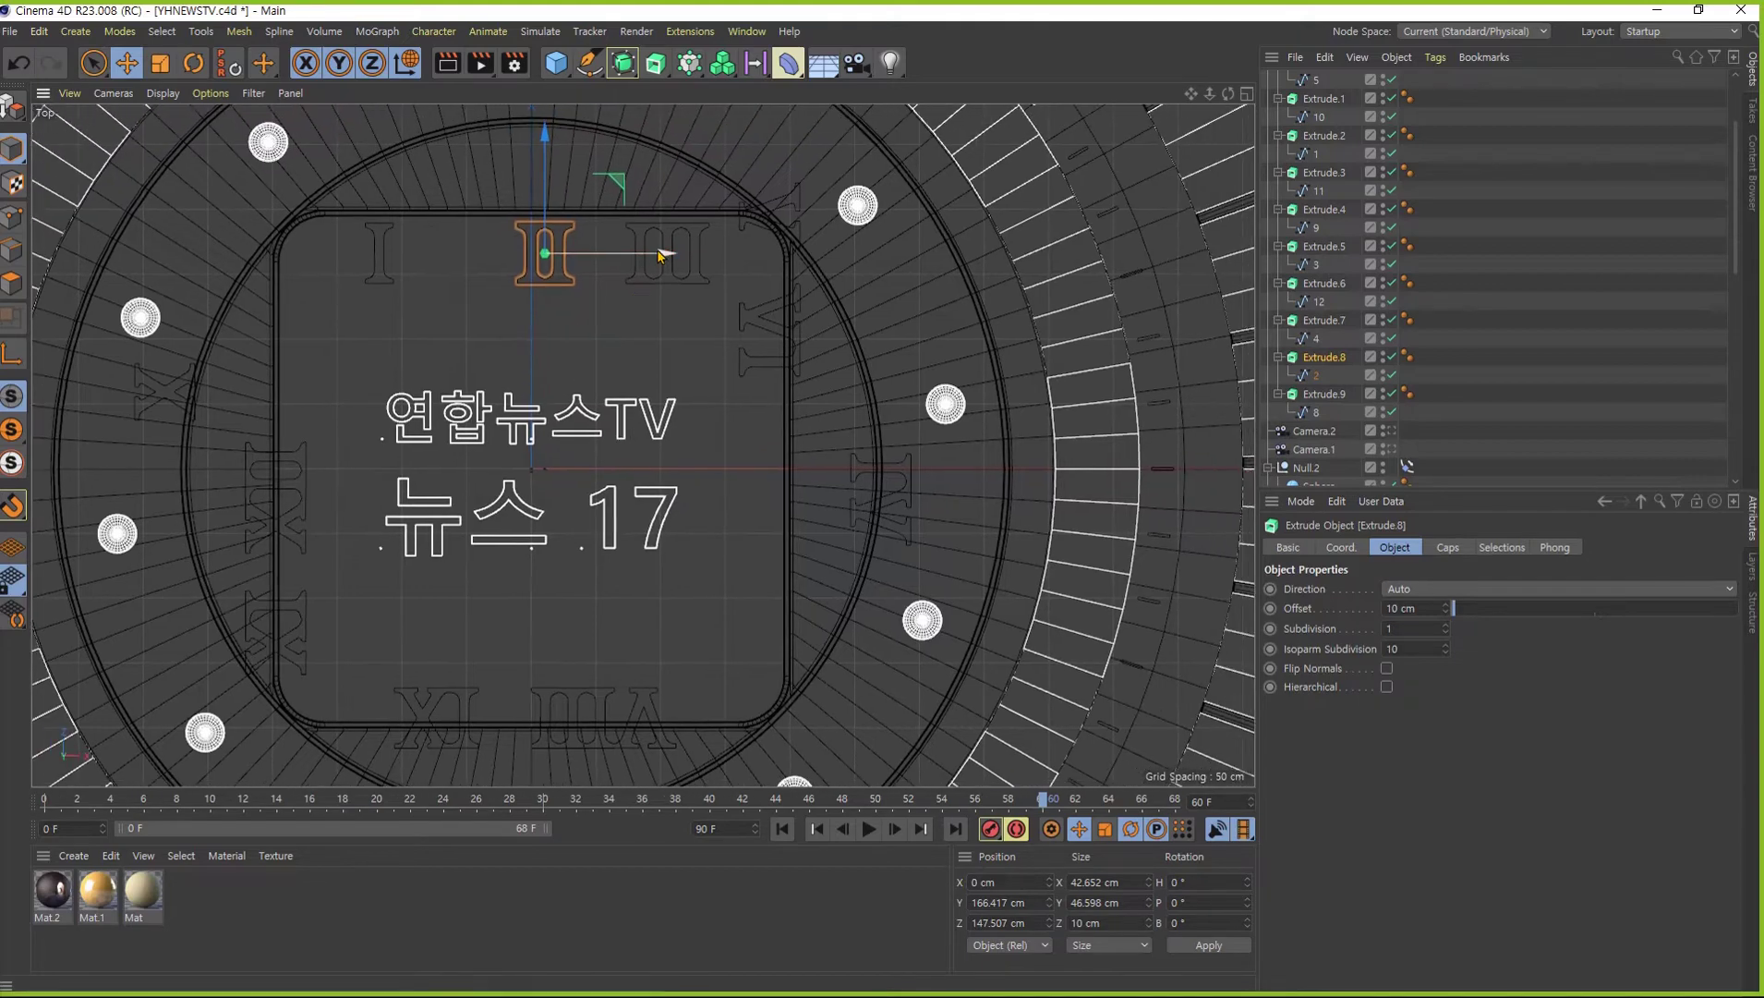
pyautogui.moveTo(659, 255); pyautogui.dragTo(645, 255)
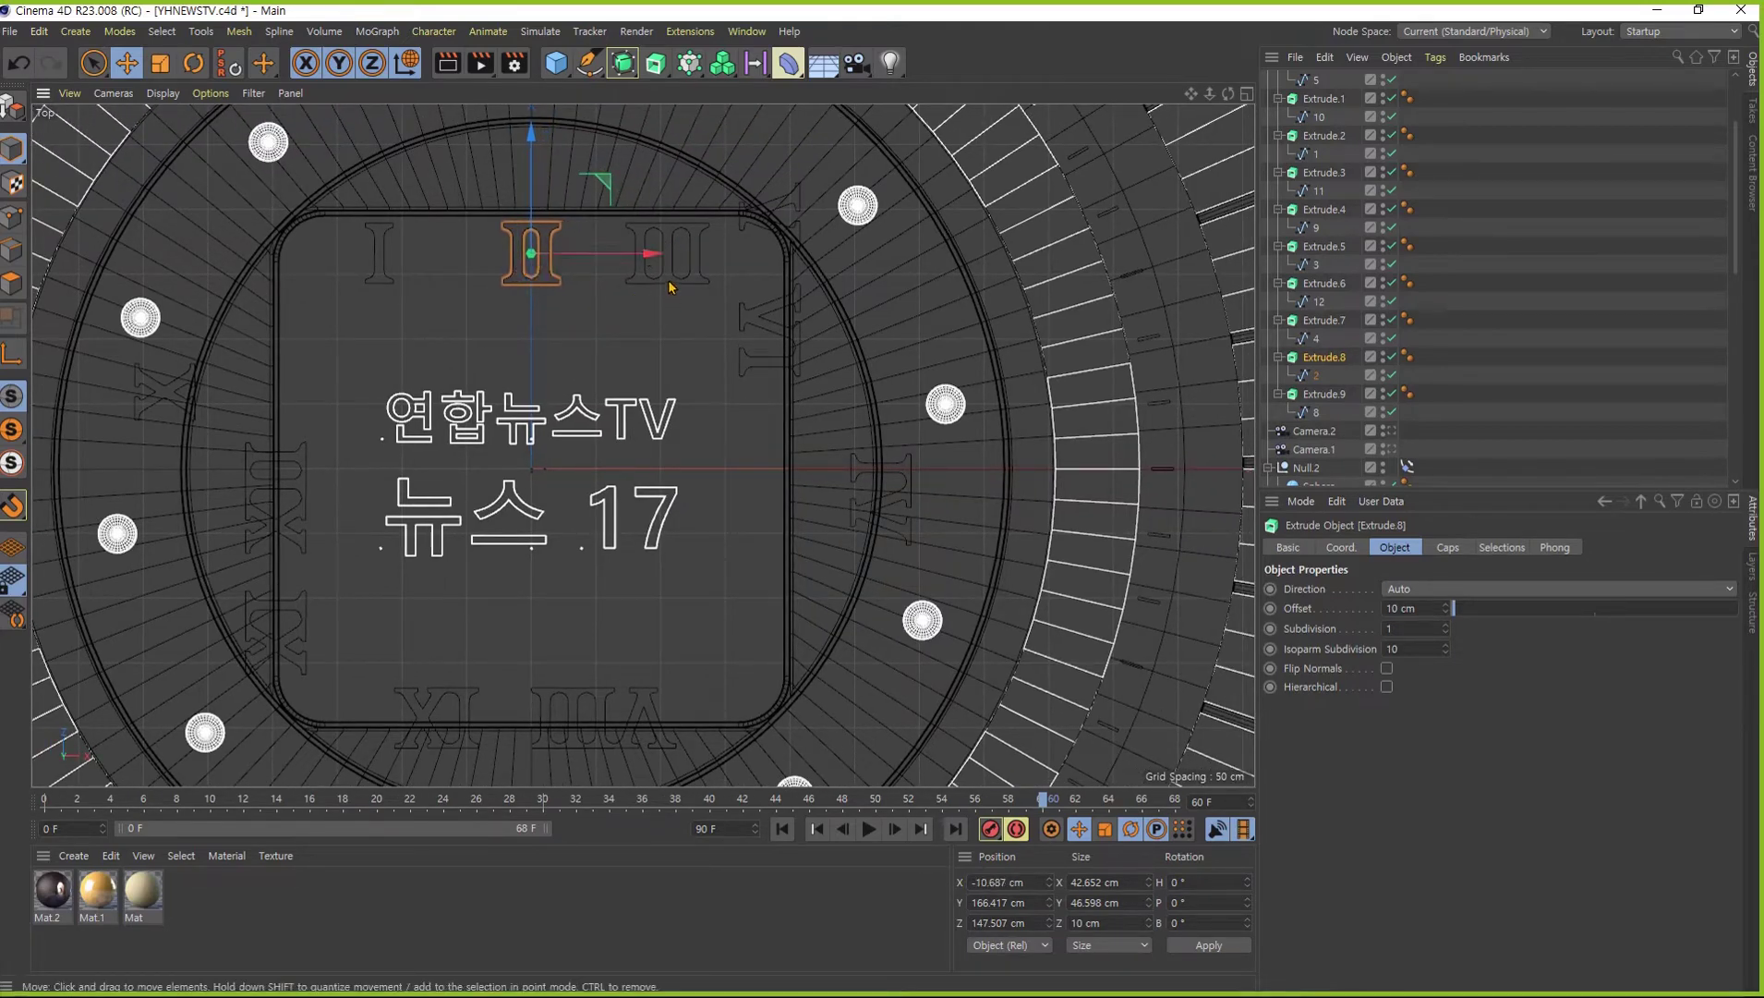
pyautogui.click(670, 282)
pyautogui.moveTo(781, 263); pyautogui.dragTo(774, 263)
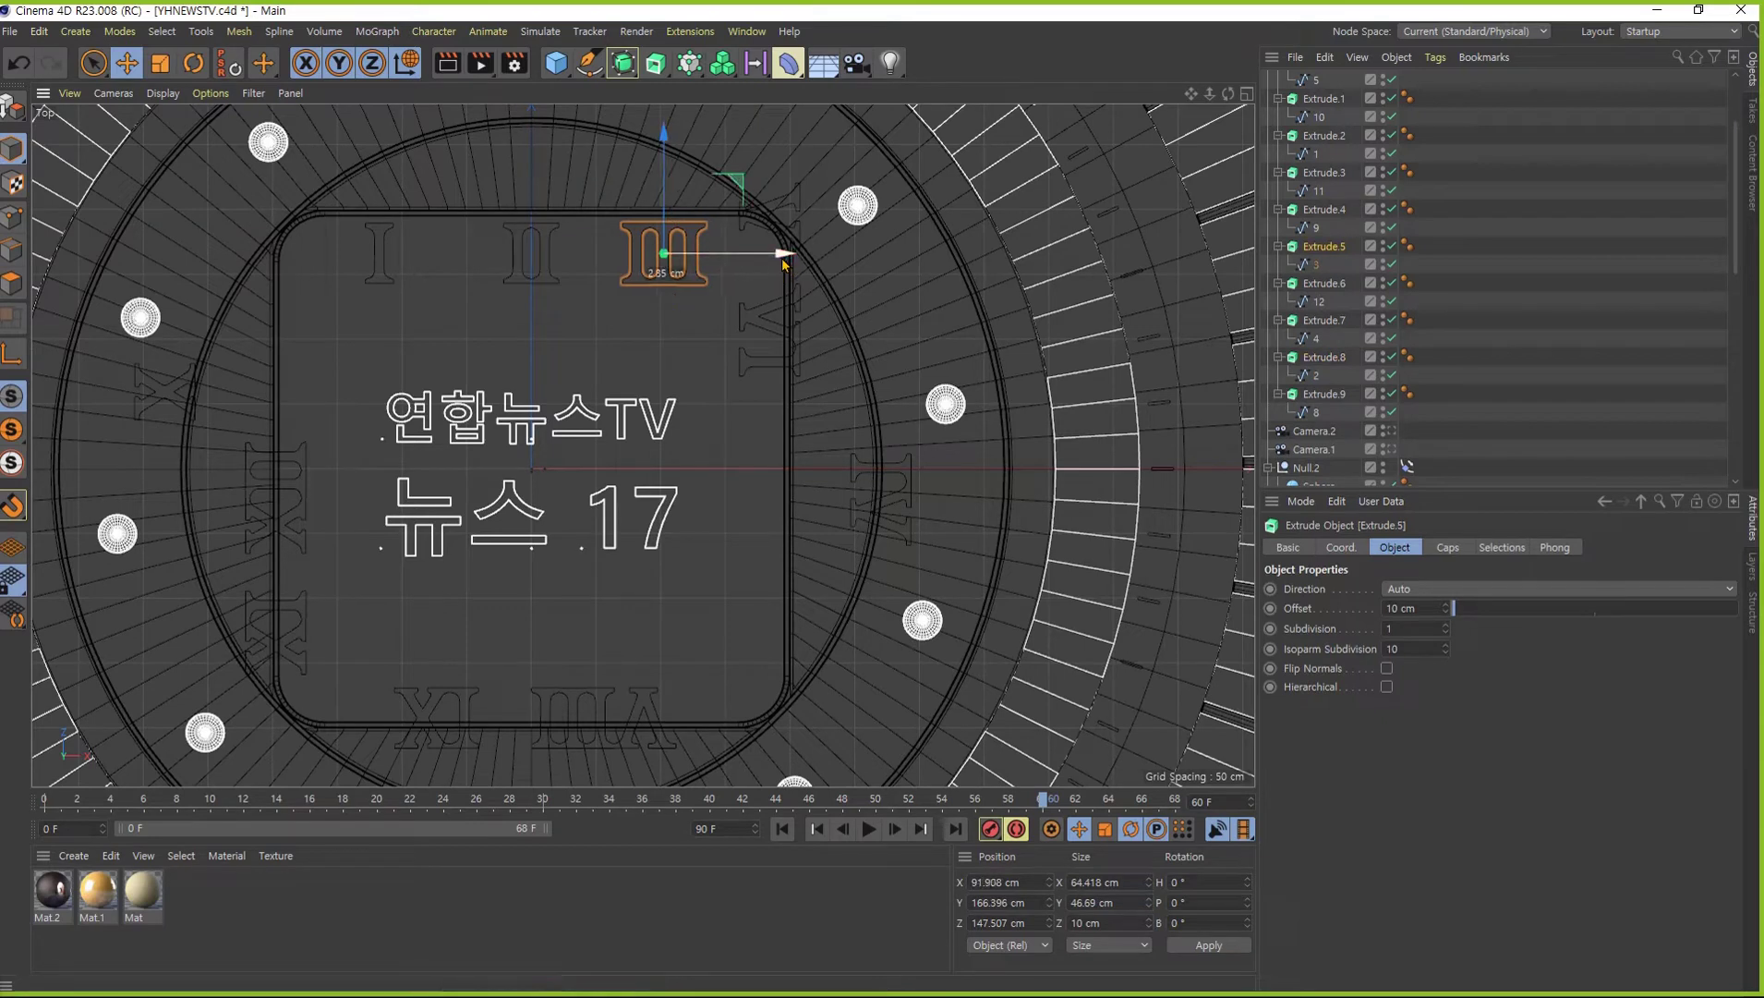
pyautogui.click(388, 277)
pyautogui.moveTo(503, 263); pyautogui.dragTo(525, 267)
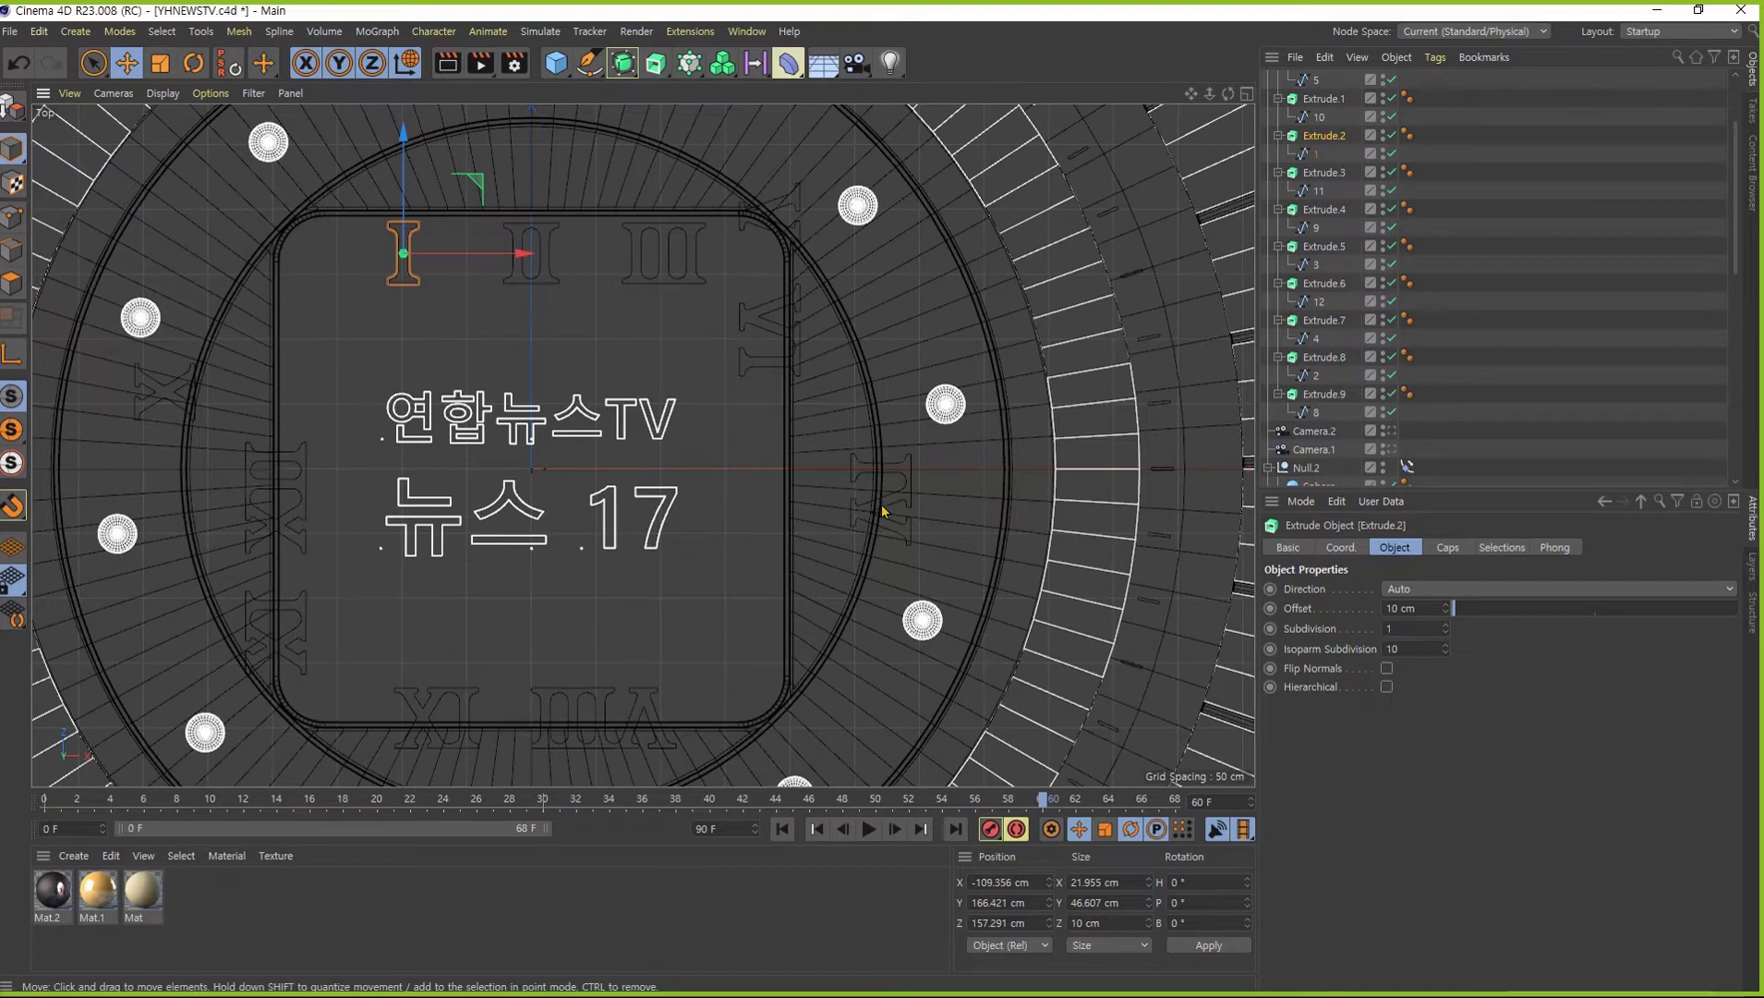
# - Move numeral VII down the panel's right side, then bring up the reference video
pyautogui.keyDown('alt'); pyautogui.moveTo(883, 511); pyautogui.dragTo(819, 486, button='middle'); pyautogui.keyUp('alt')
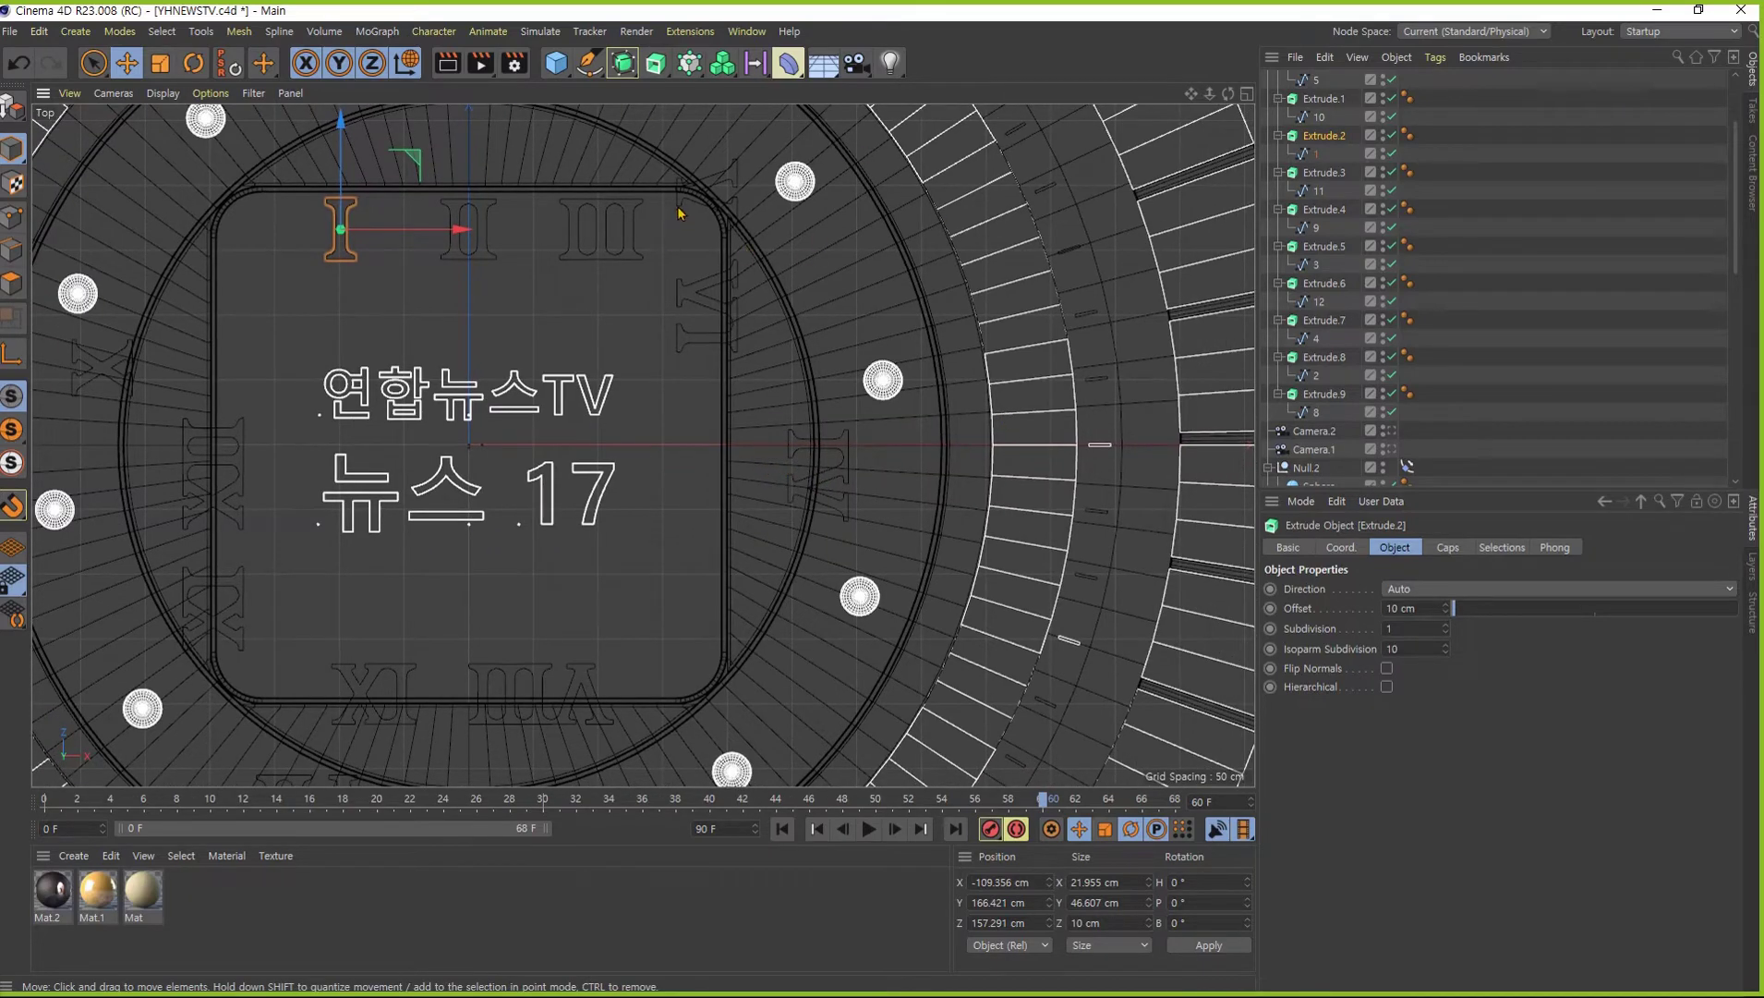
pyautogui.click(849, 466)
pyautogui.moveTo(896, 395); pyautogui.dragTo(613, 285)
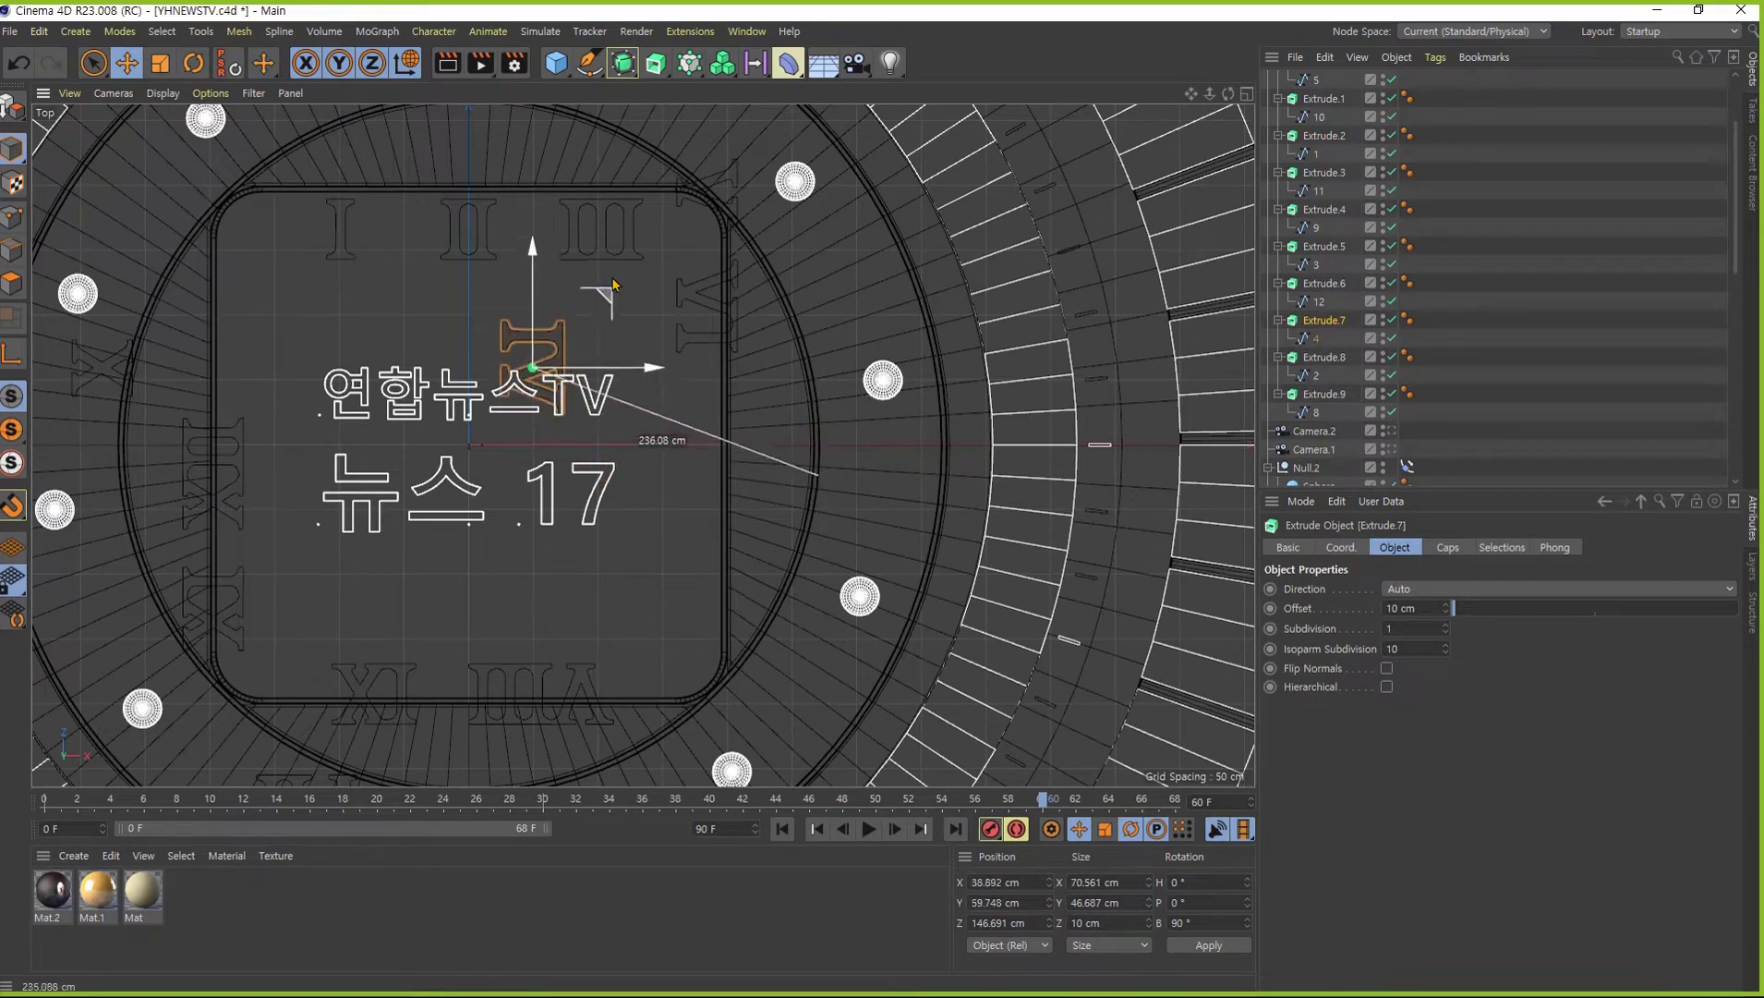
pyautogui.moveTo(780, 131)
pyautogui.mouseDown()
pyautogui.moveTo(718, 437)
pyautogui.moveTo(743, 383)
pyautogui.mouseUp()
pyautogui.hotkey('ctrl', 'z')
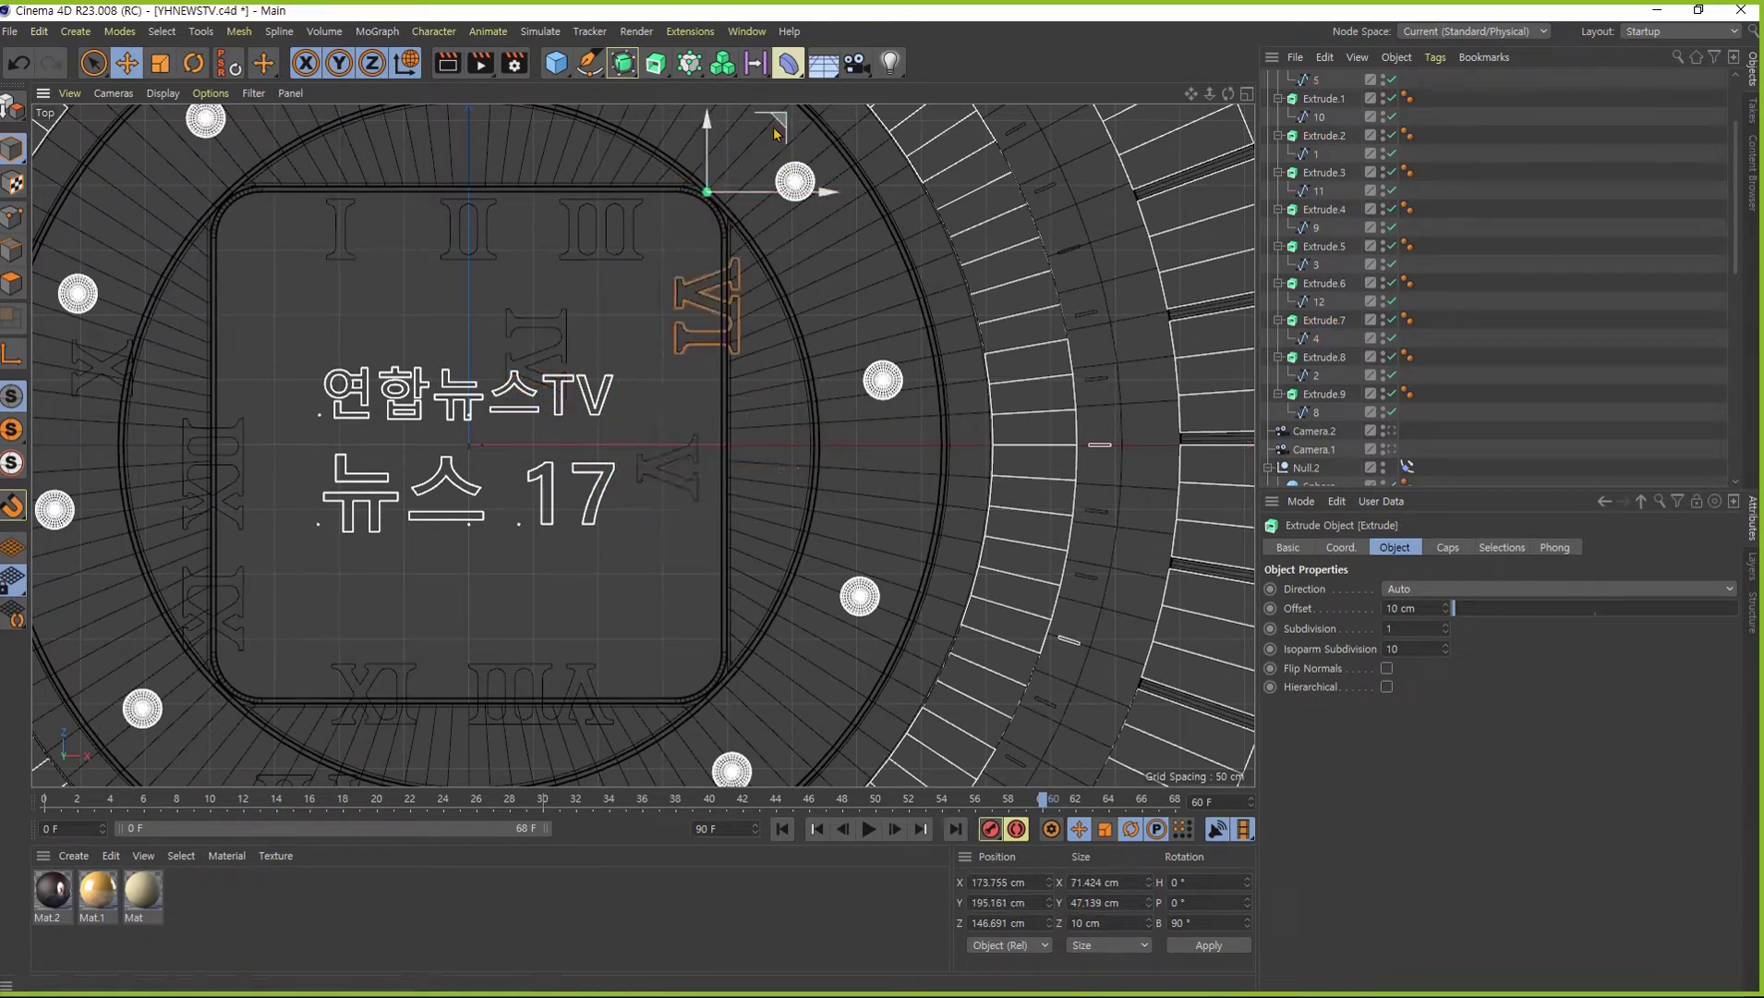
pyautogui.moveTo(781, 127); pyautogui.dragTo(750, 417)
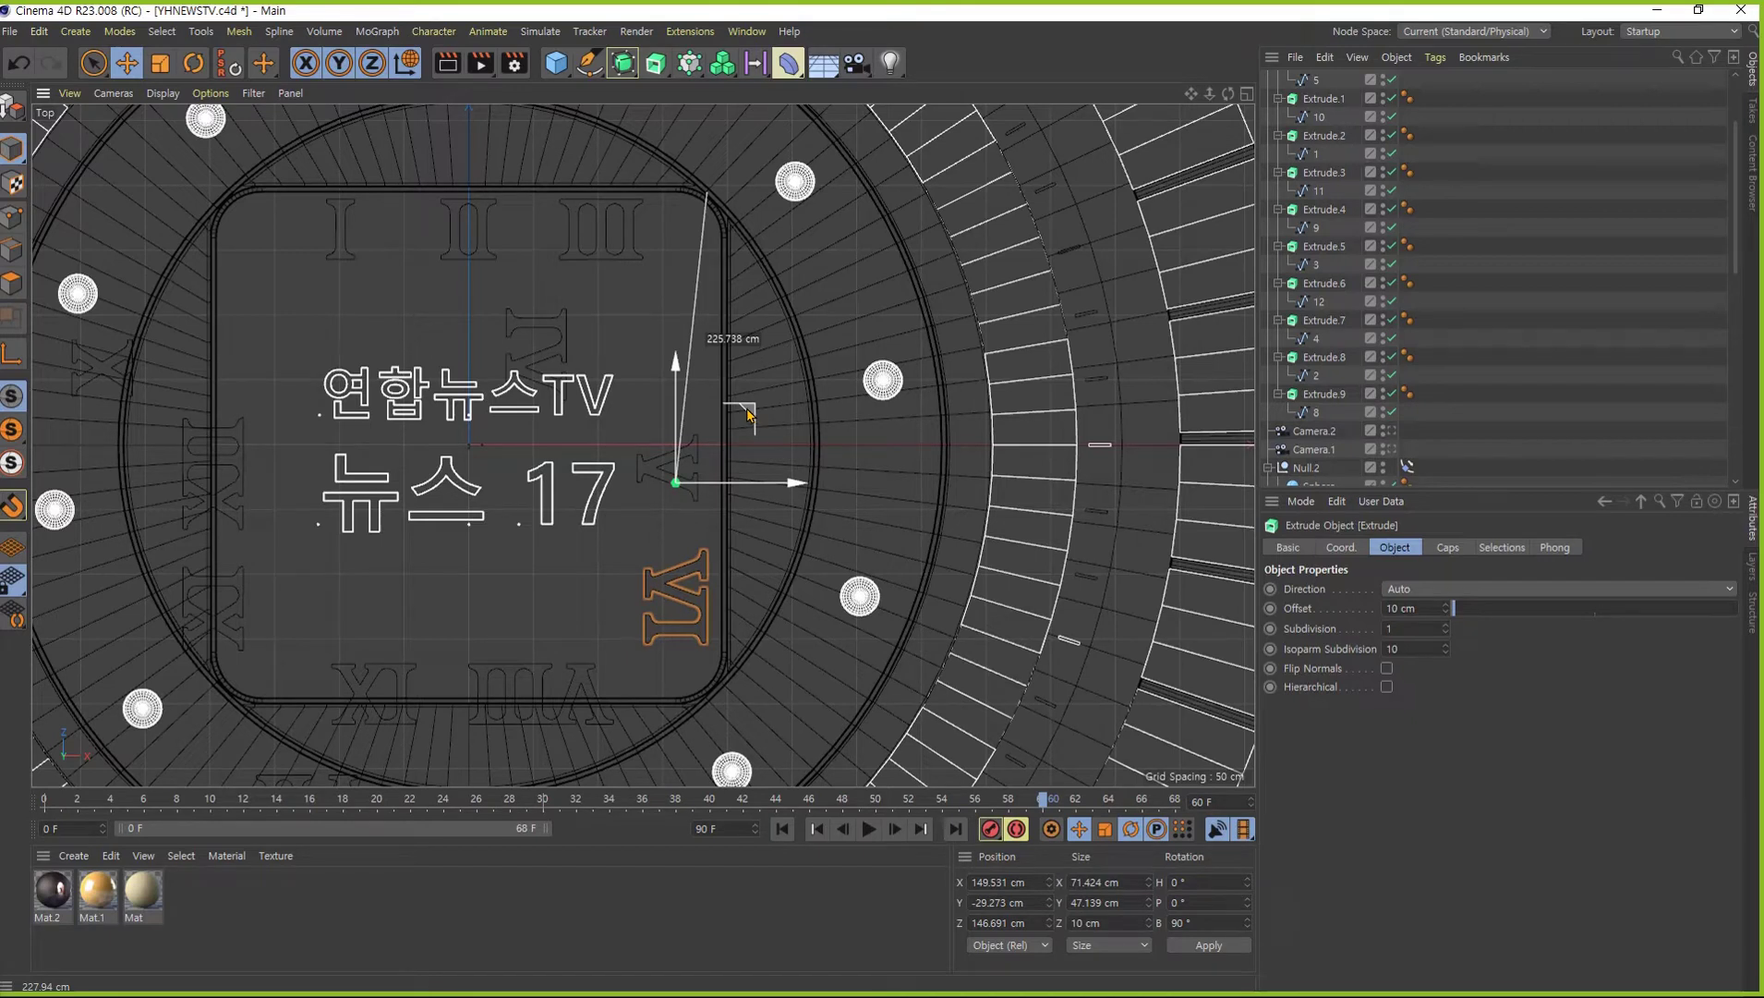
pyautogui.moveTo(750, 417); pyautogui.dragTo(747, 411)
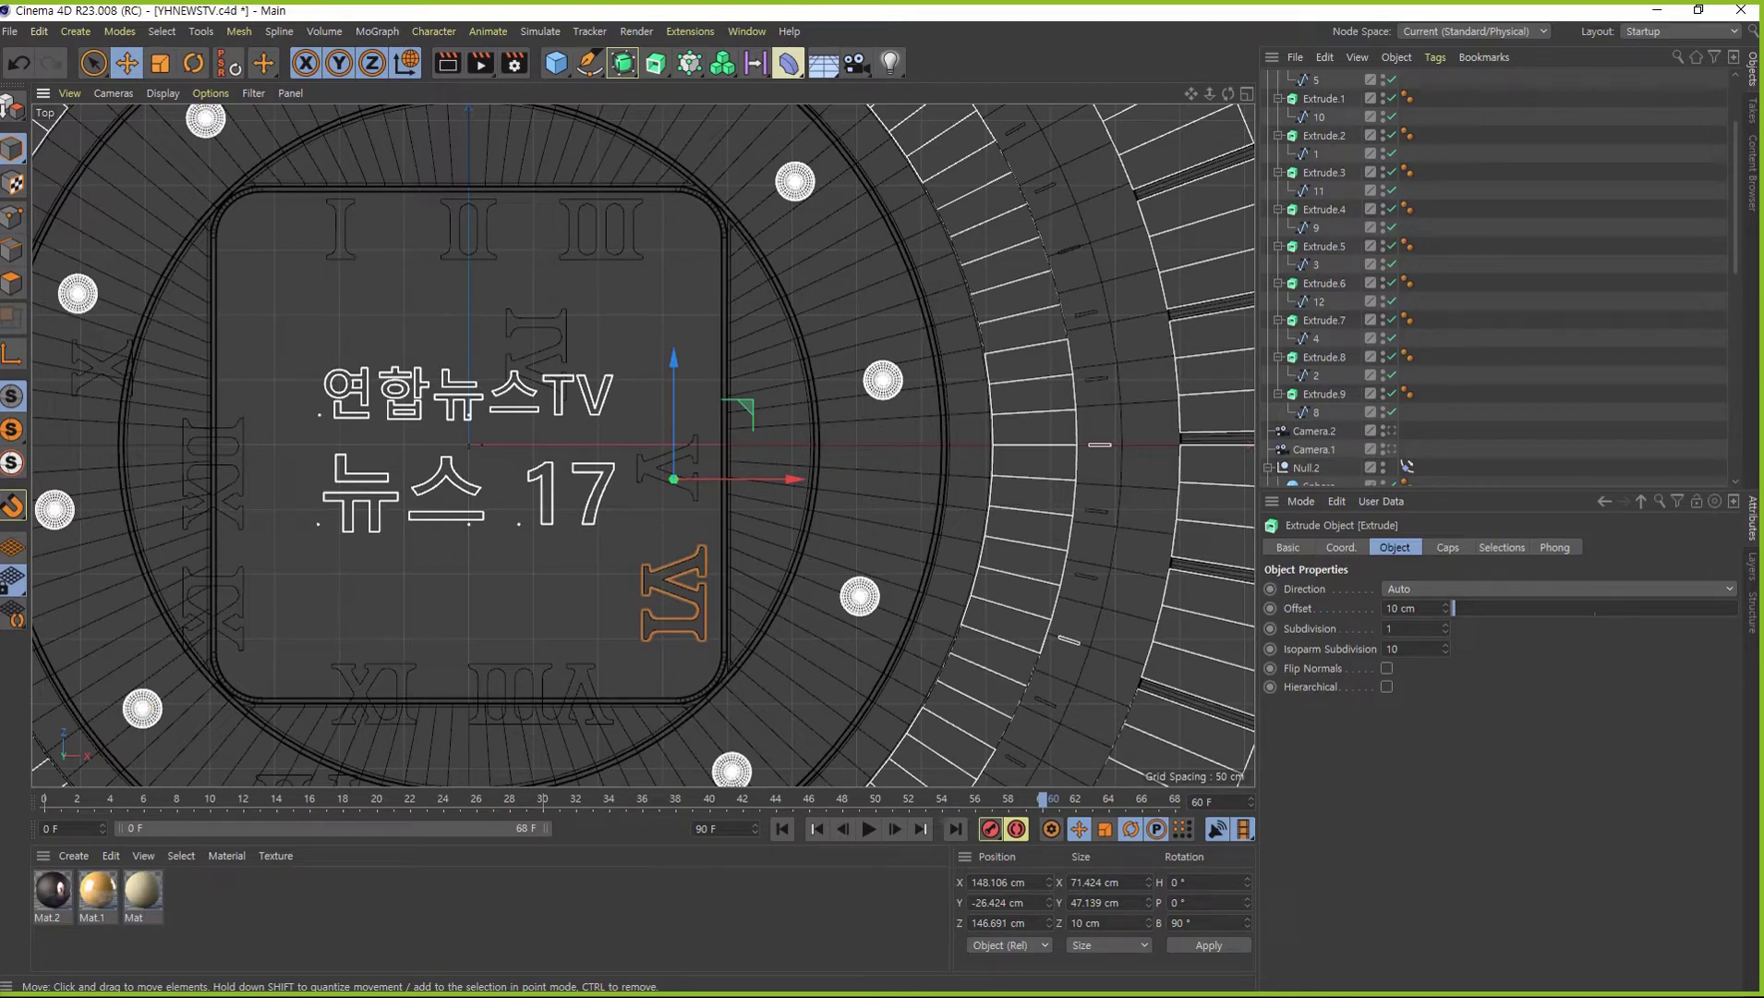
pyautogui.hotkey('alt', 'Tab')
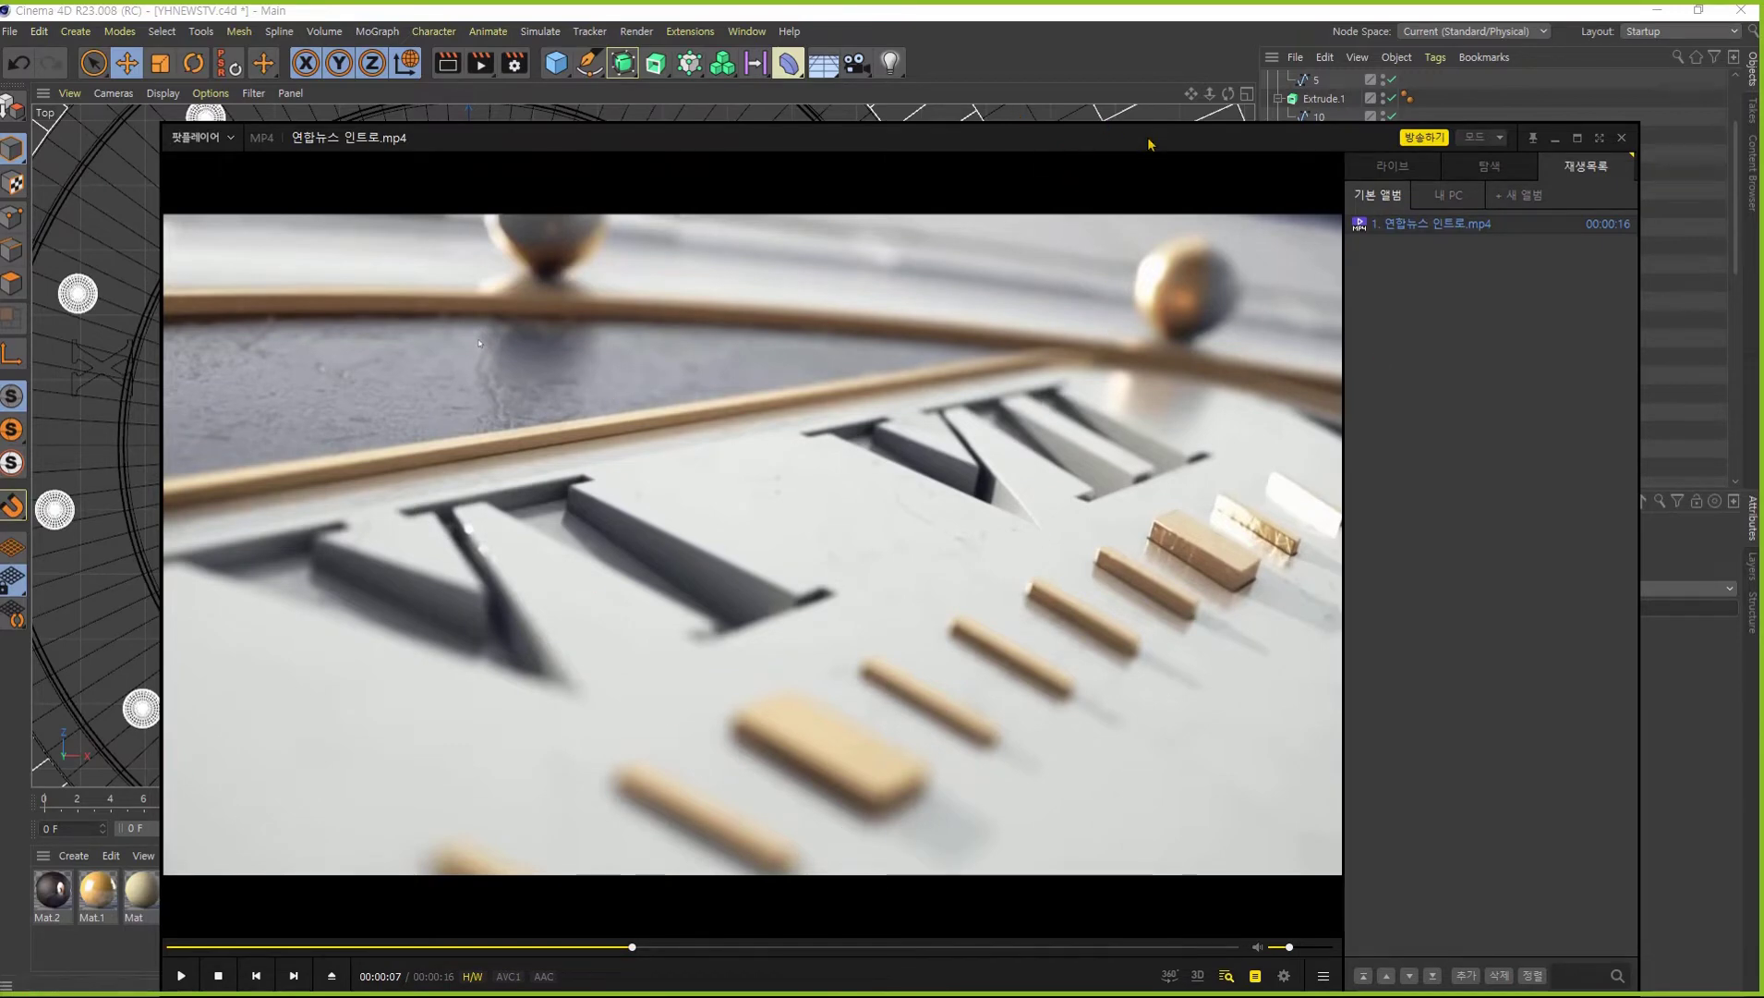
# - Leave the 연합뉴스 인트로.mp4 reference video and return to the Cinema 4D clock scene
pyautogui.hotkey('alt', 'Tab')
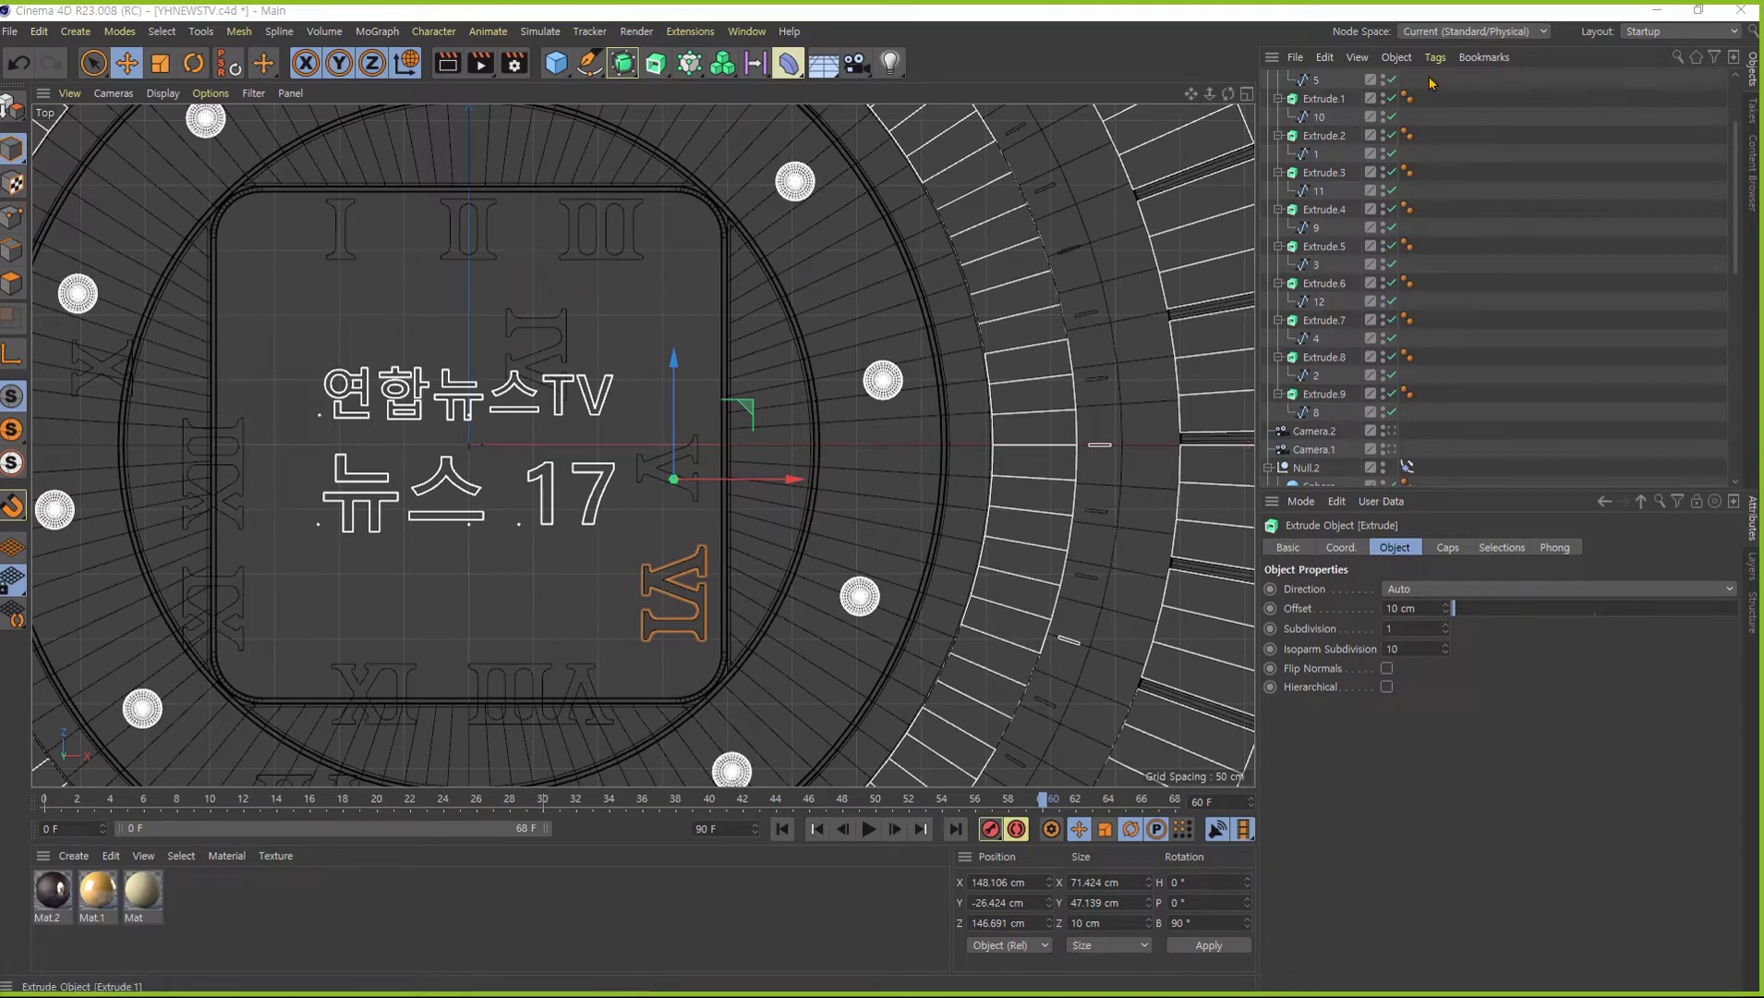
# - Rotate the roman numeral group and move it off the panel to the right
pyautogui.scroll(2, 1340, 185)
pyautogui.click(1308, 79)
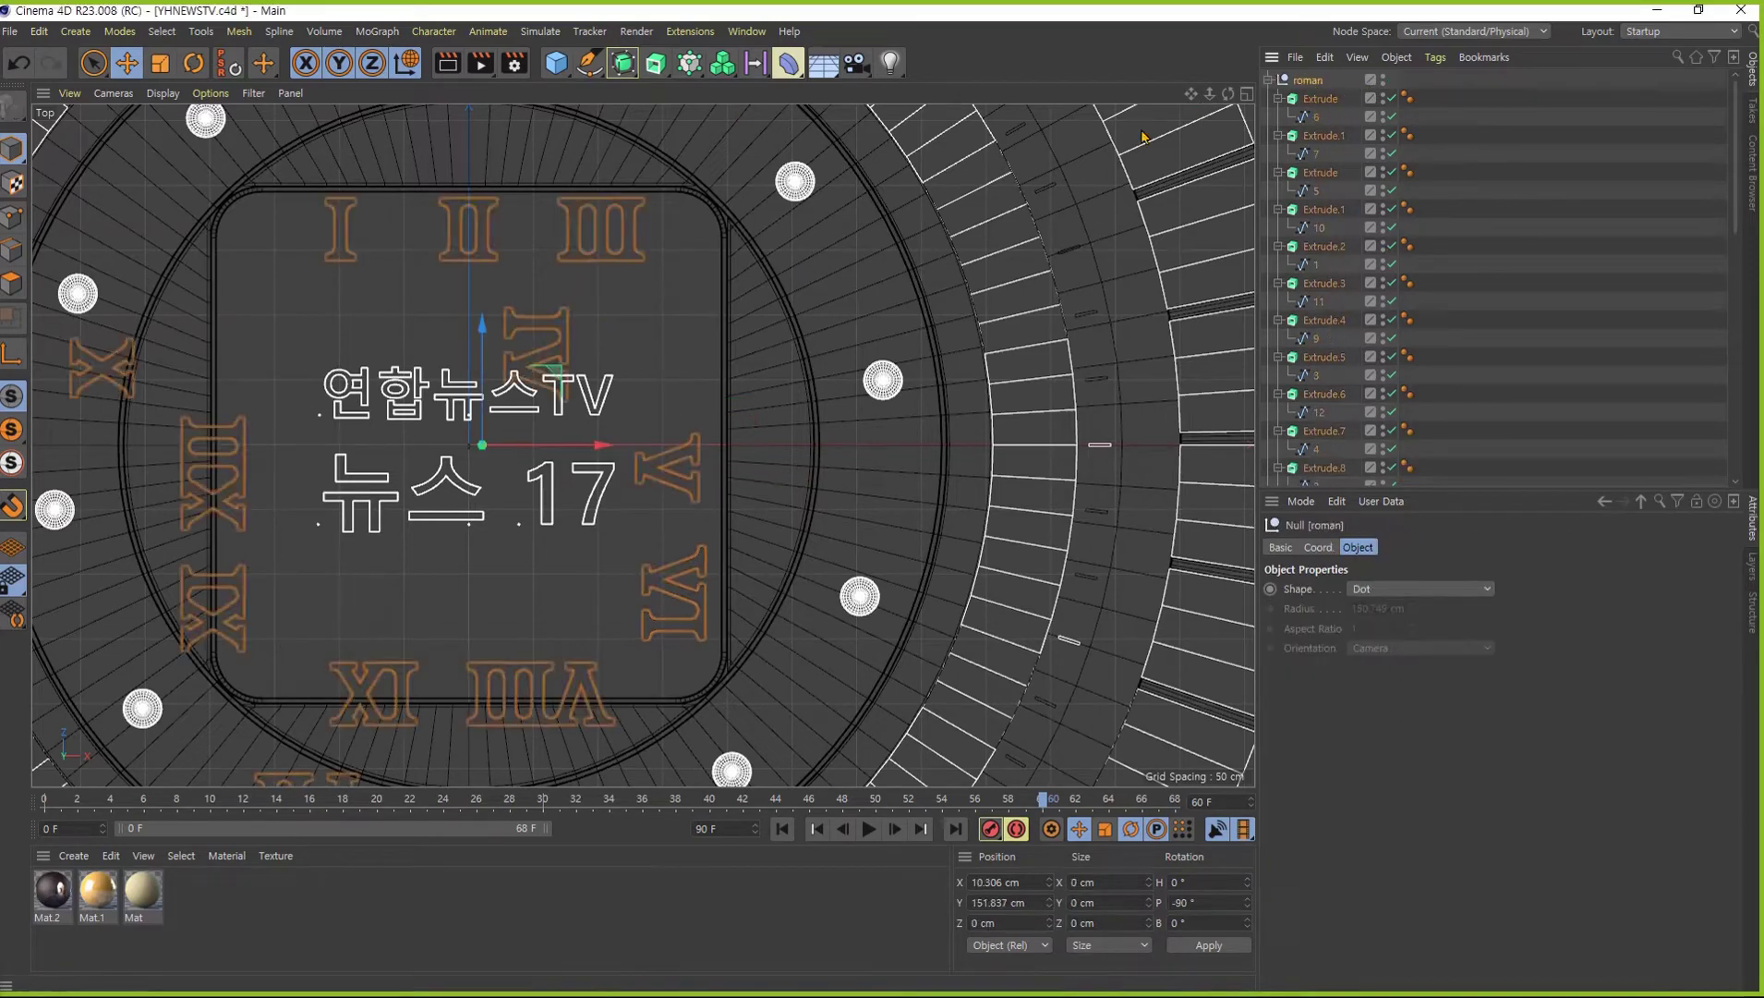
pyautogui.press('r')
pyautogui.moveTo(548, 408)
pyautogui.mouseDown()
pyautogui.moveTo(562, 502)
pyautogui.moveTo(575, 381)
pyautogui.mouseUp()
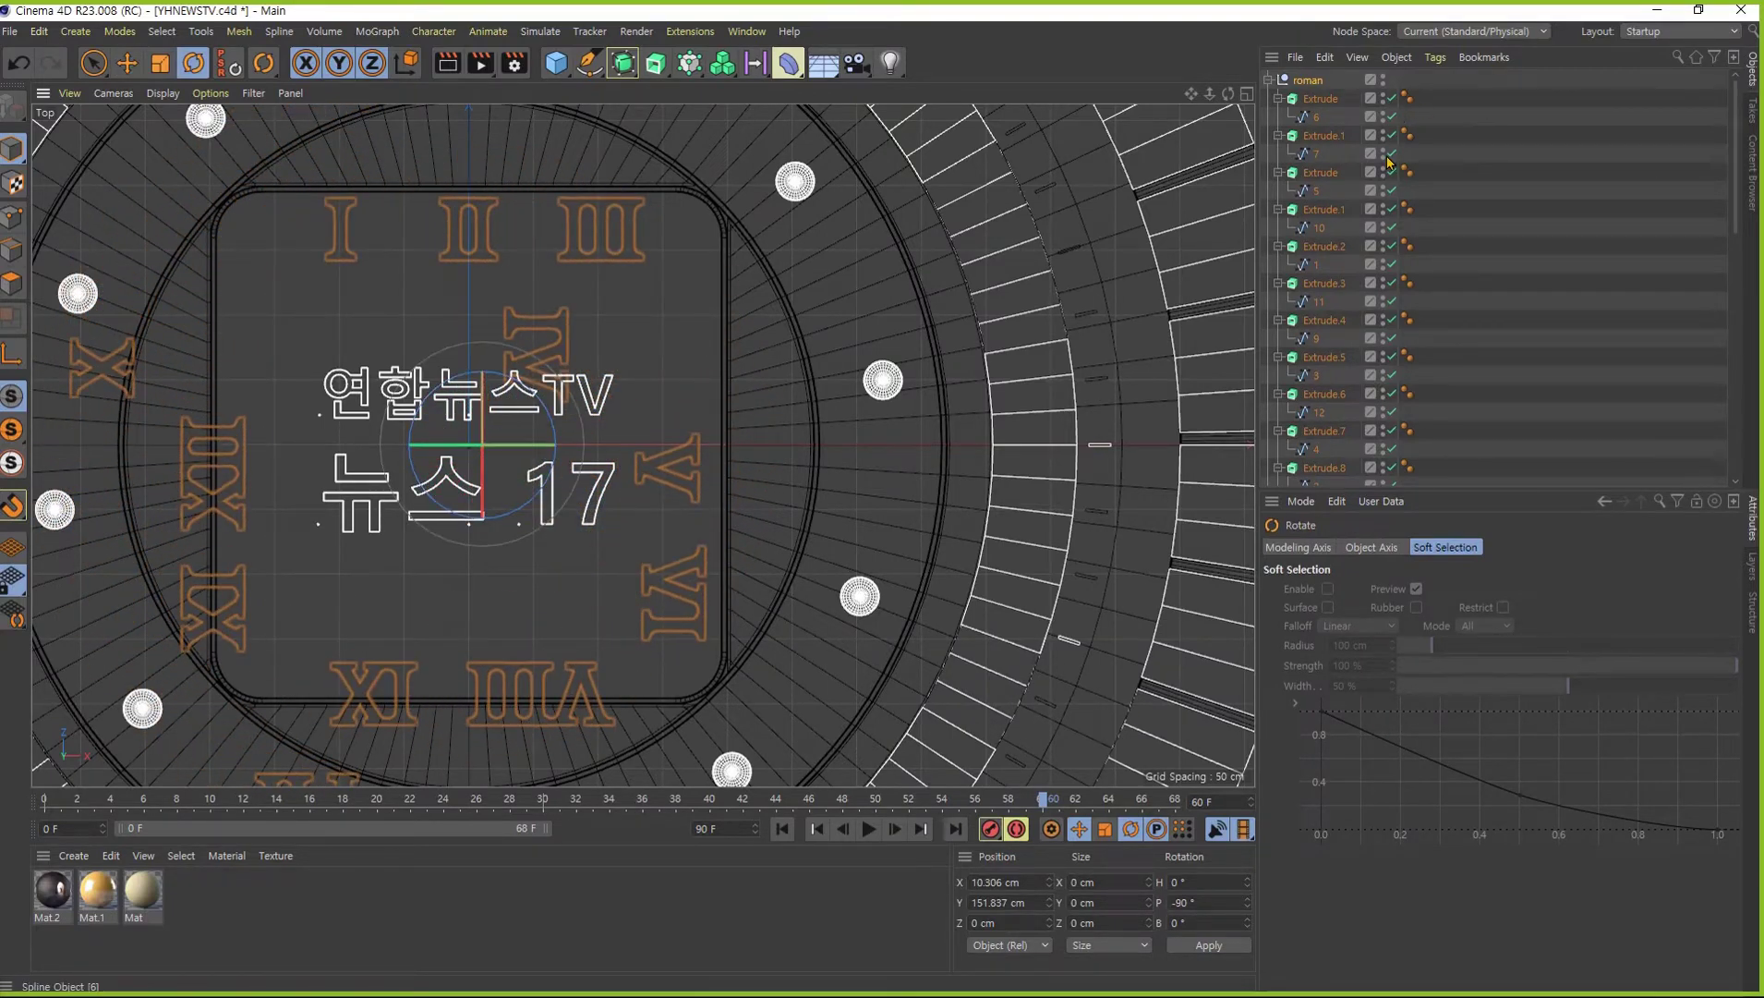
pyautogui.click(514, 536)
pyautogui.scroll(-3, 658, 522)
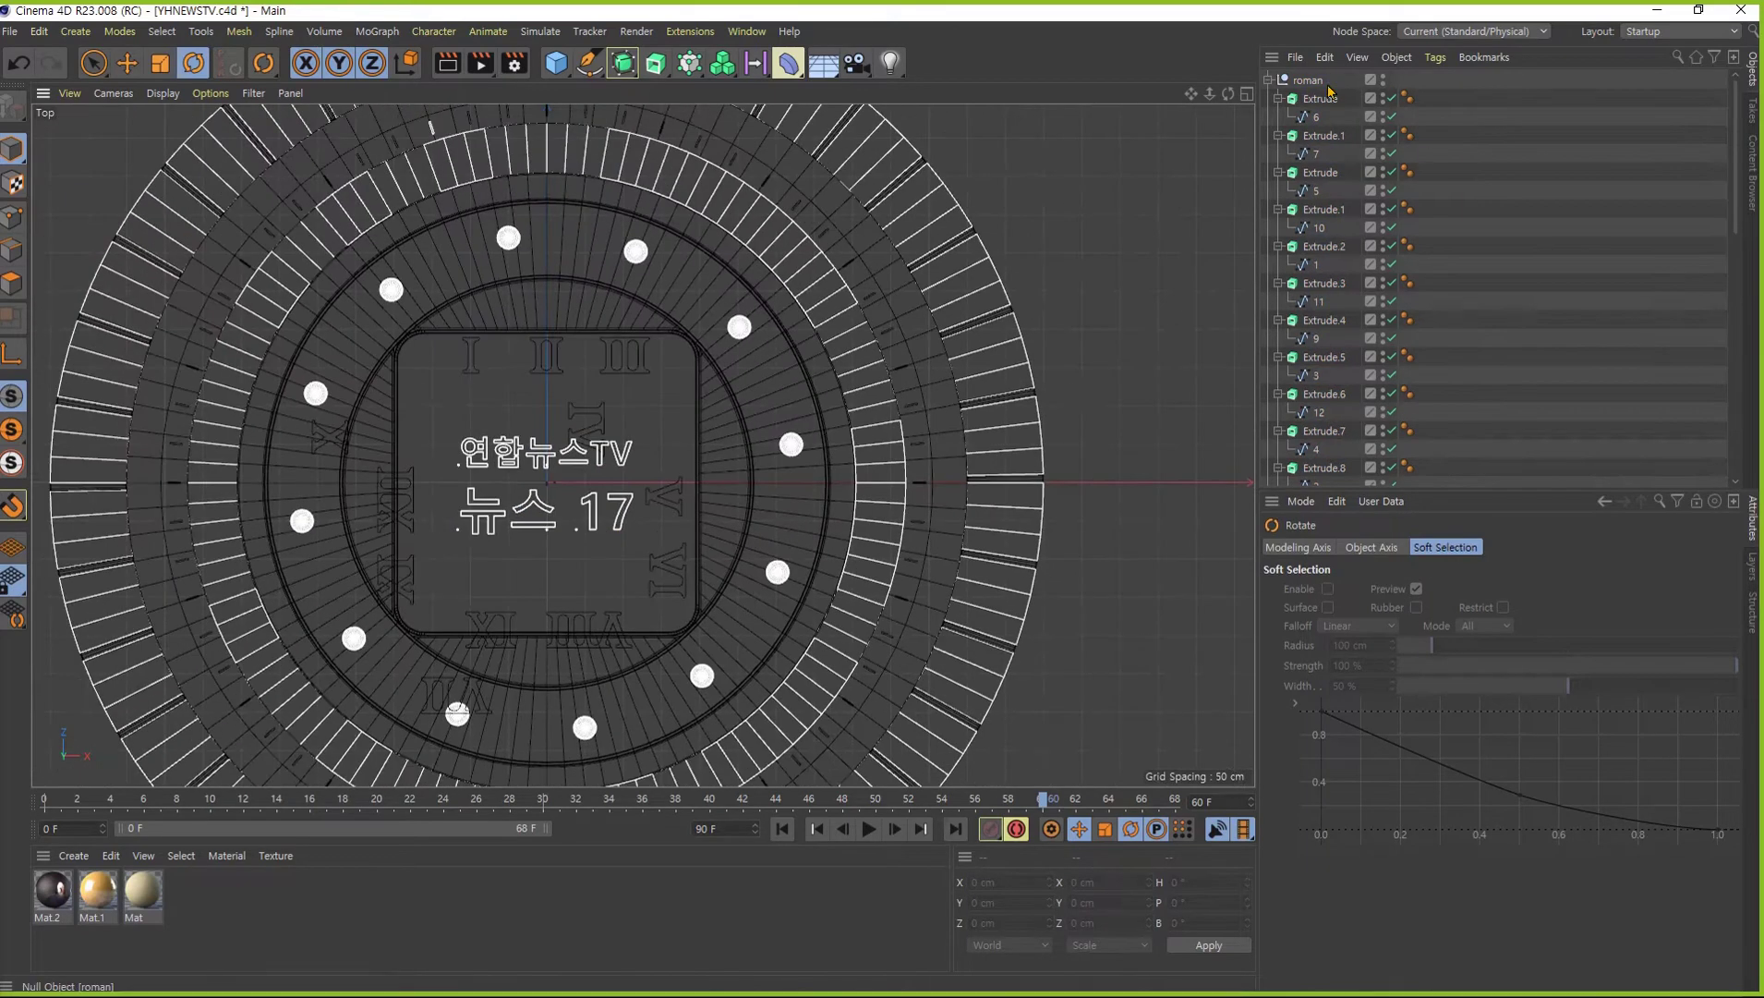
pyautogui.click(647, 494)
pyautogui.press('e')
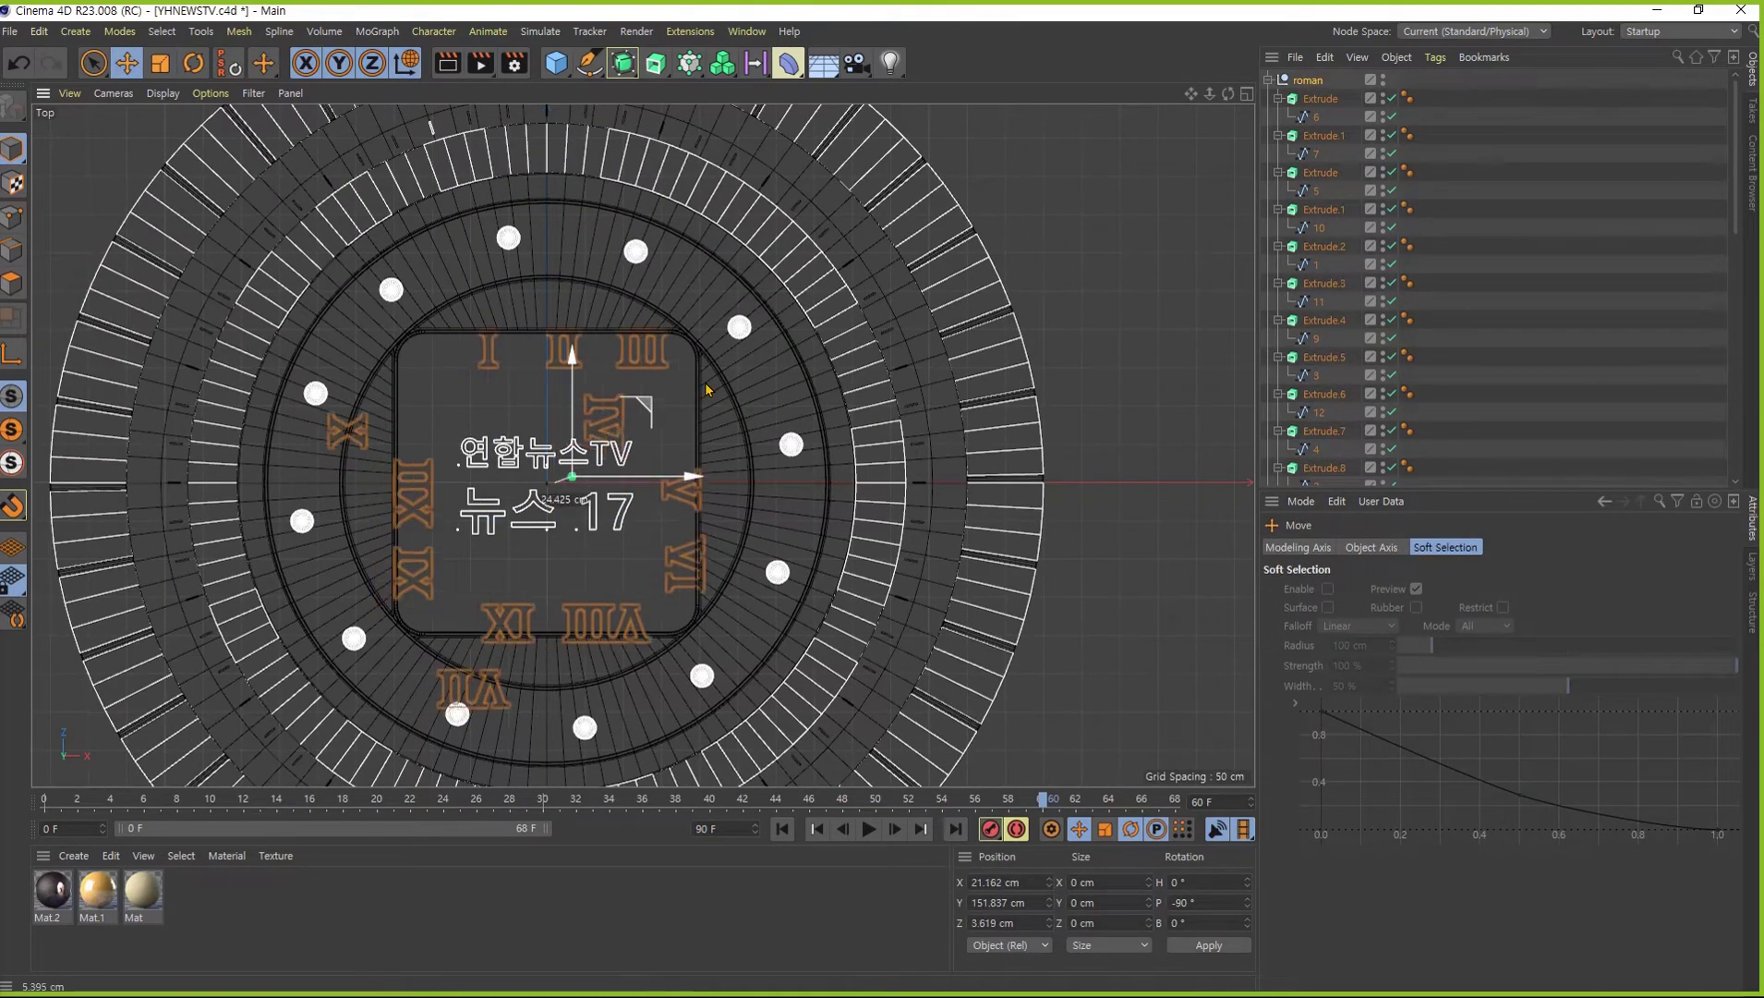
pyautogui.moveTo(631, 416)
pyautogui.mouseDown()
pyautogui.moveTo(1002, 330)
pyautogui.moveTo(1007, 351)
pyautogui.mouseUp()
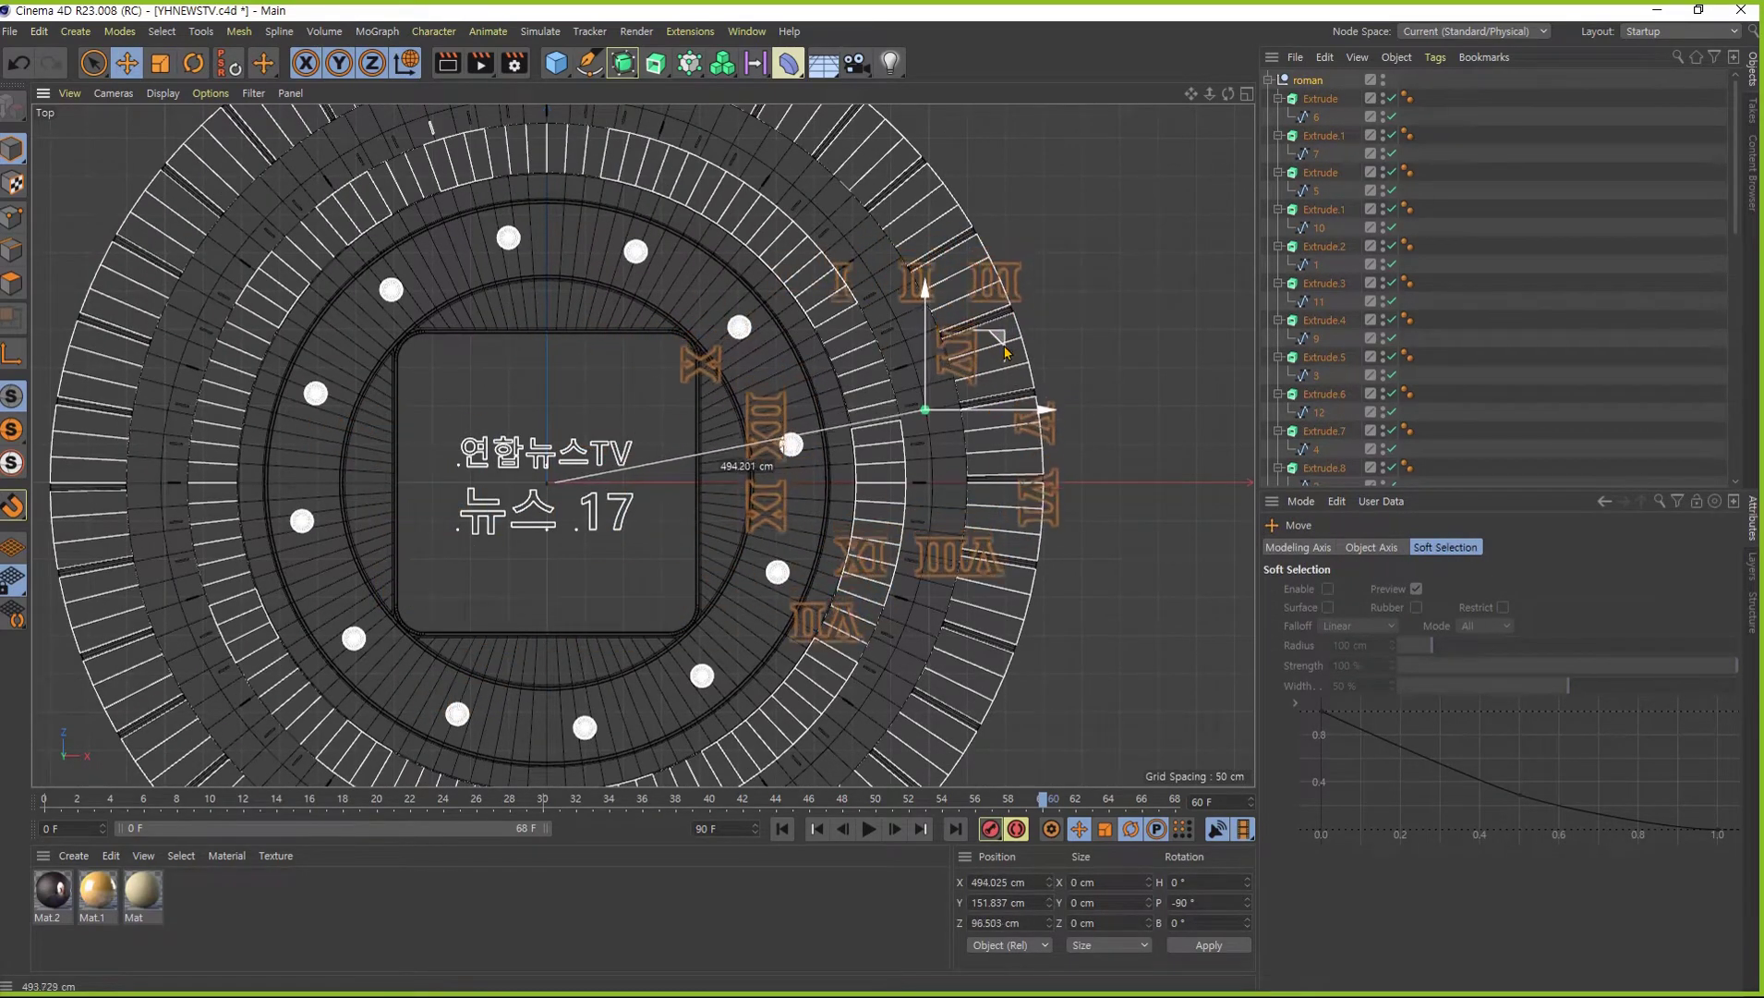
pyautogui.click(1138, 275)
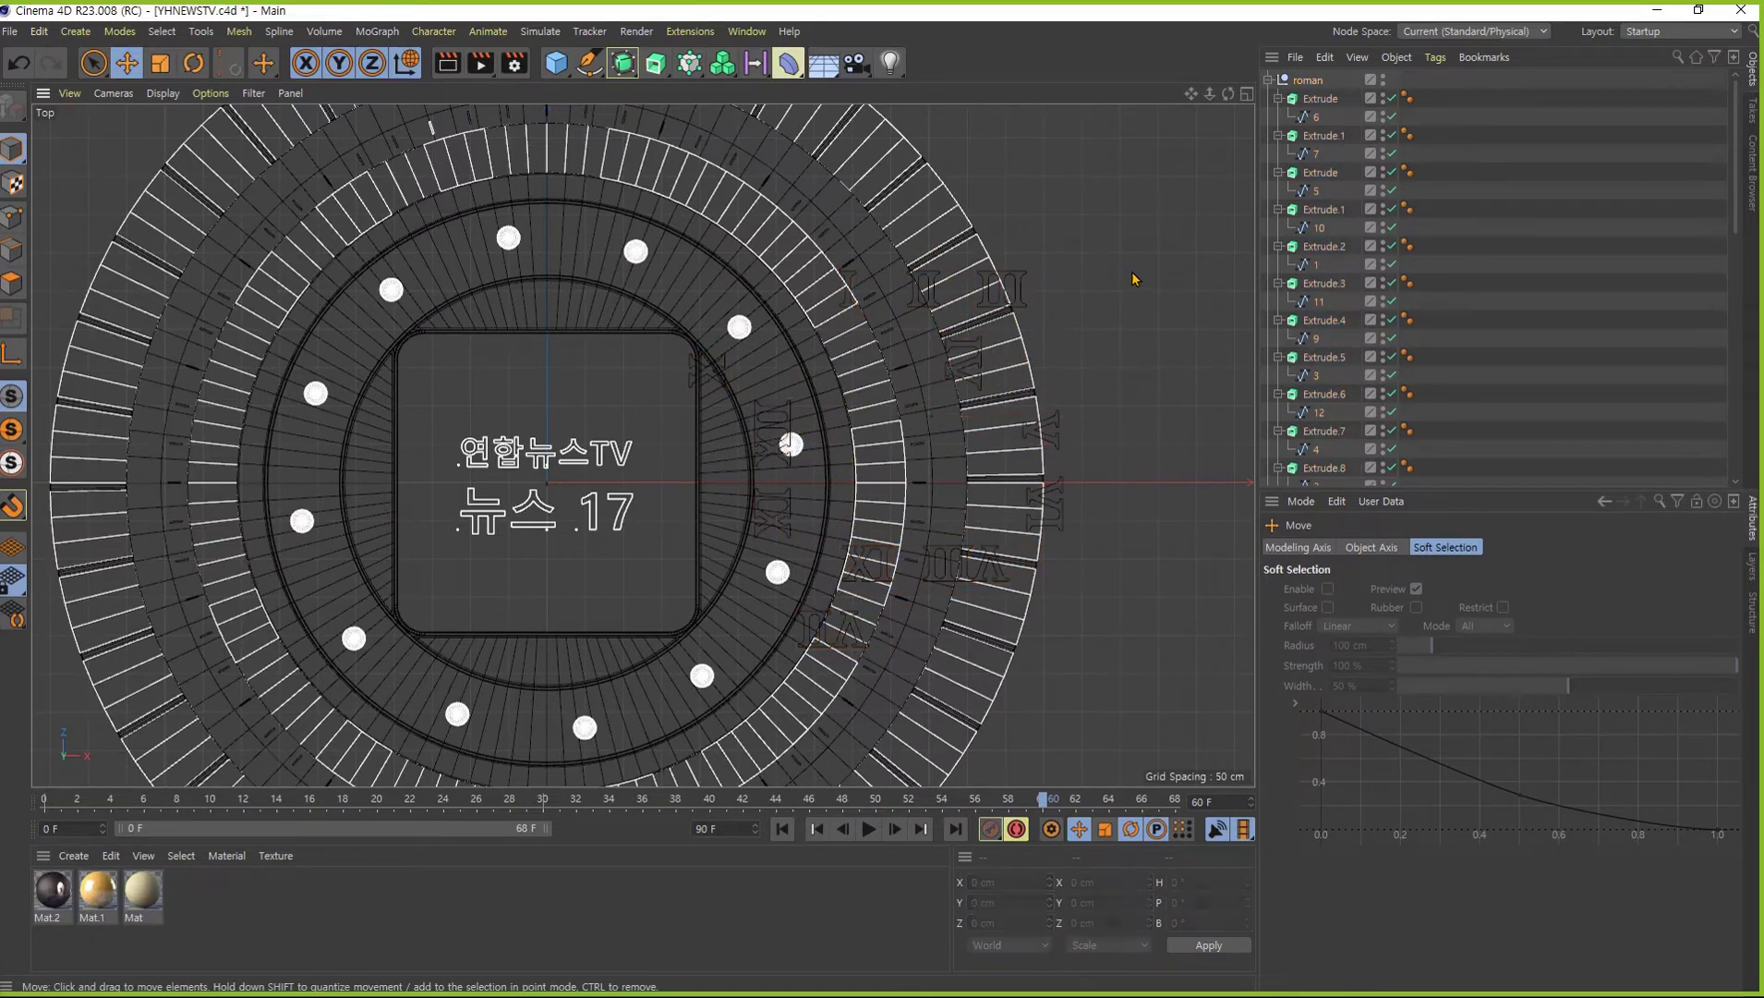
# - Place XII at the panel's top edge with its rotation set to 0°
pyautogui.scroll(5, 1021, 422)
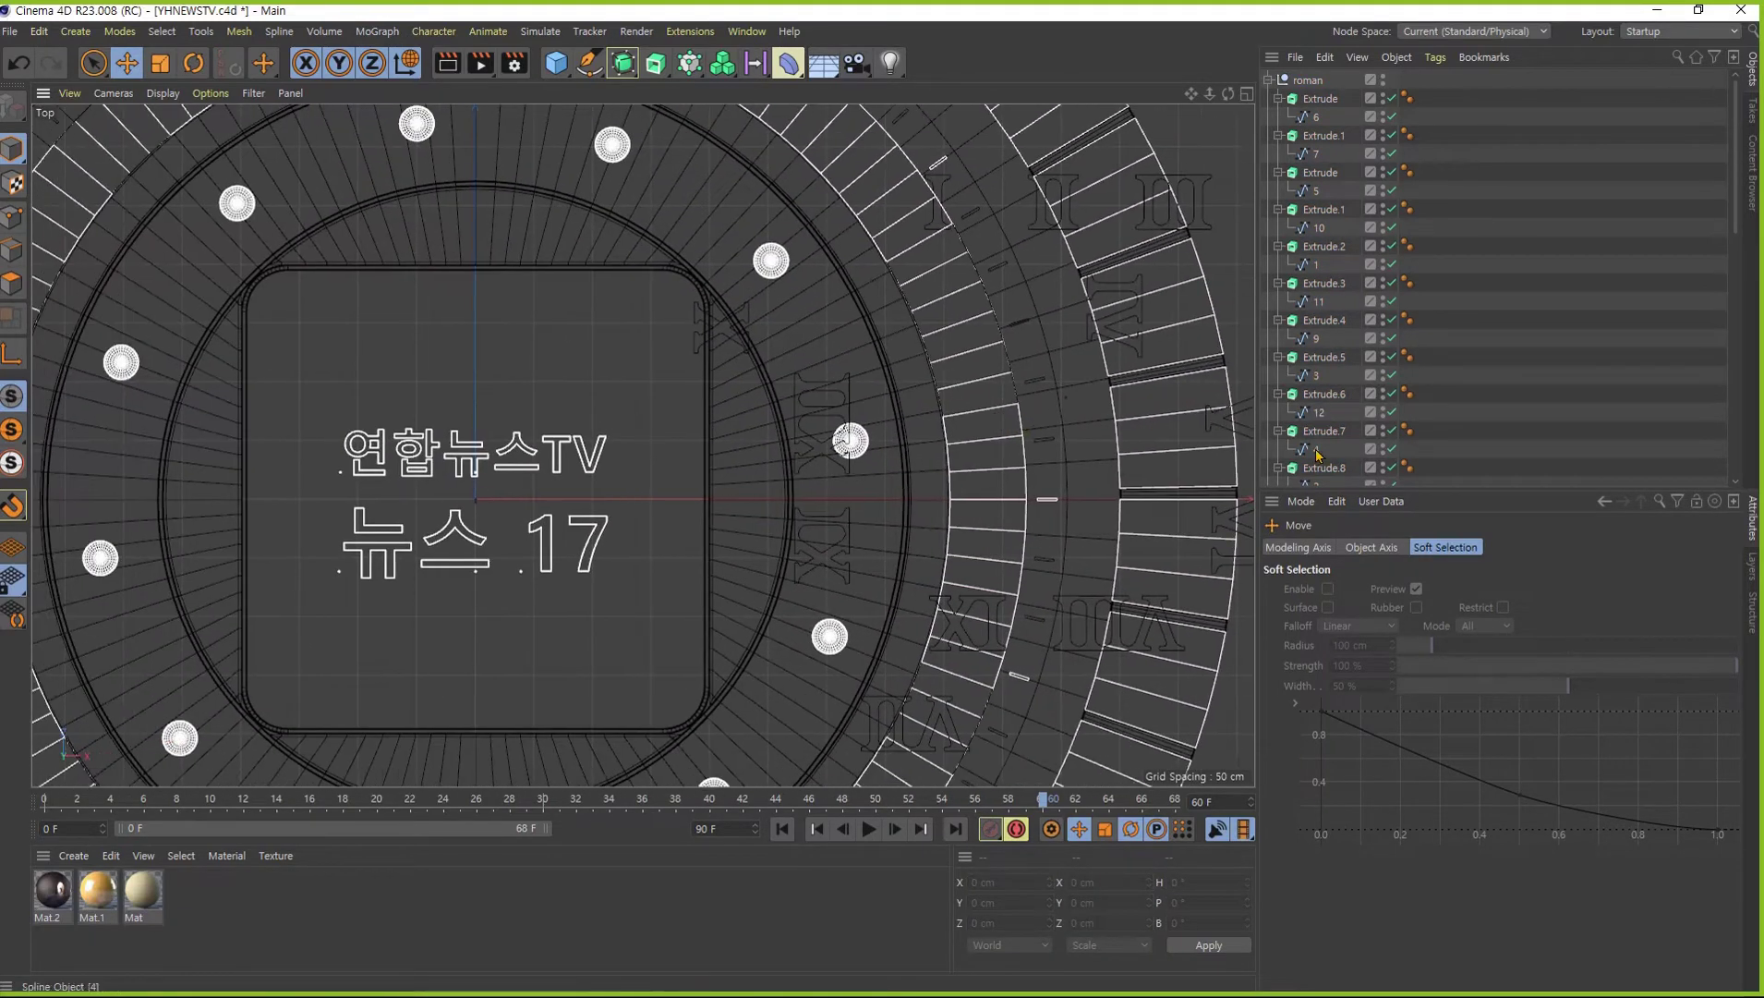
pyautogui.click(1324, 393)
pyautogui.moveTo(876, 523)
pyautogui.mouseDown()
pyautogui.moveTo(529, 440)
pyautogui.moveTo(600, 365)
pyautogui.mouseUp()
pyautogui.press('r')
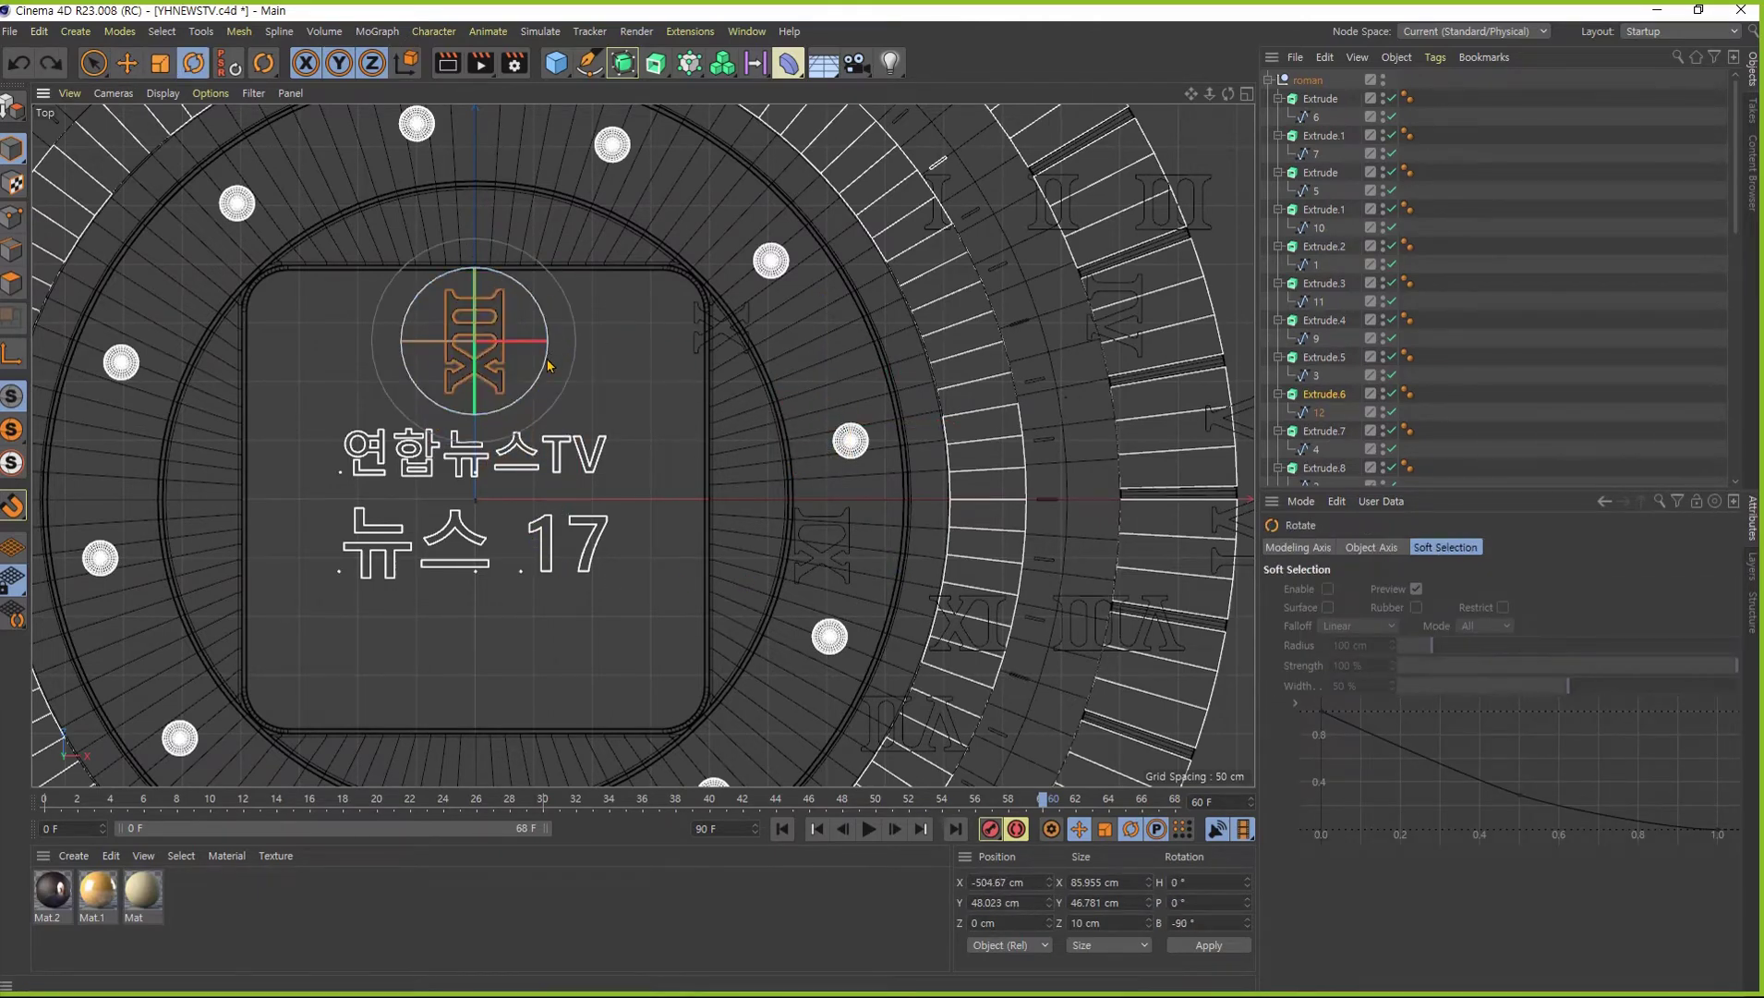
pyautogui.moveTo(547, 365); pyautogui.dragTo(1137, 893)
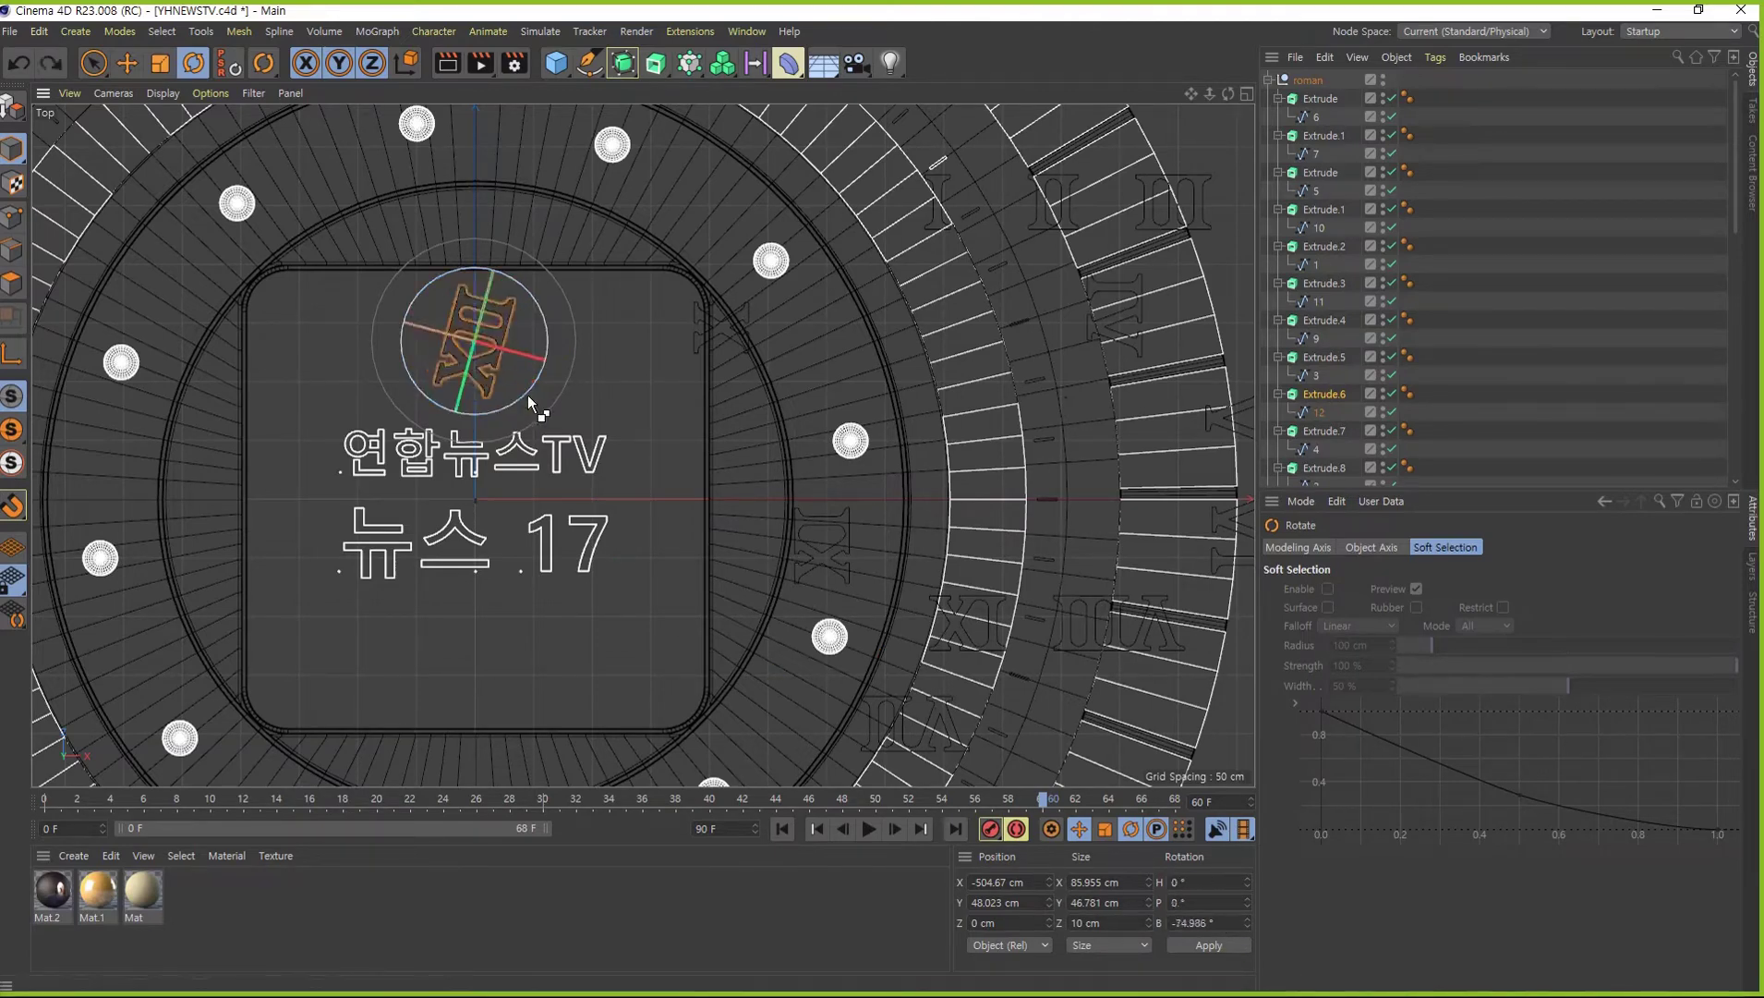
pyautogui.moveTo(528, 395); pyautogui.dragTo(444, 408)
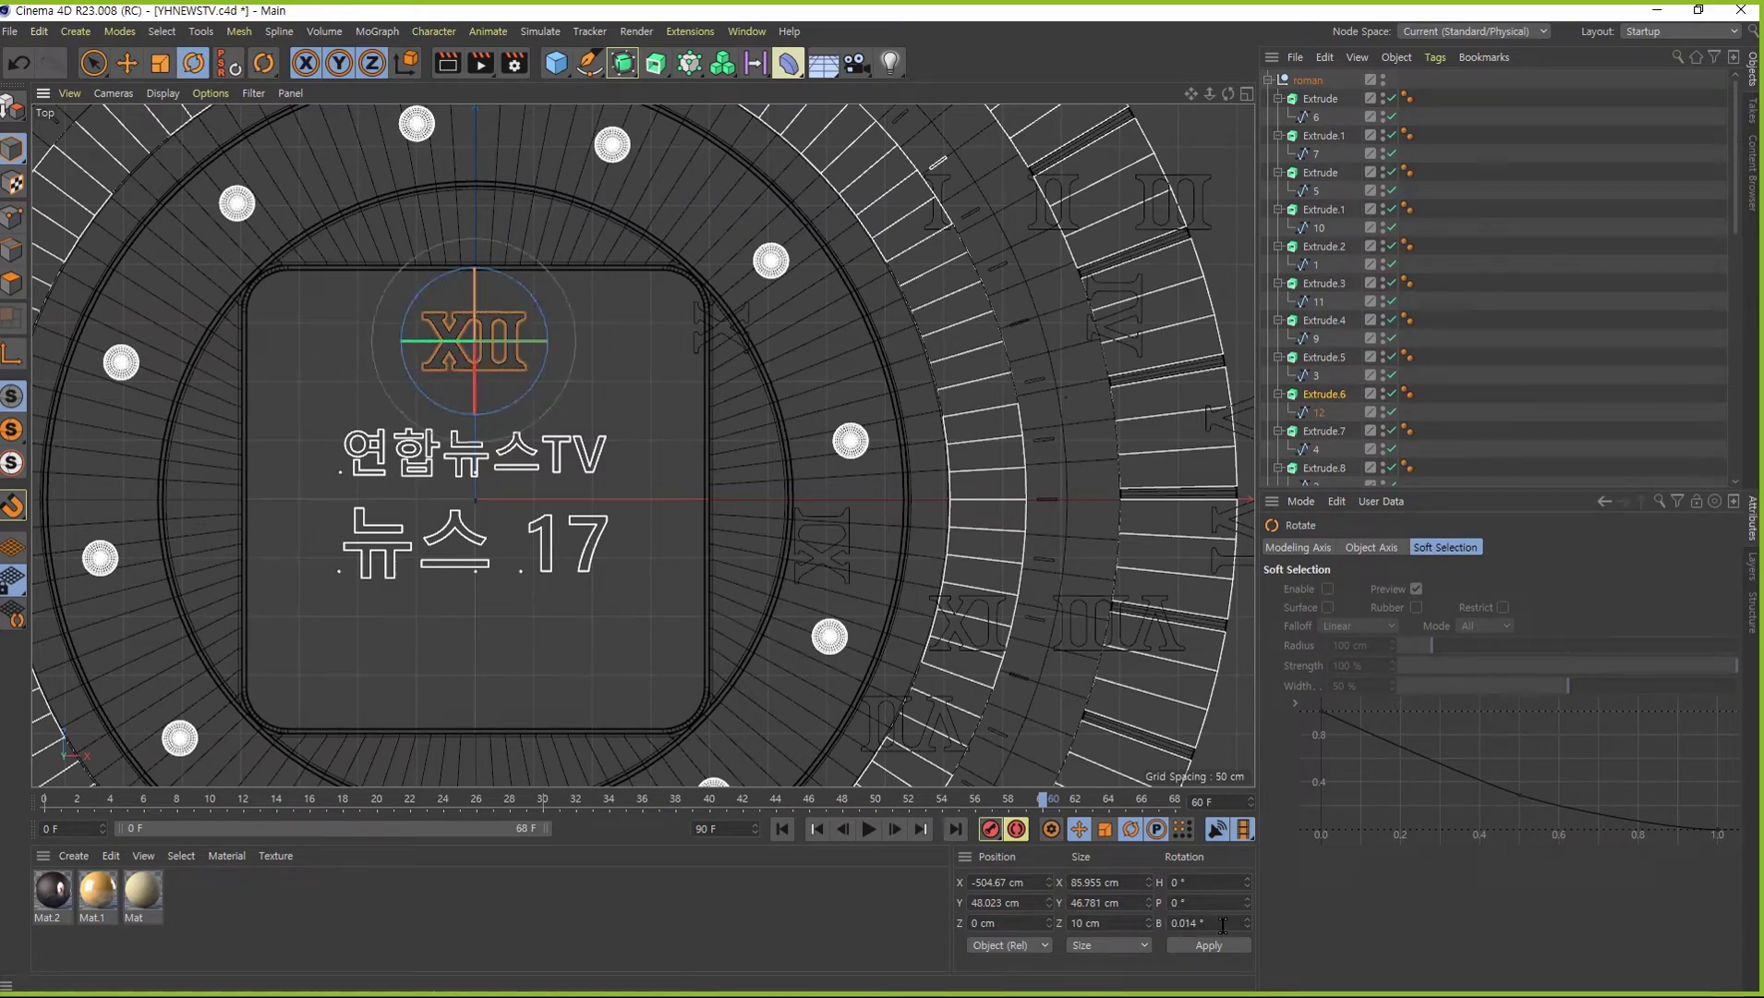
pyautogui.press('Return')
pyautogui.press('e')
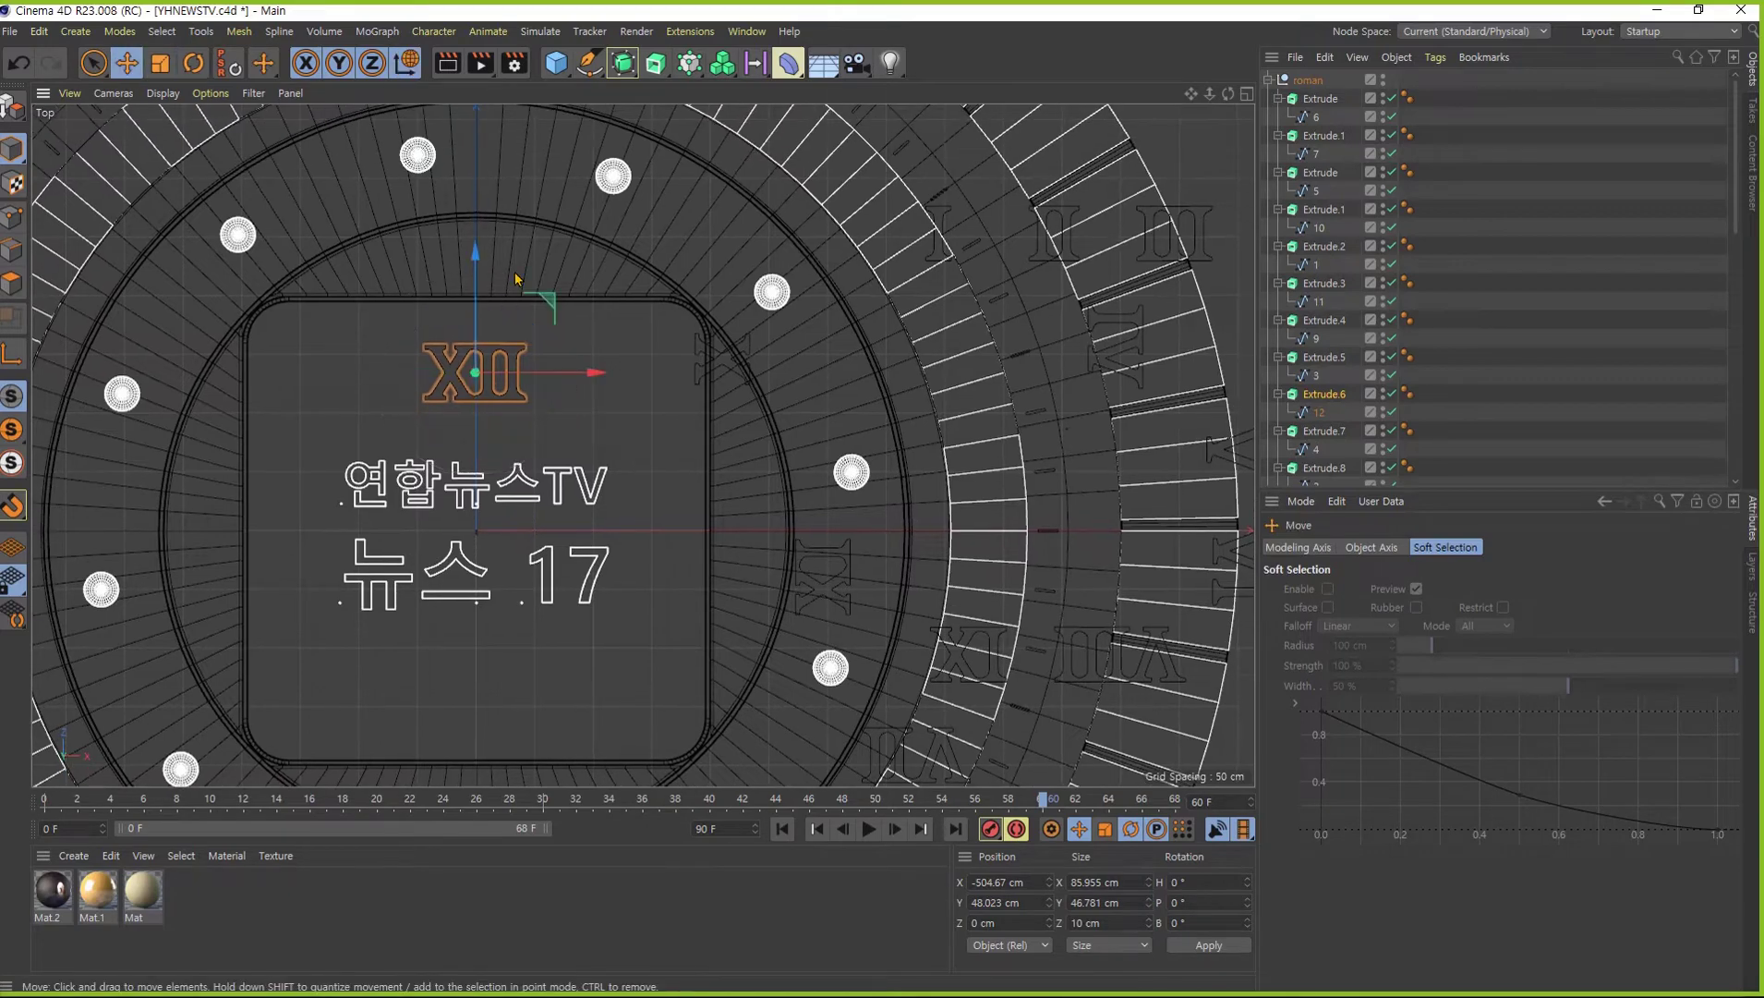
pyautogui.moveTo(479, 257); pyautogui.dragTo(478, 228)
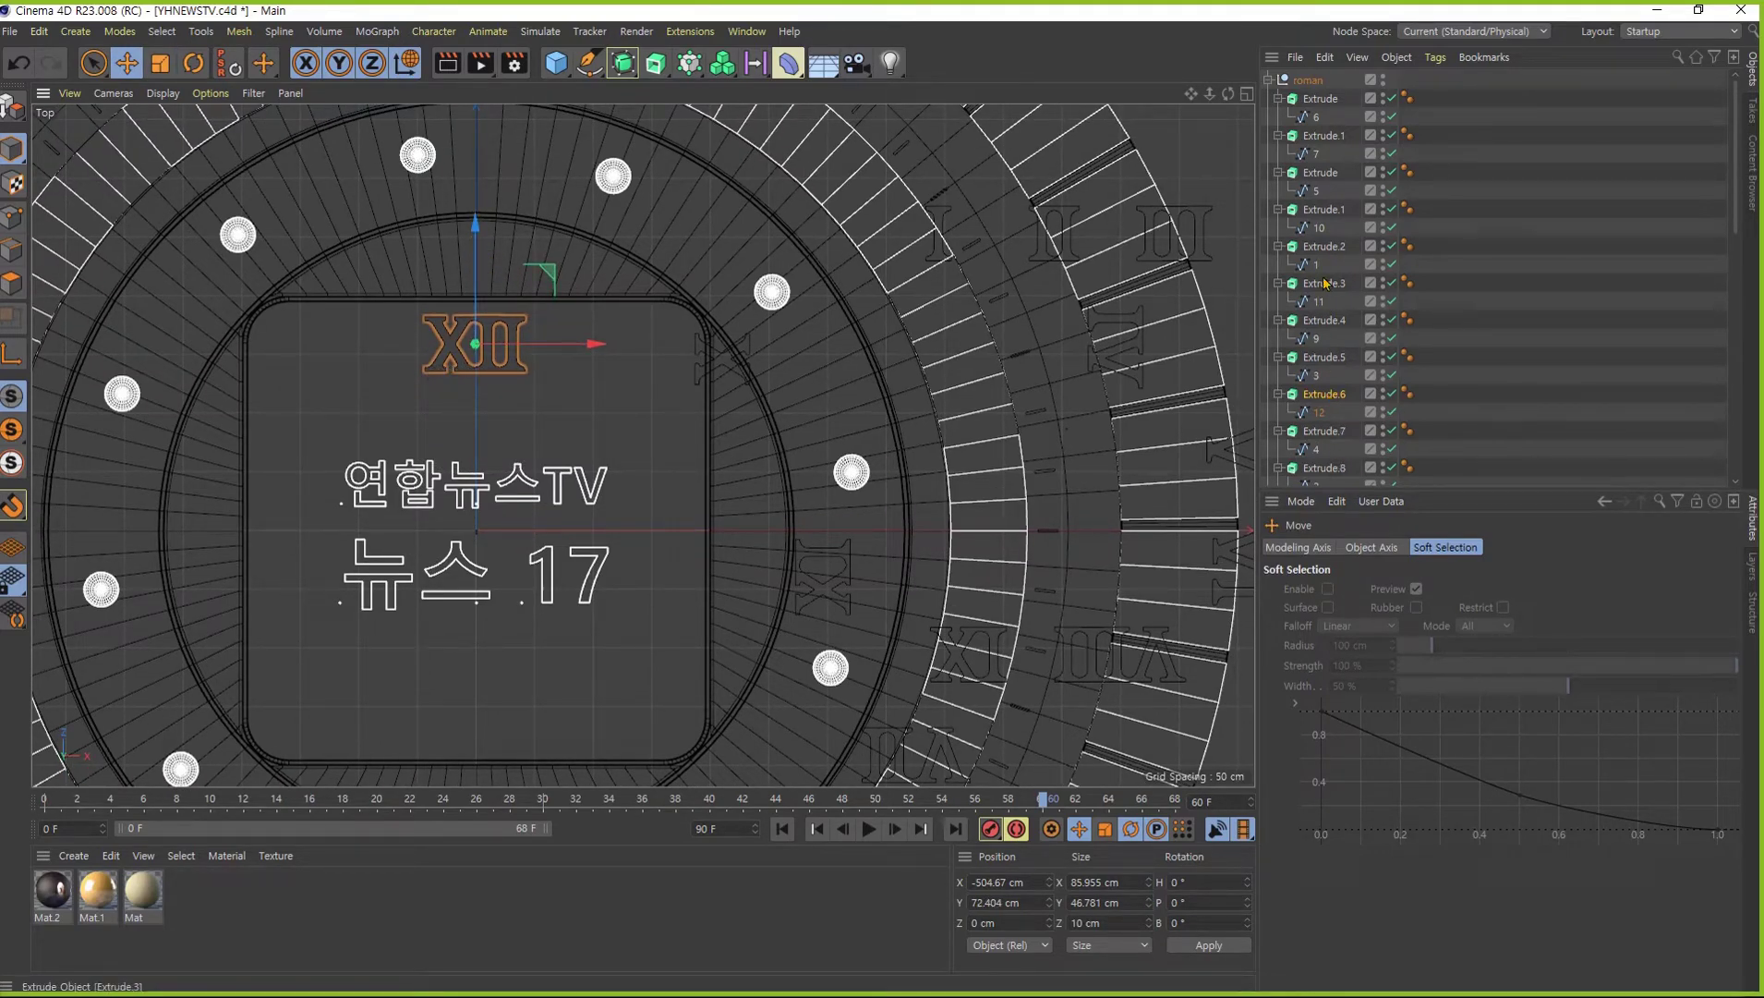
# - Place I beside XII, and stand XI upright to the left of XII
pyautogui.click(1323, 247)
pyautogui.moveTo(1021, 336); pyautogui.dragTo(688, 450)
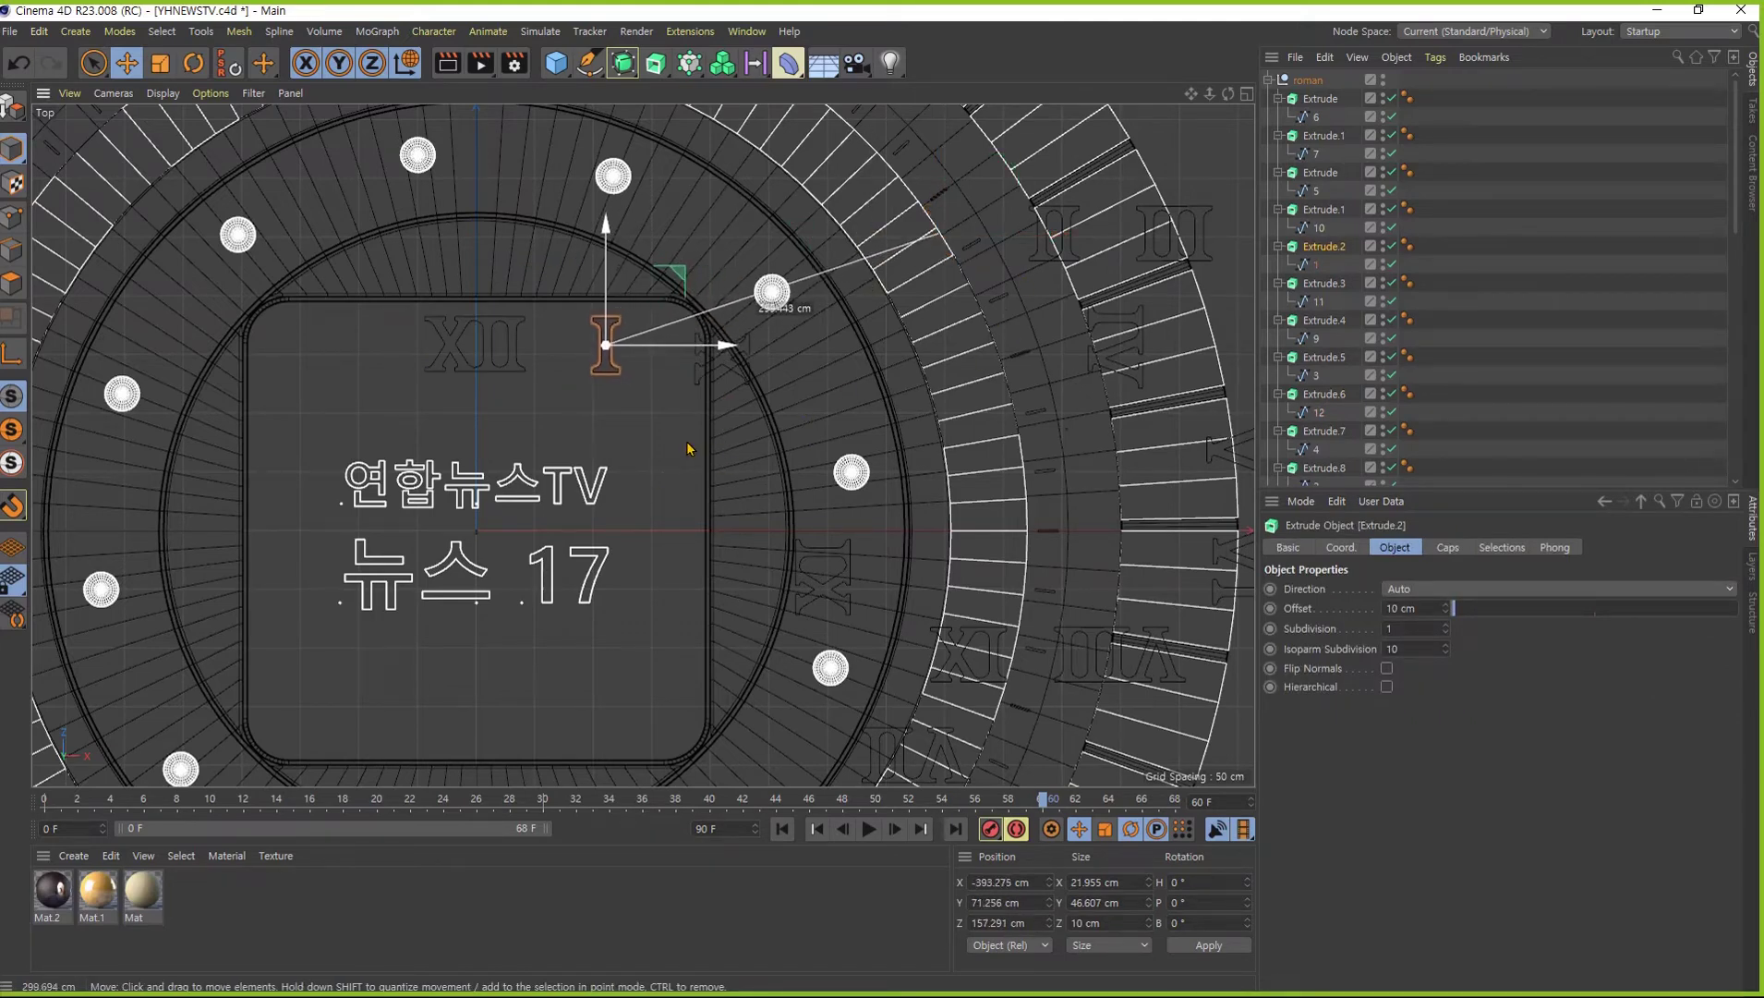
pyautogui.moveTo(688, 450); pyautogui.dragTo(689, 449)
pyautogui.click(1323, 283)
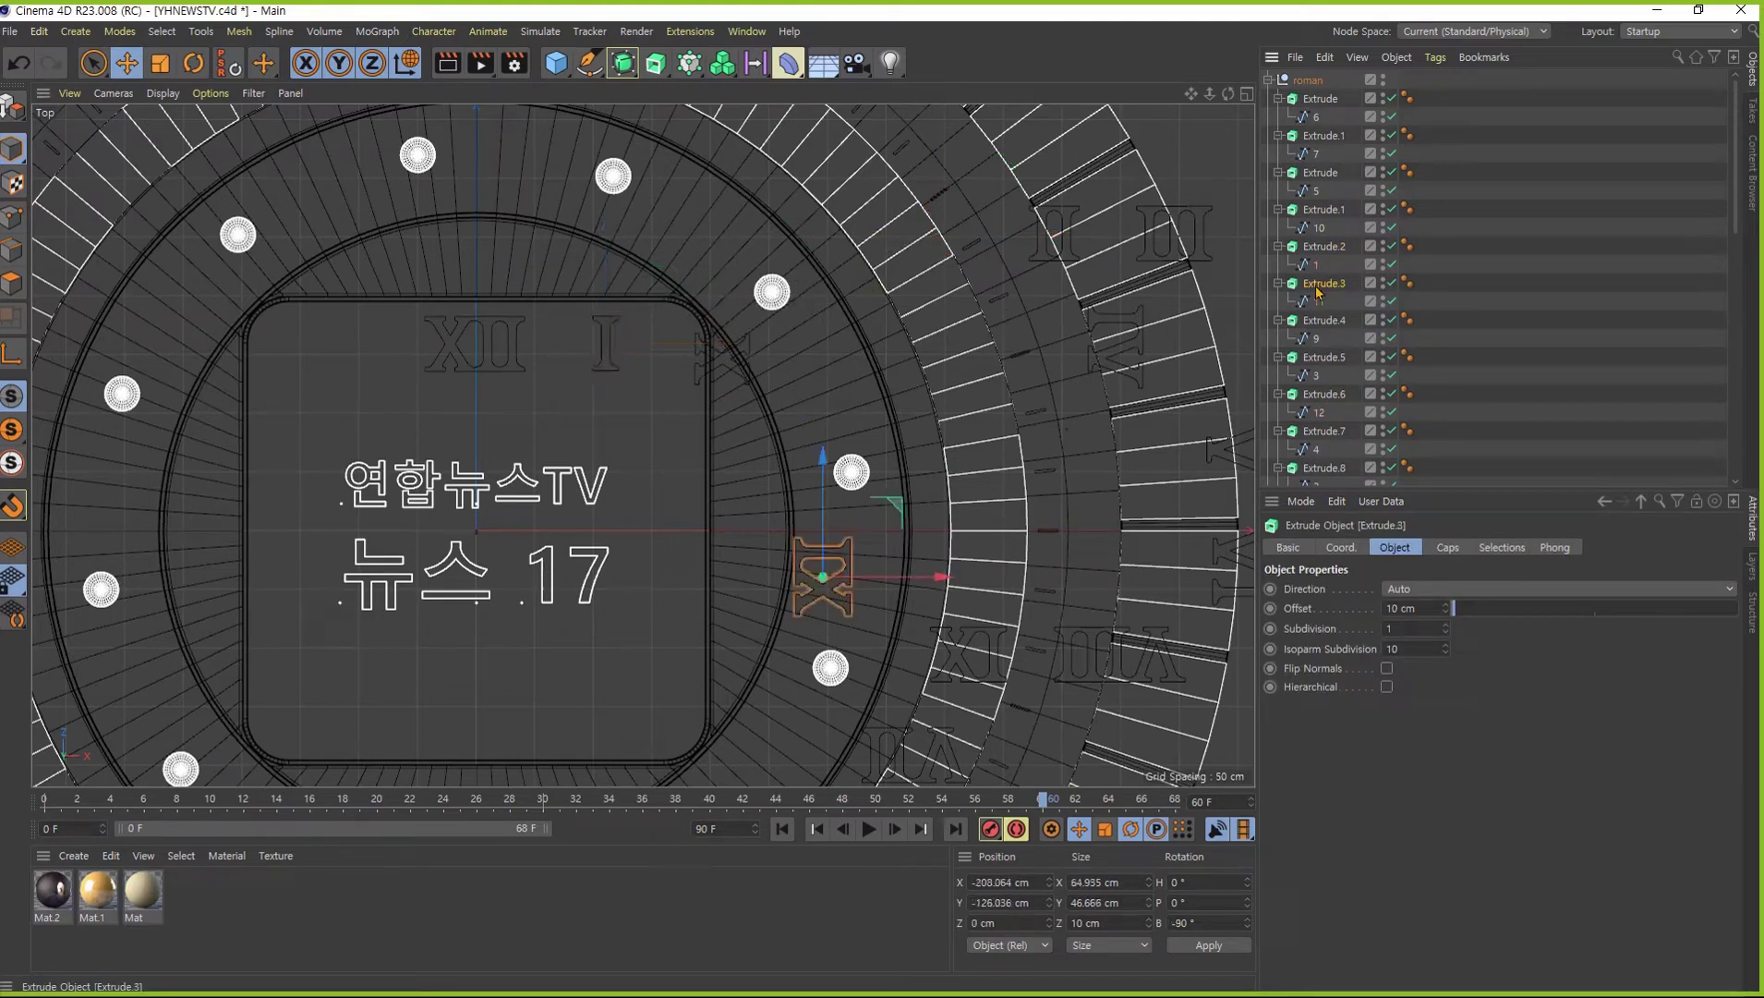
pyautogui.moveTo(845, 582); pyautogui.dragTo(367, 469)
pyautogui.press('r')
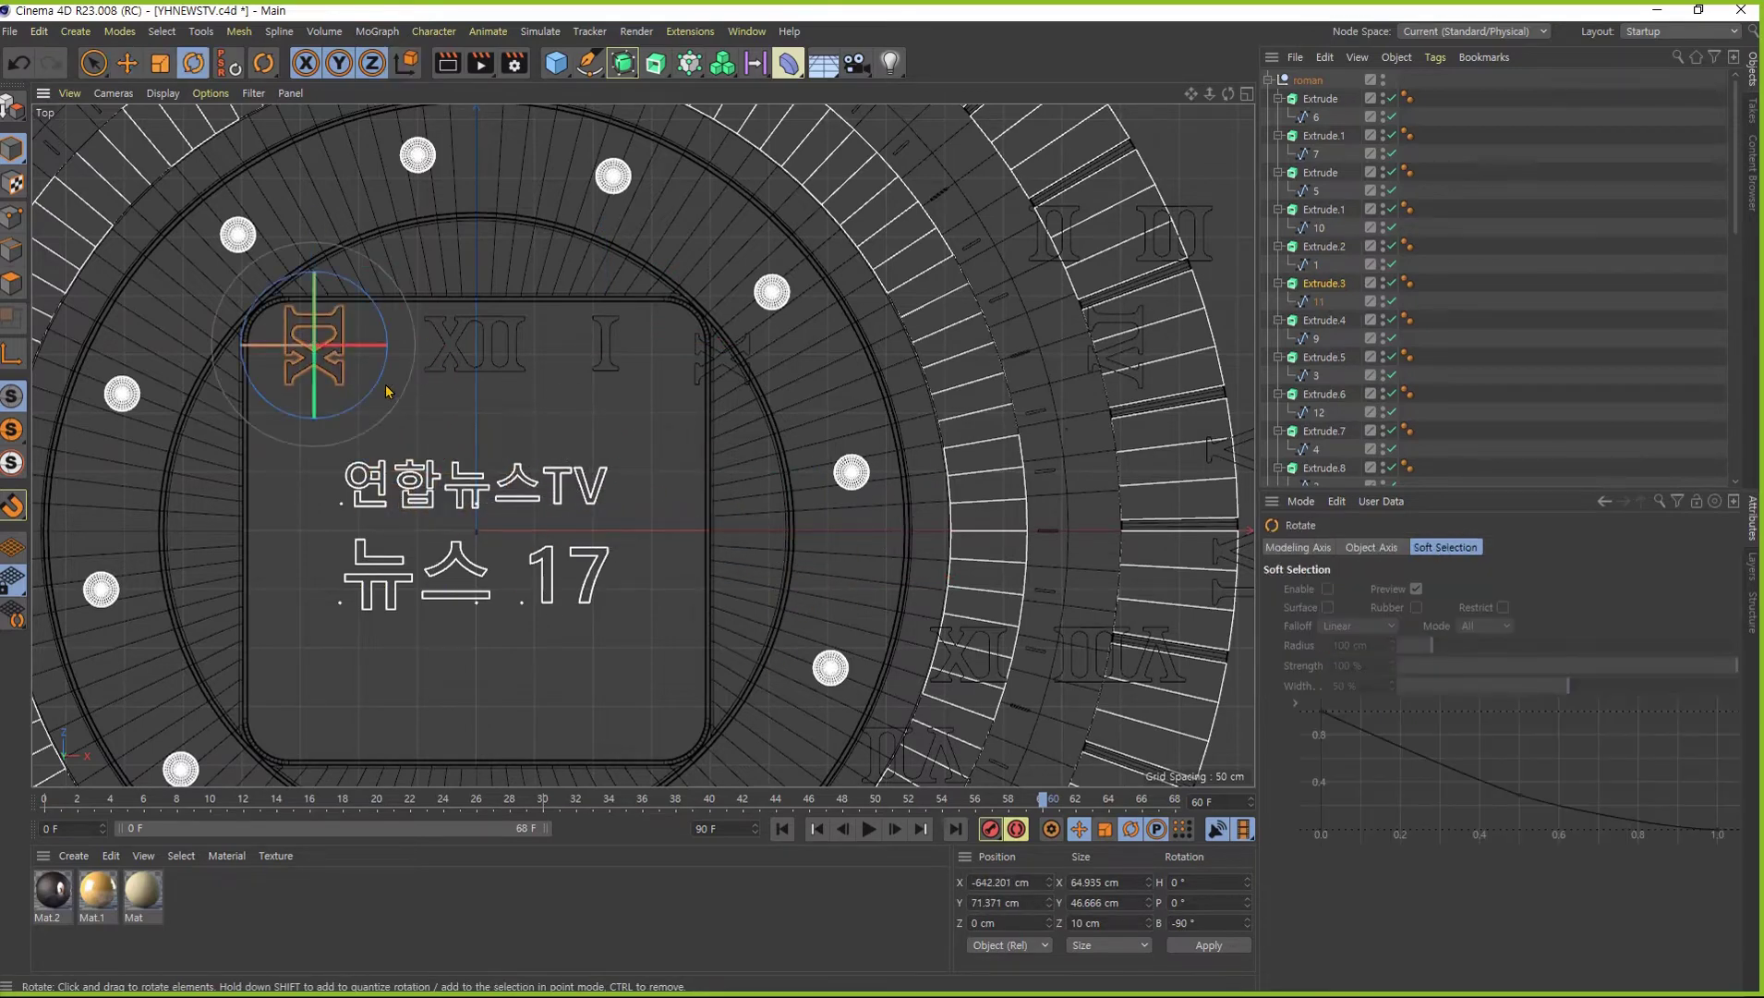
pyautogui.moveTo(386, 393); pyautogui.dragTo(294, 400)
pyautogui.press('e')
pyautogui.moveTo(407, 431); pyautogui.dragTo(442, 426)
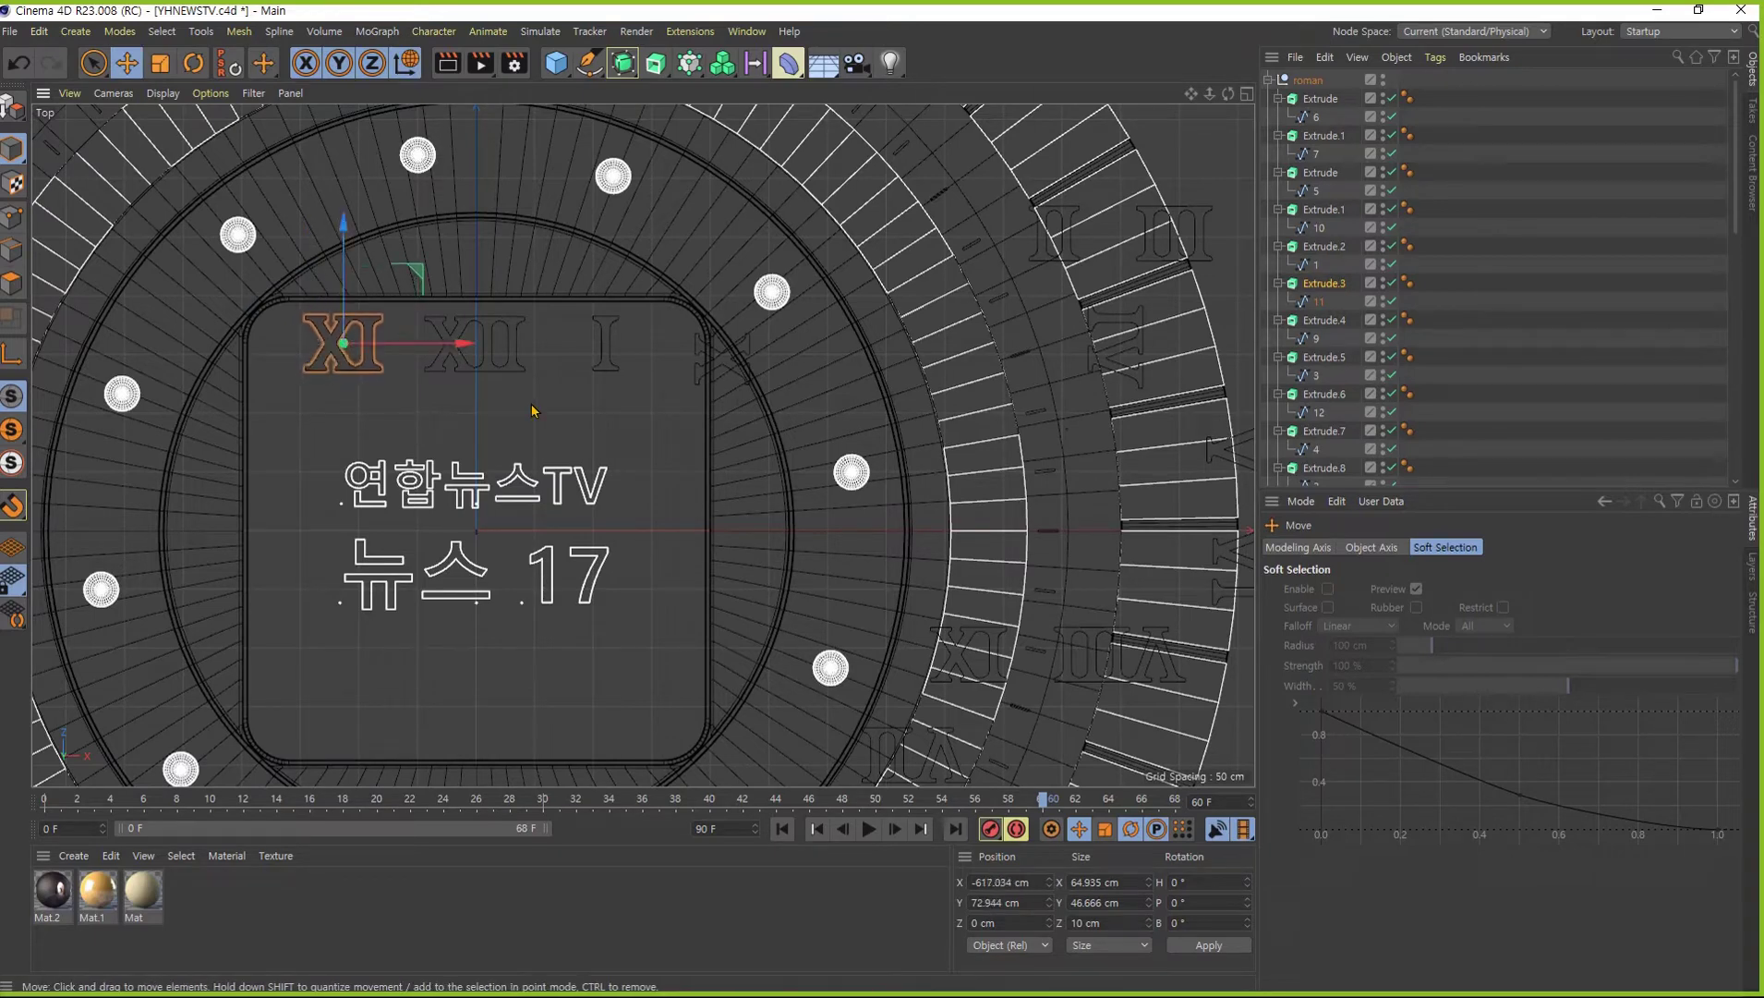
# - Adjust the spacing of I and XII along the top edge
pyautogui.click(624, 365)
pyautogui.moveTo(625, 423)
pyautogui.mouseDown()
pyautogui.moveTo(644, 423)
pyautogui.moveTo(561, 400)
pyautogui.mouseUp()
pyautogui.click(490, 366)
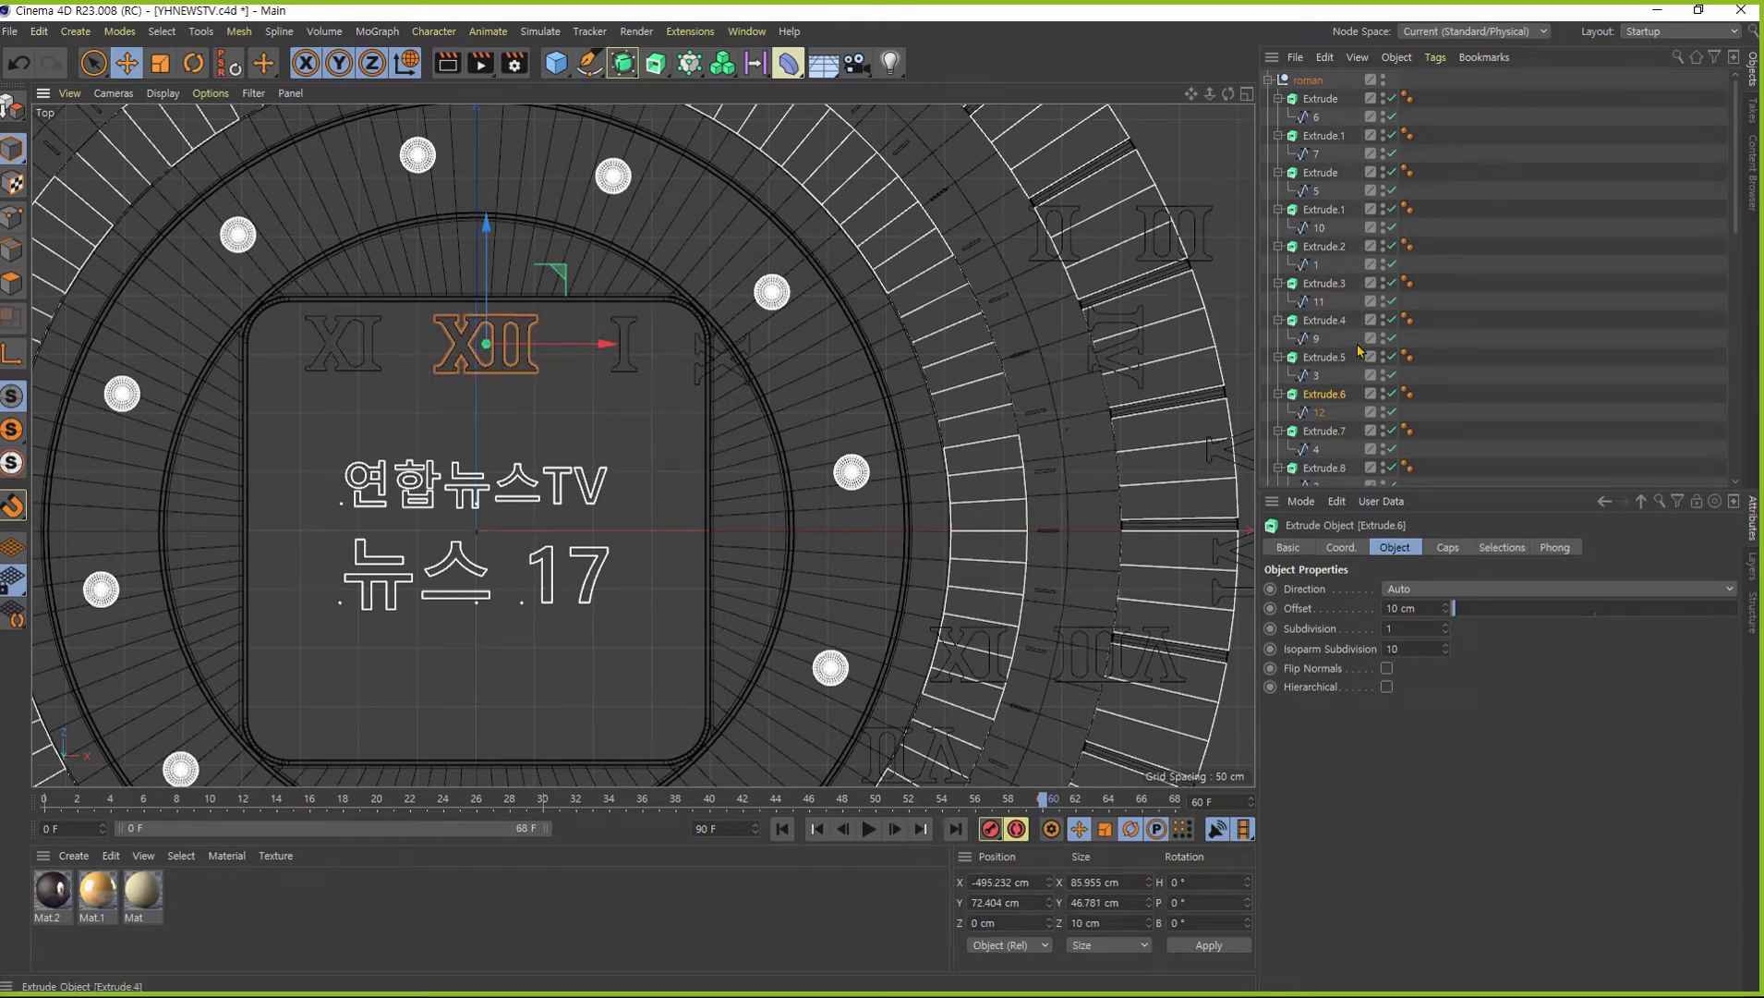
pyautogui.scroll(-4, 1358, 349)
pyautogui.scroll(1, 1342, 371)
pyautogui.scroll(1, 1330, 407)
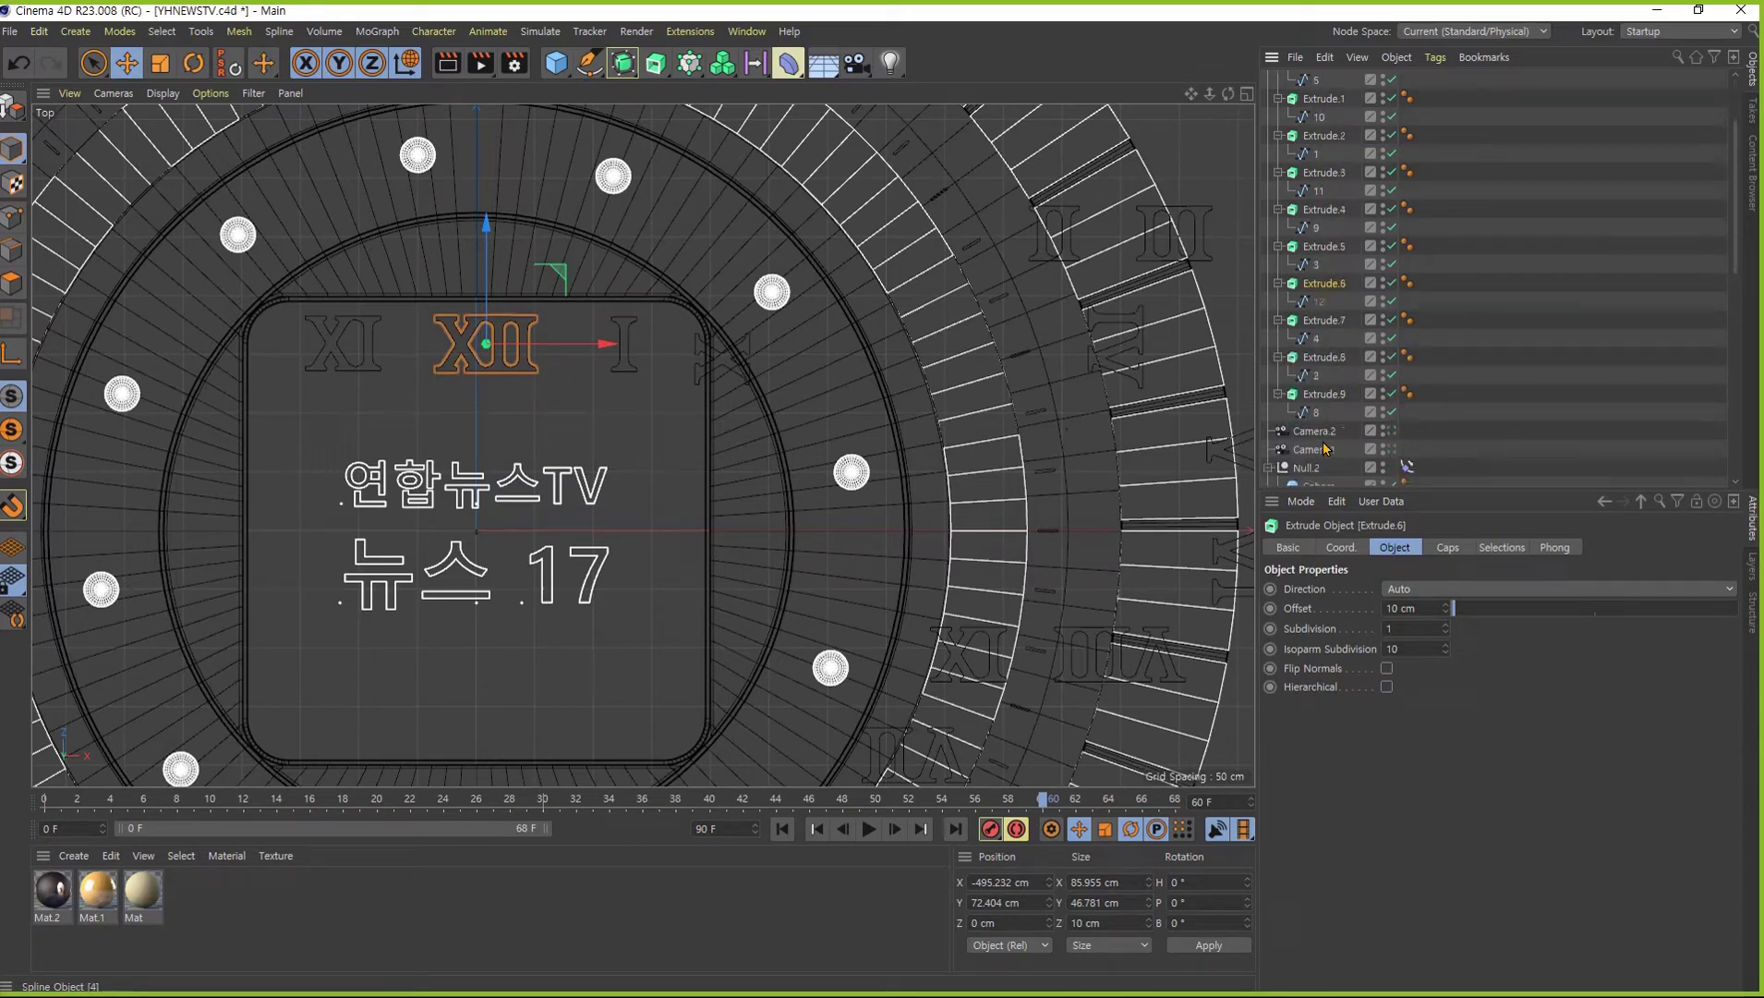
pyautogui.click(1323, 364)
# - Bring numeral II onto the inner panel, turned a quarter turn, below I
pyautogui.moveTo(1063, 305); pyautogui.dragTo(802, 580)
pyautogui.press('r')
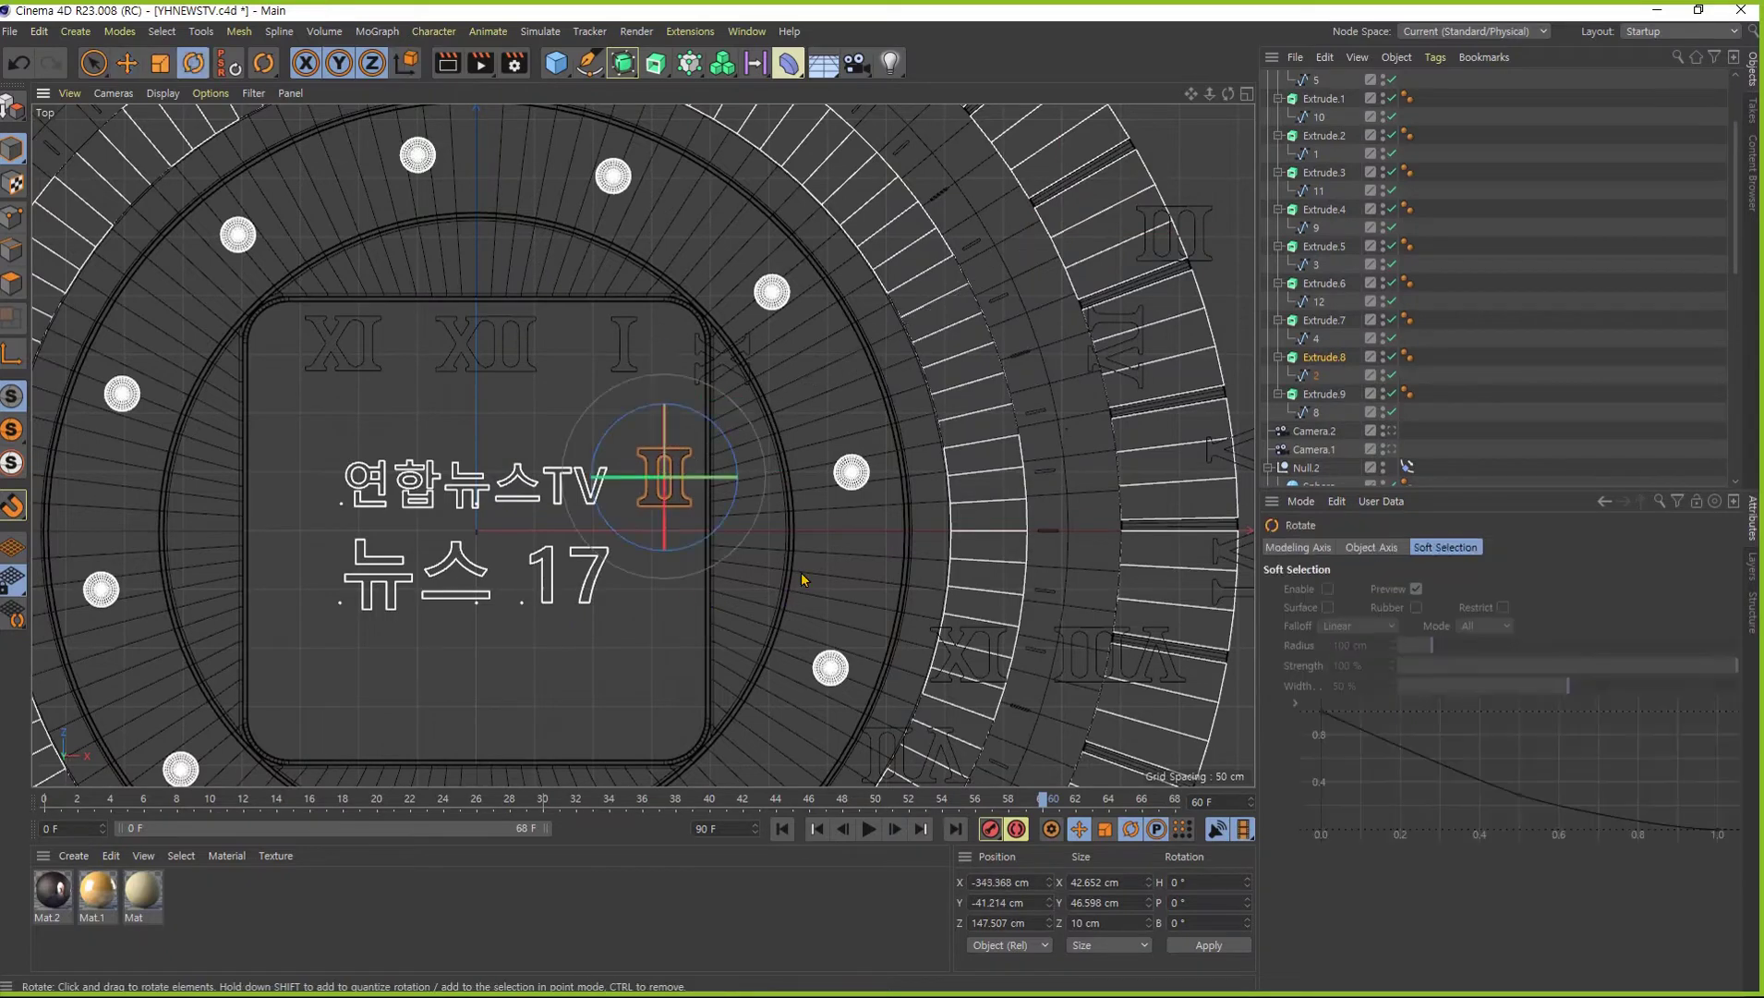
pyautogui.moveTo(729, 518)
pyautogui.mouseDown()
pyautogui.moveTo(642, 545)
pyautogui.moveTo(668, 556)
pyautogui.mouseUp()
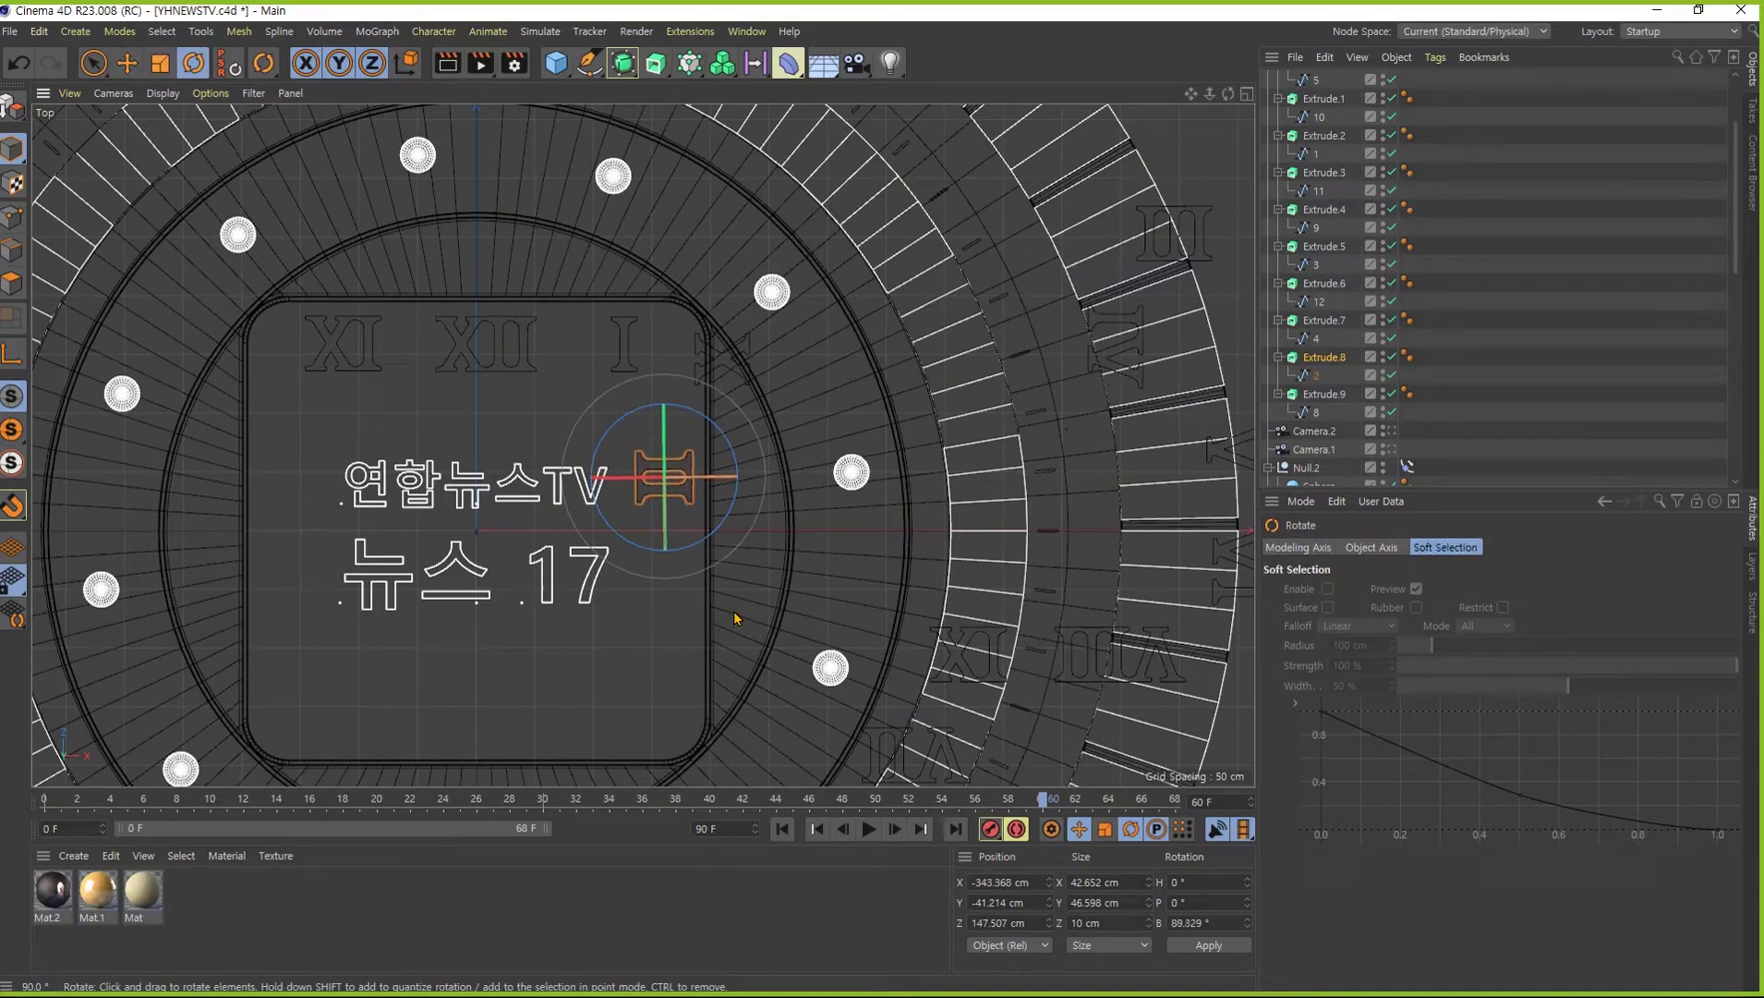
pyautogui.press('e')
pyautogui.moveTo(755, 639); pyautogui.dragTo(747, 601)
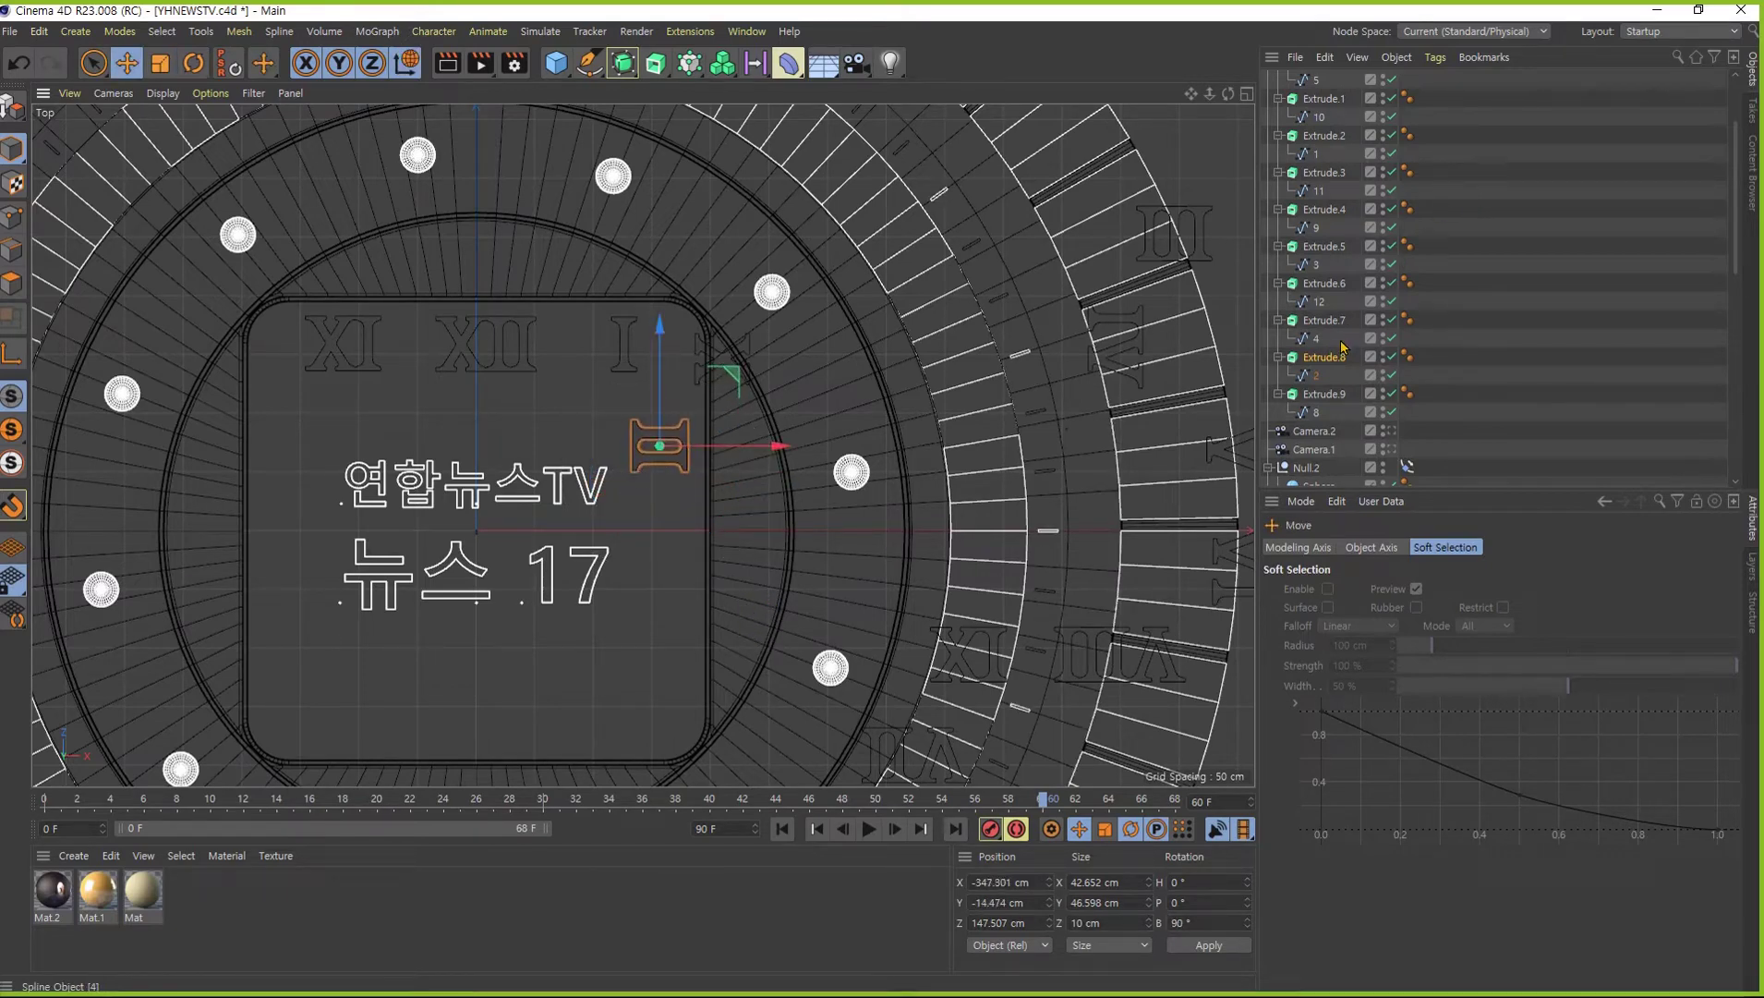
# - Bring numeral III onto the inner panel and rotate it upright
pyautogui.click(1323, 246)
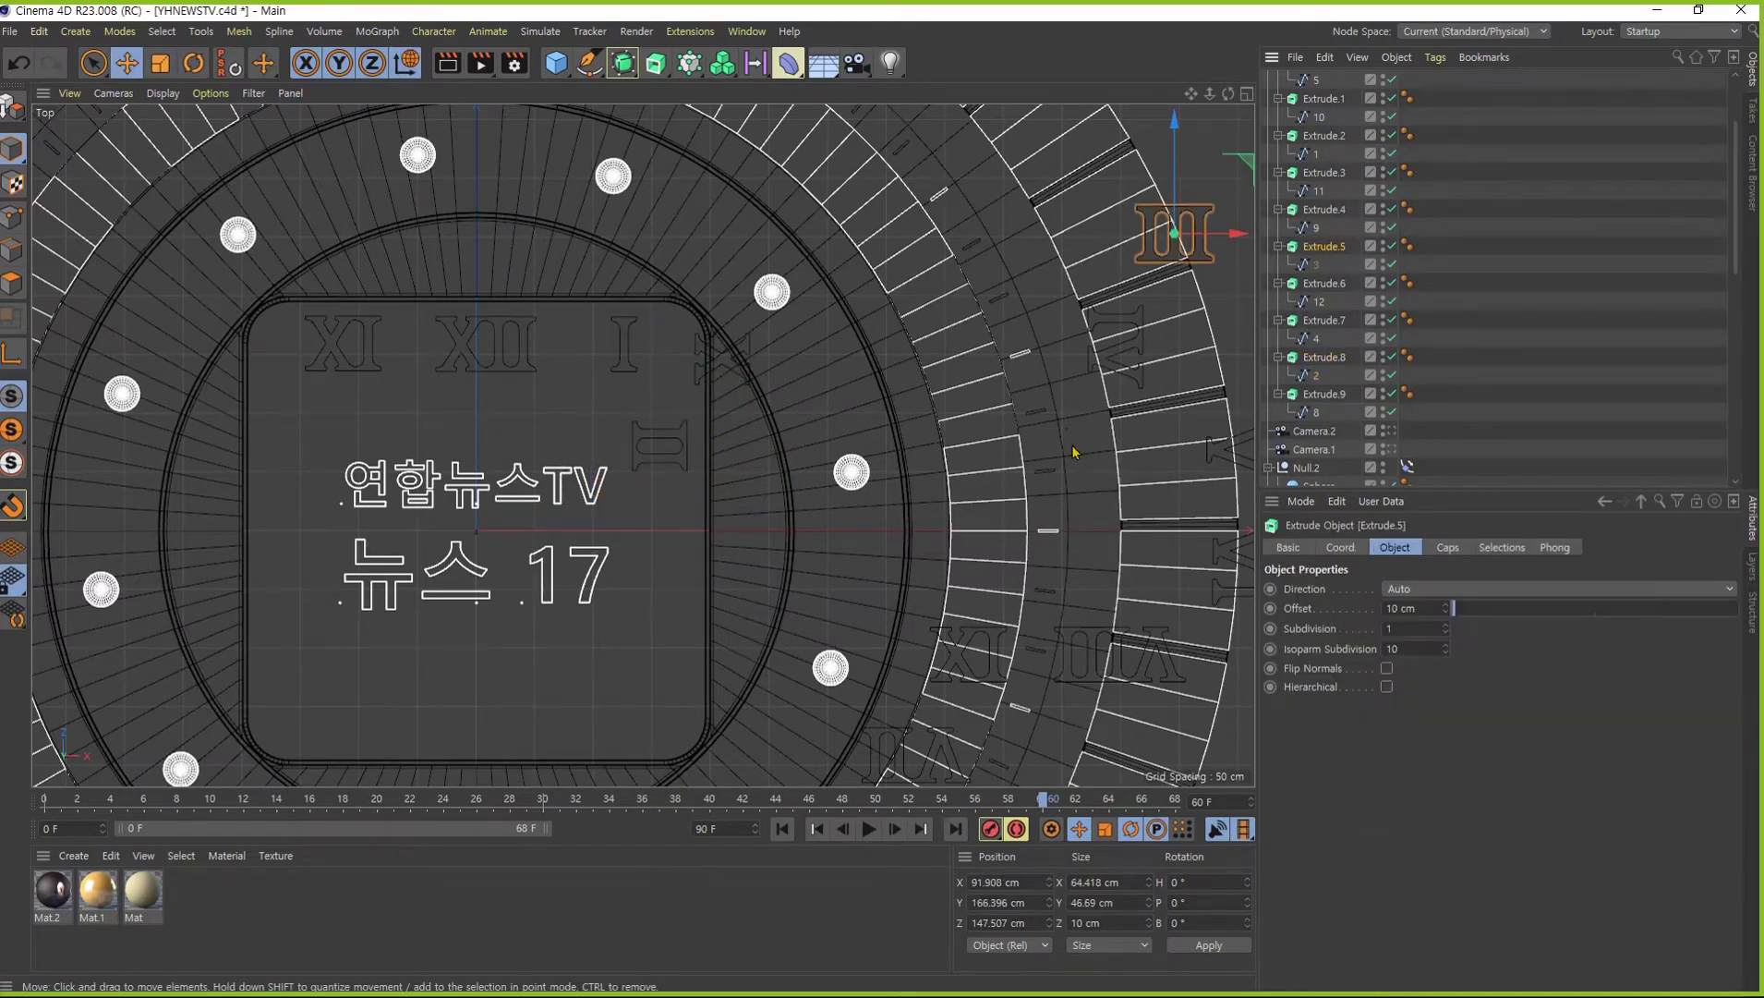
pyautogui.moveTo(1192, 259); pyautogui.dragTo(859, 633)
pyautogui.press('r')
pyautogui.moveTo(952, 466)
pyautogui.mouseDown()
pyautogui.moveTo(661, 695)
pyautogui.moveTo(729, 661)
pyautogui.mouseUp()
pyautogui.press('e')
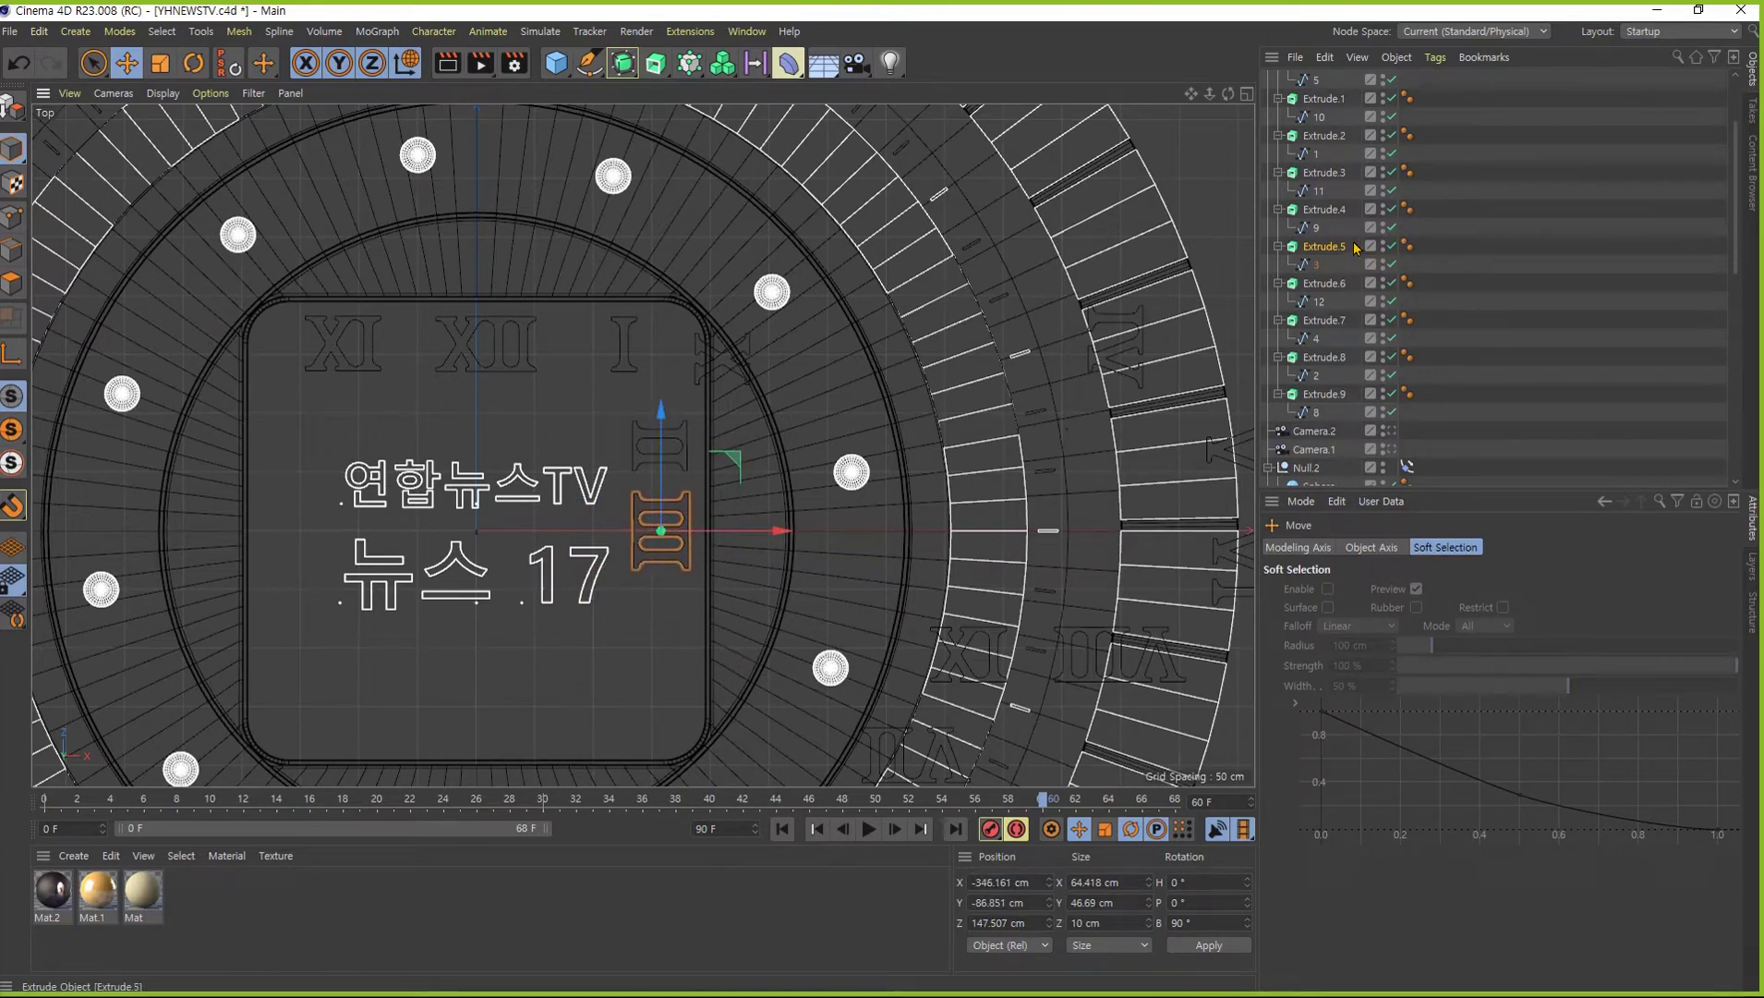
# - Place IV on the panel's right side and nudge II, I and XI into alignment
pyautogui.click(1335, 320)
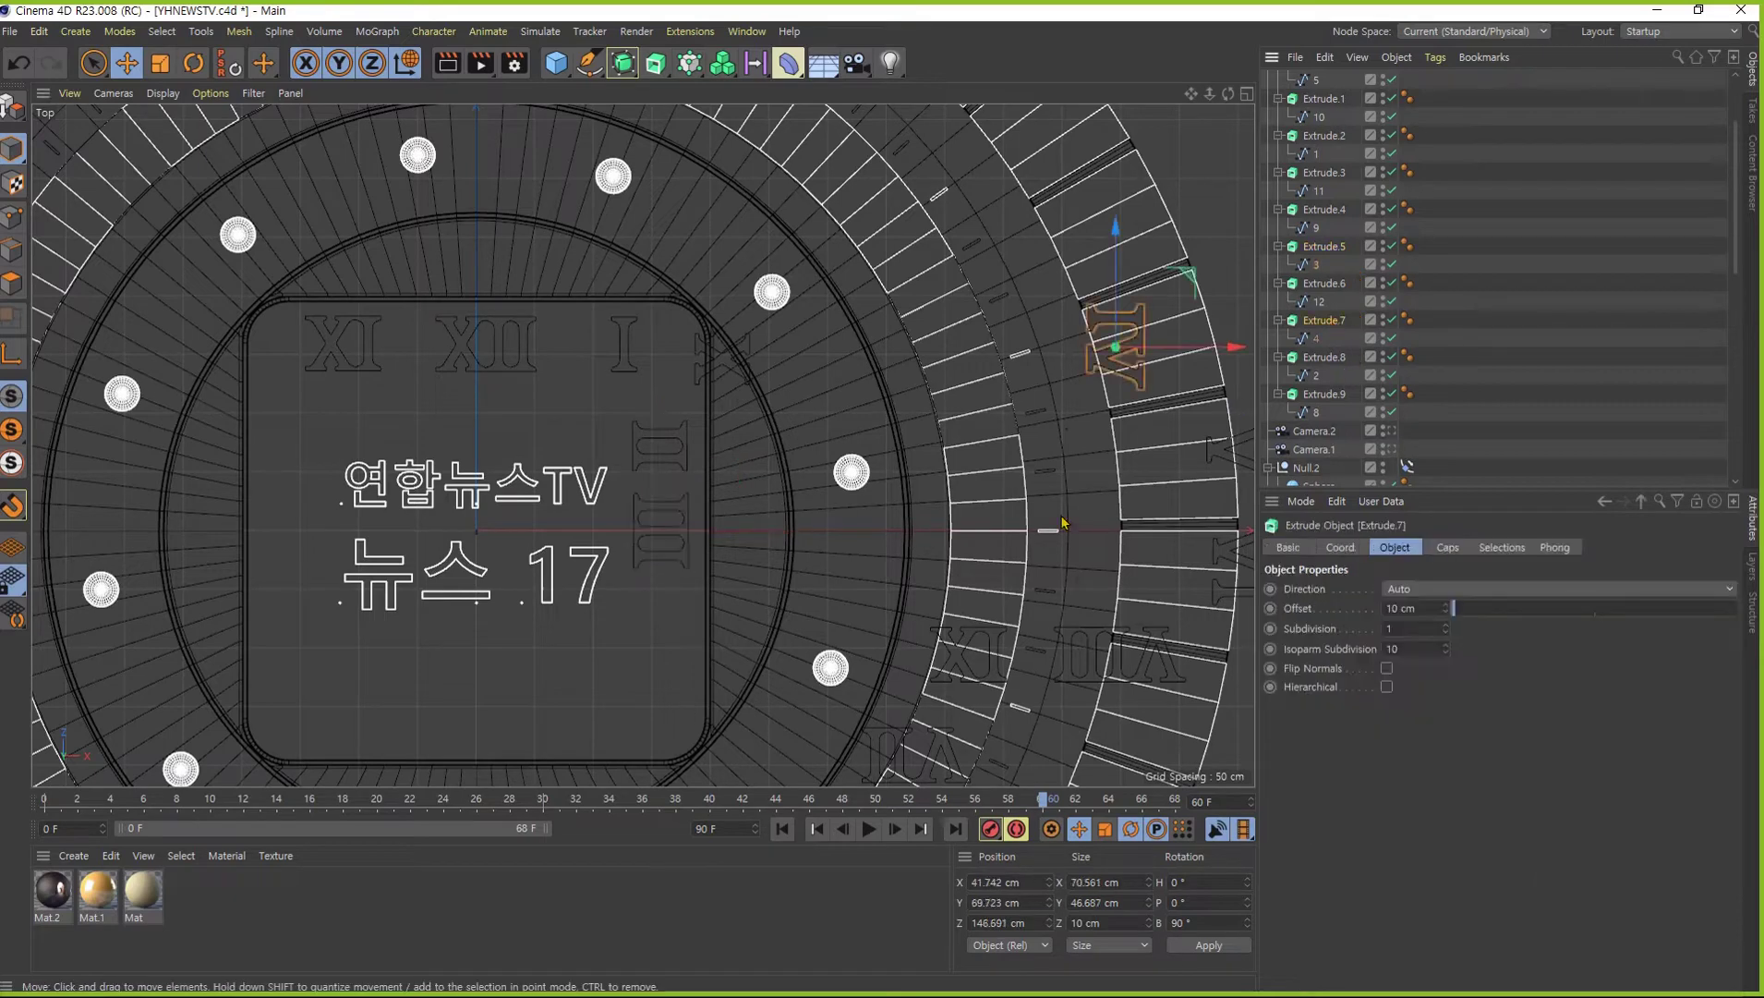
pyautogui.moveTo(1135, 494); pyautogui.dragTo(880, 505)
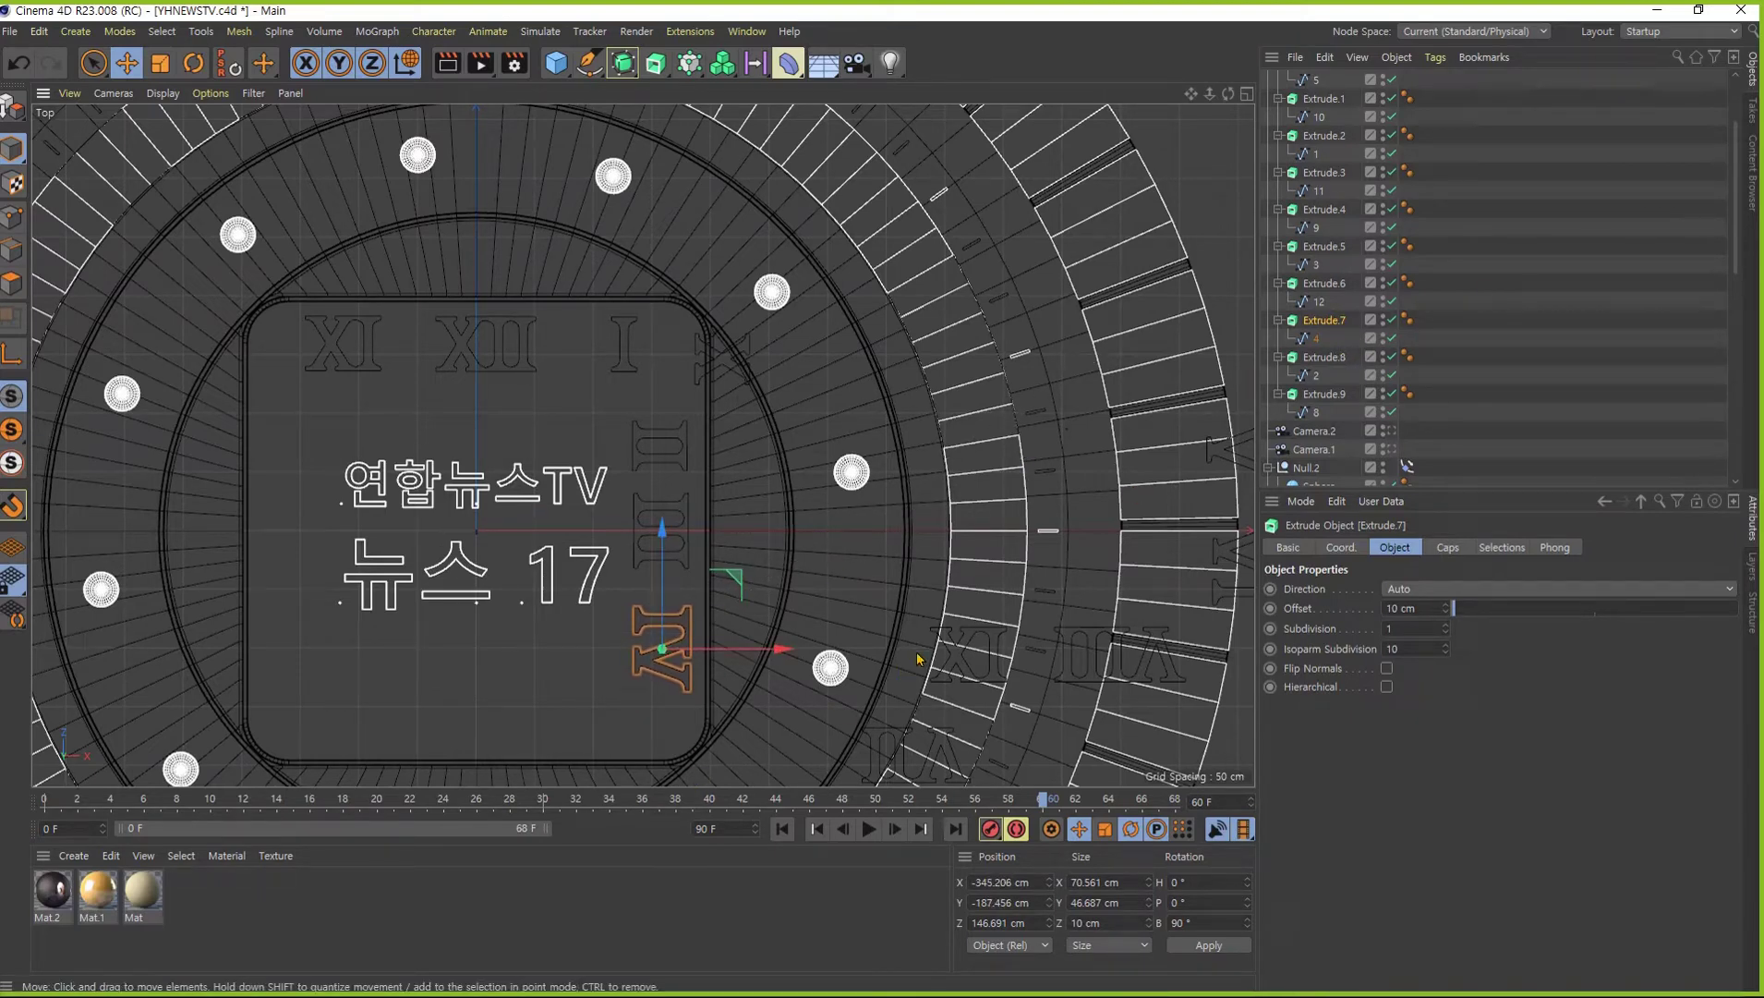
pyautogui.moveTo(917, 659)
pyautogui.mouseDown()
pyautogui.moveTo(877, 578)
pyautogui.moveTo(933, 552)
pyautogui.moveTo(911, 564)
pyautogui.mouseUp()
pyautogui.click(1331, 359)
pyautogui.click(1327, 136)
pyautogui.click(1328, 176)
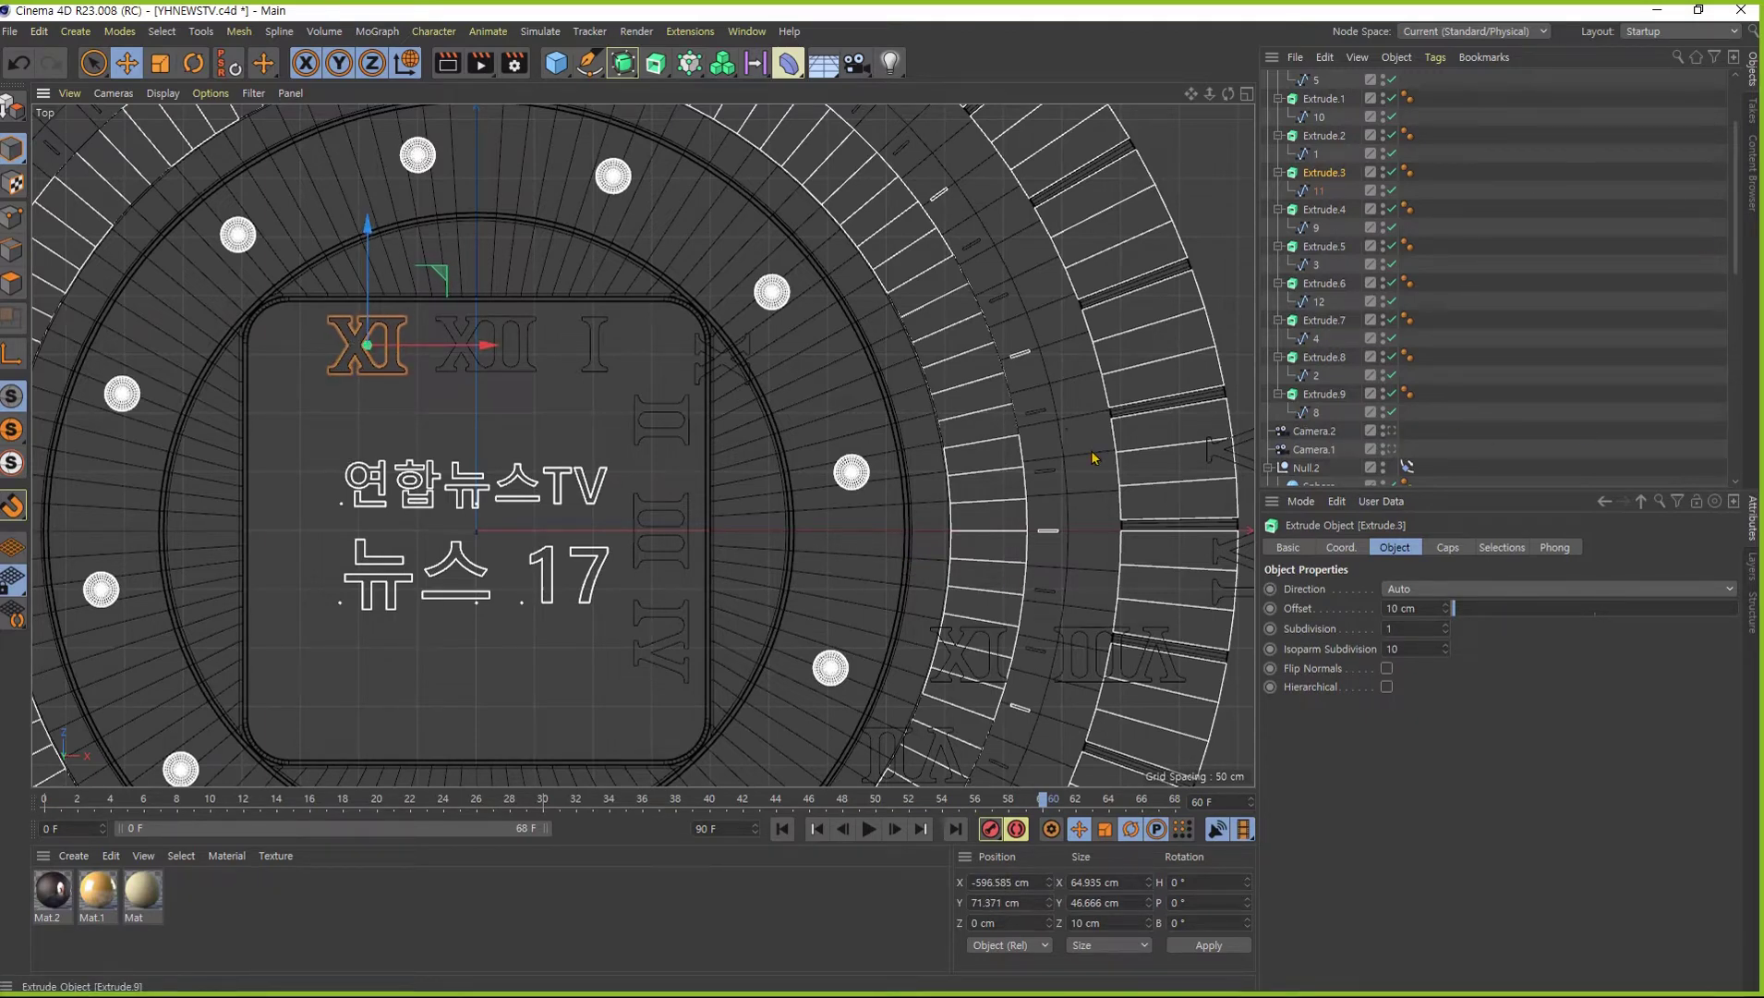
# - Move the V numeral onto the inner panel's bottom edge, rotated 180°
pyautogui.scroll(3, 1361, 204)
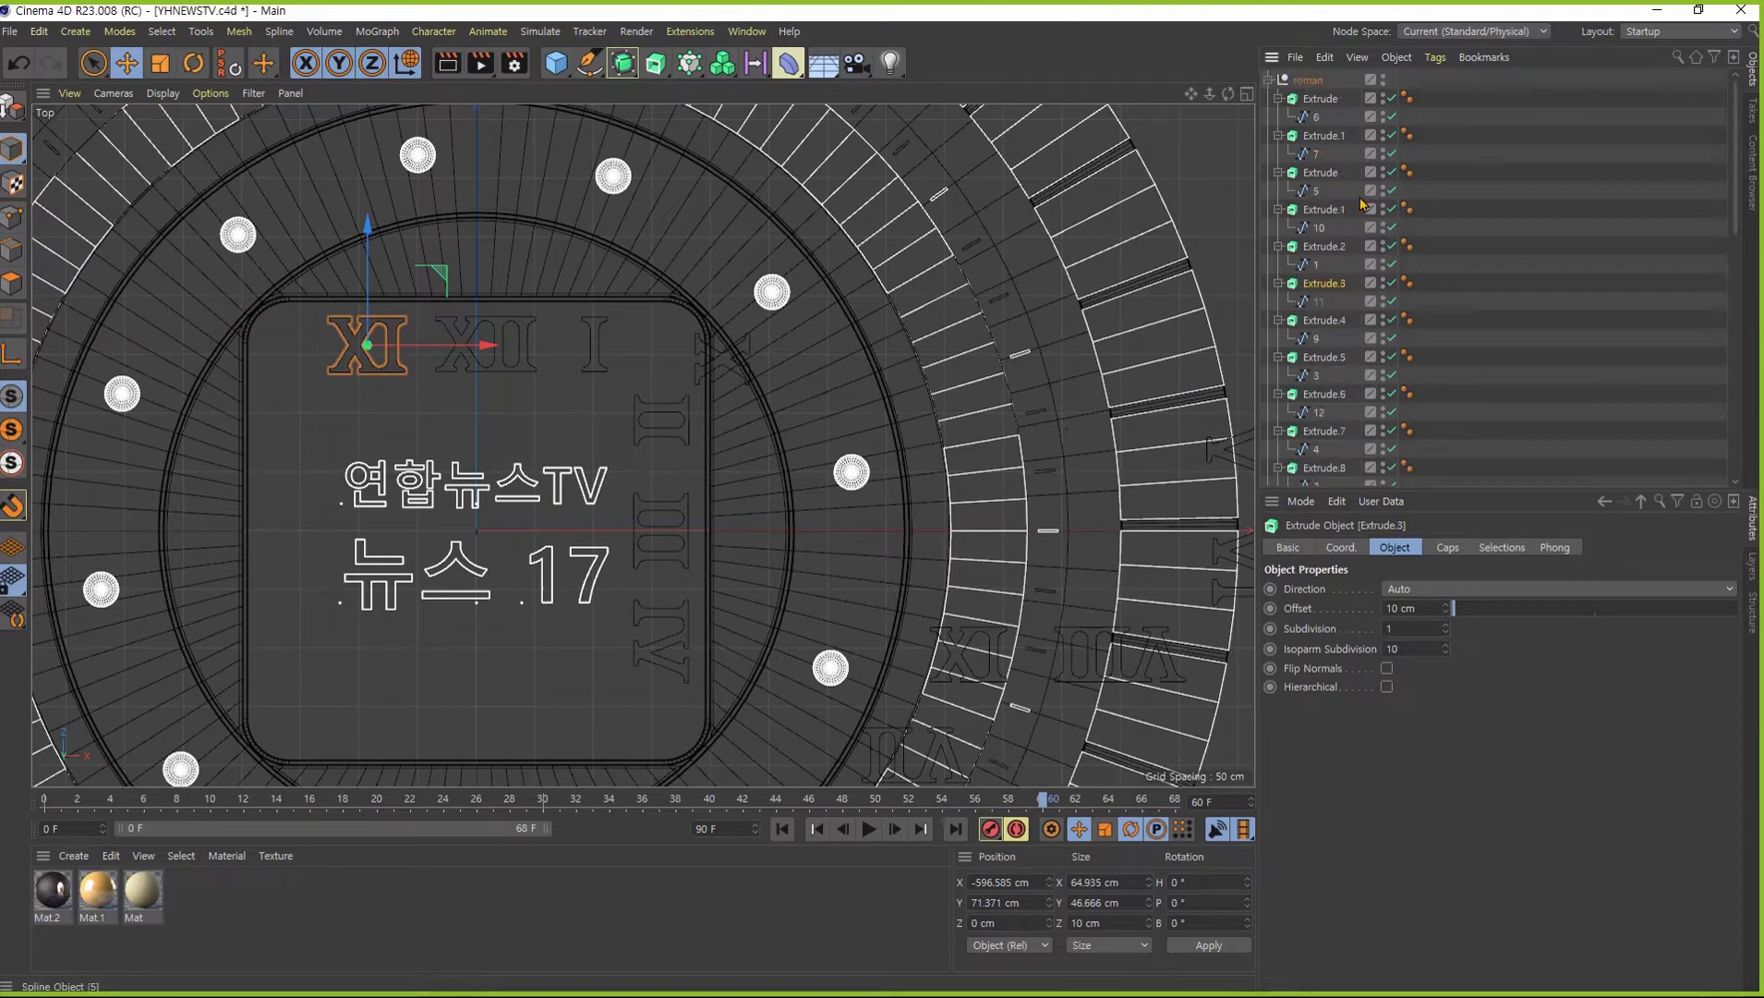
pyautogui.click(1321, 173)
pyautogui.moveTo(1108, 415); pyautogui.dragTo(807, 609)
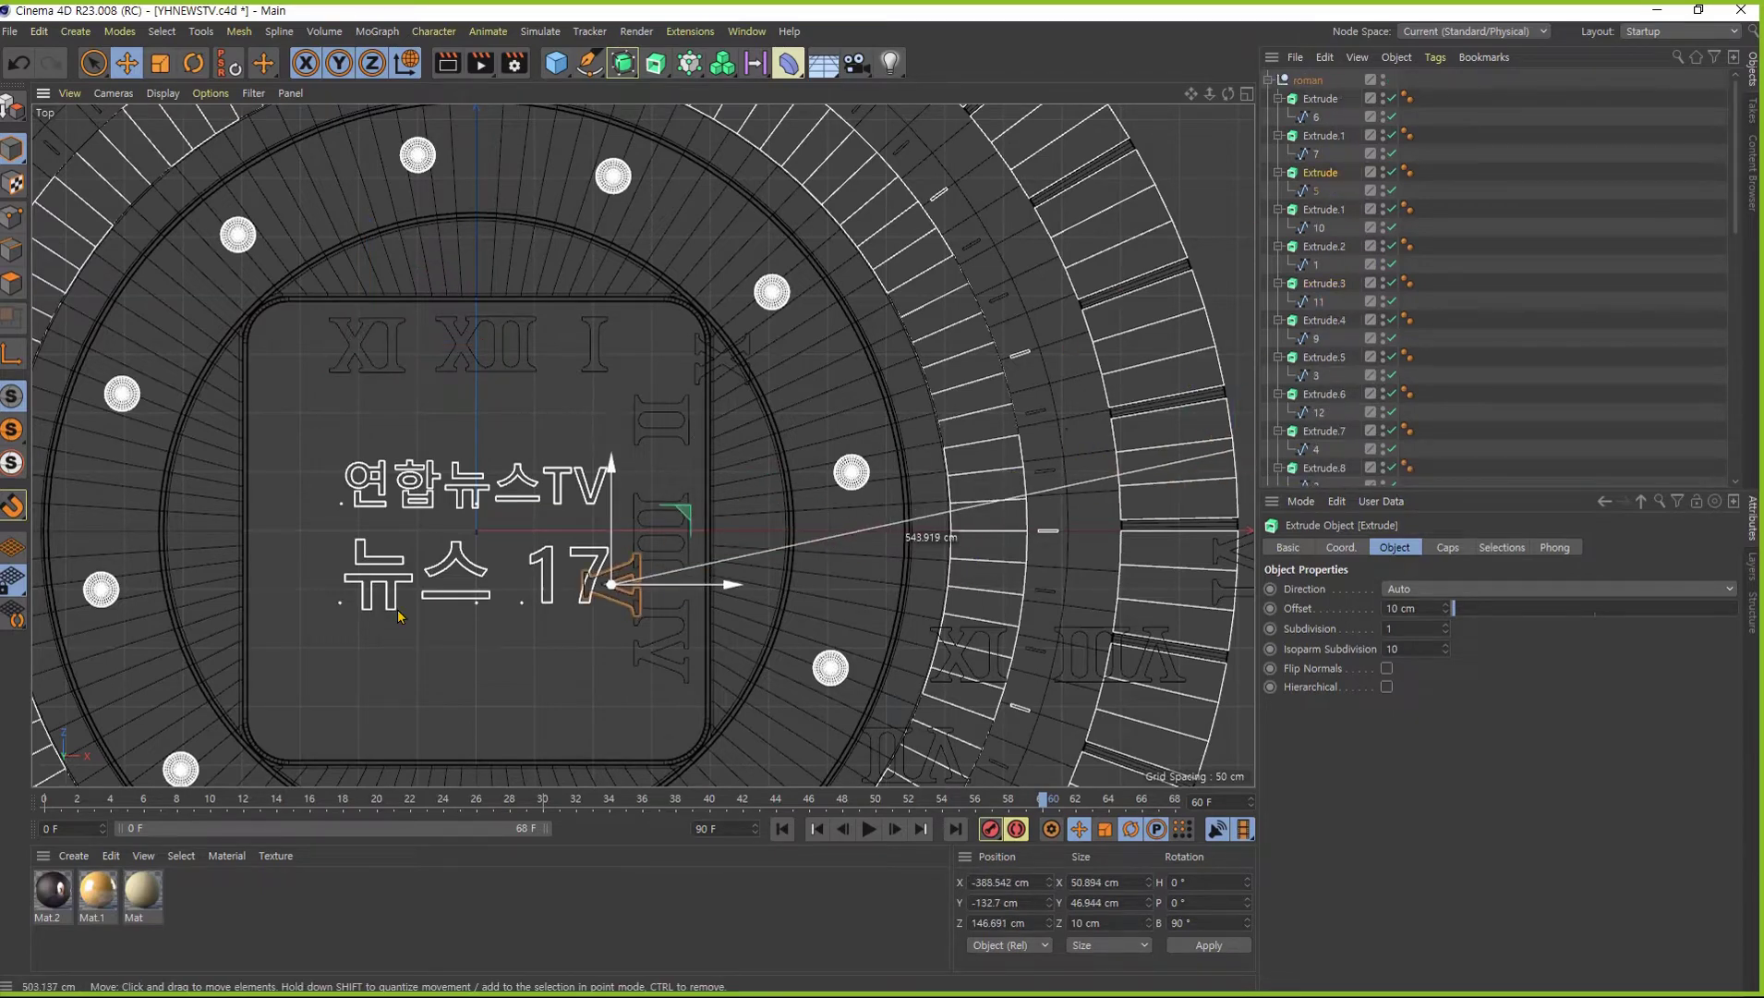
pyautogui.press('r')
pyautogui.moveTo(757, 503); pyautogui.dragTo(560, 777)
pyautogui.press('e')
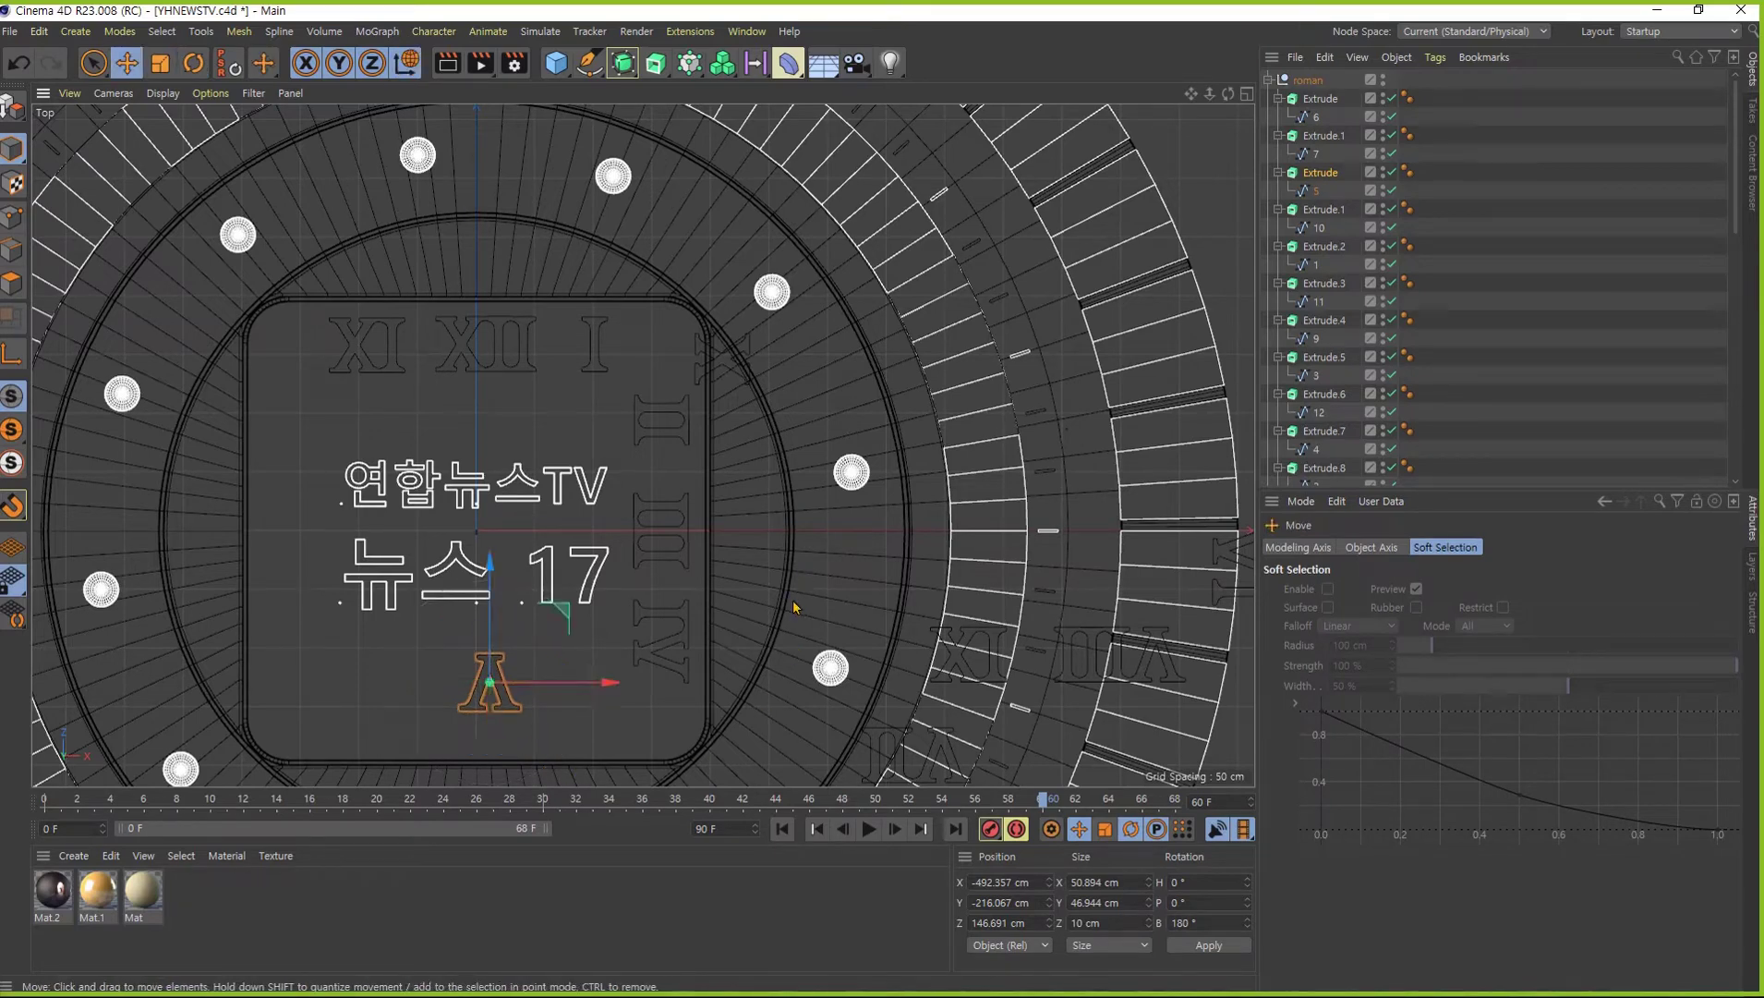
pyautogui.moveTo(801, 574); pyautogui.dragTo(896, 634)
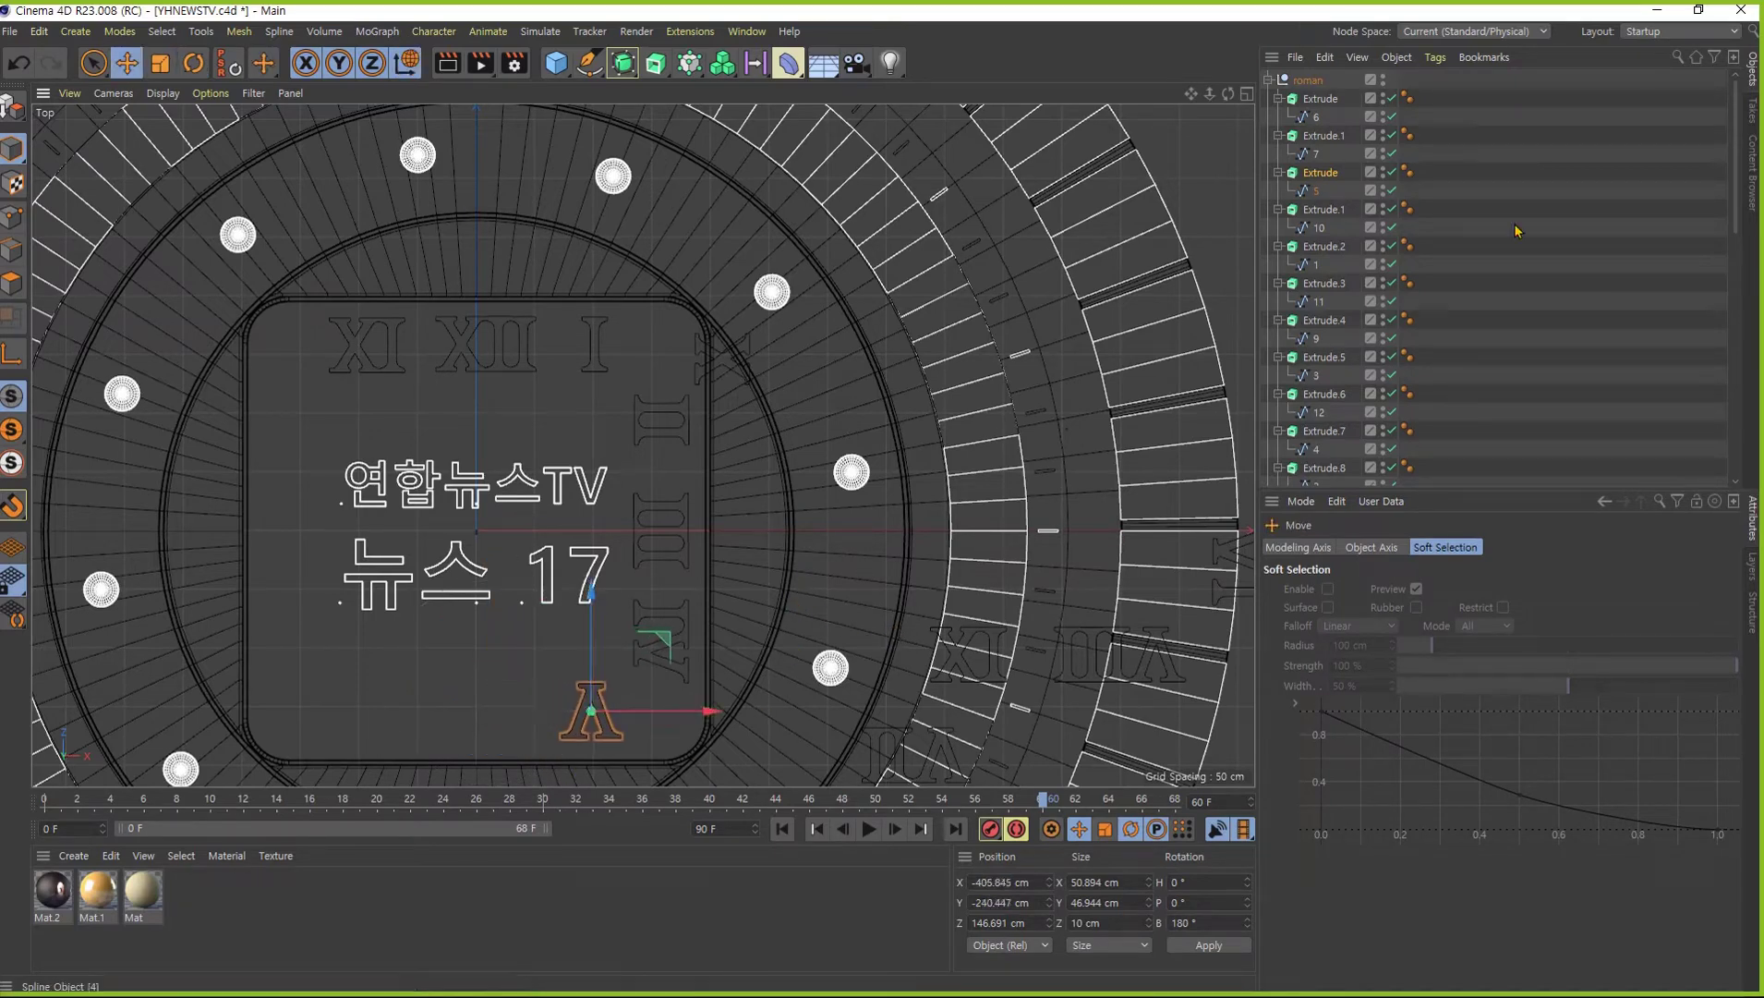
# - Place the VI numeral along the panel's bottom edge, rotated 180°
pyautogui.click(1322, 100)
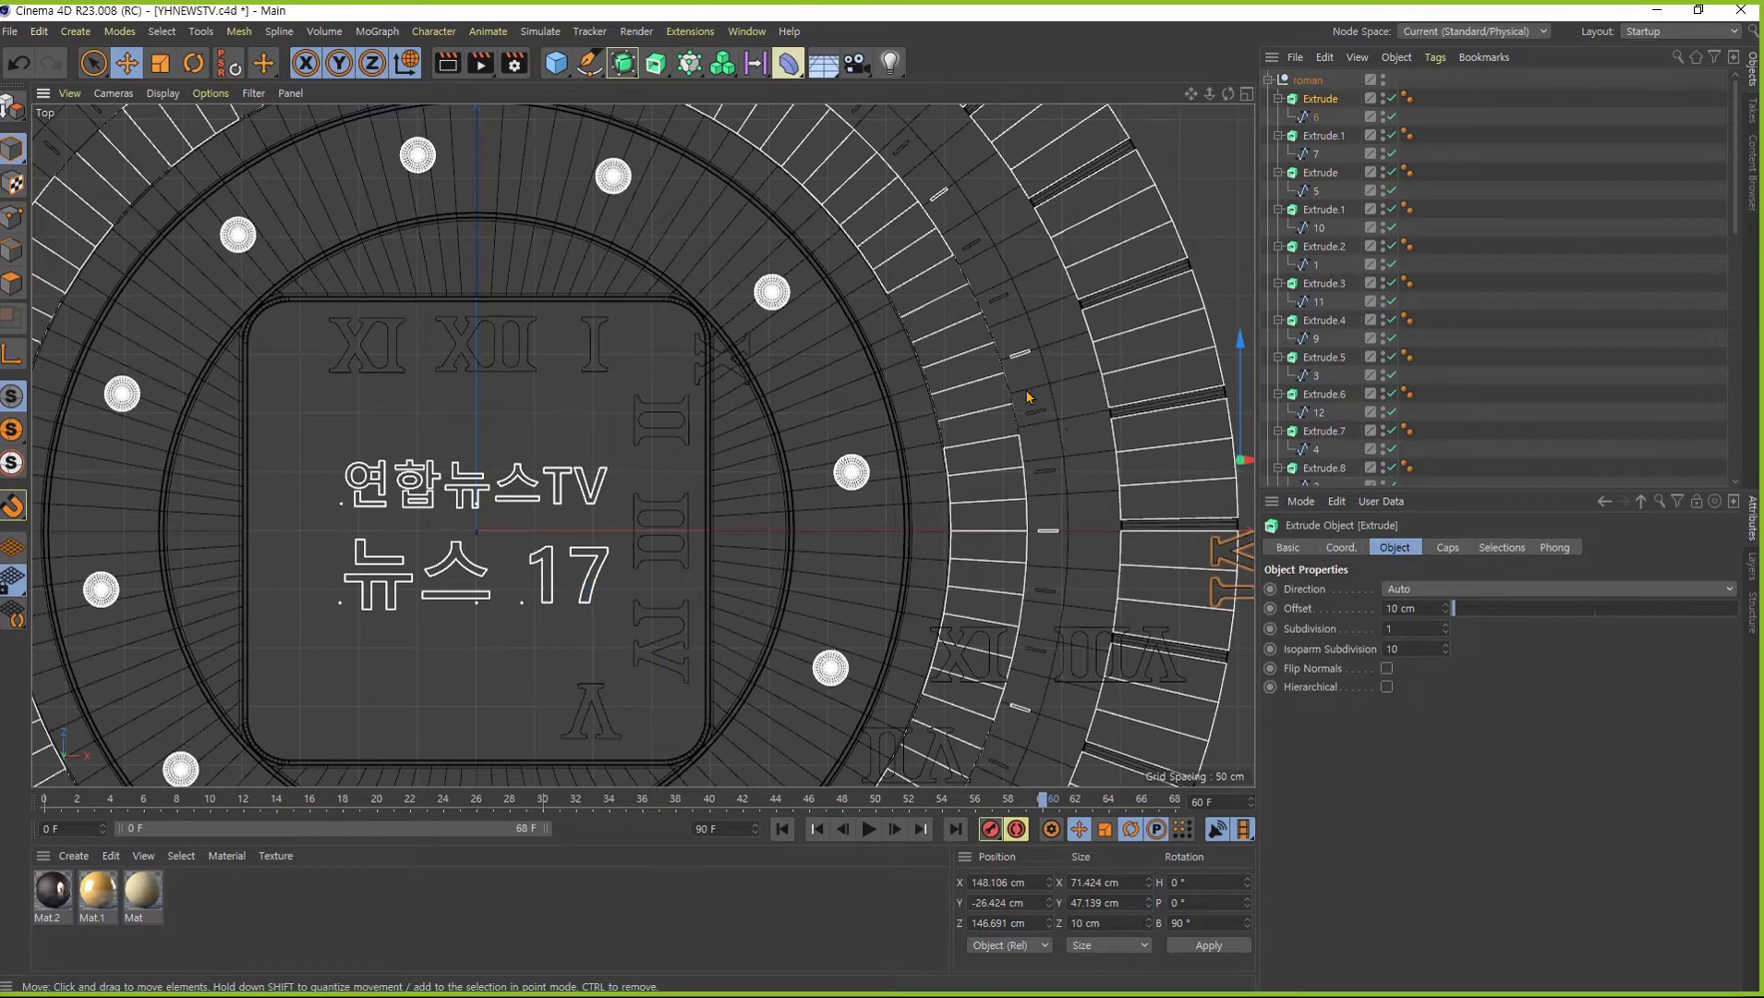
pyautogui.click(637, 468)
pyautogui.press('r')
pyautogui.moveTo(702, 592)
pyautogui.mouseDown()
pyautogui.moveTo(735, 644)
pyautogui.moveTo(580, 712)
pyautogui.mouseUp()
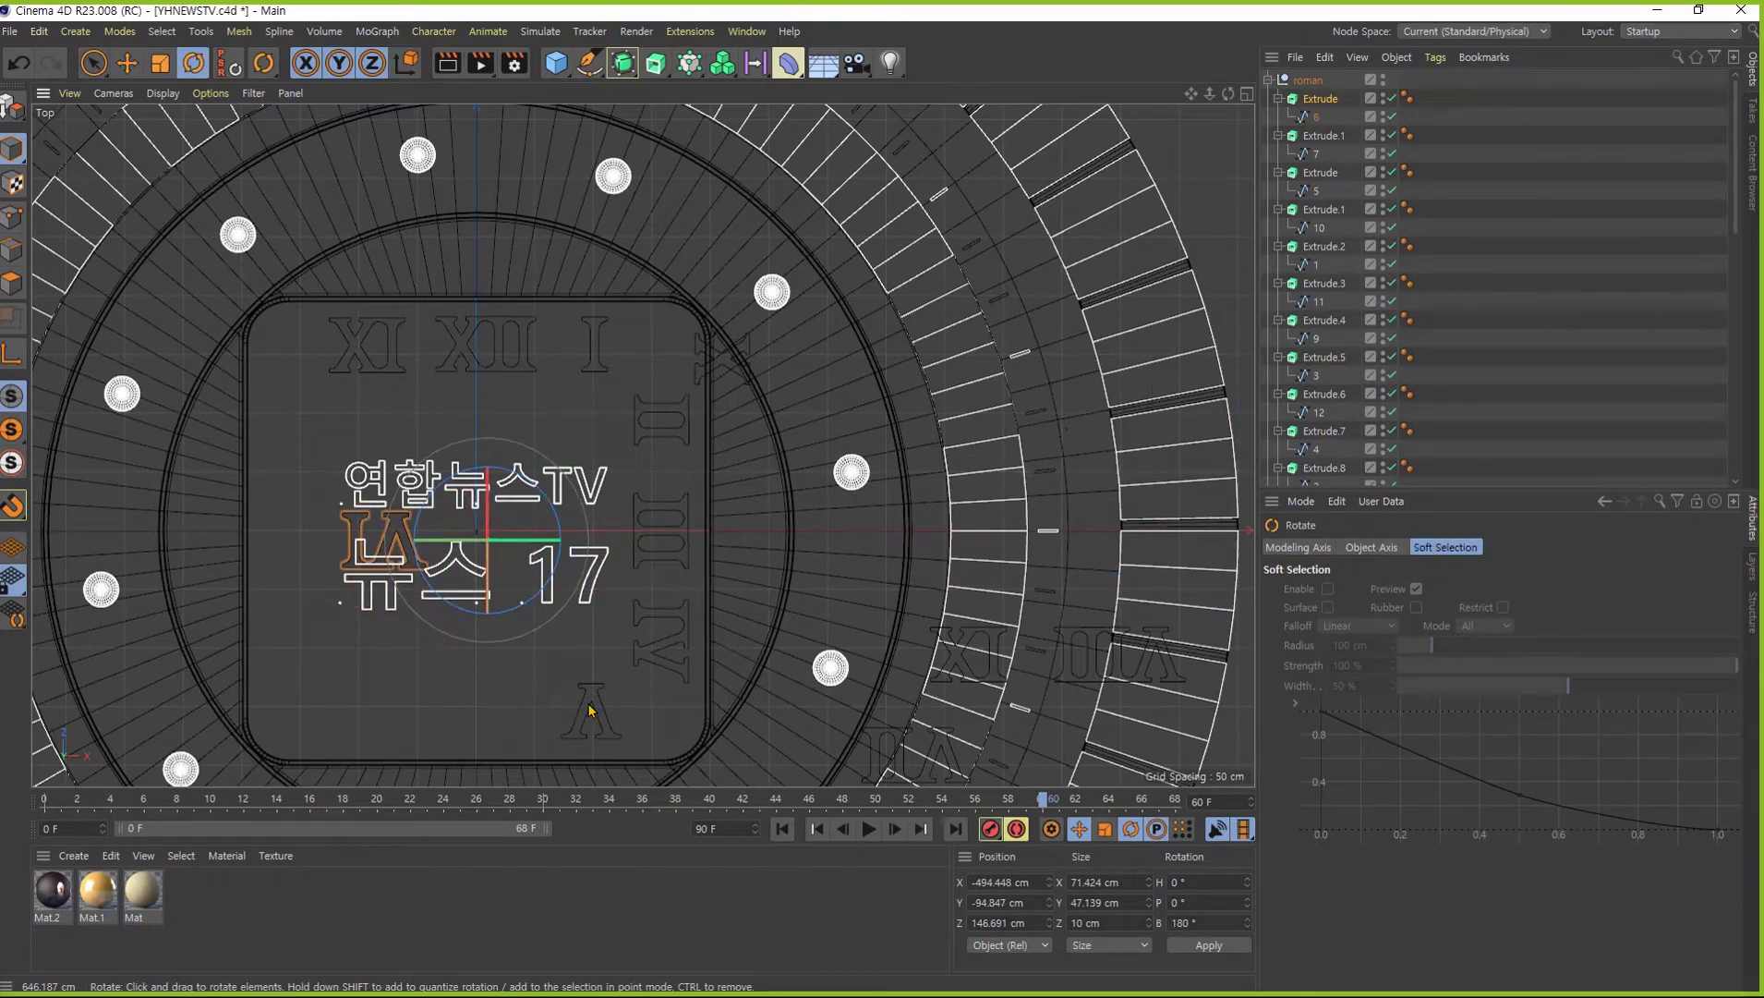
pyautogui.press('e')
pyautogui.moveTo(657, 467)
pyautogui.mouseDown()
pyautogui.moveTo(770, 649)
pyautogui.moveTo(756, 638)
pyautogui.mouseUp()
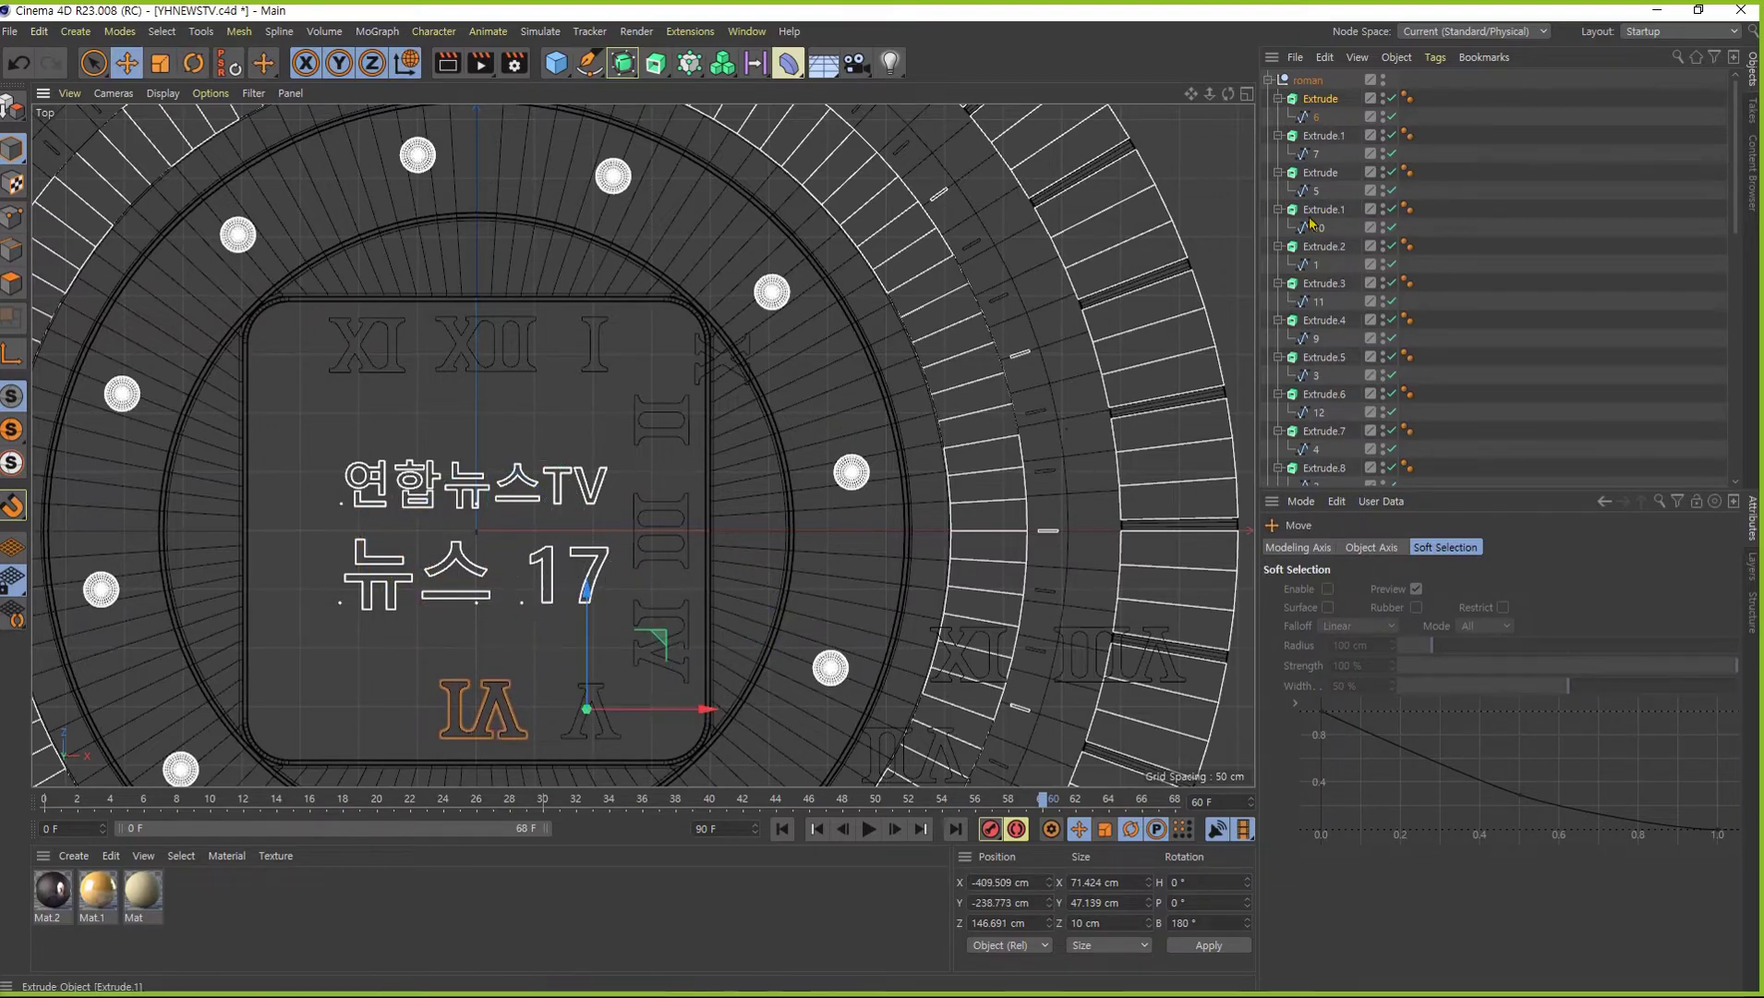
# - Put VII at the panel's lower left and respace VI evenly between V and VII
pyautogui.click(1327, 136)
pyautogui.press('e')
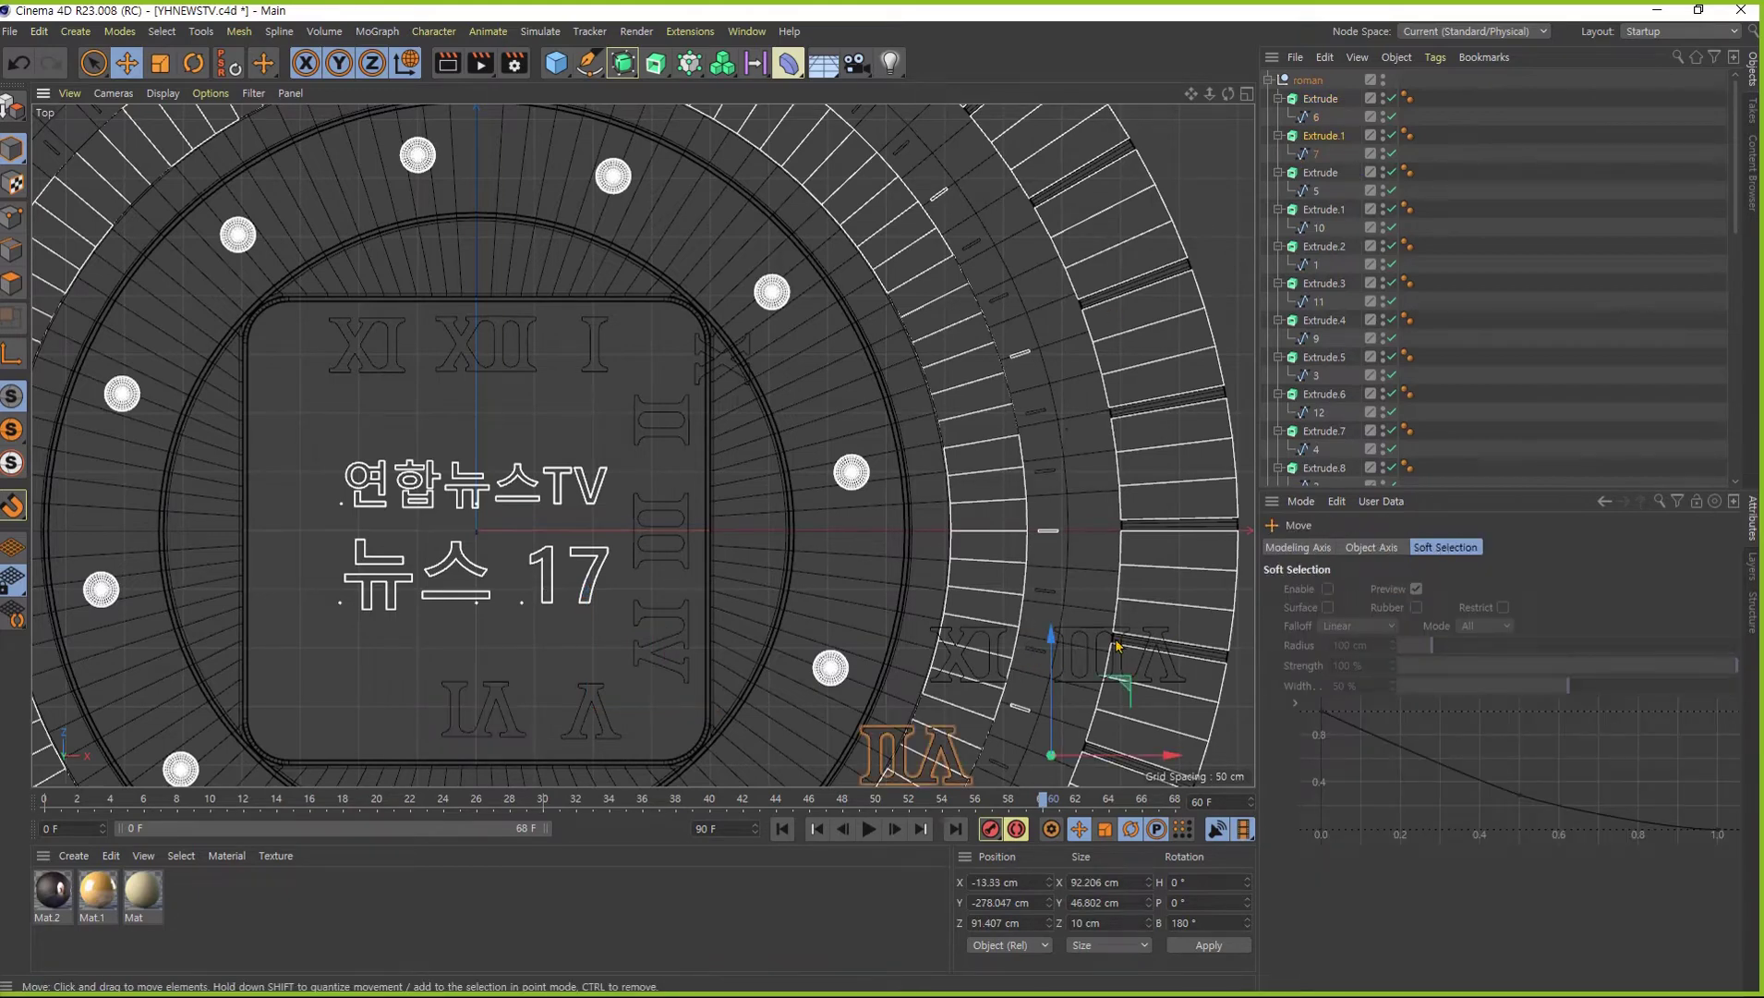
pyautogui.moveTo(1118, 646)
pyautogui.mouseDown()
pyautogui.moveTo(547, 599)
pyautogui.moveTo(566, 600)
pyautogui.mouseUp()
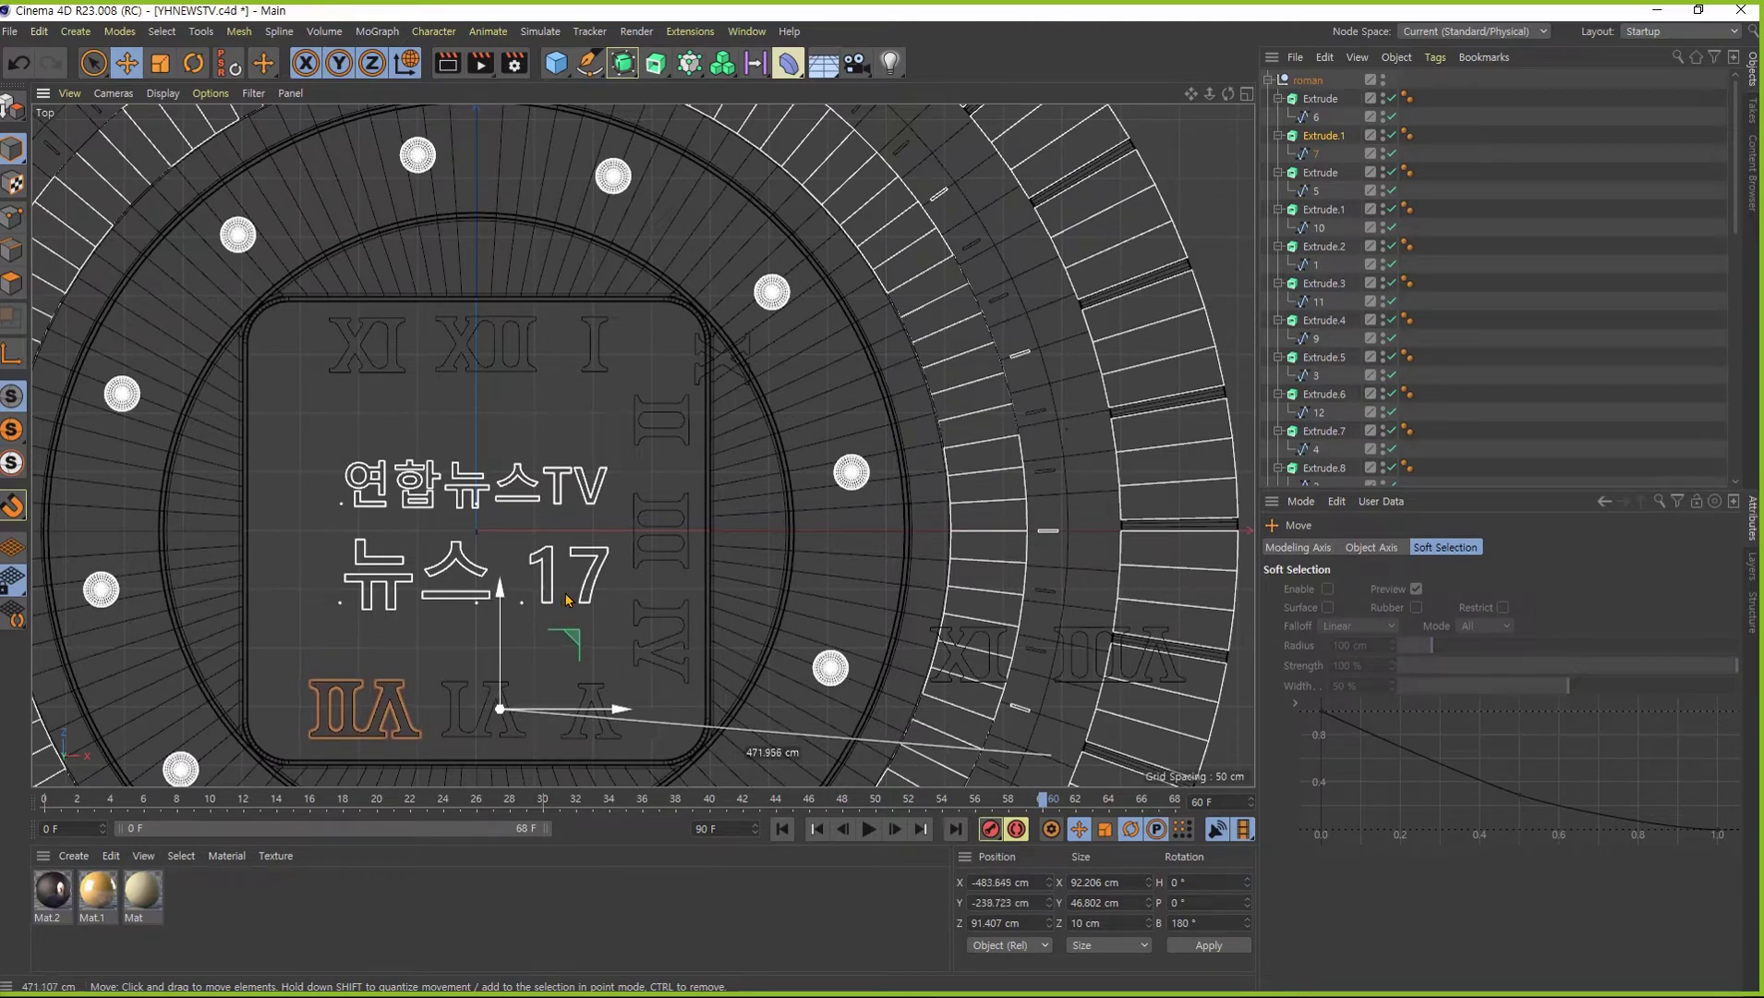
pyautogui.moveTo(566, 600); pyautogui.dragTo(567, 601)
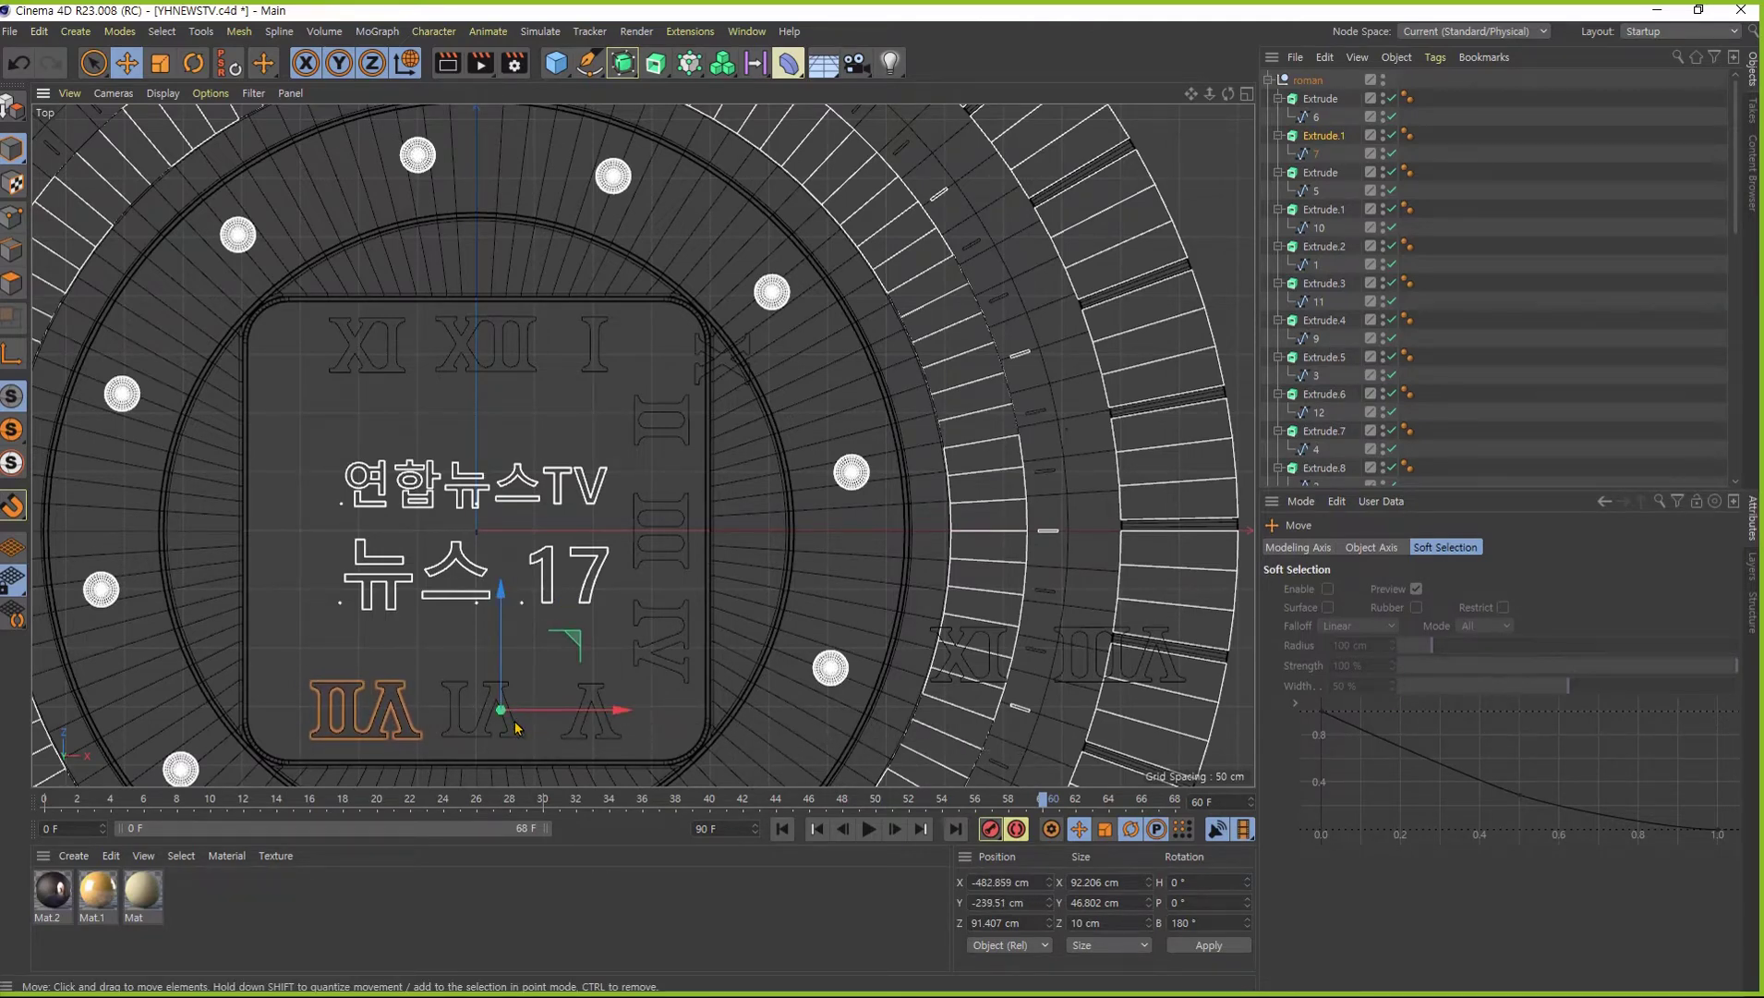
pyautogui.click(515, 728)
pyautogui.moveTo(702, 711); pyautogui.dragTo(712, 711)
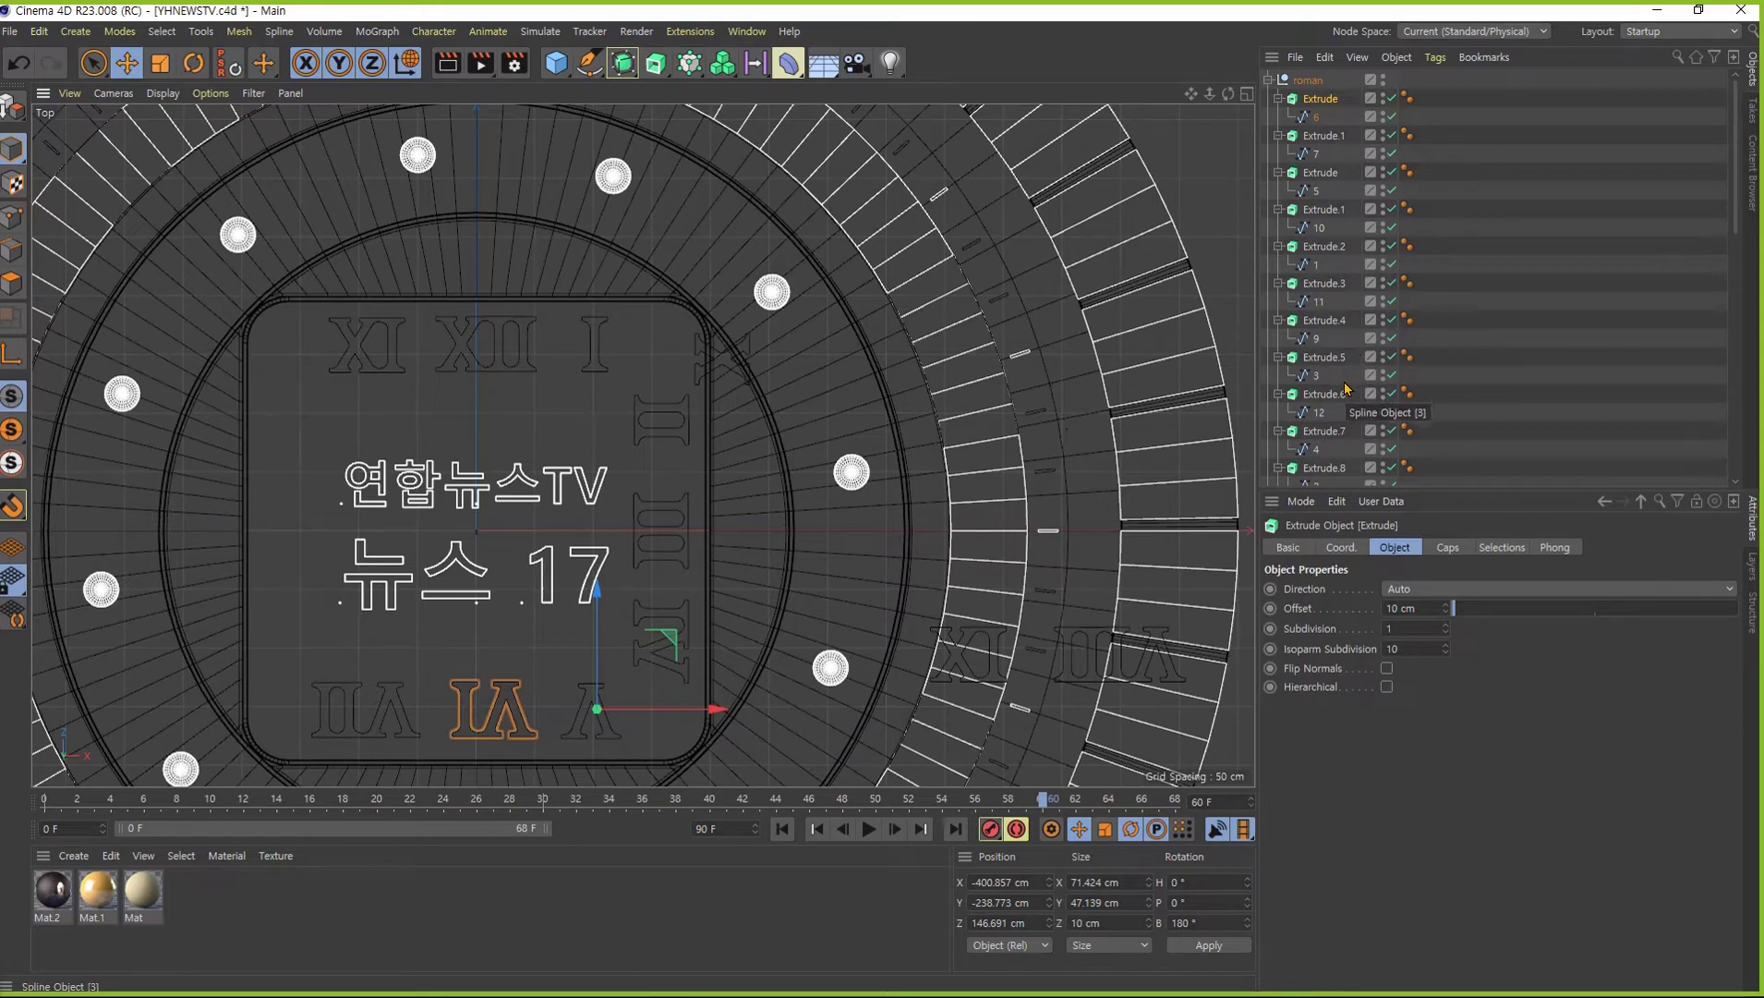
pyautogui.scroll(-3, 1367, 453)
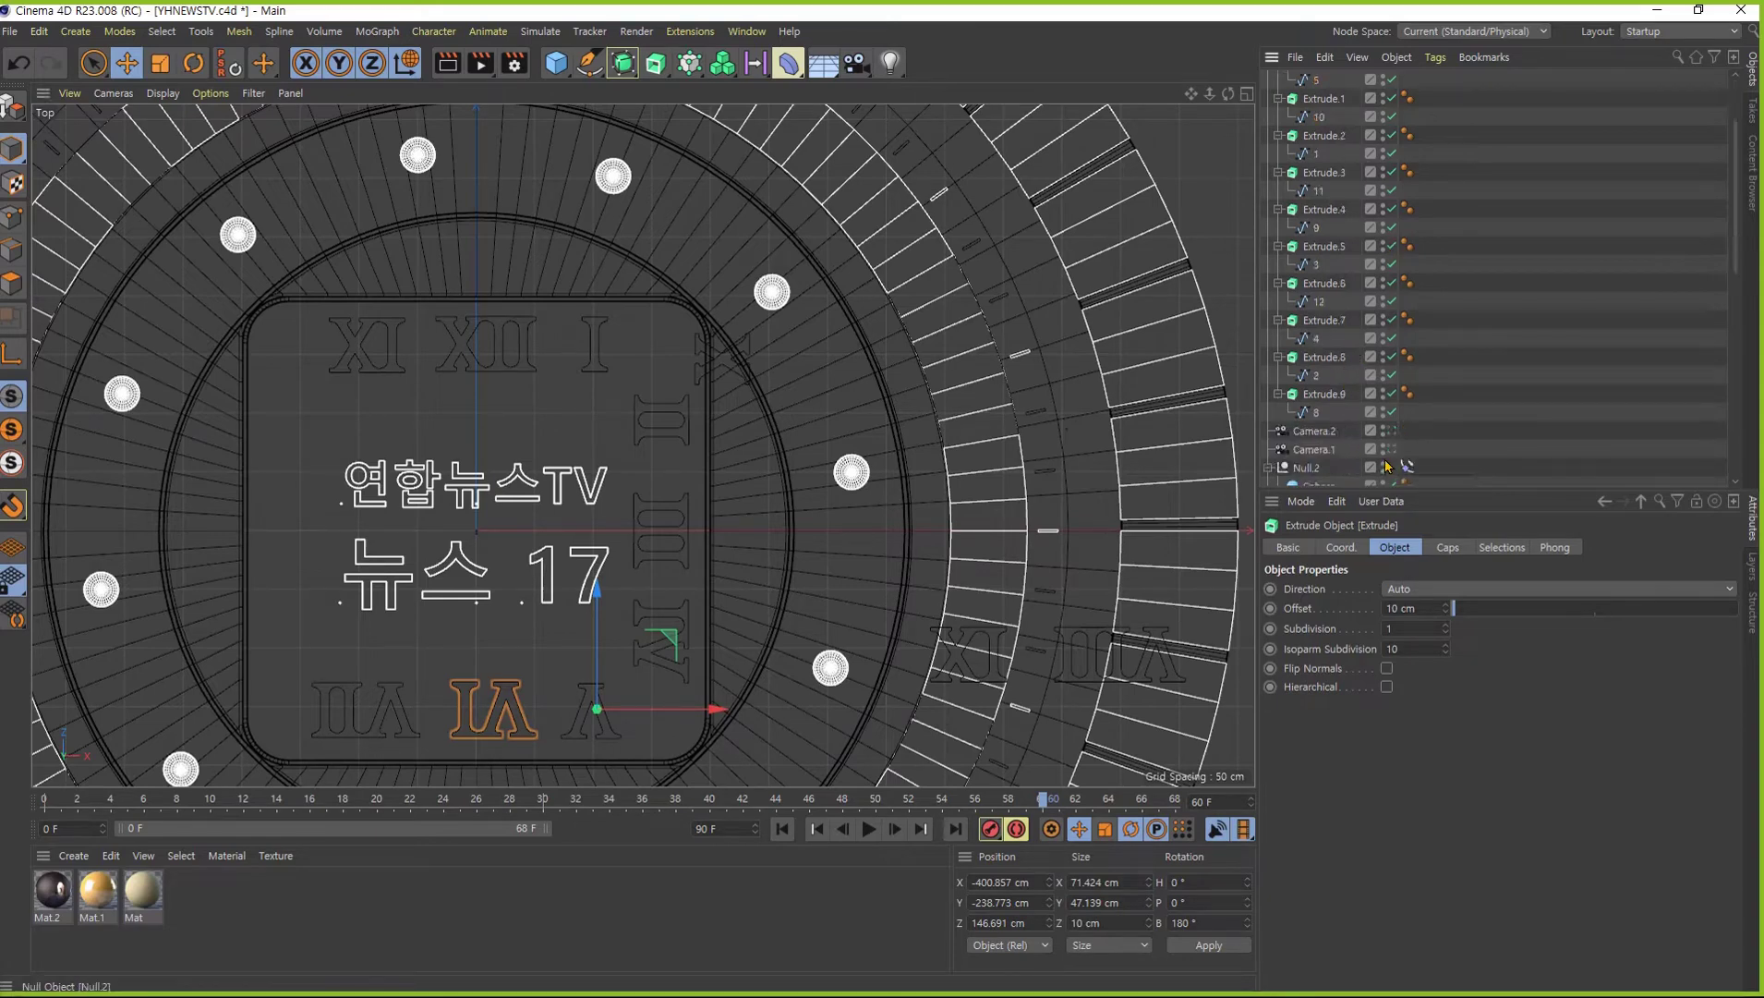
pyautogui.click(1321, 395)
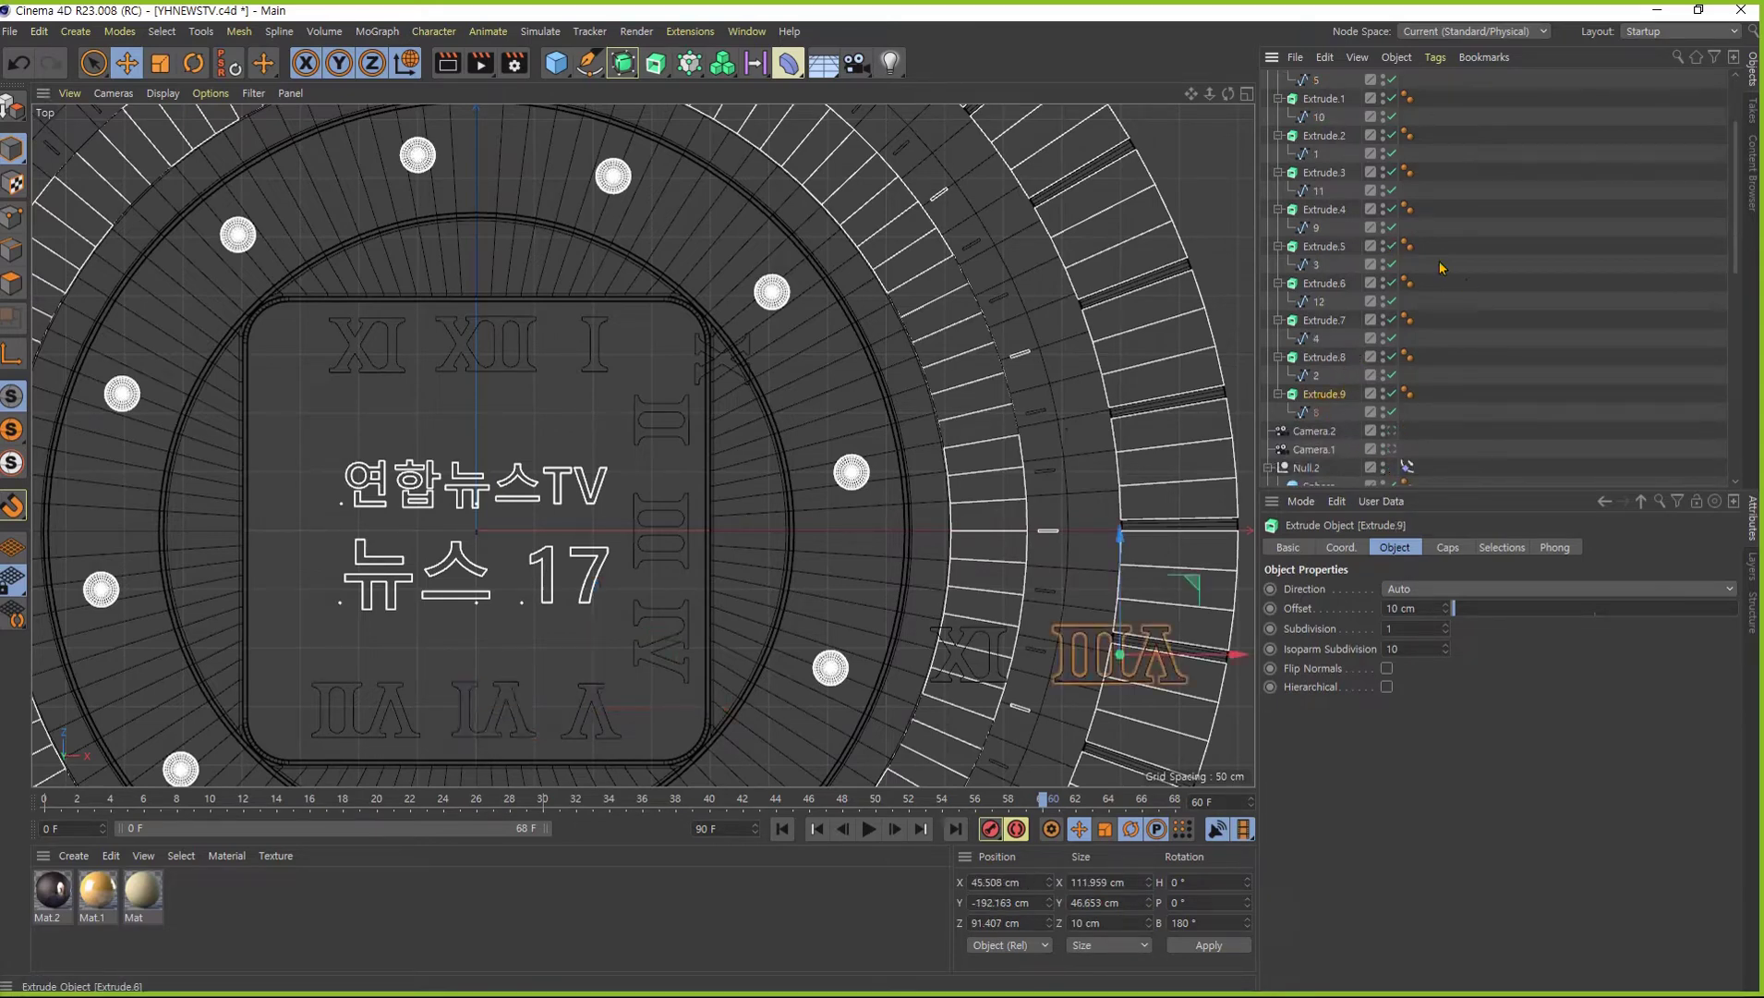
# - Bring VIII, IX and X toward the panel and set VIII, rotated, on its left side
pyautogui.keyDown('ctrl'); pyautogui.click(1327, 99); pyautogui.keyUp('ctrl')
pyautogui.keyDown('ctrl'); pyautogui.click(1324, 209); pyautogui.keyUp('ctrl')
pyautogui.moveTo(915, 506)
pyautogui.mouseDown()
pyautogui.moveTo(567, 507)
pyautogui.moveTo(451, 682)
pyautogui.mouseUp()
pyautogui.click(555, 653)
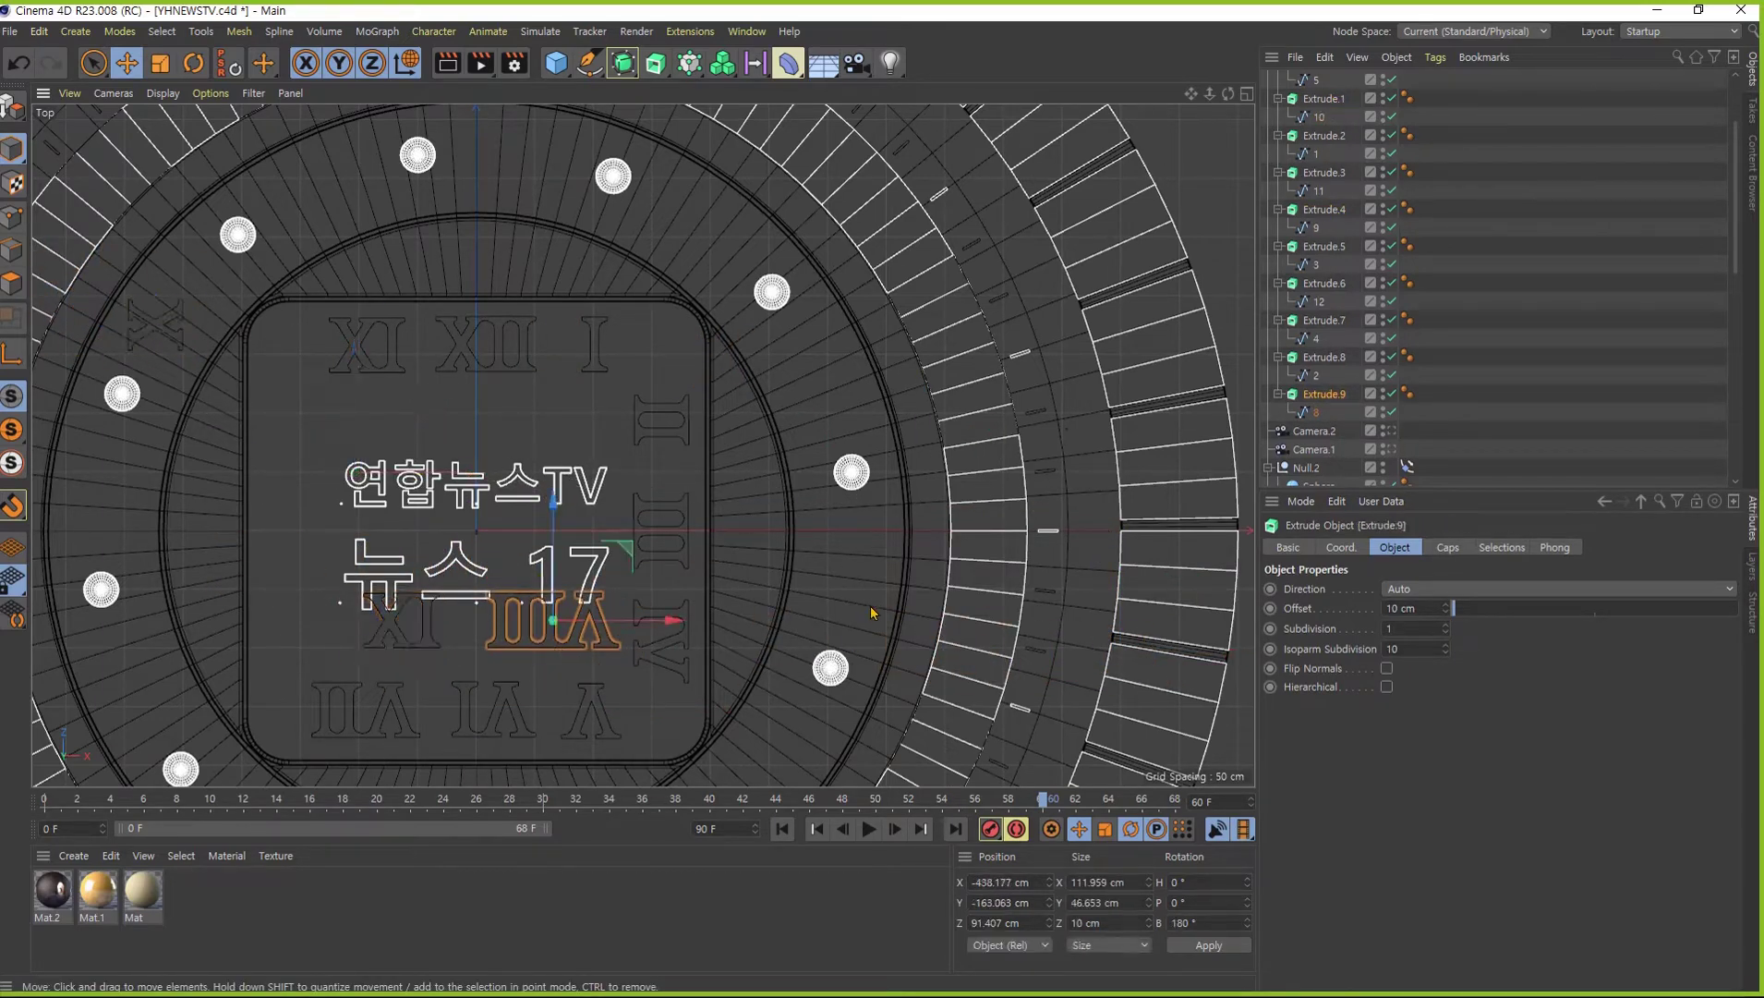
pyautogui.moveTo(832, 649); pyautogui.dragTo(554, 635)
pyautogui.press('r')
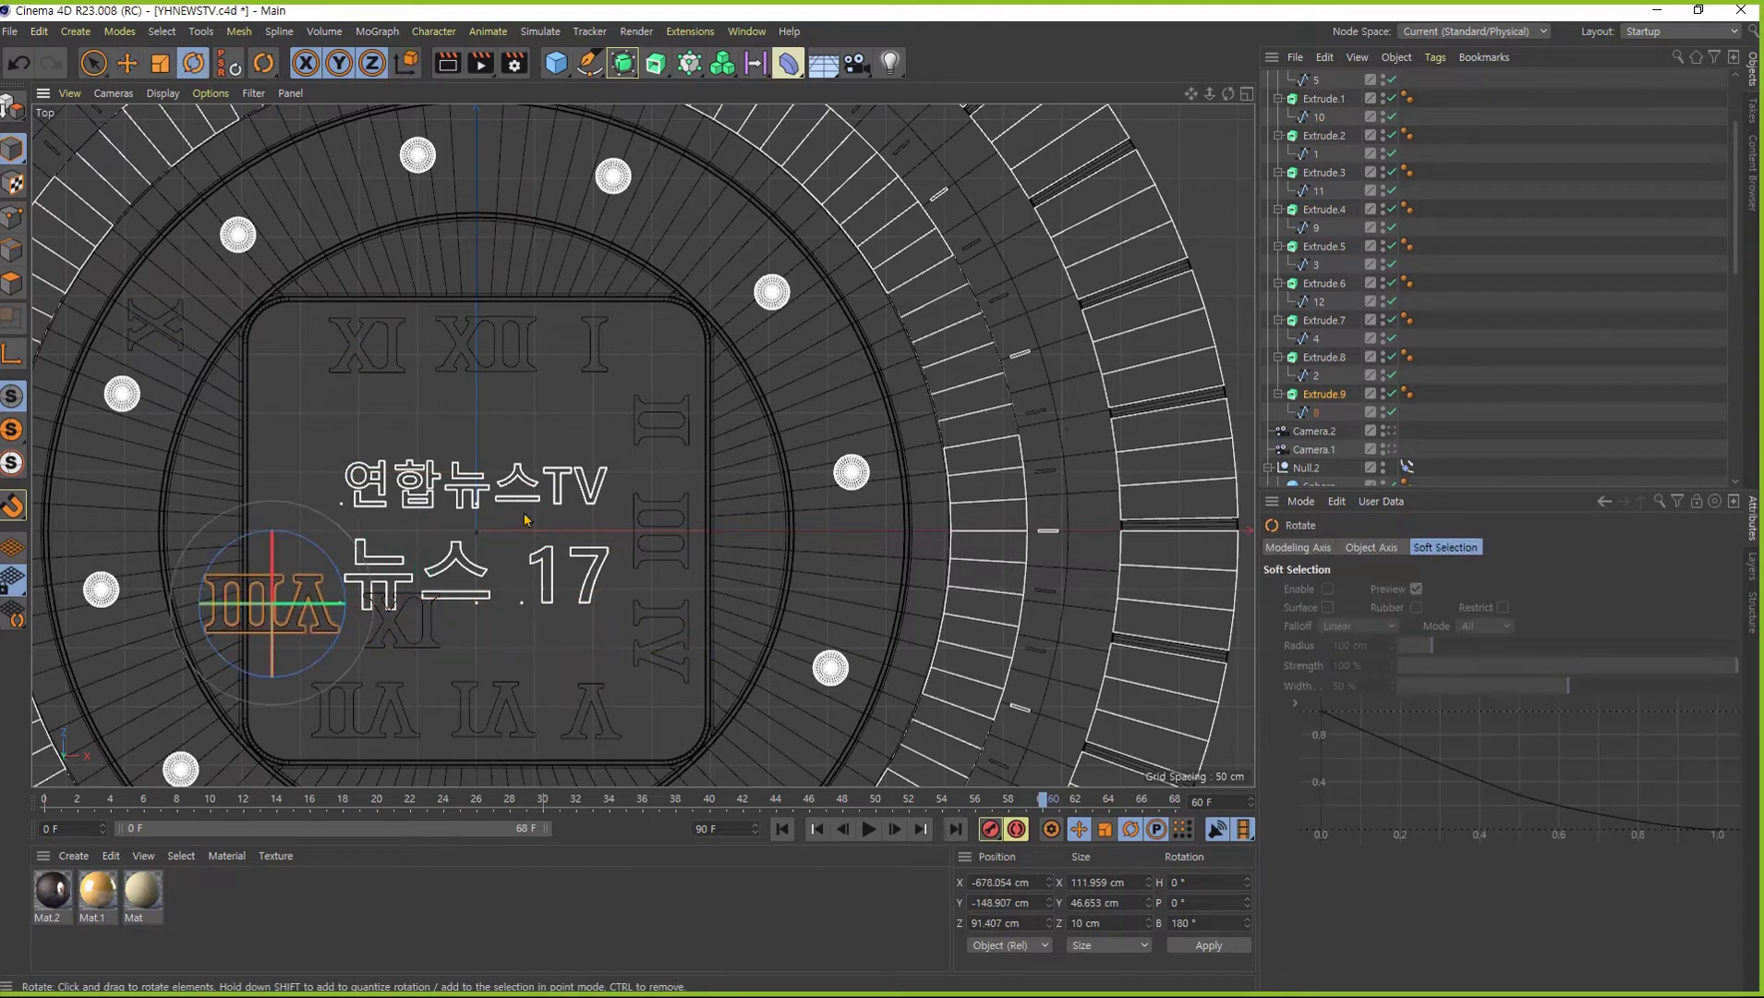
pyautogui.moveTo(334, 582); pyautogui.dragTo(312, 673)
pyautogui.press('e')
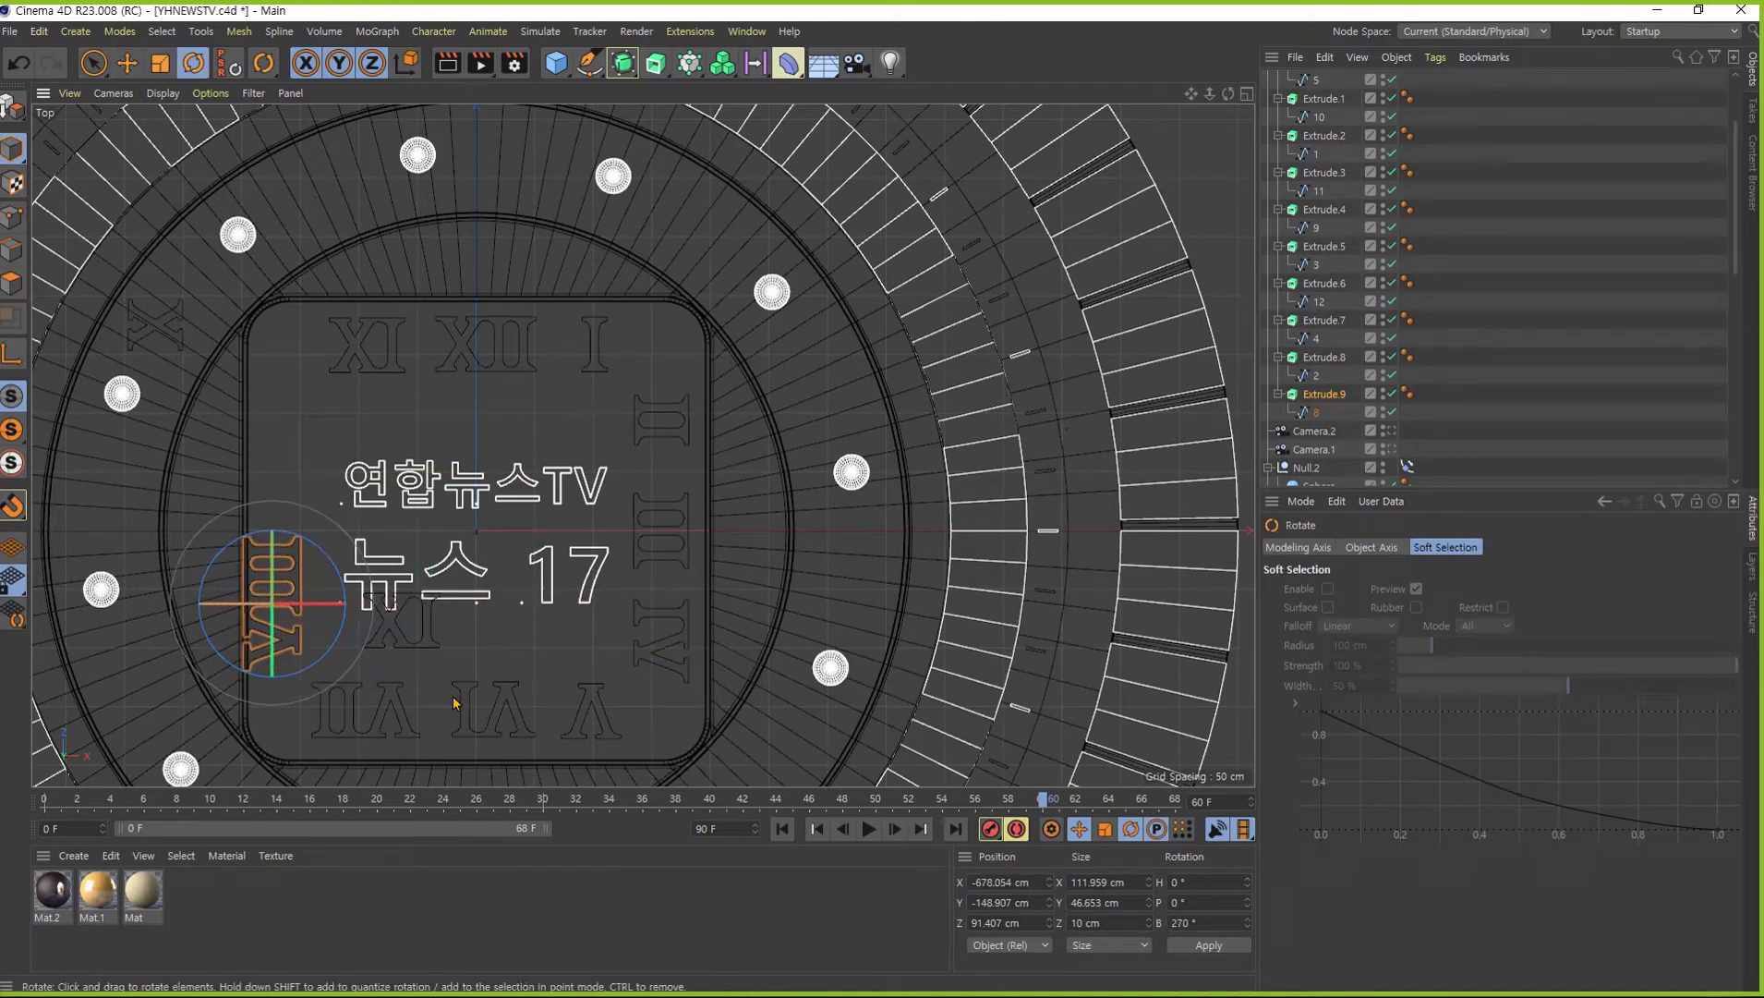
pyautogui.moveTo(549, 617); pyautogui.dragTo(568, 620)
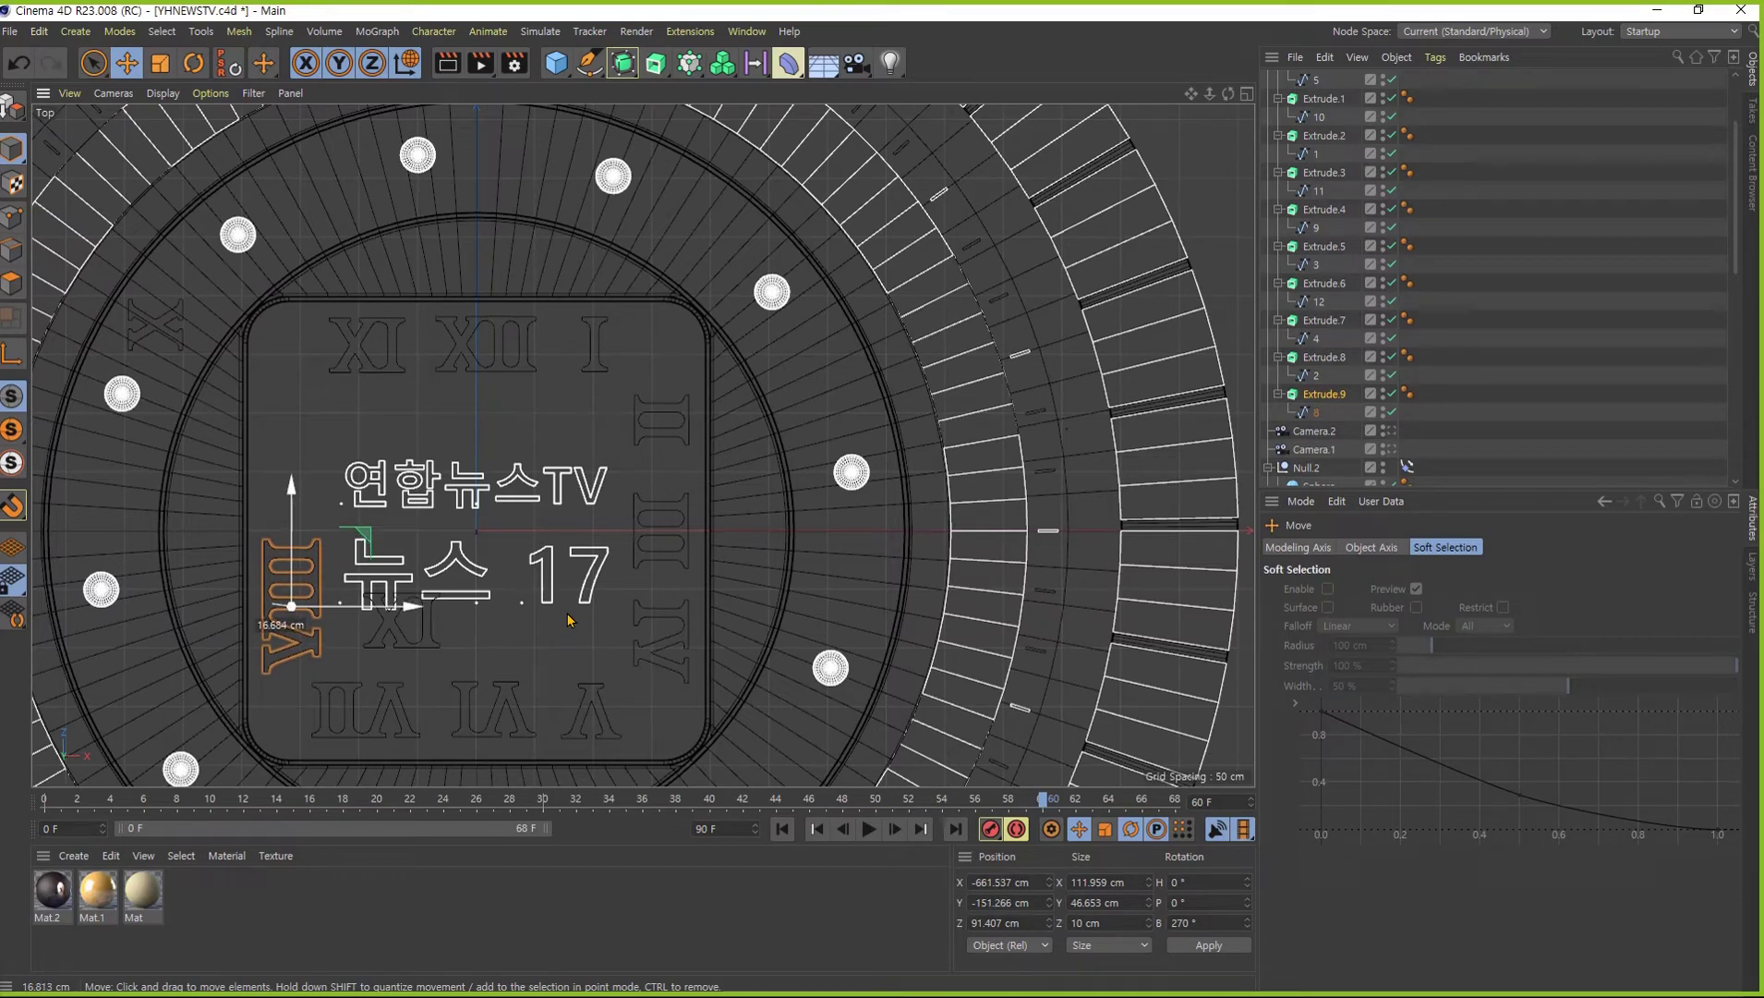
pyautogui.moveTo(568, 620); pyautogui.dragTo(582, 620)
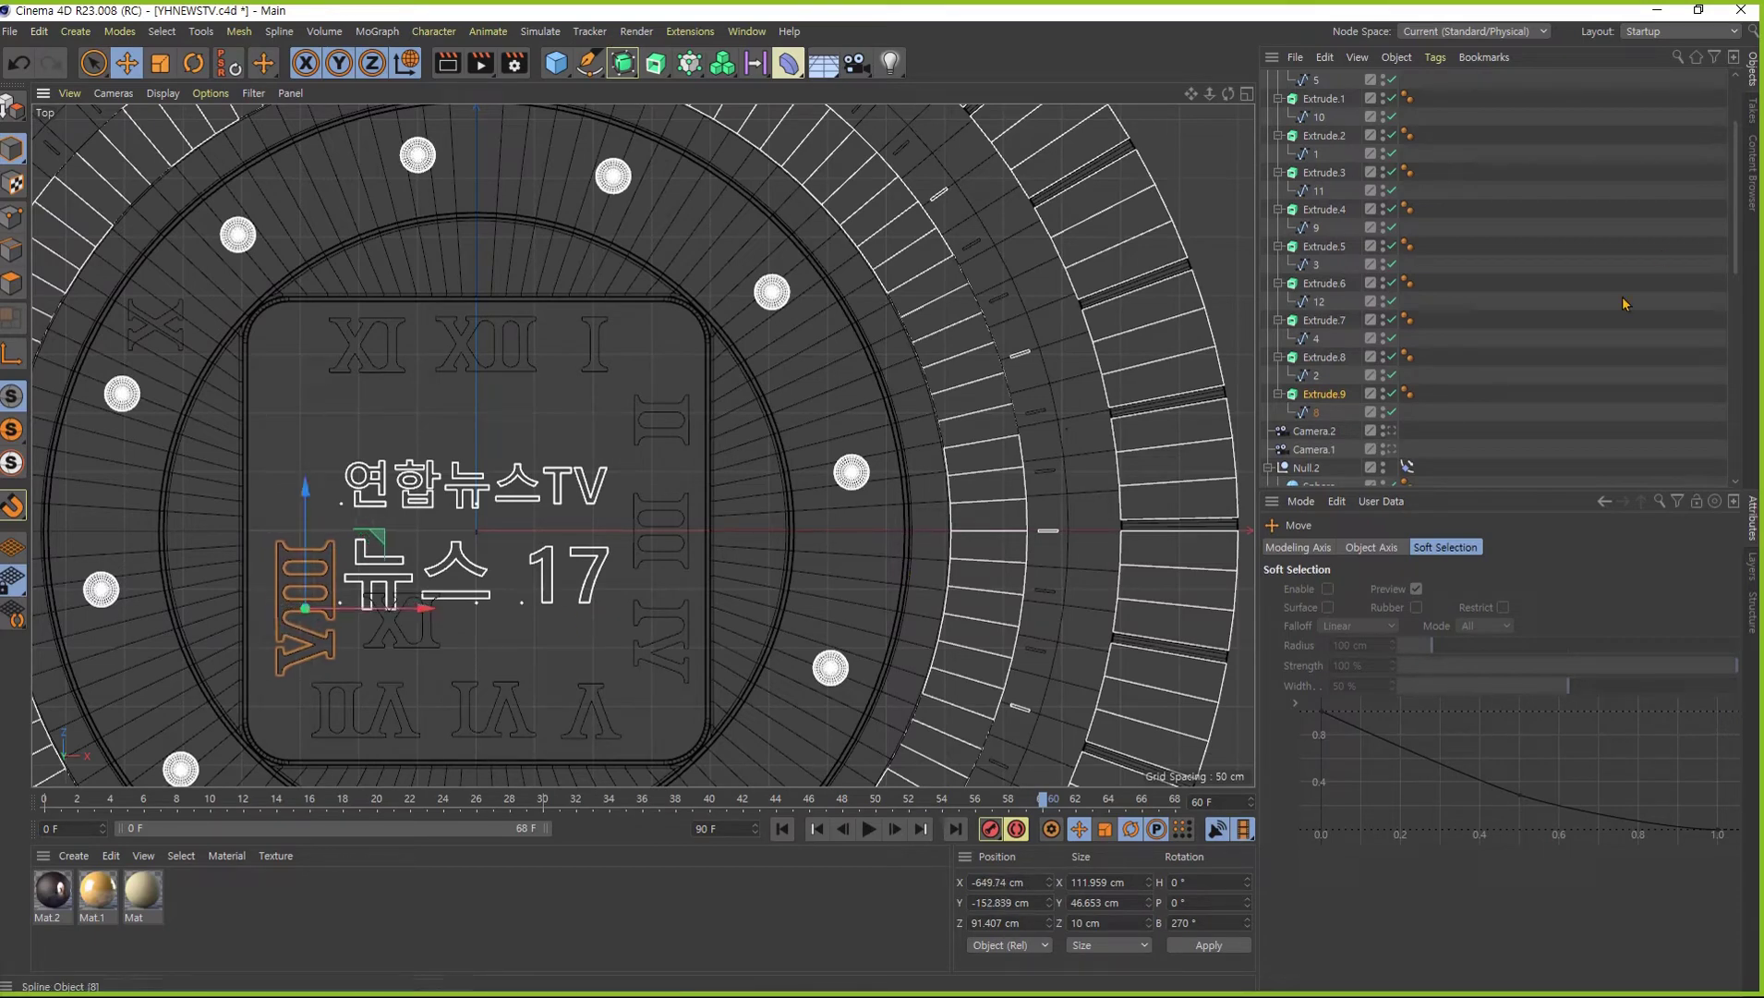
# - Turn the IX numeral a quarter turn and place it on the panel's left side
pyautogui.click(1338, 214)
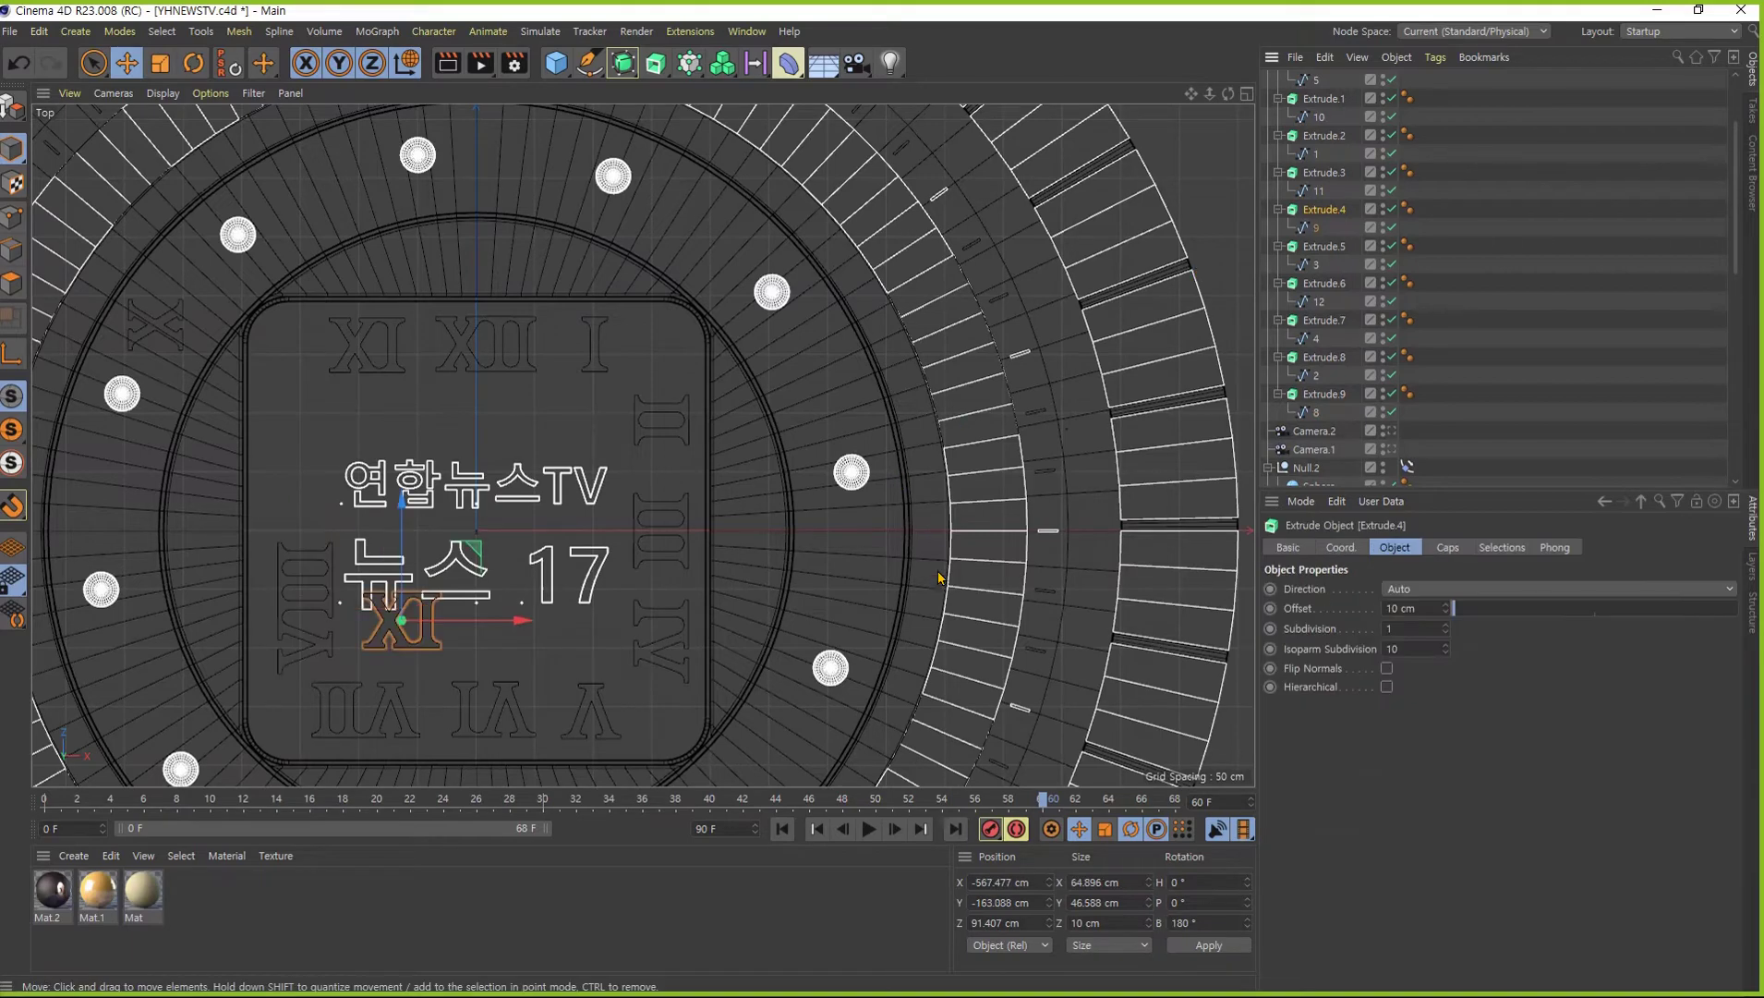
pyautogui.press('r')
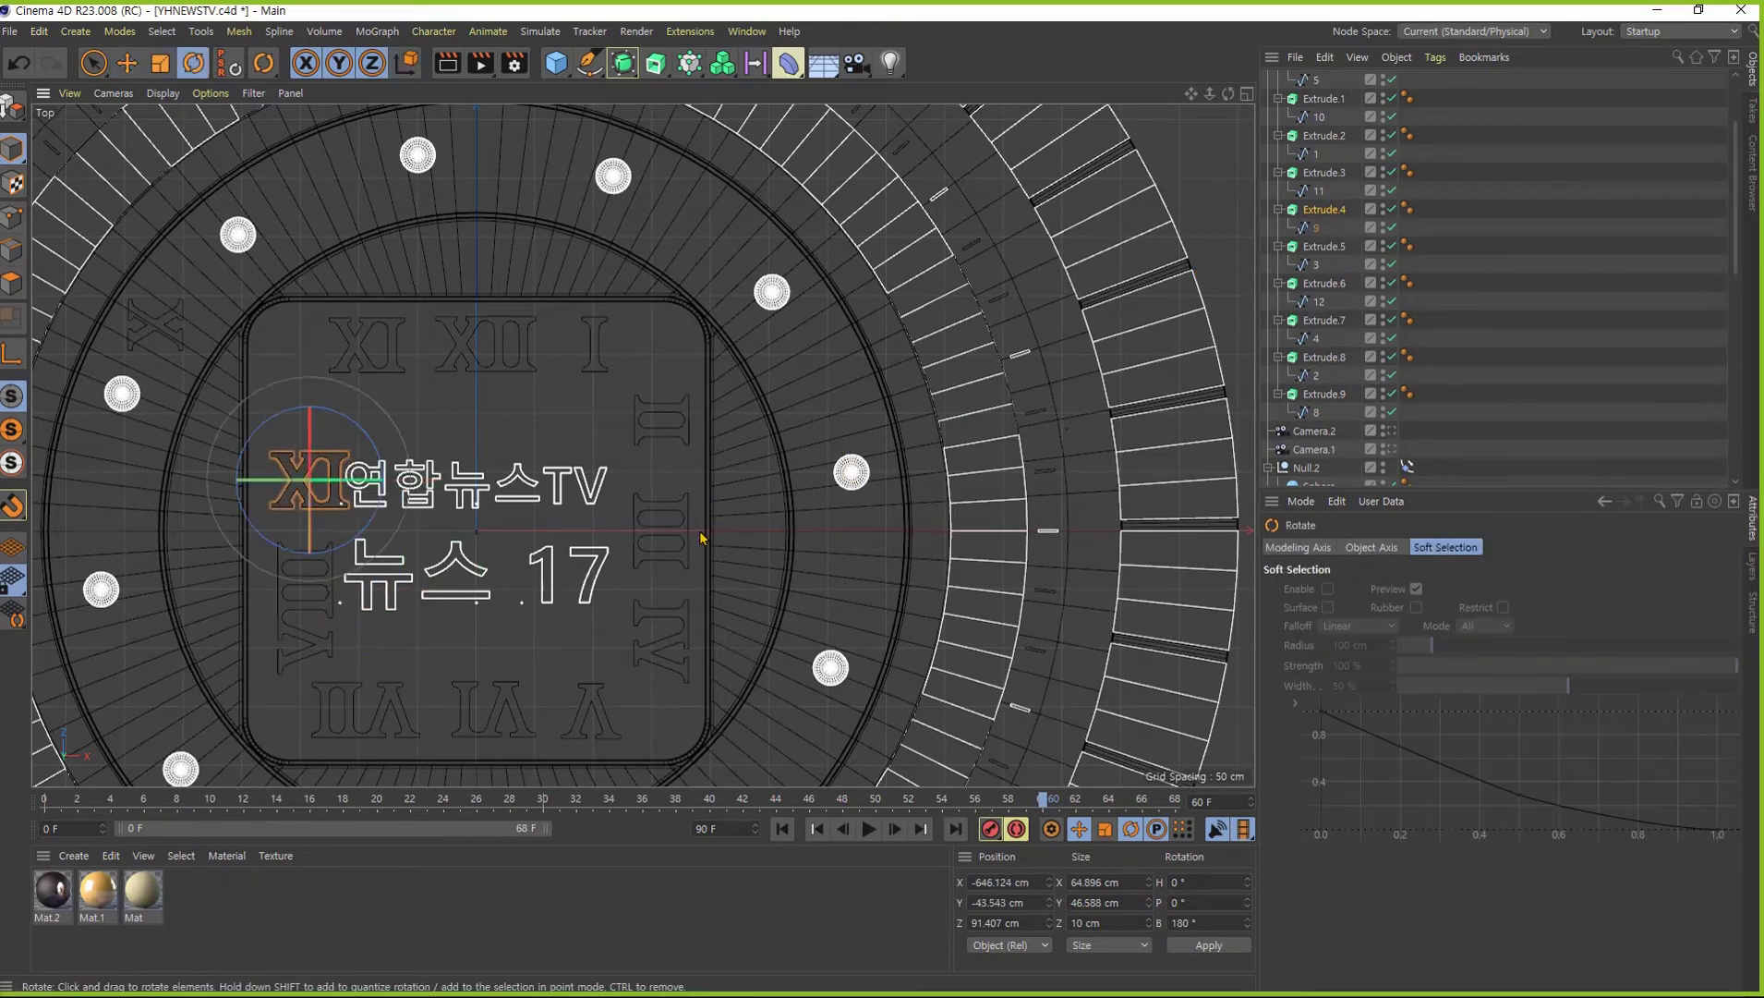
pyautogui.keyDown('shift'); pyautogui.moveTo(691, 483); pyautogui.dragTo(324, 606); pyautogui.keyUp('shift')
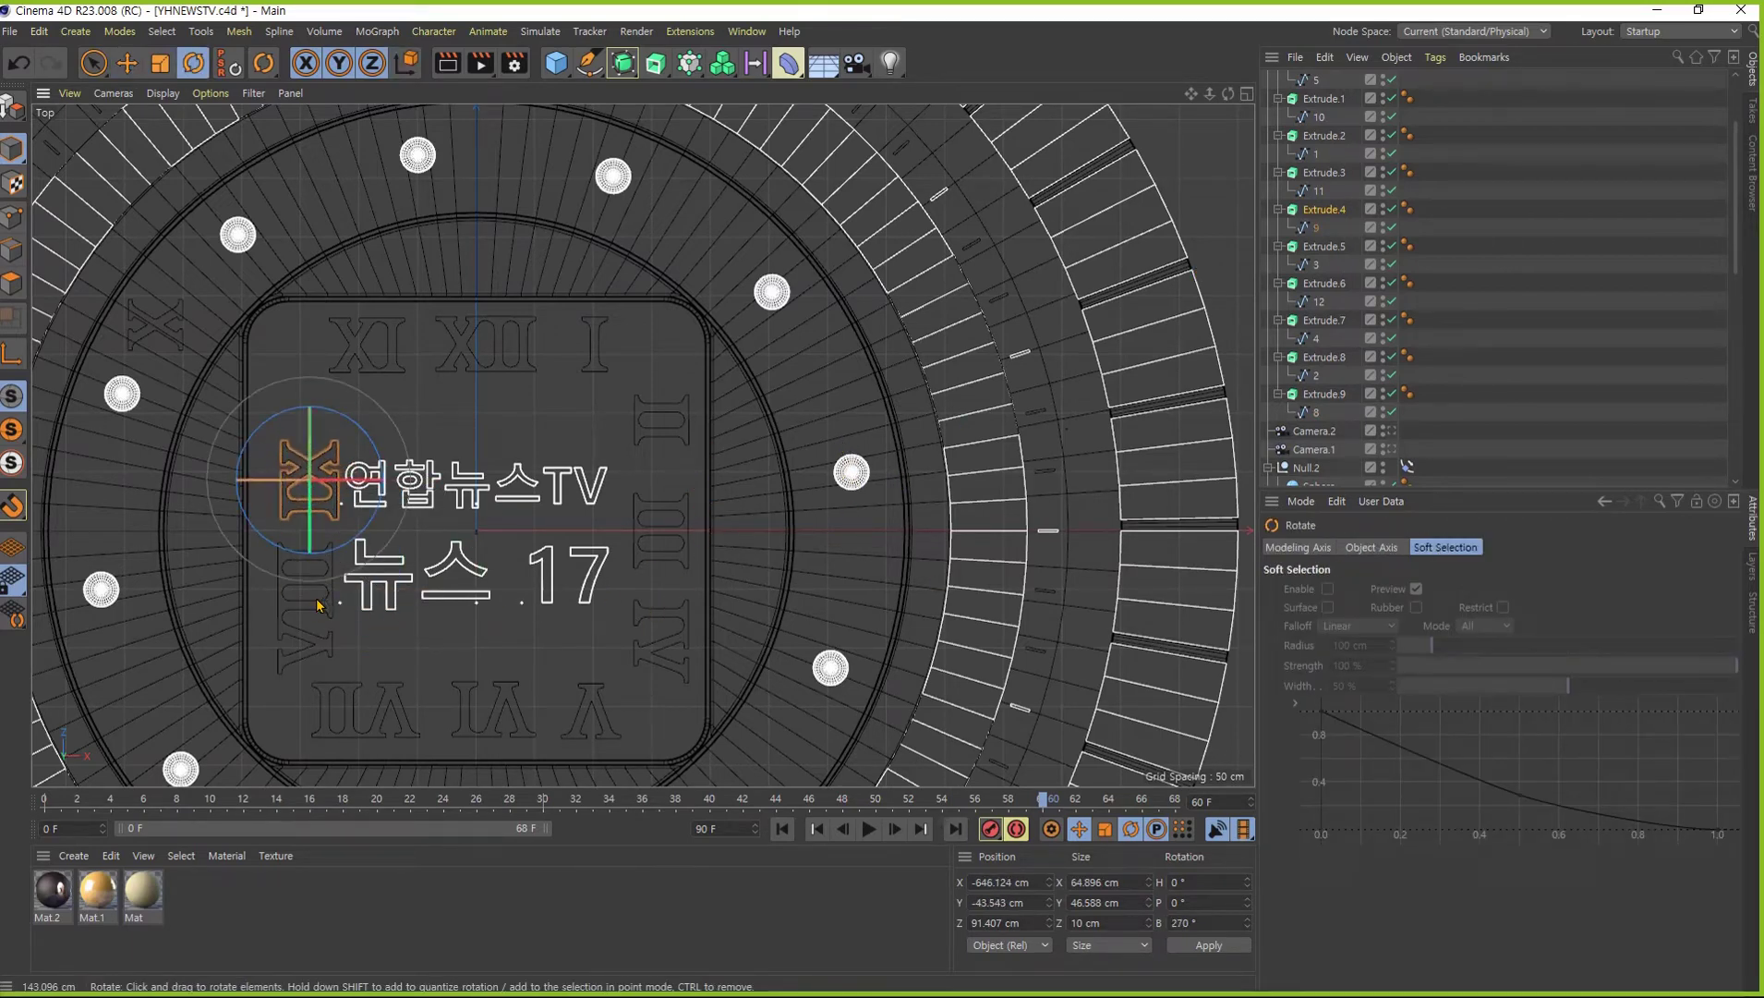
pyautogui.press('e')
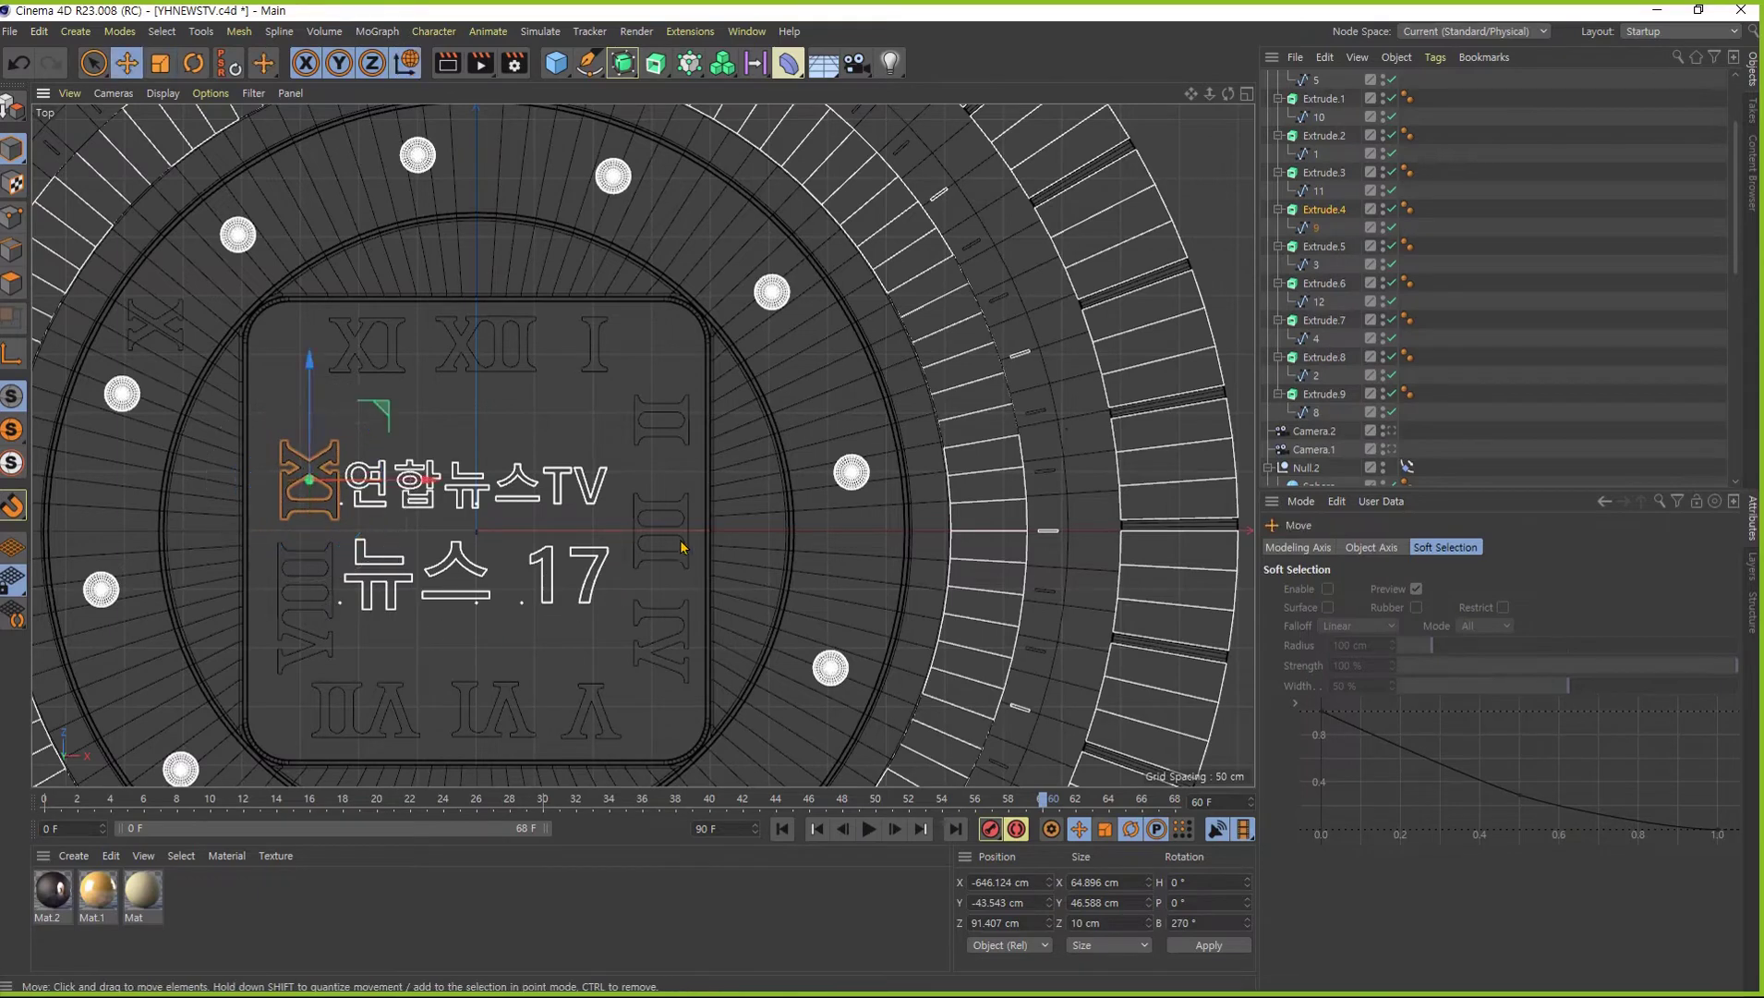
pyautogui.moveTo(682, 547); pyautogui.dragTo(673, 556)
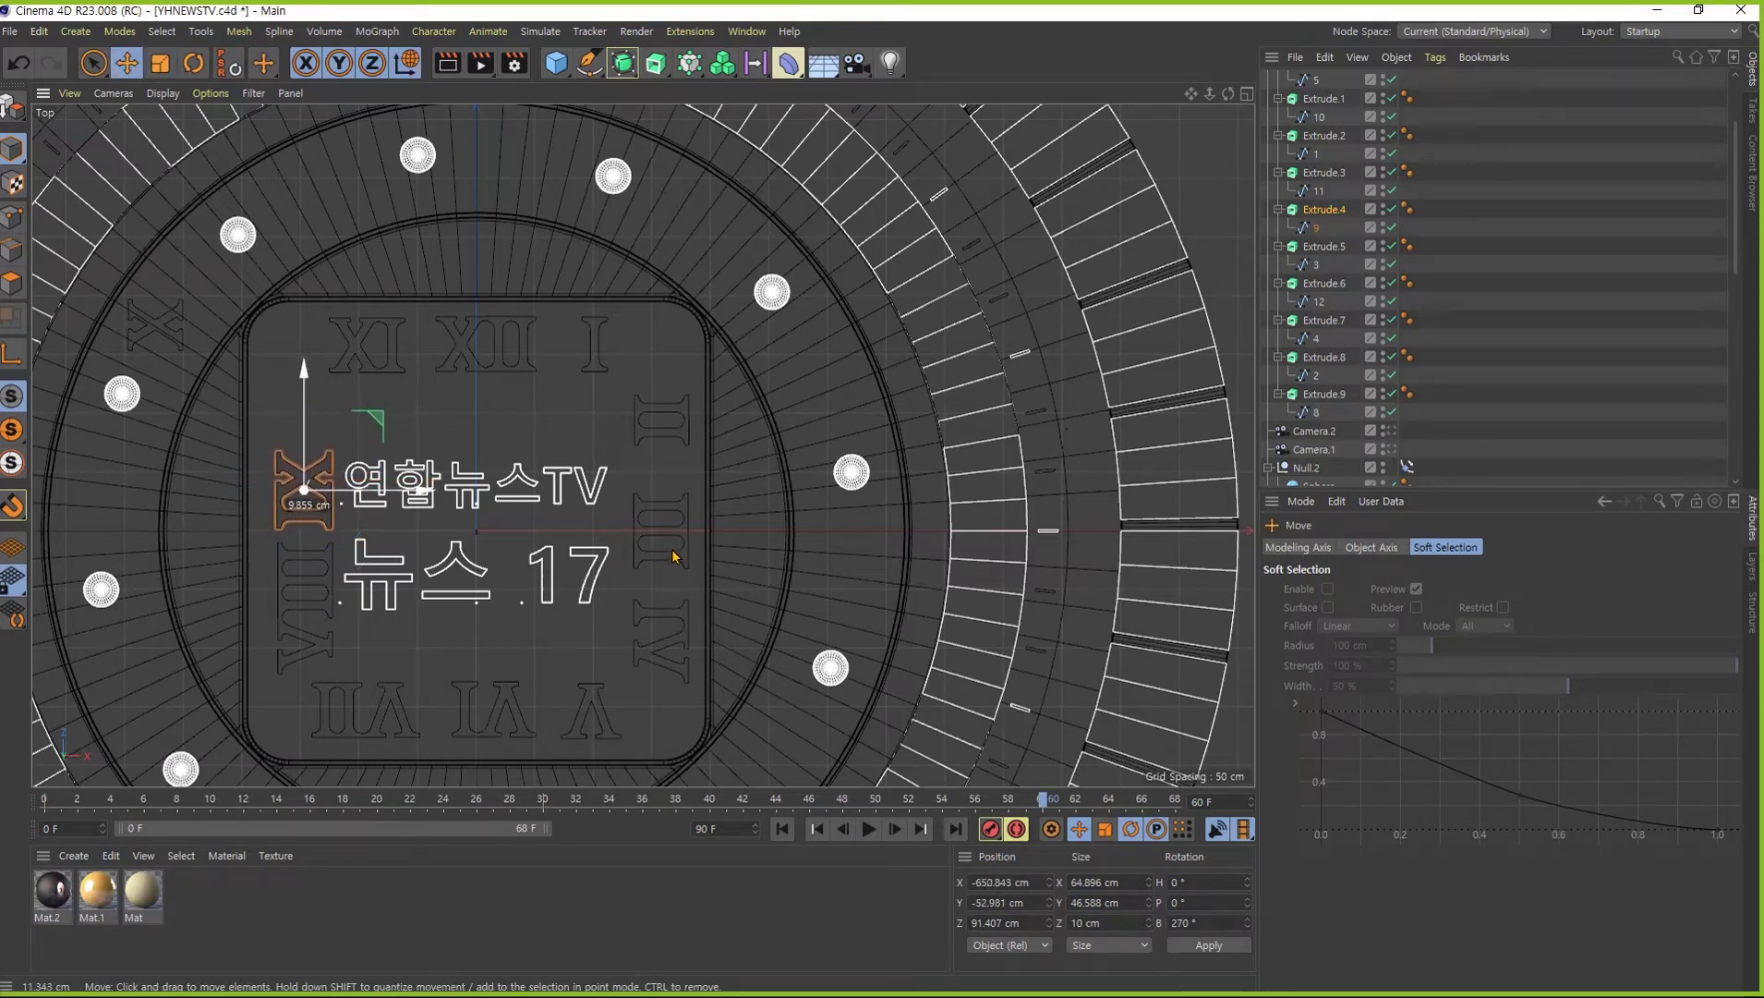
# - Place X on the panel's left side and shift VIII slightly into alignment
pyautogui.click(1324, 98)
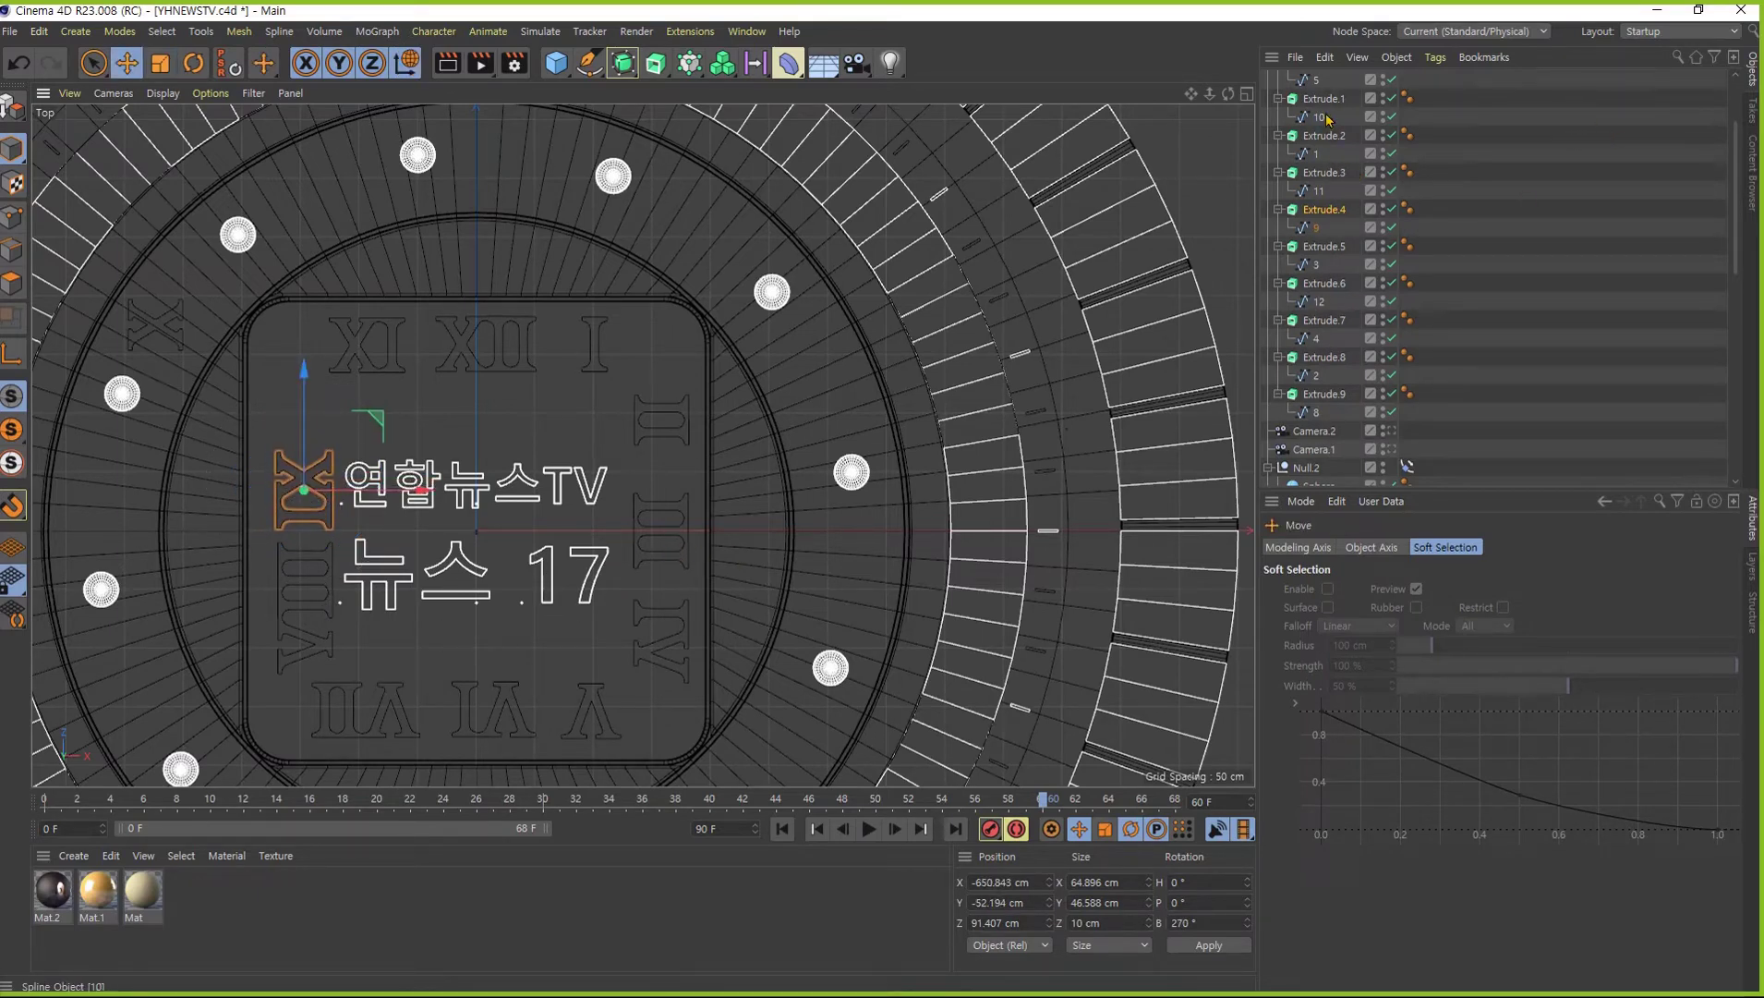
pyautogui.moveTo(540, 501); pyautogui.dragTo(702, 588)
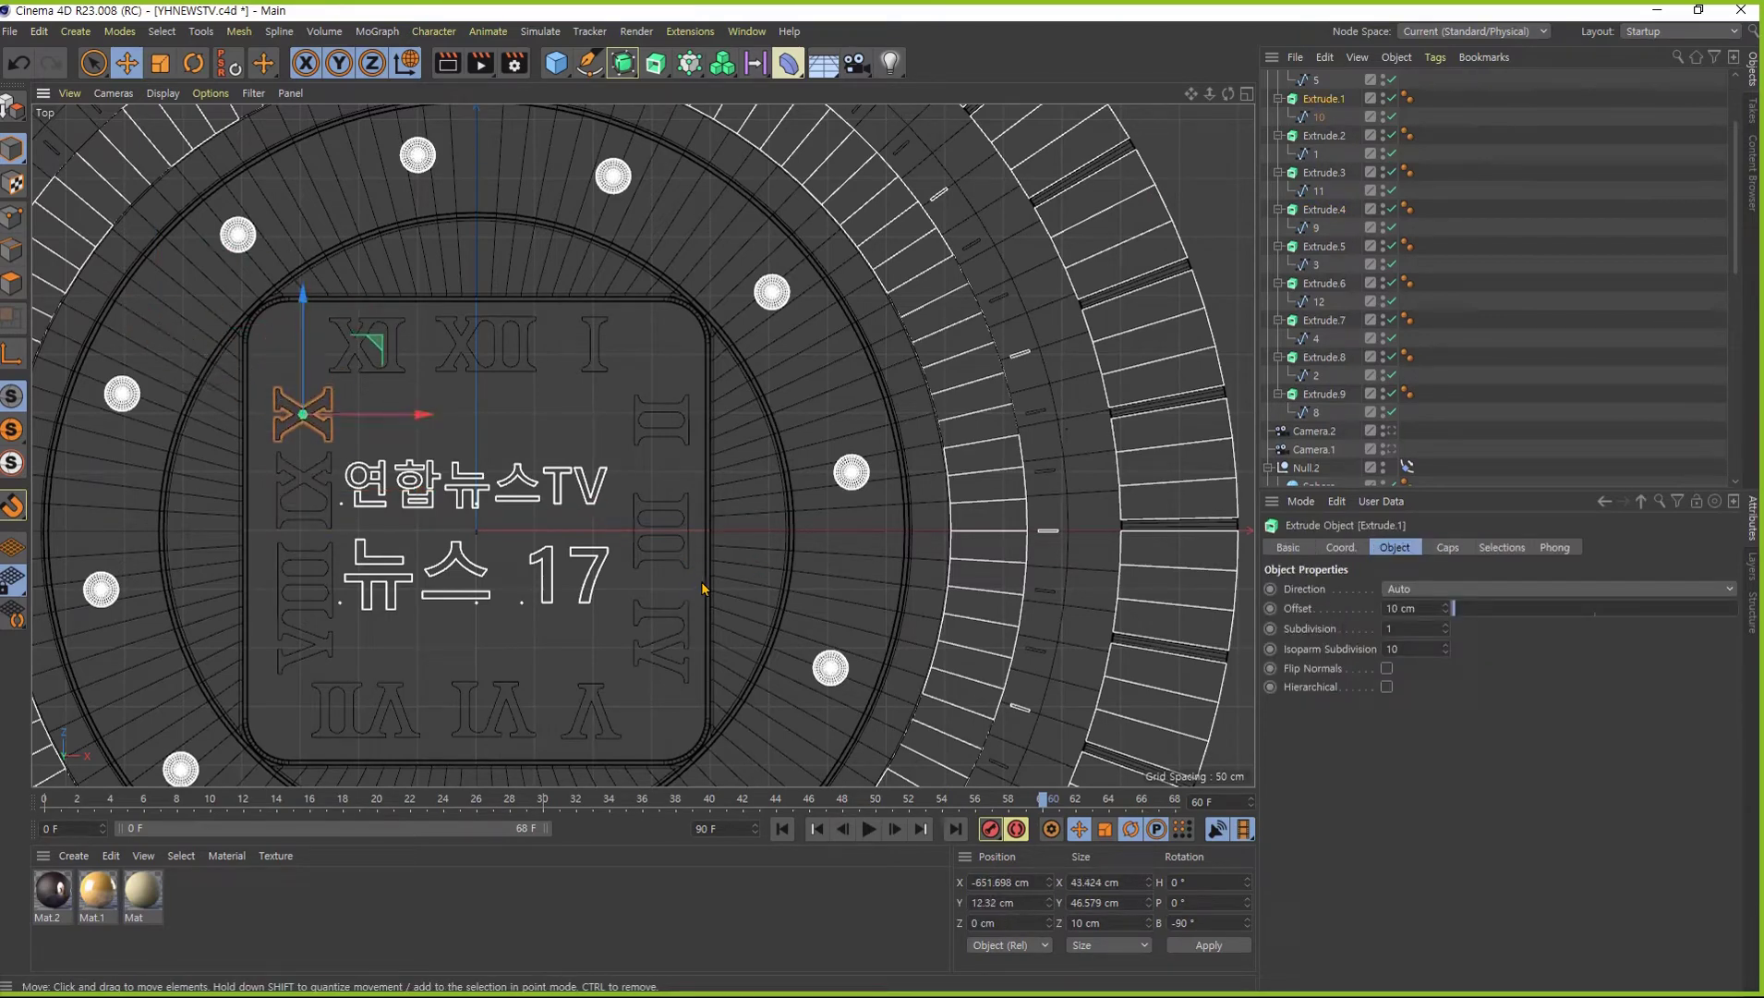
pyautogui.click(311, 618)
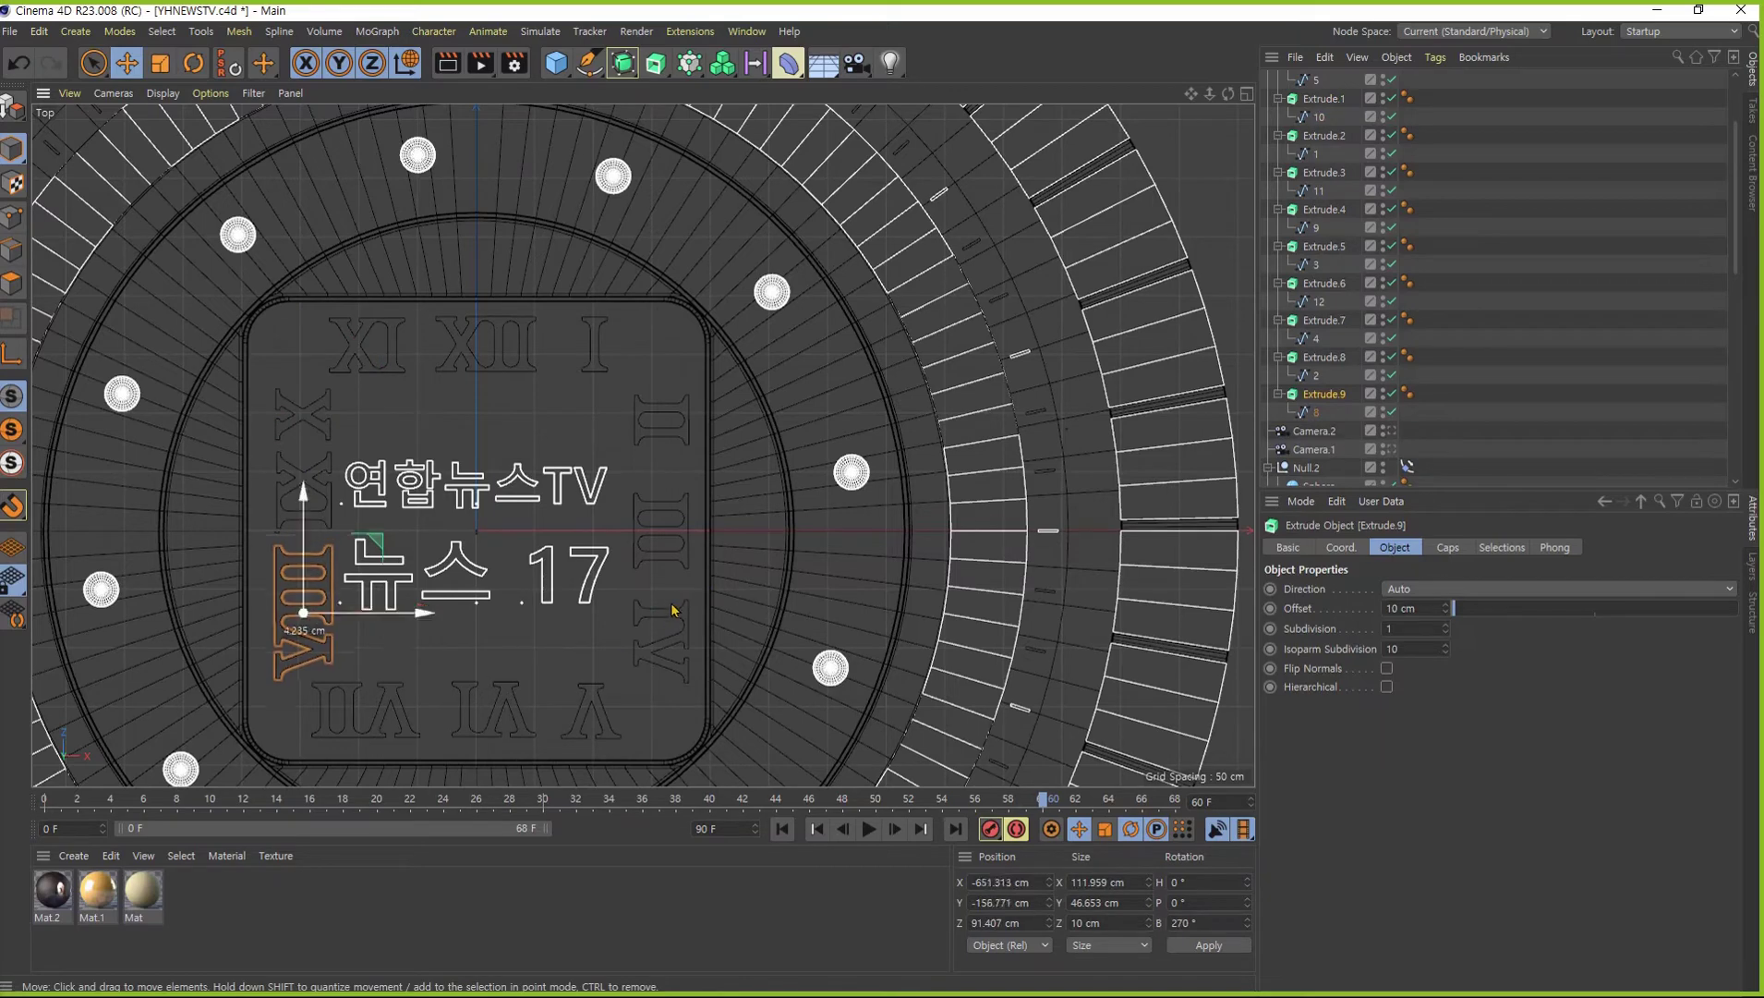
pyautogui.moveTo(669, 610); pyautogui.dragTo(681, 606)
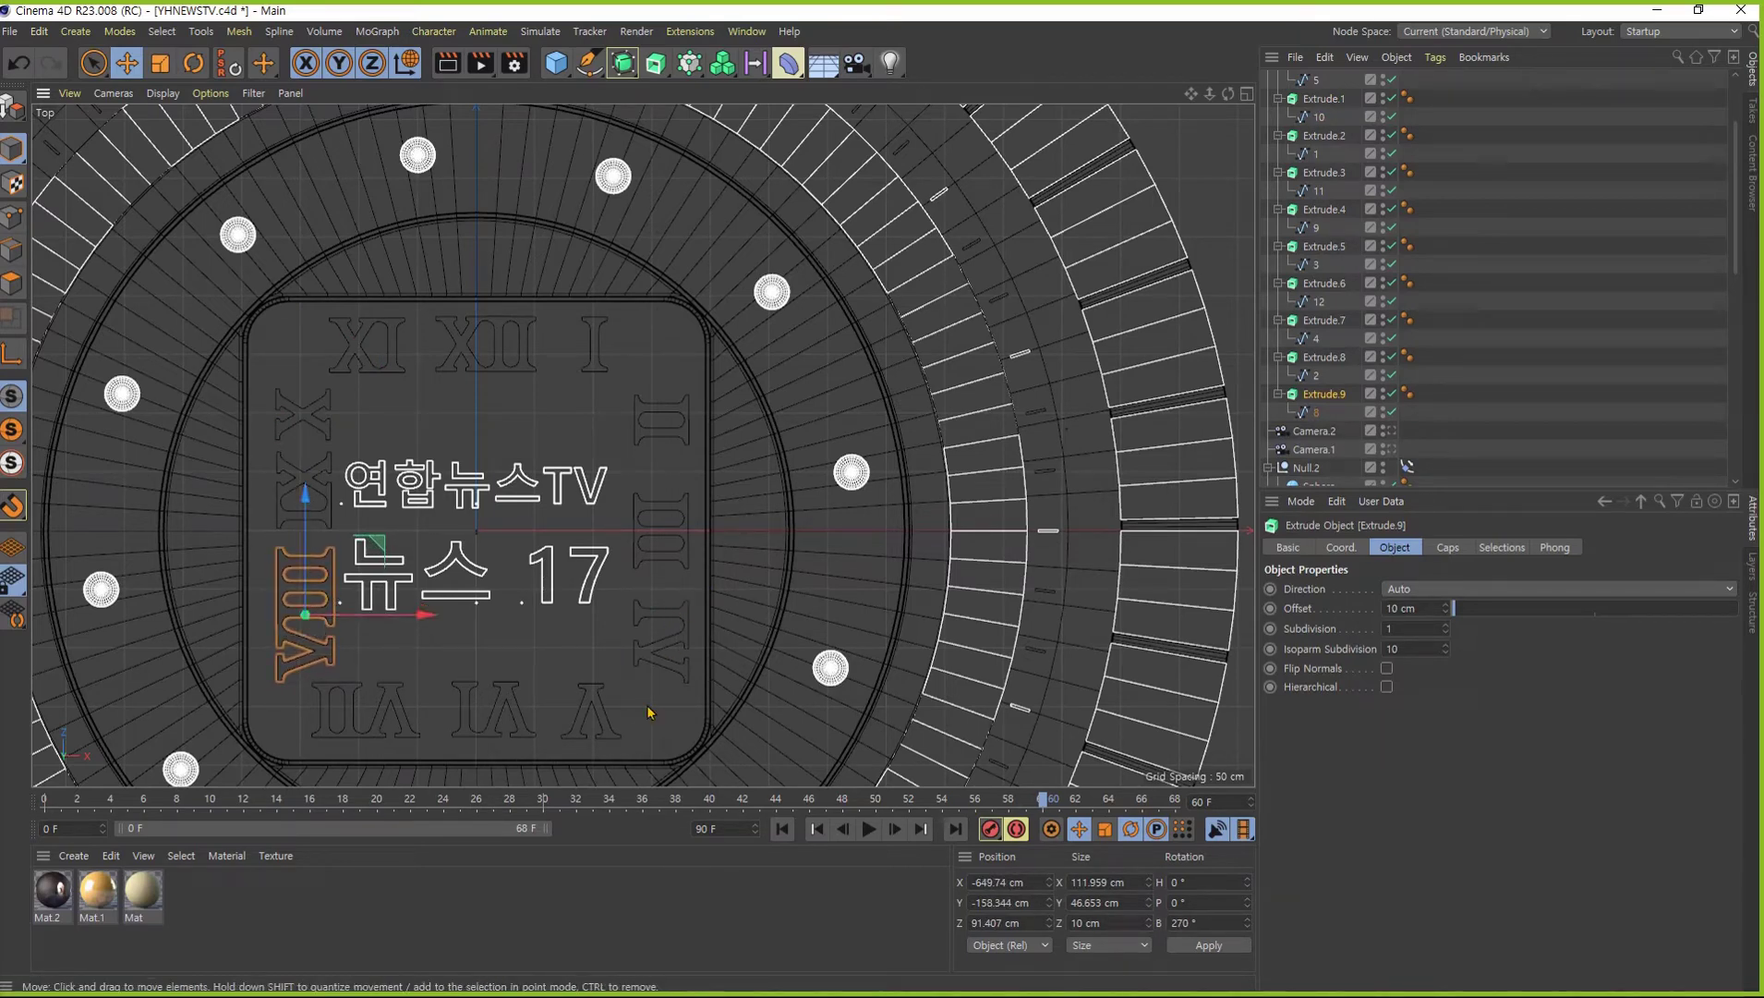
pyautogui.click(599, 732)
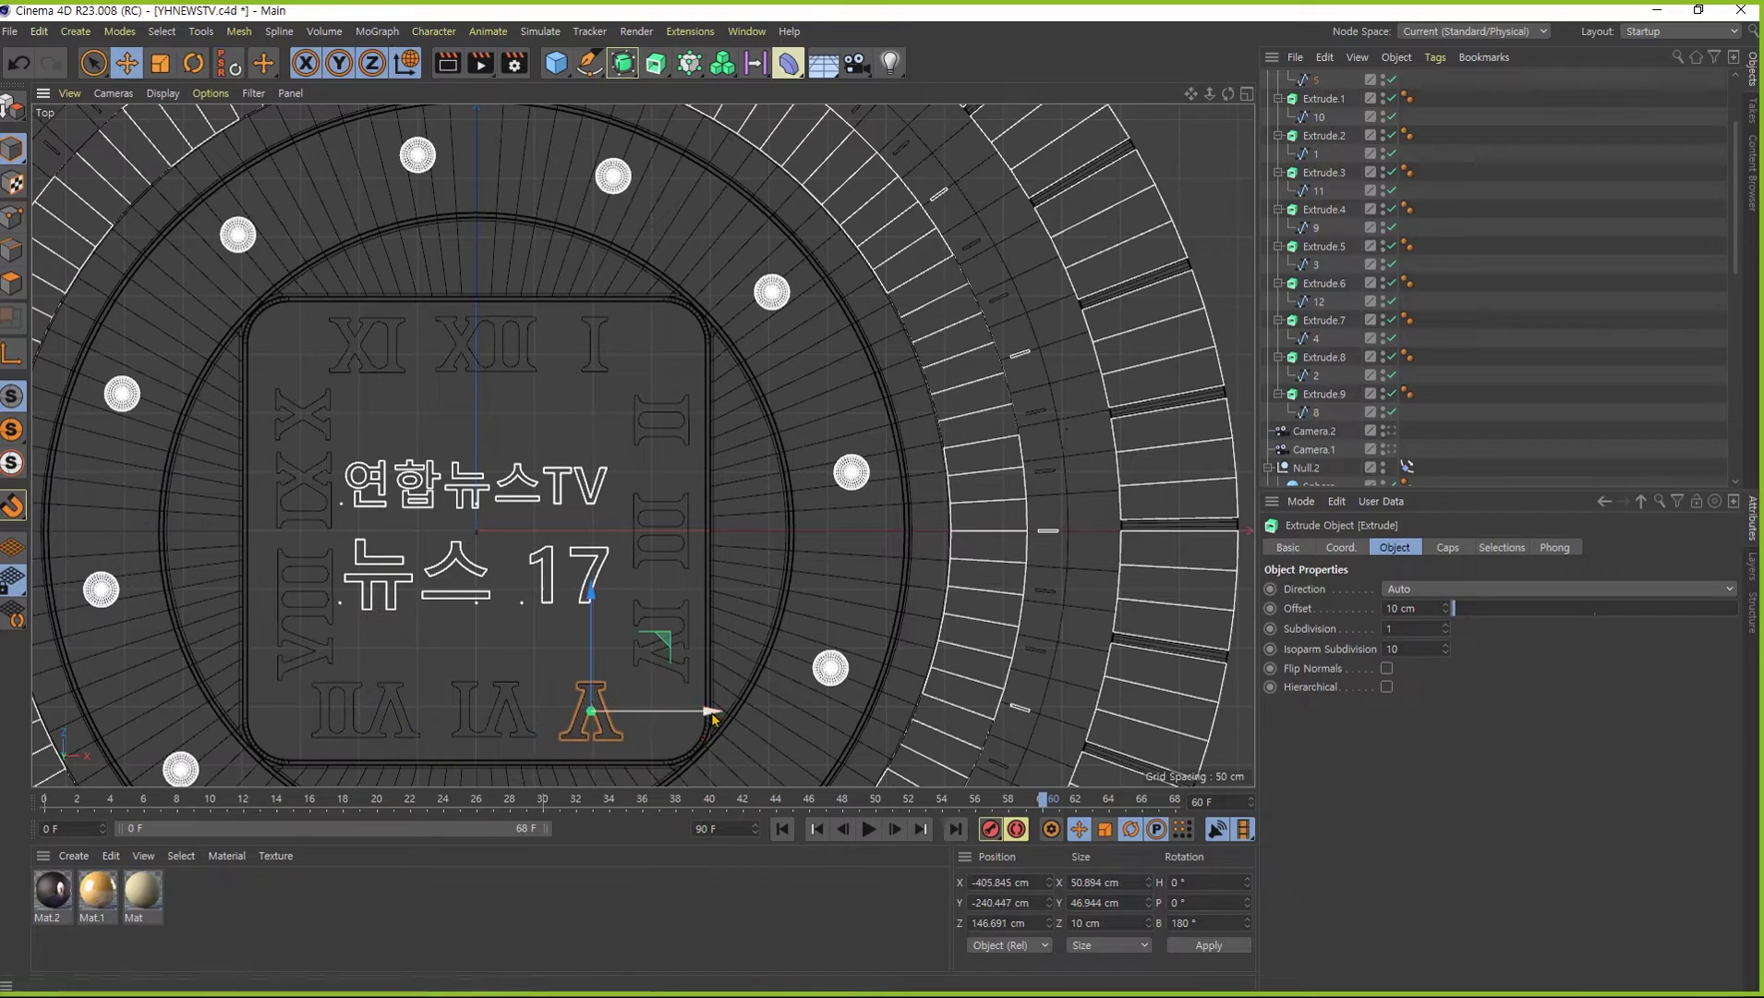
# - Even out the spacing of the V, VI and VII numerals along the bottom edge
pyautogui.moveTo(711, 712); pyautogui.dragTo(724, 713)
pyautogui.click(512, 714)
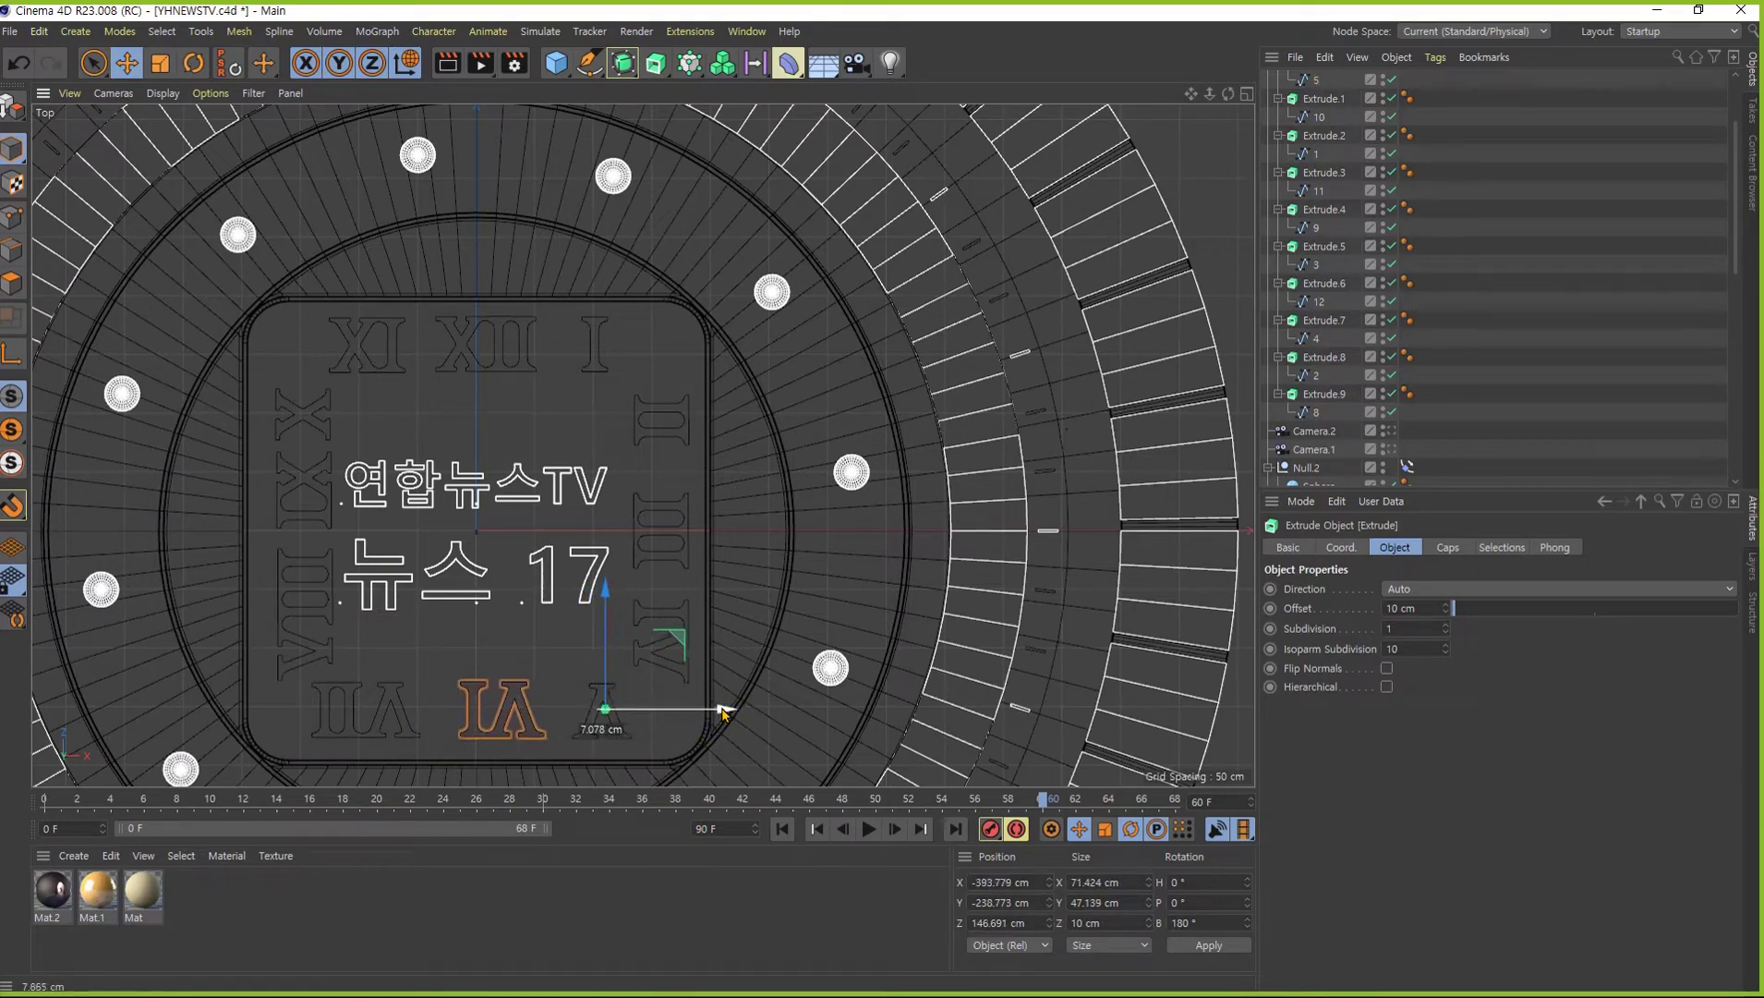
pyautogui.click(403, 716)
pyautogui.moveTo(624, 713)
pyautogui.mouseDown()
pyautogui.moveTo(650, 716)
pyautogui.moveTo(623, 713)
pyautogui.moveTo(615, 764)
pyautogui.moveTo(619, 709)
pyautogui.mouseUp()
pyautogui.click(530, 735)
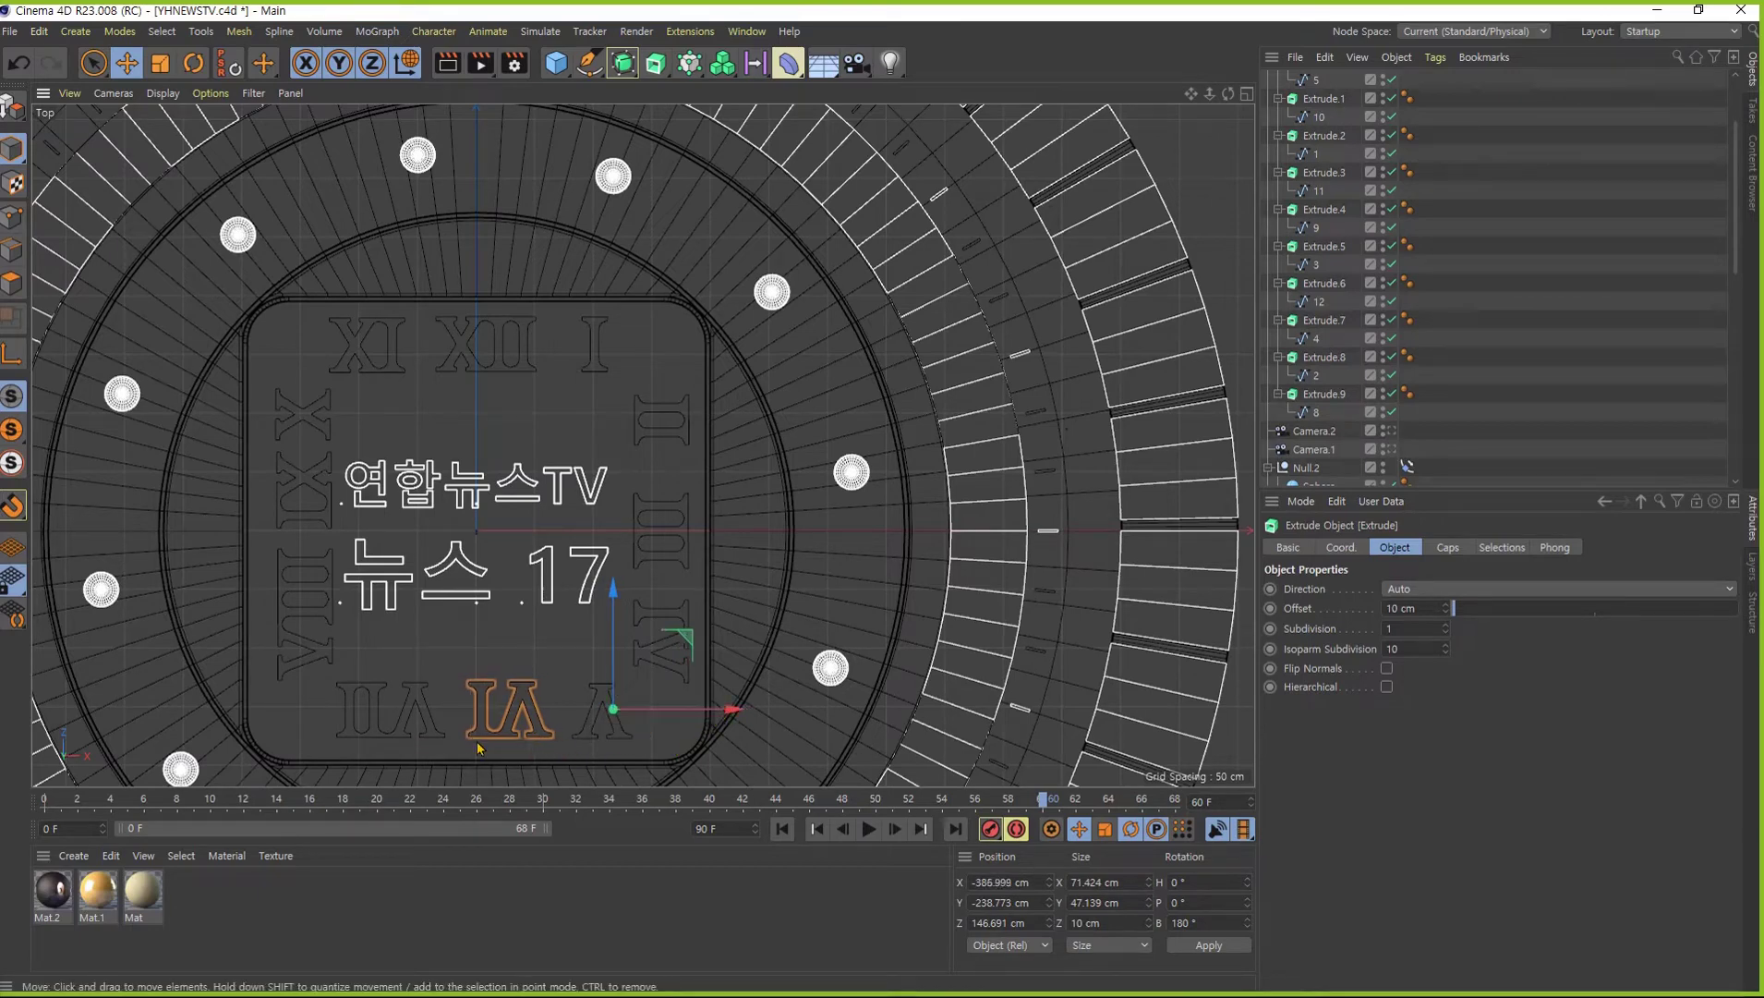
pyautogui.click(433, 739)
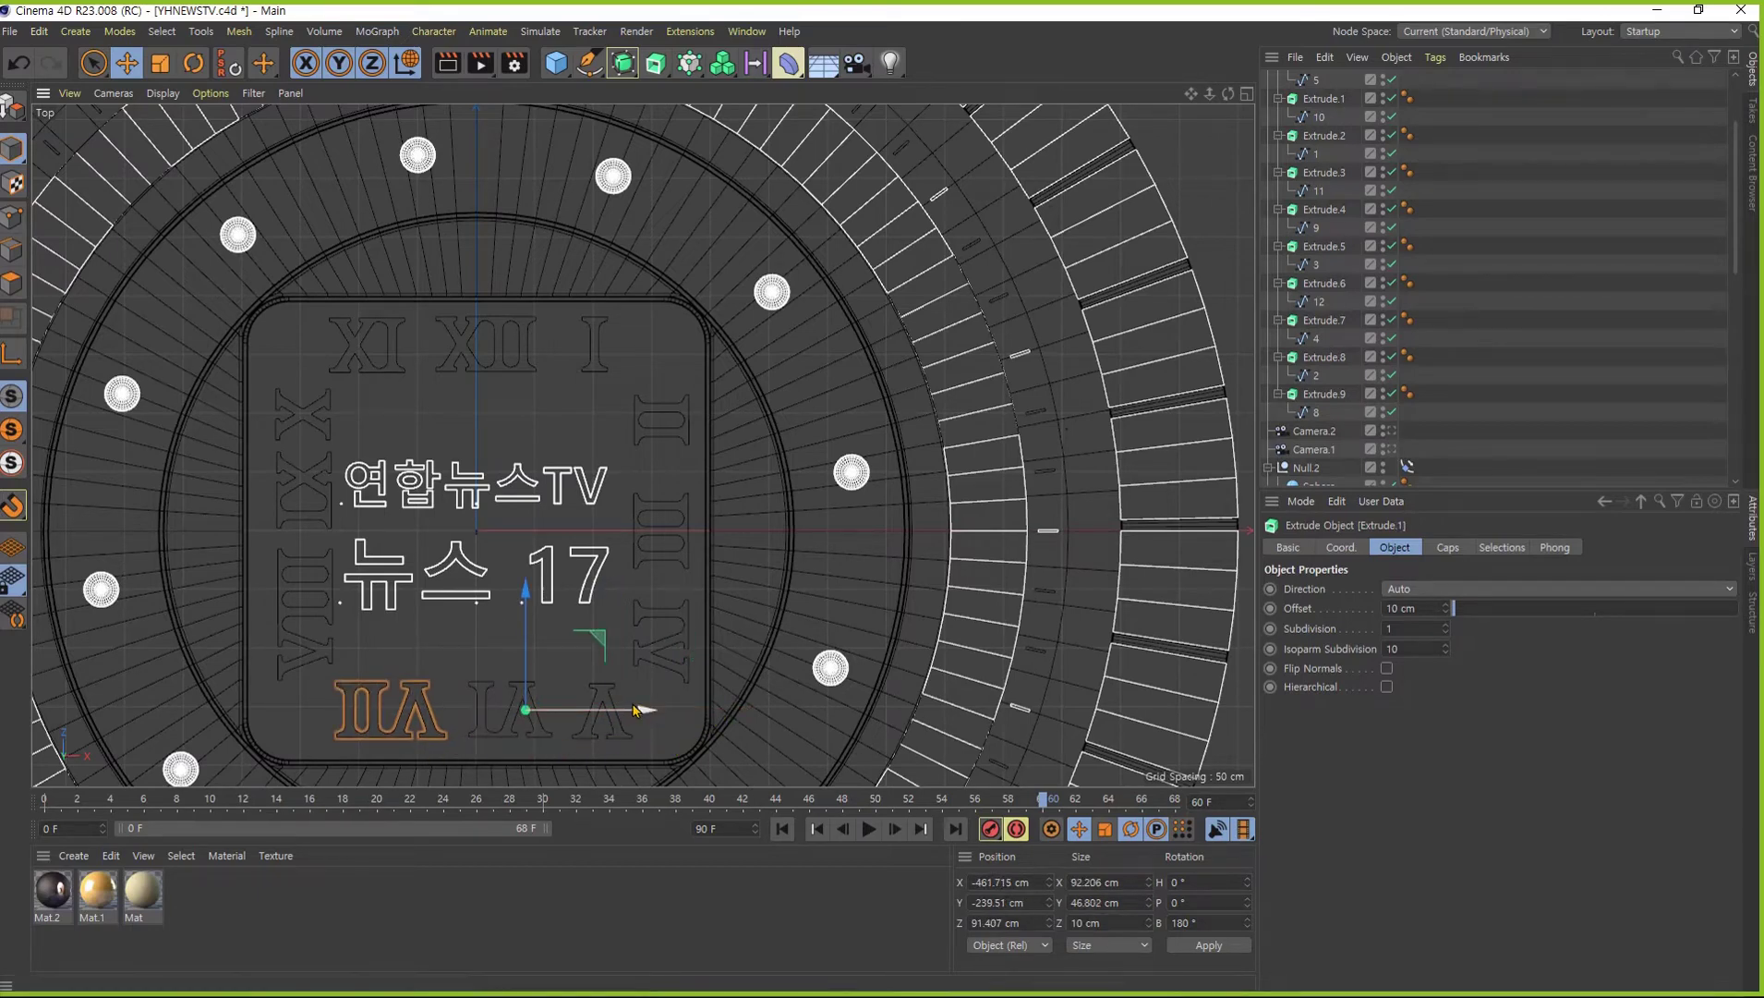
pyautogui.moveTo(637, 709); pyautogui.dragTo(631, 709)
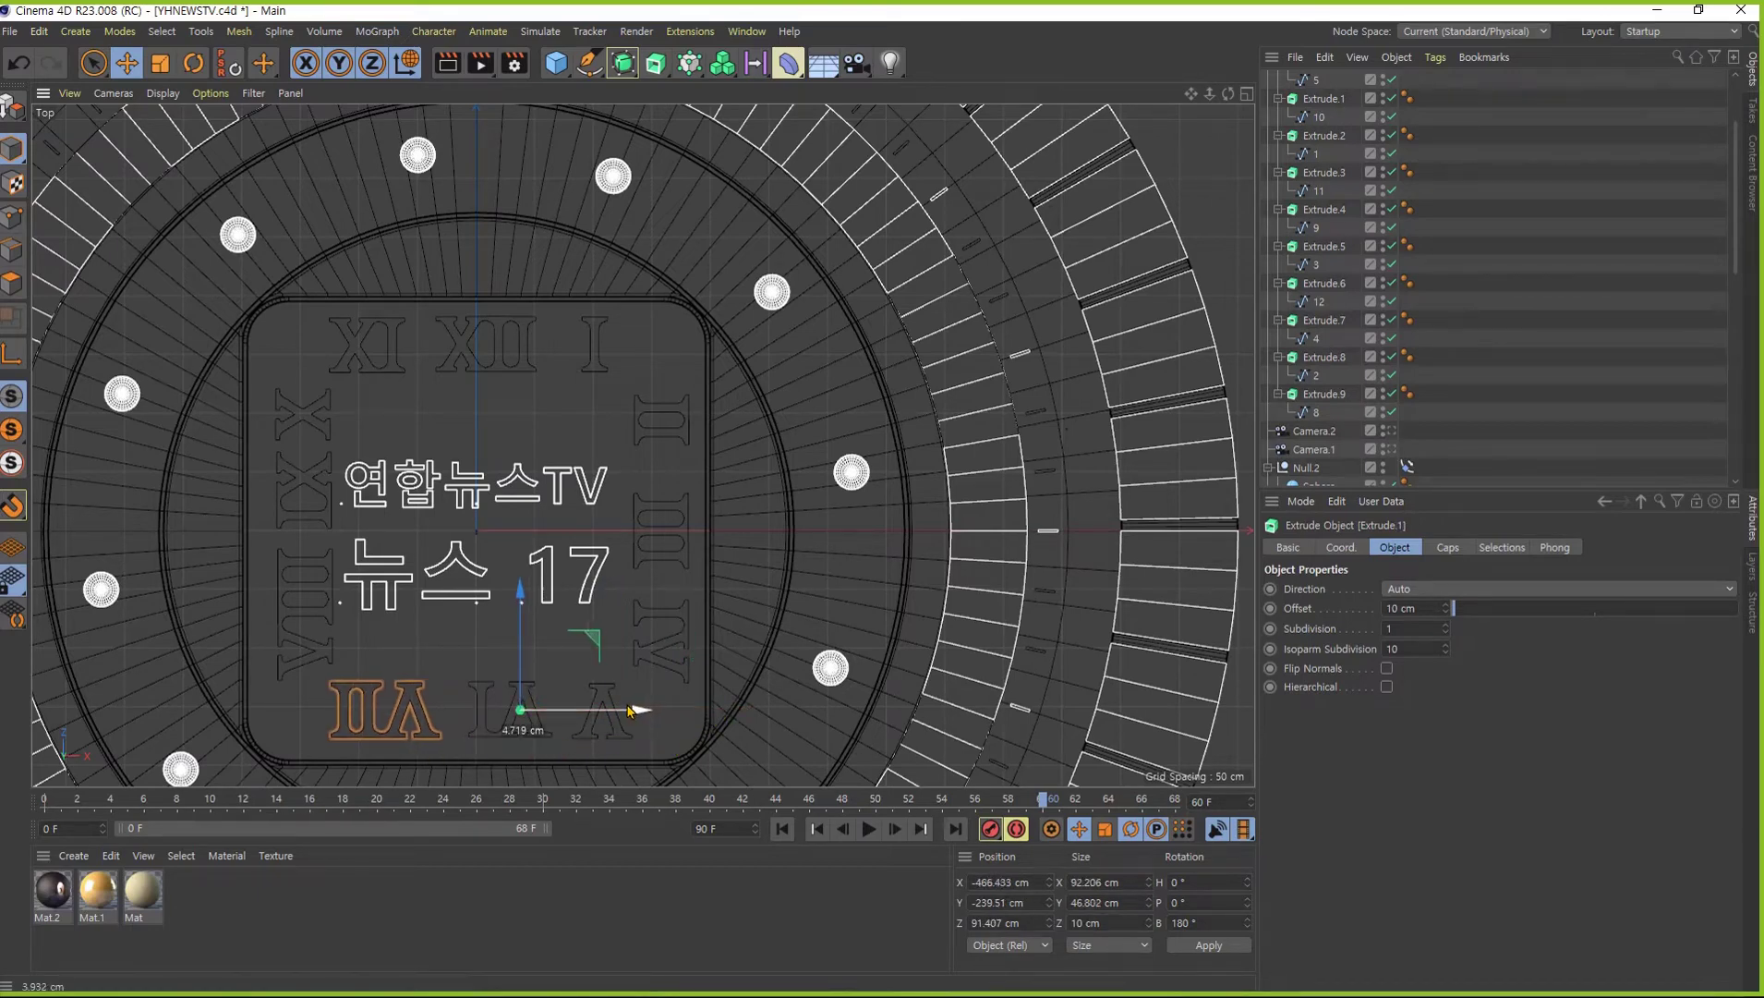
# - Move the XI numeral right along the top edge
pyautogui.click(316, 413)
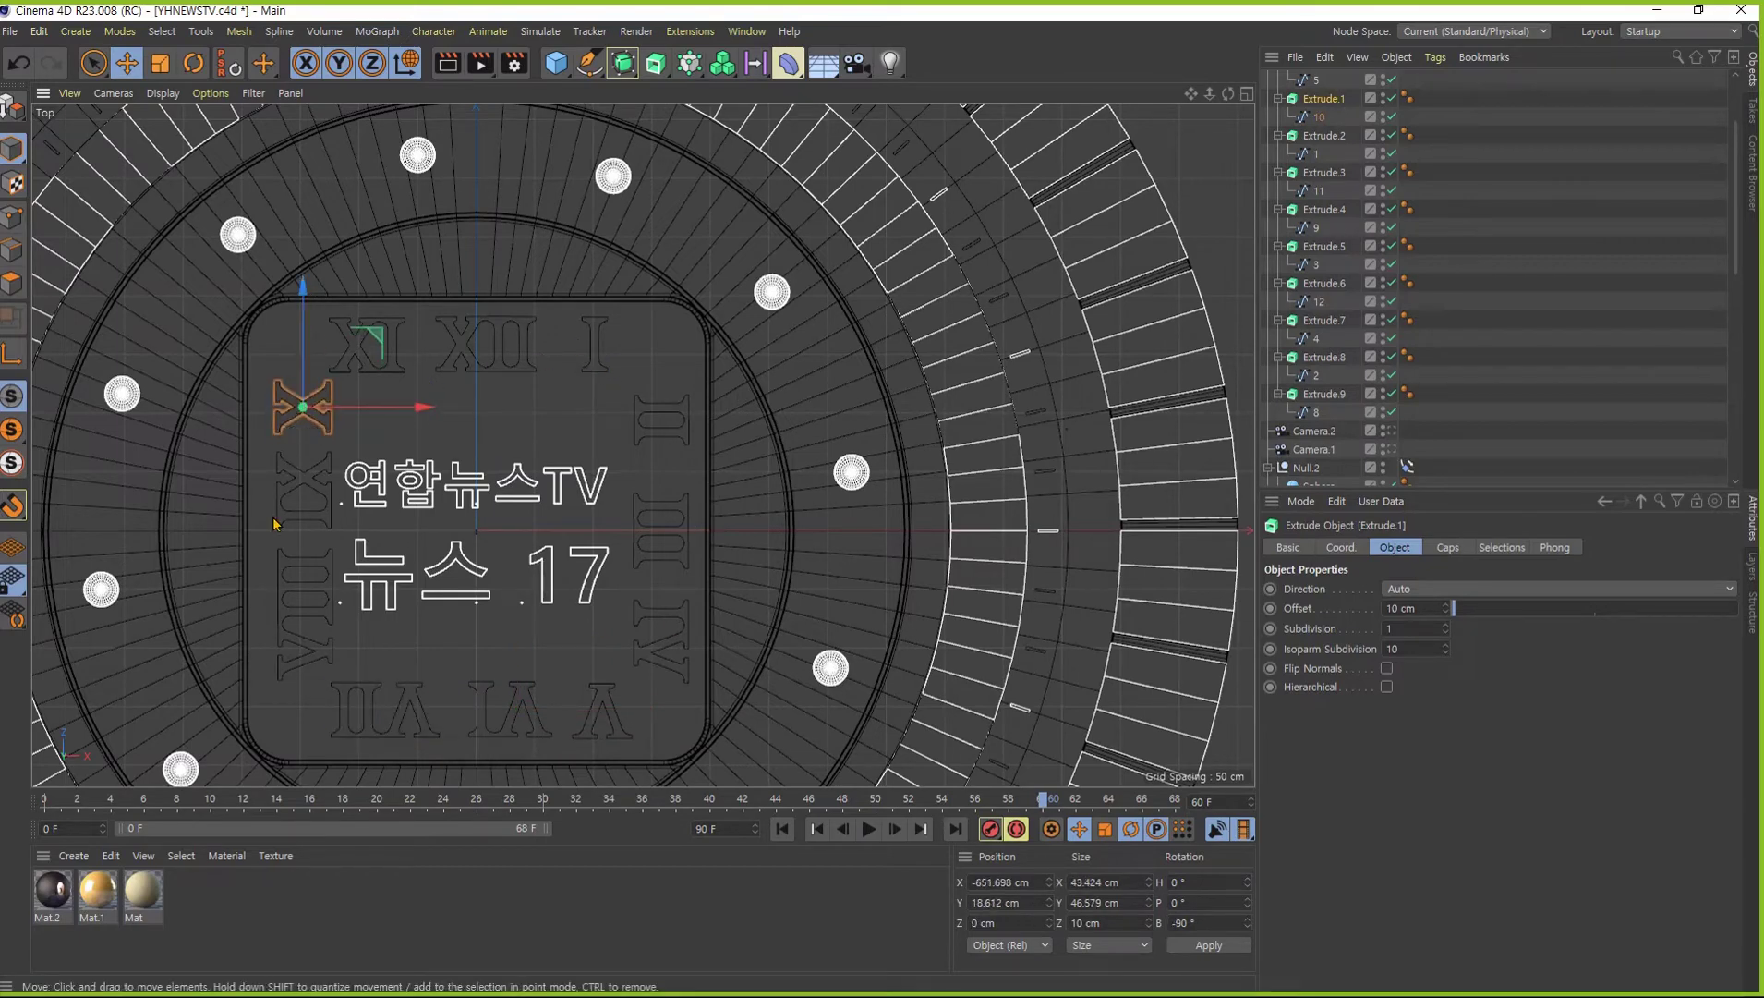
pyautogui.click(605, 359)
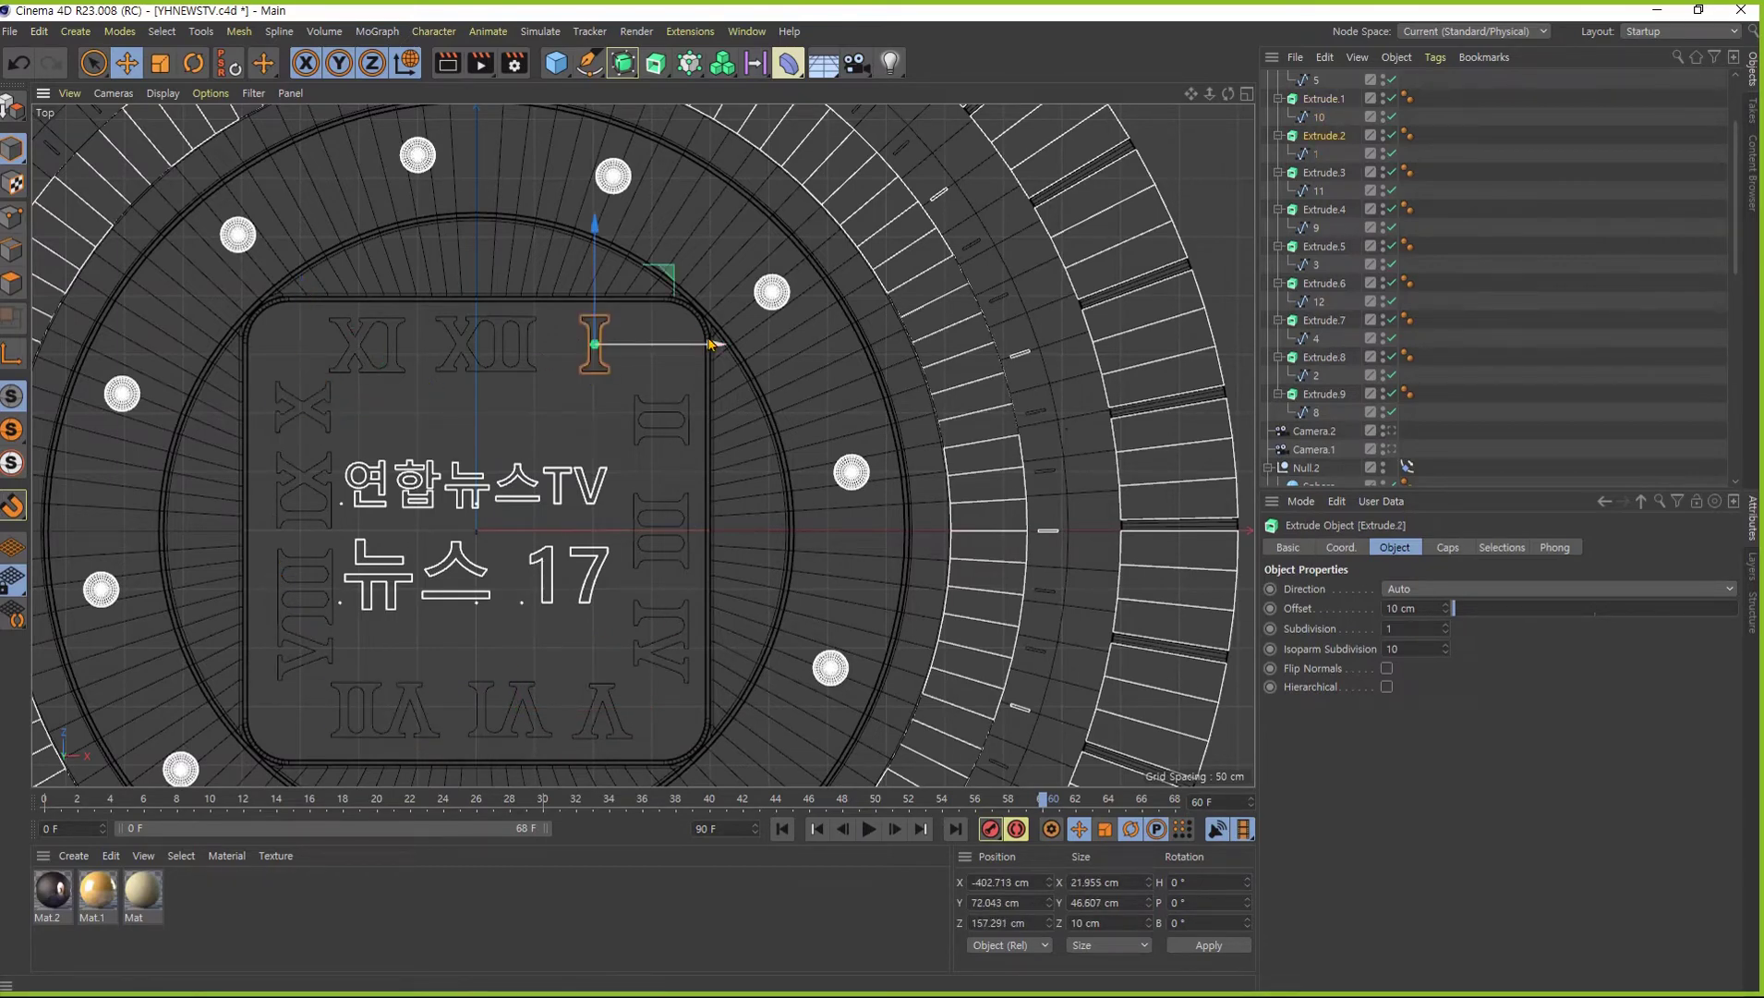
pyautogui.click(517, 356)
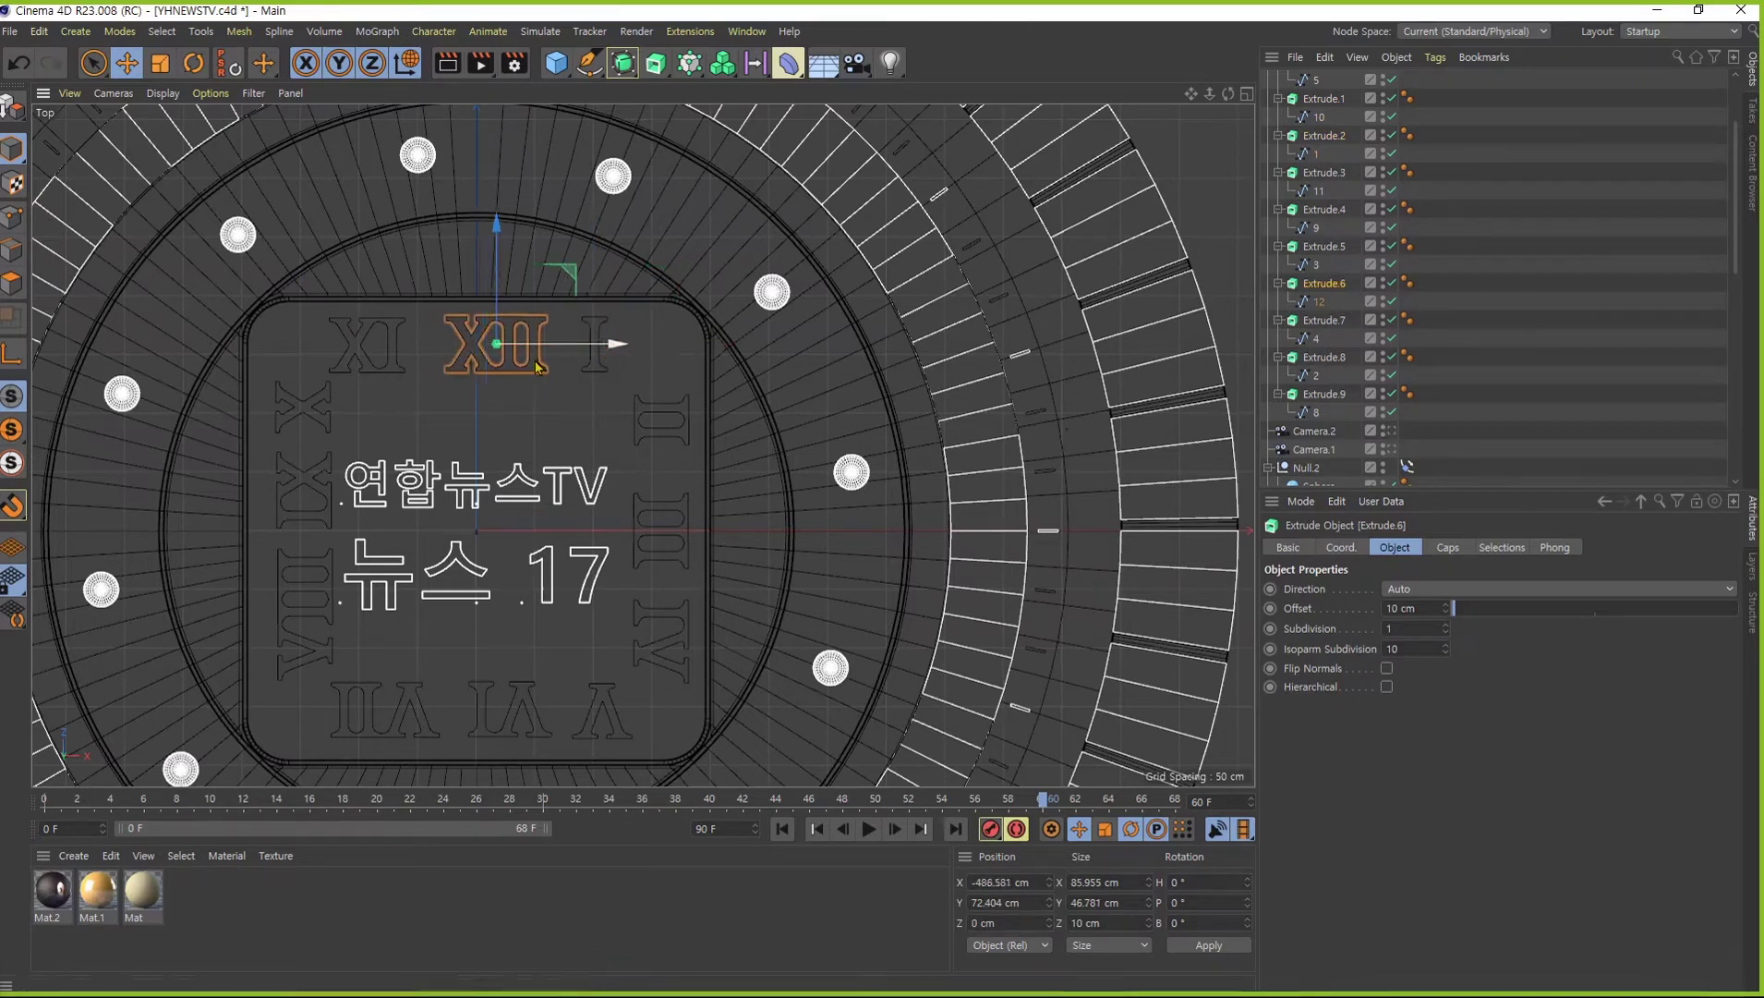
pyautogui.click(393, 353)
pyautogui.moveTo(489, 346); pyautogui.dragTo(500, 347)
# - Raise the III numeral slightly on the panel's right side
pyautogui.click(668, 510)
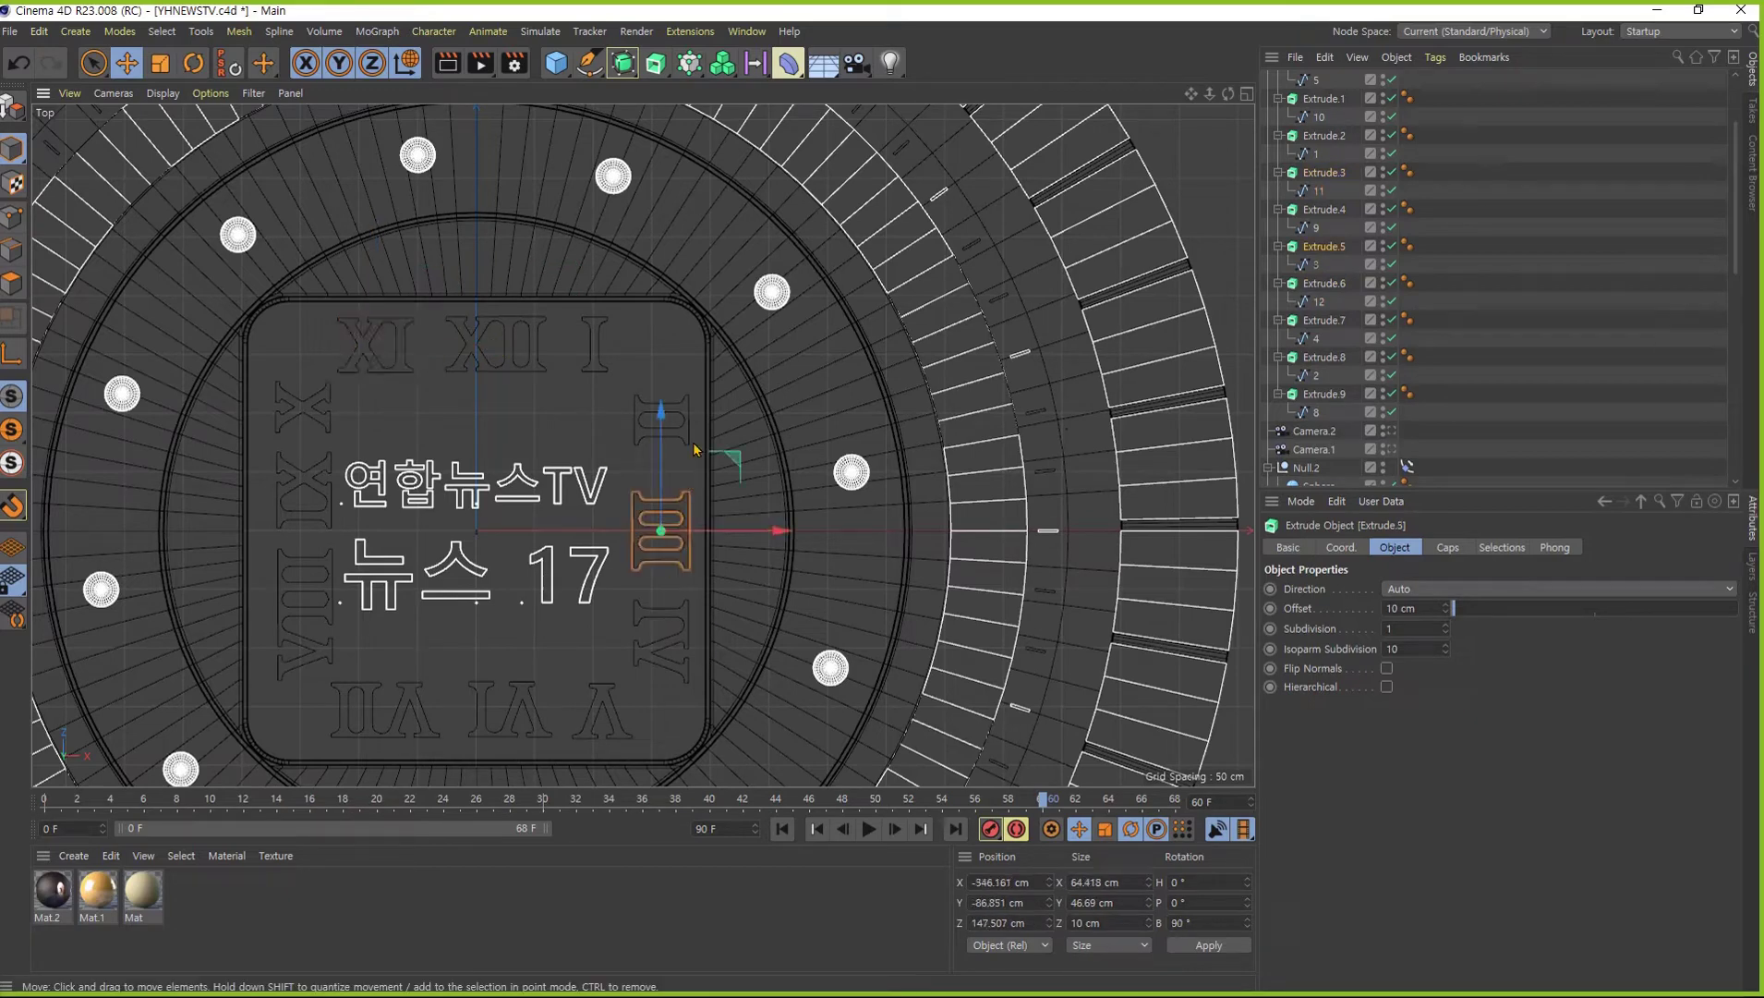
pyautogui.click(662, 608)
pyautogui.moveTo(662, 519); pyautogui.dragTo(662, 519)
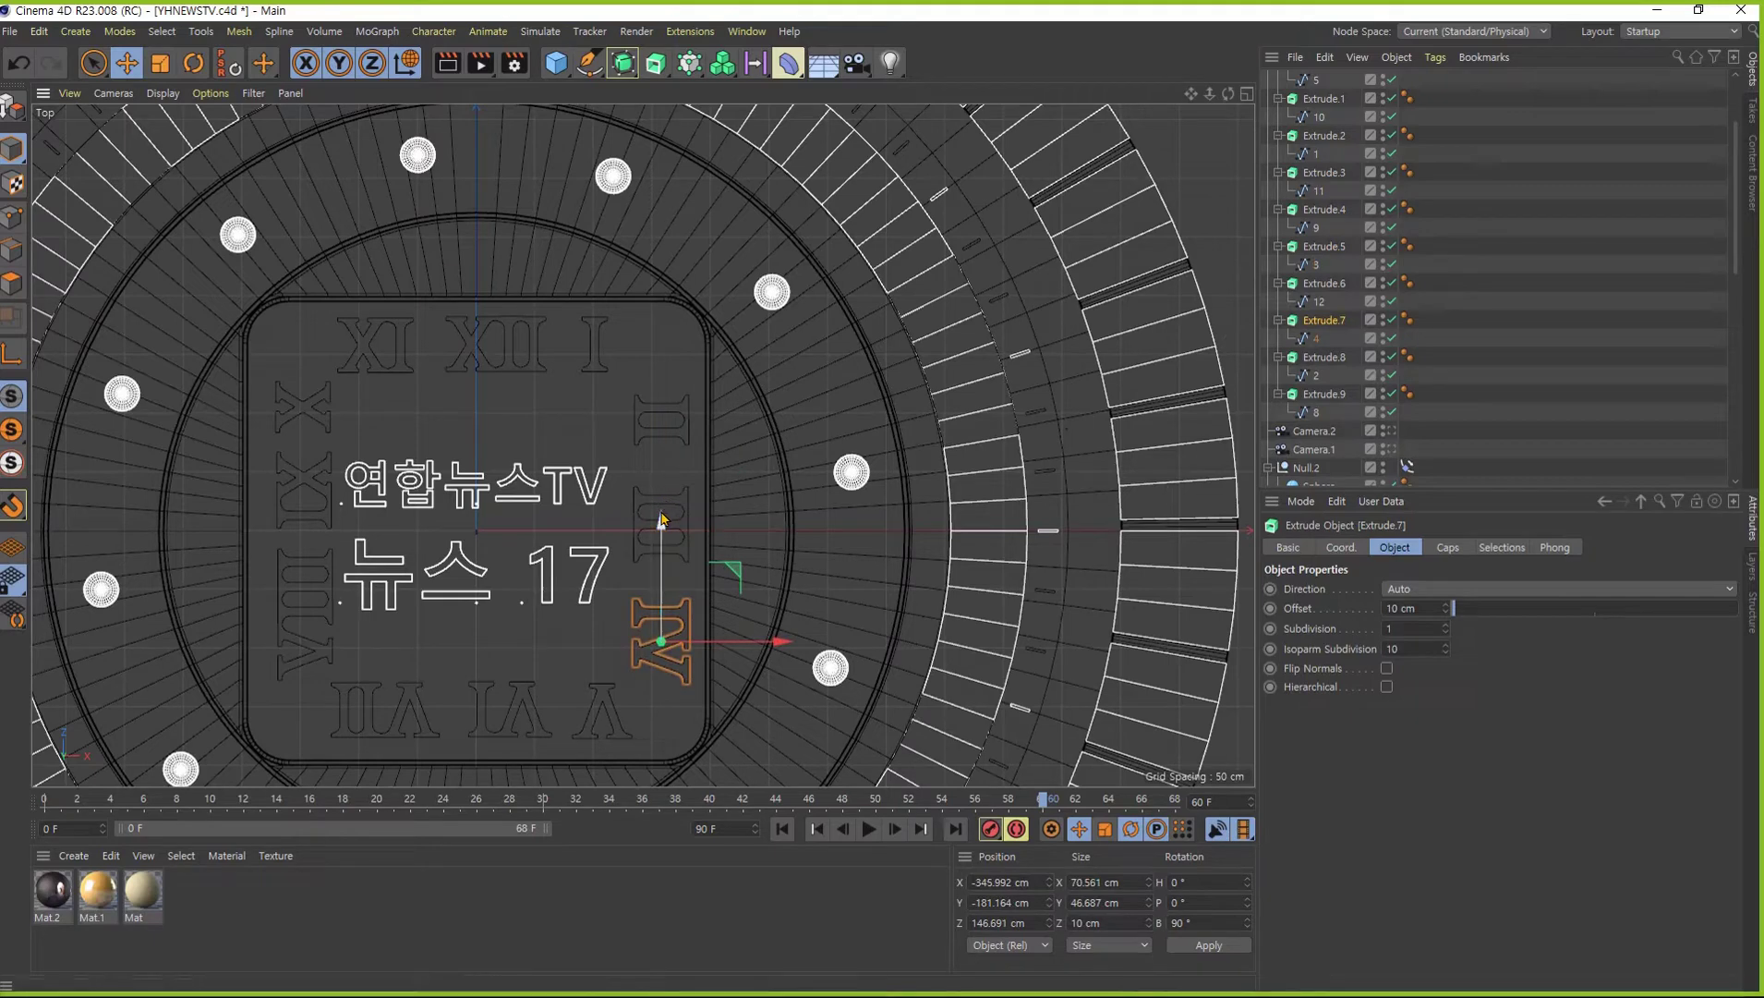
pyautogui.click(662, 522)
pyautogui.moveTo(661, 406); pyautogui.dragTo(661, 403)
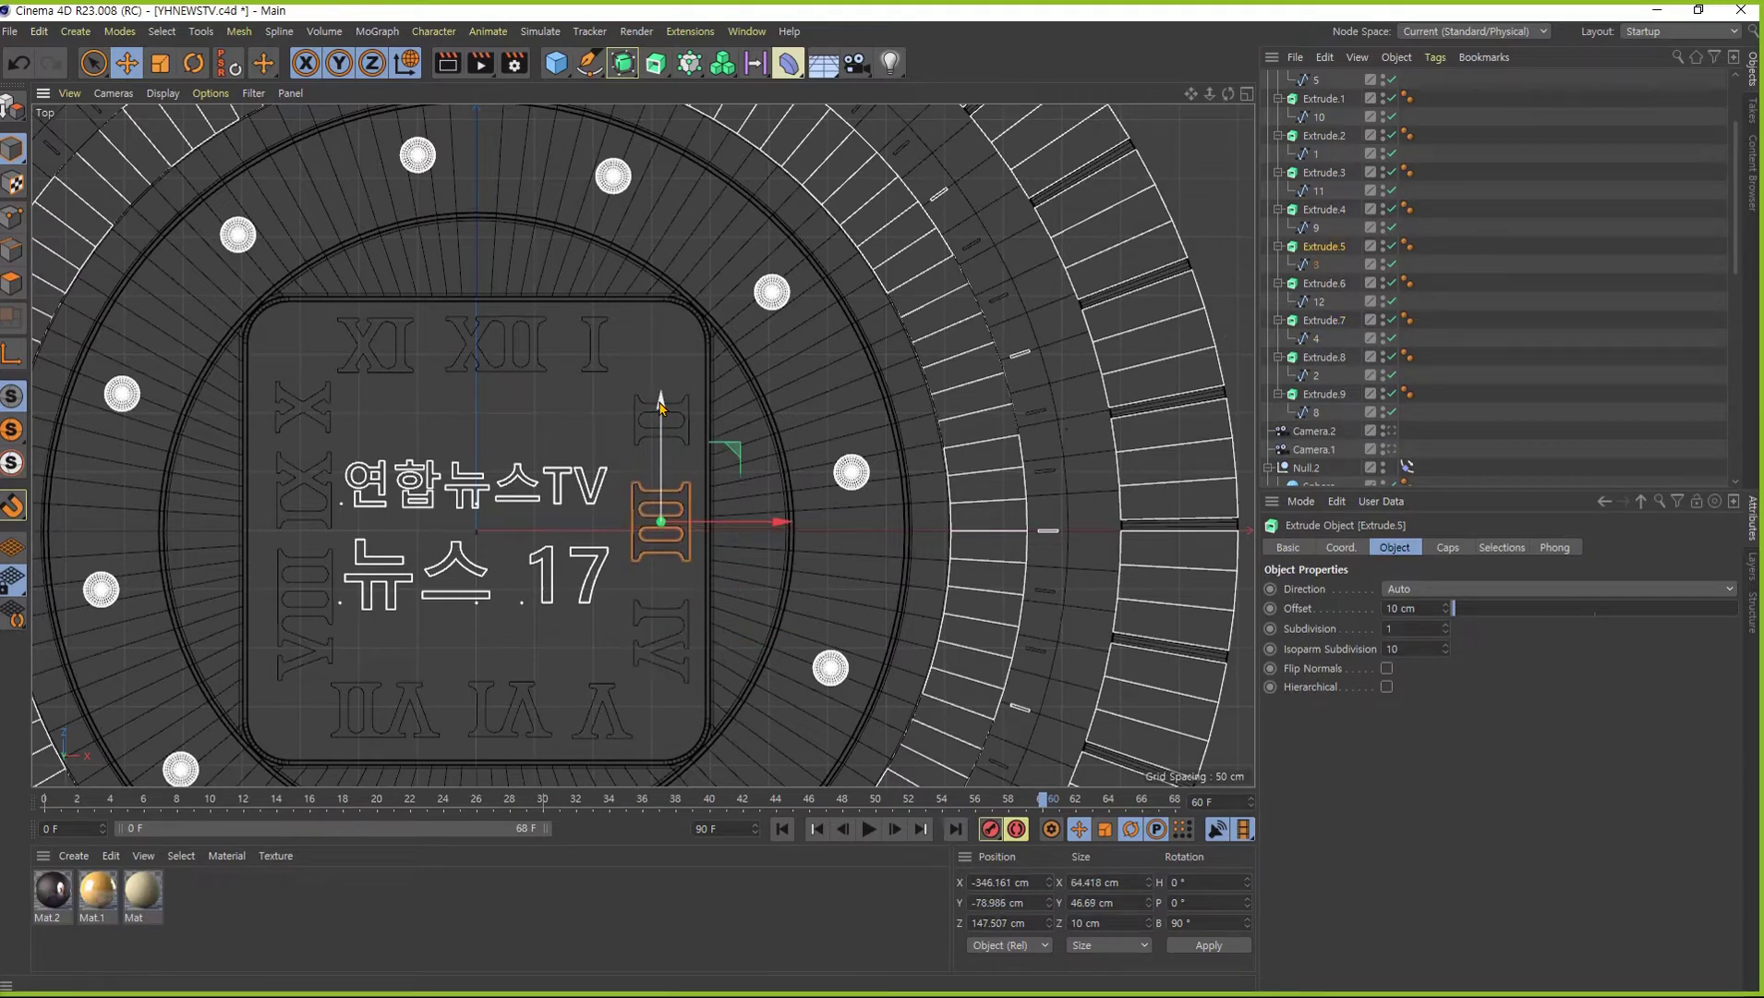
# - Shift the three bottom numerals right, then move the left one further right
pyautogui.click(592, 719)
pyautogui.keyDown('shift'); pyautogui.click(533, 721); pyautogui.keyUp('shift')
pyautogui.keyDown('shift'); pyautogui.click(425, 720); pyautogui.keyUp('shift')
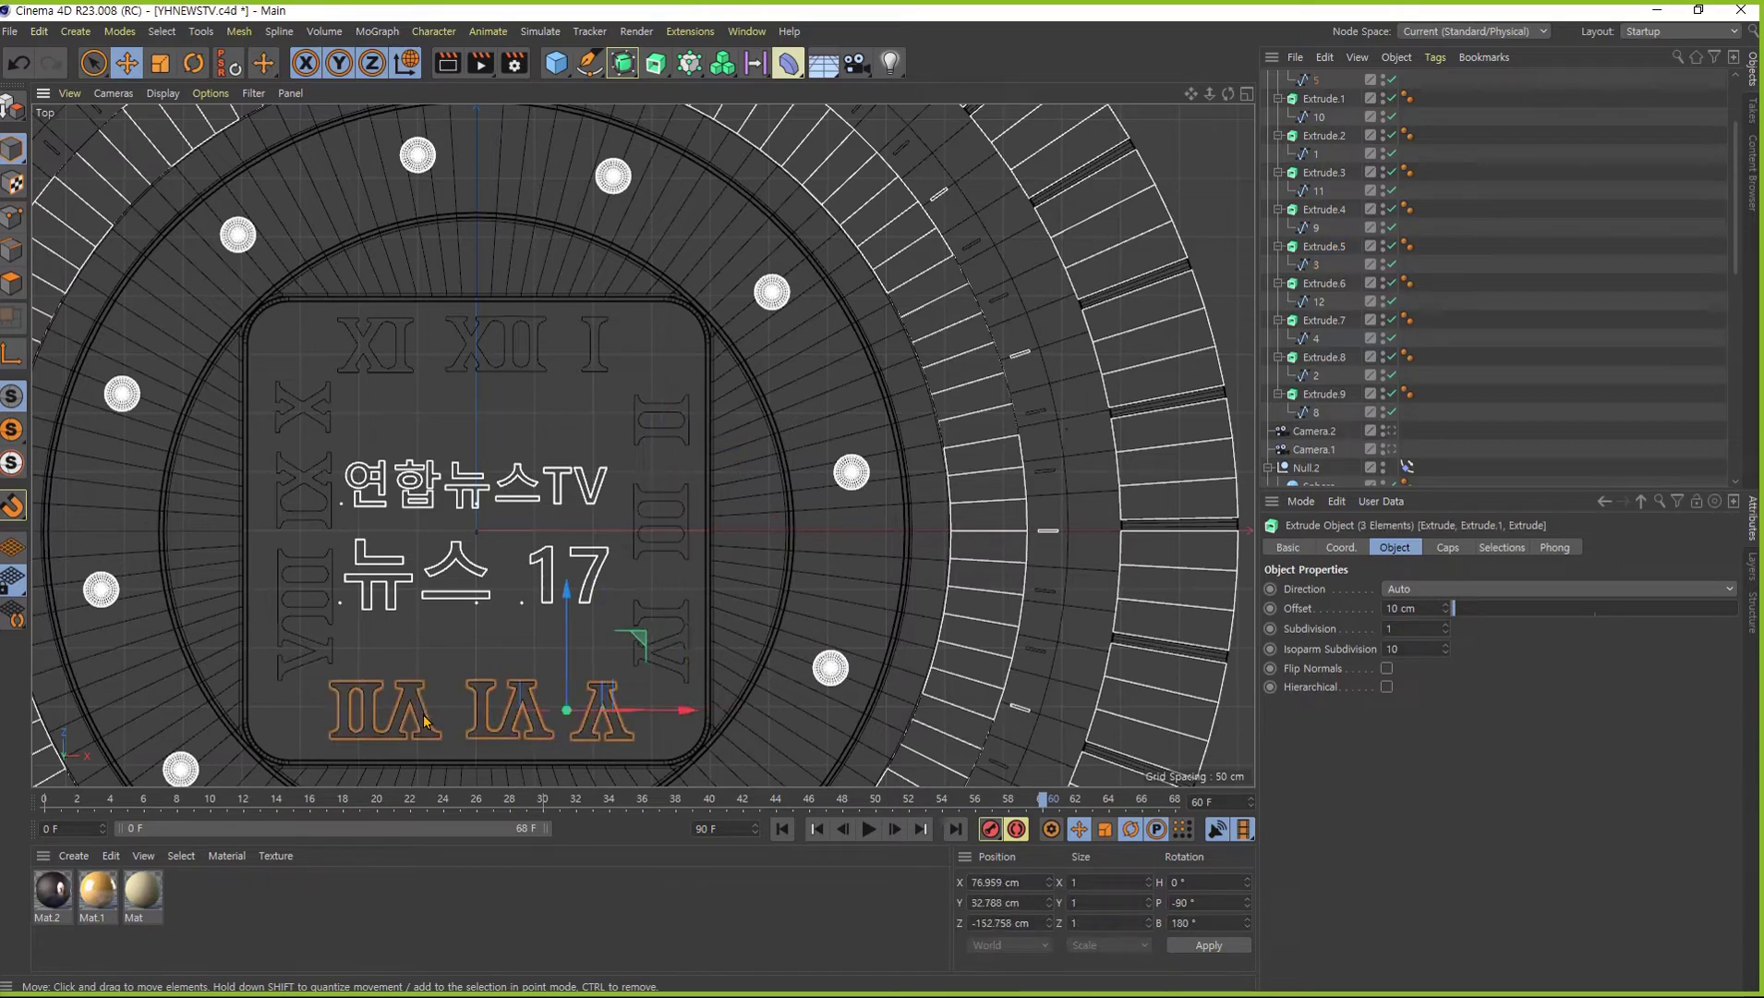
pyautogui.moveTo(480, 723); pyautogui.dragTo(486, 723)
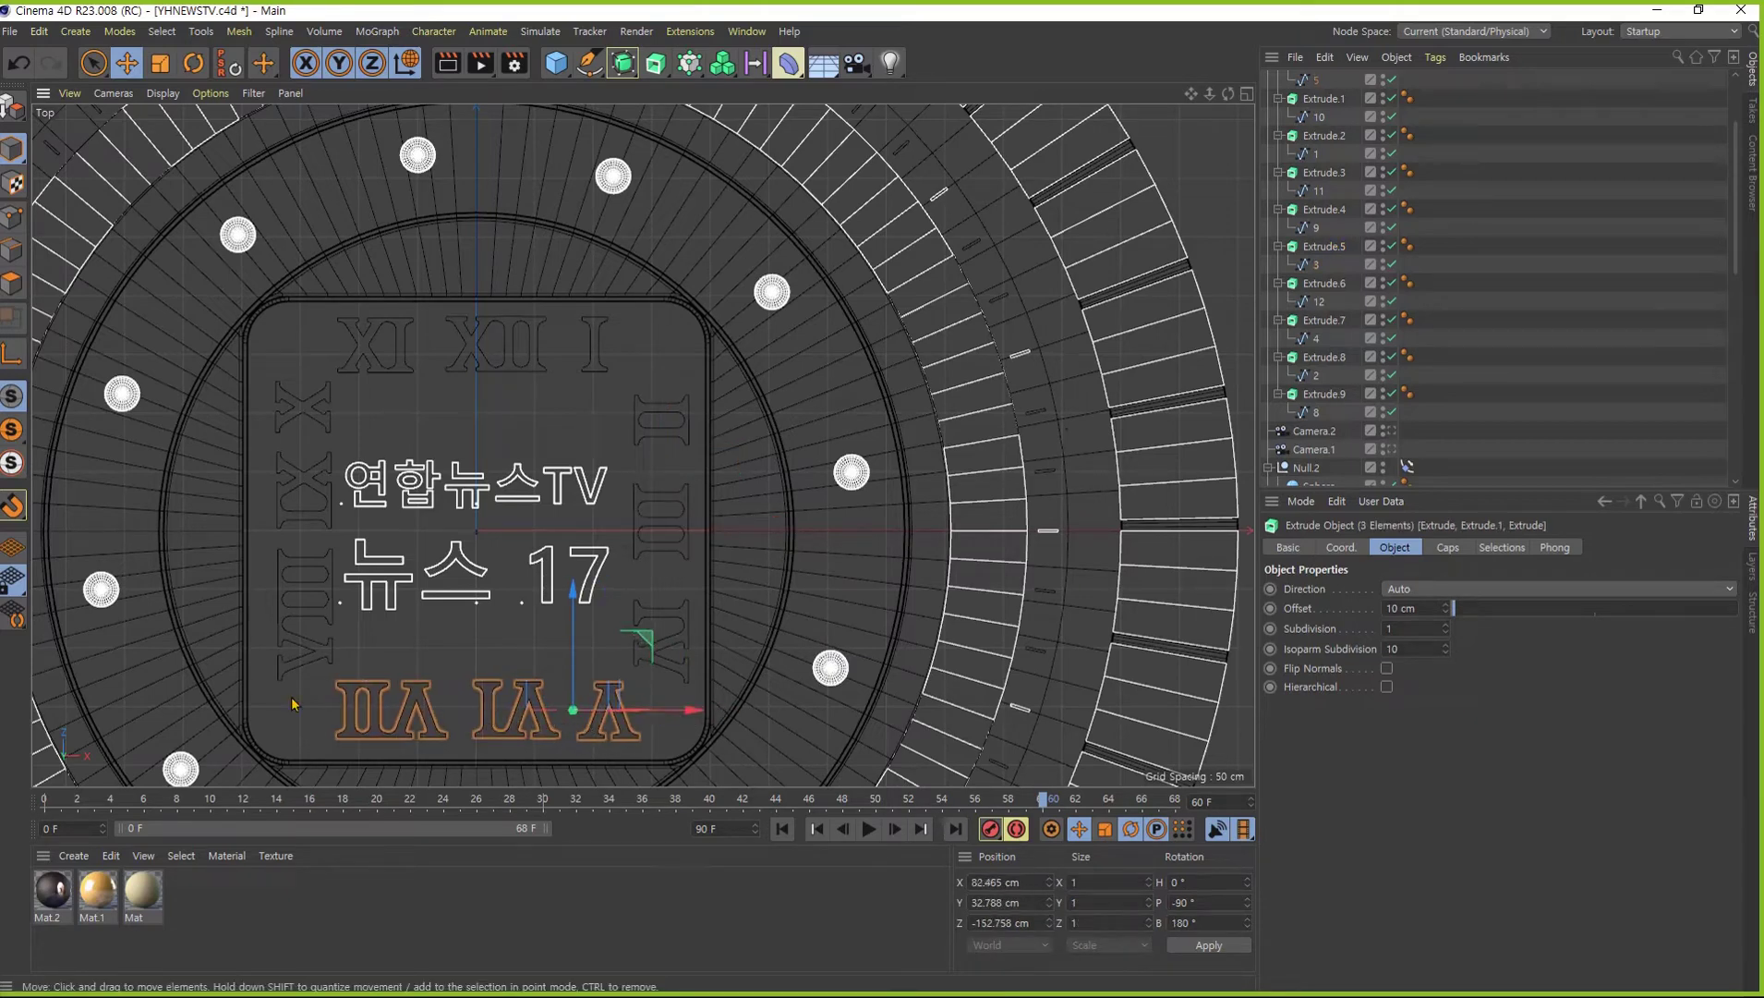
pyautogui.click(434, 723)
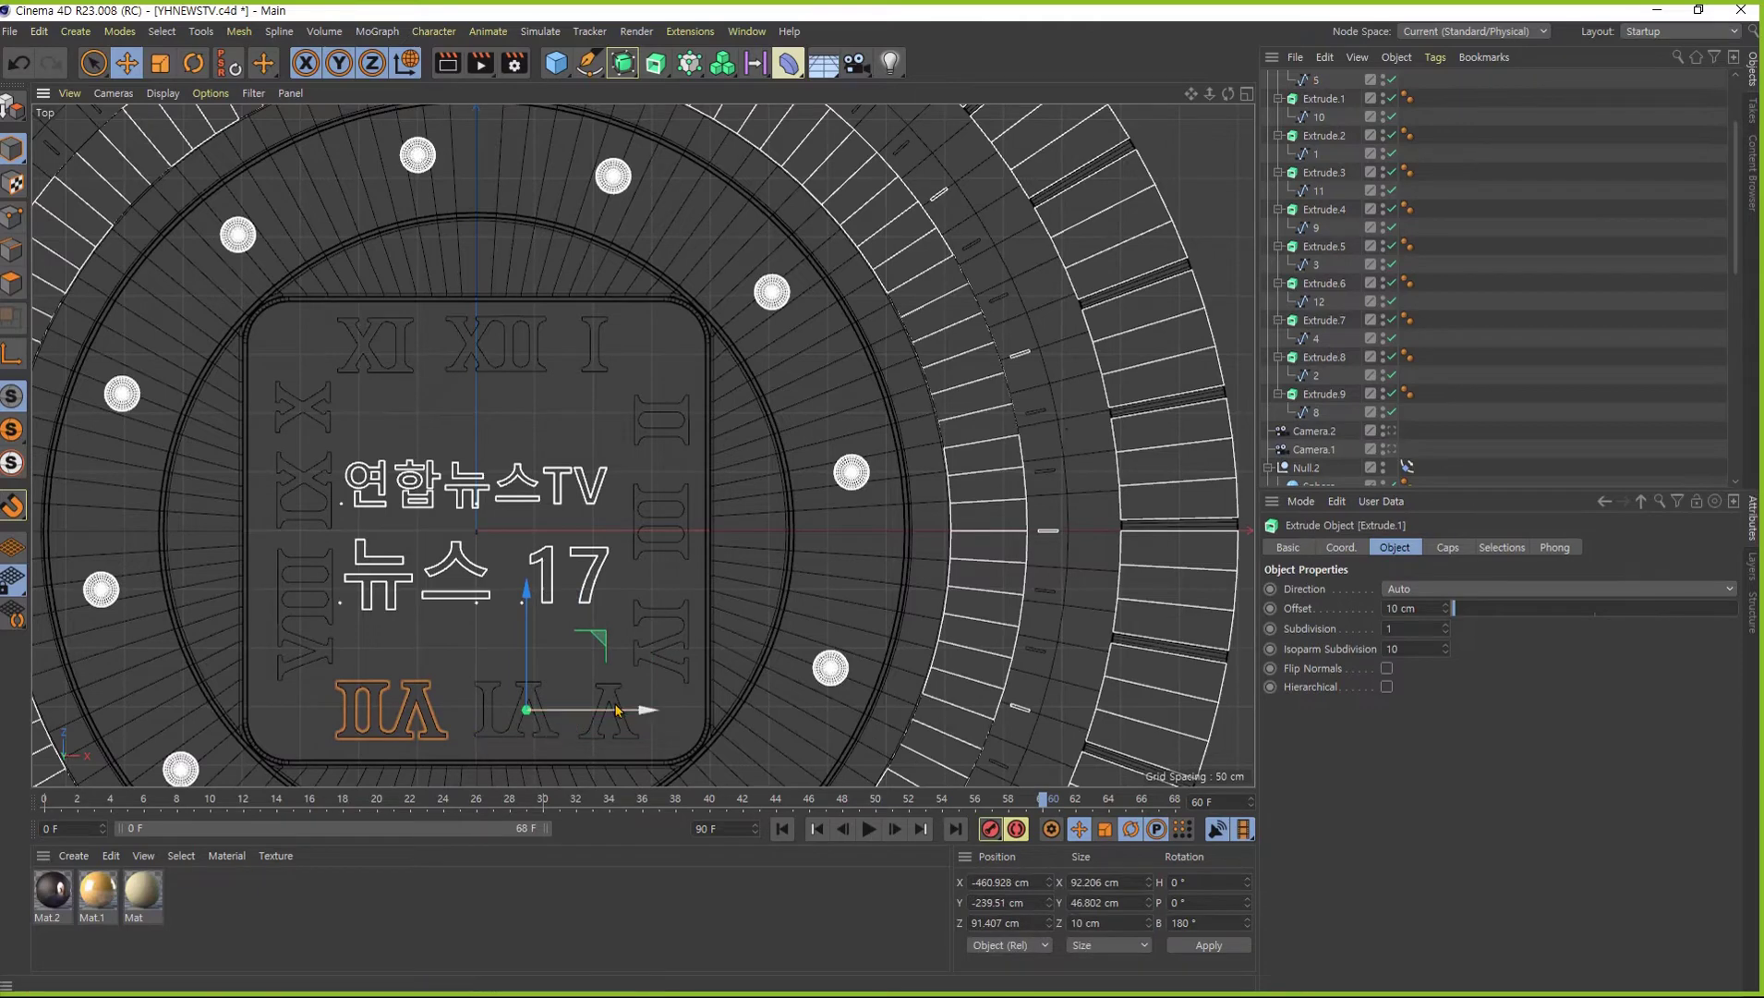
pyautogui.moveTo(623, 710); pyautogui.dragTo(632, 710)
pyautogui.click(486, 710)
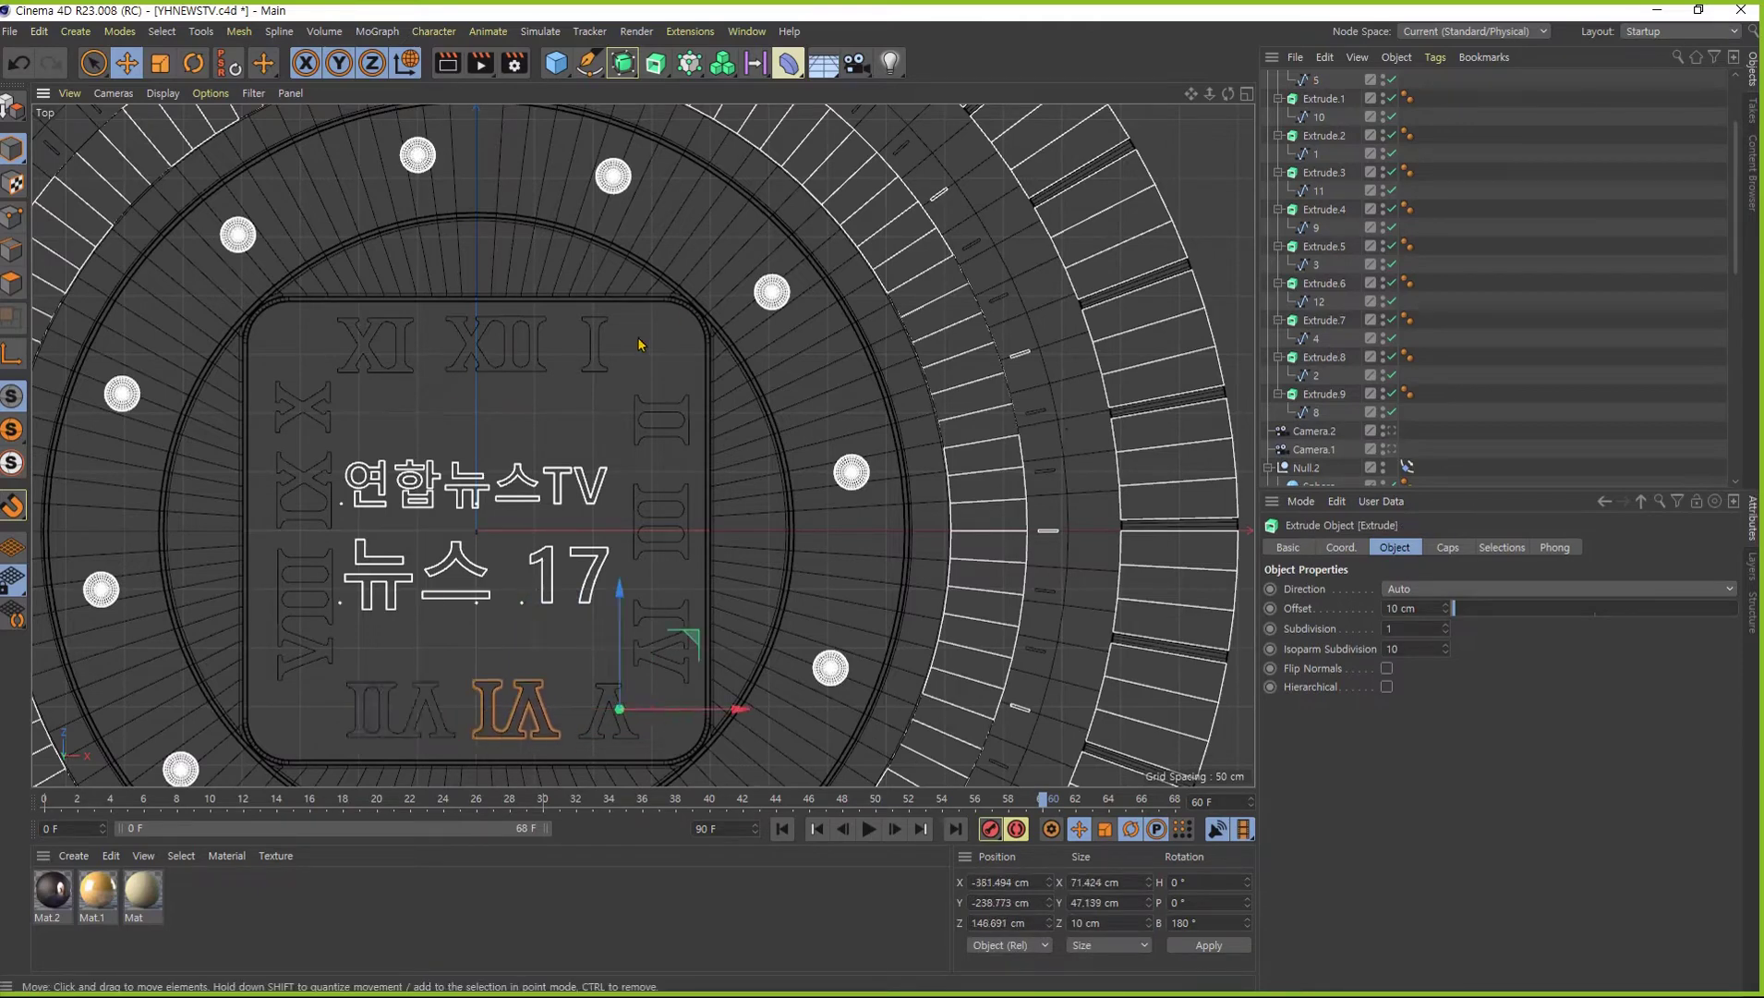
# - Even the top row by nudging I and moving XI to X -575.35 cm, then show Perspective view
pyautogui.click(600, 357)
pyautogui.moveTo(725, 346); pyautogui.dragTo(644, 345)
pyautogui.click(496, 343)
pyautogui.click(406, 351)
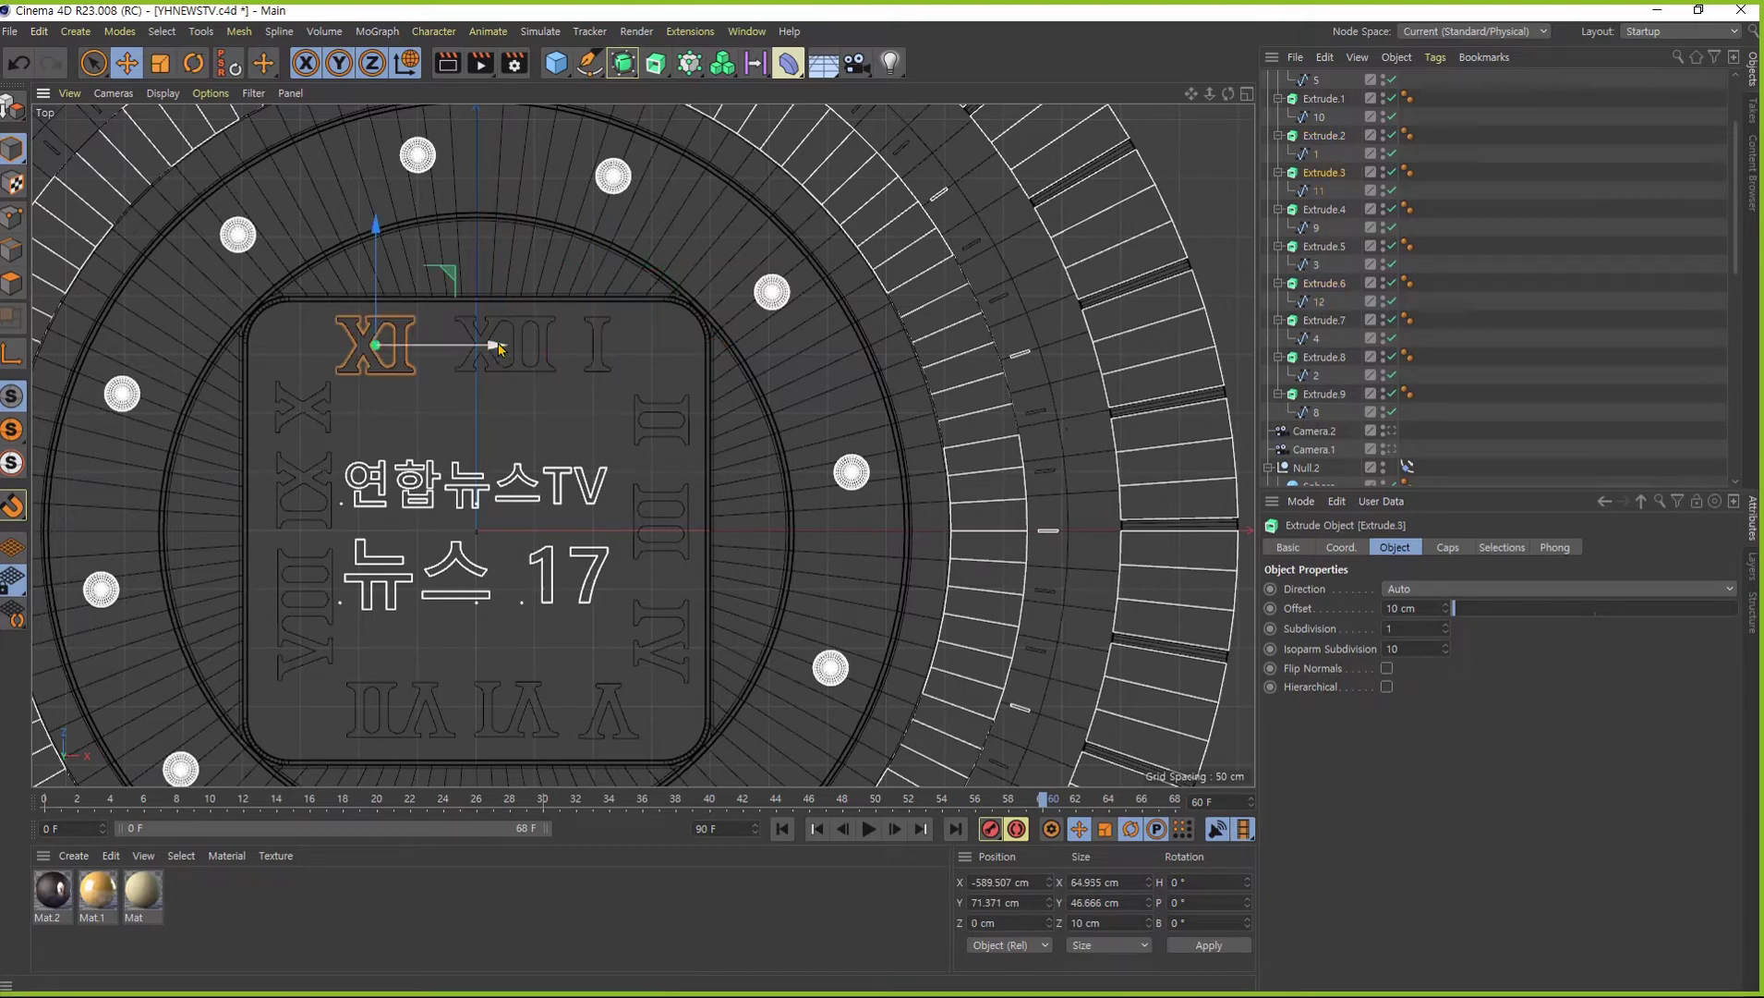
pyautogui.moveTo(499, 348); pyautogui.dragTo(516, 347)
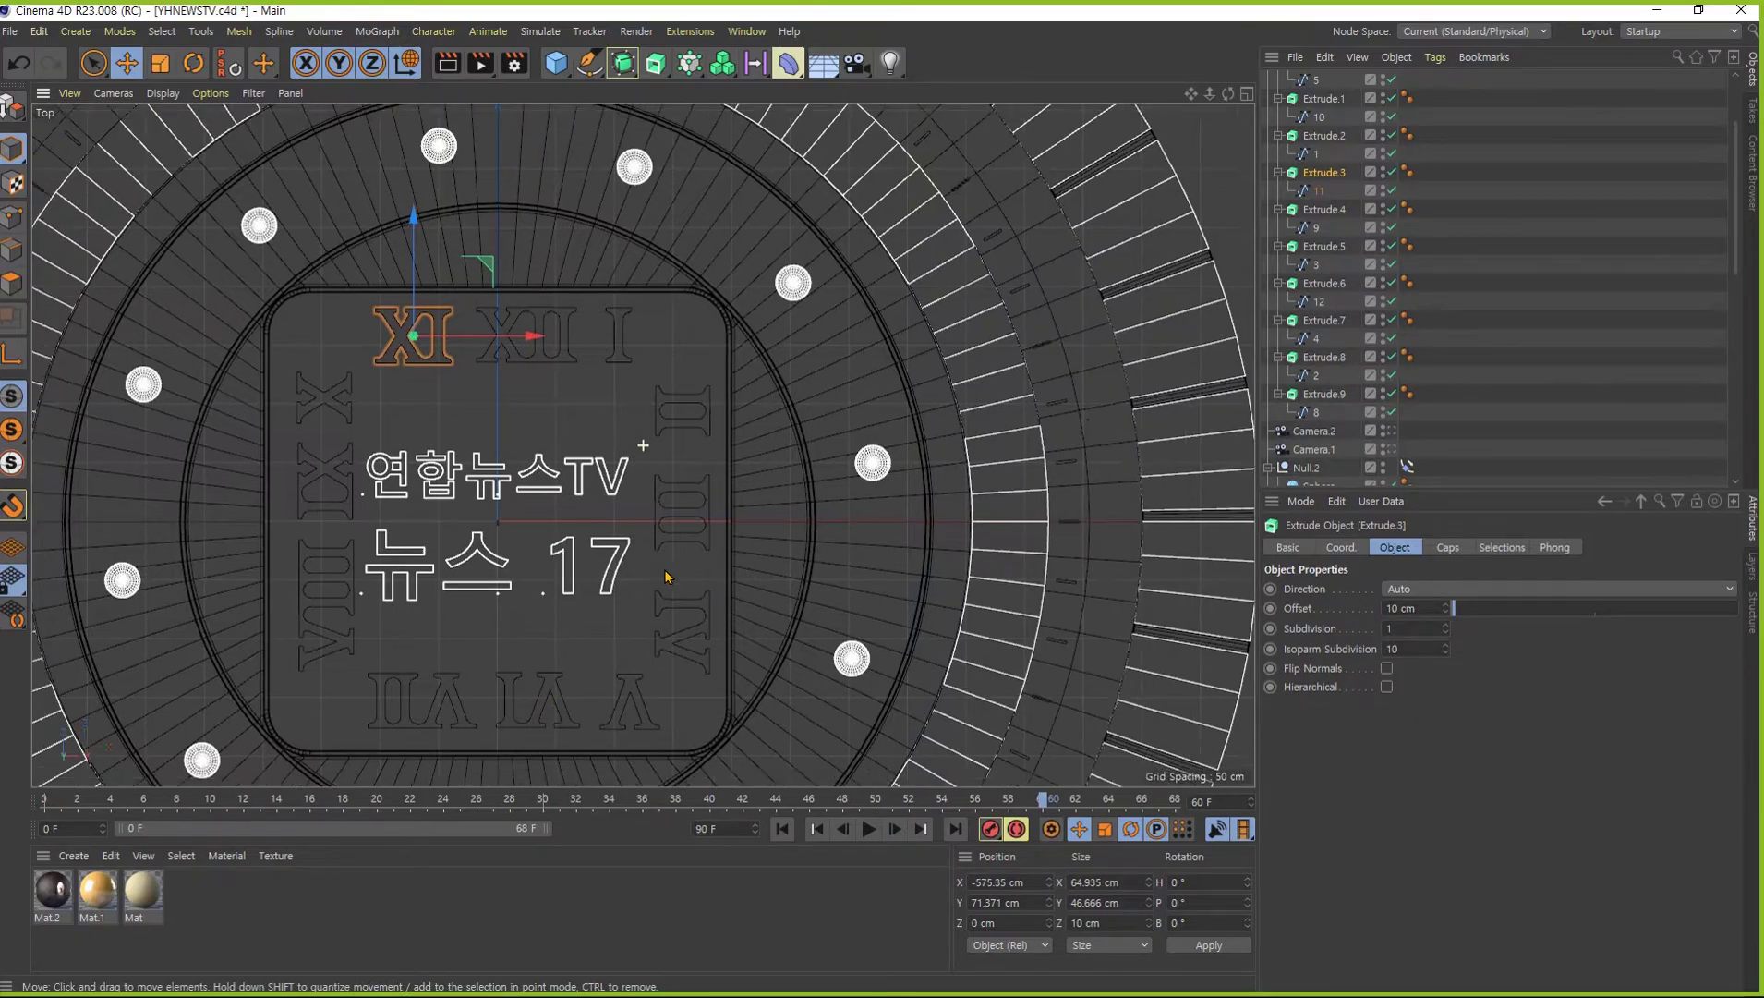
pyautogui.press('F1')
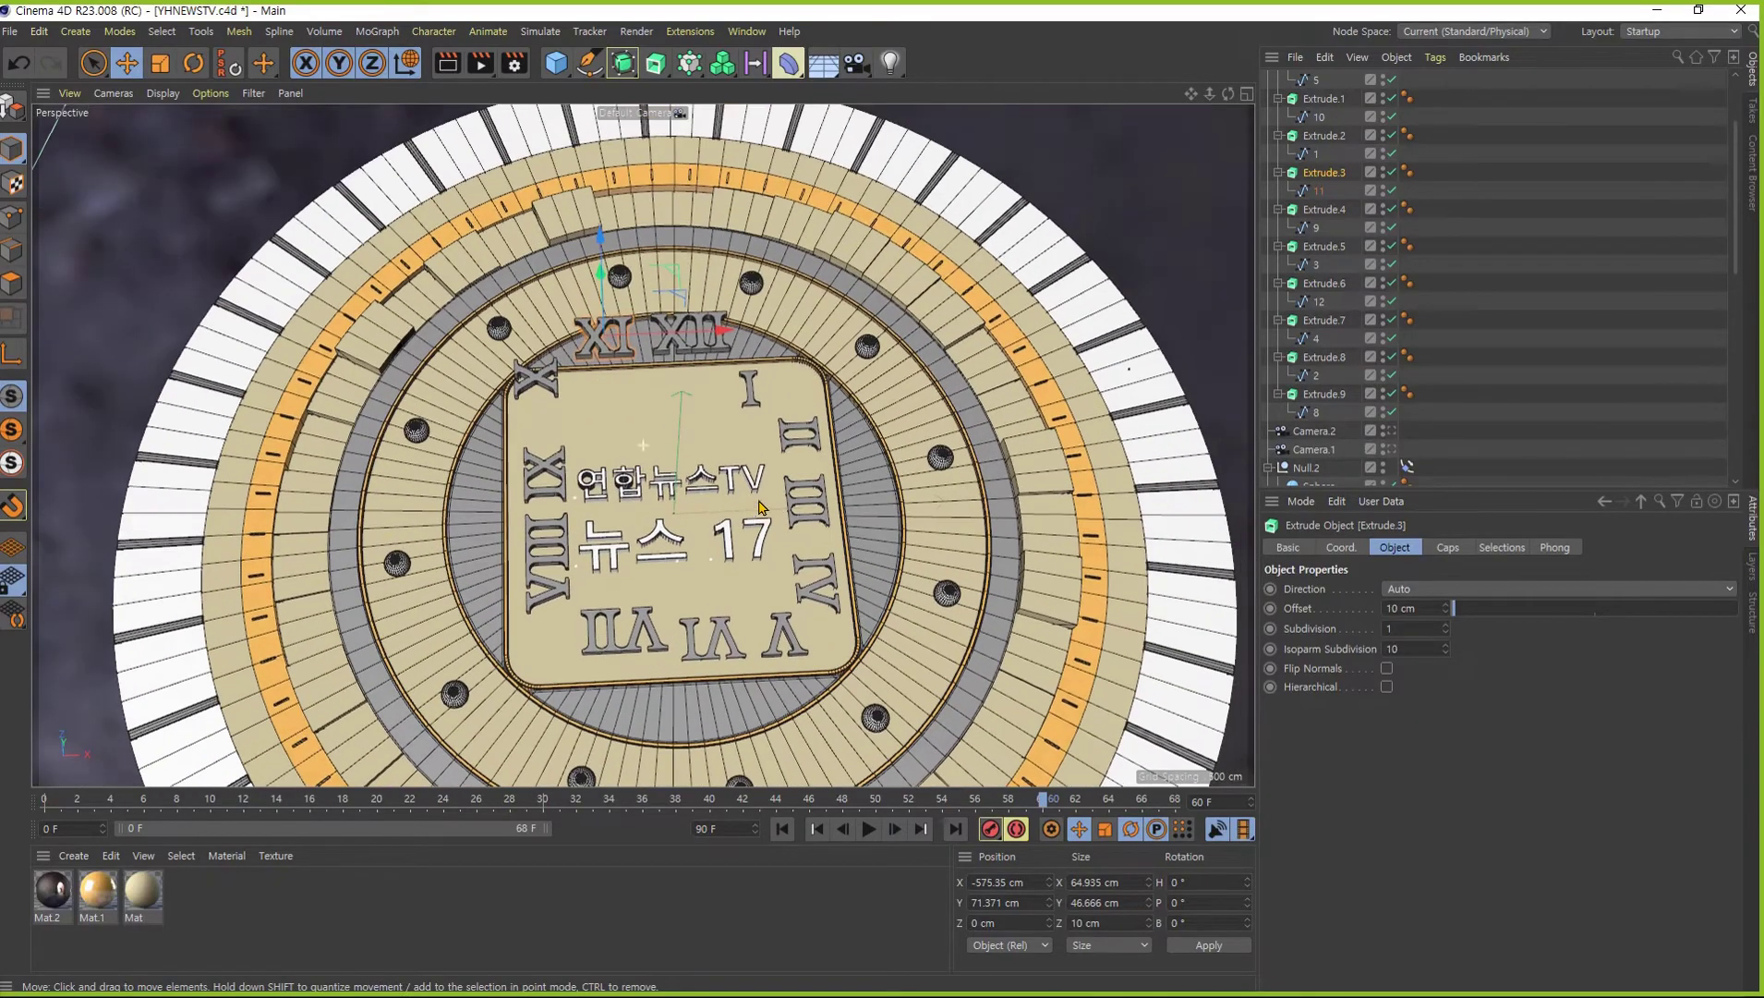
# - Lift the XI and XII numerals up onto the panel surface, around Z 148 cm
pyautogui.keyDown('alt'); pyautogui.moveTo(847, 428); pyautogui.dragTo(682, 409); pyautogui.keyUp('alt')
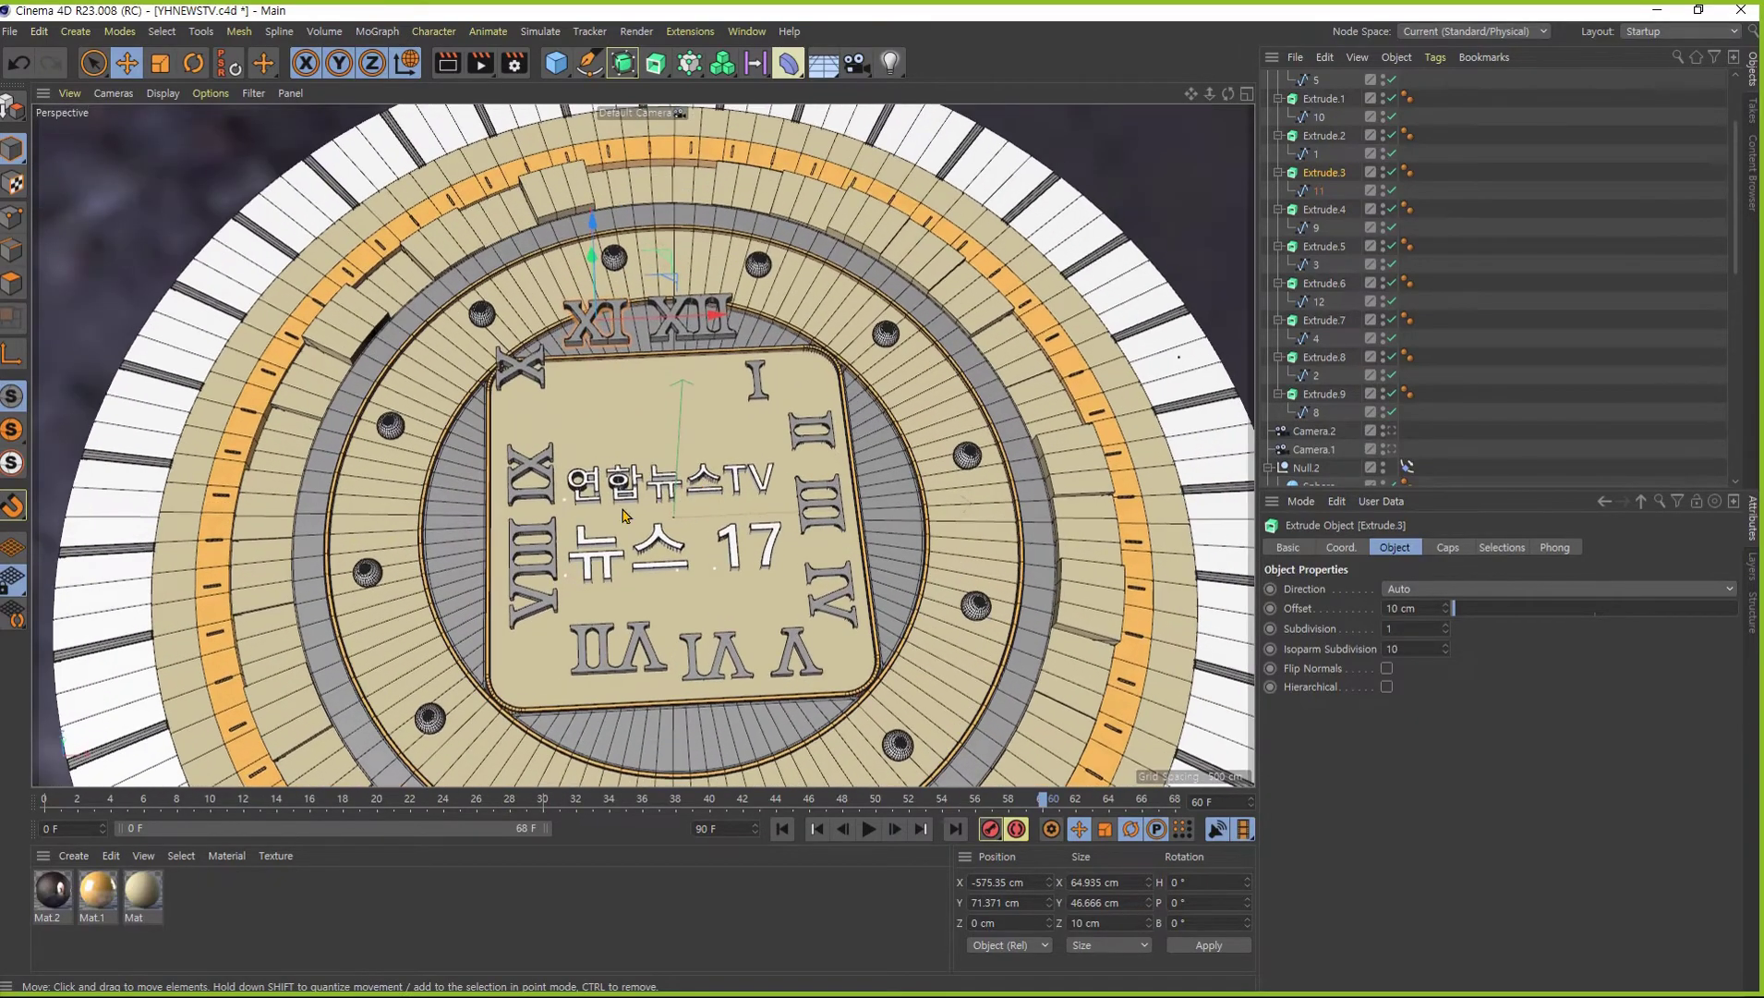
pyautogui.scroll(3, 682, 408)
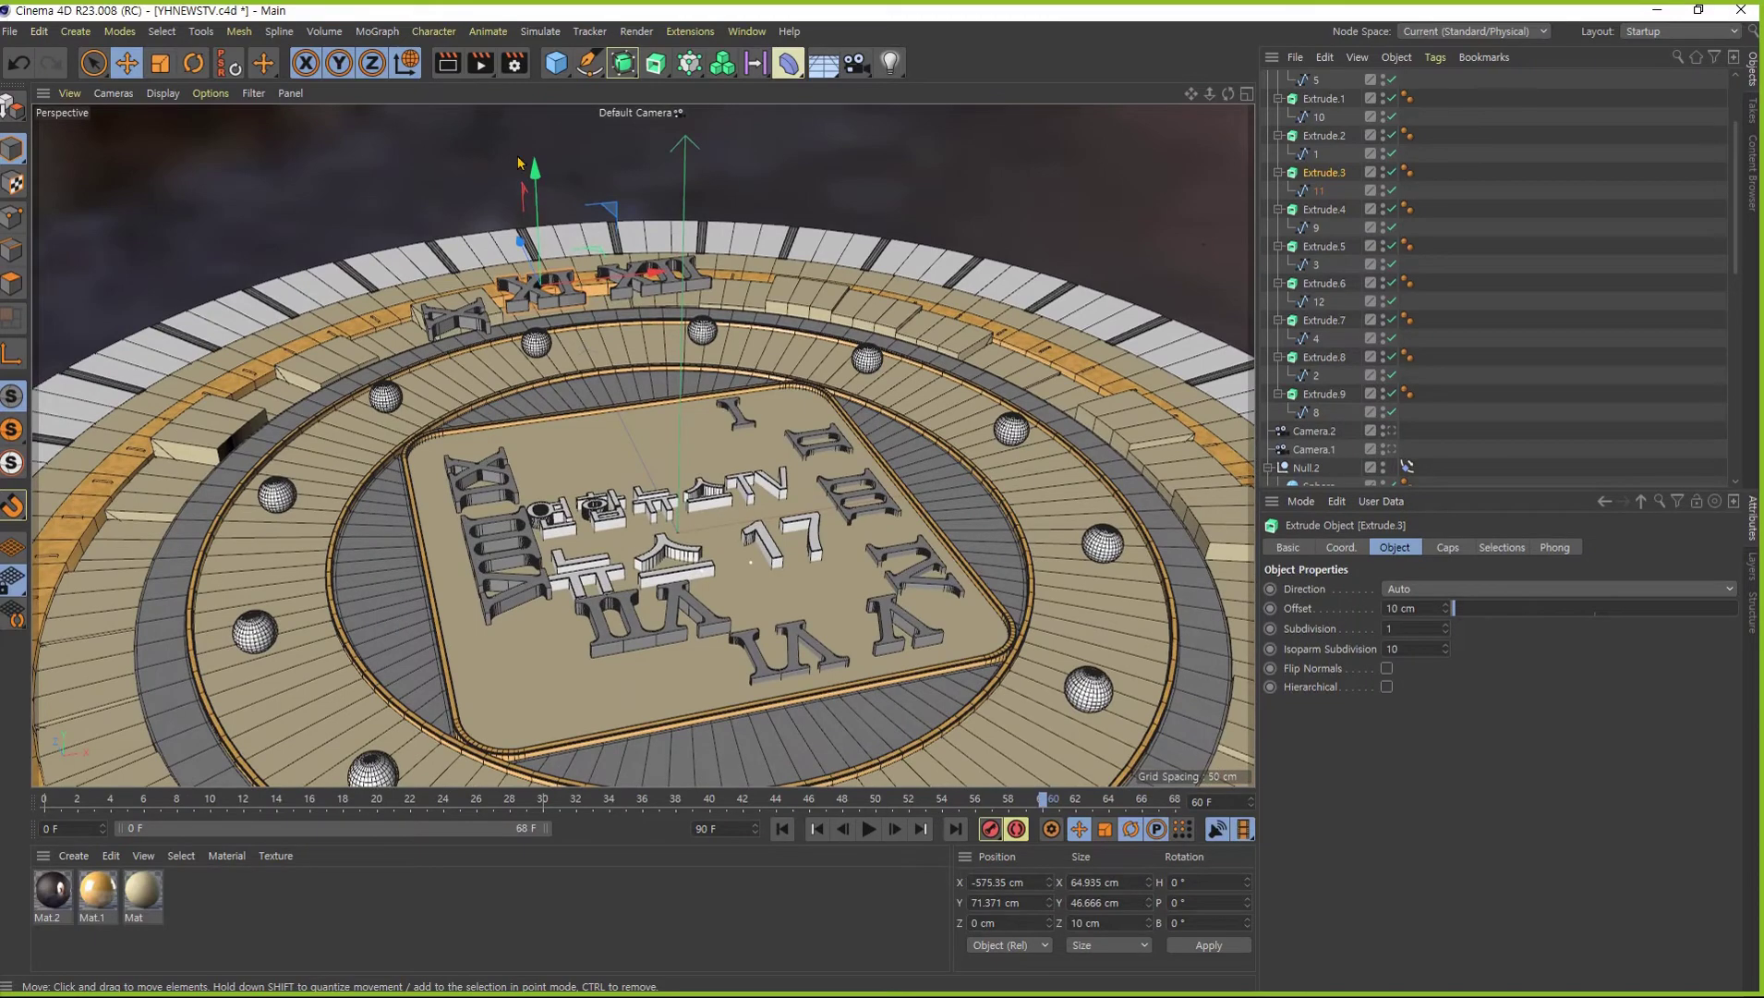
pyautogui.moveTo(536, 171)
pyautogui.mouseDown()
pyautogui.moveTo(555, 333)
pyautogui.moveTo(506, 291)
pyautogui.mouseUp()
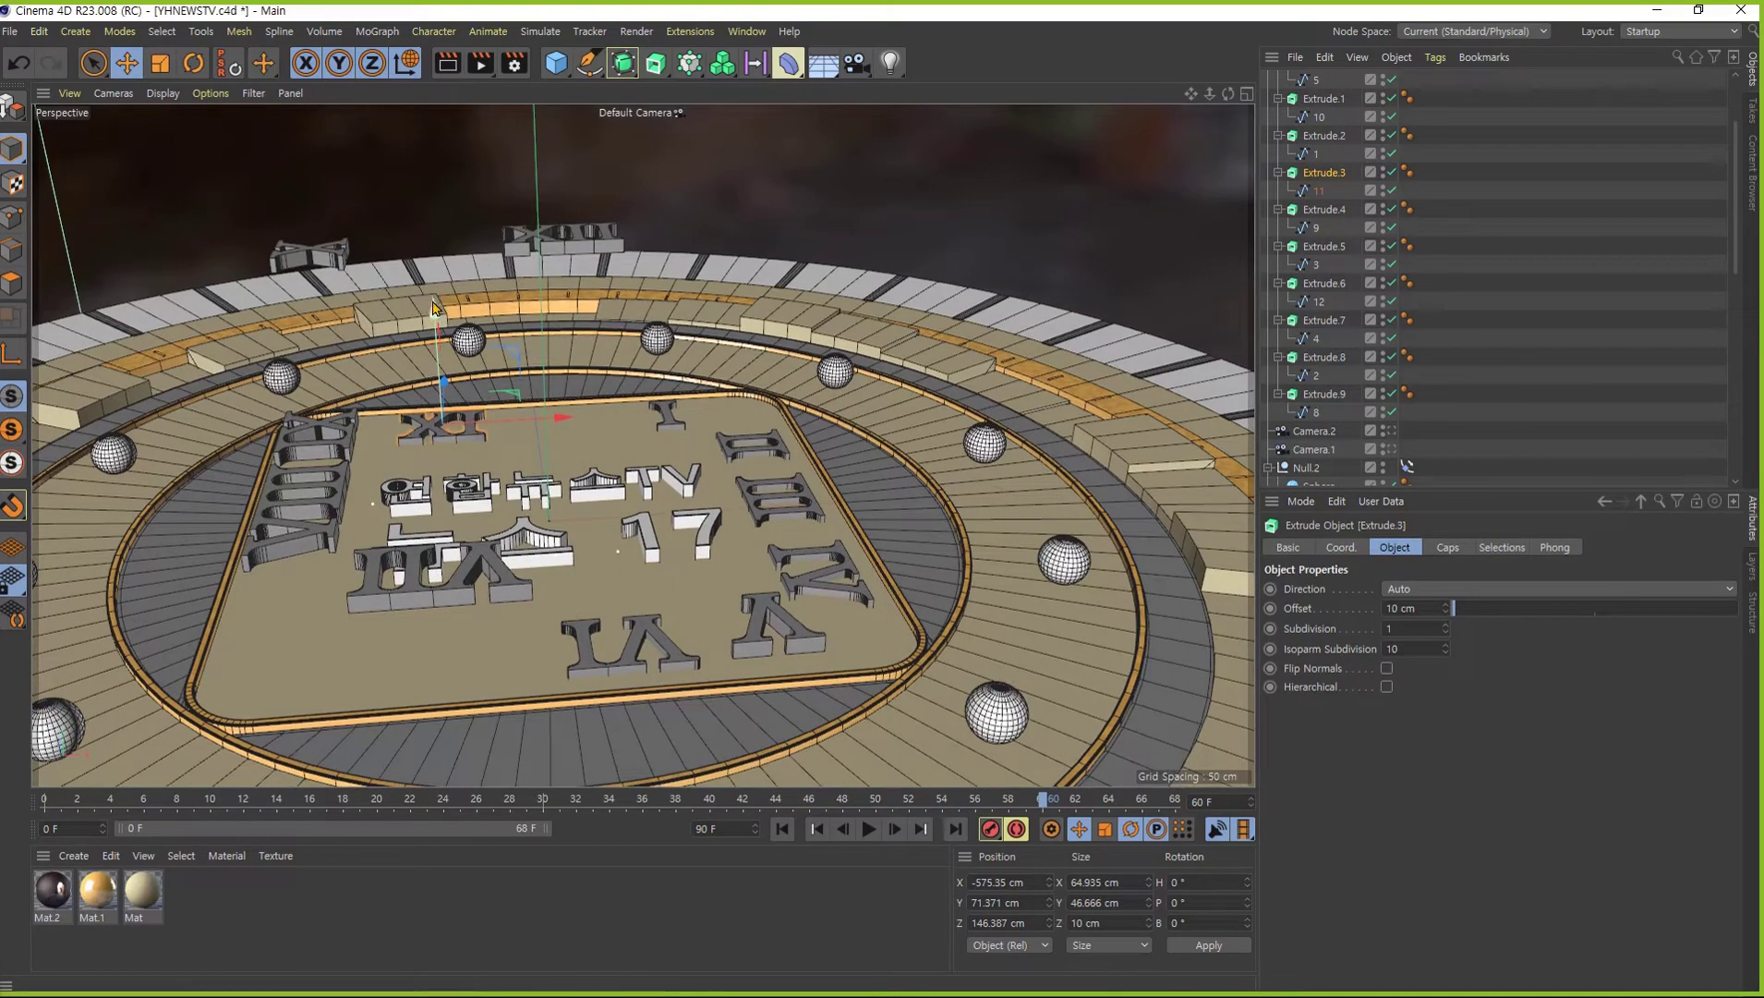
pyautogui.moveTo(435, 307); pyautogui.dragTo(436, 309)
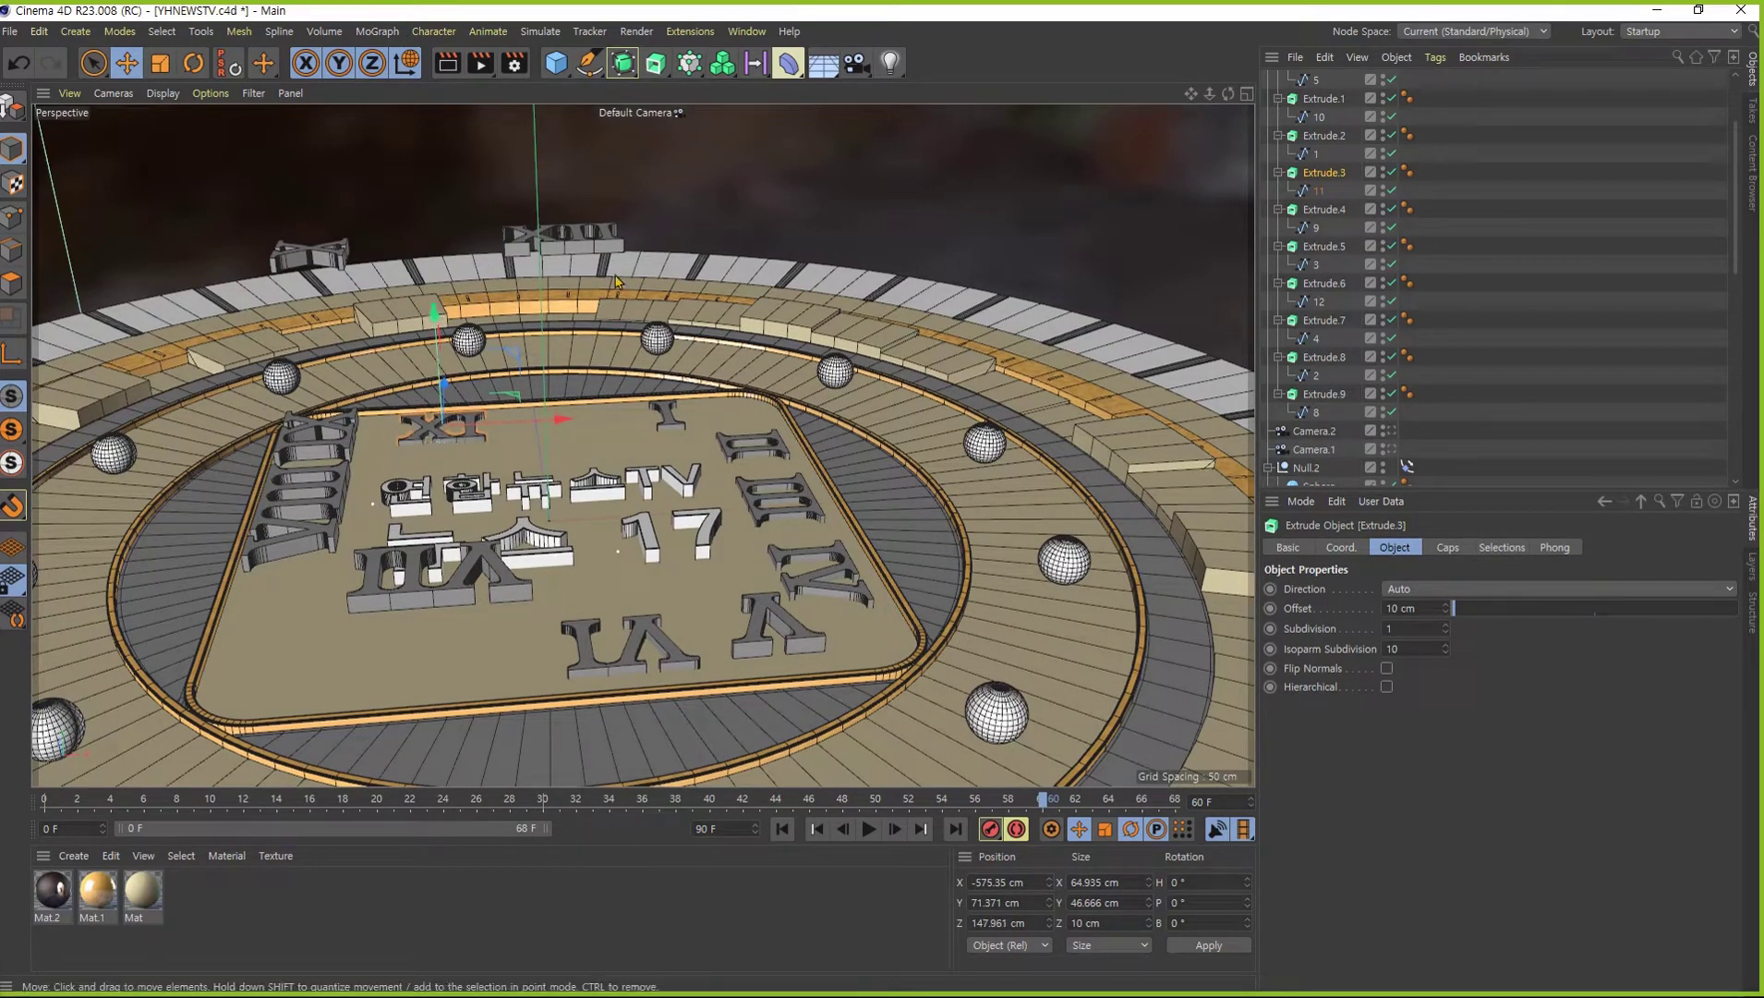
pyautogui.click(555, 251)
pyautogui.moveTo(563, 127); pyautogui.dragTo(581, 319)
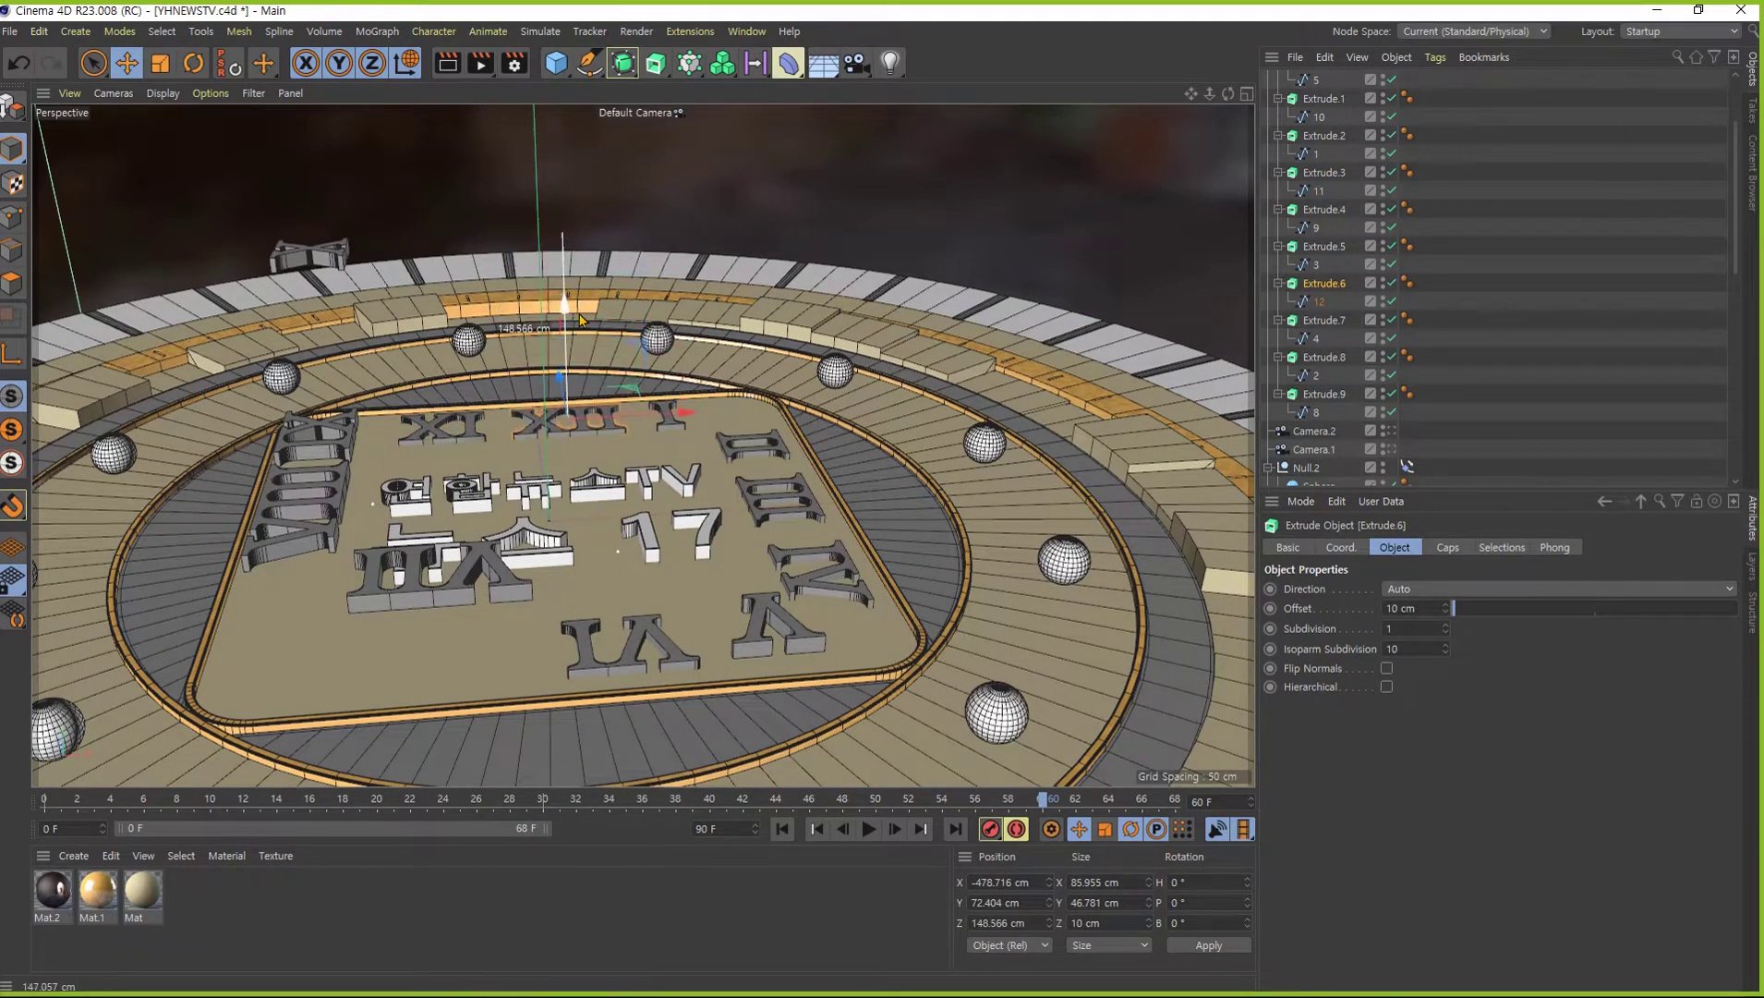
# - Raise the X, IX, VIII, VII and V numerals onto the panel, the last at Z 156.583 cm
pyautogui.click(310, 254)
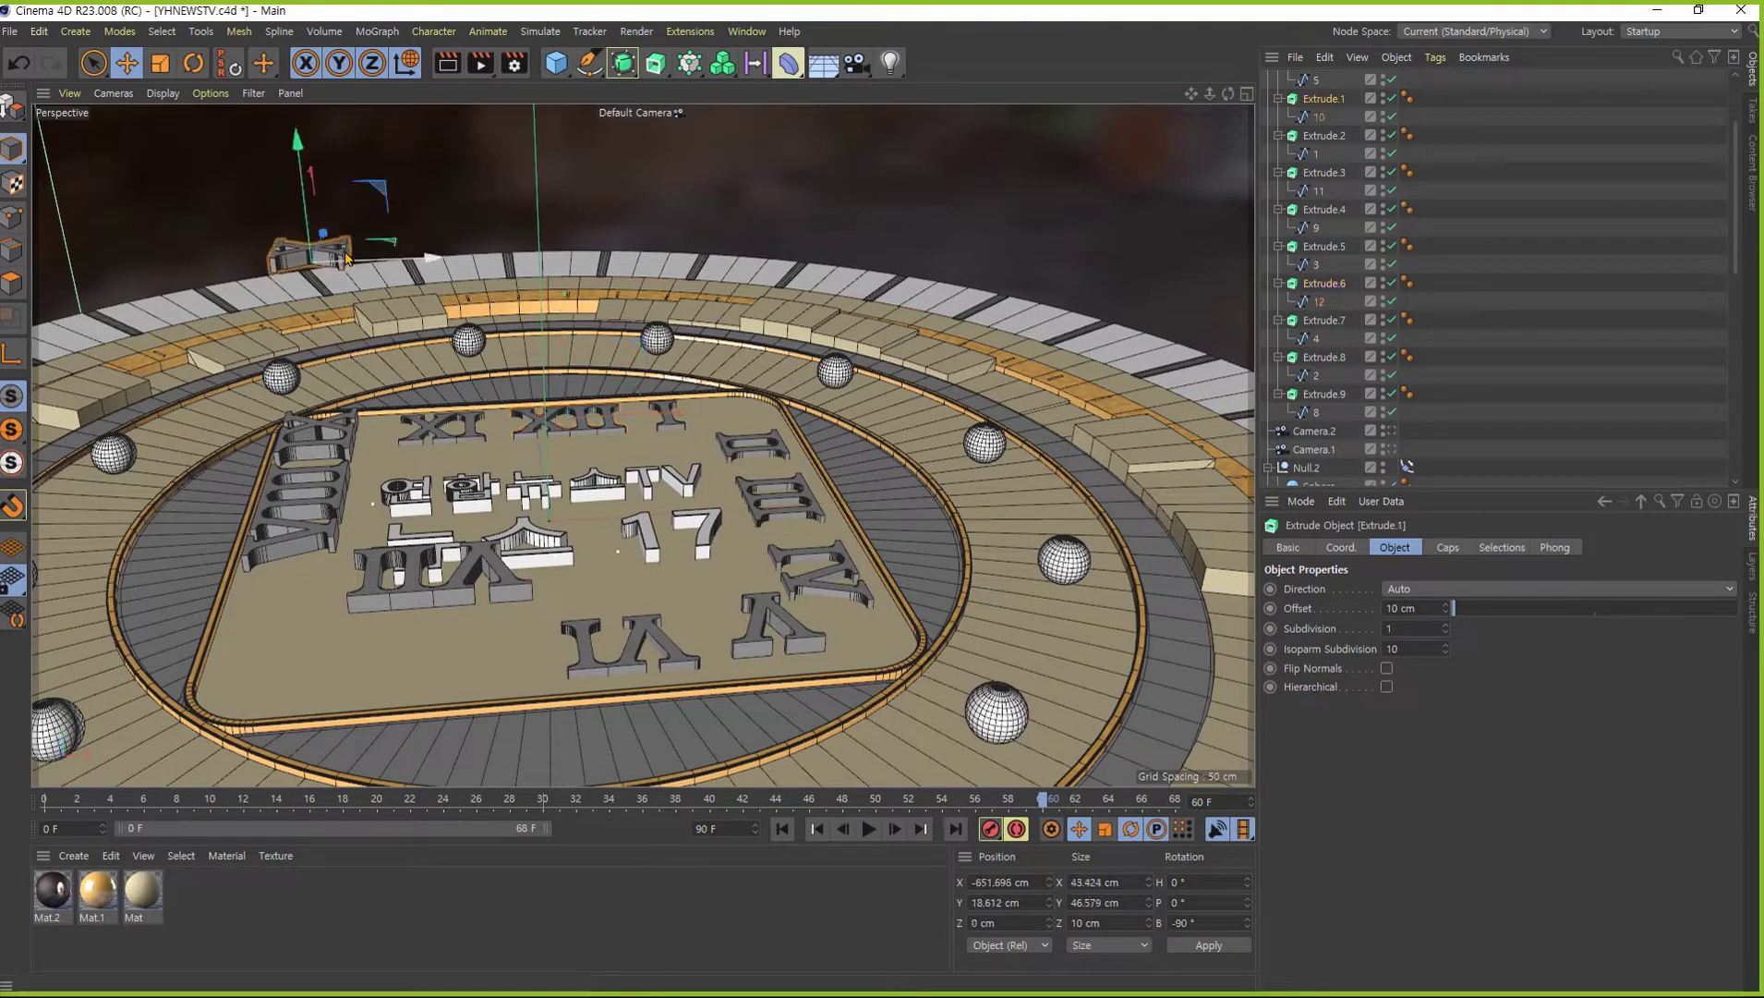
pyautogui.moveTo(296, 139)
pyautogui.mouseDown()
pyautogui.moveTo(367, 362)
pyautogui.moveTo(353, 397)
pyautogui.moveTo(315, 394)
pyautogui.moveTo(307, 491)
pyautogui.mouseUp()
pyautogui.click(306, 451)
pyautogui.click(290, 527)
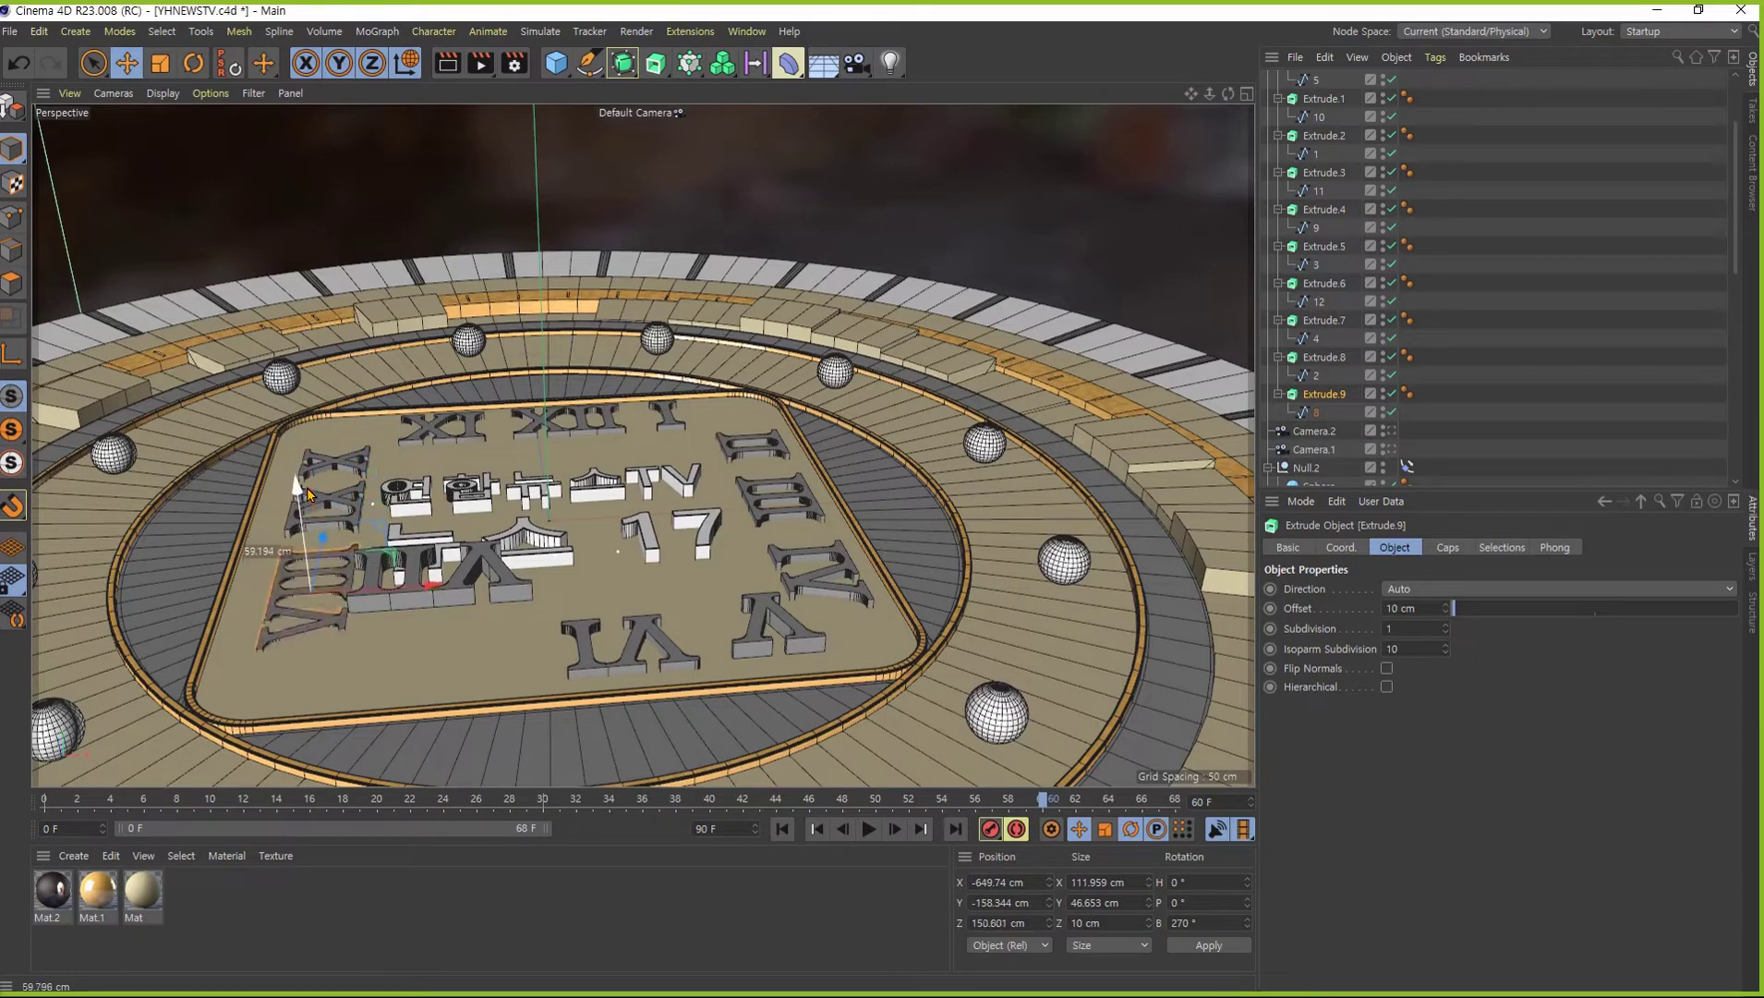
pyautogui.moveTo(308, 491); pyautogui.dragTo(308, 491)
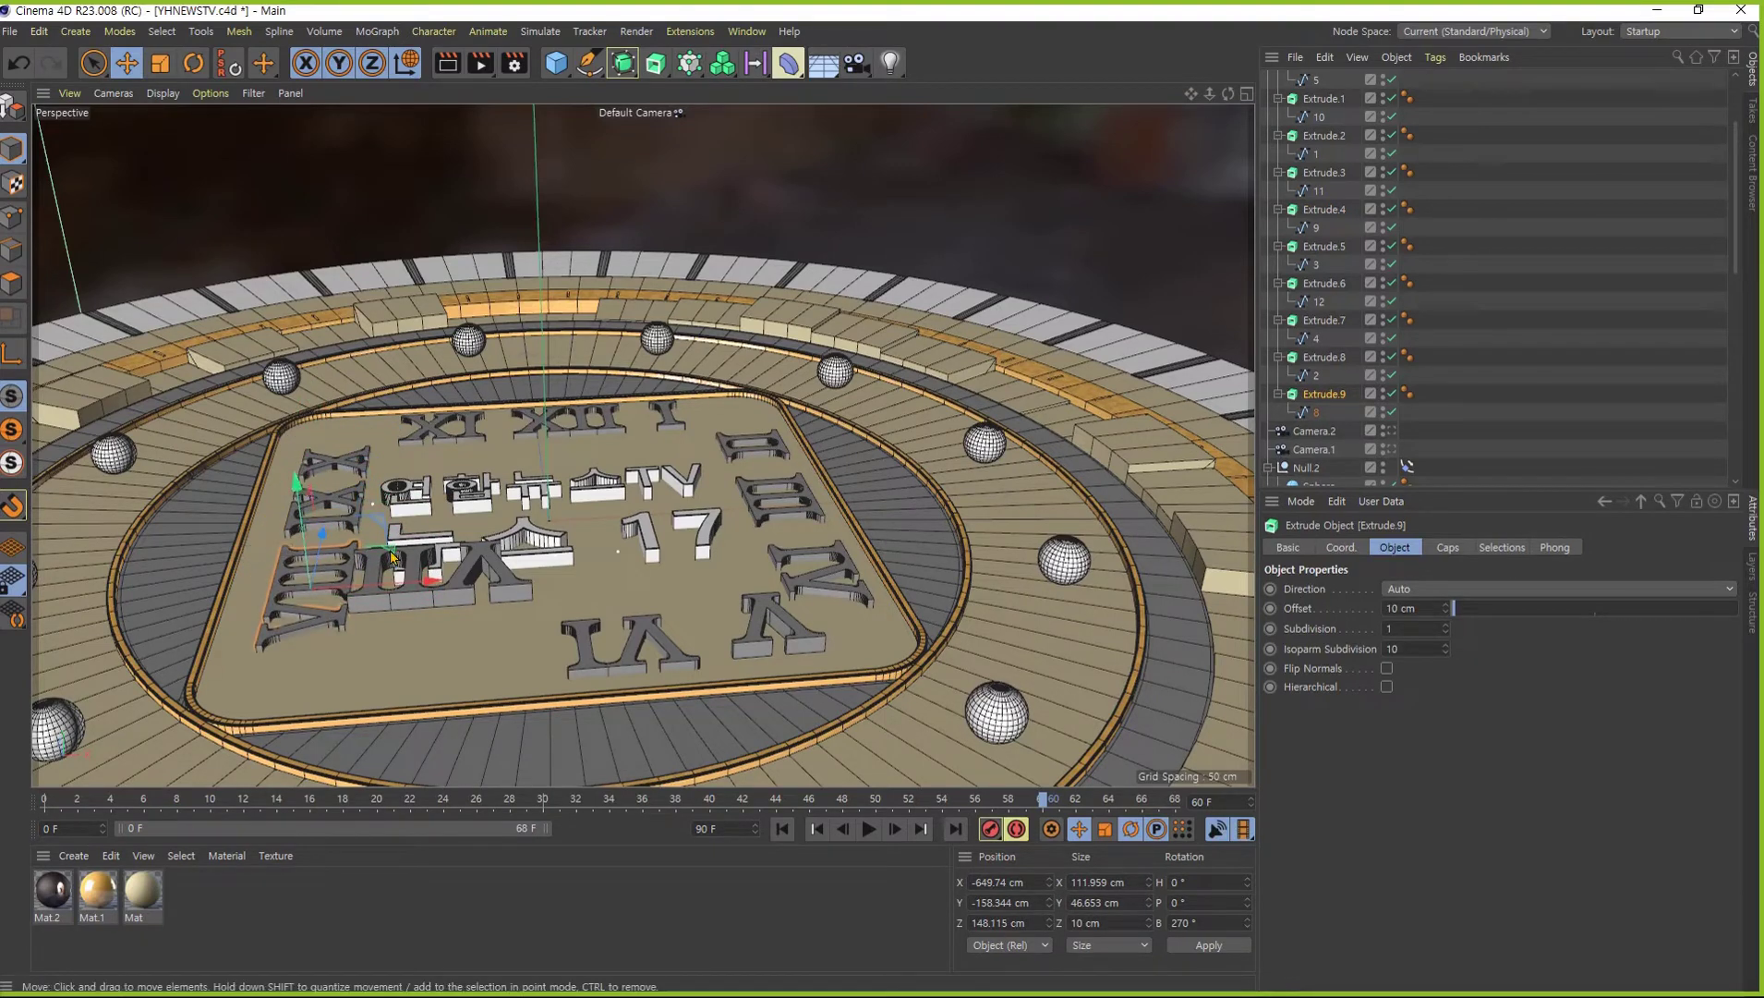
pyautogui.click(502, 462)
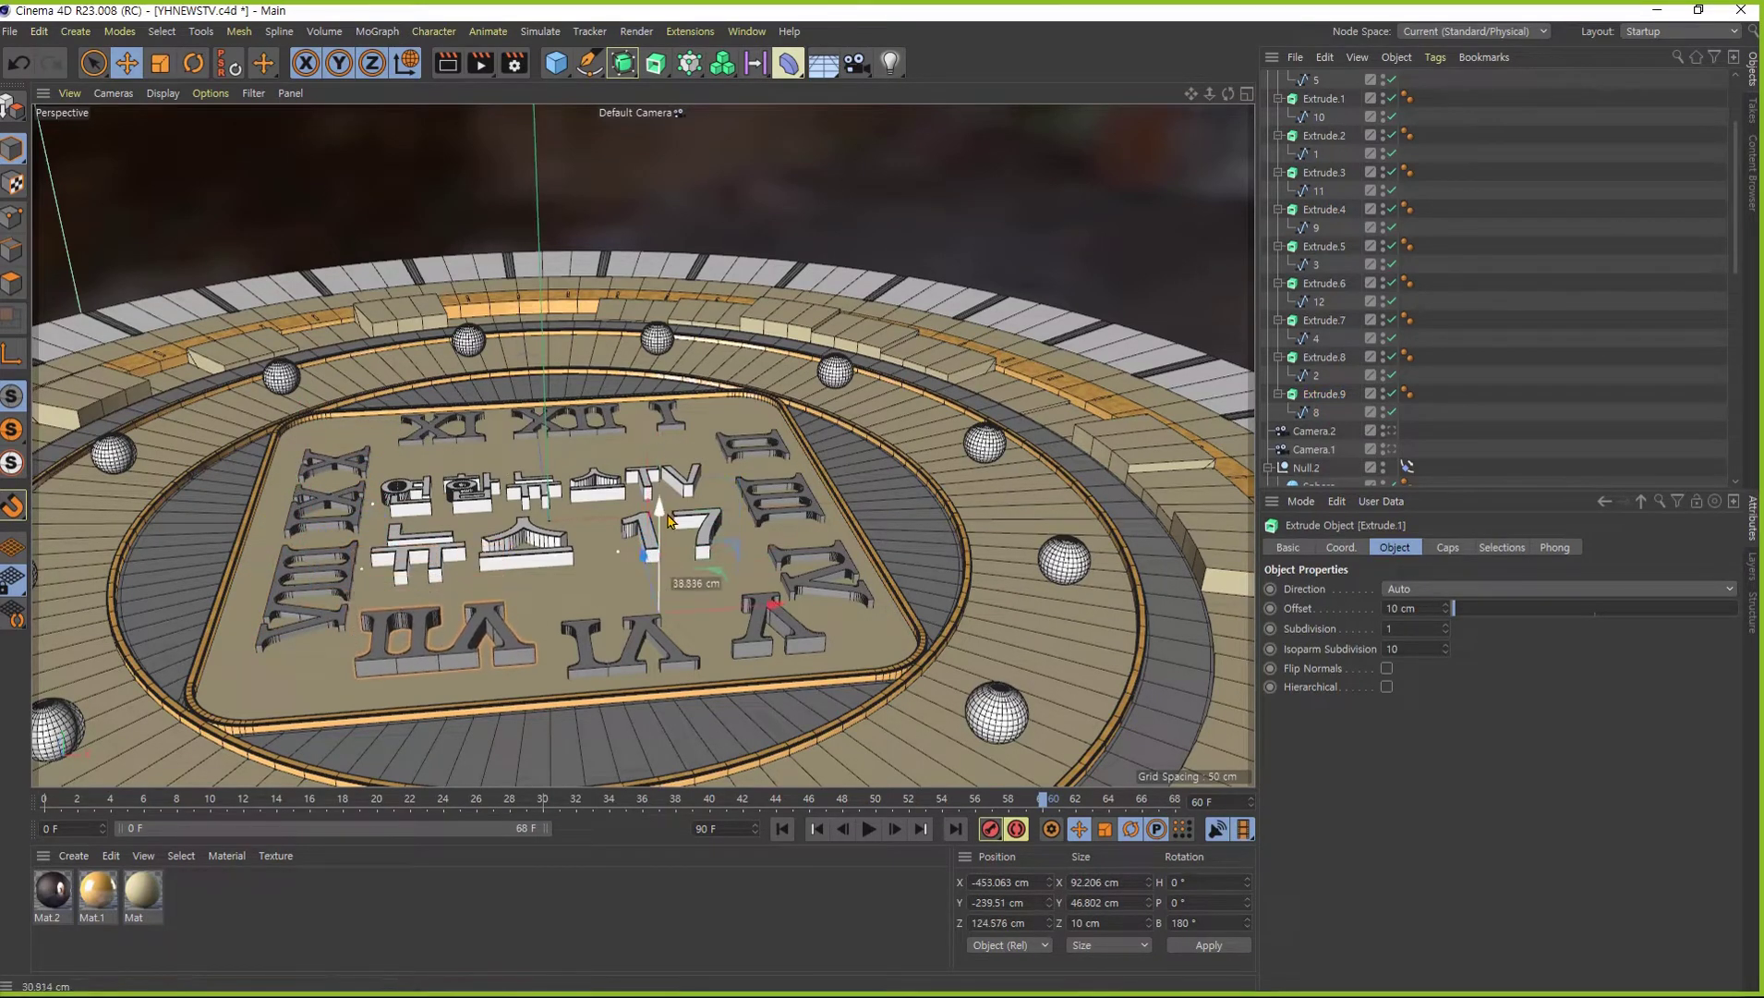
pyautogui.moveTo(665, 453); pyautogui.dragTo(679, 546)
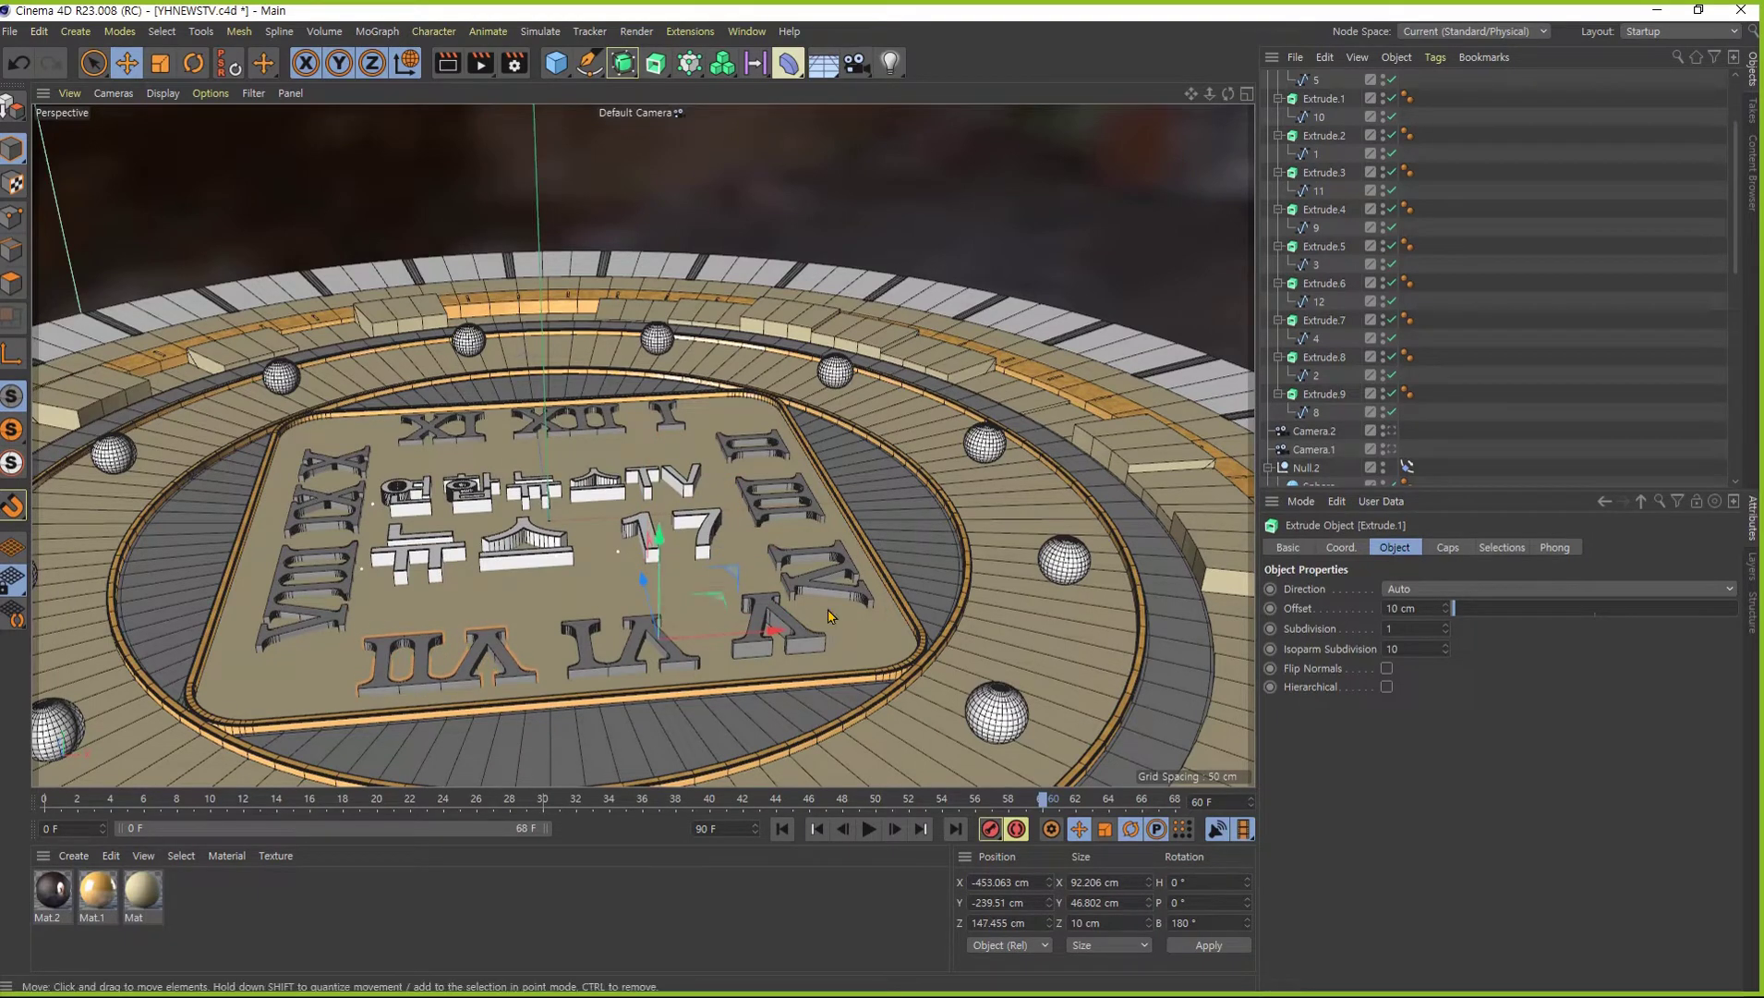
pyautogui.click(806, 644)
pyautogui.moveTo(774, 591)
pyautogui.mouseDown()
pyautogui.moveTo(779, 543)
pyautogui.moveTo(617, 580)
pyautogui.moveTo(558, 464)
pyautogui.mouseUp()
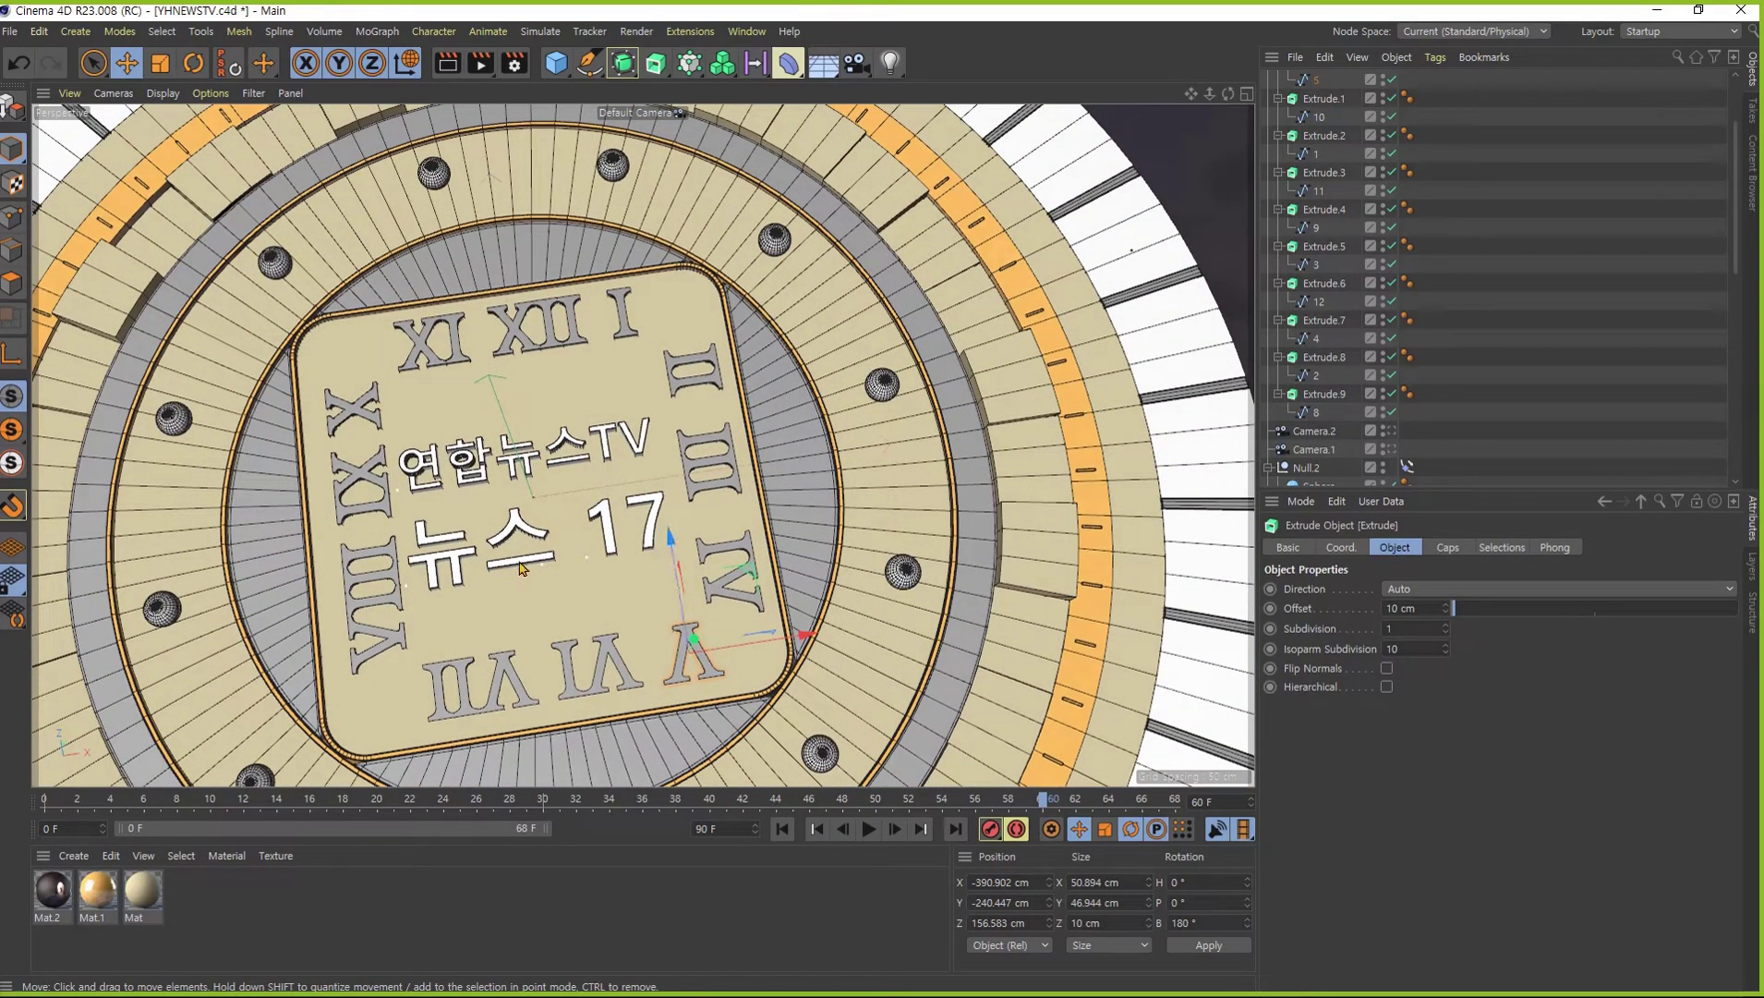
# - Lower MoText and MoText.1 along Y to -46.116 cm, leaving only the numerals on the panel
pyautogui.moveTo(702, 510)
pyautogui.keyDown('alt'); pyautogui.mouseDown()
pyautogui.moveTo(686, 567)
pyautogui.moveTo(665, 395)
pyautogui.mouseUp(); pyautogui.keyUp('alt')
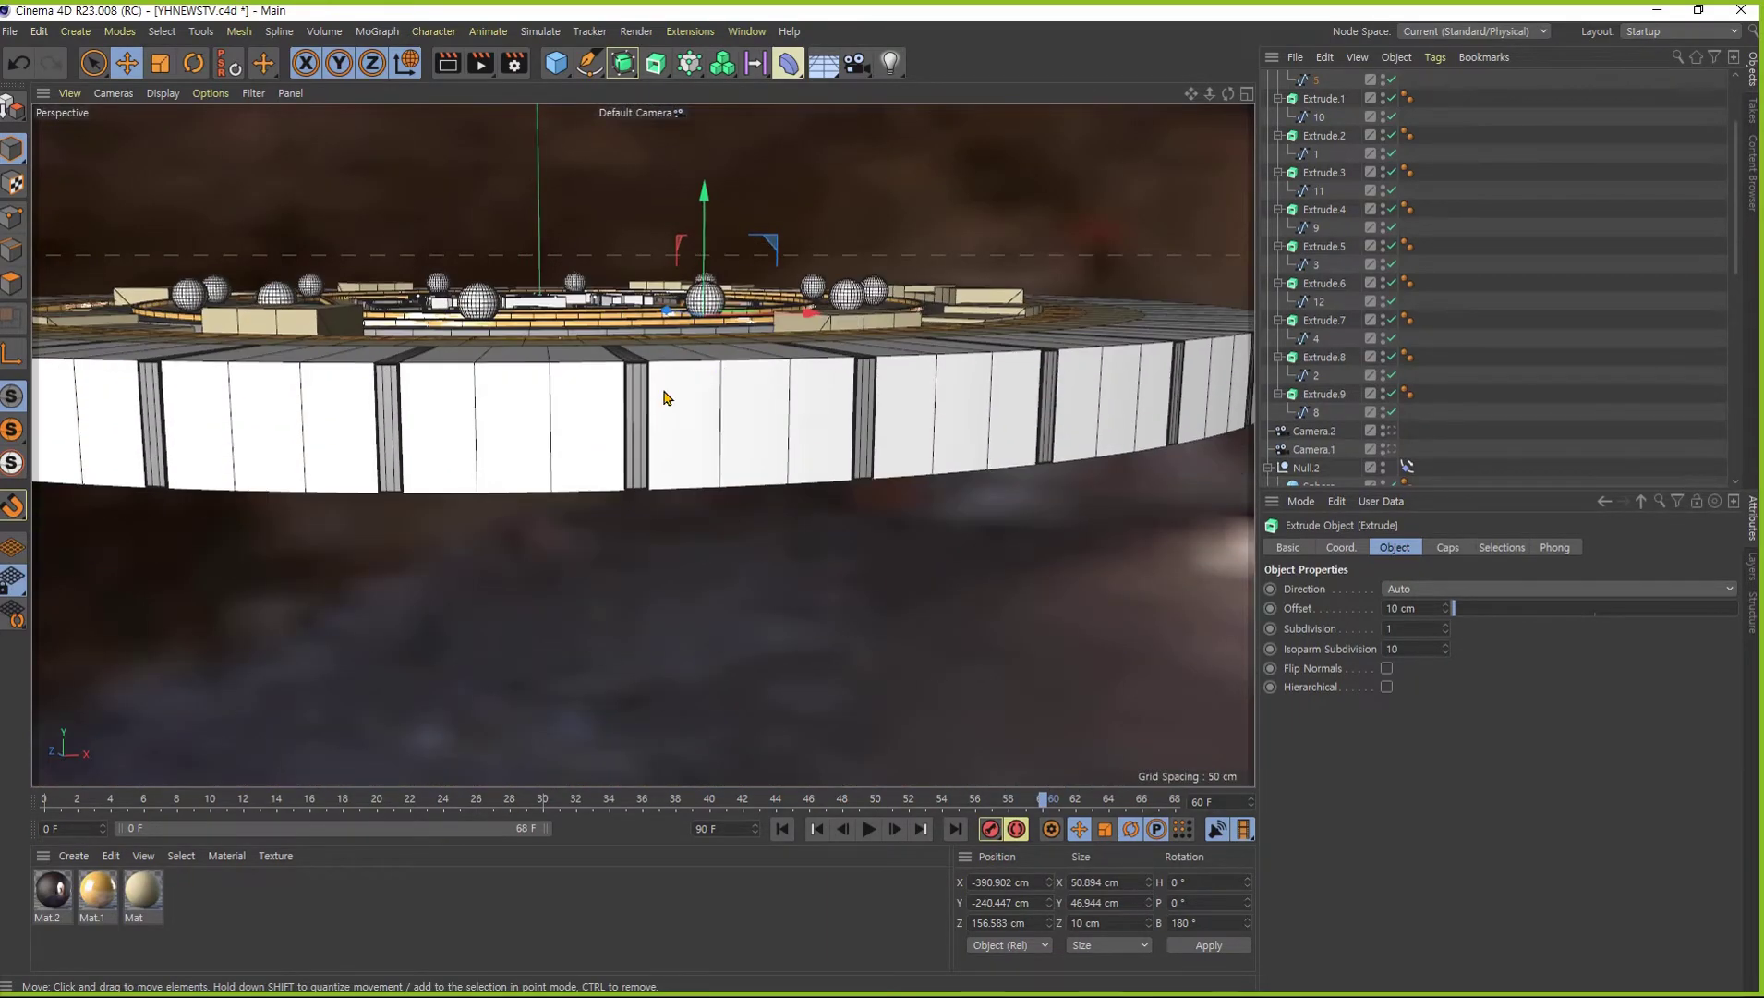
pyautogui.scroll(5, 665, 394)
pyautogui.keyDown('alt'); pyautogui.moveTo(749, 683); pyautogui.dragTo(706, 195); pyautogui.keyUp('alt')
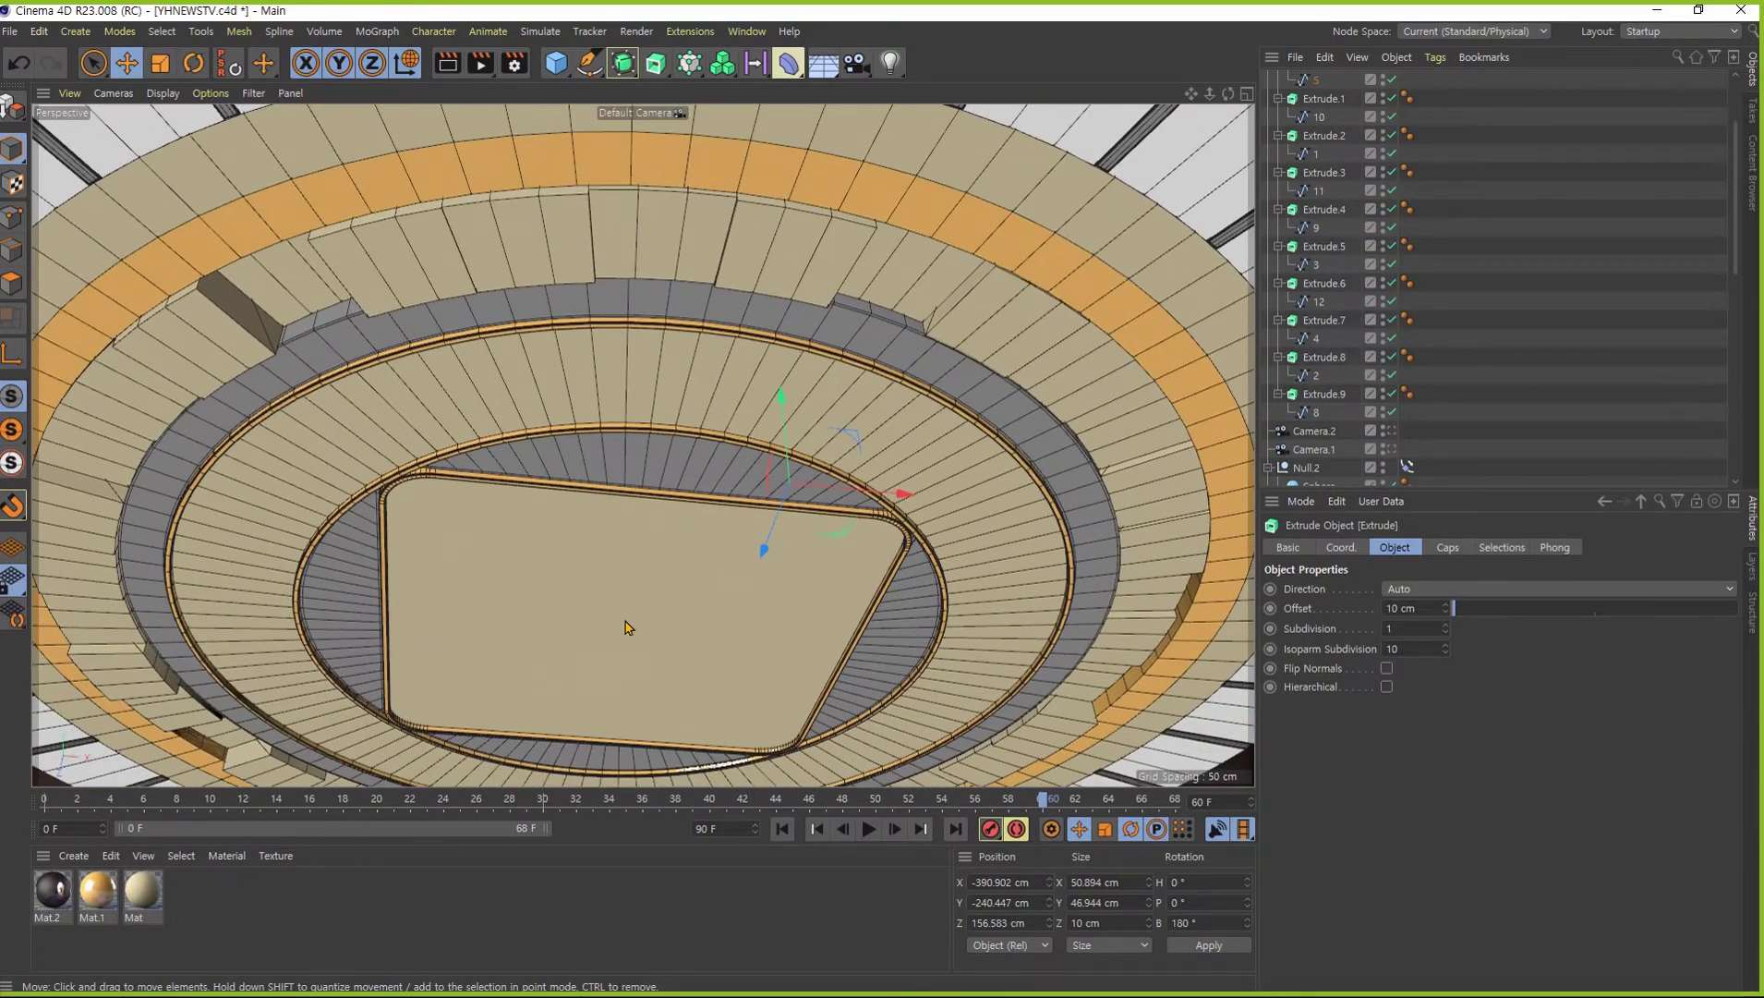
pyautogui.keyDown('alt'); pyautogui.moveTo(626, 627); pyautogui.dragTo(638, 605); pyautogui.keyUp('alt')
pyautogui.scroll(-5, 1367, 416)
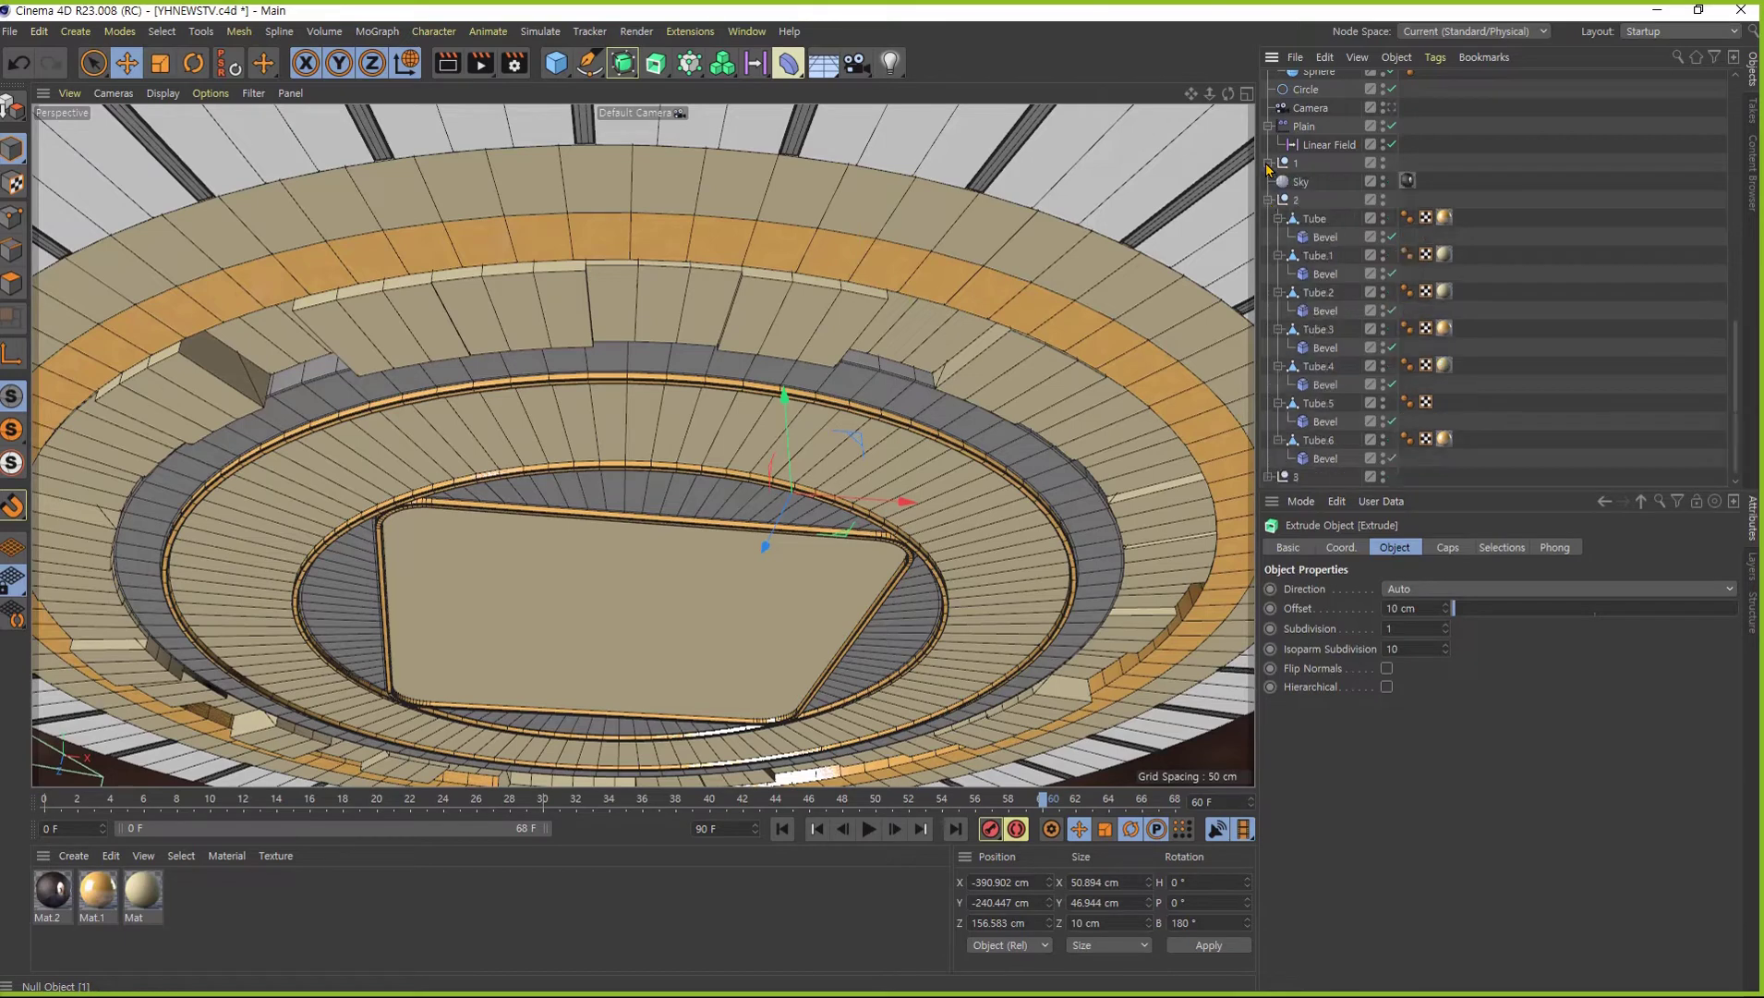
pyautogui.click(1268, 476)
pyautogui.scroll(-5, 1320, 407)
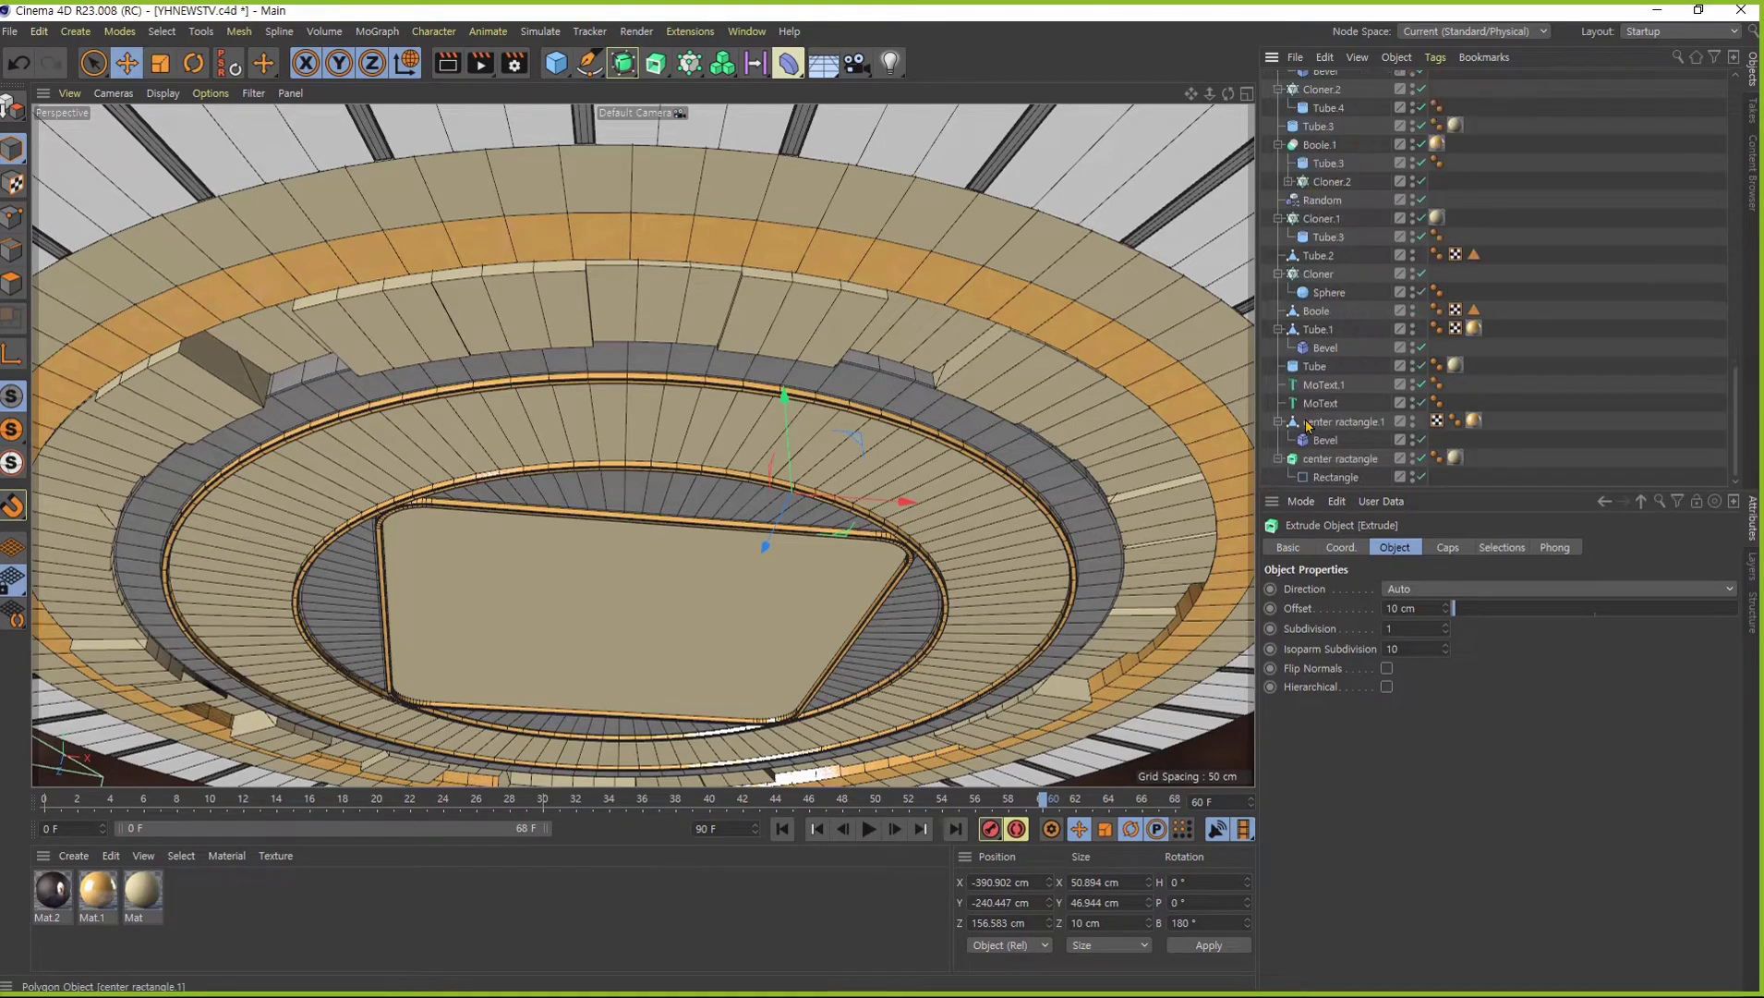
pyautogui.keyDown('ctrl'); pyautogui.click(1321, 403); pyautogui.keyUp('ctrl')
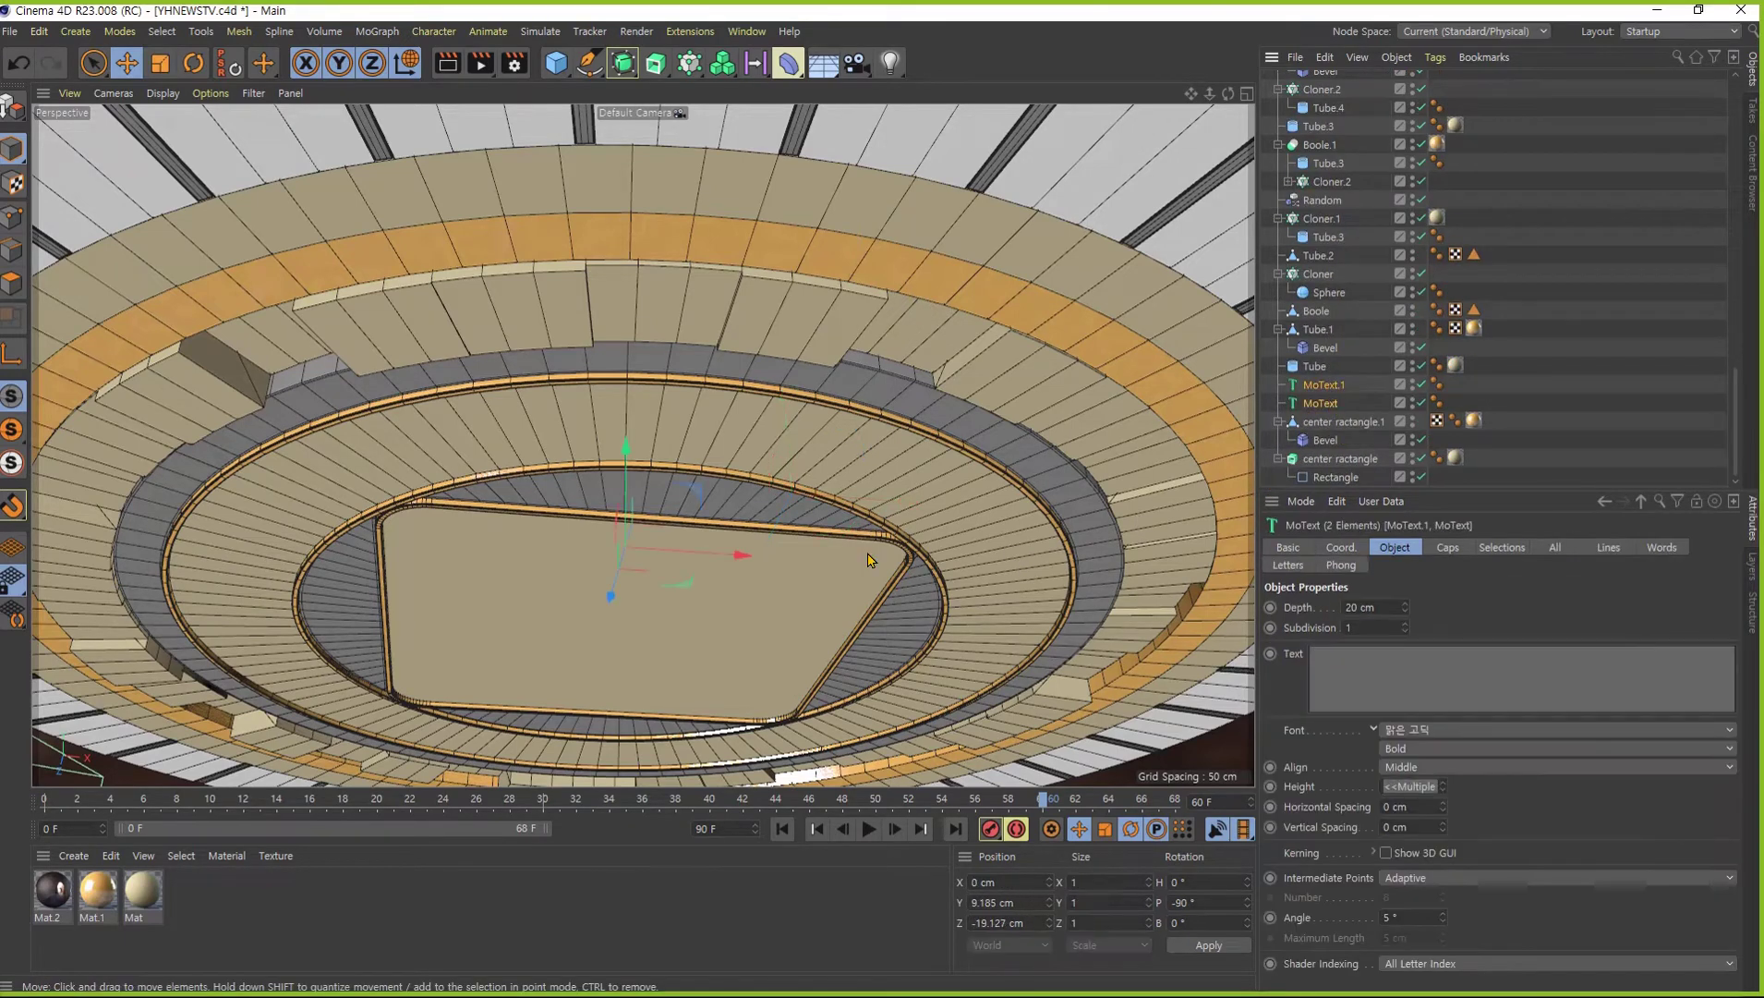
pyautogui.moveTo(634, 449)
pyautogui.mouseDown()
pyautogui.moveTo(637, 536)
pyautogui.moveTo(629, 507)
pyautogui.moveTo(1000, 514)
pyautogui.moveTo(864, 682)
pyautogui.moveTo(987, 440)
pyautogui.moveTo(1206, 331)
pyautogui.moveTo(783, 551)
pyautogui.moveTo(676, 570)
pyautogui.mouseUp()
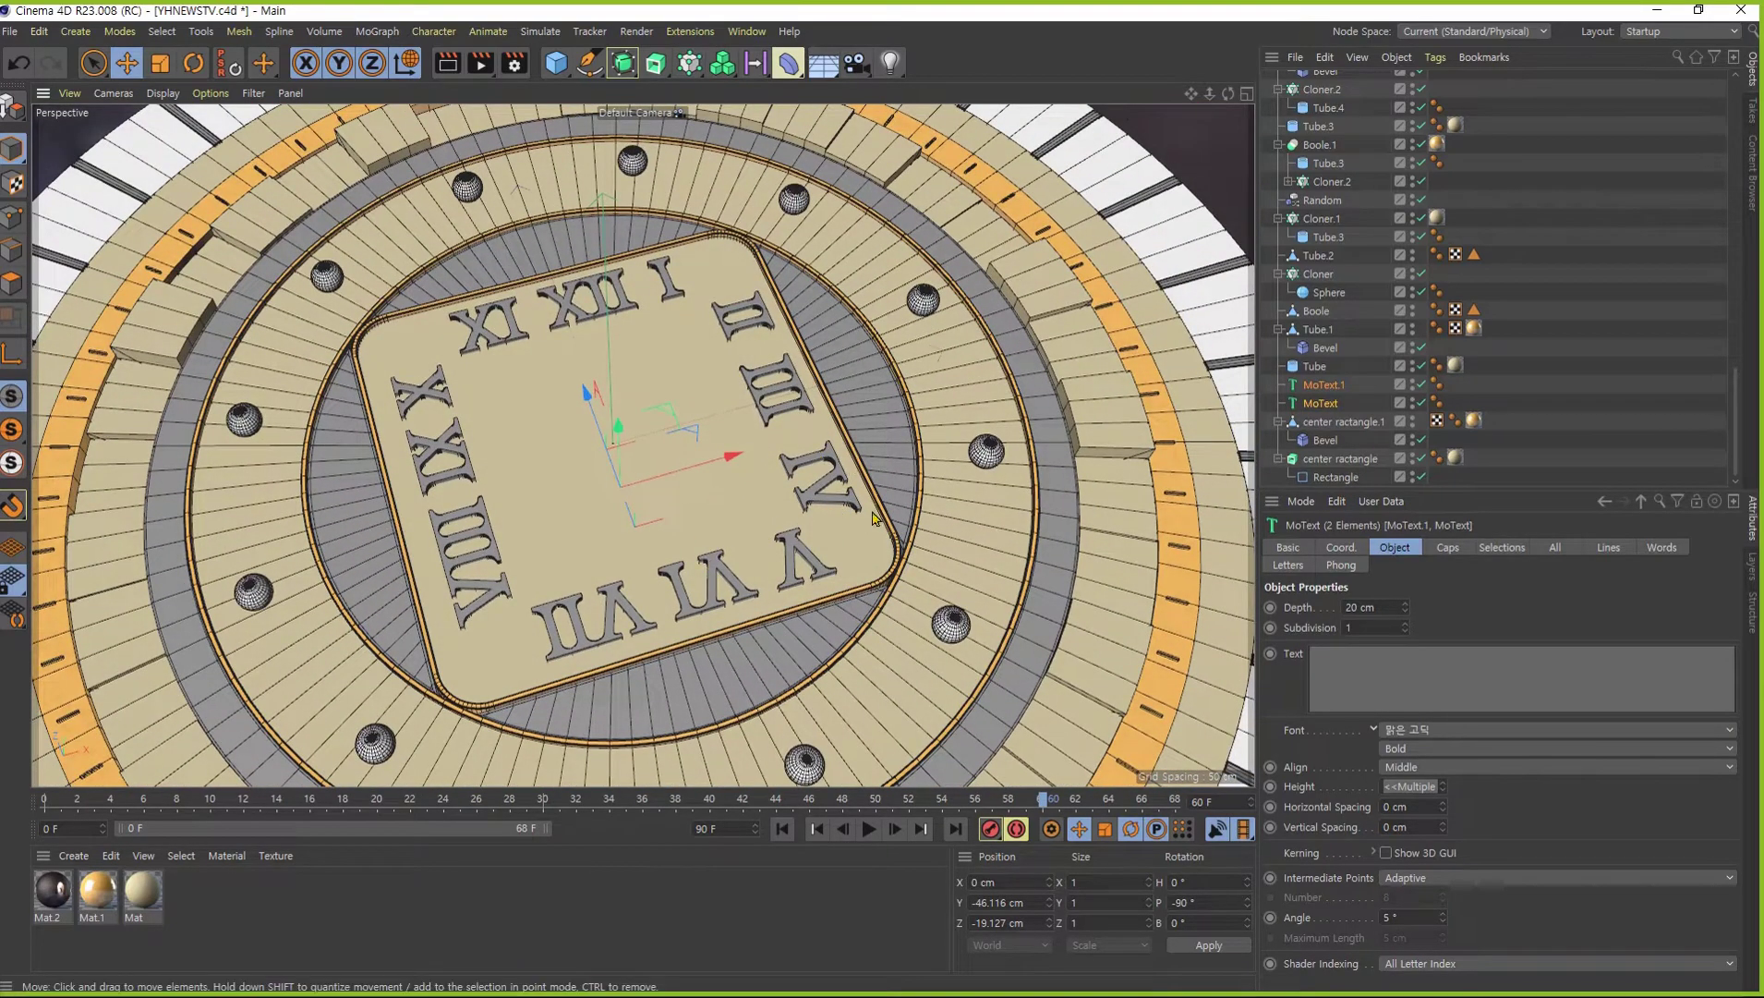
# - Set the Offset of all numeral Extrude objects under 'roman' to 30 cm
pyautogui.scroll(5, 1333, 123)
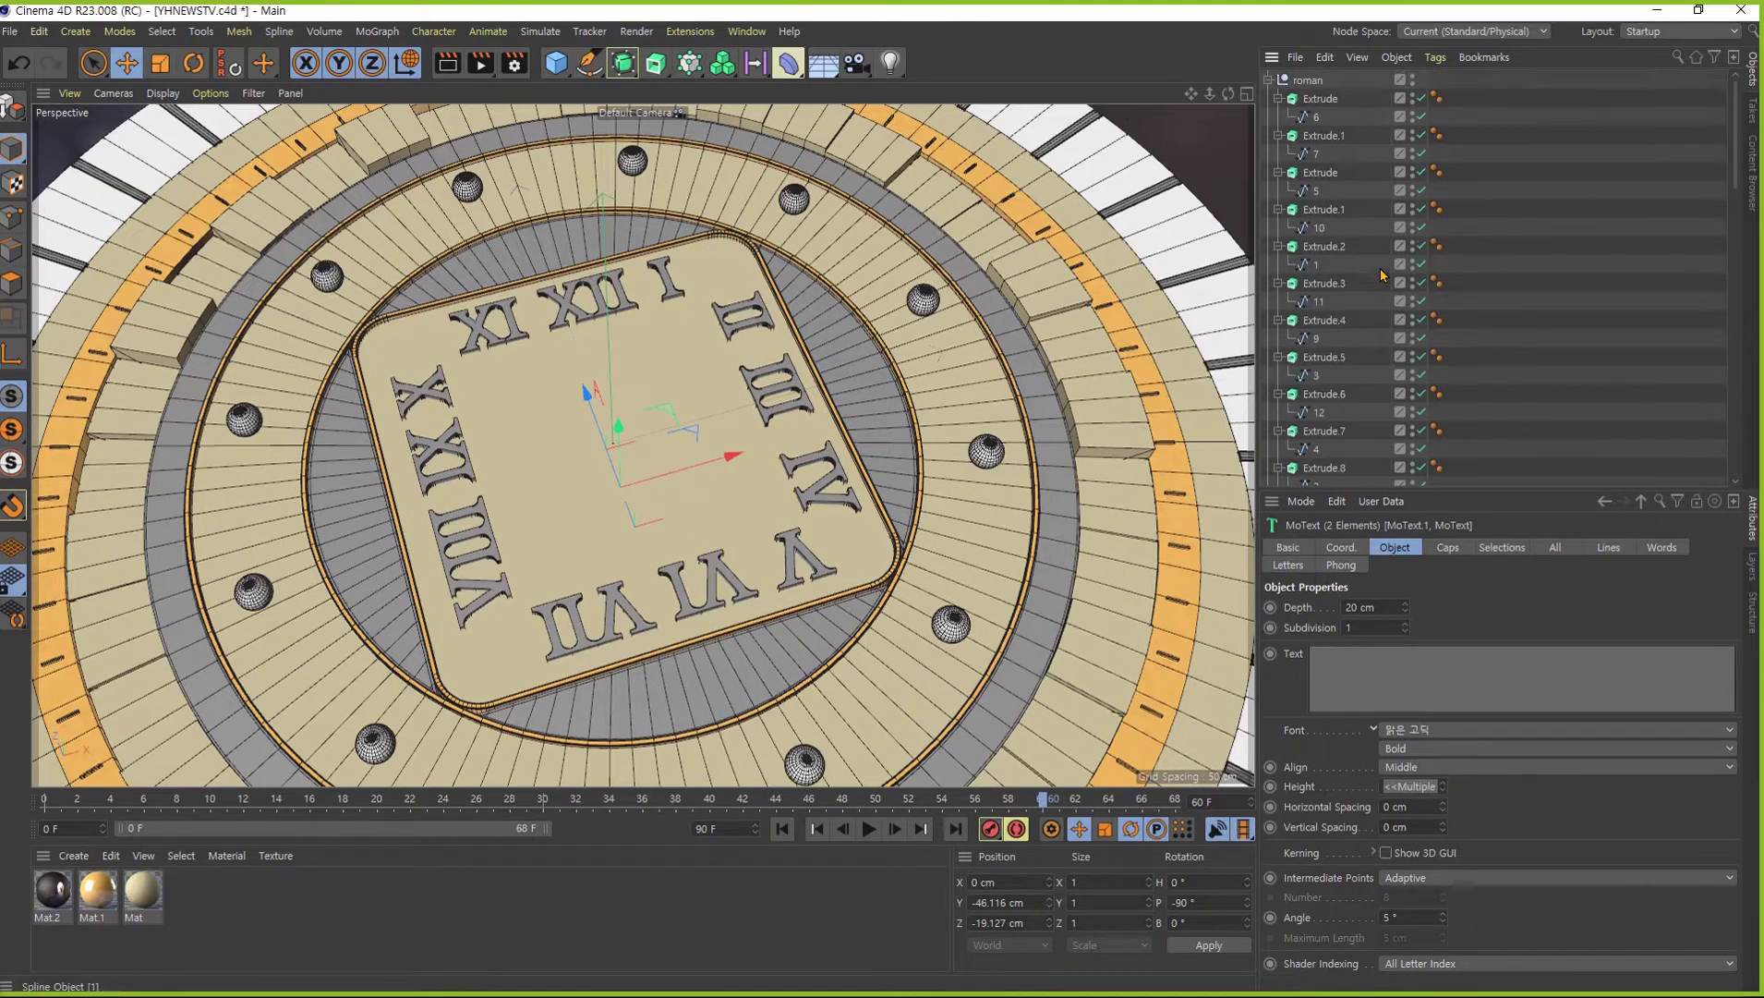
pyautogui.scroll(10, 1333, 123)
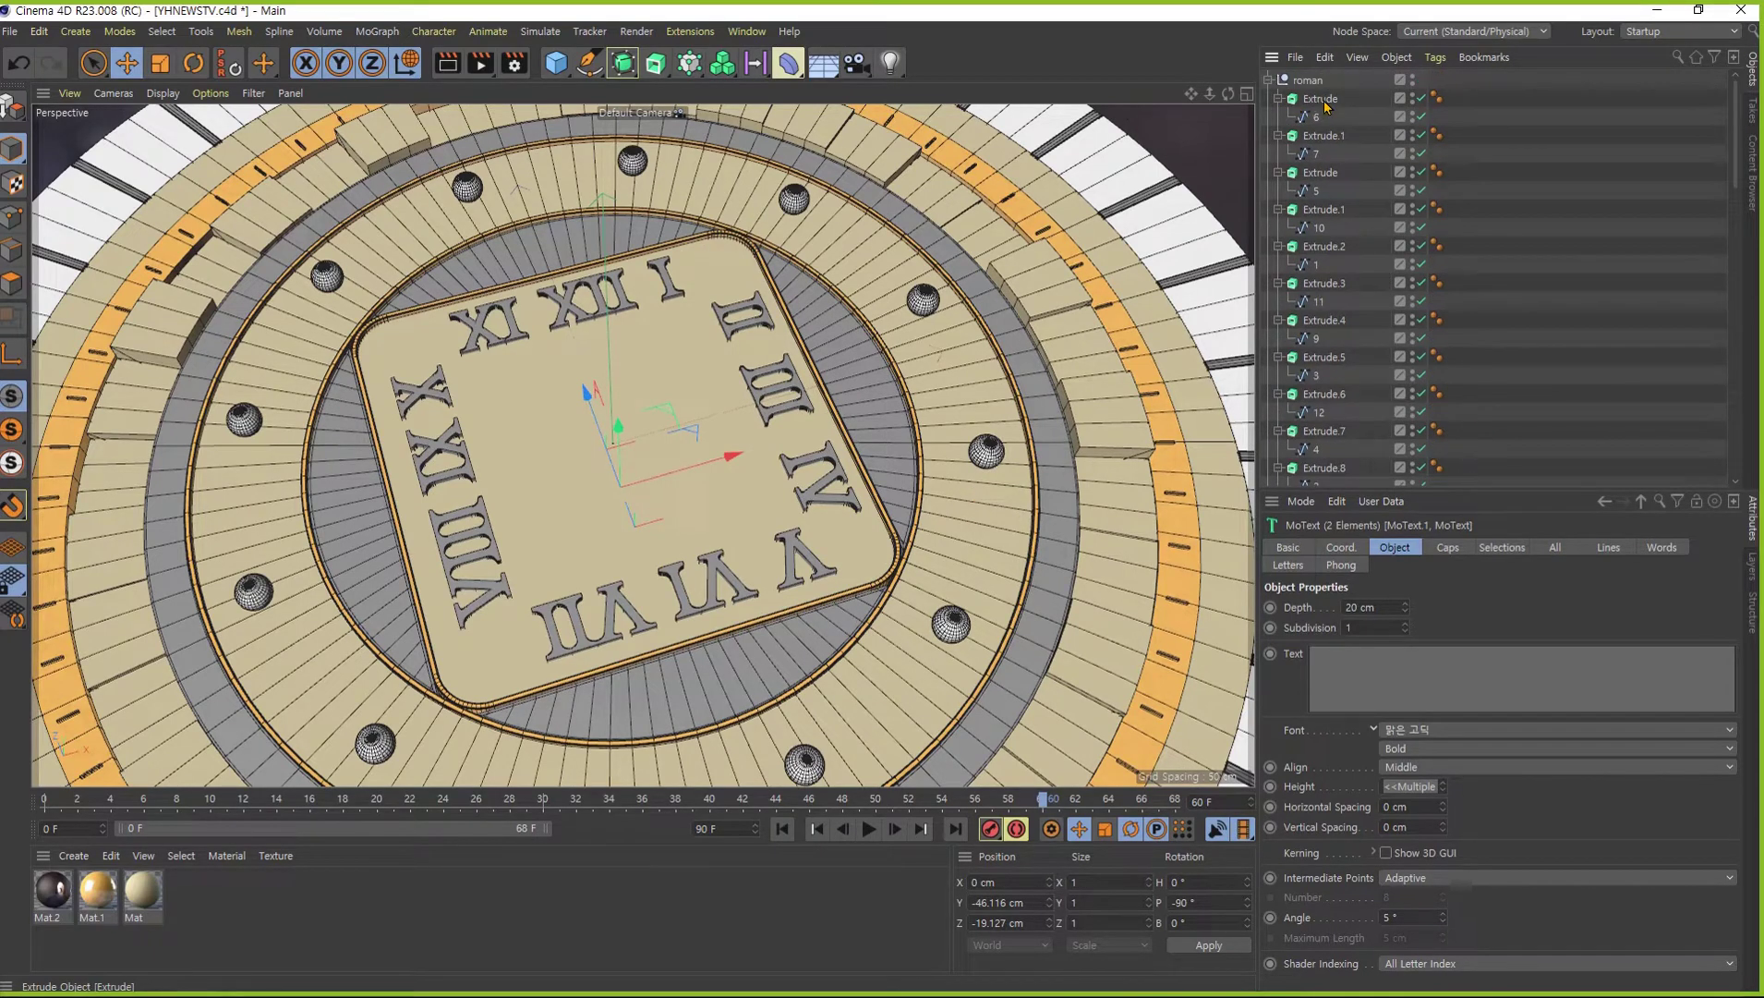
pyautogui.click(1321, 99)
pyautogui.keyDown('ctrl'); pyautogui.click(1323, 136); pyautogui.keyUp('ctrl')
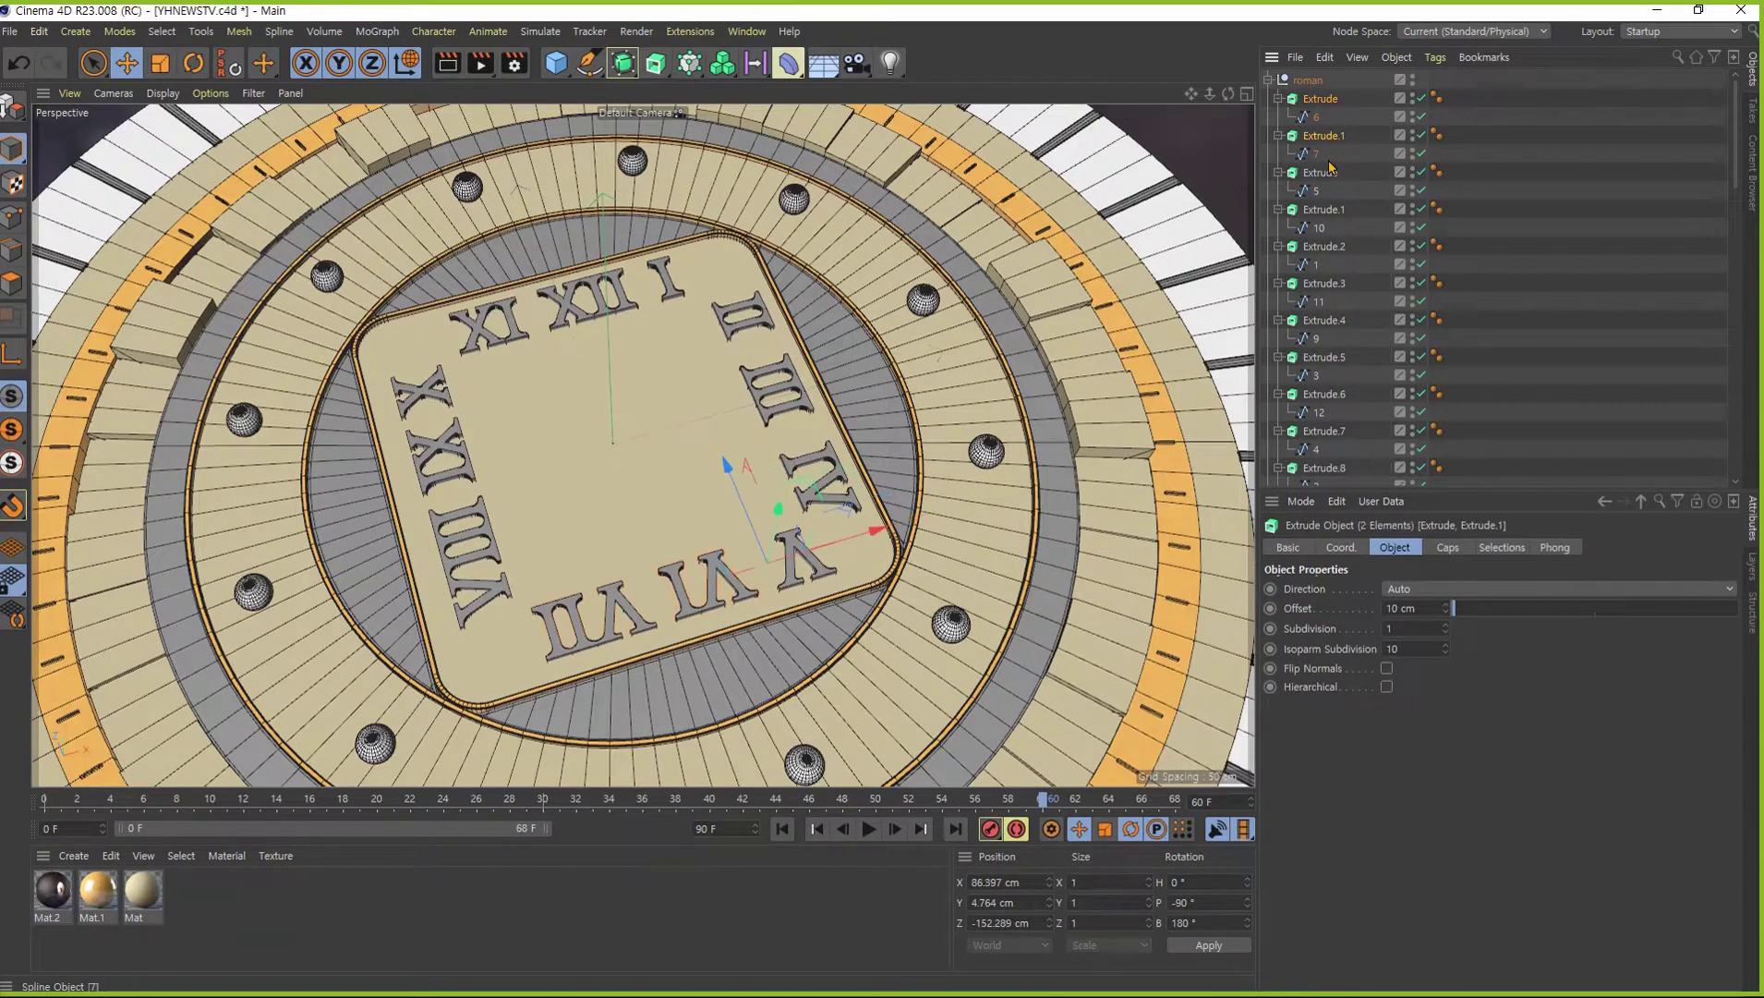
pyautogui.keyDown('ctrl'); pyautogui.click(1320, 172); pyautogui.keyUp('ctrl')
pyautogui.keyDown('ctrl'); pyautogui.click(1324, 210); pyautogui.keyUp('ctrl')
pyautogui.keyDown('ctrl'); pyautogui.click(1336, 246); pyautogui.keyUp('ctrl')
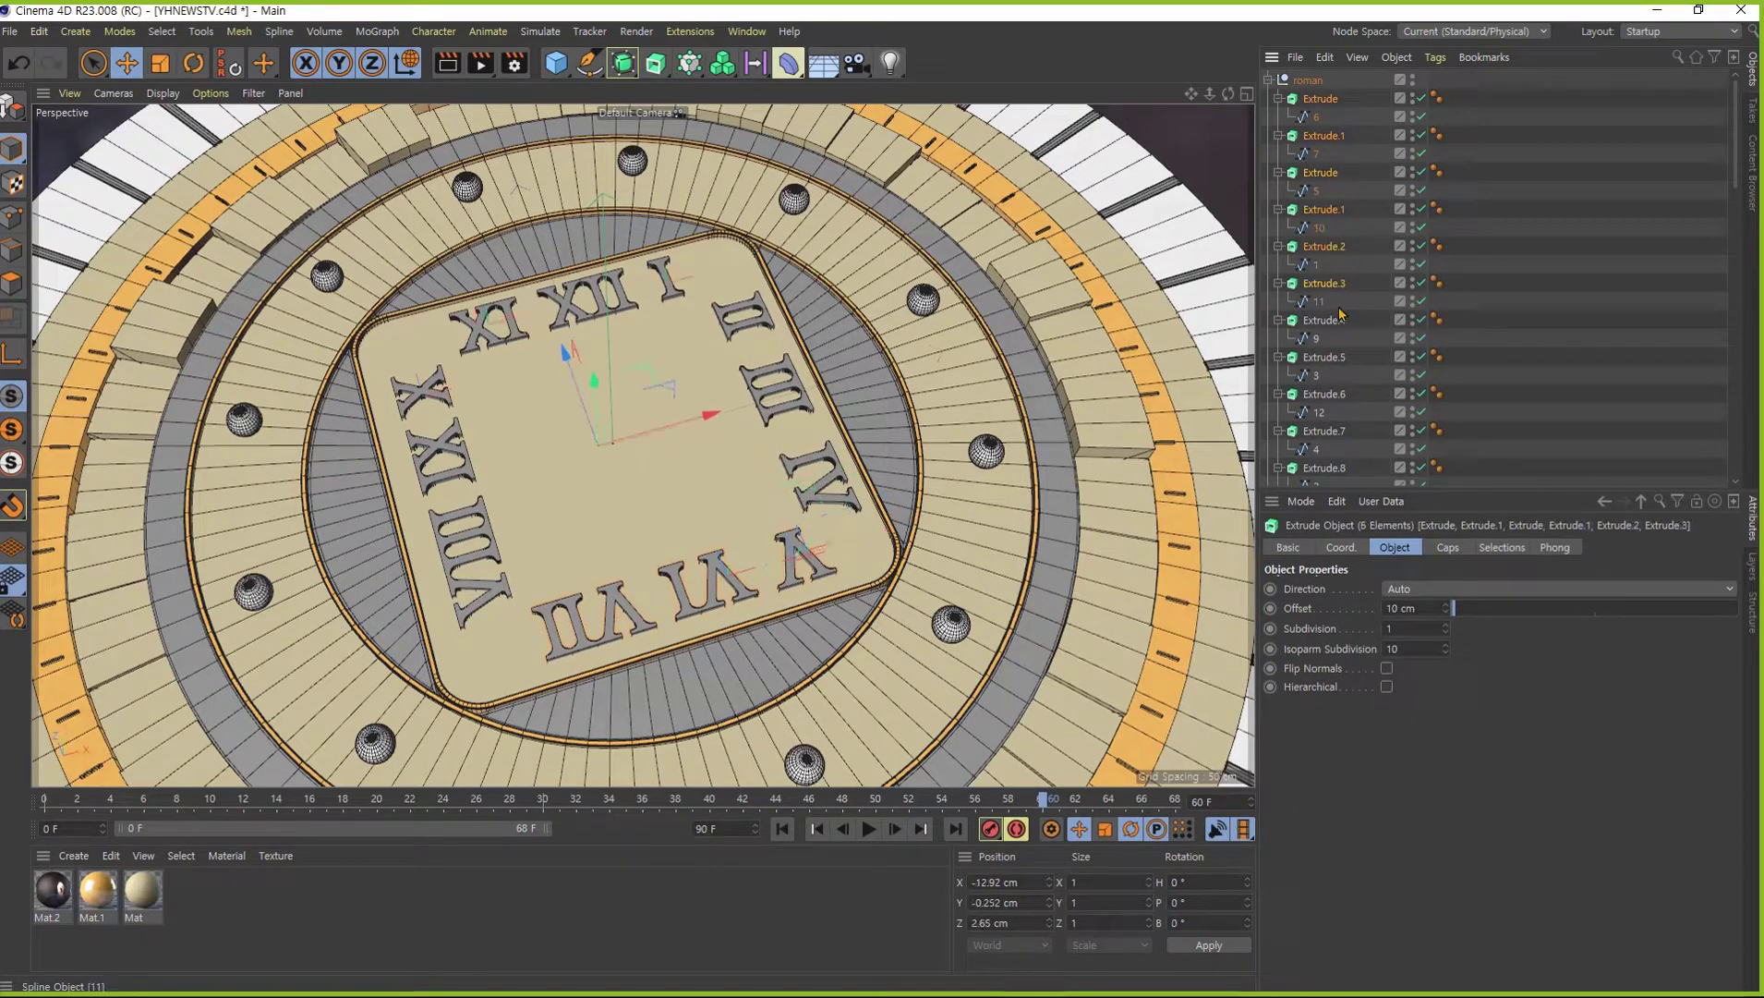
pyautogui.keyDown('ctrl'); pyautogui.click(1340, 318); pyautogui.keyUp('ctrl')
pyautogui.keyDown('ctrl'); pyautogui.click(1344, 395); pyautogui.keyUp('ctrl')
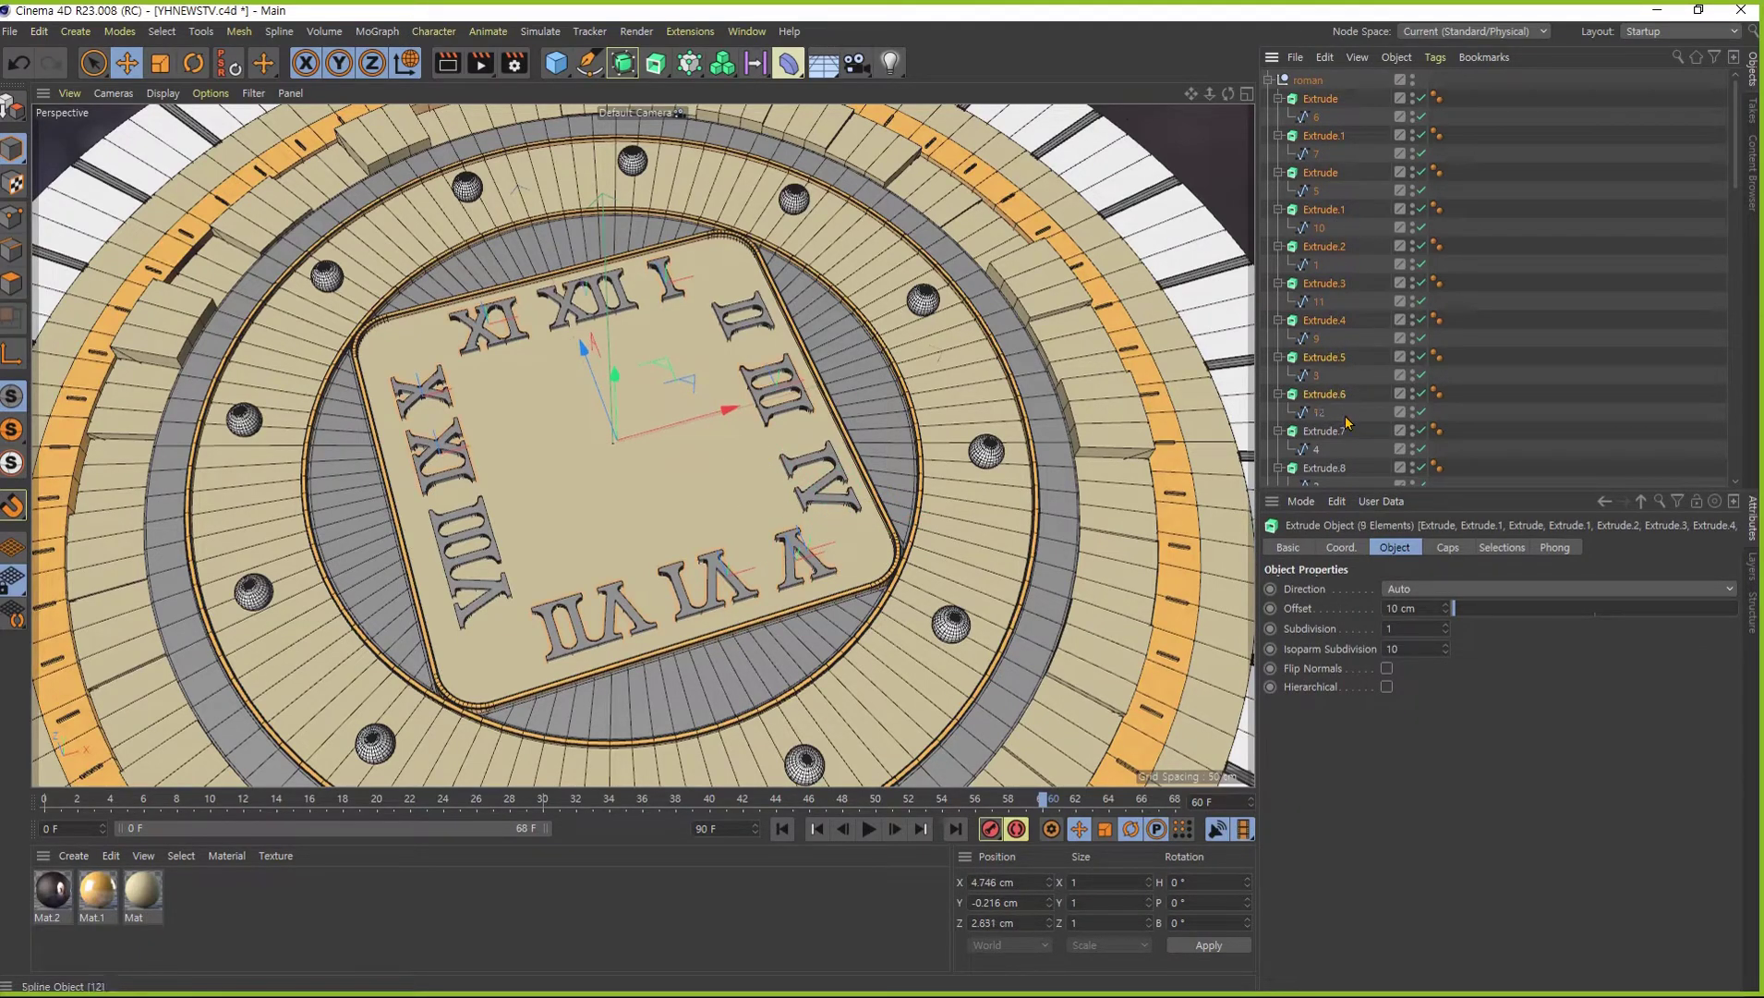
pyautogui.keyDown('ctrl'); pyautogui.click(1347, 431); pyautogui.keyUp('ctrl')
pyautogui.scroll(-4, 1356, 436)
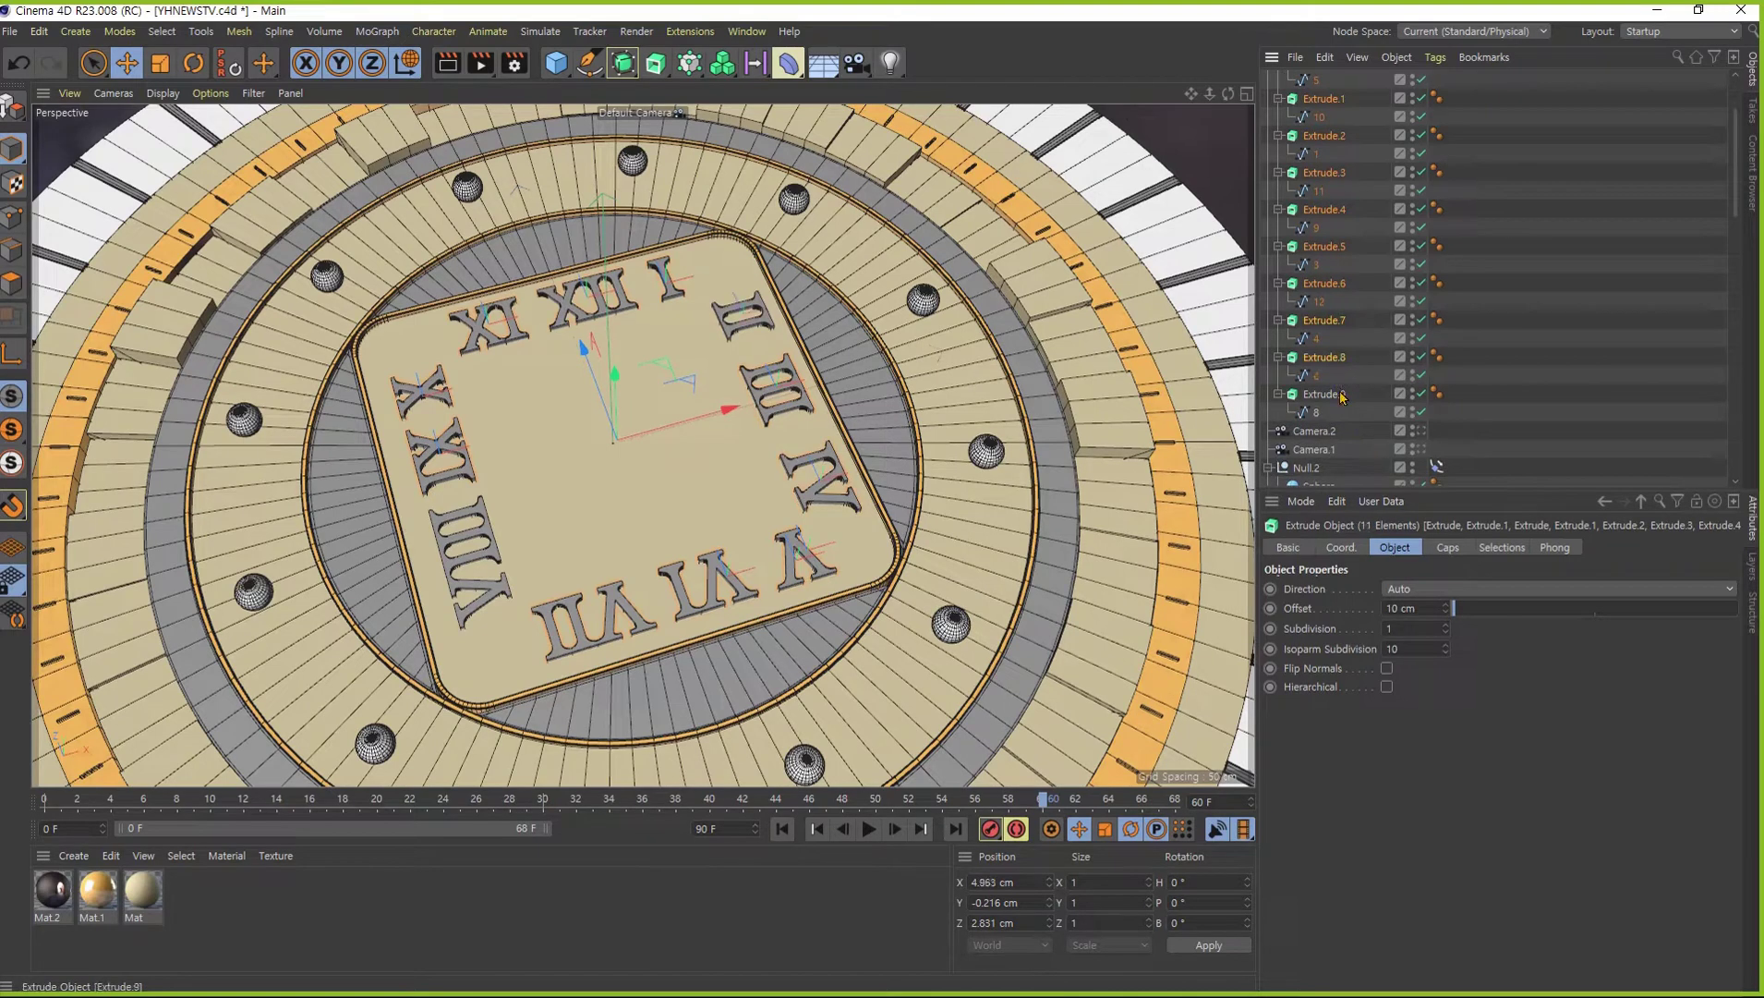
pyautogui.keyDown('ctrl'); pyautogui.click(1342, 397); pyautogui.keyUp('ctrl')
pyautogui.doubleClick(1409, 607)
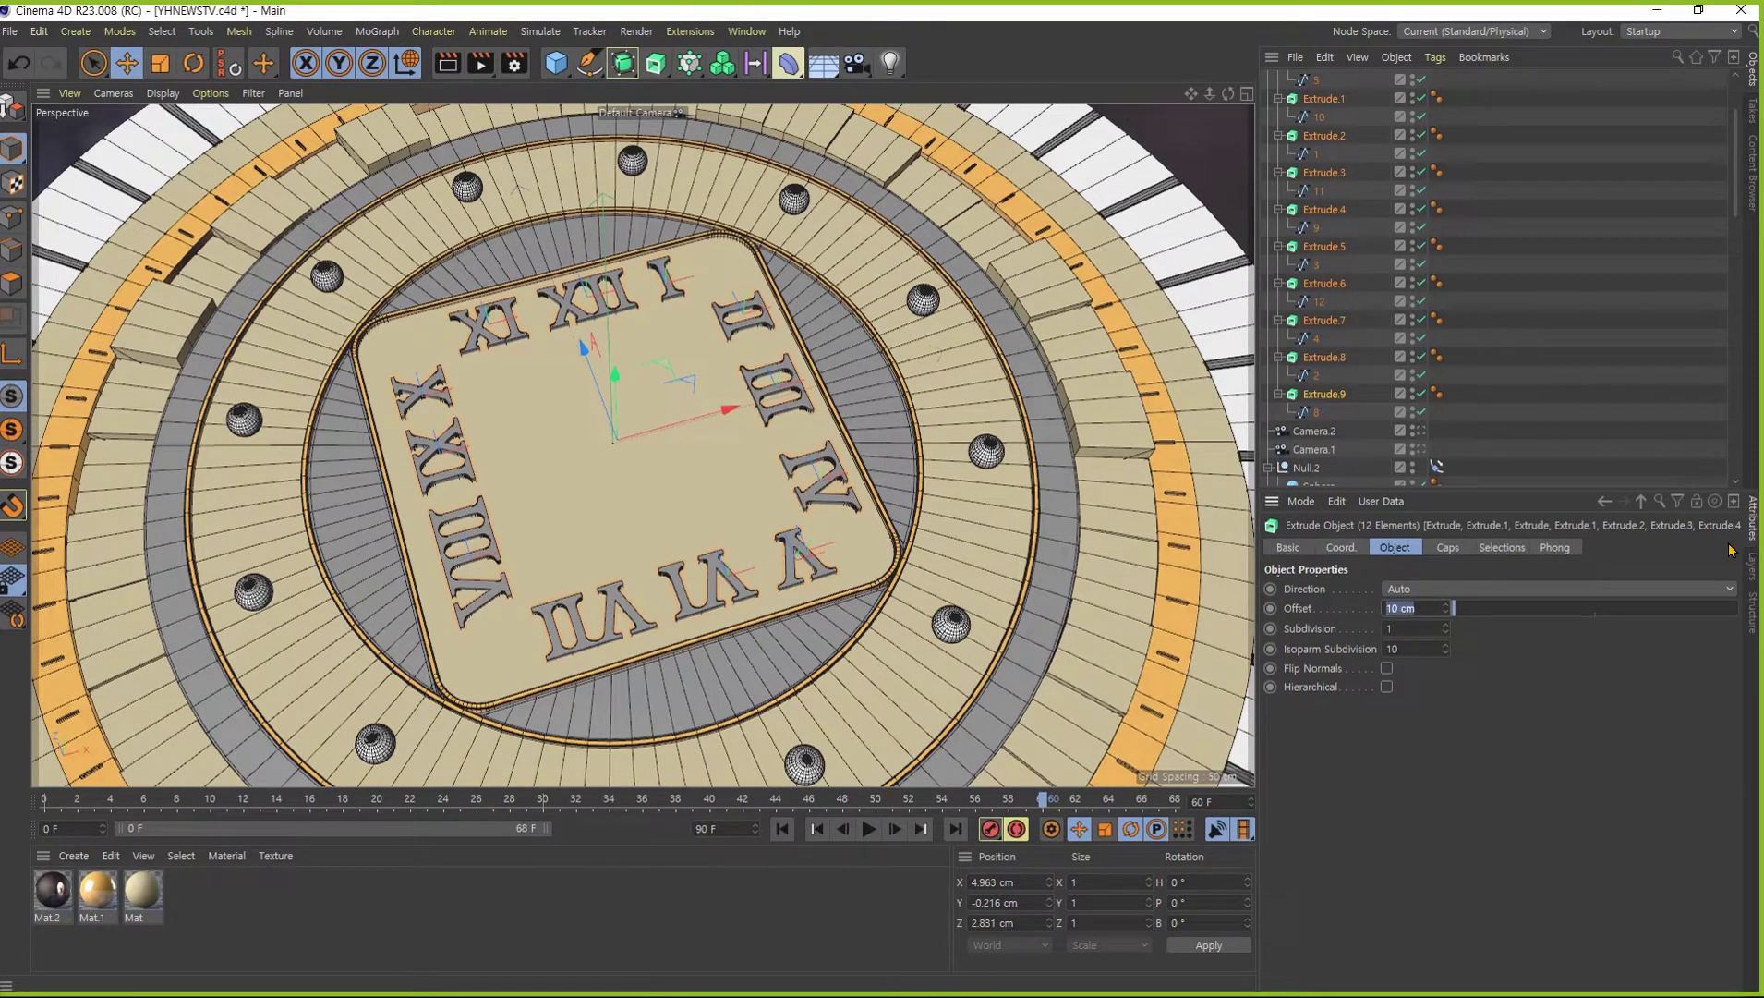
pyautogui.write('30')
pyautogui.press('Return')
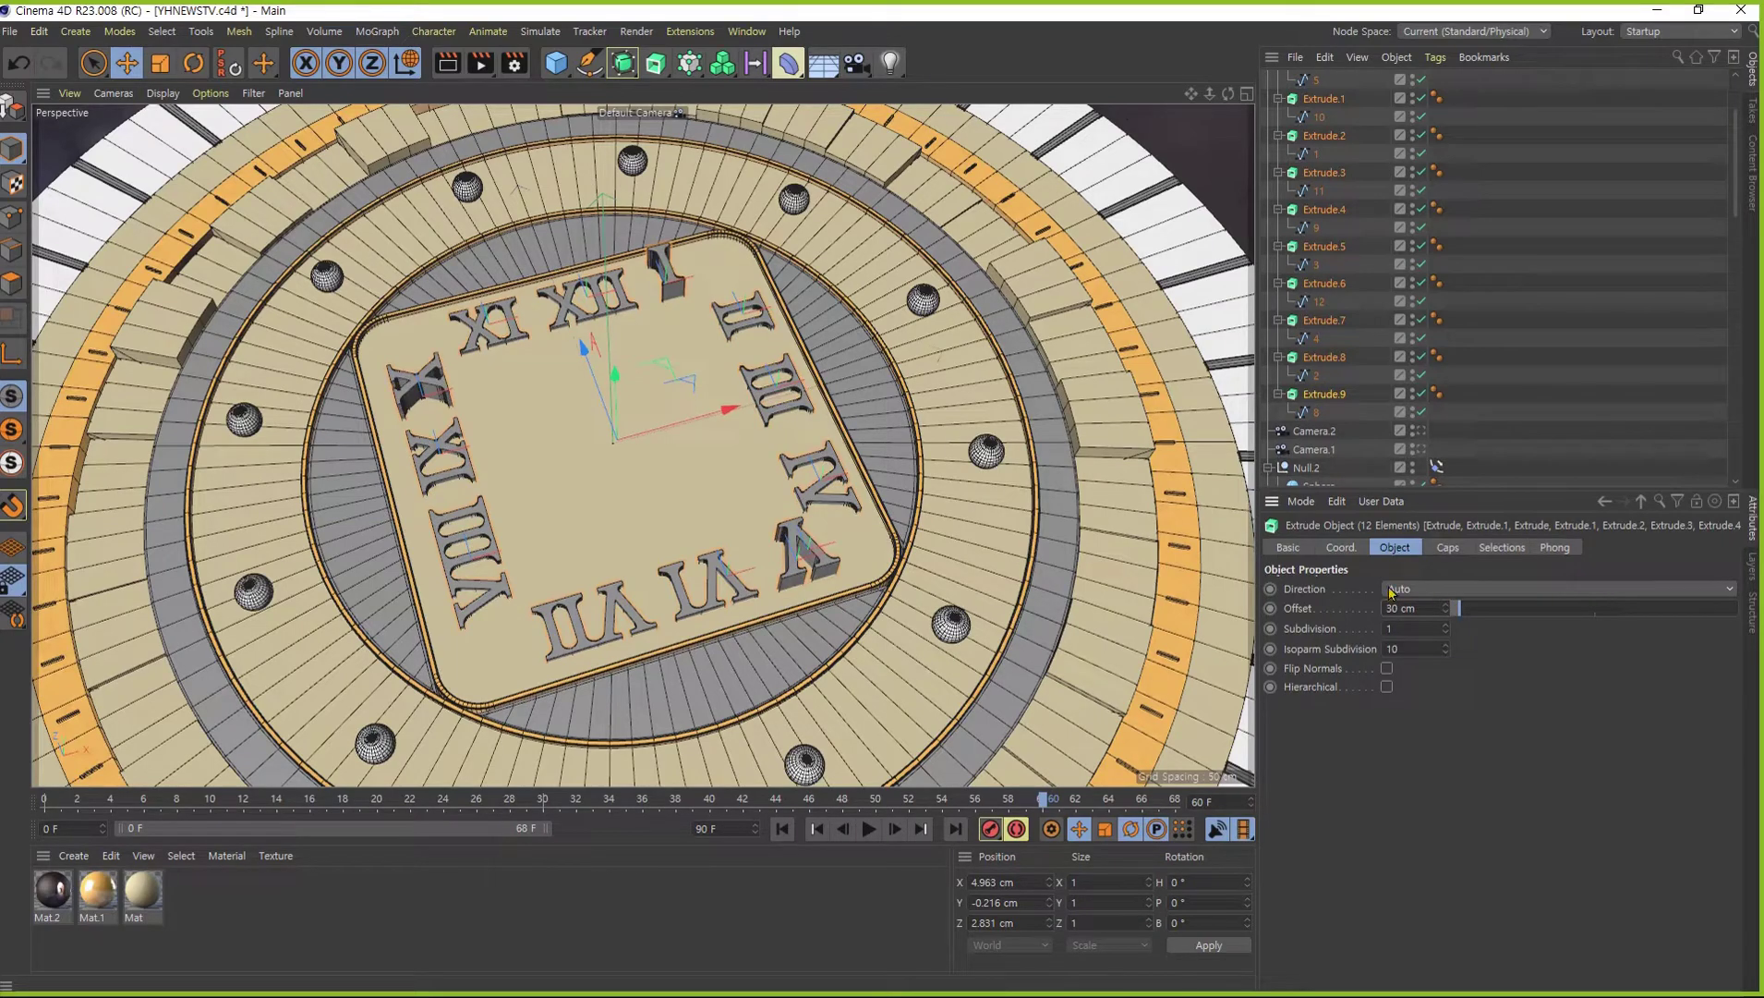
# - Lower Extrude, Extrude.1 and Extrude.2 along Y onto the panel
pyautogui.moveTo(787, 521)
pyautogui.keyDown('alt'); pyautogui.mouseDown()
pyautogui.moveTo(860, 547)
pyautogui.moveTo(839, 500)
pyautogui.mouseUp(); pyautogui.keyUp('alt')
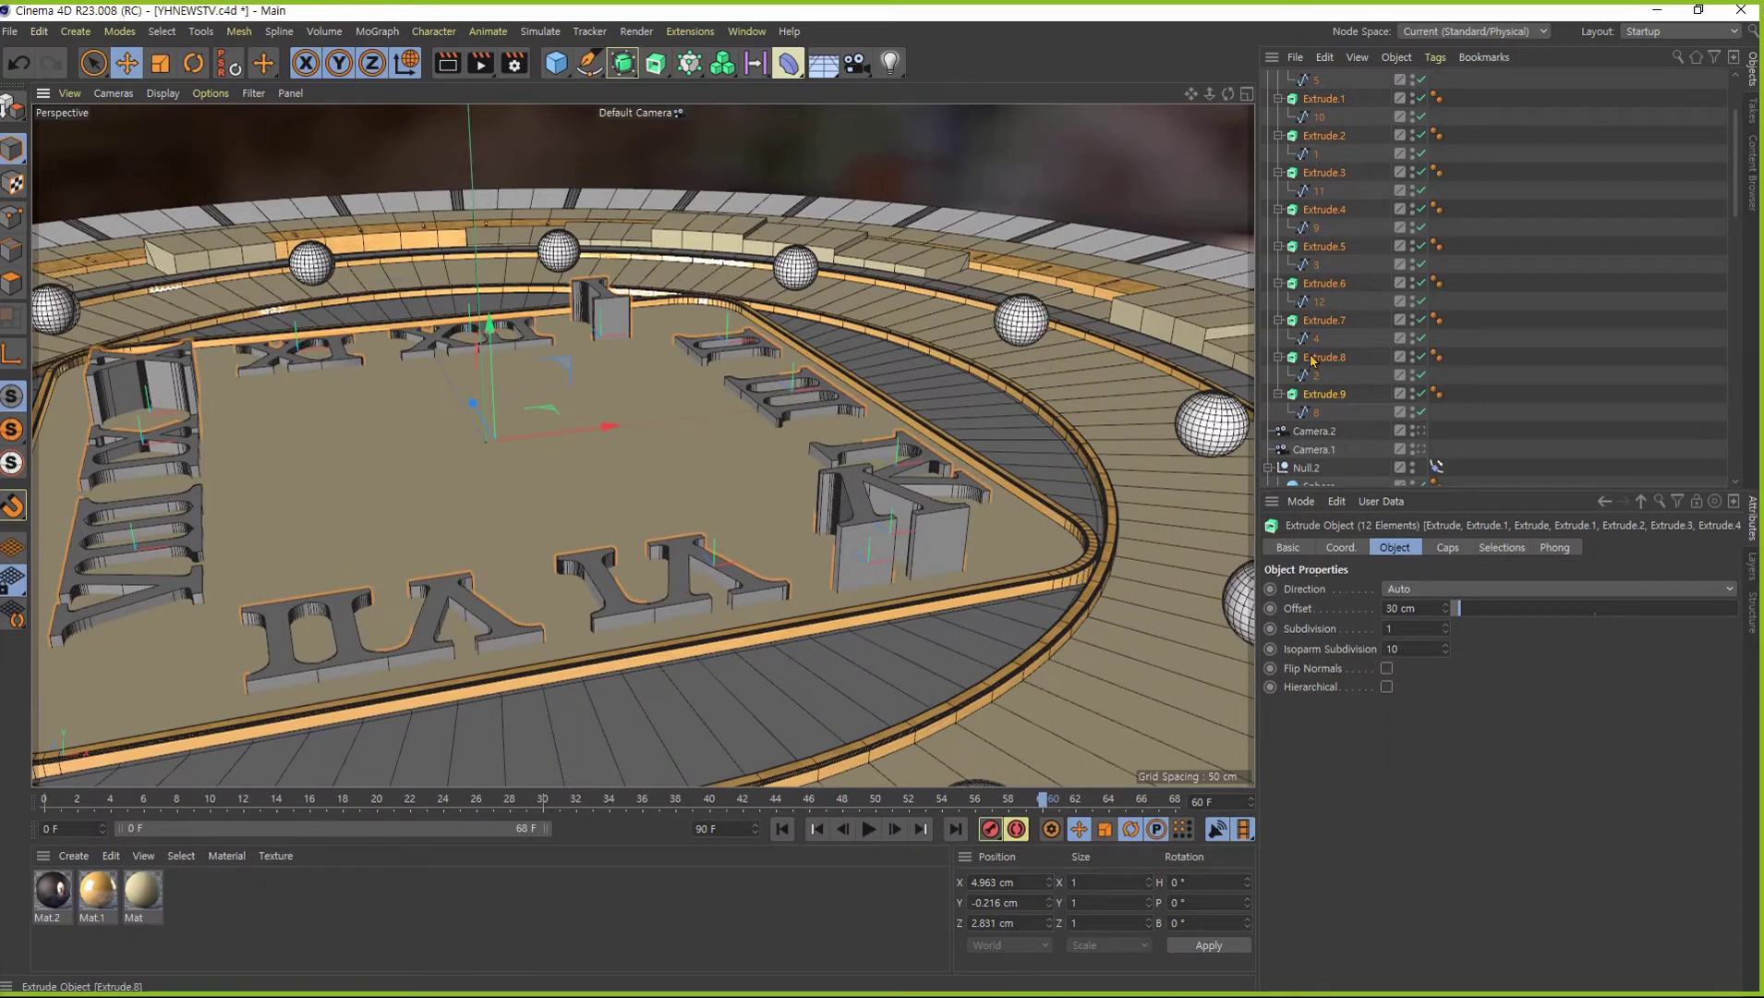
pyautogui.keyDown('alt'); pyautogui.moveTo(1196, 446); pyautogui.dragTo(816, 538); pyautogui.keyUp('alt')
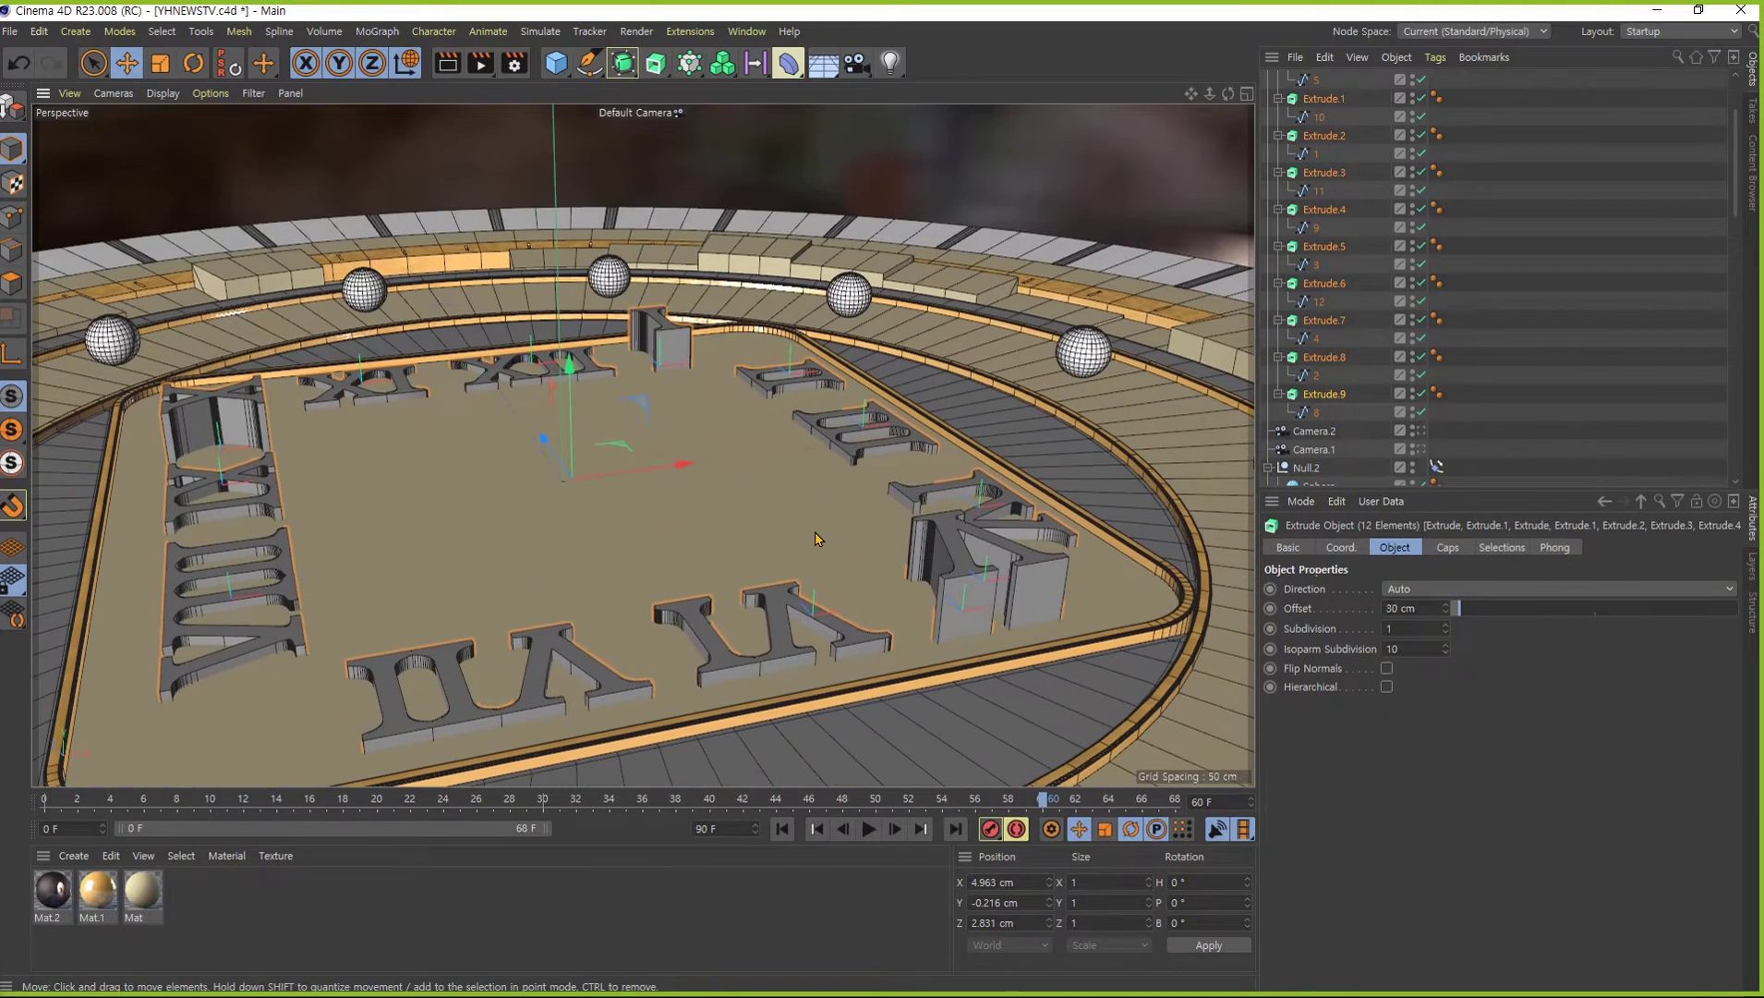
pyautogui.click(1336, 137)
pyautogui.keyDown('ctrl'); pyautogui.click(1324, 98); pyautogui.keyUp('ctrl')
pyautogui.scroll(3, 1335, 148)
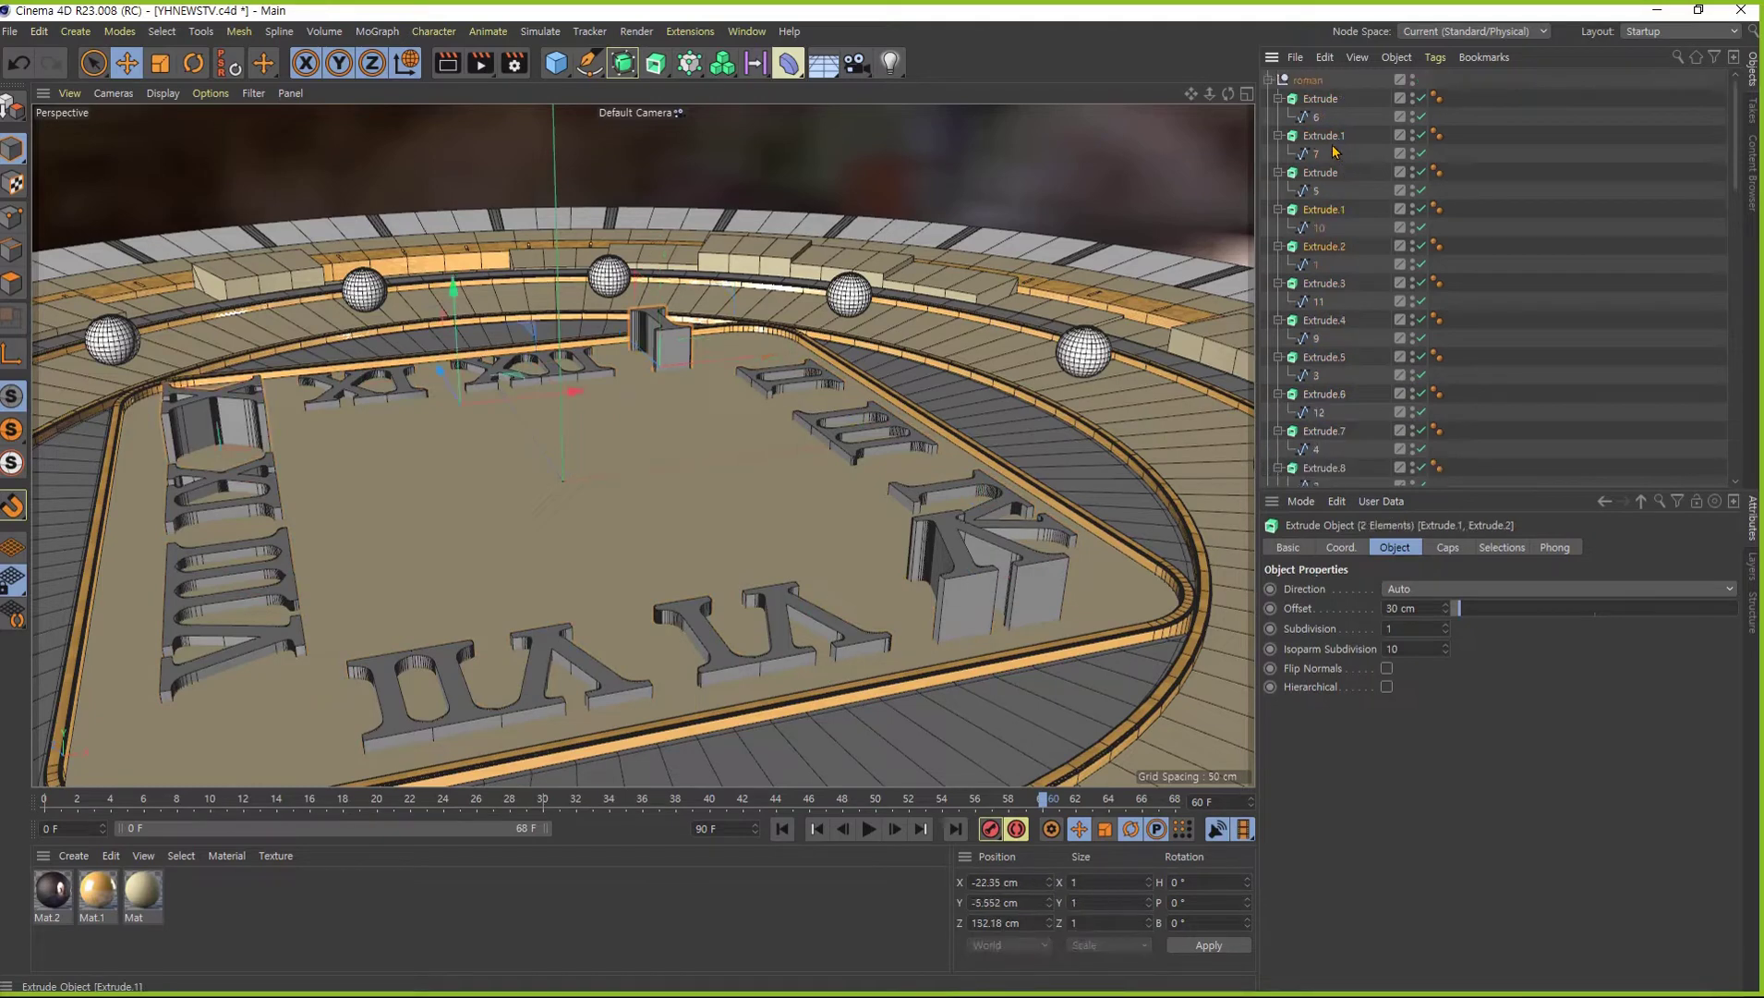
pyautogui.keyDown('ctrl'); pyautogui.click(1337, 174); pyautogui.keyUp('ctrl')
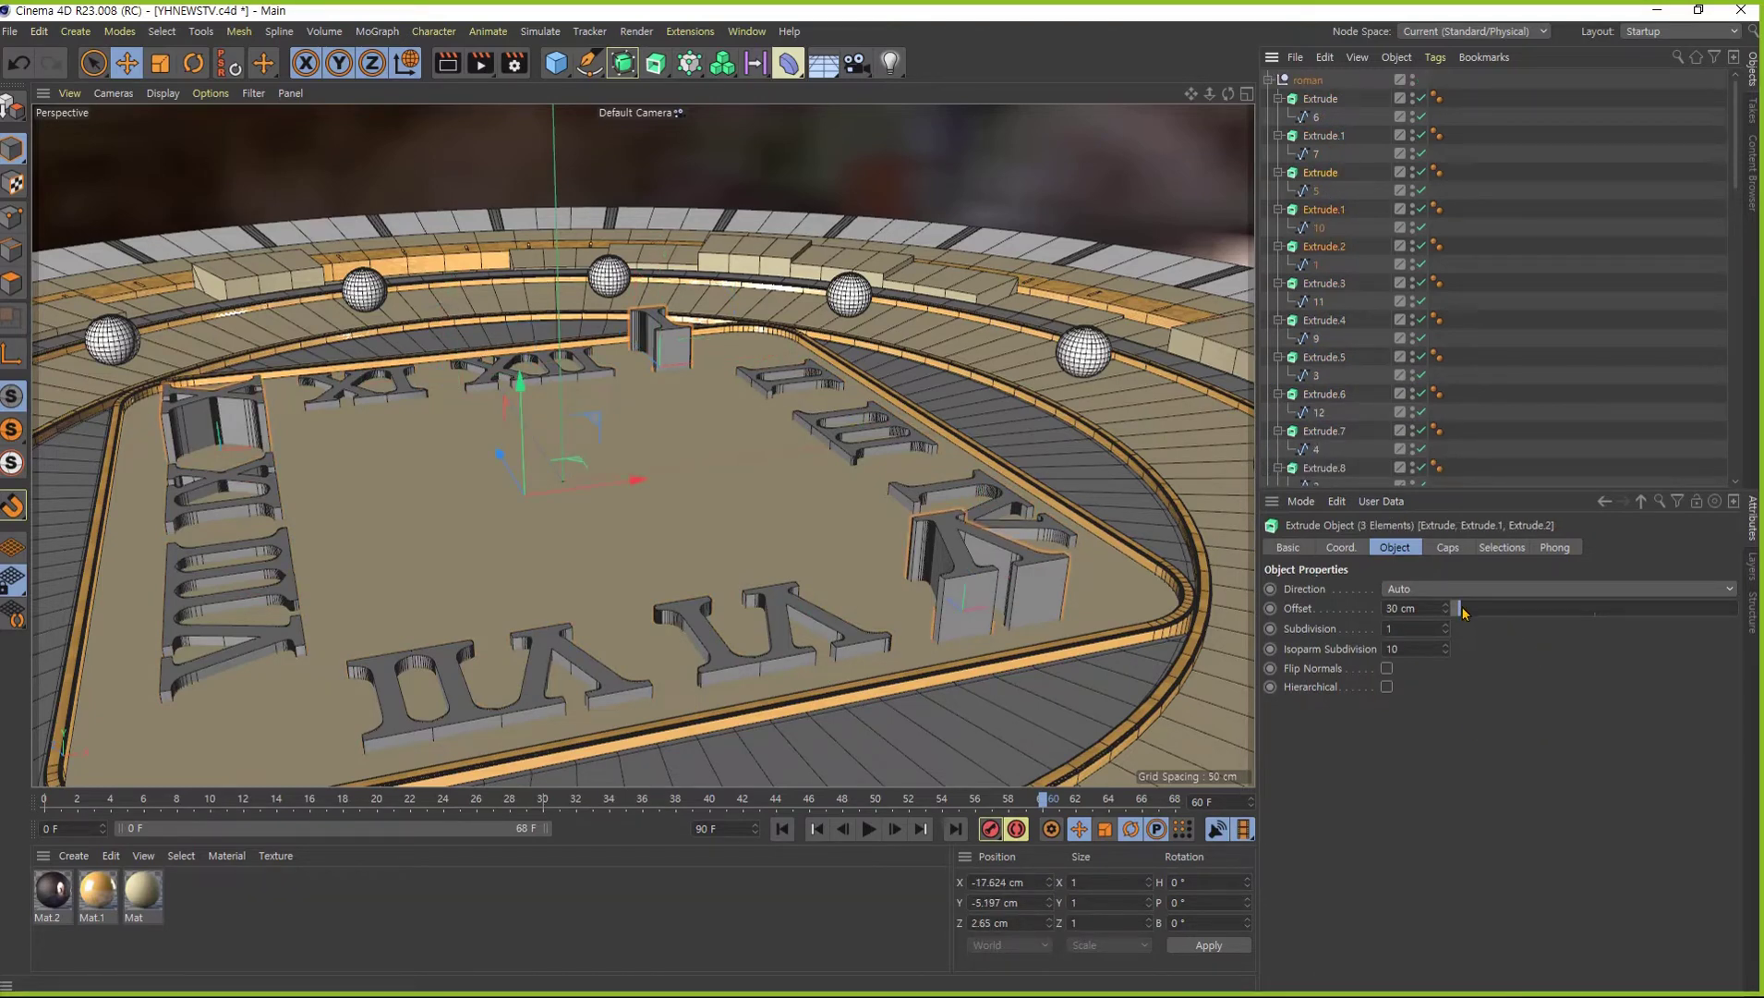
pyautogui.keyDown('alt'); pyautogui.moveTo(647, 555); pyautogui.dragTo(619, 518); pyautogui.keyUp('alt')
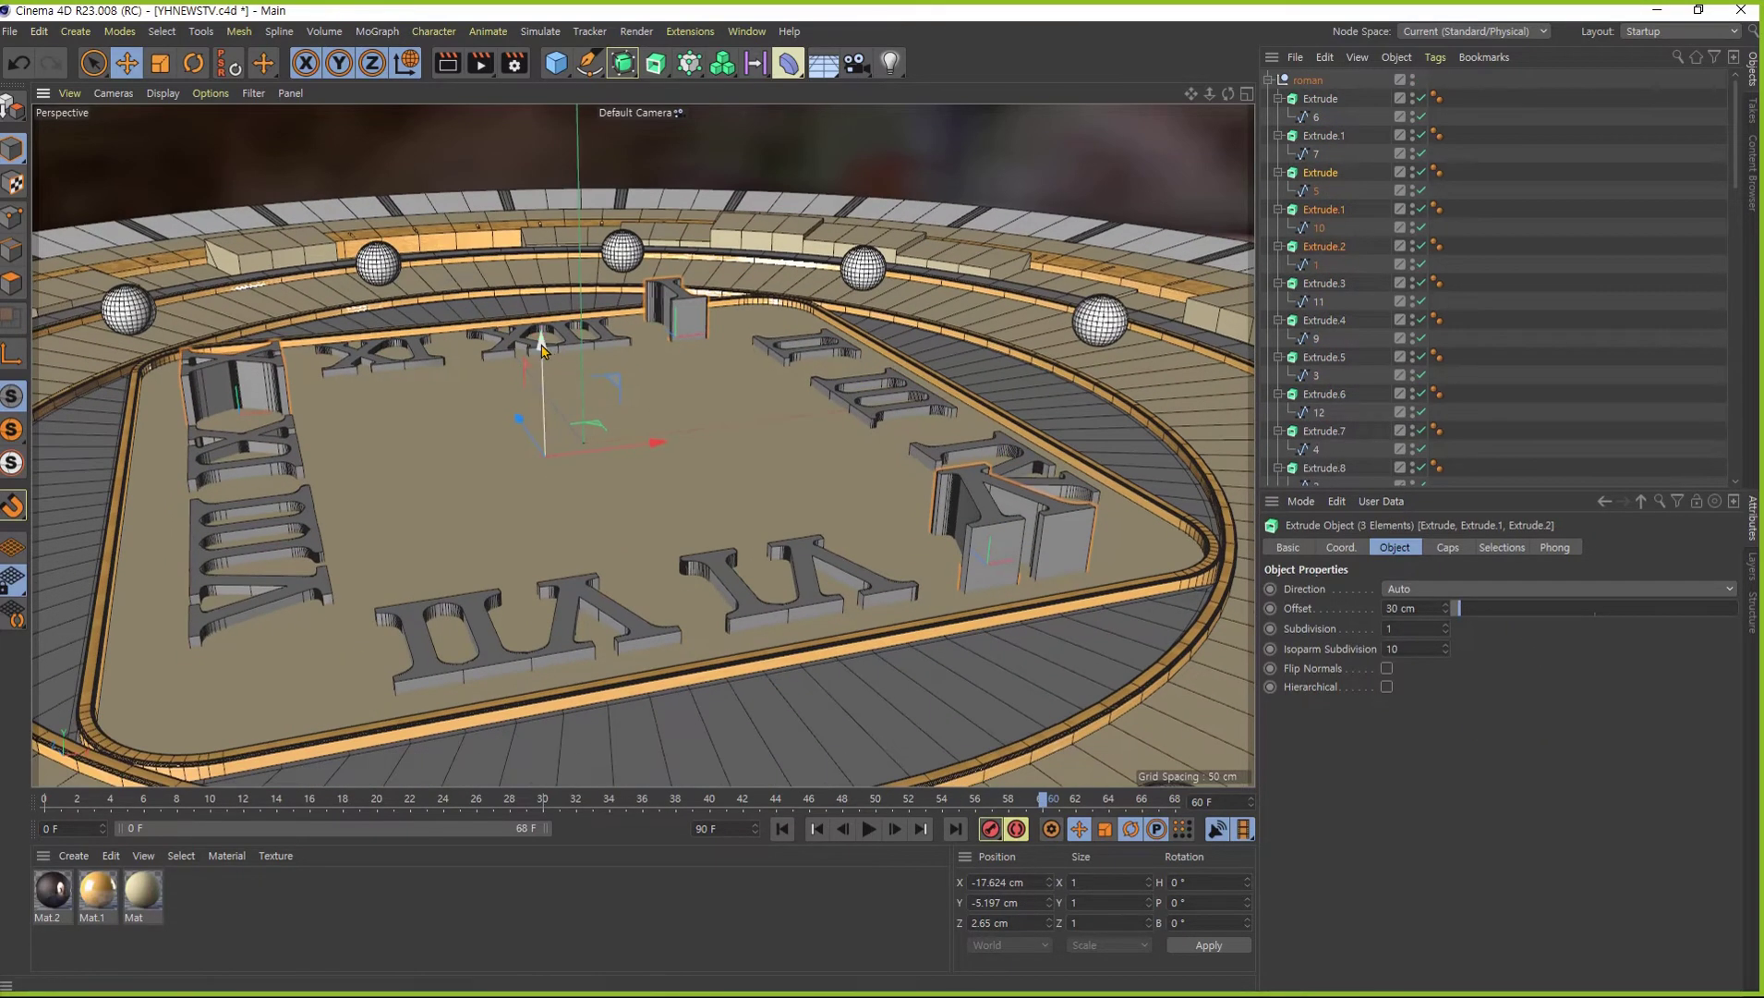
pyautogui.moveTo(545, 355)
pyautogui.mouseDown()
pyautogui.moveTo(555, 393)
pyautogui.moveTo(509, 440)
pyautogui.mouseUp()
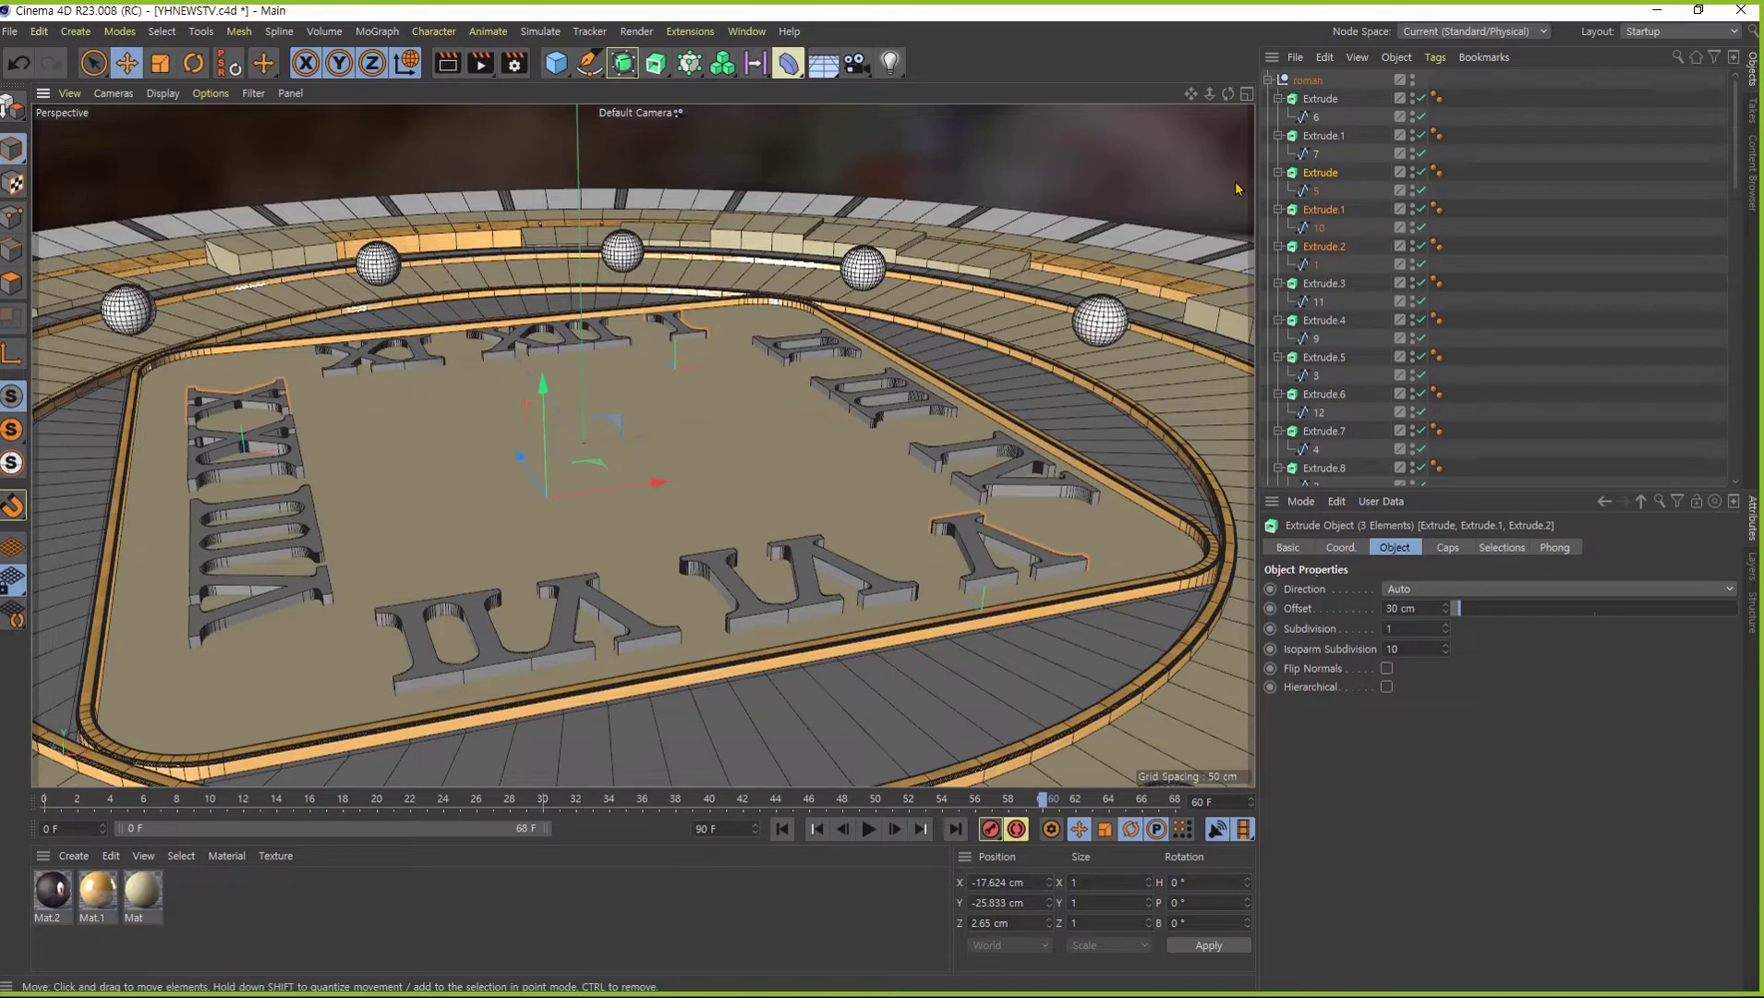
# - Collapse the roman group and check the center rectangle panel object
pyautogui.click(1269, 80)
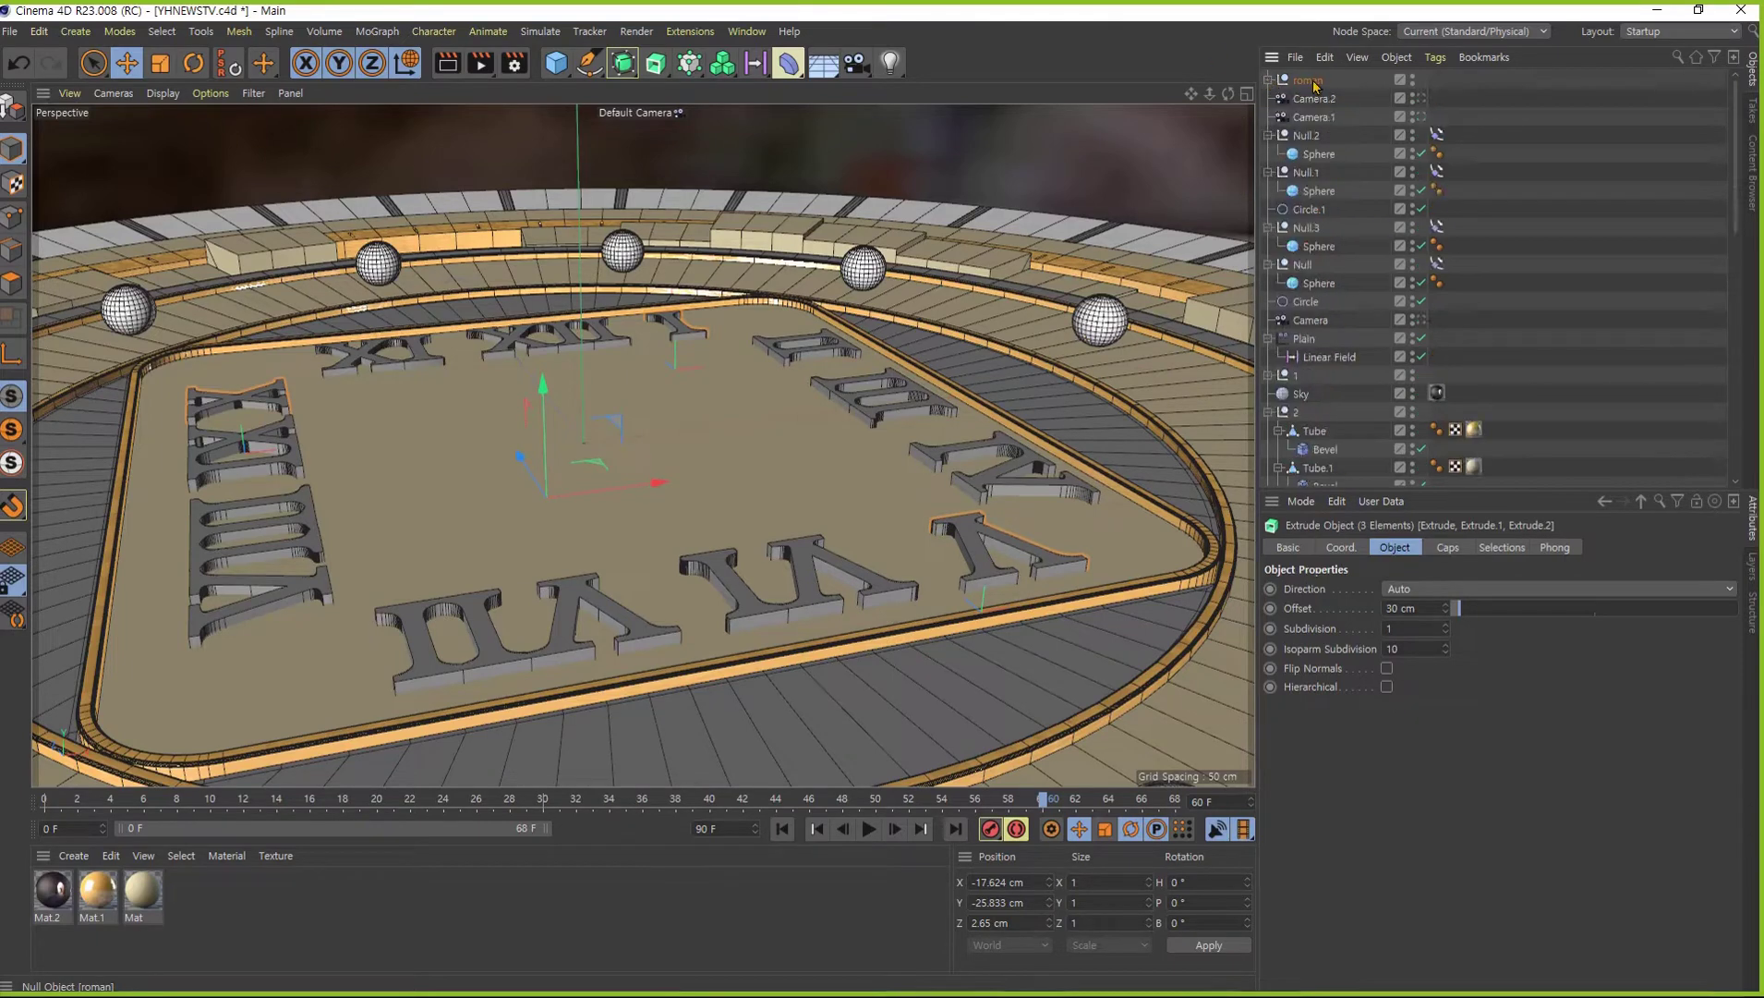
pyautogui.click(683, 480)
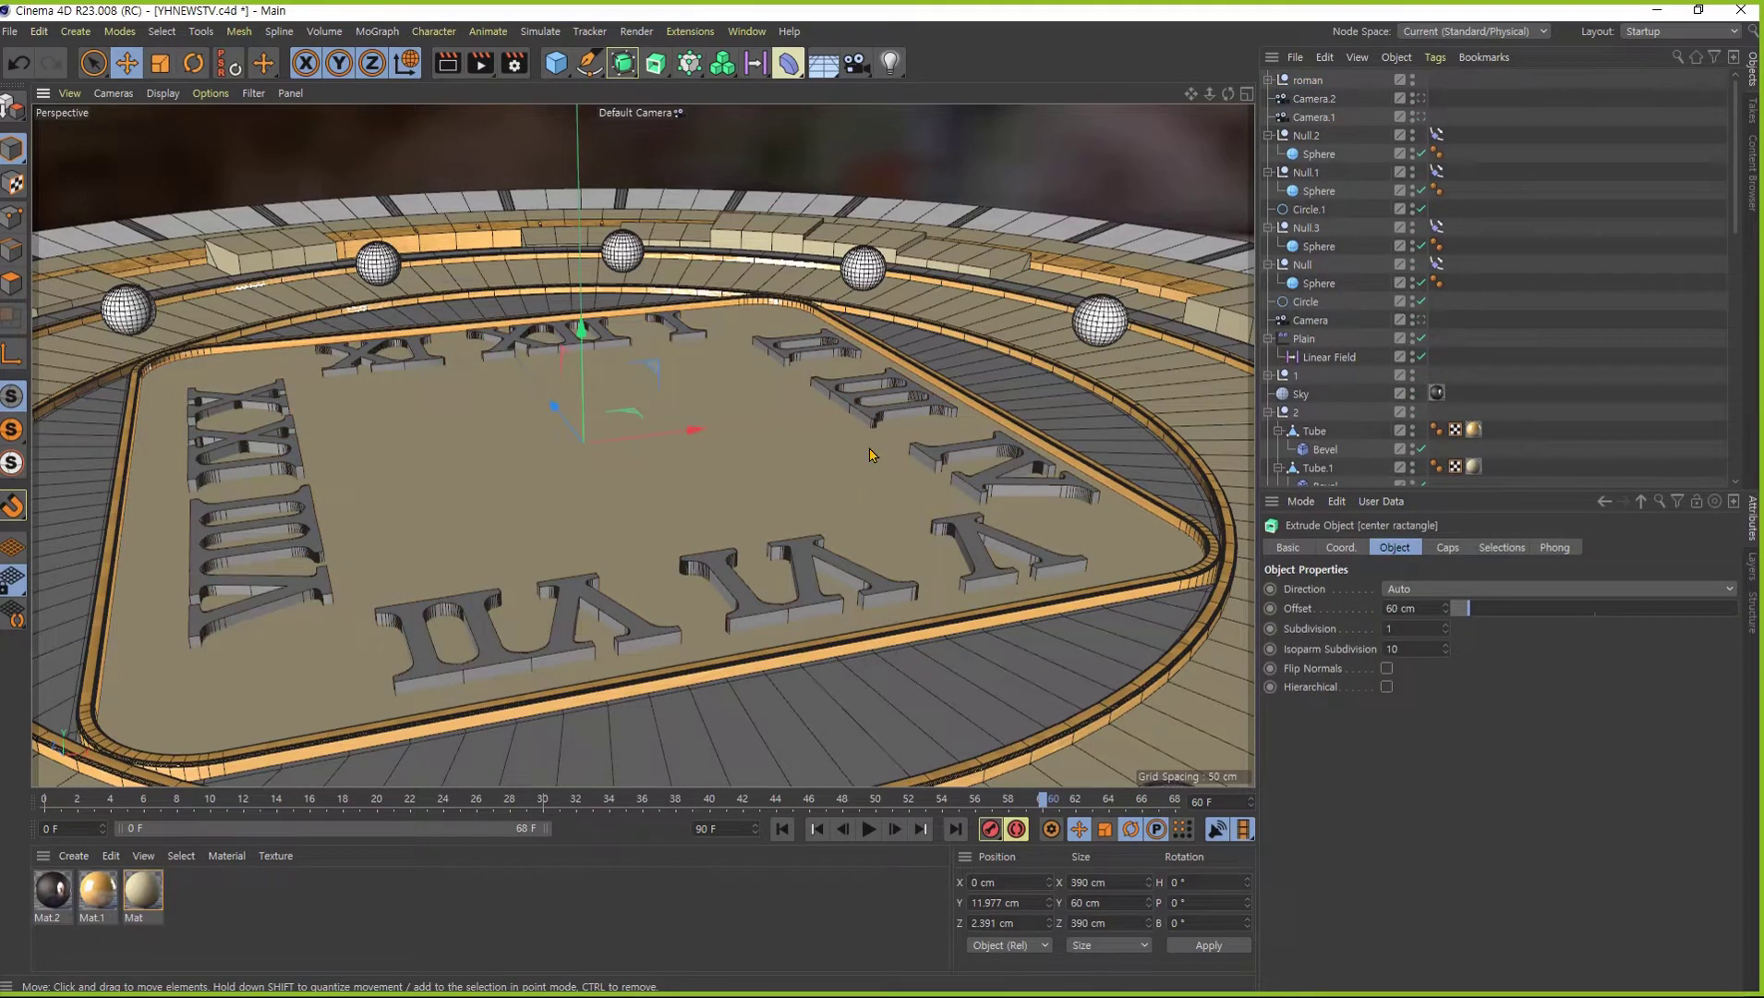
pyautogui.scroll(-3, 1321, 416)
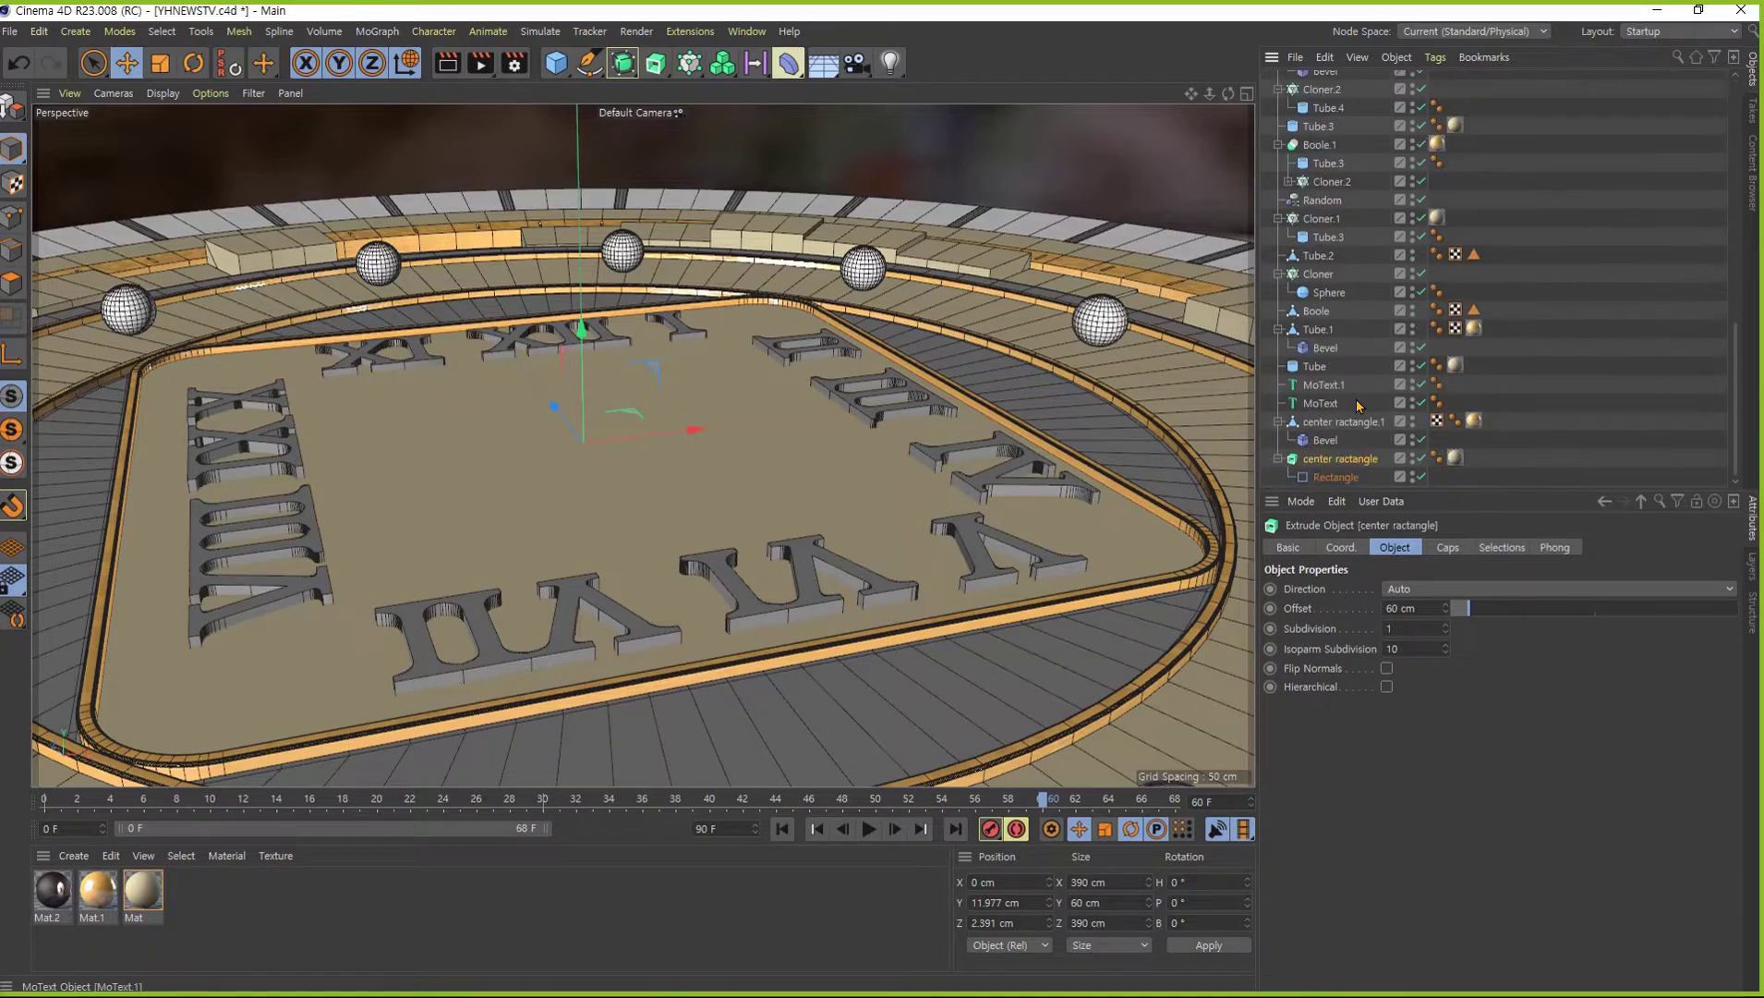
pyautogui.scroll(-10, 1339, 453)
pyautogui.scroll(15, 1312, 148)
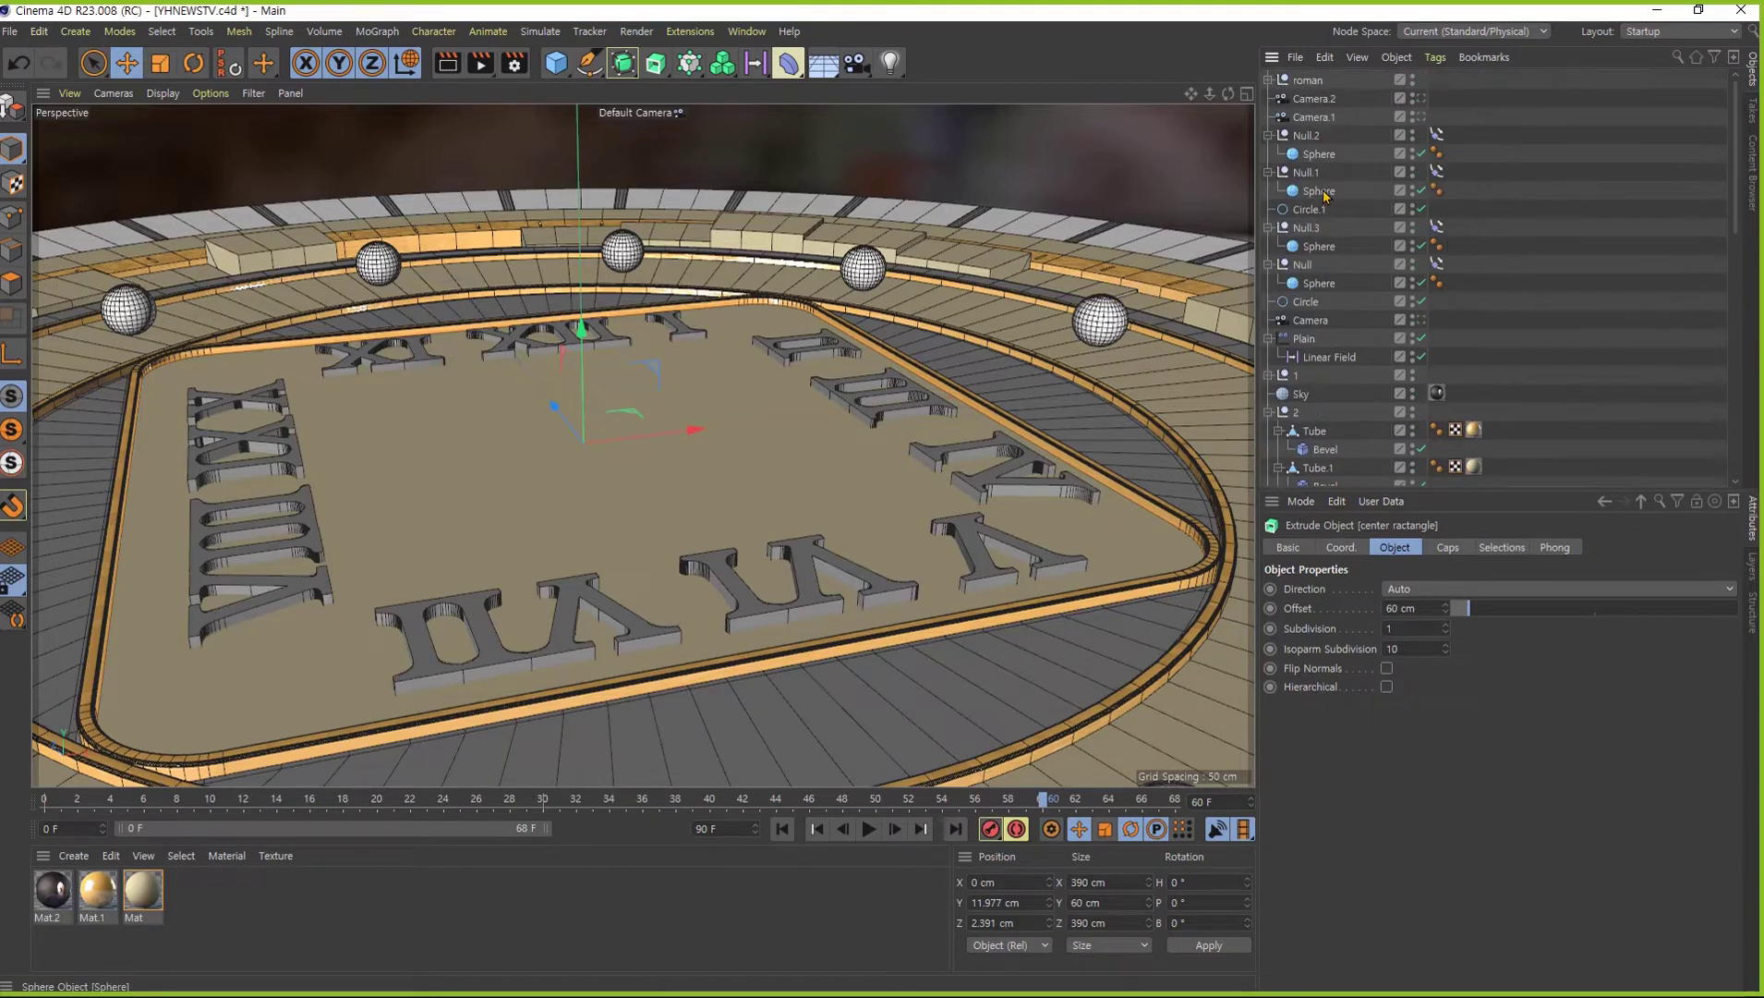
pyautogui.click(1308, 82)
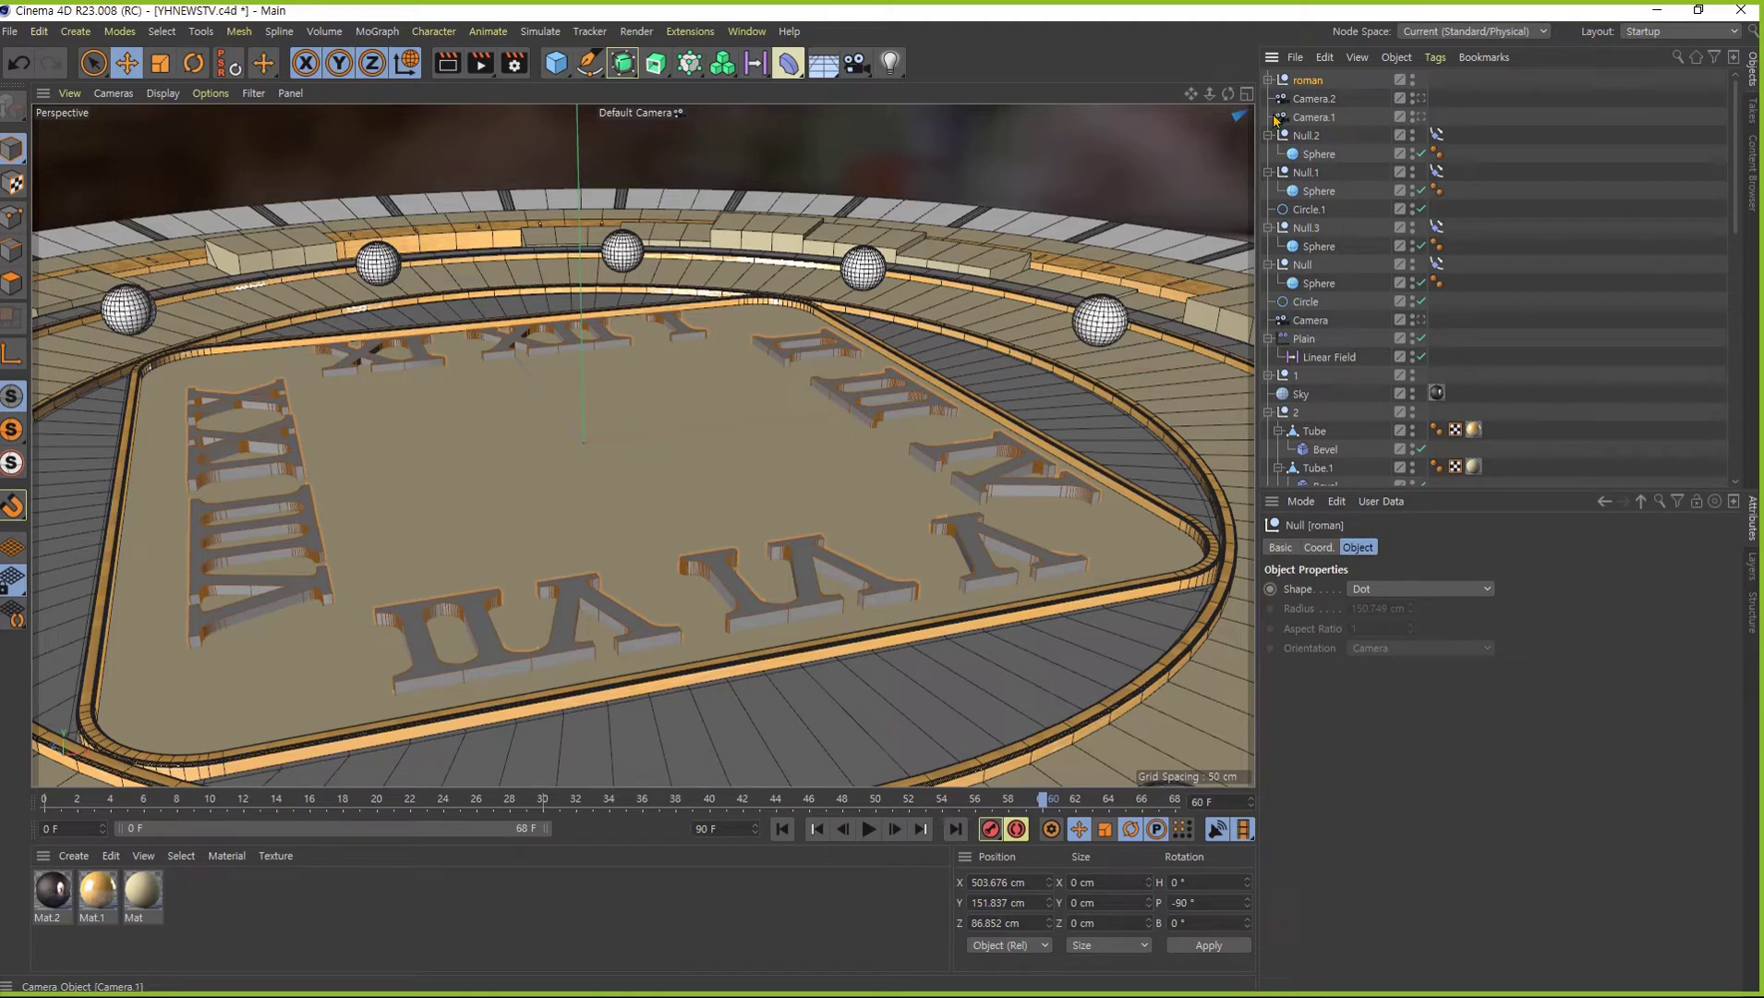
# - Duplicate the roman group and merge roman.1's extrusions using Connect Objects + Delete
pyautogui.hotkey('ctrl', 'c')
pyautogui.hotkey('ctrl', 'v')
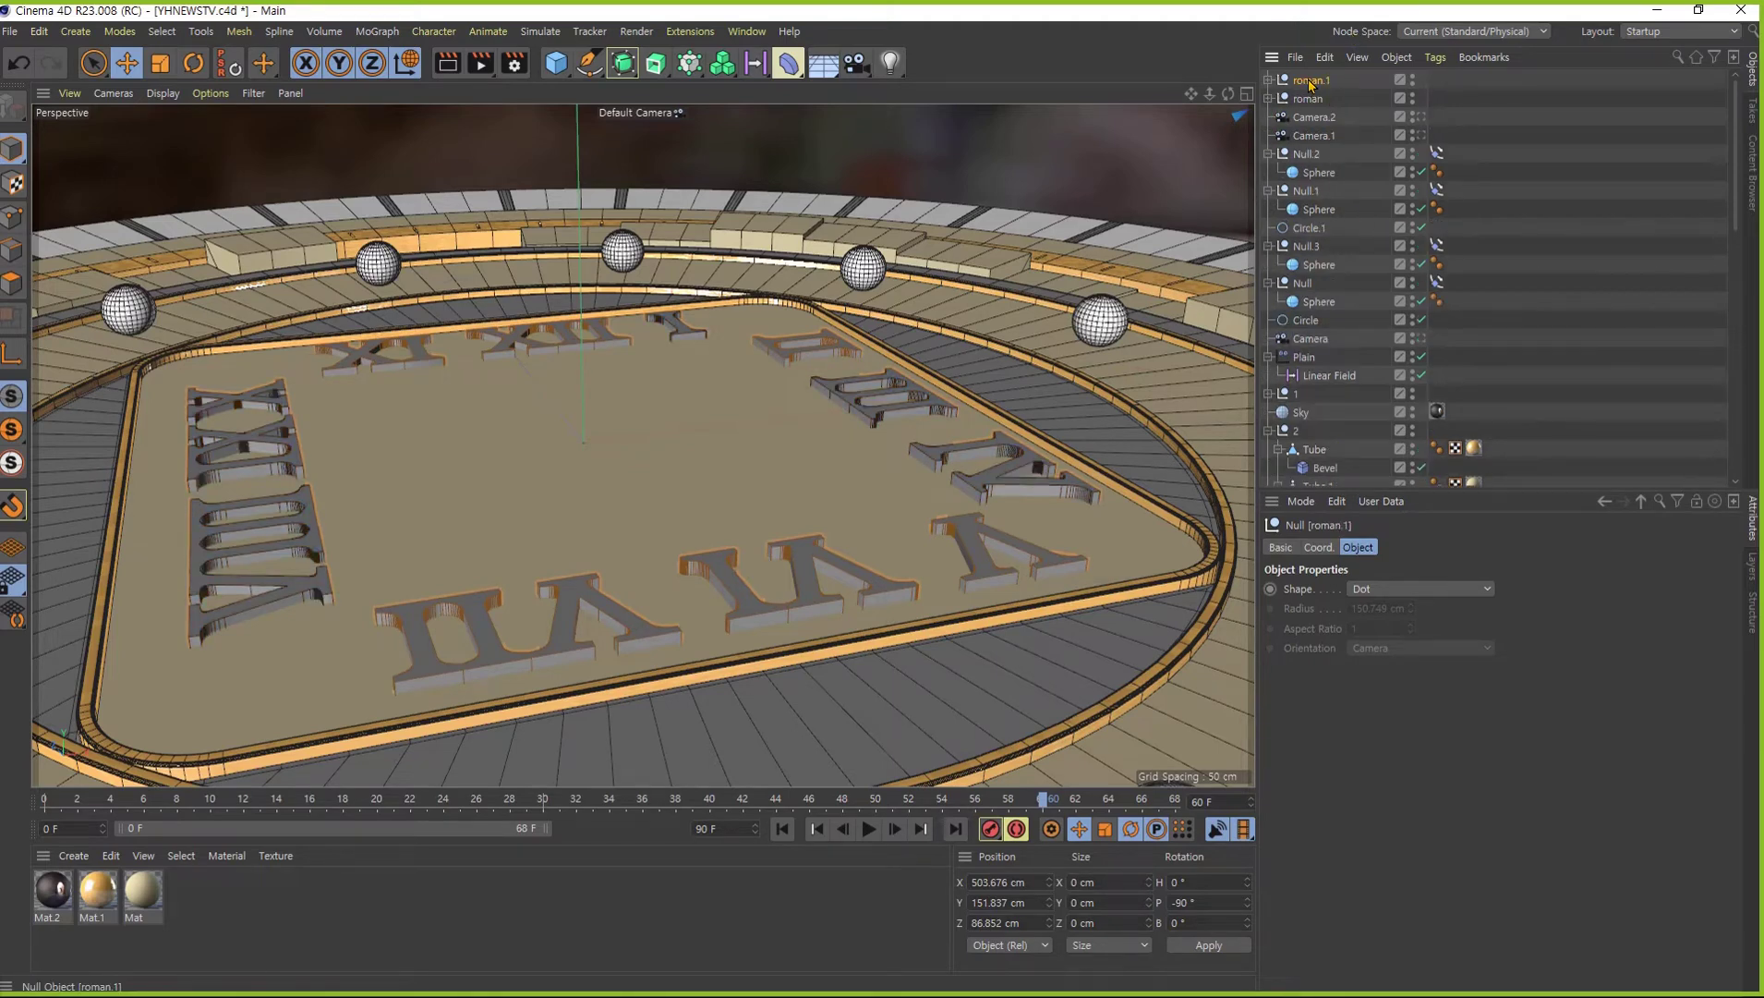
pyautogui.middleClick(1309, 82)
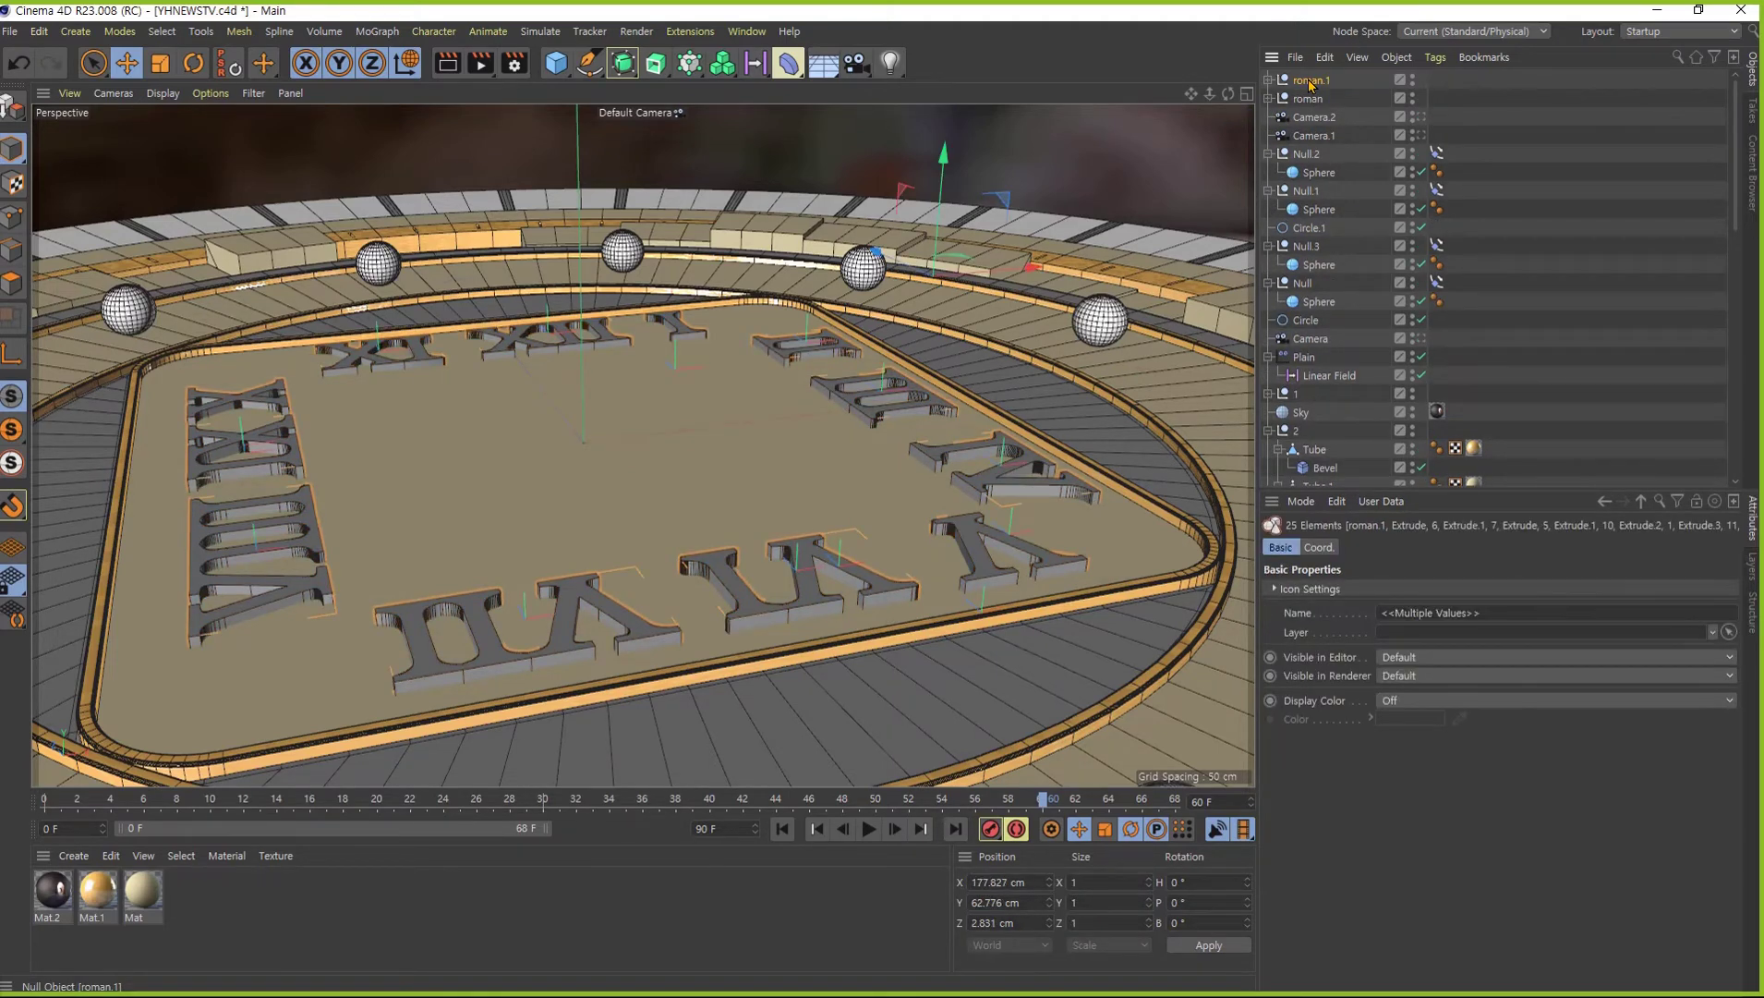
pyautogui.rightClick(1311, 86)
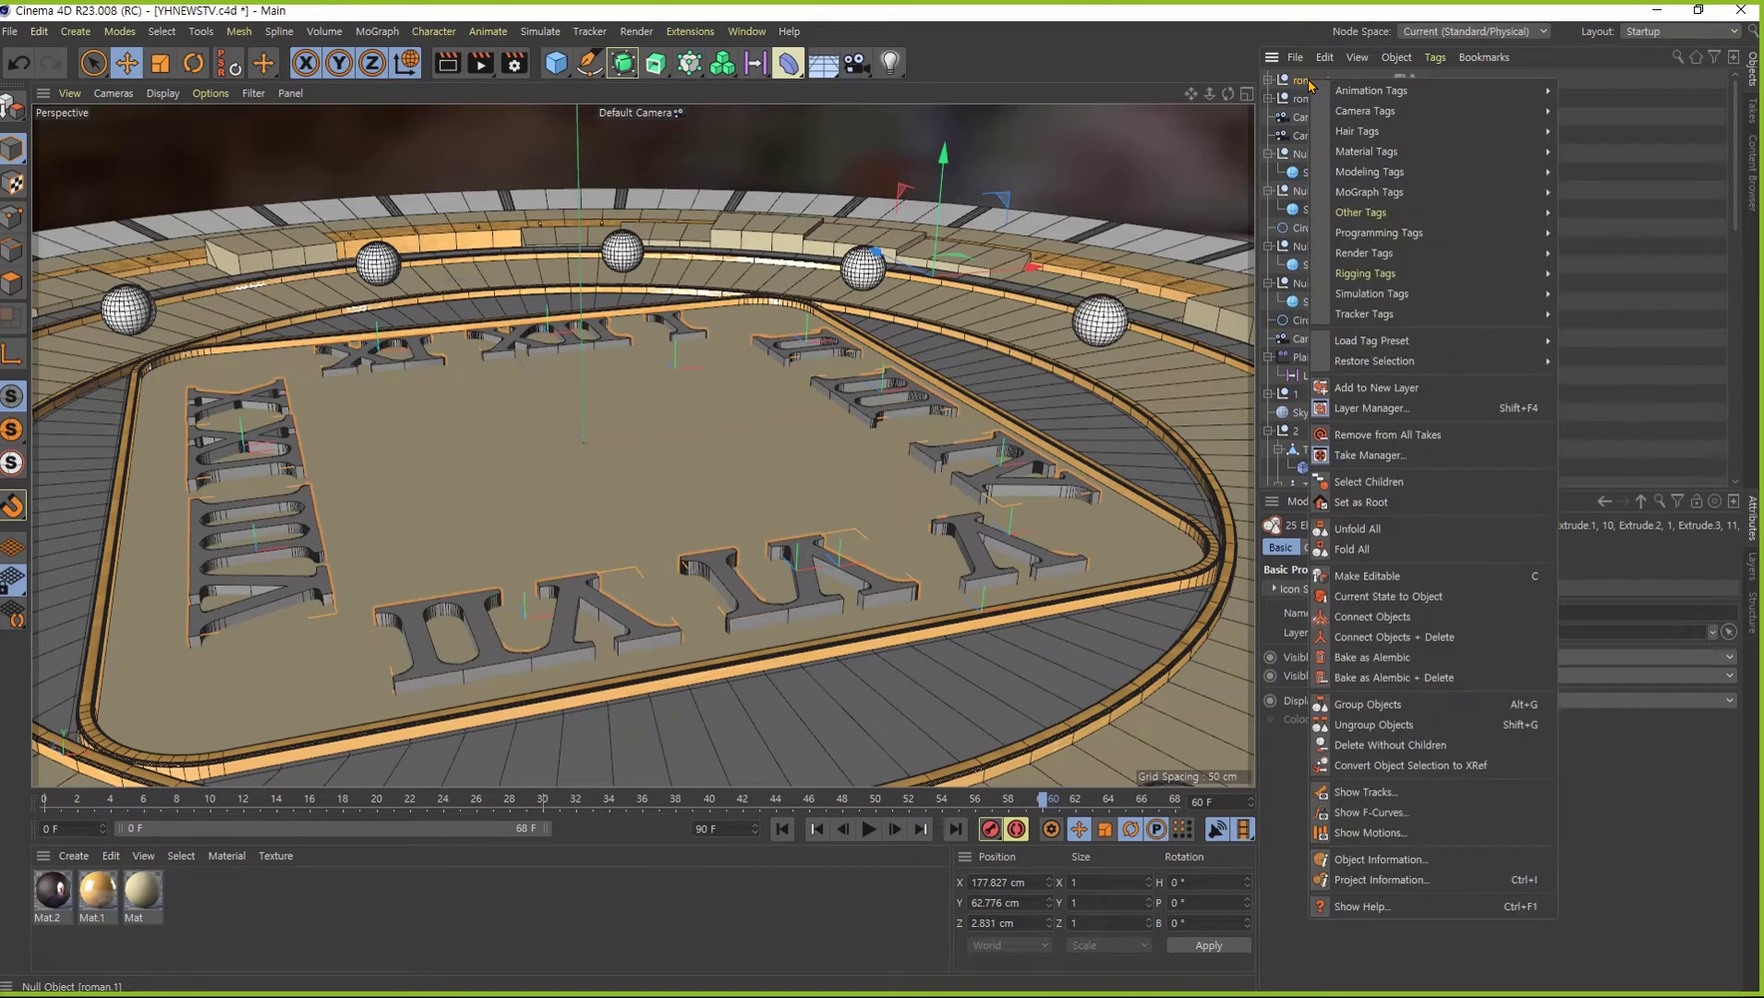
pyautogui.click(1399, 639)
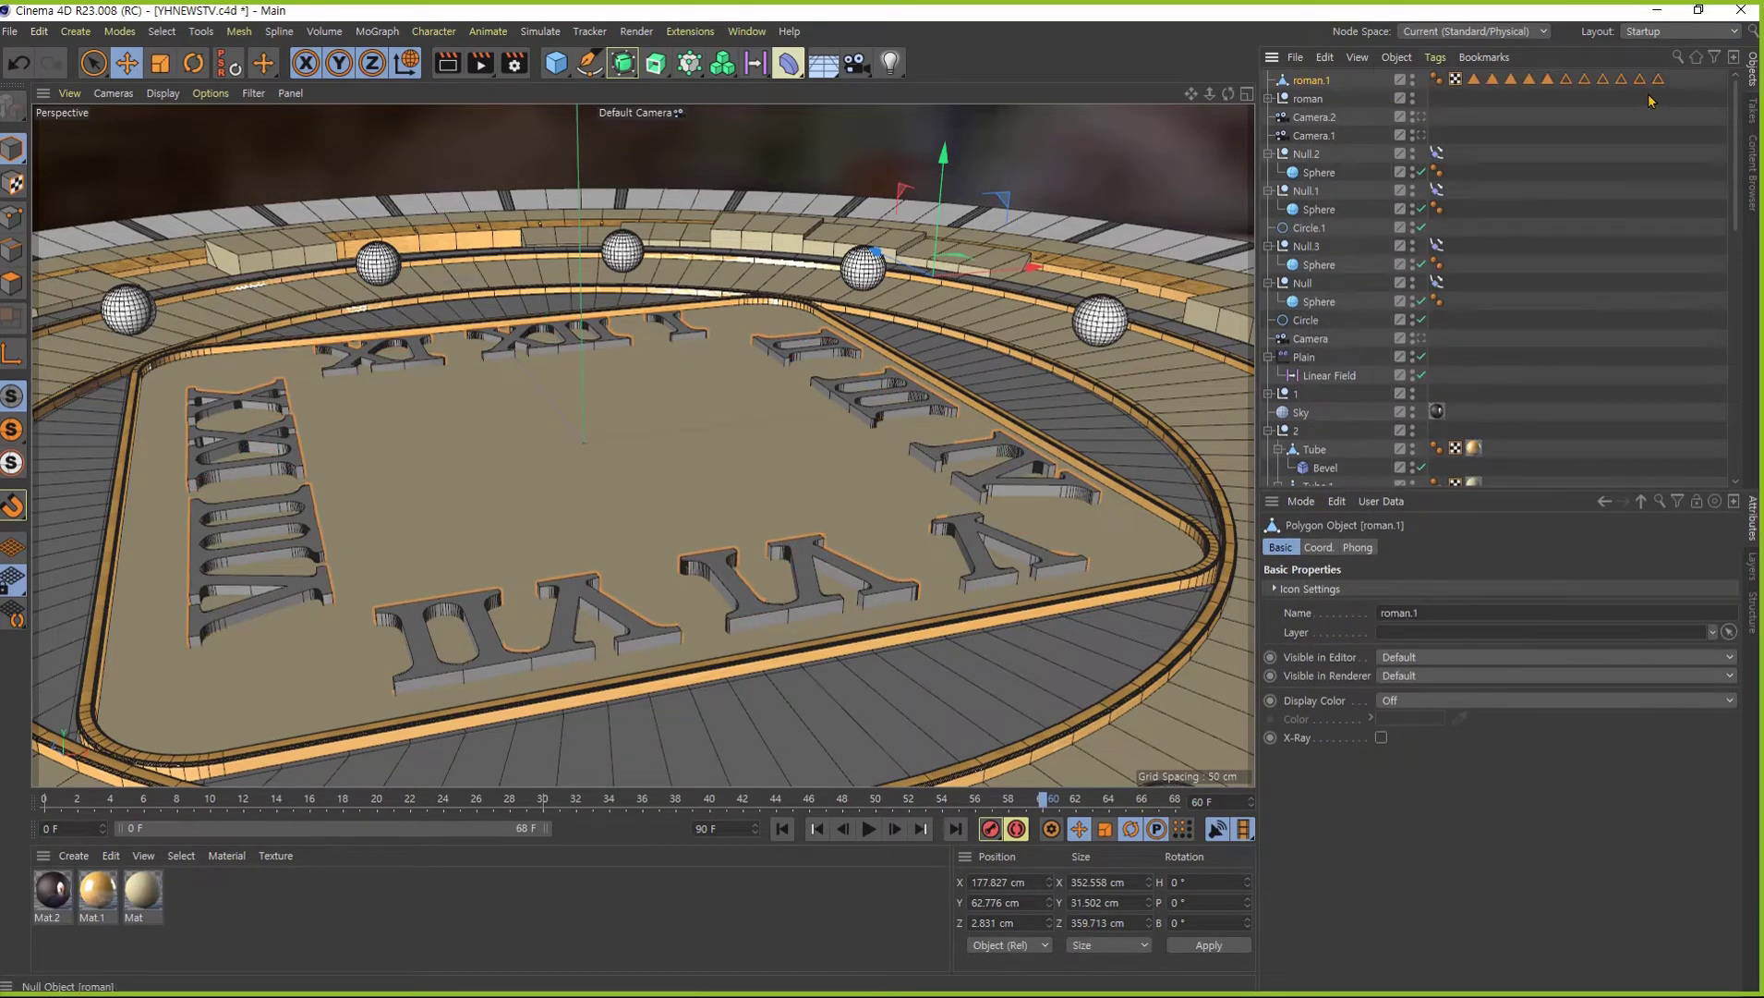
pyautogui.click(1664, 86)
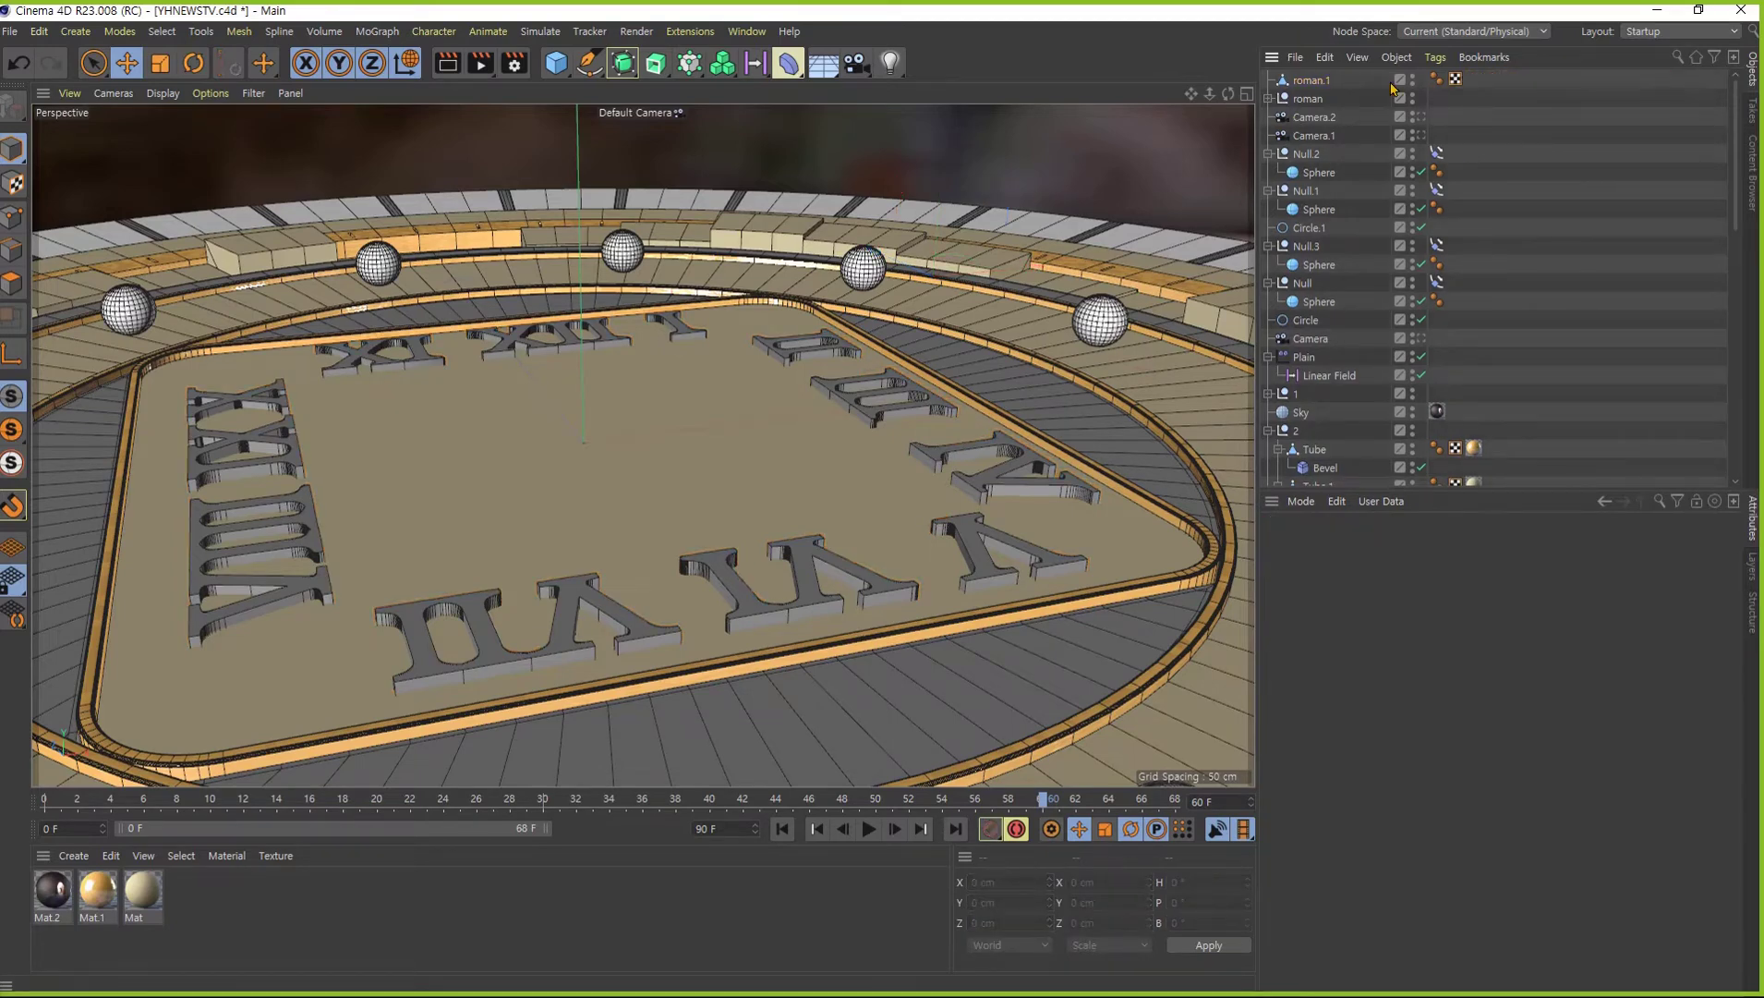
pyautogui.click(1328, 81)
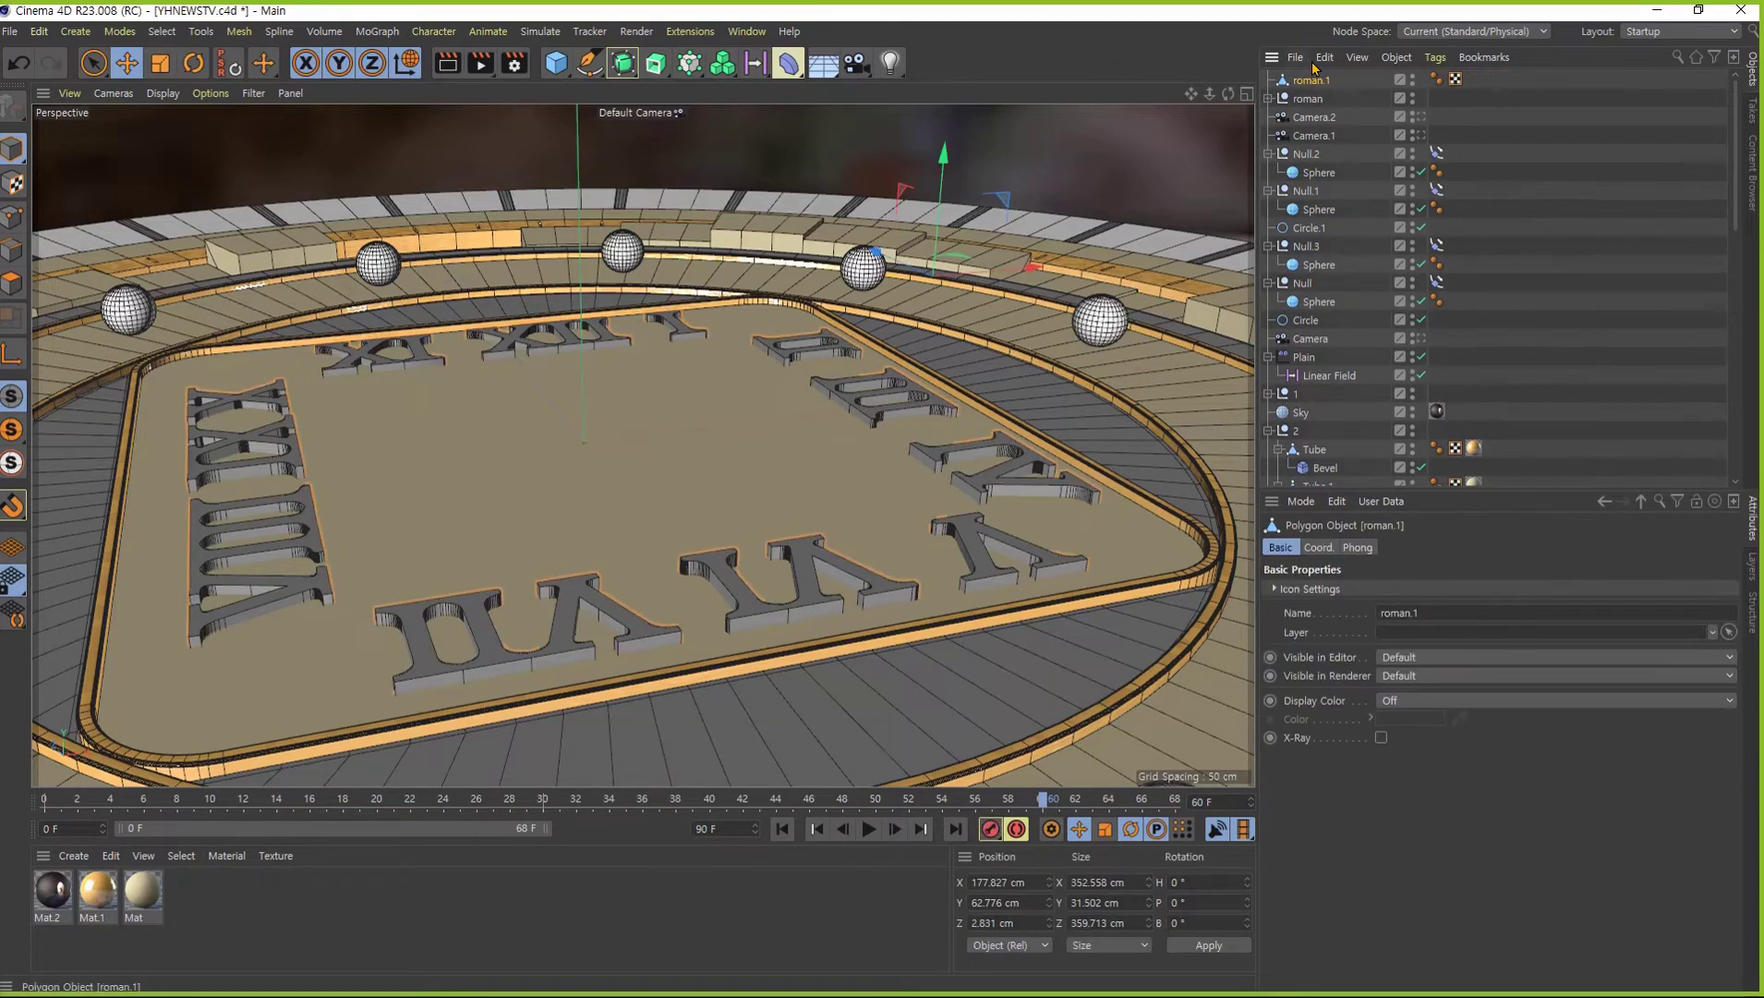
# - Wrap roman.1 in a new Boole object placed above the panel
pyautogui.click(622, 63)
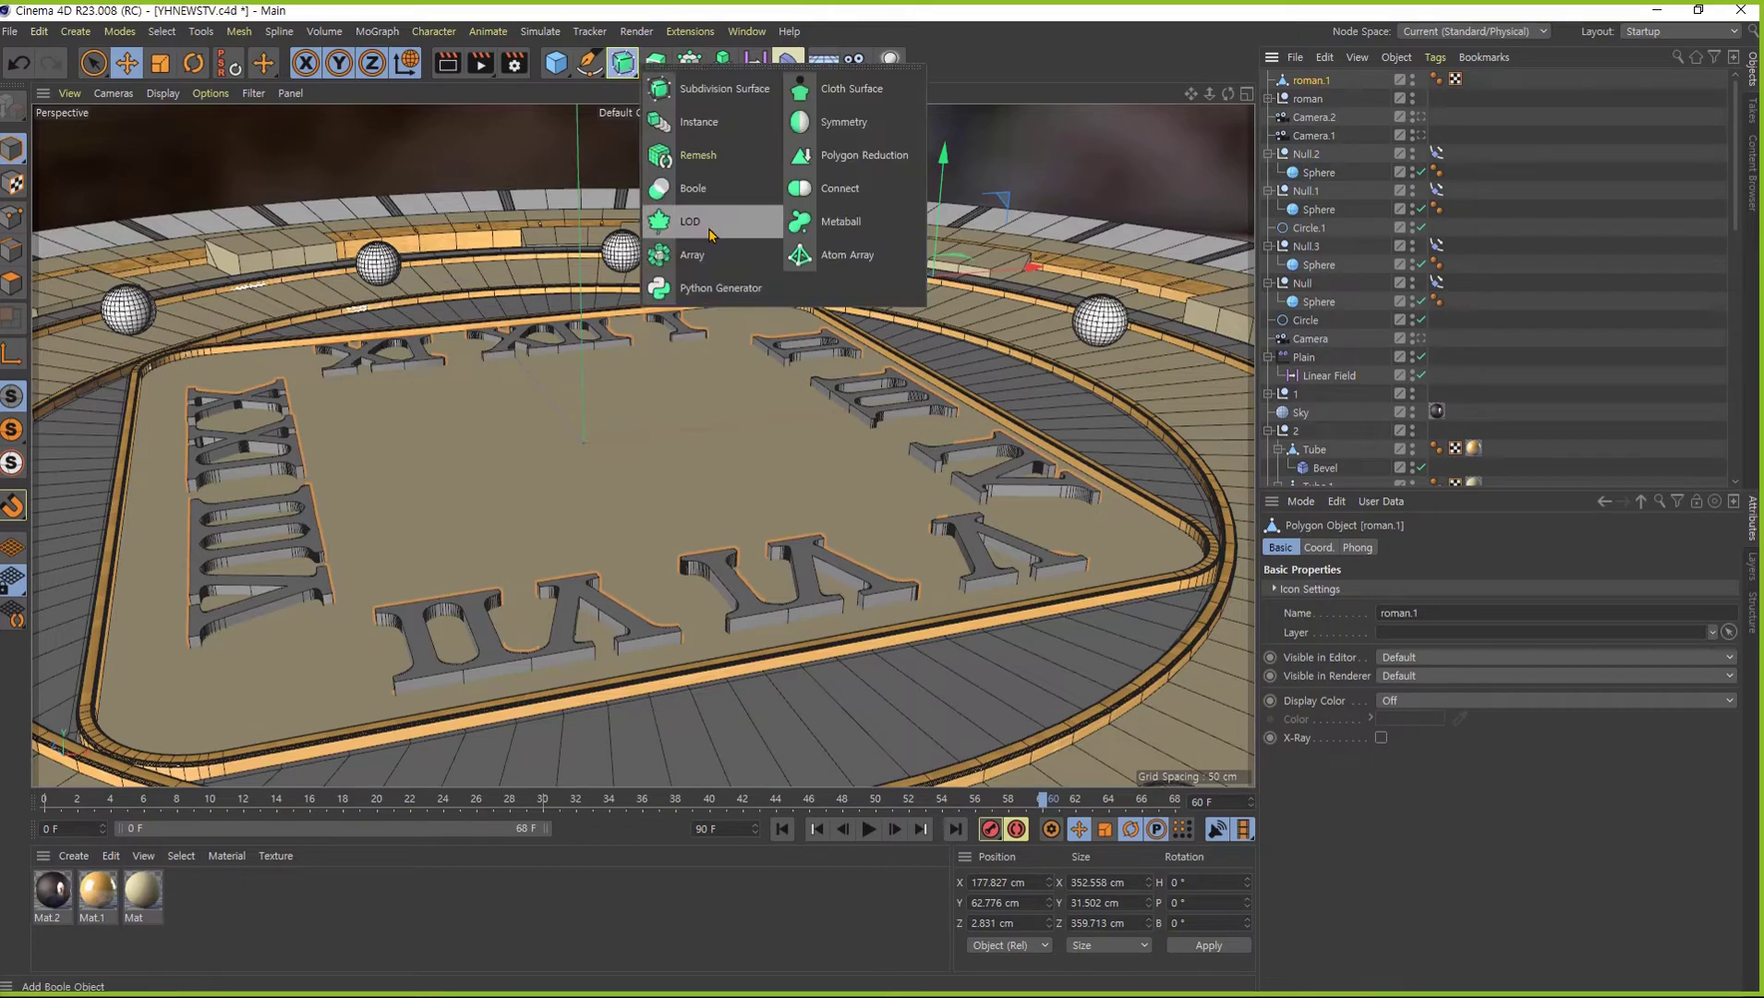
pyautogui.keyDown('alt'); pyautogui.click(657, 189); pyautogui.keyUp('alt')
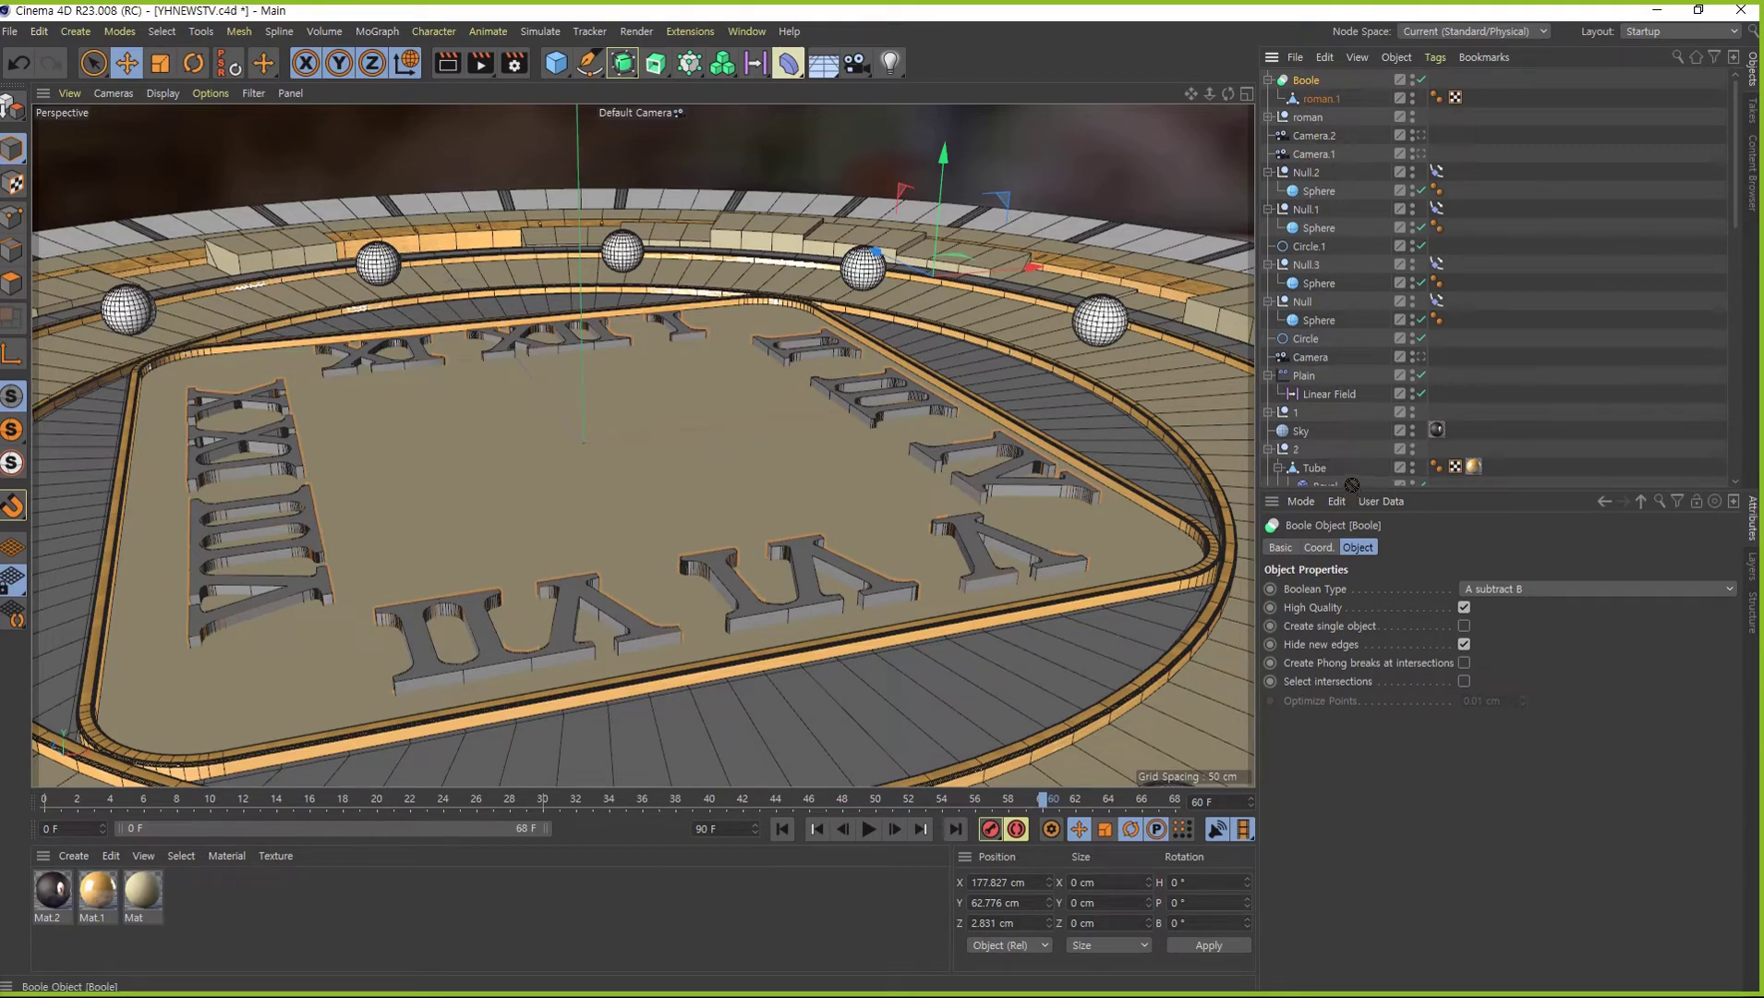
pyautogui.scroll(-5, 1351, 484)
pyautogui.scroll(-5, 1351, 484)
pyautogui.scroll(-5, 1351, 484)
pyautogui.scroll(-5, 1354, 488)
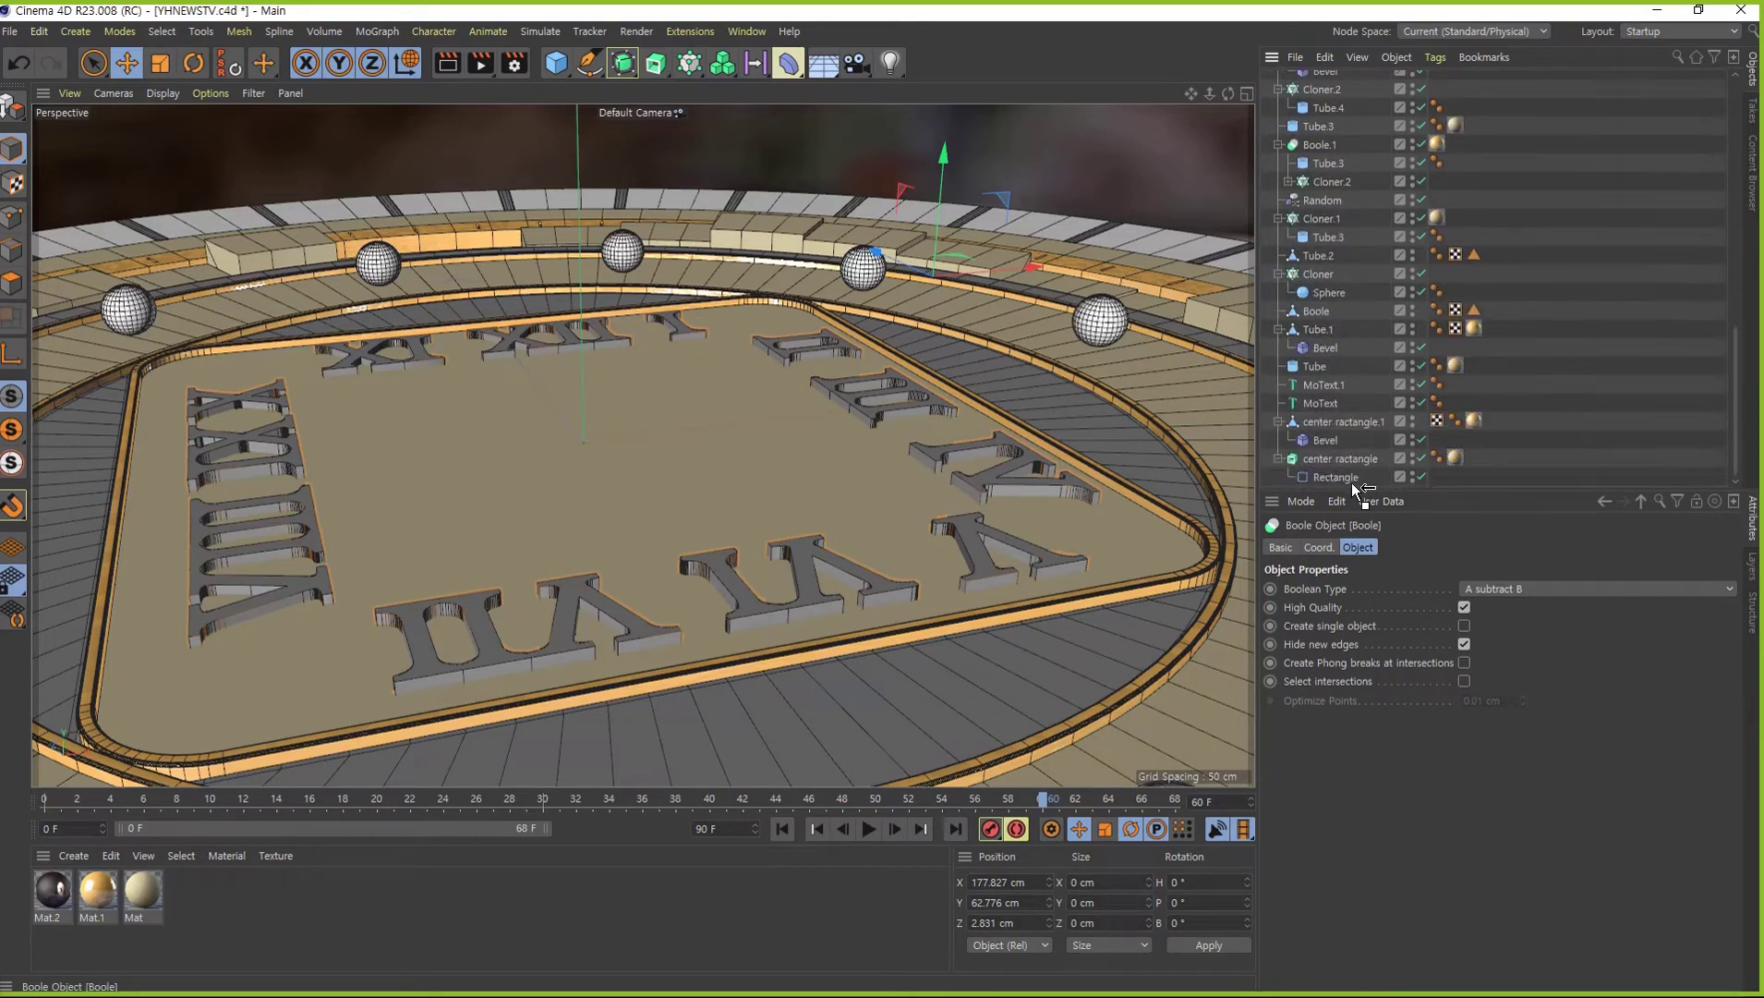
pyautogui.moveTo(1351, 454); pyautogui.dragTo(1350, 451)
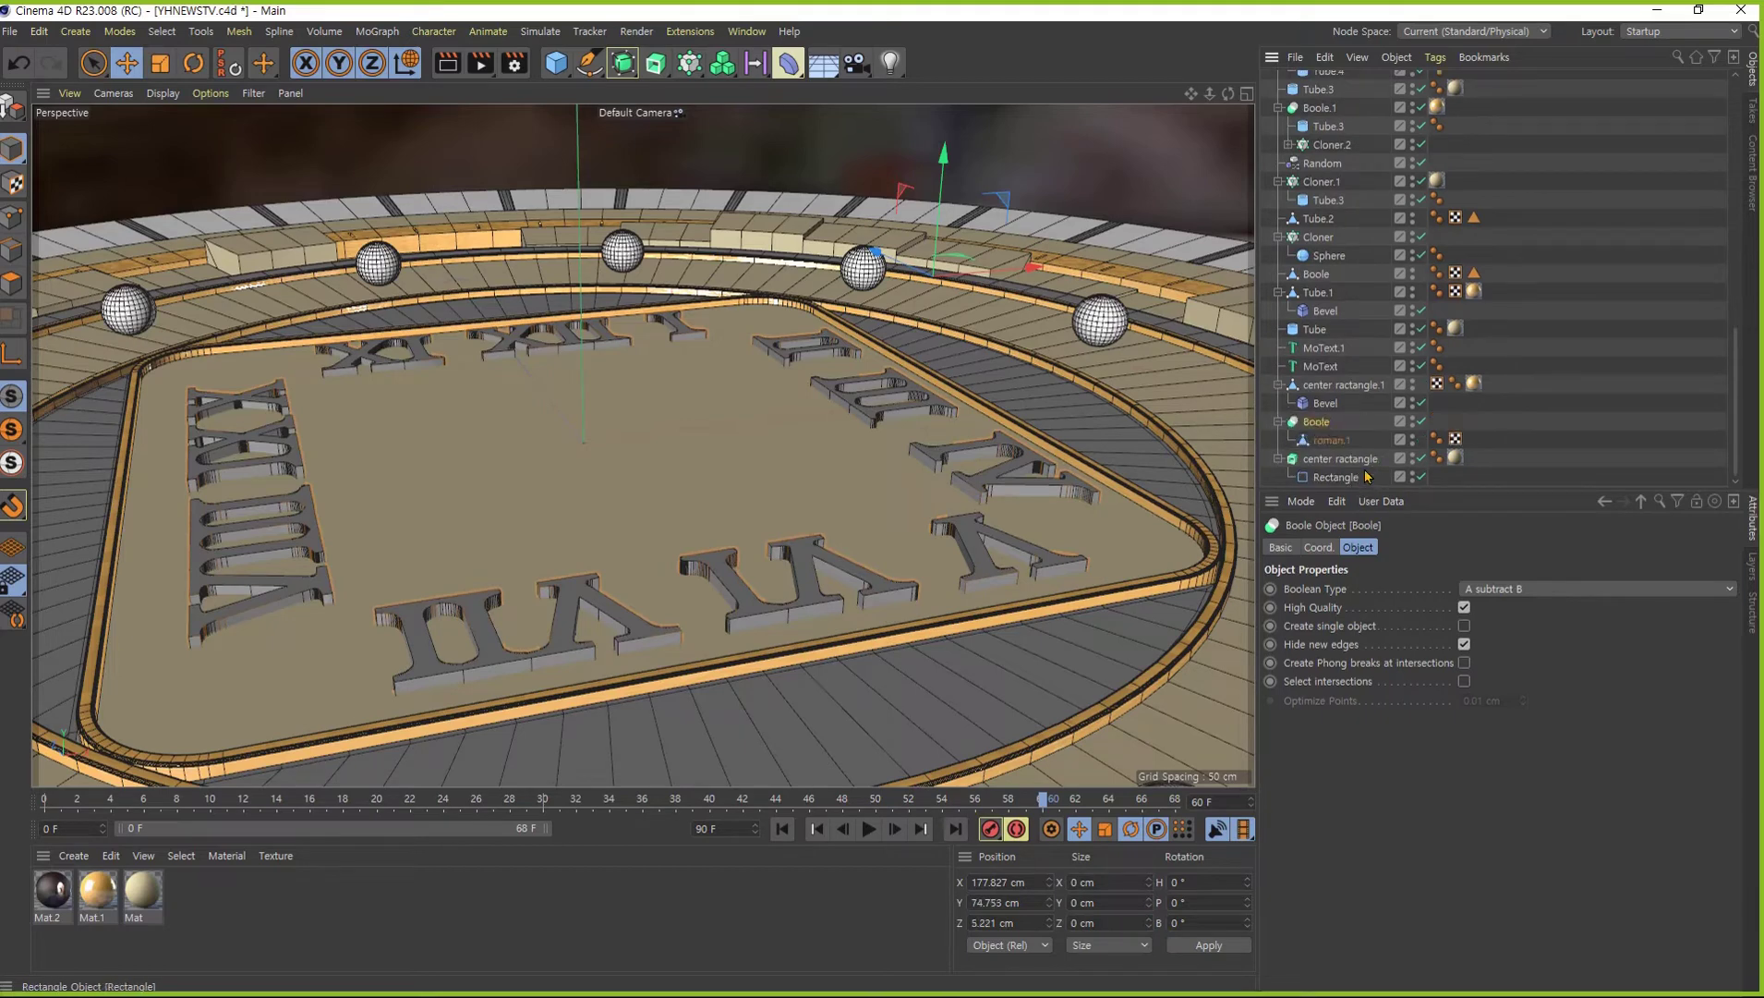
# - Move the center ractangle extrude into the Boole, above roman.1
pyautogui.click(1351, 458)
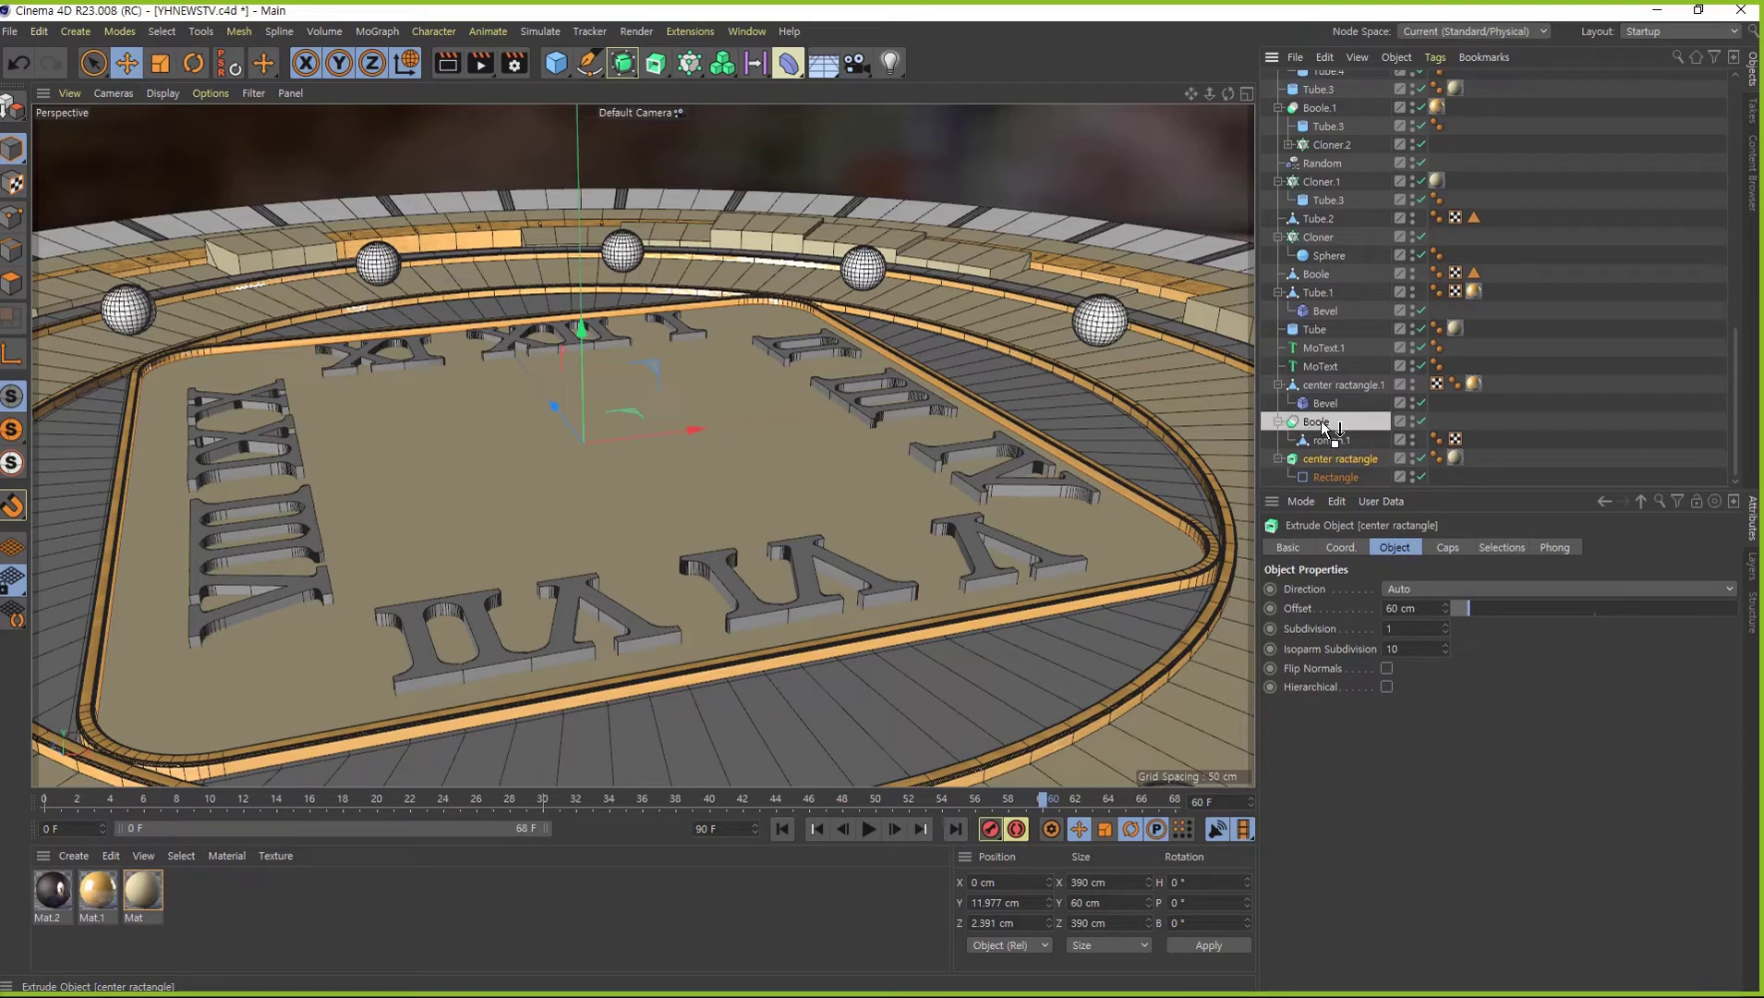
pyautogui.moveTo(1330, 440); pyautogui.dragTo(1321, 420)
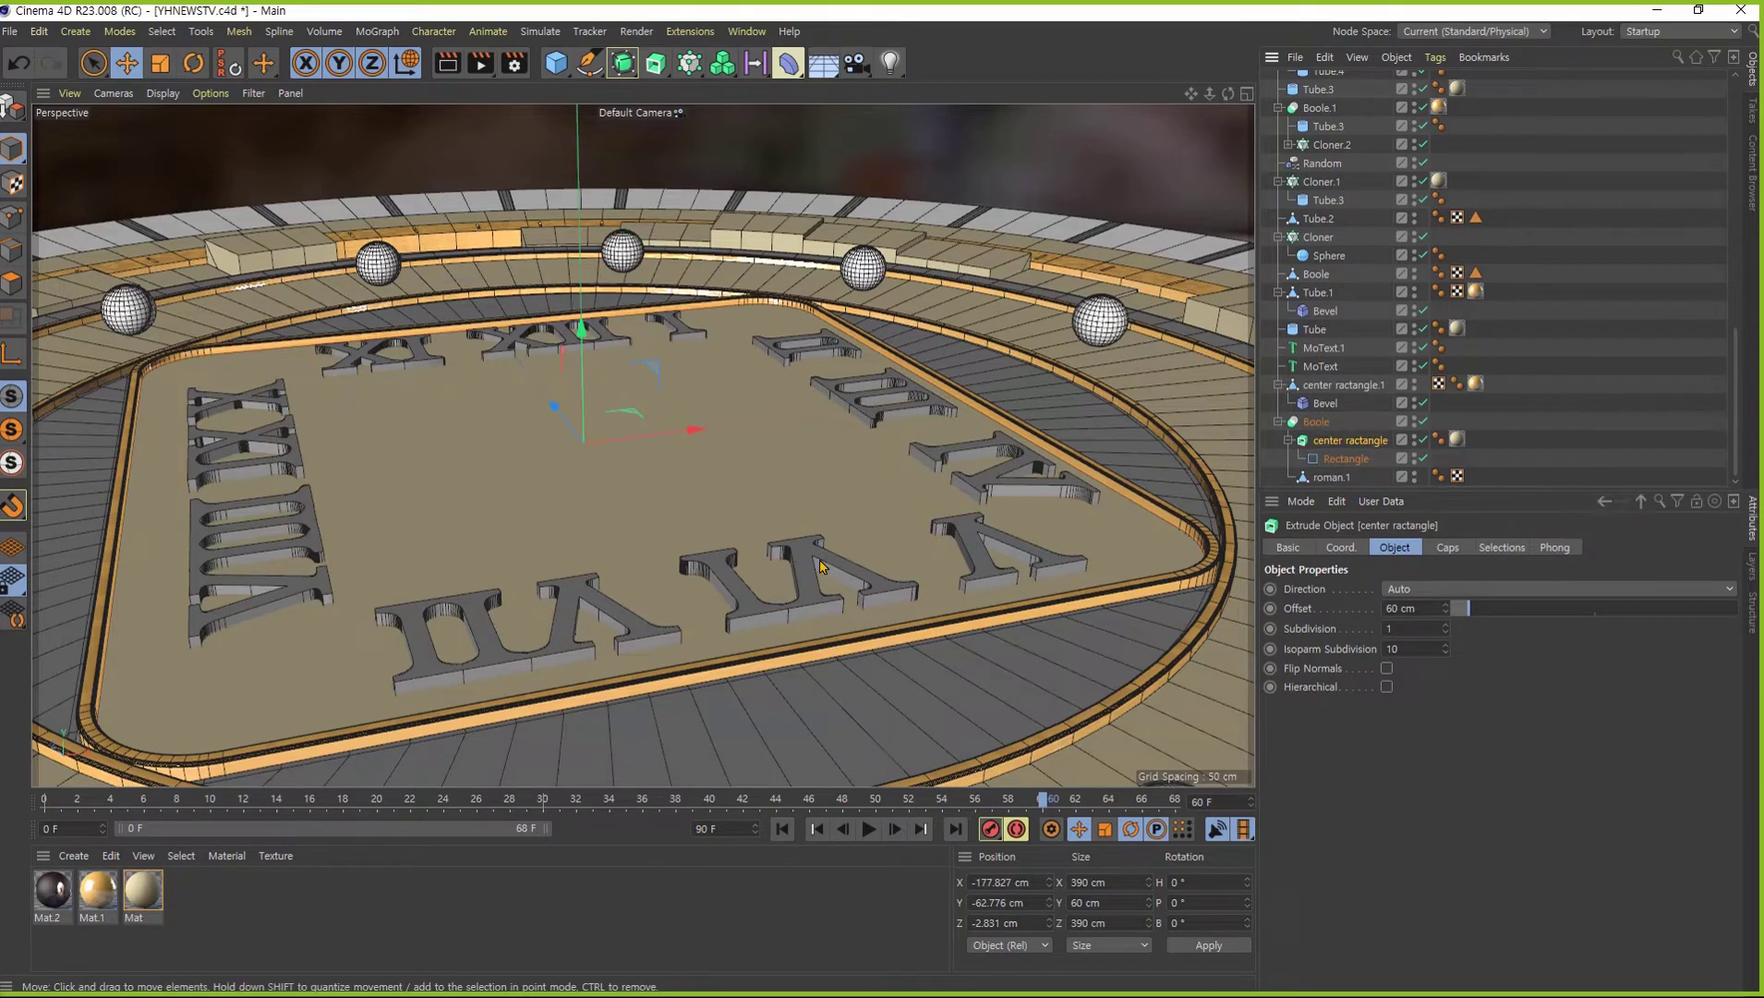
pyautogui.scroll(5, 691, 575)
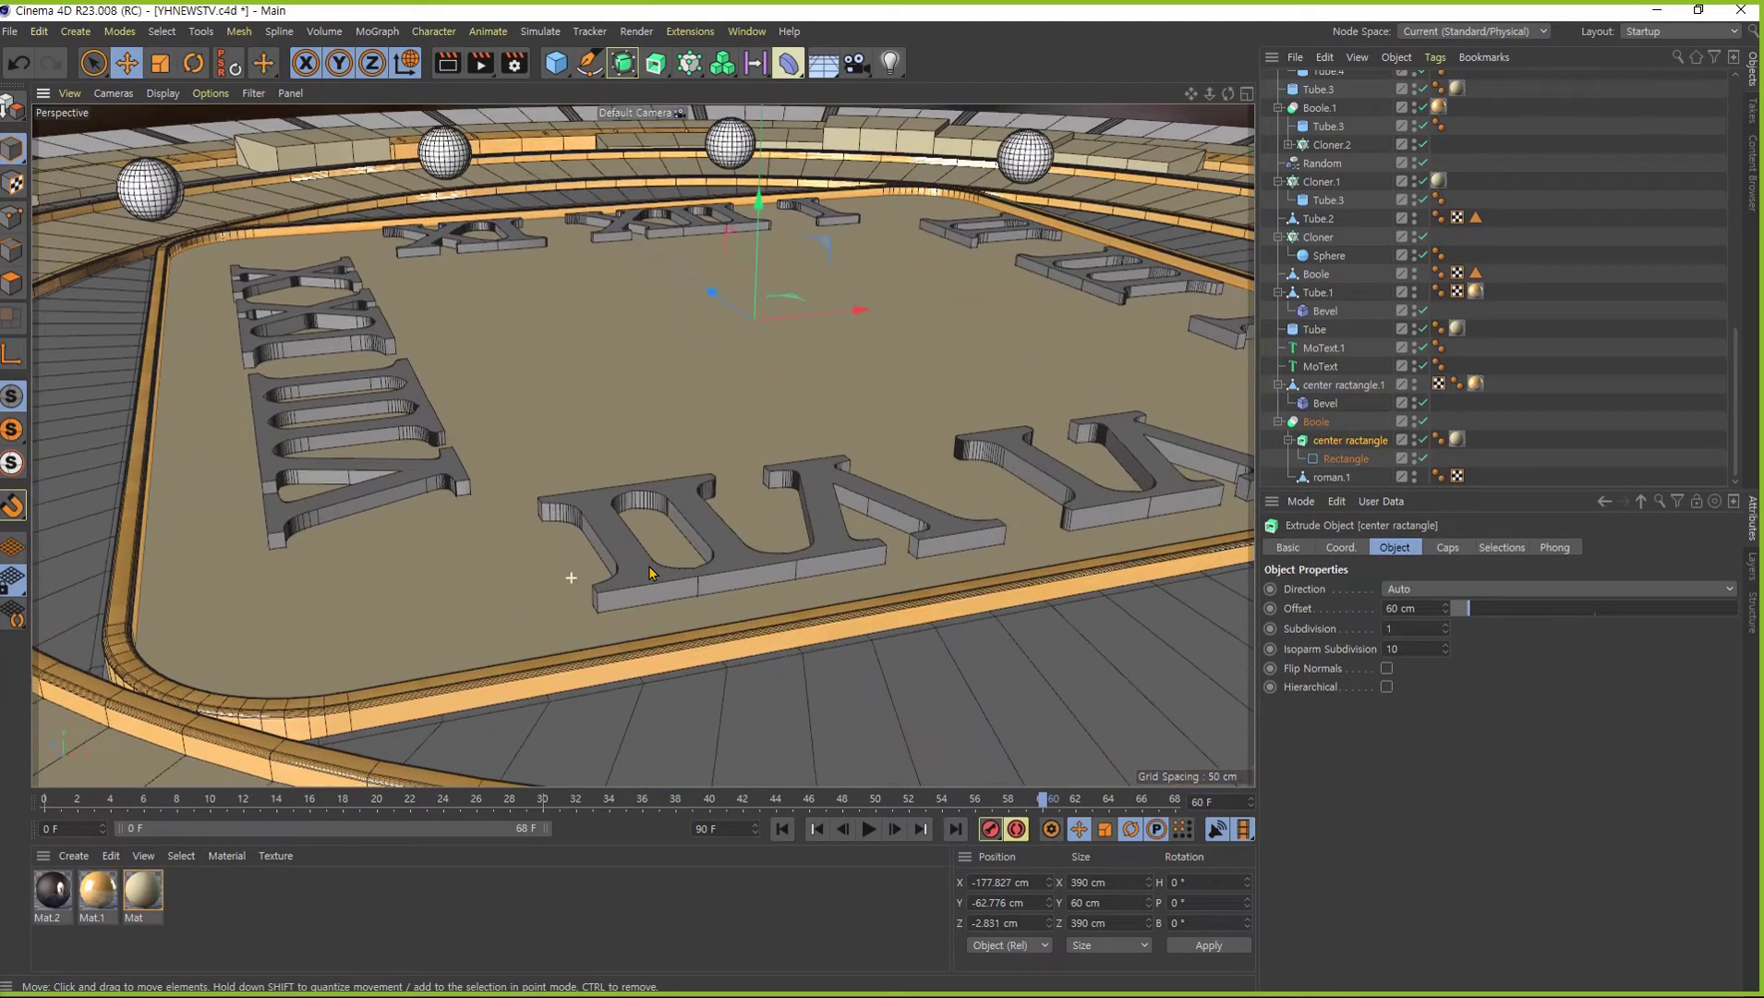
pyautogui.scroll(3, 644, 554)
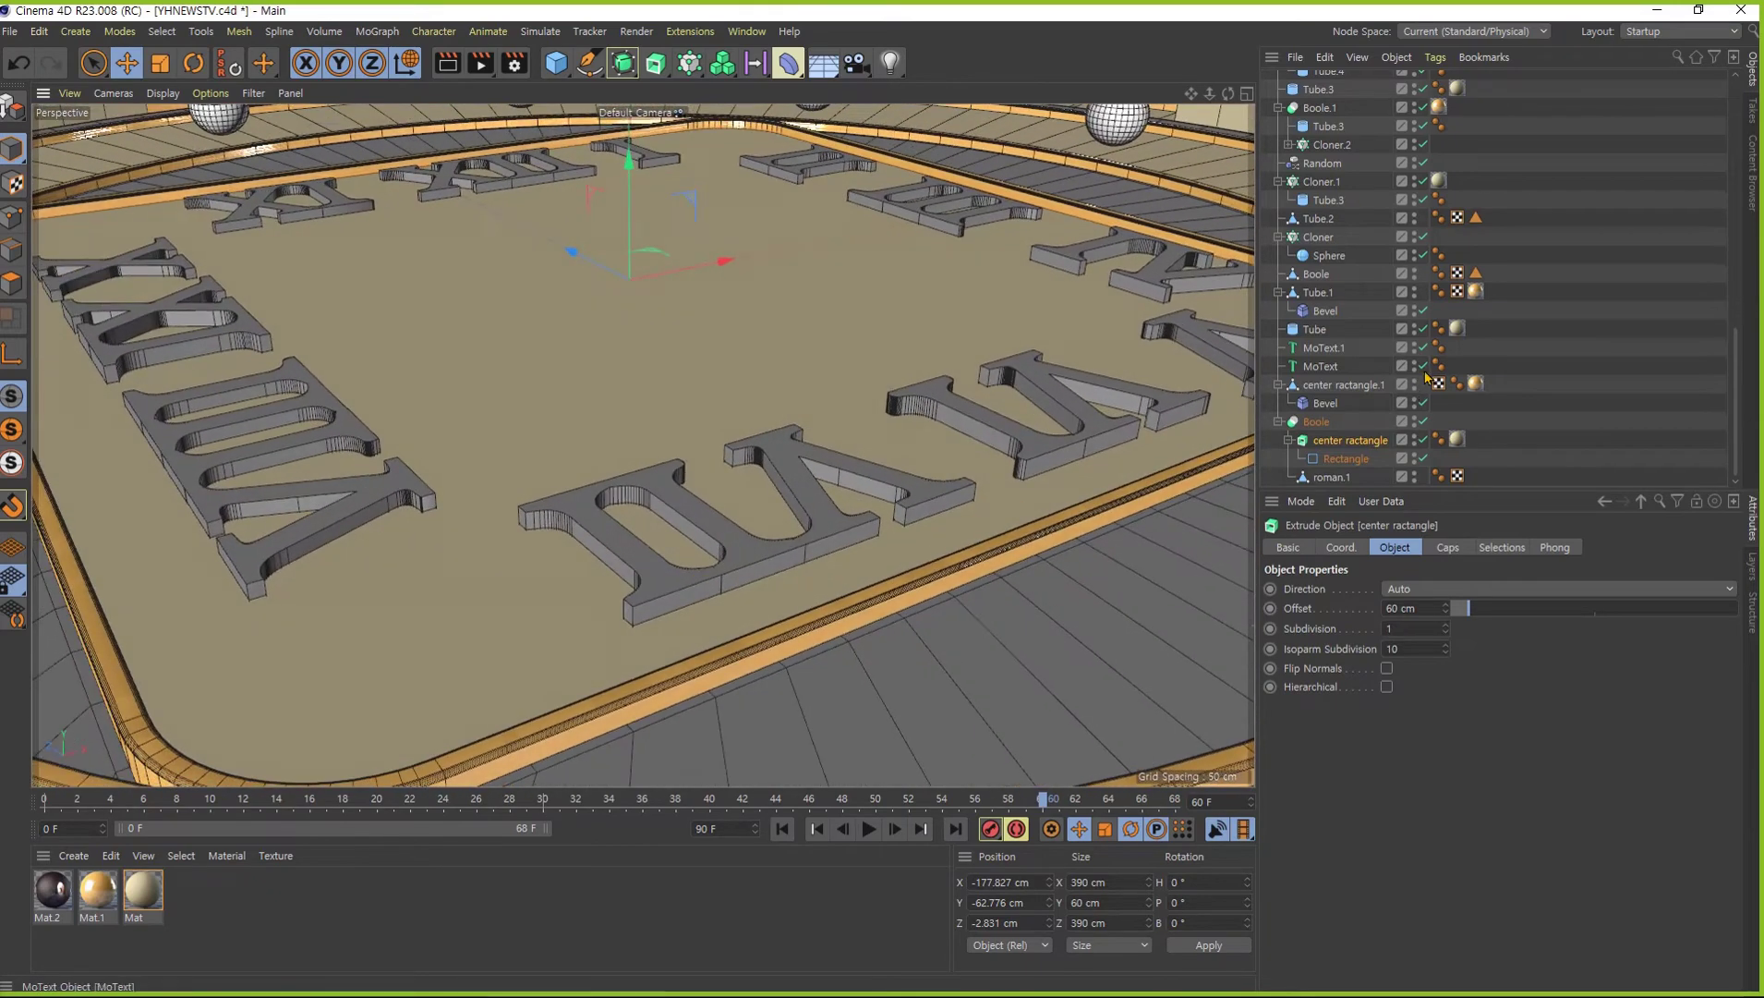
pyautogui.scroll(10, 1437, 92)
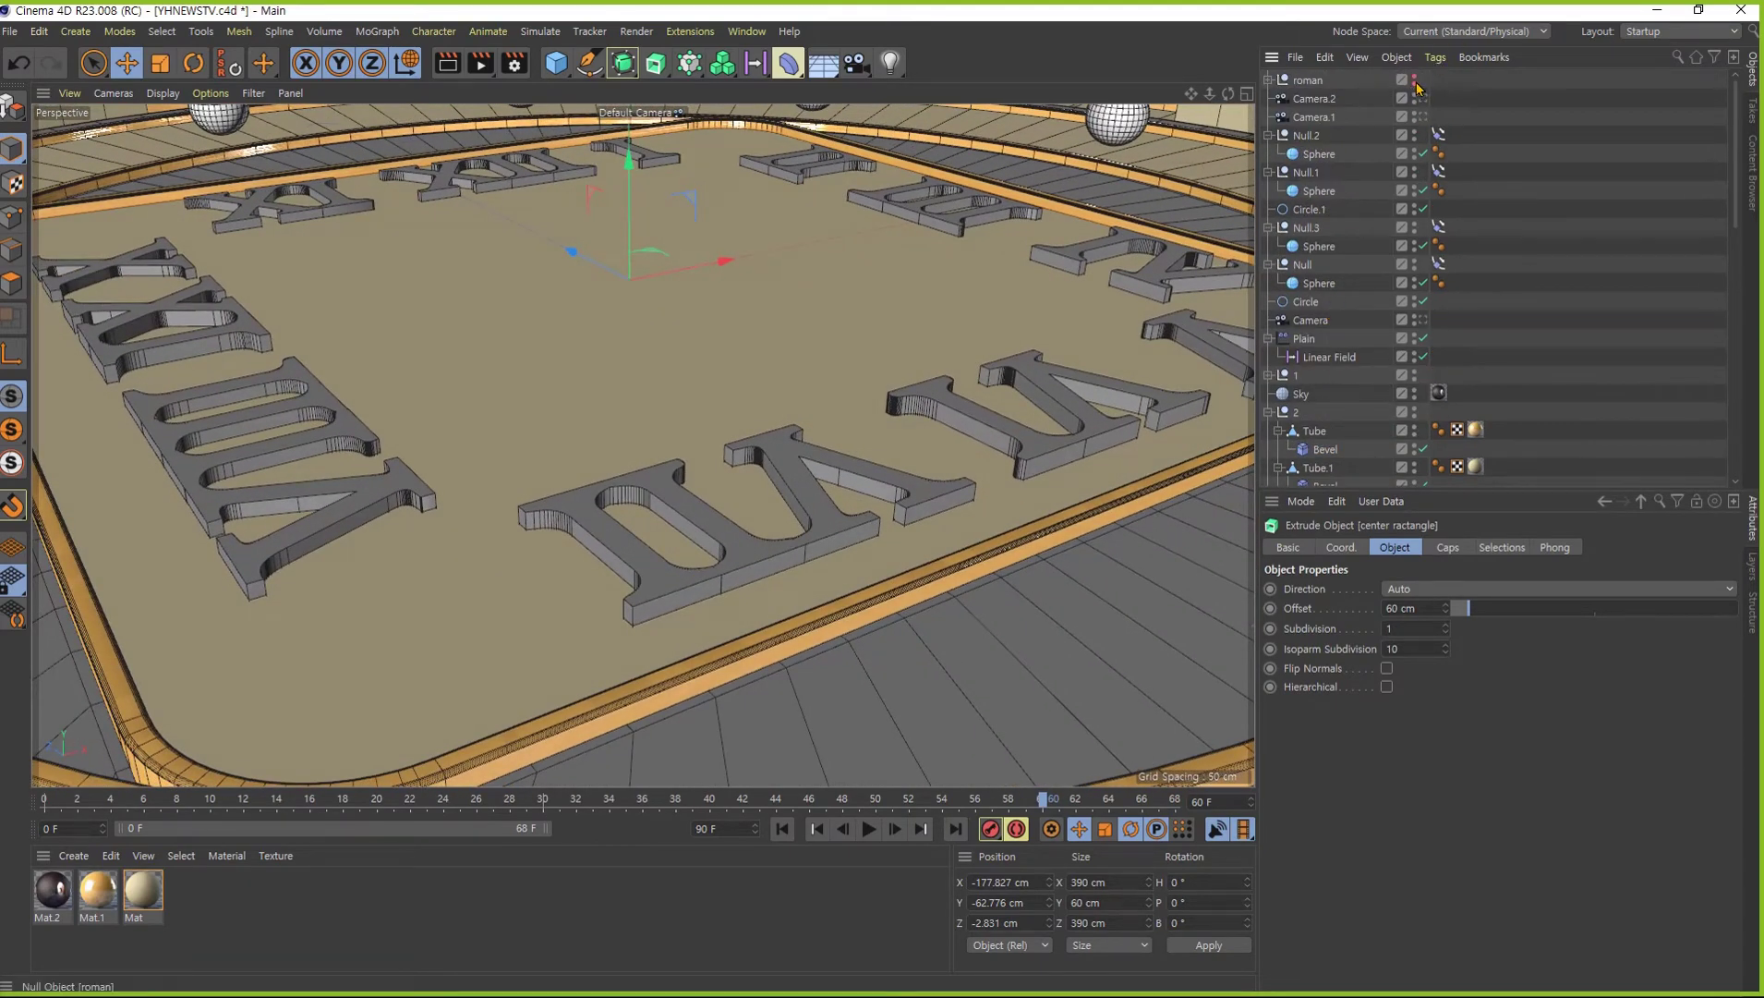
pyautogui.click(1417, 83)
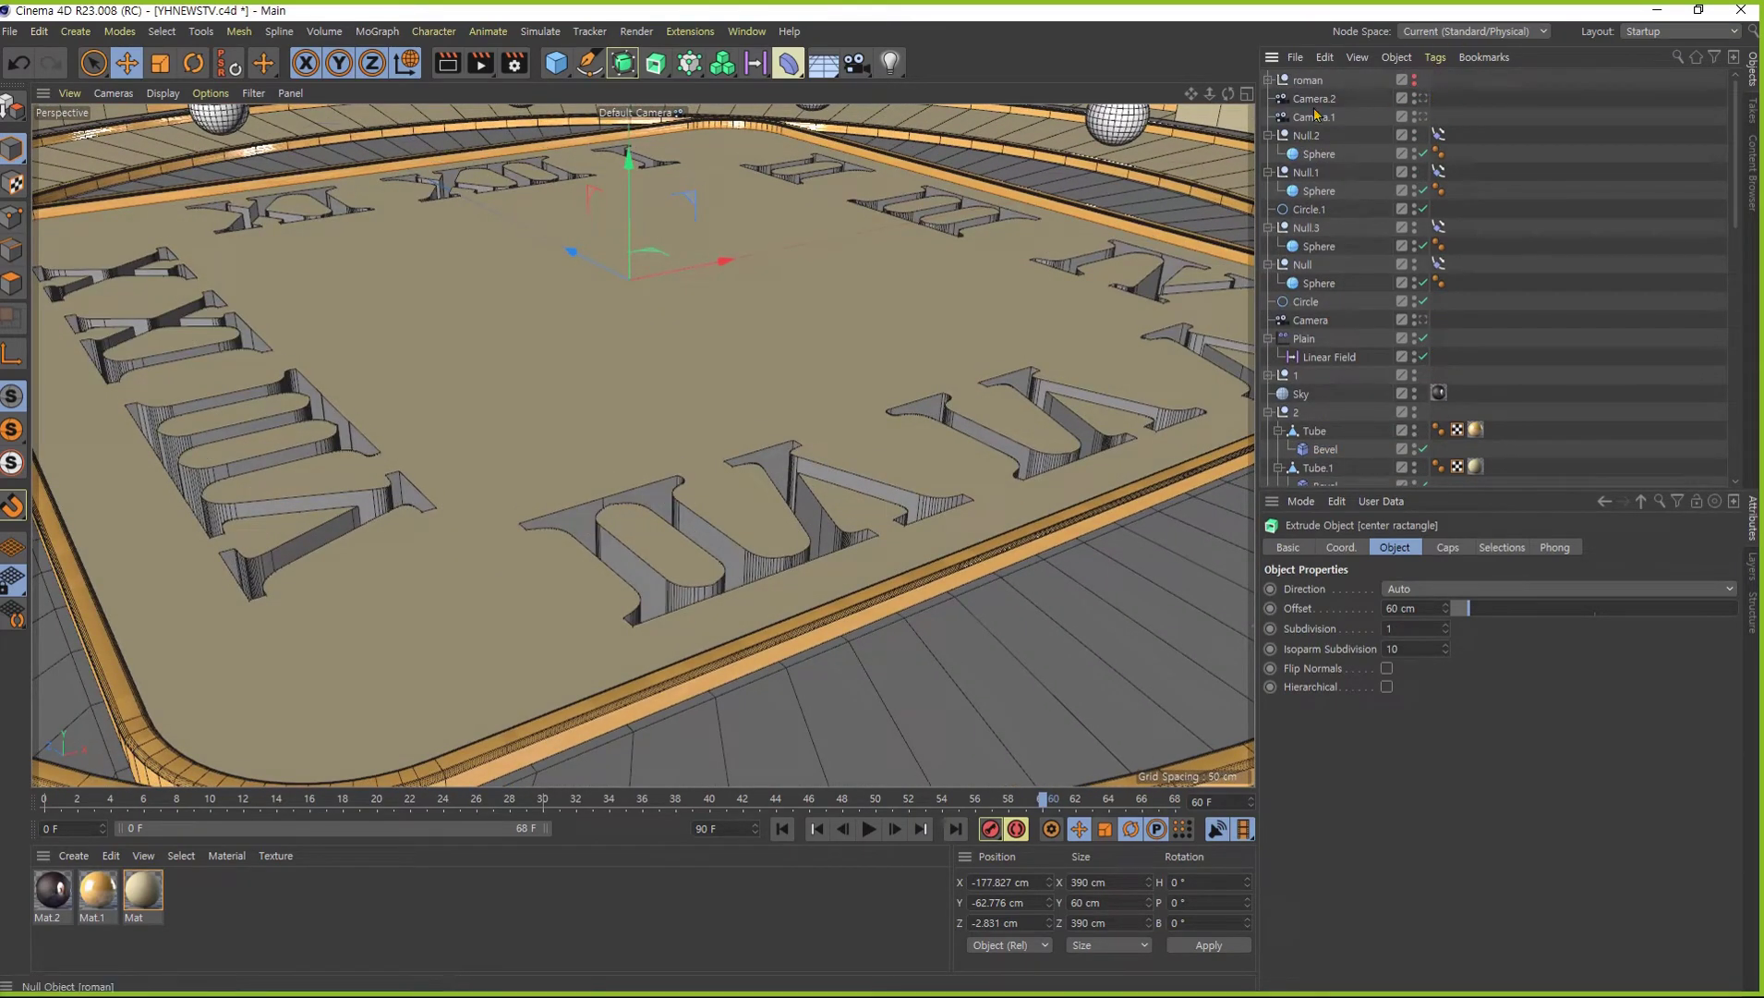
pyautogui.moveTo(792, 399)
pyautogui.keyDown('alt'); pyautogui.mouseDown()
pyautogui.moveTo(749, 594)
pyautogui.moveTo(661, 552)
pyautogui.moveTo(729, 493)
pyautogui.moveTo(723, 302)
pyautogui.mouseUp(); pyautogui.keyUp('alt')
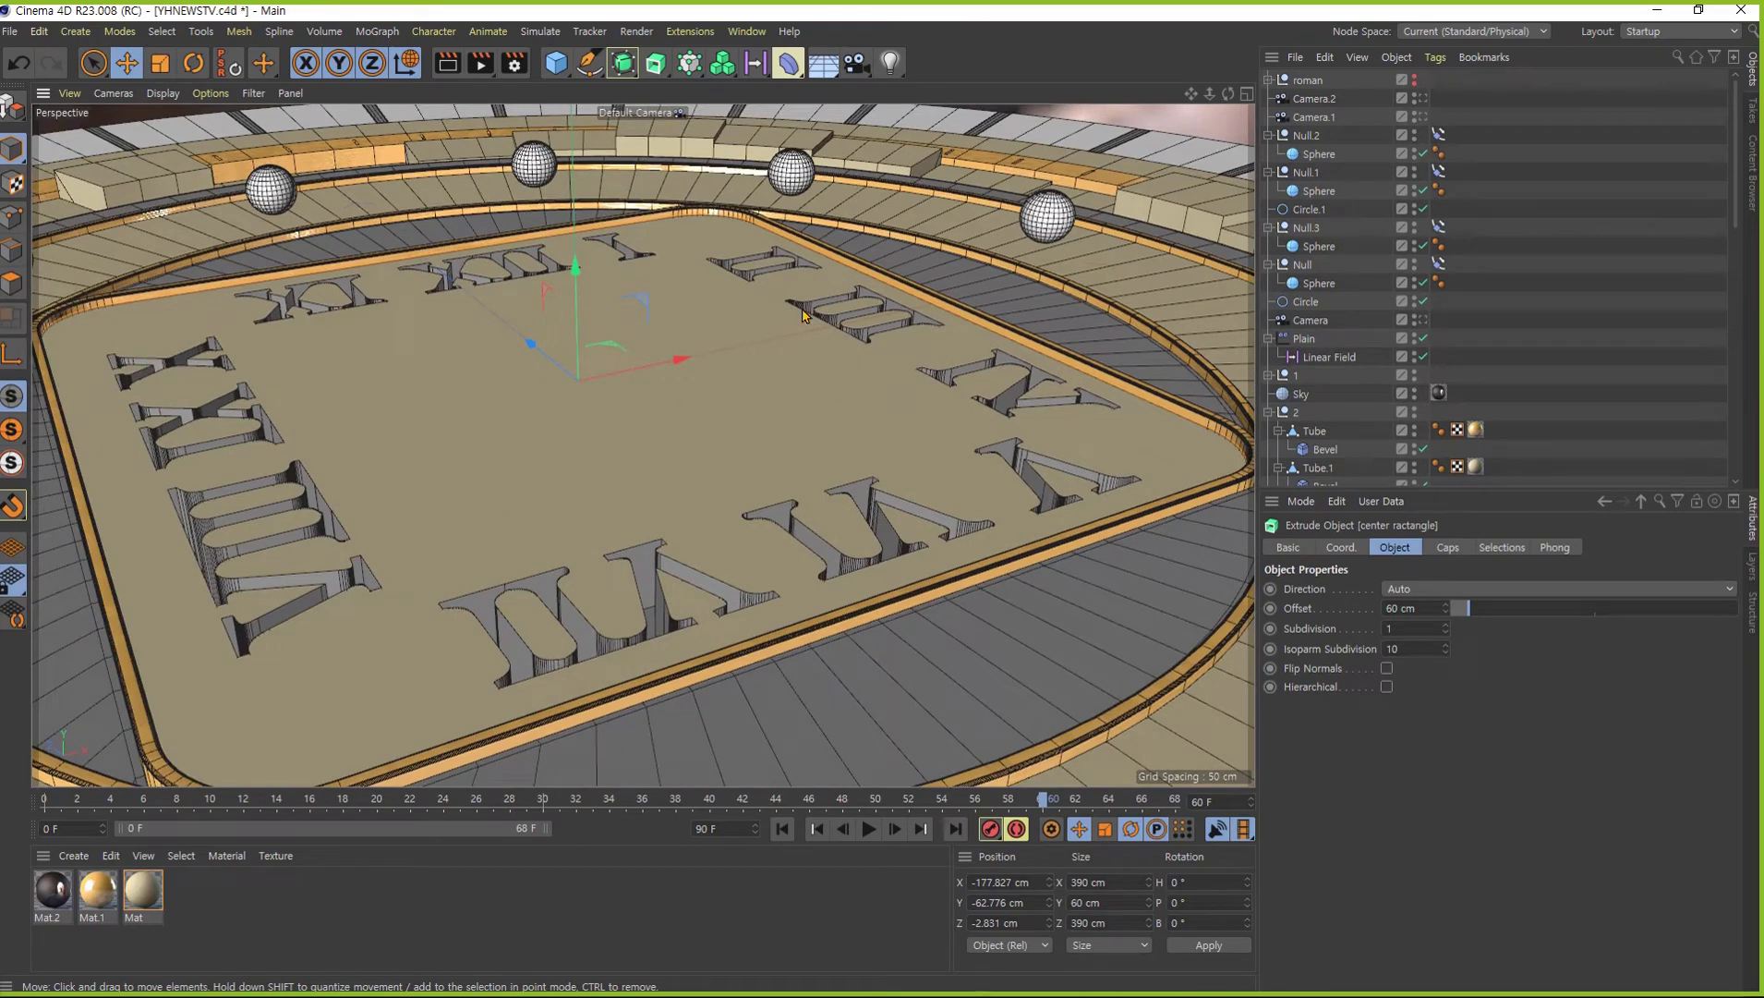
pyautogui.click(1416, 84)
pyautogui.scroll(3, 627, 239)
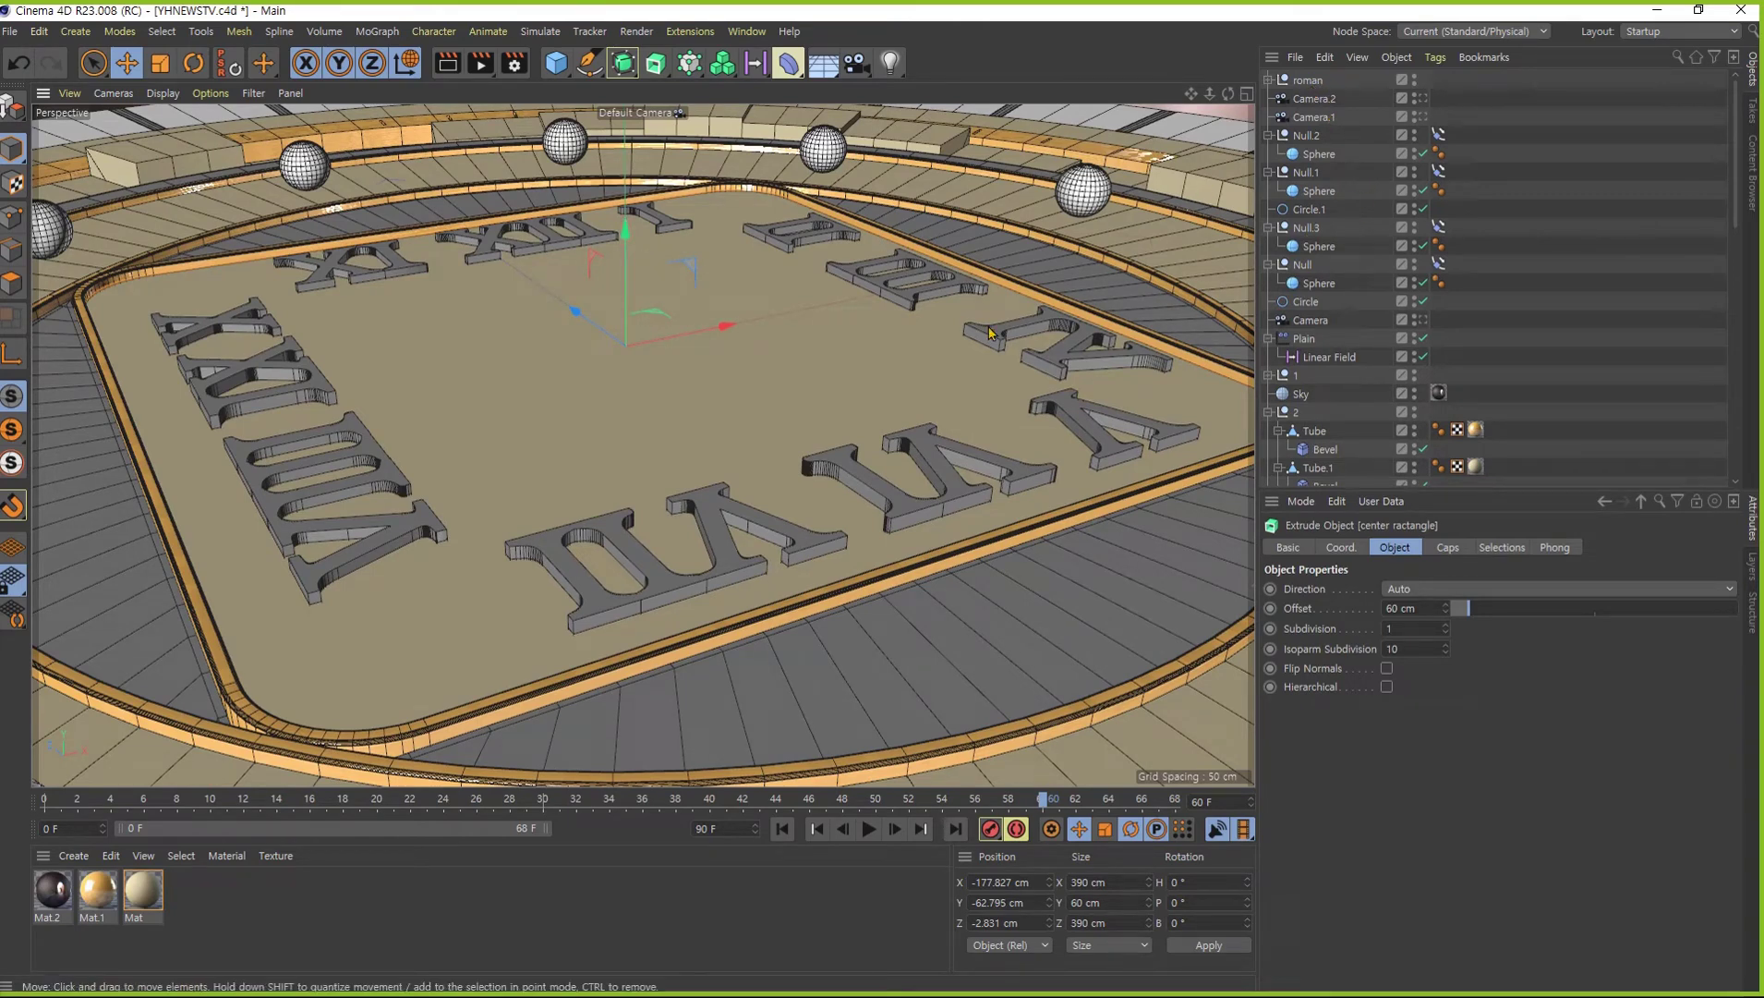
pyautogui.click(1308, 80)
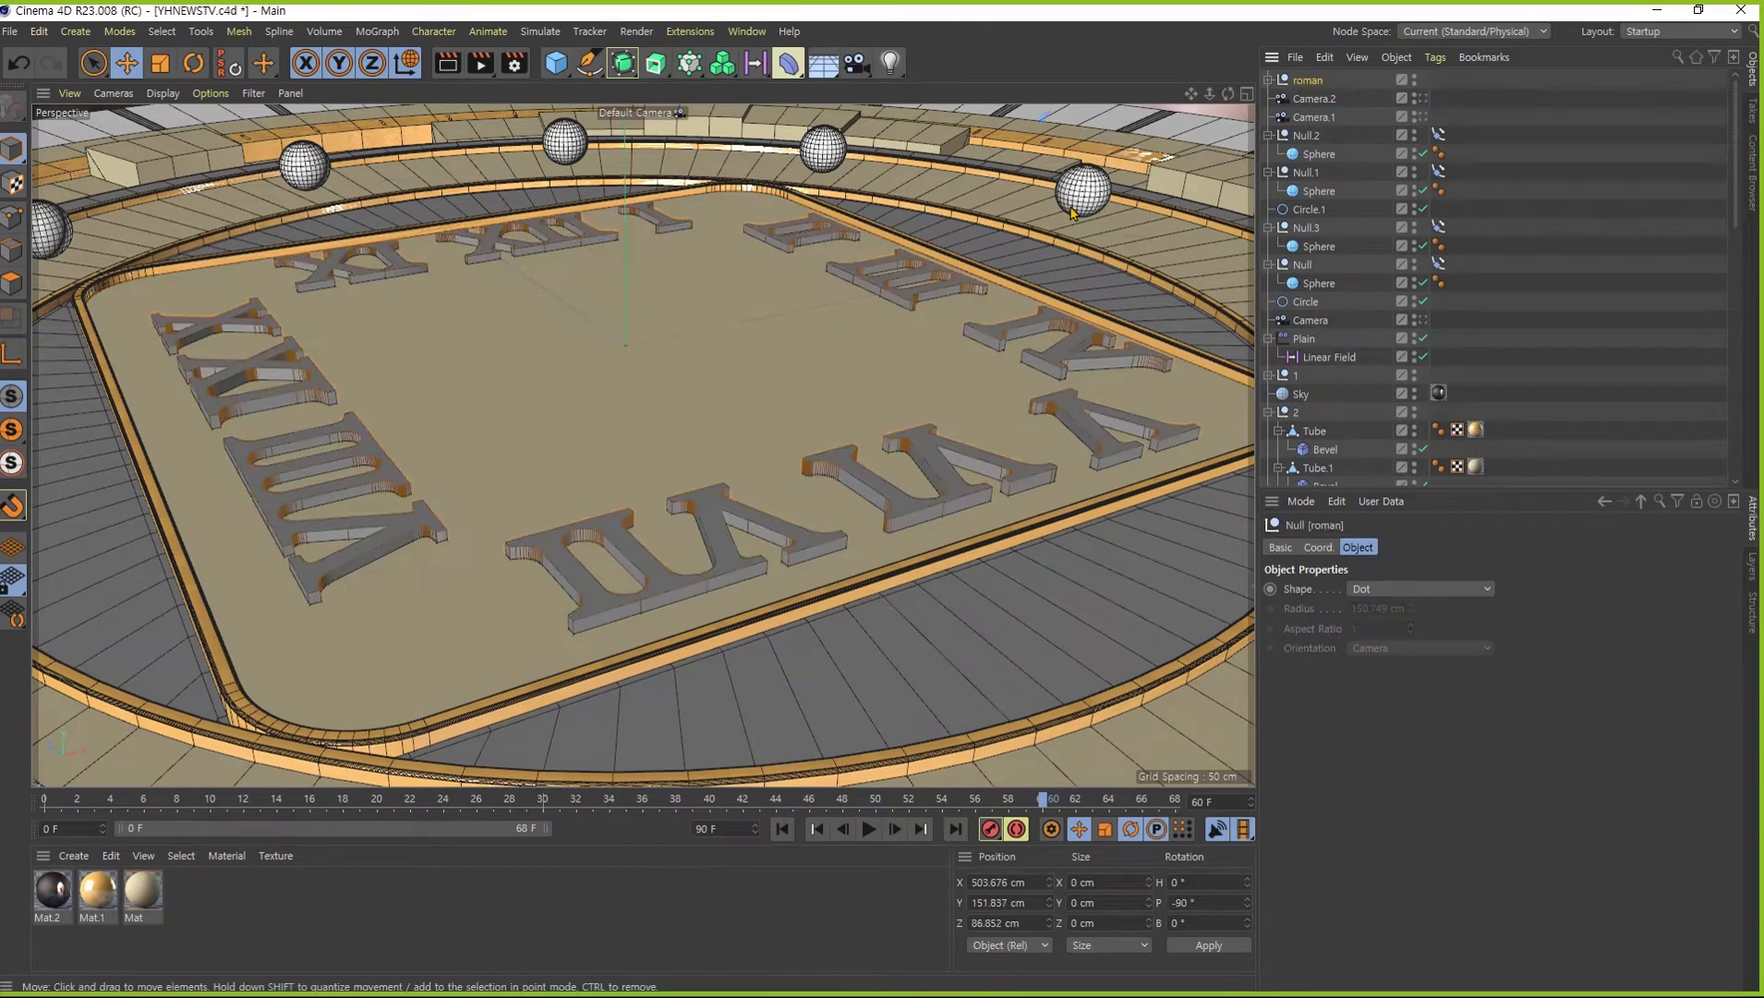
pyautogui.scroll(-3, 701, 335)
pyautogui.scroll(-3, 729, 382)
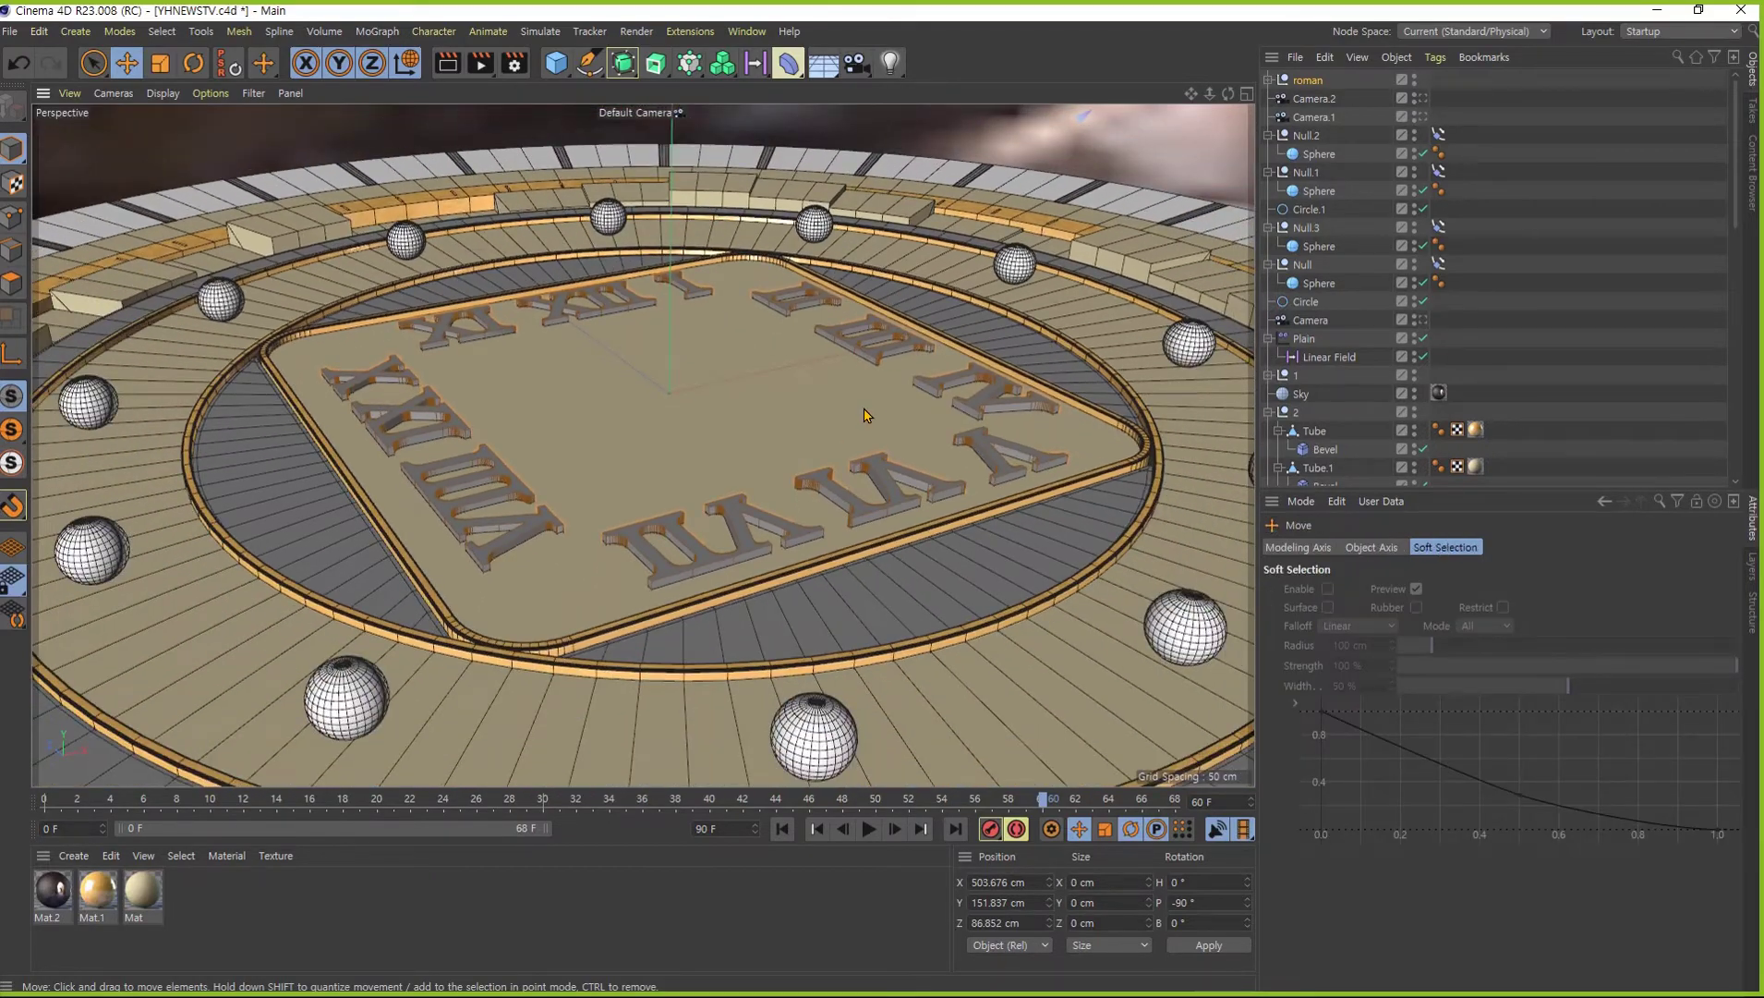
# - Snap the roman null's axis to the dial centre (X 47.203, Y -66.116, Z 38.505 cm)
pyautogui.press('h')
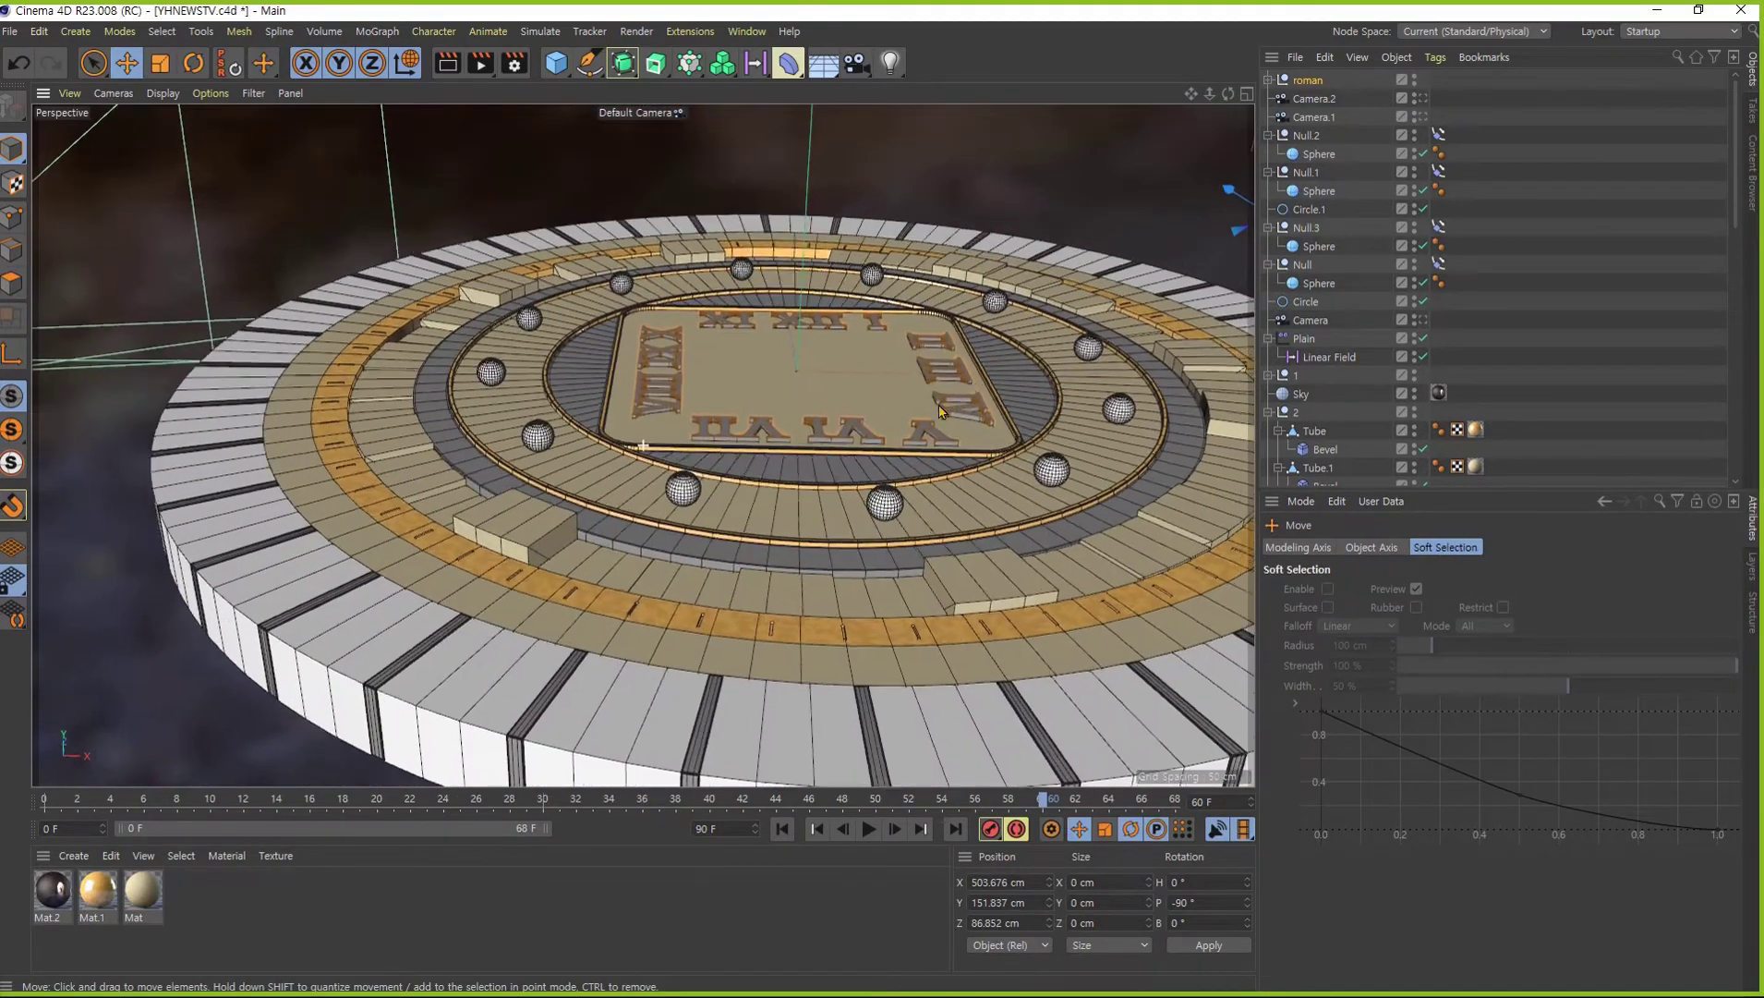
pyautogui.keyDown('alt'); pyautogui.moveTo(940, 411); pyautogui.dragTo(730, 554); pyautogui.keyUp('alt')
pyautogui.scroll(3, 718, 567)
pyautogui.click(12, 354)
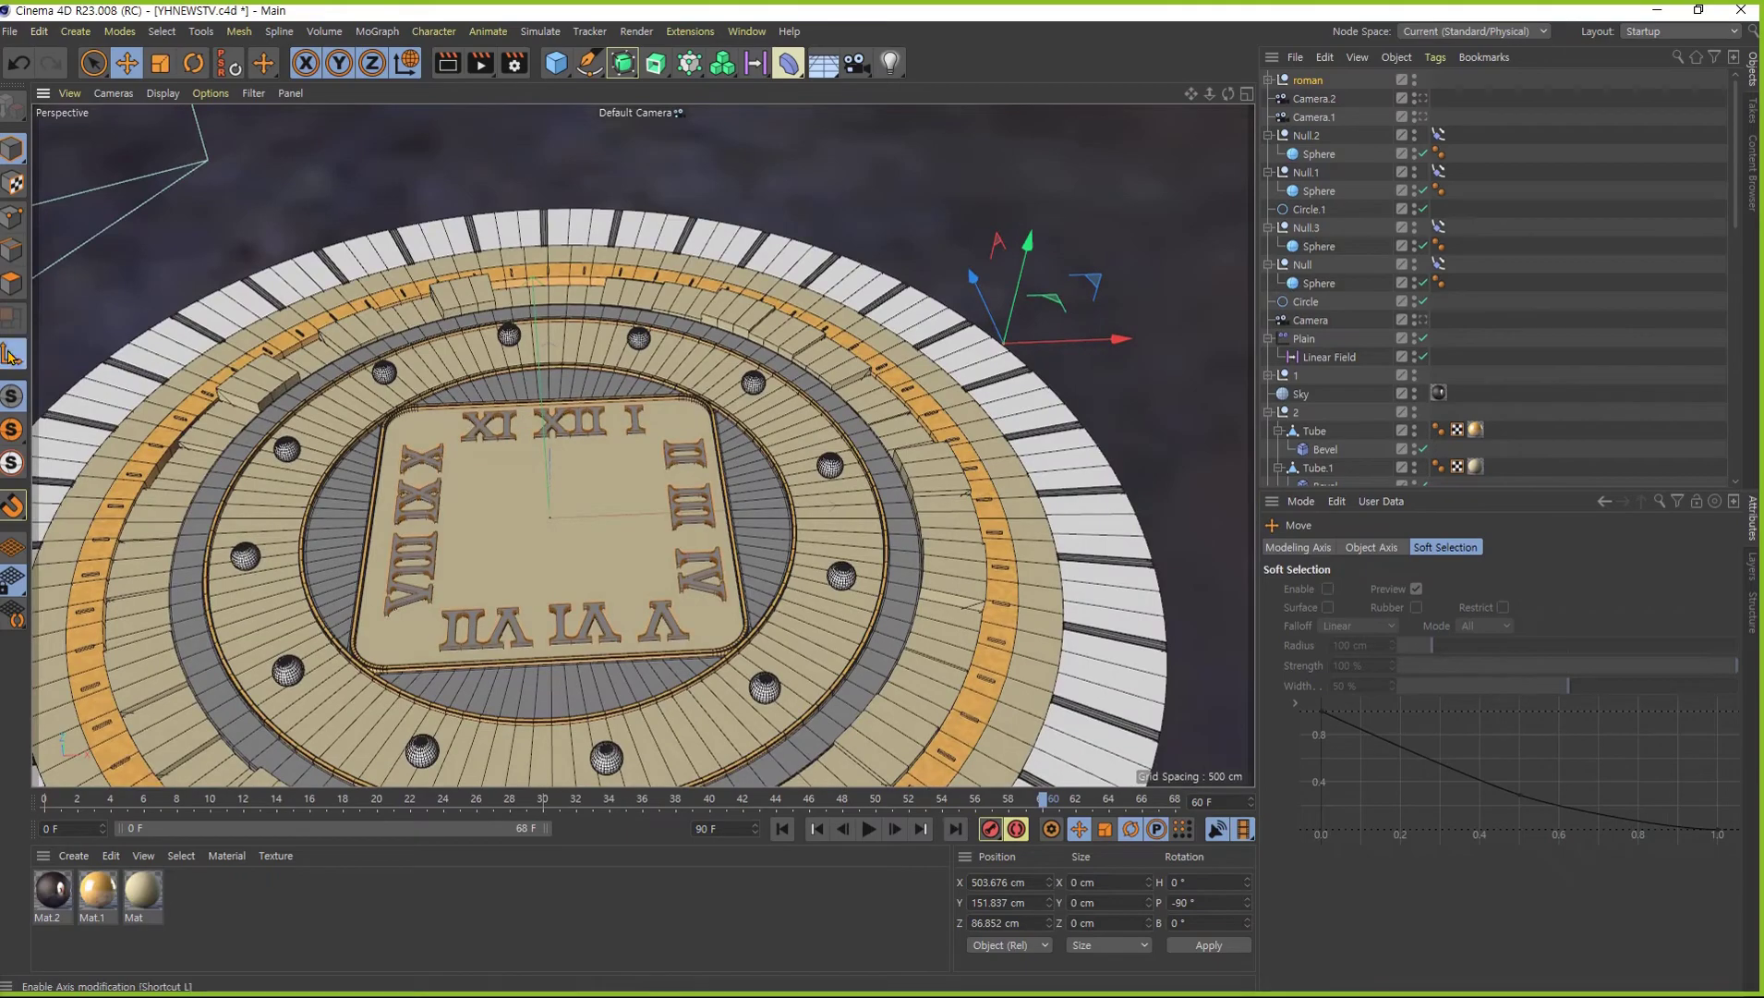
pyautogui.moveTo(1053, 310)
pyautogui.mouseDown()
pyautogui.moveTo(825, 417)
pyautogui.moveTo(554, 480)
pyautogui.moveTo(736, 456)
pyautogui.moveTo(720, 617)
pyautogui.moveTo(748, 476)
pyautogui.moveTo(459, 514)
pyautogui.mouseUp()
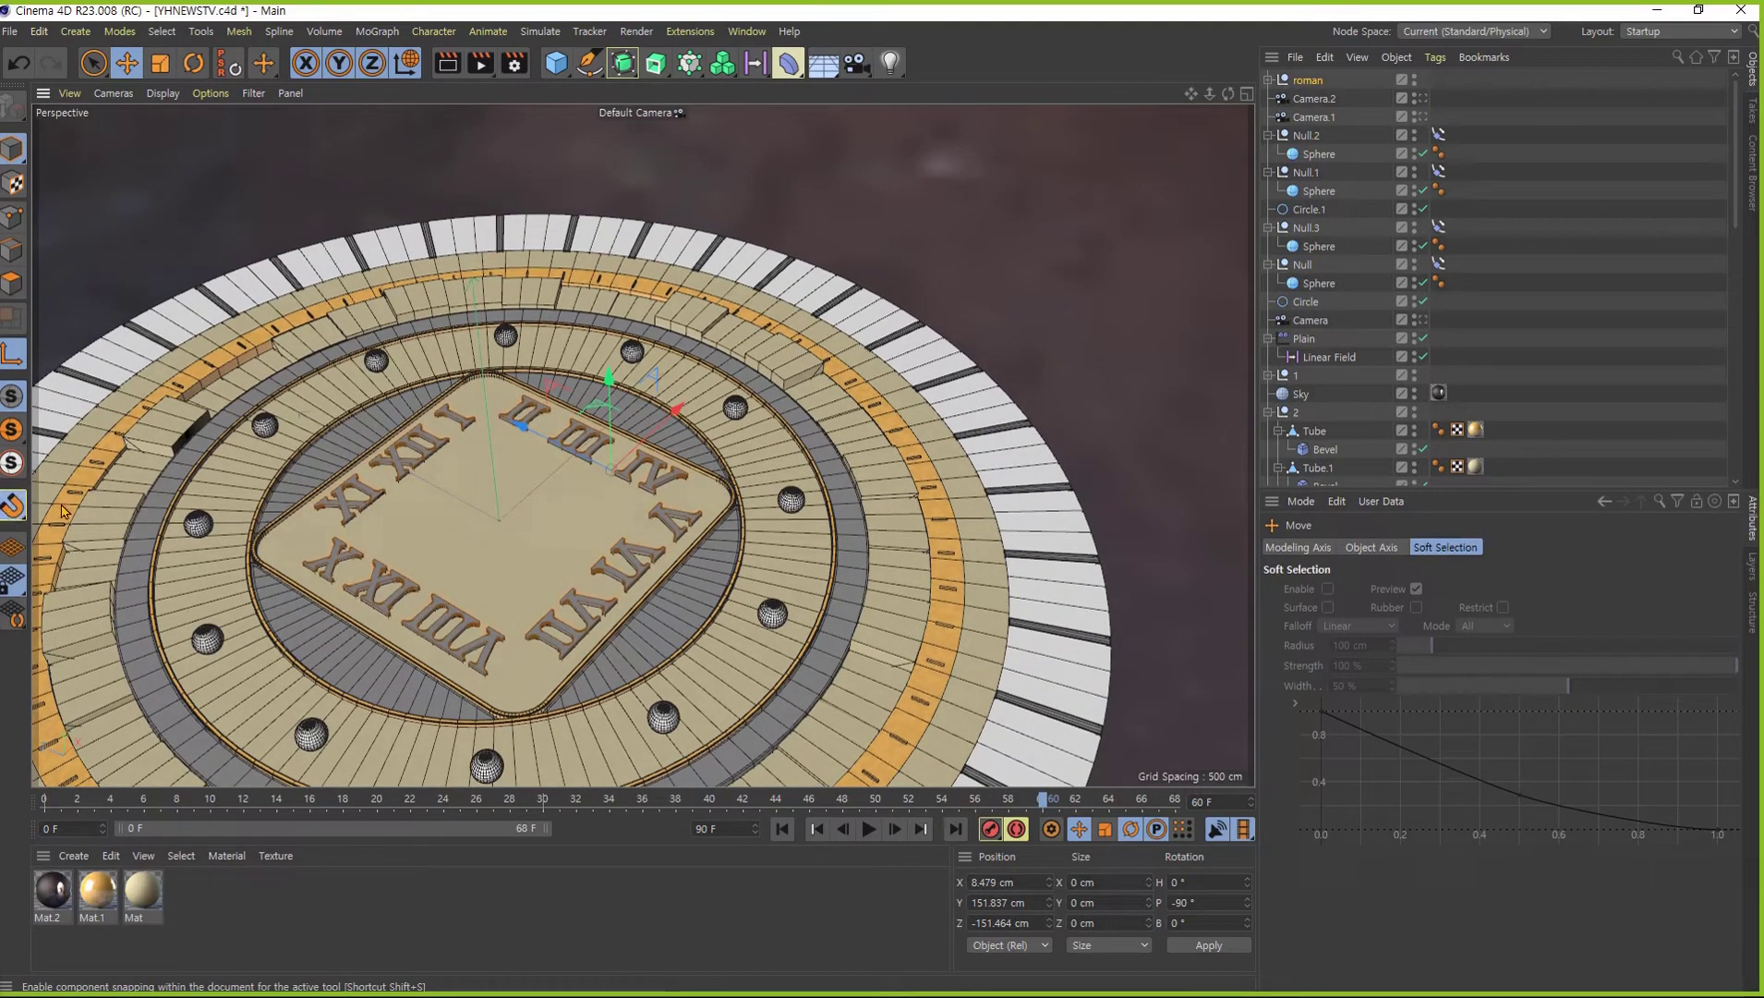
pyautogui.moveTo(607, 459)
pyautogui.mouseDown()
pyautogui.moveTo(507, 530)
pyautogui.moveTo(345, 559)
pyautogui.mouseUp()
pyautogui.moveTo(626, 559)
pyautogui.keyDown('alt'); pyautogui.mouseDown()
pyautogui.moveTo(616, 623)
pyautogui.moveTo(510, 430)
pyautogui.mouseUp(); pyautogui.keyUp('alt')
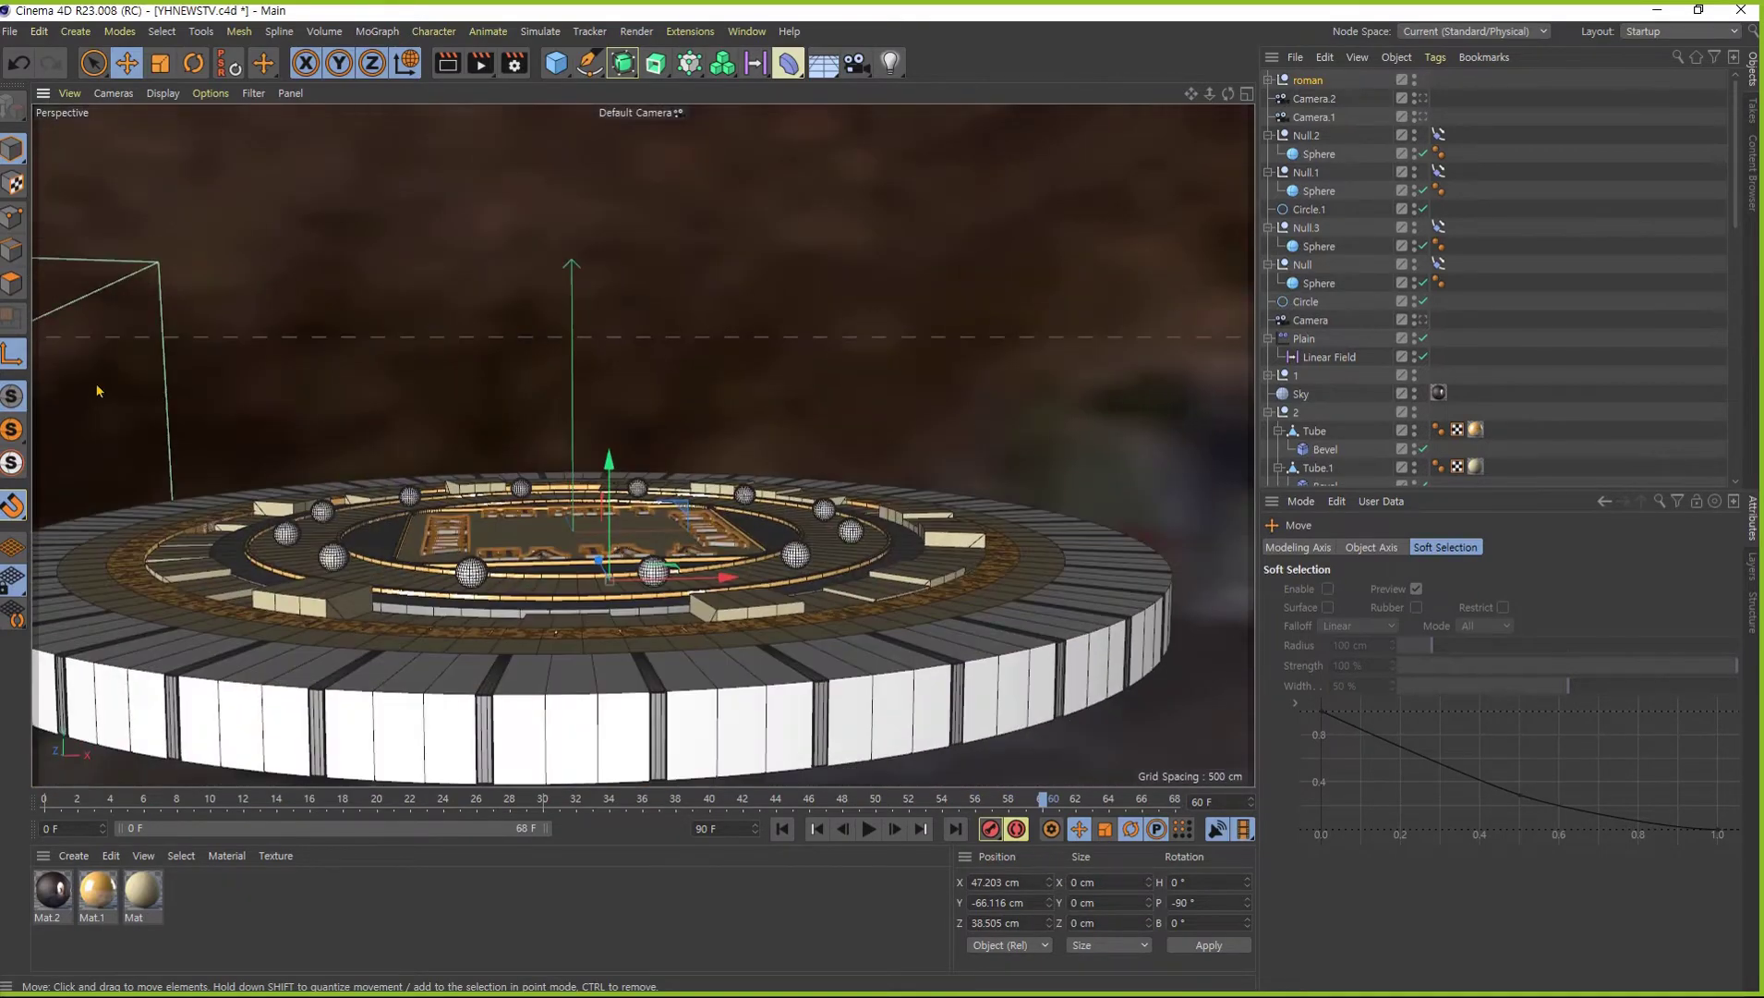
pyautogui.click(13, 510)
# - Raise and centre the roman numerals group using the side and front orthographic views
pyautogui.press('F3')
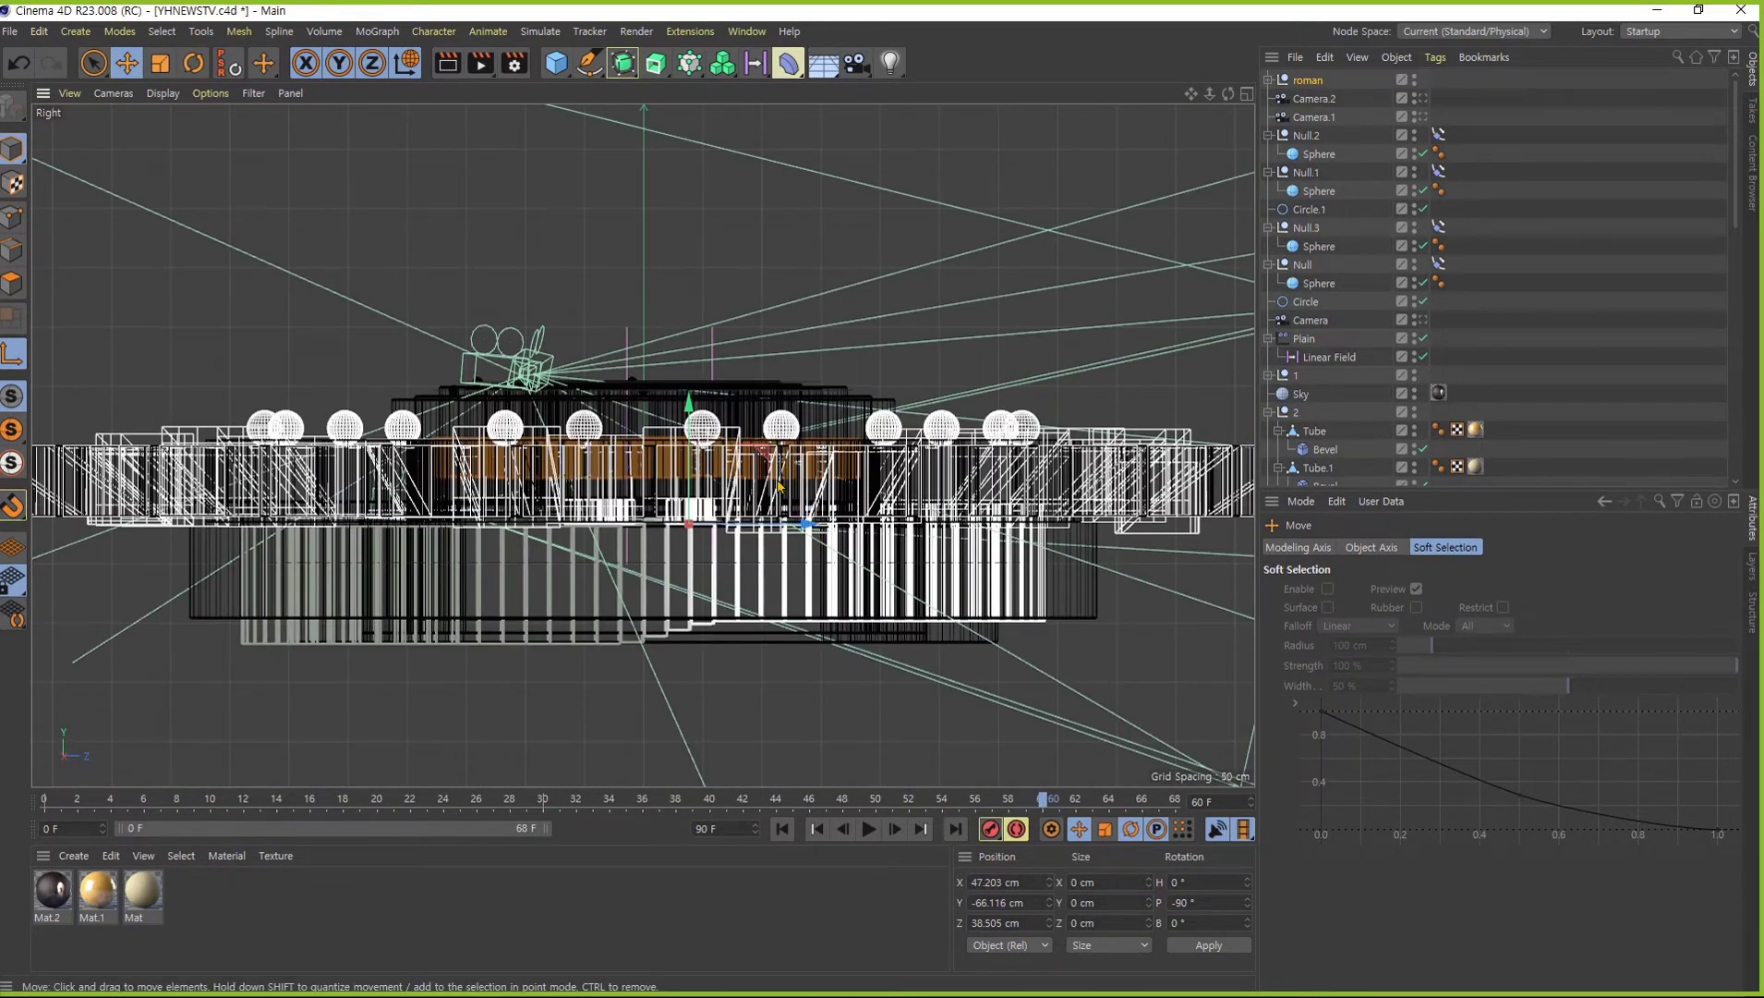
pyautogui.moveTo(767, 451); pyautogui.dragTo(721, 387)
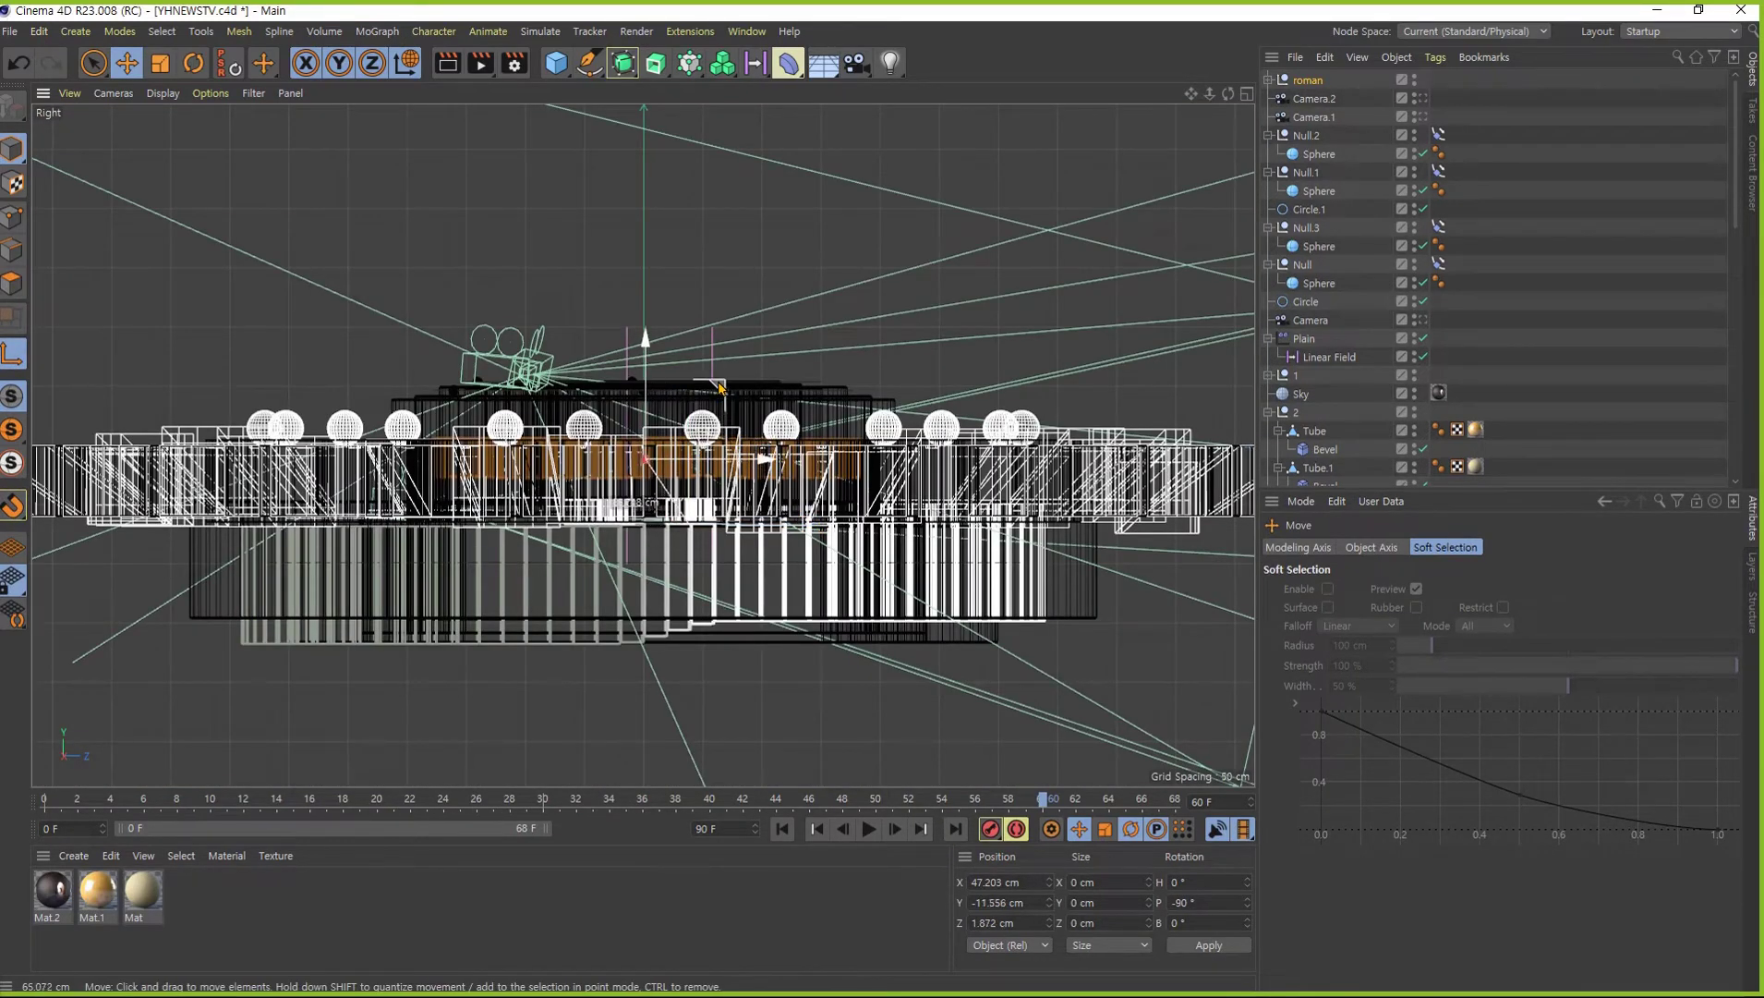
pyautogui.press('F4')
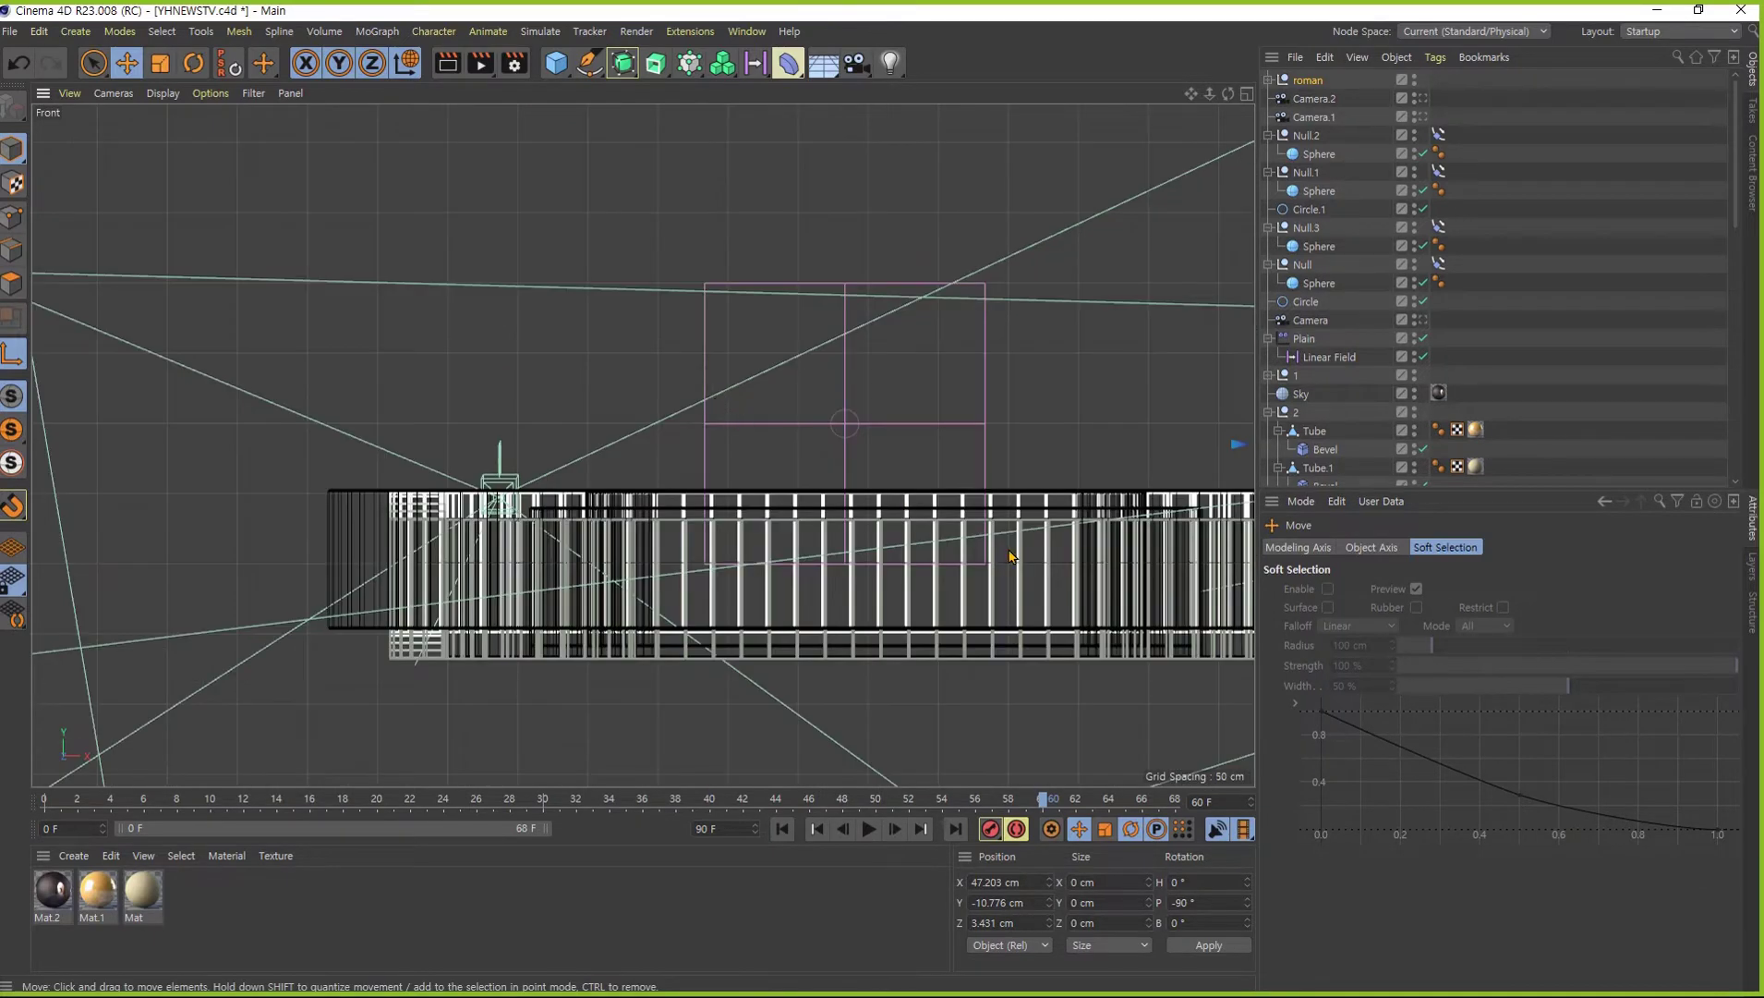
pyautogui.press('s')
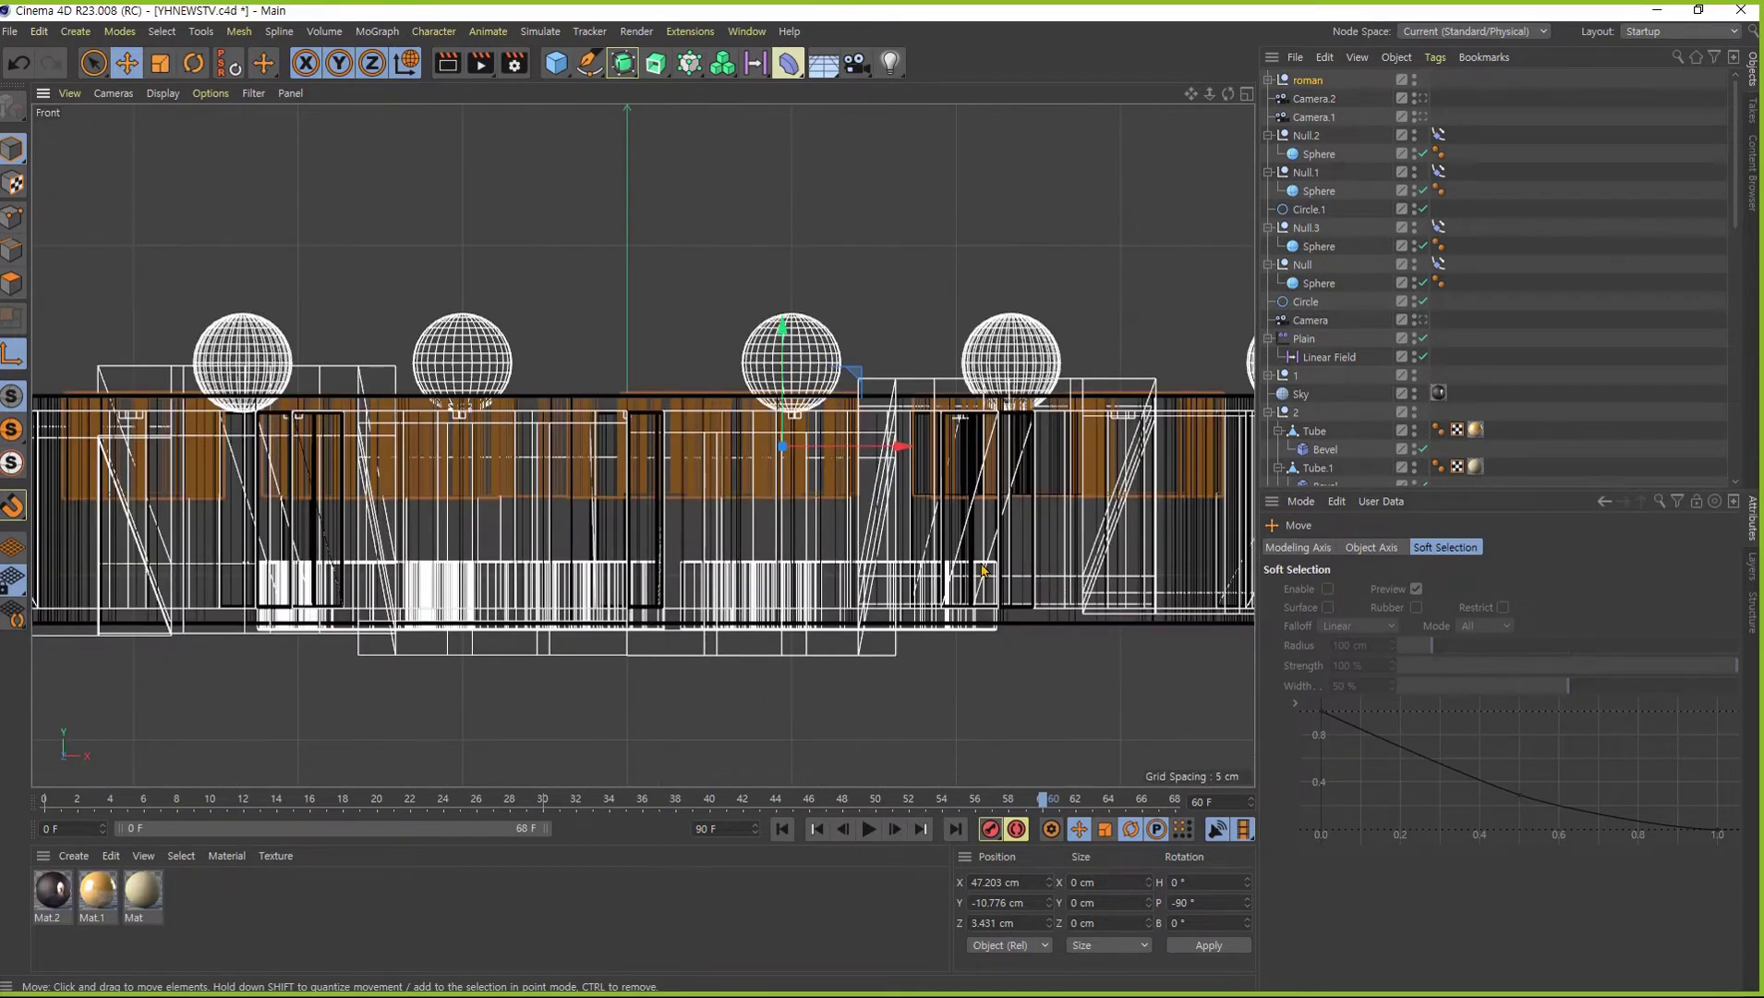
pyautogui.scroll(-3, 983, 570)
pyautogui.moveTo(993, 500); pyautogui.dragTo(915, 505)
# - Fine-tune the numerals group's height in Perspective to Y -8.102 cm
pyautogui.press('F1')
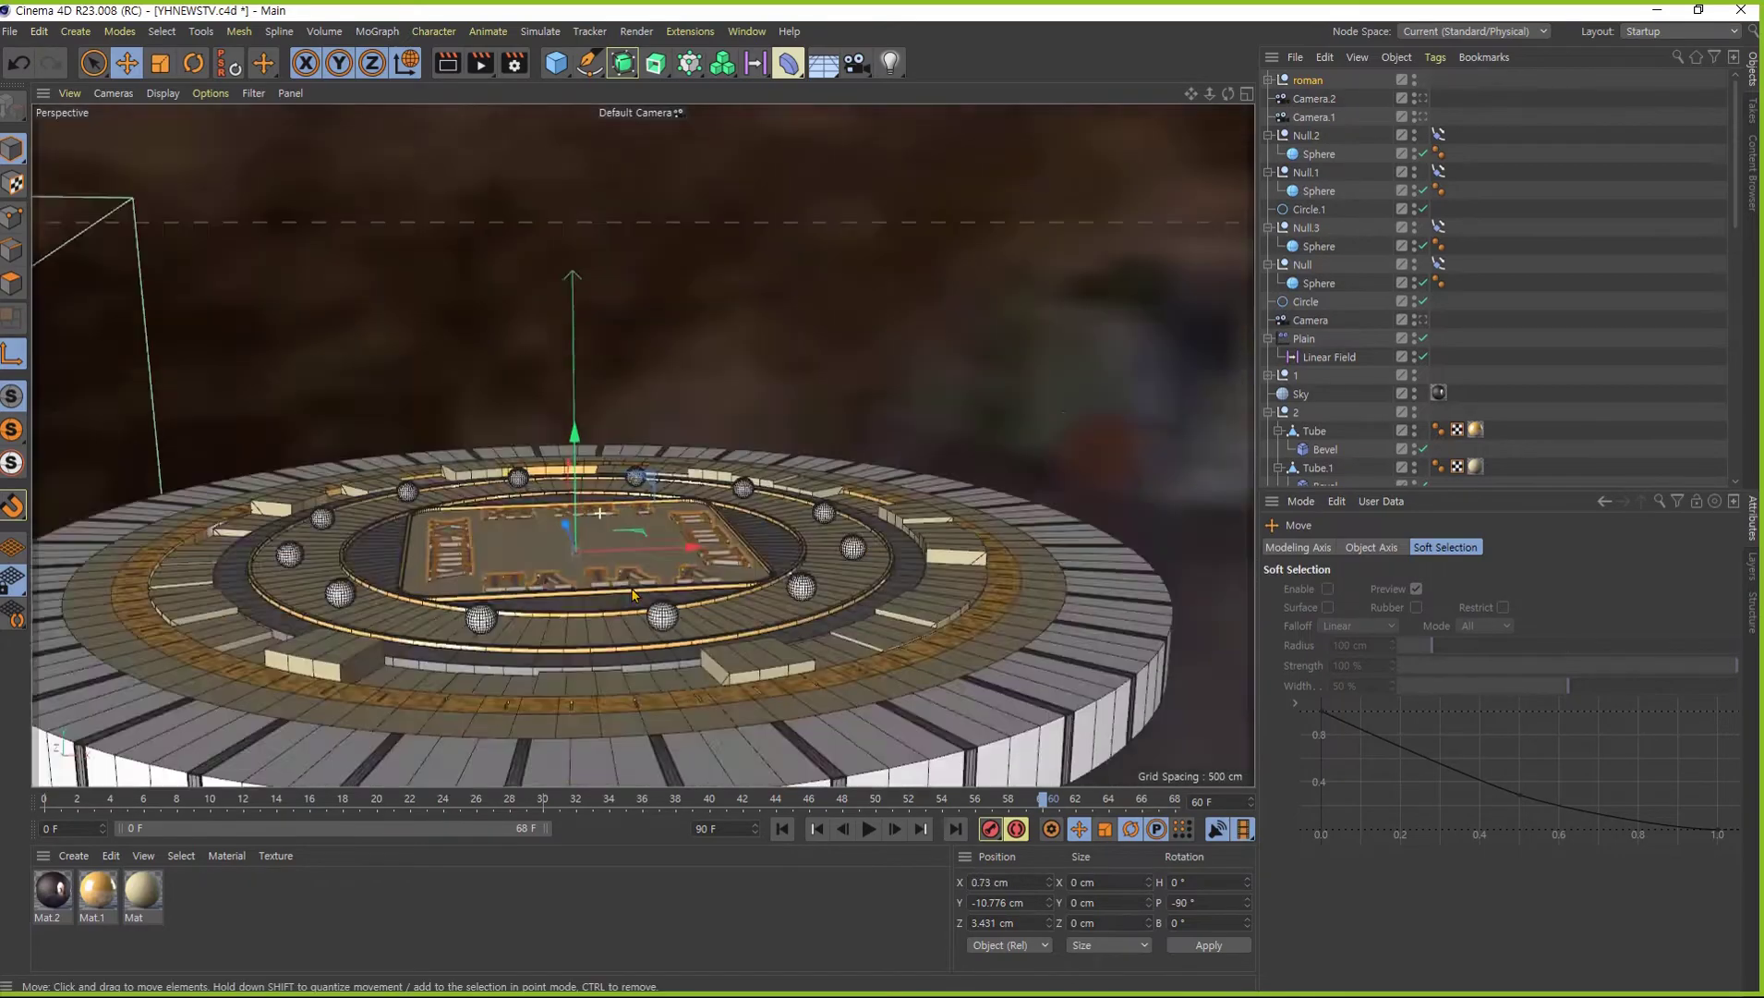
pyautogui.keyDown('alt'); pyautogui.moveTo(633, 594); pyautogui.dragTo(569, 401); pyautogui.keyUp('alt')
pyautogui.scroll(5, 569, 401)
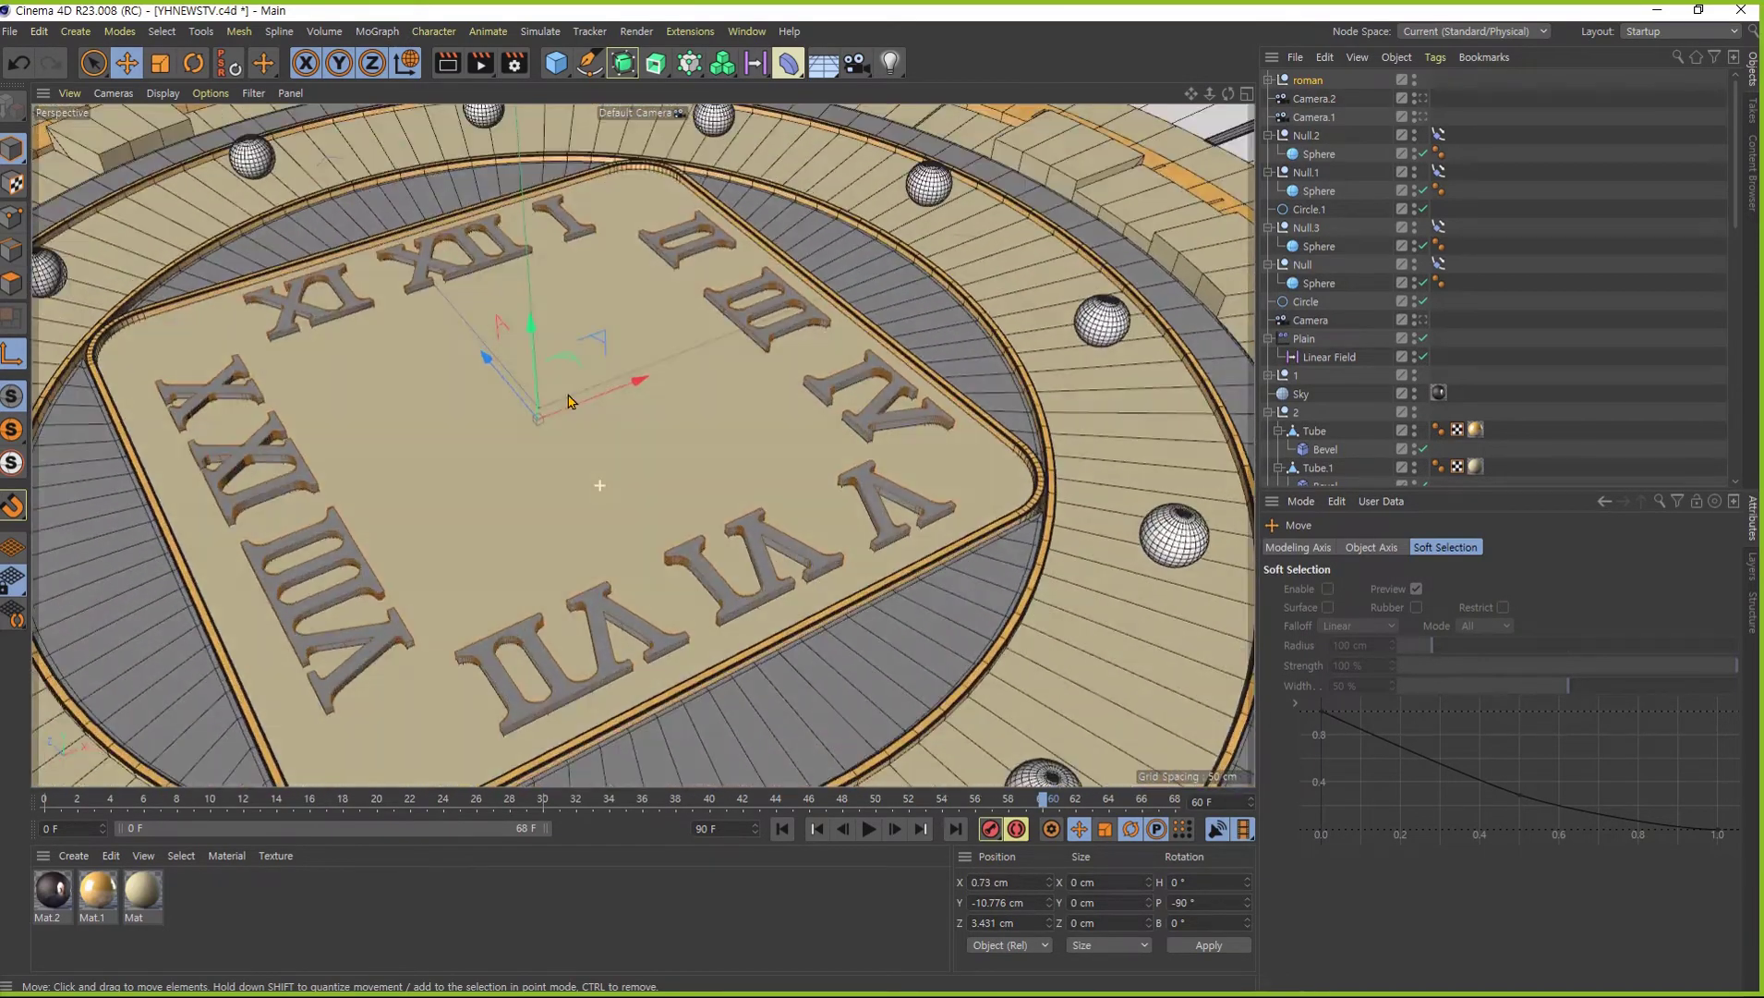
pyautogui.scroll(-5, 569, 401)
pyautogui.moveTo(560, 359); pyautogui.dragTo(563, 356)
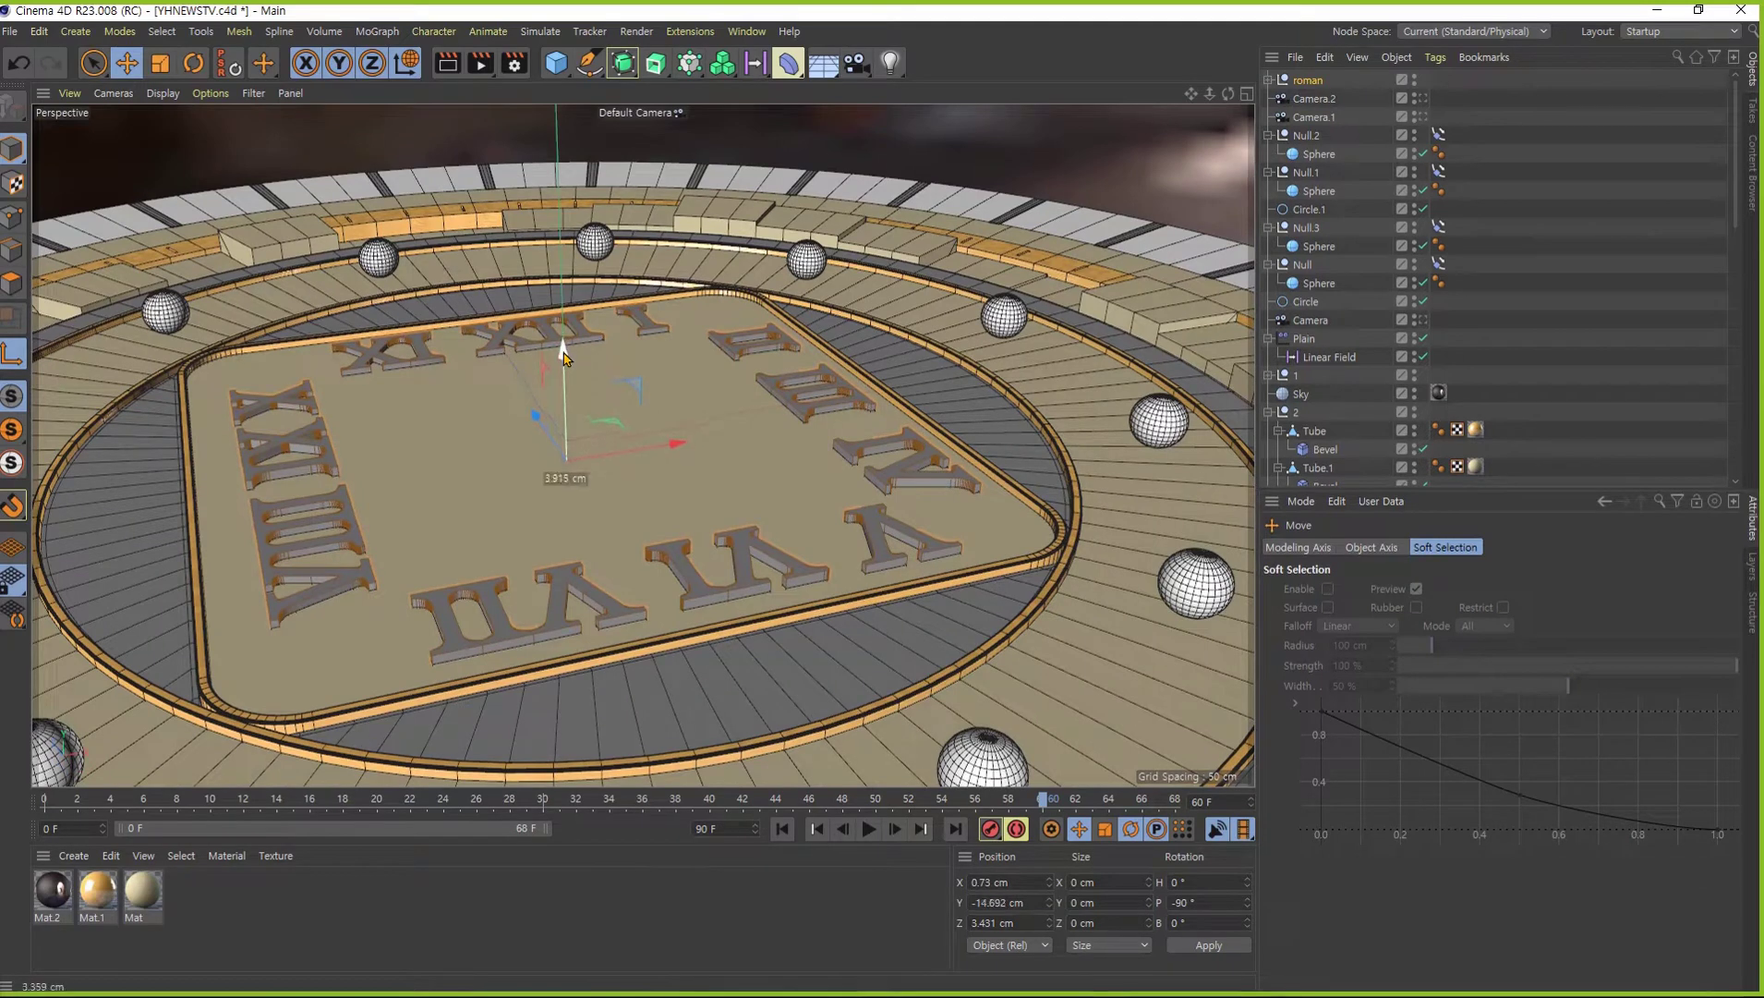
pyautogui.hotkey('ctrl', 'z')
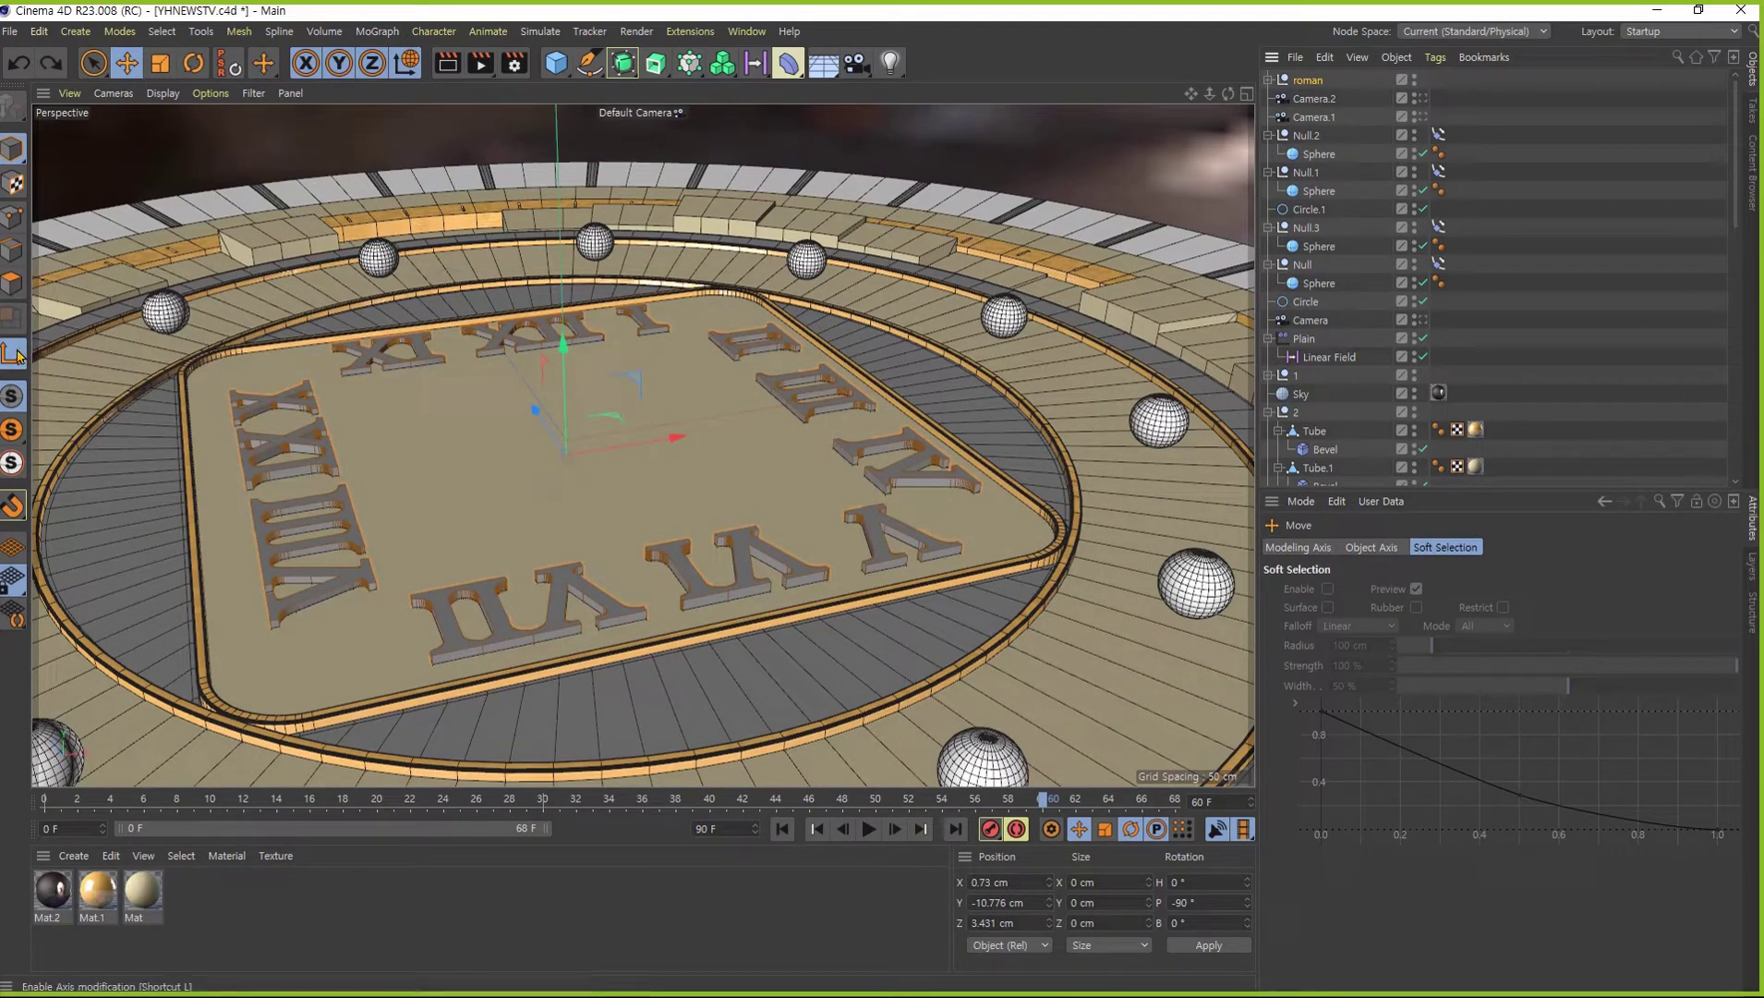
pyautogui.moveTo(563, 355)
pyautogui.mouseDown()
pyautogui.moveTo(570, 383)
pyautogui.moveTo(595, 348)
pyautogui.mouseUp()
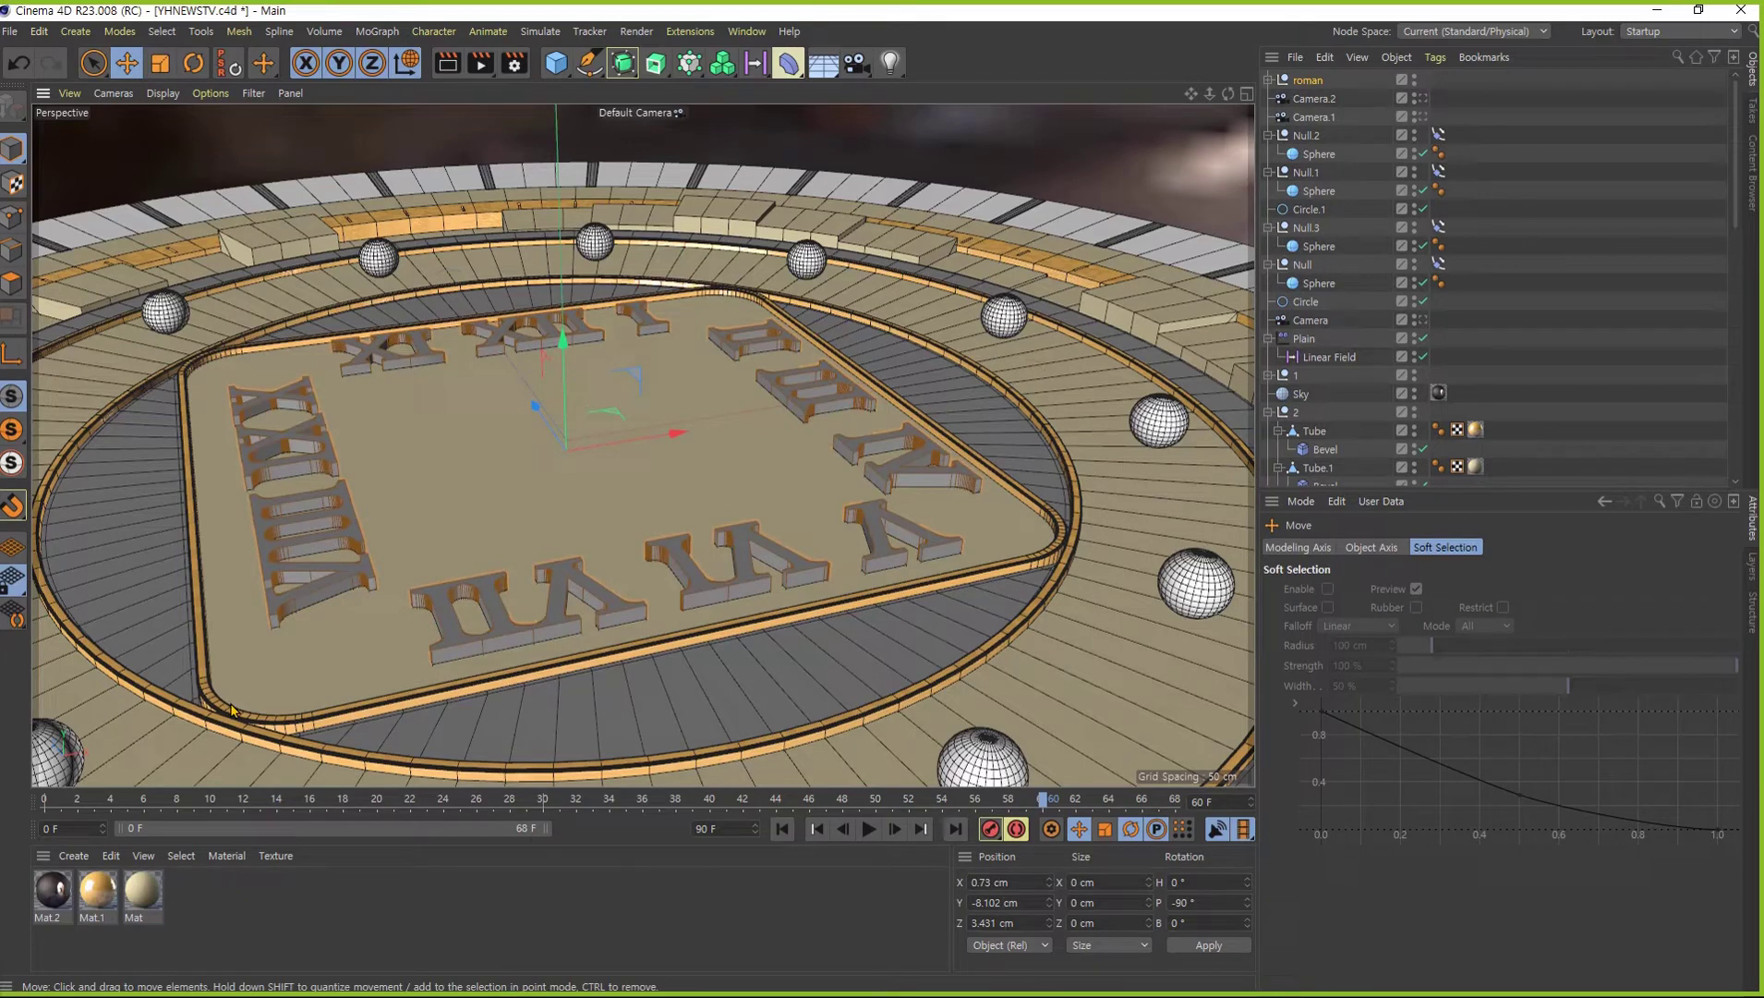
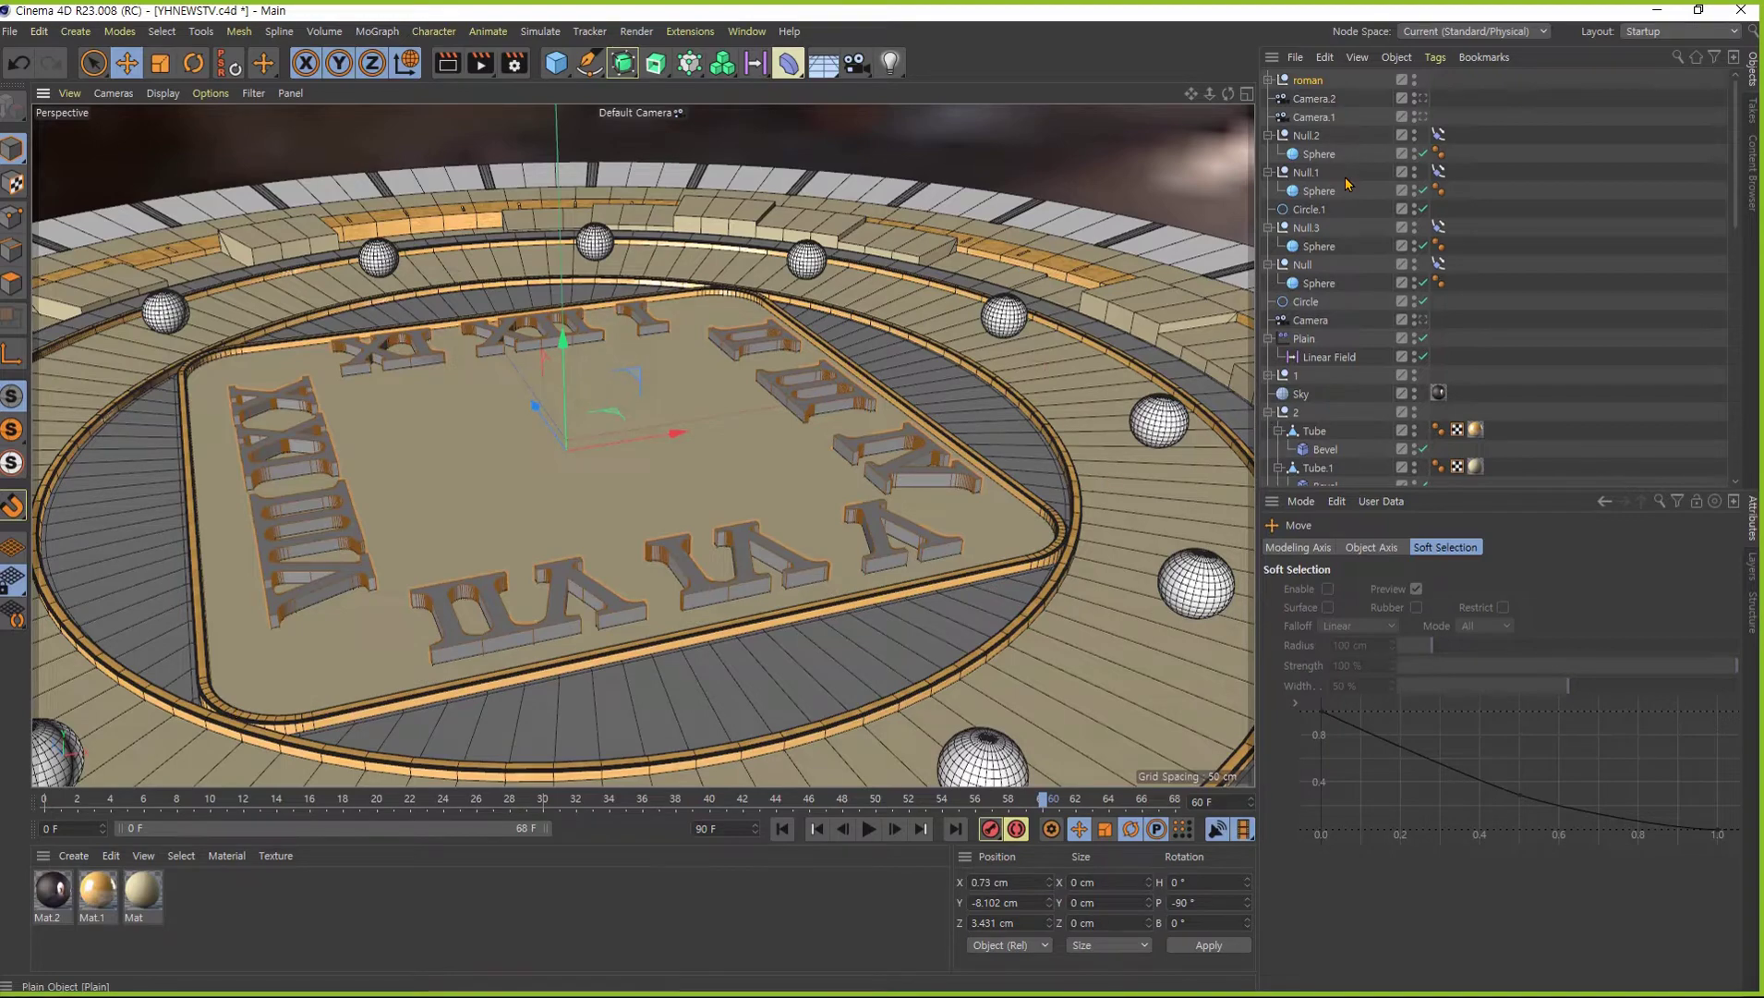
# - Orbit close to the clock-face letters, undoing an accidental raise of their points
pyautogui.scroll(3, 479, 573)
pyautogui.scroll(2, 746, 569)
pyautogui.keyDown('alt'); pyautogui.moveTo(746, 570); pyautogui.dragTo(773, 584); pyautogui.keyUp('alt')
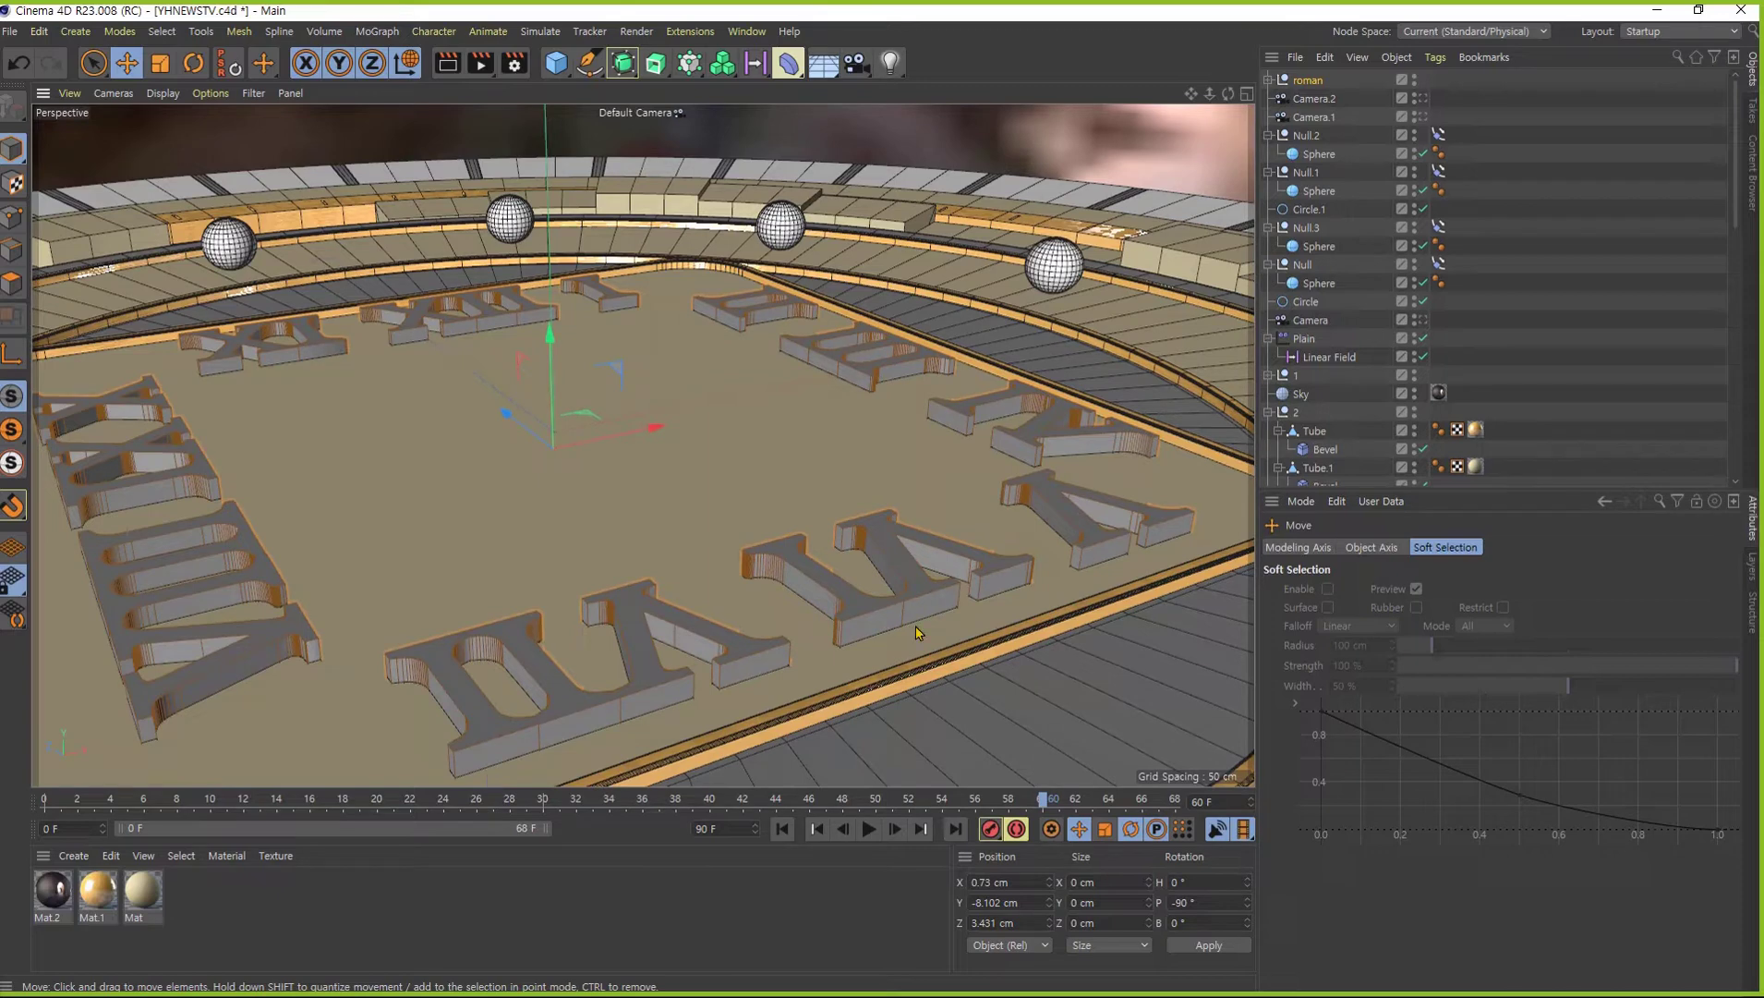
pyautogui.moveTo(694, 476)
pyautogui.keyDown('alt'); pyautogui.mouseDown()
pyautogui.moveTo(771, 445)
pyautogui.moveTo(685, 500)
pyautogui.mouseUp(); pyautogui.keyUp('alt')
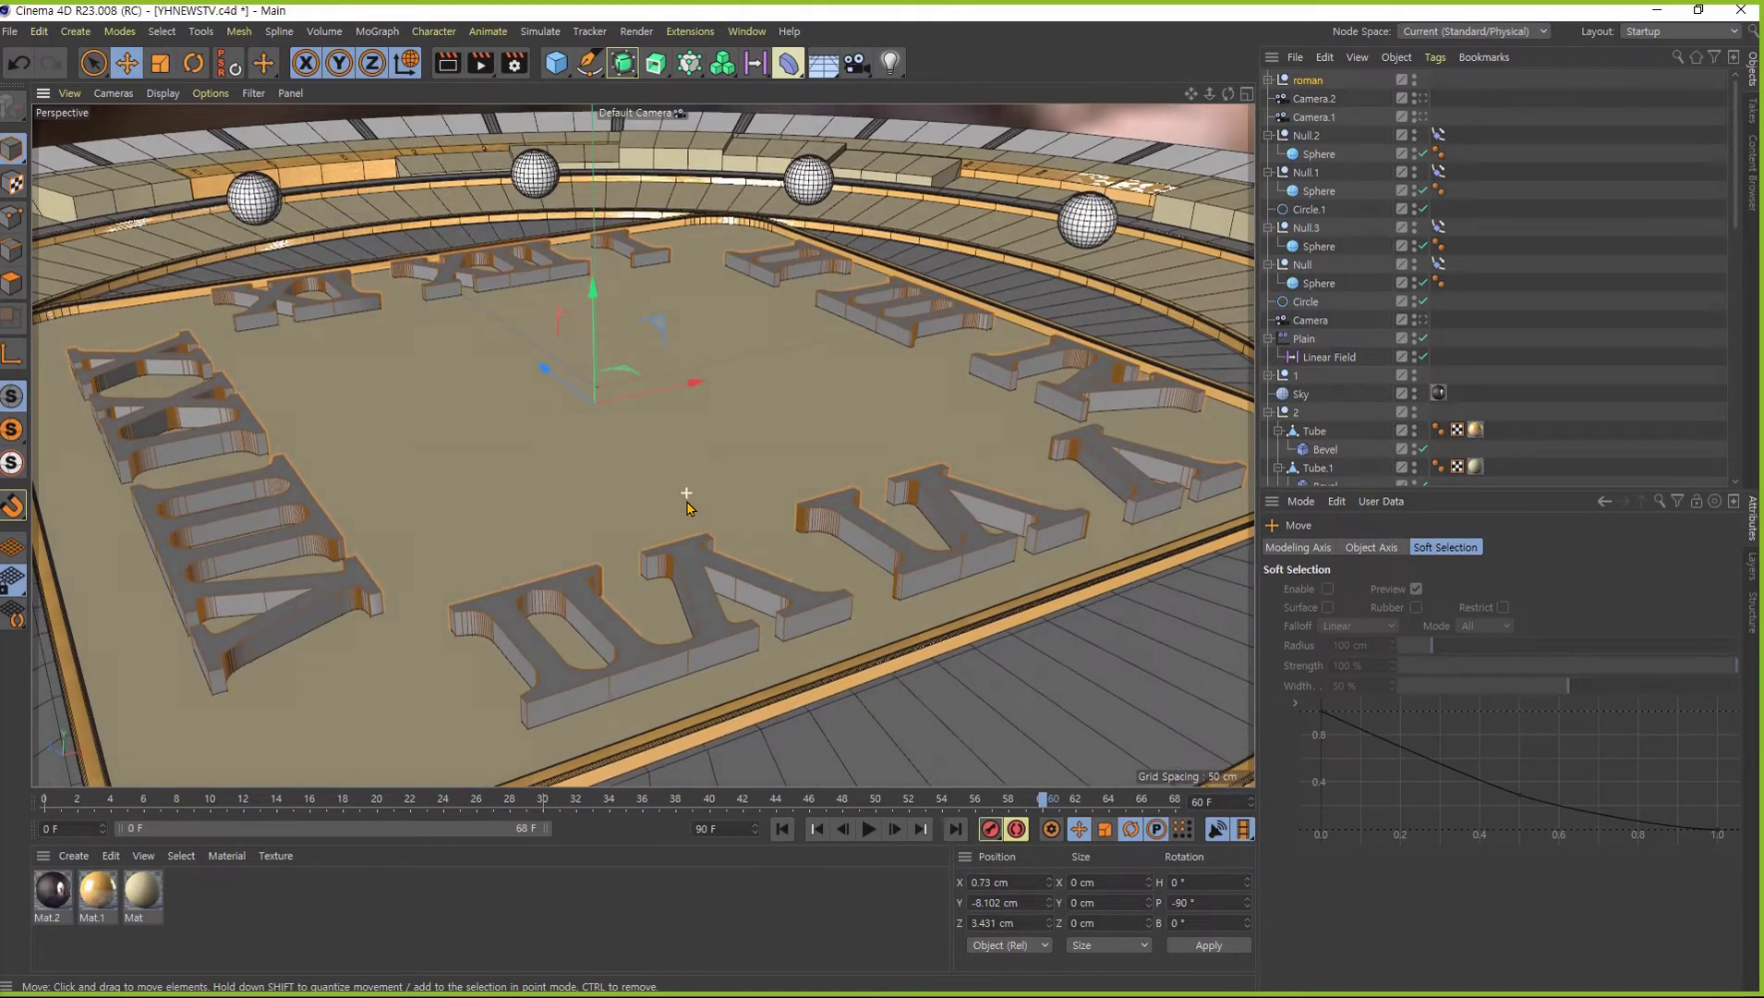
pyautogui.moveTo(593, 293)
pyautogui.mouseDown()
pyautogui.moveTo(596, 249)
pyautogui.moveTo(593, 279)
pyautogui.mouseUp()
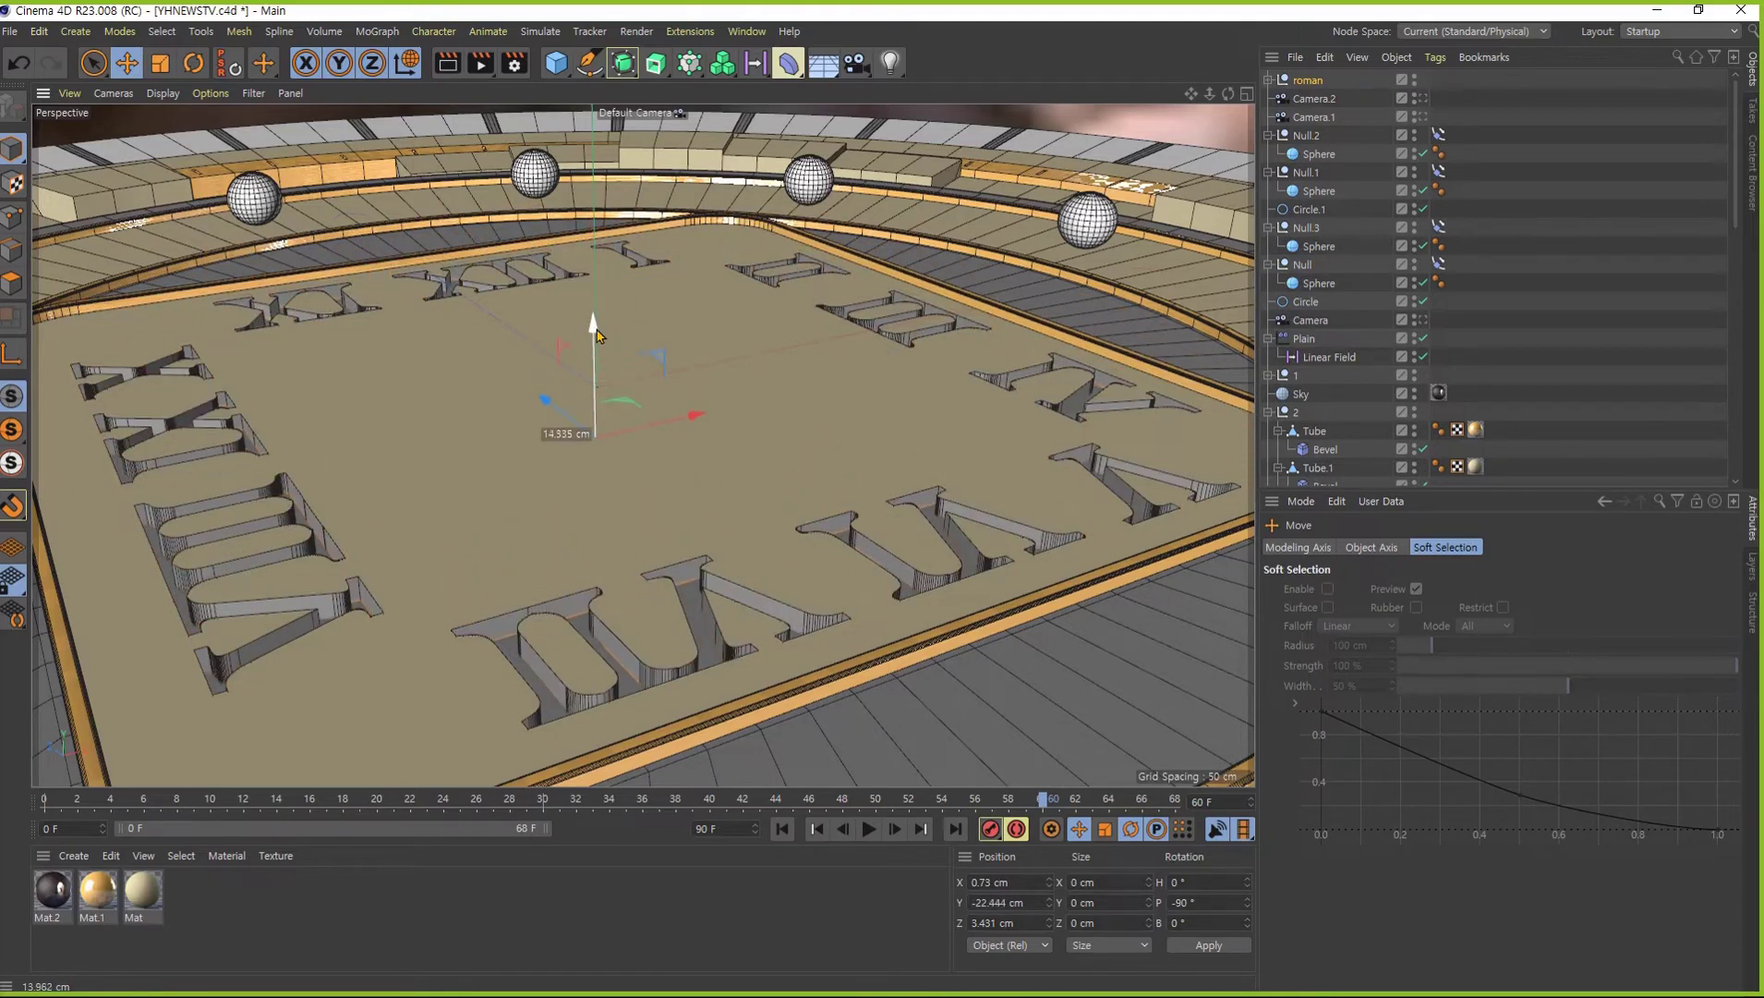
pyautogui.hotkey('ctrl', 'z')
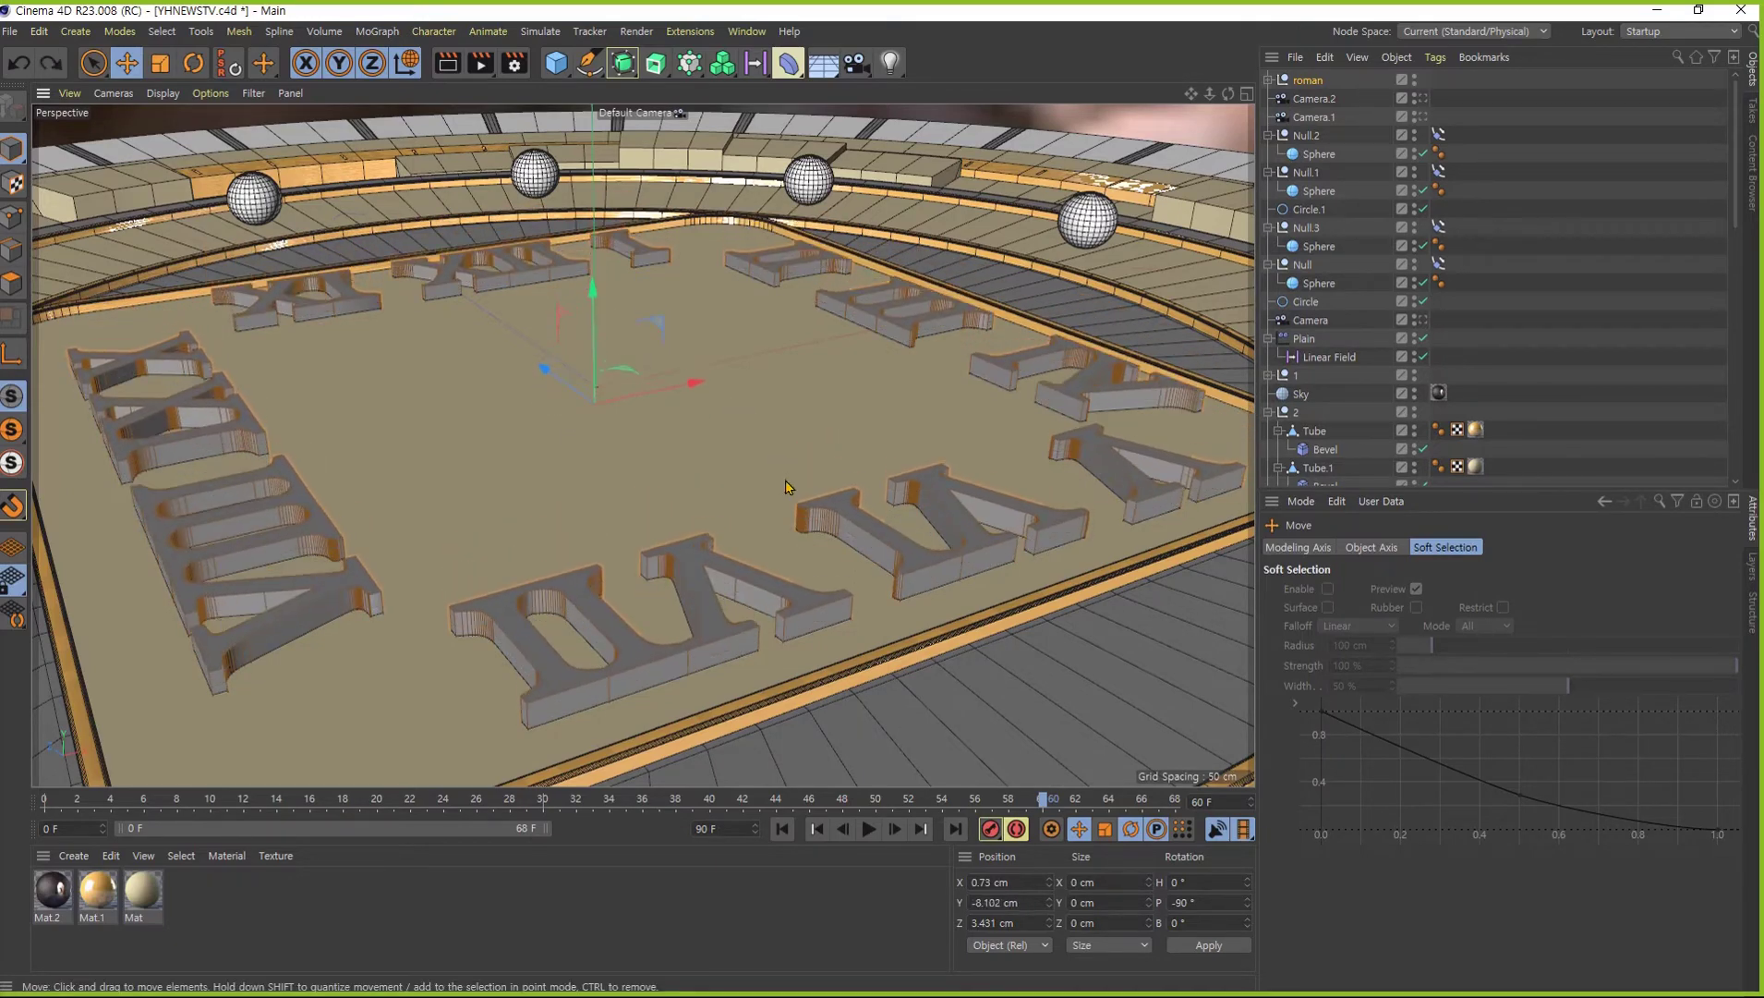
# - Orbit to a lower view and select the roman null with all its letter children
pyautogui.moveTo(791, 488)
pyautogui.keyDown('alt'); pyautogui.mouseDown()
pyautogui.moveTo(733, 480)
pyautogui.moveTo(729, 442)
pyautogui.moveTo(951, 259)
pyautogui.mouseUp(); pyautogui.keyUp('alt')
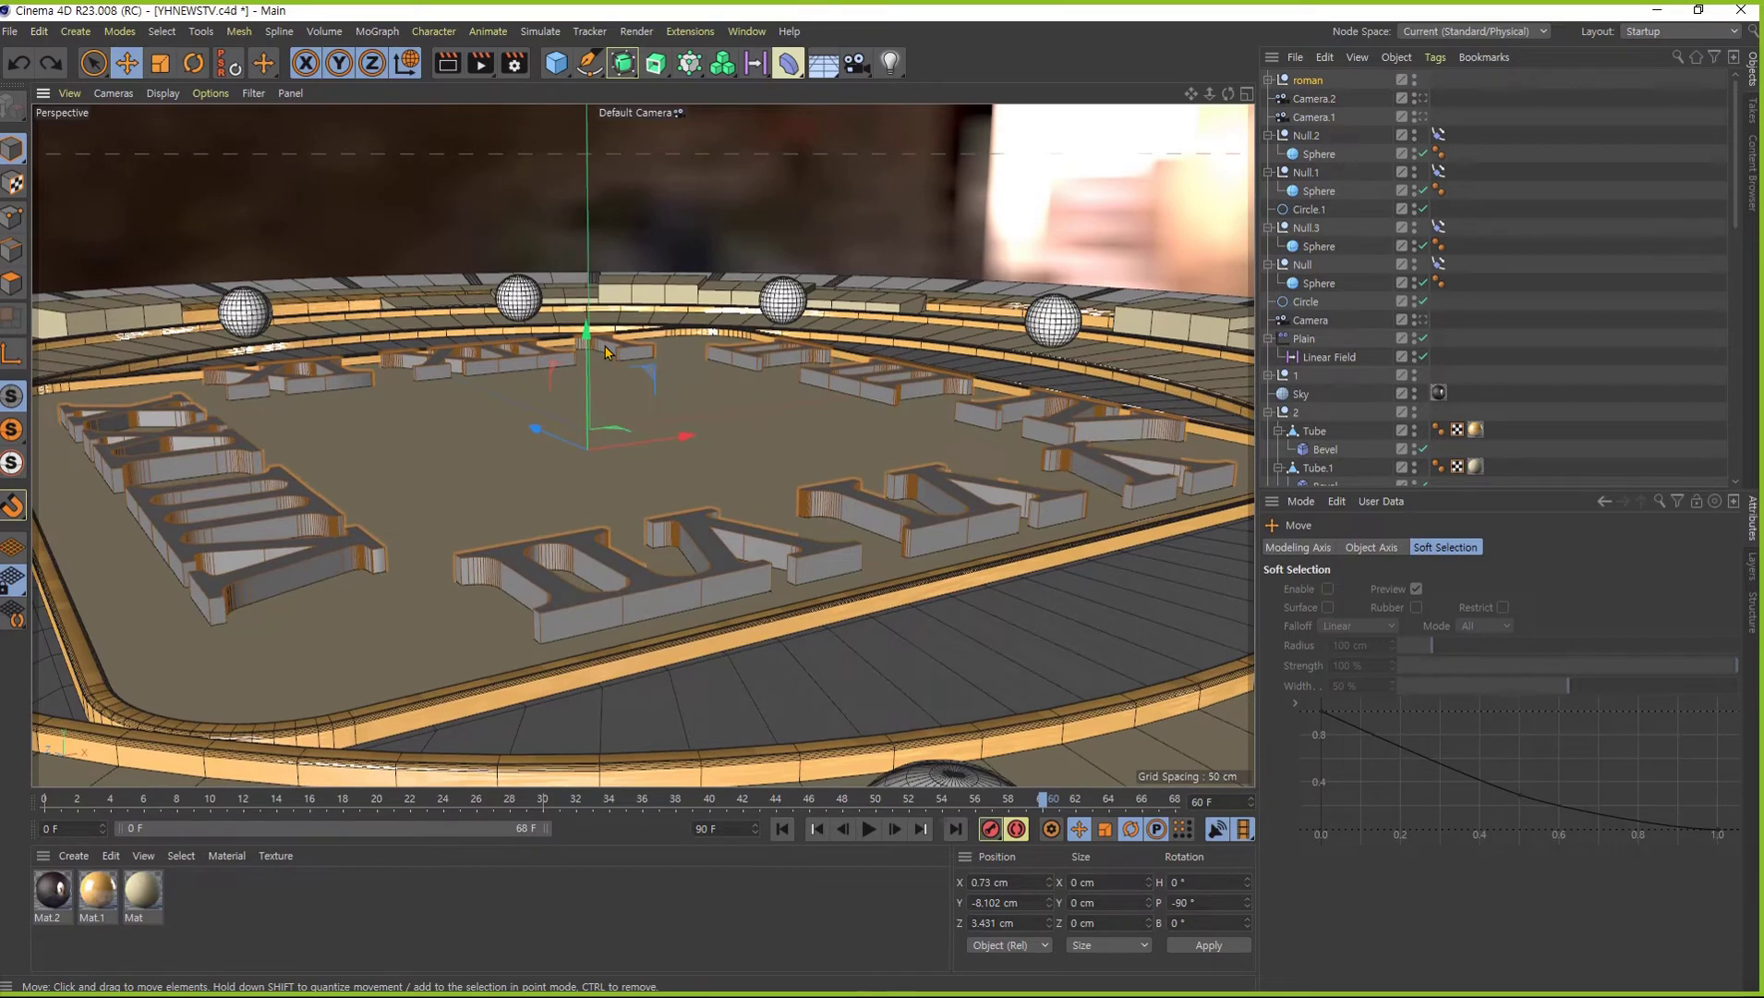
pyautogui.click(1310, 82)
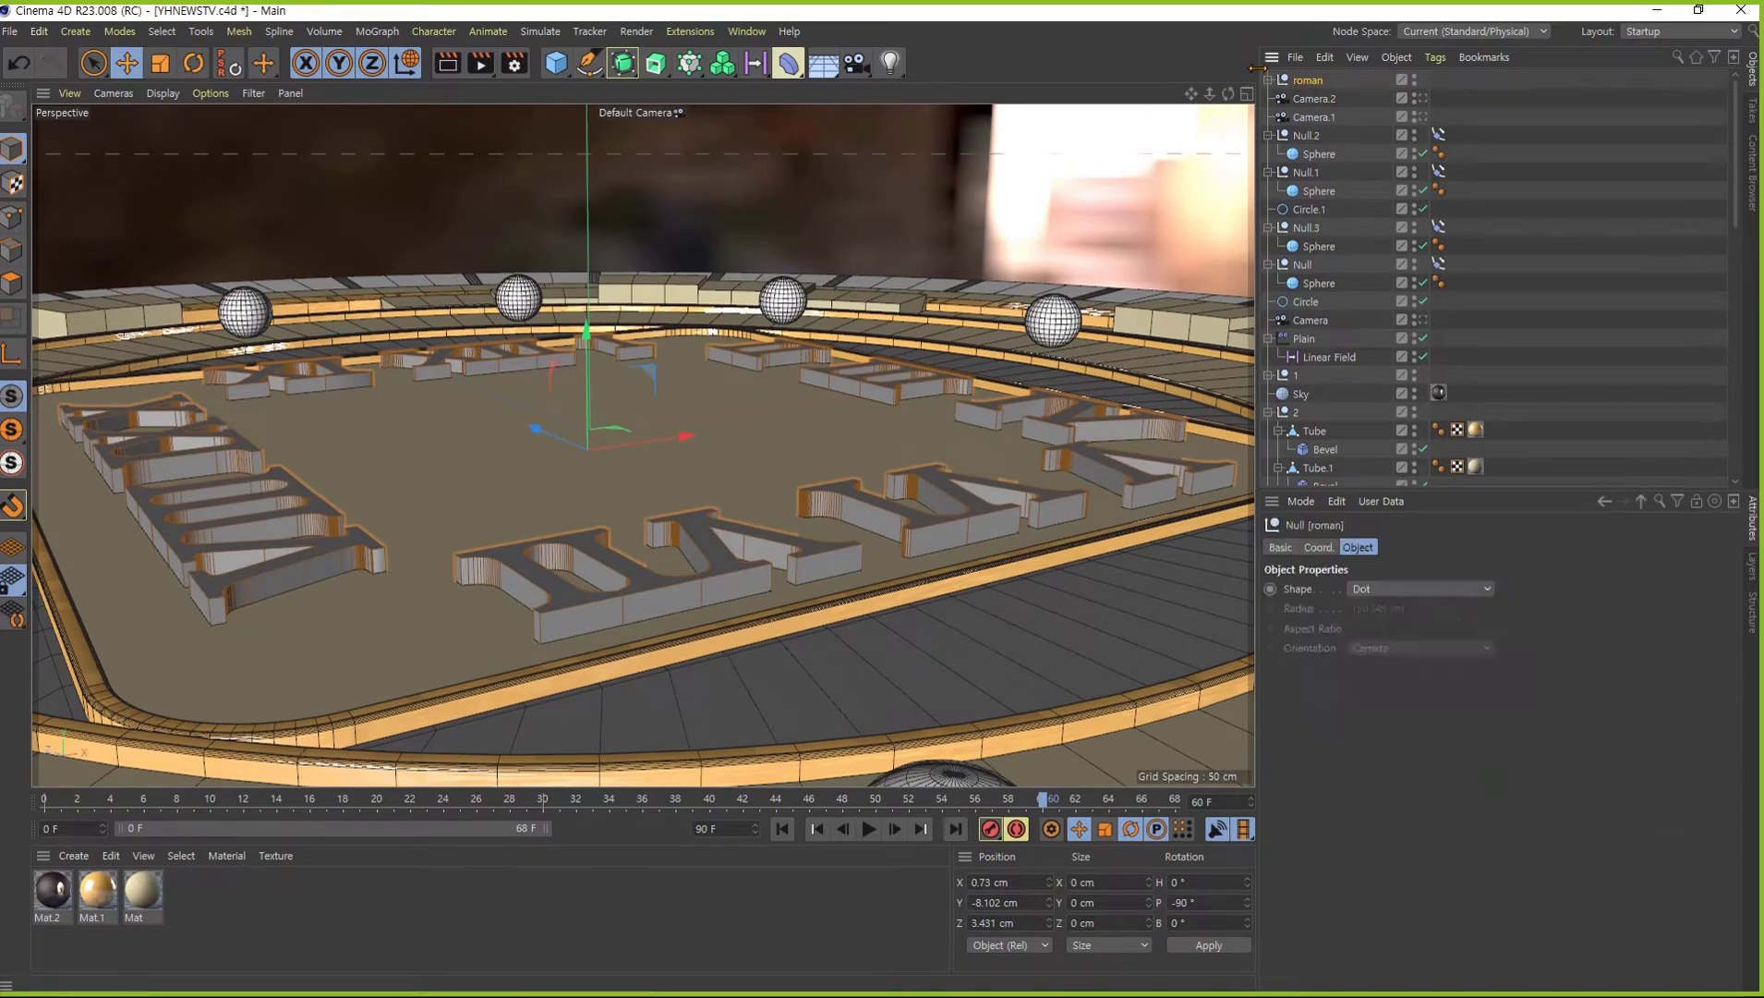
pyautogui.middleClick(1312, 81)
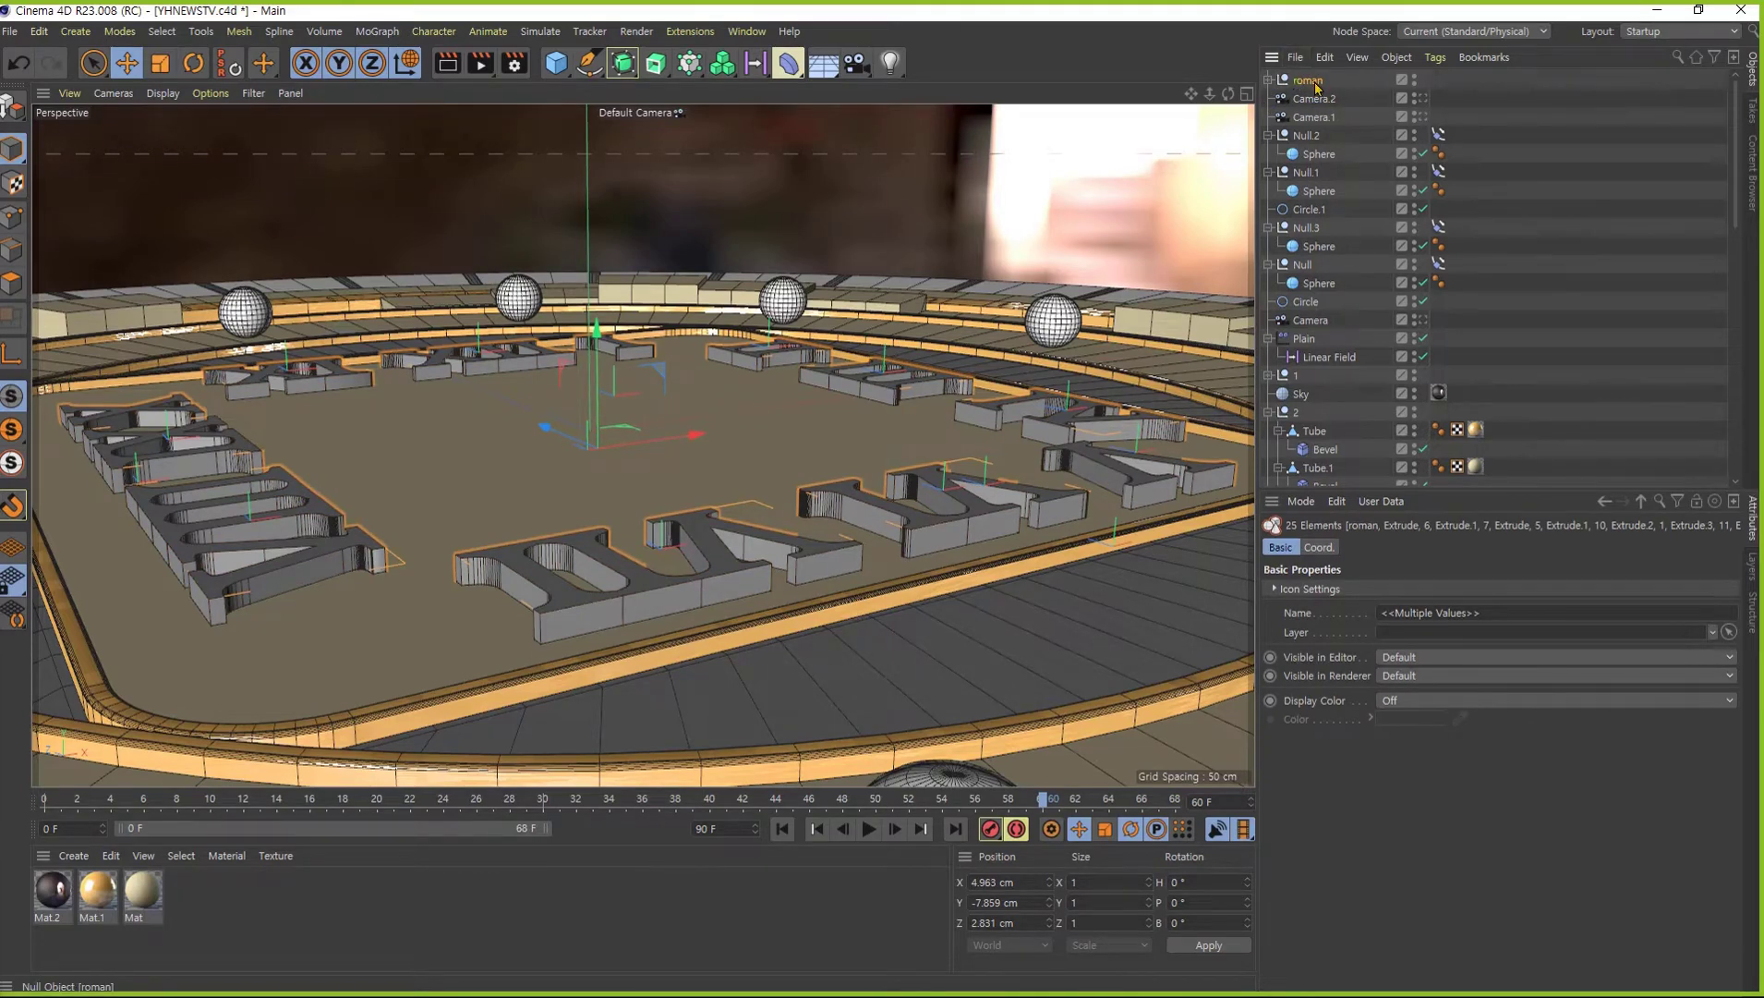
# - Merge roman's letters into one polygon with Connect Objects + Delete and remove leftover tags
pyautogui.rightClick(1316, 84)
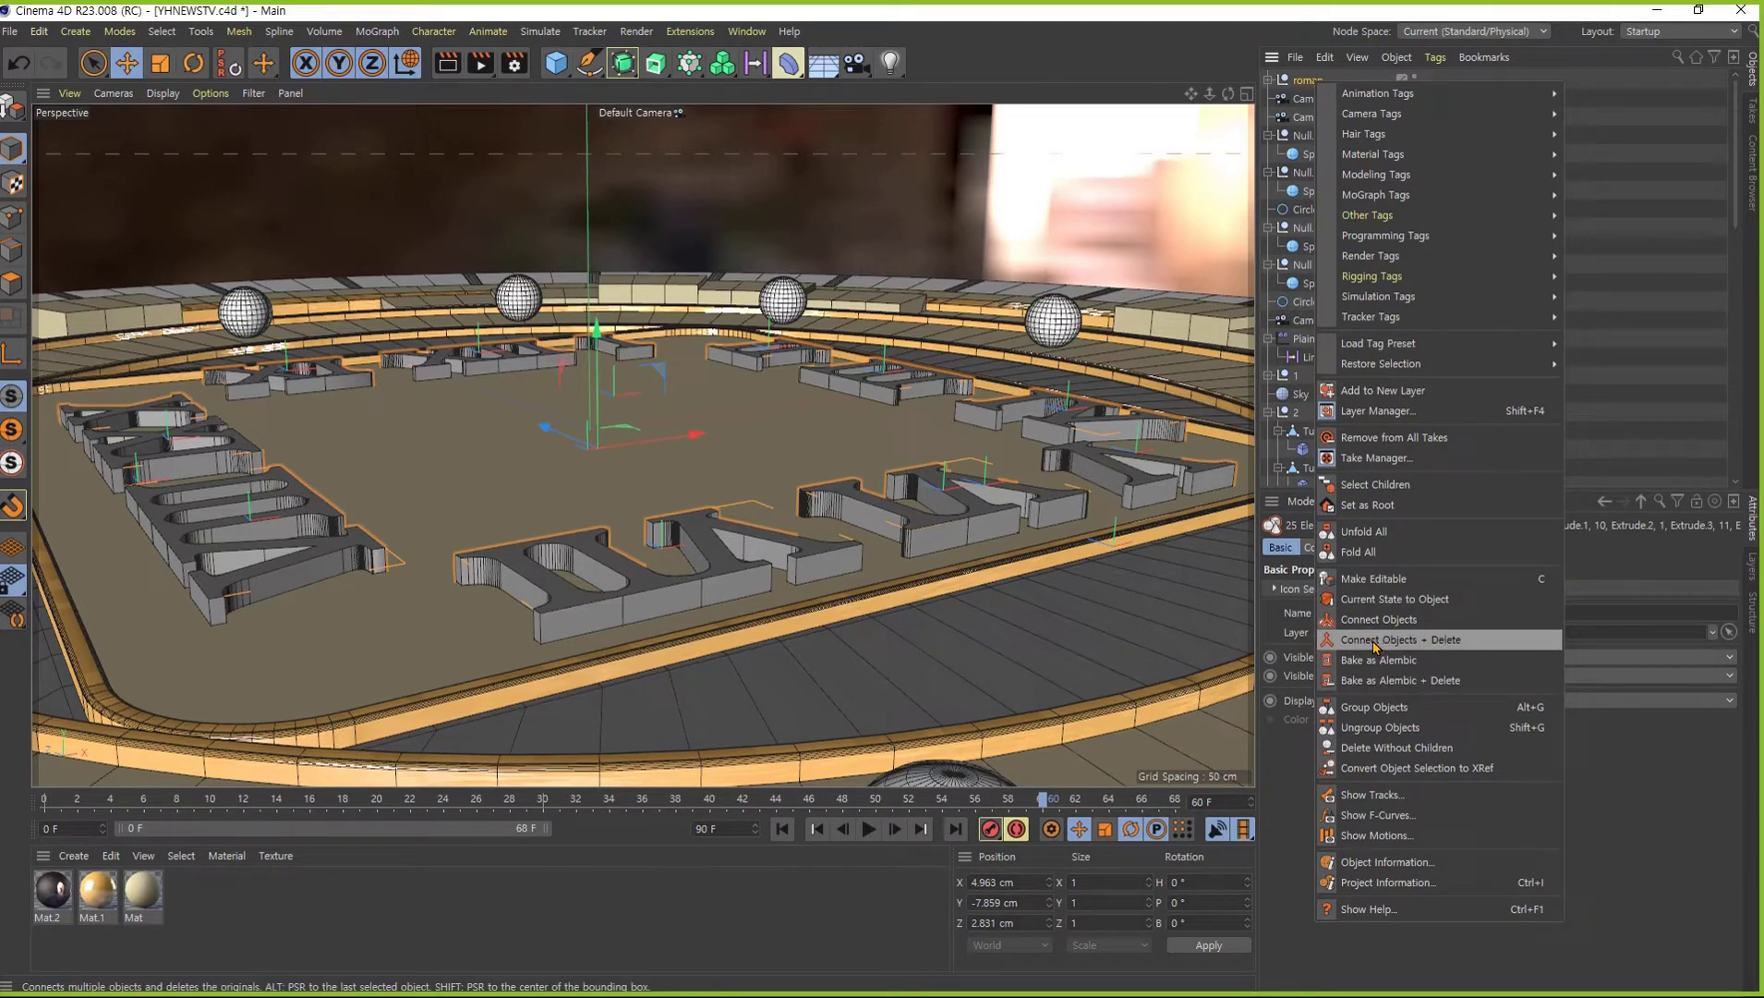
pyautogui.click(1374, 640)
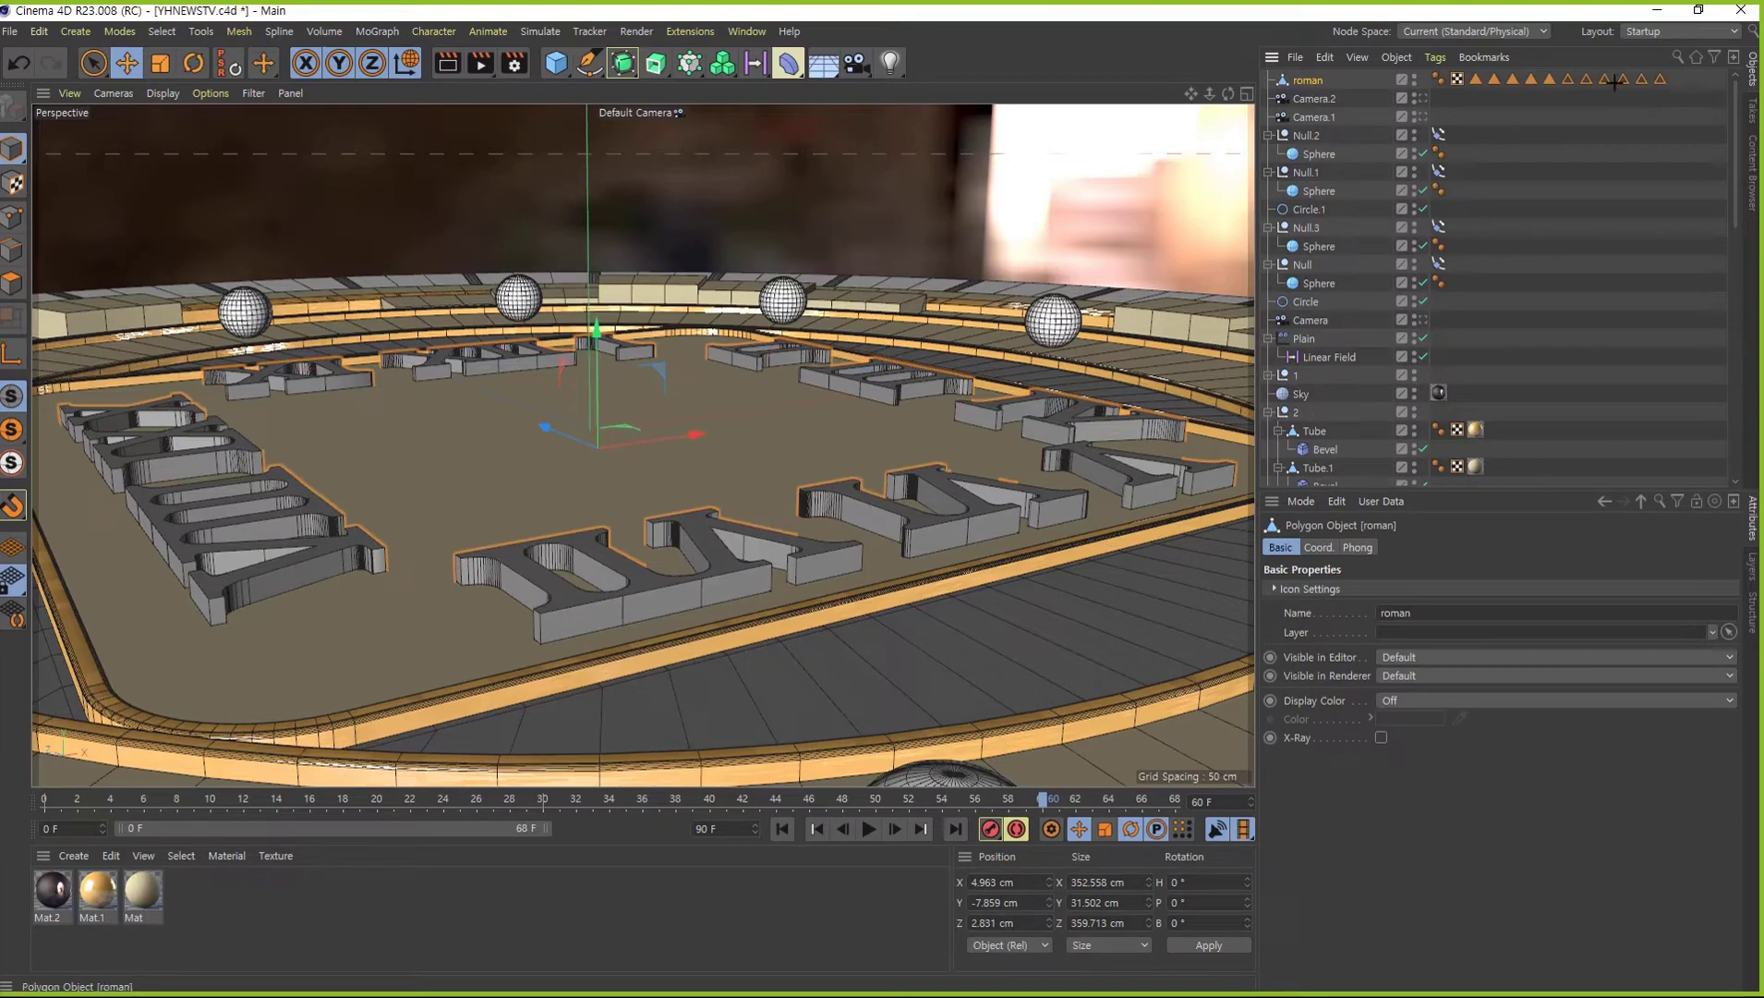
pyautogui.moveTo(1615, 83); pyautogui.dragTo(1468, 81)
pyautogui.press('Delete')
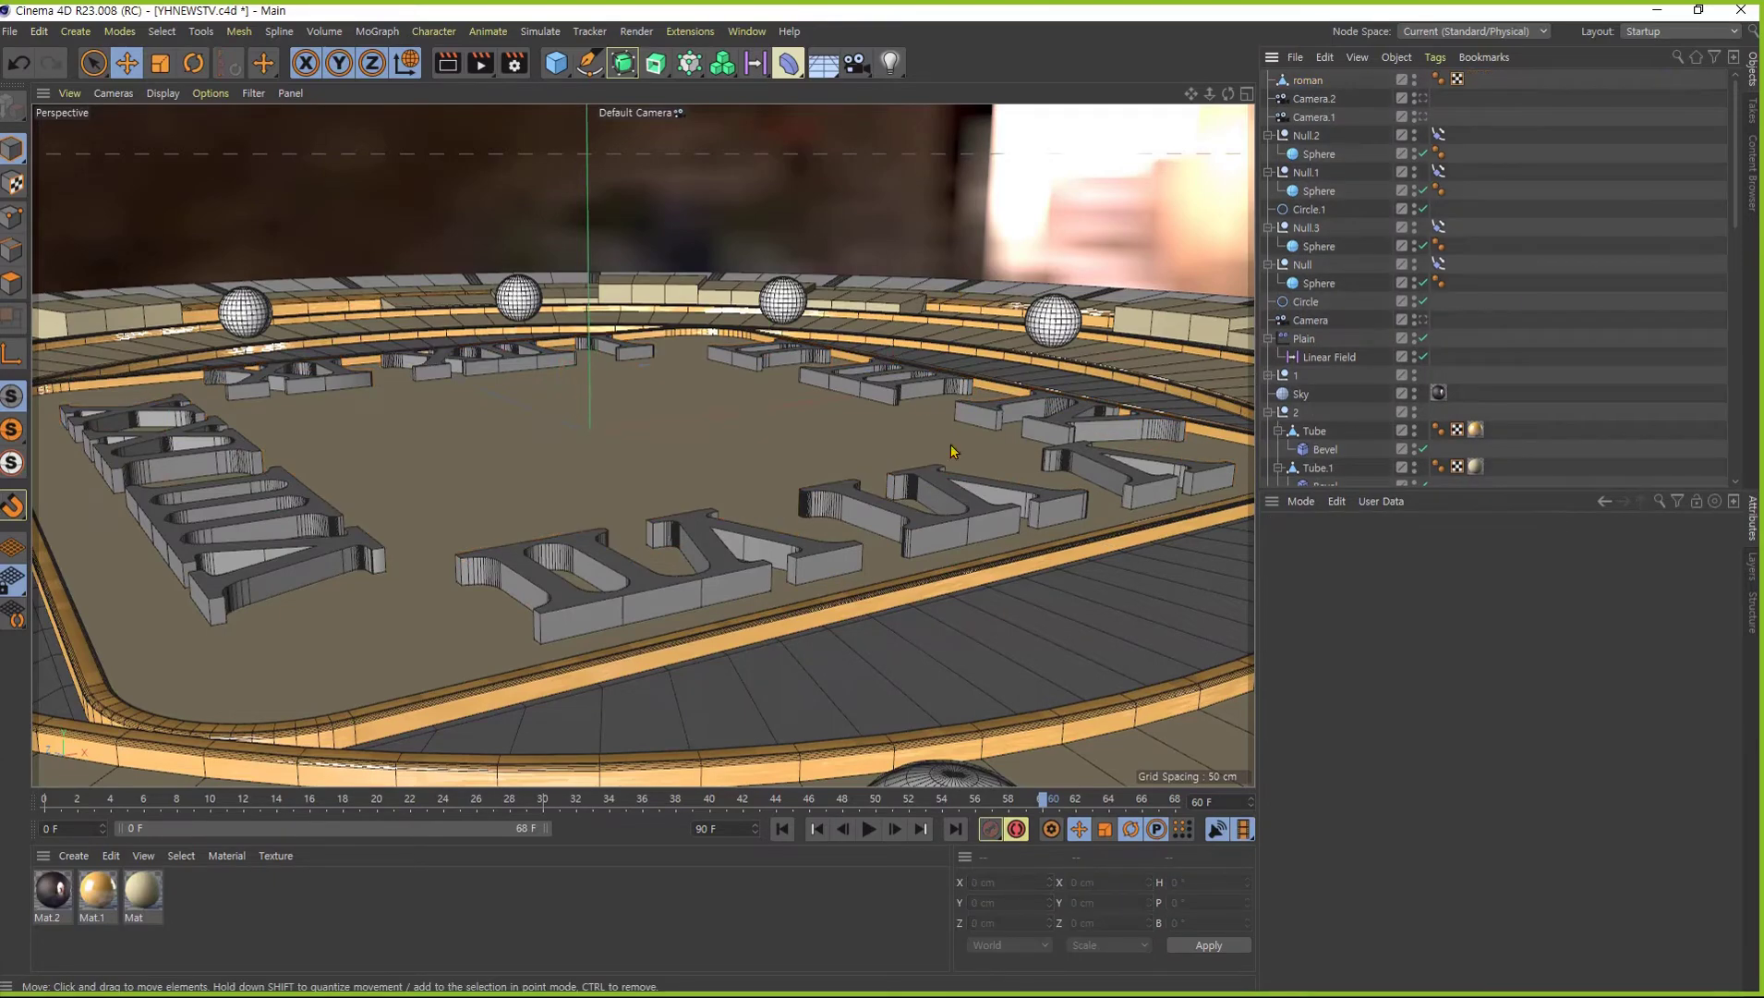
# - Sink the merged roman letters on Y into the clock face, ending near −13.434 cm
pyautogui.scroll(-3, 916, 445)
pyautogui.scroll(-3, 905, 461)
pyautogui.scroll(-2, 901, 462)
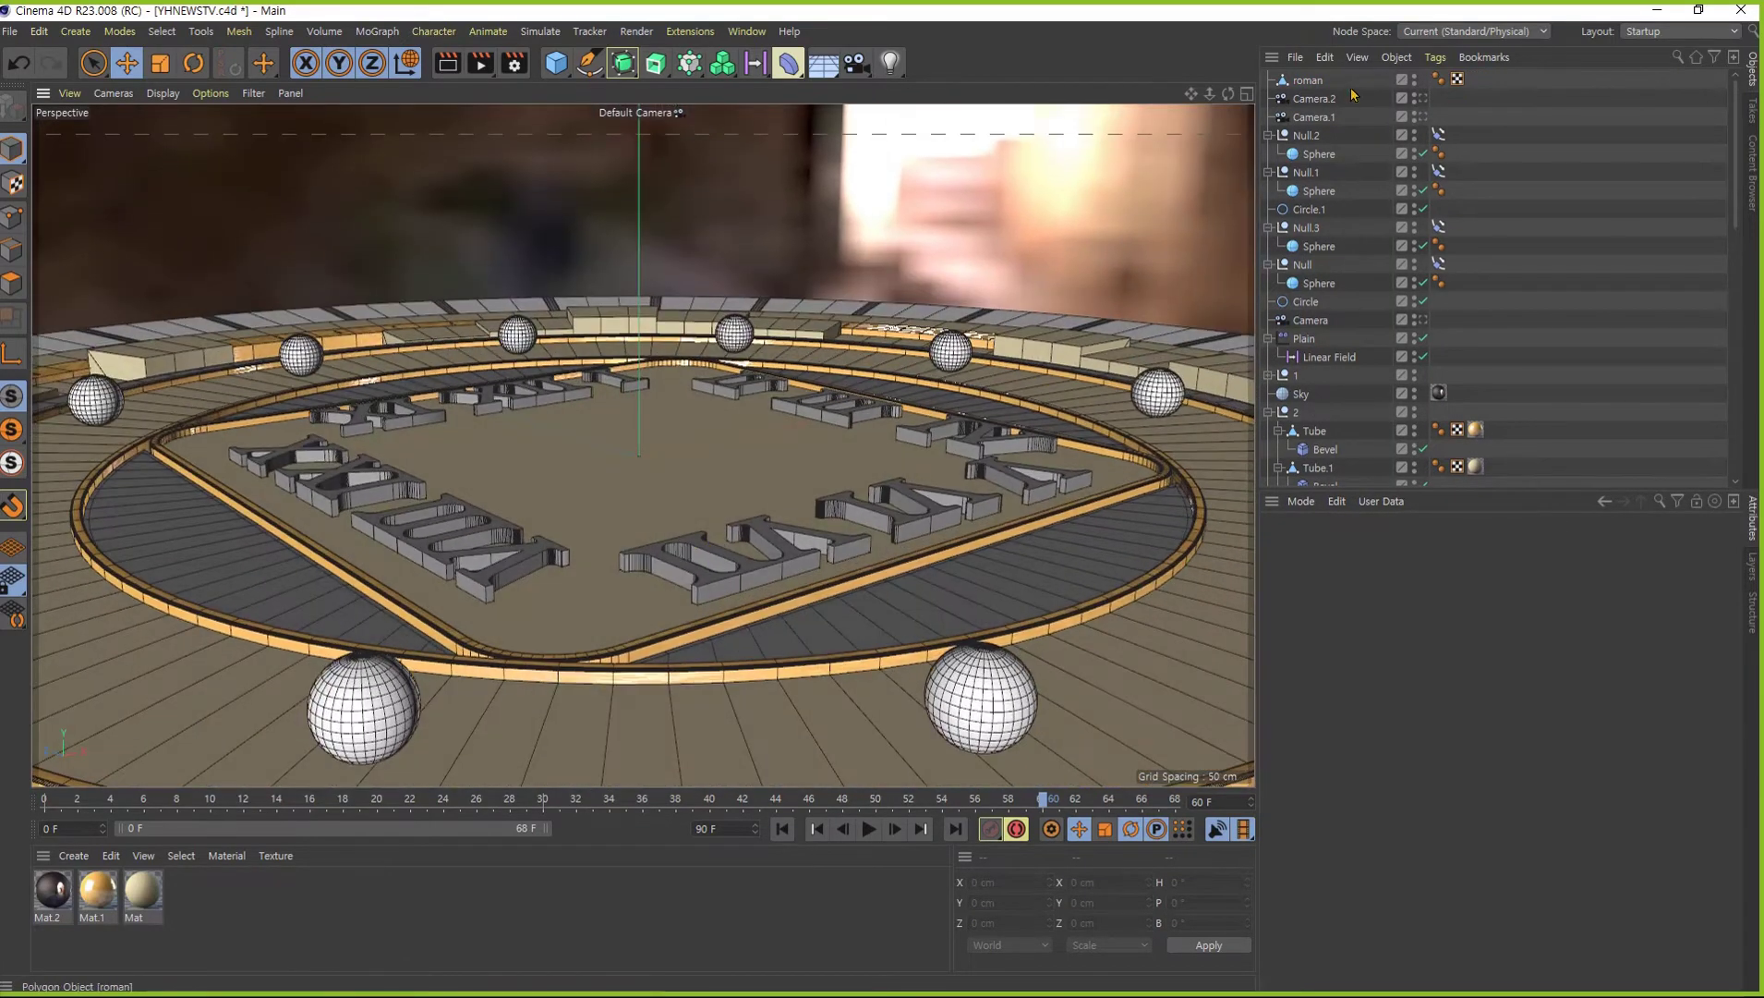
pyautogui.click(632, 365)
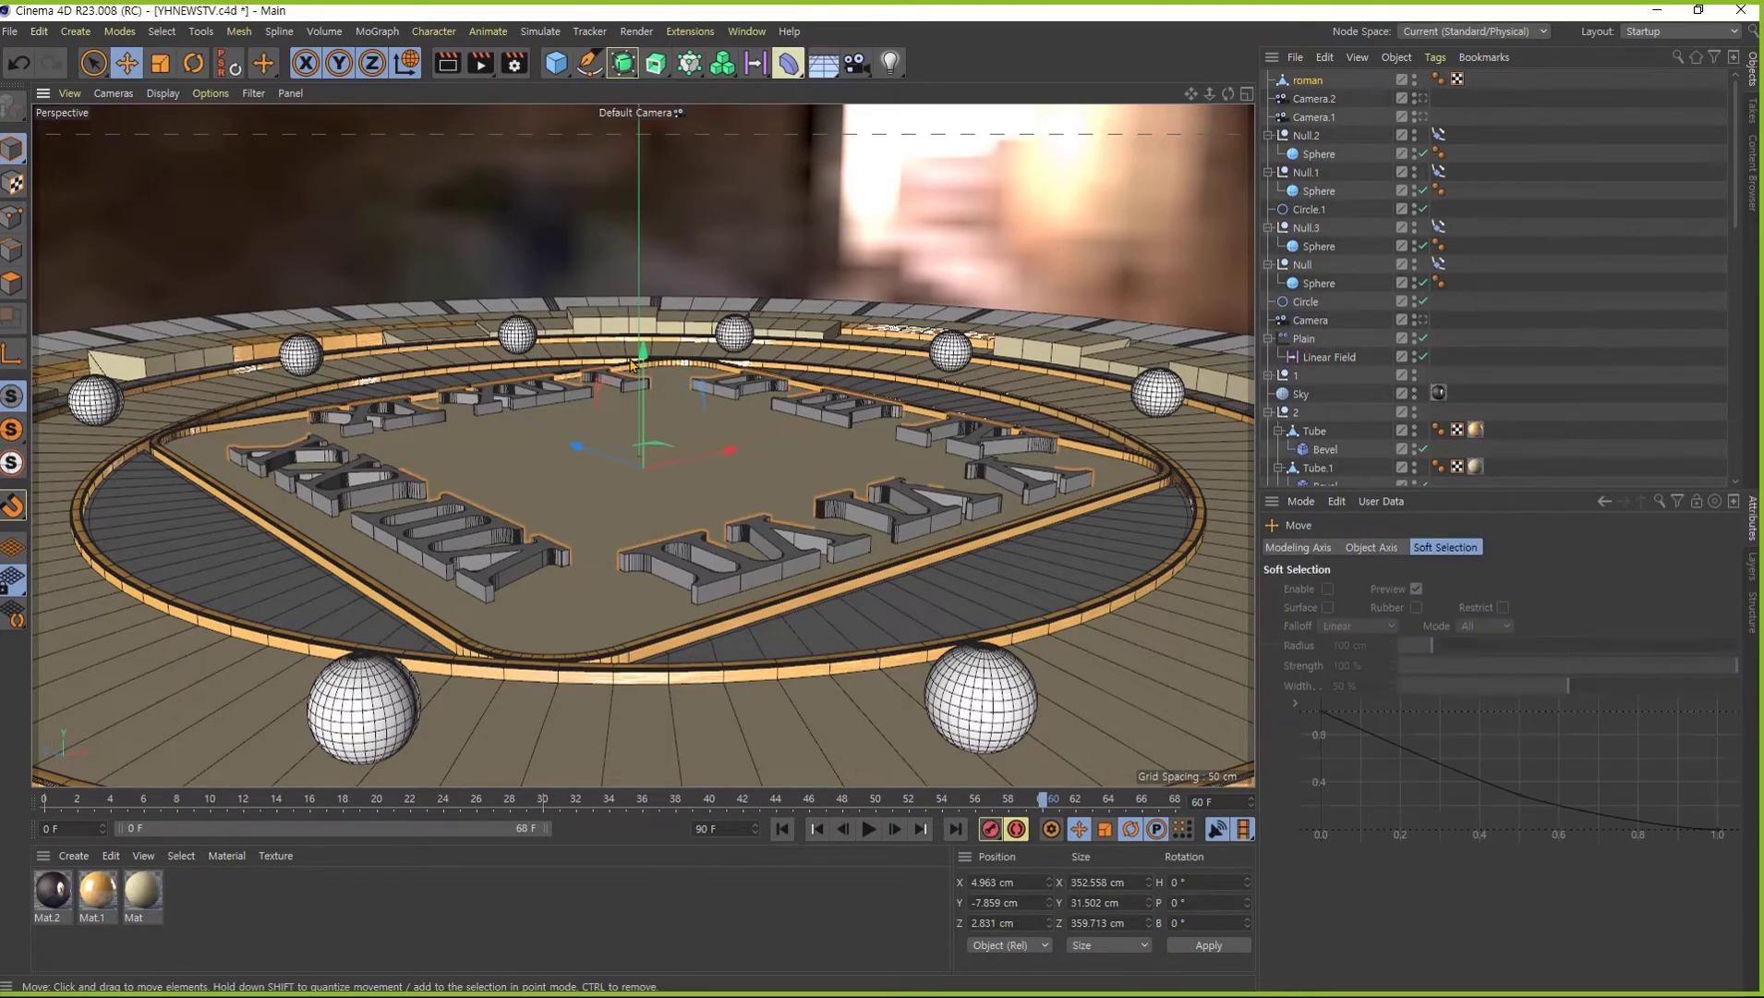
pyautogui.moveTo(632, 365); pyautogui.dragTo(650, 369)
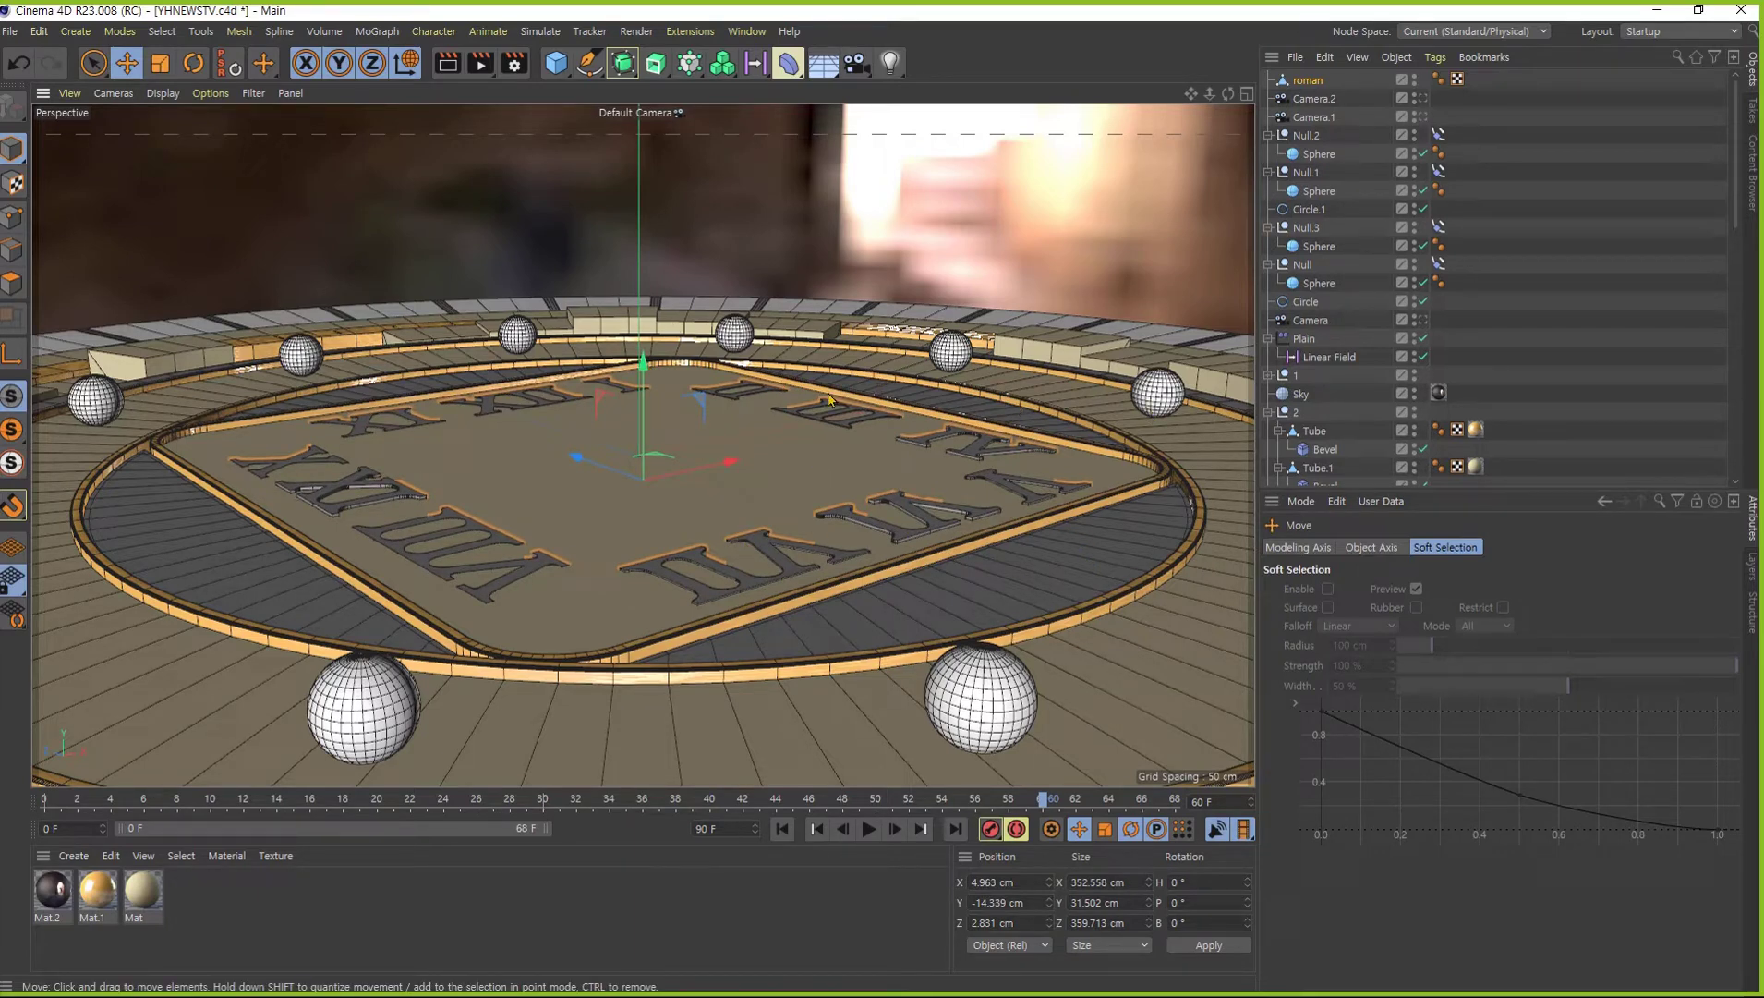
pyautogui.moveTo(644, 364); pyautogui.dragTo(905, 632)
pyautogui.scroll(3, 643, 379)
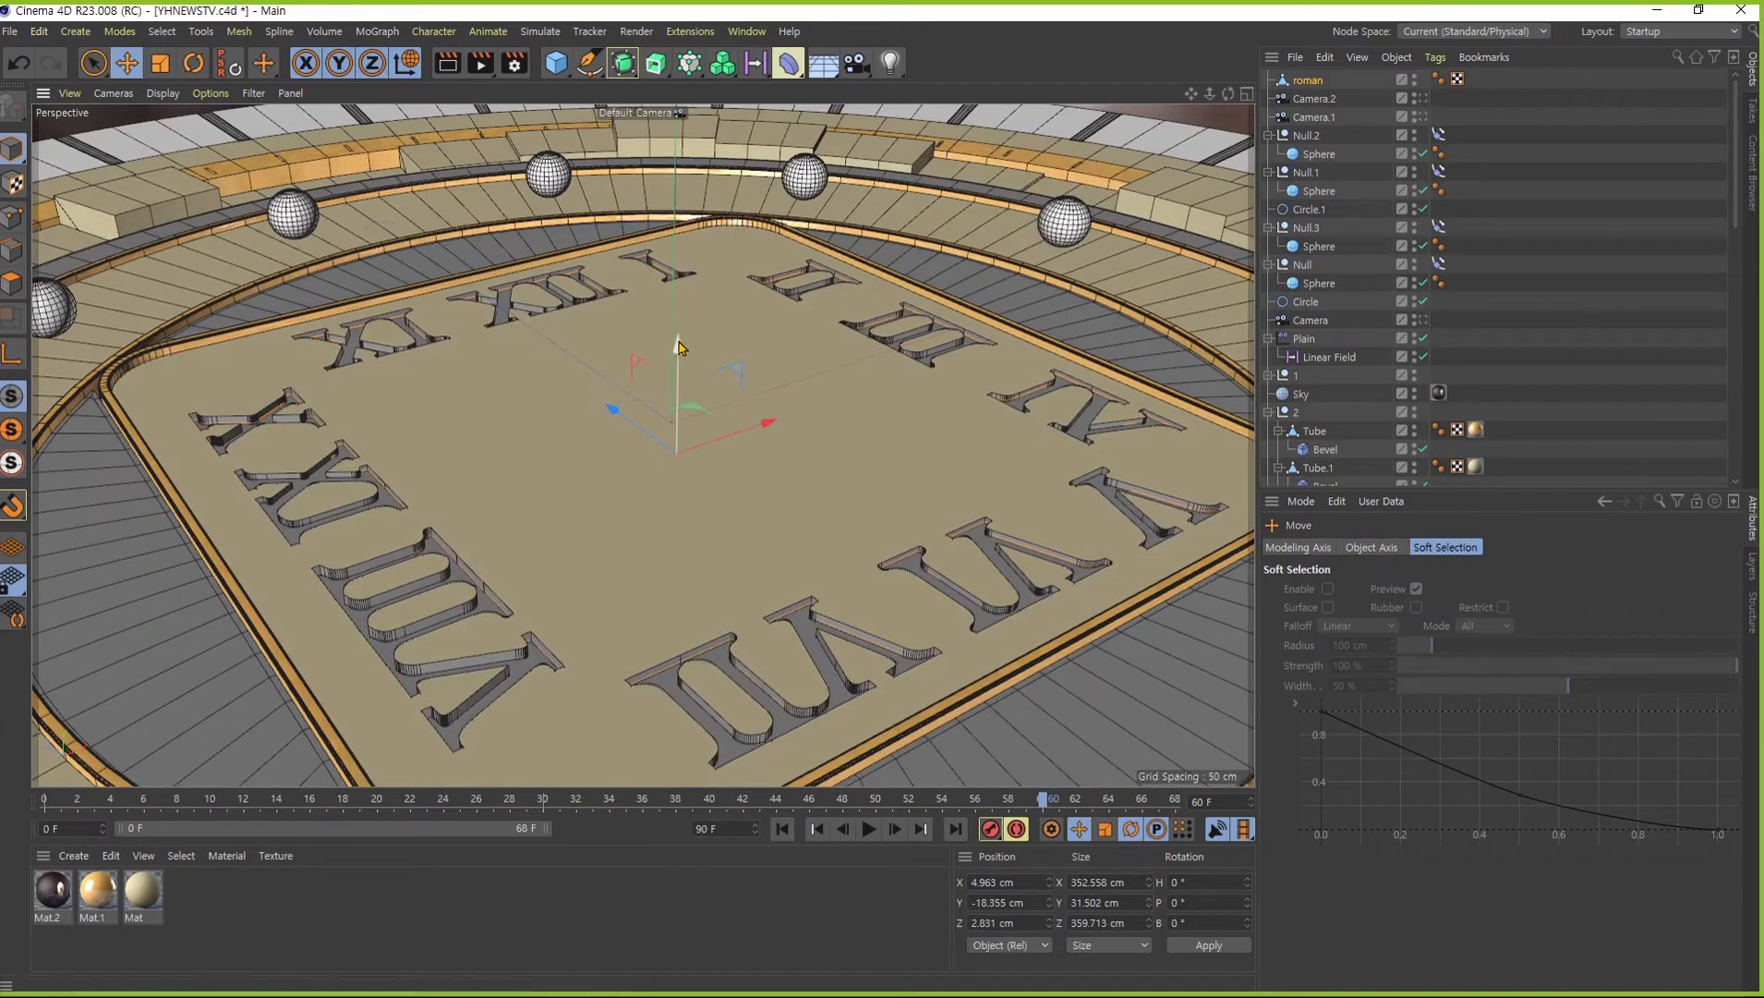
pyautogui.moveTo(679, 351); pyautogui.dragTo(679, 341)
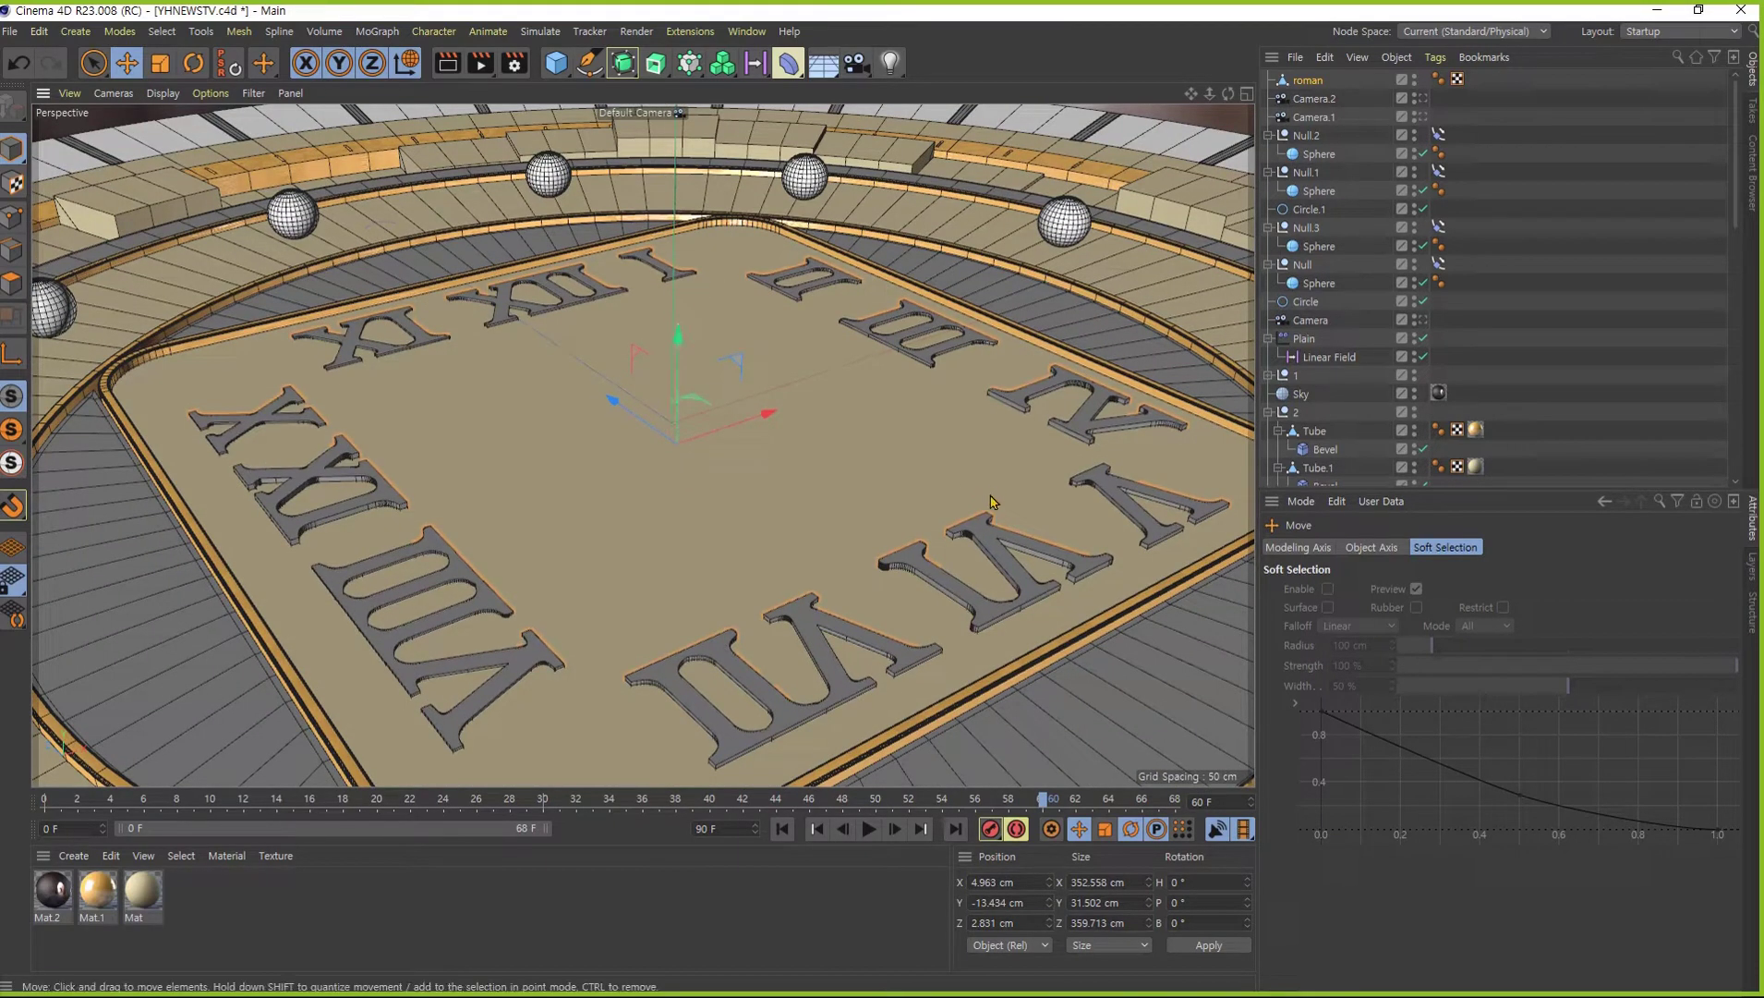
pyautogui.press('F3')
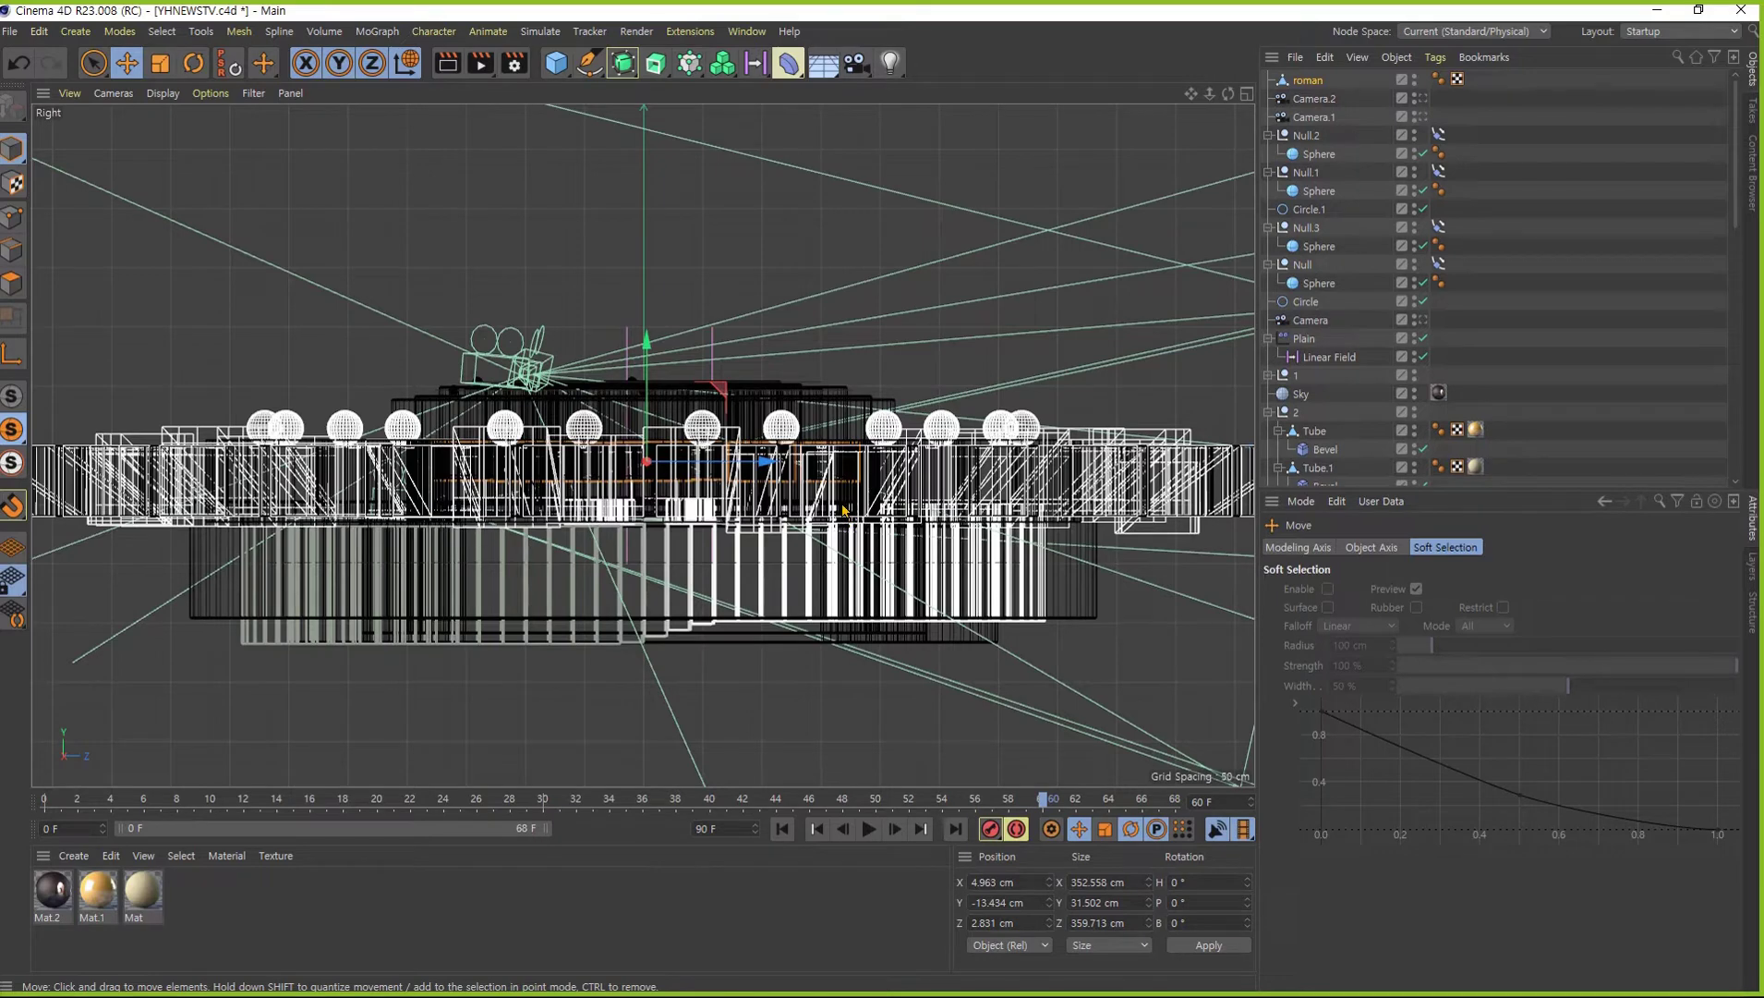
# - Solo and frame the roman object, enter point mode, and save the scene
pyautogui.hotkey('alt', 'h')
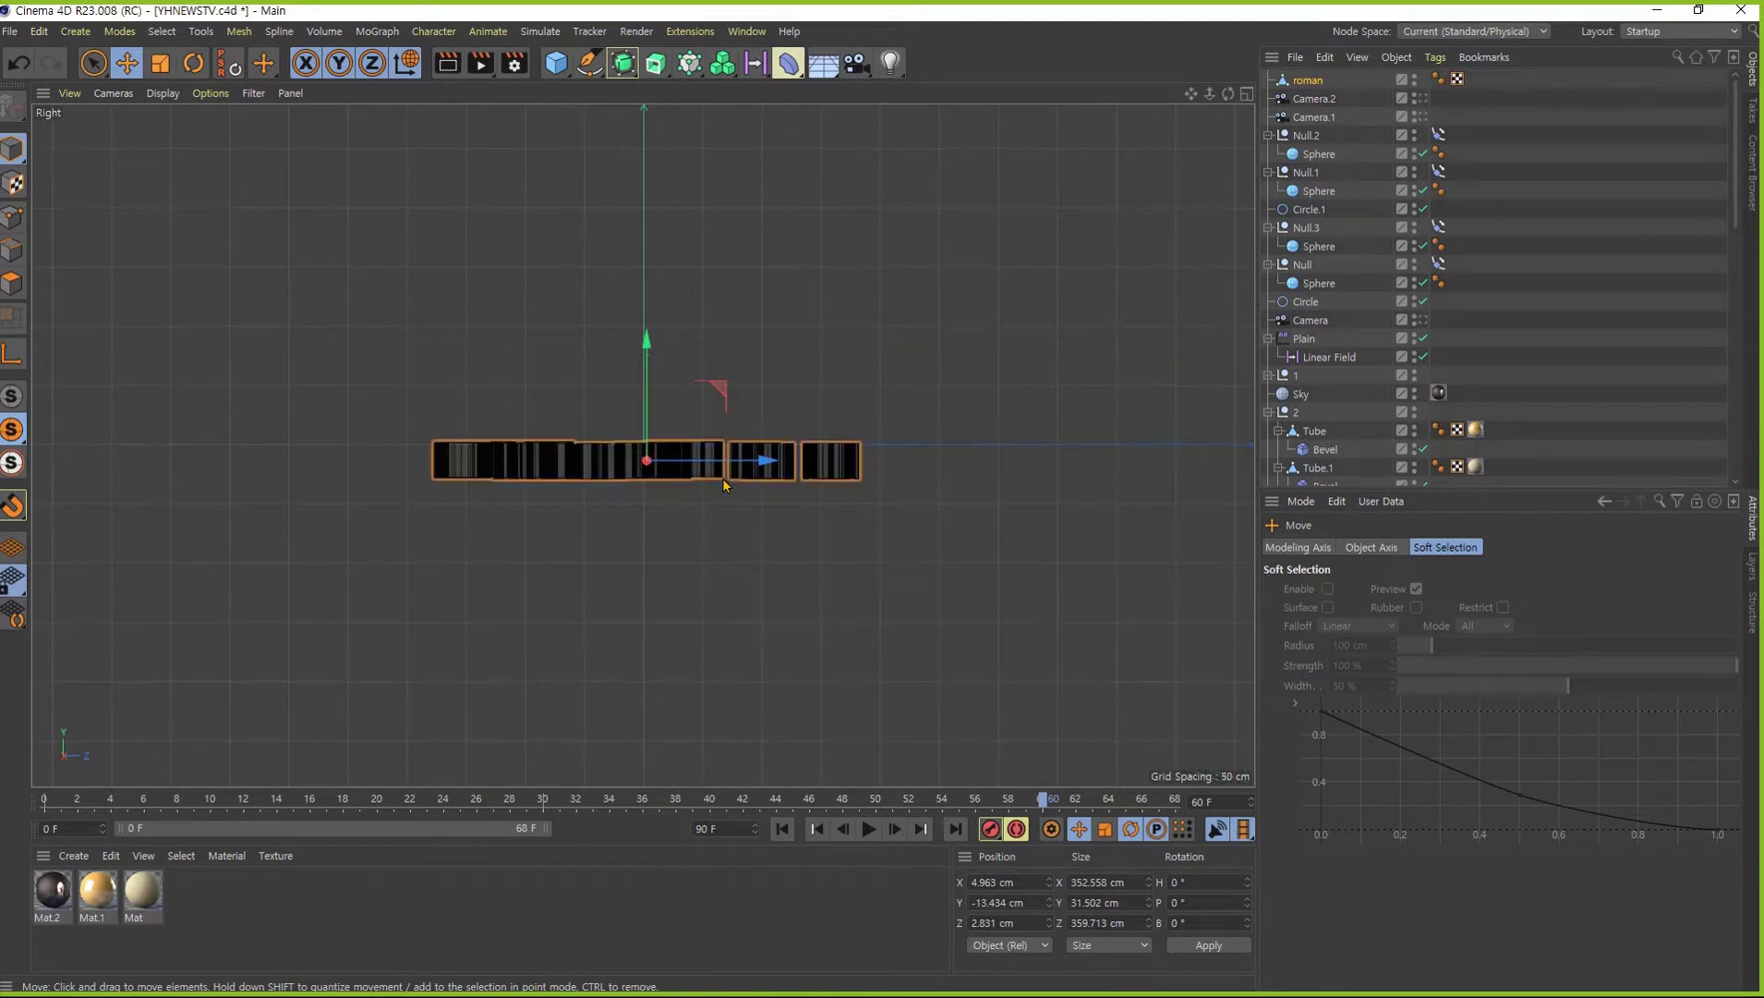
pyautogui.scroll(5, 608, 468)
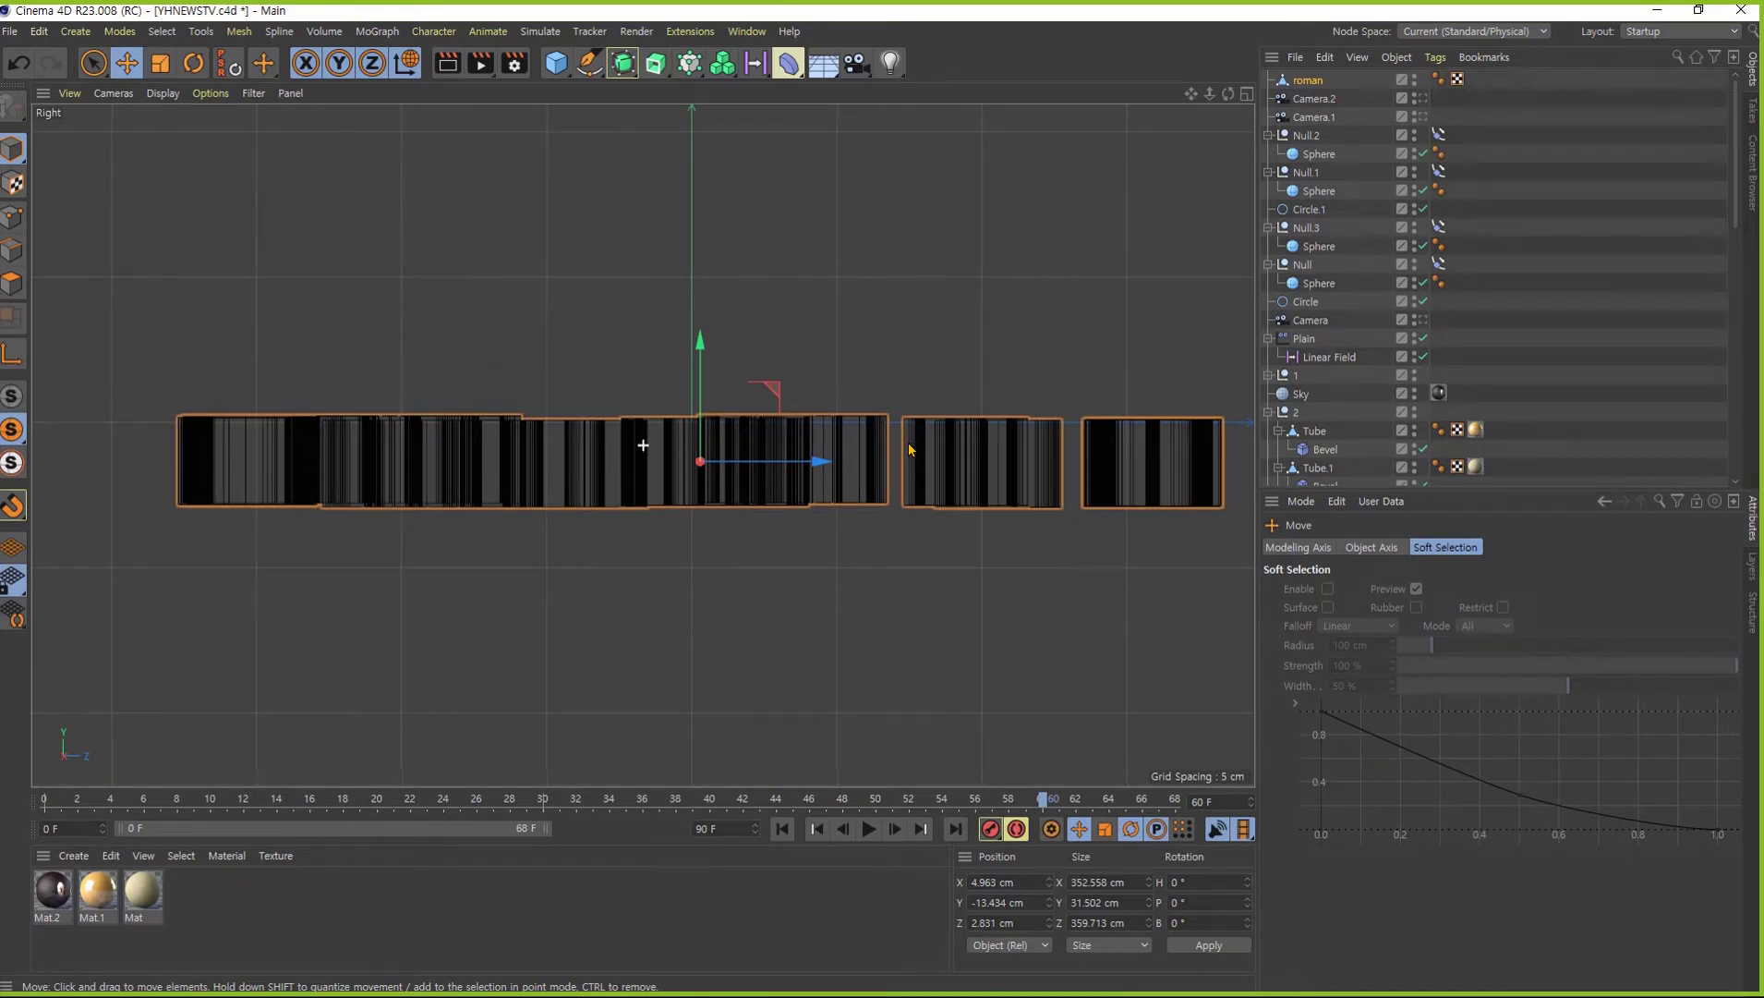
pyautogui.press('o')
pyautogui.click(13, 217)
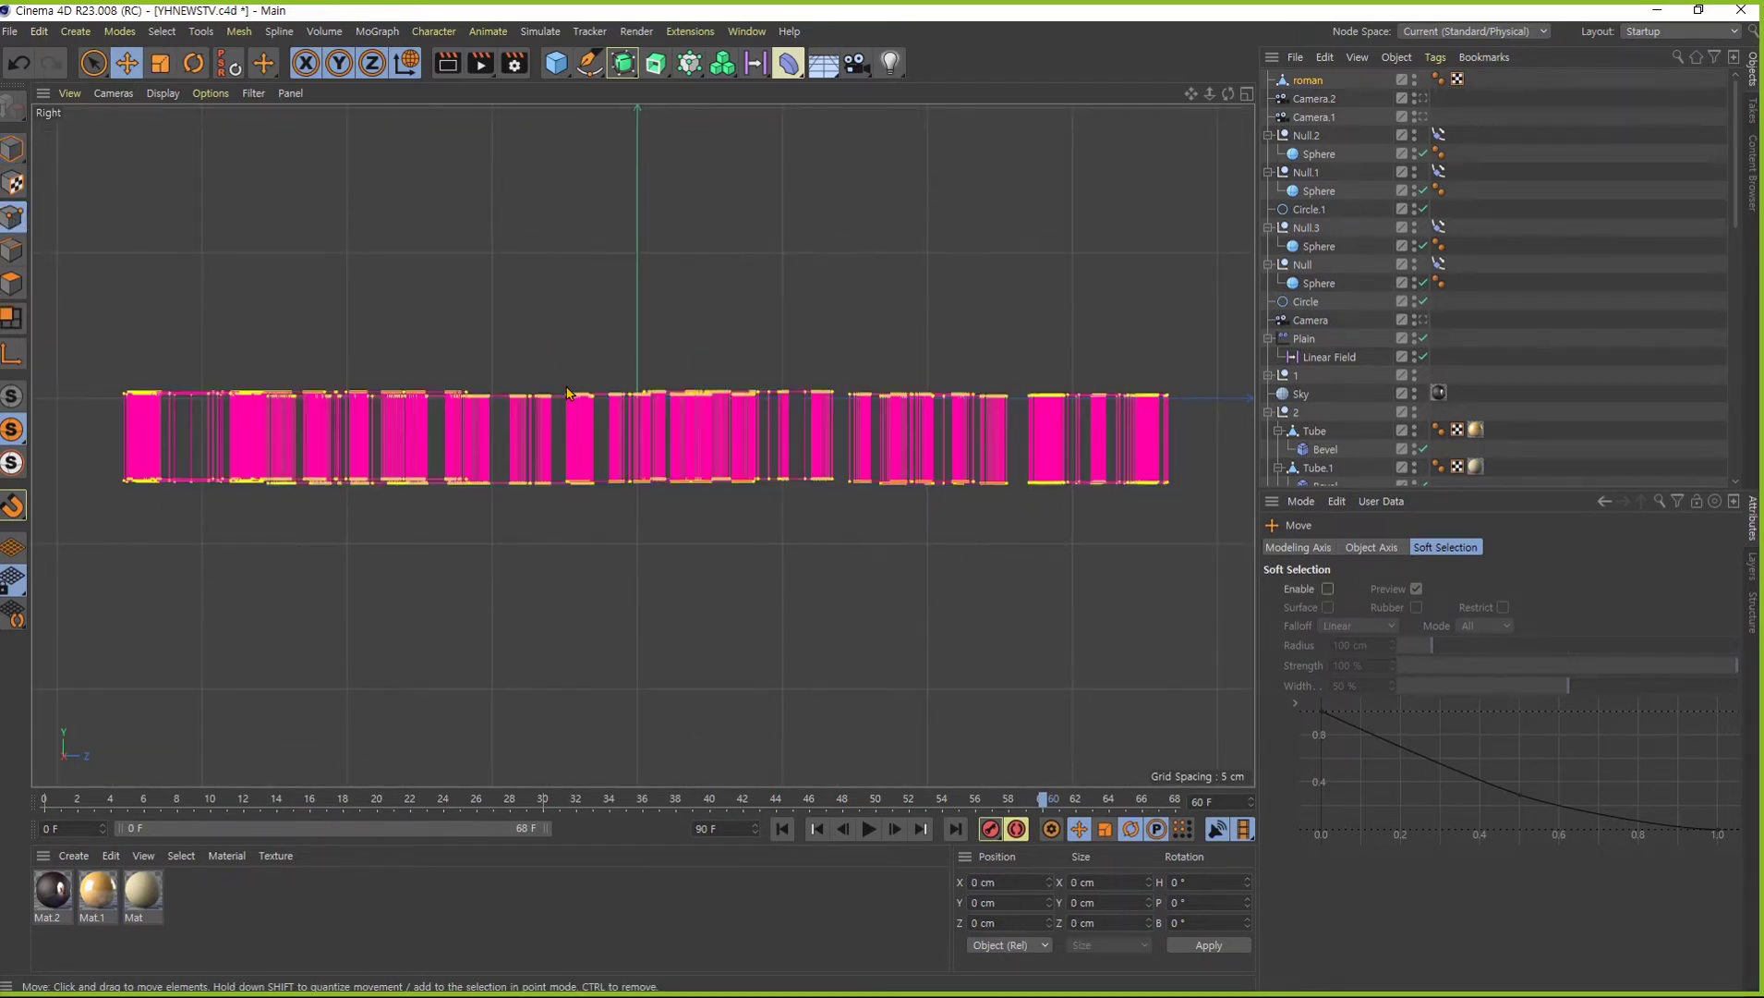
pyautogui.hotkey('ctrl', 's')
# - Rectangle-select the top, then the bottom points, setting each row's Size Y to 0
pyautogui.press('0')
pyautogui.moveTo(84, 346); pyautogui.dragTo(1201, 438)
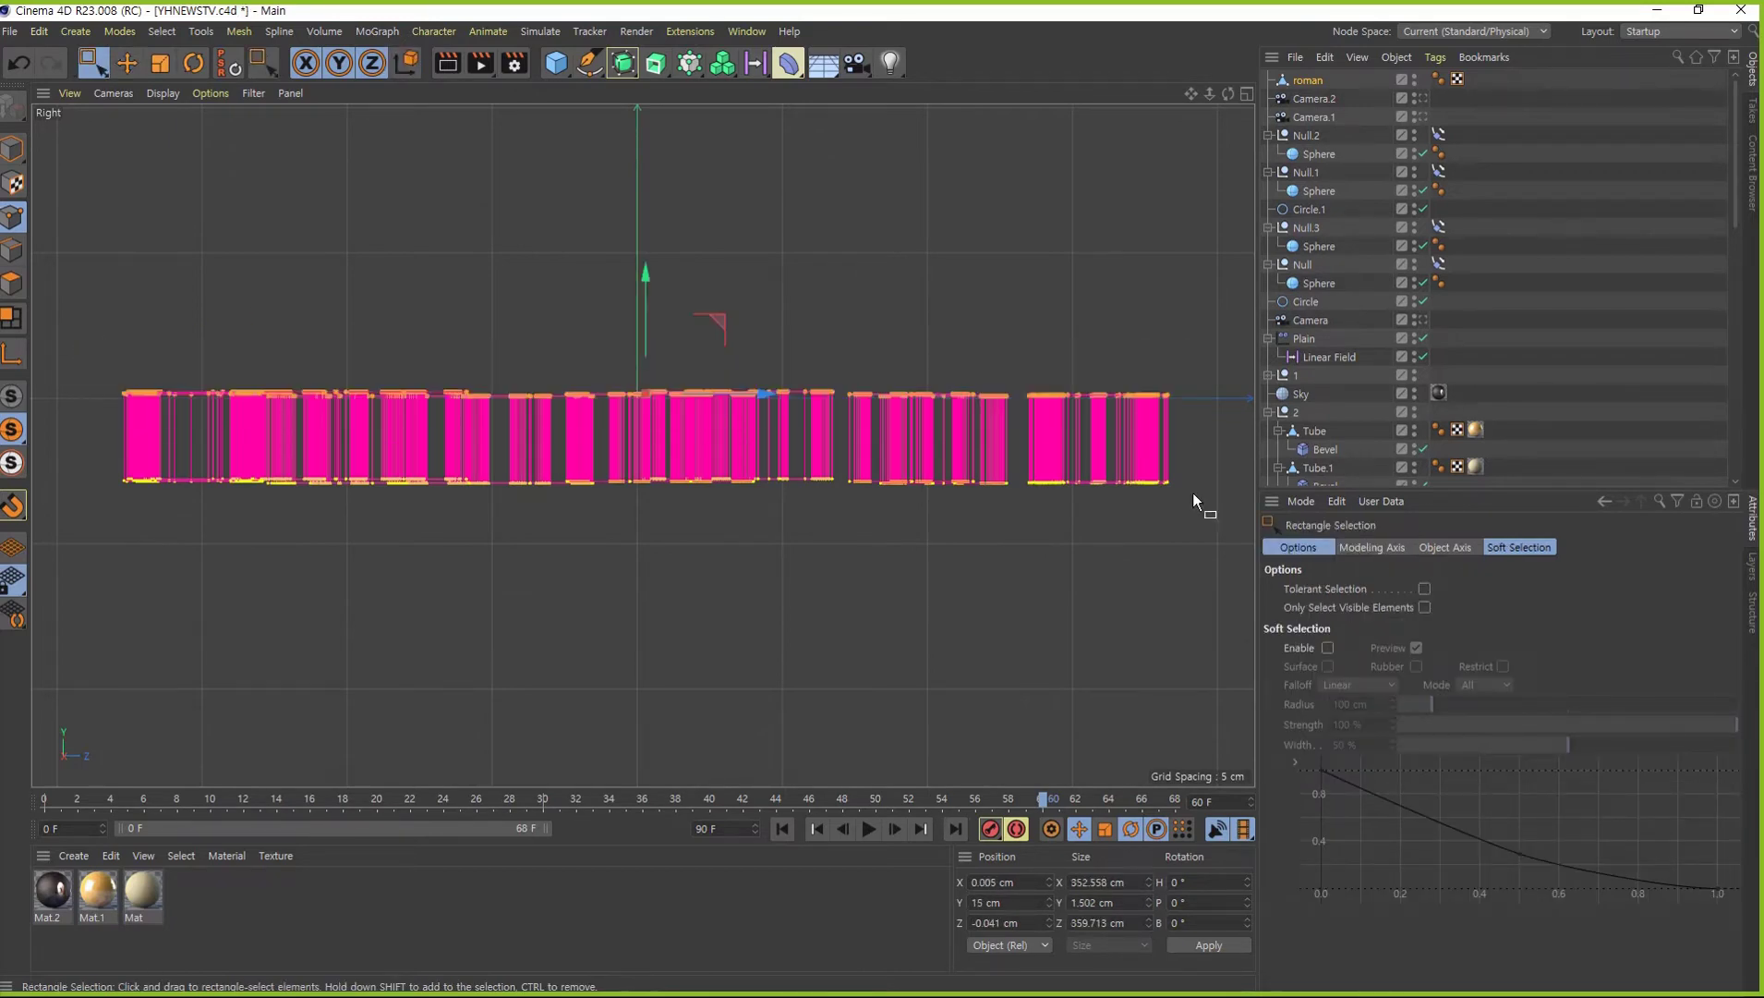
pyautogui.doubleClick(1136, 902)
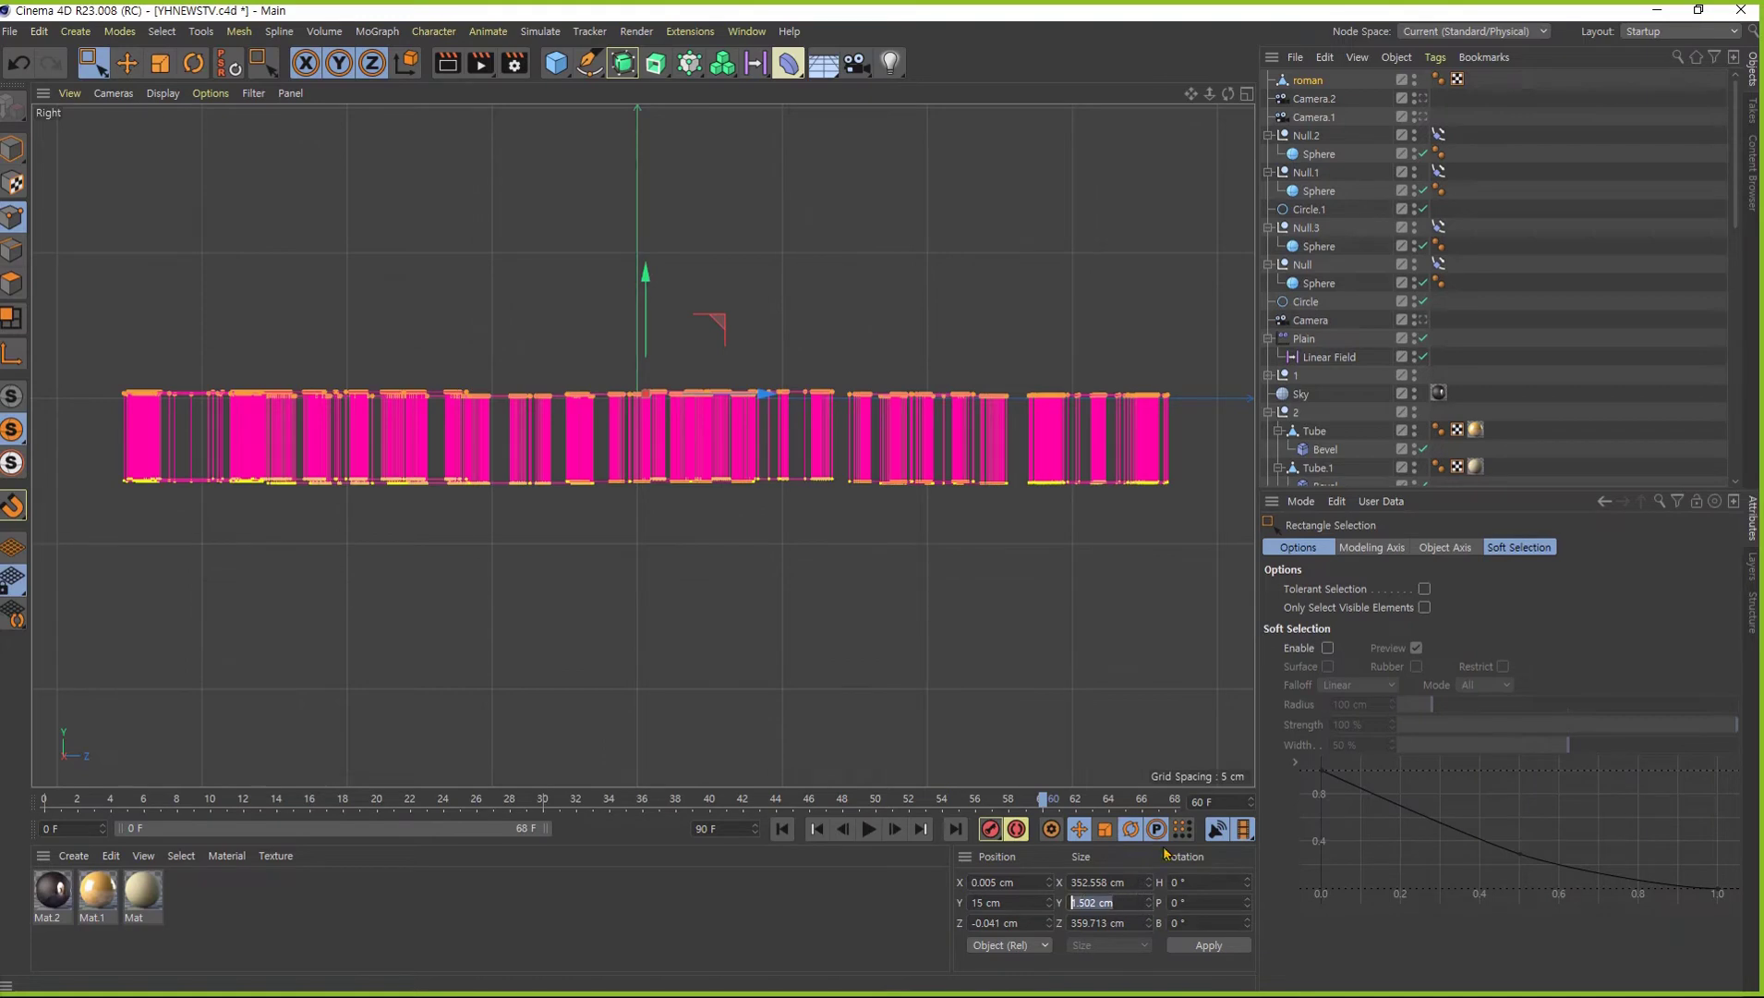
pyautogui.write('0')
pyautogui.press('Return')
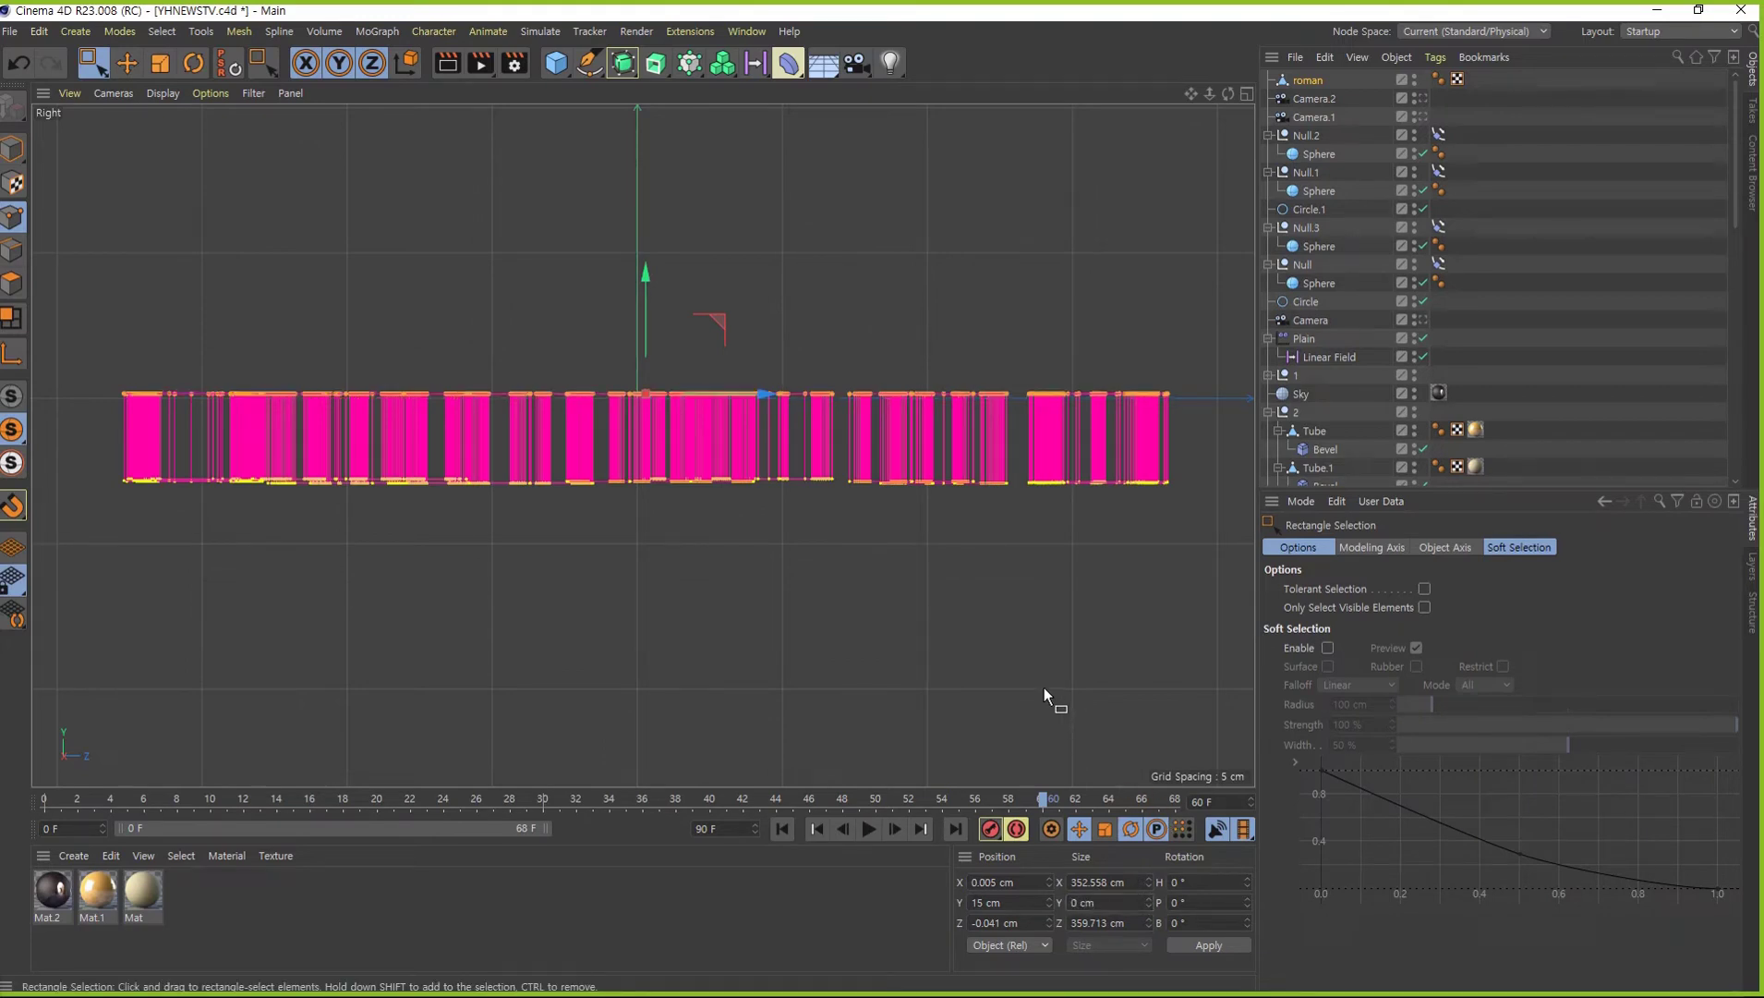
pyautogui.moveTo(1188, 523); pyautogui.dragTo(76, 451)
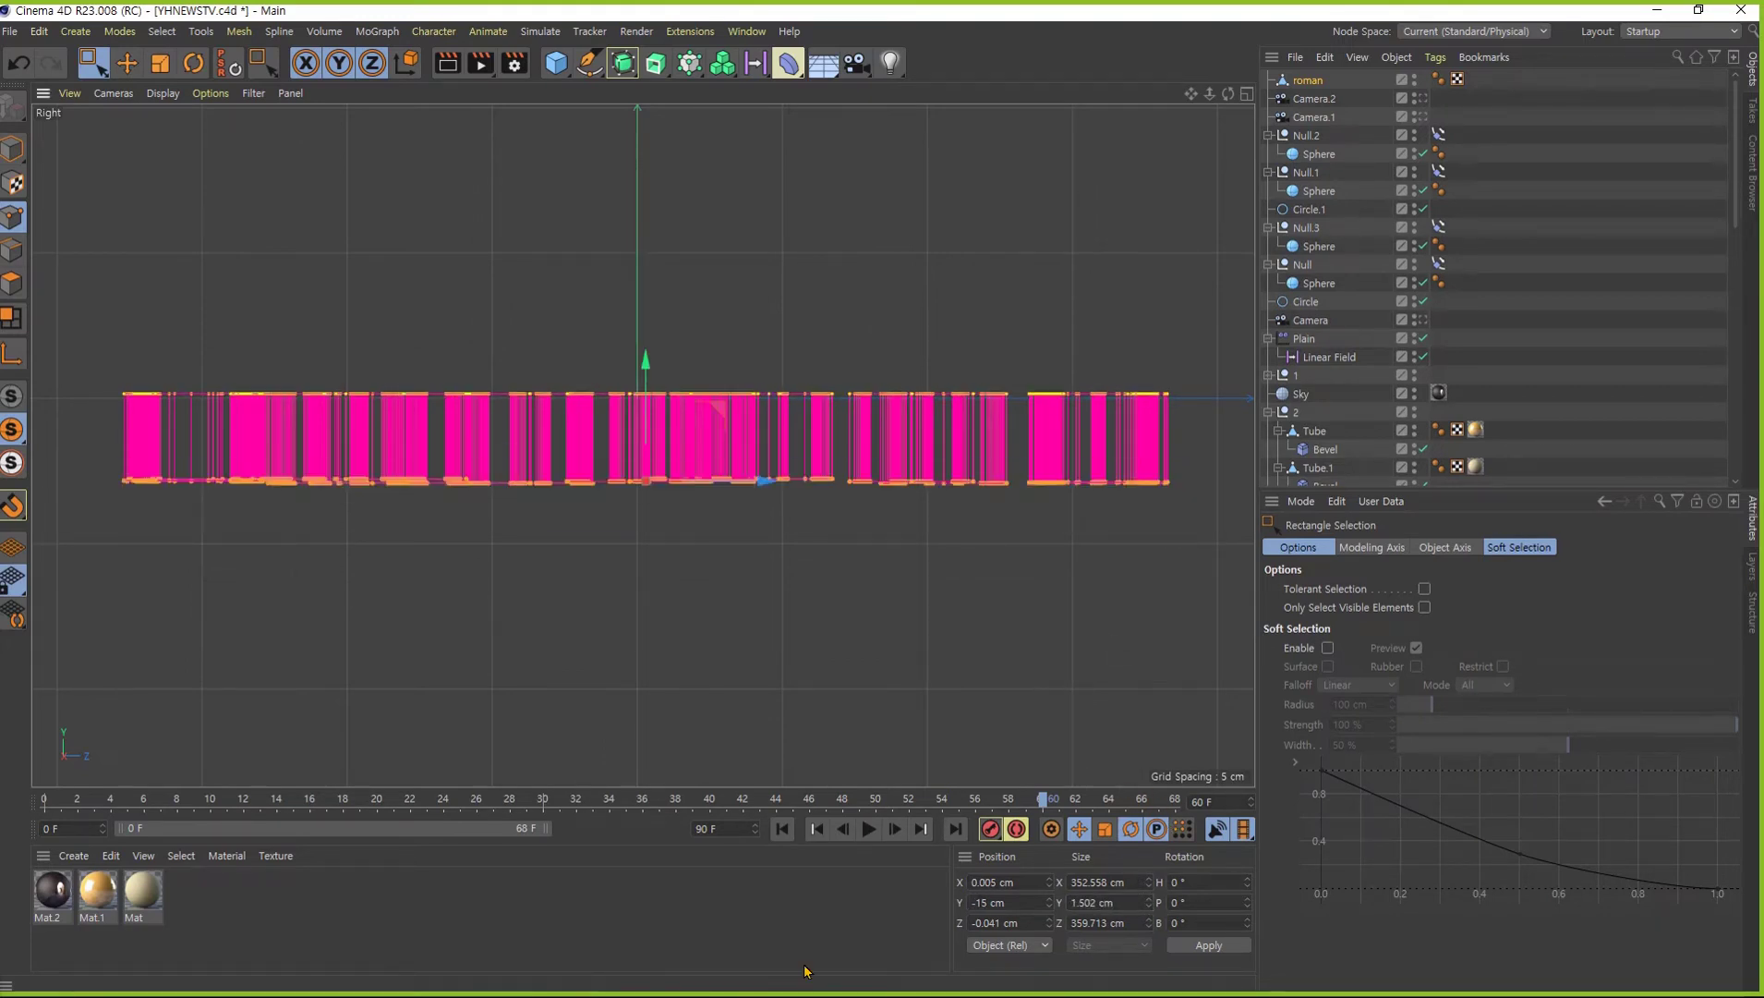
pyautogui.doubleClick(1111, 902)
pyautogui.write('0')
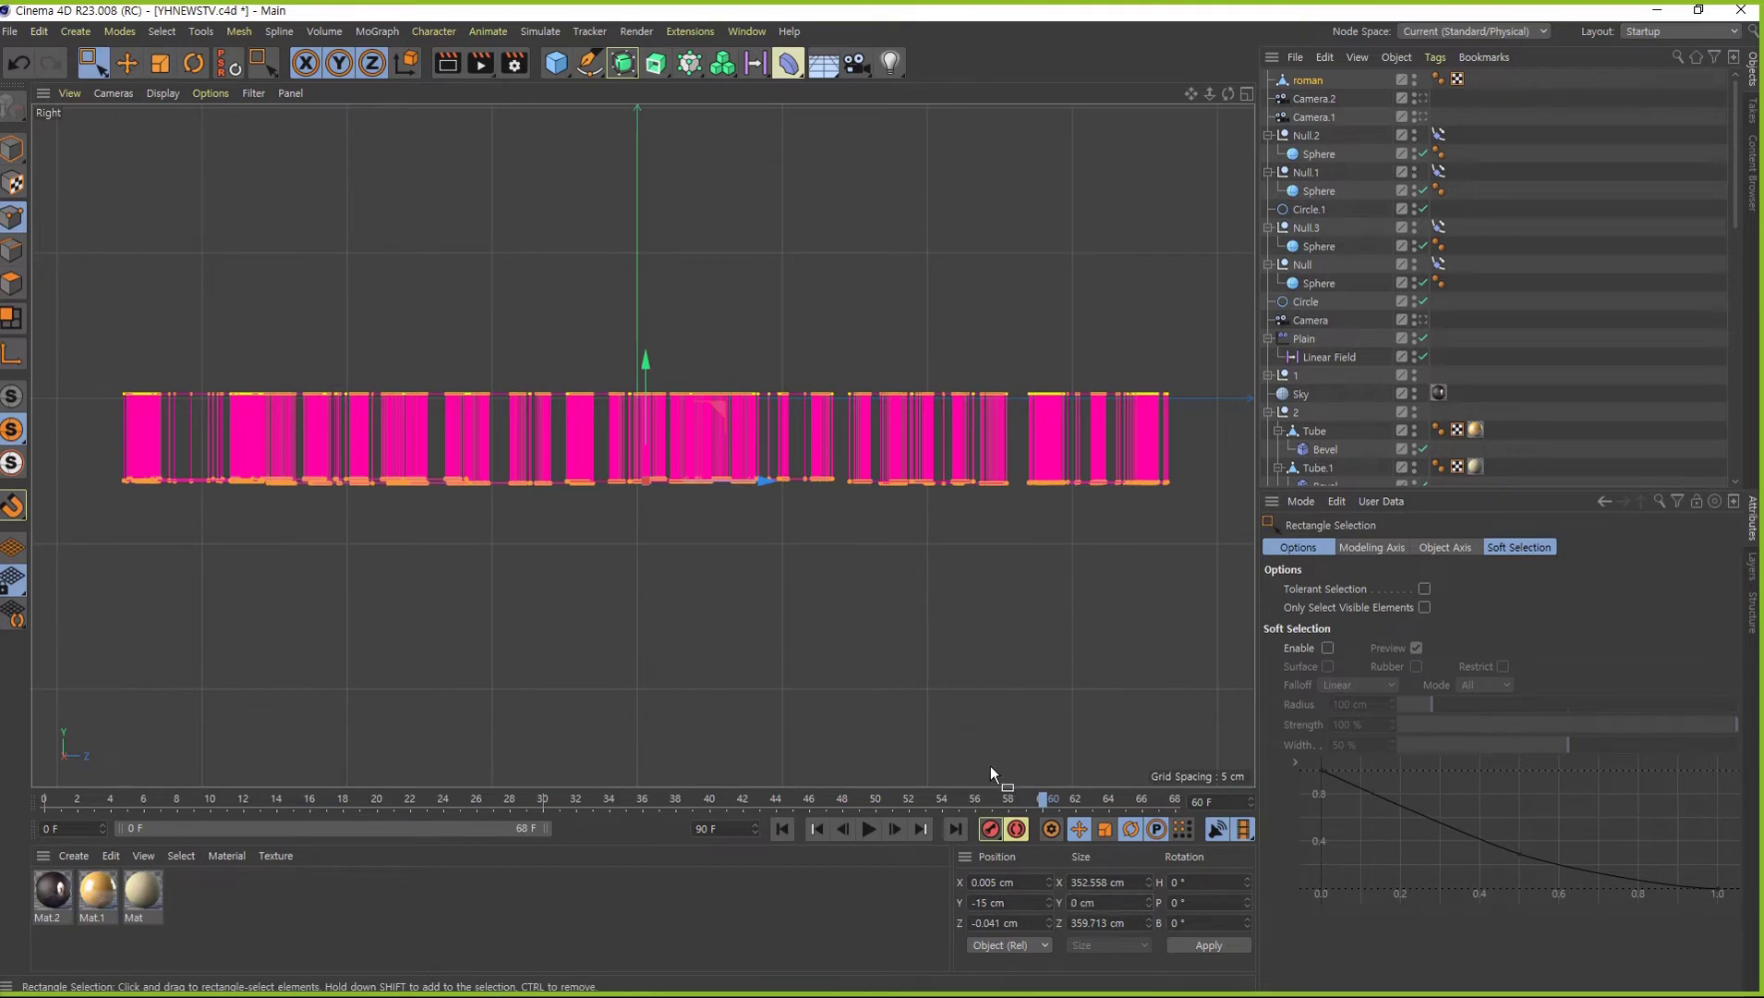
pyautogui.press('Return')
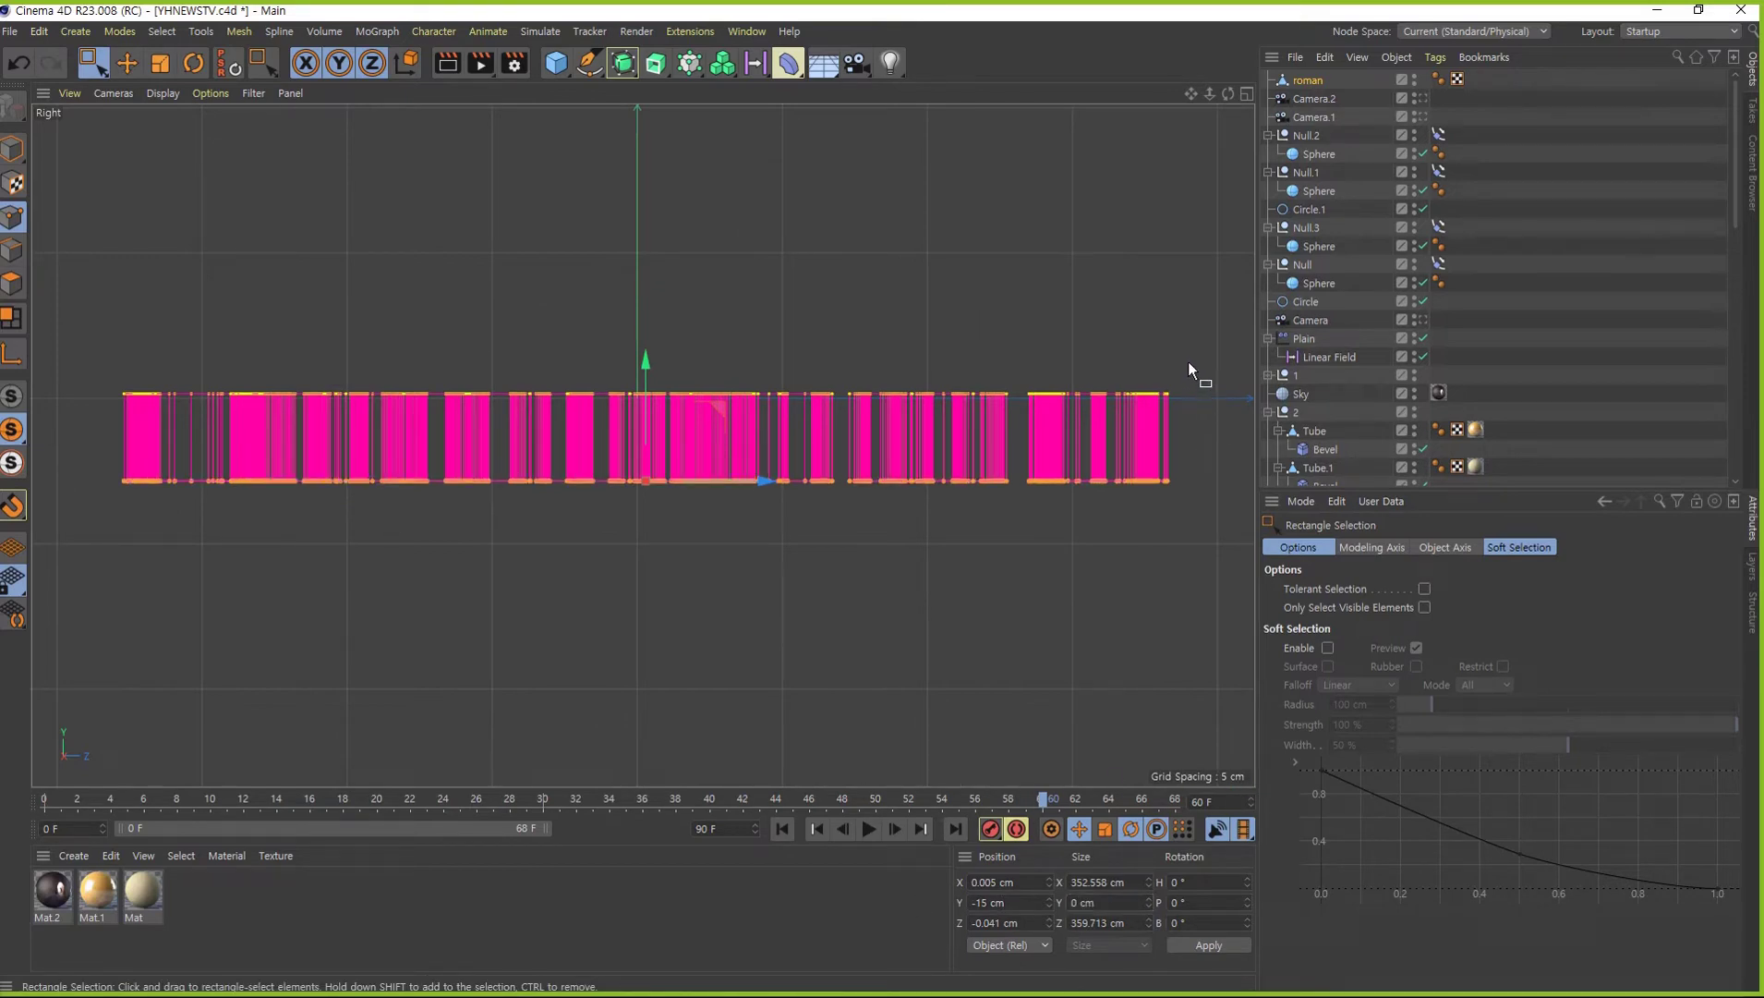
# - Reselect the top points, return to object mode and save the scene
pyautogui.moveTo(1190, 360); pyautogui.dragTo(74, 412)
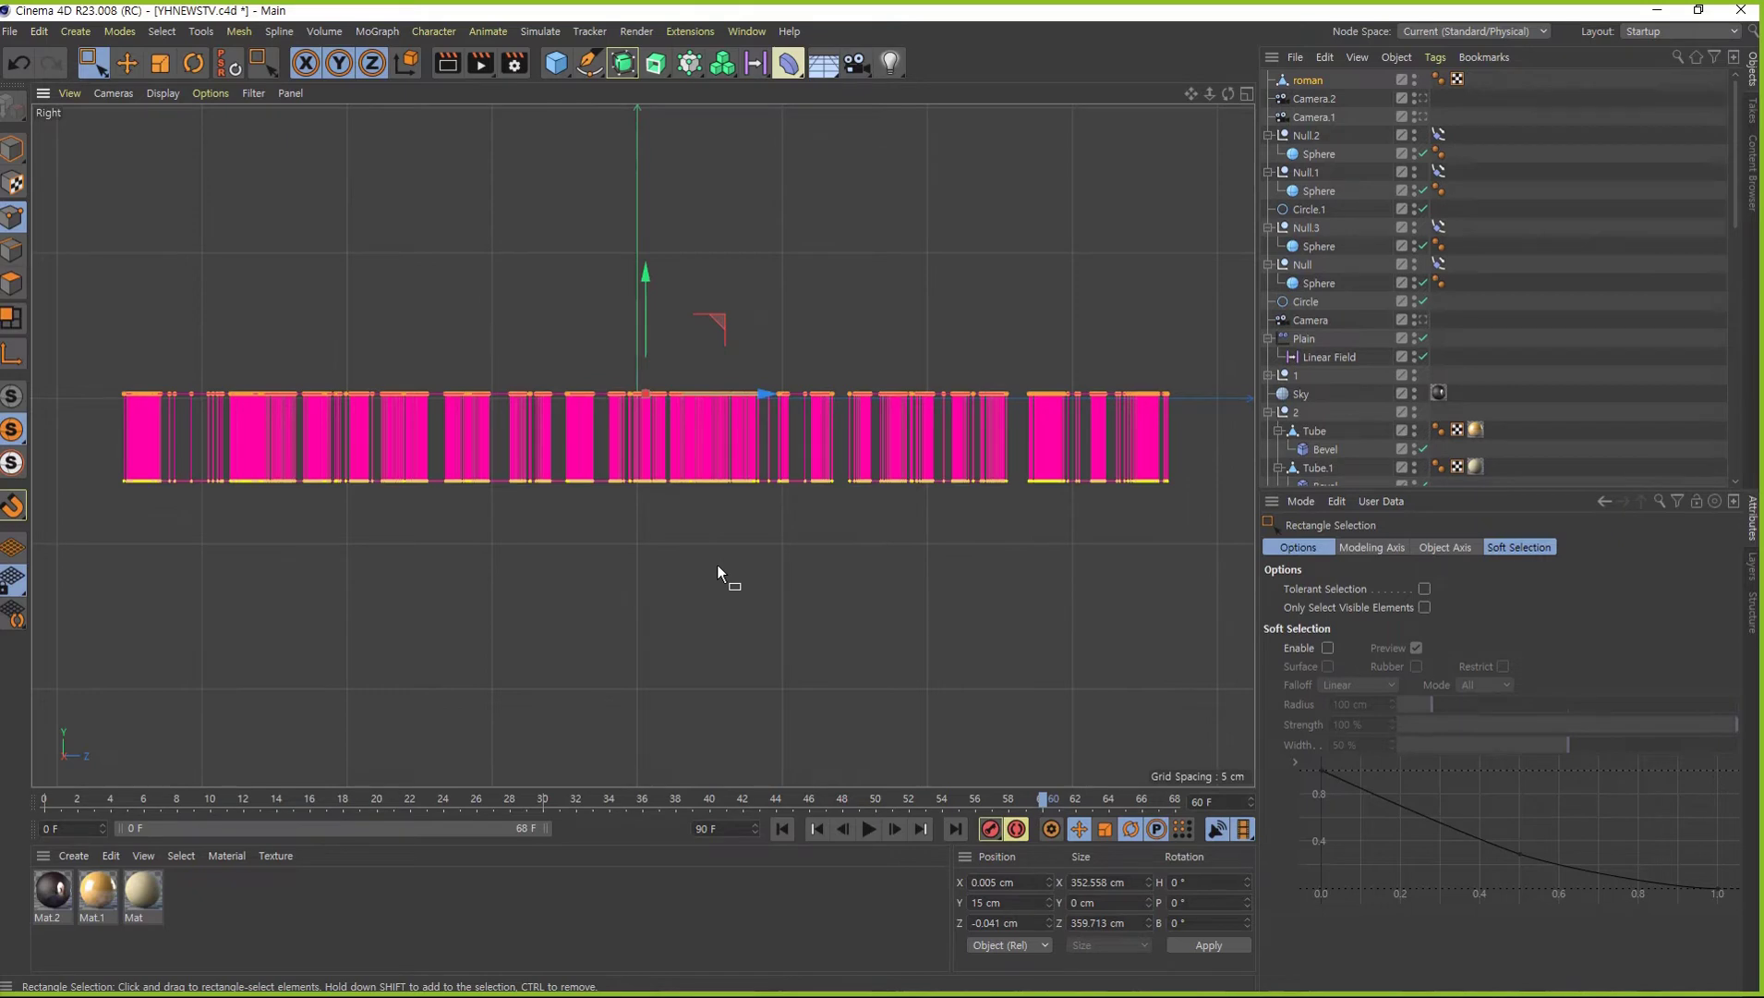
pyautogui.click(13, 148)
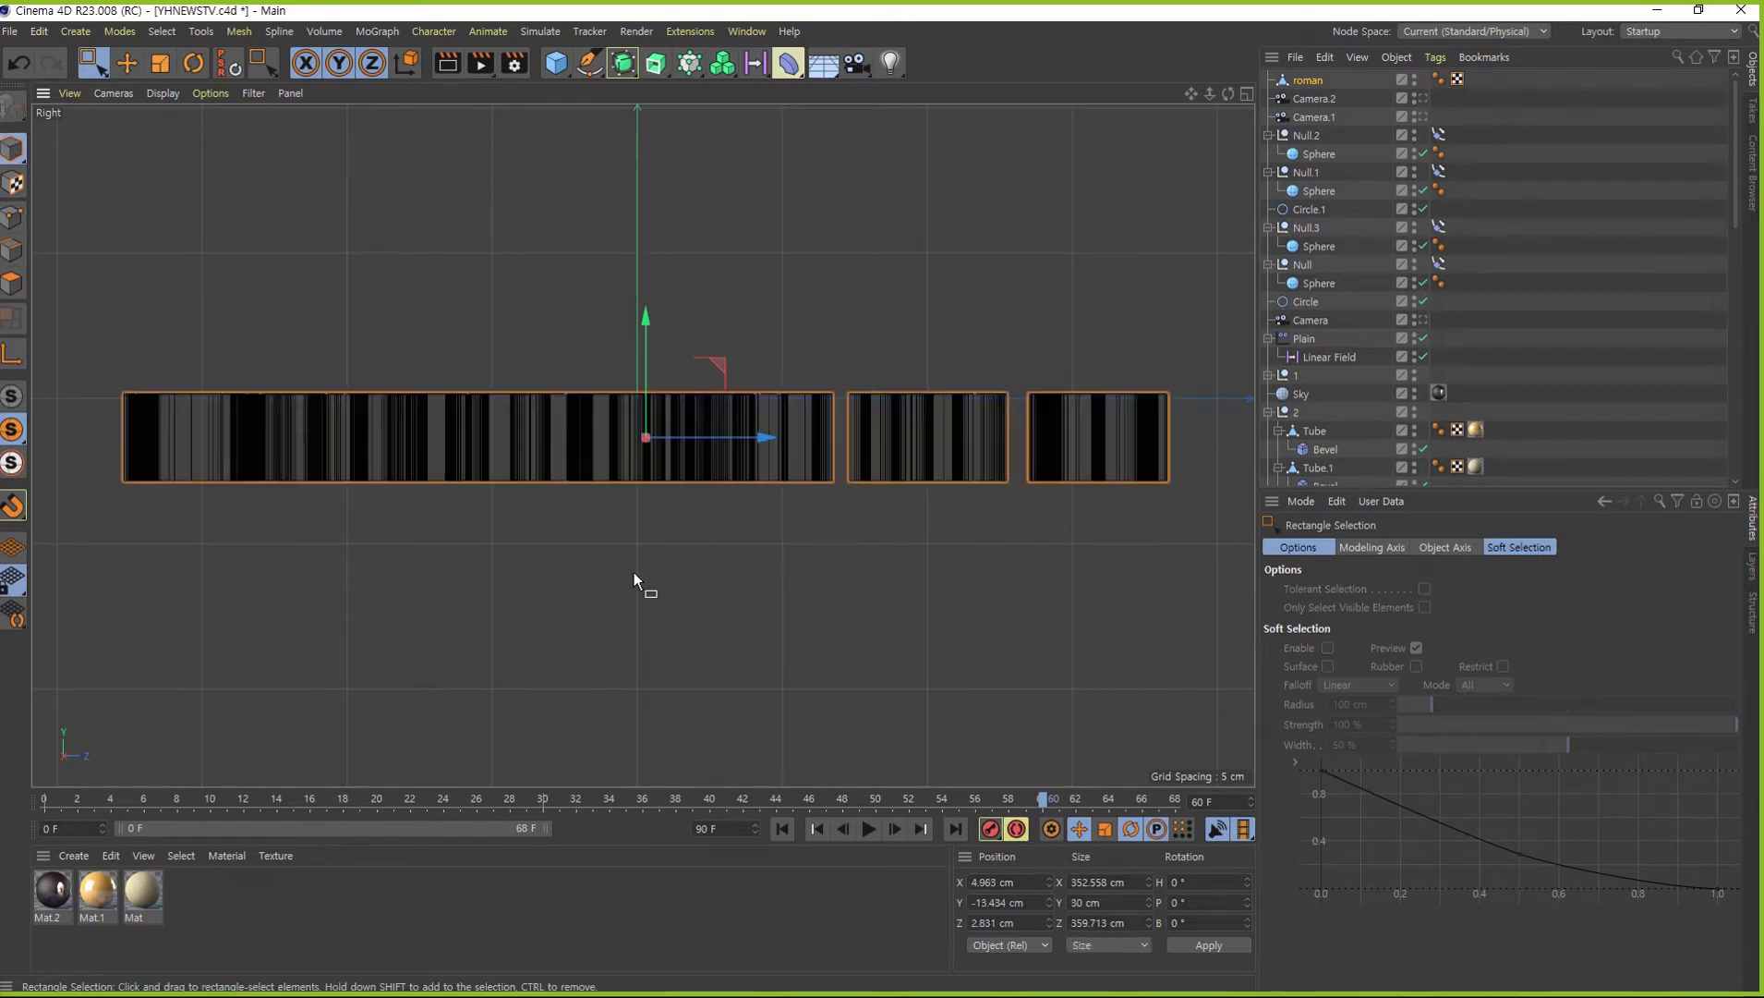
pyautogui.hotkey('ctrl', 's')
pyautogui.press('F1')
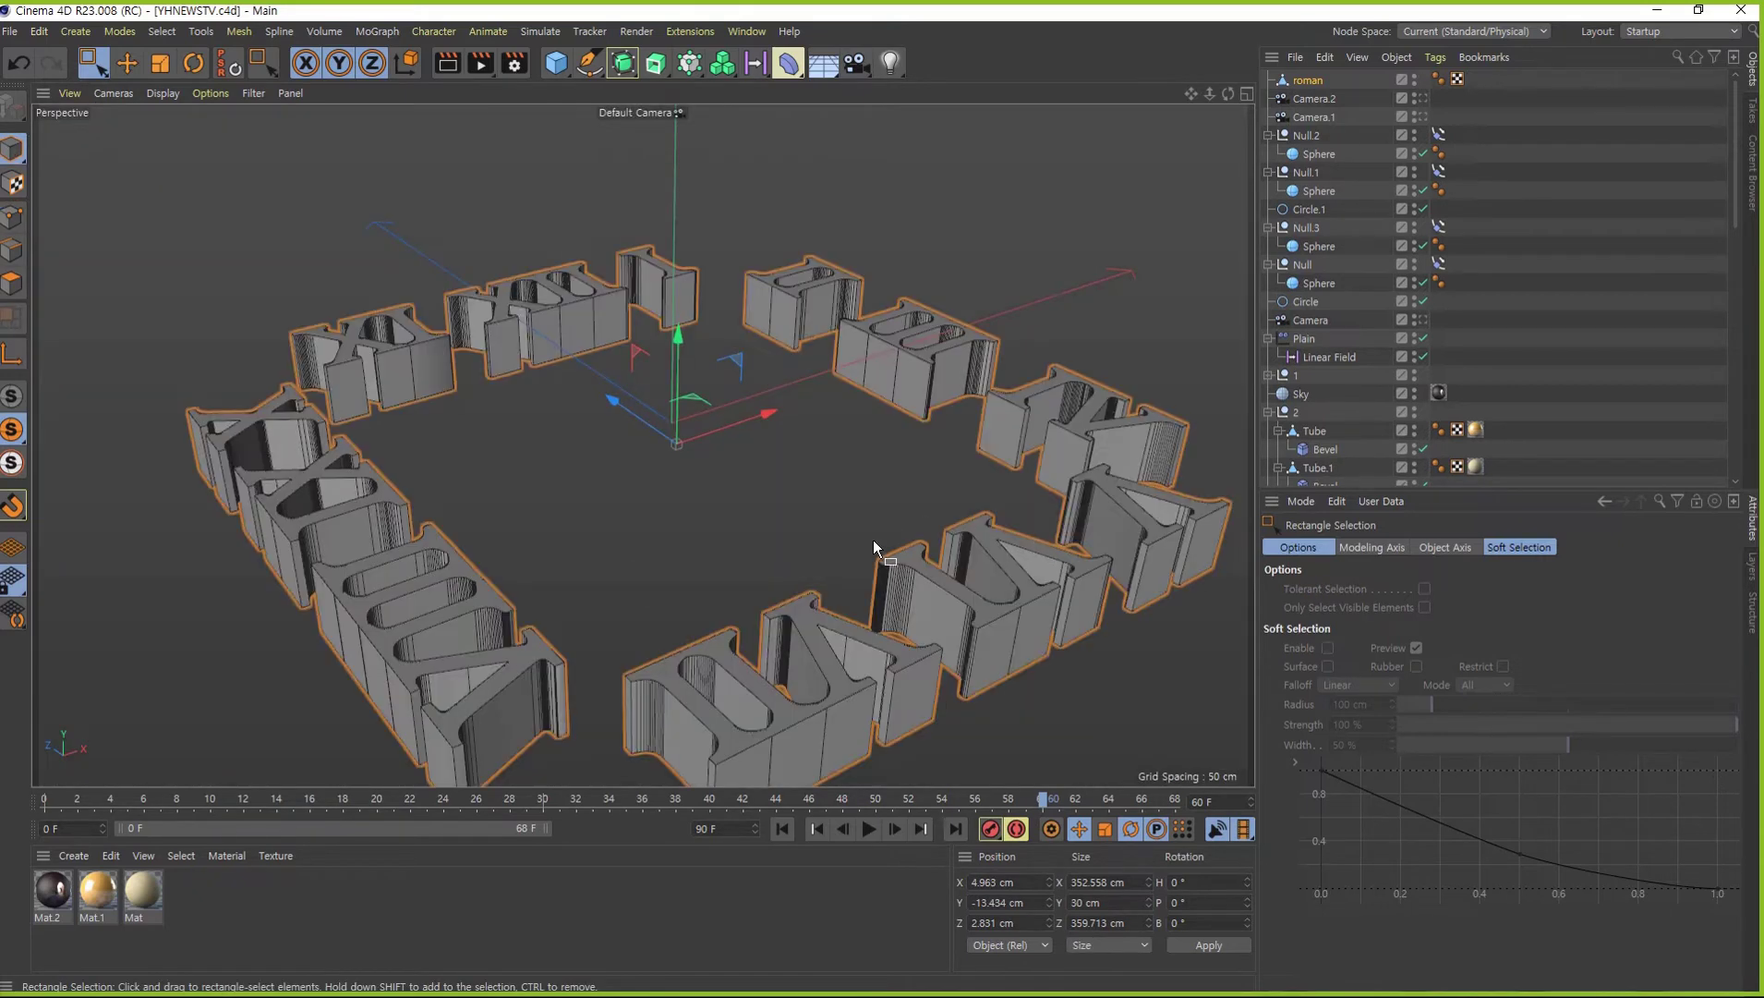
pyautogui.keyDown('alt'); pyautogui.moveTo(873, 546); pyautogui.dragTo(786, 440, button='middle'); pyautogui.keyUp('alt')
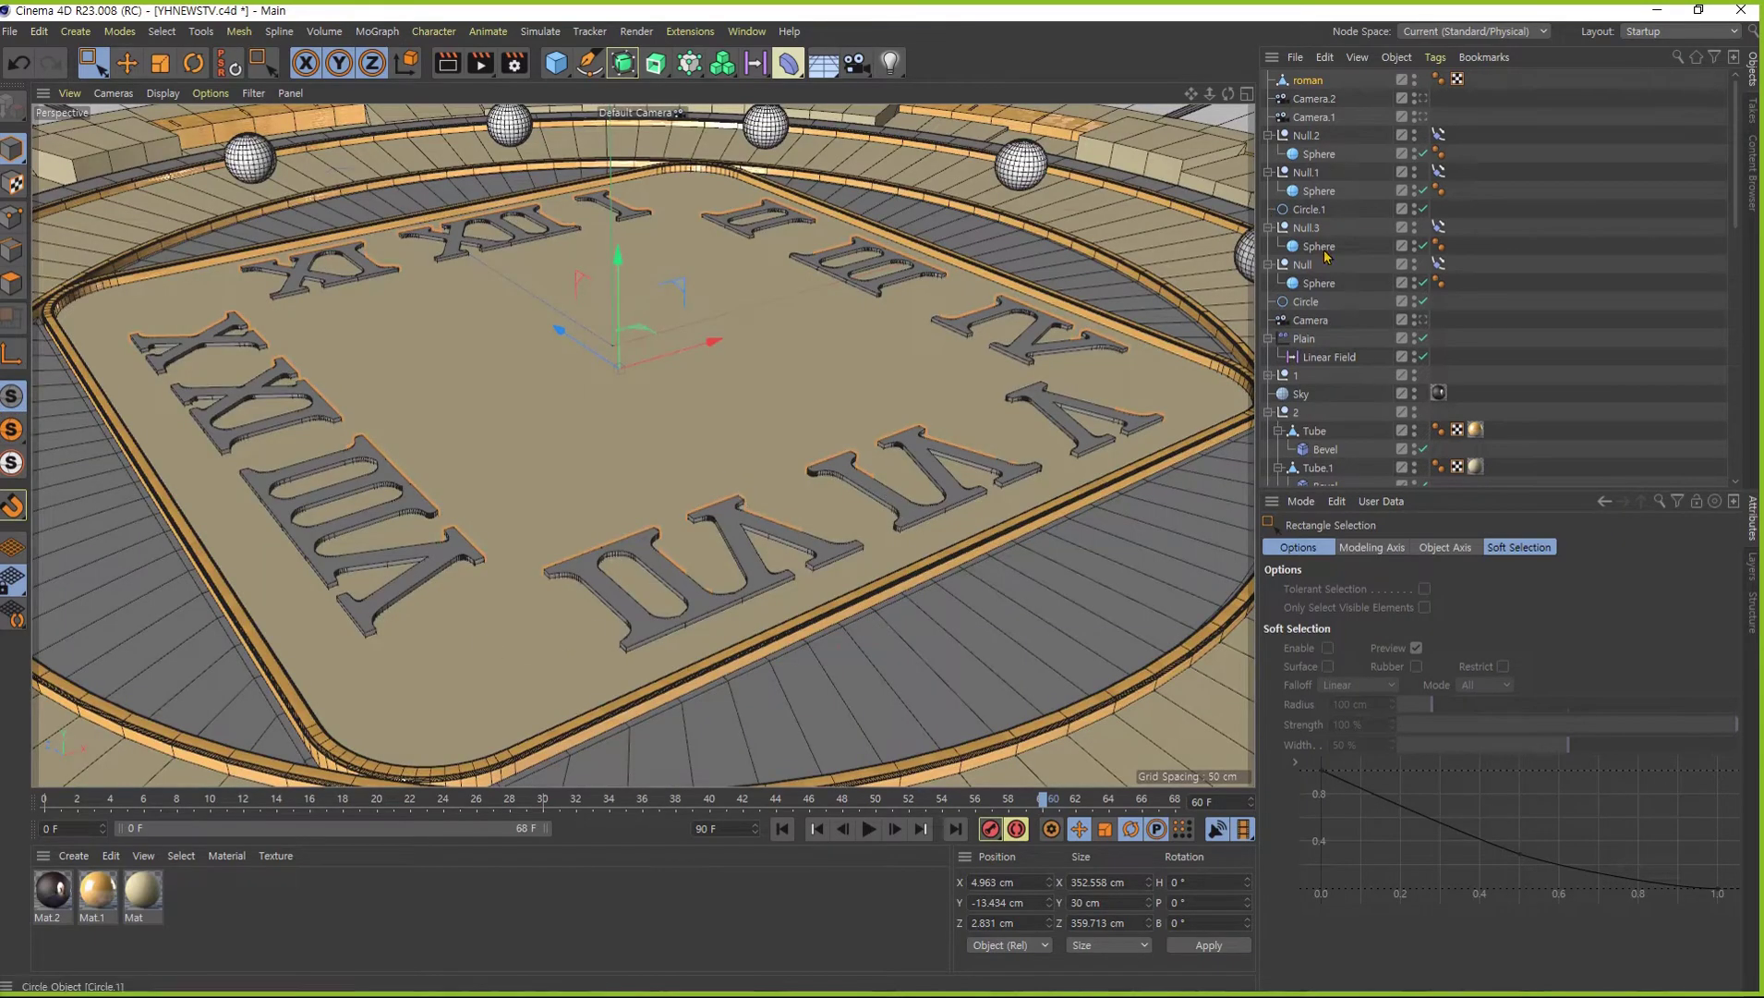
pyautogui.scroll(-3, 1359, 466)
pyautogui.scroll(-10, 1359, 466)
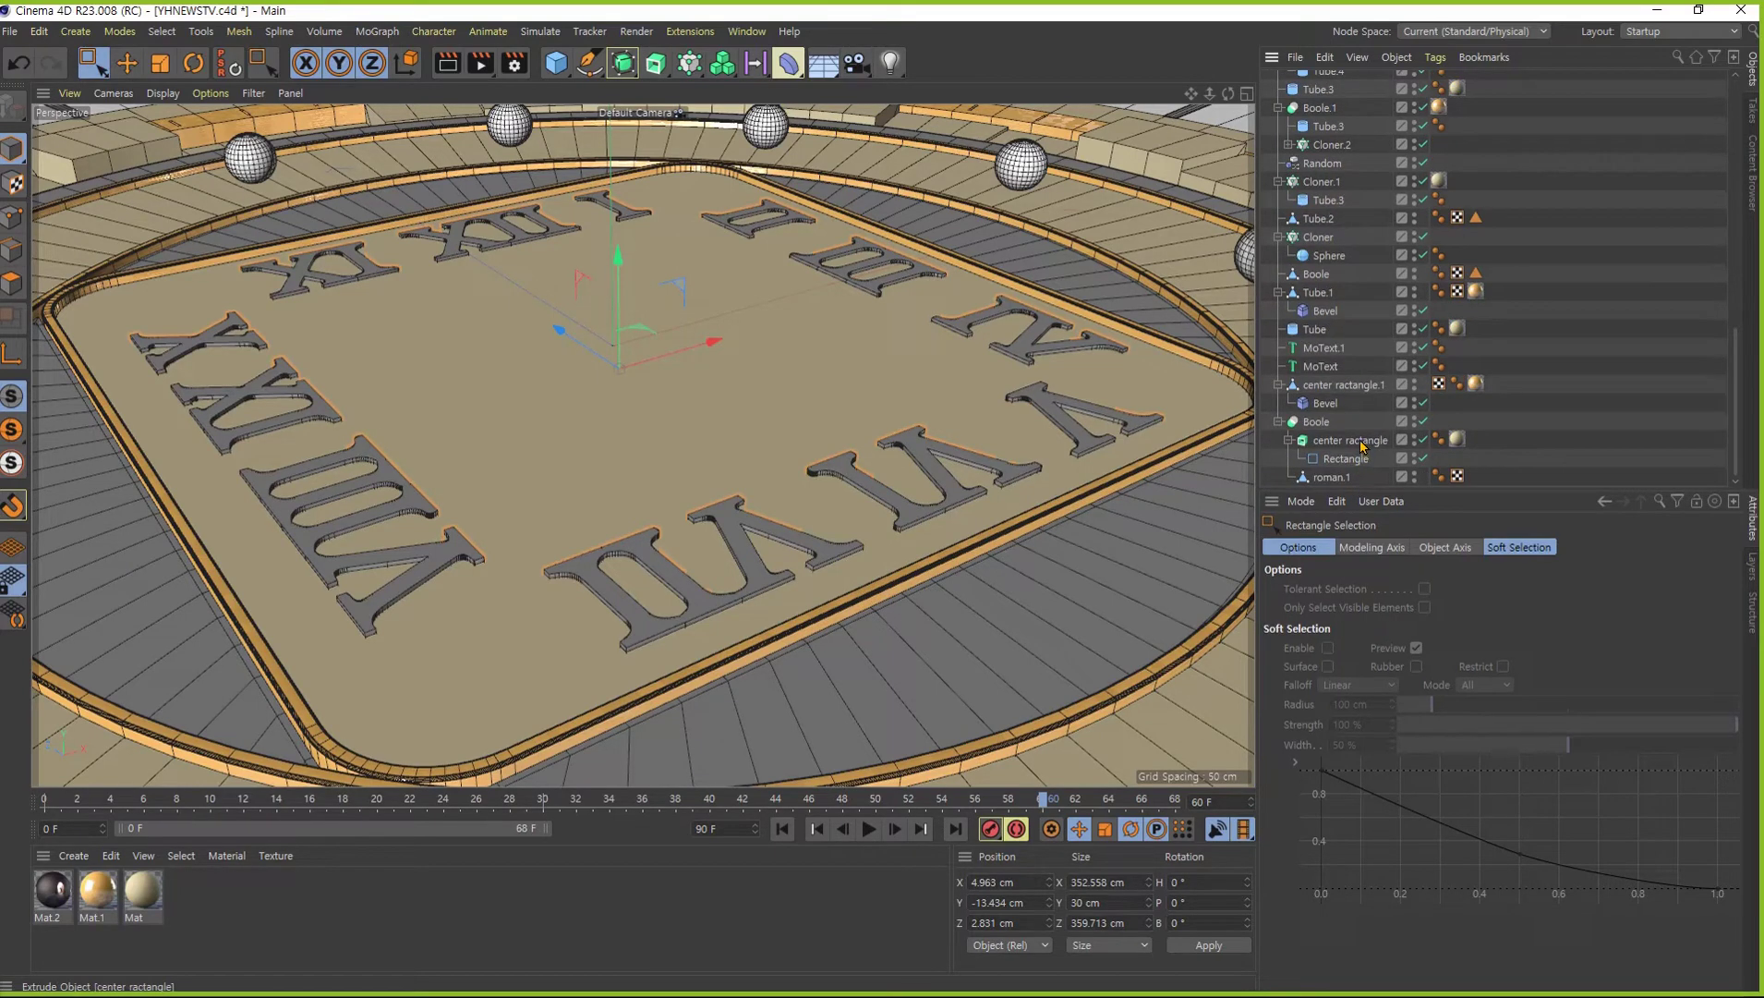
pyautogui.click(1354, 440)
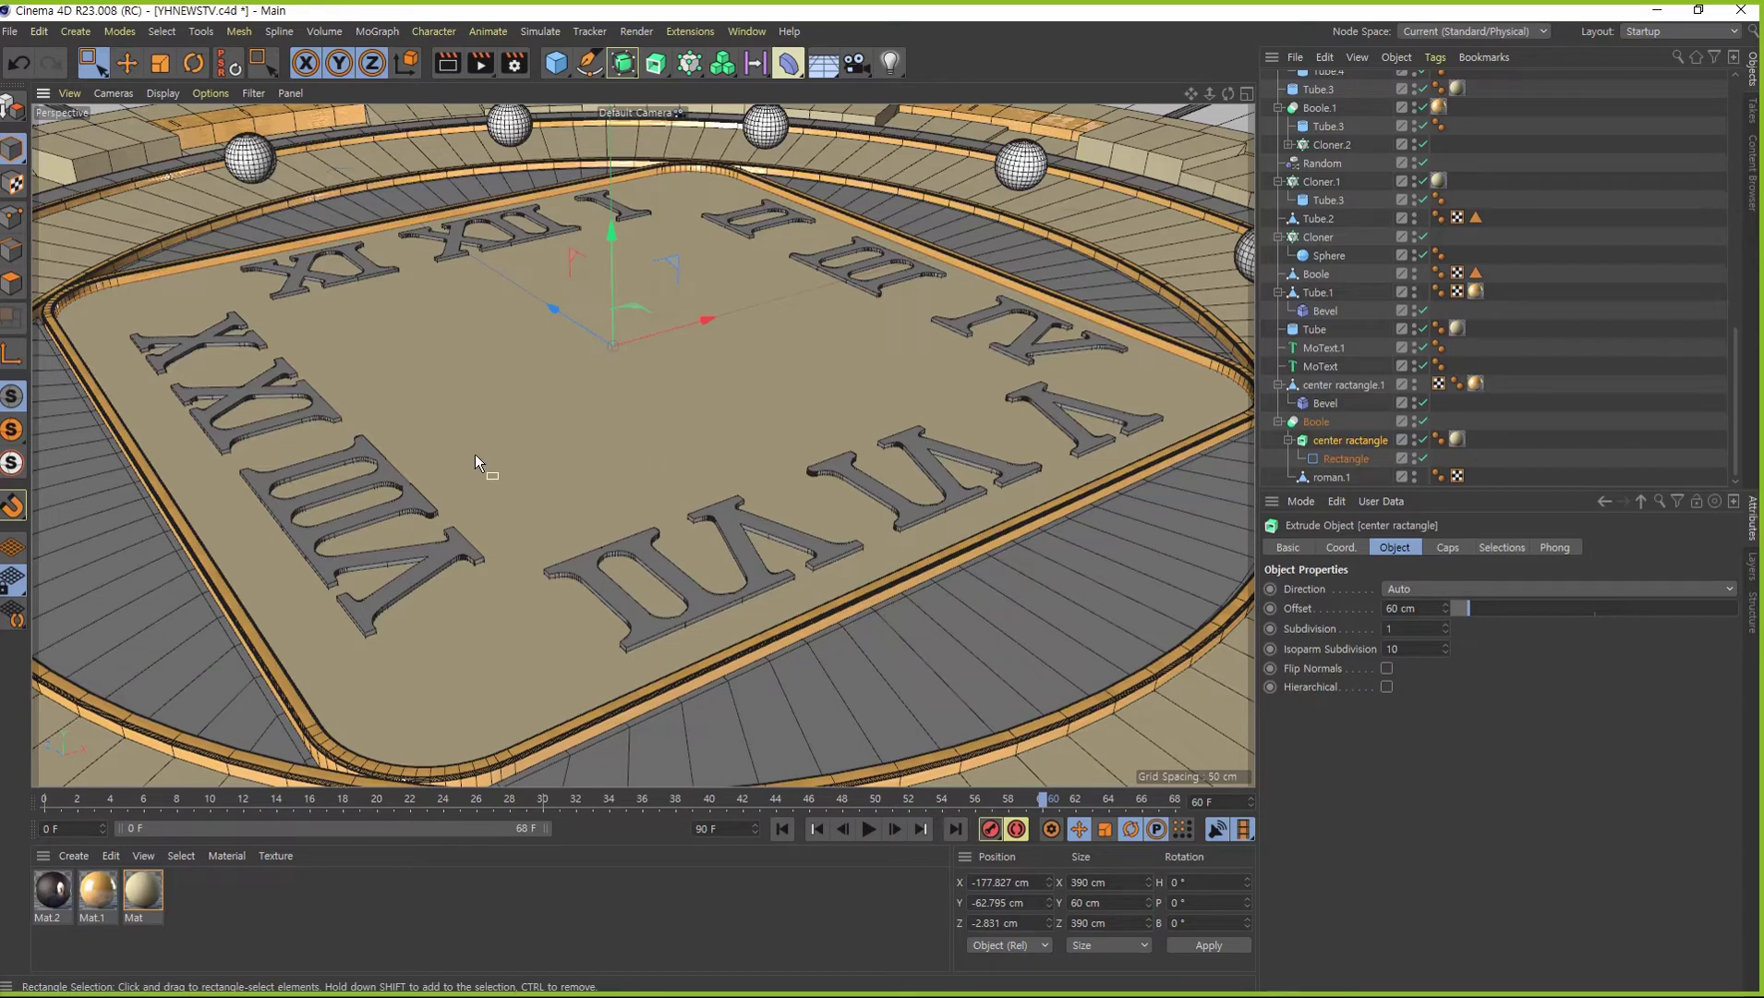
pyautogui.moveTo(474, 453); pyautogui.dragTo(668, 443, button='middle')
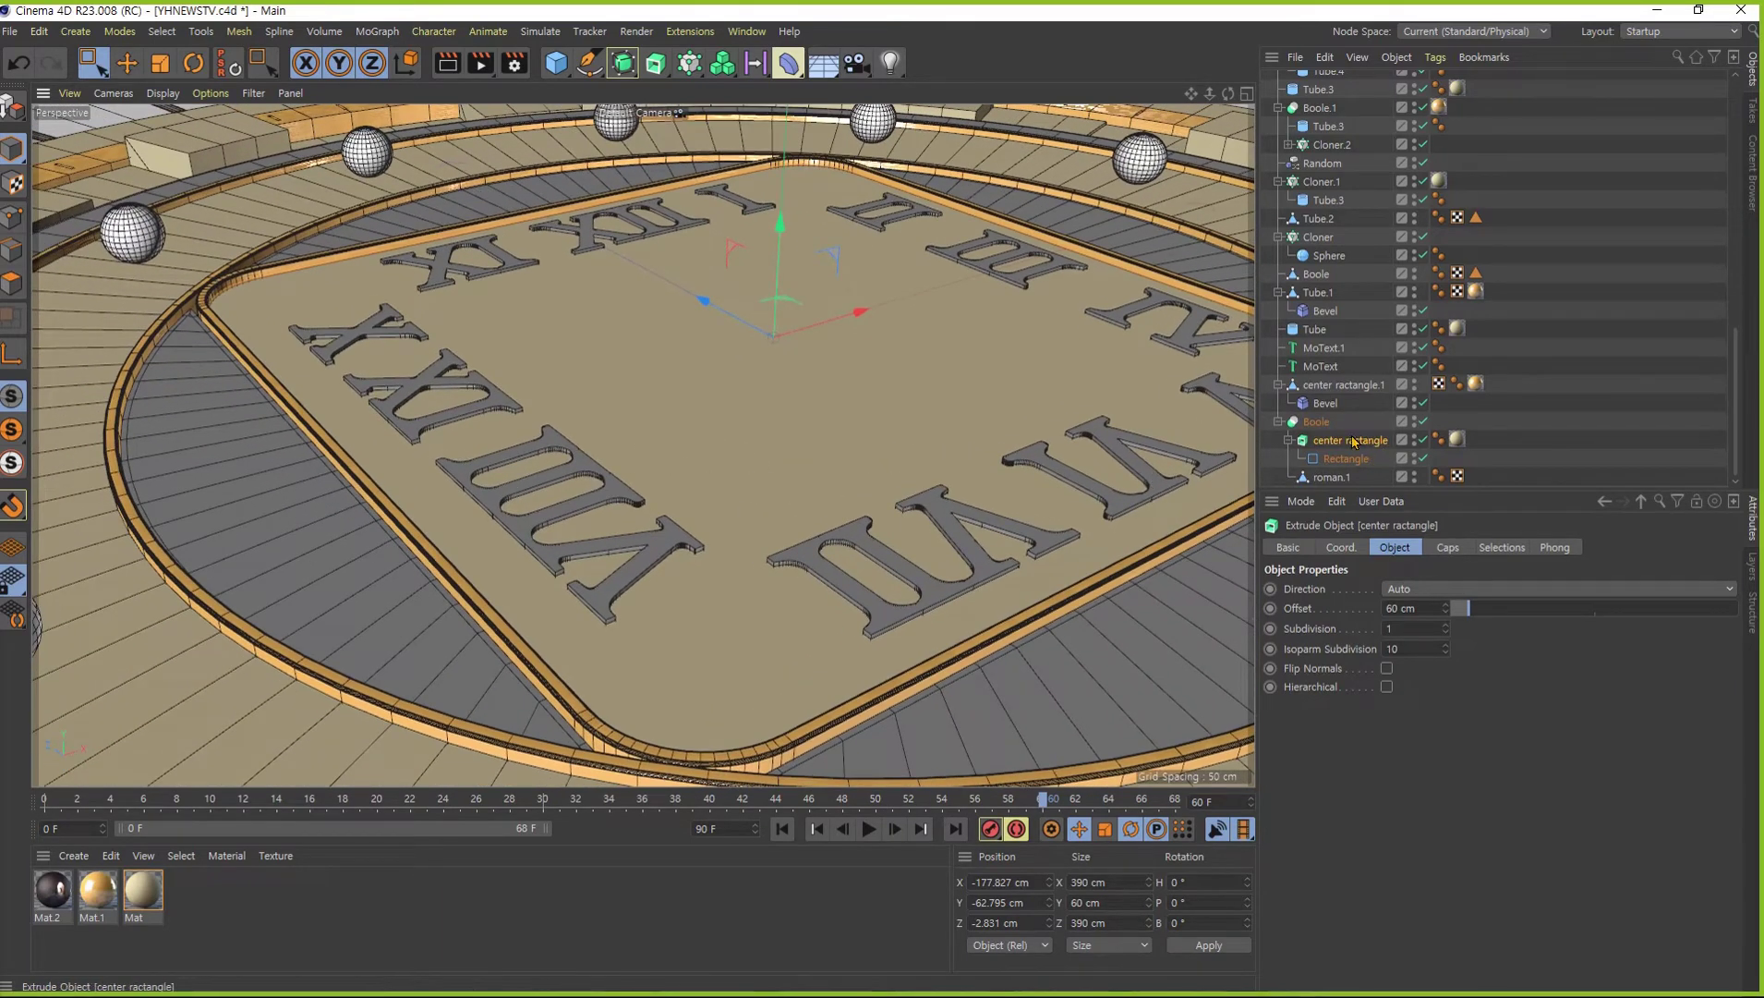
pyautogui.click(1334, 388)
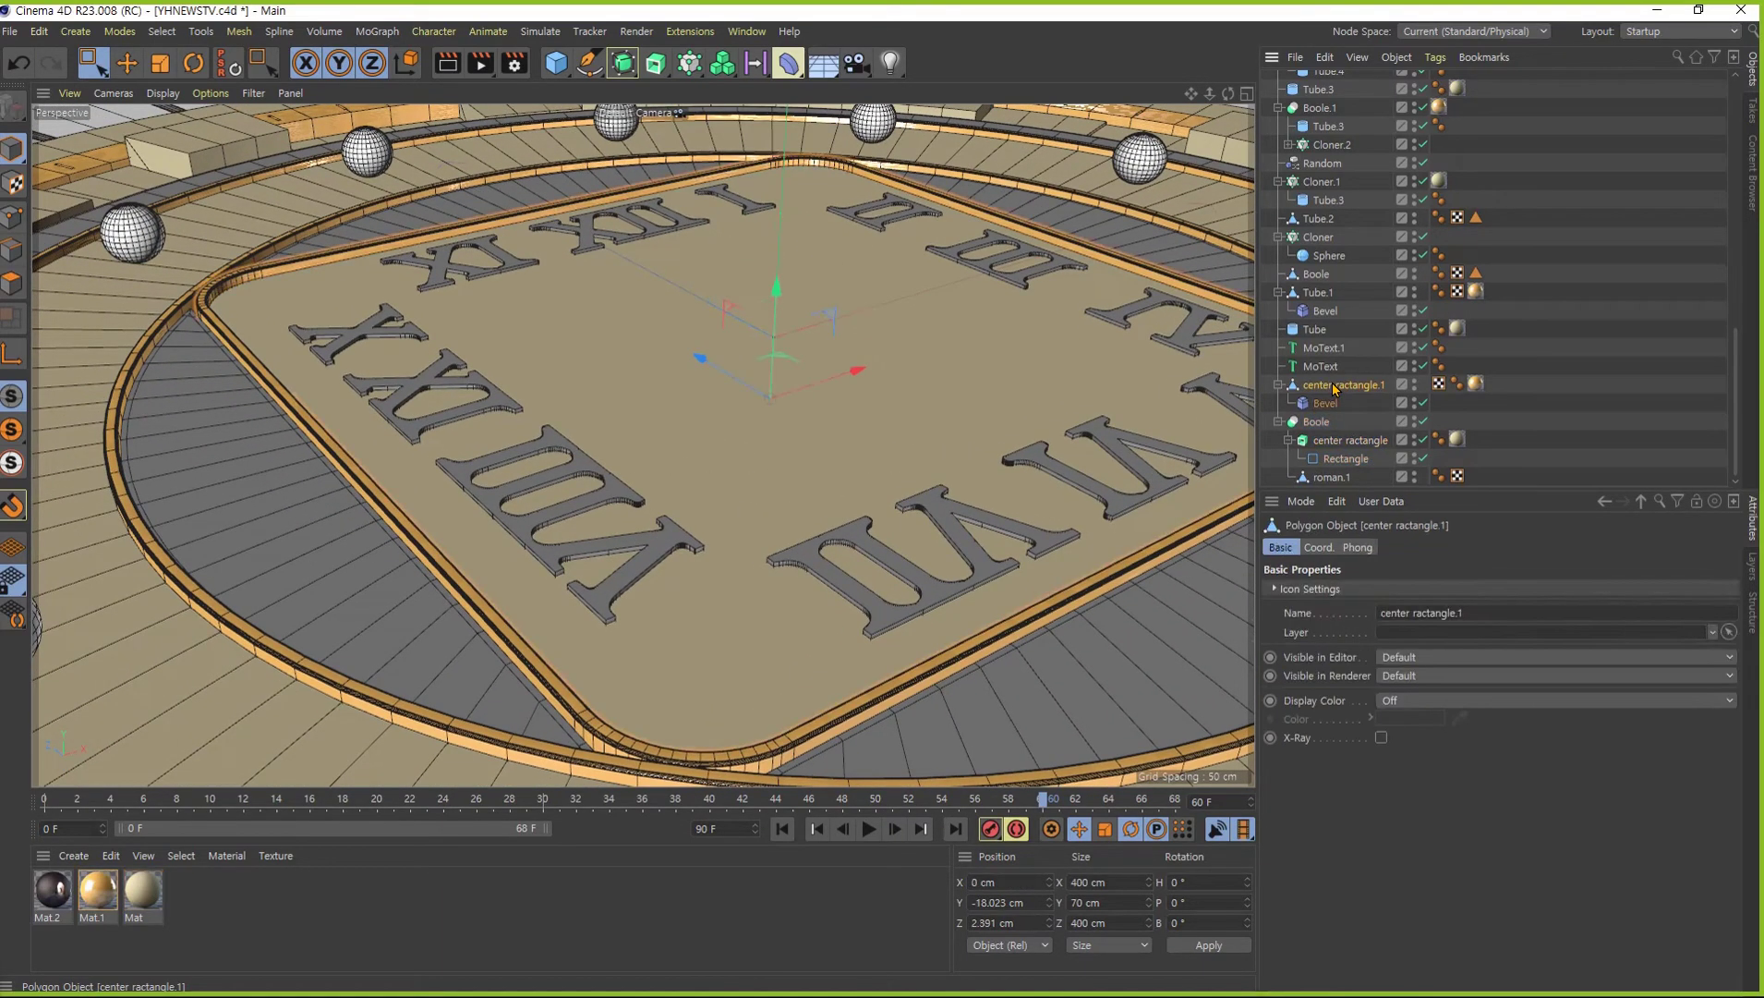
pyautogui.click(1319, 294)
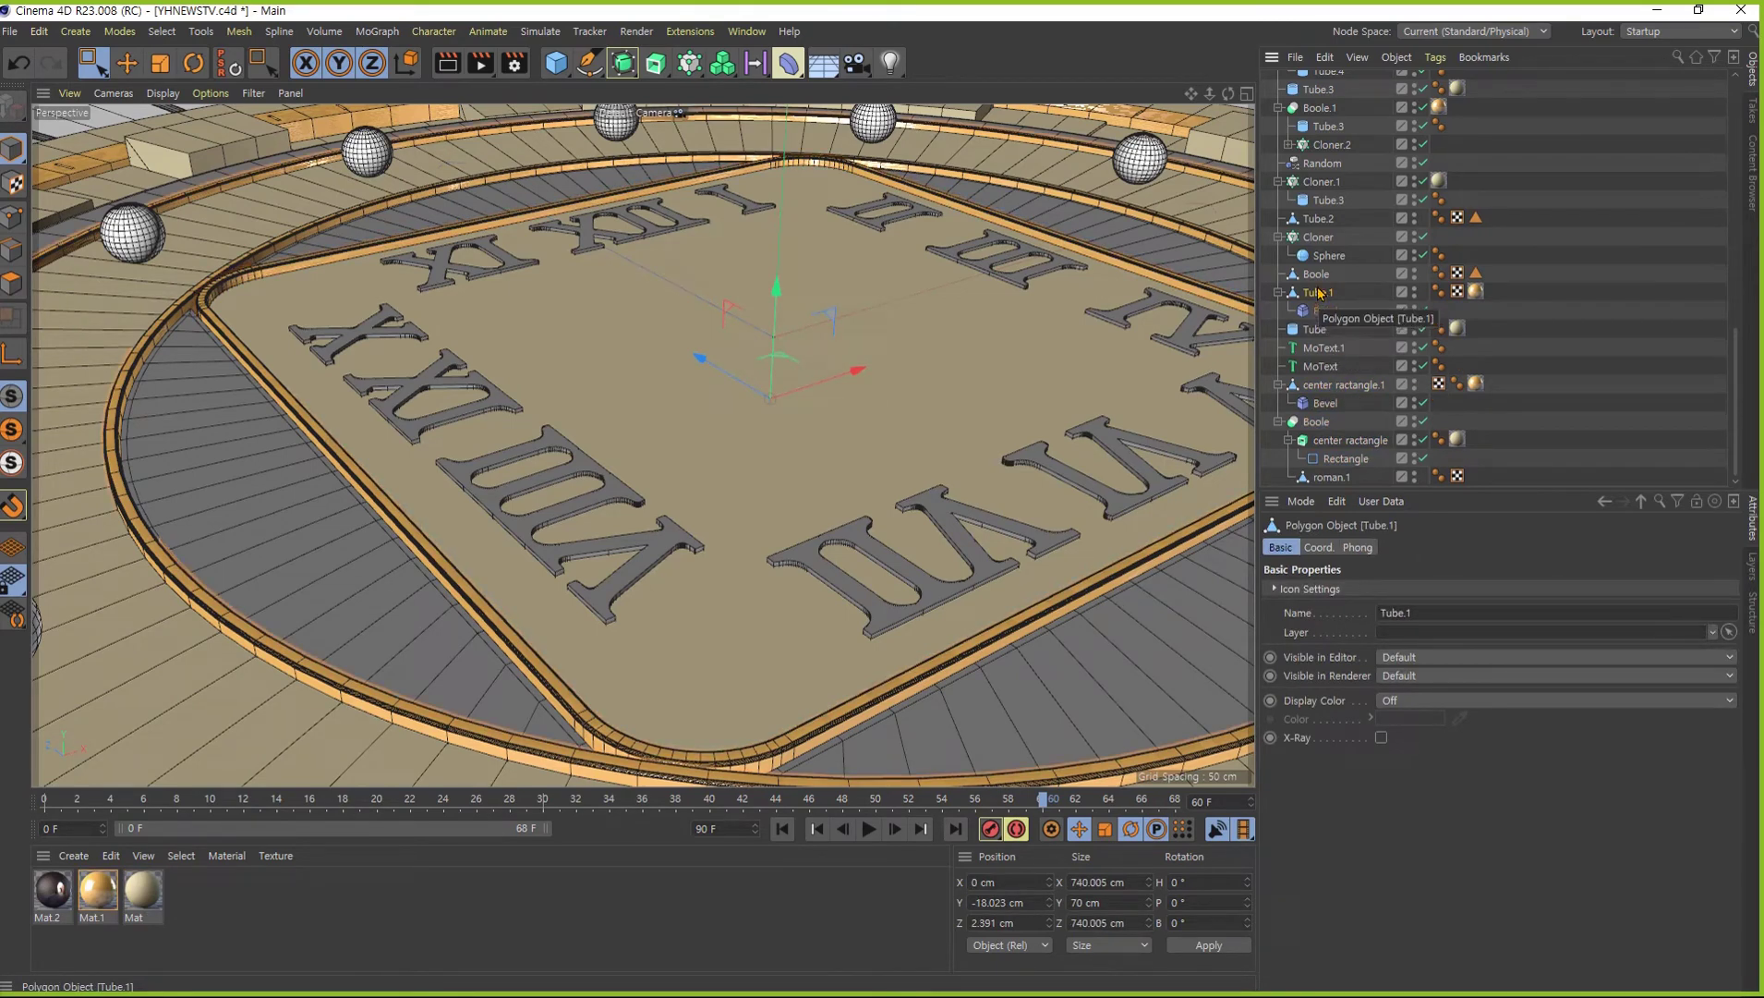
pyautogui.click(1317, 274)
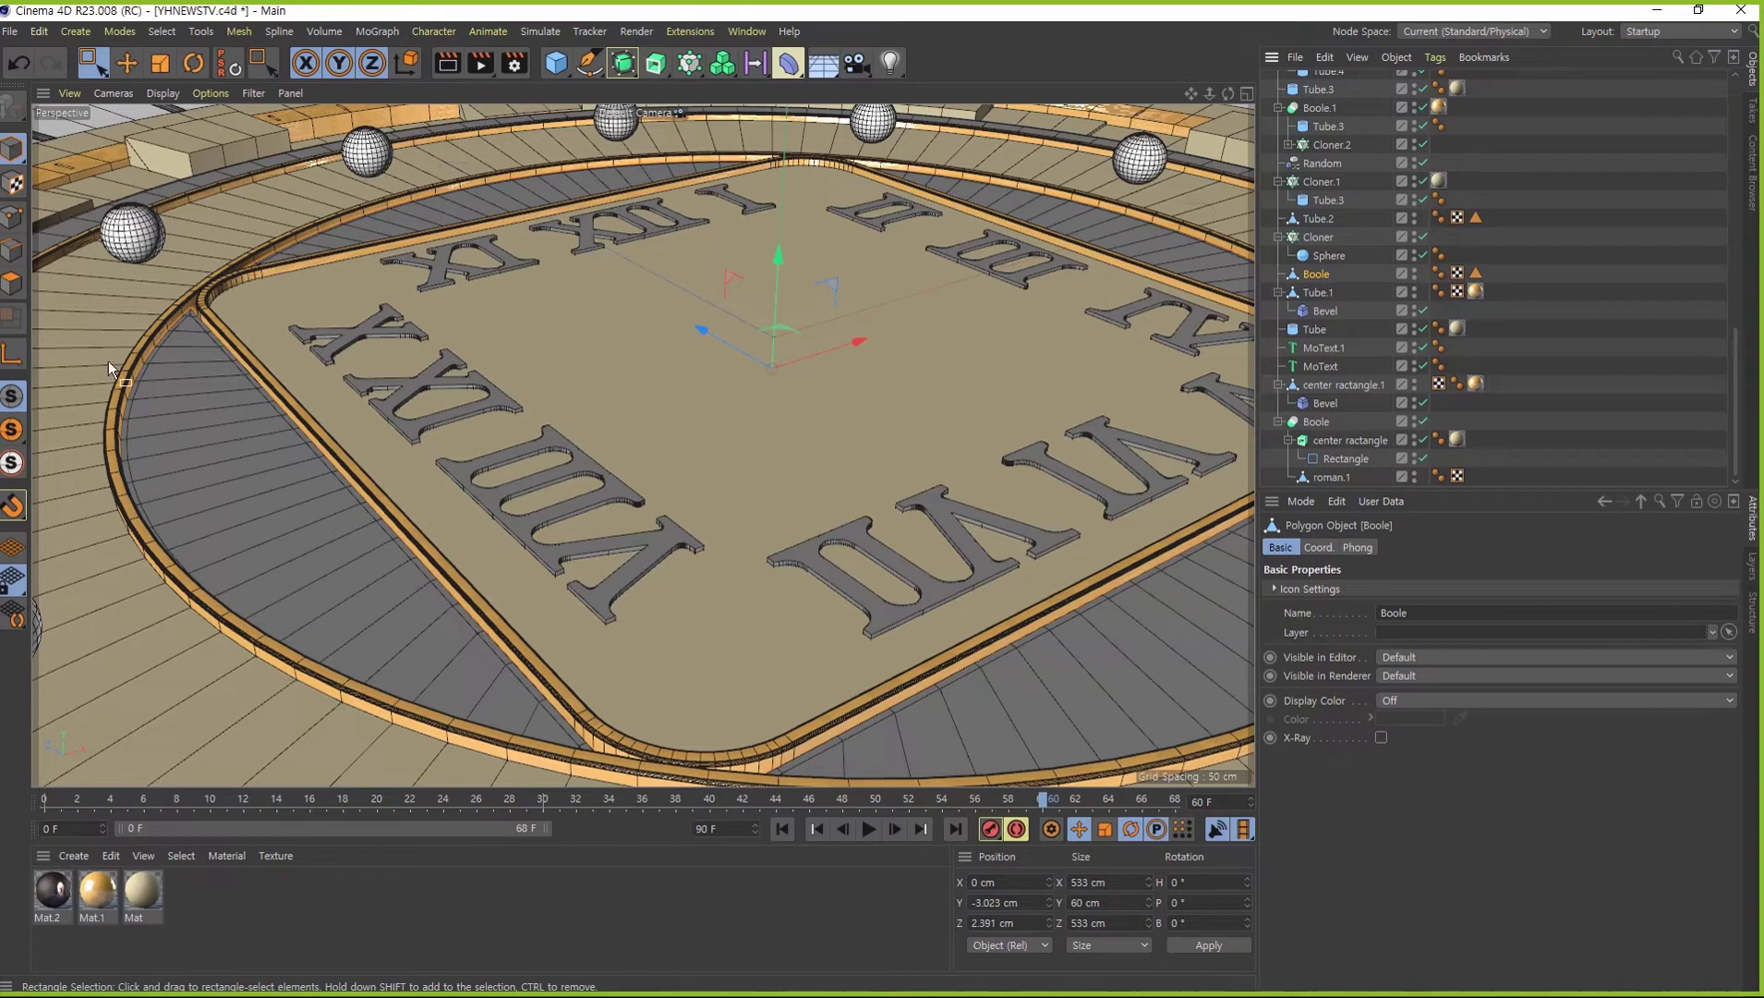
# - Pick a point on the grey floor ring and confirm its Y height is 15 cm
pyautogui.press('Return')
pyautogui.scroll(2, 208, 408)
pyautogui.scroll(2, 315, 432)
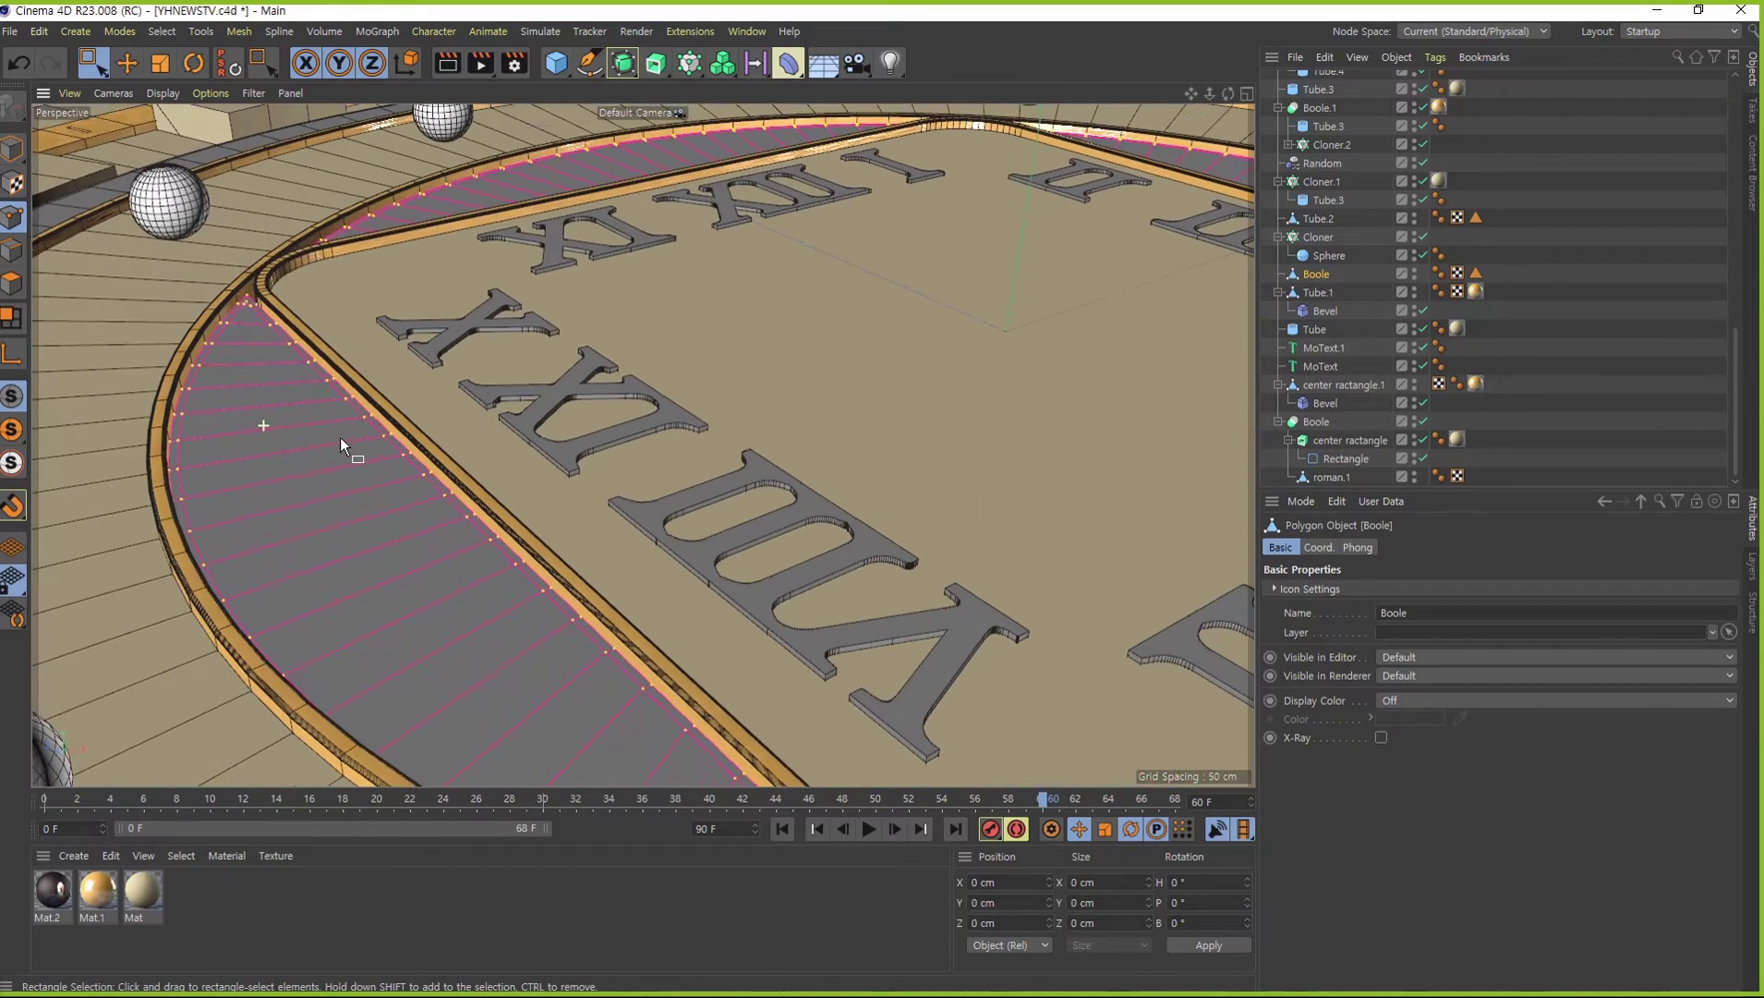
pyautogui.press('e')
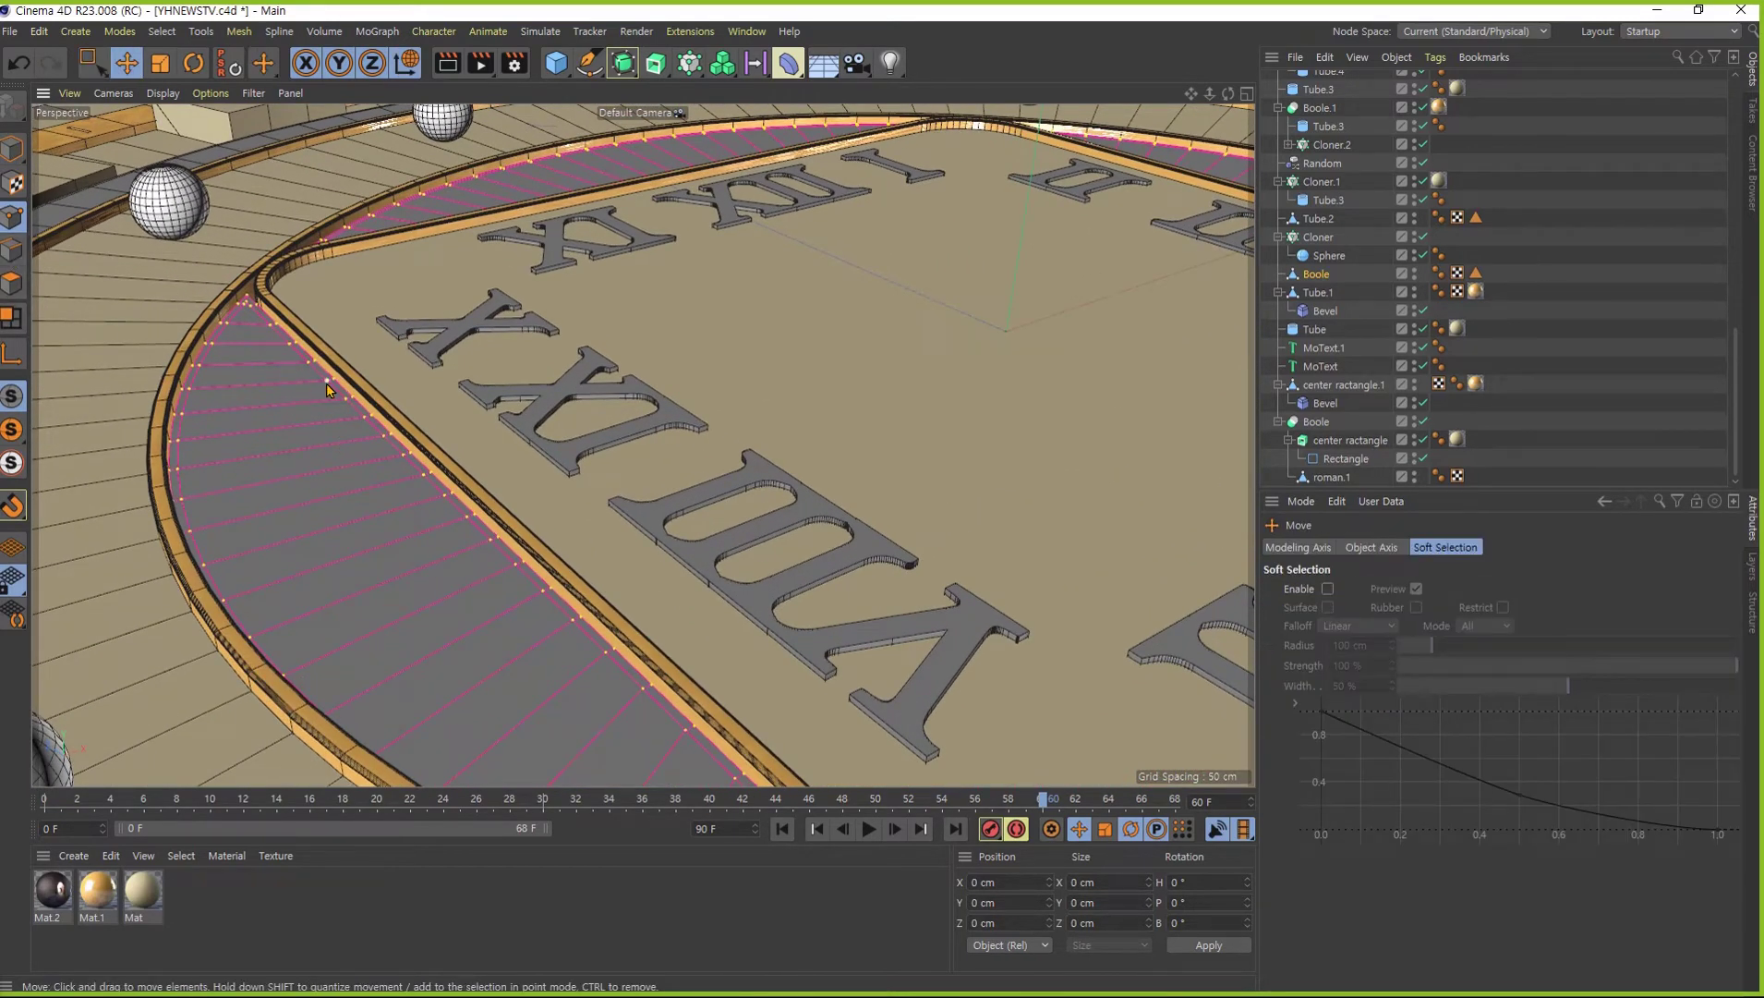
pyautogui.click(327, 381)
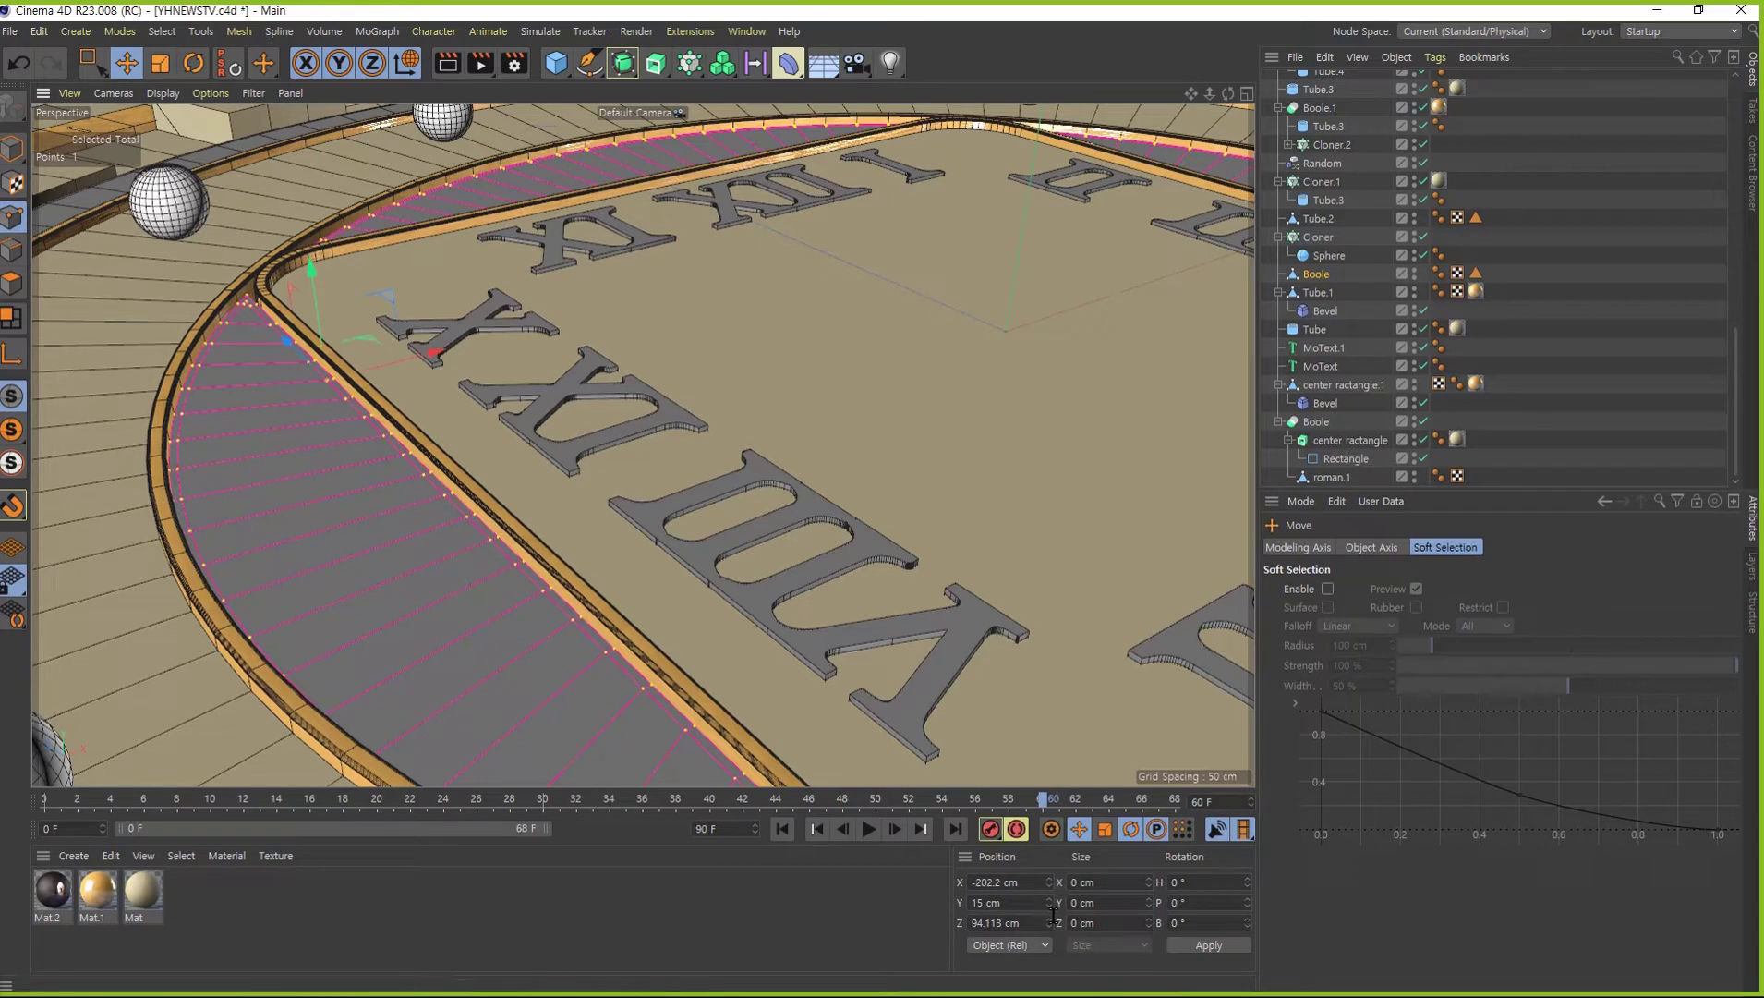
pyautogui.click(1003, 903)
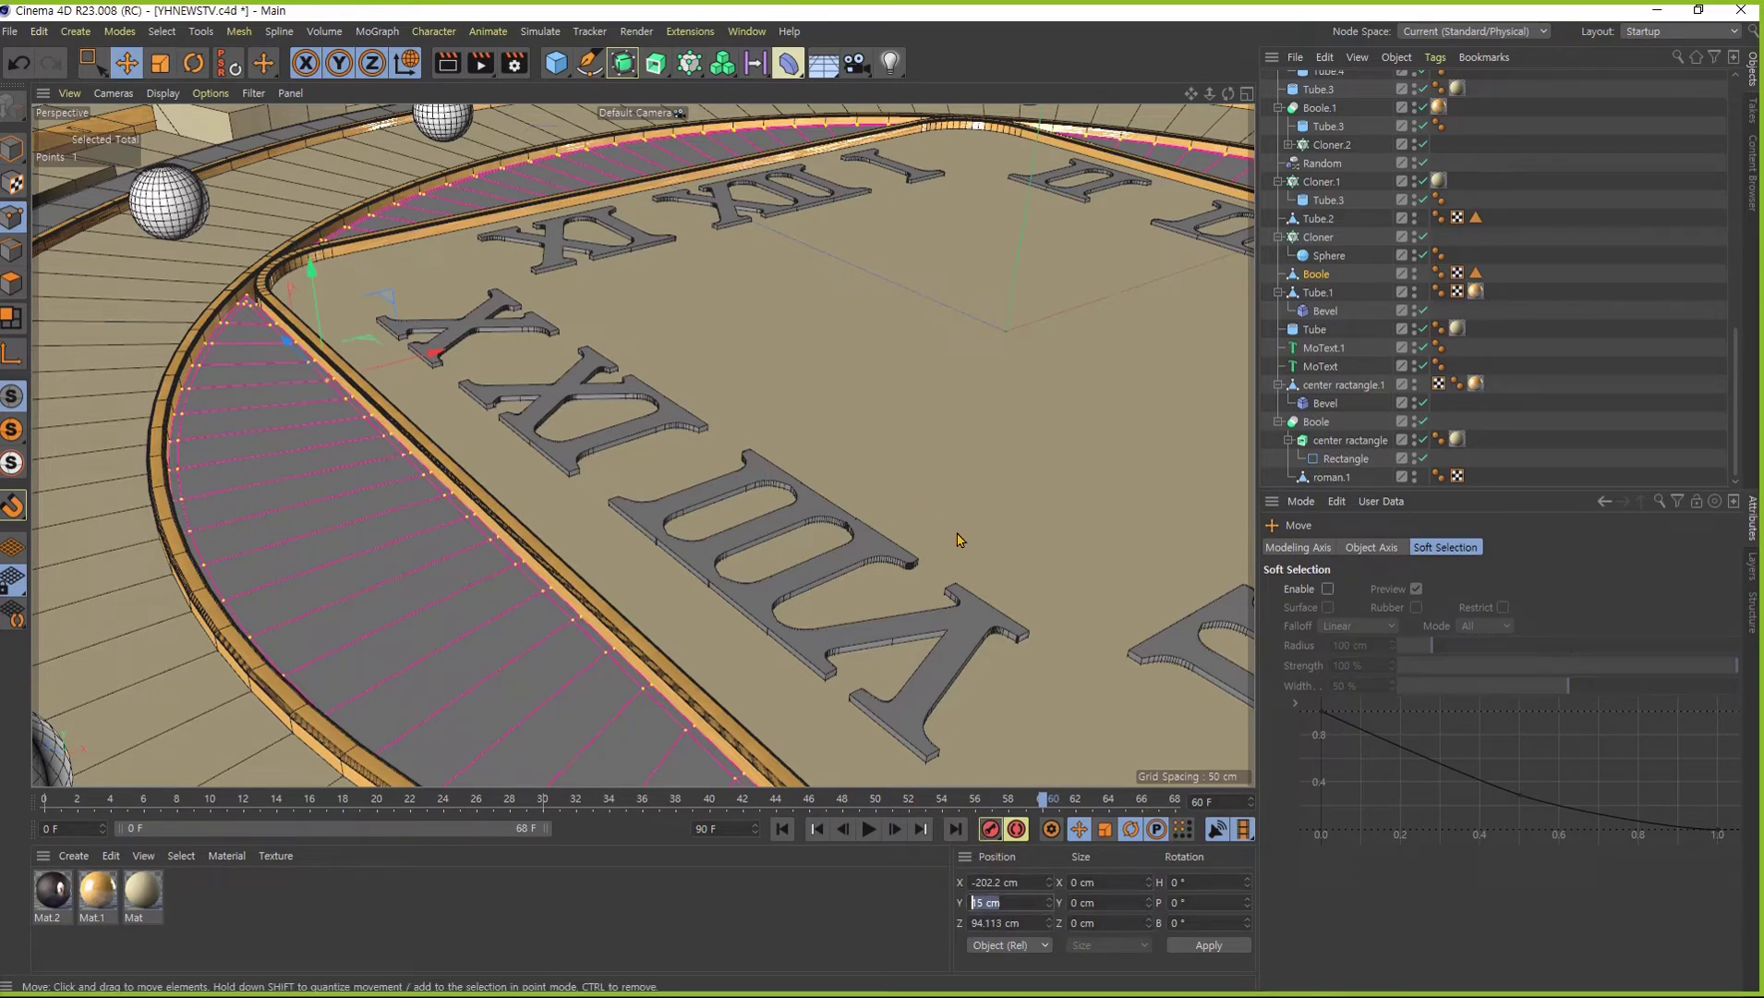
pyautogui.keyDown('alt'); pyautogui.moveTo(970, 575); pyautogui.dragTo(1085, 349); pyautogui.keyUp('alt')
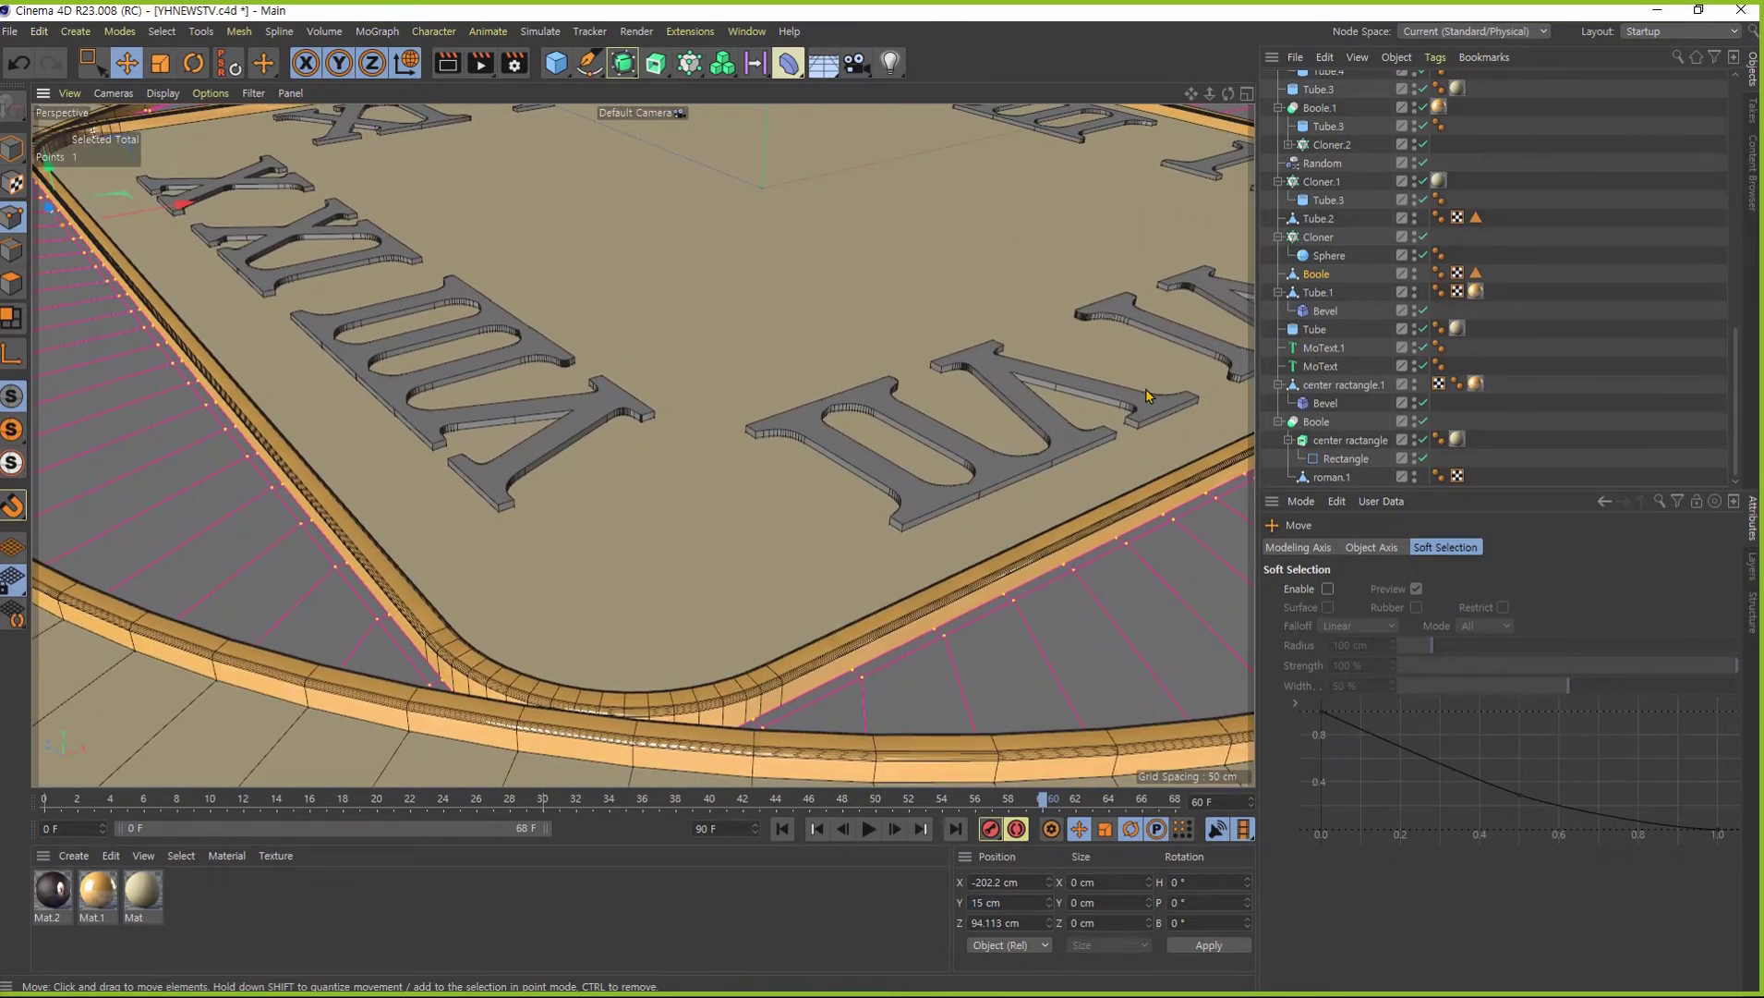
pyautogui.moveTo(1150, 397)
pyautogui.keyDown('alt'); pyautogui.mouseDown()
pyautogui.moveTo(869, 516)
pyautogui.moveTo(831, 397)
pyautogui.mouseUp(); pyautogui.keyUp('alt')
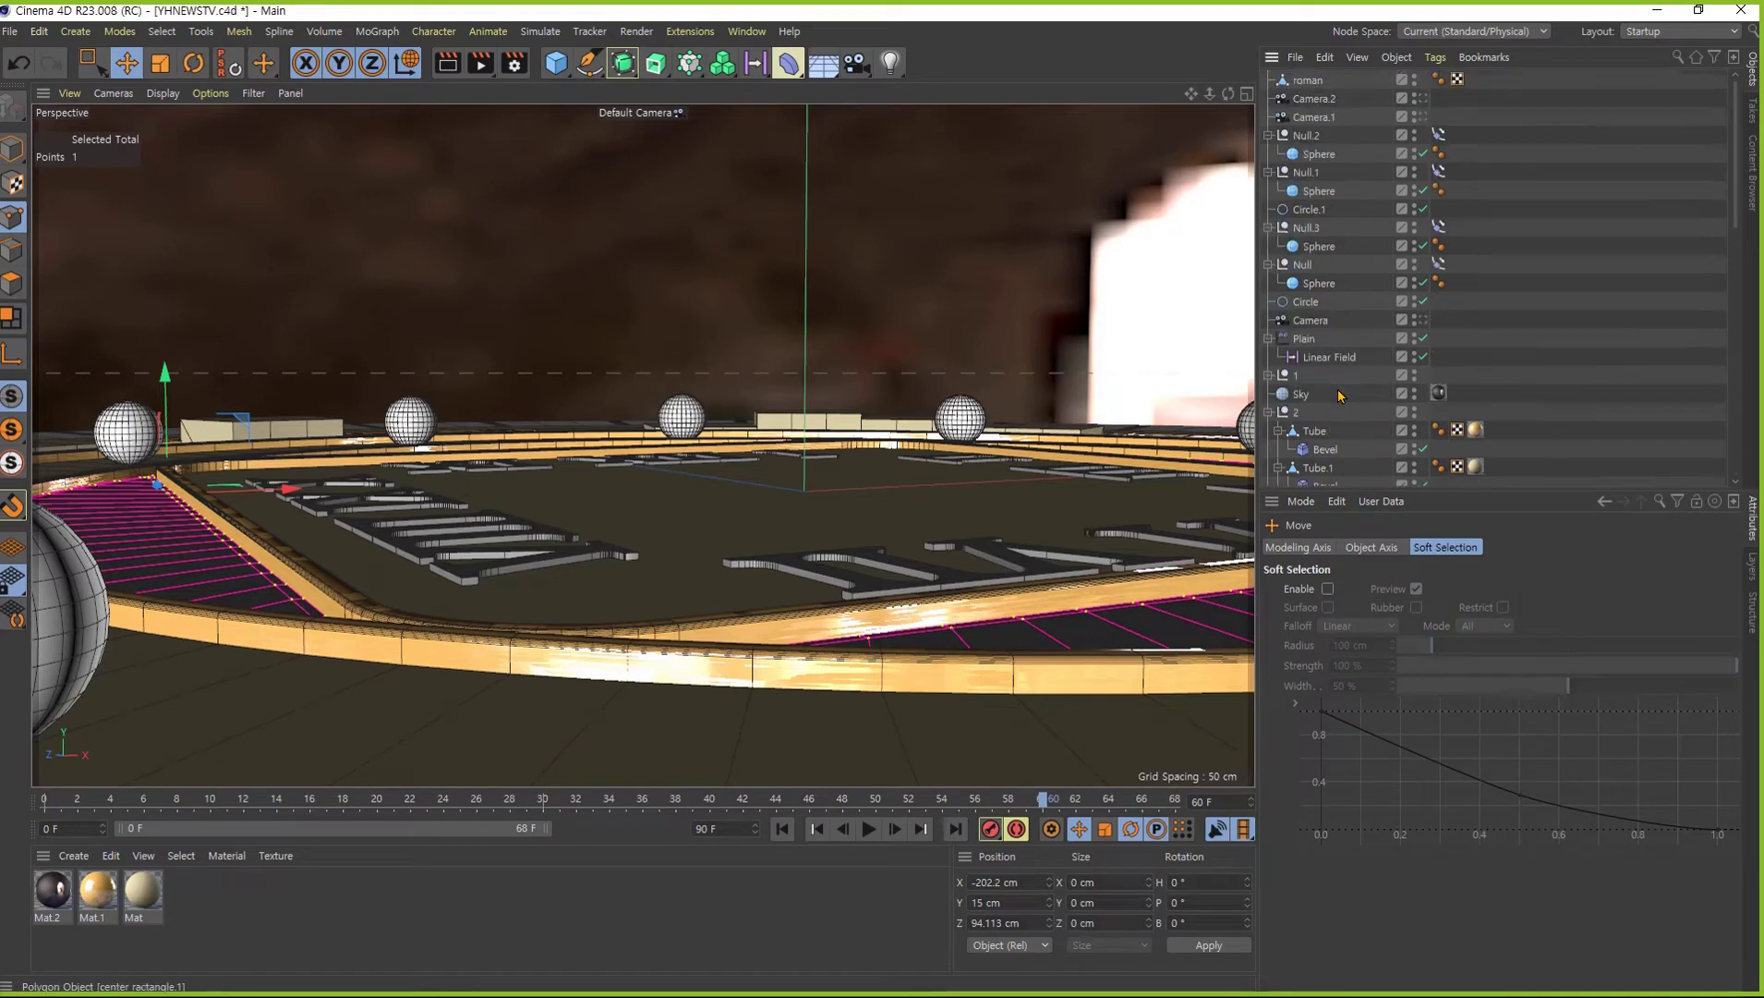
# - Select roman and box-select all of its points in the Right view
pyautogui.scroll(10, 1344, 388)
pyautogui.click(1308, 80)
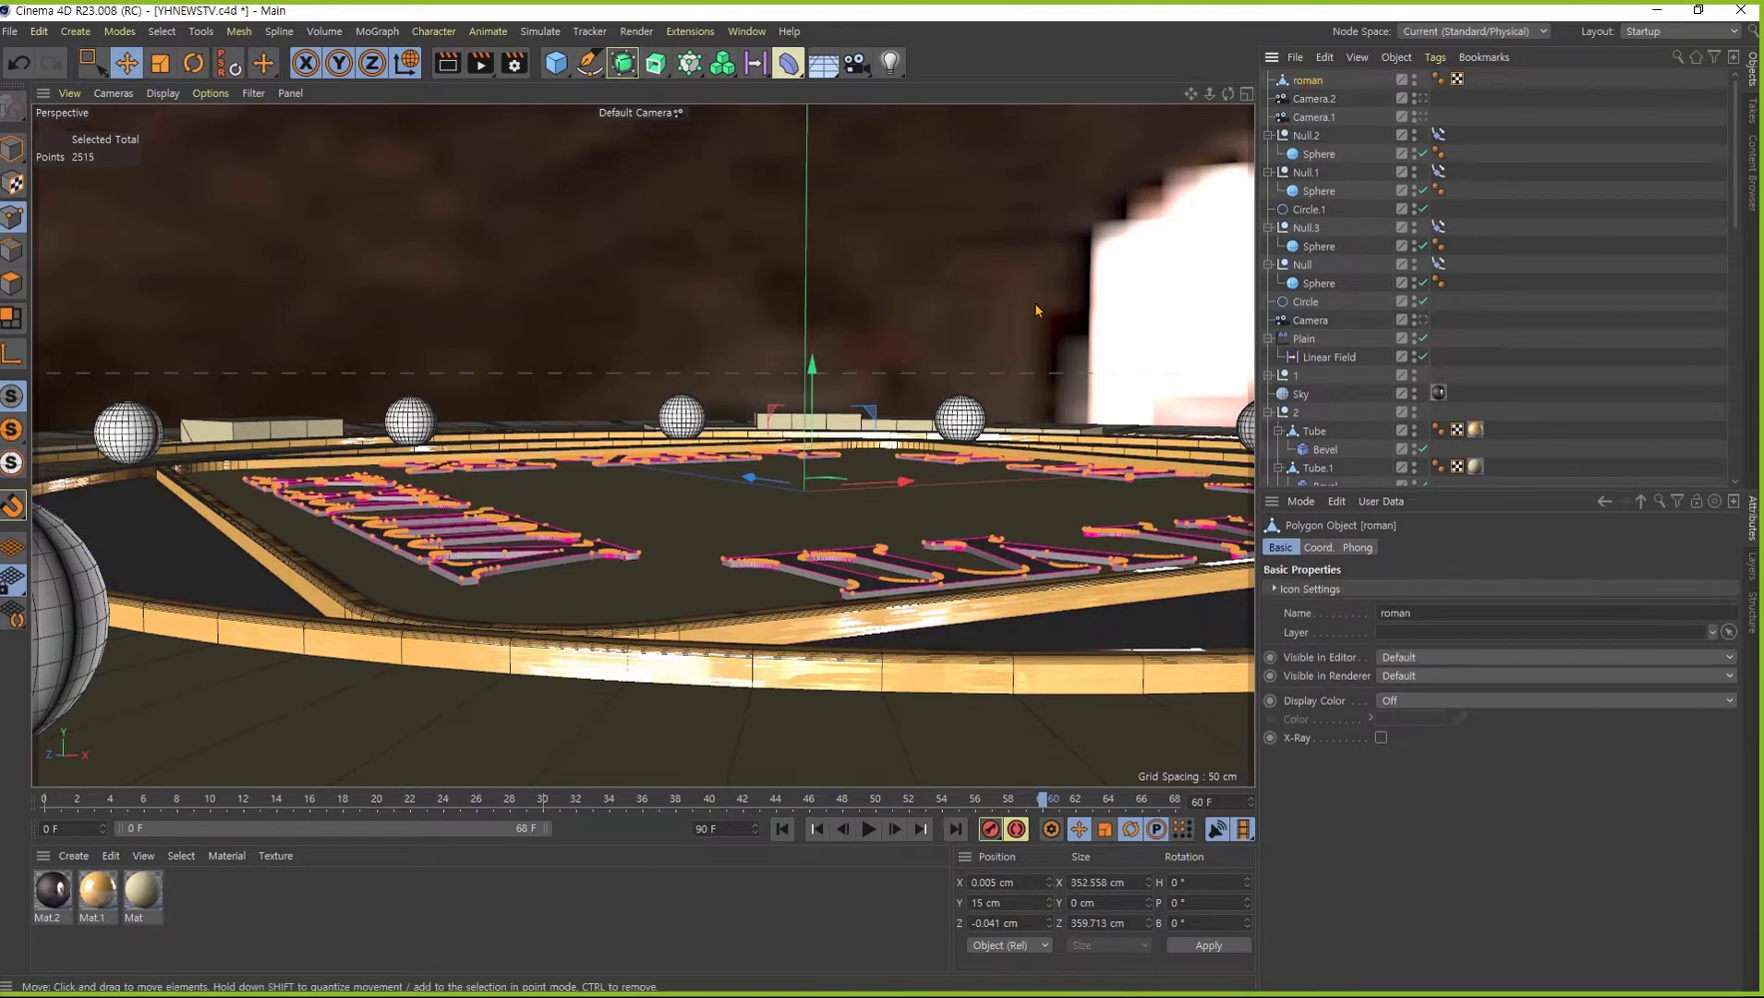
pyautogui.moveTo(831, 517)
pyautogui.keyDown('alt'); pyautogui.mouseDown()
pyautogui.moveTo(727, 528)
pyautogui.moveTo(766, 547)
pyautogui.mouseUp(); pyautogui.keyUp('alt')
pyautogui.press('F3')
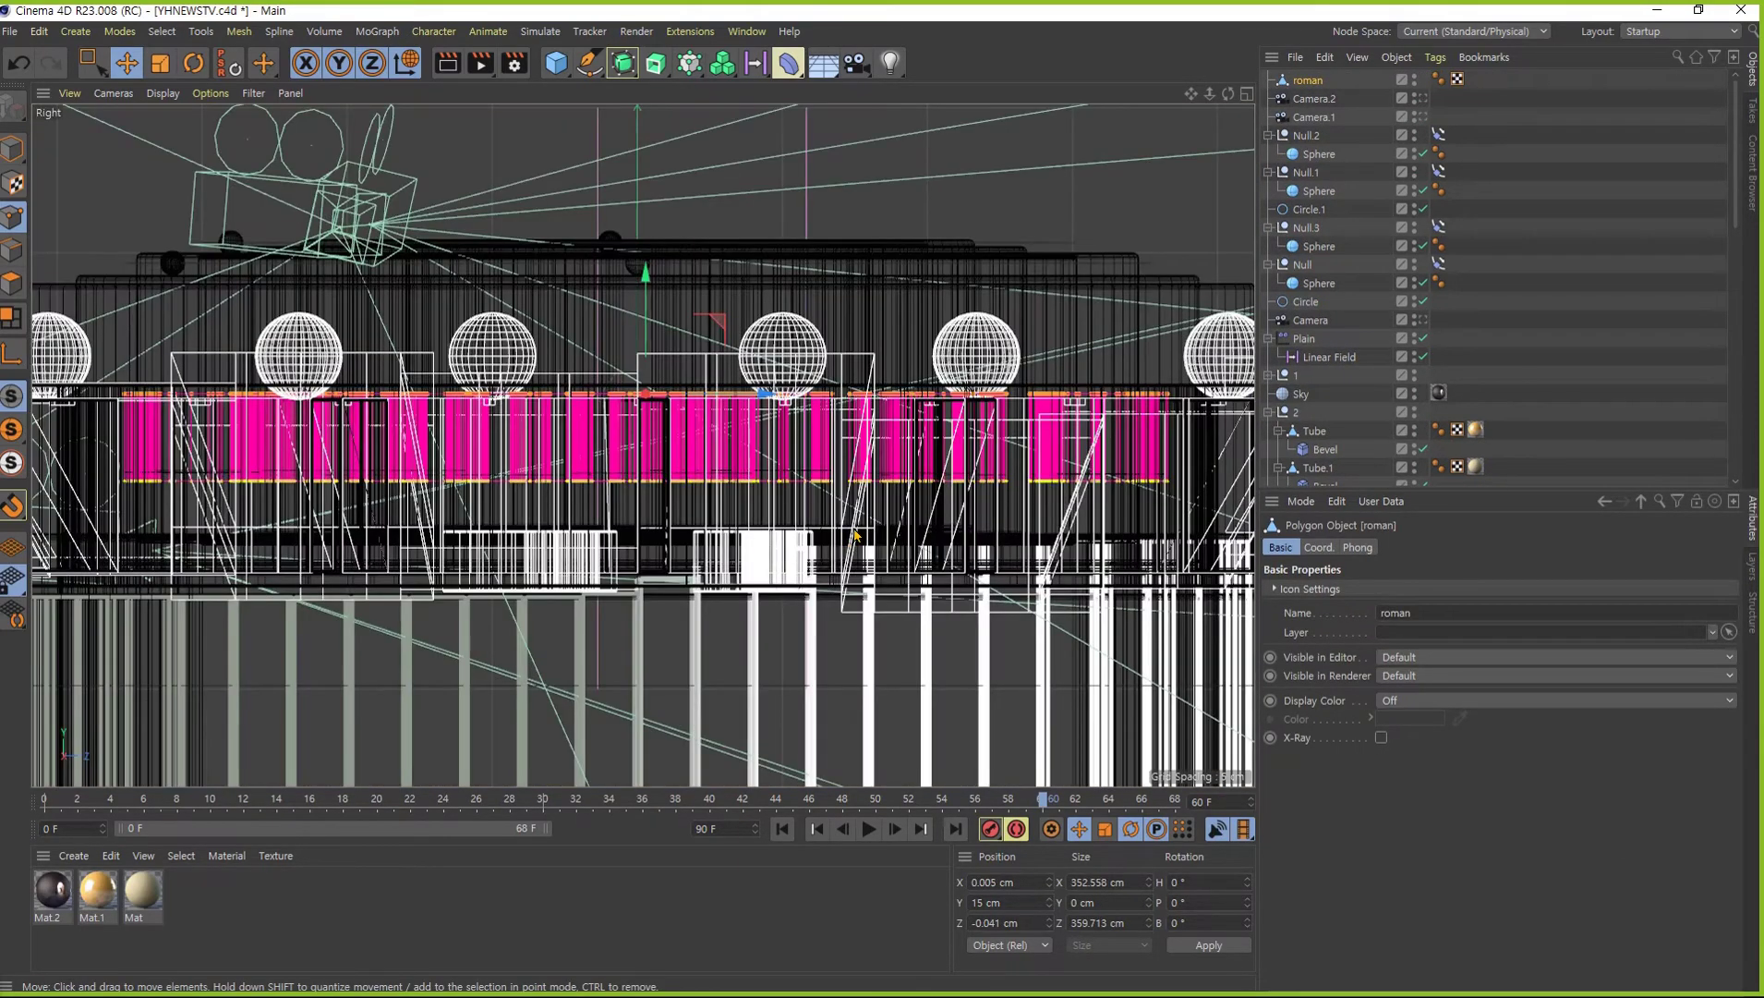
pyautogui.press('0')
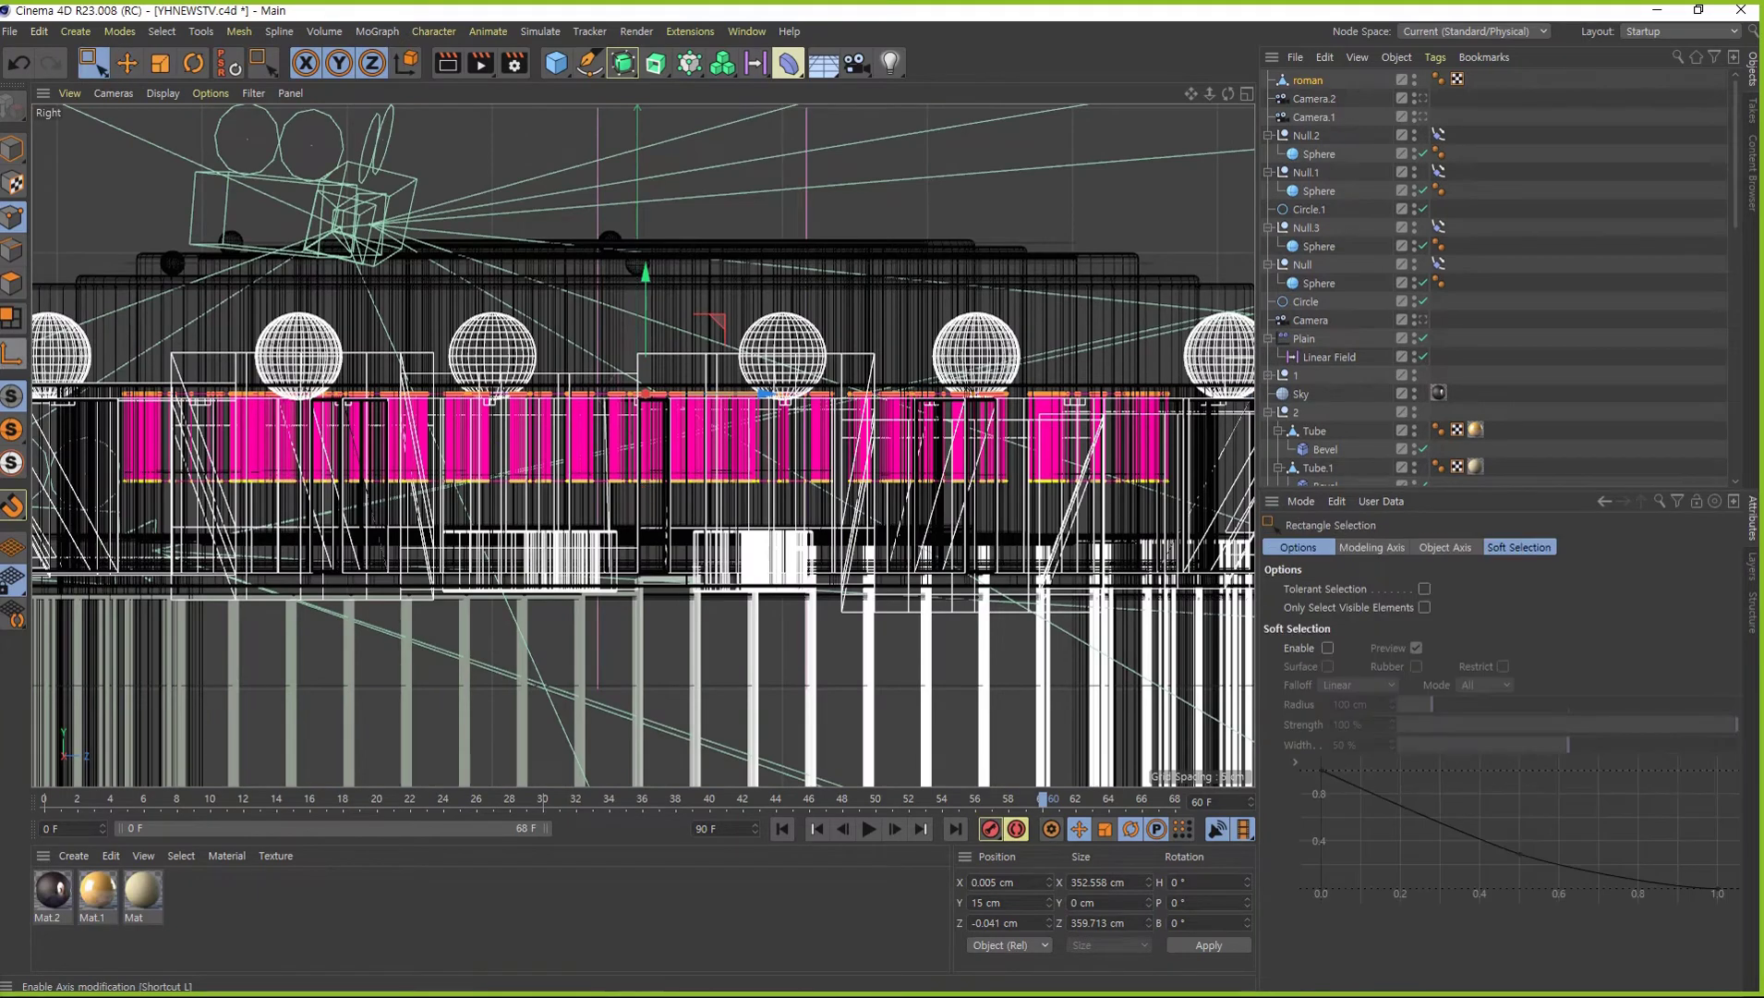
pyautogui.moveTo(96, 358)
pyautogui.mouseDown()
pyautogui.moveTo(1179, 407)
pyautogui.moveTo(1202, 423)
pyautogui.mouseUp()
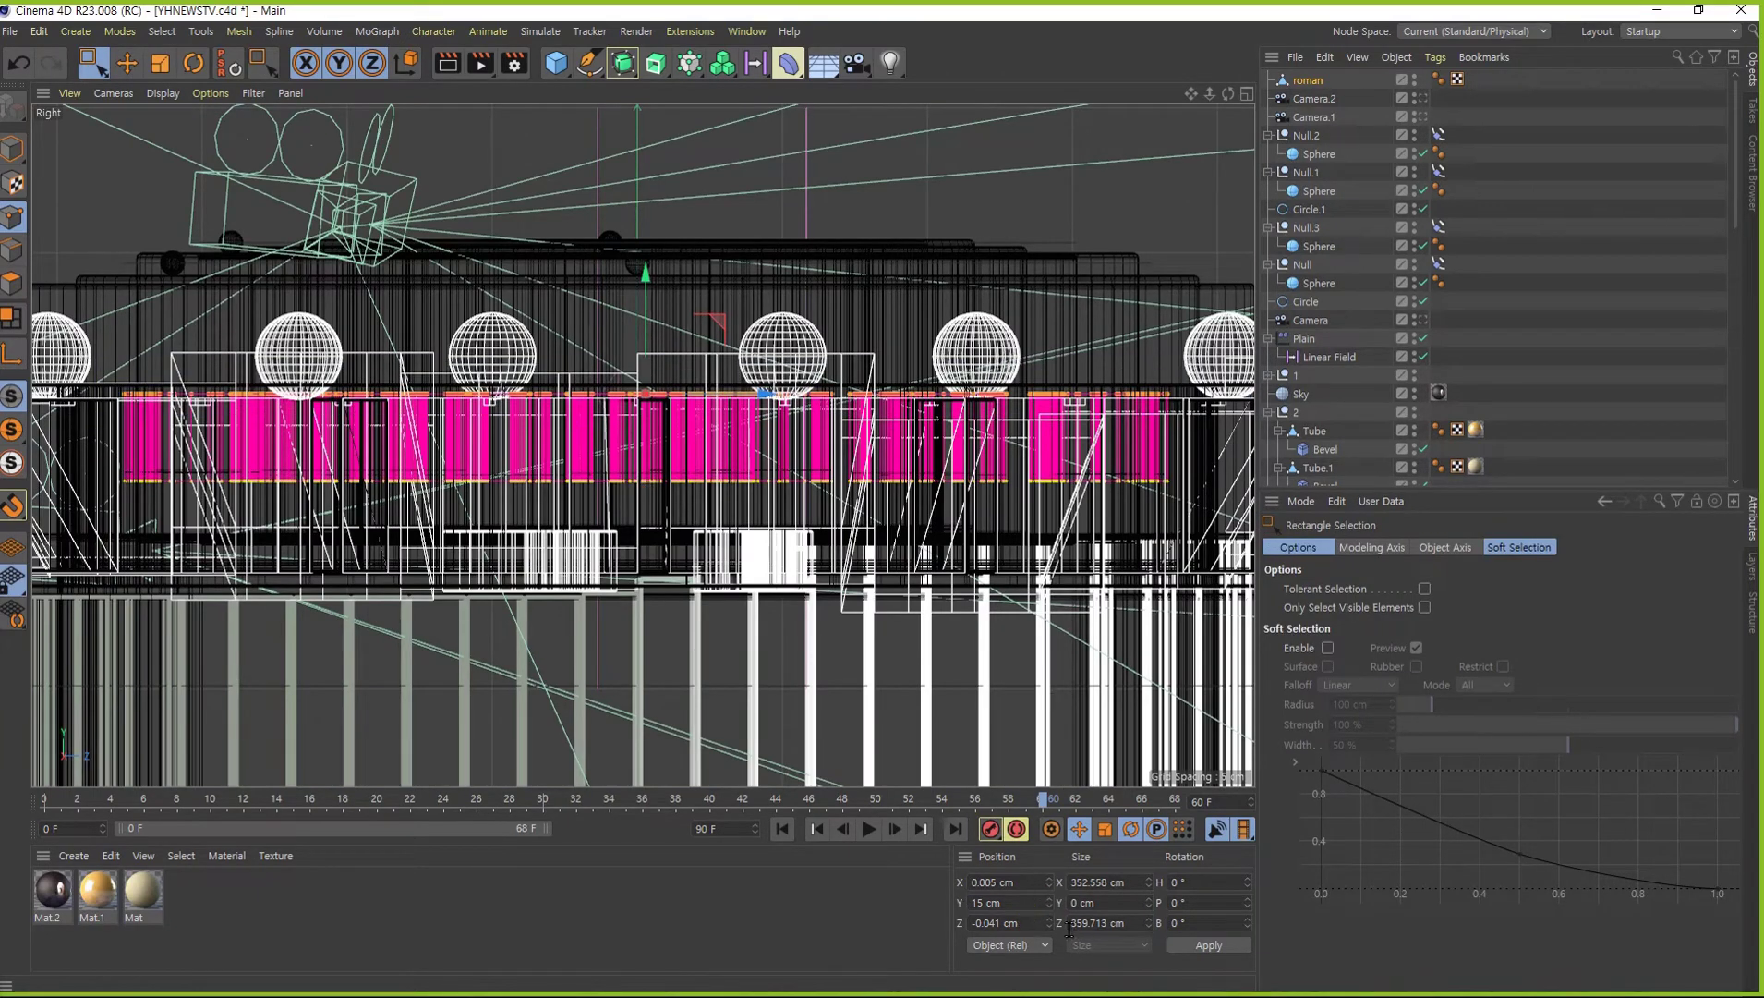
# - Drag the selected numeral points down on Y from 15 cm to about 13.4 cm
pyautogui.scroll(4, 849, 433)
pyautogui.scroll(3, 1001, 453)
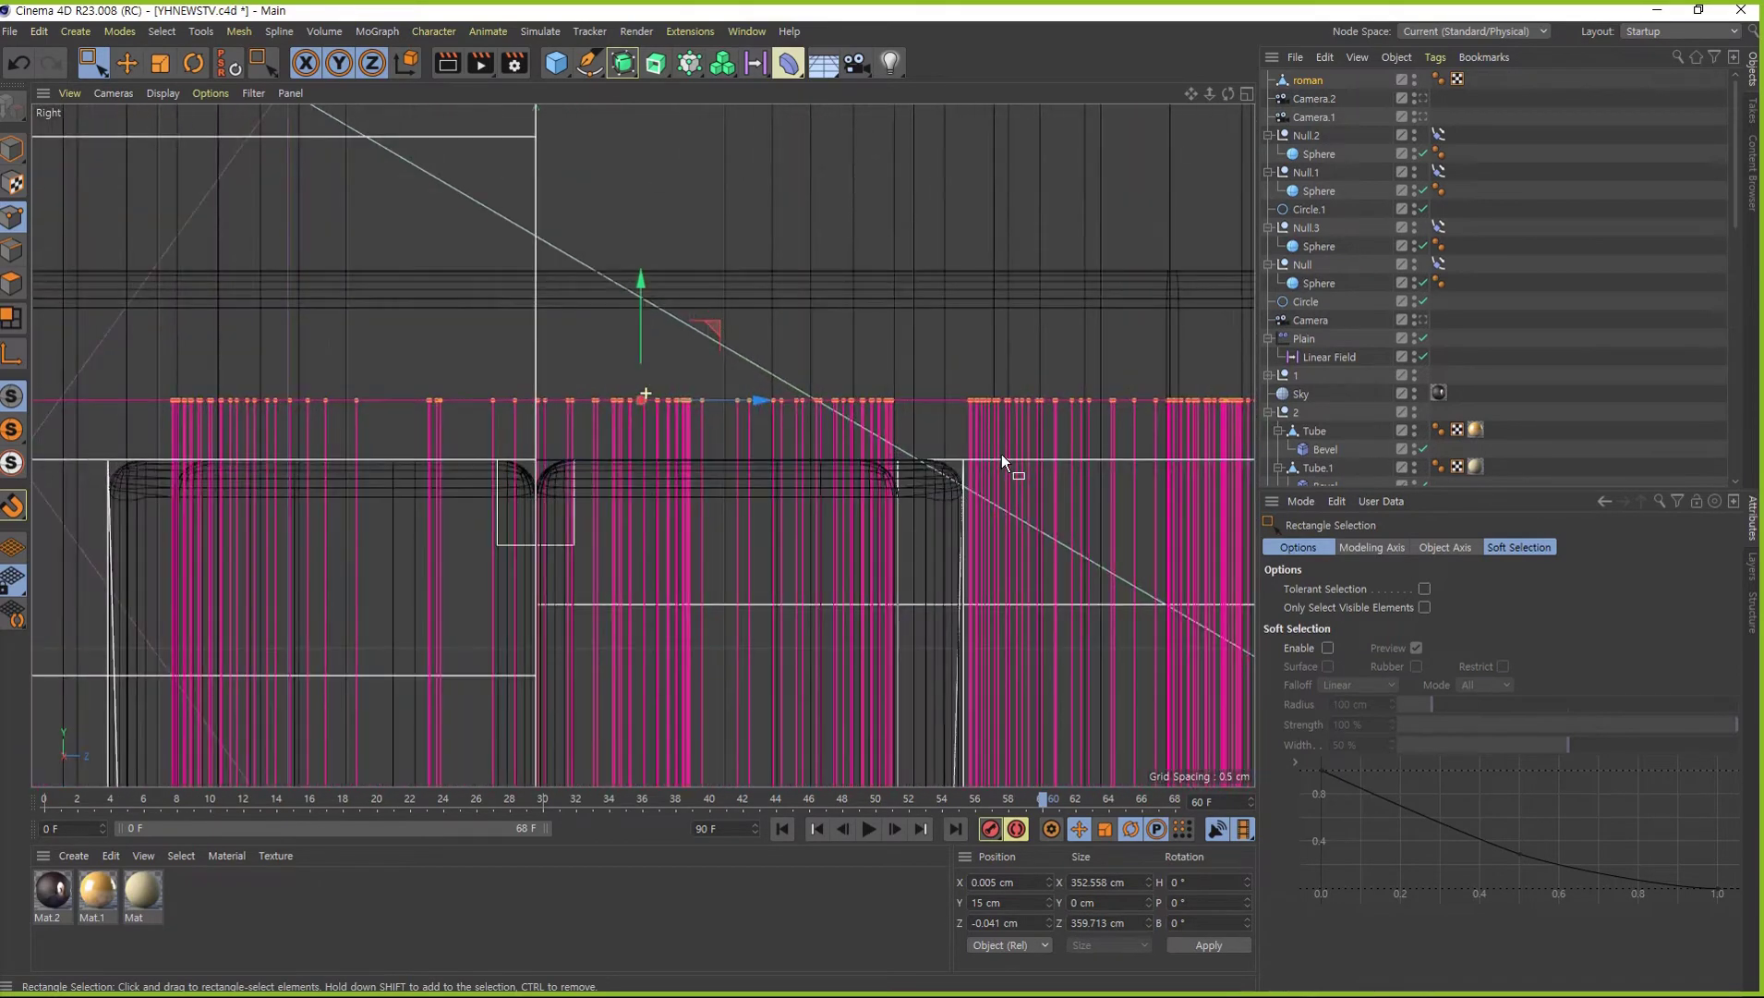
pyautogui.scroll(1, 1039, 465)
pyautogui.scroll(2, 1039, 460)
pyautogui.scroll(1, 1107, 461)
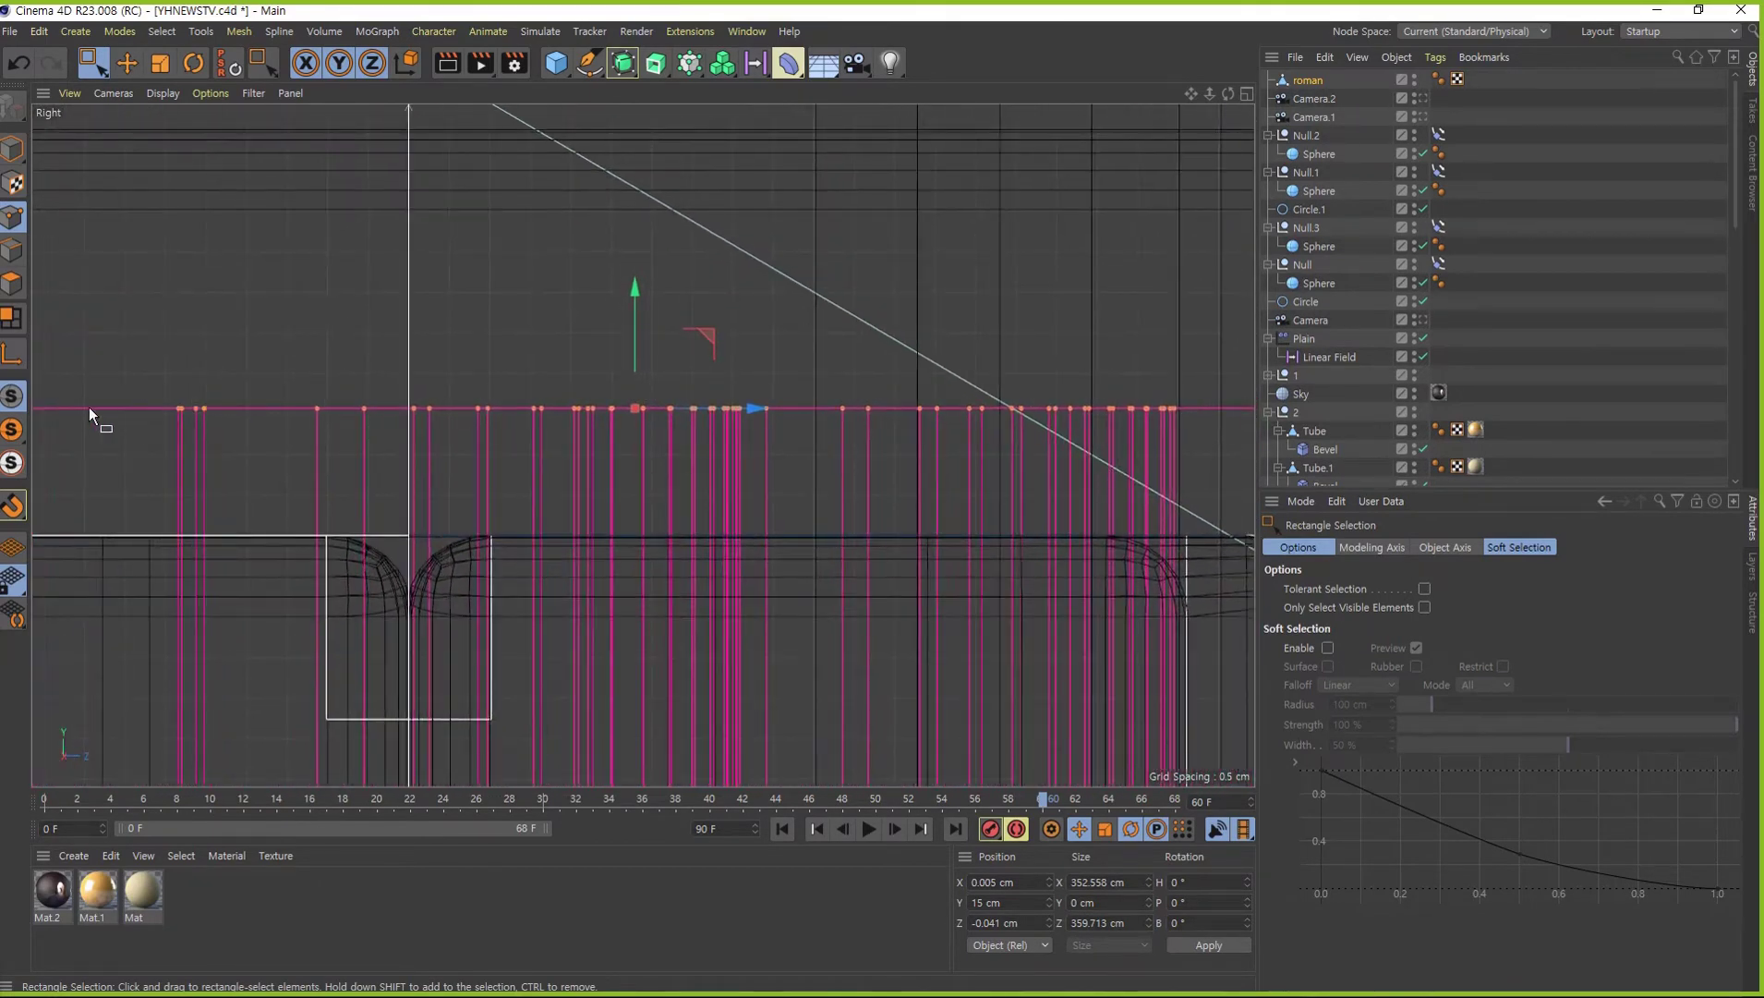
pyautogui.press('e')
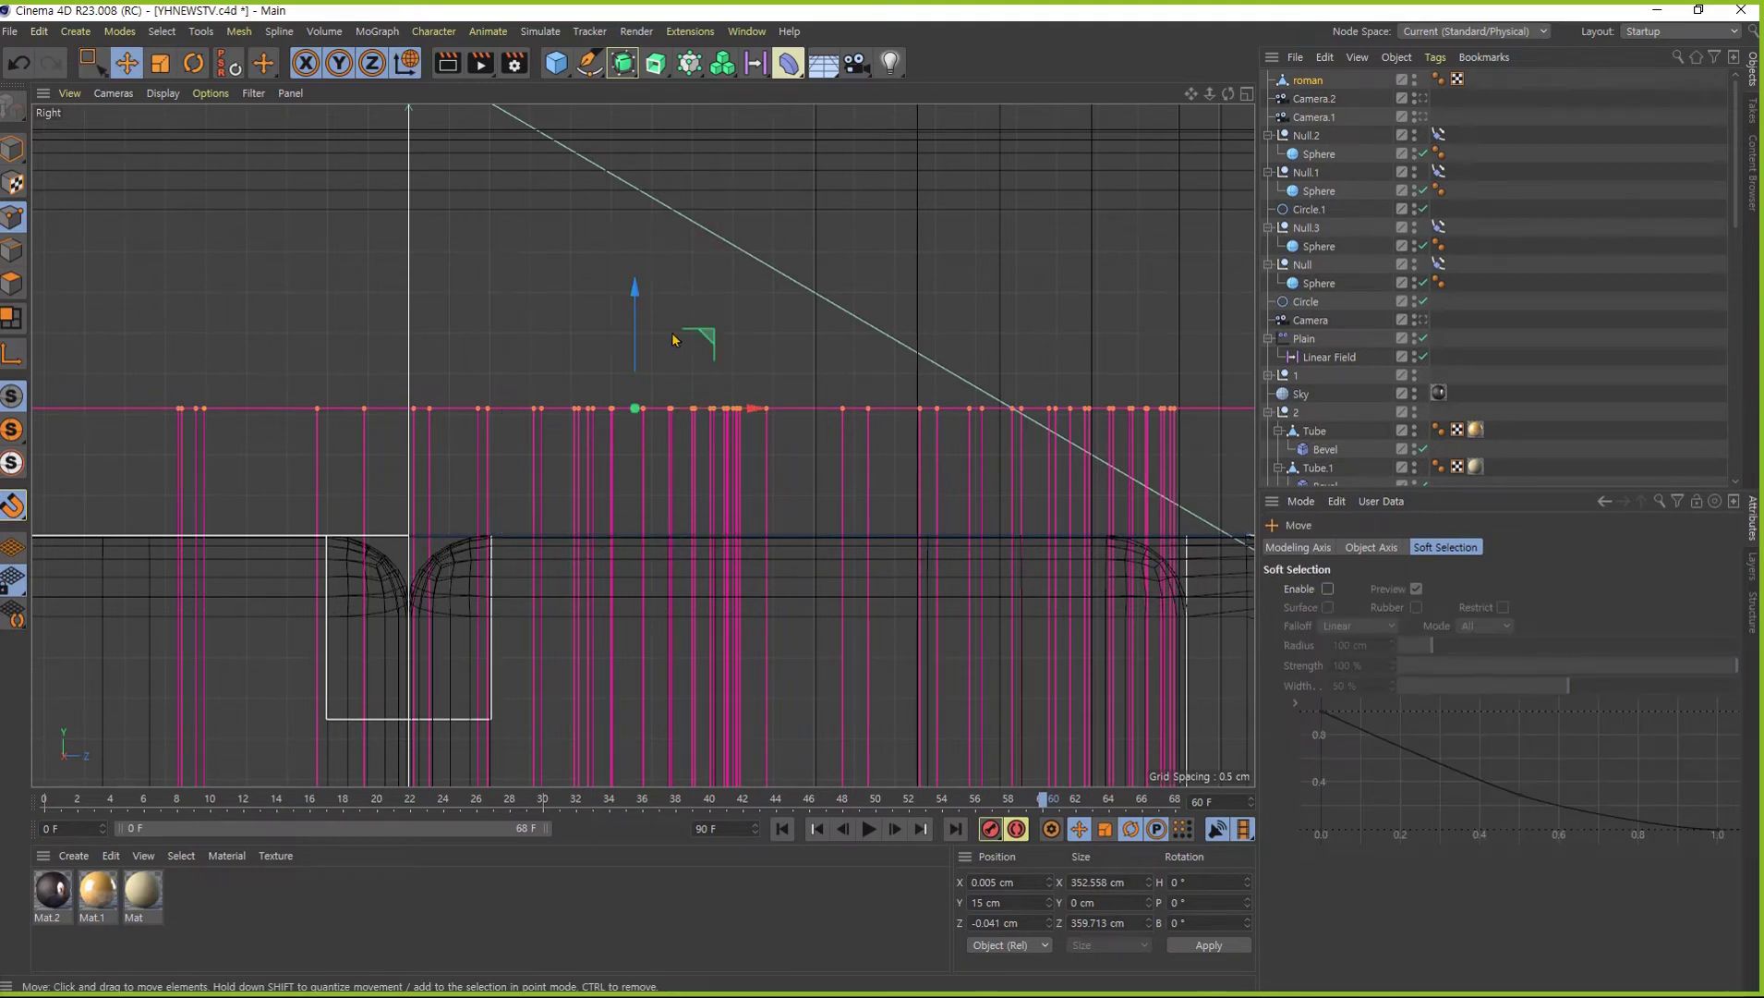
pyautogui.moveTo(634, 293); pyautogui.dragTo(635, 418)
pyautogui.press('F1')
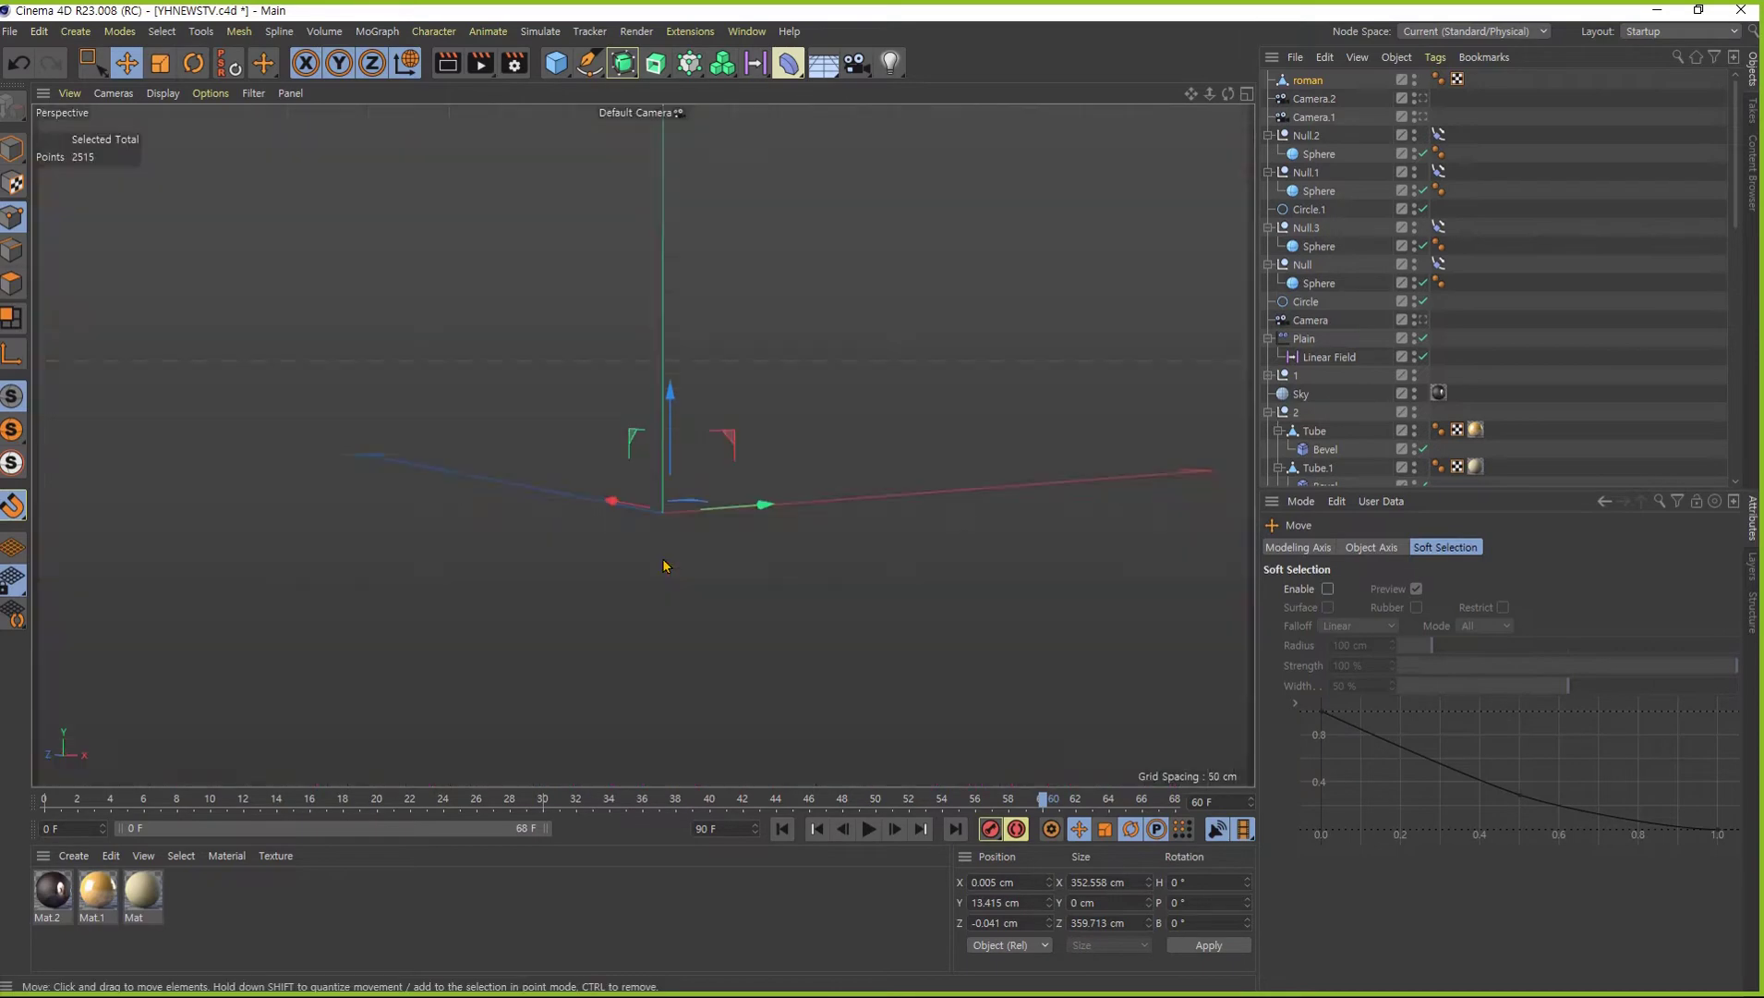
pyautogui.scroll(3, 628, 638)
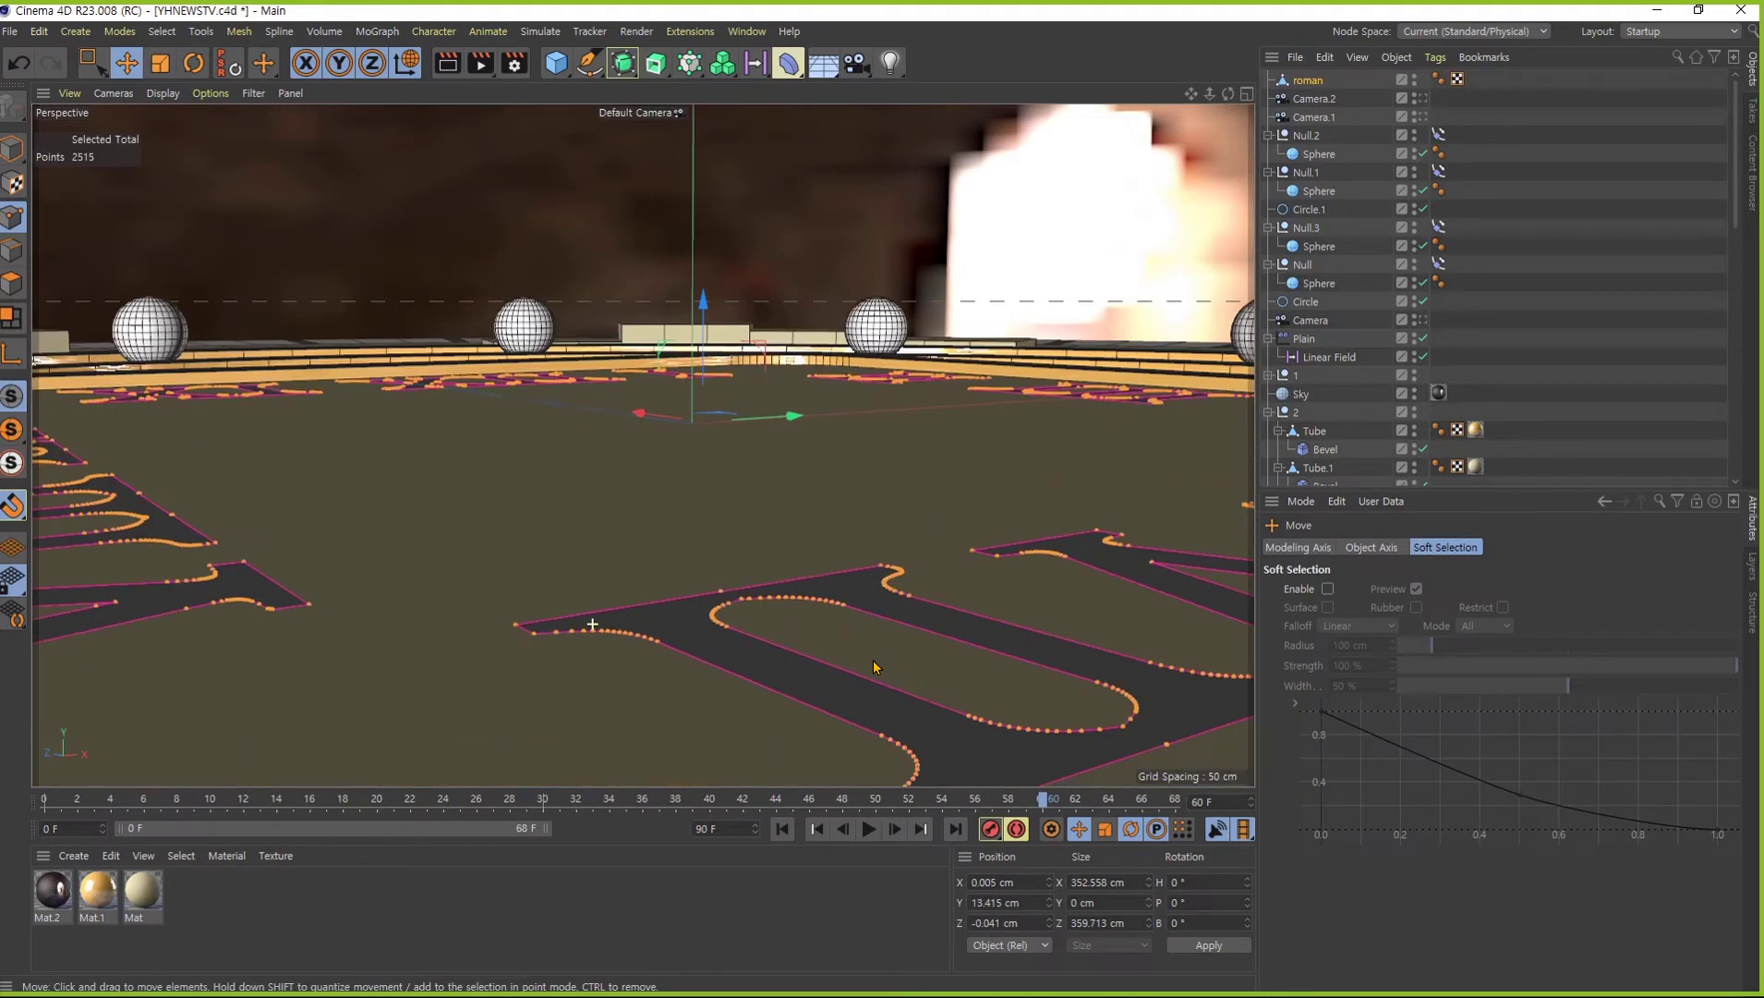
pyautogui.scroll(3, 628, 638)
pyautogui.scroll(2, 1012, 661)
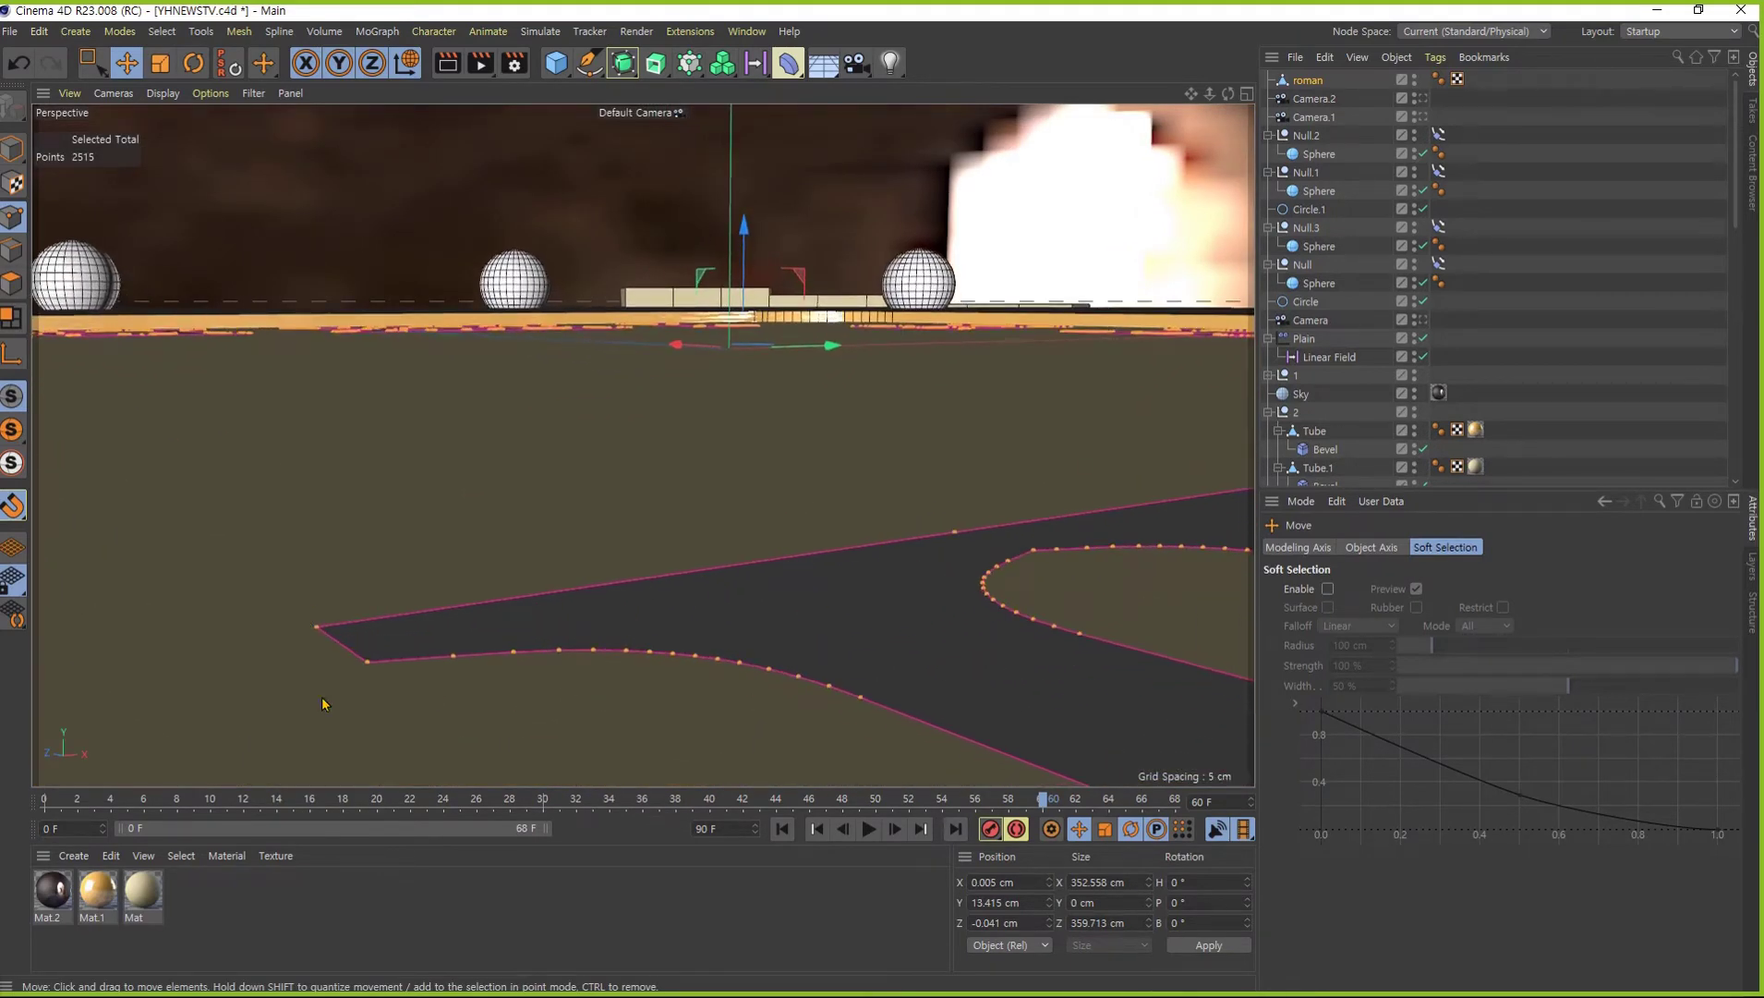
pyautogui.scroll(-3, 569, 562)
pyautogui.scroll(-3, 591, 599)
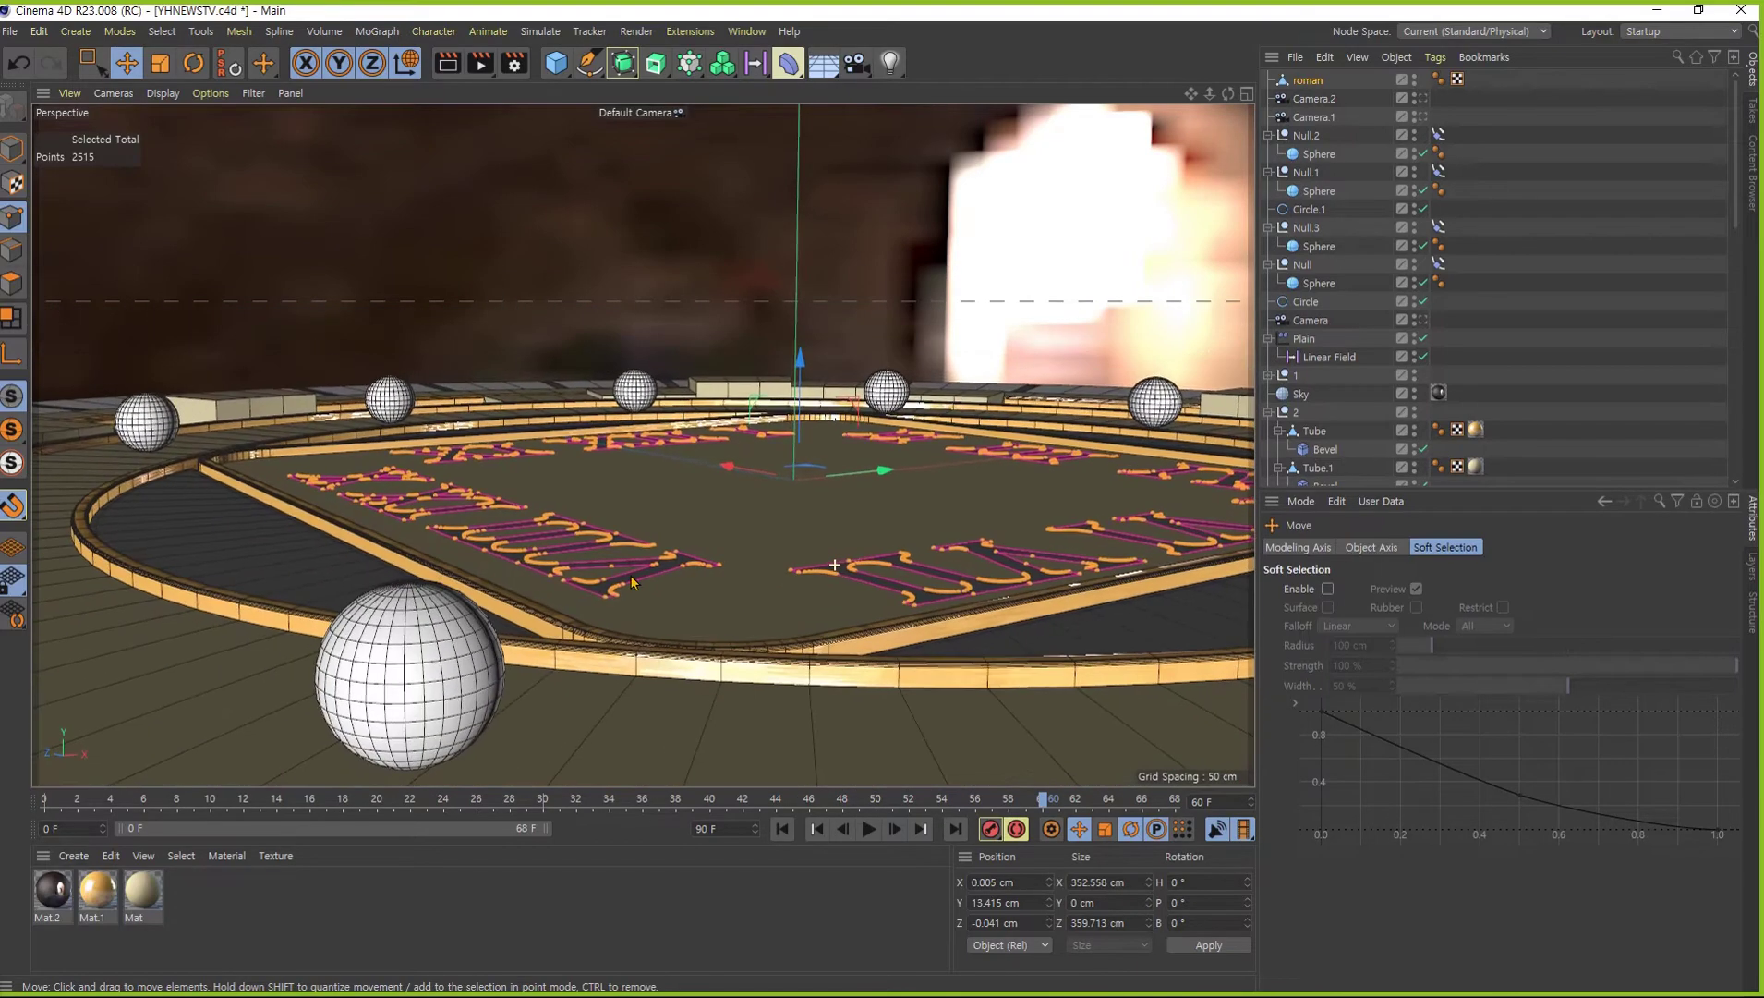
pyautogui.keyDown('alt'); pyautogui.moveTo(591, 599); pyautogui.dragTo(867, 697); pyautogui.keyUp('alt')
pyautogui.scroll(-5, 873, 534)
pyautogui.keyDown('alt'); pyautogui.moveTo(705, 611); pyautogui.dragTo(503, 598); pyautogui.keyUp('alt')
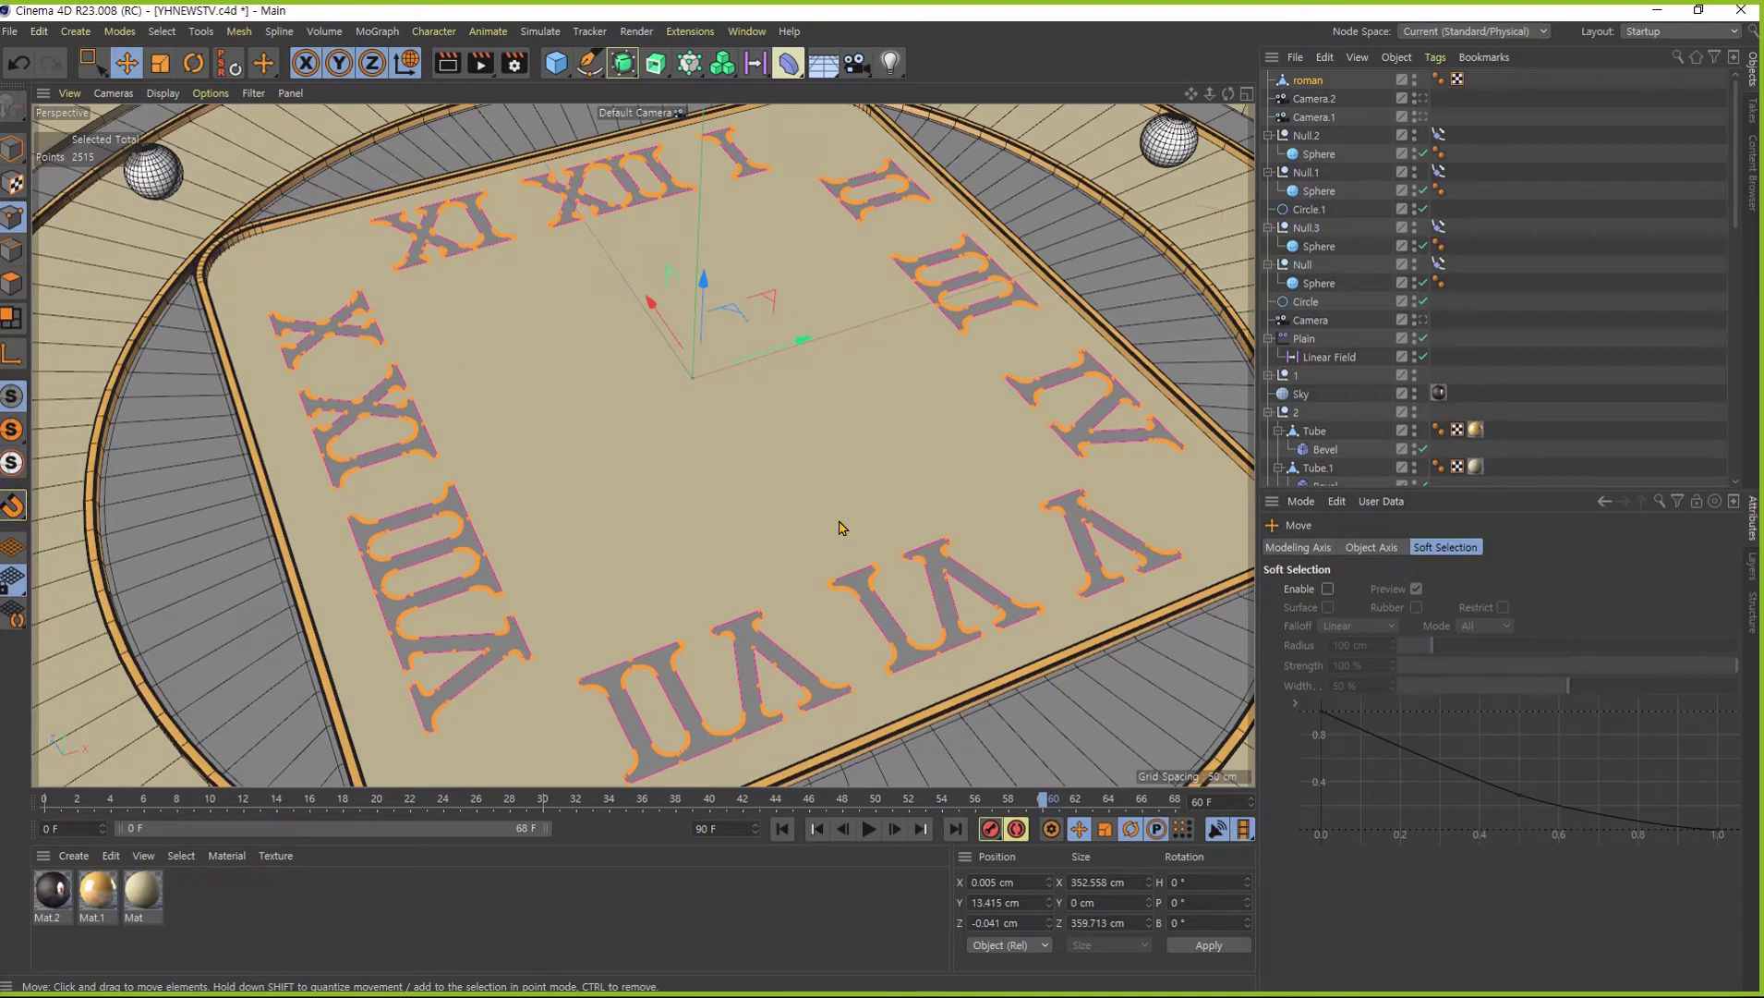
pyautogui.scroll(-5, 838, 528)
pyautogui.keyDown('alt'); pyautogui.moveTo(831, 481); pyautogui.dragTo(802, 408); pyautogui.keyUp('alt')
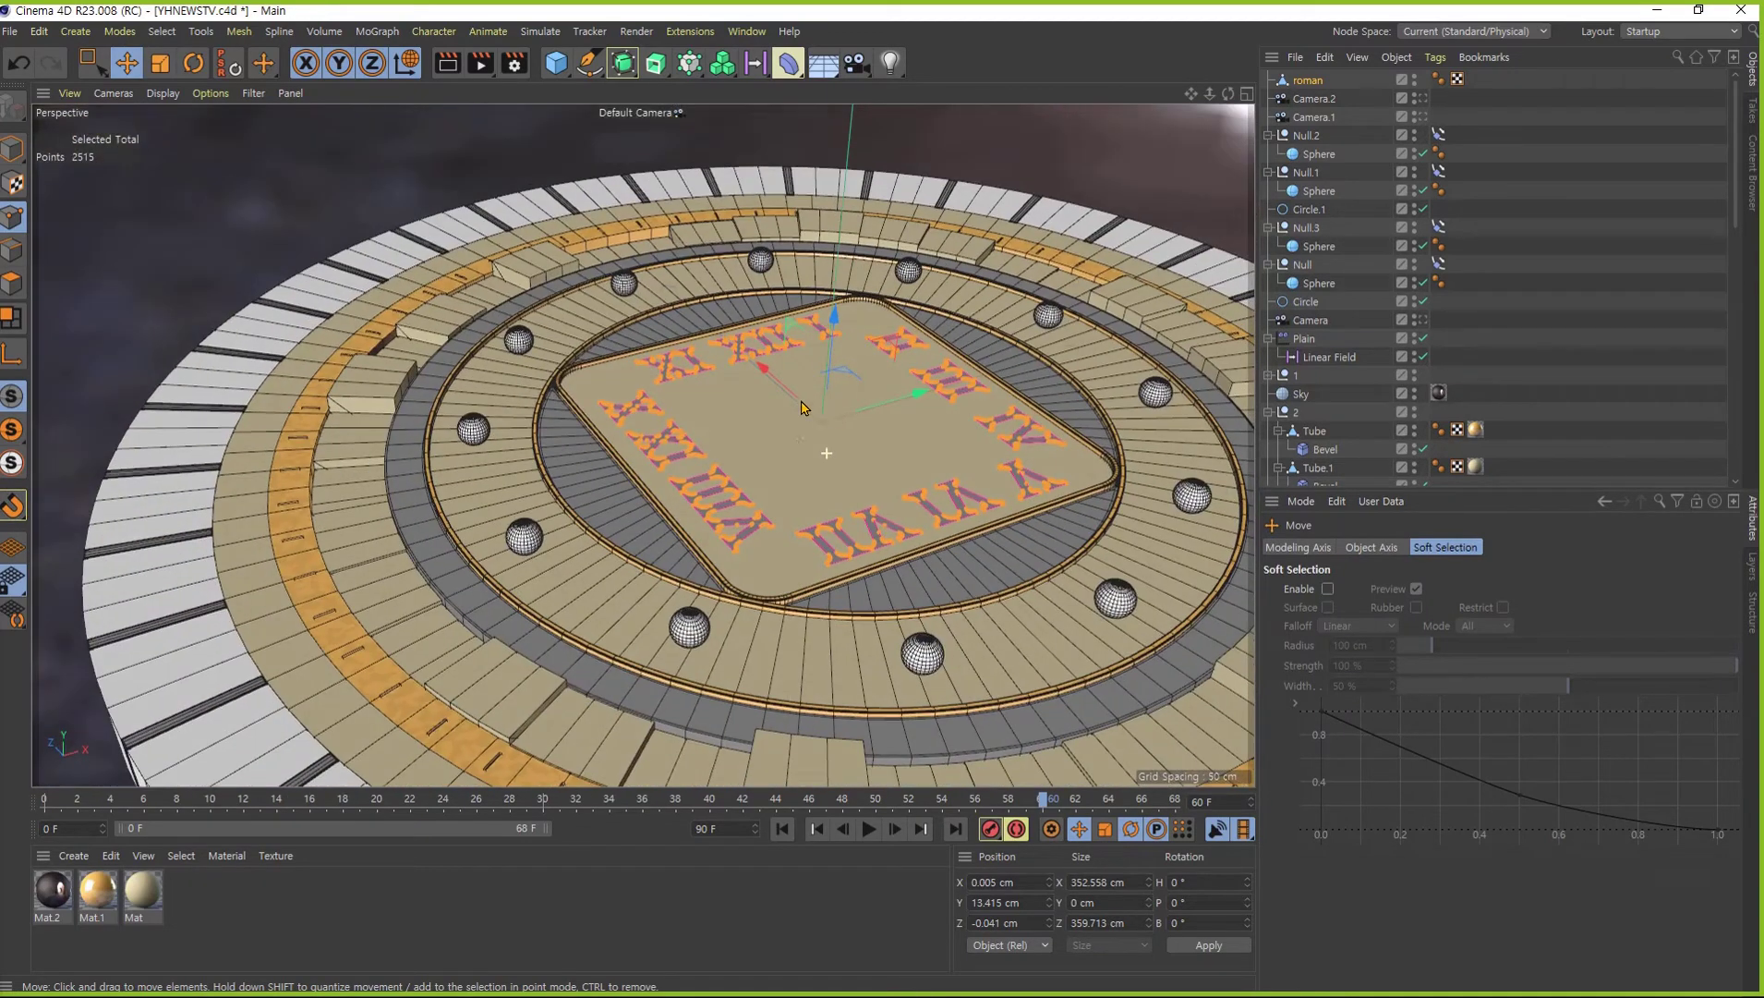
# - Return to object mode and apply the Mat material to the roman numerals
pyautogui.click(13, 147)
pyautogui.click(1596, 237)
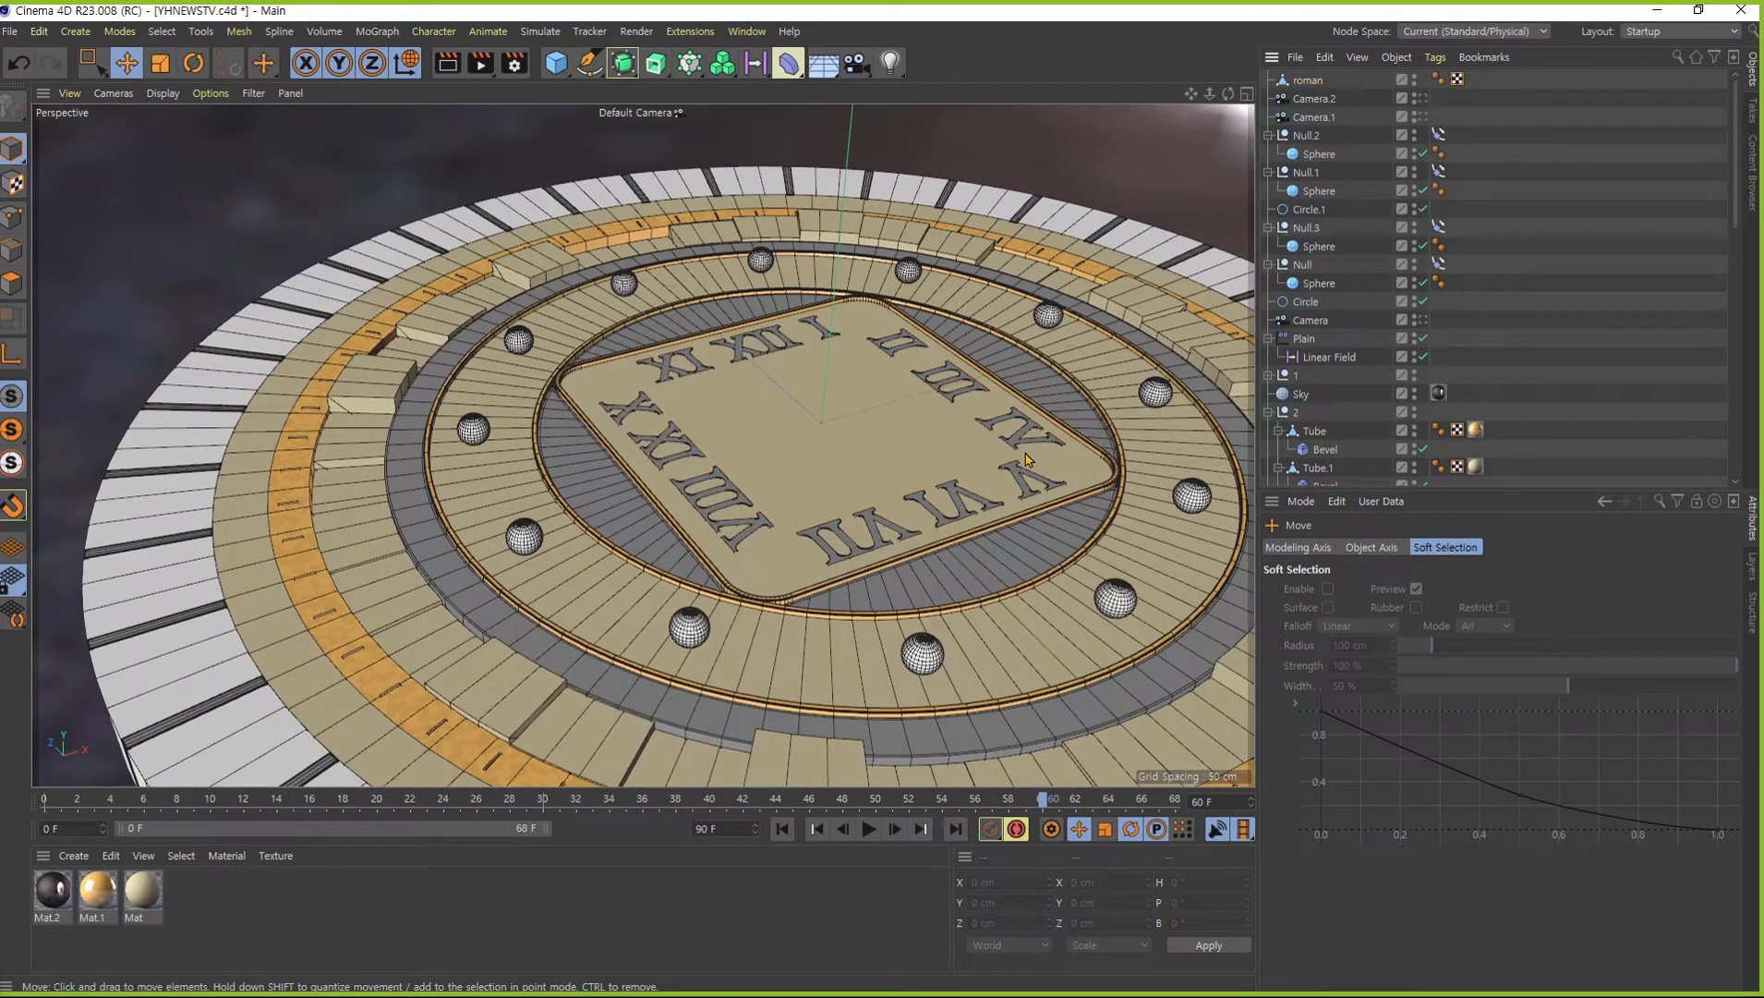
pyautogui.keyDown('alt'); pyautogui.moveTo(1026, 459); pyautogui.dragTo(730, 596); pyautogui.keyUp('alt')
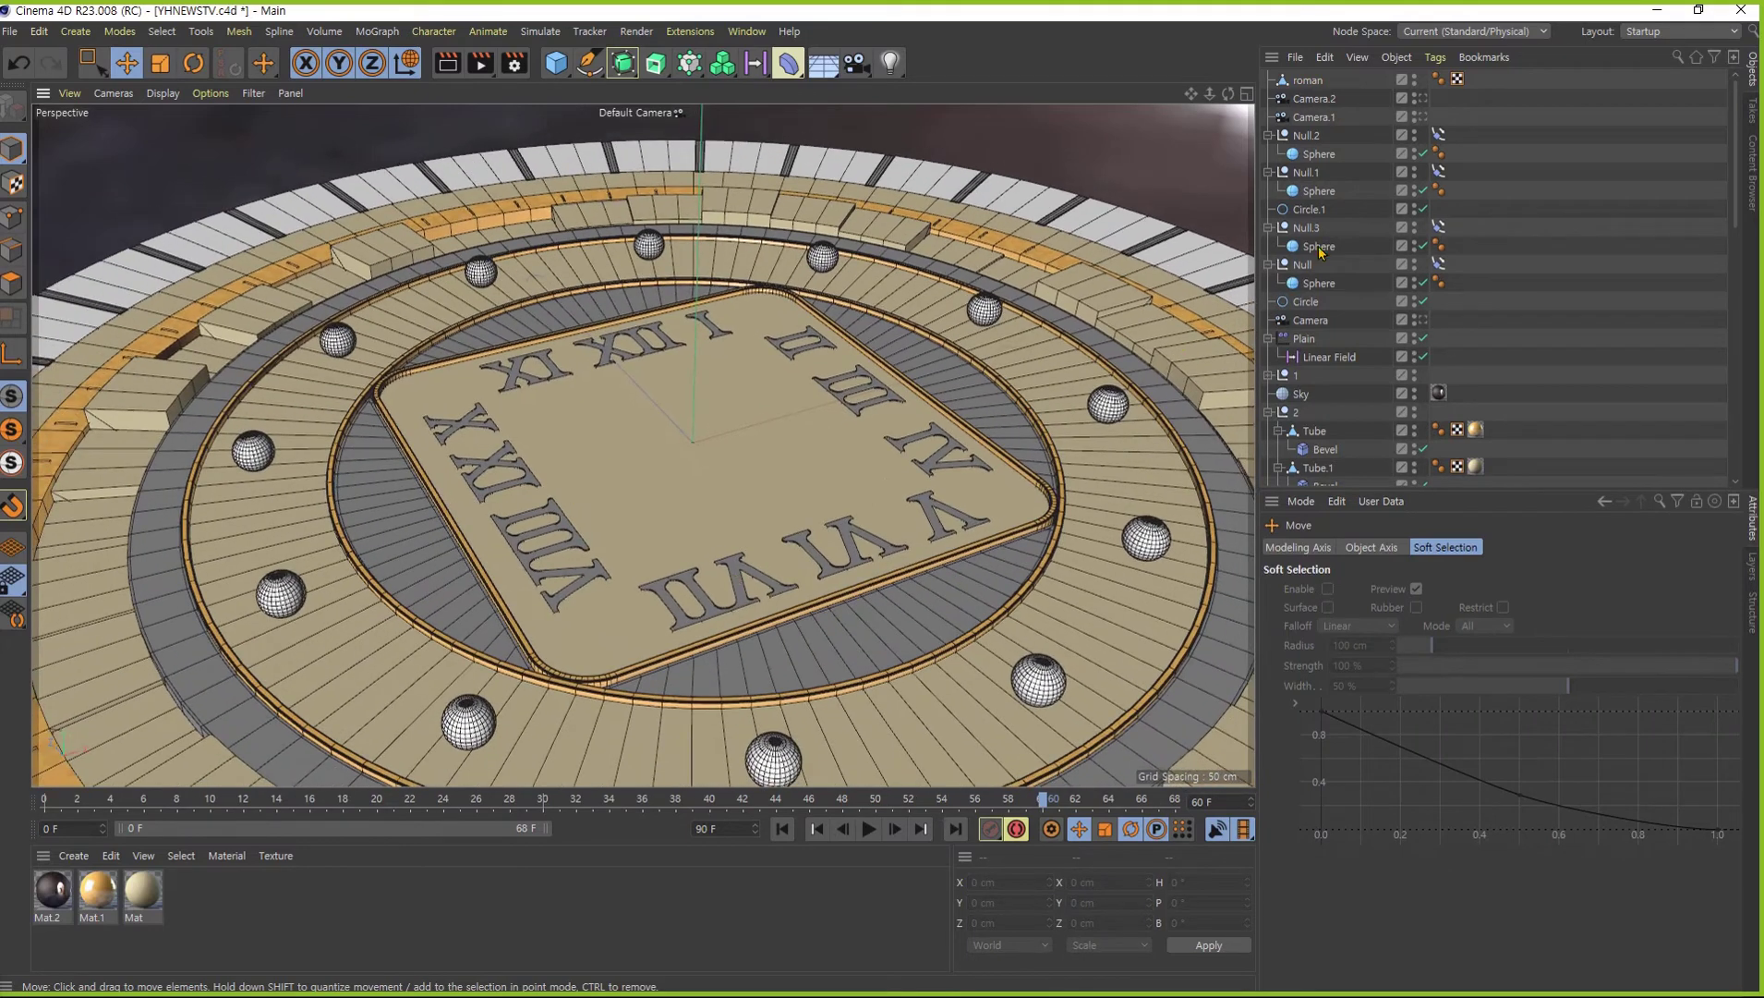
pyautogui.click(1304, 82)
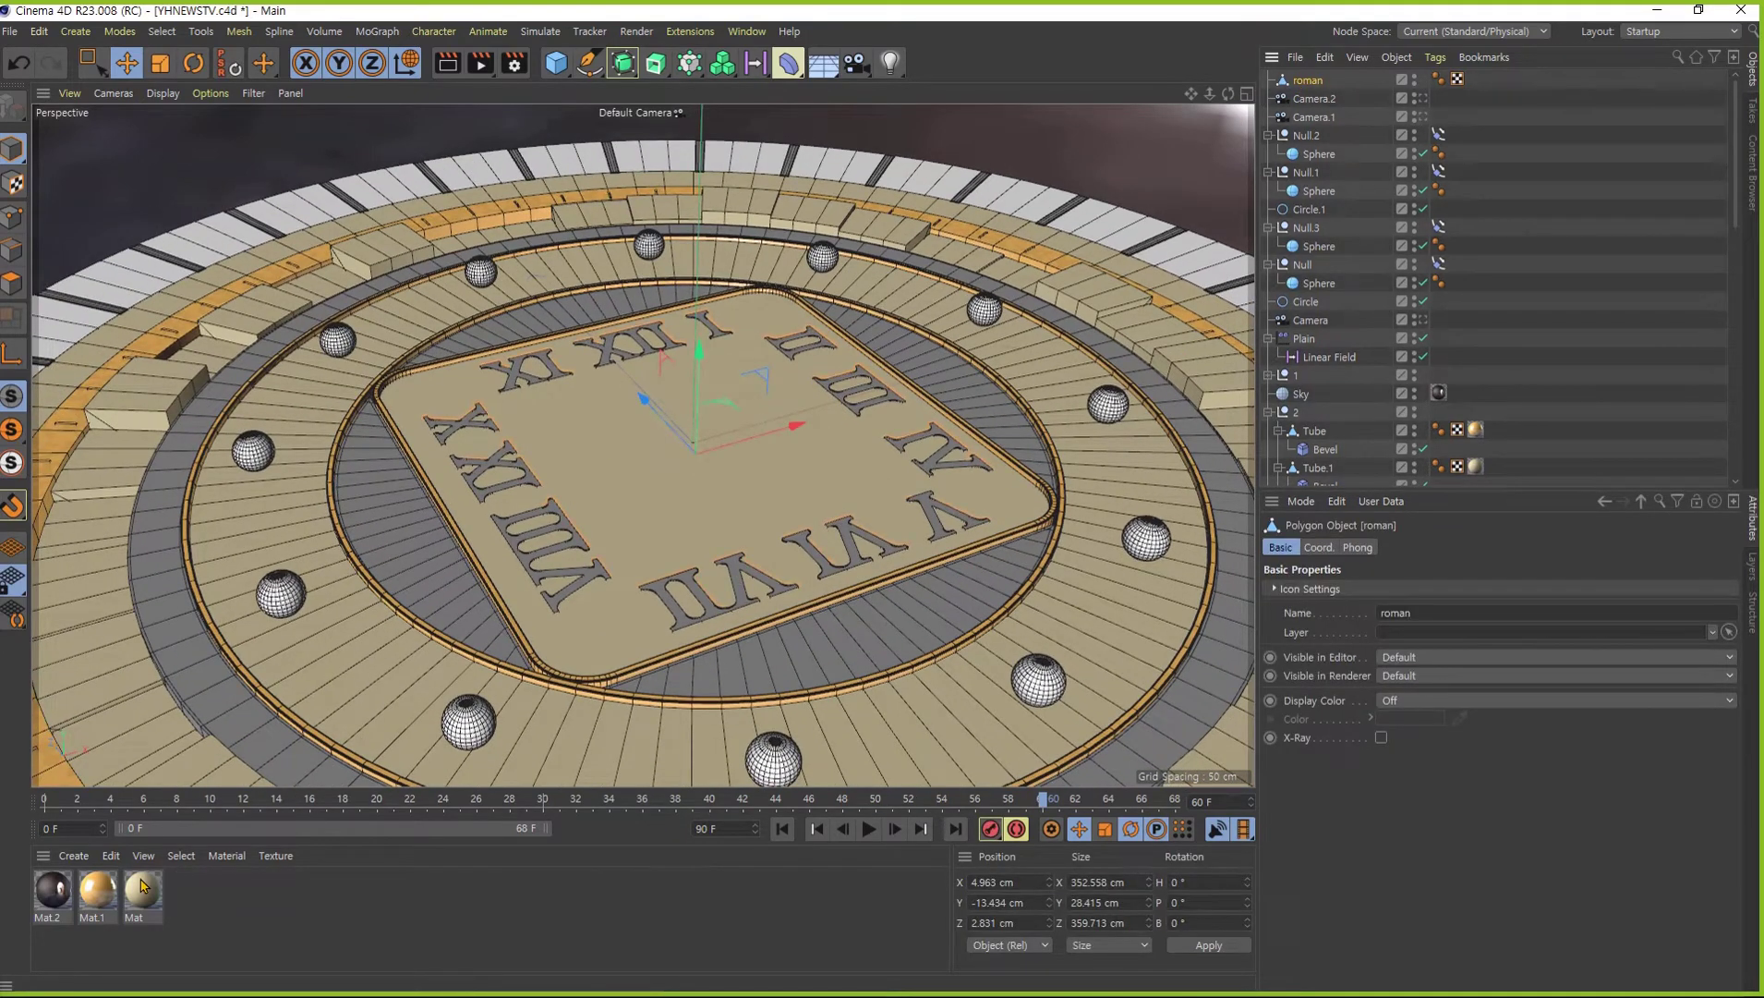
pyautogui.moveTo(1303, 80); pyautogui.dragTo(1303, 81)
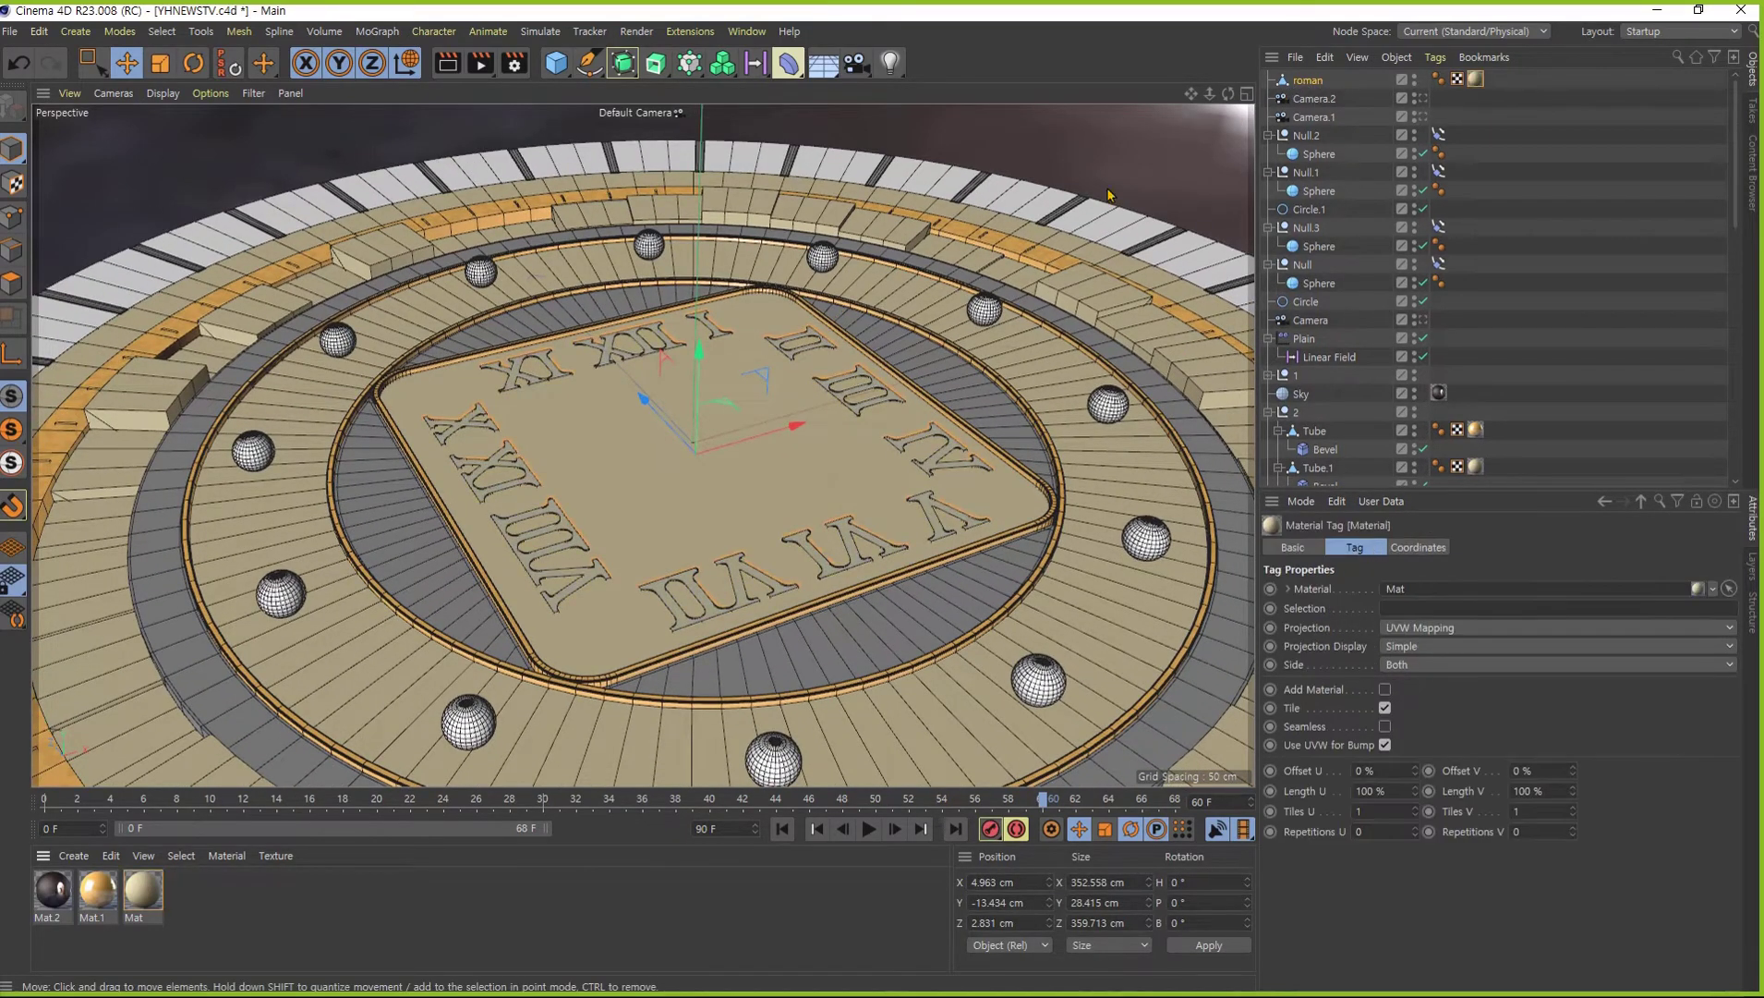
pyautogui.click(1648, 220)
# - Set the viewport to Gouraud Shading (Lines) and return the playhead to frame 0
pyautogui.click(162, 92)
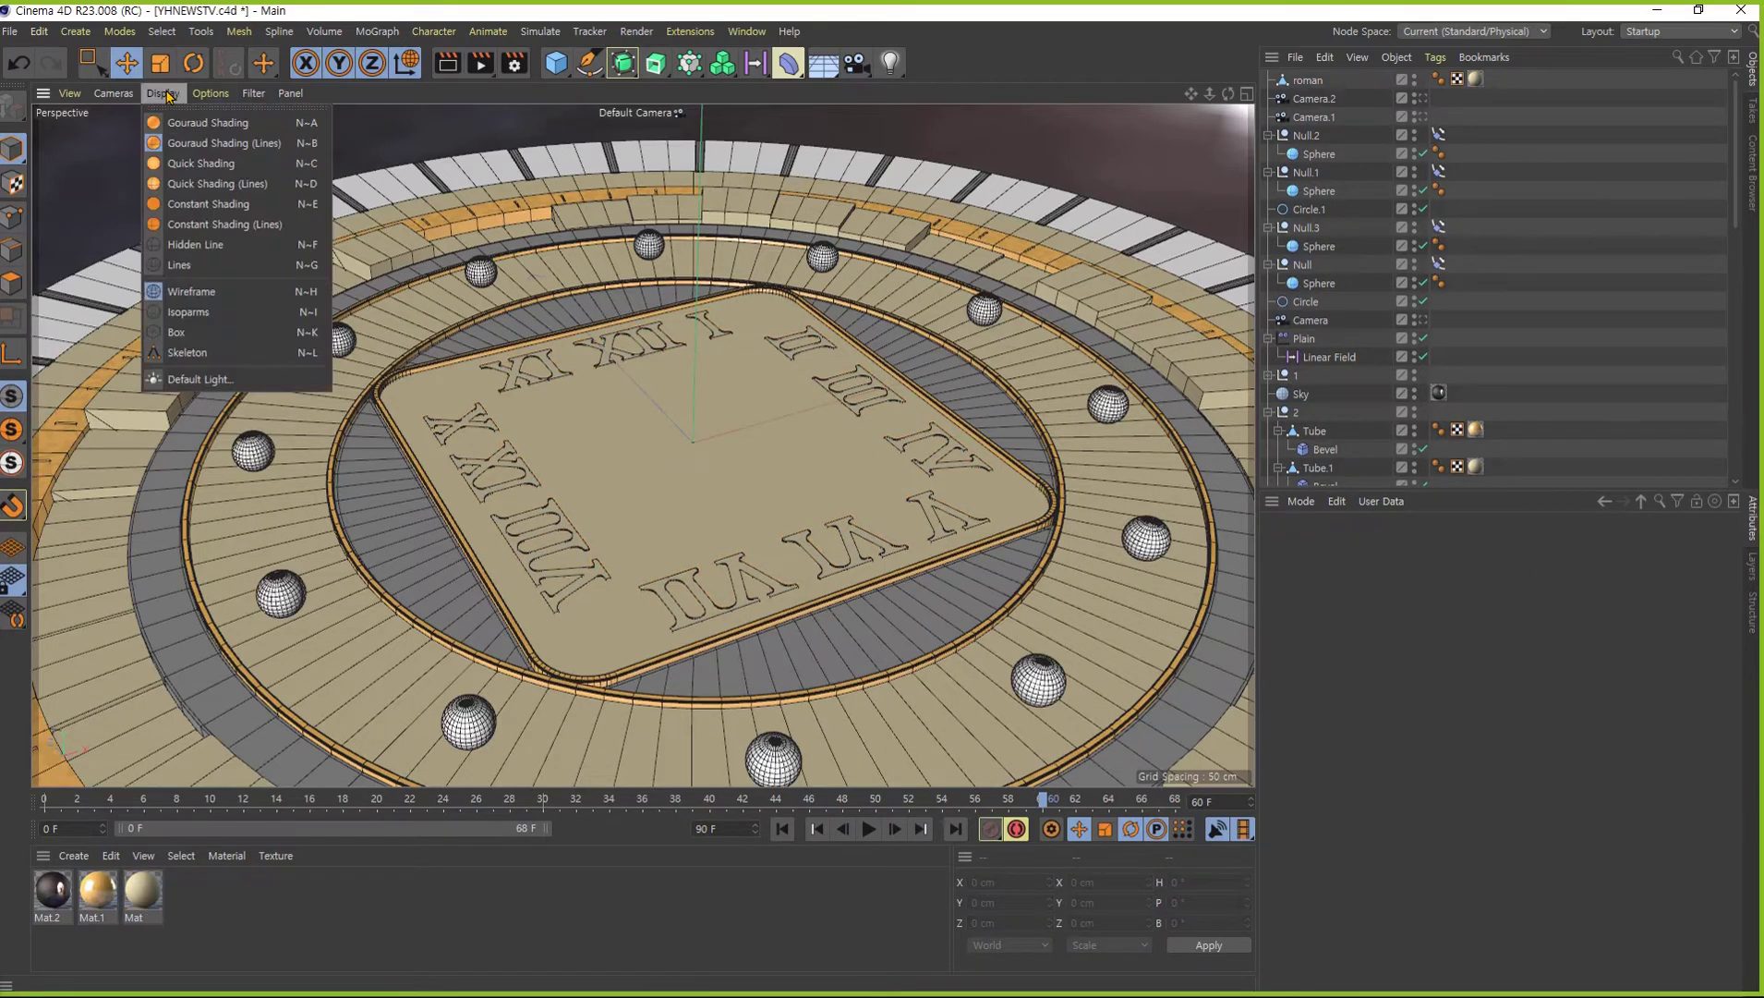
pyautogui.click(185, 126)
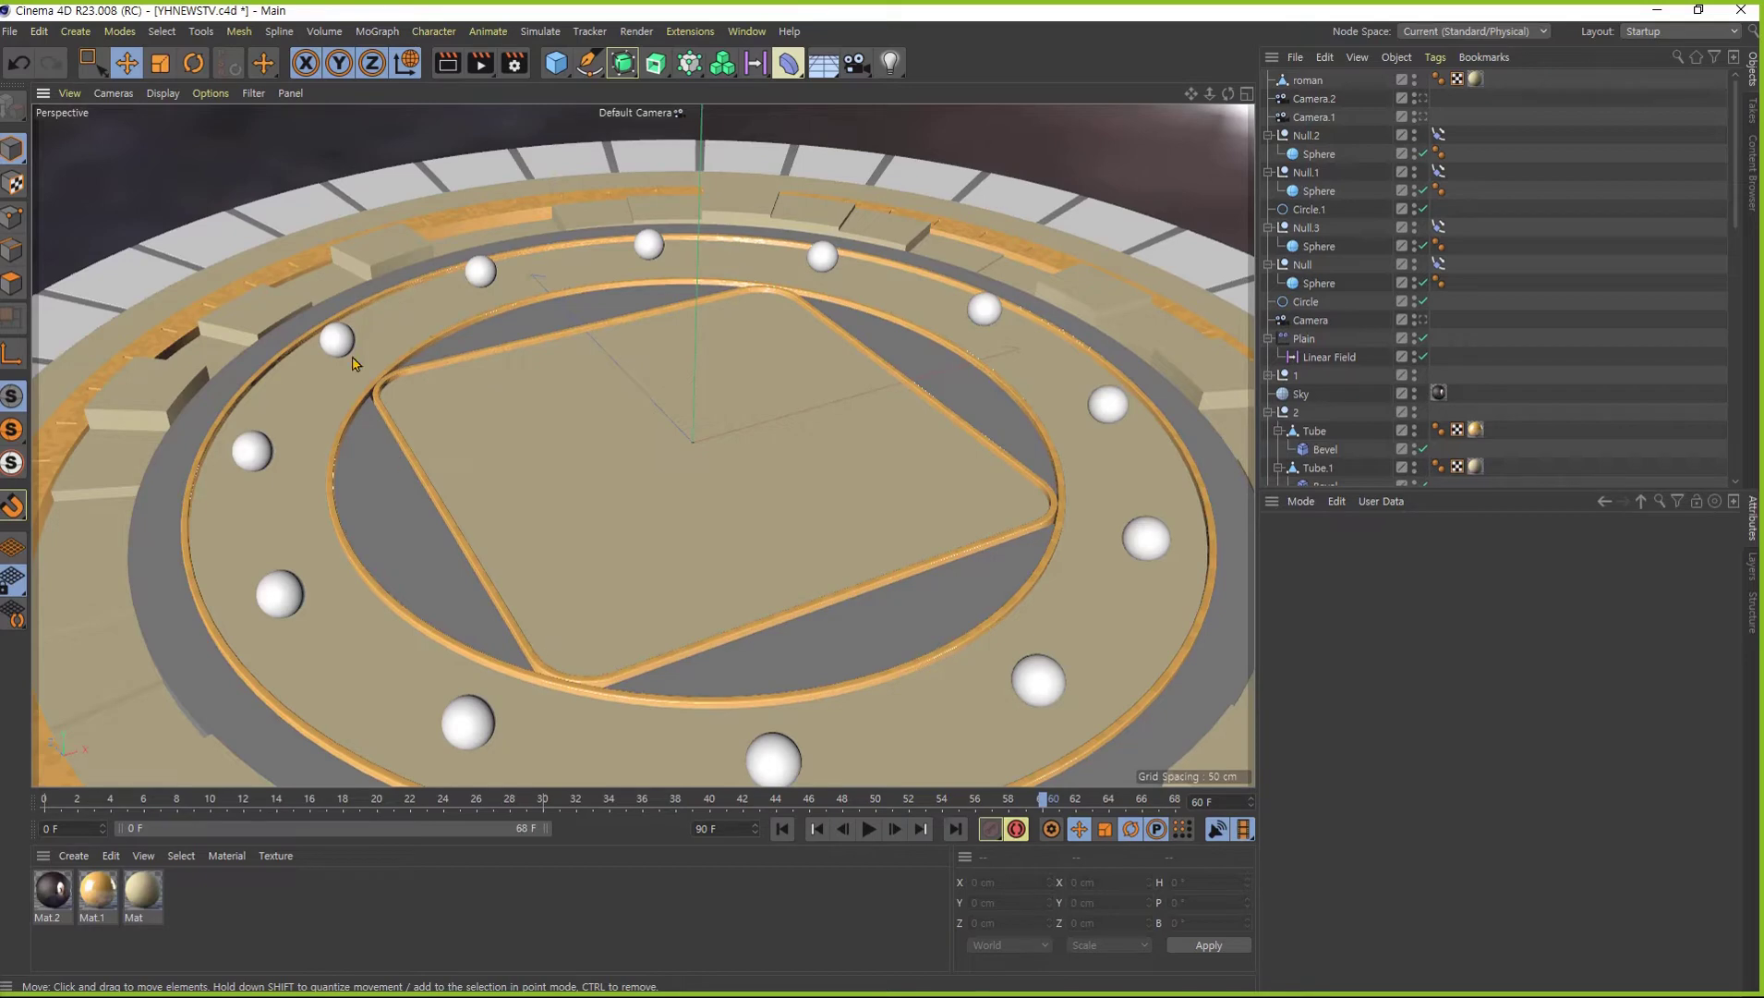
pyautogui.click(162, 93)
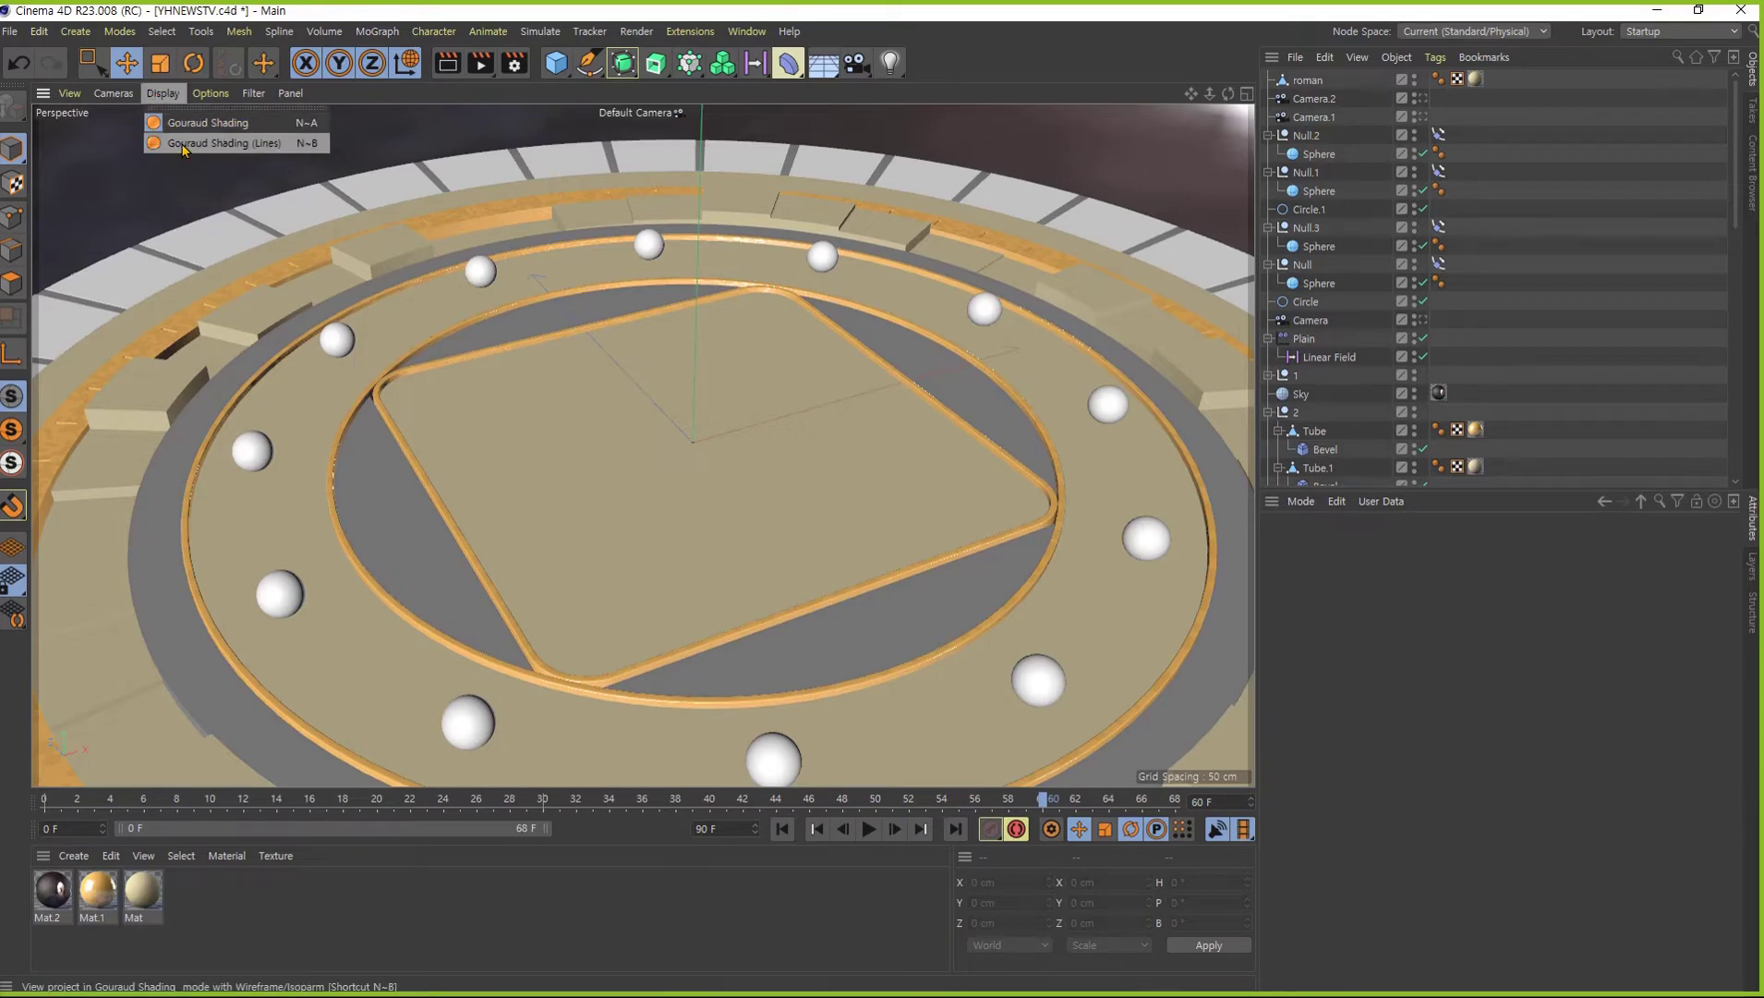
pyautogui.click(185, 143)
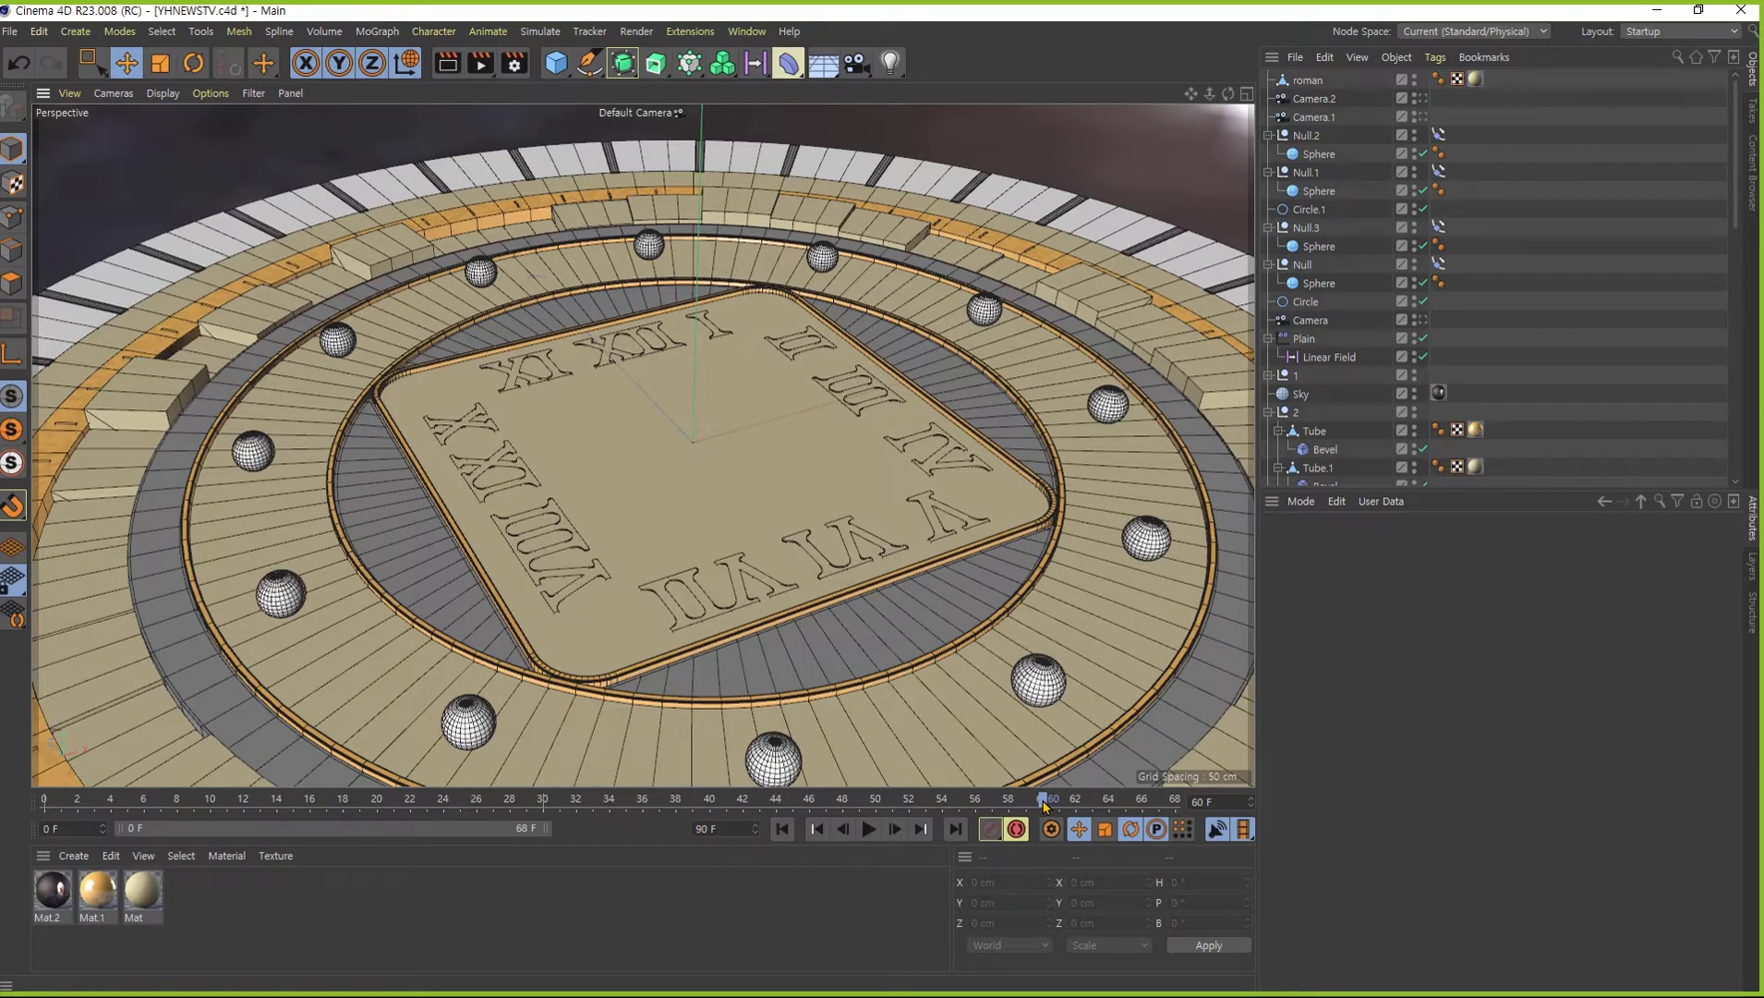
pyautogui.moveTo(1043, 802); pyautogui.dragTo(45, 802)
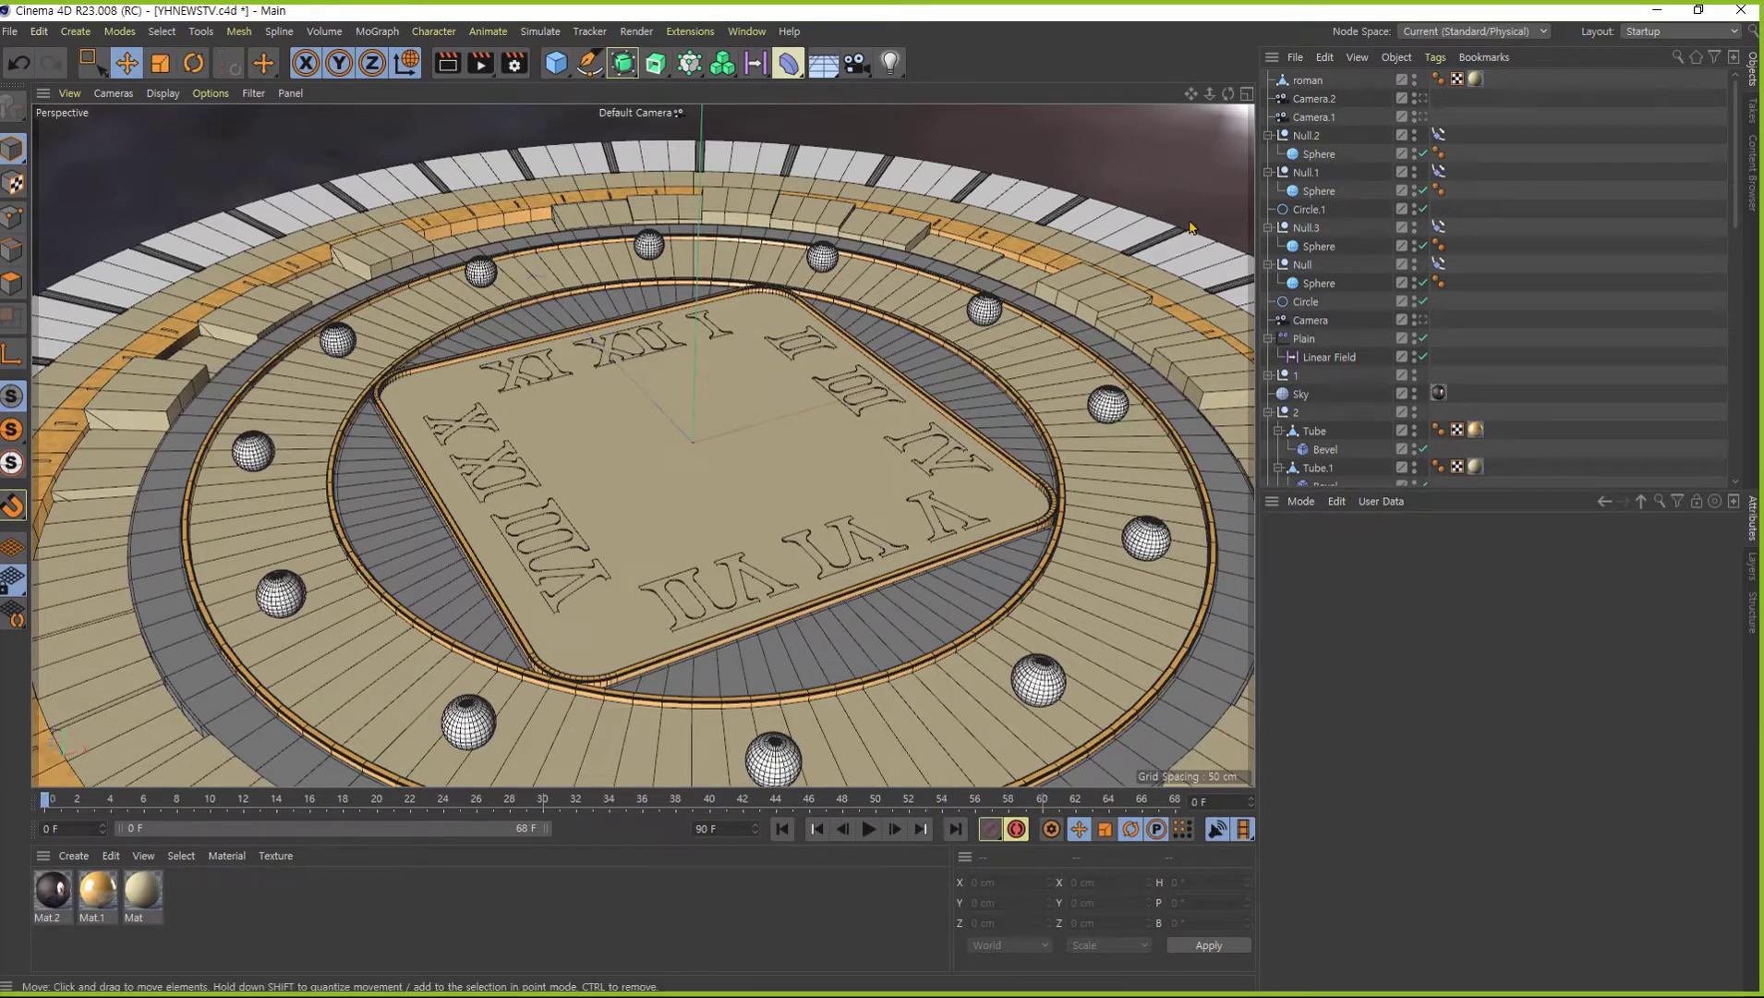
# - At frame 60, push the roman numerals down on Y to deepen the engravings
pyautogui.click(1308, 79)
pyautogui.scroll(5, 787, 452)
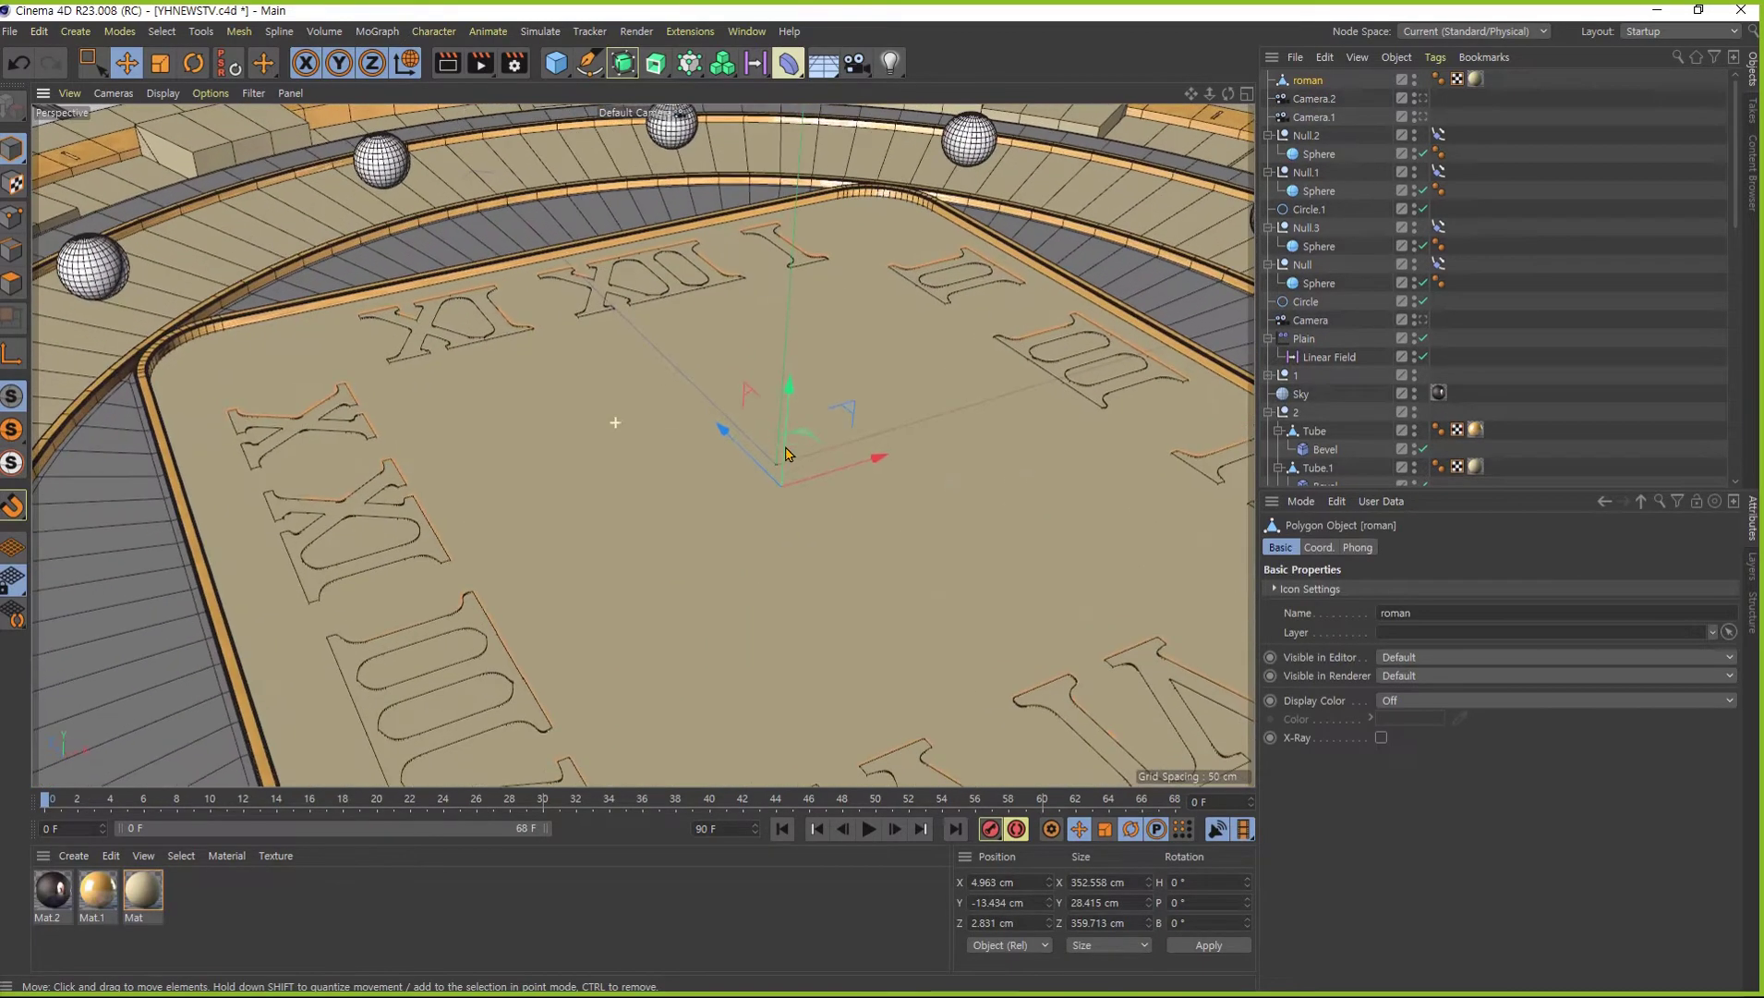
pyautogui.keyDown('alt'); pyautogui.moveTo(787, 452); pyautogui.dragTo(461, 749); pyautogui.keyUp('alt')
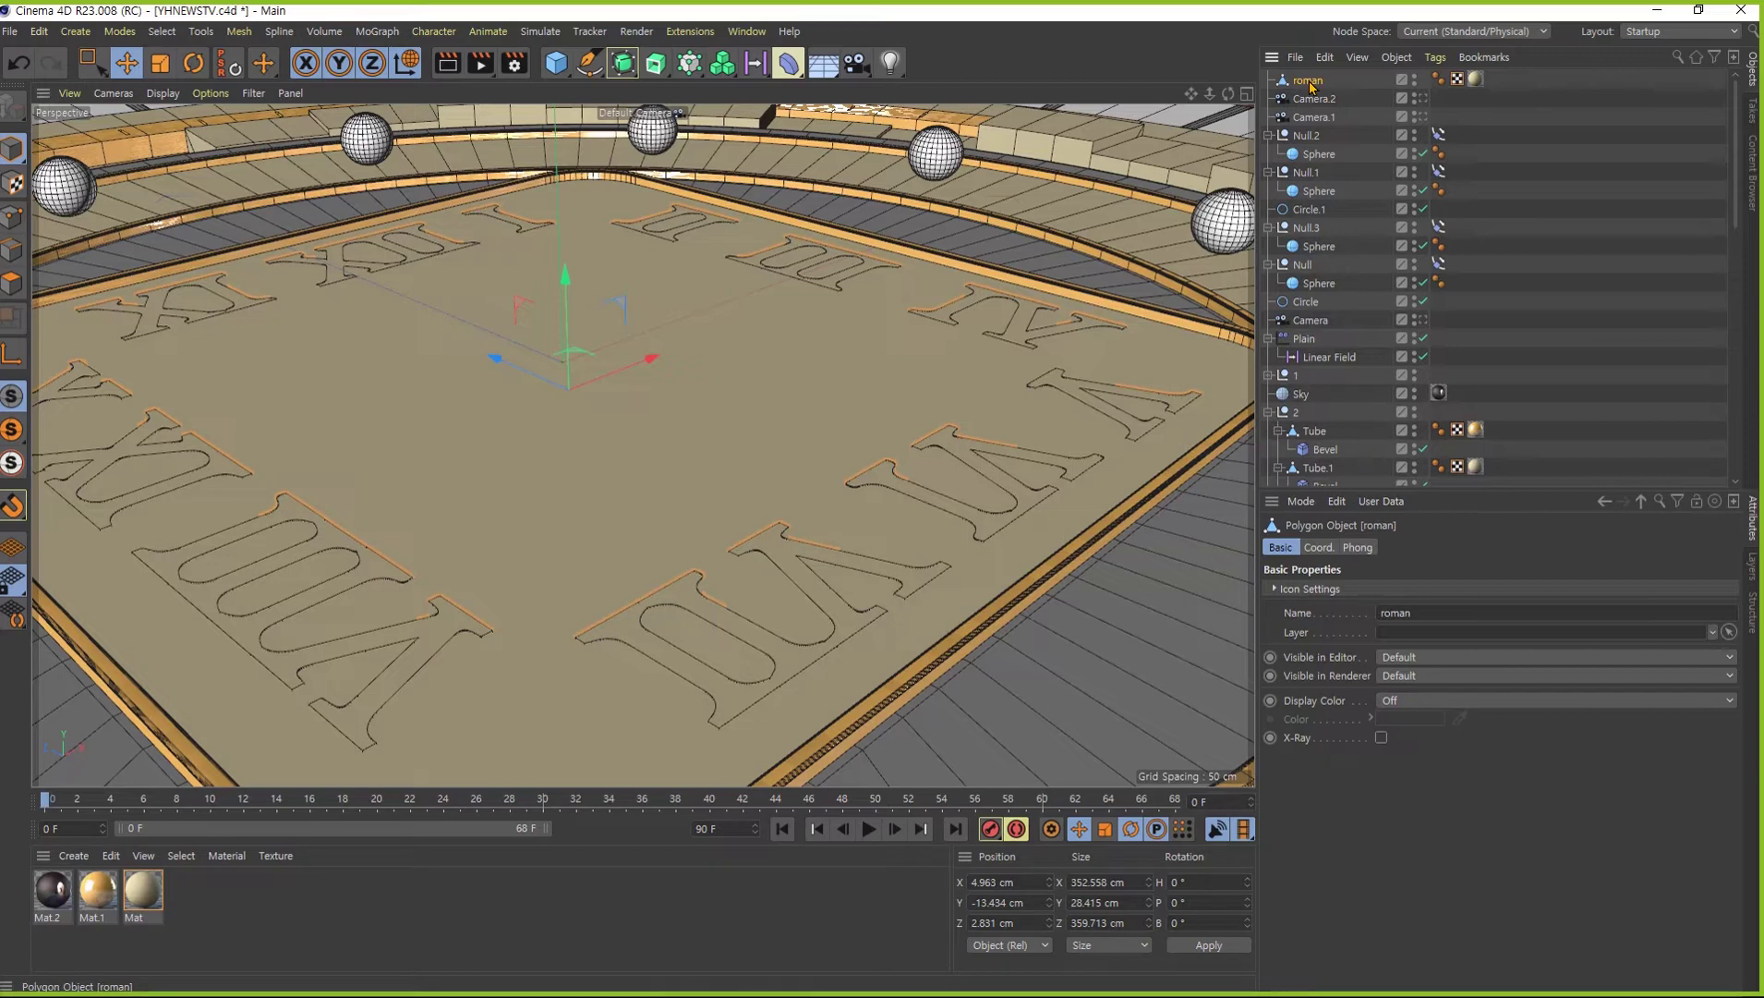
pyautogui.click(1317, 548)
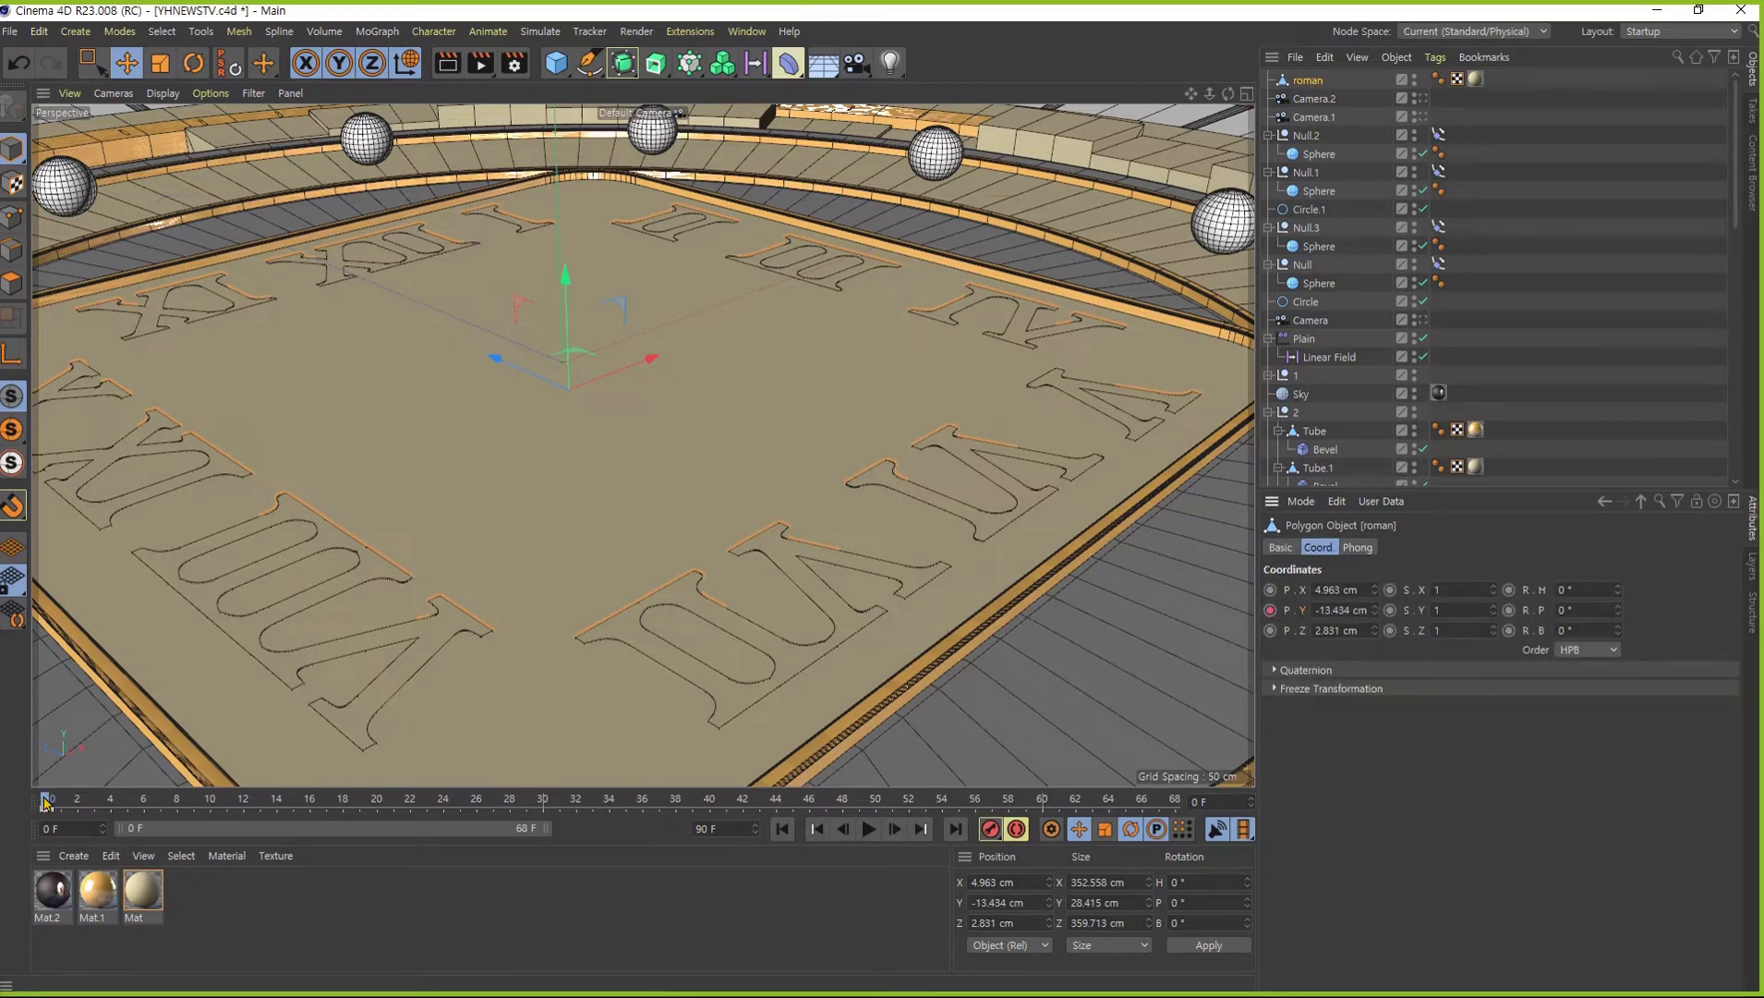
pyautogui.moveTo(48, 803); pyautogui.dragTo(601, 916)
pyautogui.moveTo(876, 908); pyautogui.dragTo(1048, 907)
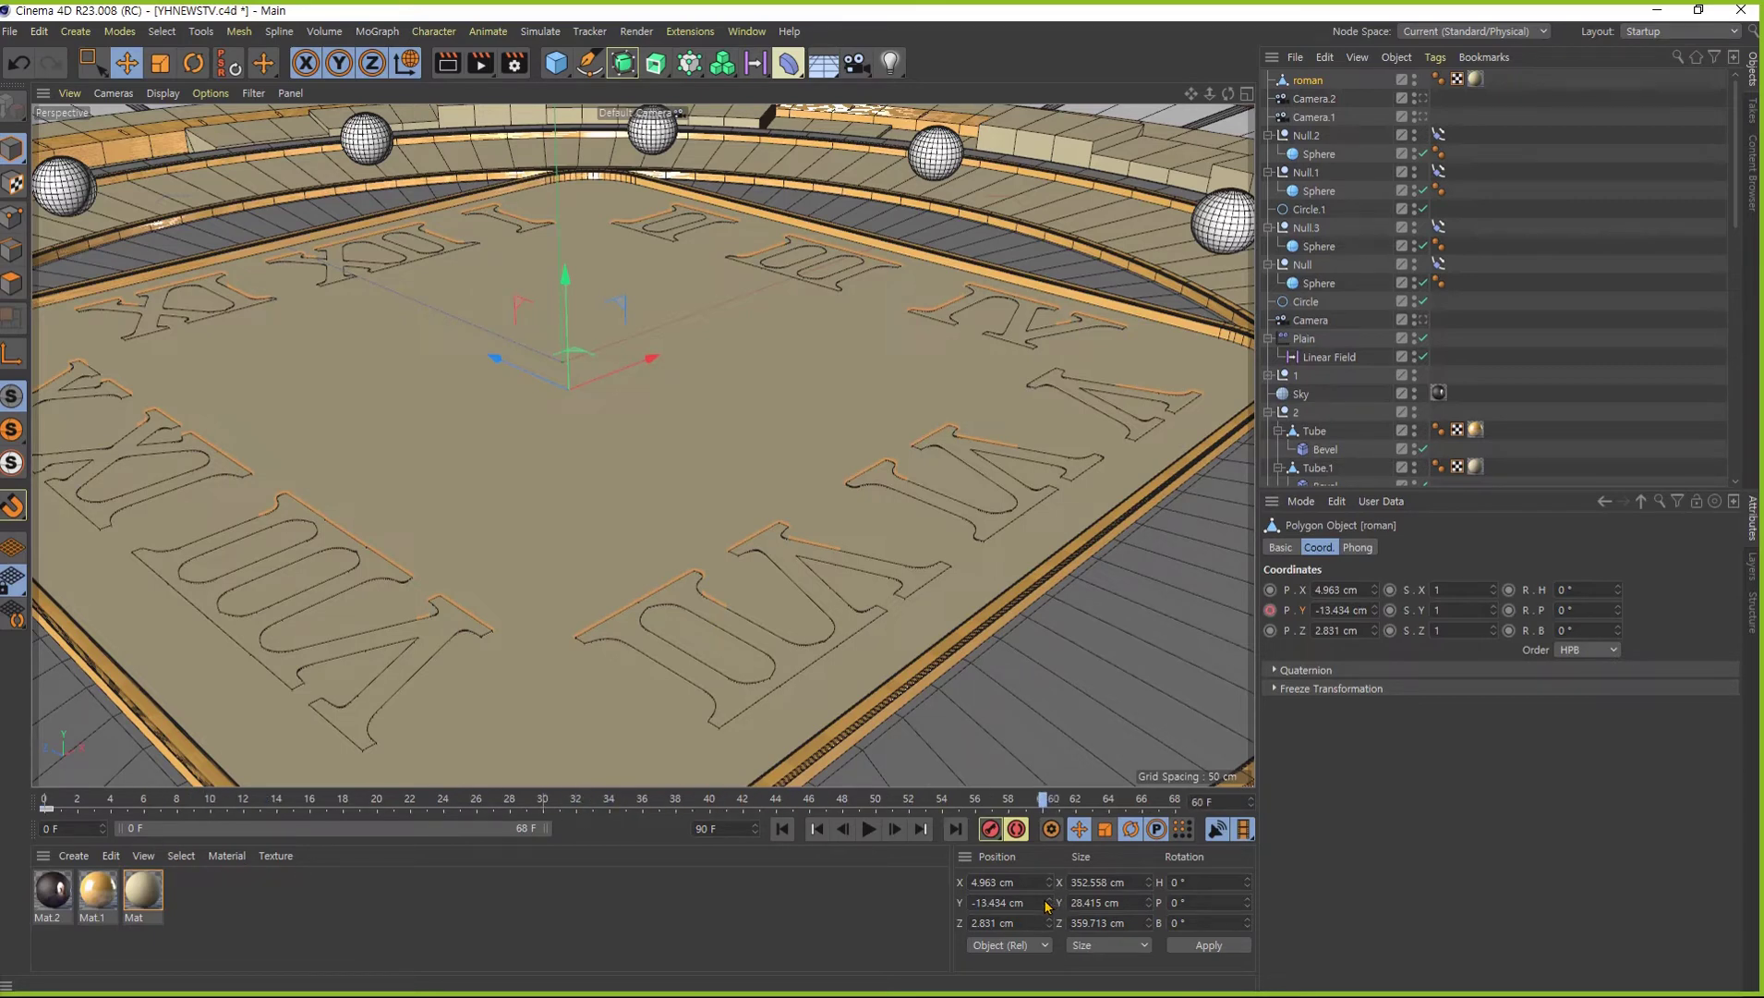
pyautogui.keyDown('alt'); pyautogui.moveTo(605, 374); pyautogui.dragTo(658, 268, button='middle'); pyautogui.keyUp('alt')
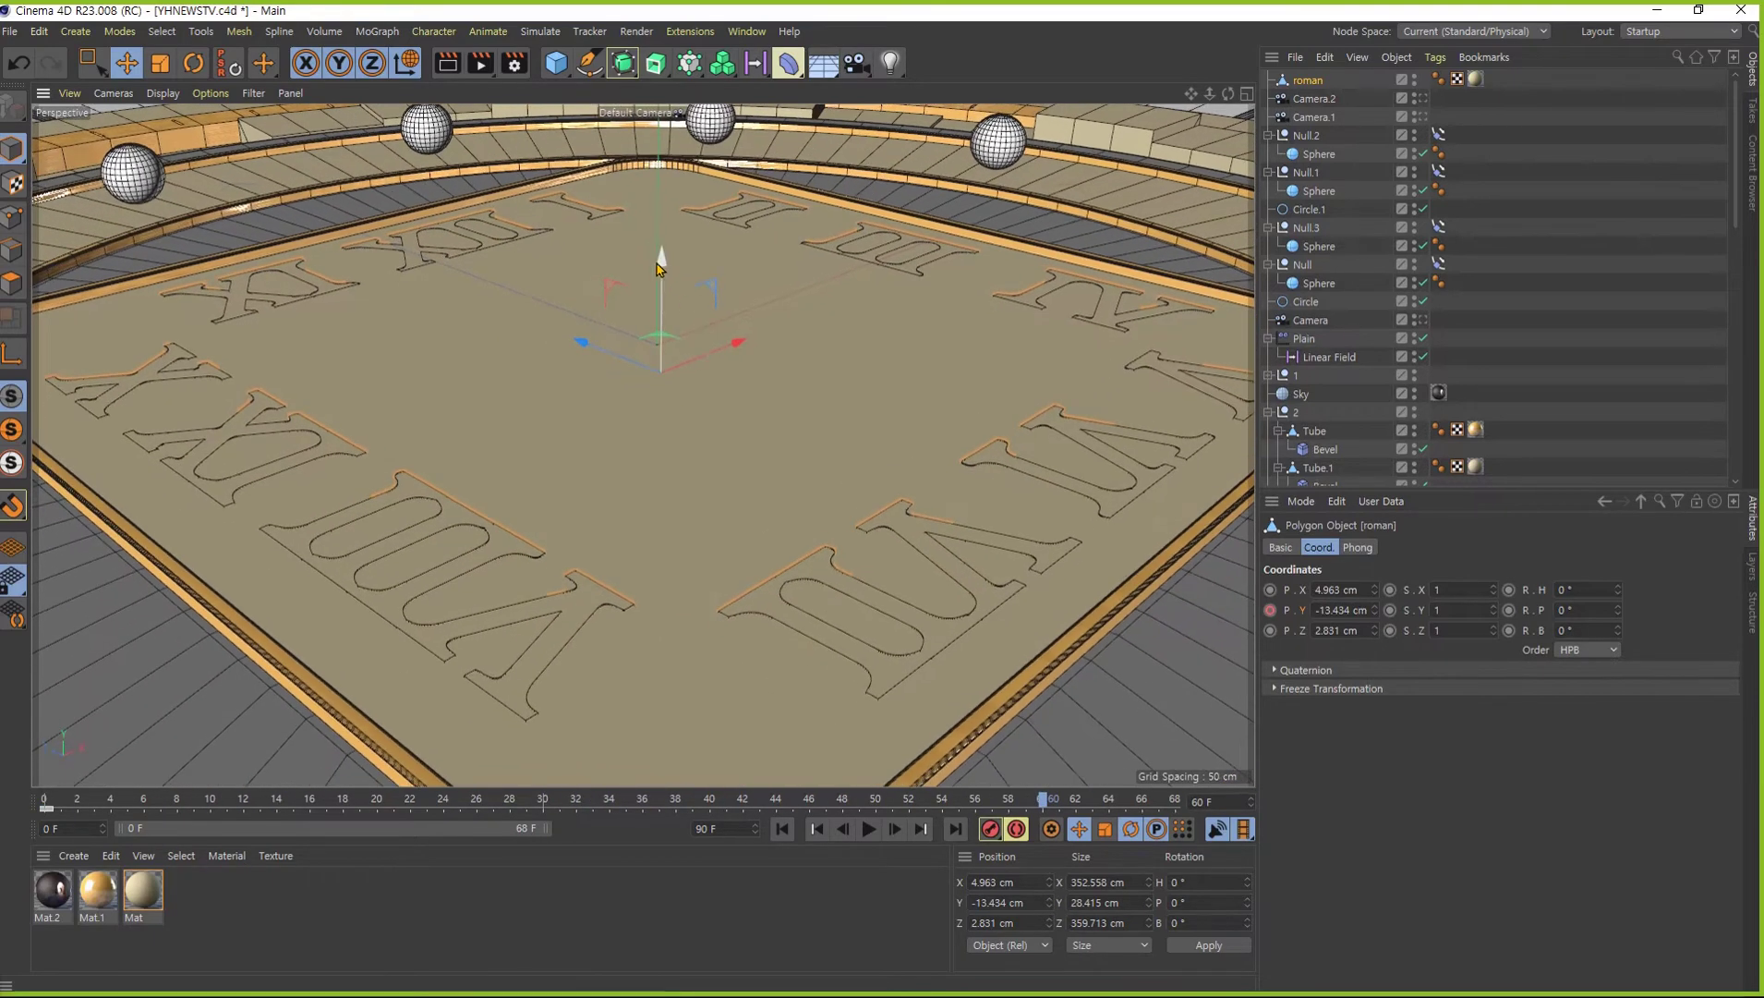
pyautogui.moveTo(661, 266); pyautogui.dragTo(662, 312)
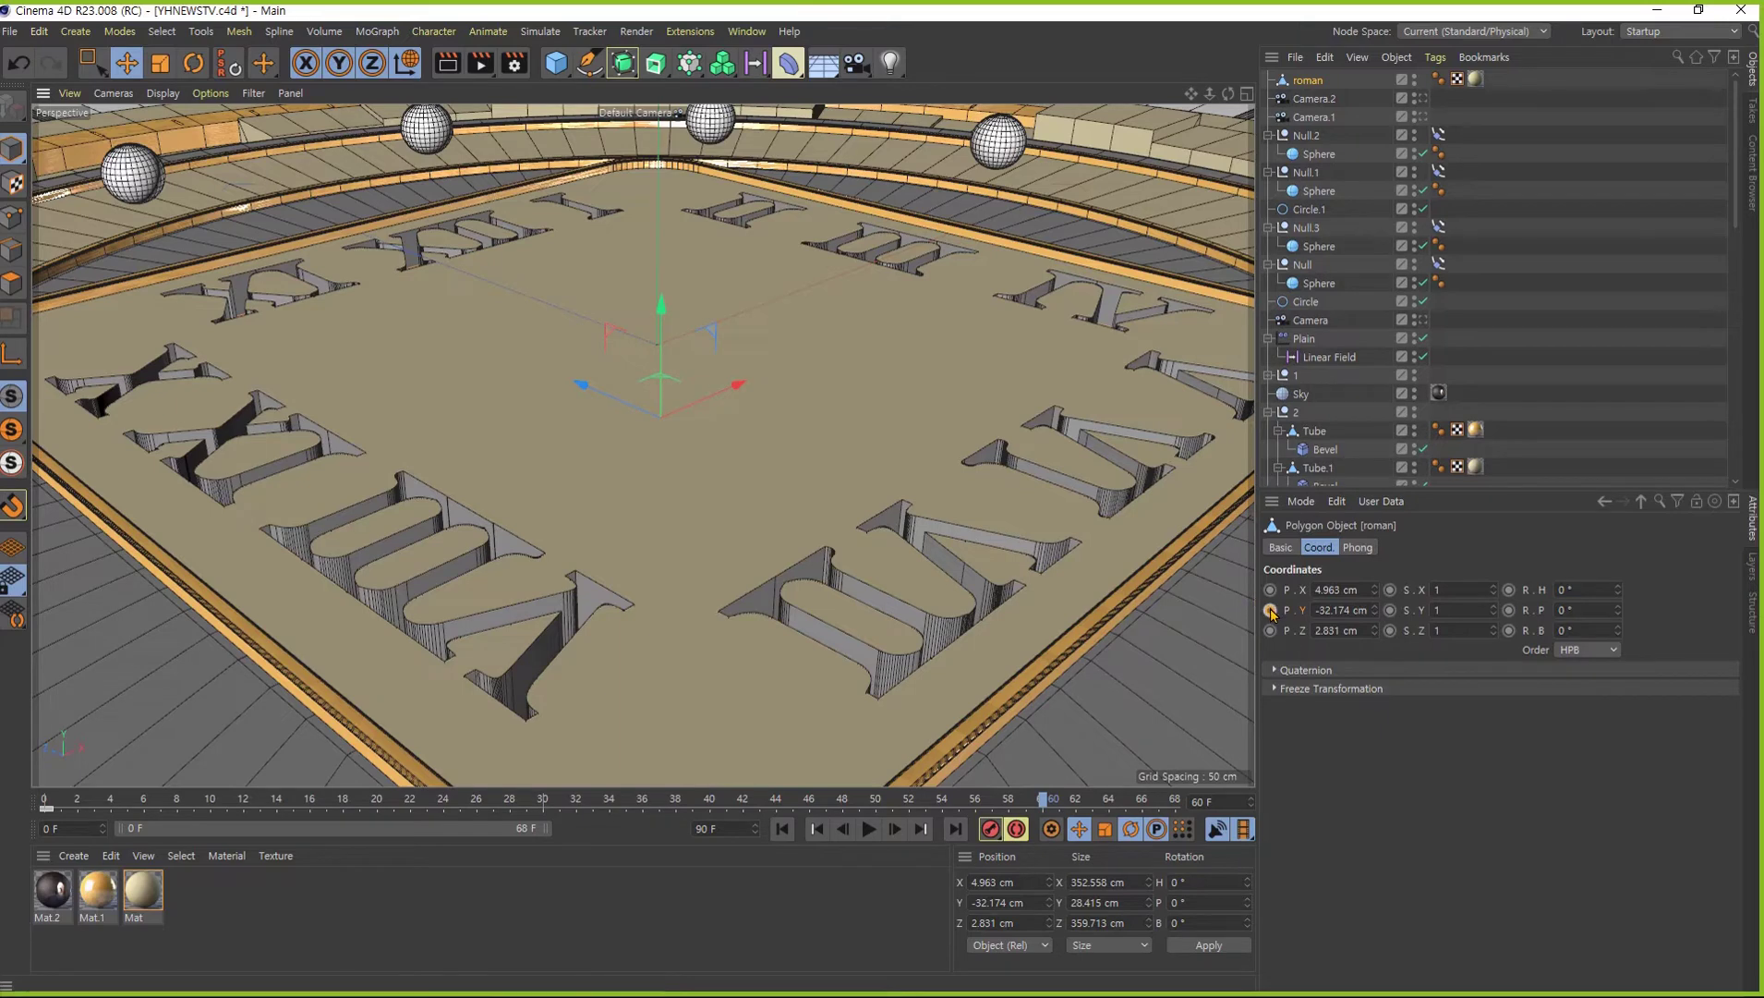
# - Play the animation from frame 0, then stop it
pyautogui.click(785, 831)
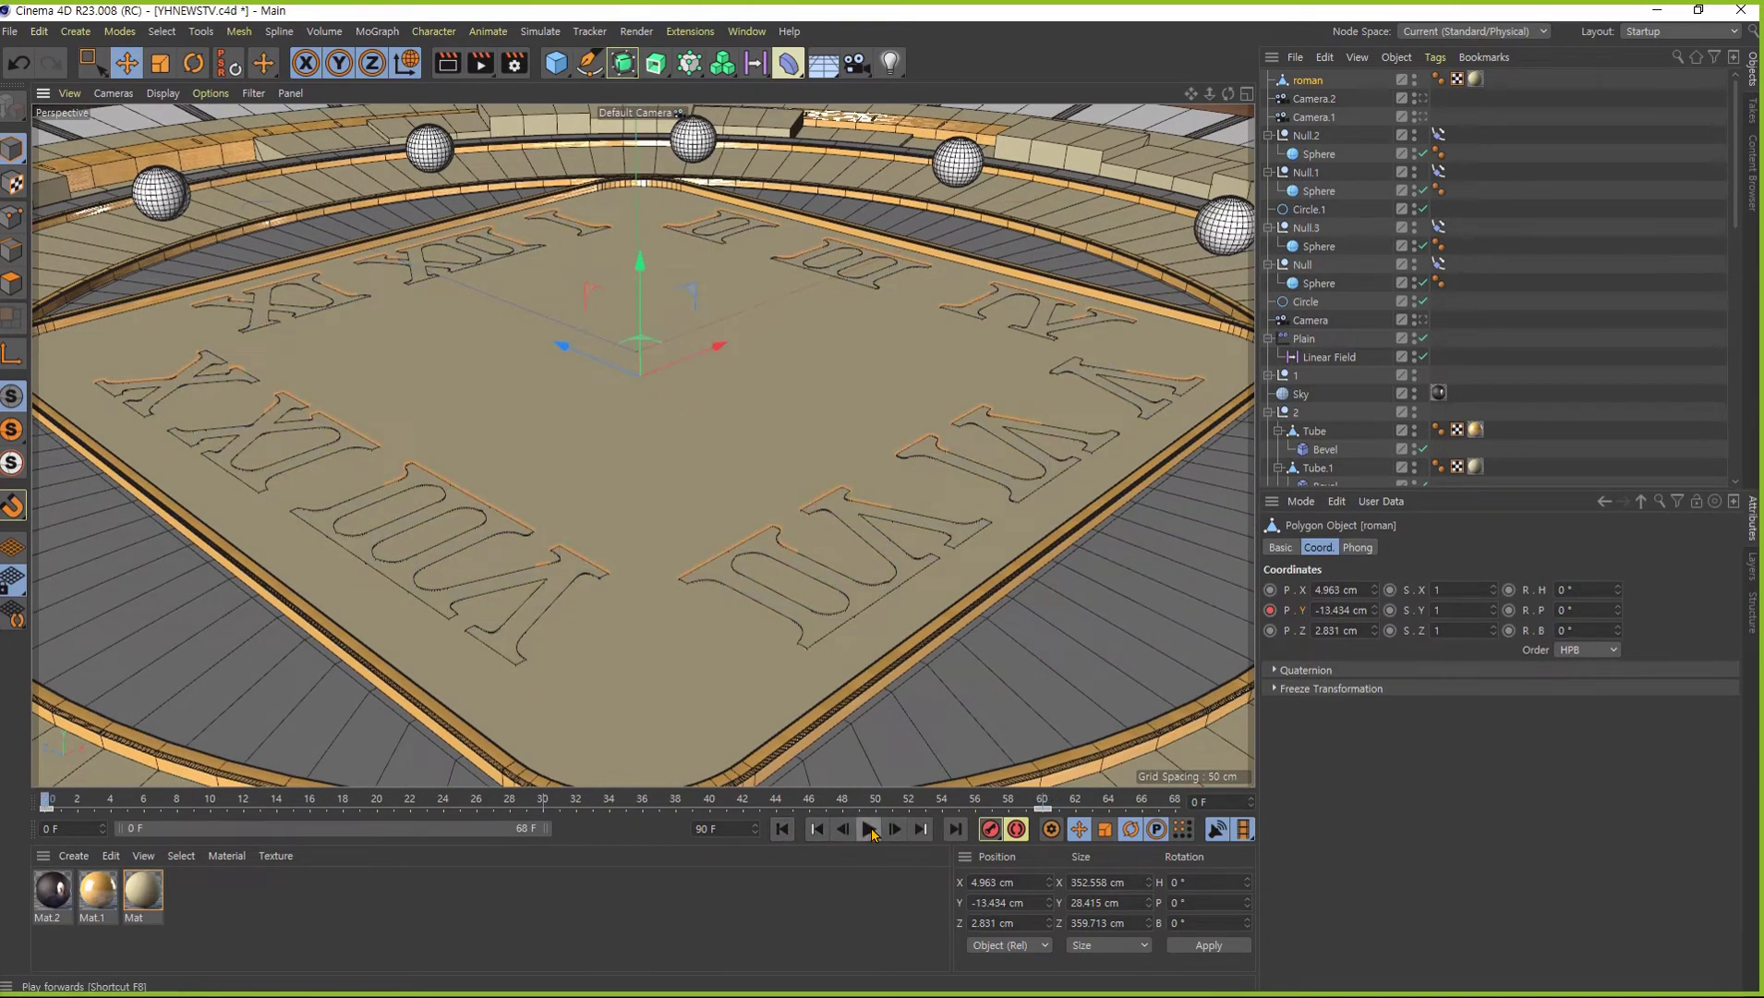
pyautogui.click(869, 830)
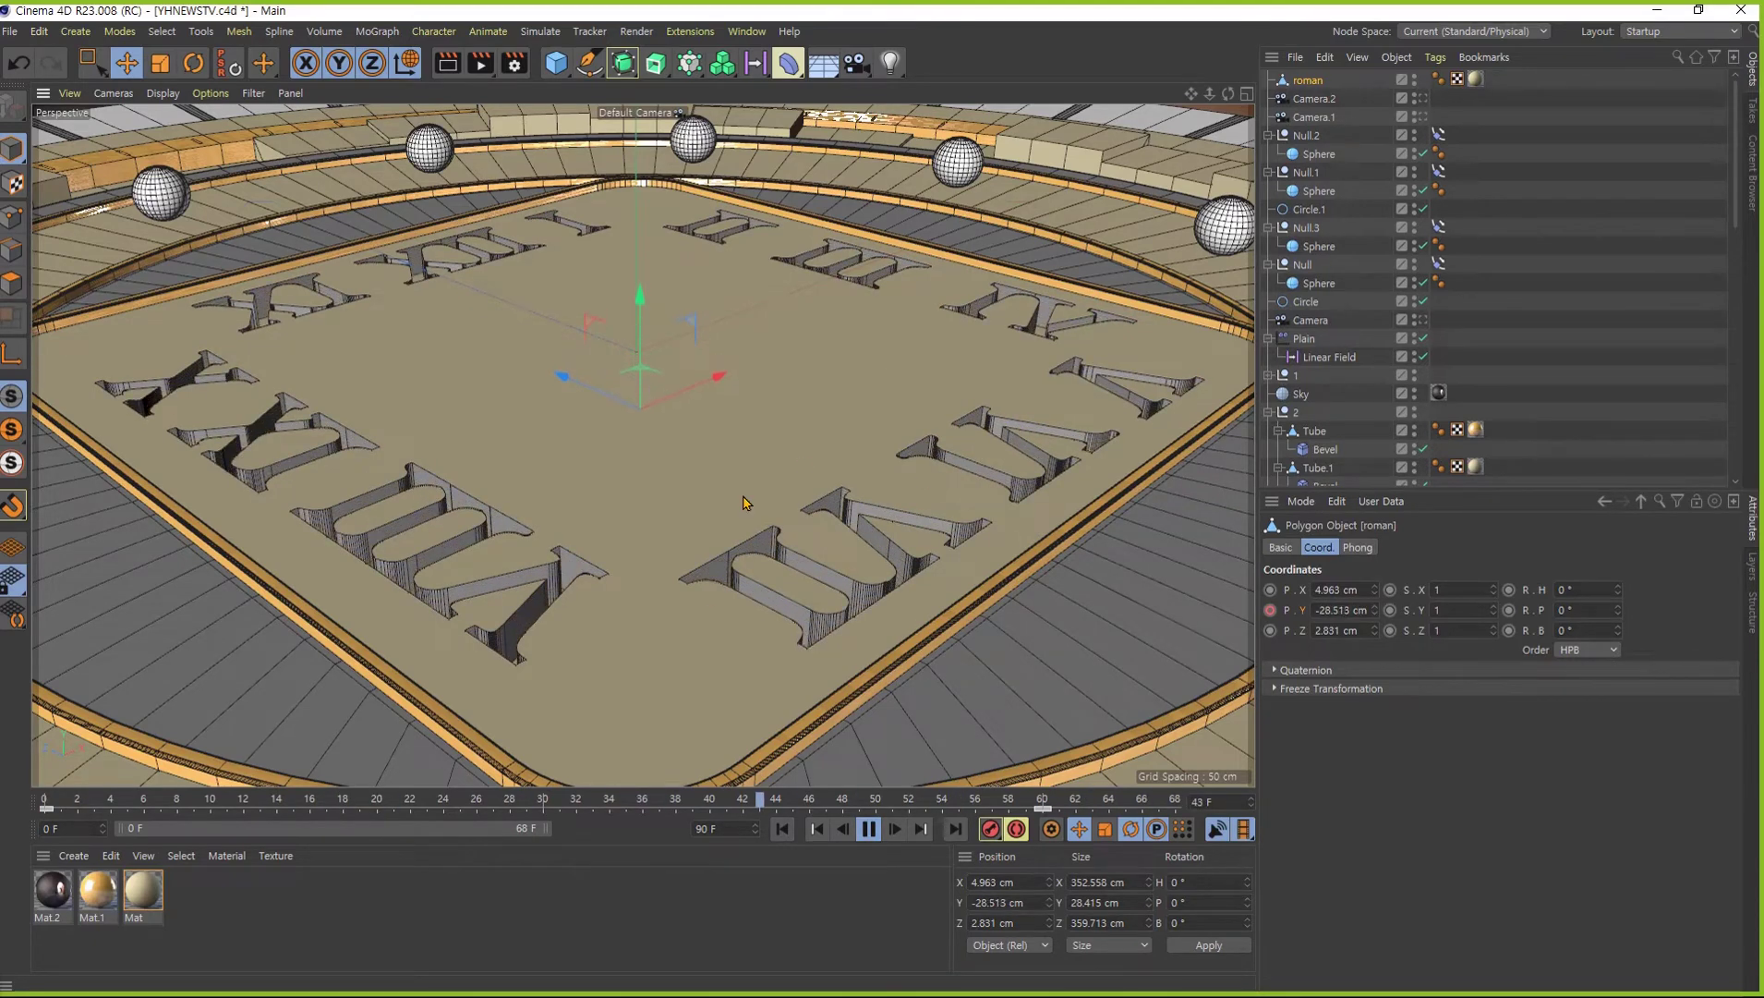
pyautogui.click(870, 829)
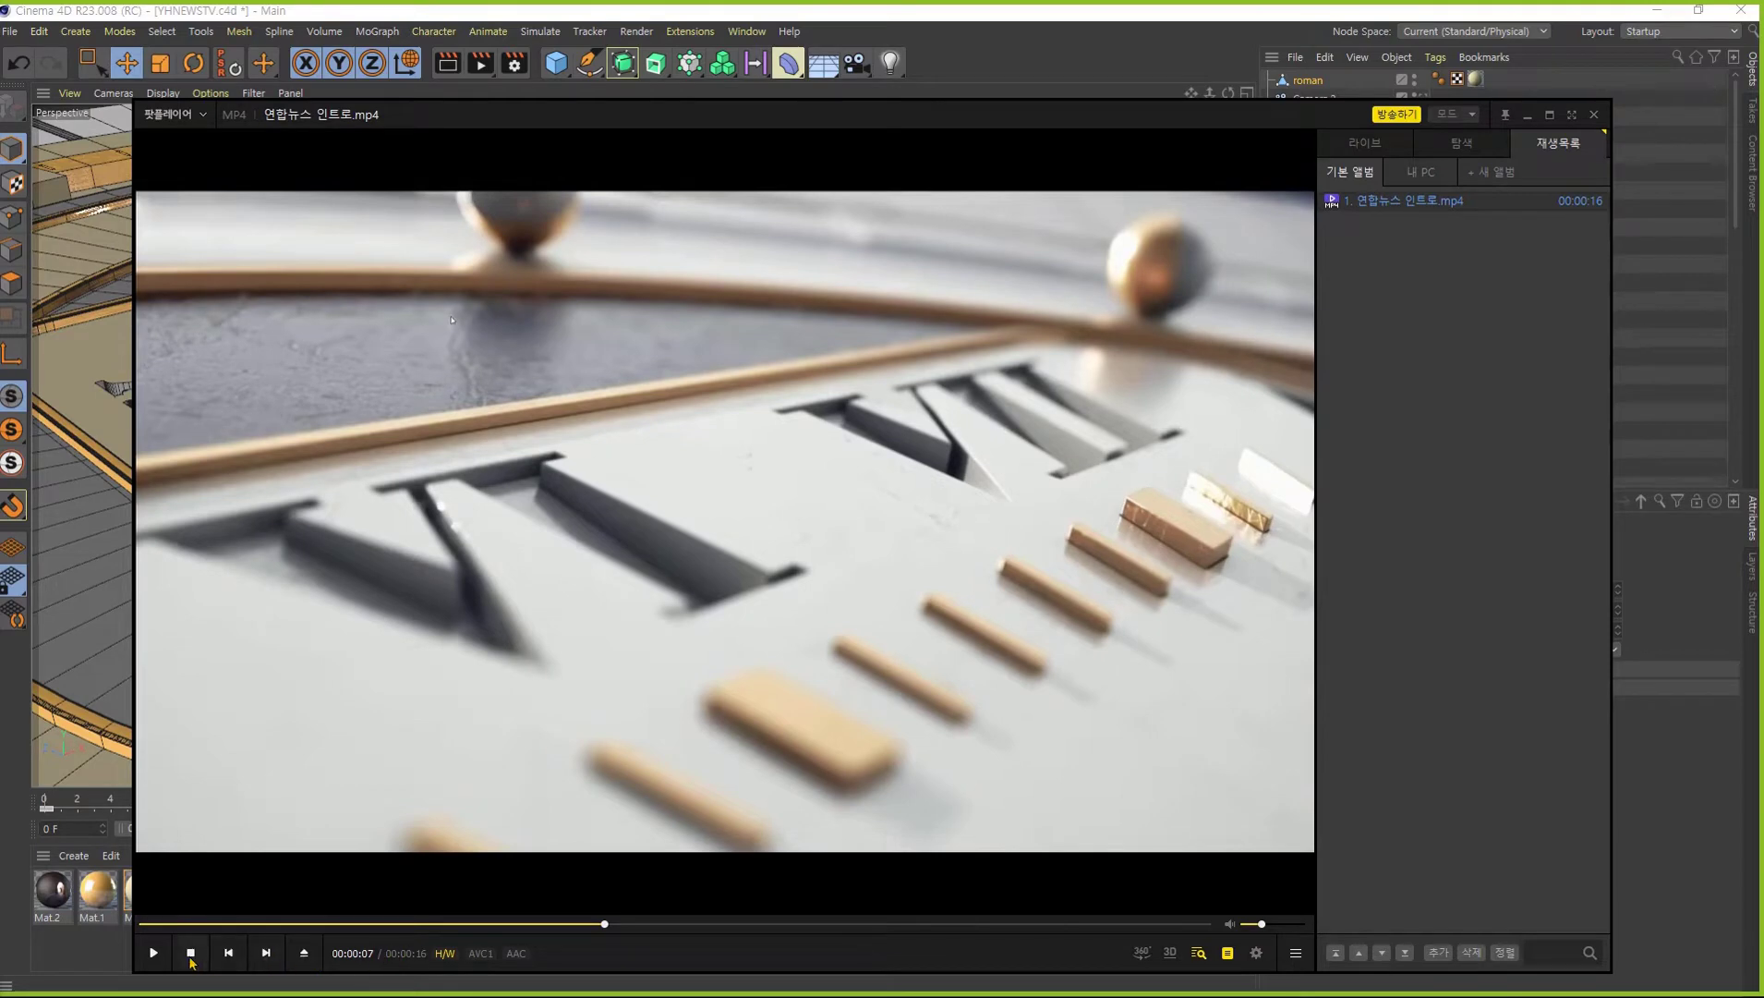
# - Play the engraved-numerals reference intro clip, then pause it
pyautogui.click(150, 954)
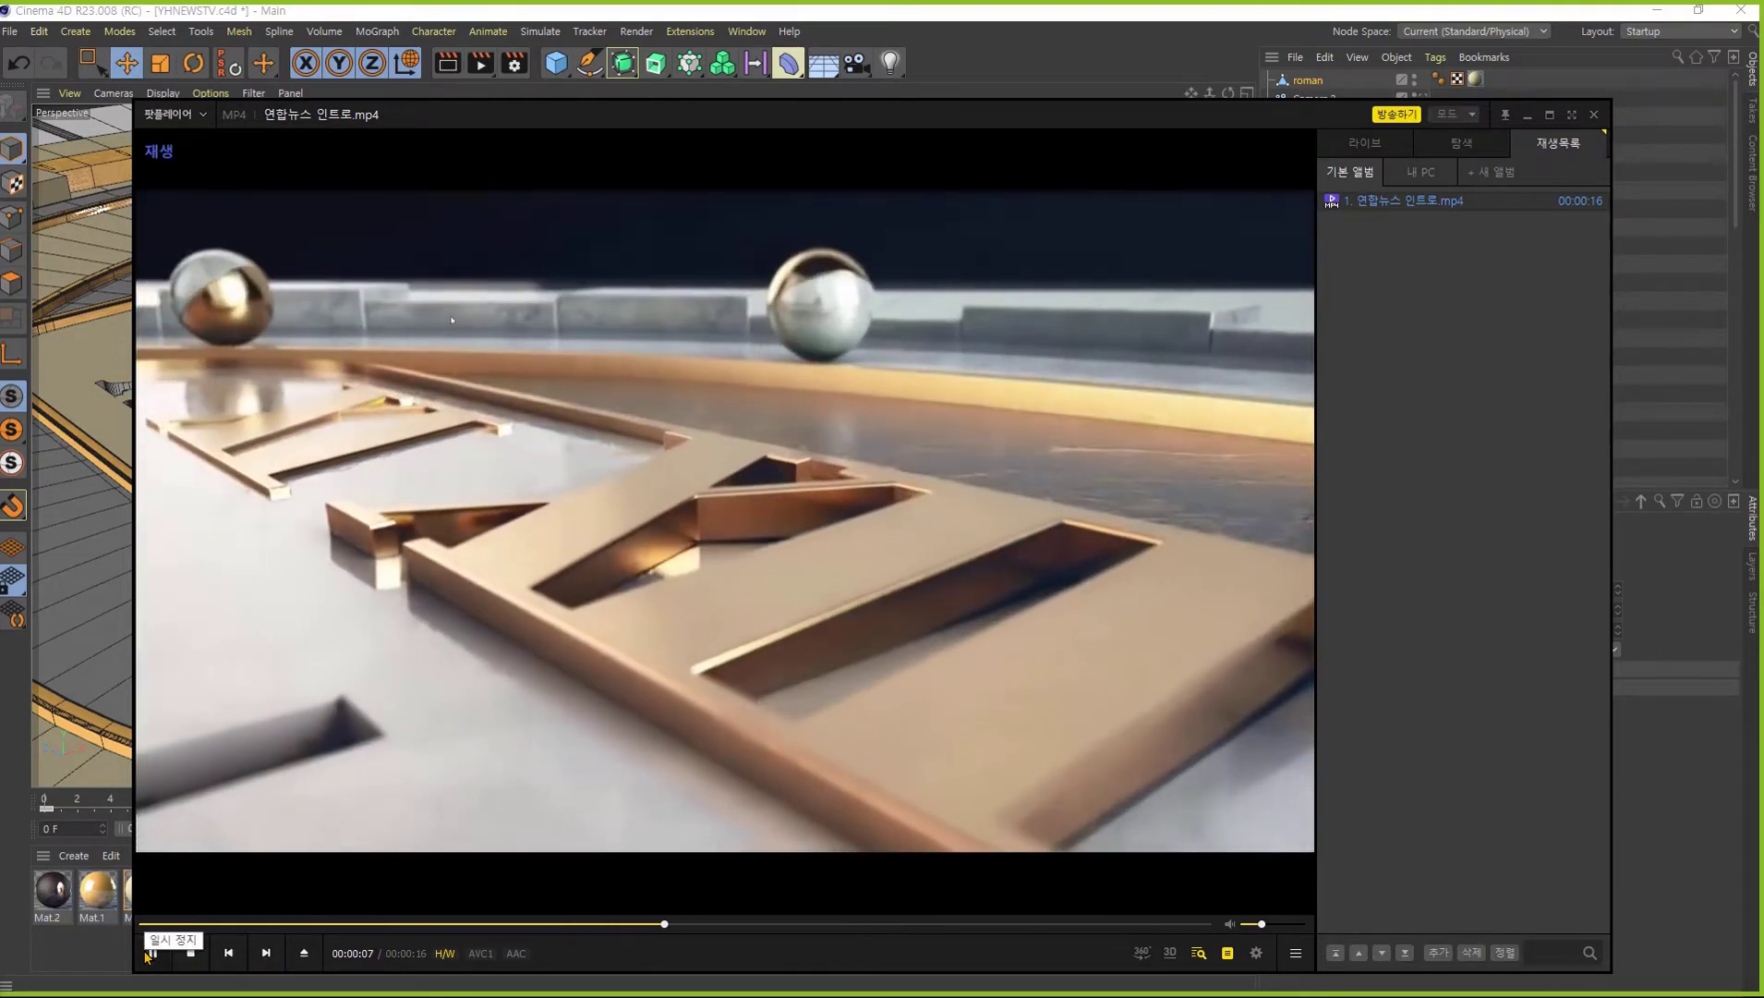
pyautogui.click(150, 954)
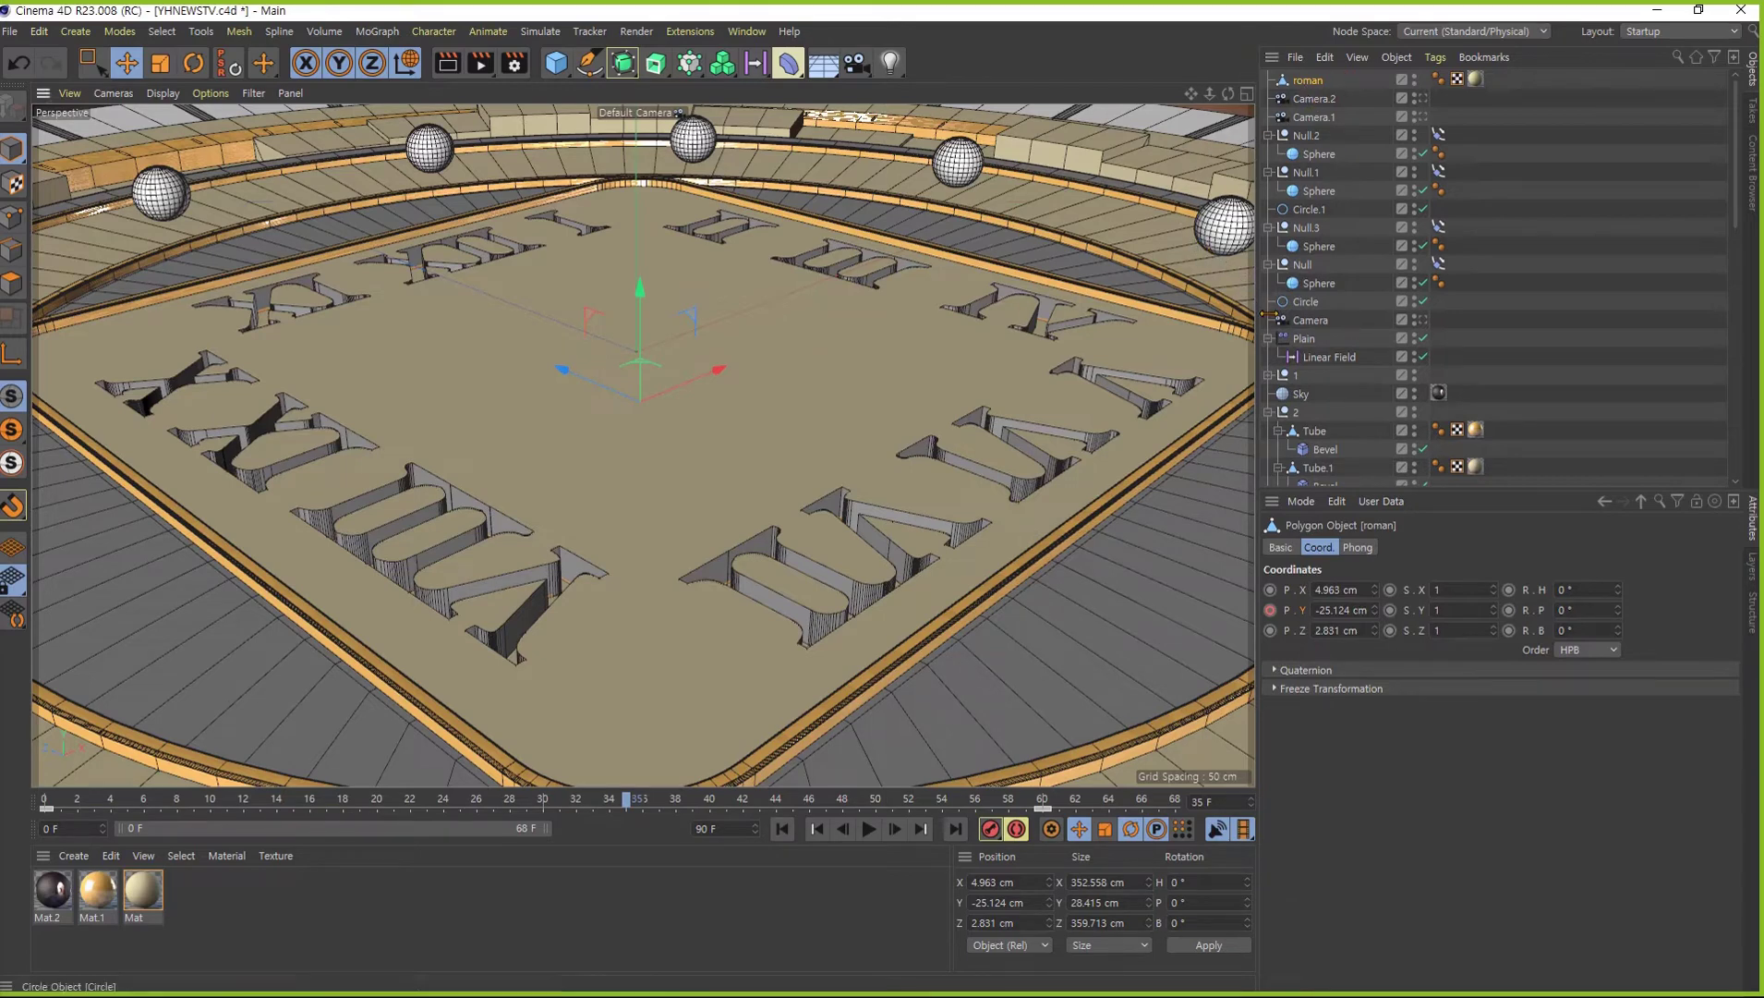
# - Copy and paste roman as roman.1, then inspect its keys at frames 60 and 0
pyautogui.hotkey('ctrl', 'c')
pyautogui.hotkey('ctrl', 'v')
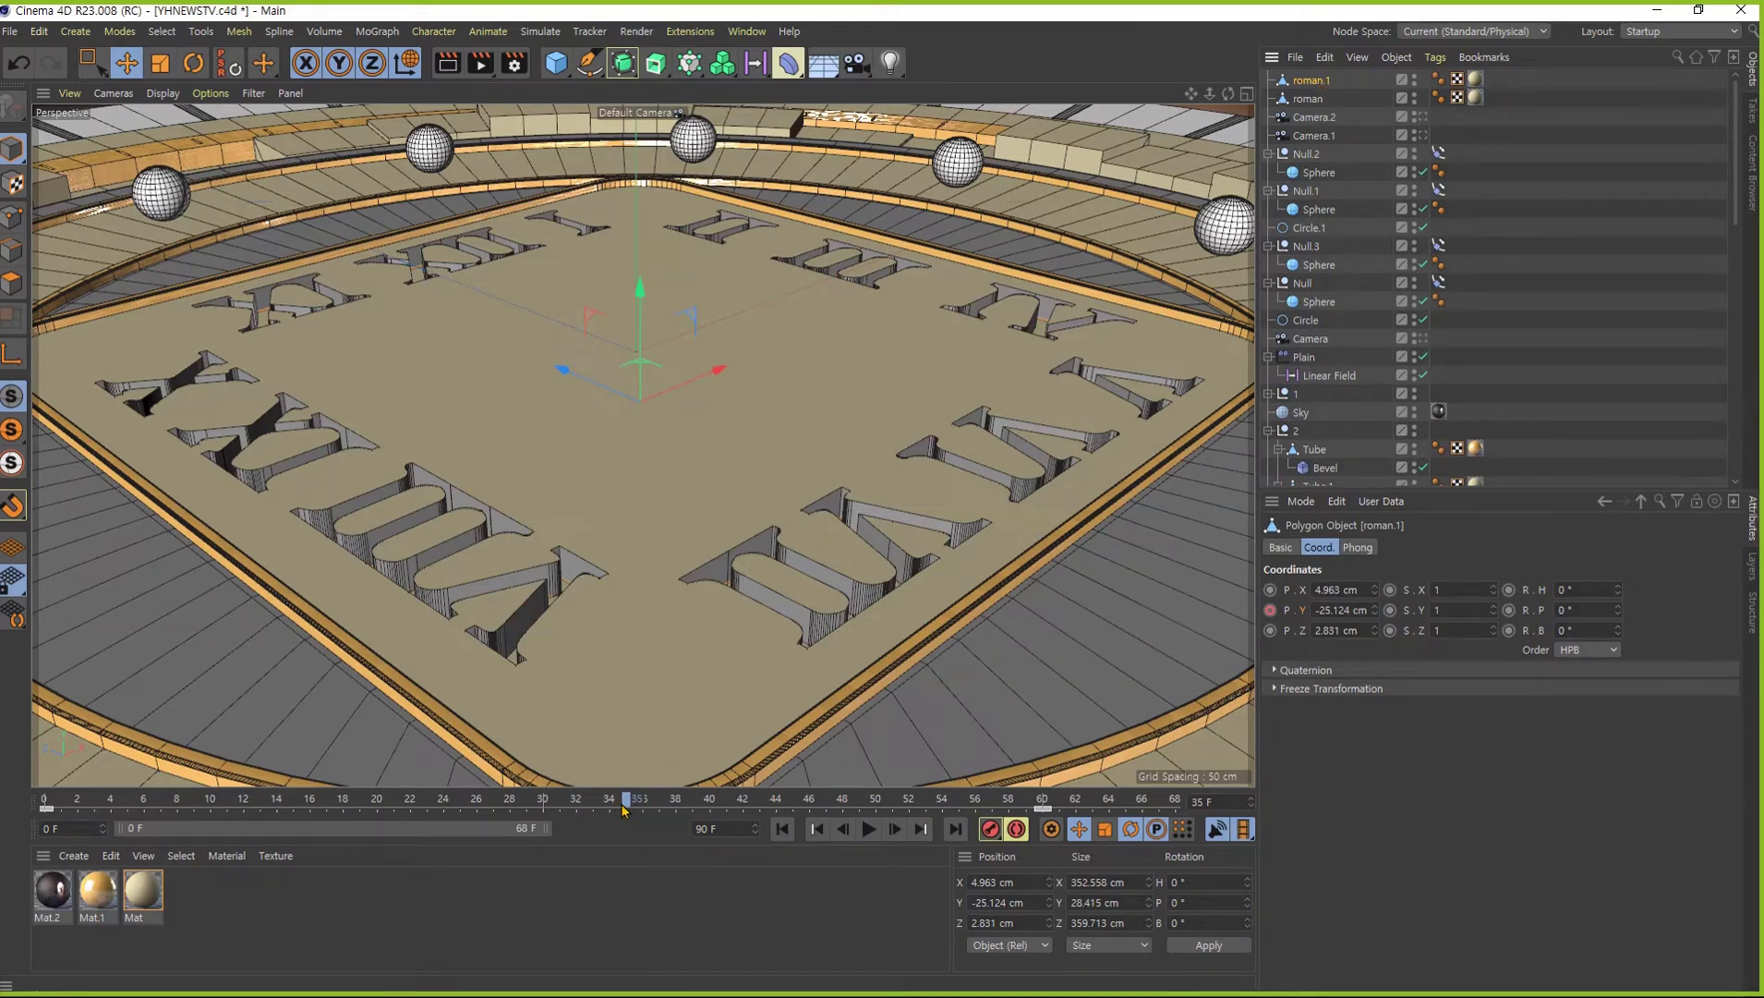
pyautogui.moveTo(624, 810); pyautogui.dragTo(46, 800)
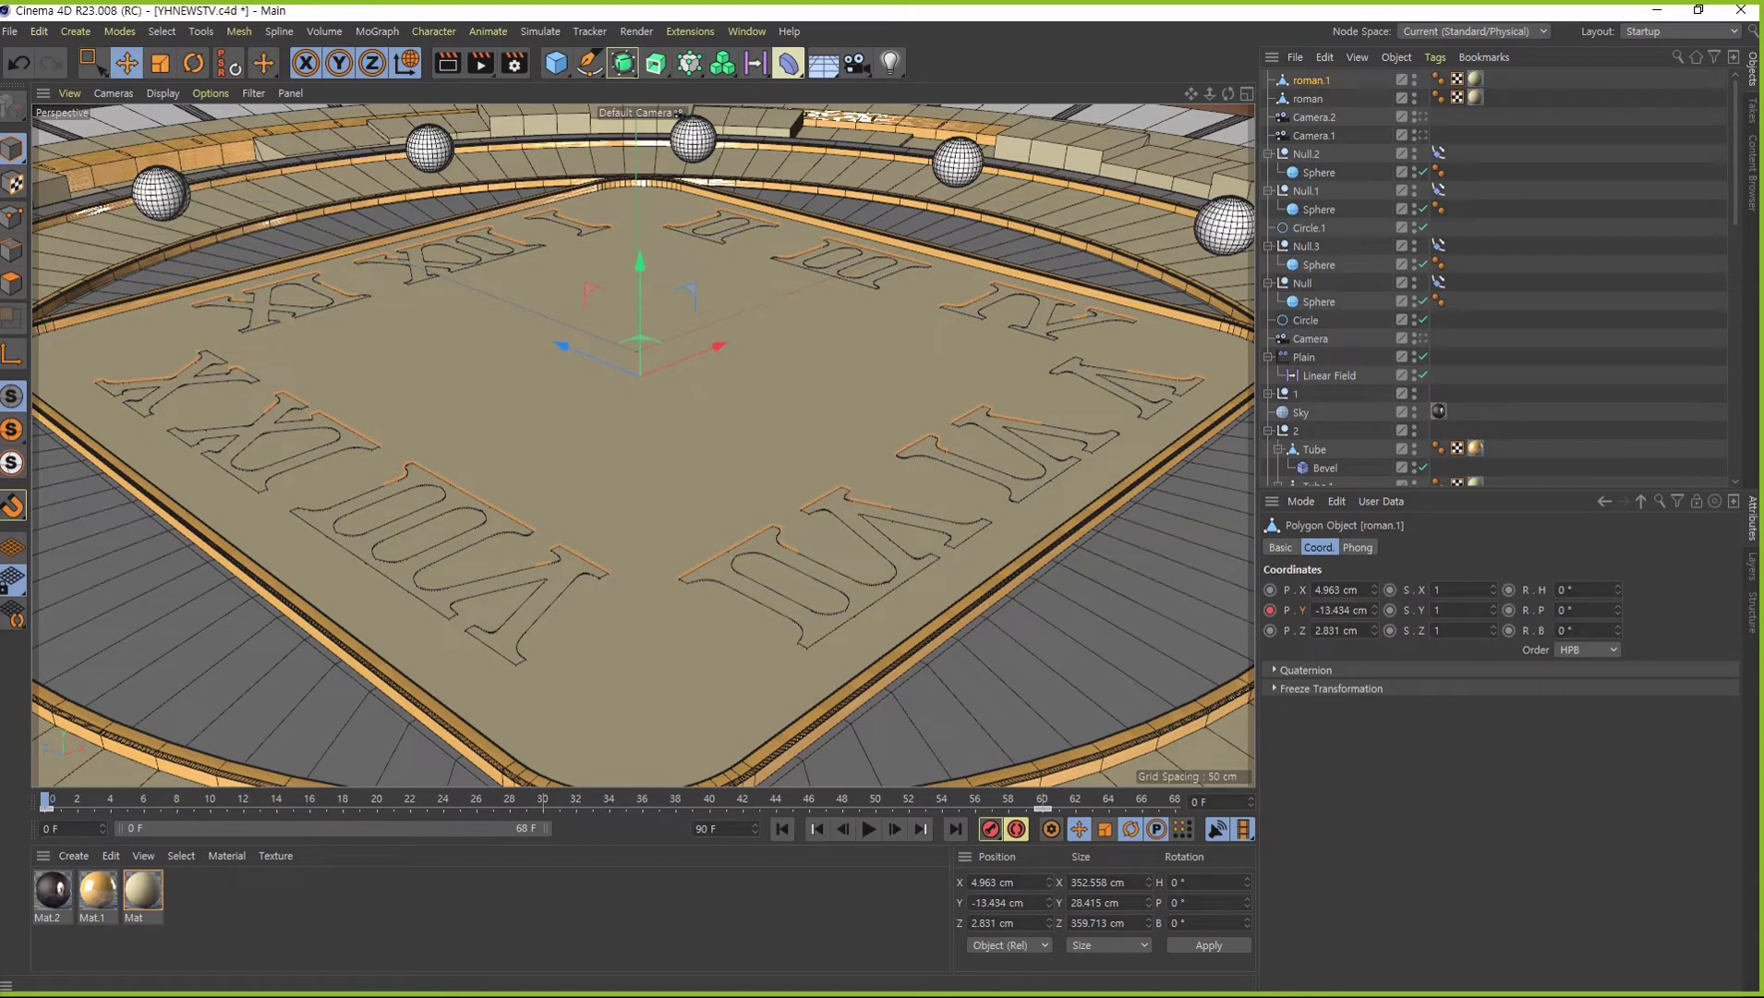
pyautogui.click(1042, 807)
pyautogui.click(837, 809)
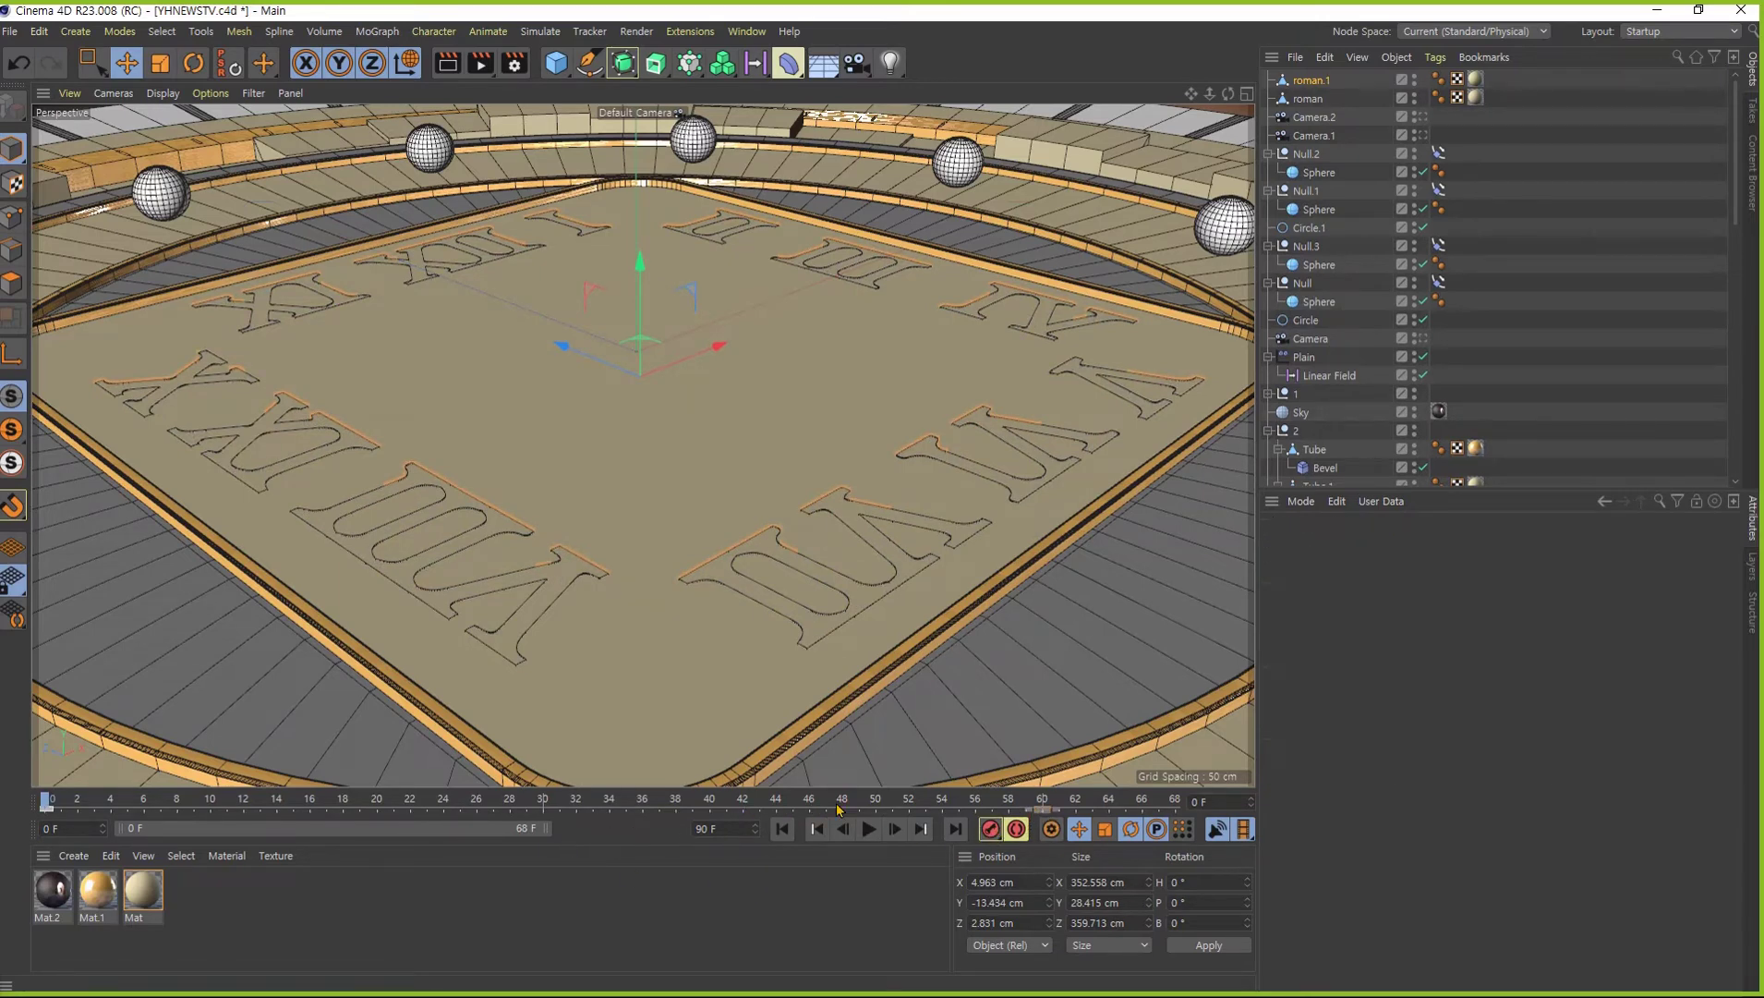
# - Shift roman.1's keys later and extend the scene length to 120 frames
pyautogui.click(44, 809)
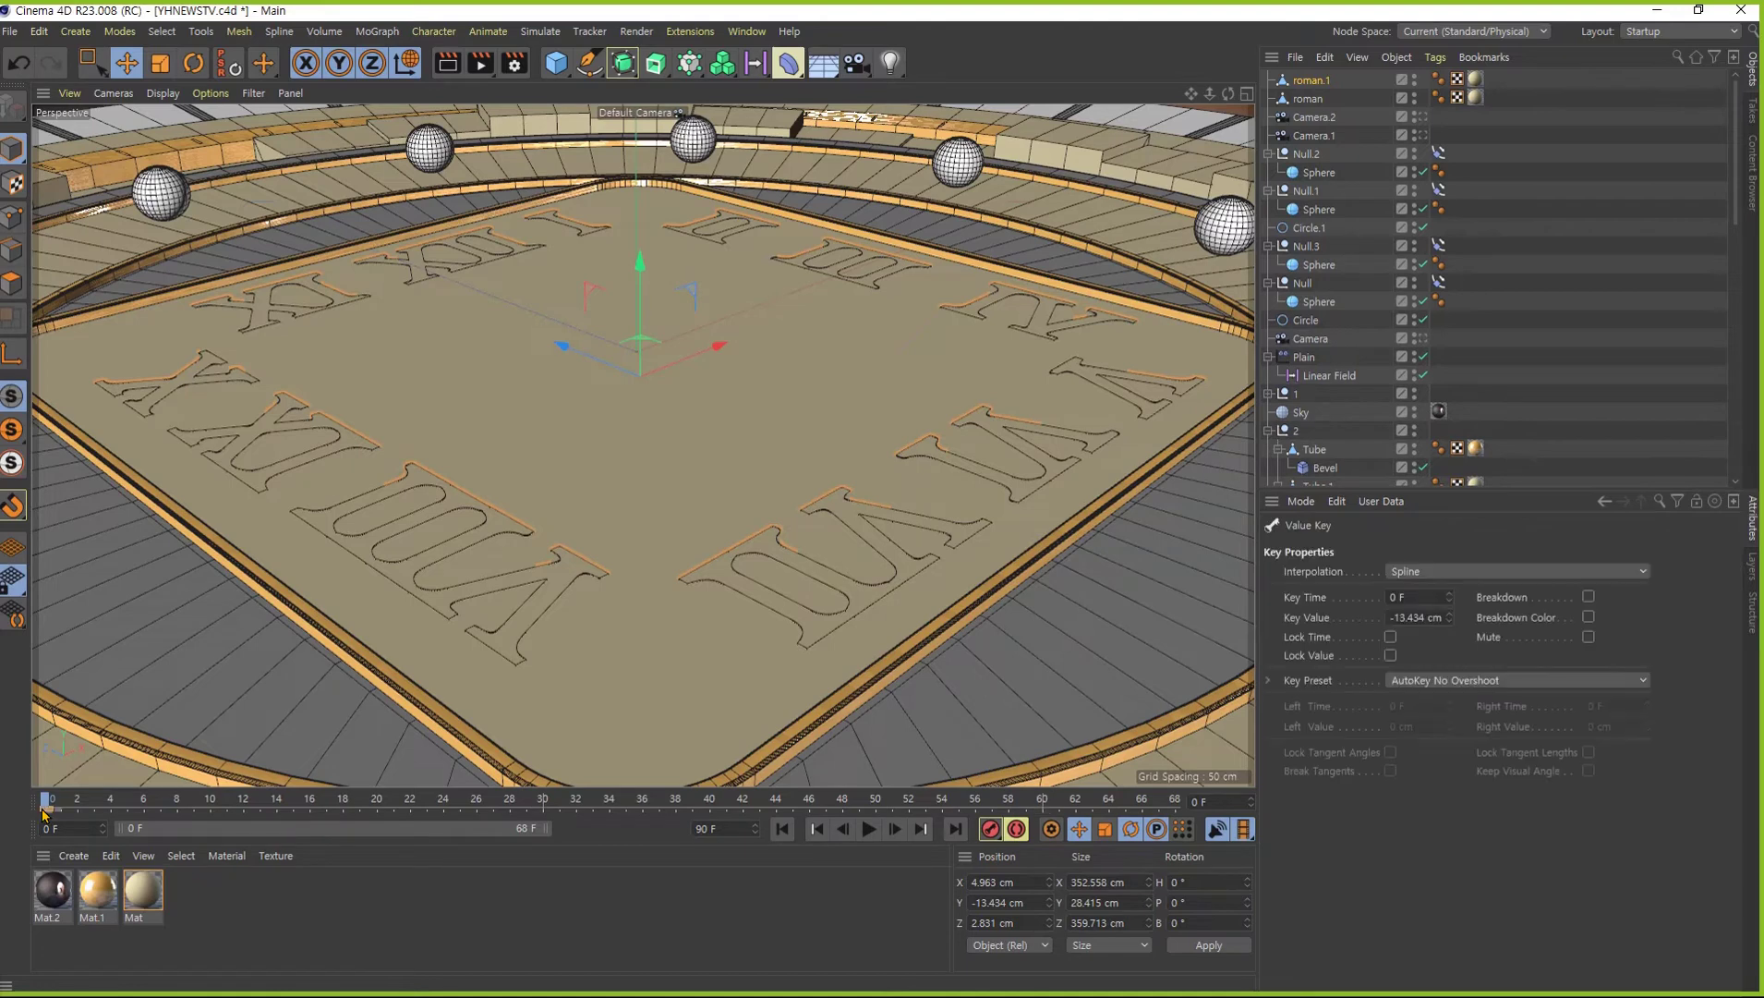
pyautogui.moveTo(47, 809); pyautogui.dragTo(809, 809)
pyautogui.moveTo(980, 811)
pyautogui.mouseDown()
pyautogui.moveTo(1034, 809)
pyautogui.moveTo(1009, 809)
pyautogui.mouseUp()
pyautogui.moveTo(546, 828); pyautogui.dragTo(679, 827)
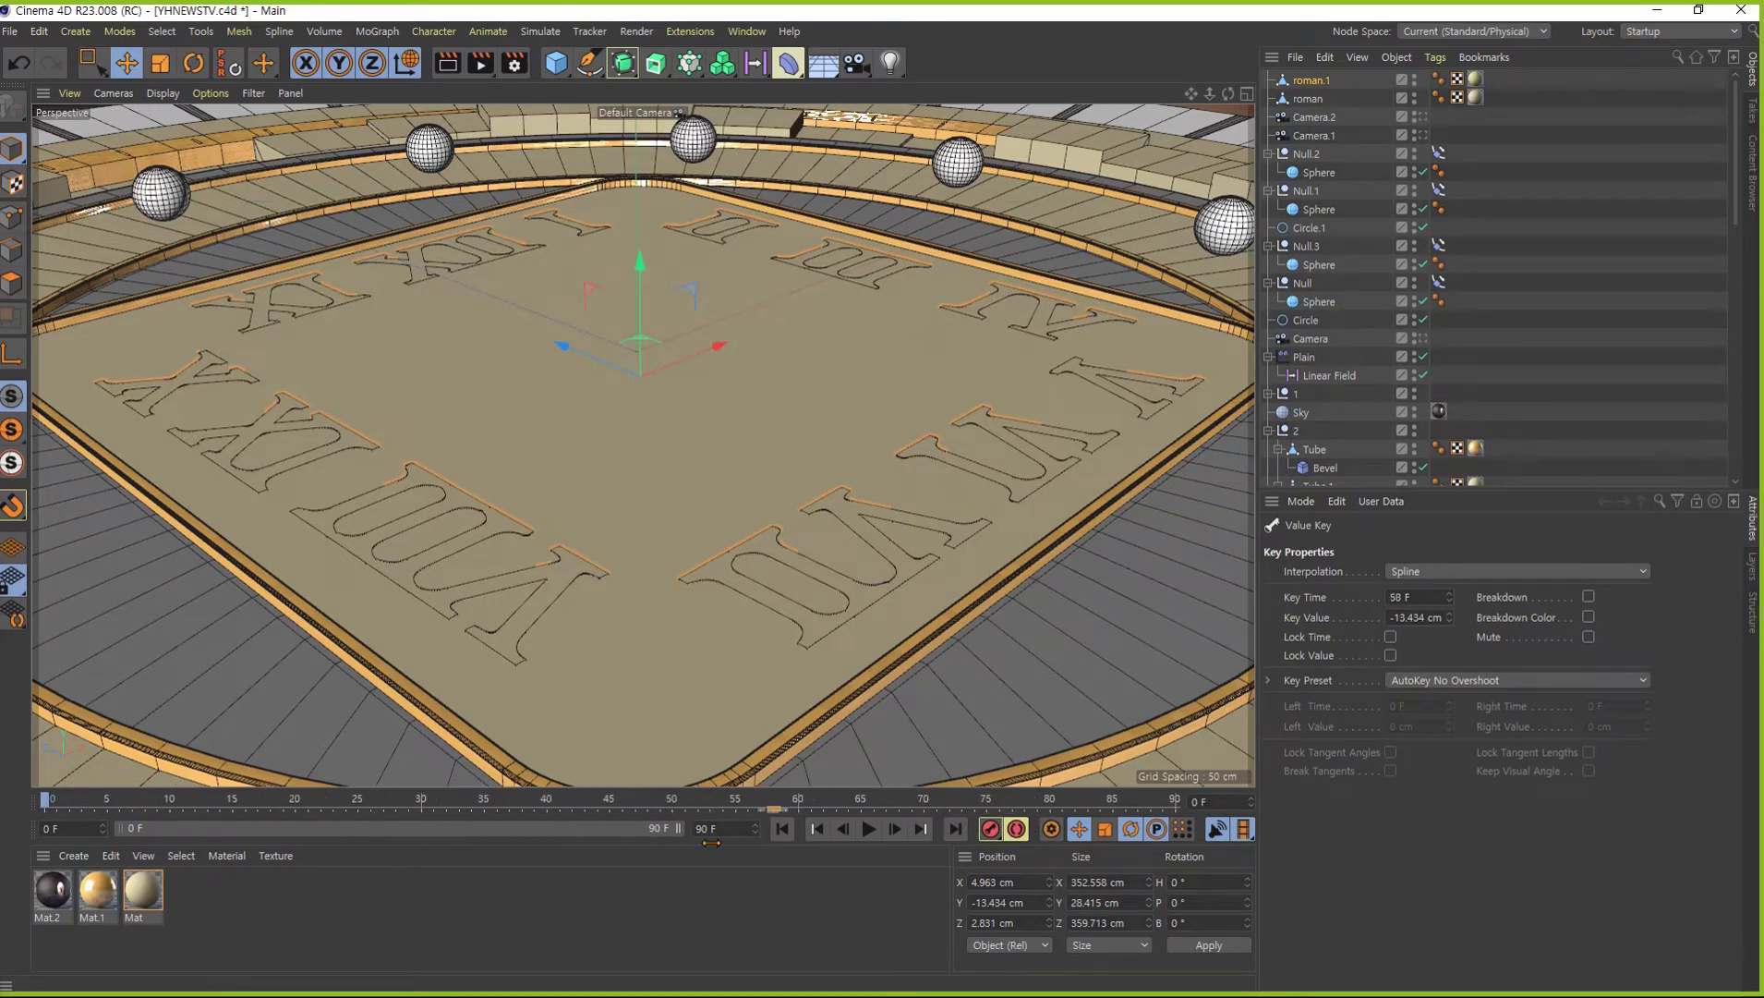
pyautogui.moveTo(856, 819); pyautogui.dragTo(1162, 821)
pyautogui.write('0')
pyautogui.press('Return')
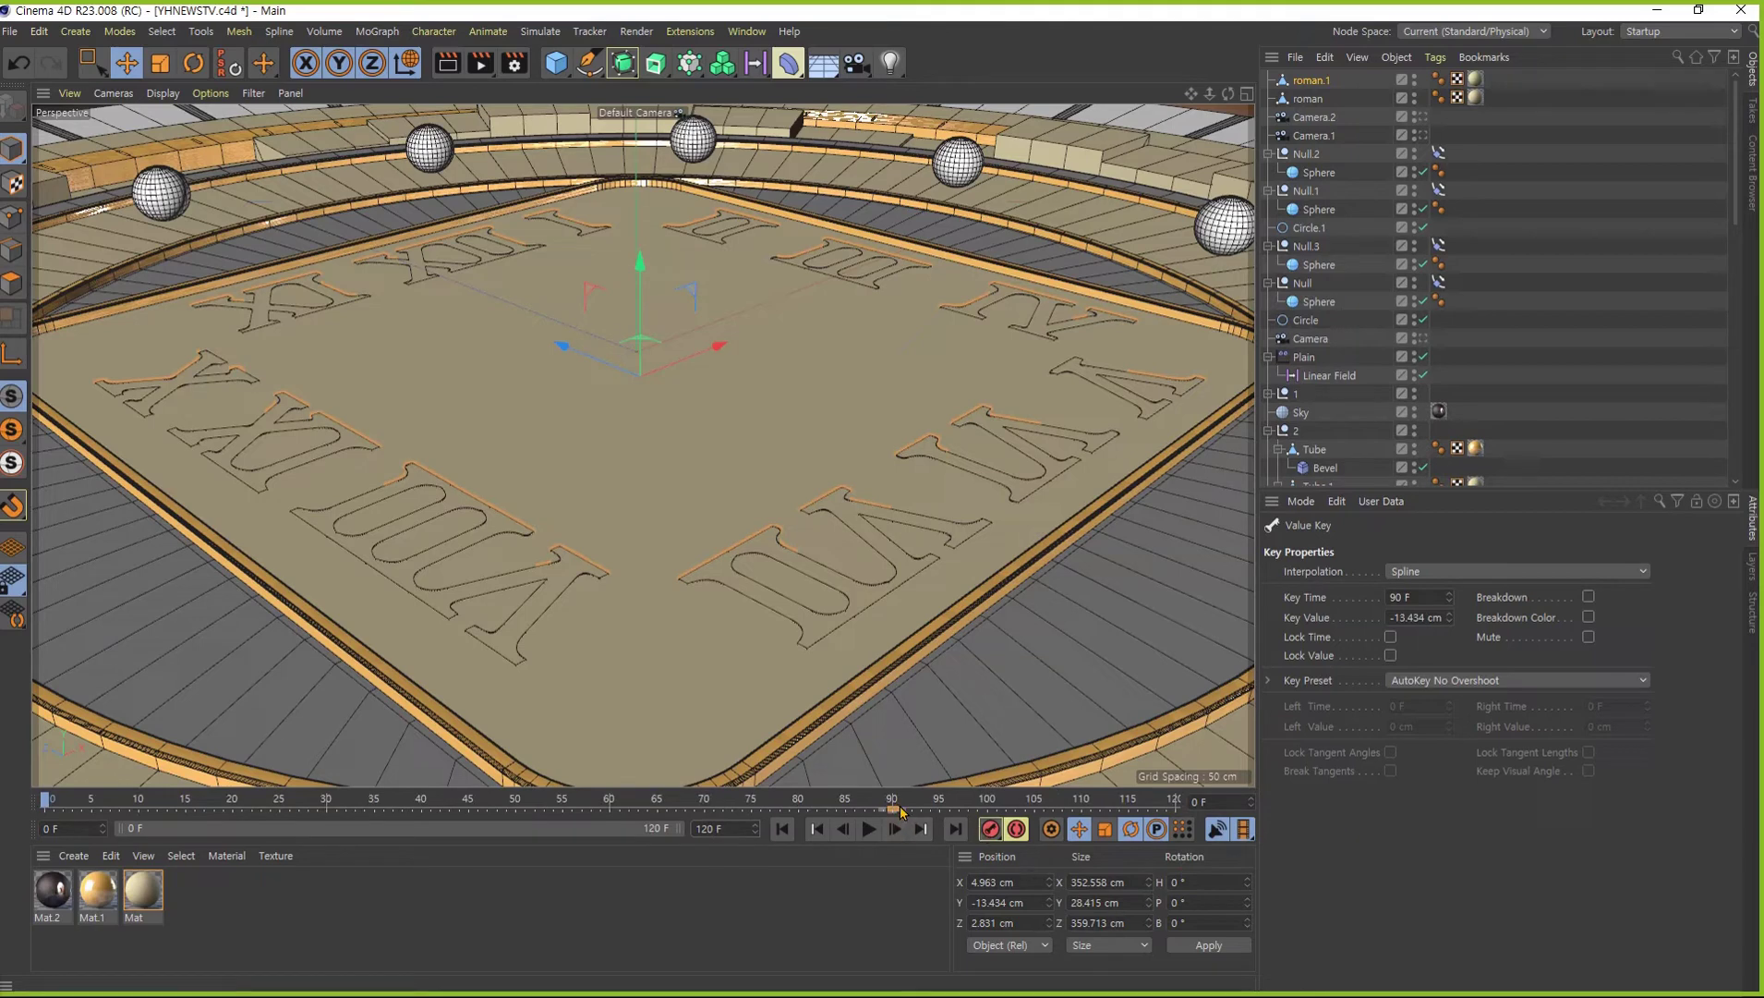
pyautogui.moveTo(893, 809); pyautogui.dragTo(1041, 813)
# - At frame 59, lift roman.1 up on Y to about 15.8 cm
pyautogui.moveTo(42, 802); pyautogui.dragTo(654, 803)
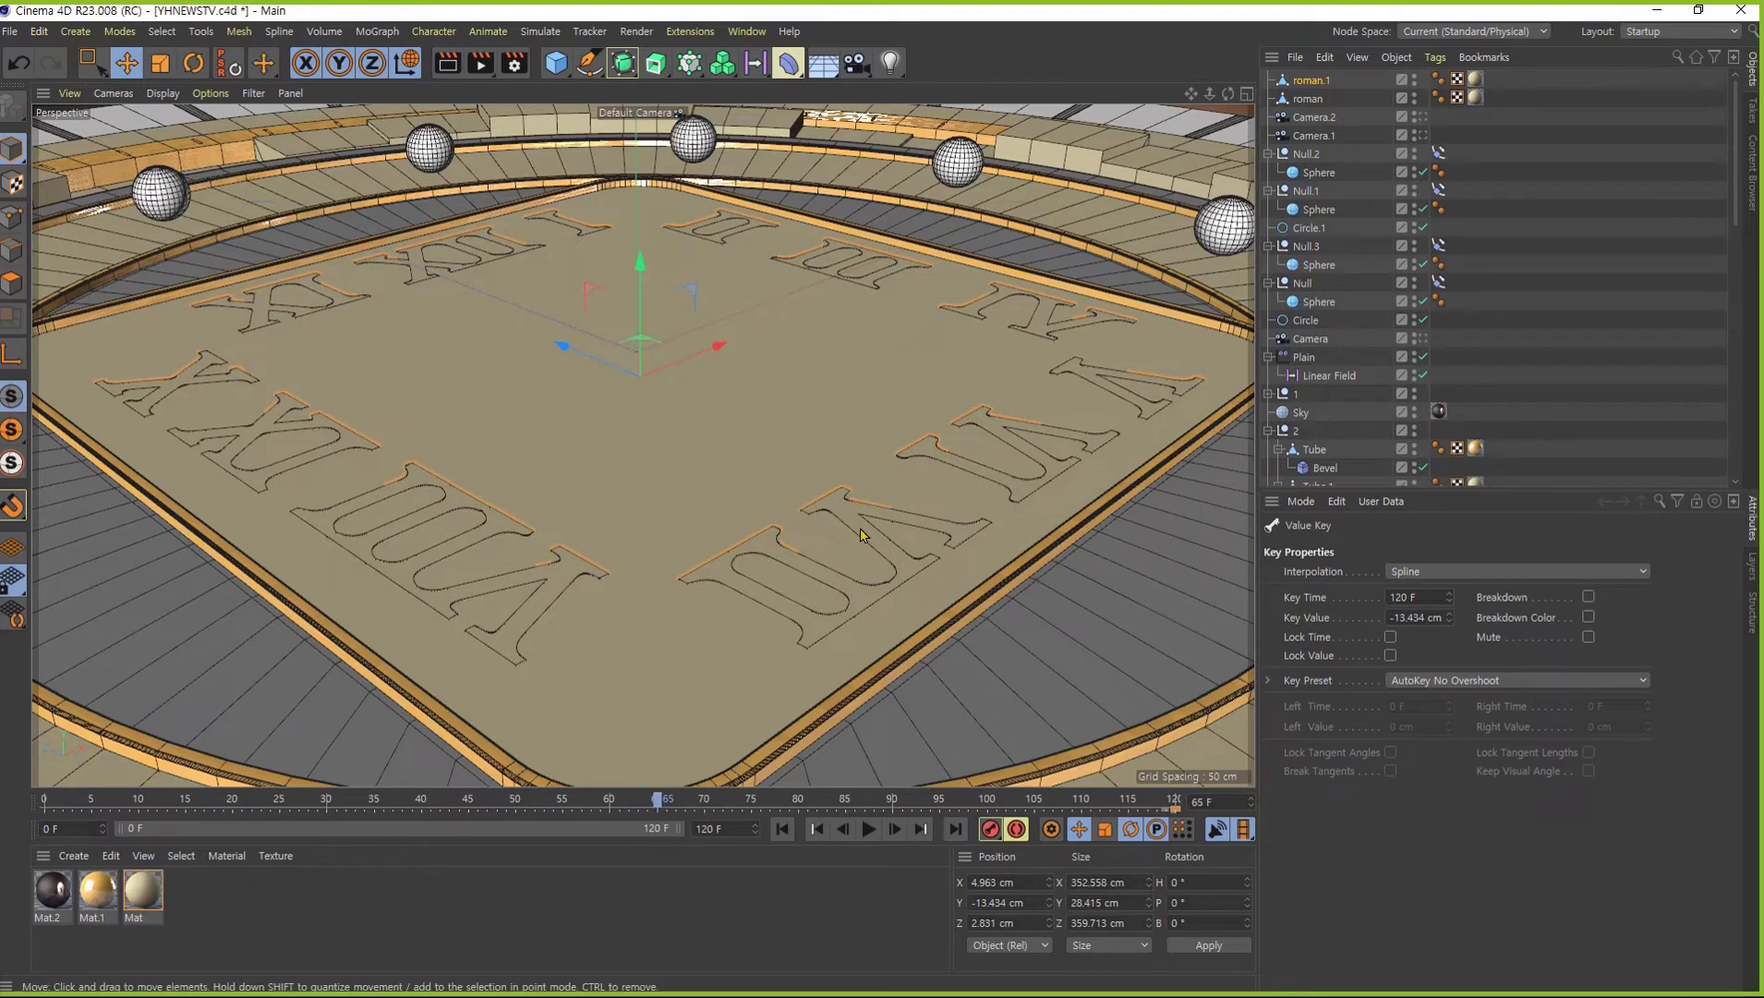
pyautogui.moveTo(659, 804); pyautogui.dragTo(607, 813)
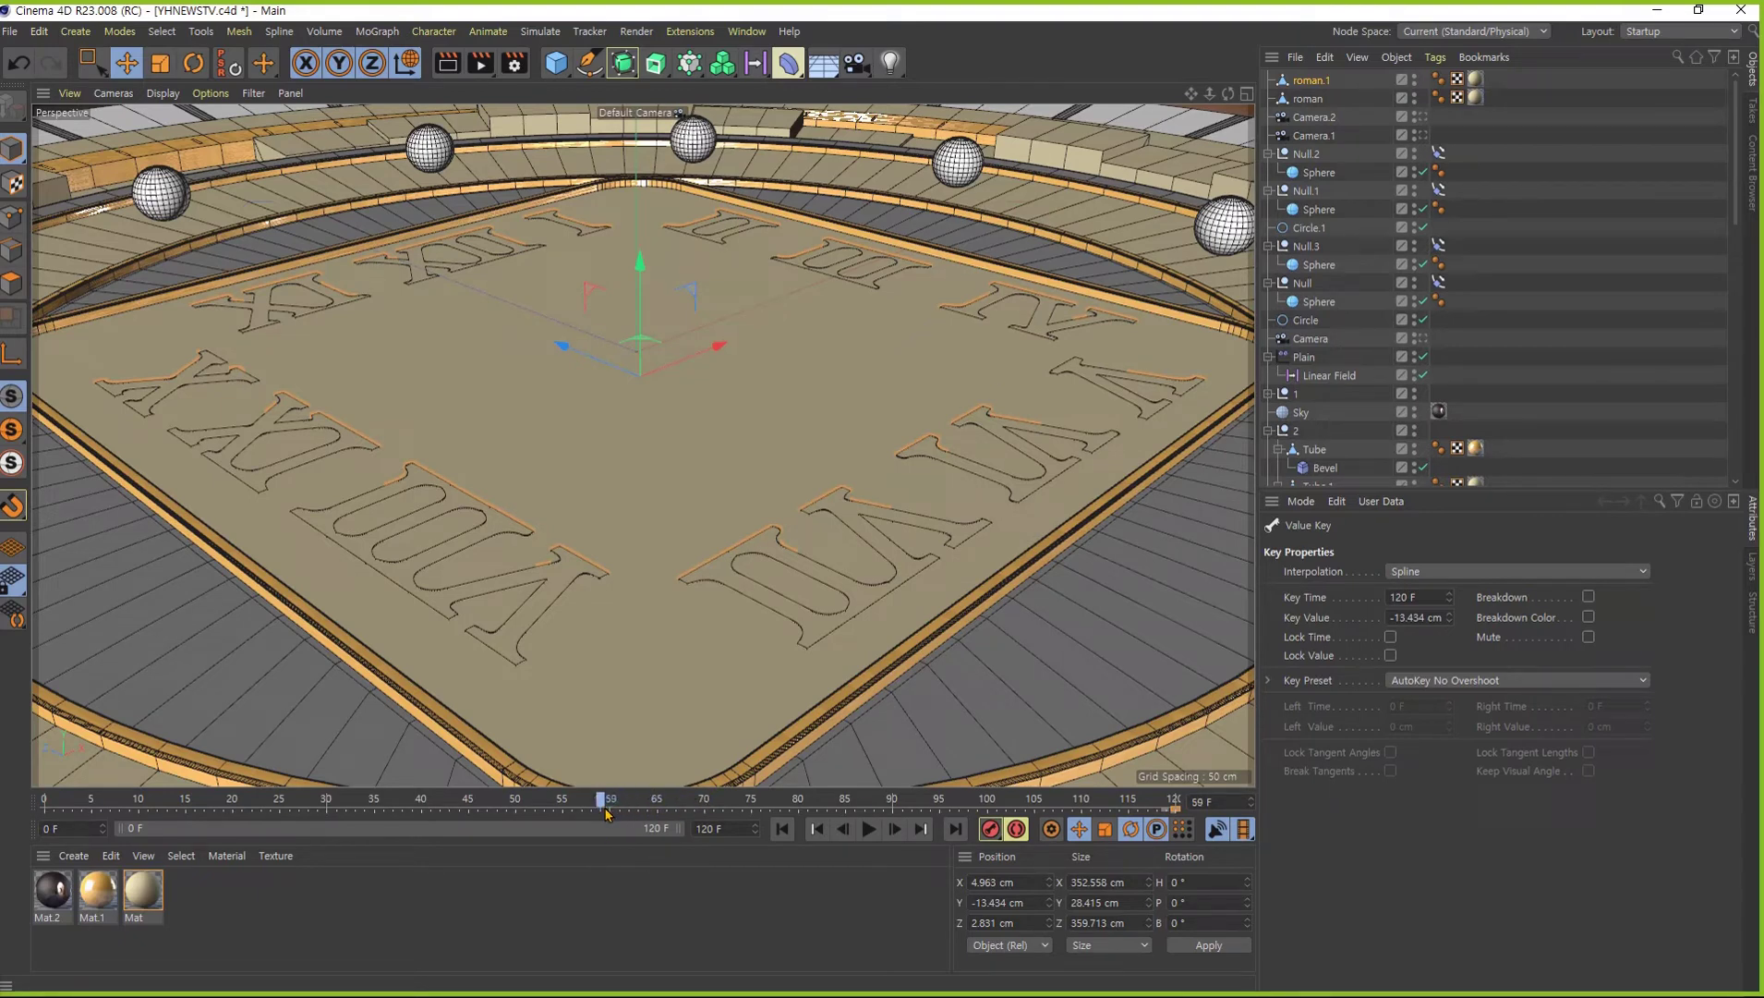
pyautogui.moveTo(639, 268); pyautogui.dragTo(639, 286)
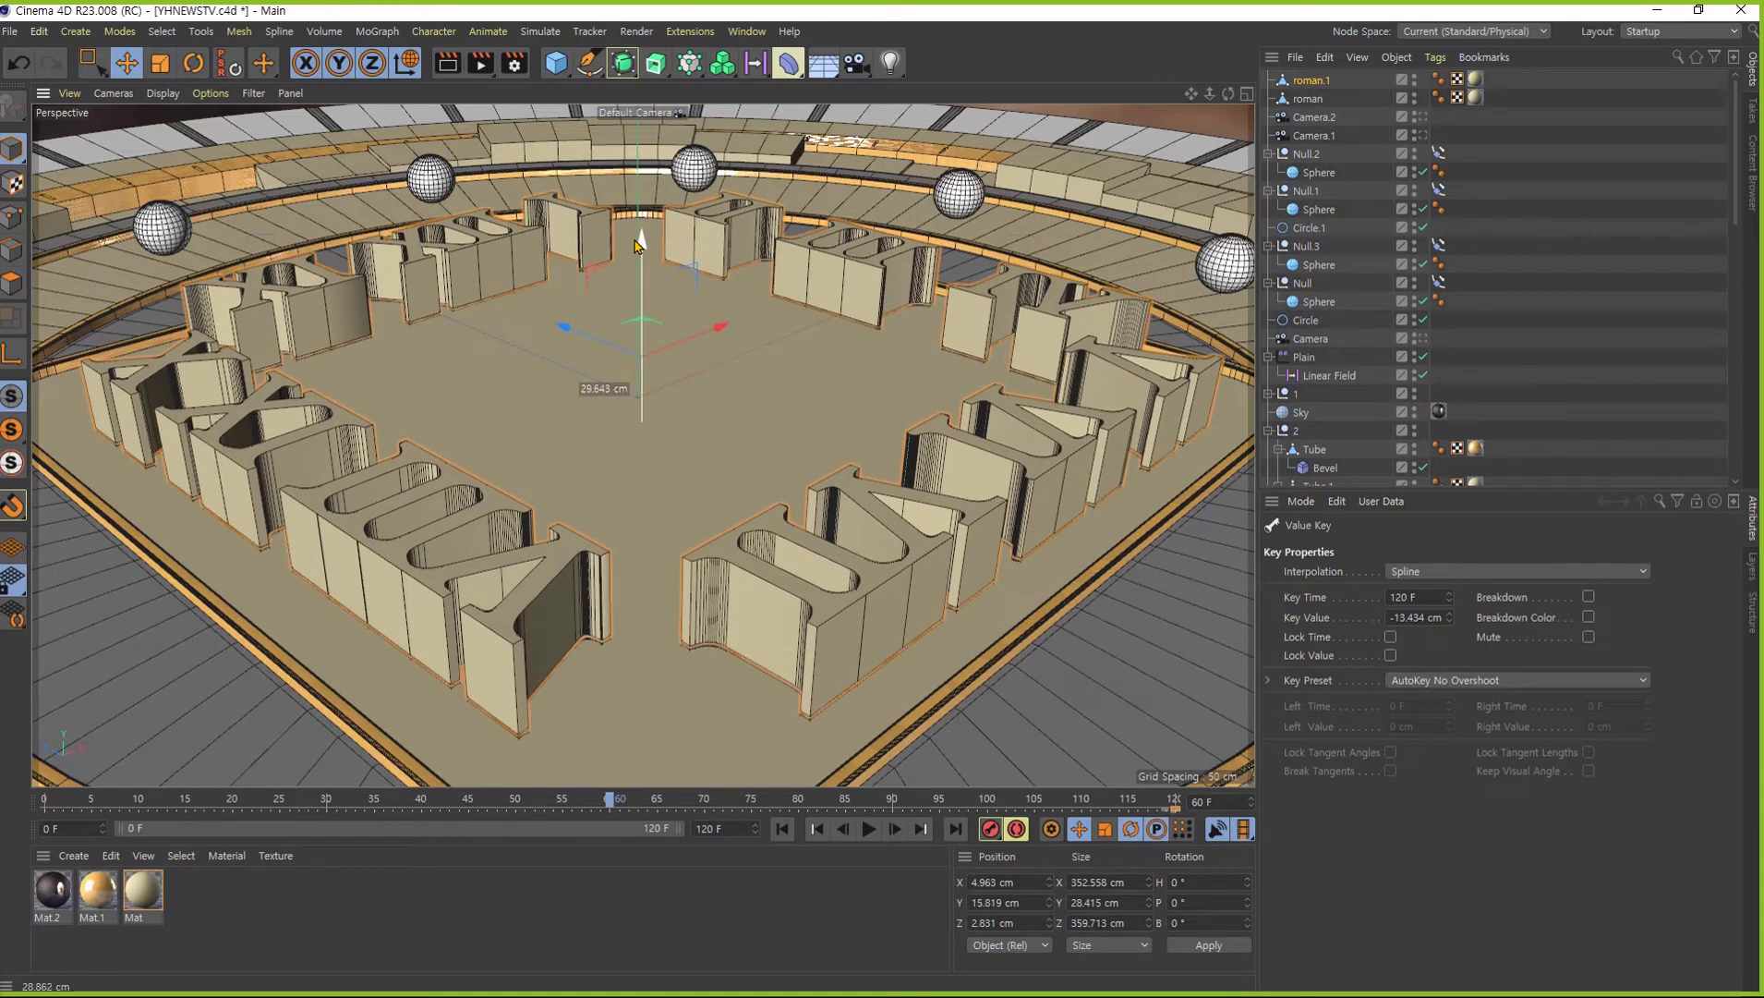
# - Raise roman.1 to Y 11.137 cm and set a P.Y position key at frame 60
pyautogui.moveTo(639, 286); pyautogui.dragTo(641, 248)
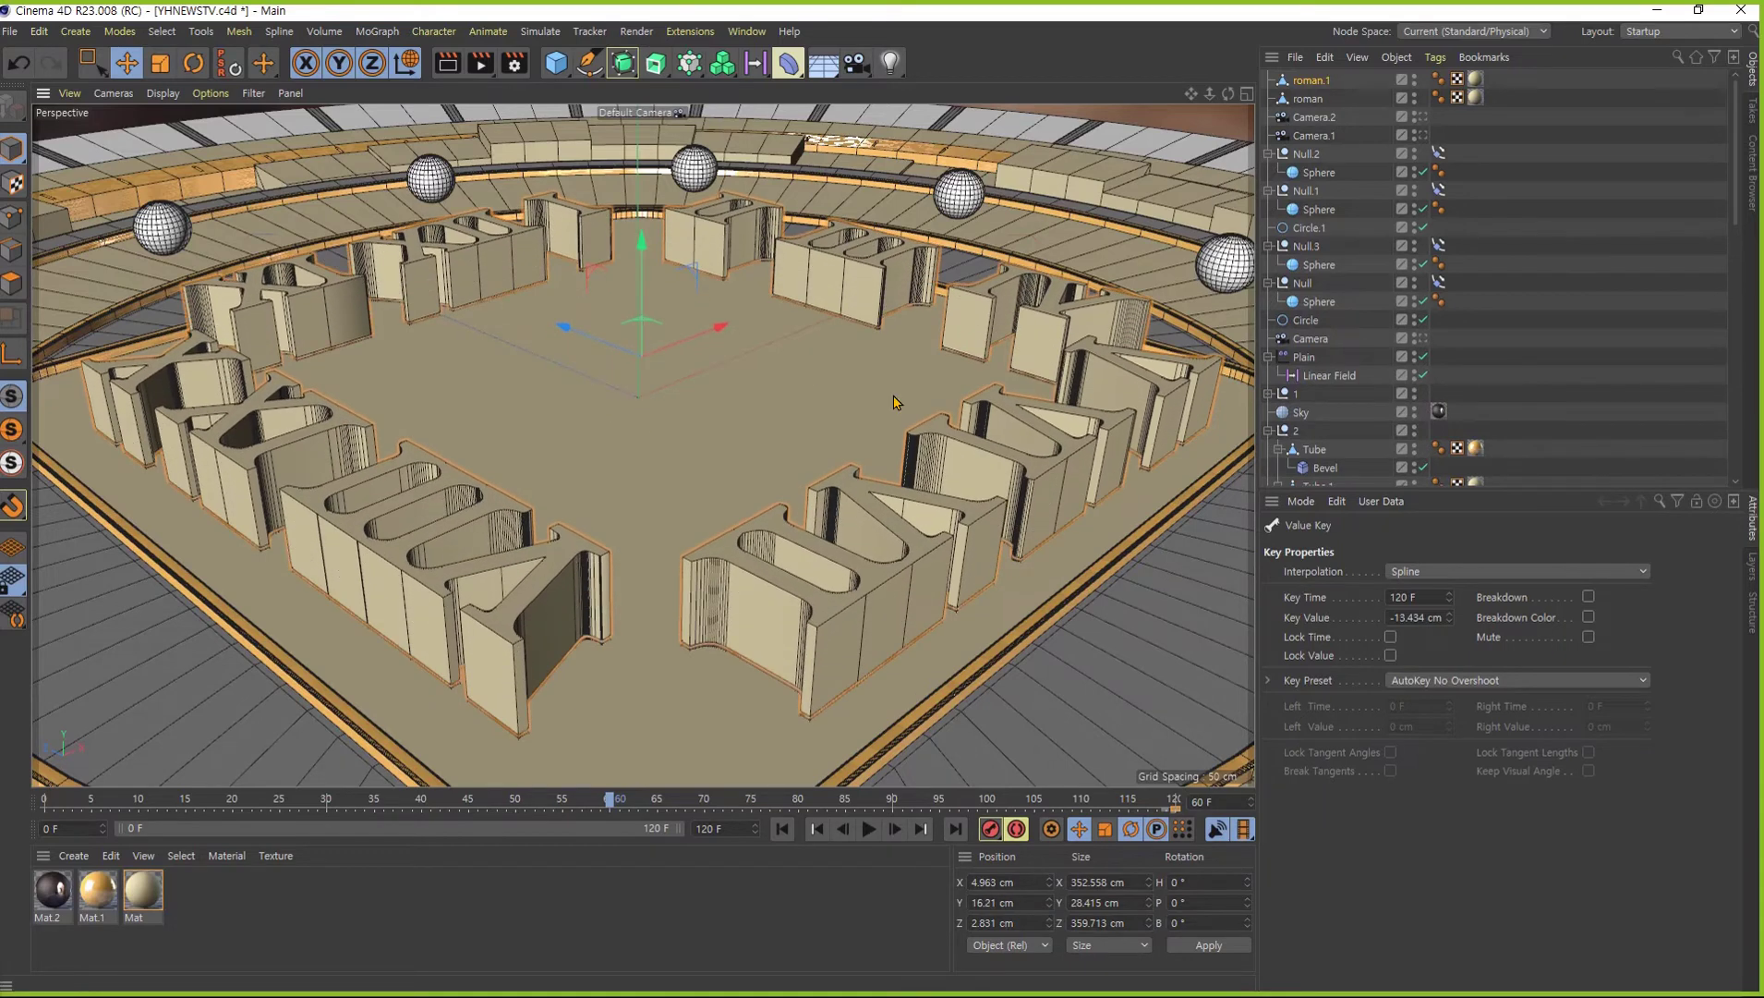
pyautogui.click(13, 218)
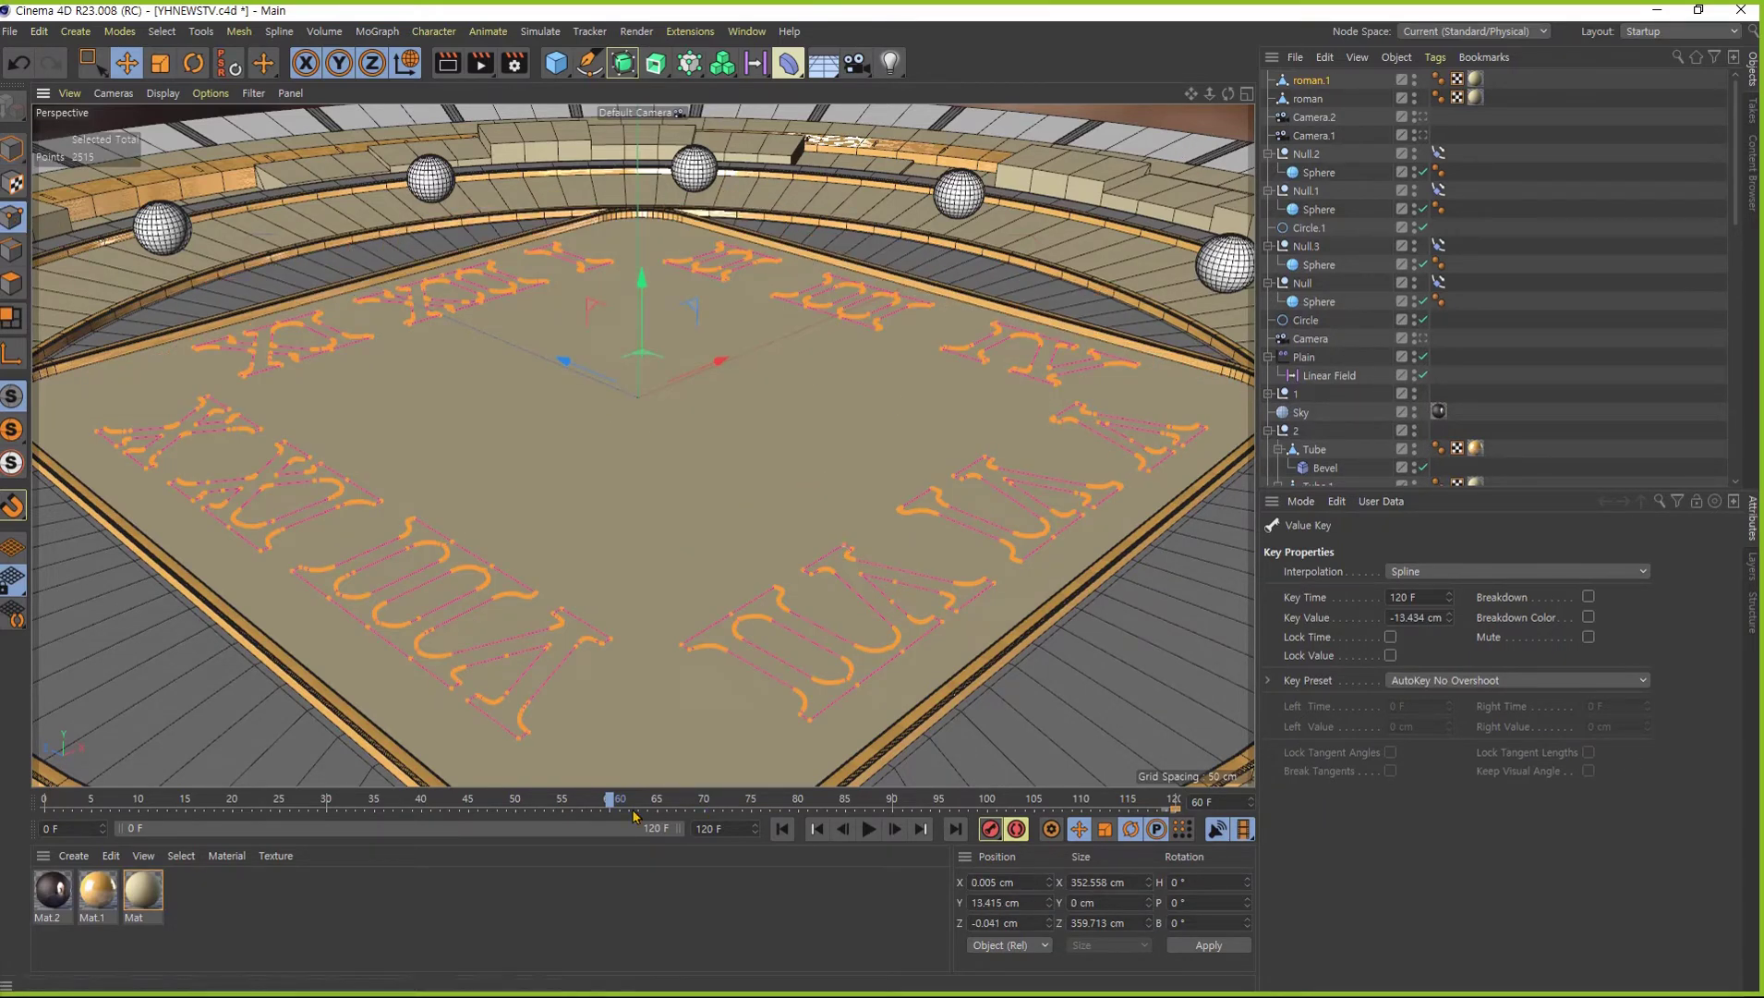
pyautogui.click(13, 148)
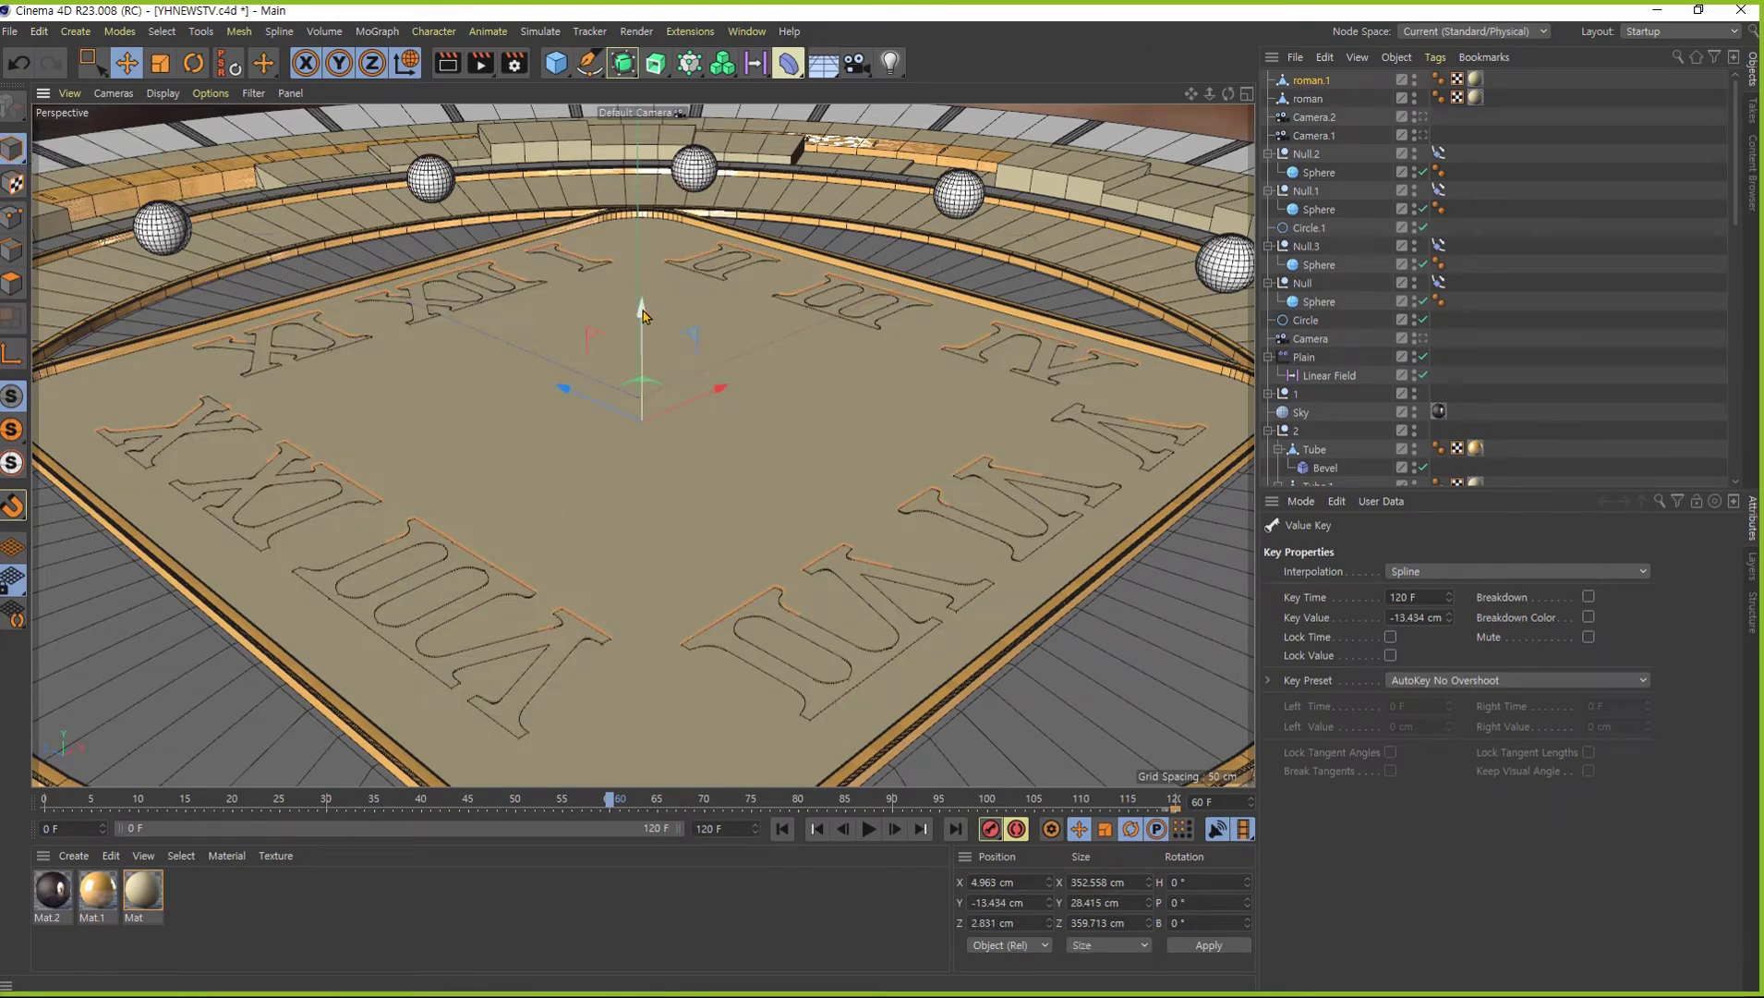
pyautogui.moveTo(643, 300); pyautogui.dragTo(680, 278)
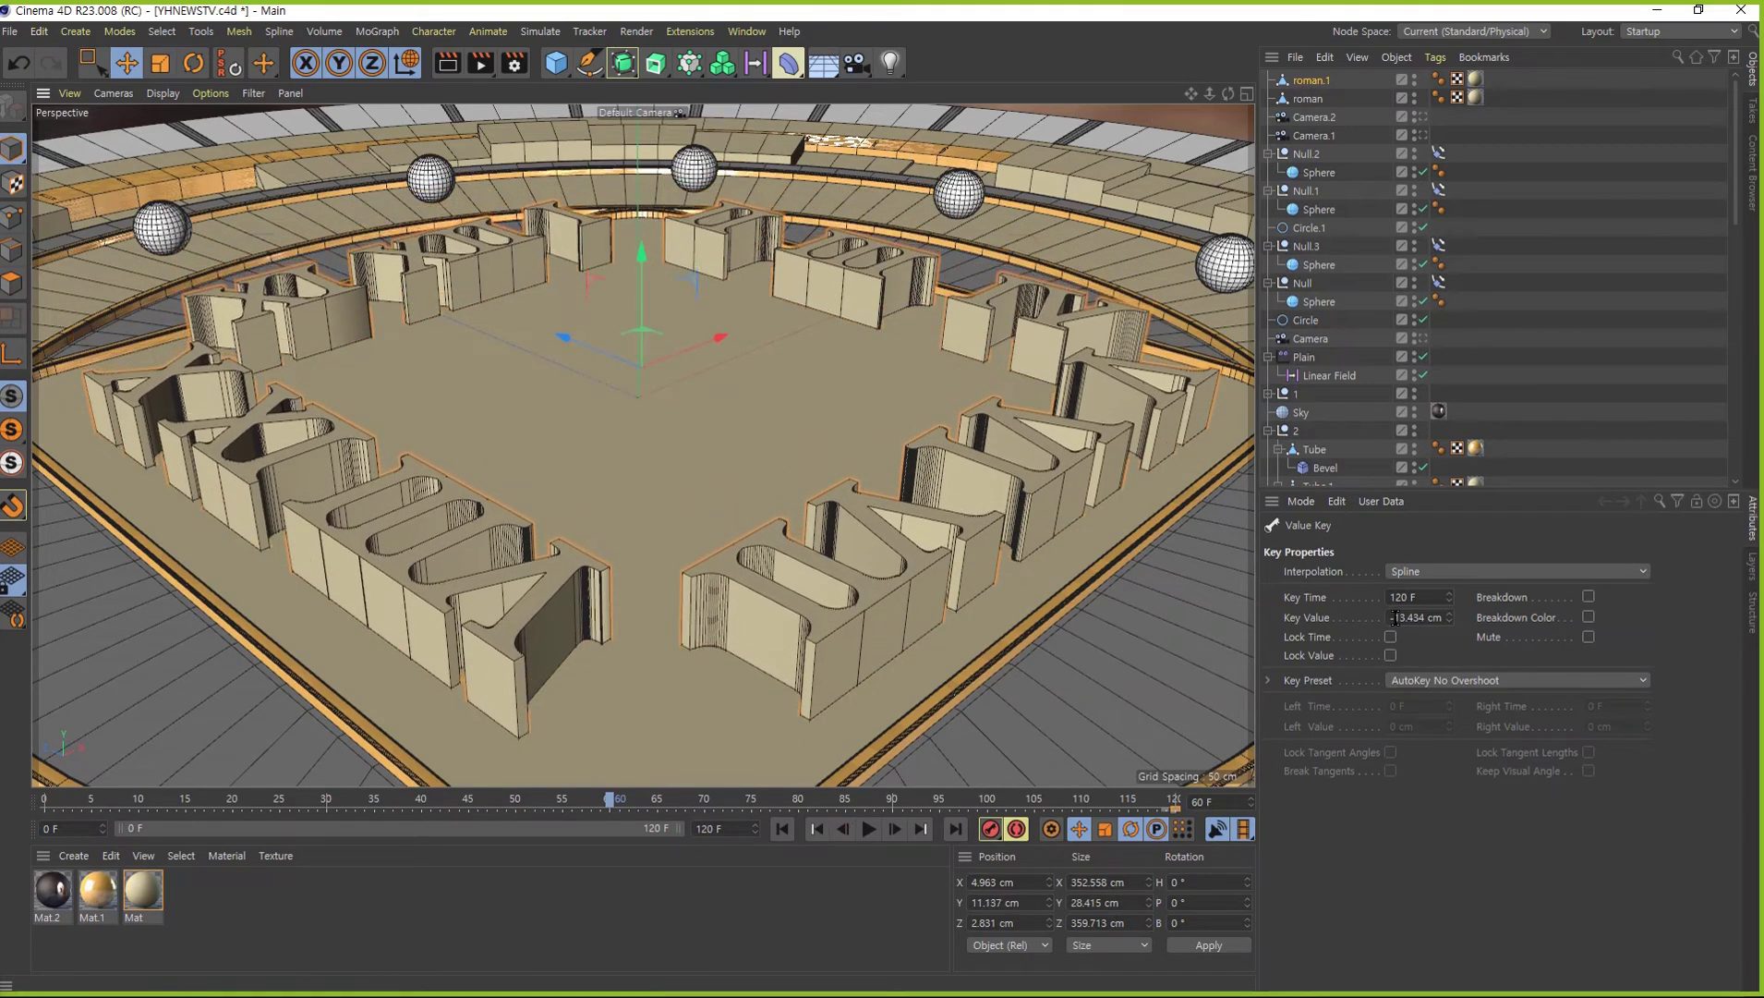
pyautogui.click(1312, 81)
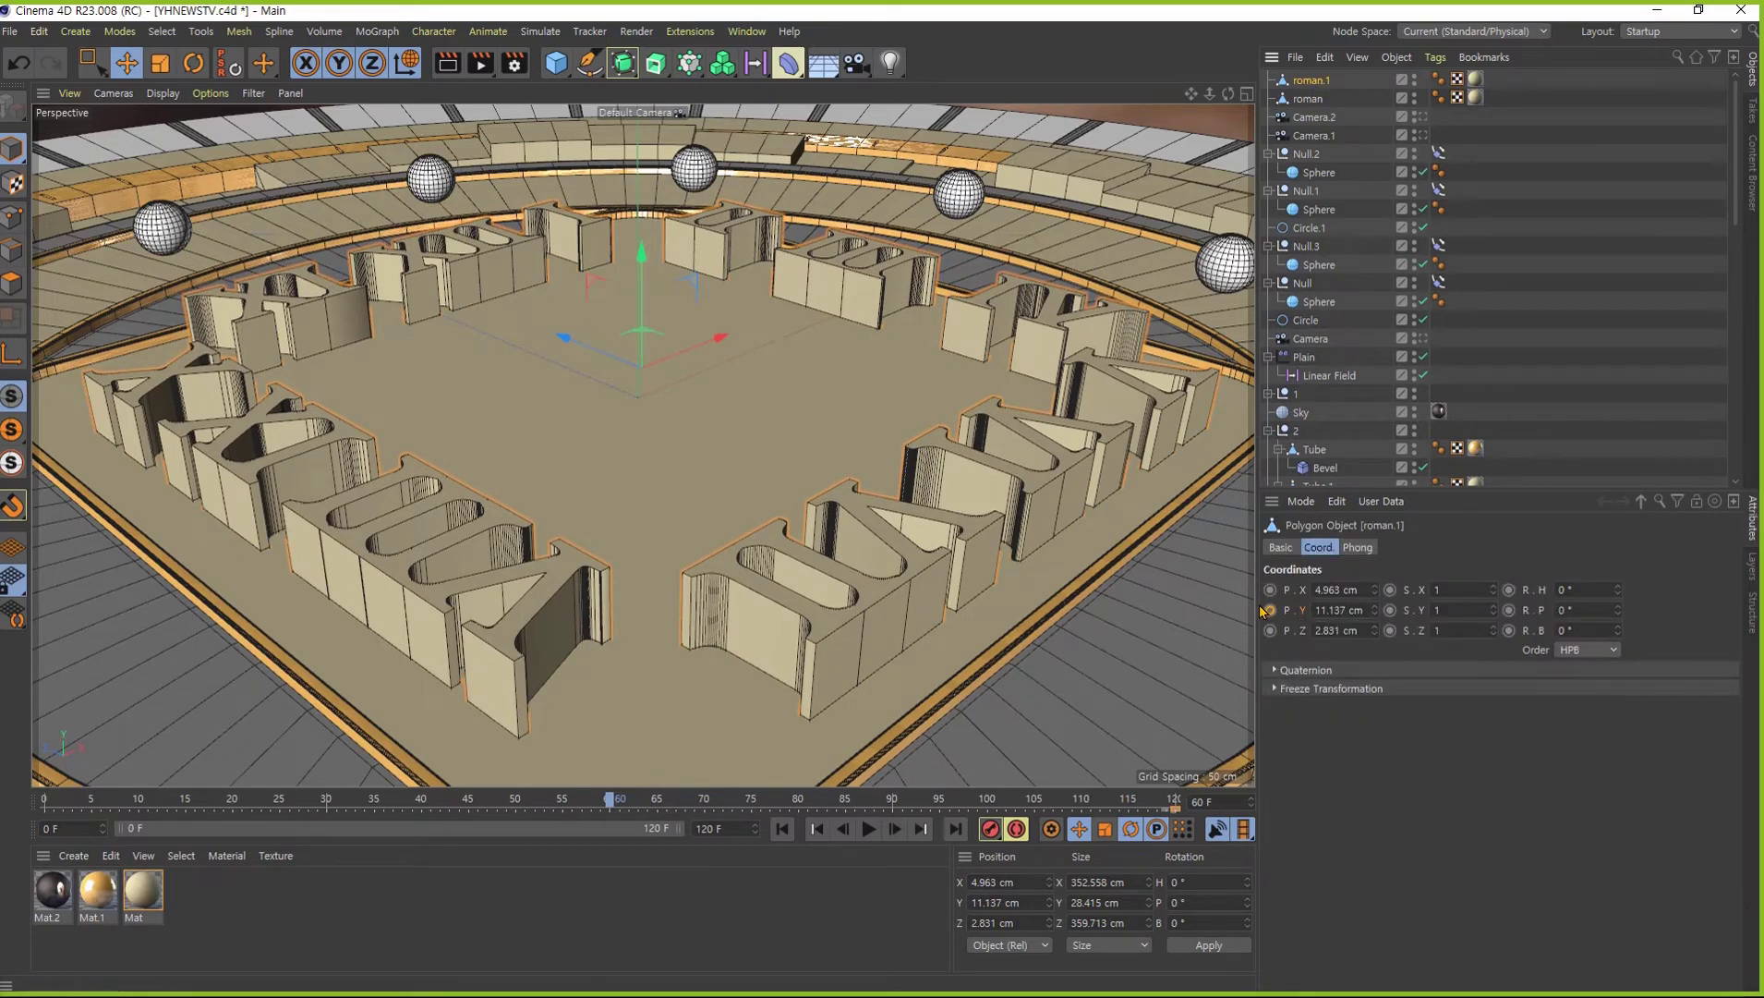
pyautogui.click(1270, 610)
pyautogui.keyDown('alt'); pyautogui.moveTo(647, 554); pyautogui.dragTo(20, 245); pyautogui.keyUp('alt')
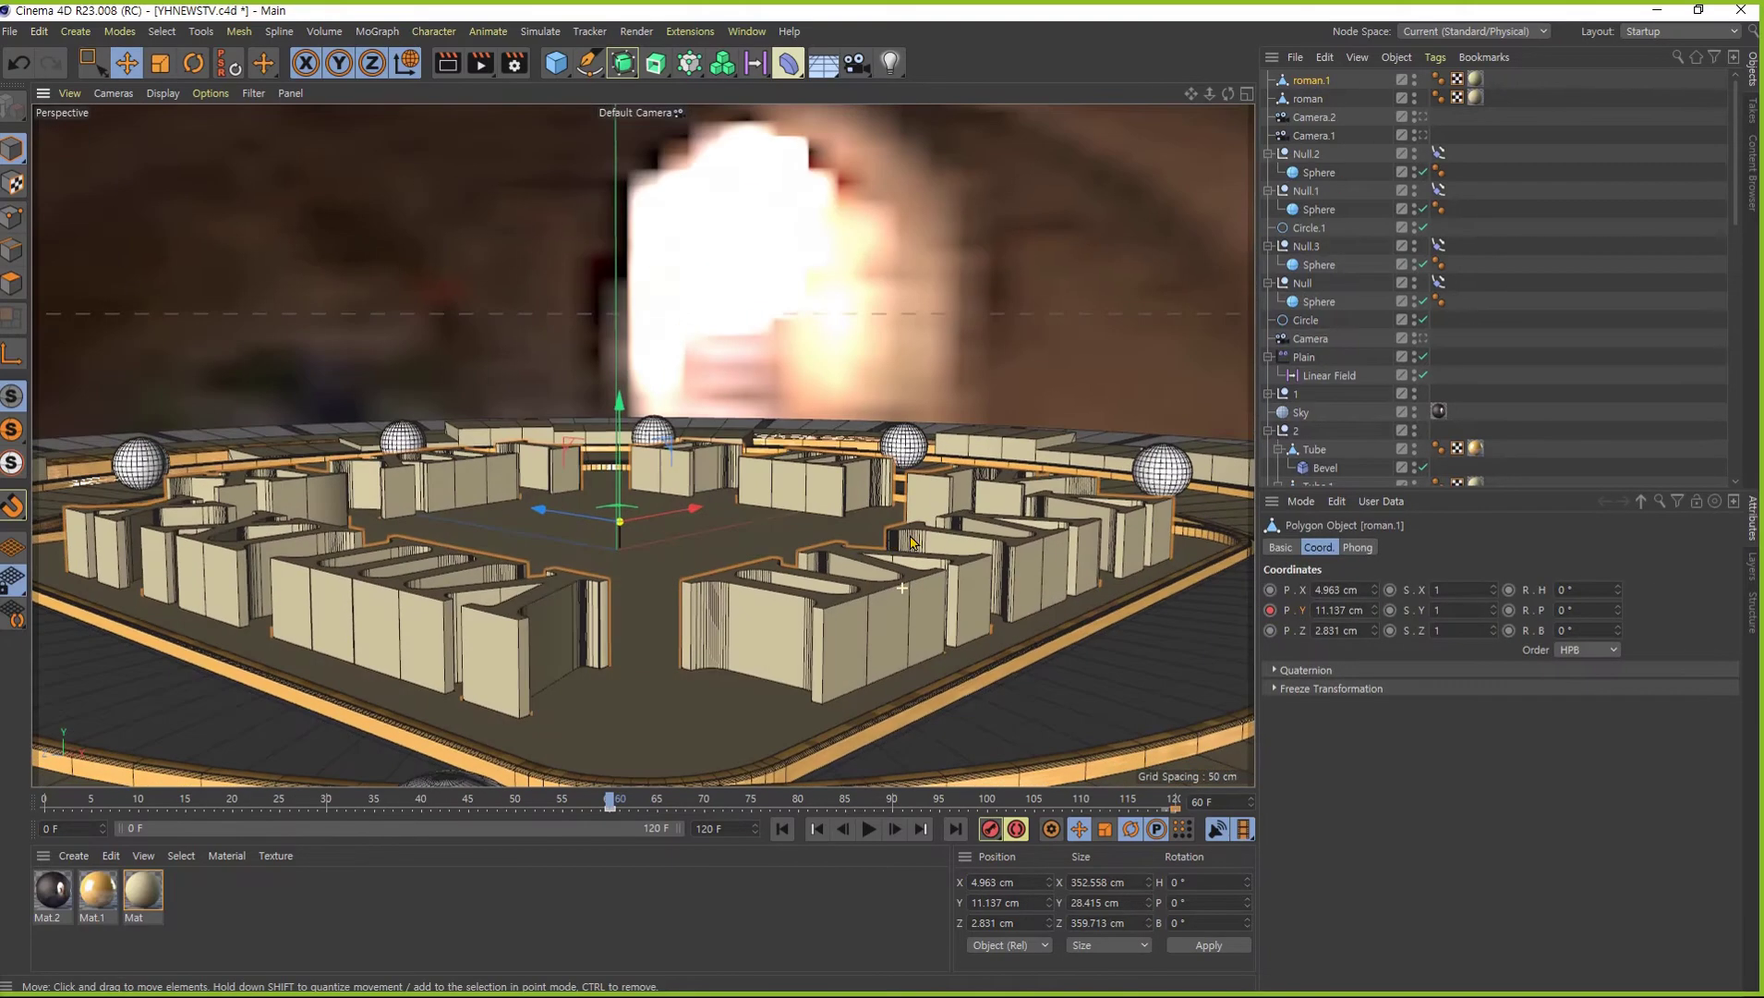
pyautogui.click(13, 218)
# - In the Right view, box-select the points across roman.1's numerals band
pyautogui.keyDown('alt'); pyautogui.moveTo(790, 532); pyautogui.dragTo(755, 530); pyautogui.keyUp('alt')
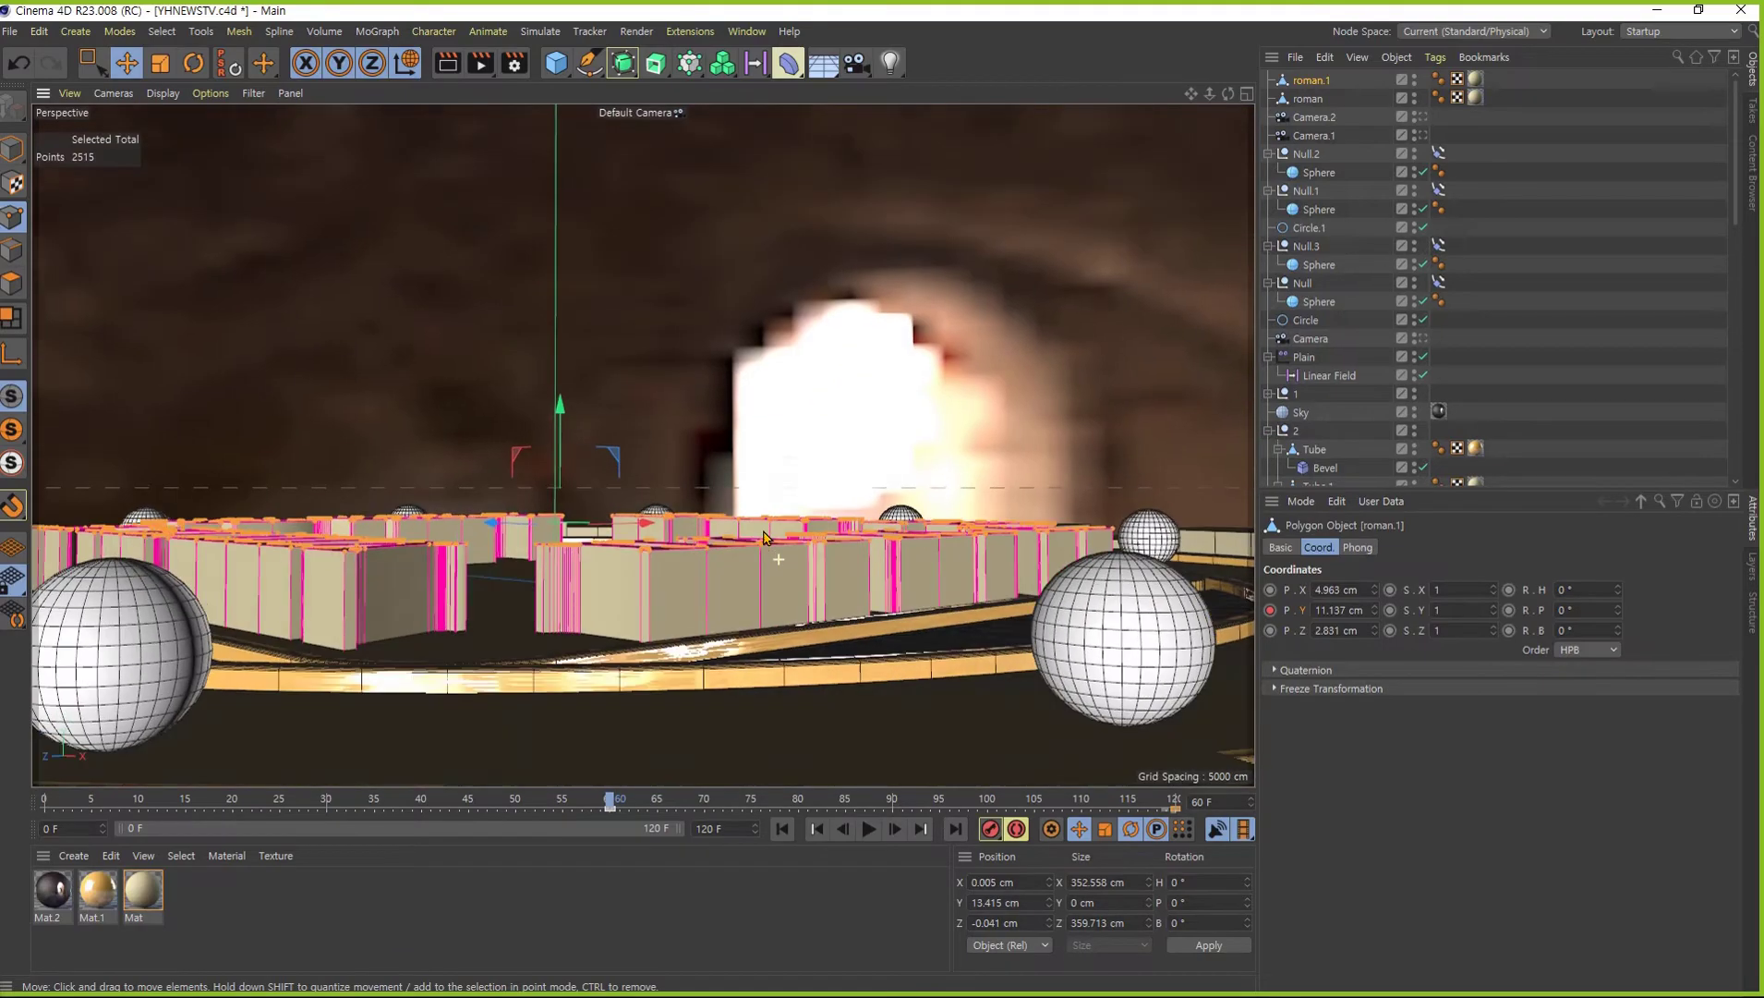
pyautogui.press('F3')
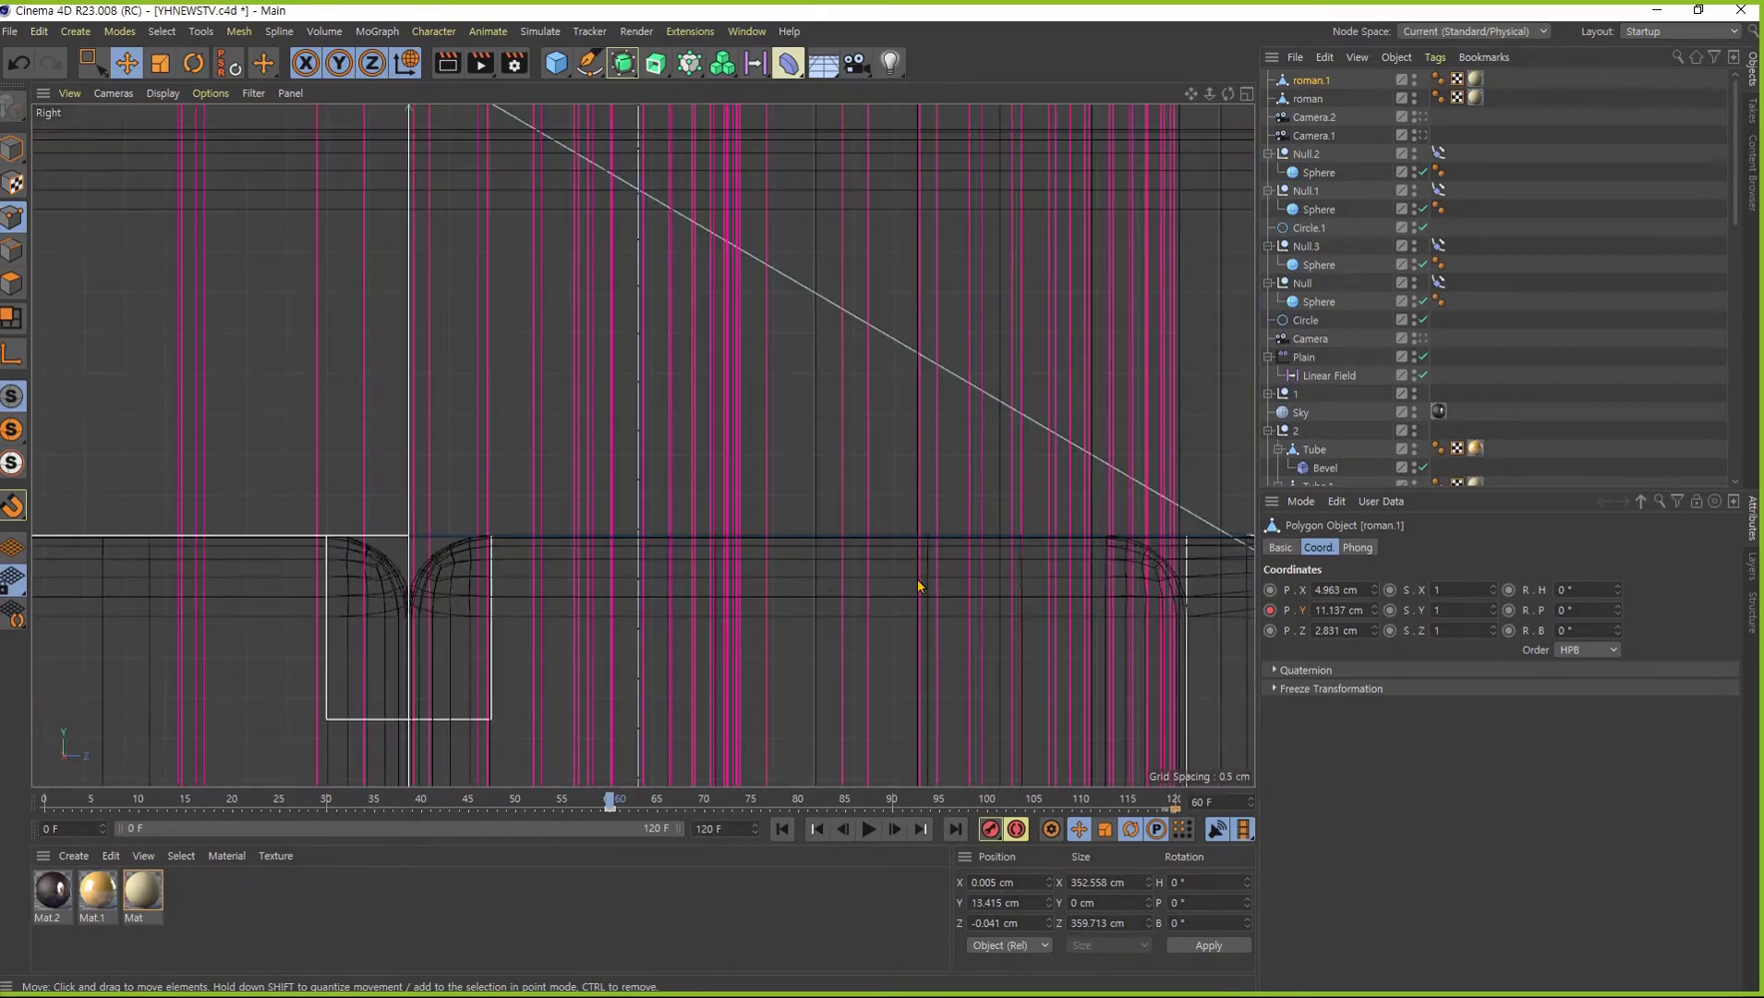
pyautogui.scroll(-3, 917, 583)
pyautogui.scroll(-3, 894, 378)
pyautogui.scroll(-3, 581, 605)
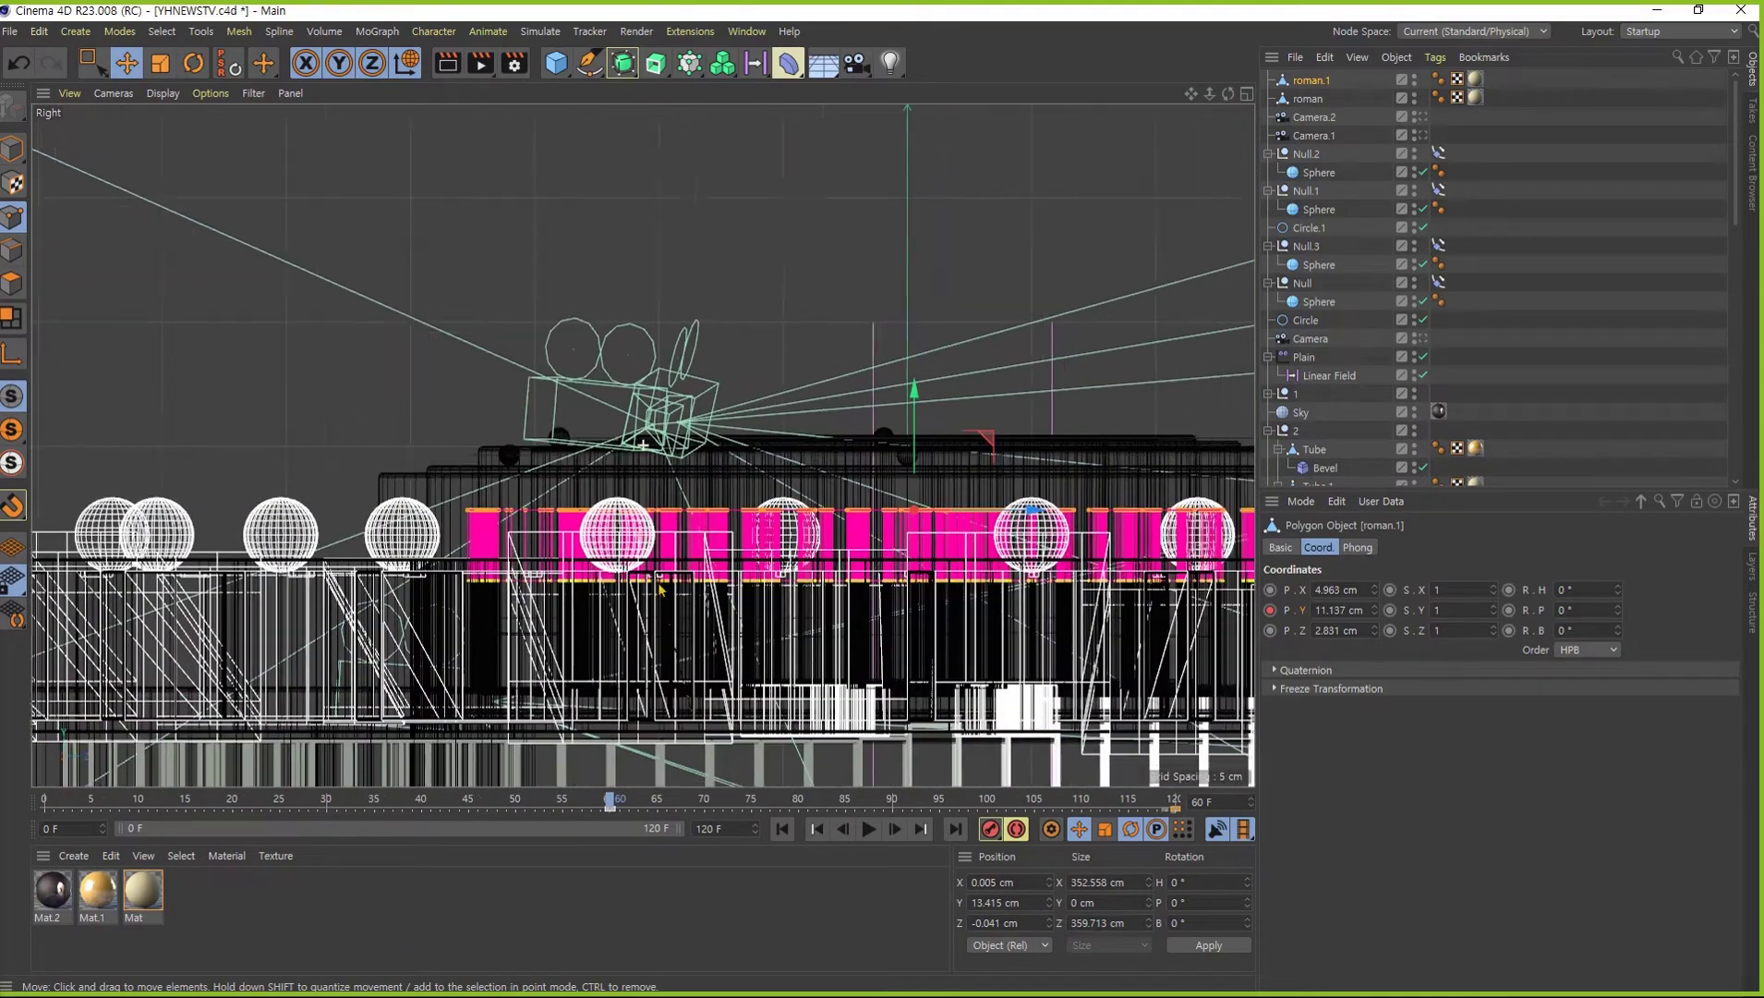
pyautogui.keyDown('alt'); pyautogui.moveTo(581, 606); pyautogui.dragTo(511, 567, button='middle'); pyautogui.keyUp('alt')
pyautogui.press('0')
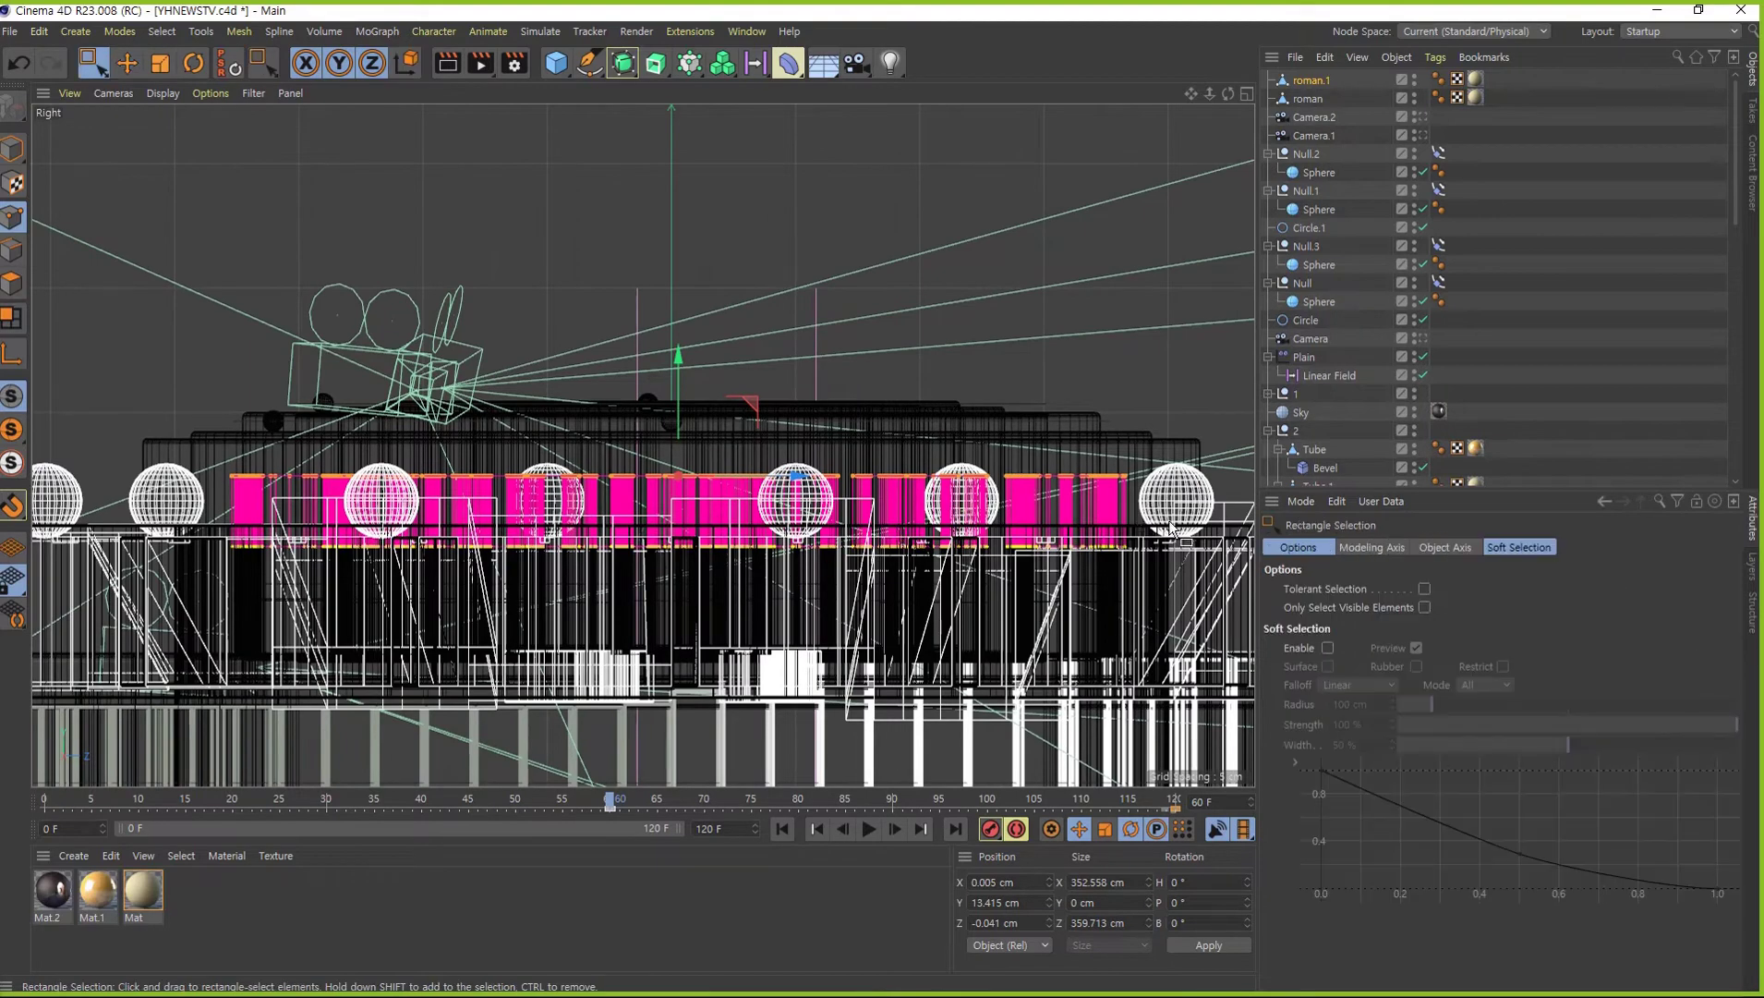
pyautogui.moveTo(1169, 526); pyautogui.dragTo(103, 642)
# - Raise the selected numeral points about 20 cm on Y, then nudge them higher in Perspective
pyautogui.press('e')
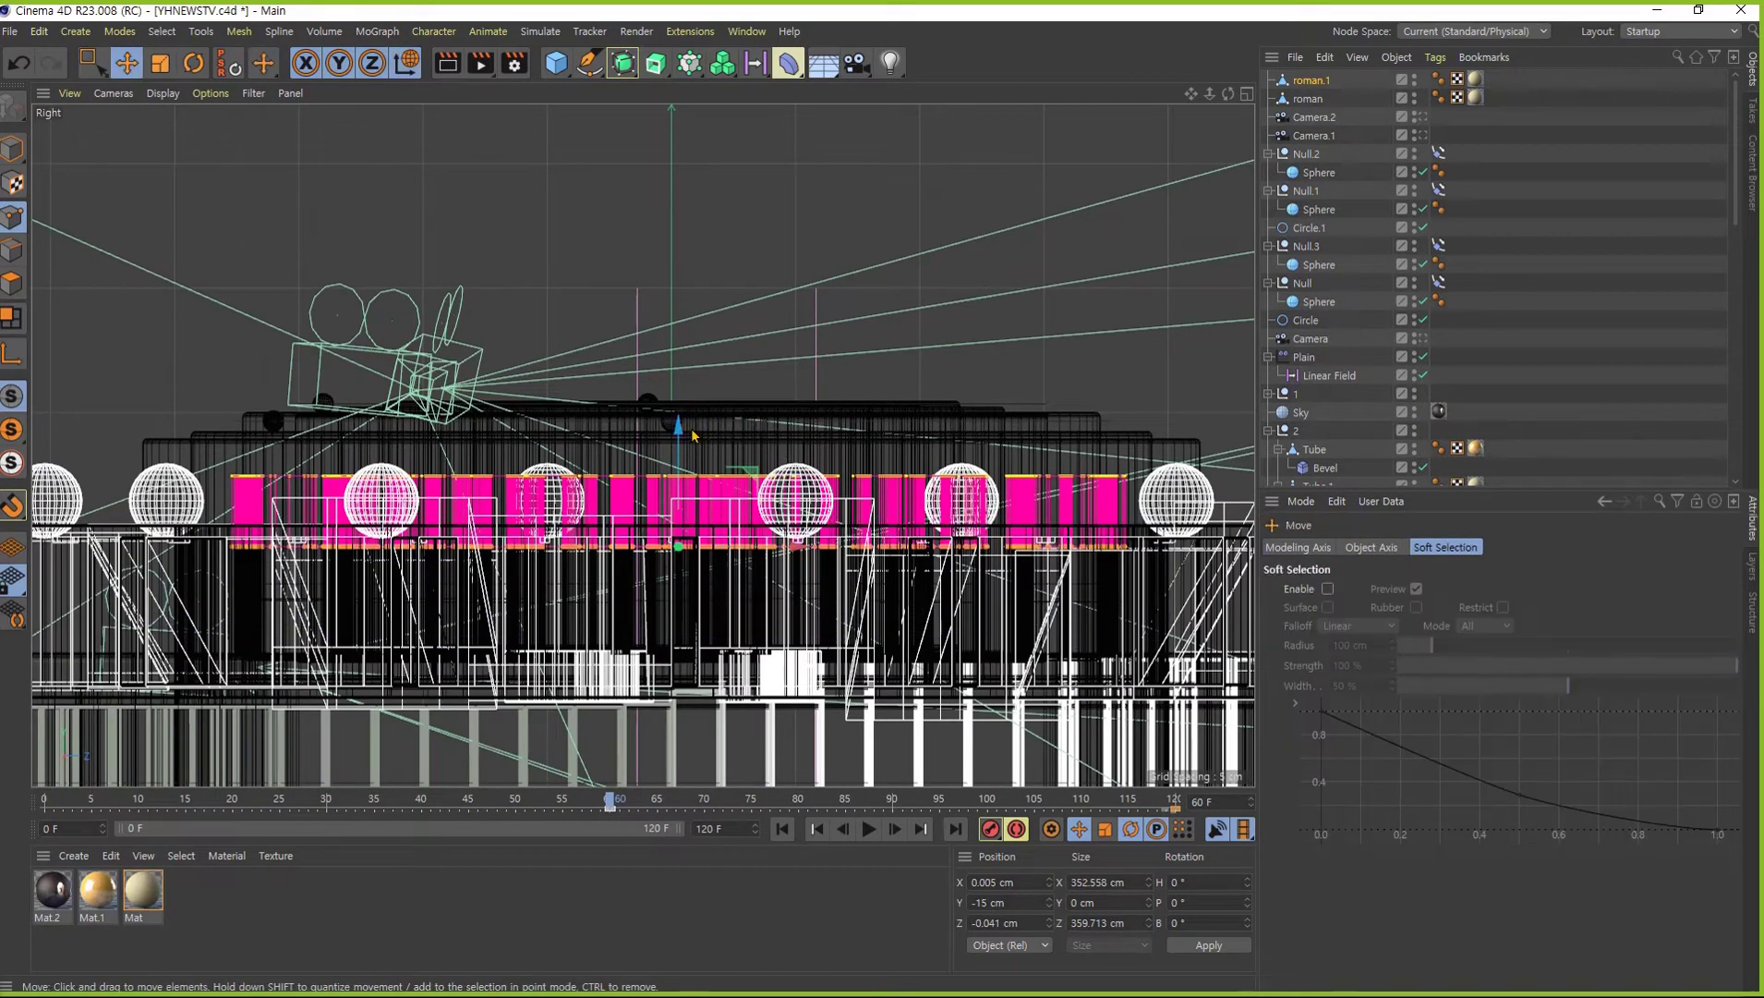
pyautogui.moveTo(693, 434)
pyautogui.mouseDown()
pyautogui.moveTo(679, 383)
pyautogui.moveTo(699, 607)
pyautogui.mouseUp()
pyautogui.press('F1')
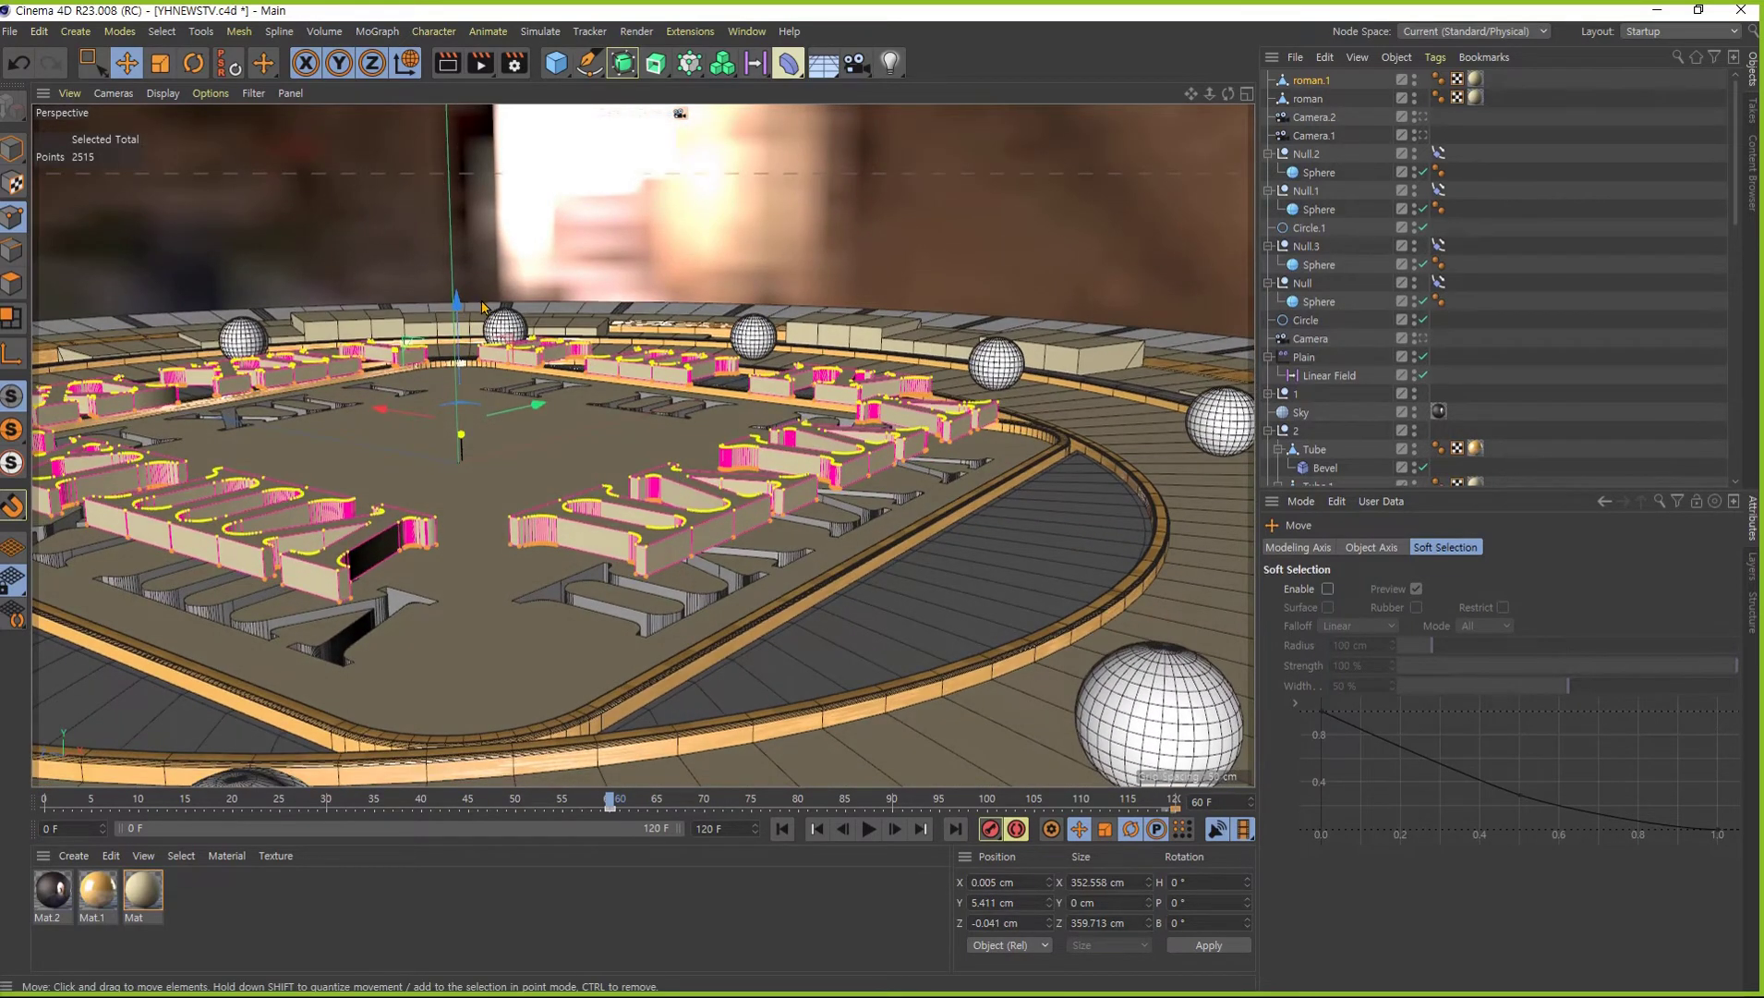
pyautogui.moveTo(458, 311); pyautogui.dragTo(338, 331)
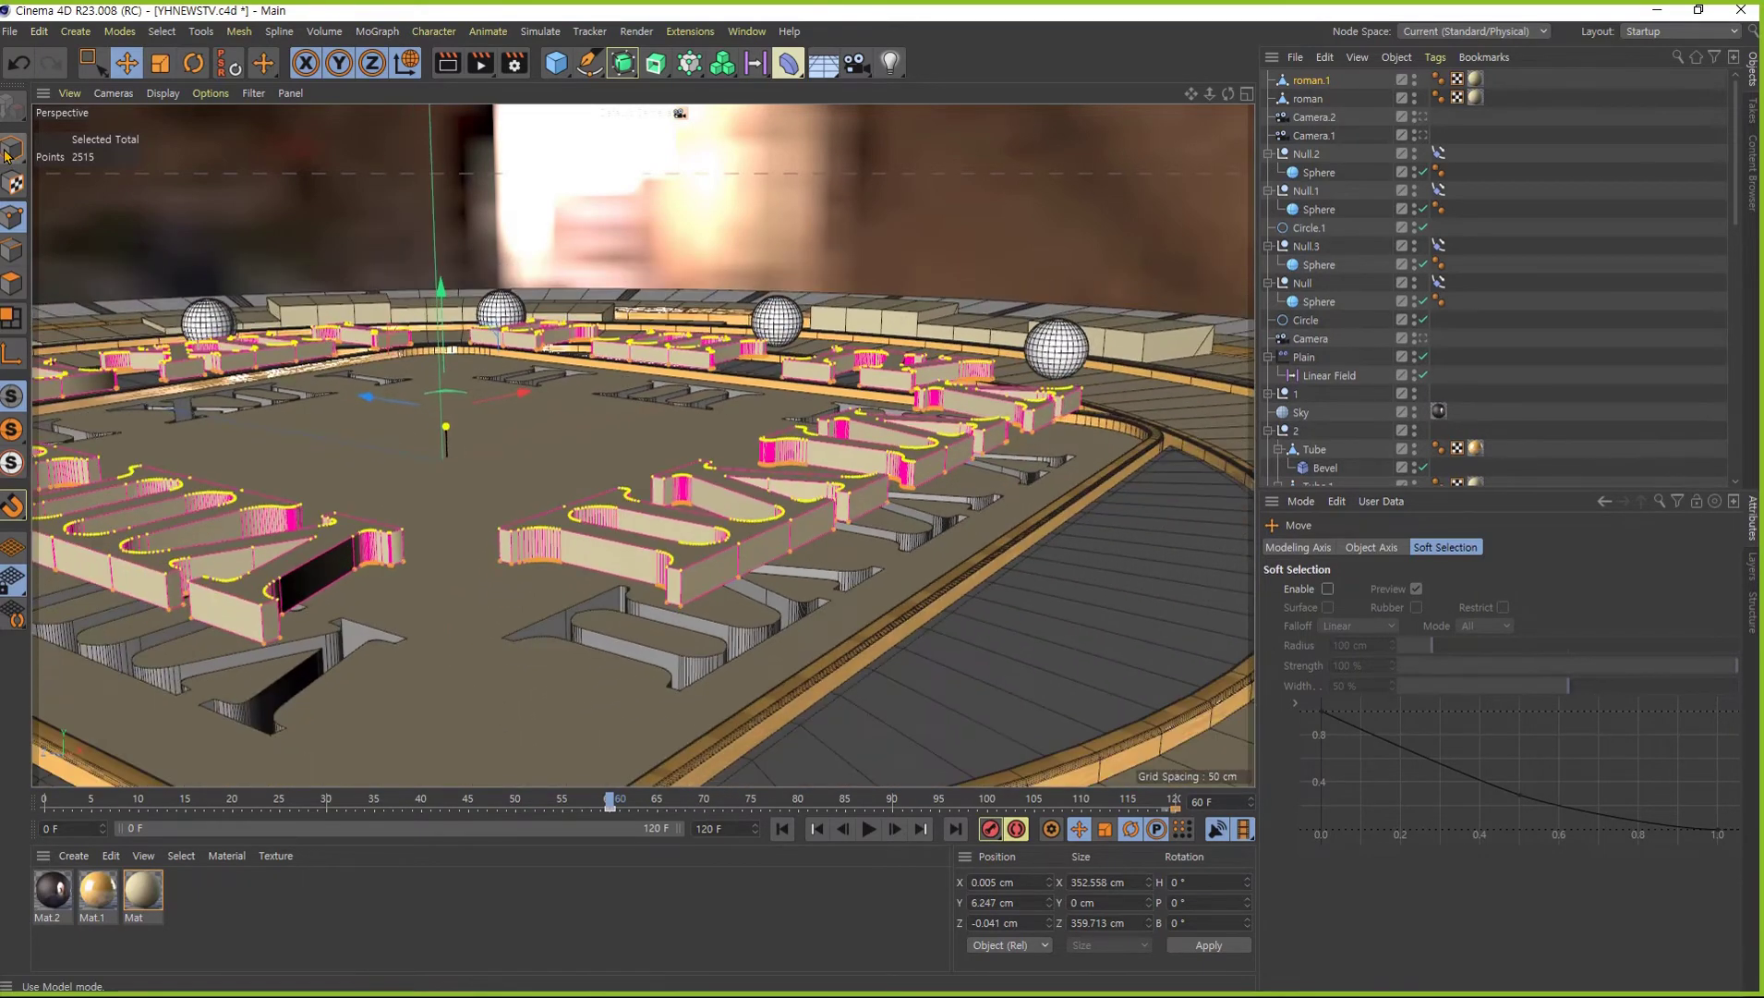
pyautogui.click(13, 148)
# - Scrub frames 60–120 to confirm roman.1's numerals rise, then sink back to Y −13.434 cm
pyautogui.keyDown('alt'); pyautogui.moveTo(591, 415); pyautogui.dragTo(717, 541); pyautogui.keyUp('alt')
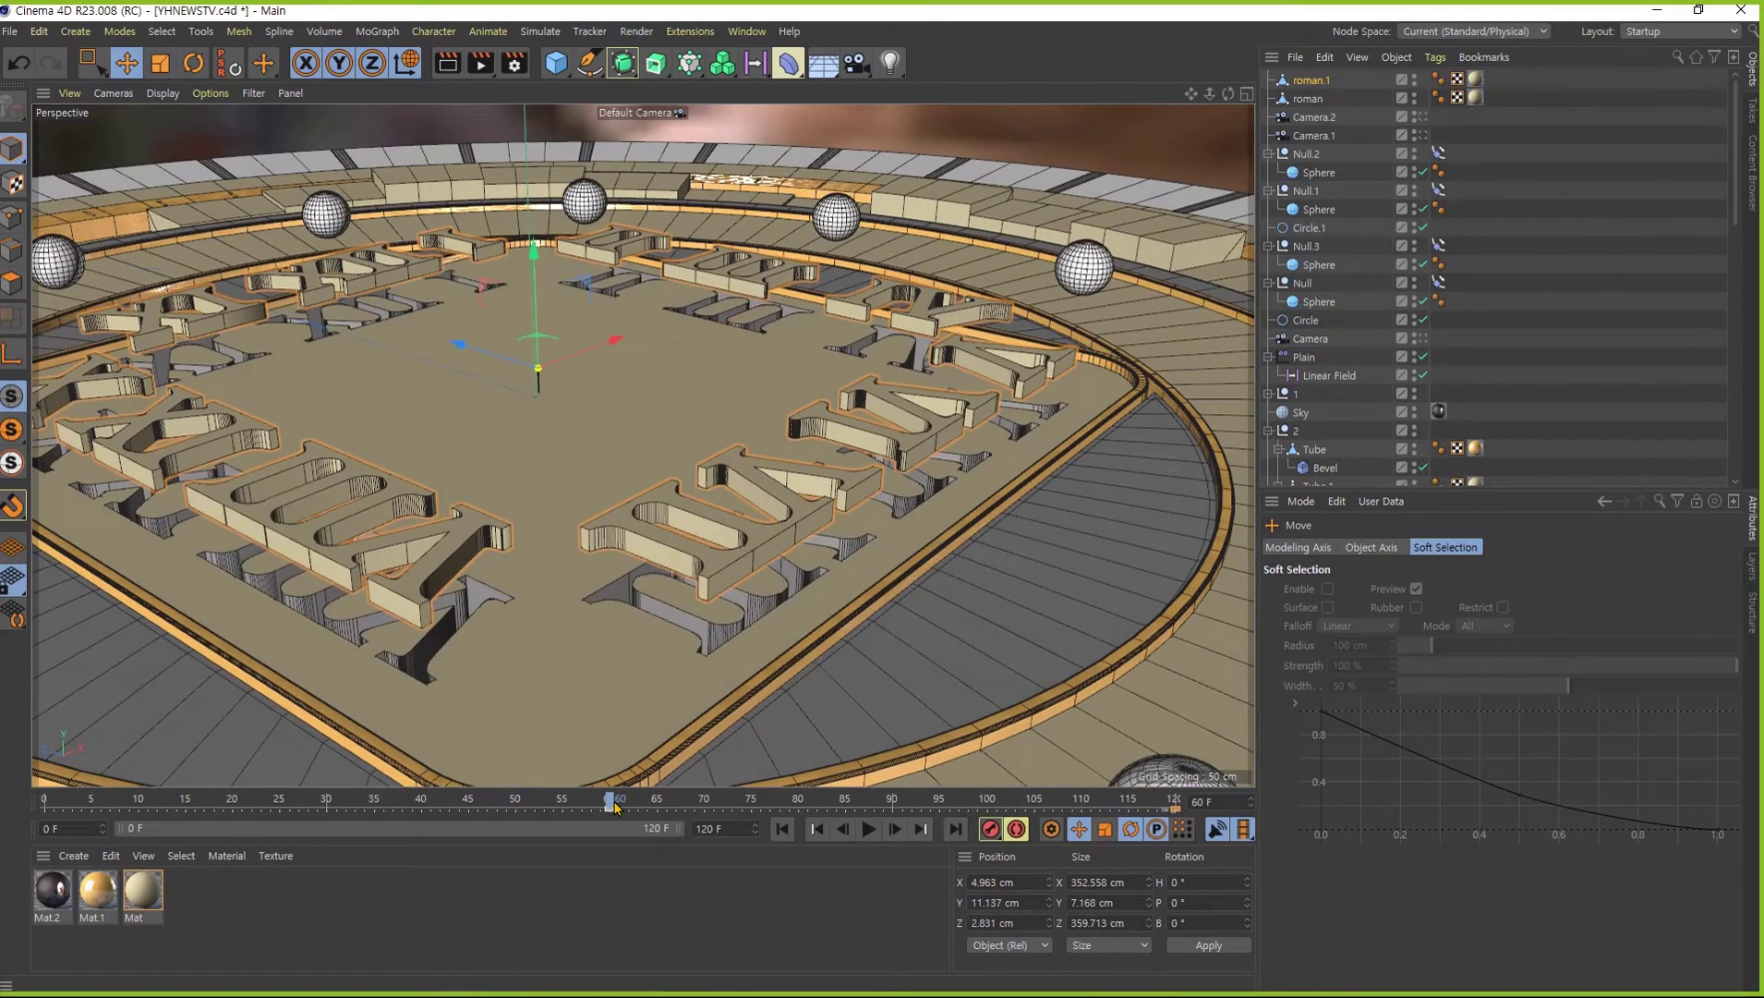
pyautogui.moveTo(597, 809)
pyautogui.mouseDown()
pyautogui.moveTo(841, 864)
pyautogui.moveTo(1062, 864)
pyautogui.mouseUp()
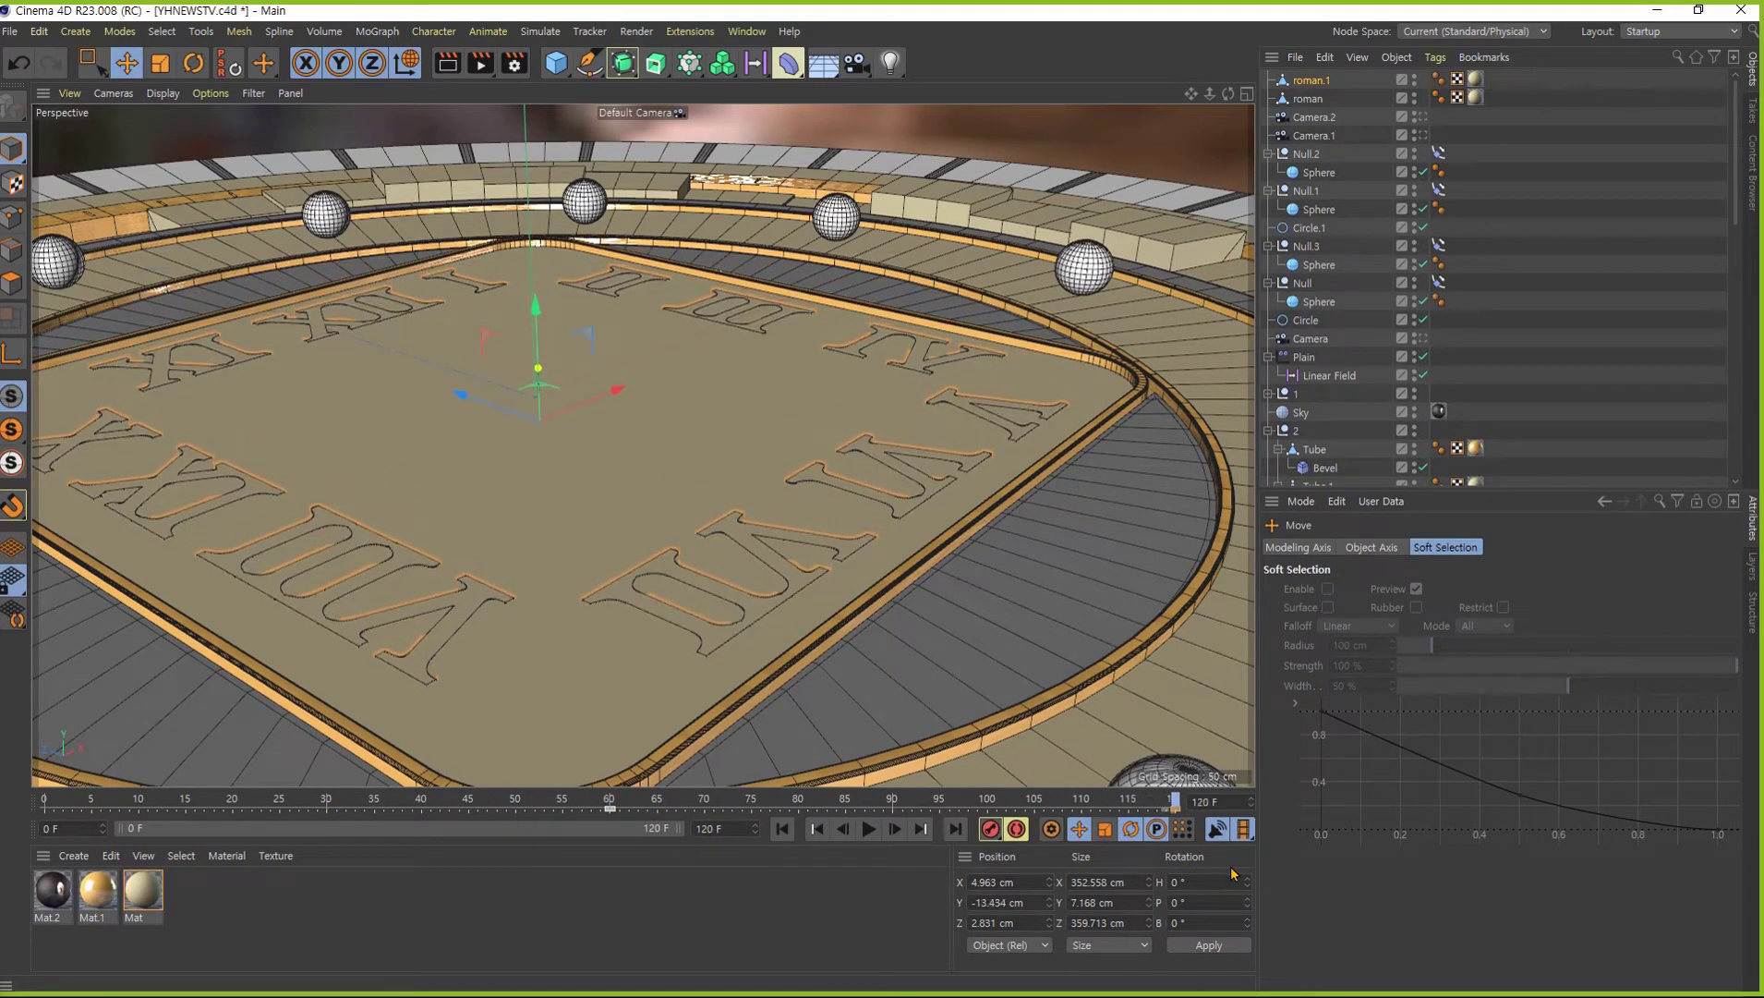
pyautogui.moveTo(963, 888)
pyautogui.mouseDown()
pyautogui.moveTo(1051, 915)
pyautogui.moveTo(1084, 903)
pyautogui.mouseUp()
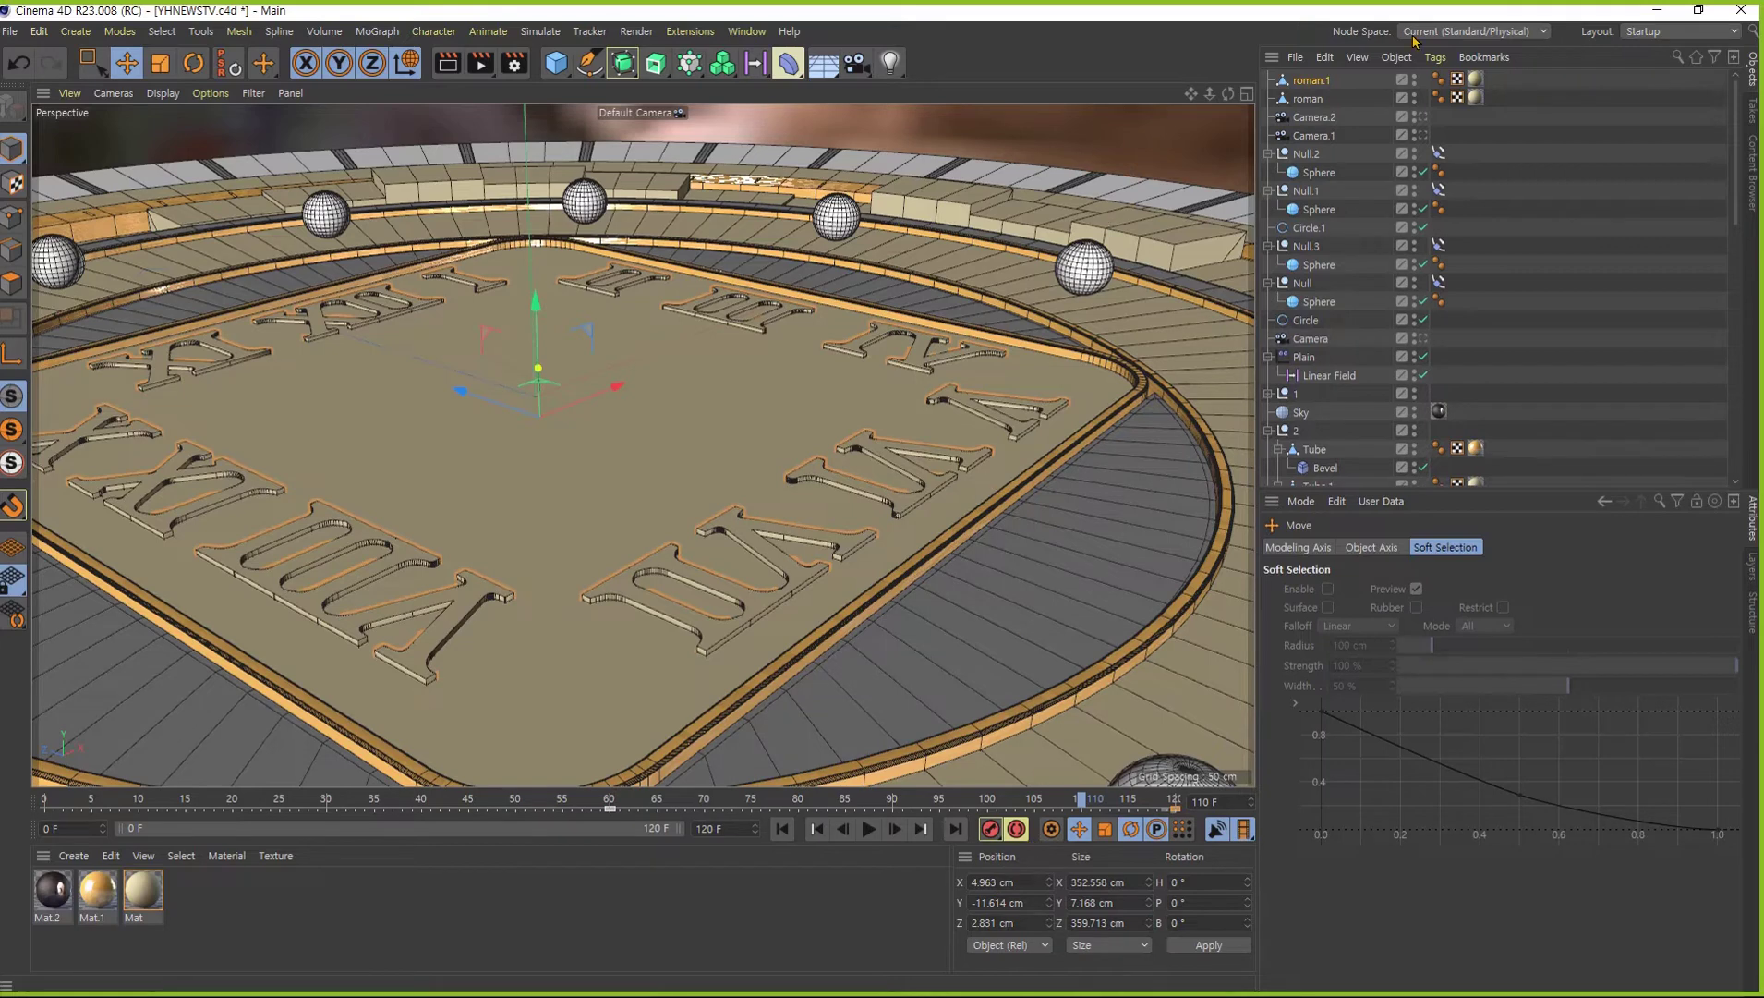
pyautogui.click(1311, 81)
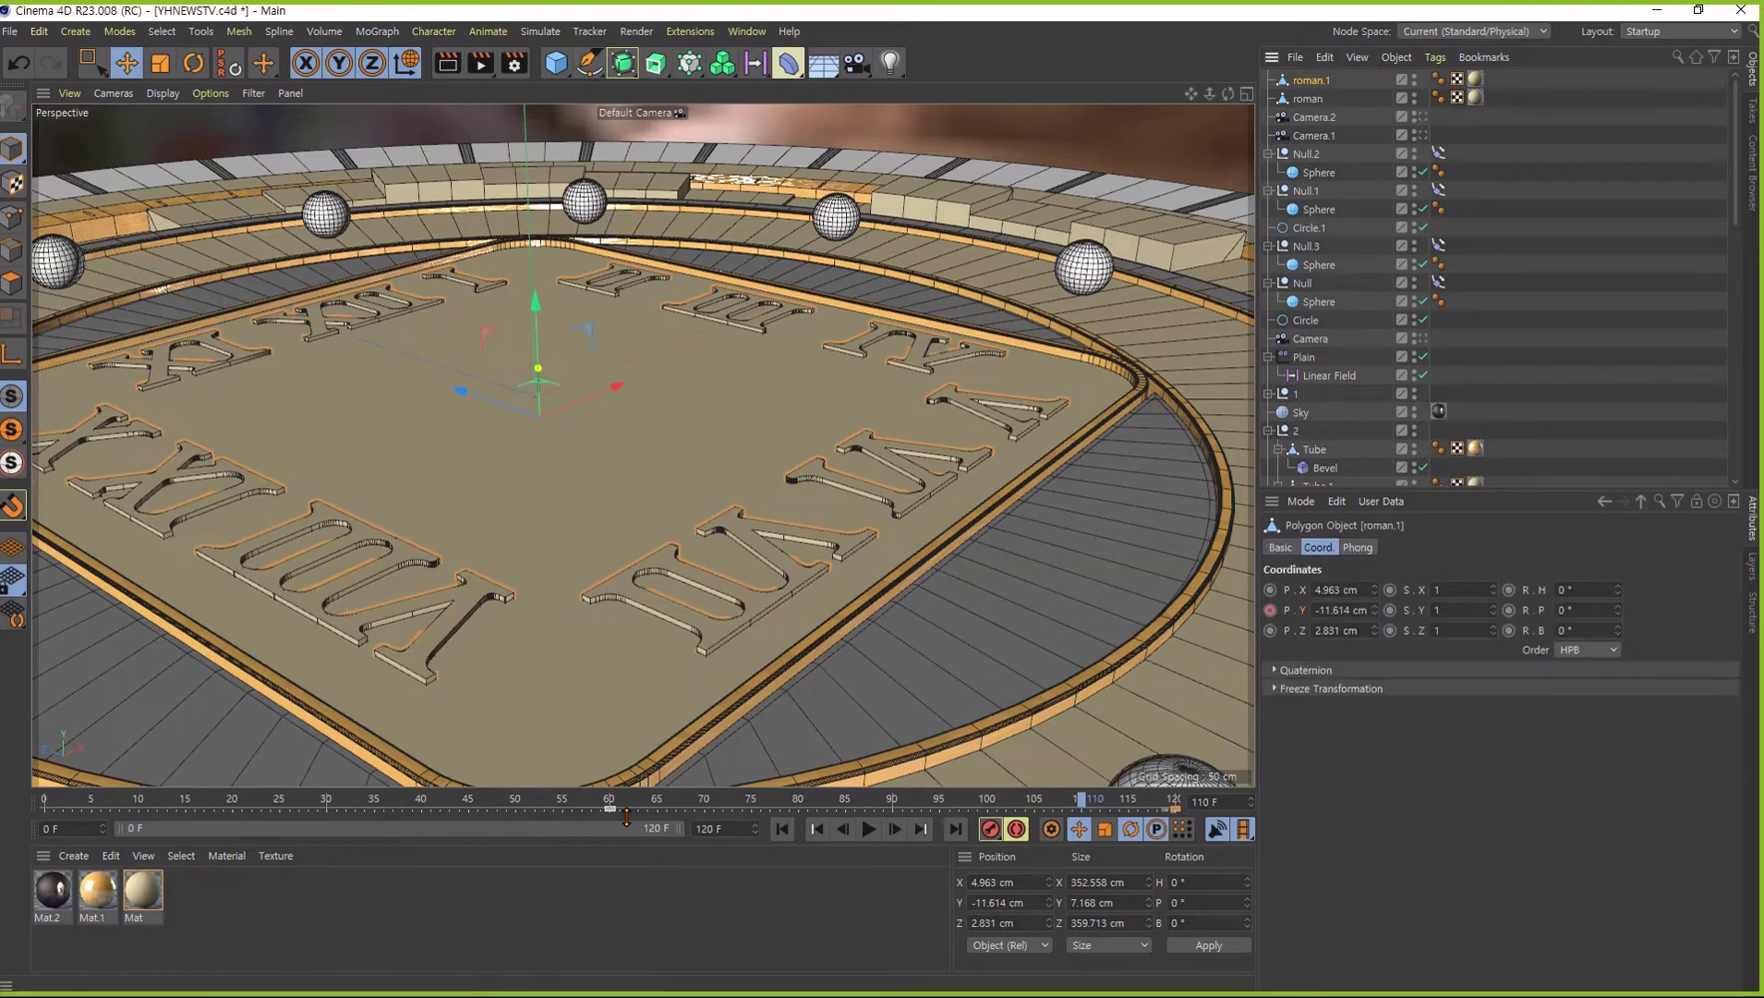
pyautogui.moveTo(1083, 802); pyautogui.dragTo(1173, 802)
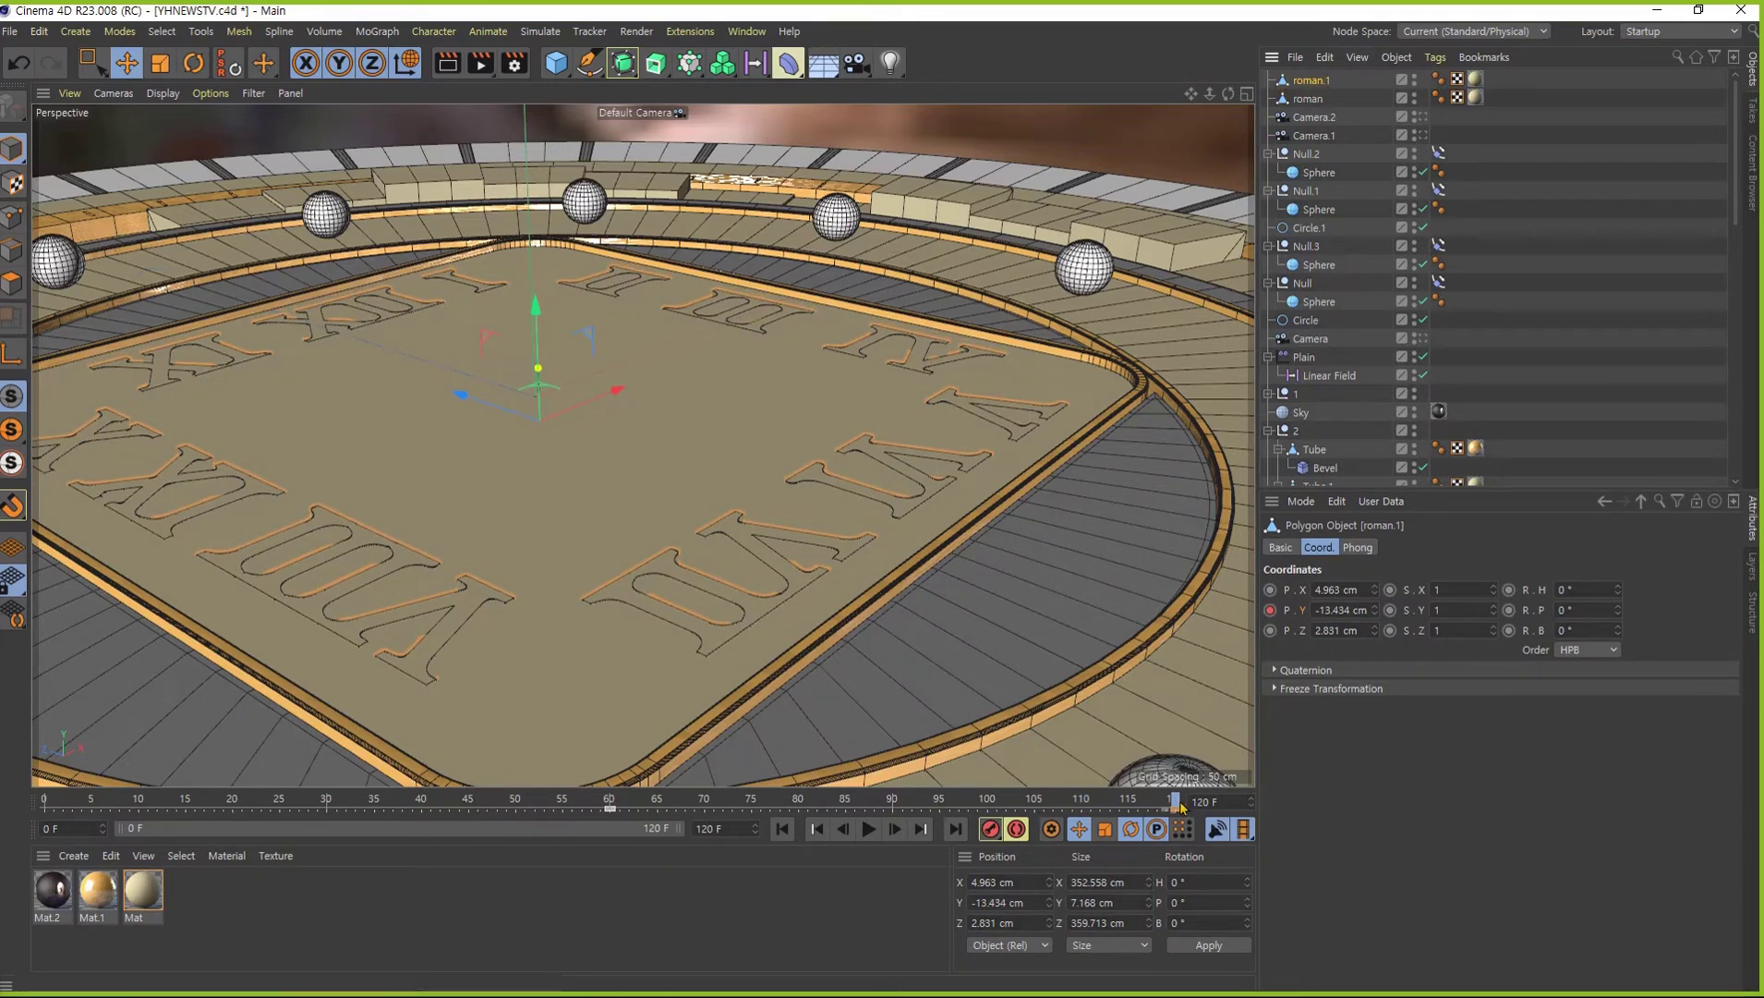
pyautogui.moveTo(1171, 803)
pyautogui.mouseDown()
pyautogui.moveTo(1033, 802)
pyautogui.moveTo(1090, 802)
pyautogui.mouseUp()
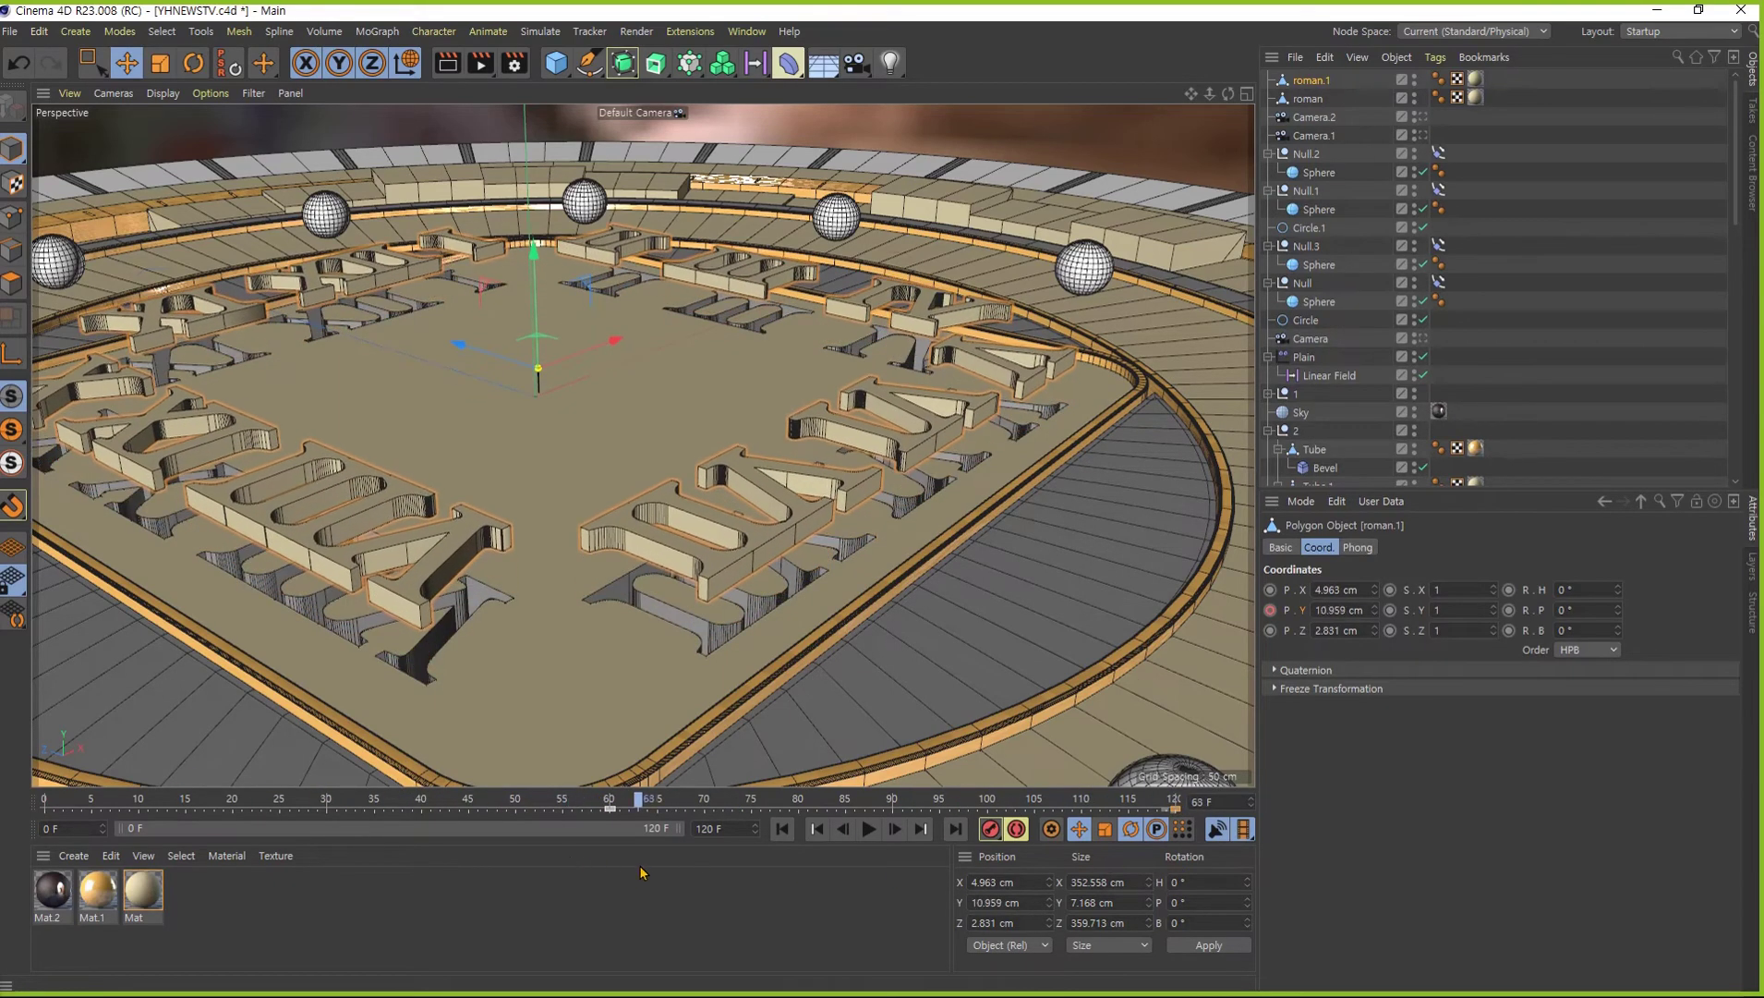
pyautogui.moveTo(1161, 872); pyautogui.dragTo(1175, 832)
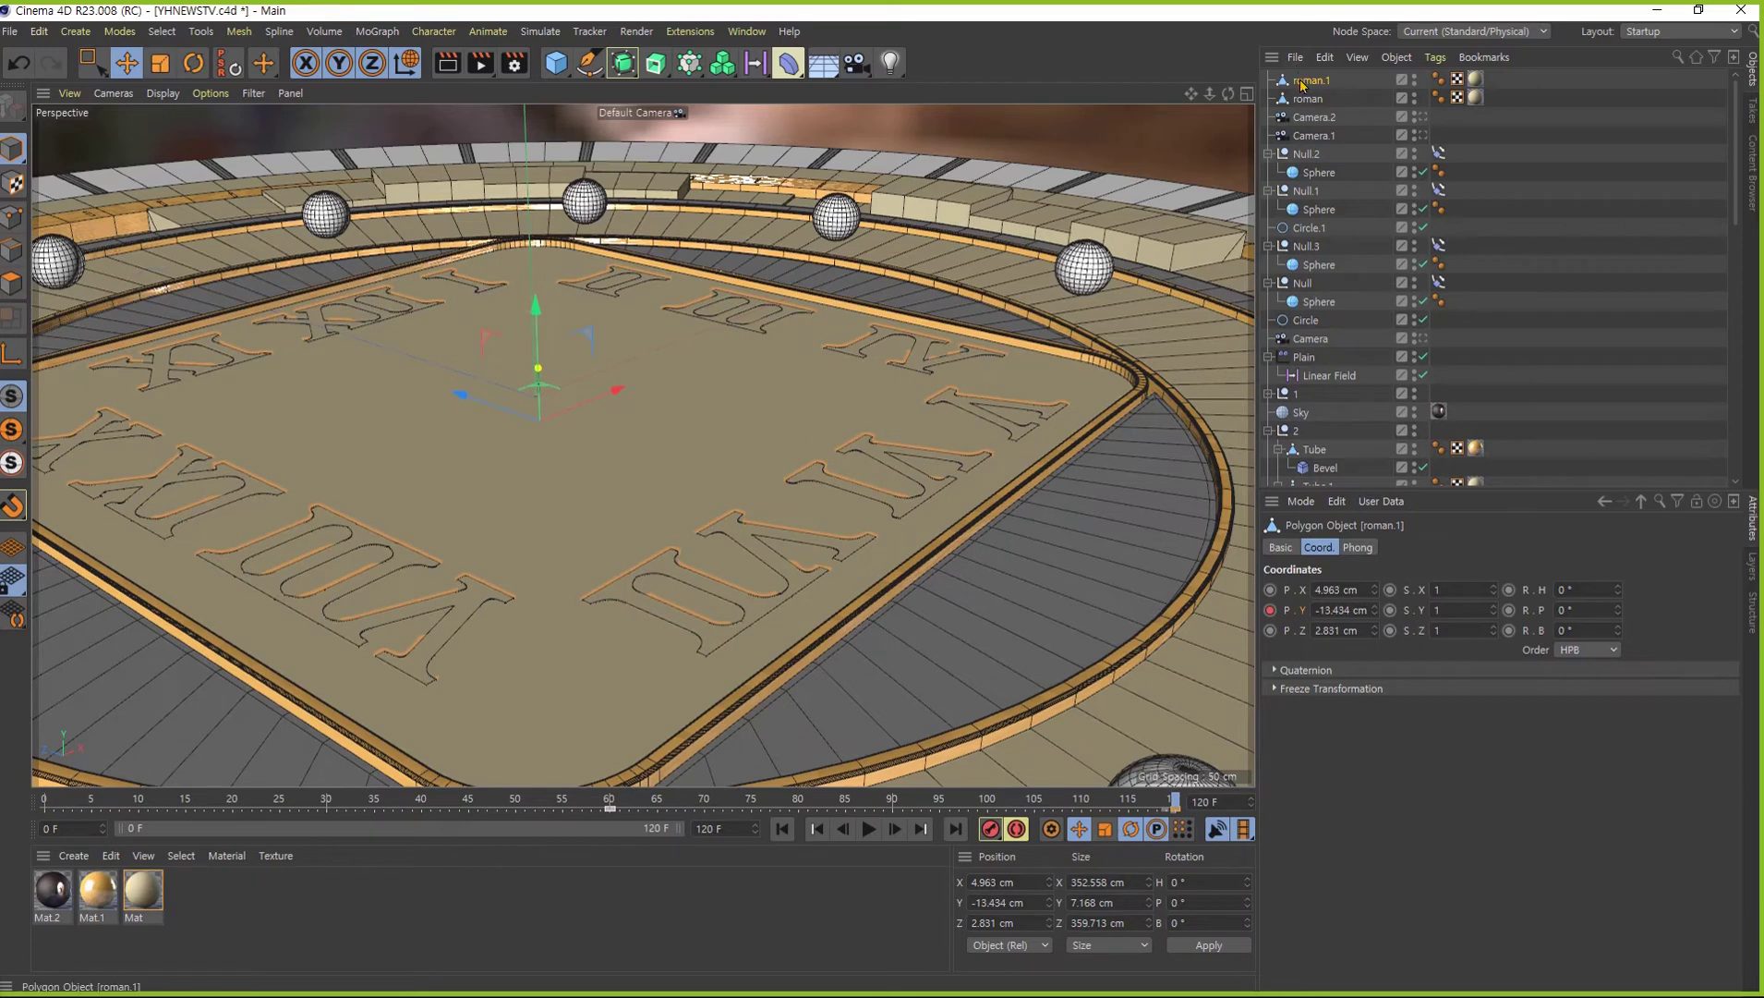
# - Add an FFD deformer under roman.1 and show its grid size and 3×3×3 point settings
pyautogui.click(794, 70)
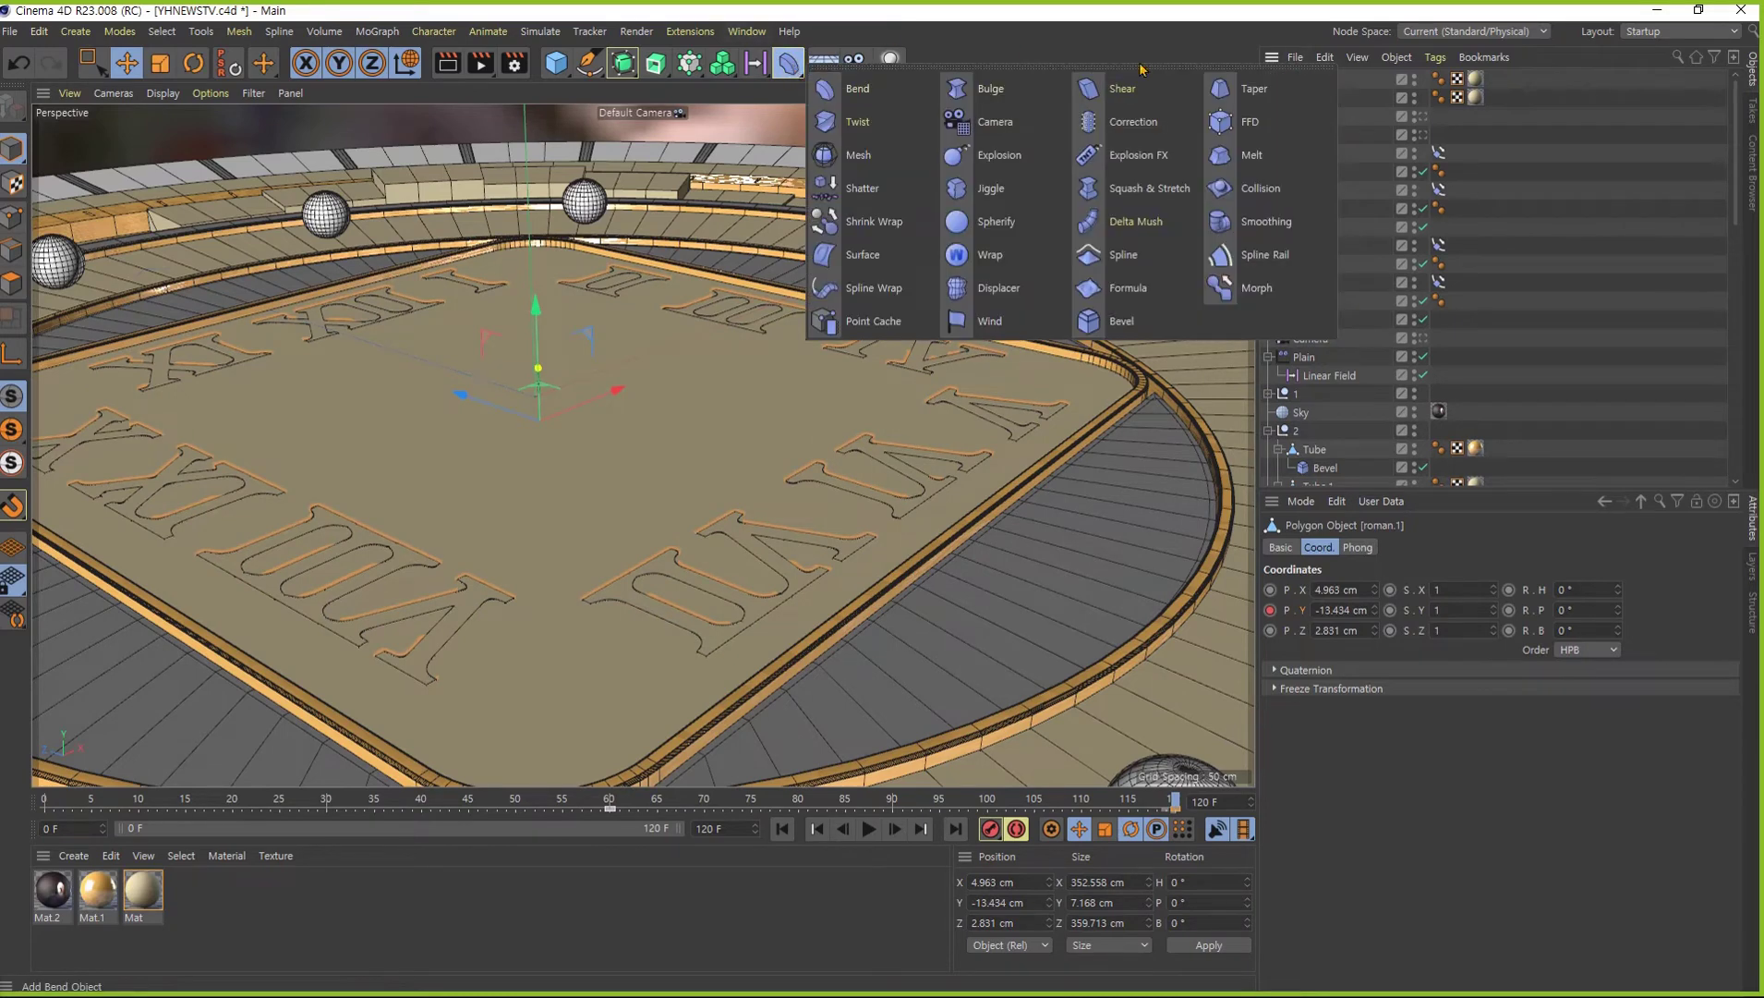
pyautogui.click(1224, 132)
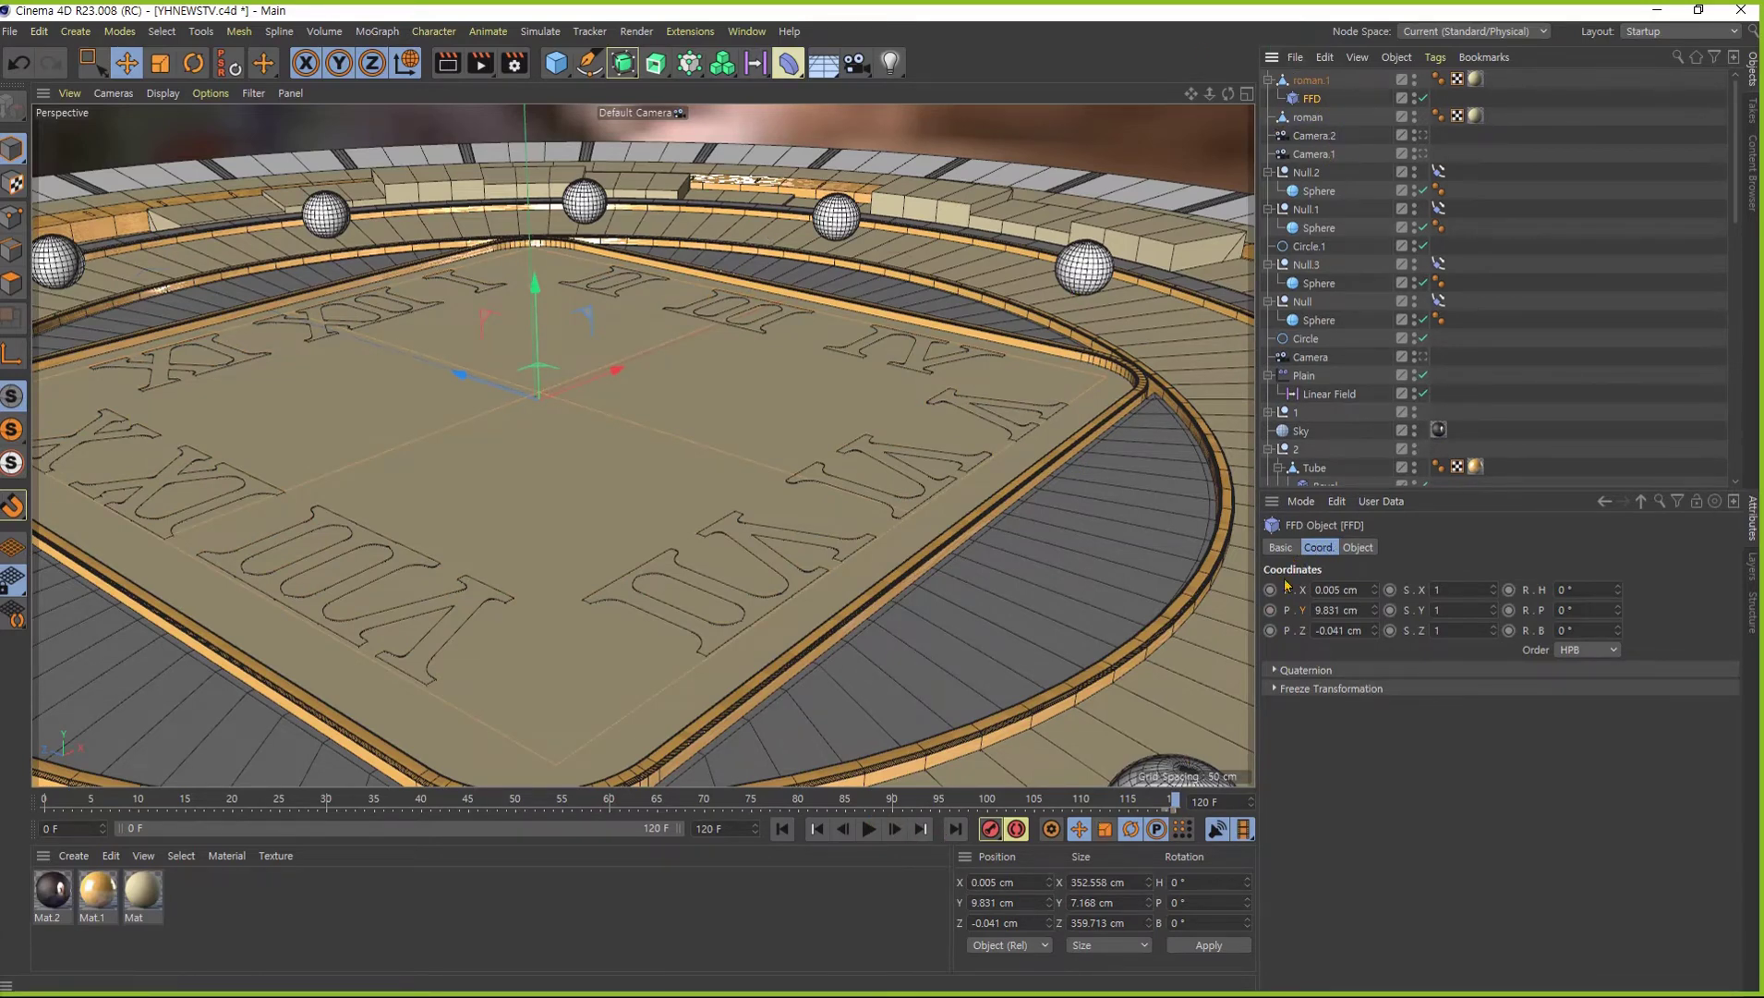
pyautogui.click(1357, 547)
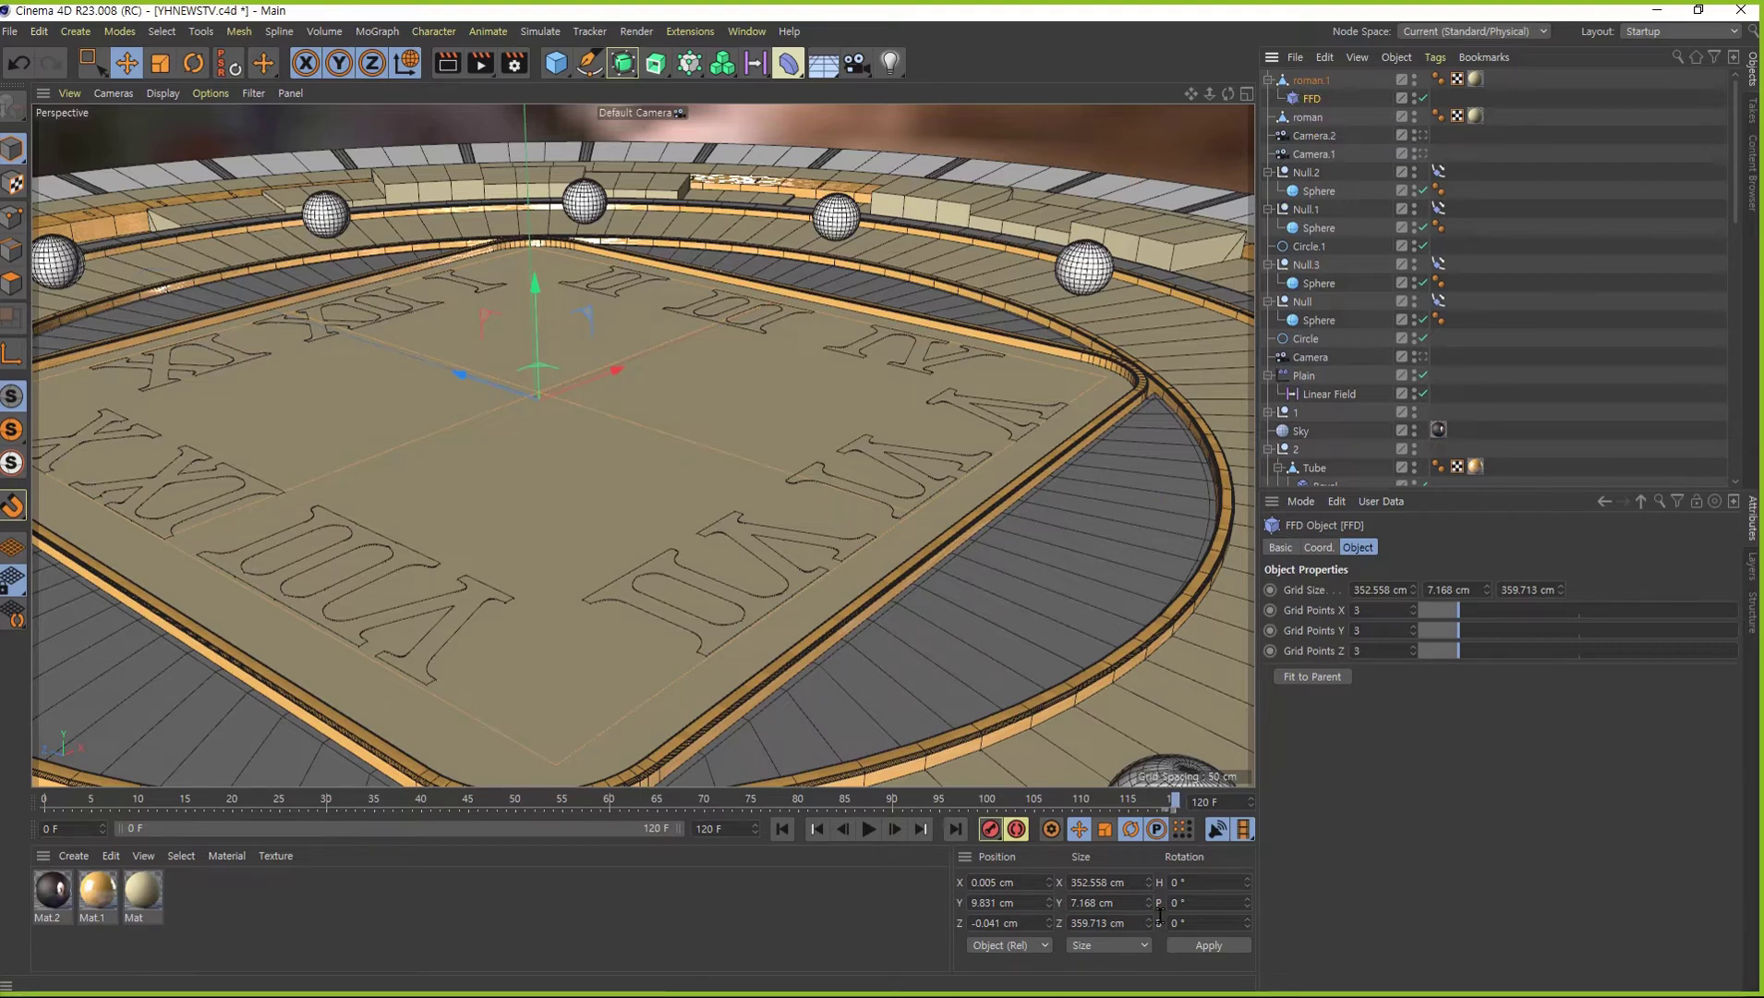
# - In Points mode, box-select three of the FFD's grid points
pyautogui.click(13, 217)
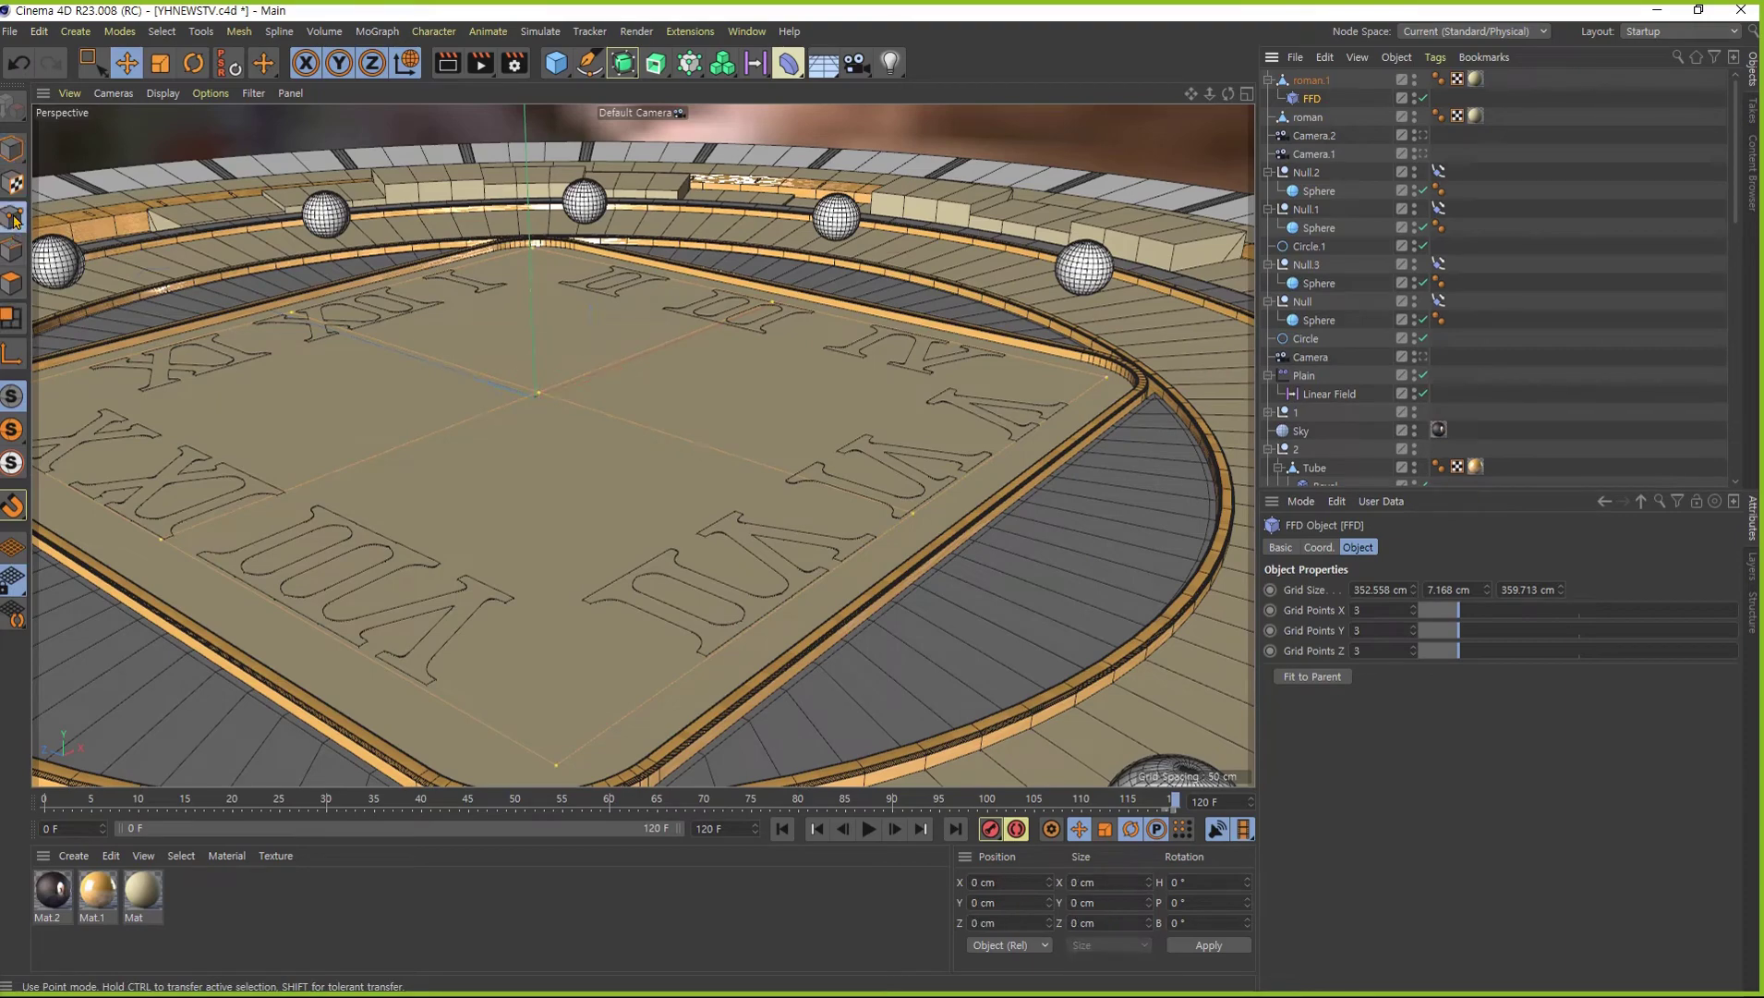
pyautogui.keyDown('alt'); pyautogui.moveTo(517, 400); pyautogui.dragTo(457, 456); pyautogui.keyUp('alt')
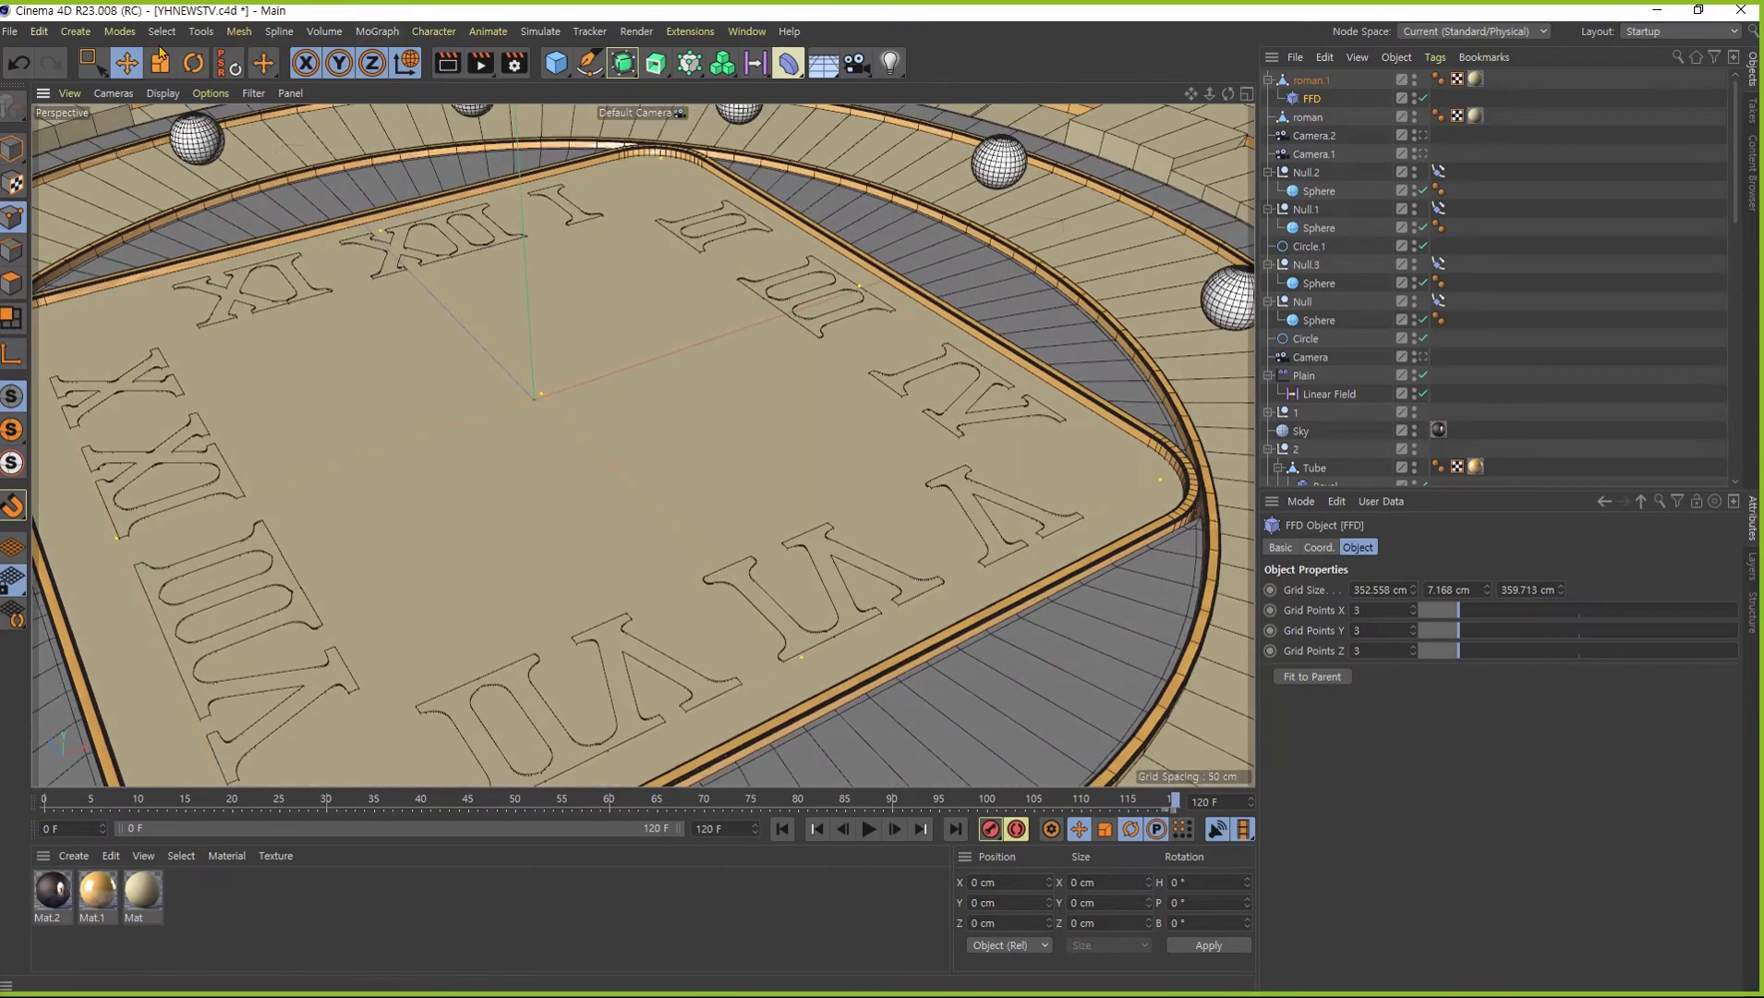
pyautogui.click(92, 64)
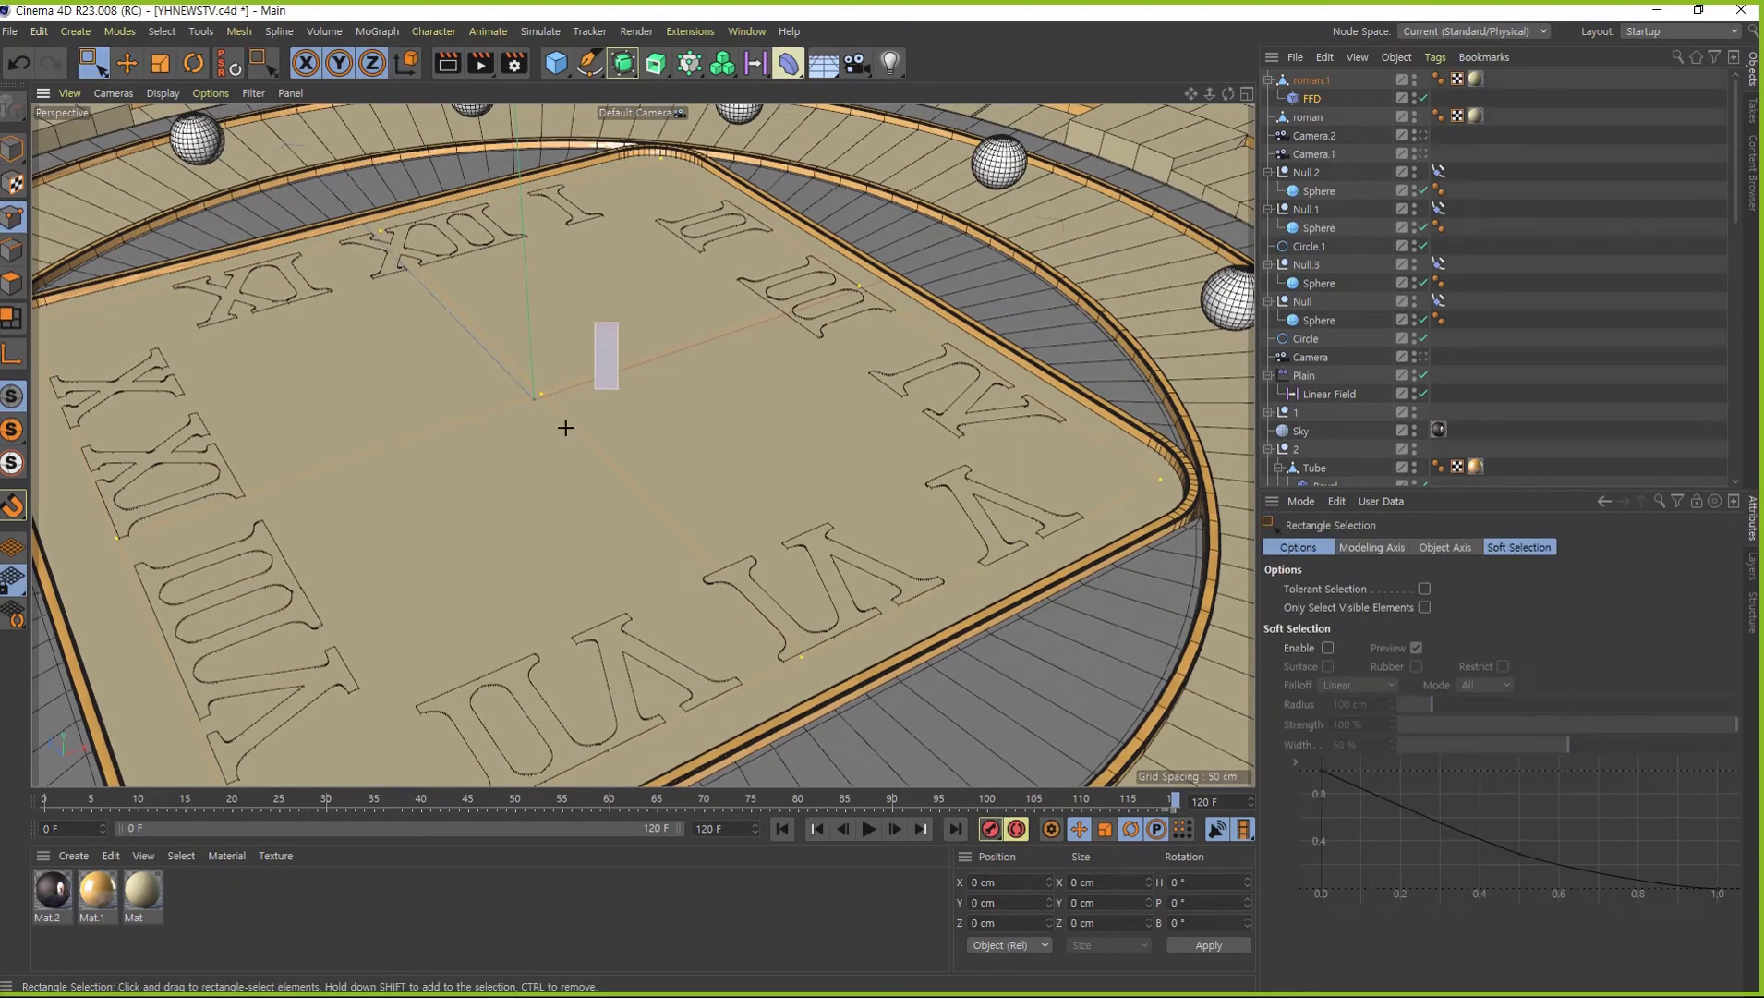
pyautogui.moveTo(566, 427); pyautogui.dragTo(465, 548)
pyautogui.moveTo(653, 308)
pyautogui.mouseDown()
pyautogui.moveTo(378, 548)
pyautogui.moveTo(449, 476)
pyautogui.mouseUp()
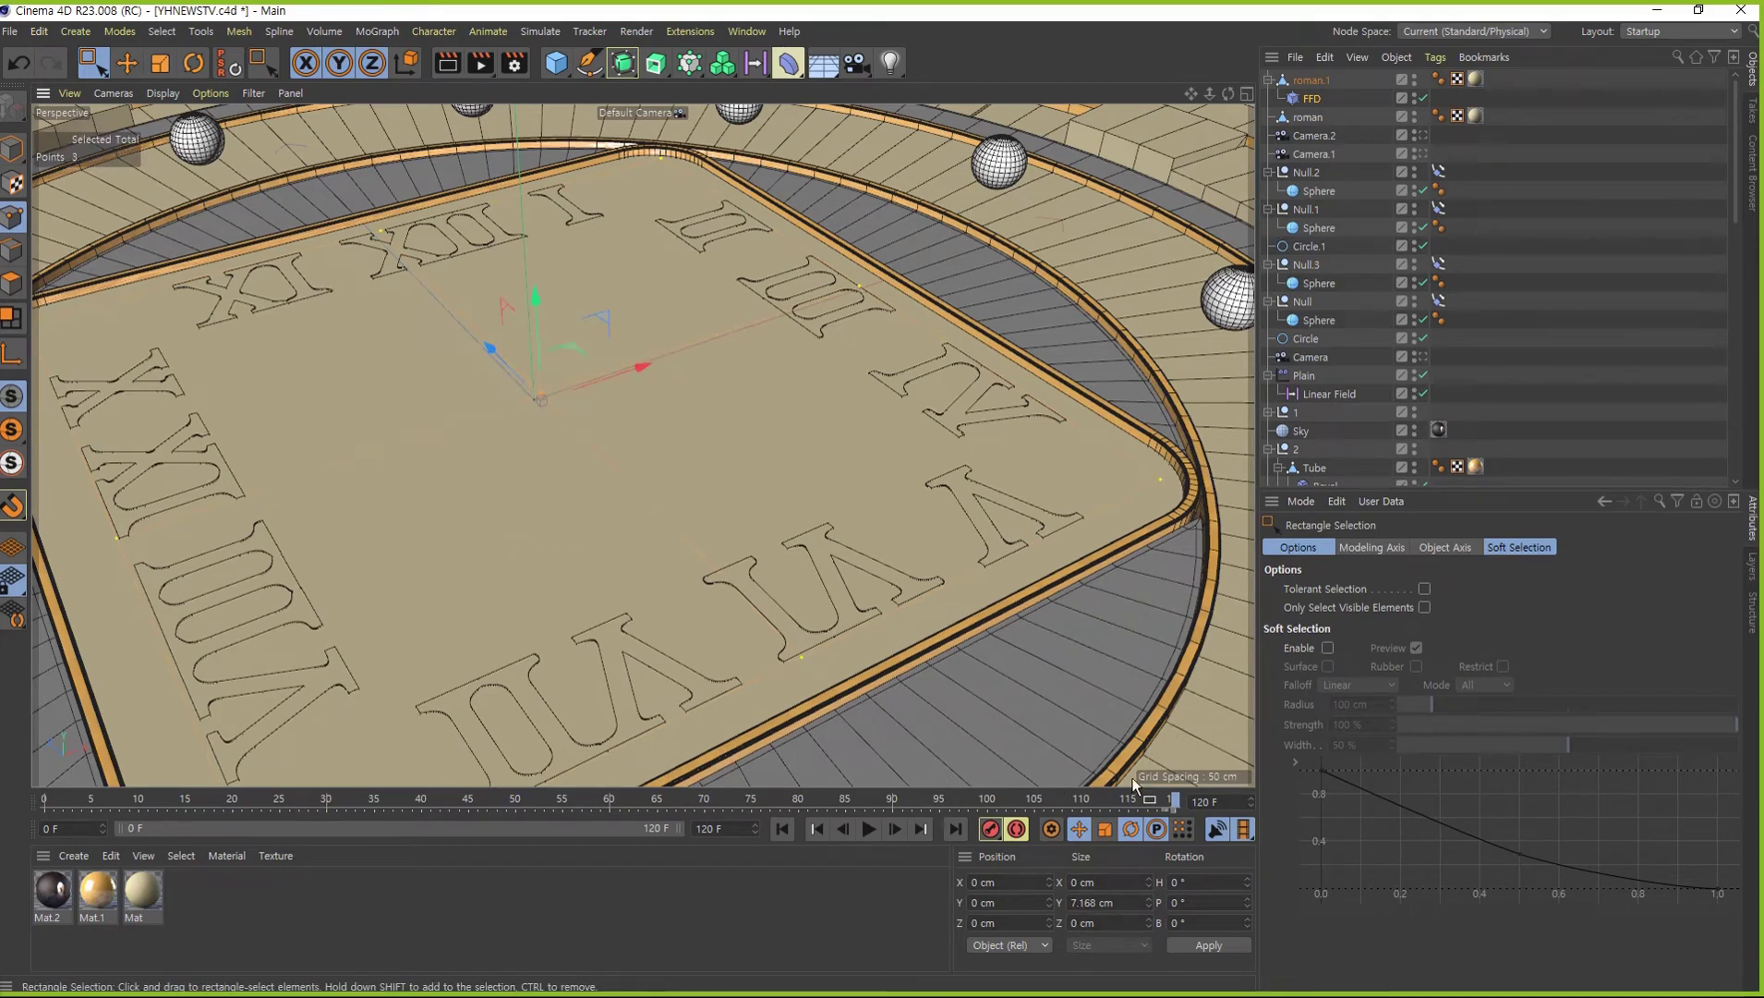
# - Lower the three FFD points to Y −64.327 cm, test a raise, and undo it
pyautogui.moveTo(1175, 802); pyautogui.dragTo(619, 800)
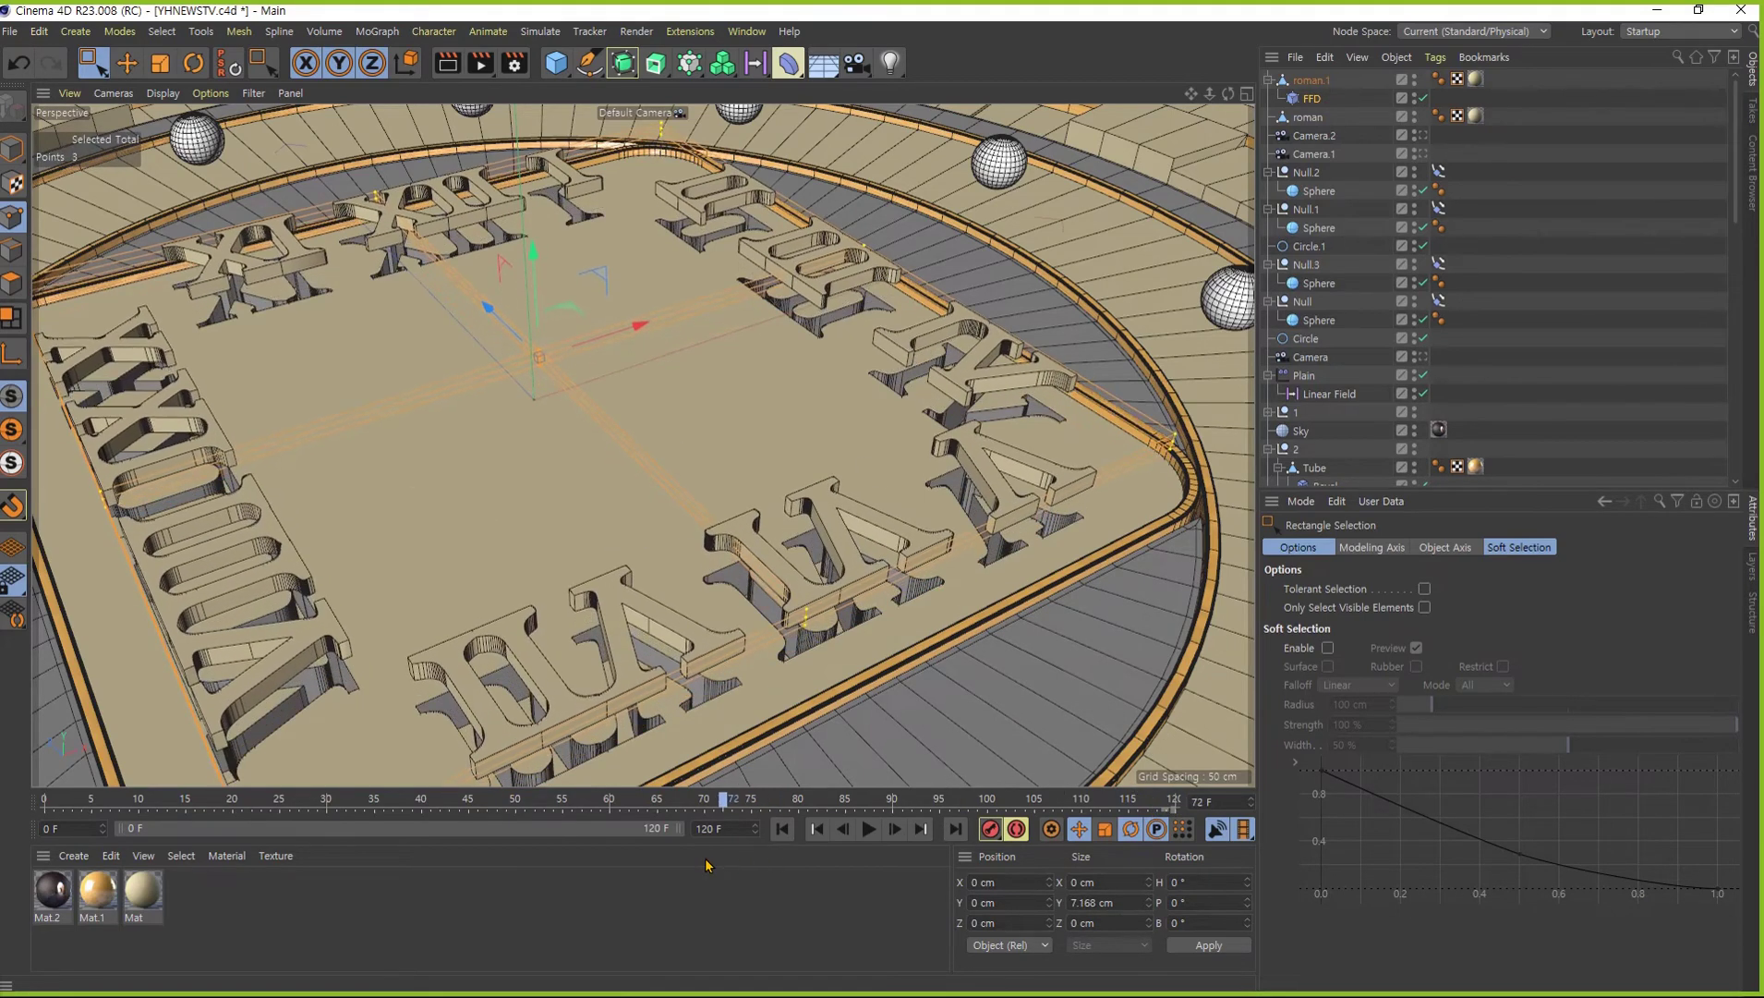
pyautogui.keyDown('alt'); pyautogui.moveTo(571, 322); pyautogui.dragTo(541, 225); pyautogui.keyUp('alt')
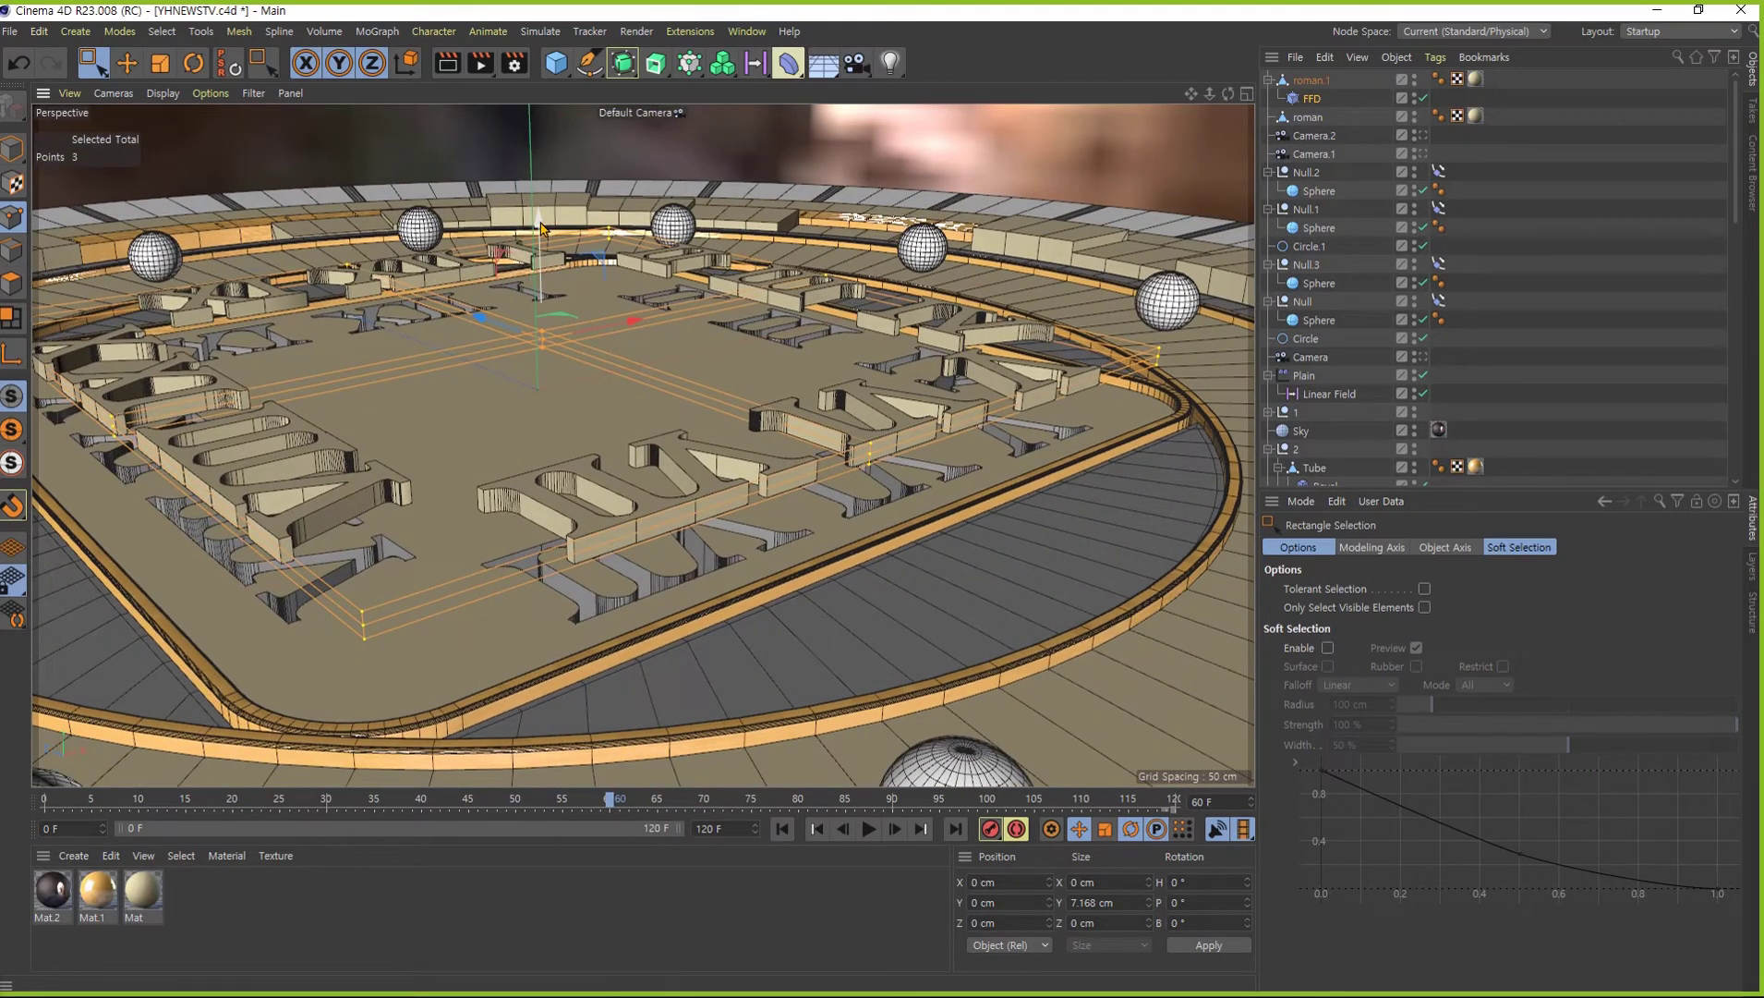
pyautogui.moveTo(541, 227); pyautogui.dragTo(553, 346)
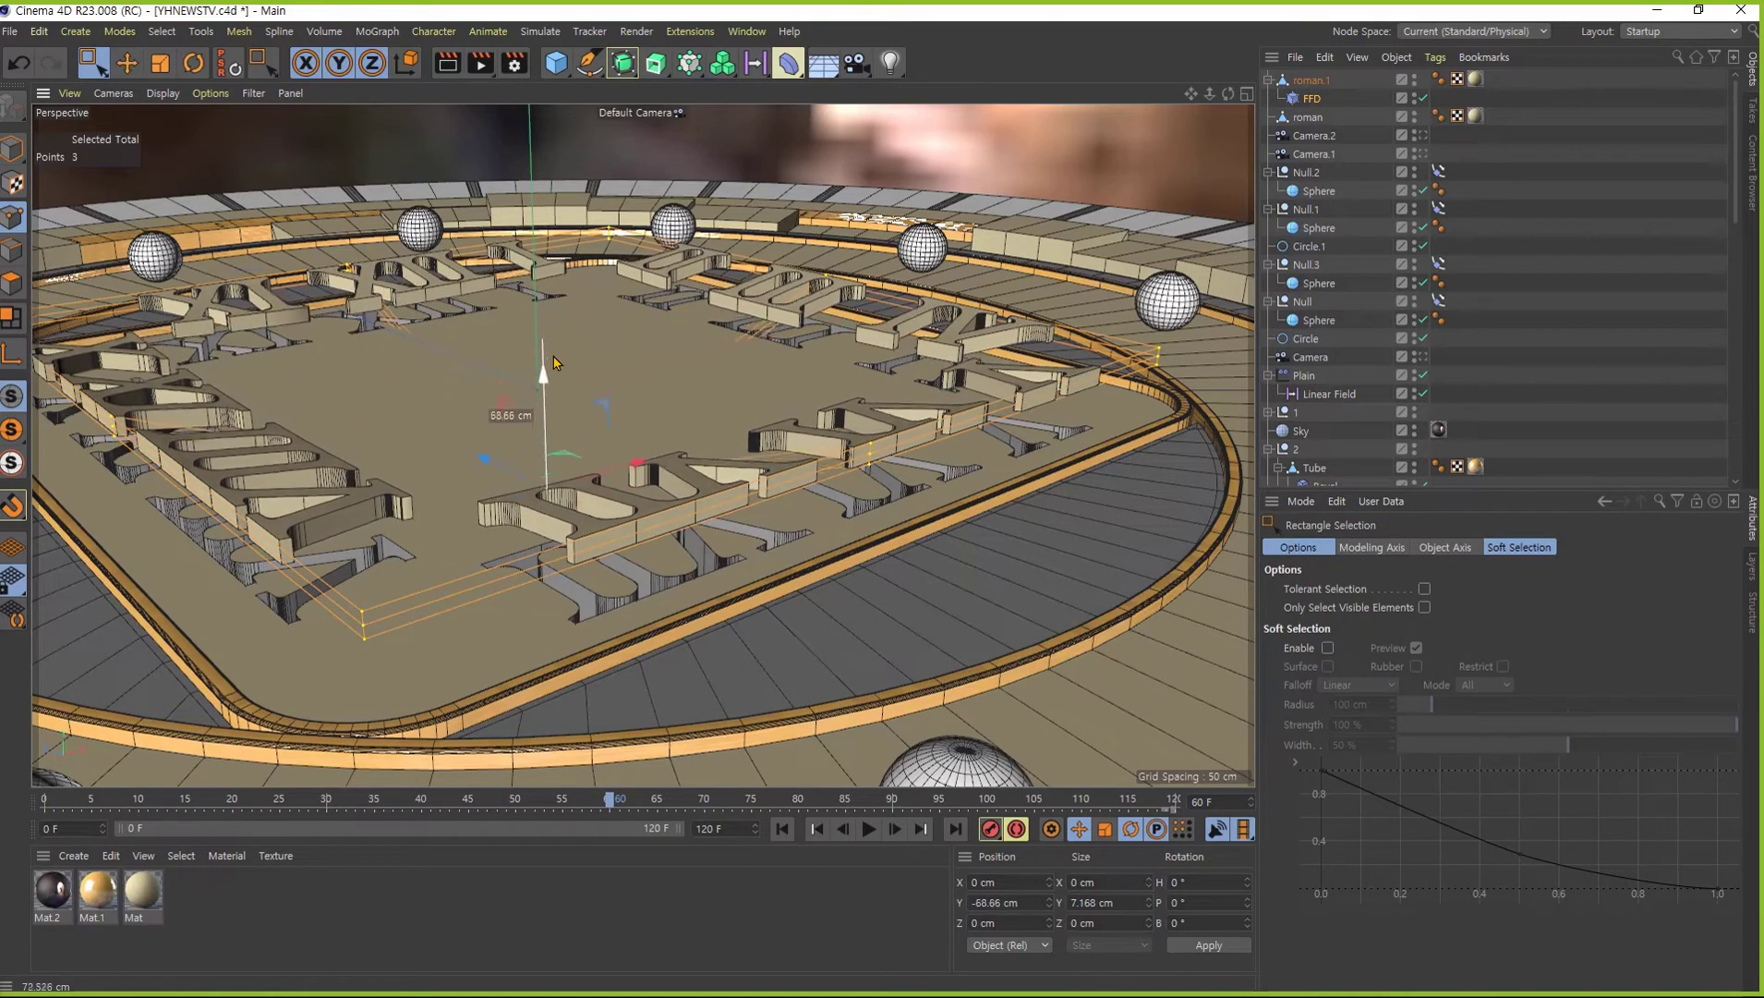
pyautogui.moveTo(552, 346)
pyautogui.mouseDown()
pyautogui.moveTo(578, 499)
pyautogui.moveTo(573, 397)
pyautogui.mouseUp()
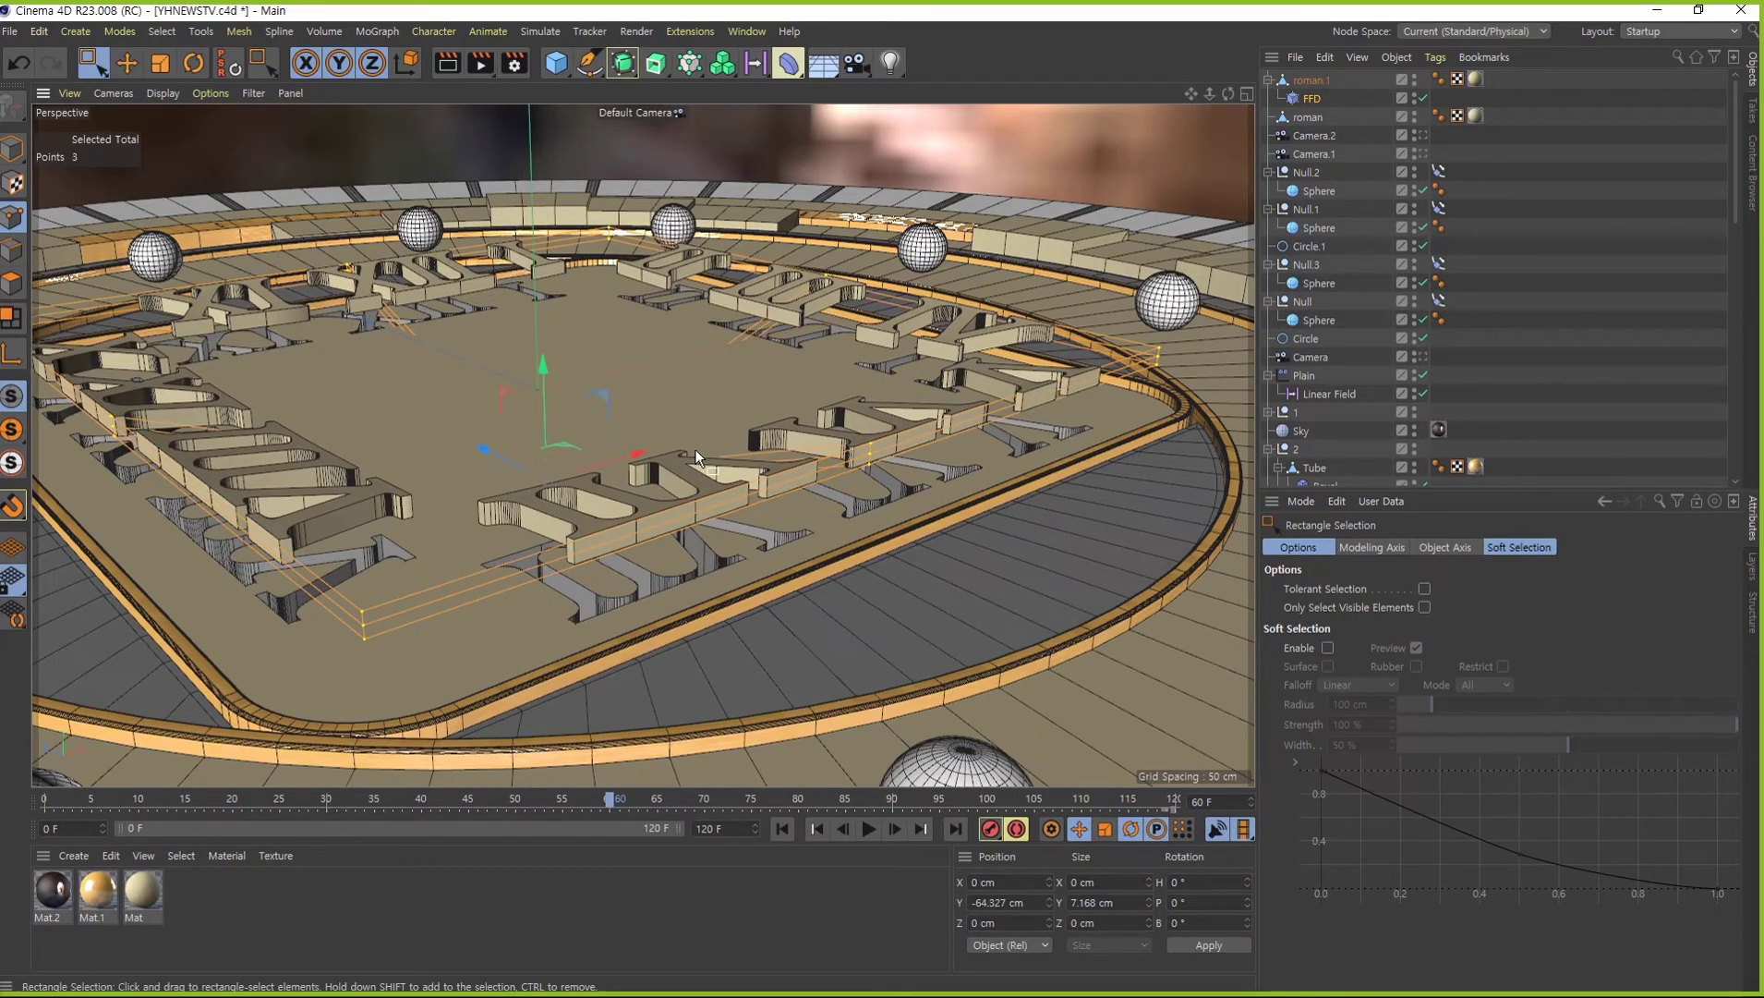
pyautogui.keyDown('alt'); pyautogui.moveTo(695, 449); pyautogui.dragTo(859, 451, button='right'); pyautogui.keyUp('alt')
pyautogui.keyDown('alt'); pyautogui.moveTo(859, 451); pyautogui.dragTo(848, 430); pyautogui.keyUp('alt')
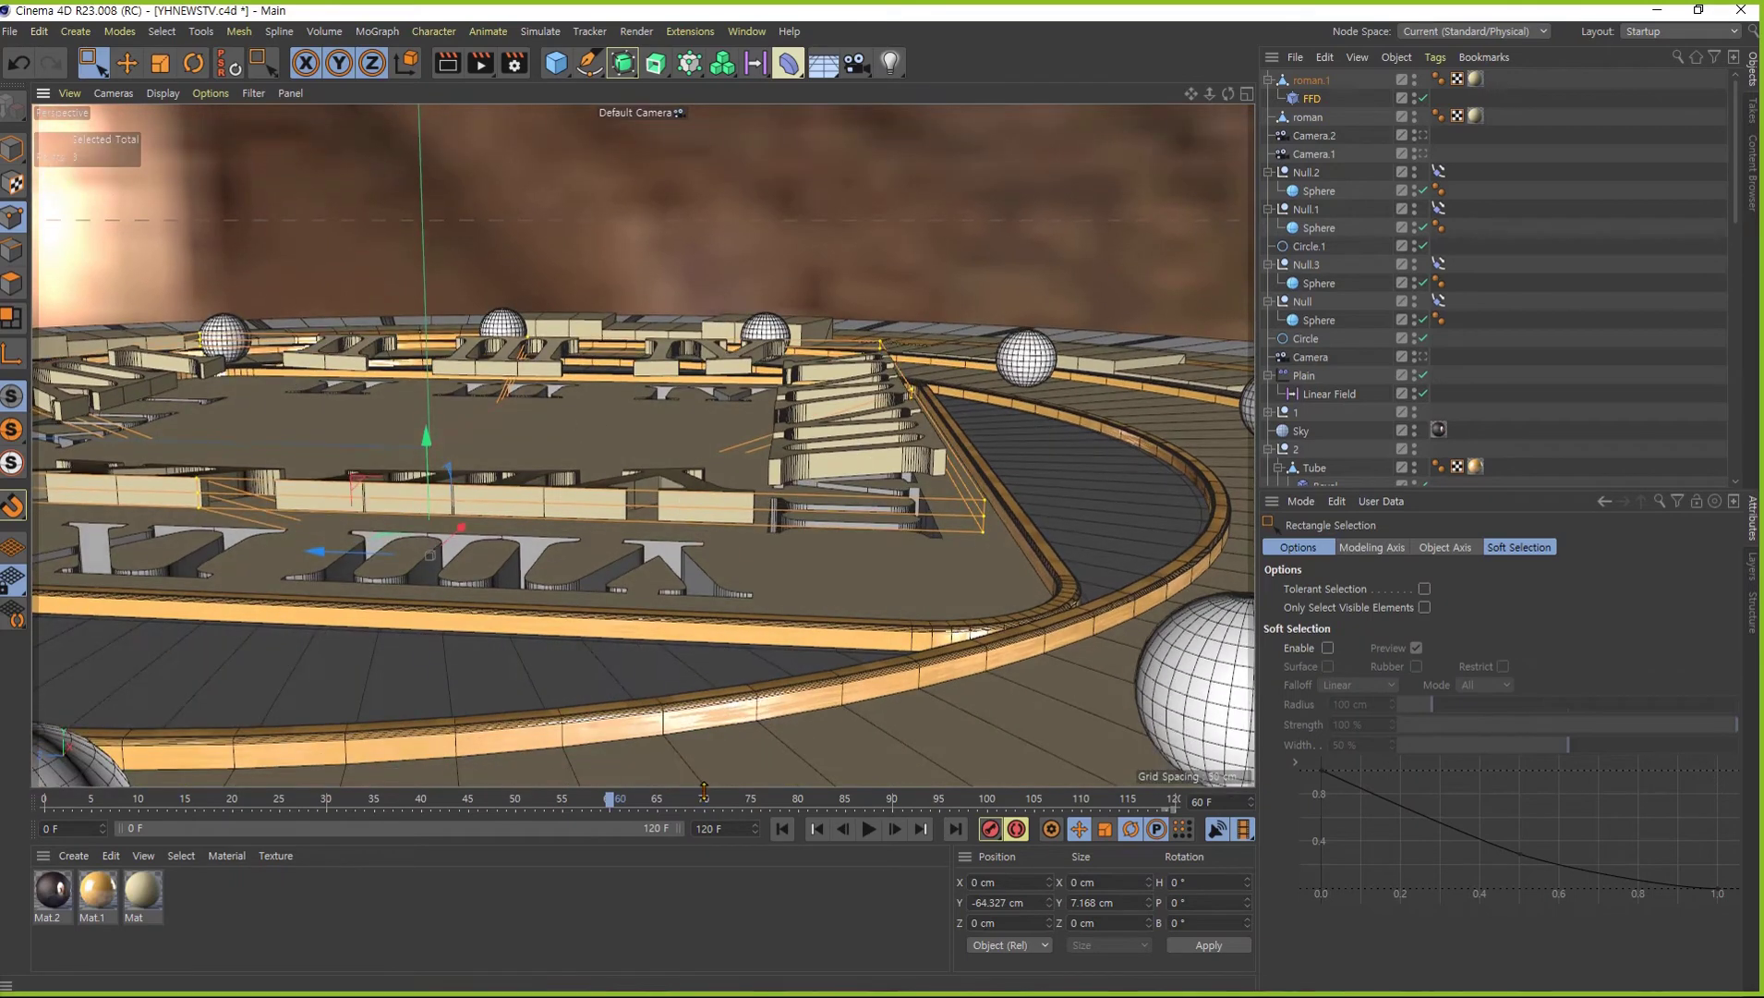
pyautogui.moveTo(612, 801); pyautogui.dragTo(1191, 834)
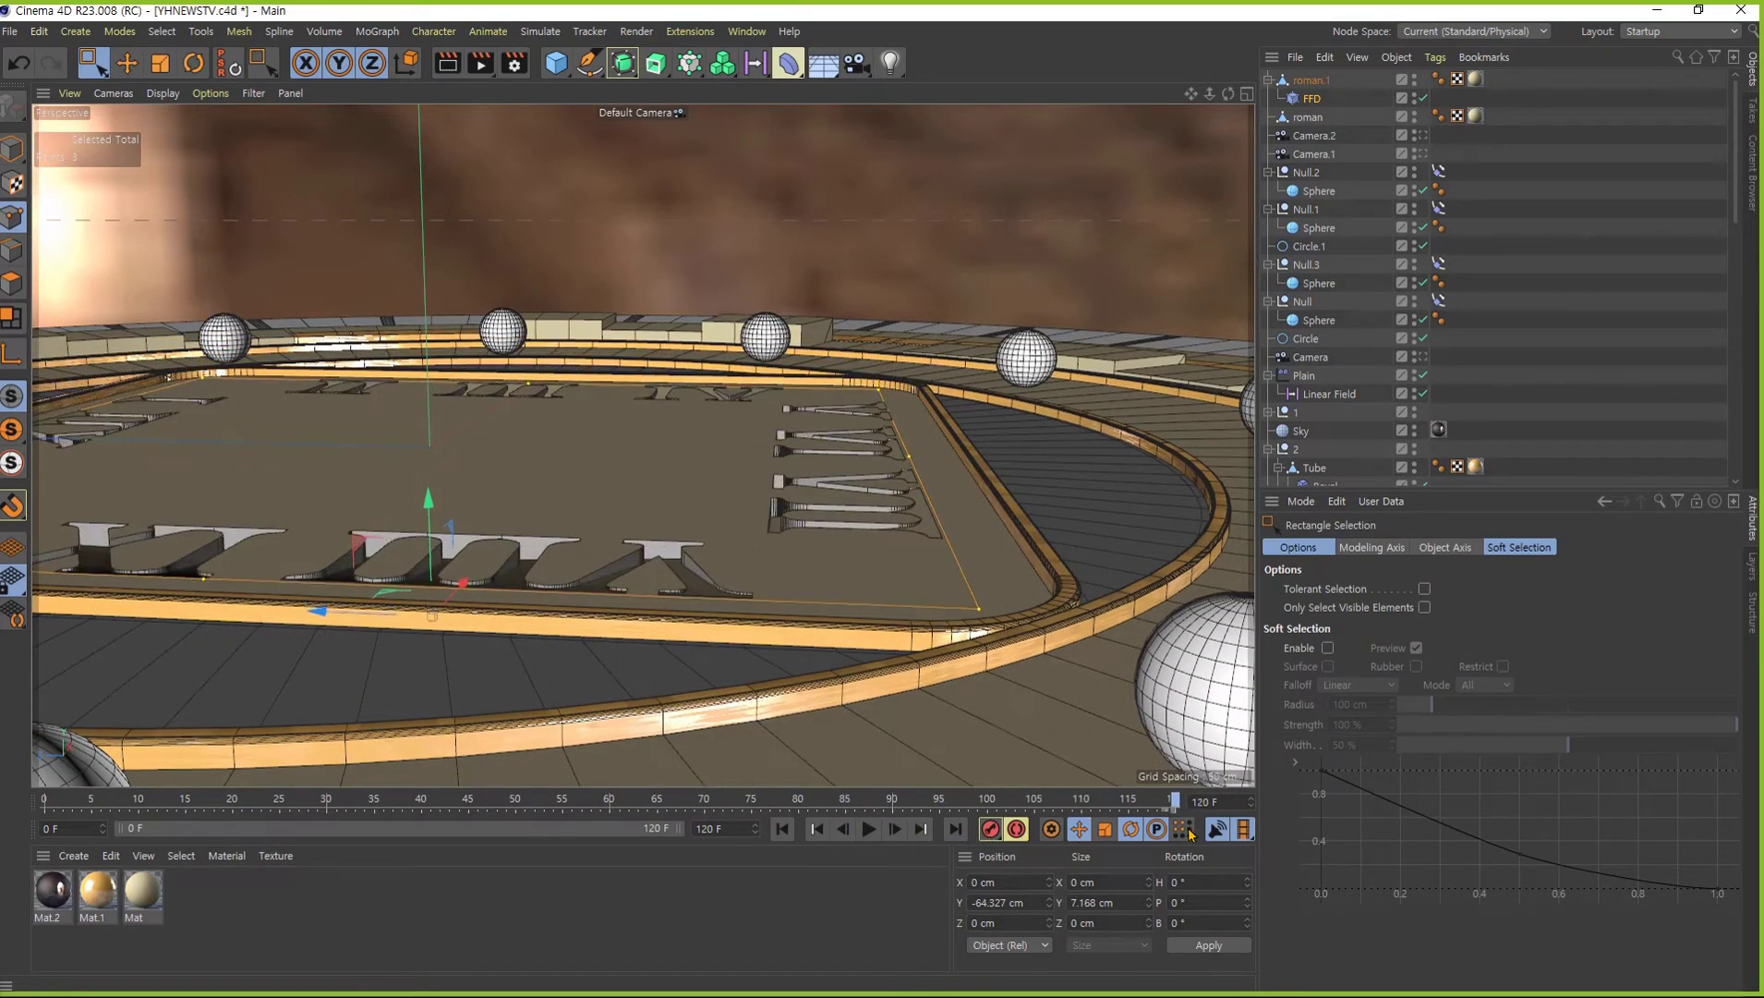
pyautogui.moveTo(429, 501); pyautogui.dragTo(417, 346)
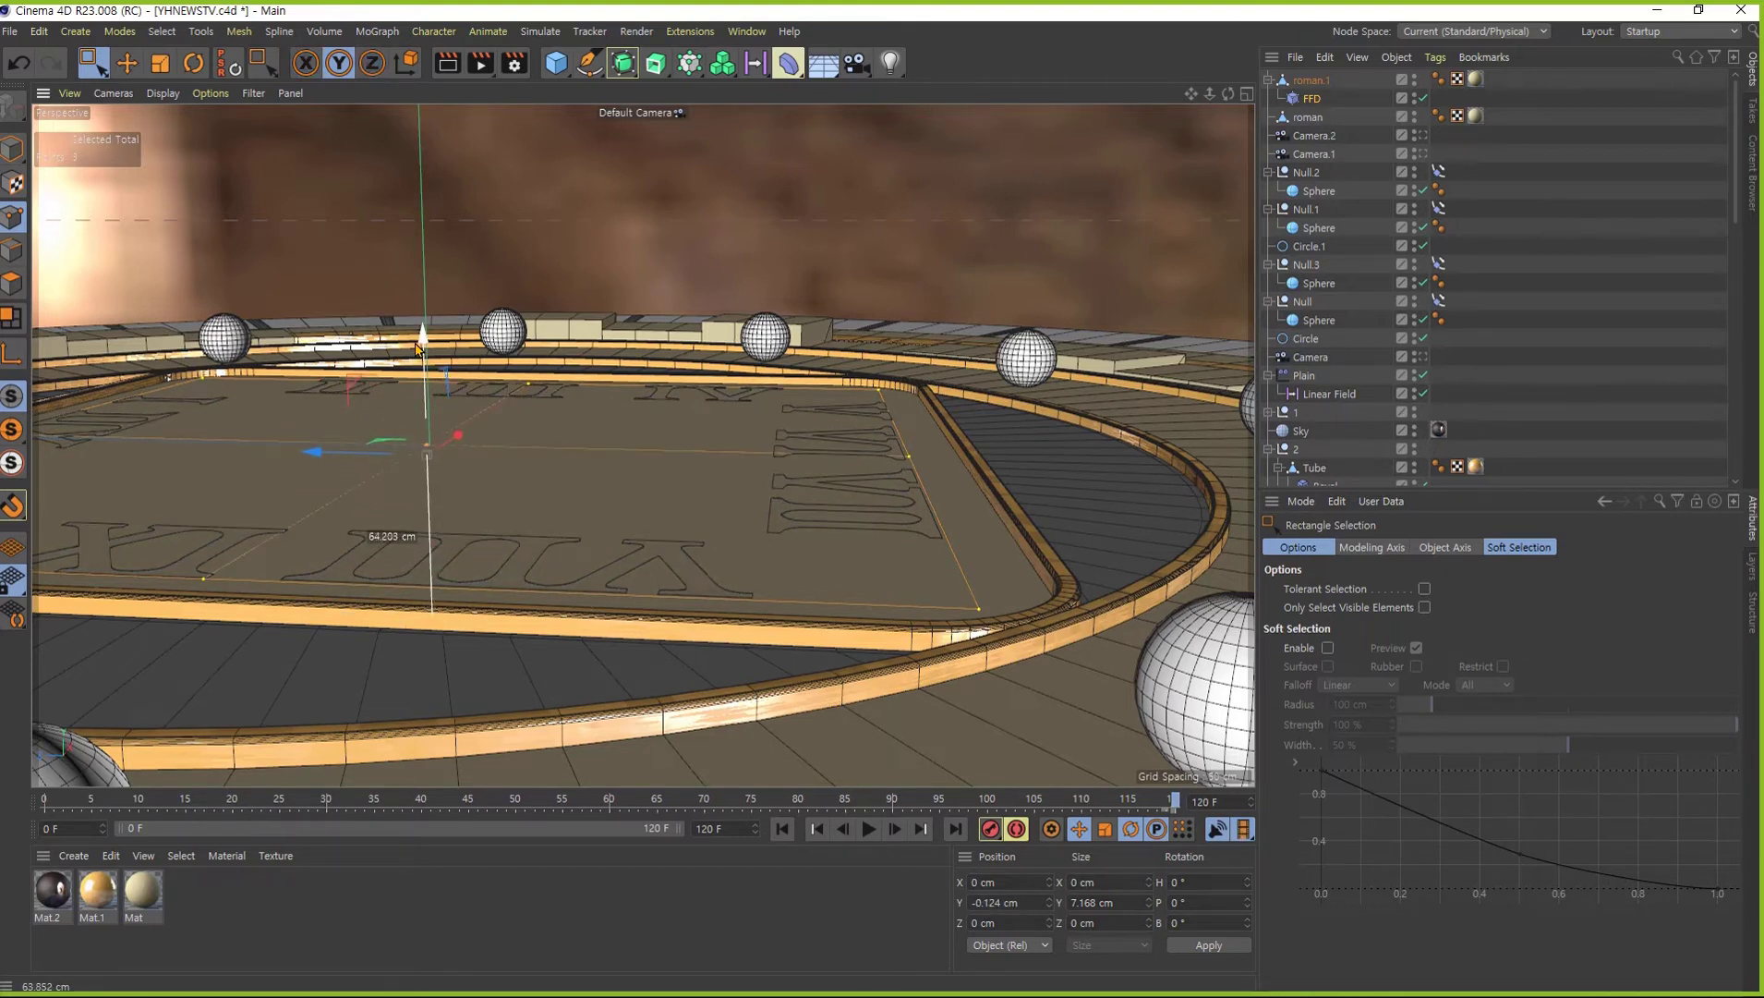
pyautogui.hotkey('ctrl', 'z')
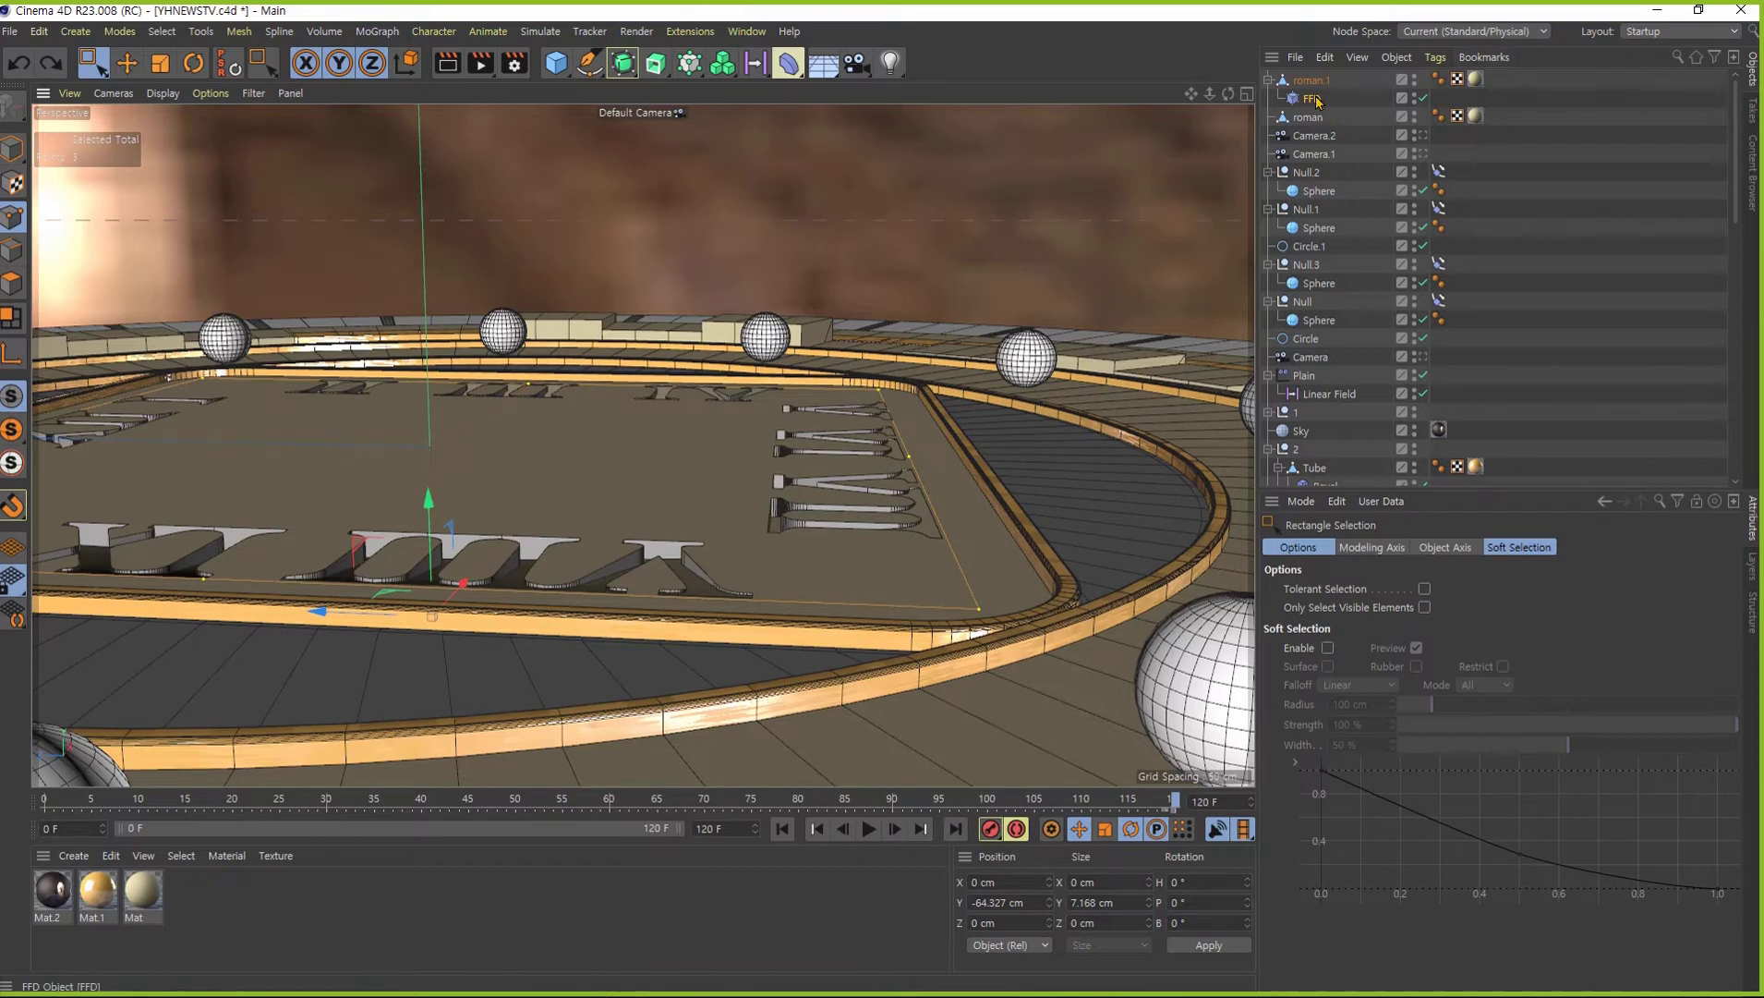
# - Open the FFD's Object settings and reduce its Grid Points X
pyautogui.press('Return')
pyautogui.click(1316, 548)
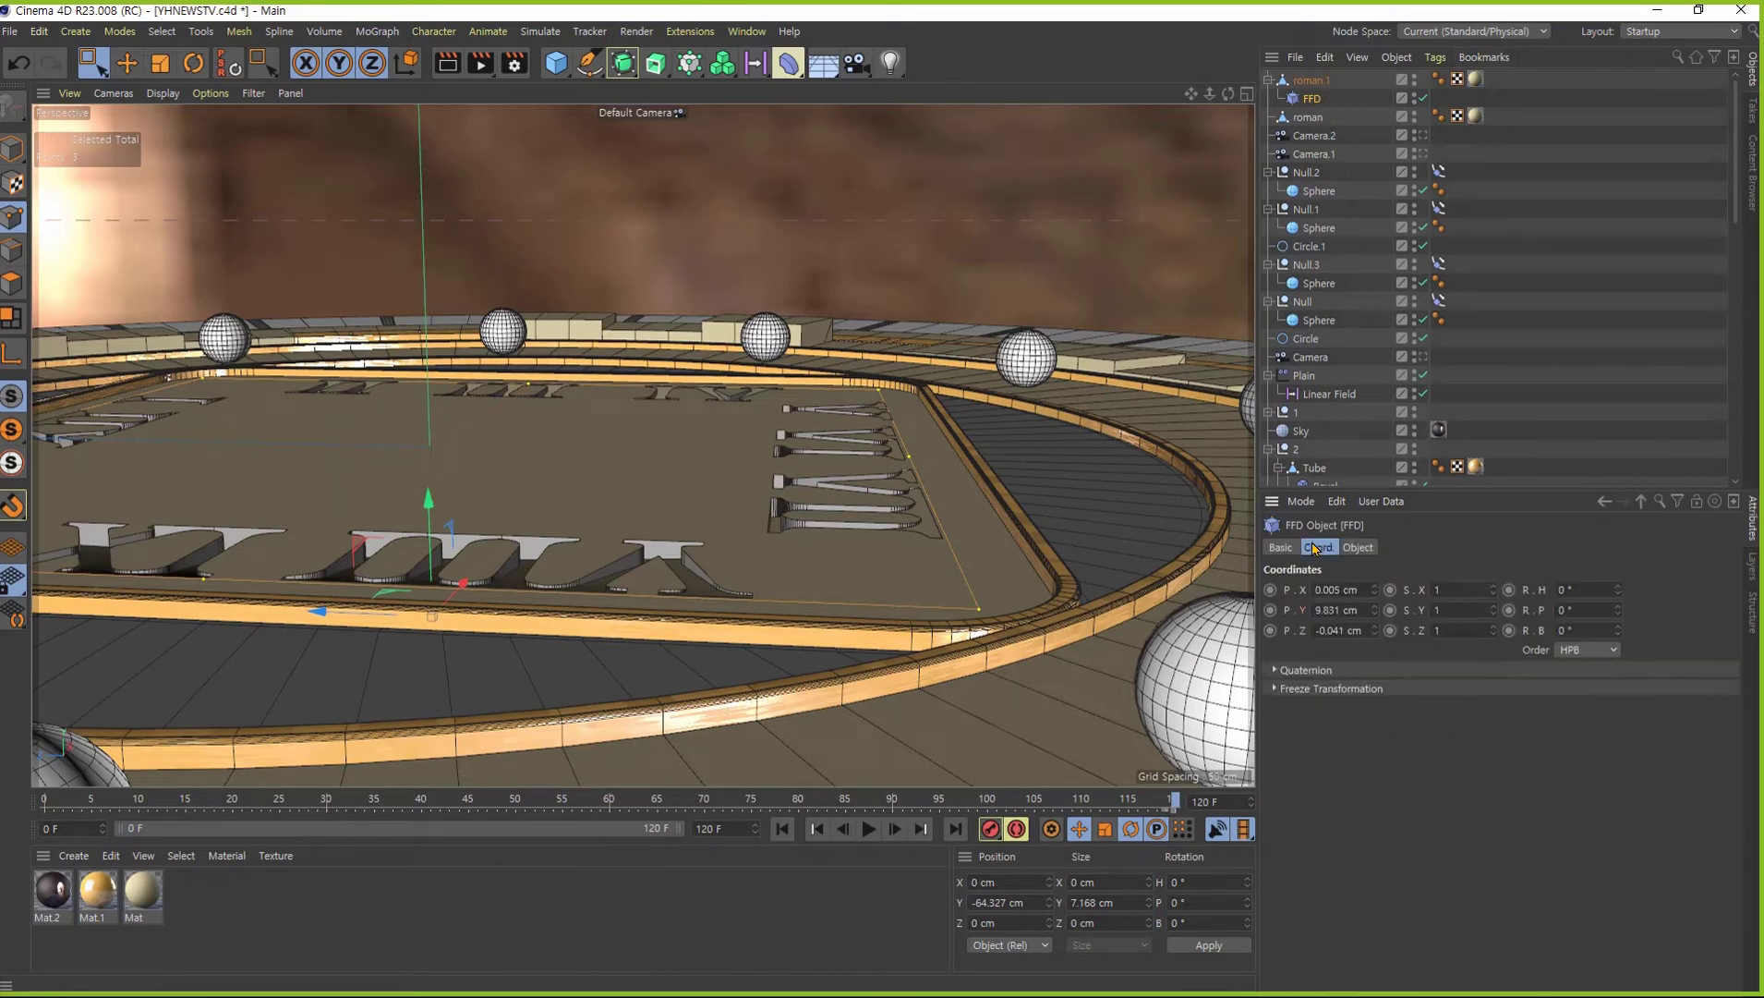
pyautogui.click(1291, 548)
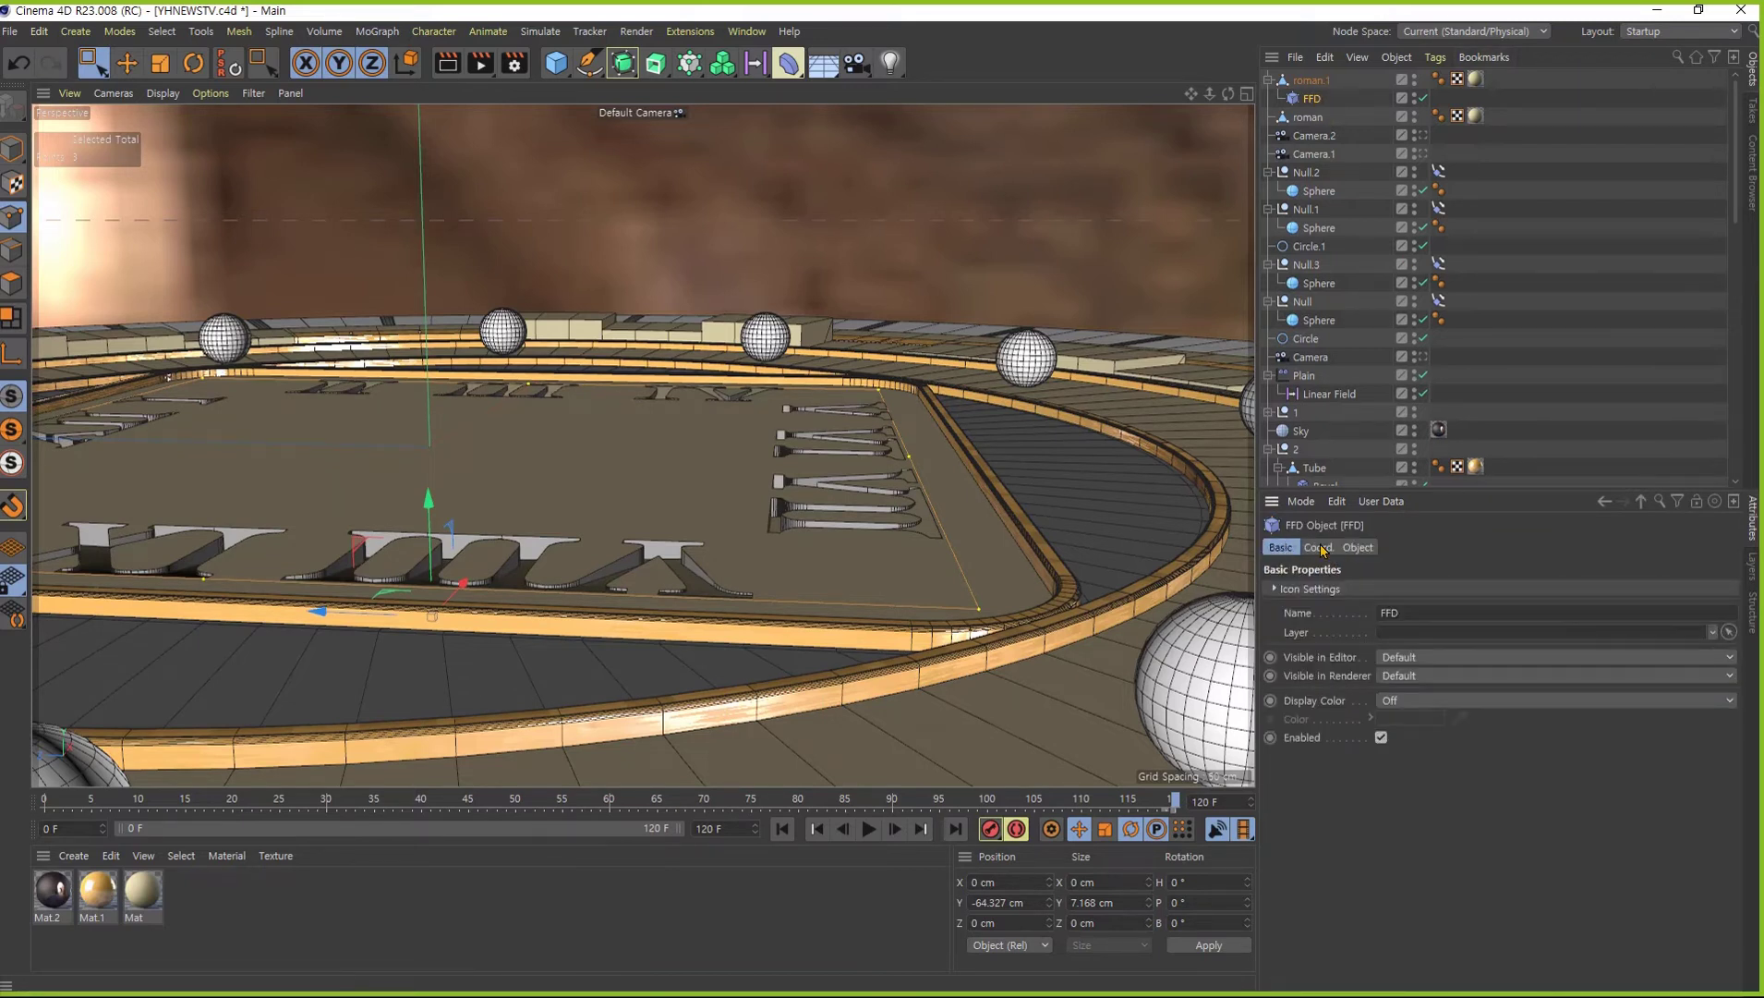
pyautogui.click(1321, 548)
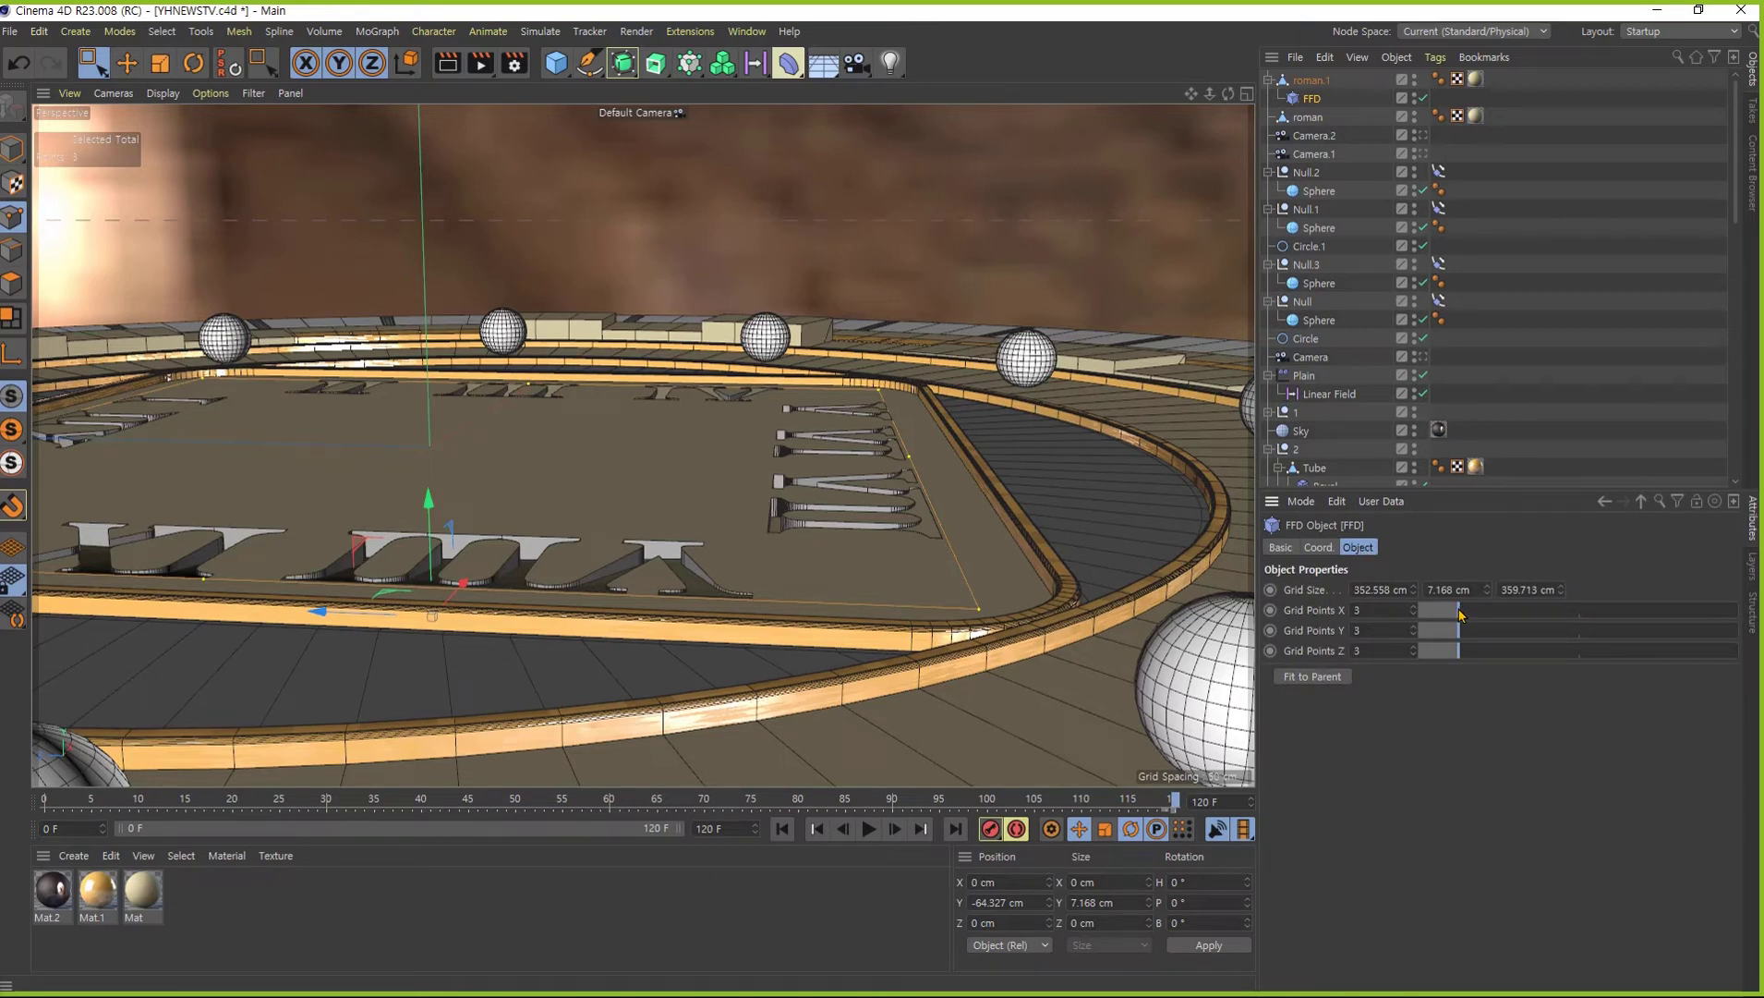
pyautogui.moveTo(1460, 614)
pyautogui.mouseDown()
pyautogui.moveTo(1430, 620)
pyautogui.moveTo(1452, 620)
pyautogui.mouseUp()
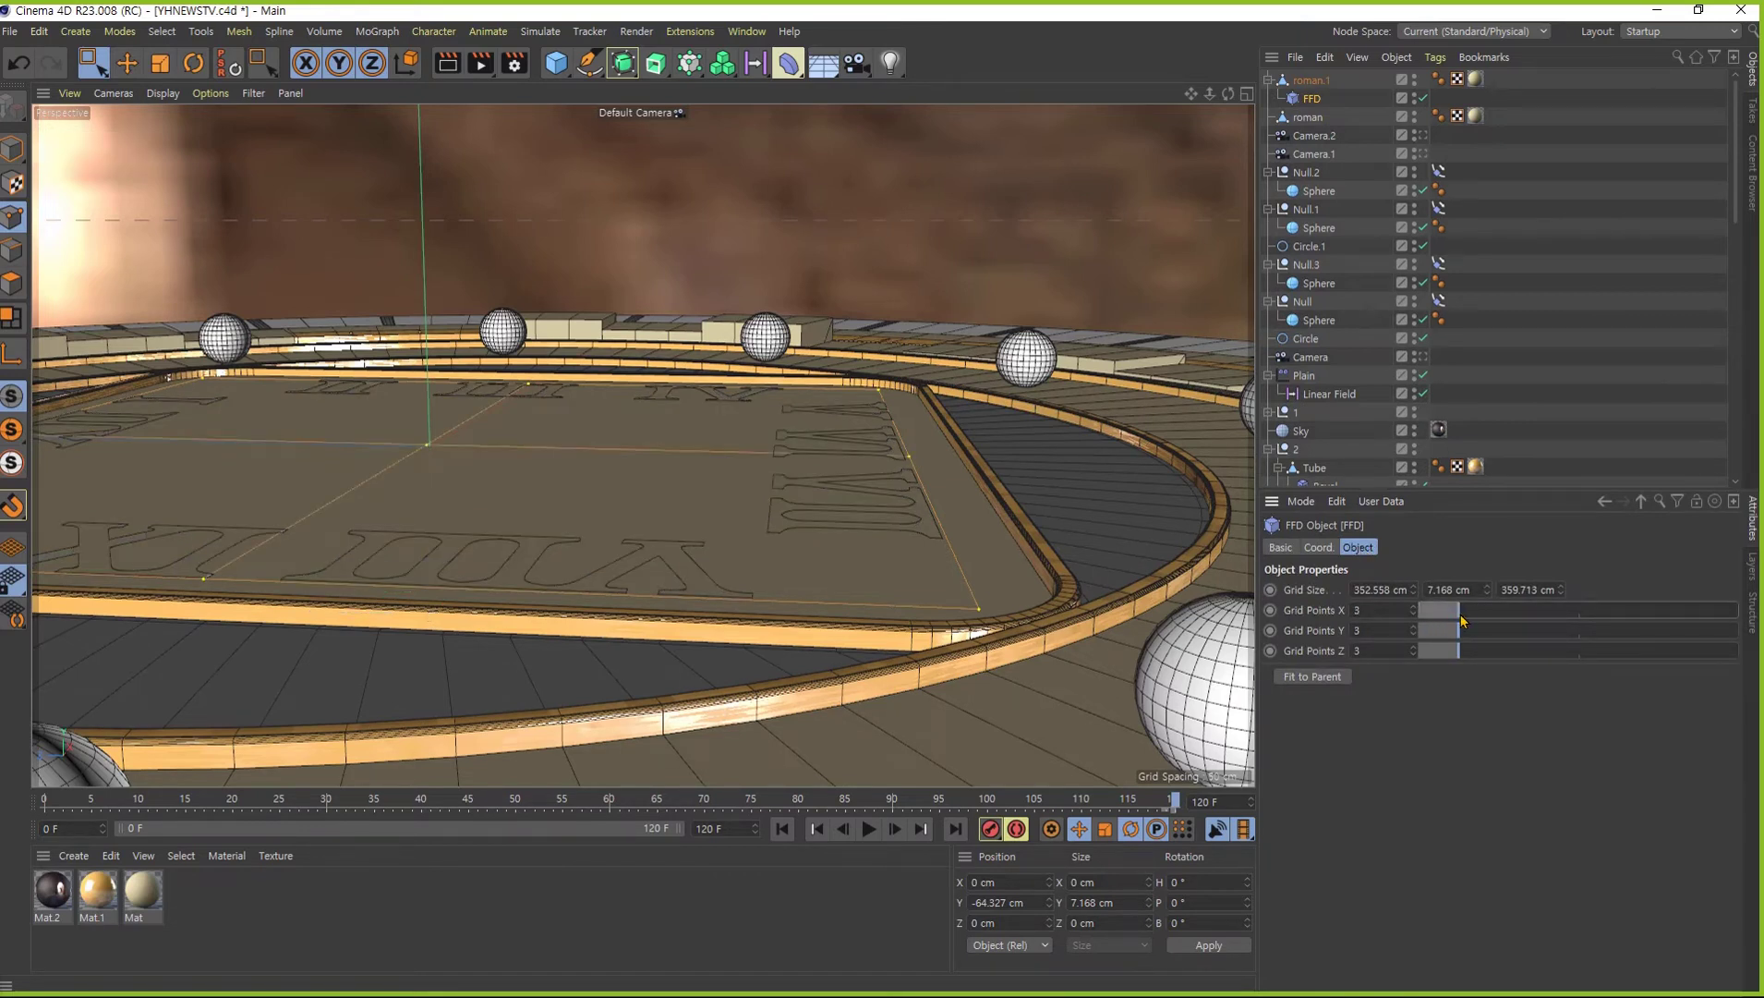
pyautogui.scroll(2, 434, 445)
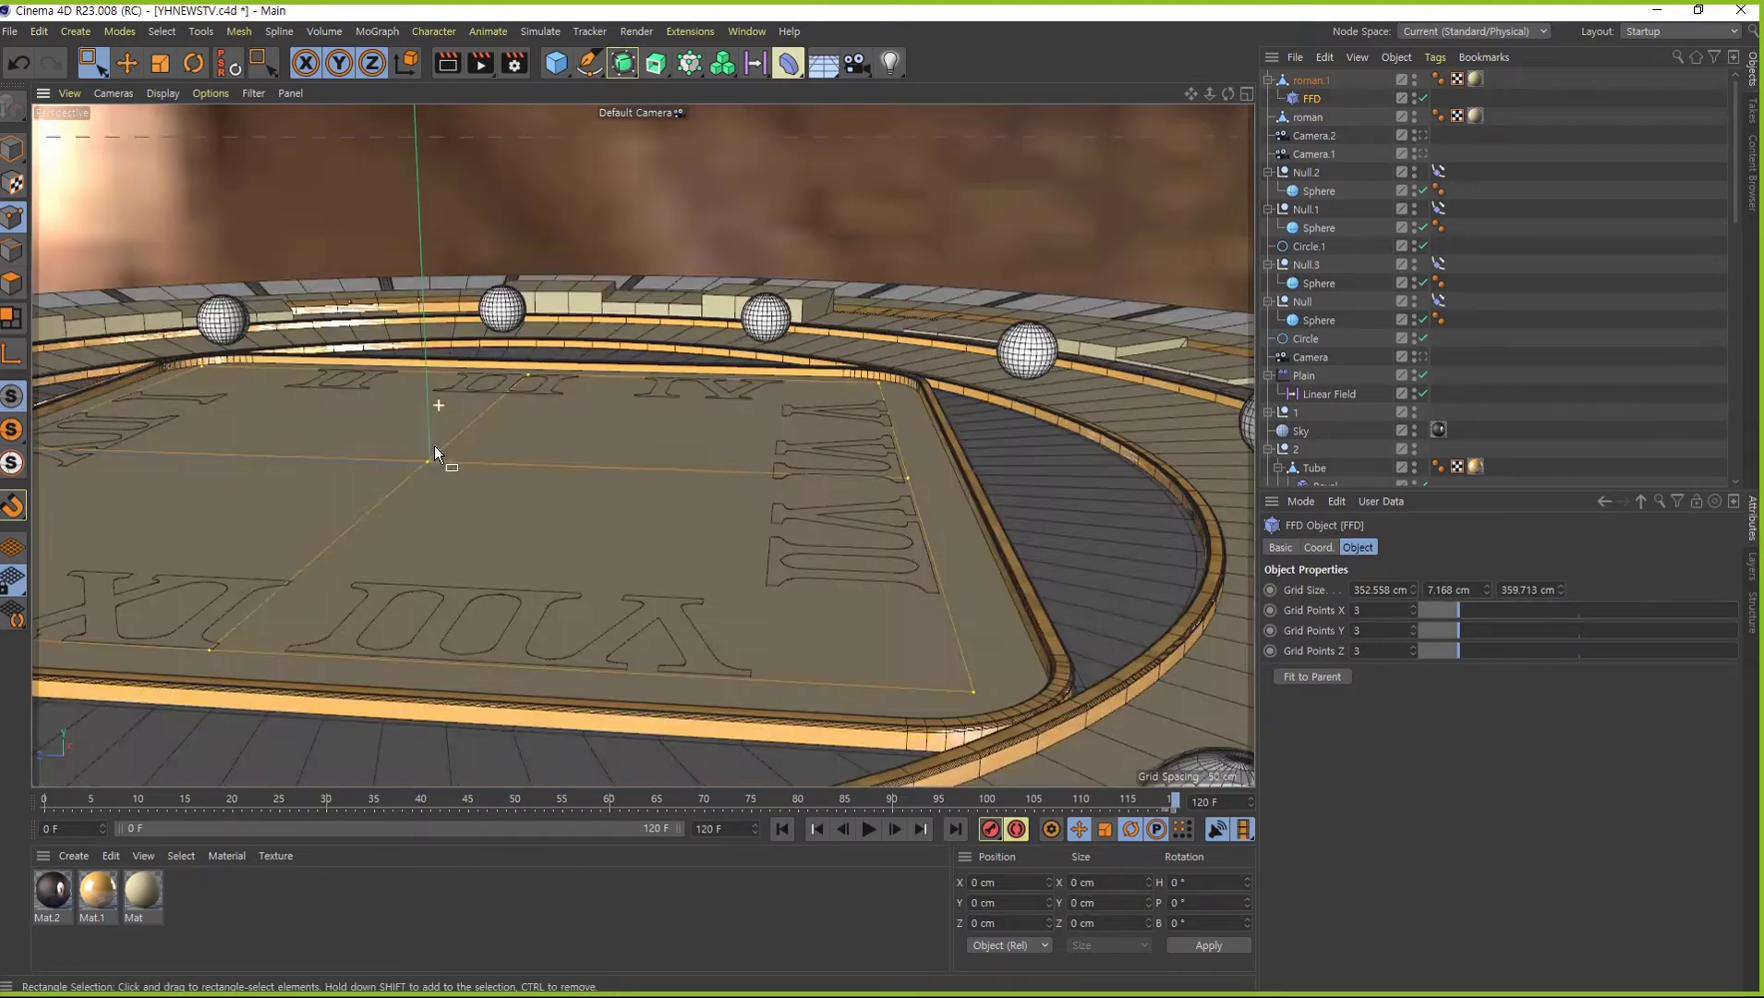
# - Select three FFD cage points and move them to Y −106.586 cm to deform the numerals
pyautogui.moveTo(434, 446)
pyautogui.keyDown('alt'); pyautogui.mouseDown()
pyautogui.moveTo(388, 490)
pyautogui.moveTo(496, 653)
pyautogui.mouseUp(); pyautogui.keyUp('alt')
pyautogui.keyDown('alt'); pyautogui.moveTo(613, 634); pyautogui.dragTo(564, 557); pyautogui.keyUp('alt')
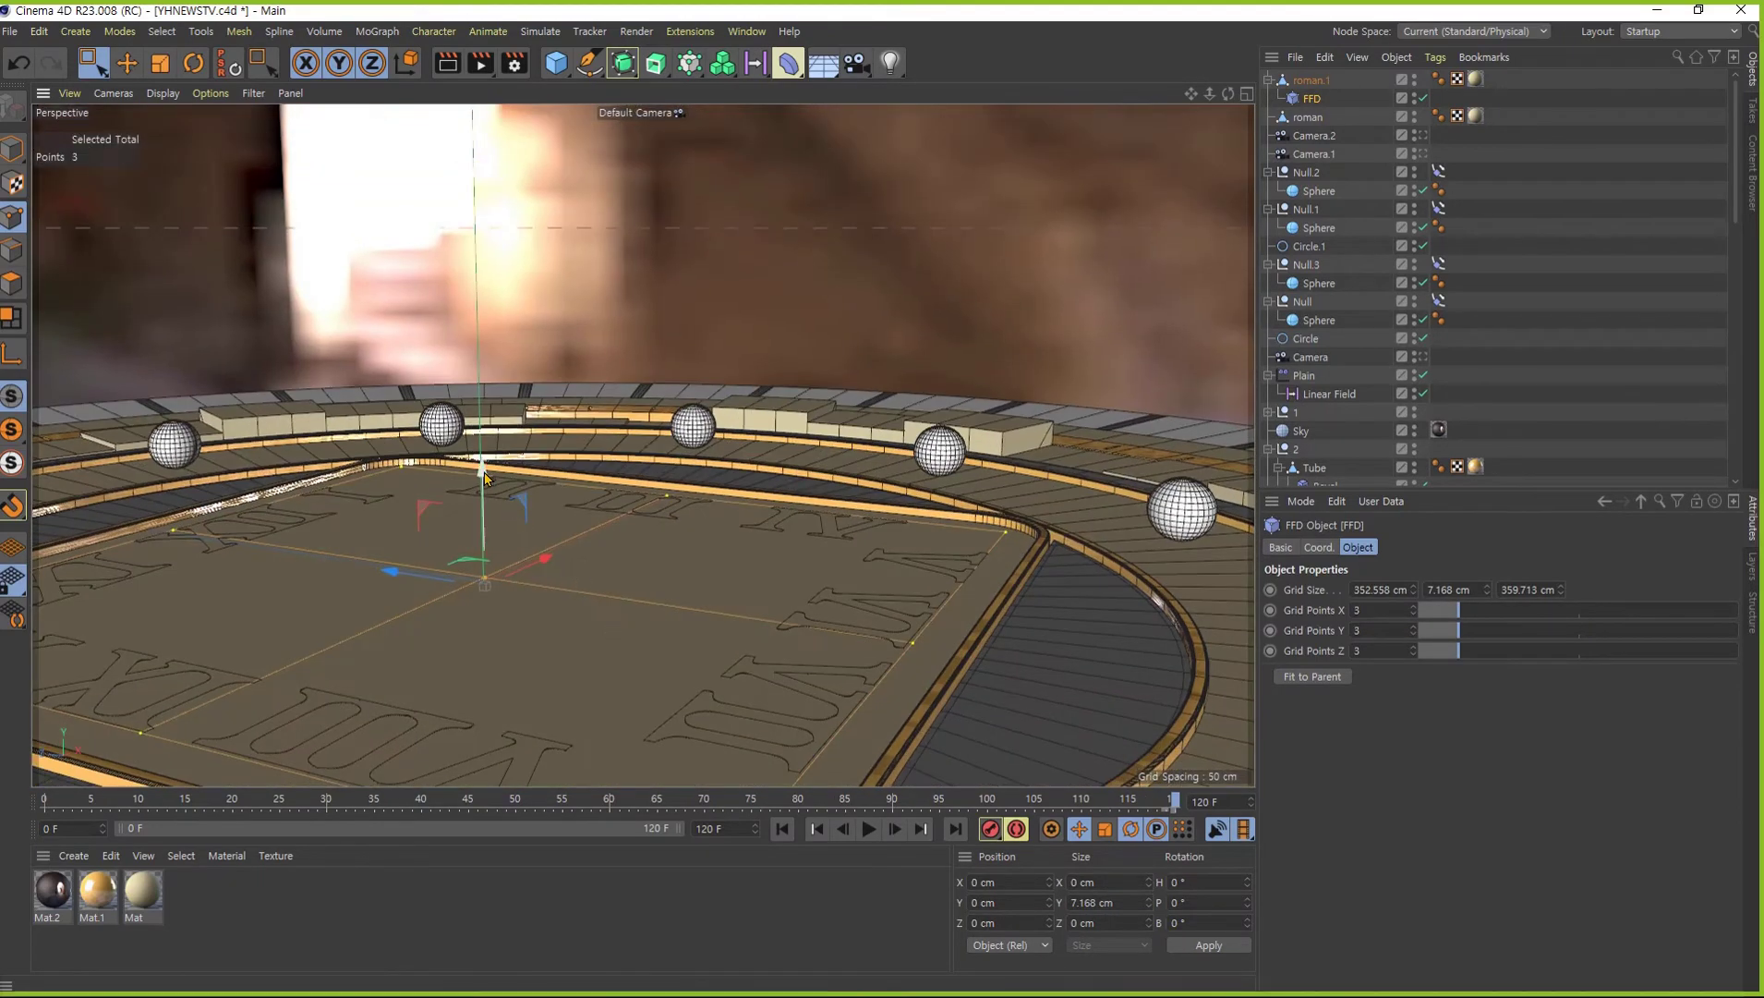
pyautogui.moveTo(479, 453)
pyautogui.mouseDown()
pyautogui.moveTo(473, 399)
pyautogui.moveTo(486, 683)
pyautogui.mouseUp()
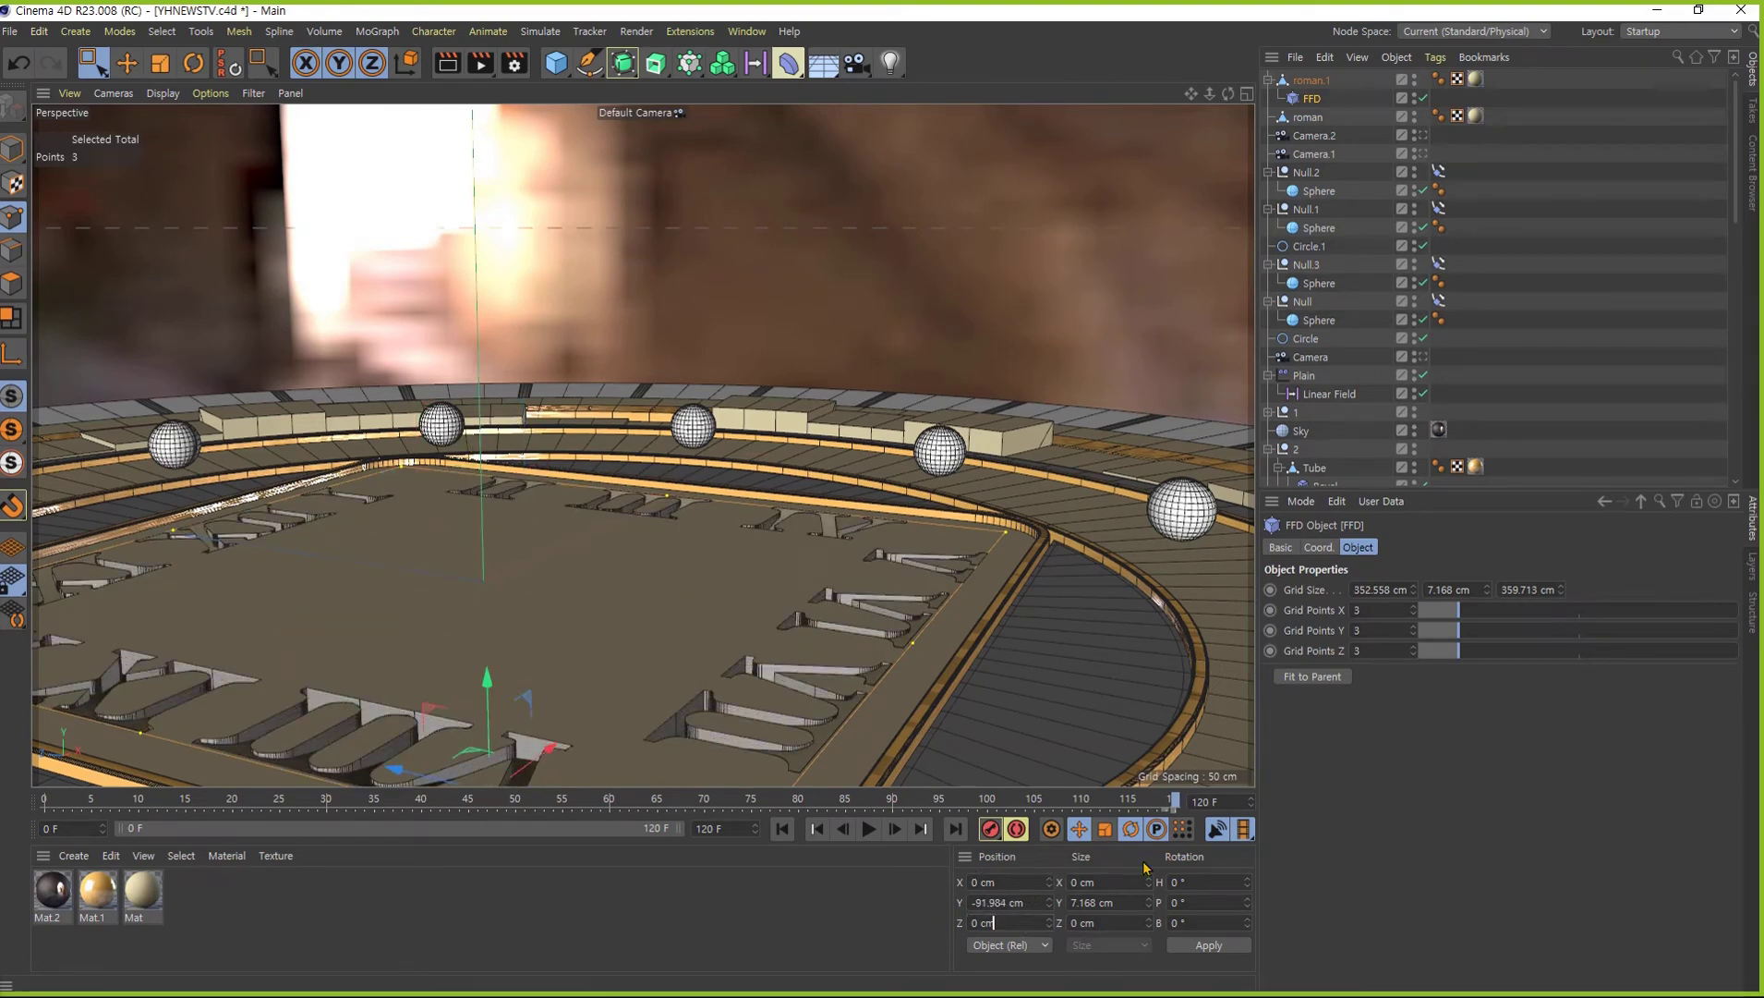
pyautogui.click(1318, 547)
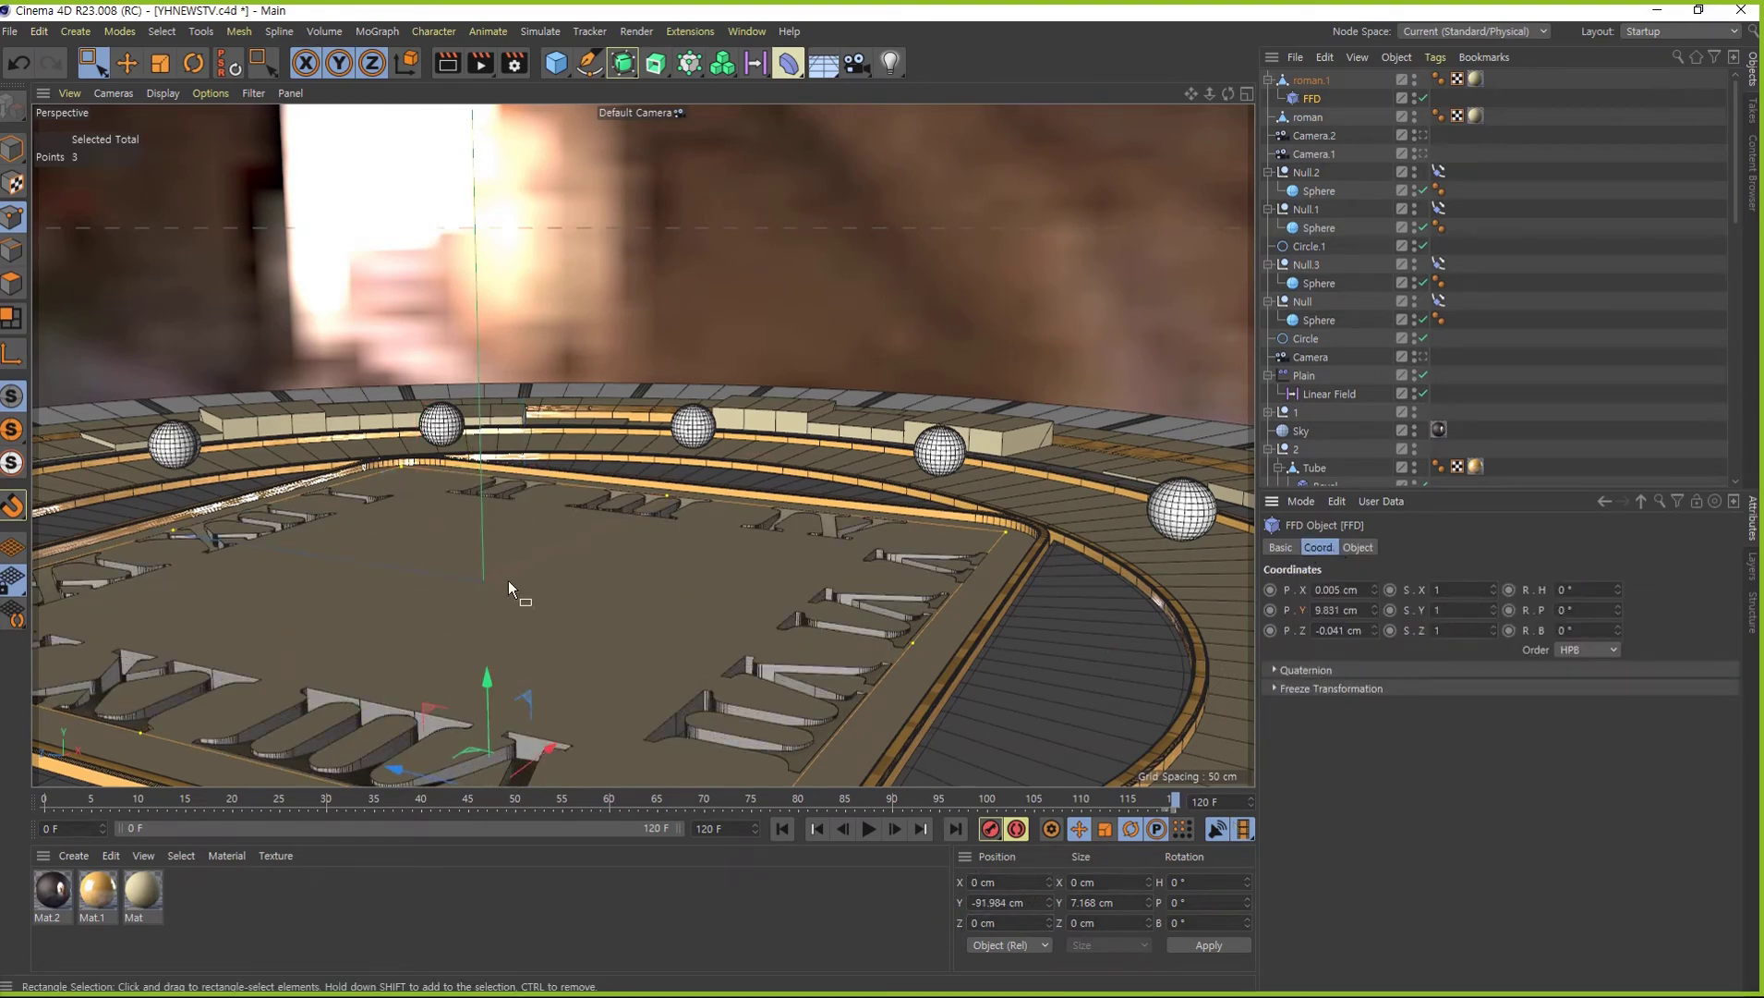
pyautogui.moveTo(488, 683); pyautogui.dragTo(484, 433)
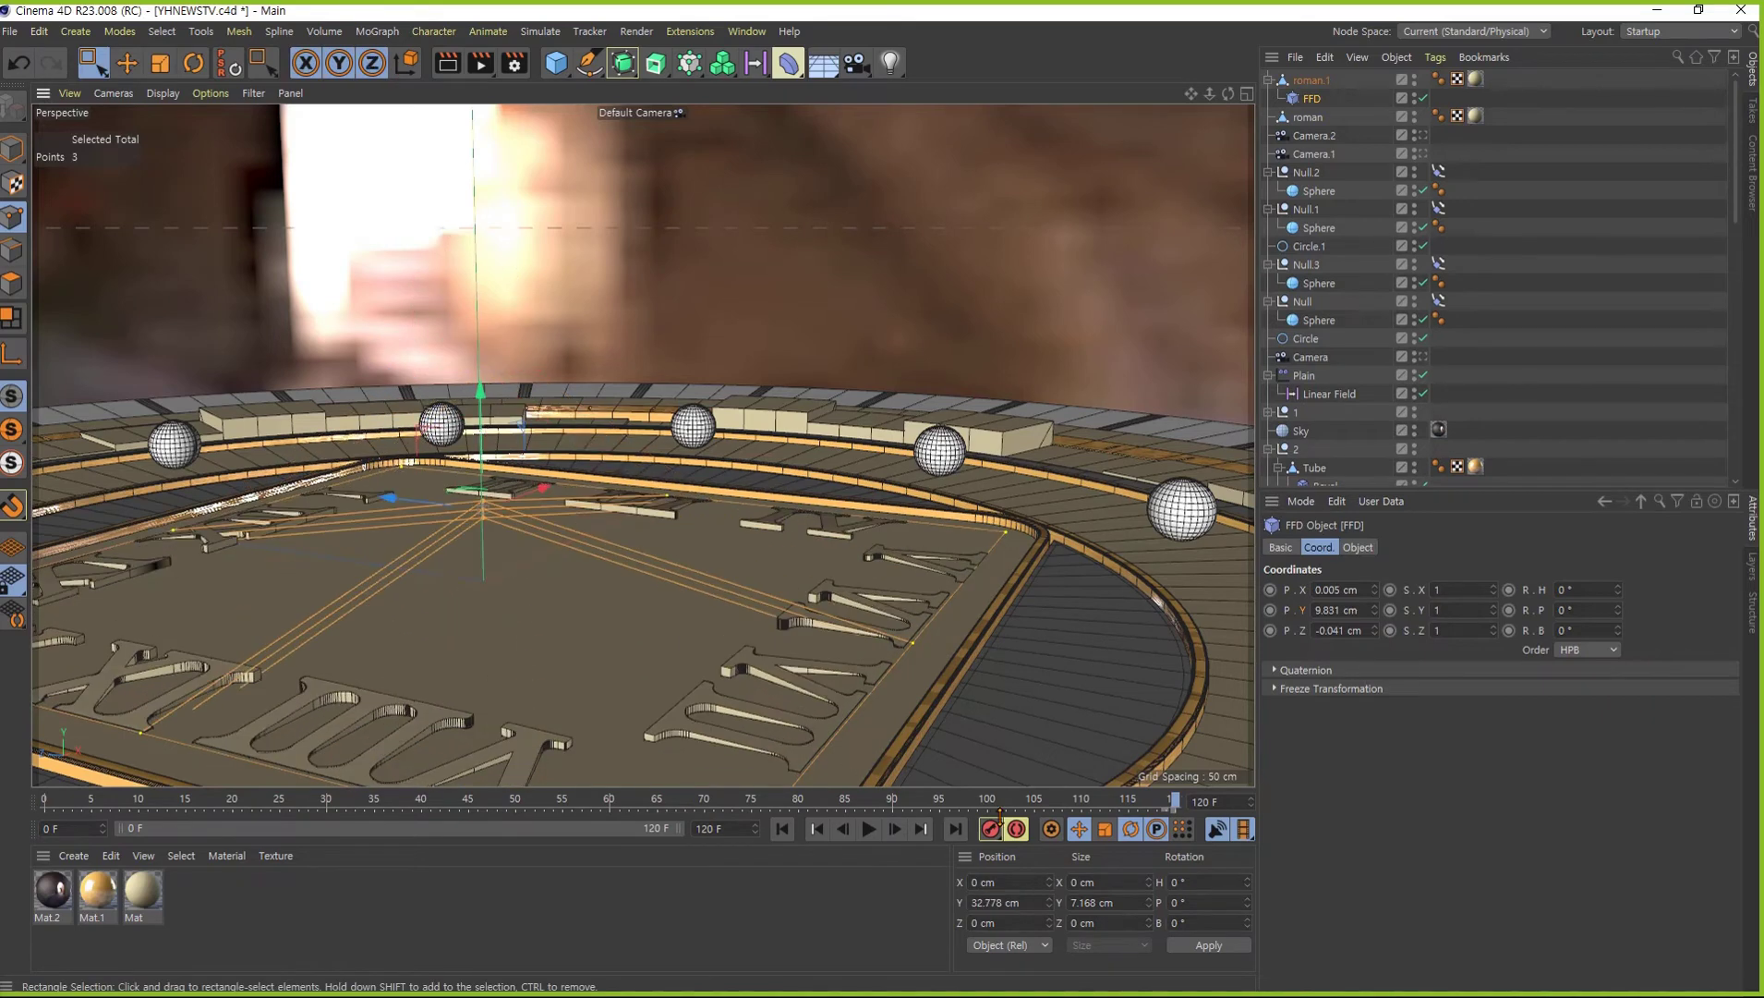
pyautogui.hotkey('ctrl', 'z')
pyautogui.hotkey('ctrl', 'shift', 'z')
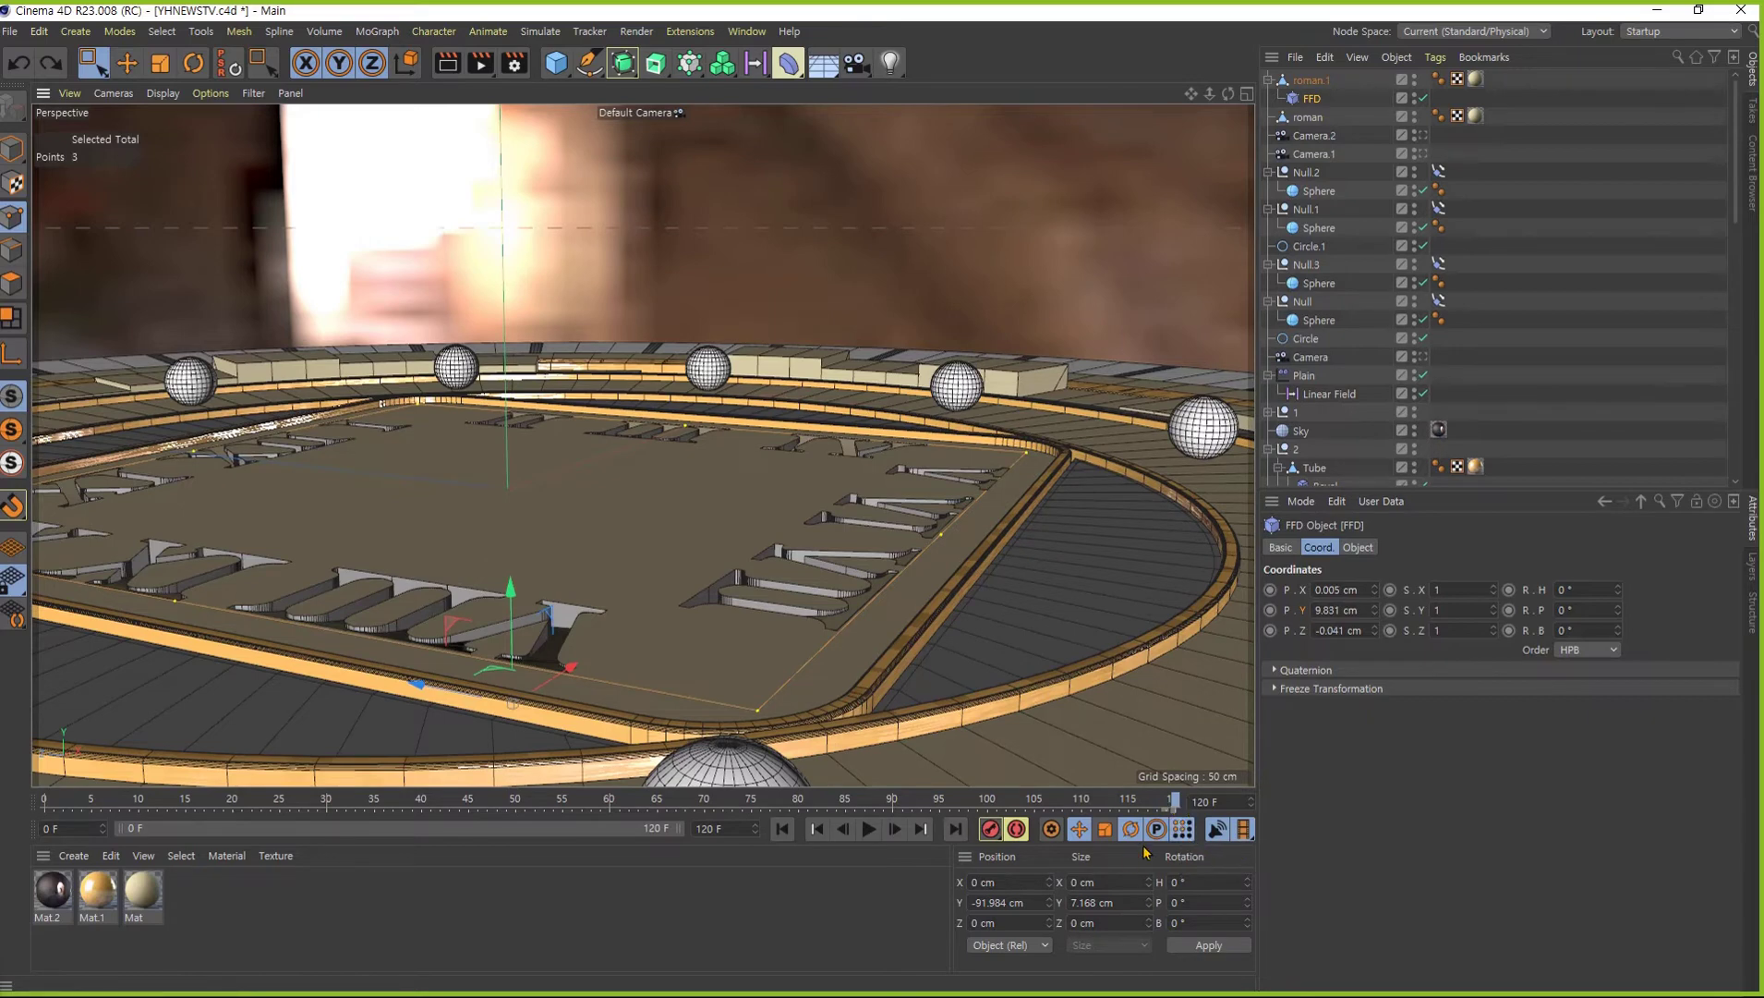
pyautogui.moveTo(518, 598)
pyautogui.mouseDown()
pyautogui.moveTo(523, 317)
pyautogui.moveTo(513, 638)
pyautogui.mouseUp()
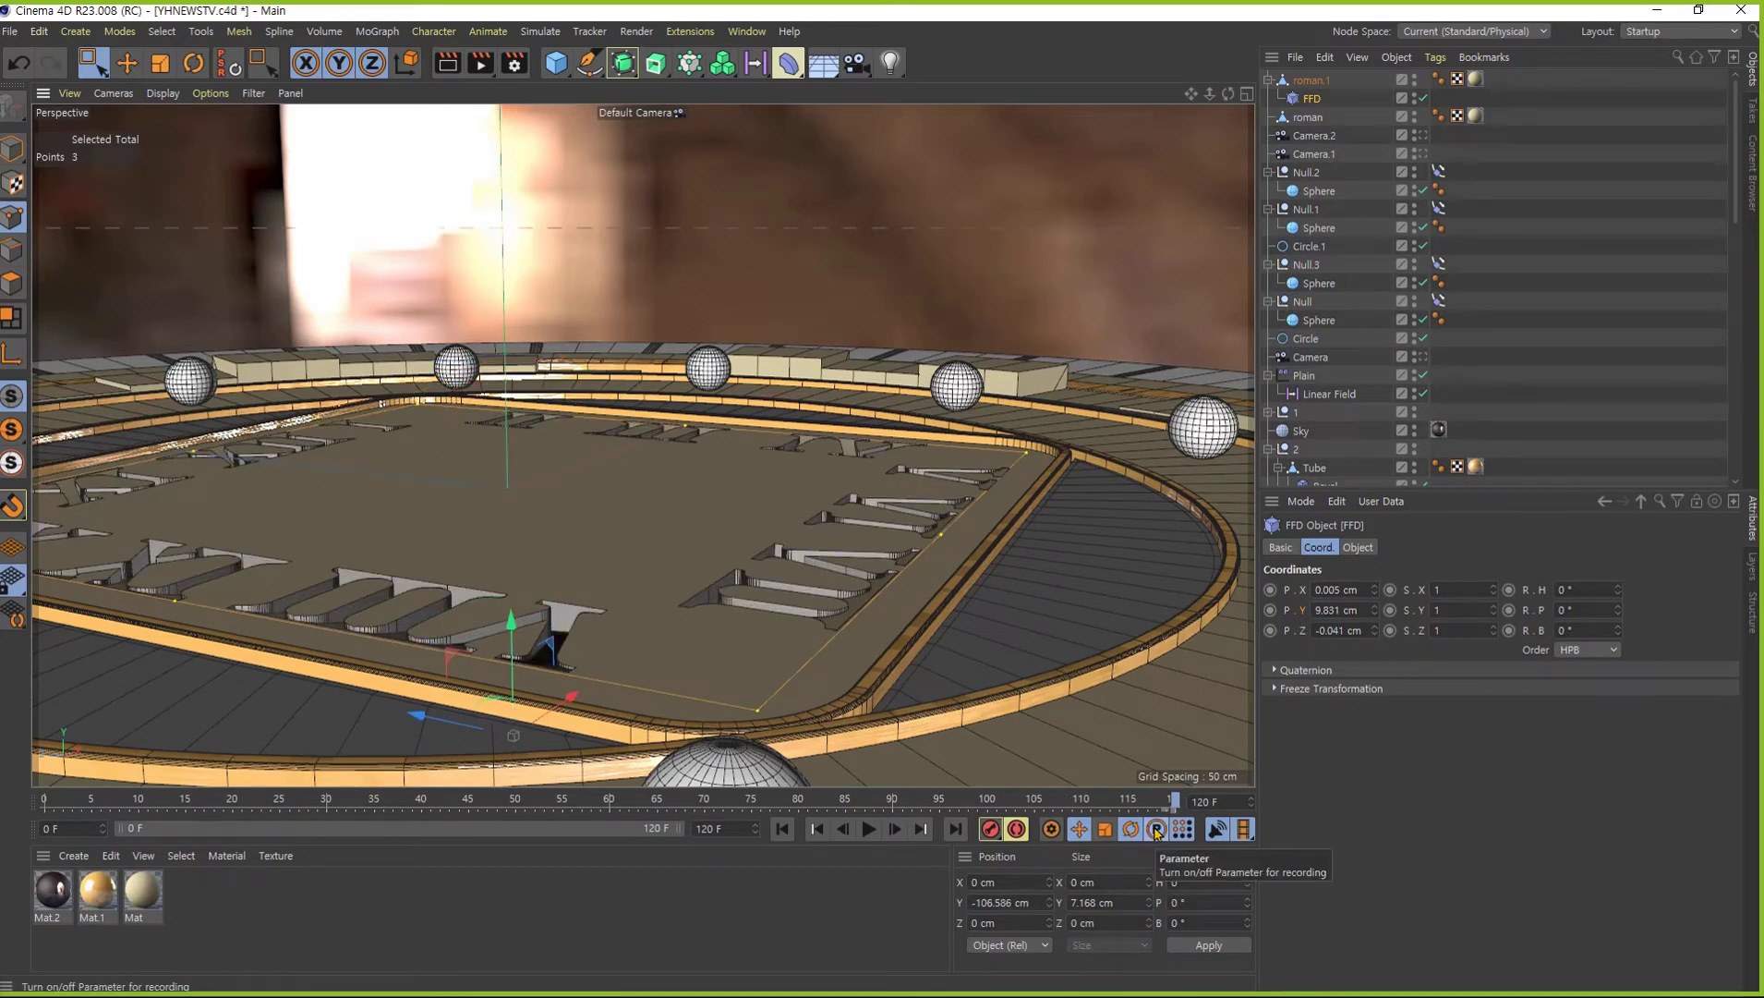
# - Enable Parameter and Point Level Animation recording and keyframe the lowered FFD points
pyautogui.click(1156, 830)
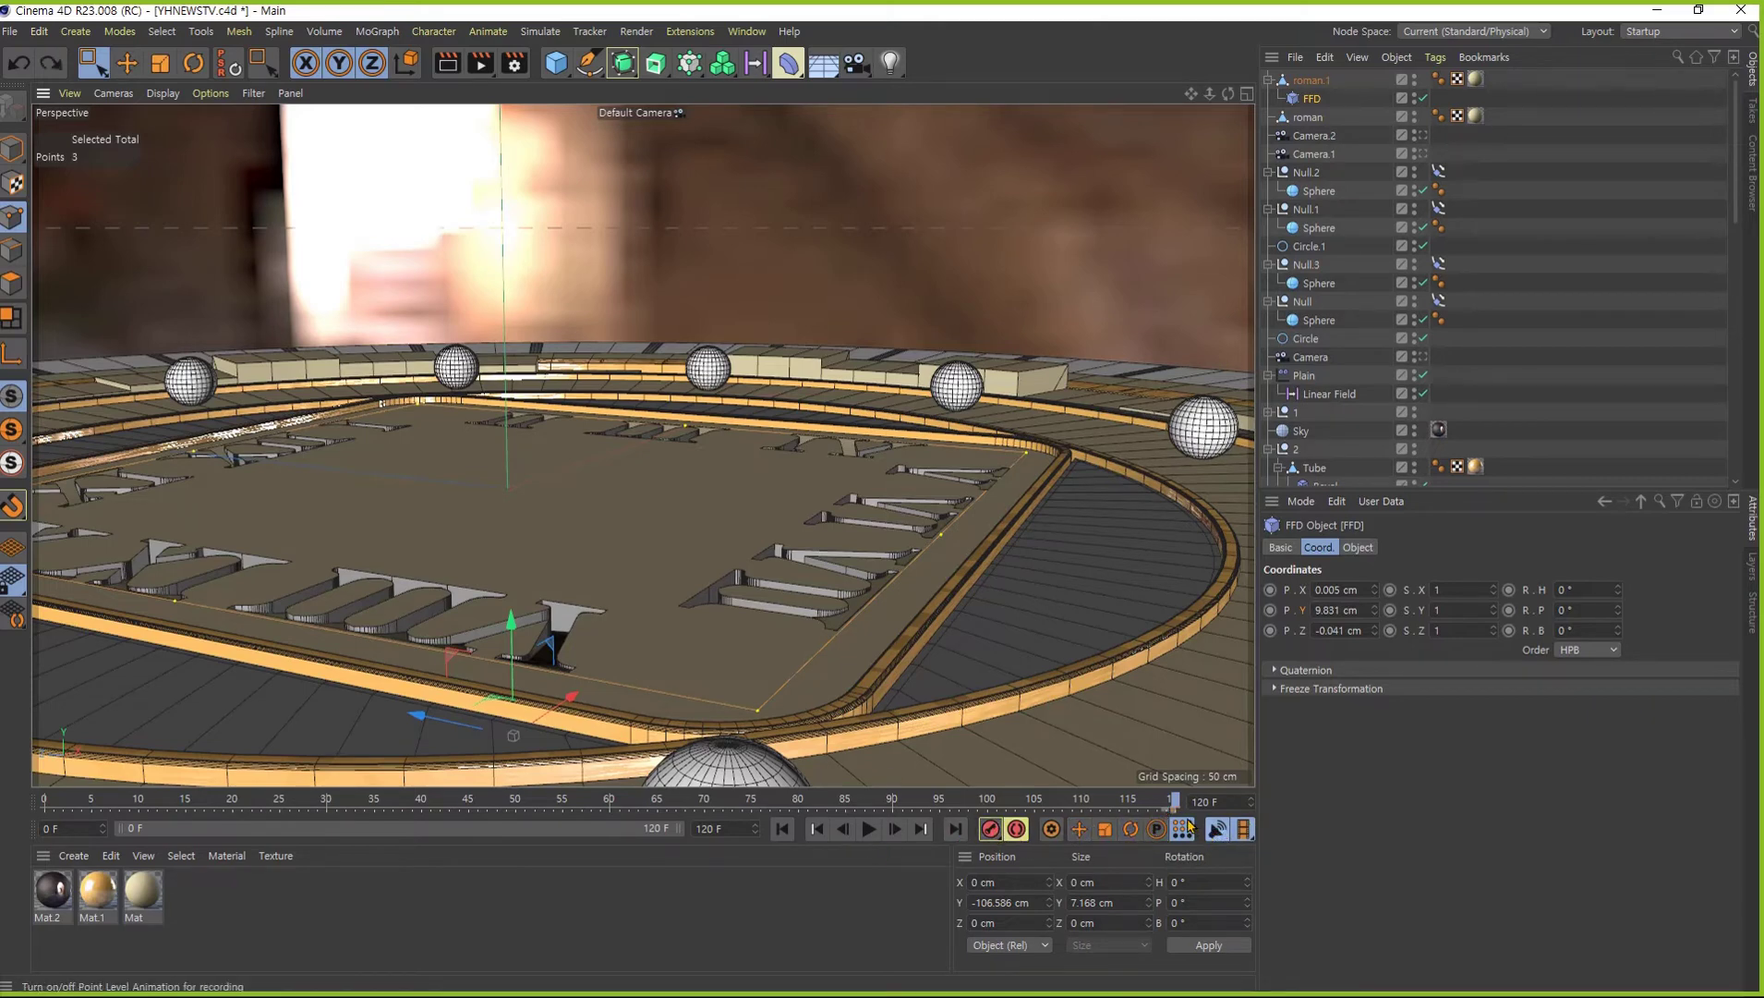
pyautogui.hotkey('ctrl', 'z')
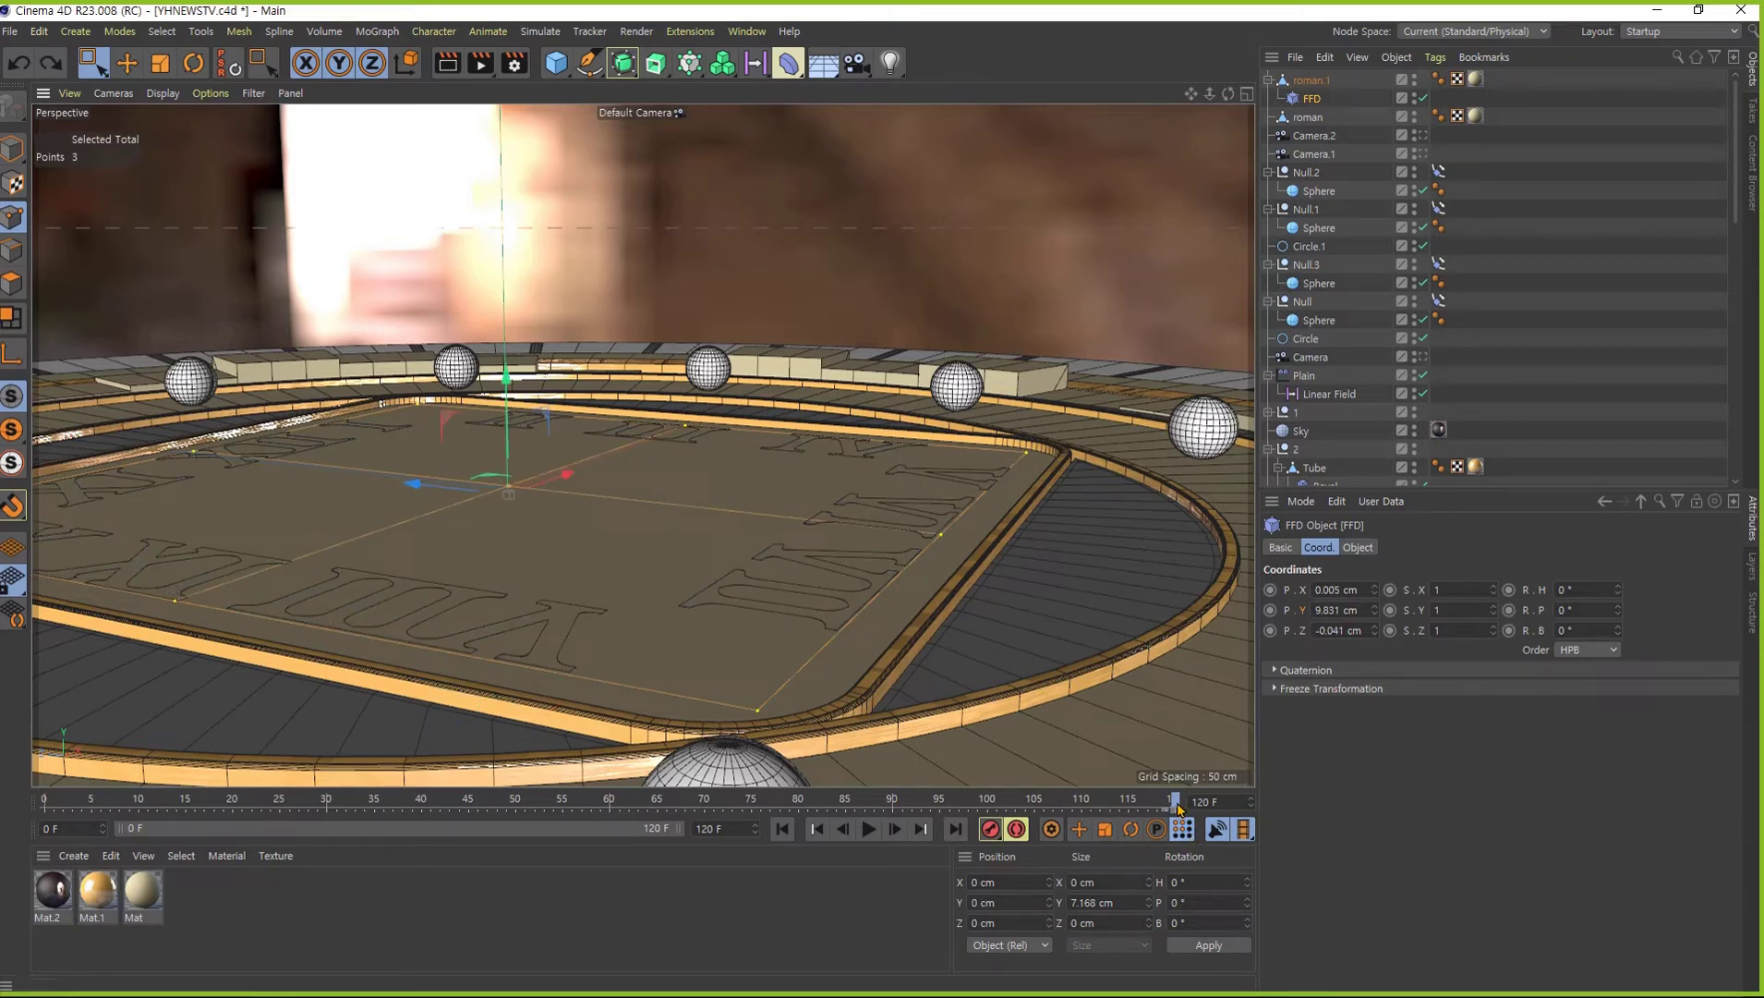
pyautogui.press('g')
pyautogui.moveTo(1174, 802)
pyautogui.mouseDown()
pyautogui.moveTo(603, 851)
pyautogui.moveTo(1034, 862)
pyautogui.moveTo(986, 863)
pyautogui.mouseUp()
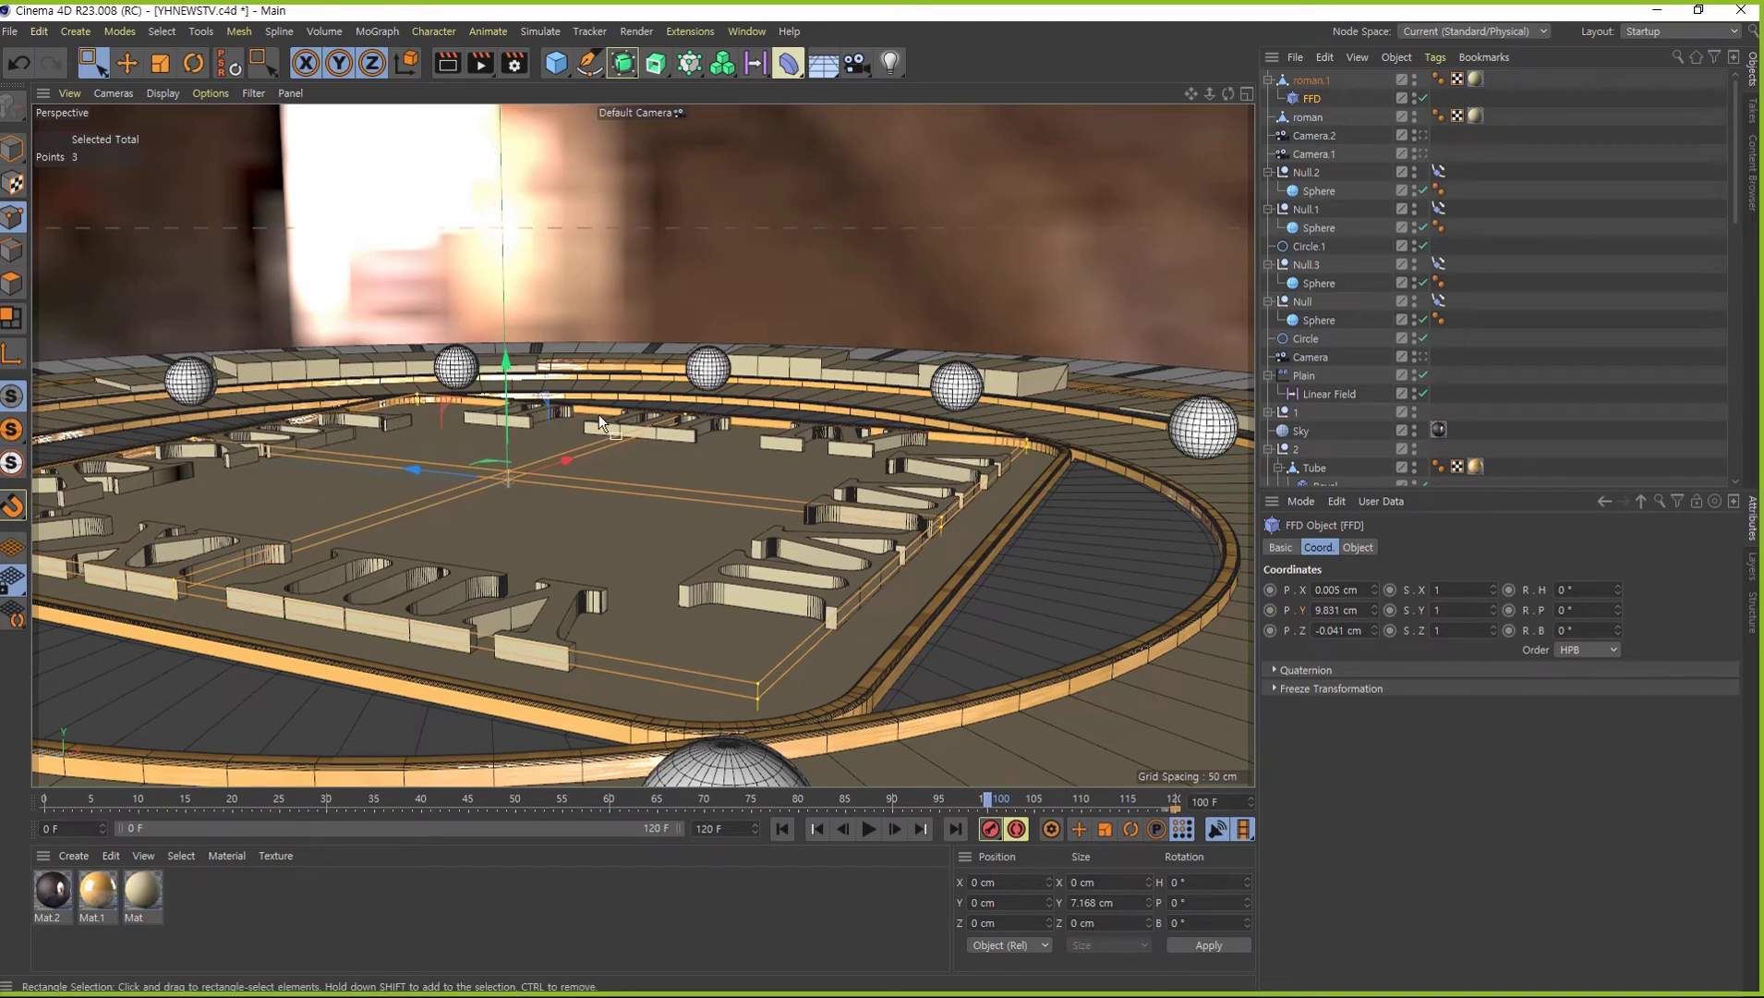
pyautogui.moveTo(513, 364); pyautogui.dragTo(517, 479)
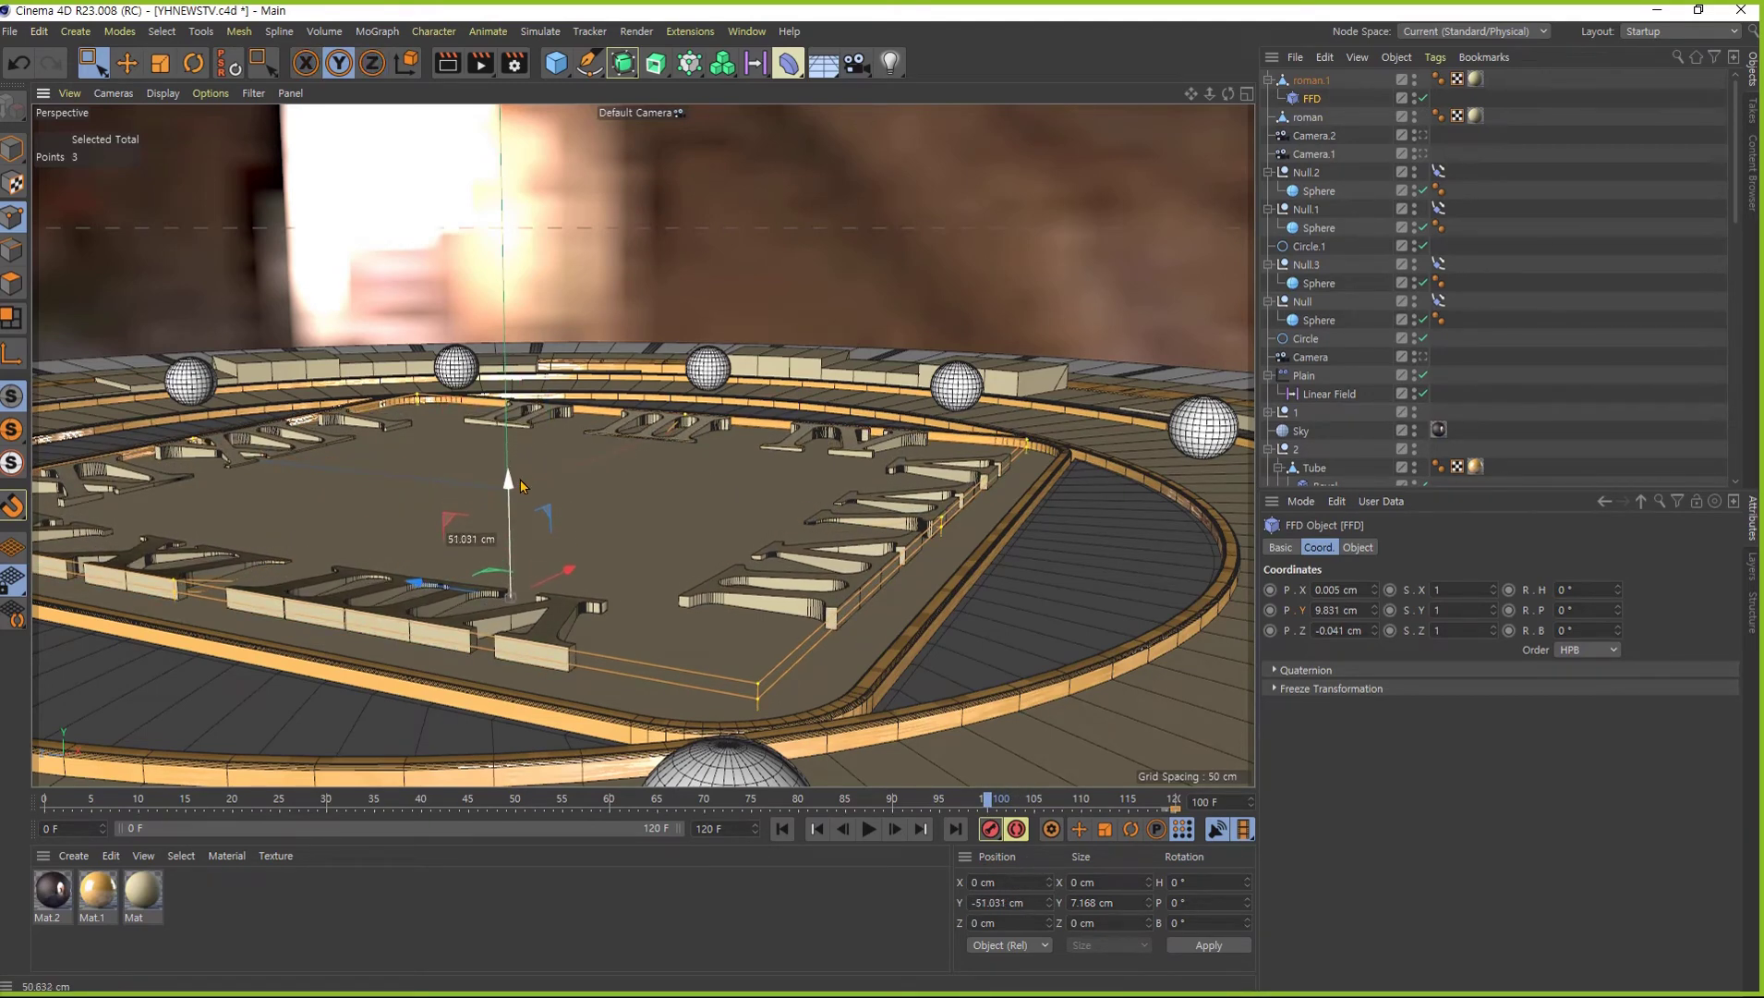
pyautogui.click(988, 829)
# - Preview the flattening animation and move the earlier point key to frame 70, ending at frame 120
pyautogui.moveTo(990, 802)
pyautogui.mouseDown()
pyautogui.moveTo(1062, 819)
pyautogui.moveTo(789, 813)
pyautogui.mouseUp()
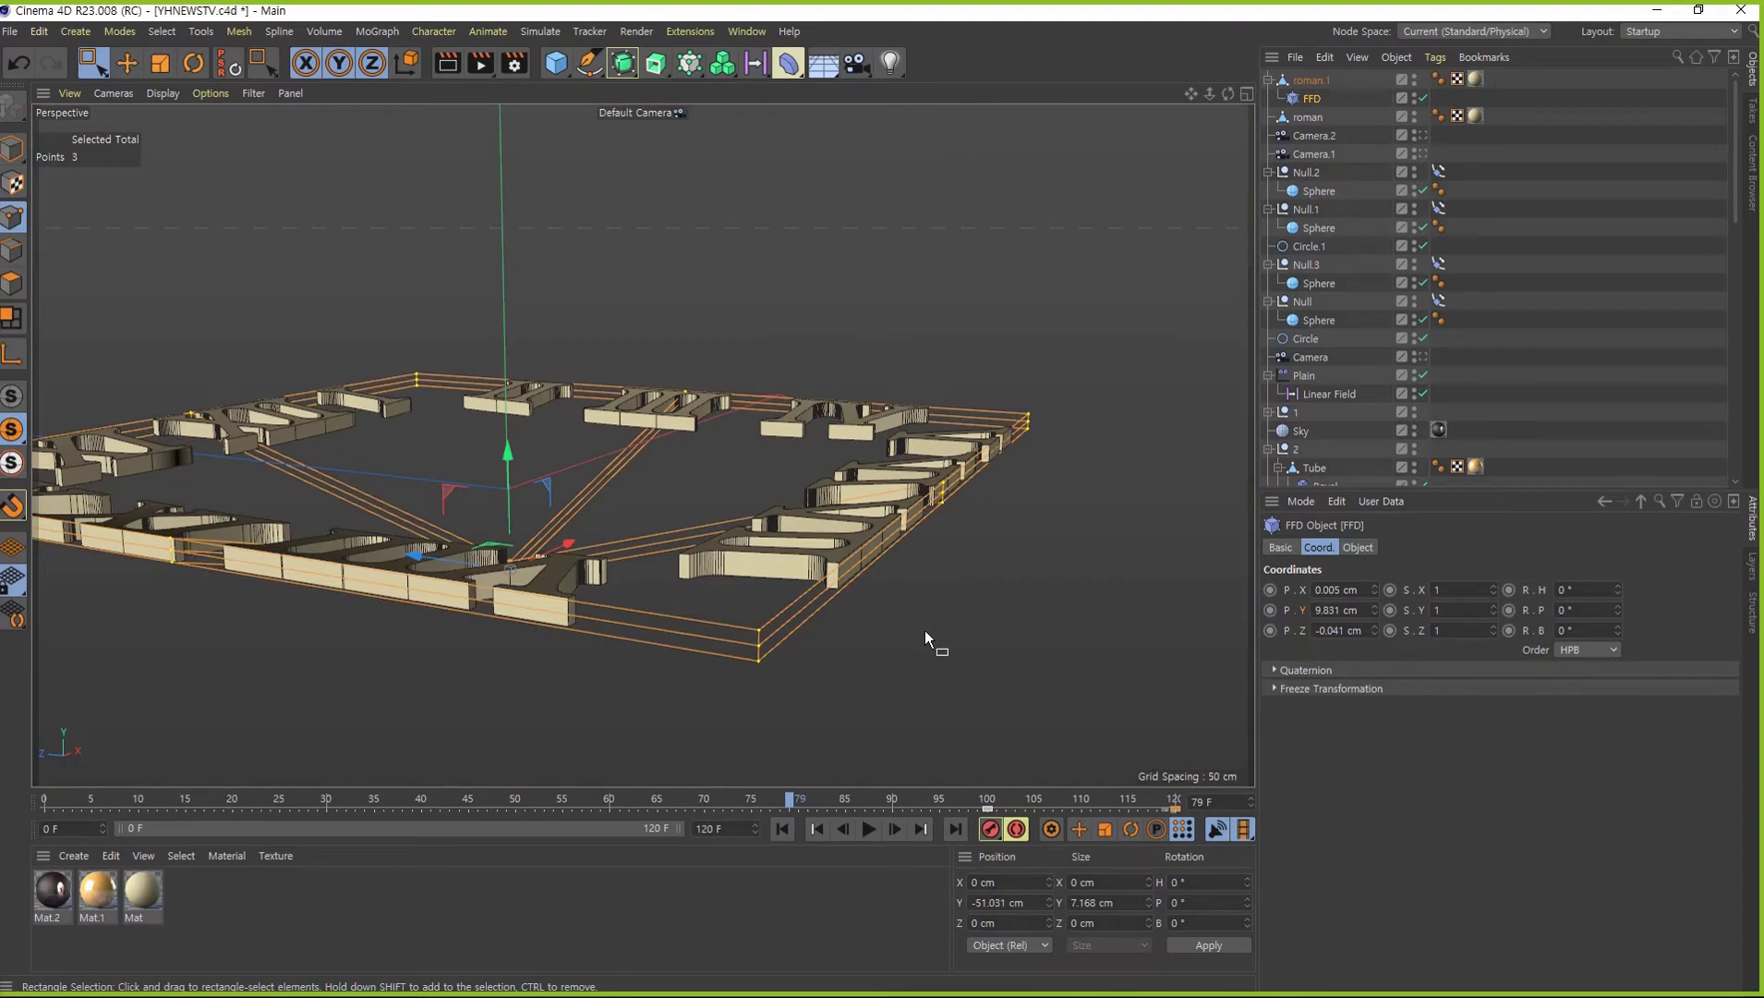
pyautogui.moveTo(925, 630)
pyautogui.keyDown('alt'); pyautogui.mouseDown()
pyautogui.moveTo(653, 568)
pyautogui.moveTo(735, 587)
pyautogui.moveTo(610, 535)
pyautogui.mouseUp(); pyautogui.keyUp('alt')
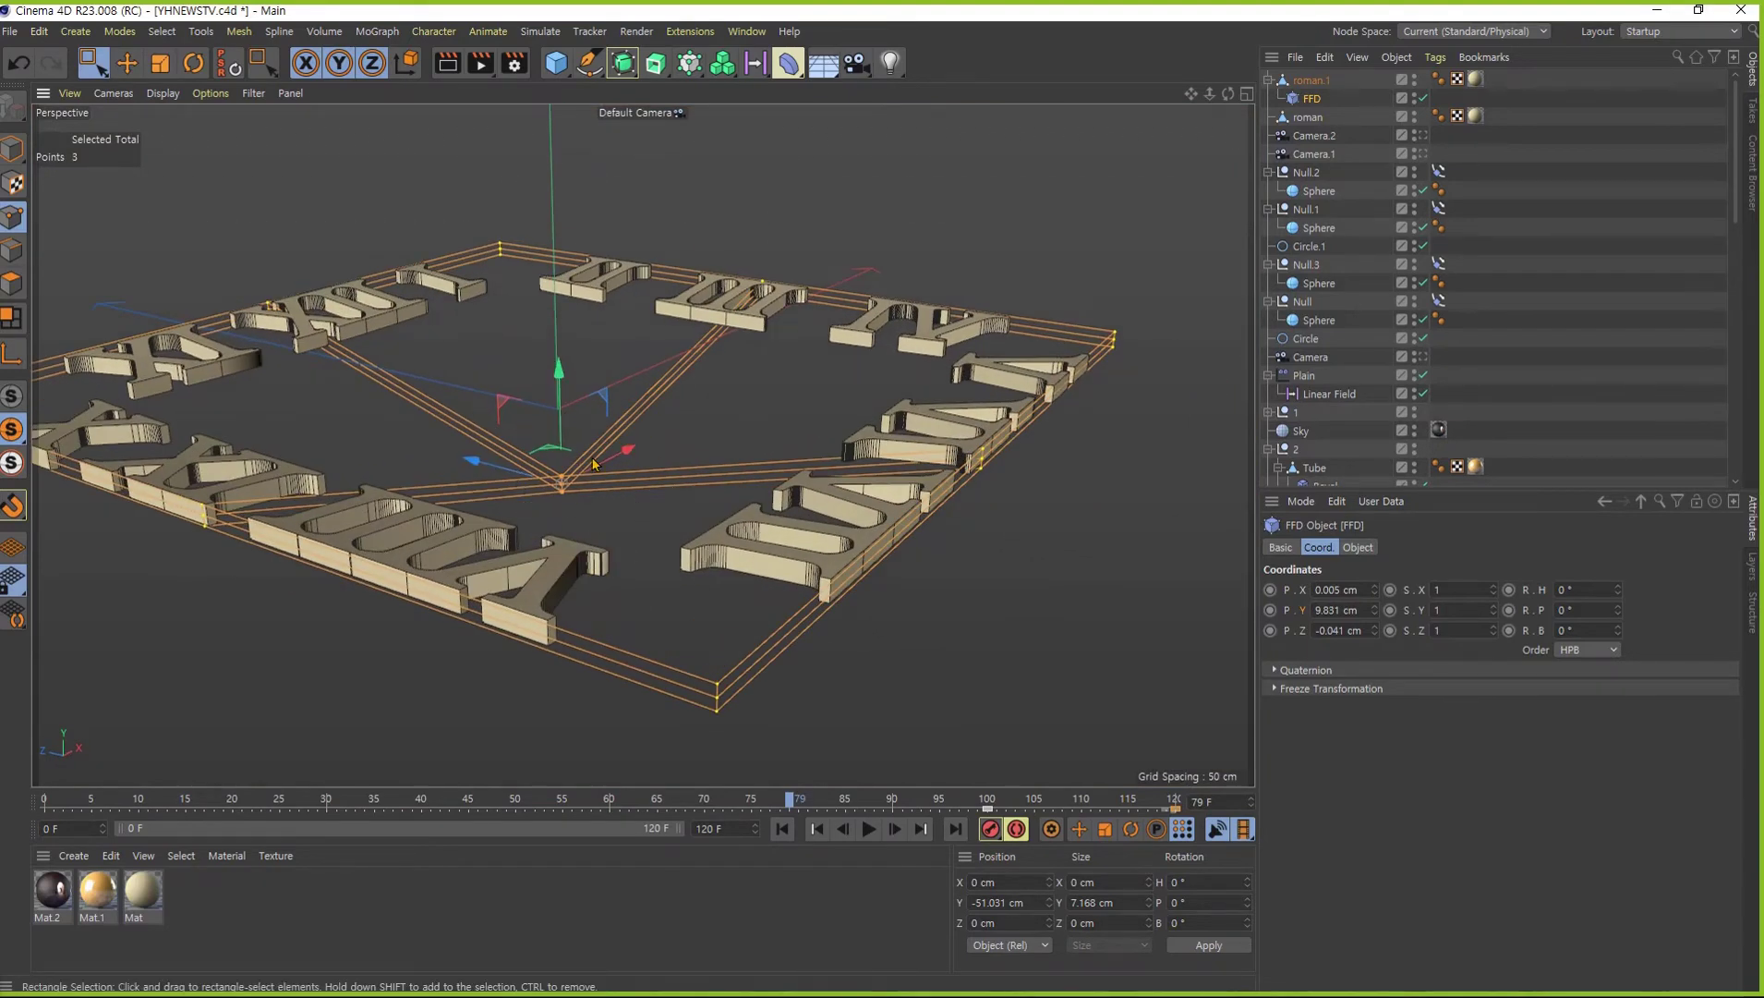
pyautogui.moveTo(793, 800)
pyautogui.mouseDown()
pyautogui.moveTo(1218, 817)
pyautogui.moveTo(988, 859)
pyautogui.mouseUp()
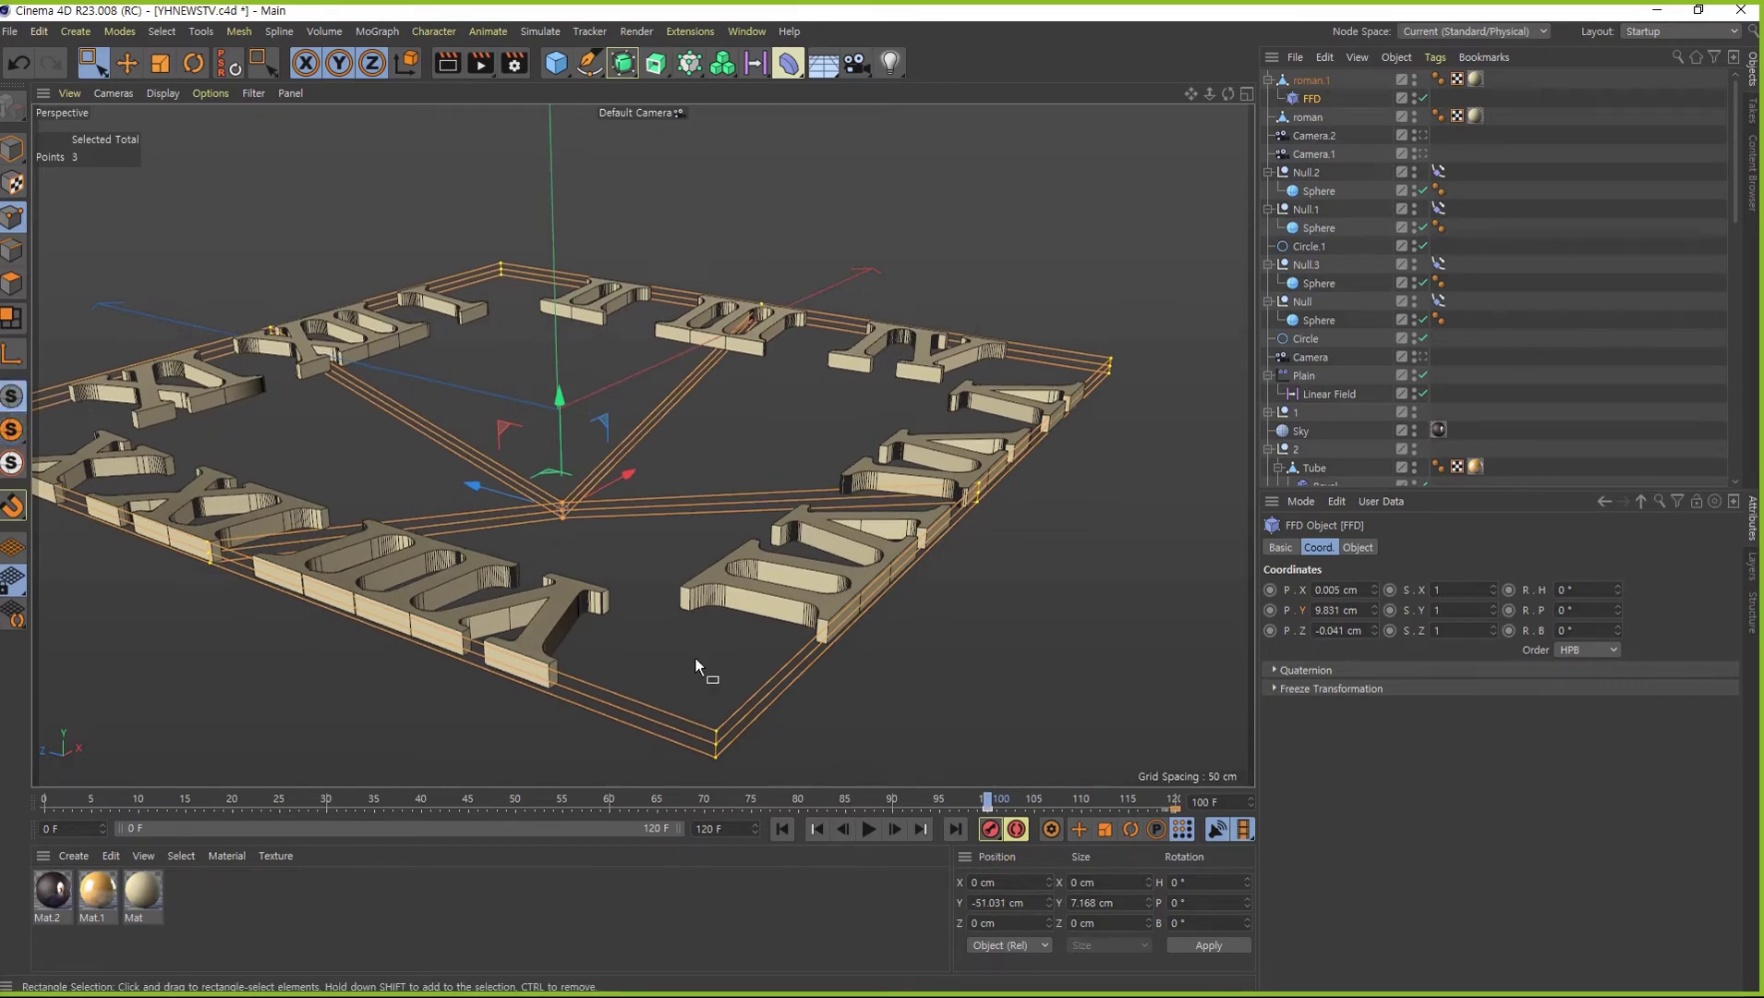
pyautogui.click(999, 797)
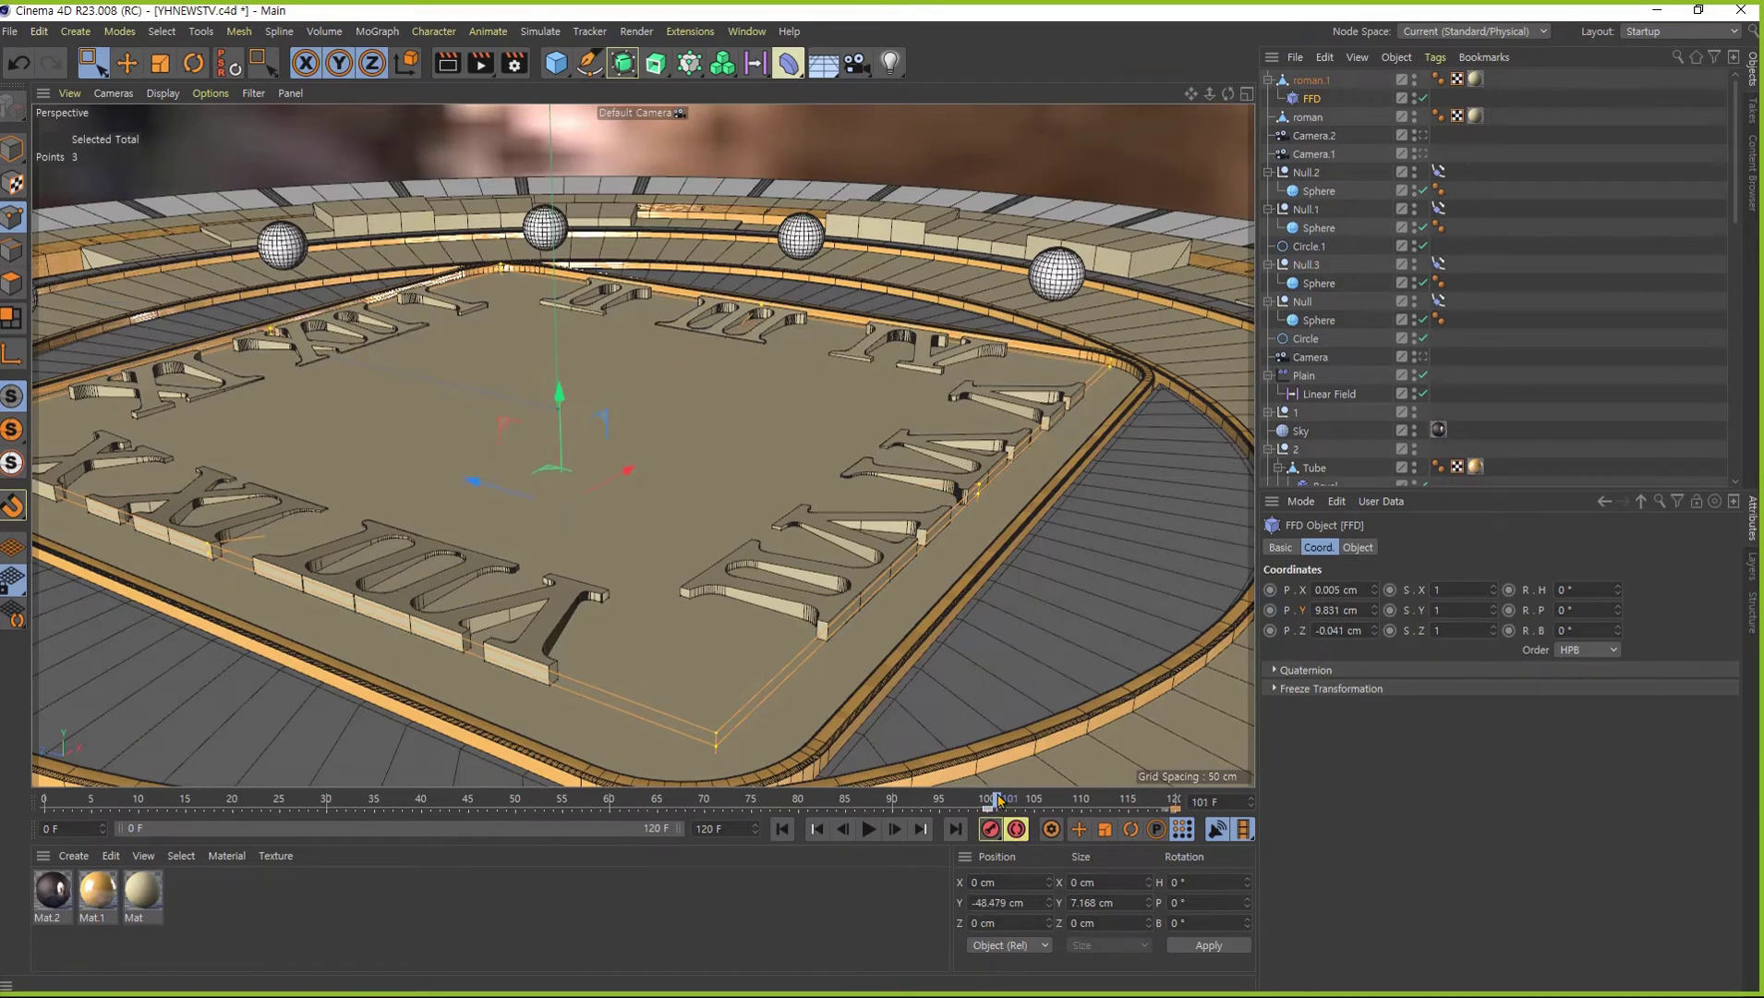
pyautogui.moveTo(999, 797); pyautogui.dragTo(1066, 806)
pyautogui.moveTo(1063, 811); pyautogui.dragTo(895, 822)
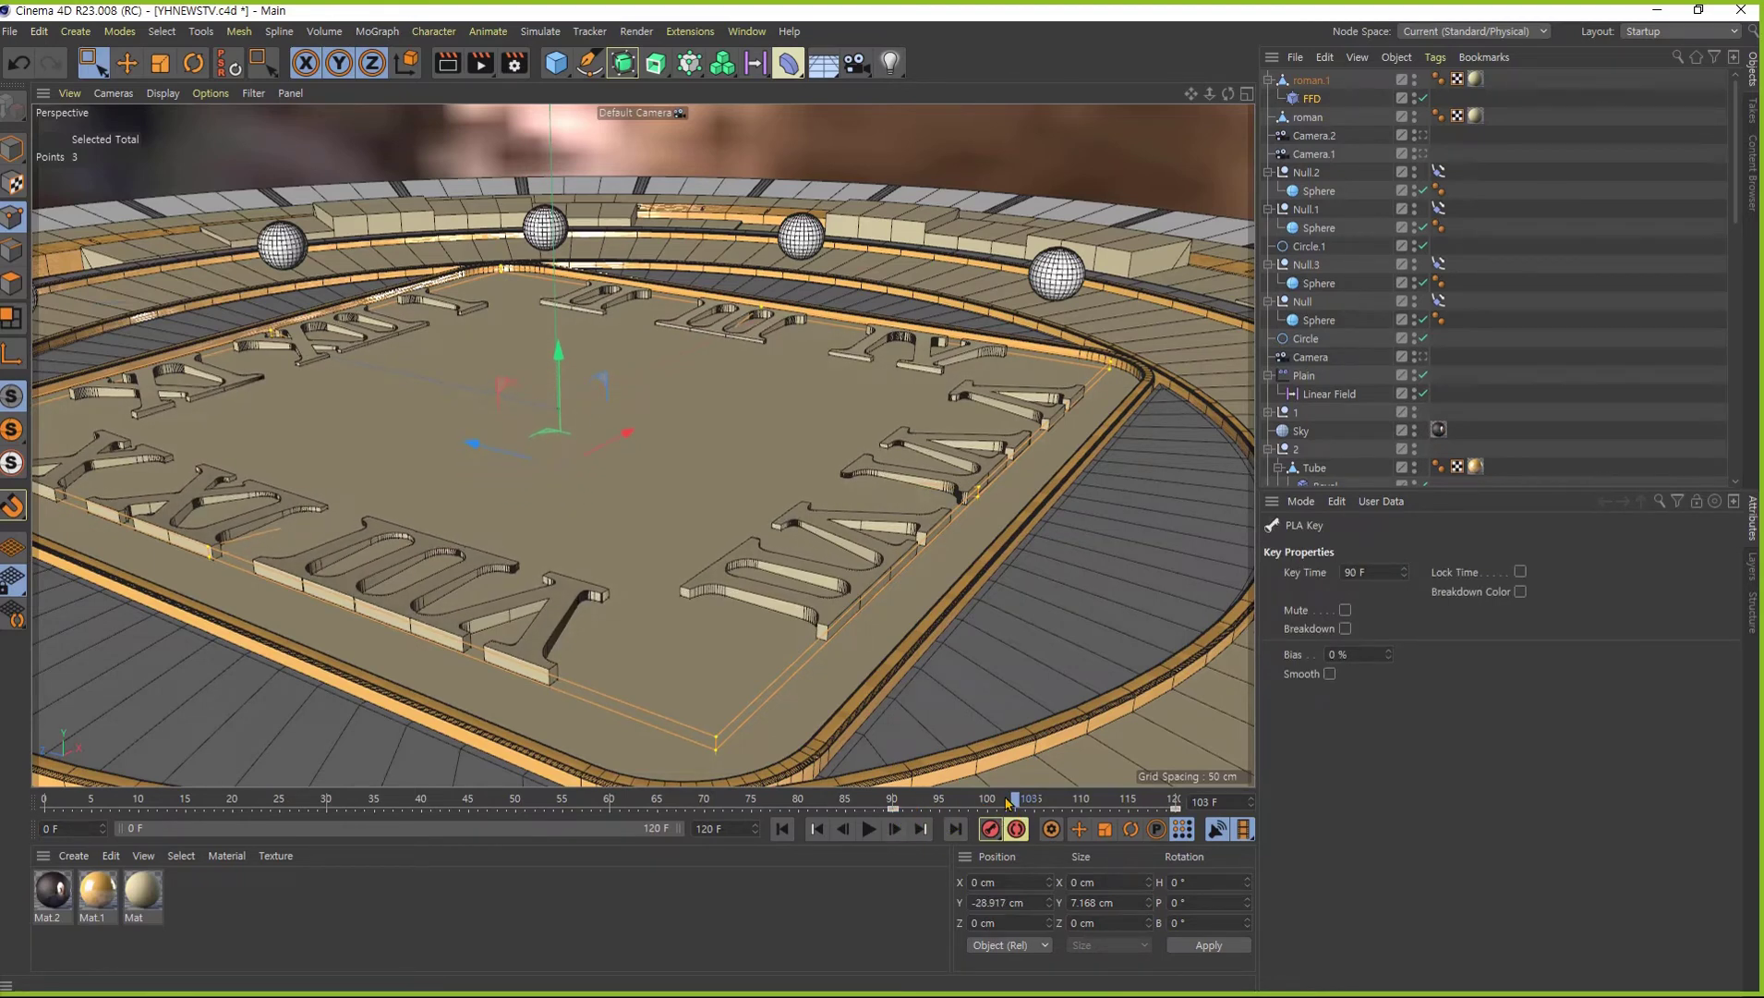
pyautogui.moveTo(1011, 809)
pyautogui.mouseDown()
pyautogui.moveTo(688, 802)
pyautogui.moveTo(975, 802)
pyautogui.moveTo(1284, 843)
pyautogui.moveTo(1094, 840)
pyautogui.mouseUp()
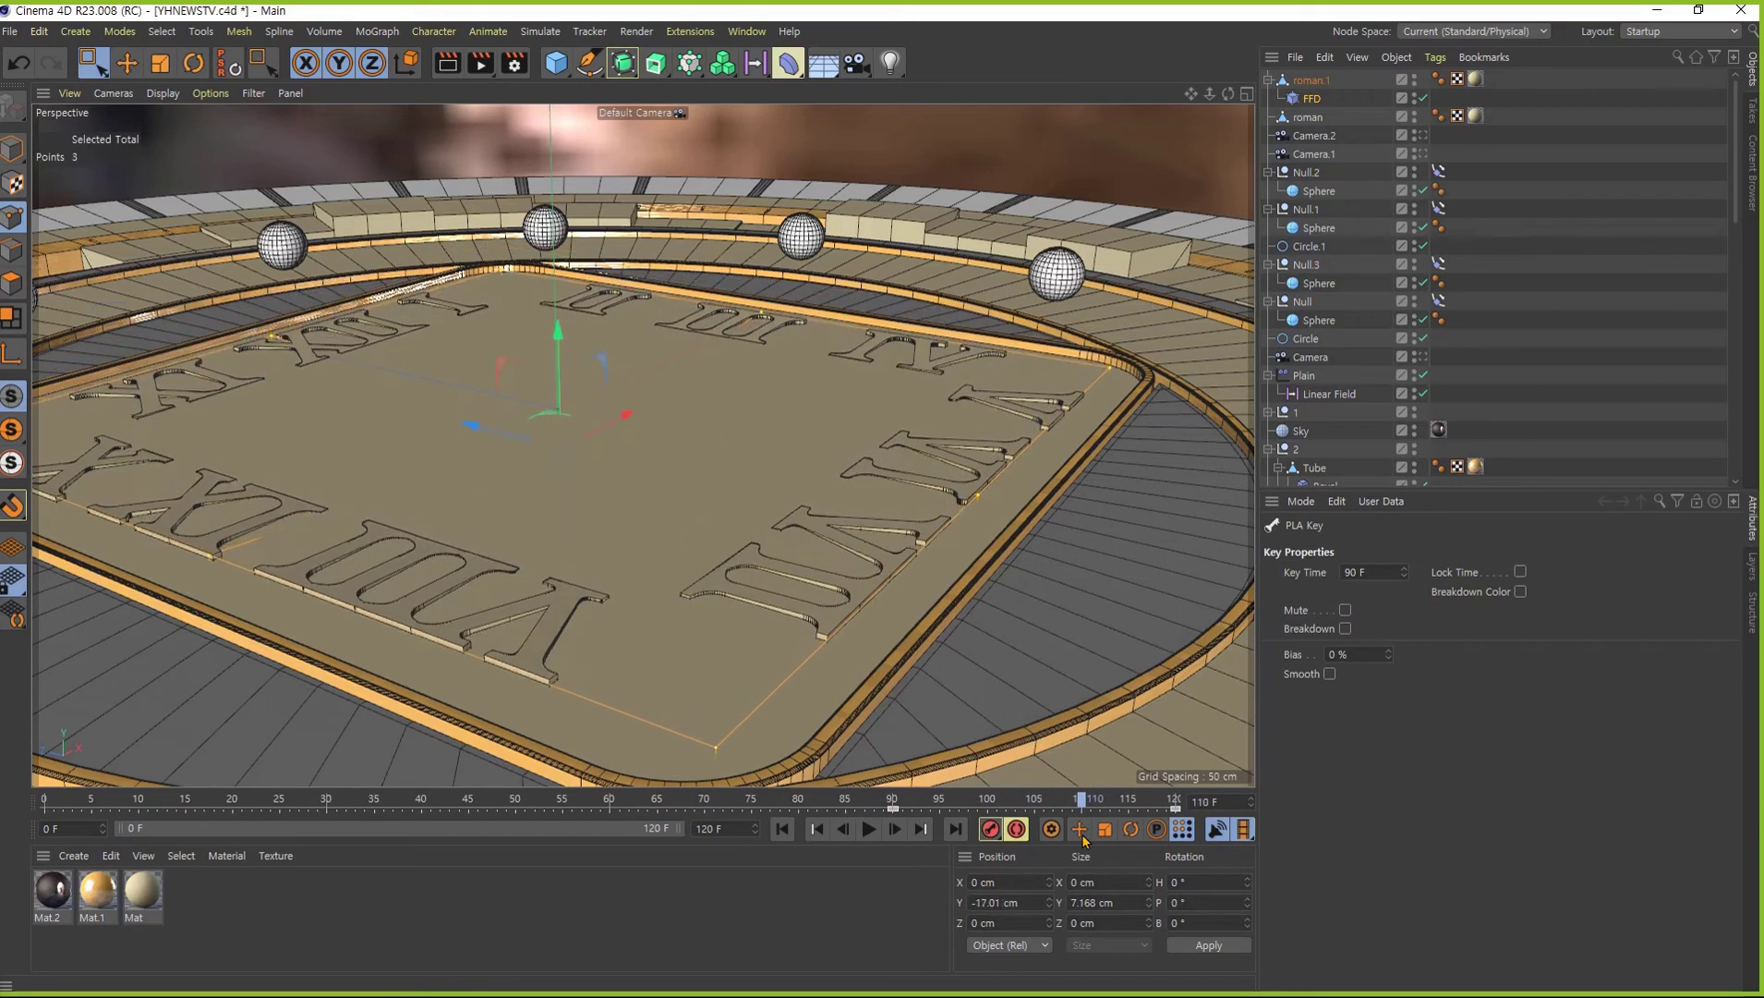
pyautogui.moveTo(894, 815); pyautogui.dragTo(709, 821)
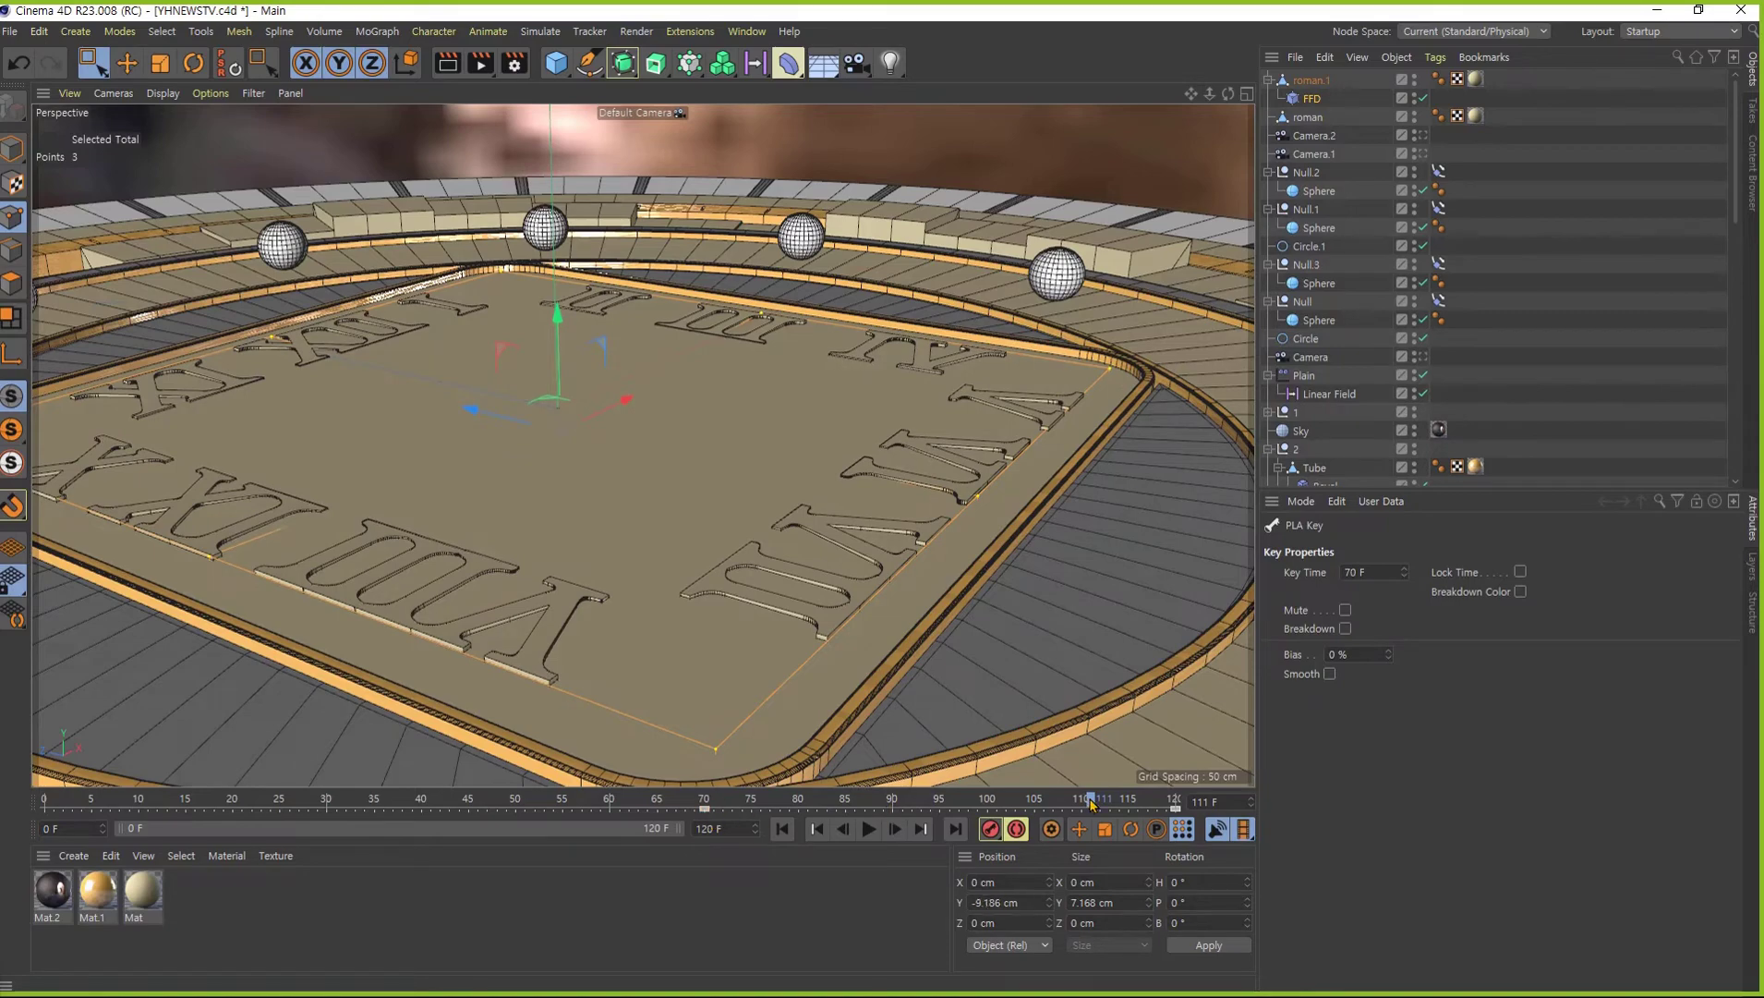
pyautogui.moveTo(1092, 803)
pyautogui.mouseDown()
pyautogui.moveTo(681, 802)
pyautogui.moveTo(1090, 813)
pyautogui.moveTo(1150, 836)
pyautogui.moveTo(712, 801)
pyautogui.moveTo(1109, 802)
pyautogui.mouseUp()
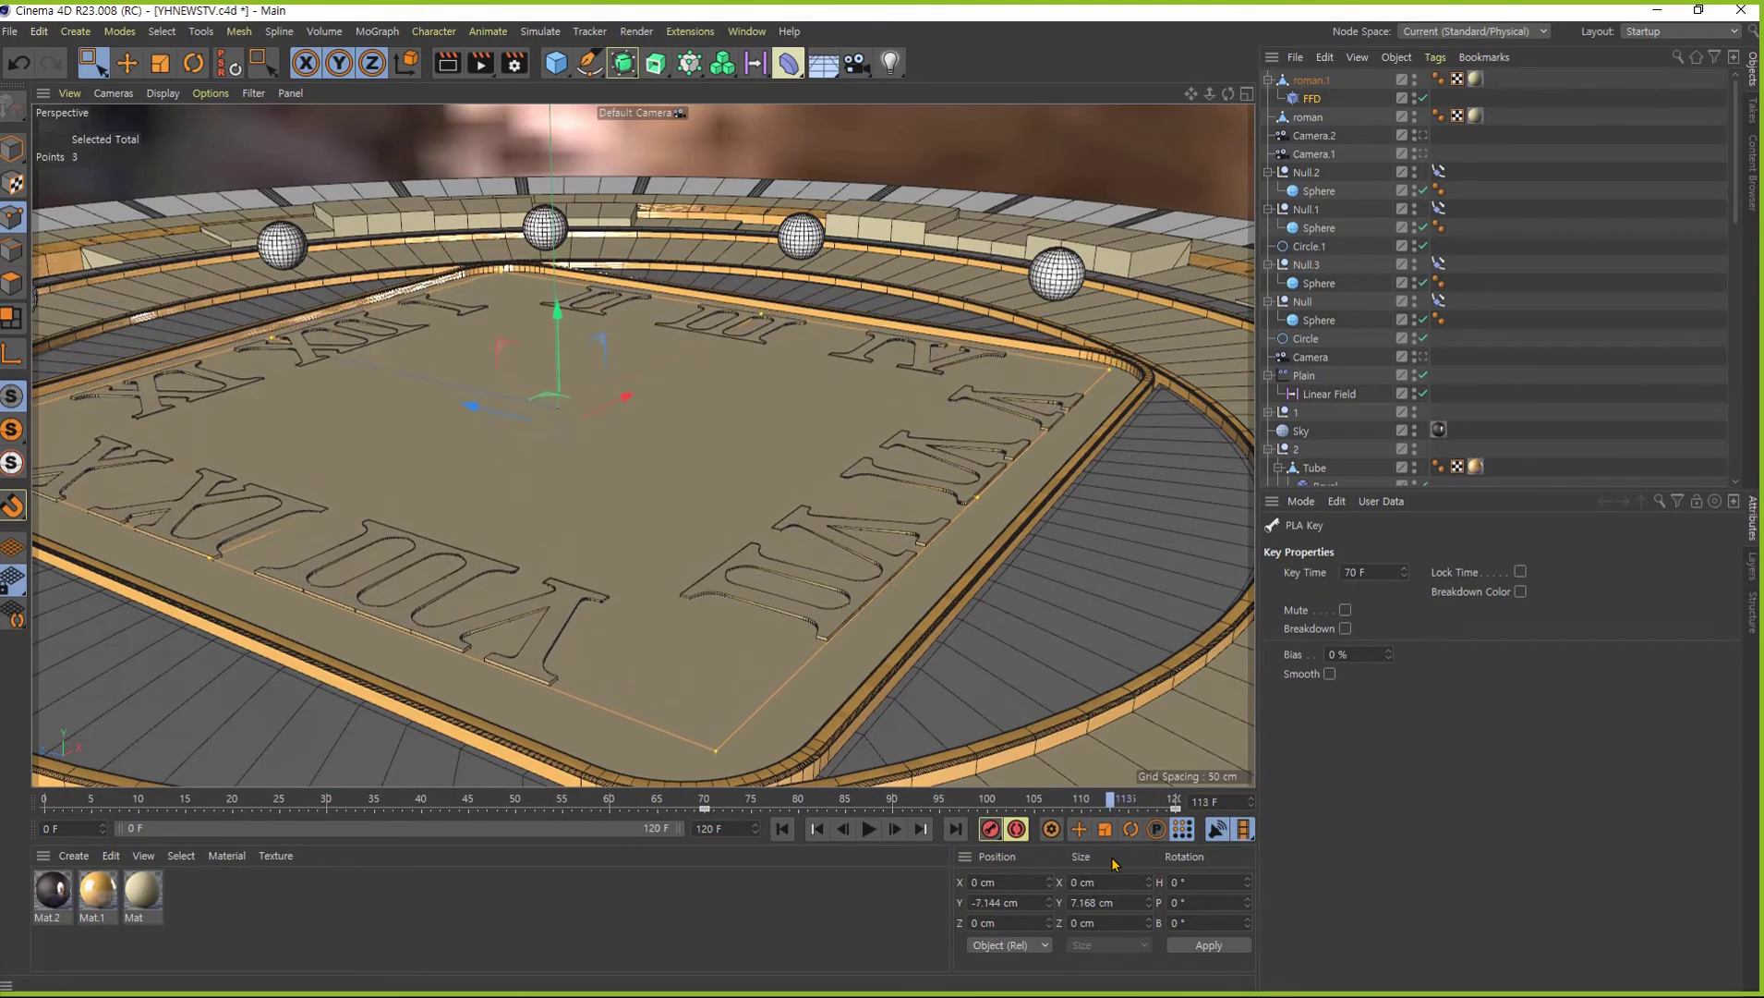
pyautogui.moveTo(1113, 863); pyautogui.dragTo(1175, 859)
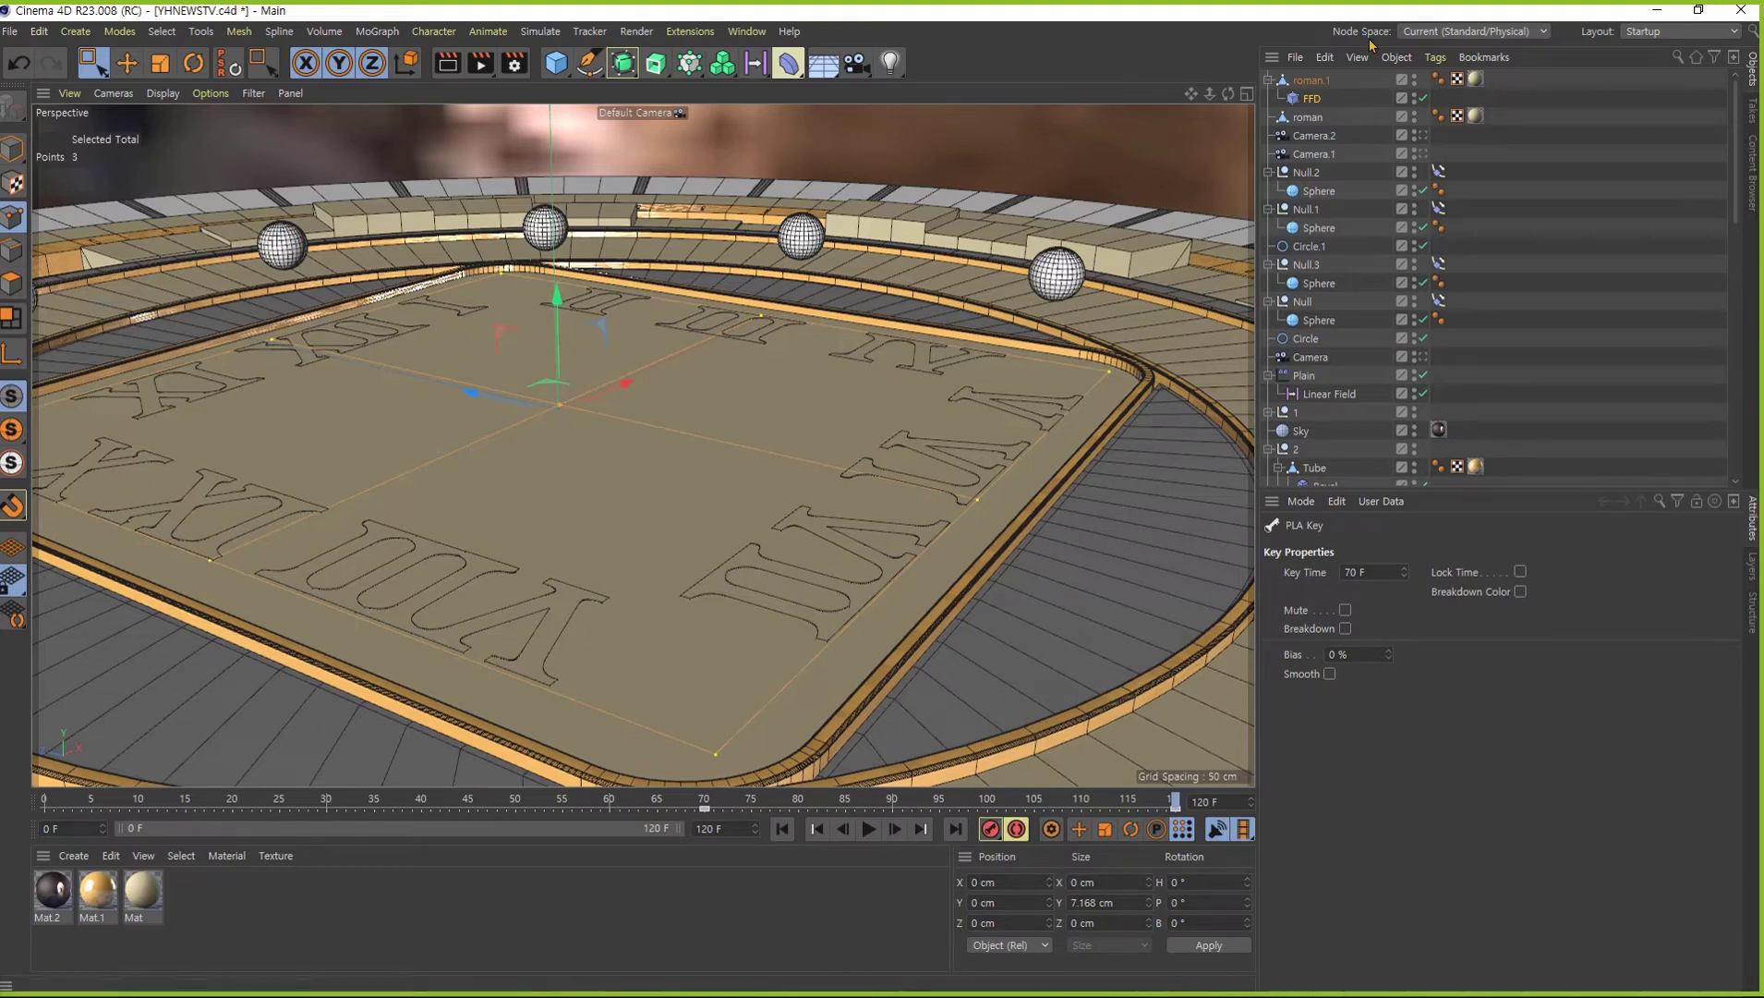
pyautogui.hotkey('ctrl', 'a')
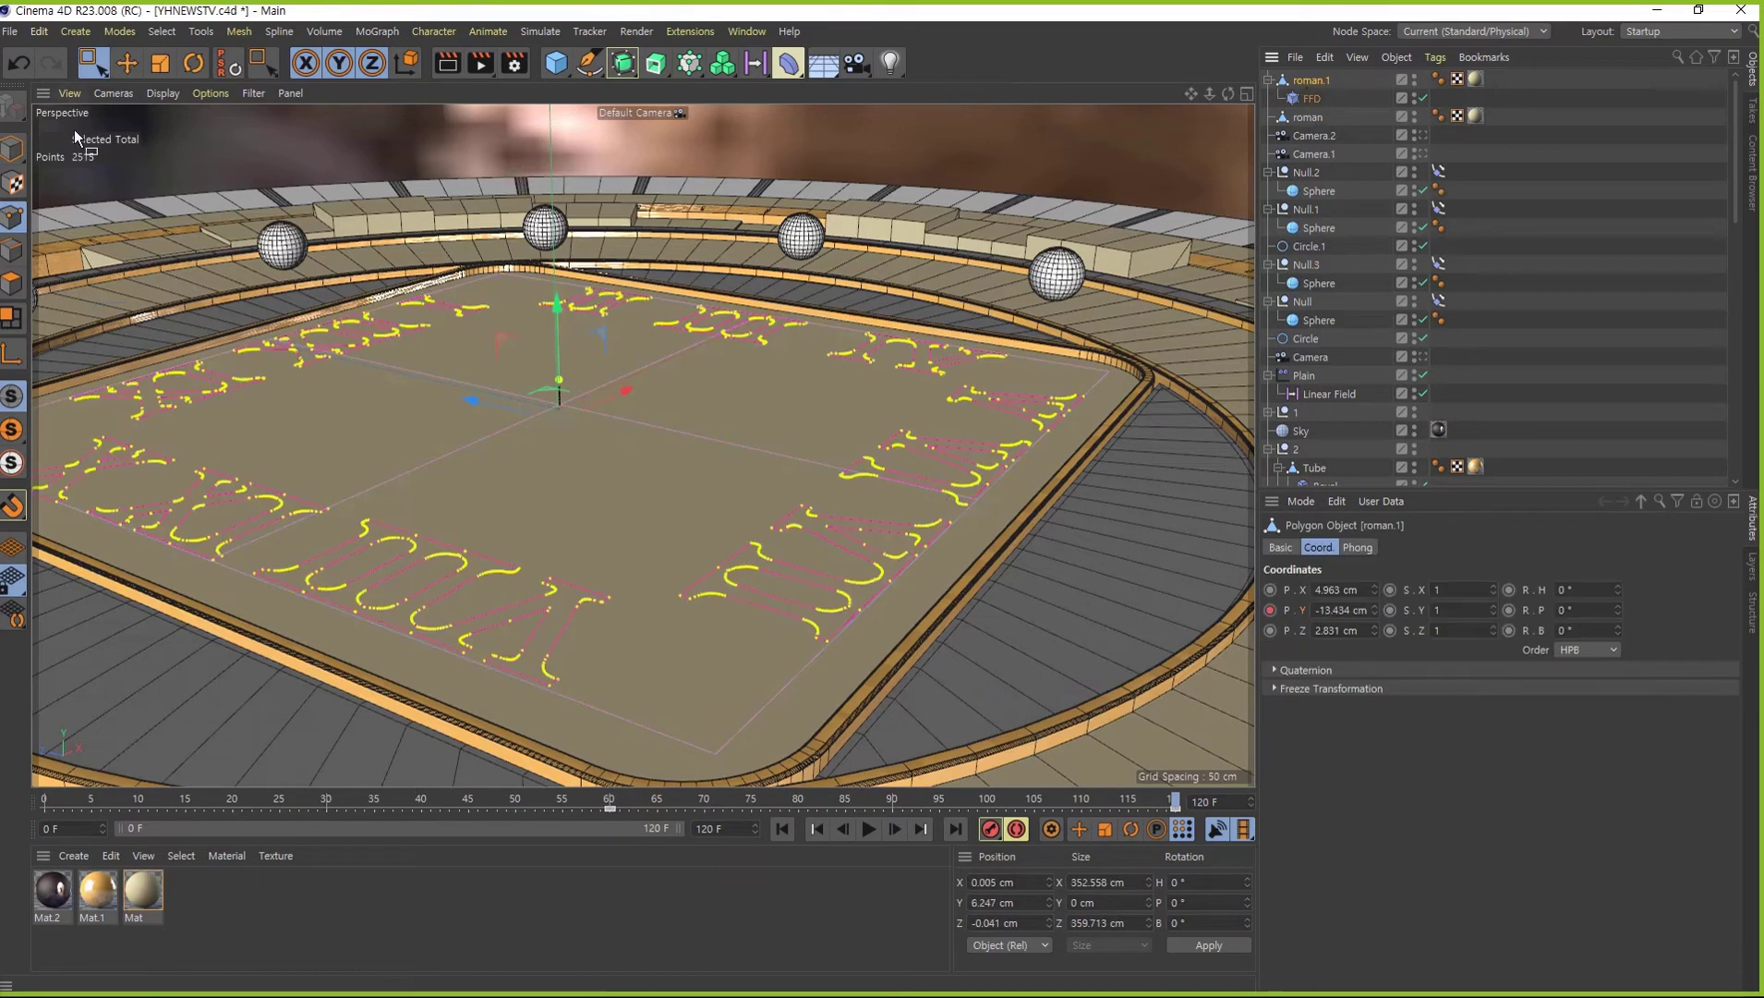
pyautogui.click(12, 147)
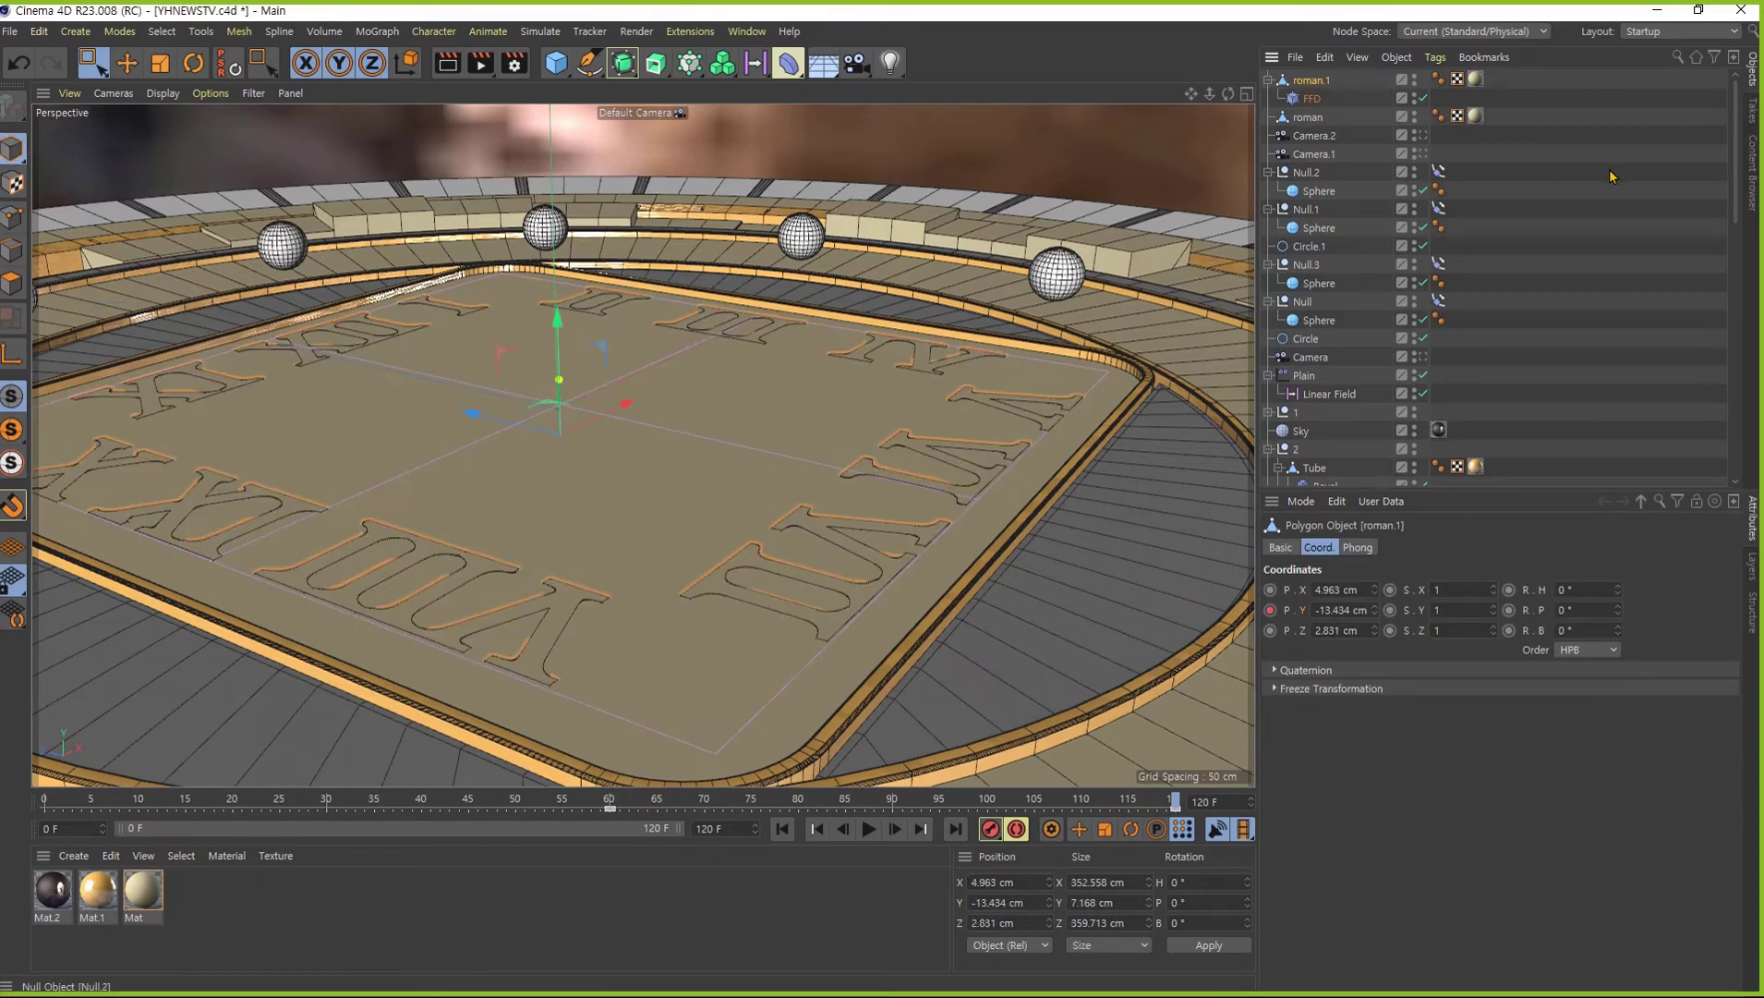
pyautogui.press('e')
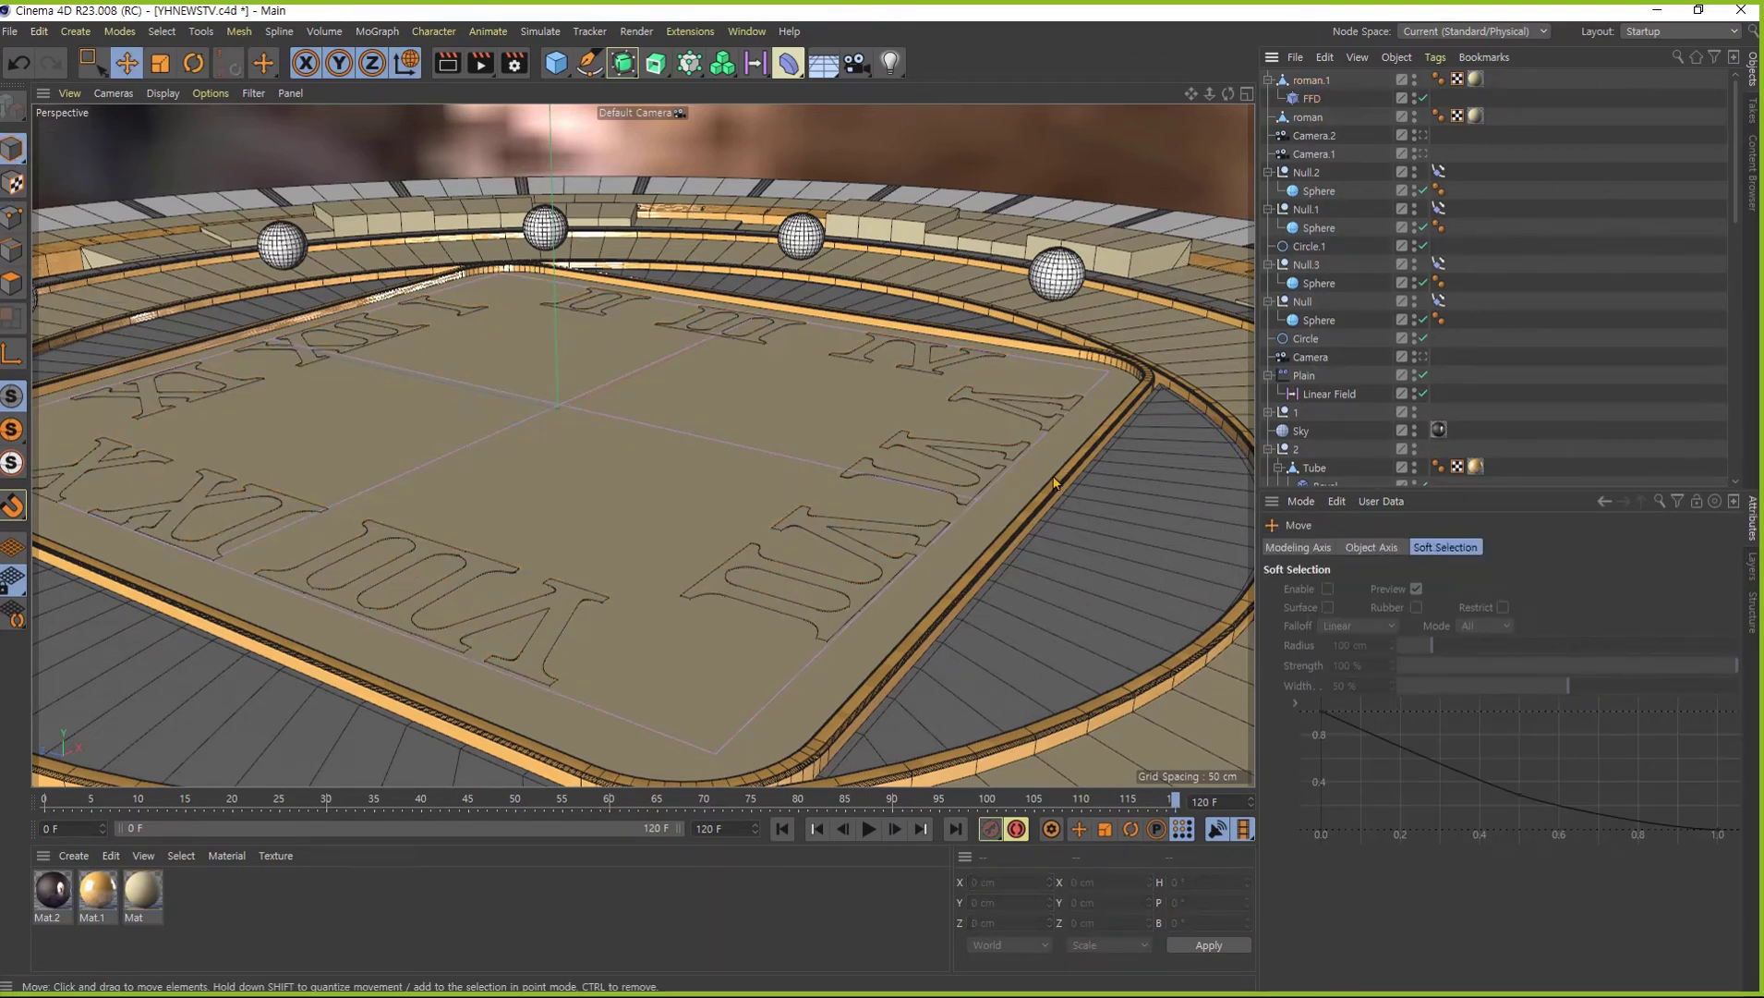
pyautogui.scroll(-5, 923, 530)
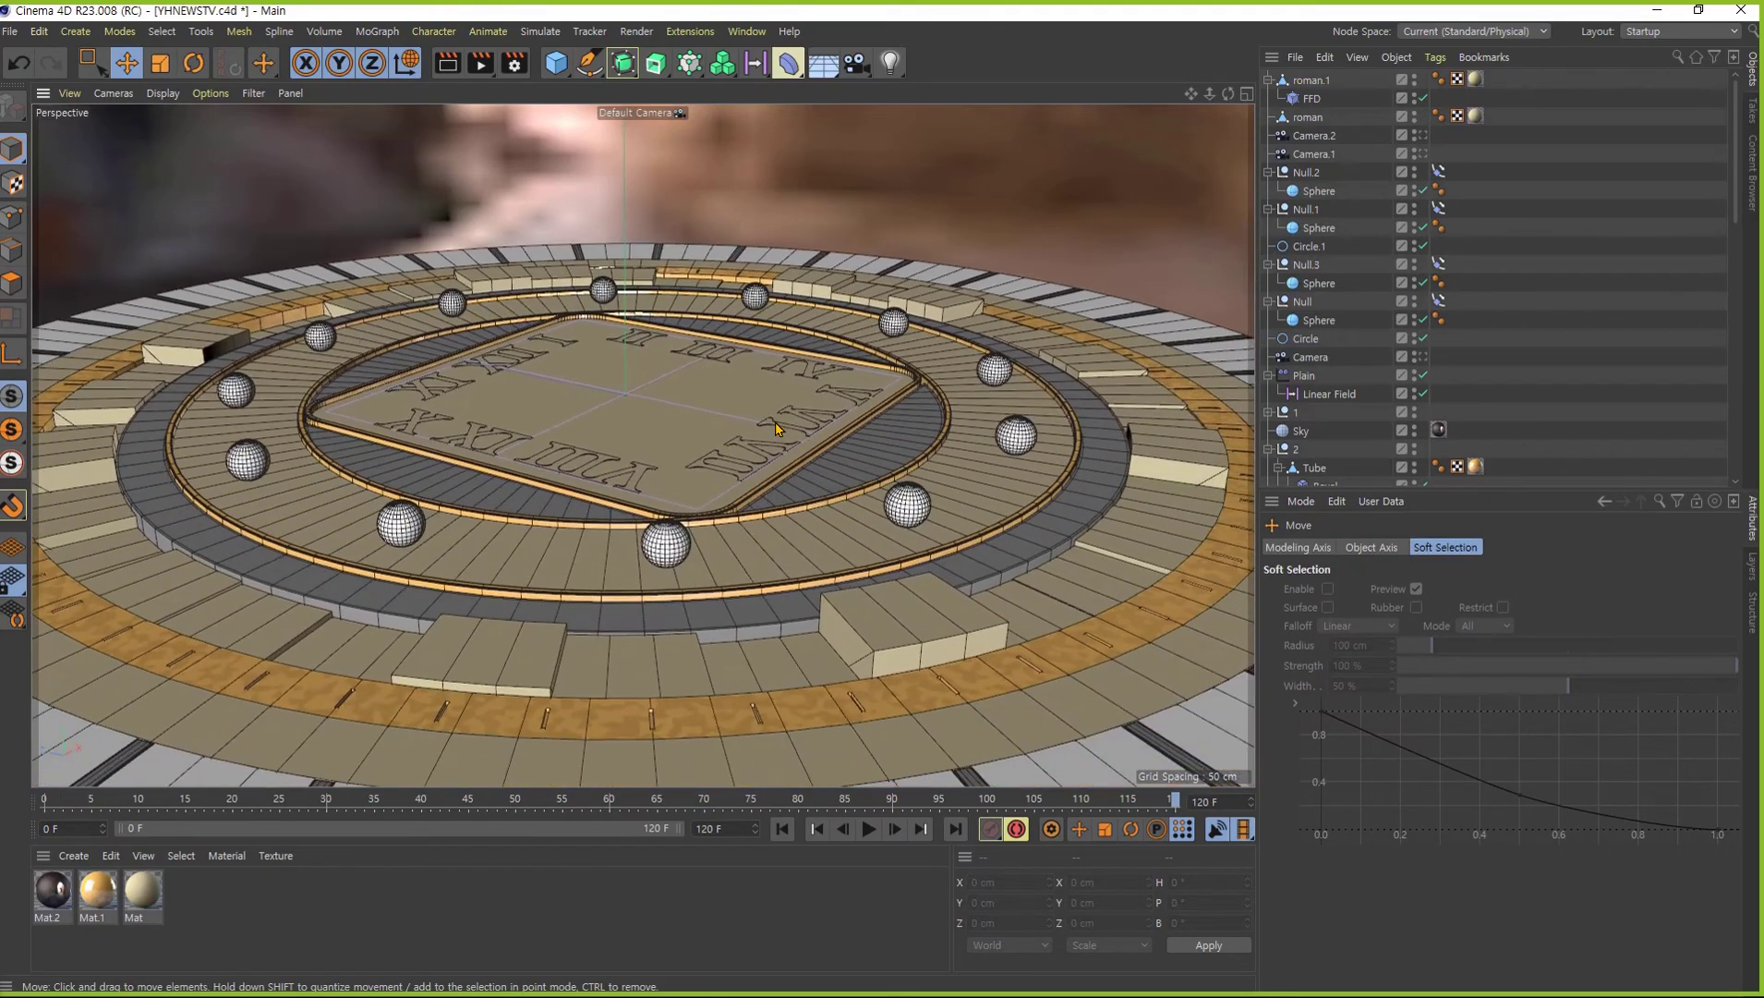
pyautogui.keyDown('alt'); pyautogui.moveTo(776, 428); pyautogui.dragTo(1176, 145); pyautogui.keyUp('alt')
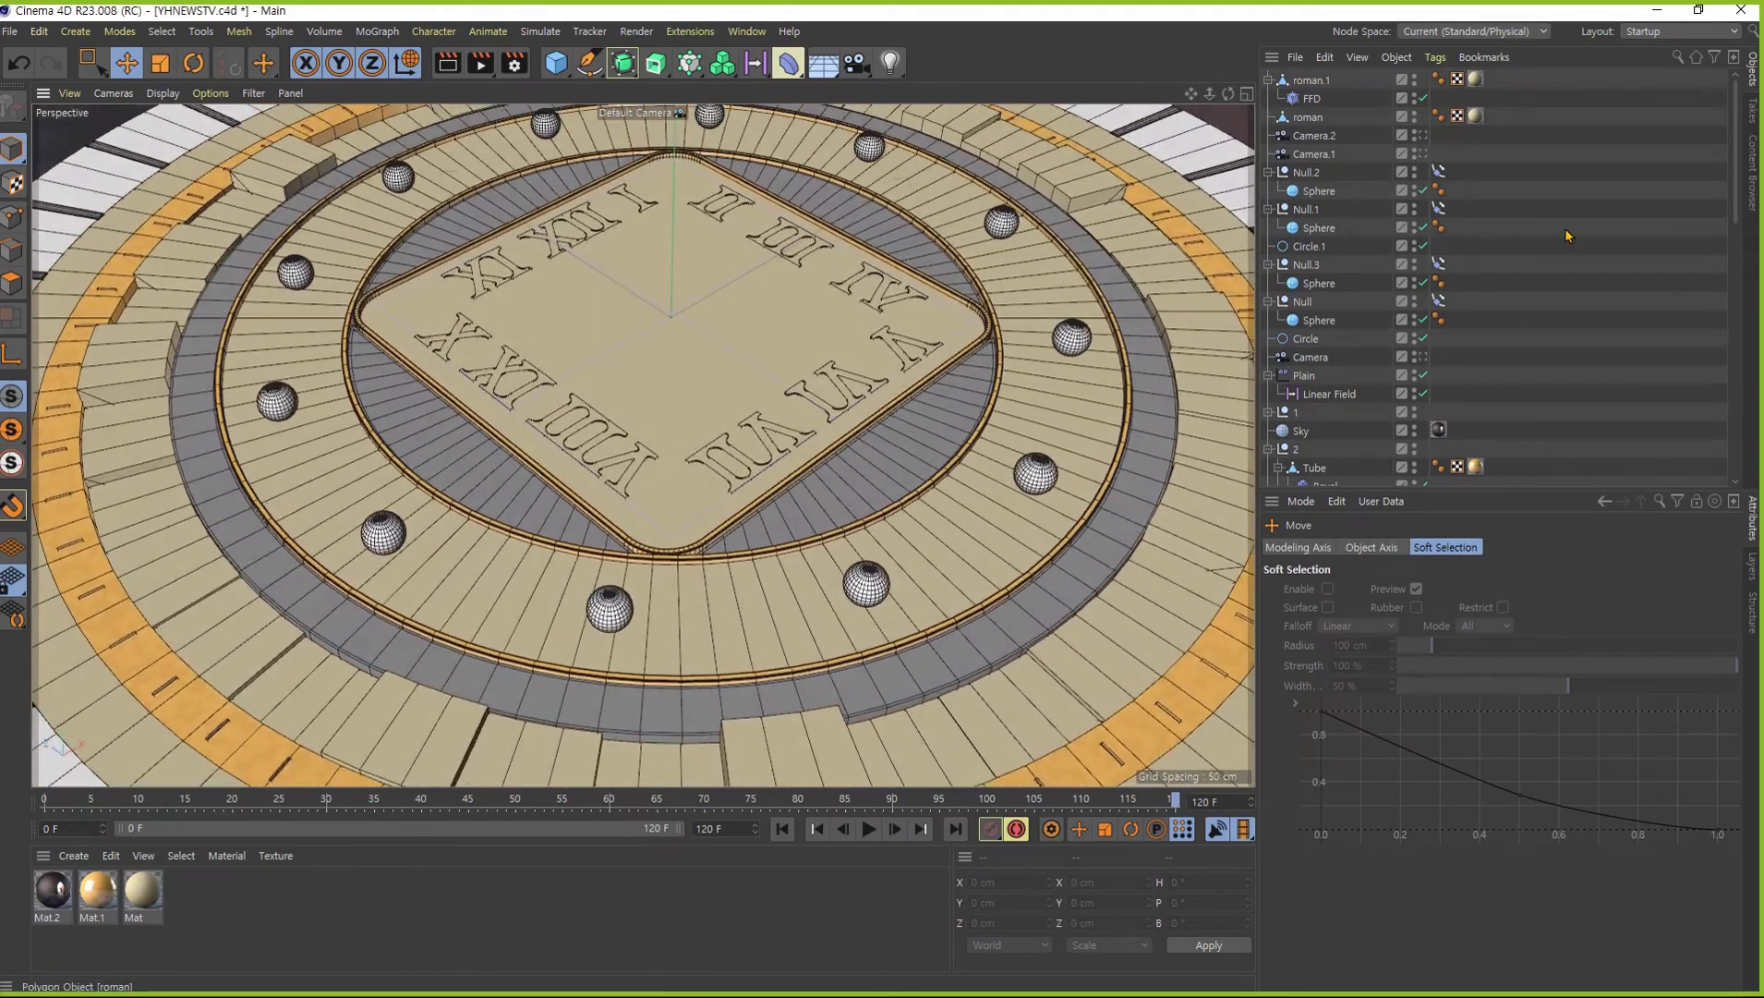
pyautogui.keyDown('alt'); pyautogui.moveTo(739, 374); pyautogui.dragTo(689, 342); pyautogui.keyUp('alt')
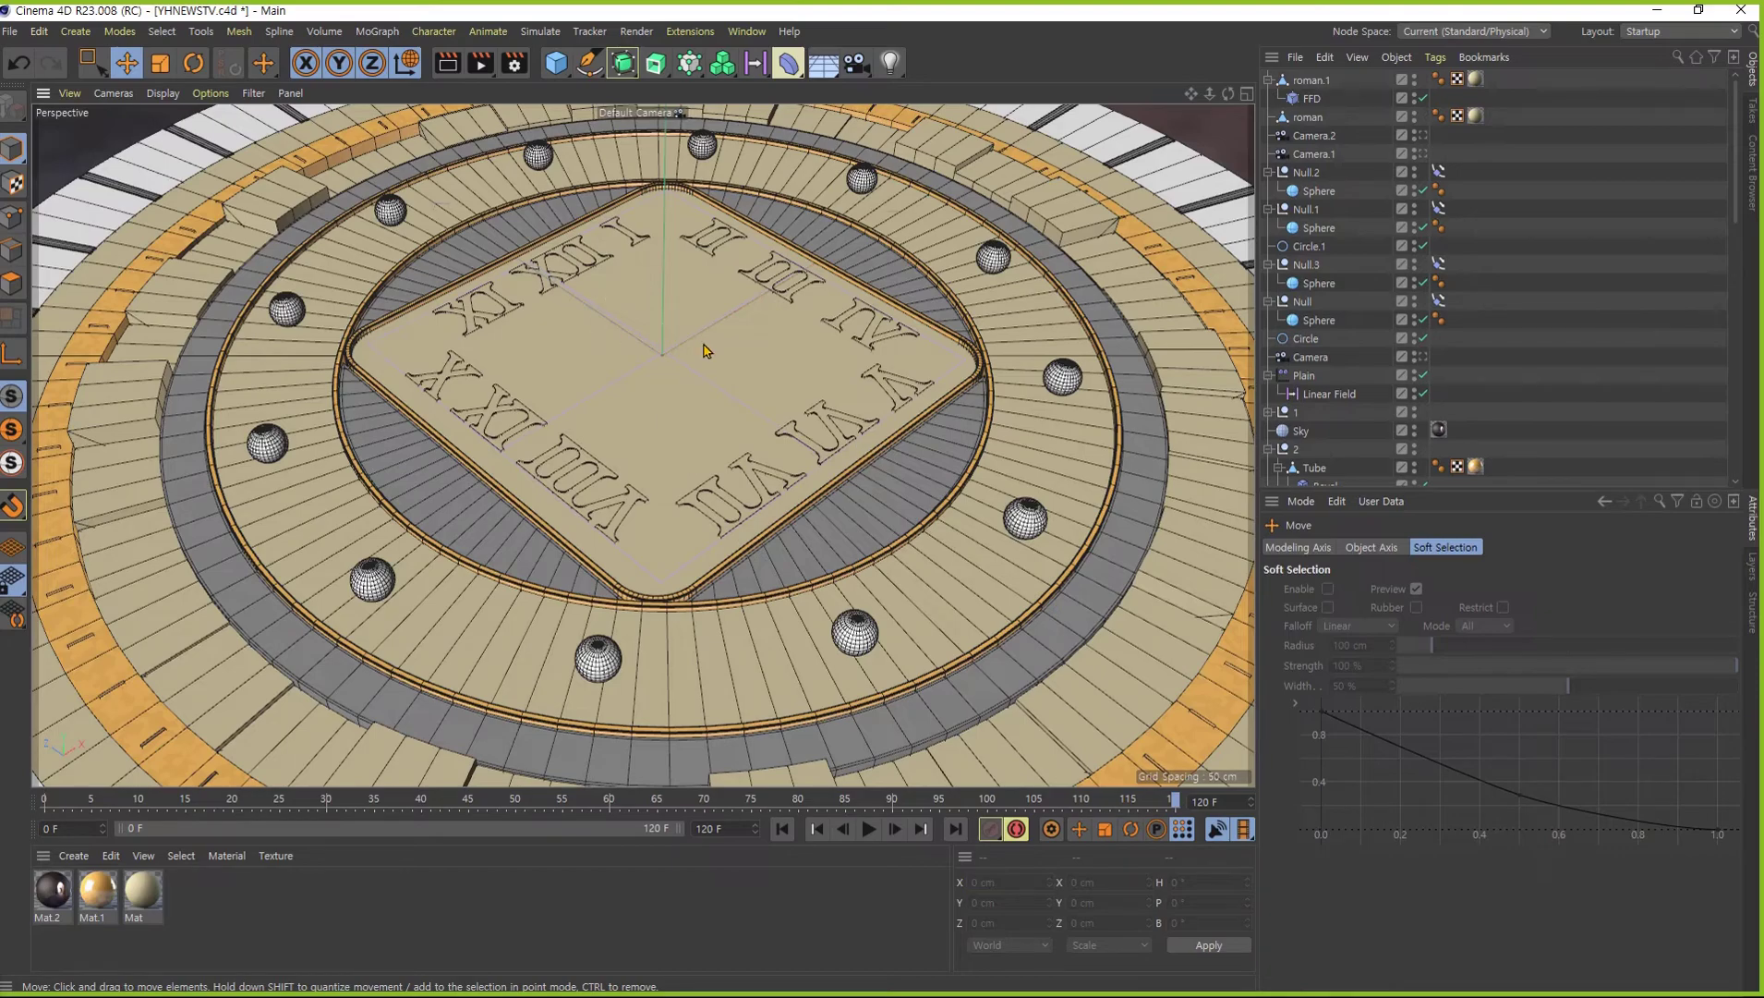
pyautogui.scroll(2, 779, 398)
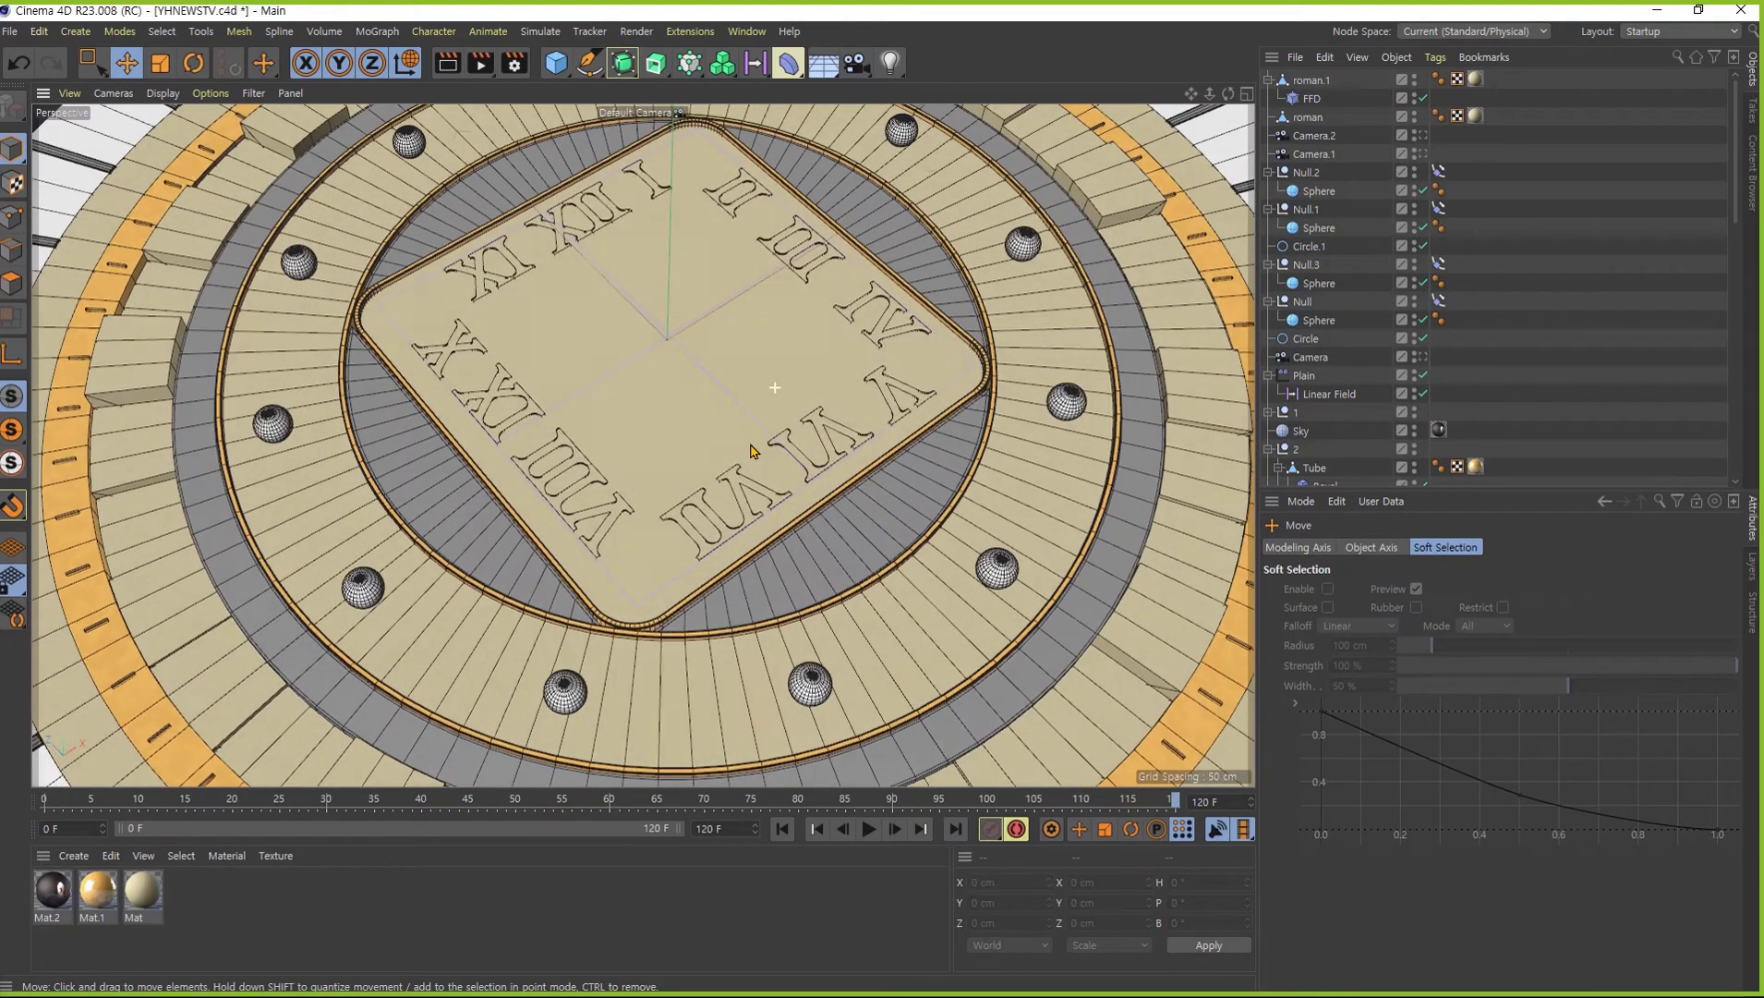
pyautogui.scroll(3, 770, 461)
pyautogui.moveTo(769, 462)
pyautogui.keyDown('alt'); pyautogui.mouseDown()
pyautogui.moveTo(792, 465)
pyautogui.moveTo(721, 327)
pyautogui.mouseUp(); pyautogui.keyUp('alt')
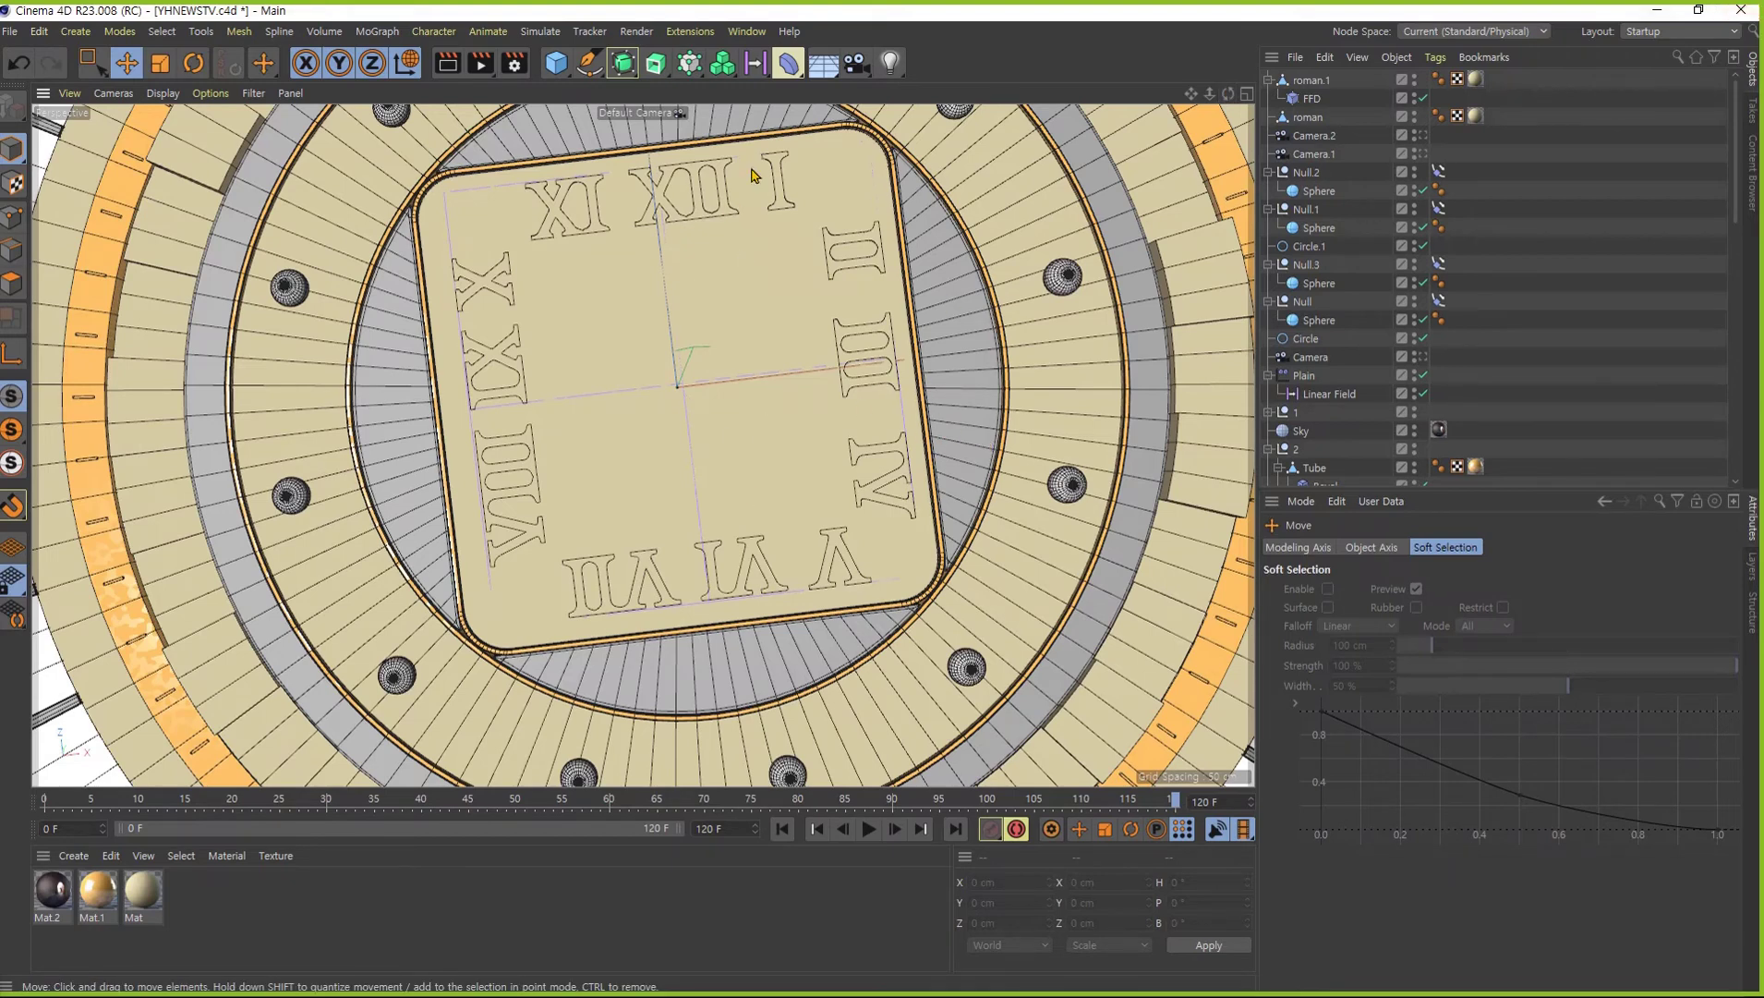
# - In the Top view, add a Rectangle spline at the clock face centre
pyautogui.press('F2')
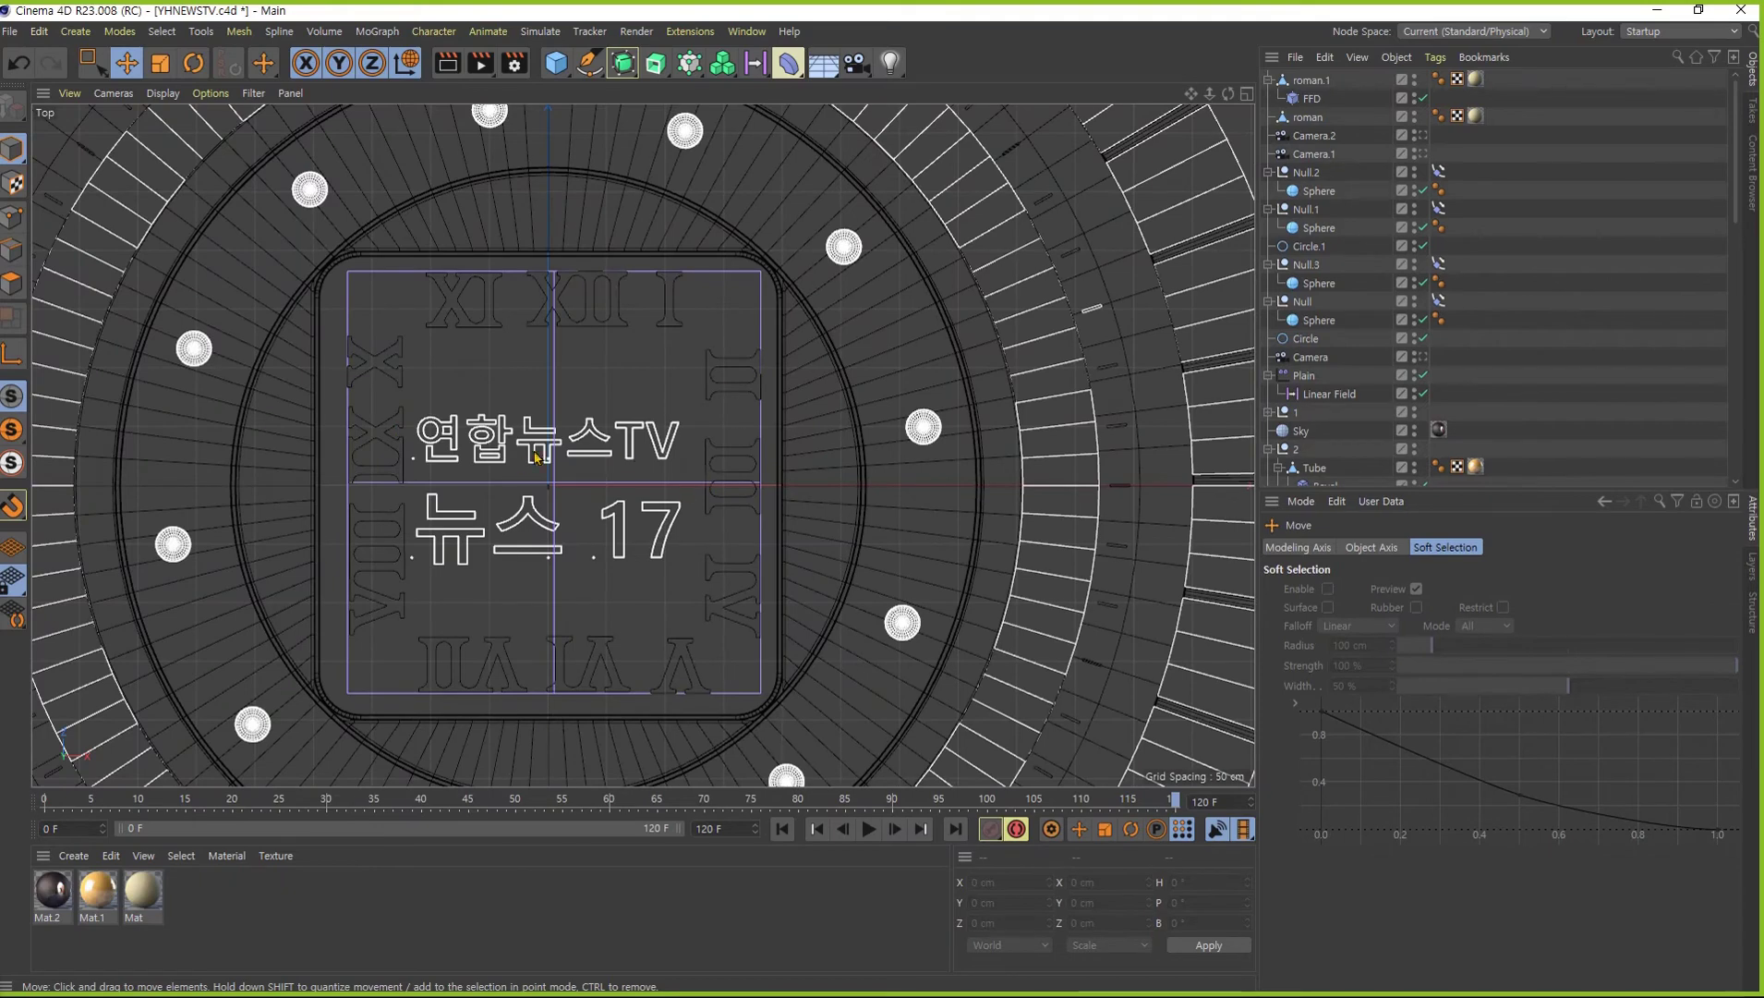
pyautogui.scroll(2, 538, 457)
pyautogui.scroll(2, 802, 476)
pyautogui.moveTo(802, 477); pyautogui.dragTo(848, 471, button='middle')
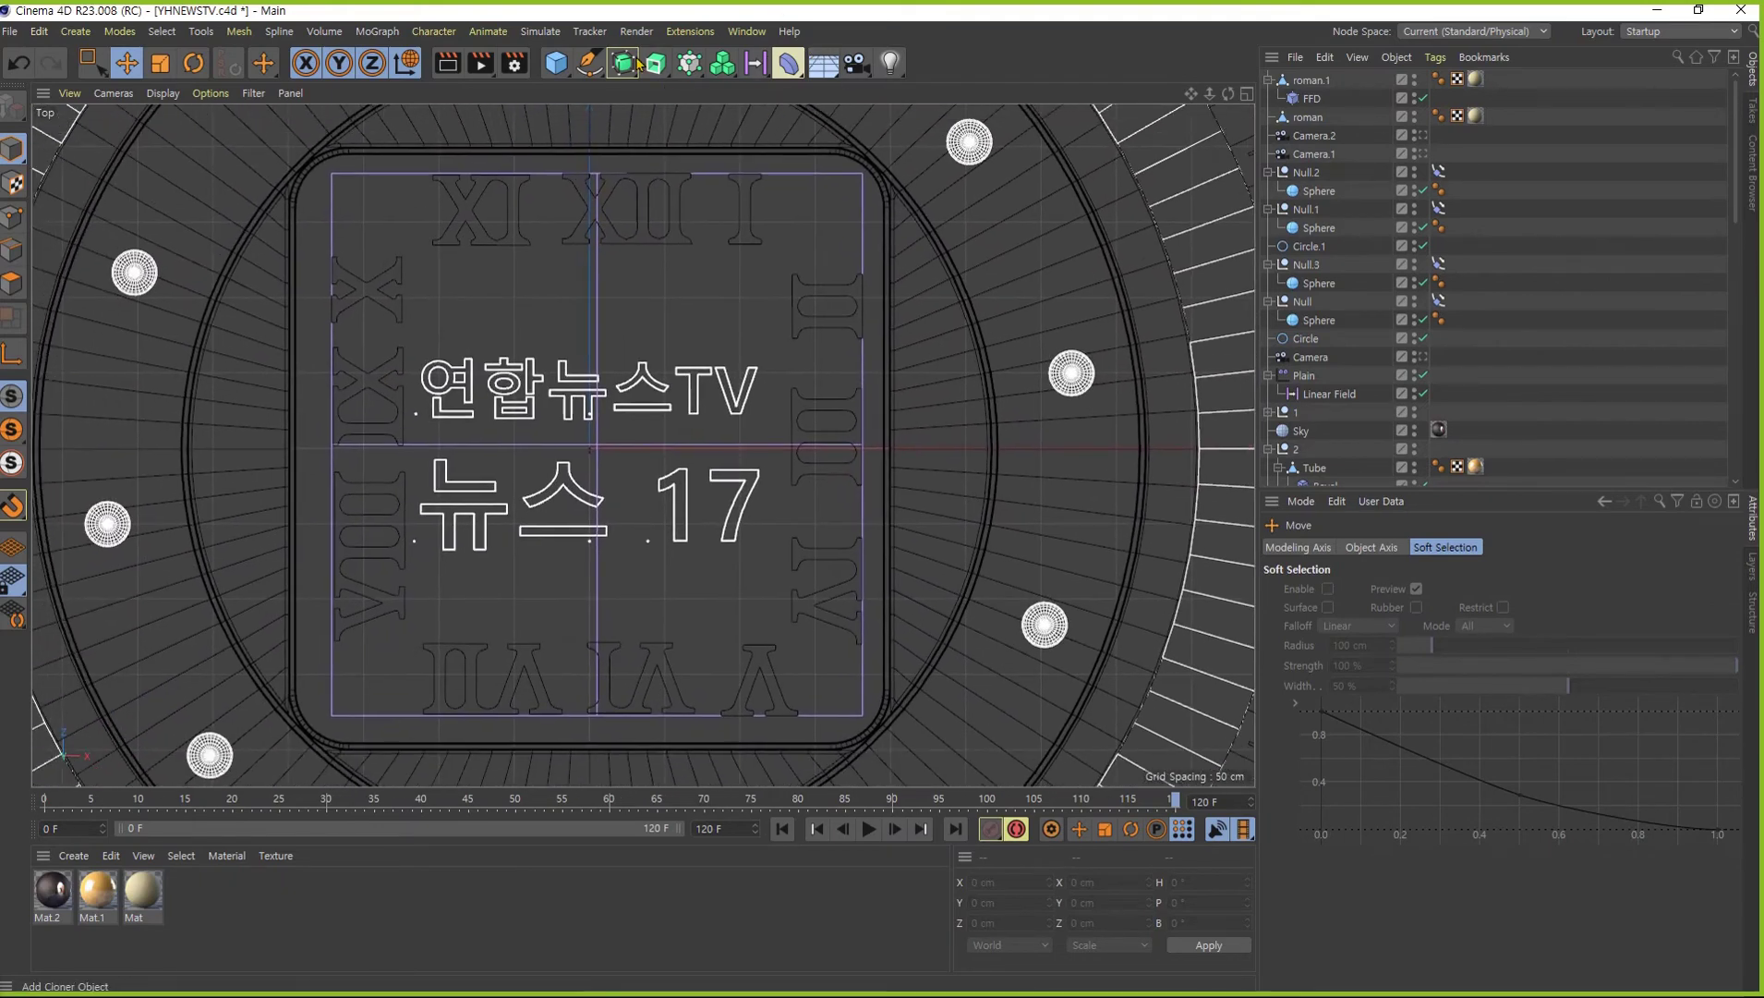
pyautogui.click(591, 63)
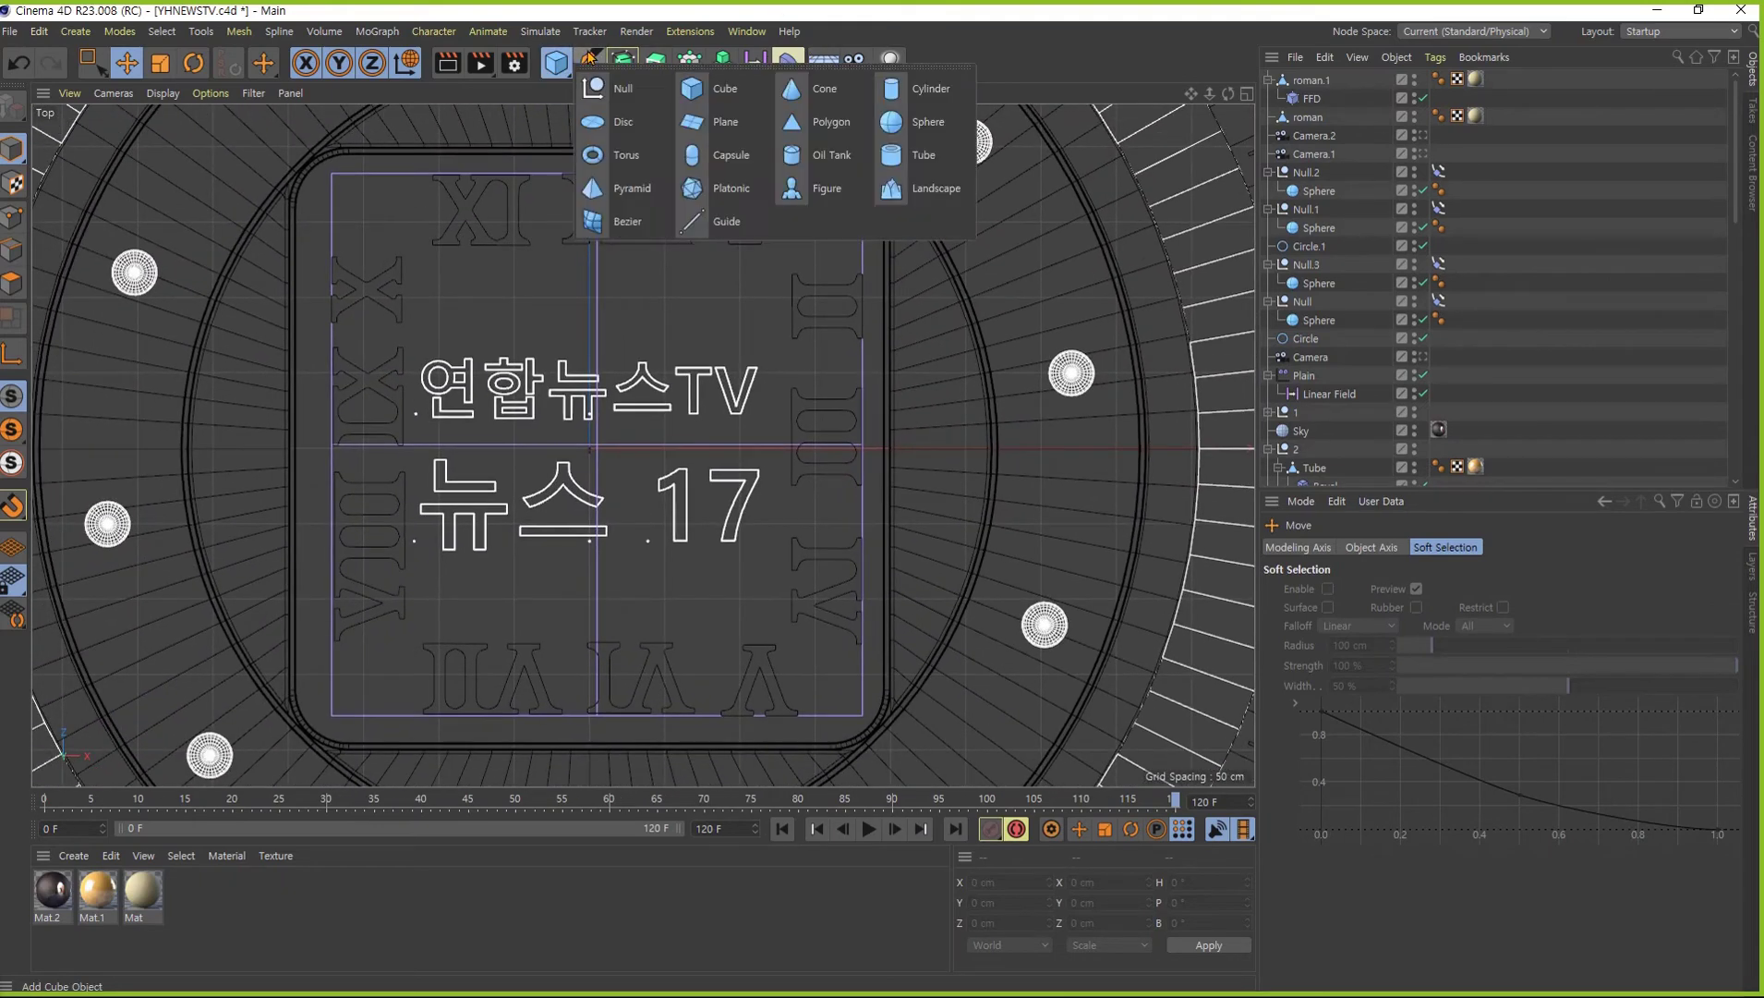
pyautogui.click(594, 63)
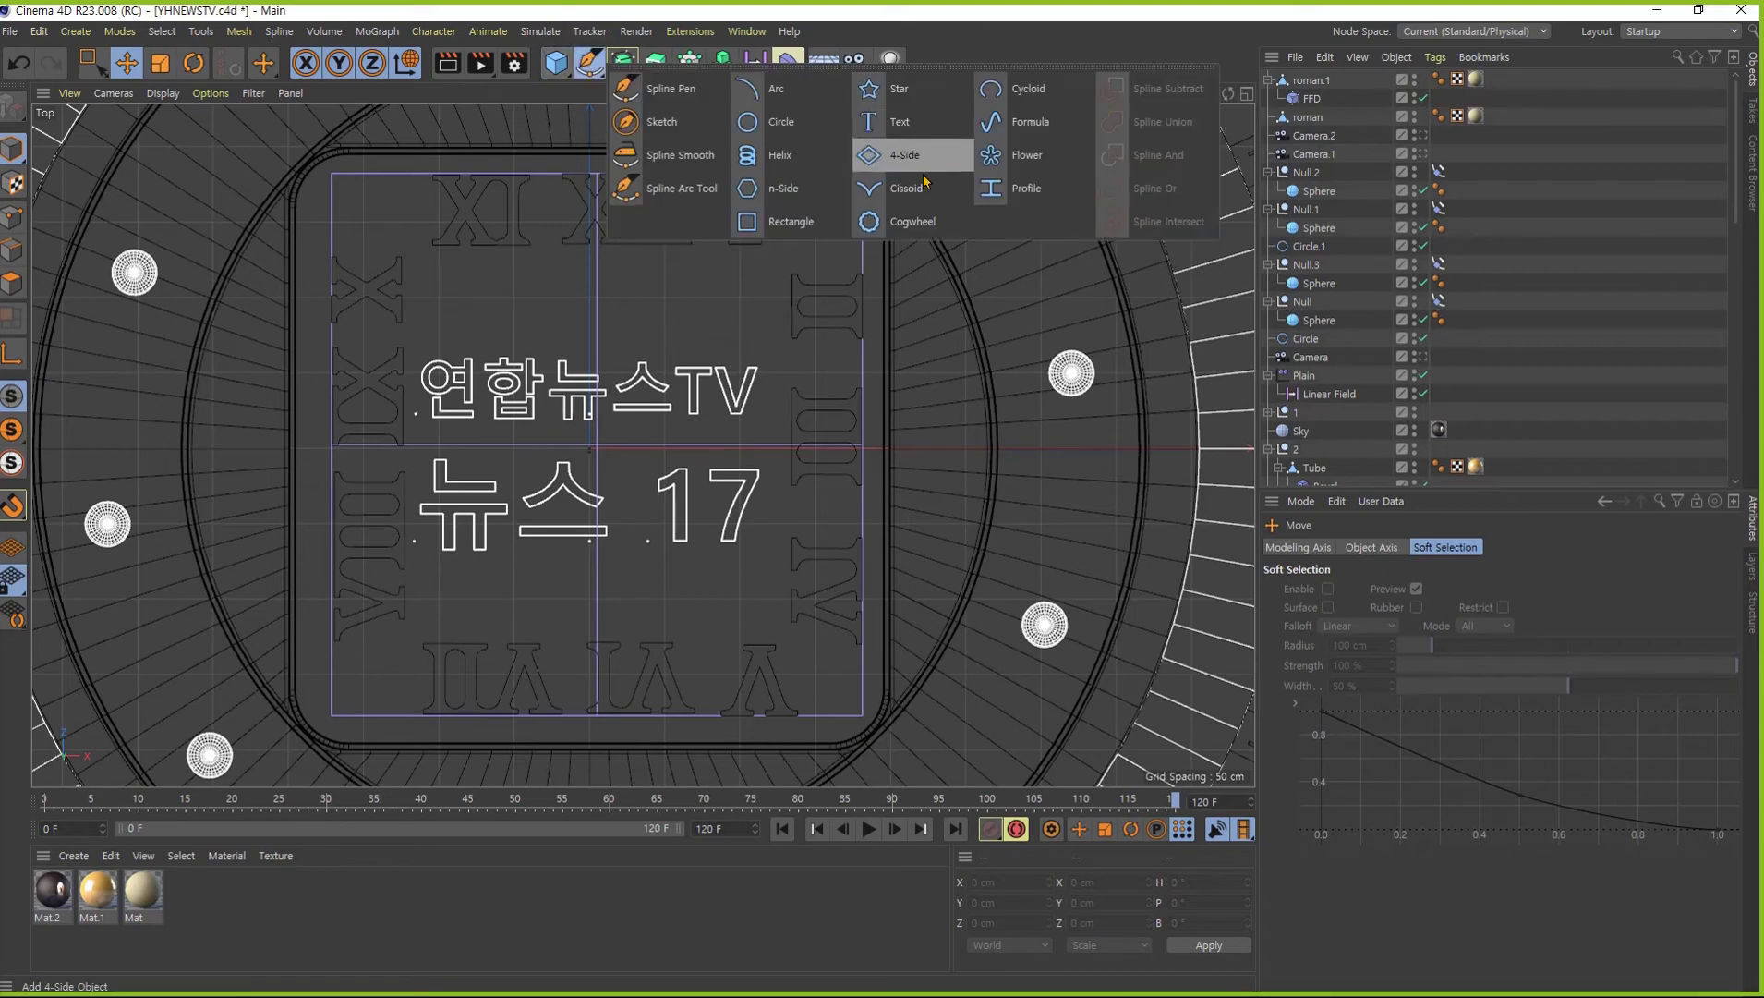
pyautogui.click(790, 225)
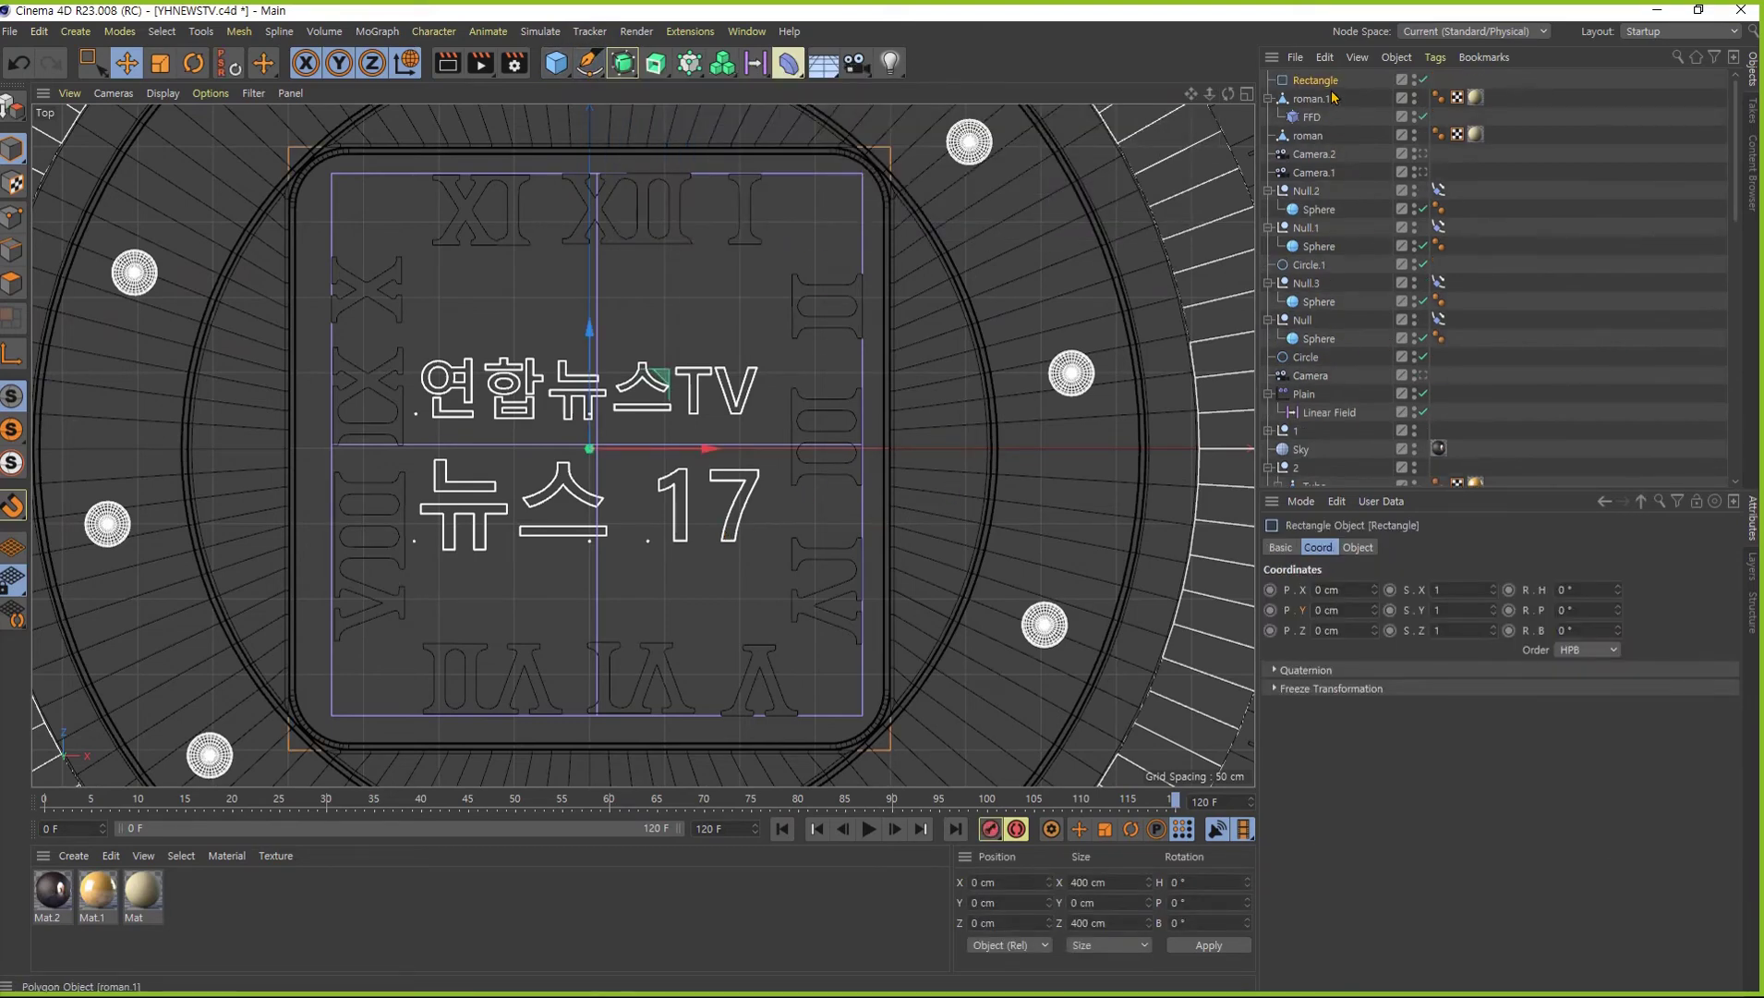
# - Set the rectangle to 210 × 210 cm with Rounding on and a 27 cm radius
pyautogui.click(1358, 548)
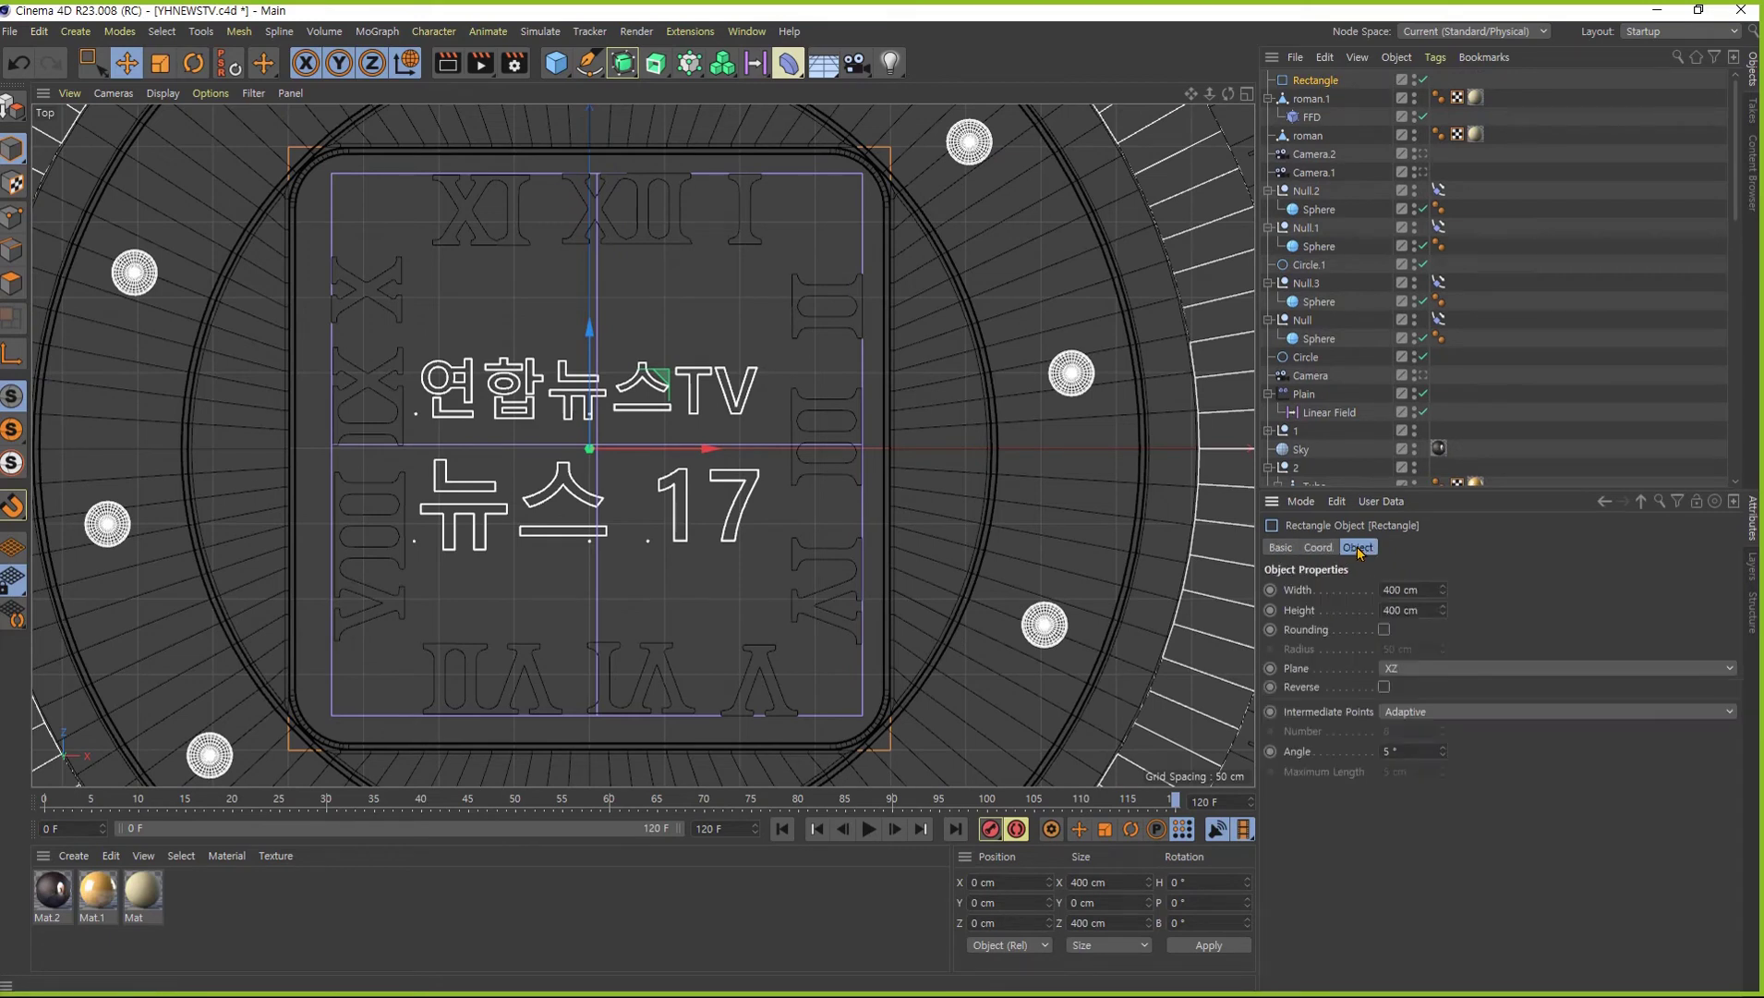
pyautogui.moveTo(1444, 592); pyautogui.dragTo(1444, 592)
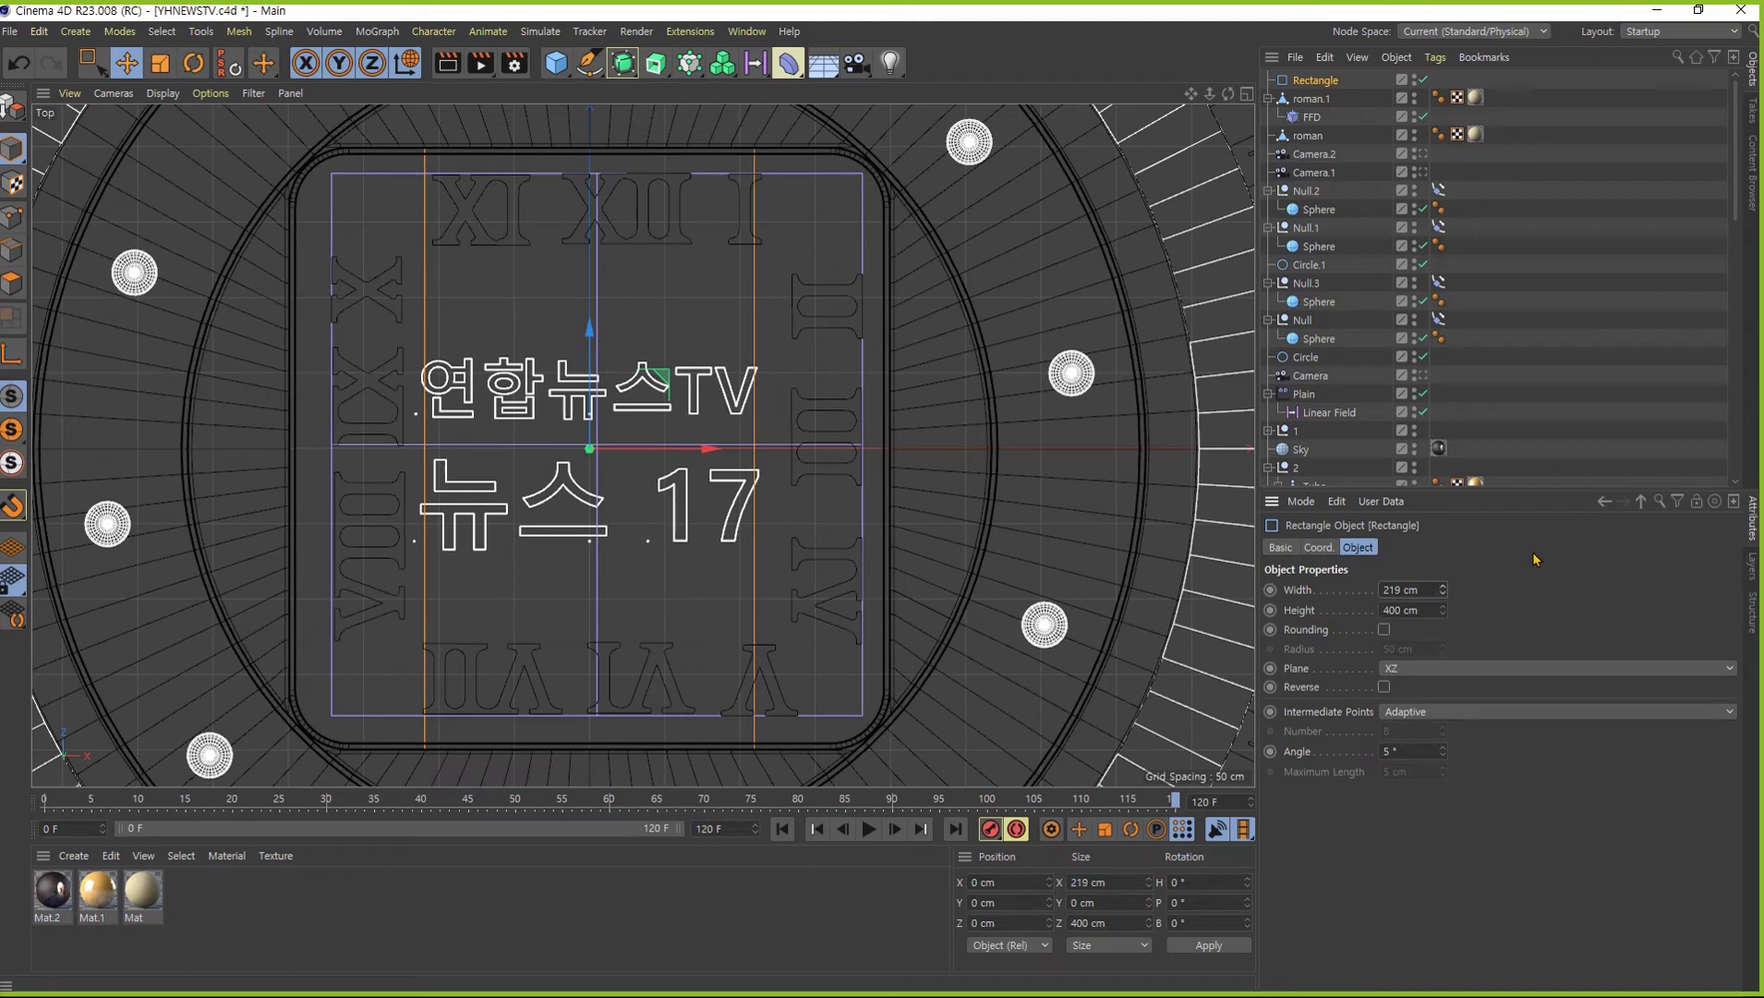
pyautogui.click(1425, 589)
pyautogui.write('210')
pyautogui.press('Return')
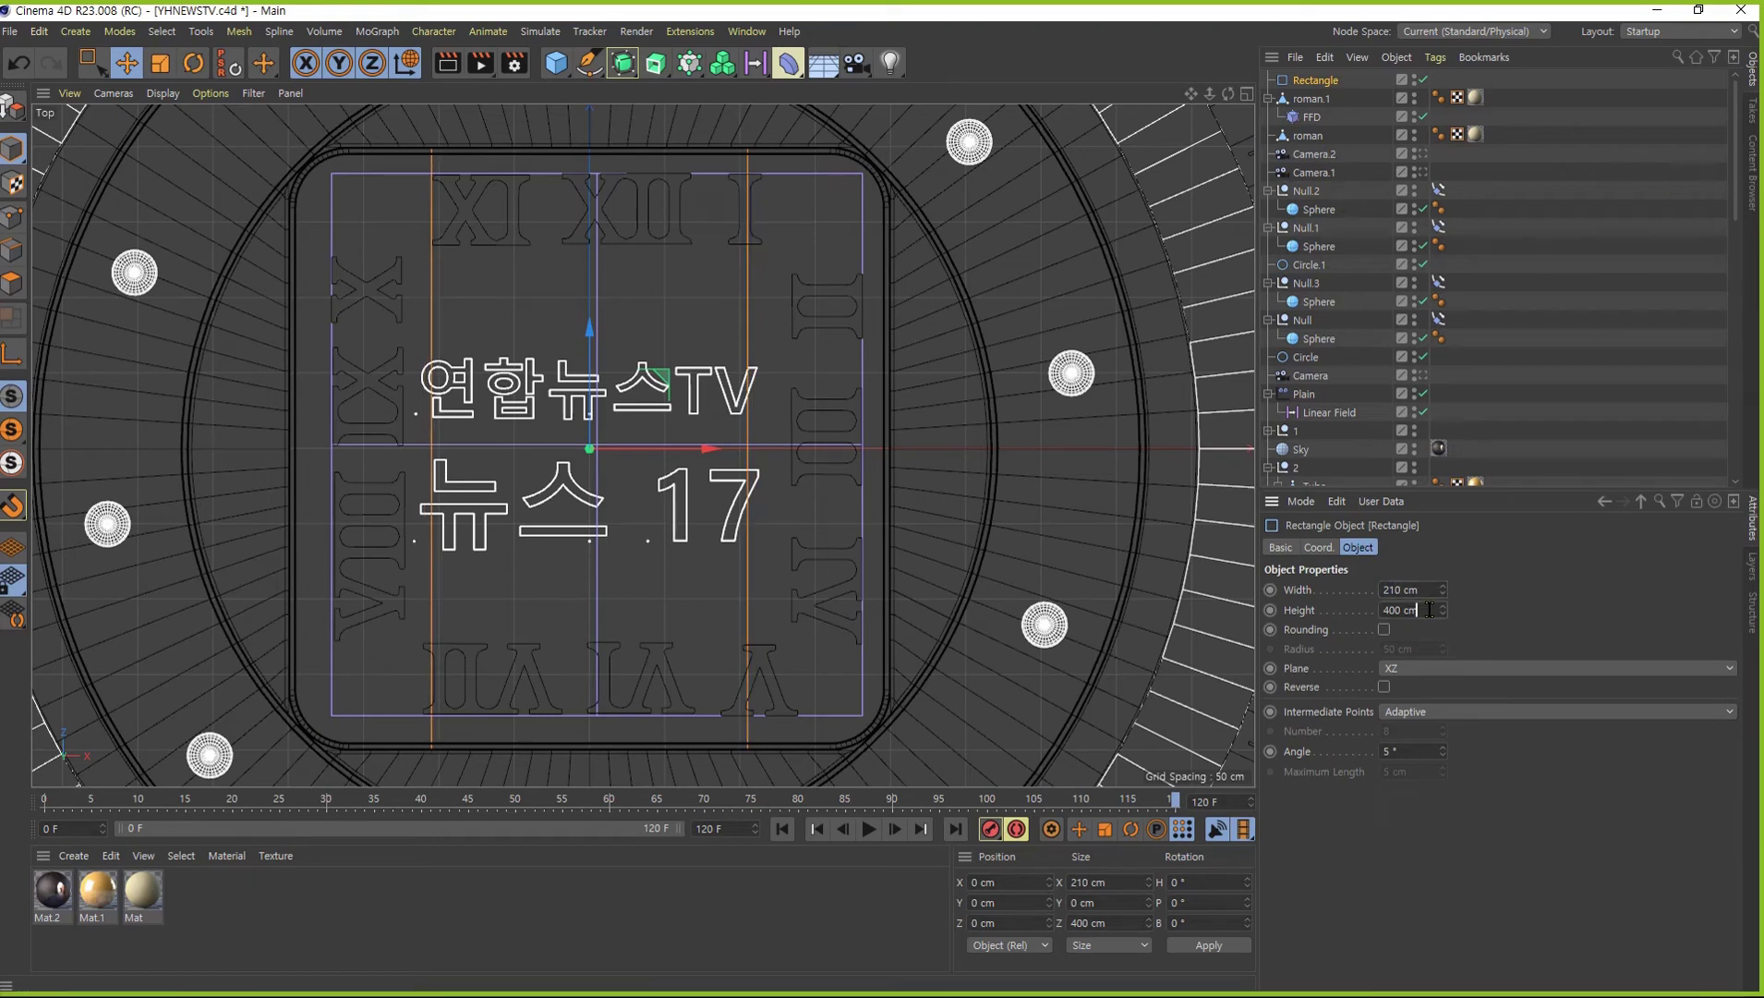
pyautogui.moveTo(1429, 610); pyautogui.dragTo(1383, 610)
pyautogui.write('210')
pyautogui.press('Return')
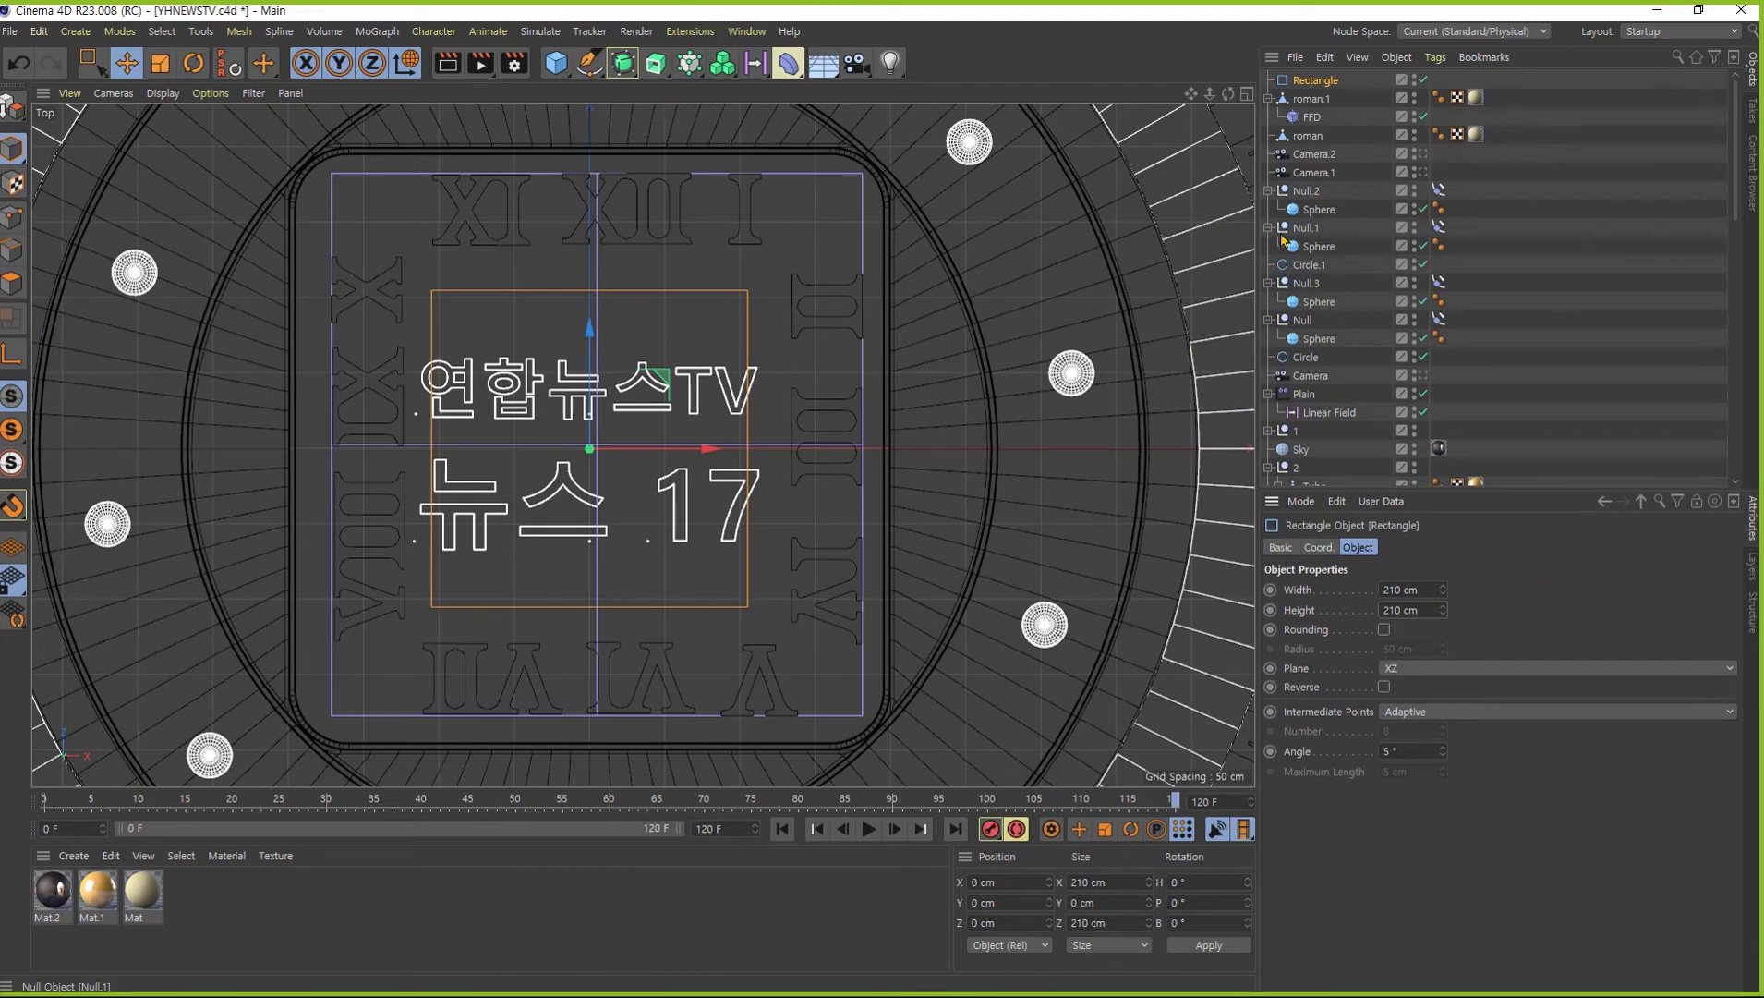
pyautogui.click(1384, 629)
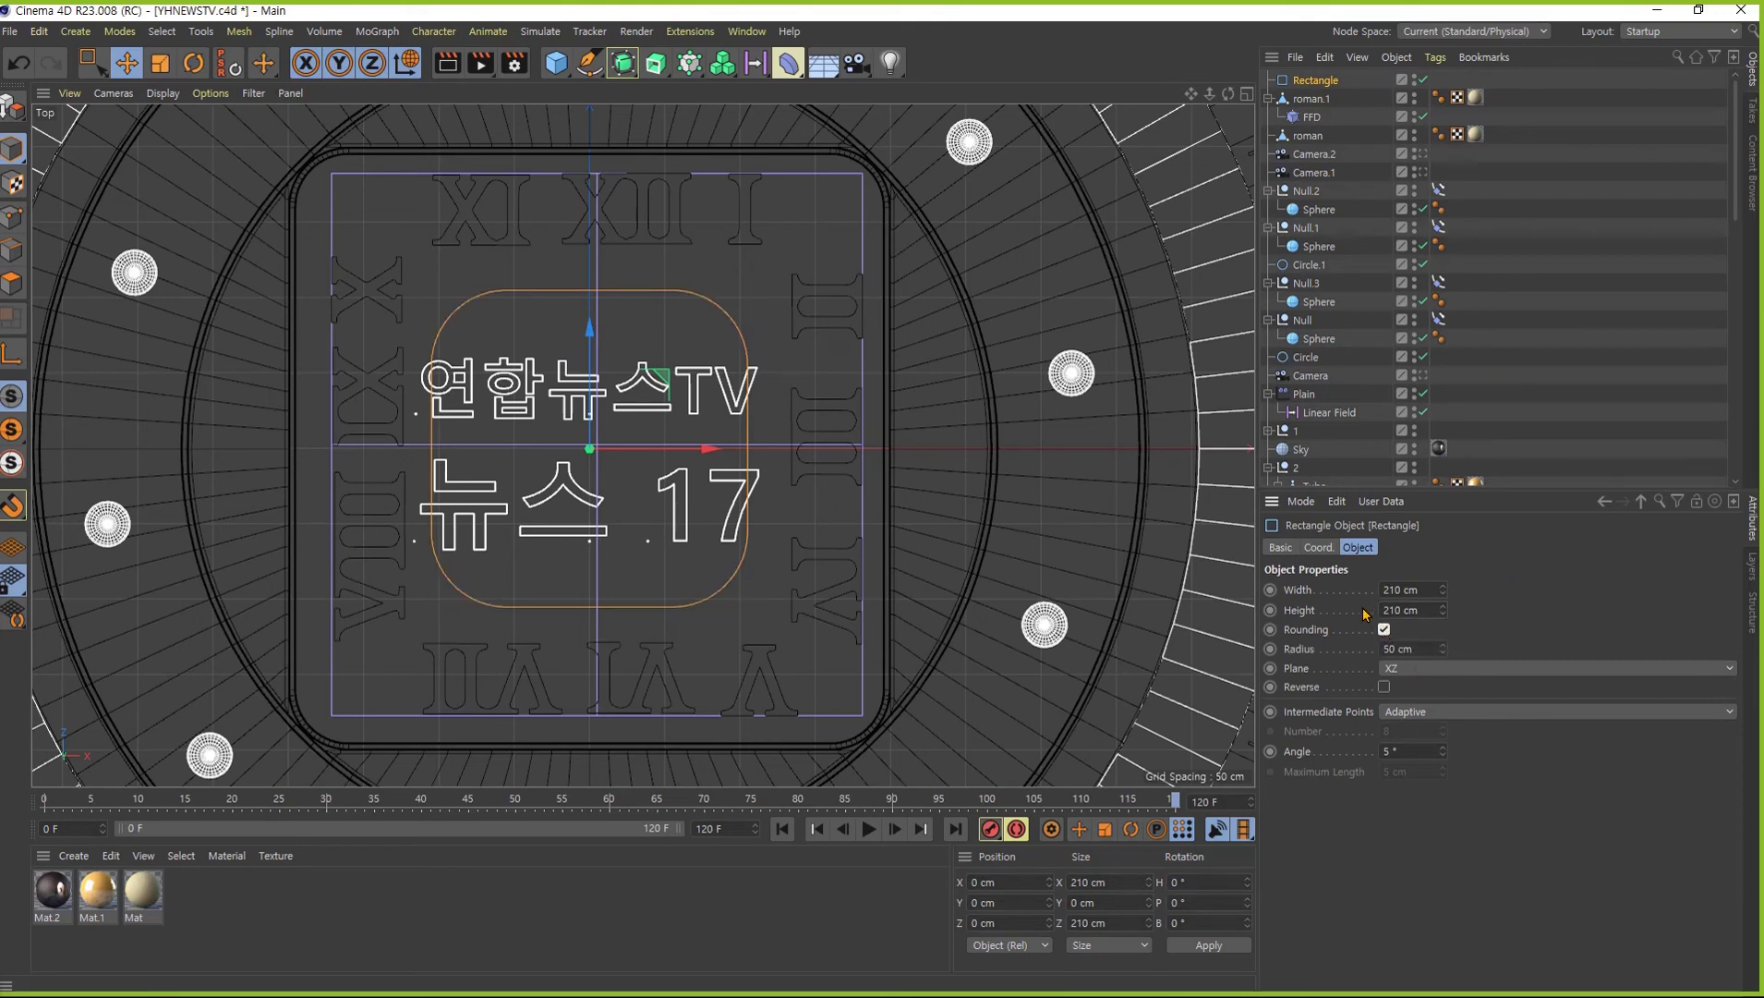
pyautogui.moveTo(1444, 650); pyautogui.dragTo(1444, 651)
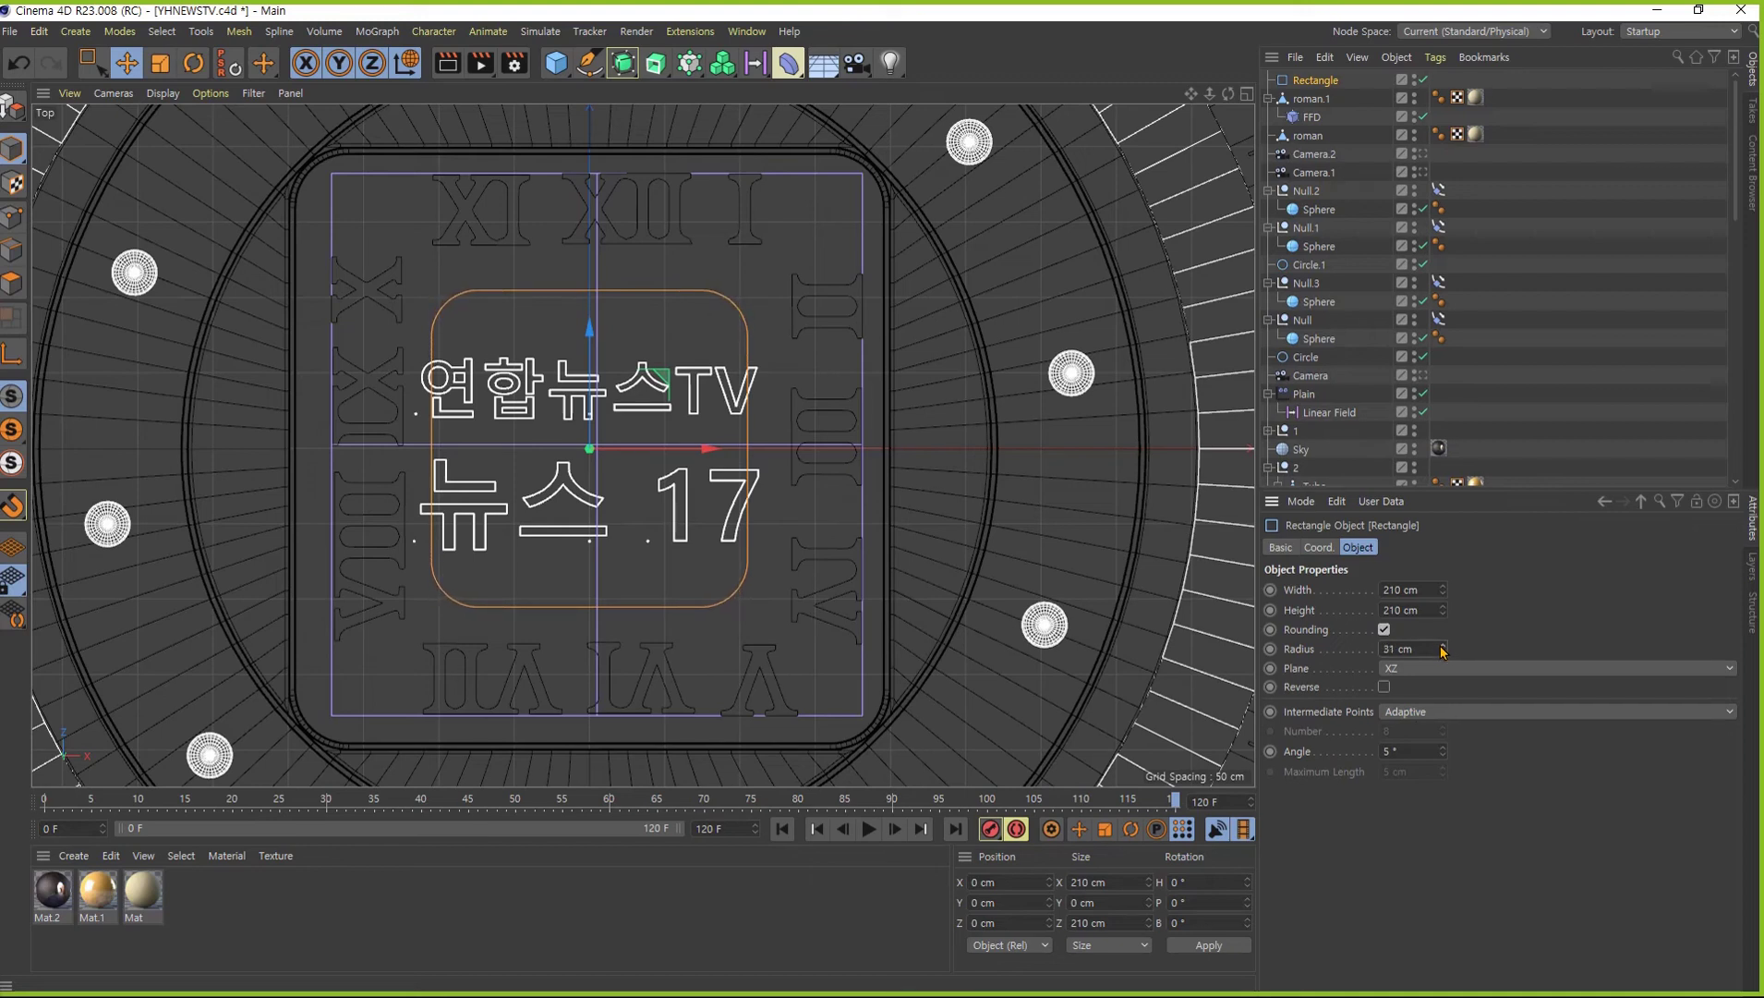
# - Add a cube, shrink it to about a fifth, and move it onto the square's top edge
pyautogui.click(556, 63)
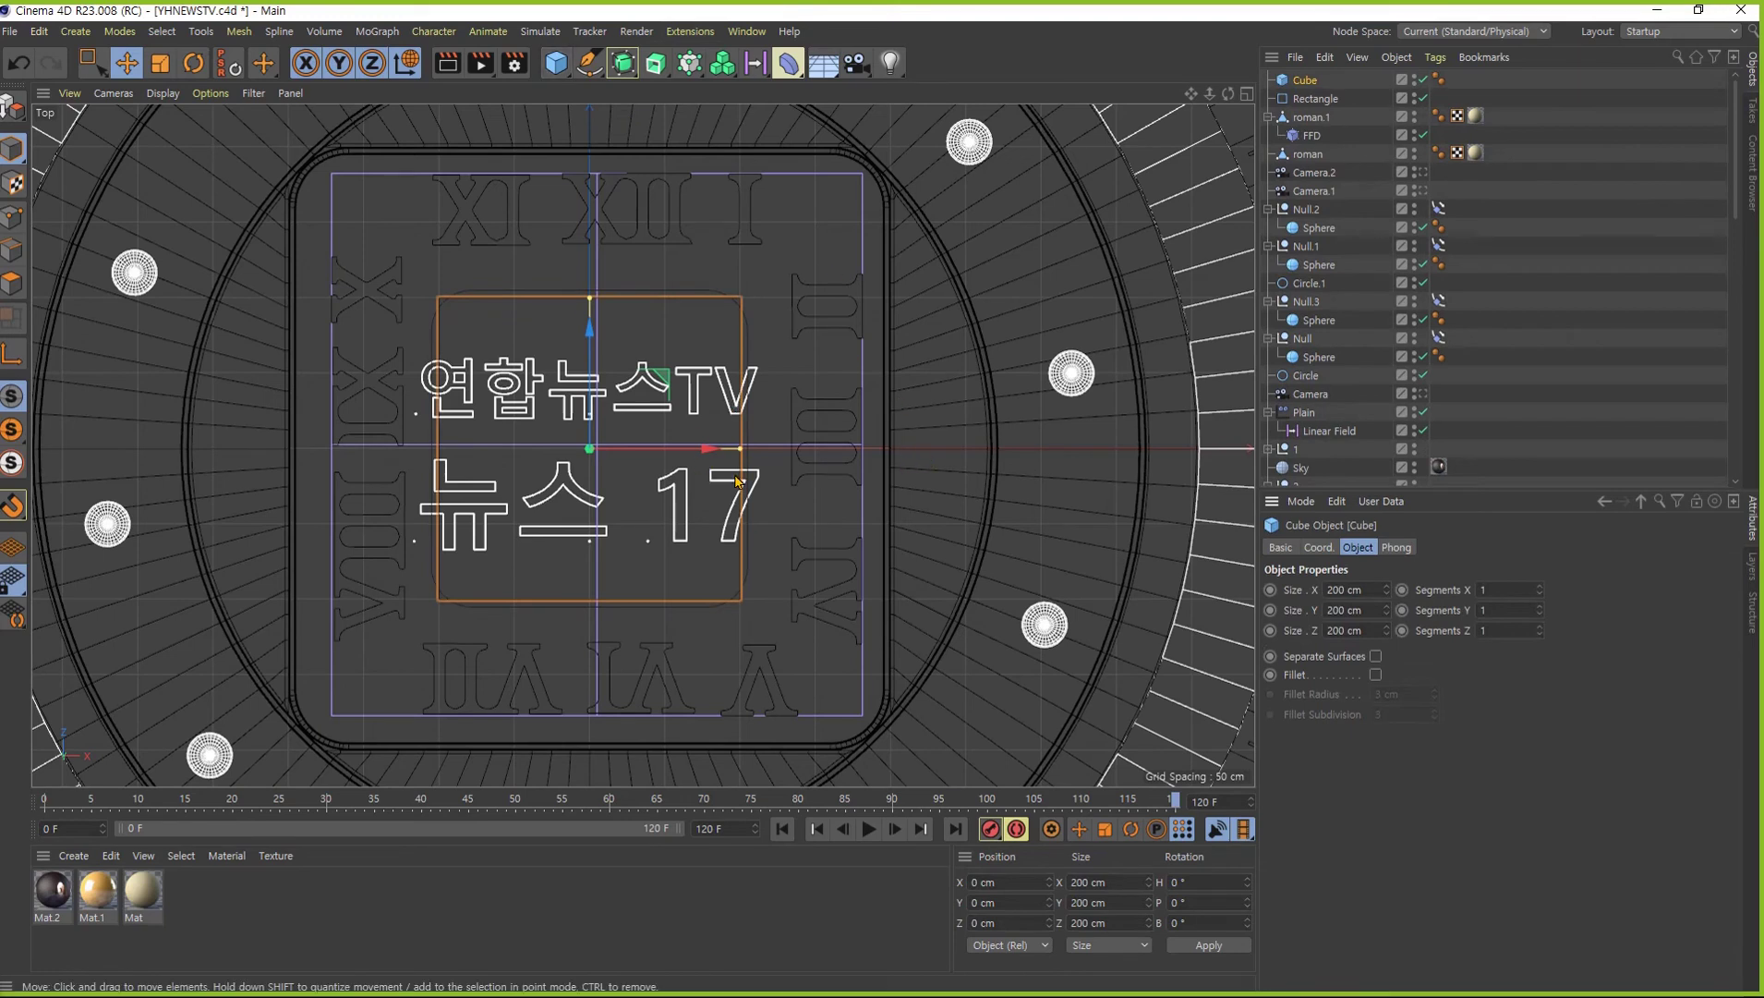
pyautogui.press('t')
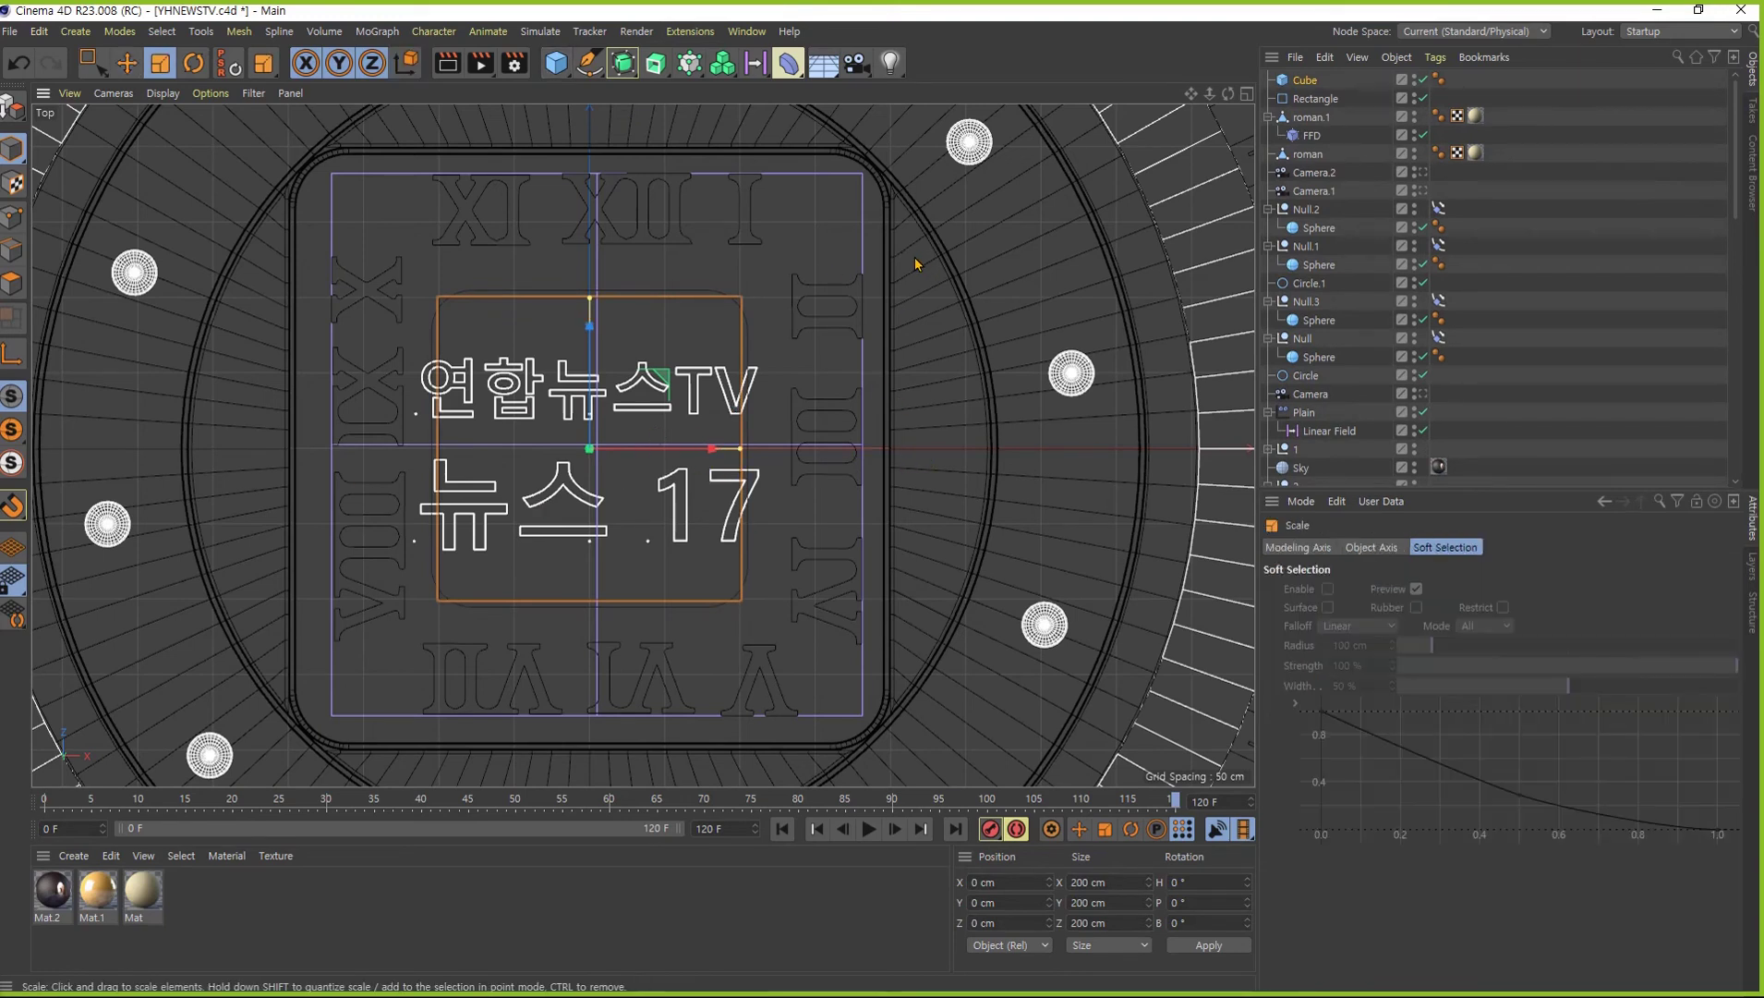
pyautogui.moveTo(919, 262)
pyautogui.mouseDown()
pyautogui.moveTo(598, 649)
pyautogui.moveTo(590, 443)
pyautogui.mouseUp()
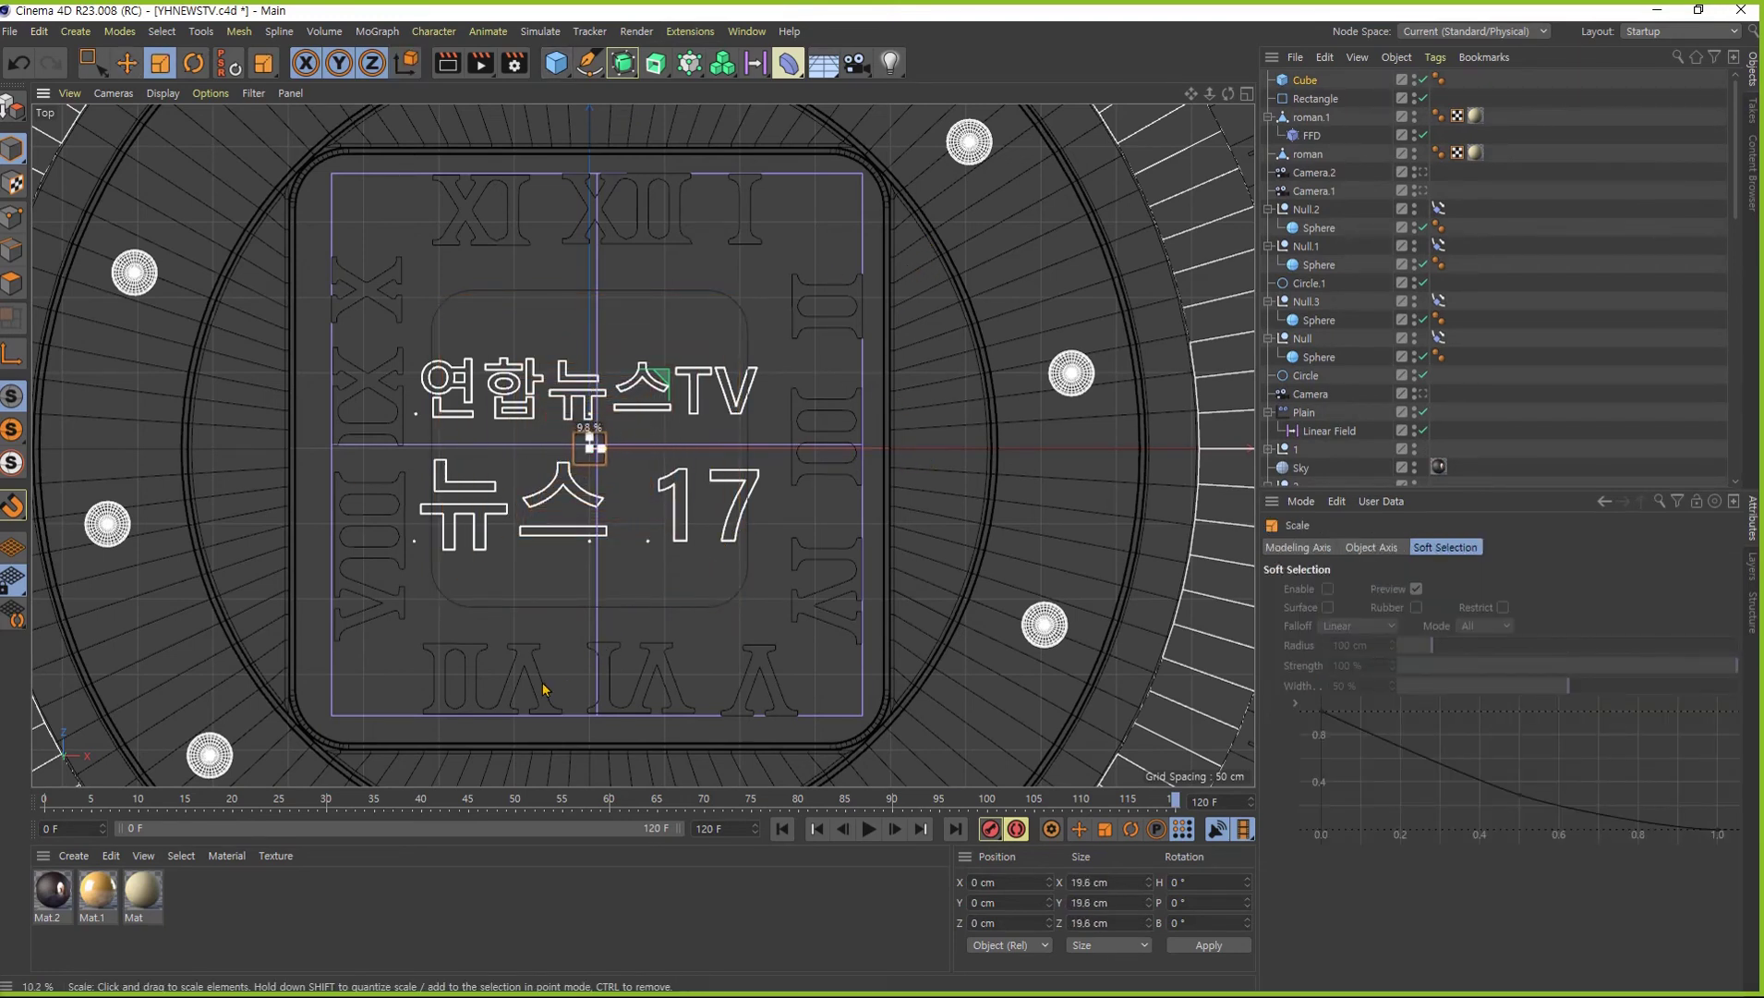
pyautogui.press('e')
pyautogui.moveTo(588, 336); pyautogui.dragTo(583, 178)
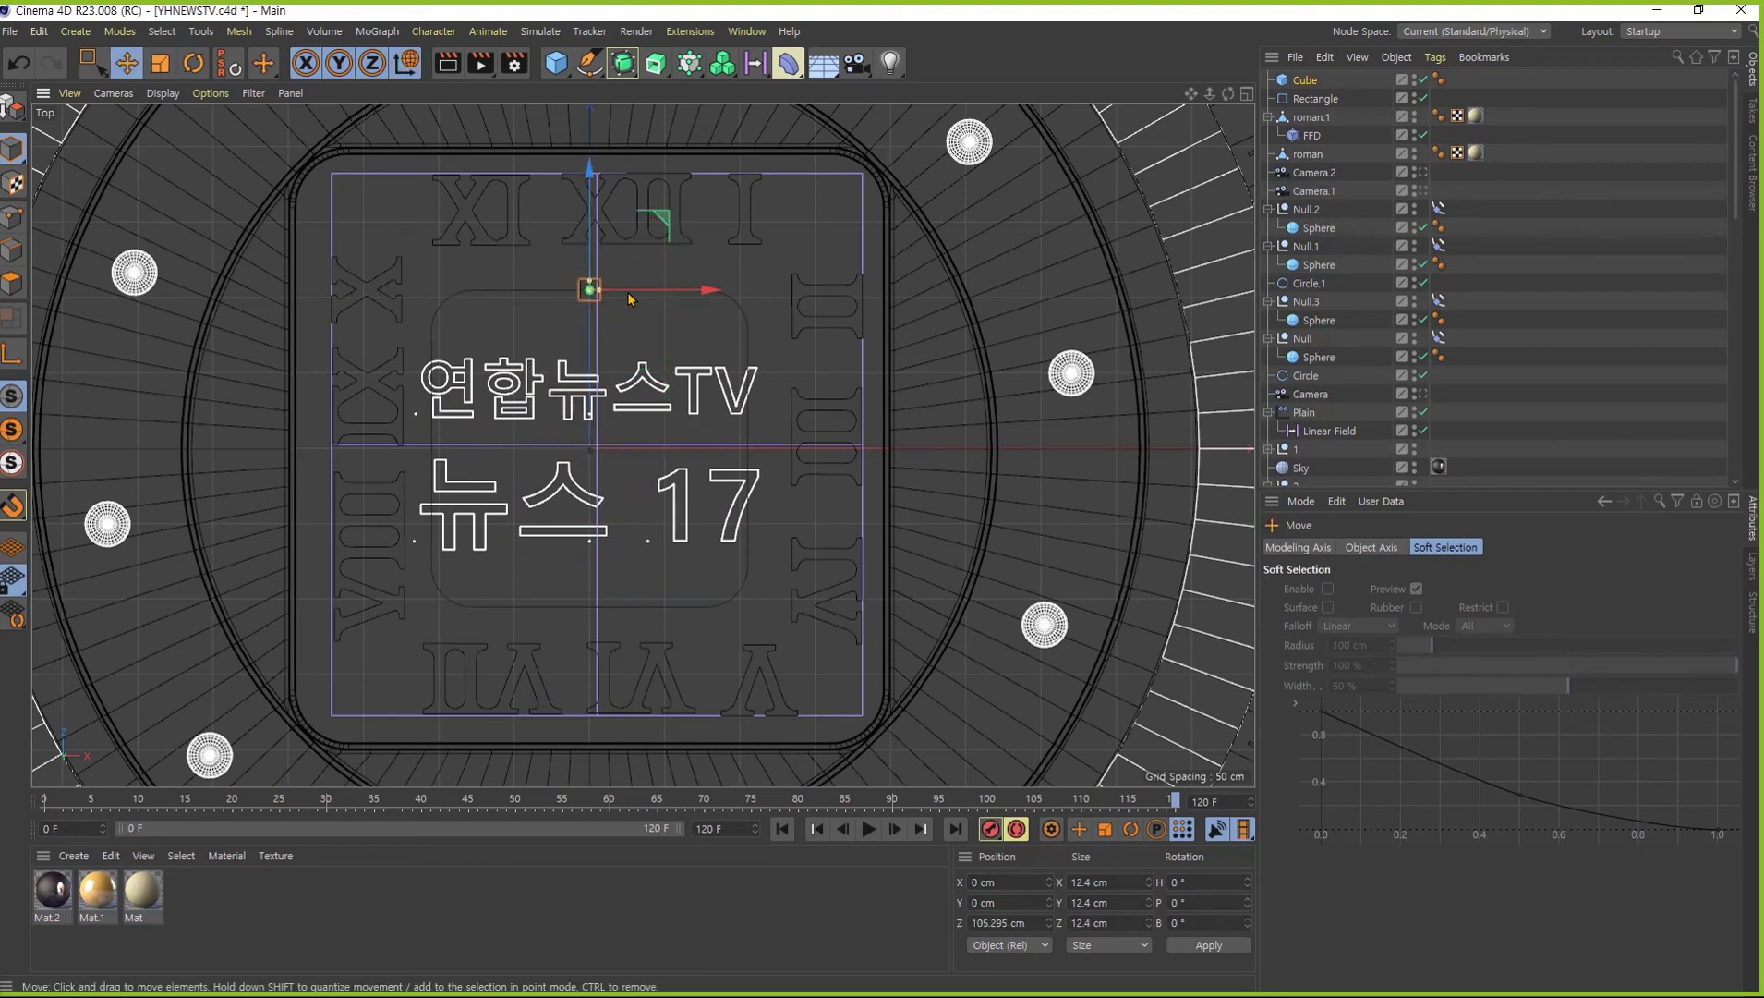
# - Narrow the cube into a thin 4.705 × 12.4 × 12.4 cm bar at Z 105.295 cm
pyautogui.scroll(5, 778, 268)
pyautogui.scroll(-3, 662, 298)
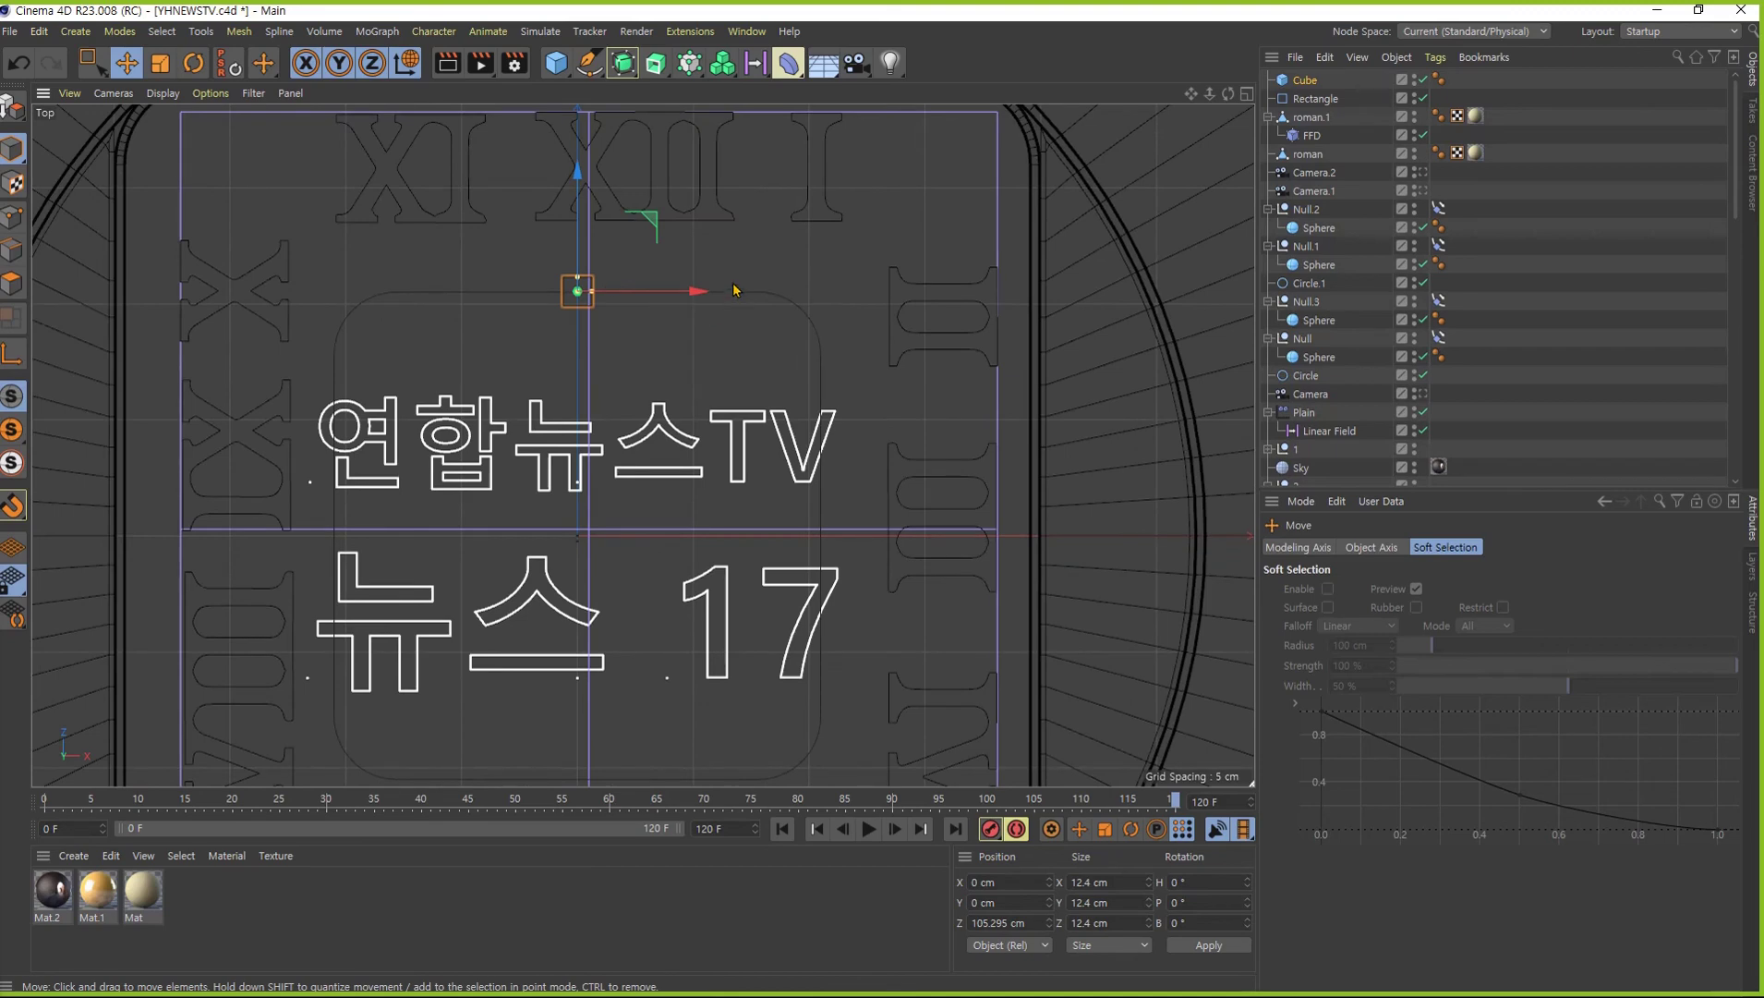
pyautogui.scroll(3, 628, 296)
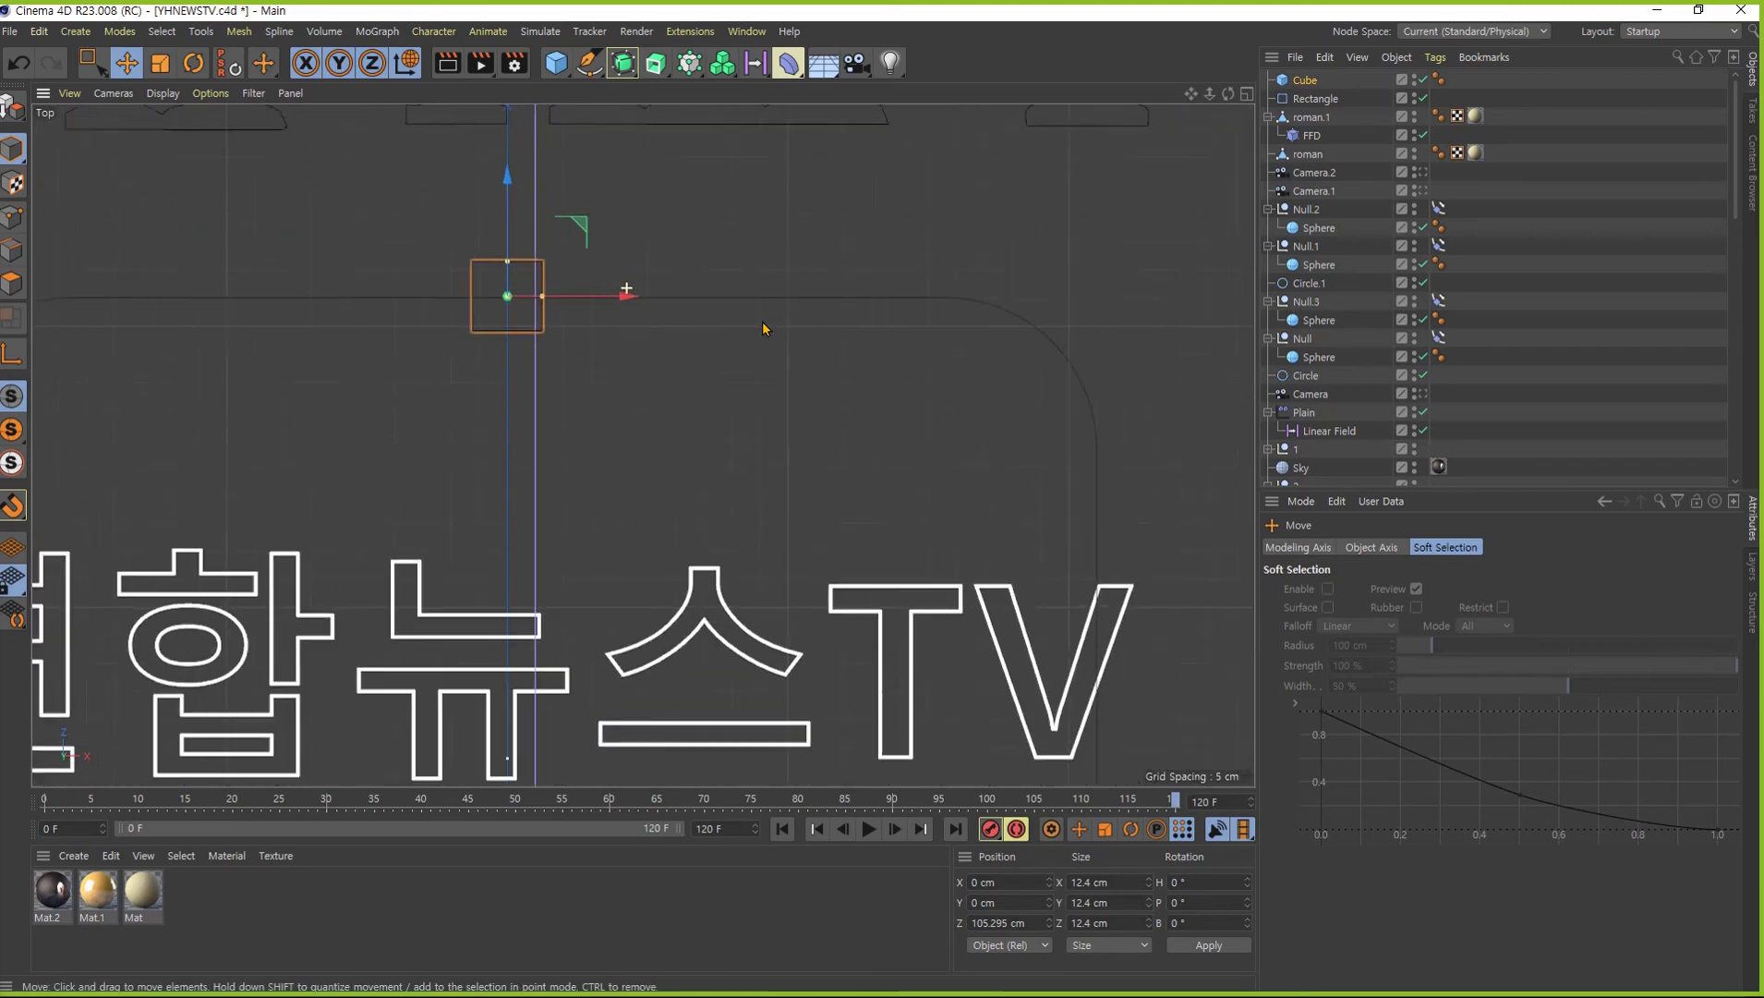
pyautogui.scroll(2, 671, 359)
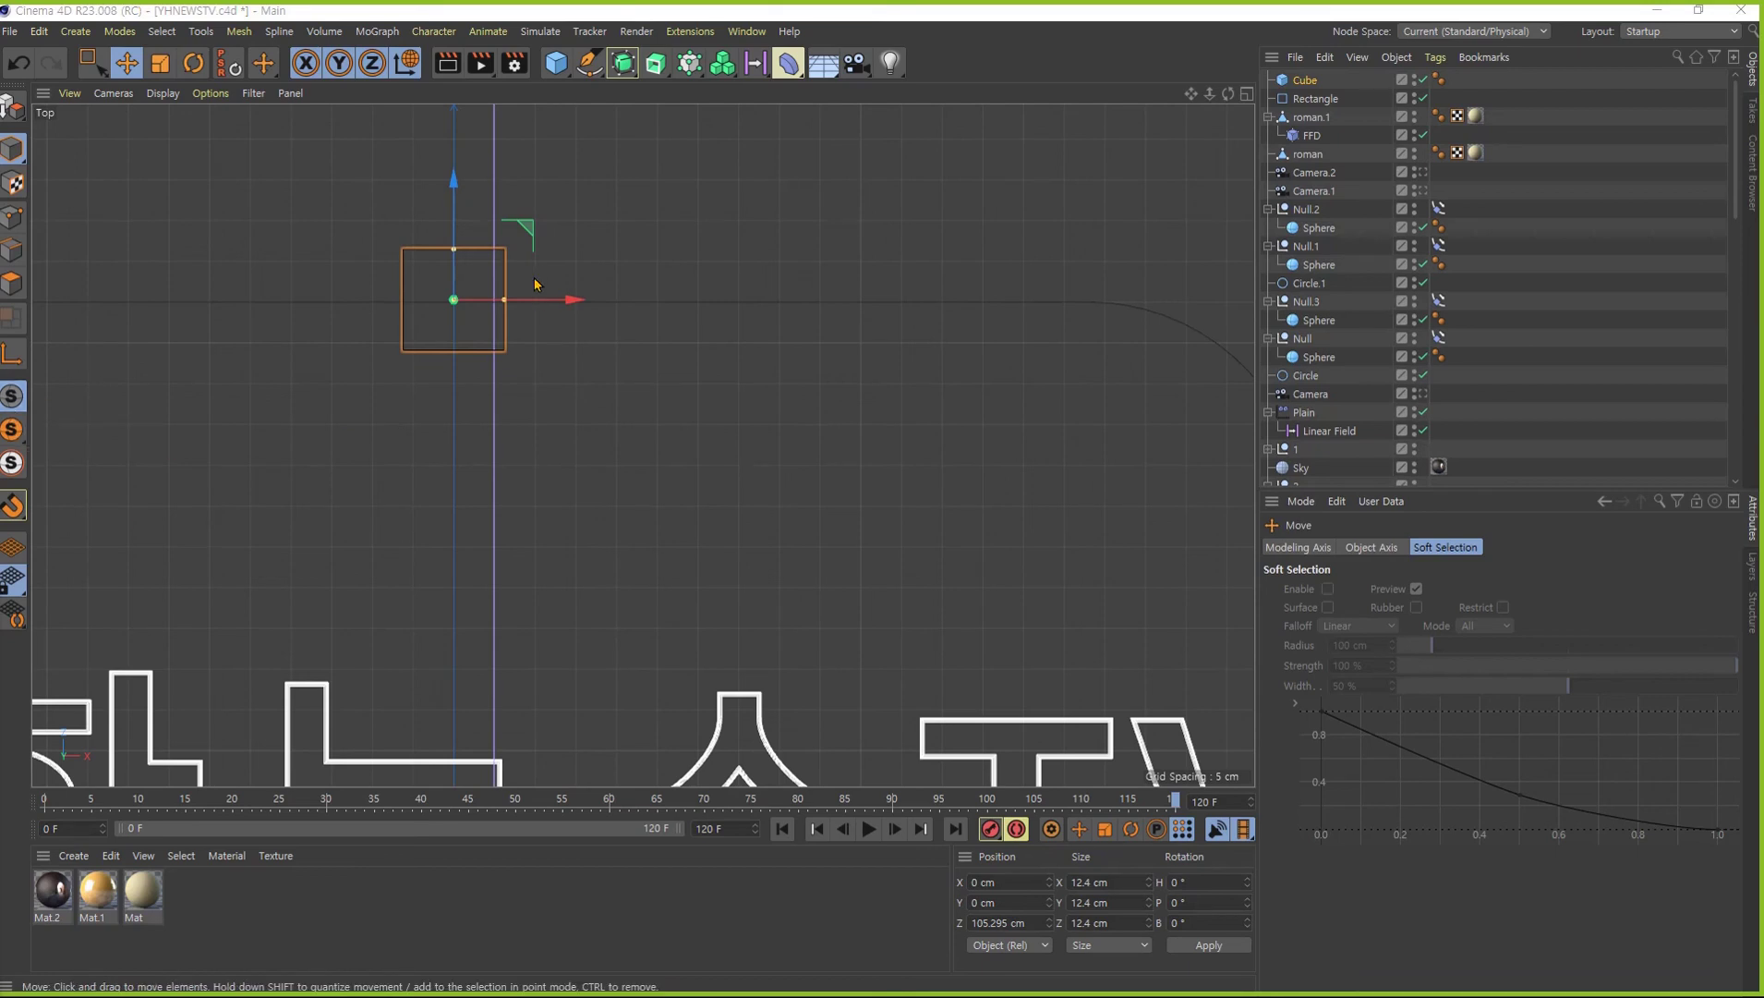
pyautogui.moveTo(492, 306); pyautogui.dragTo(474, 311)
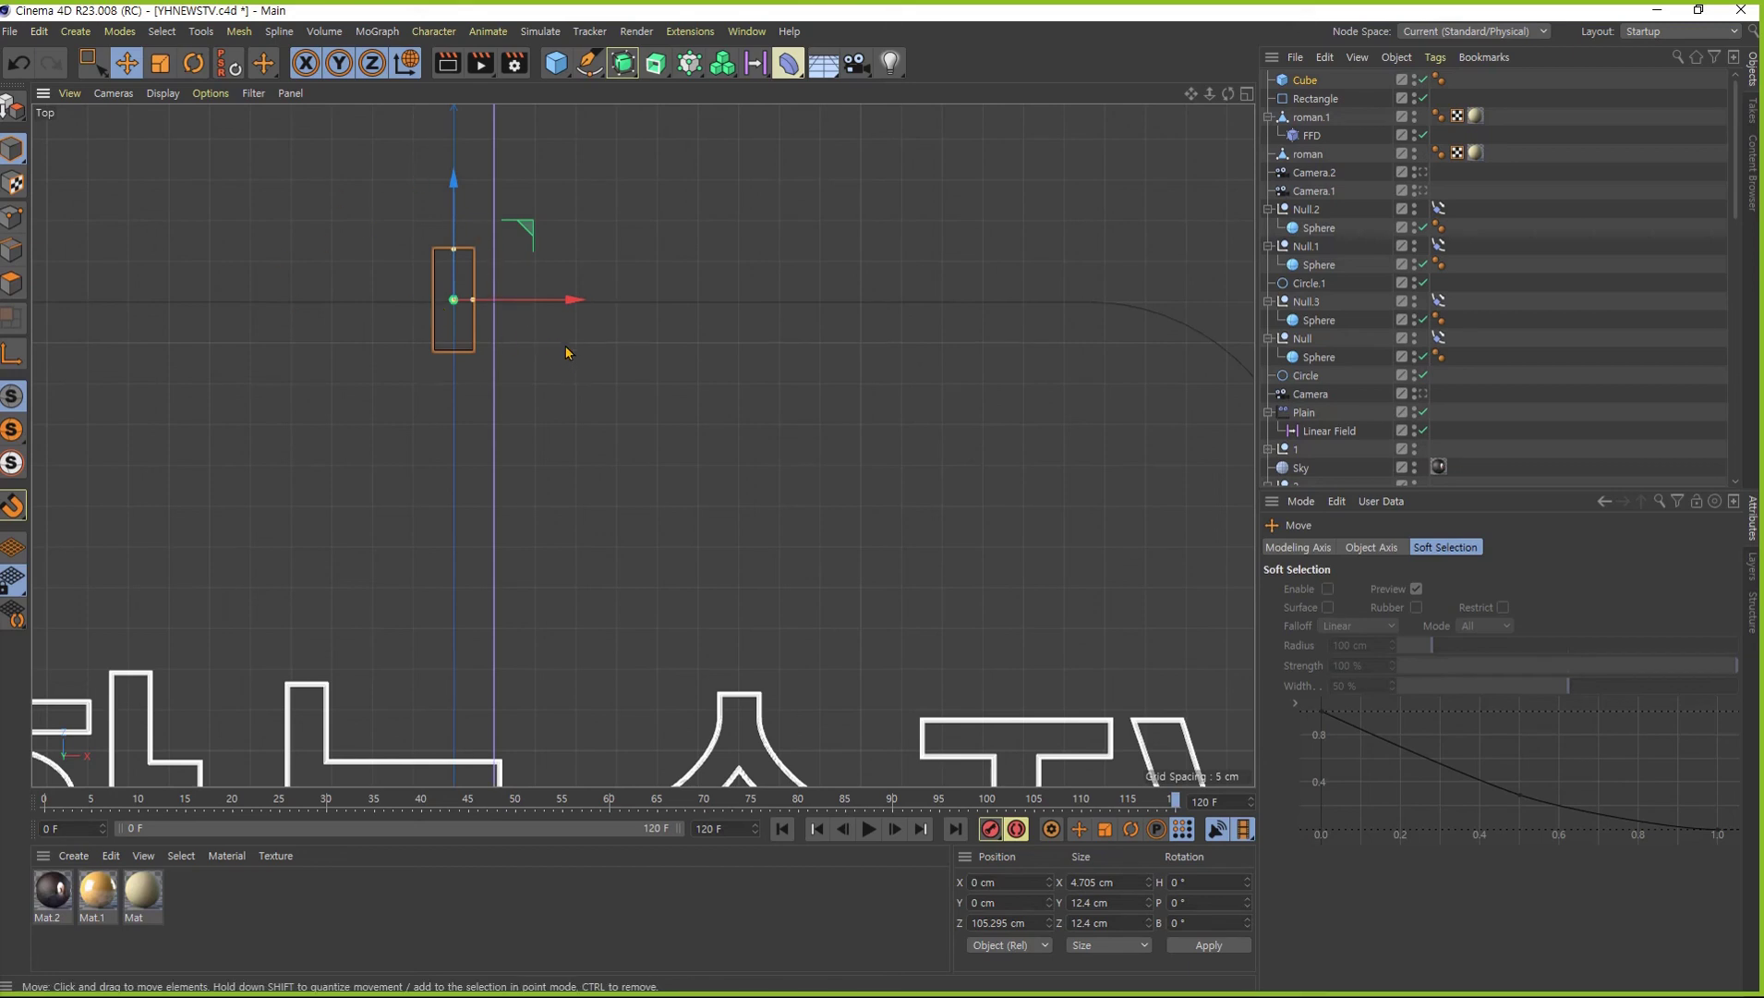
# - Duplicate the cube bar into a row of five along the square's top edge
pyautogui.hotkey('ctrl', 'c')
pyautogui.hotkey('ctrl', 'v')
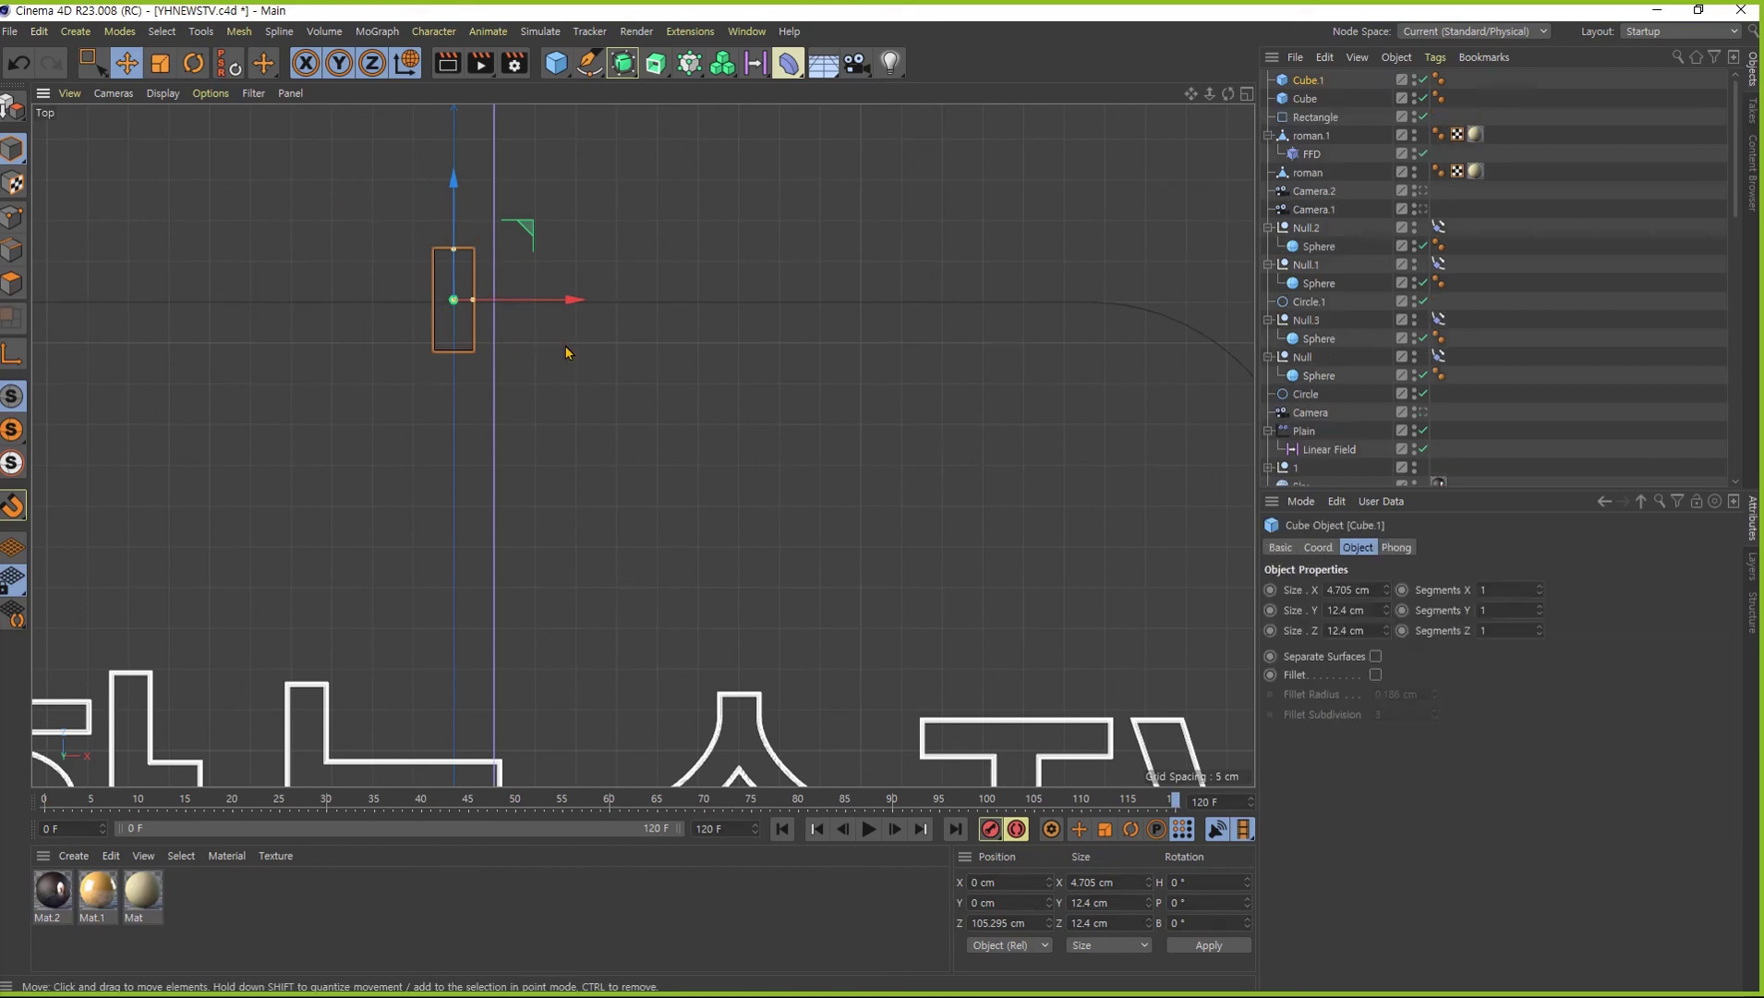
pyautogui.moveTo(575, 300)
pyautogui.mouseDown()
pyautogui.moveTo(669, 301)
pyautogui.moveTo(562, 305)
pyautogui.mouseUp()
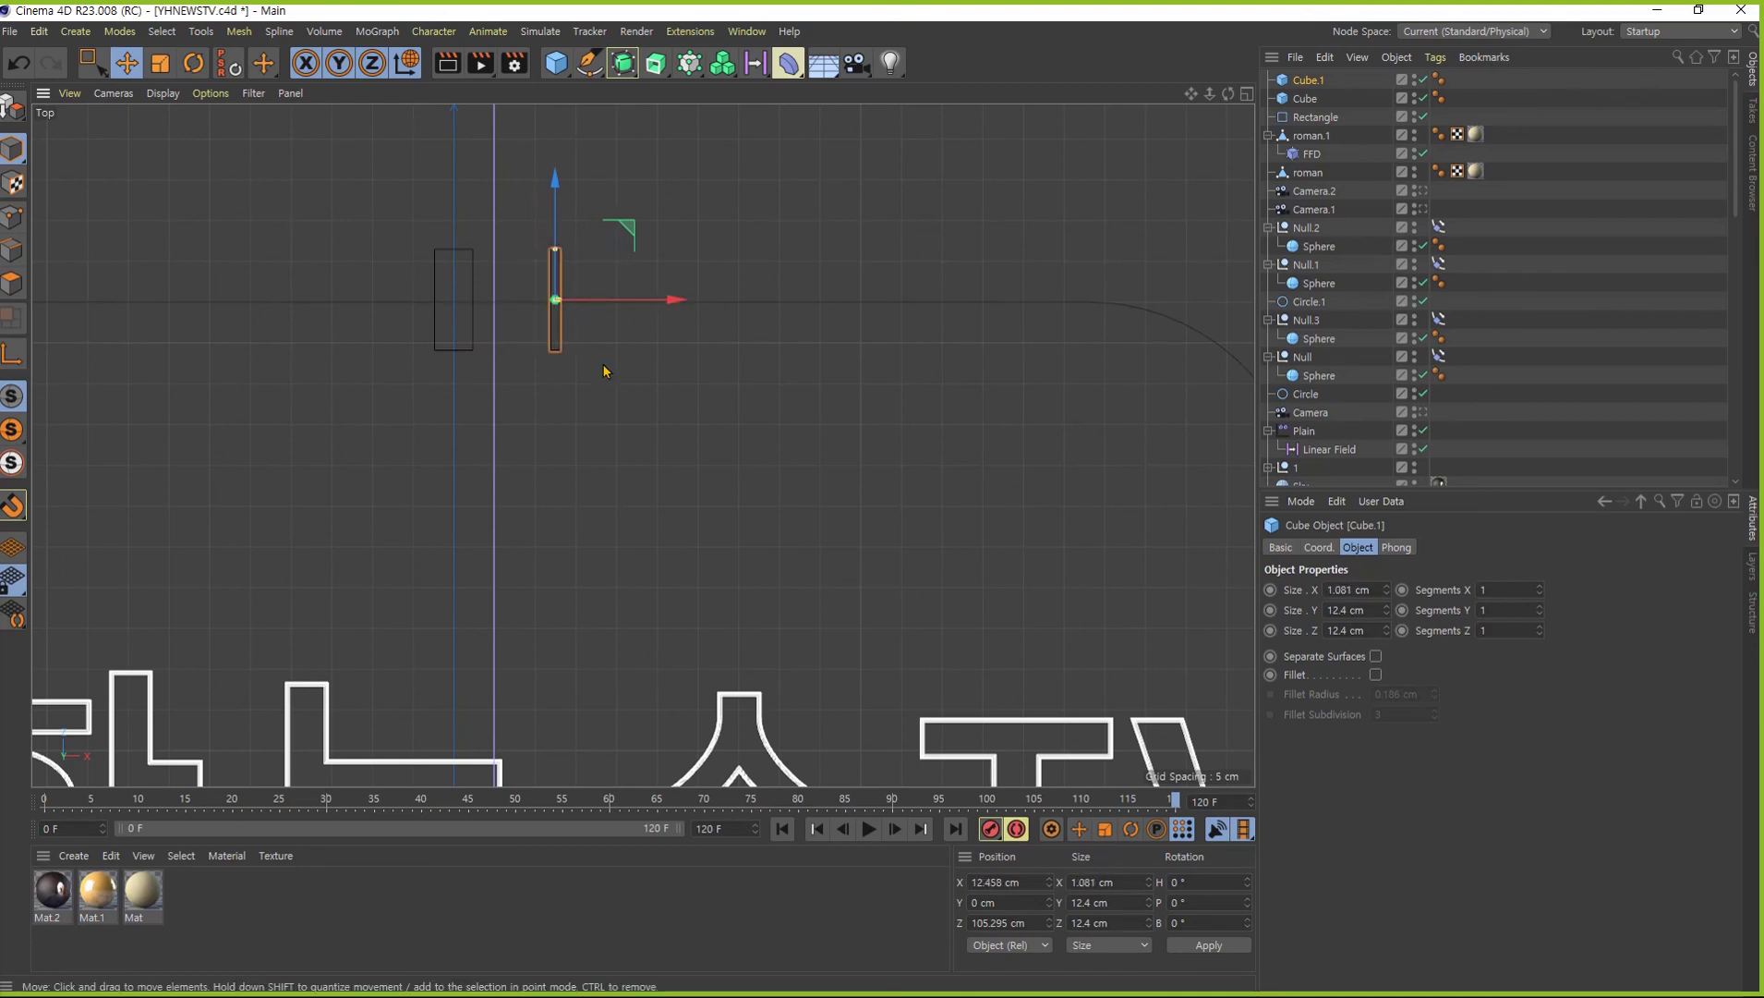
pyautogui.hotkey('ctrl', 'c')
pyautogui.hotkey('ctrl', 'v')
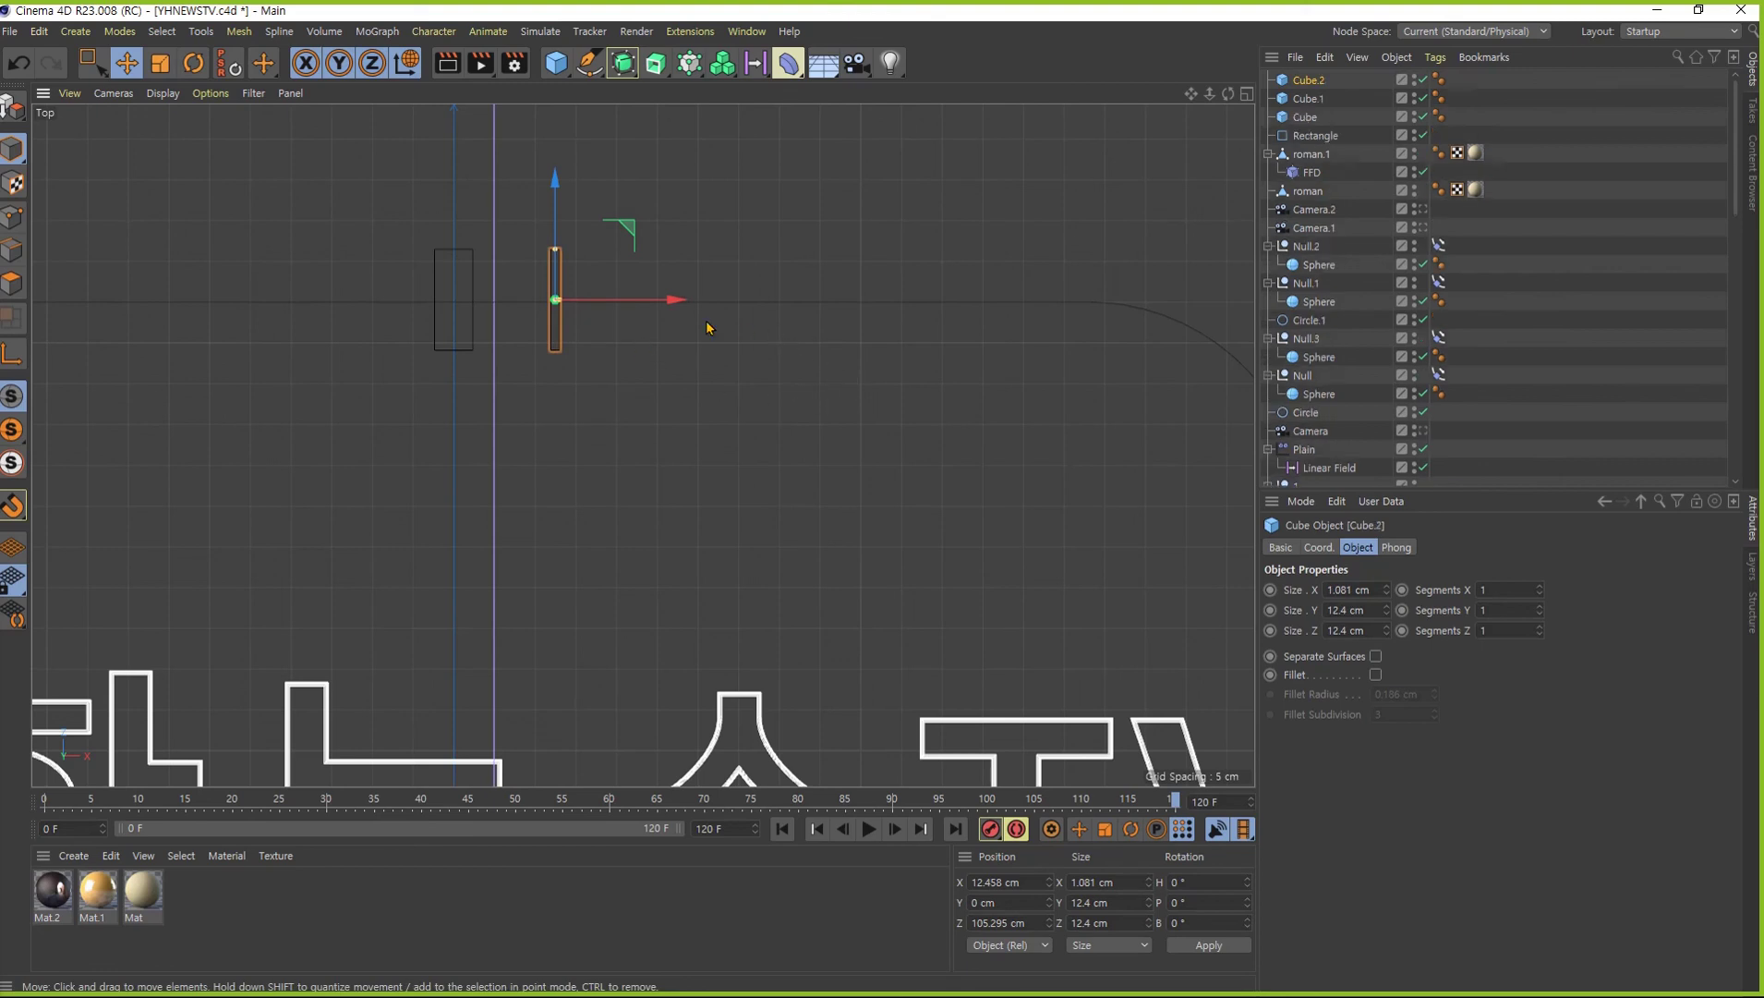
pyautogui.moveTo(674, 302); pyautogui.dragTo(933, 307)
pyautogui.hotkey('ctrl', 'c')
pyautogui.hotkey('ctrl', 'v')
pyautogui.hotkey('ctrl', 'c')
pyautogui.hotkey('ctrl', 'v')
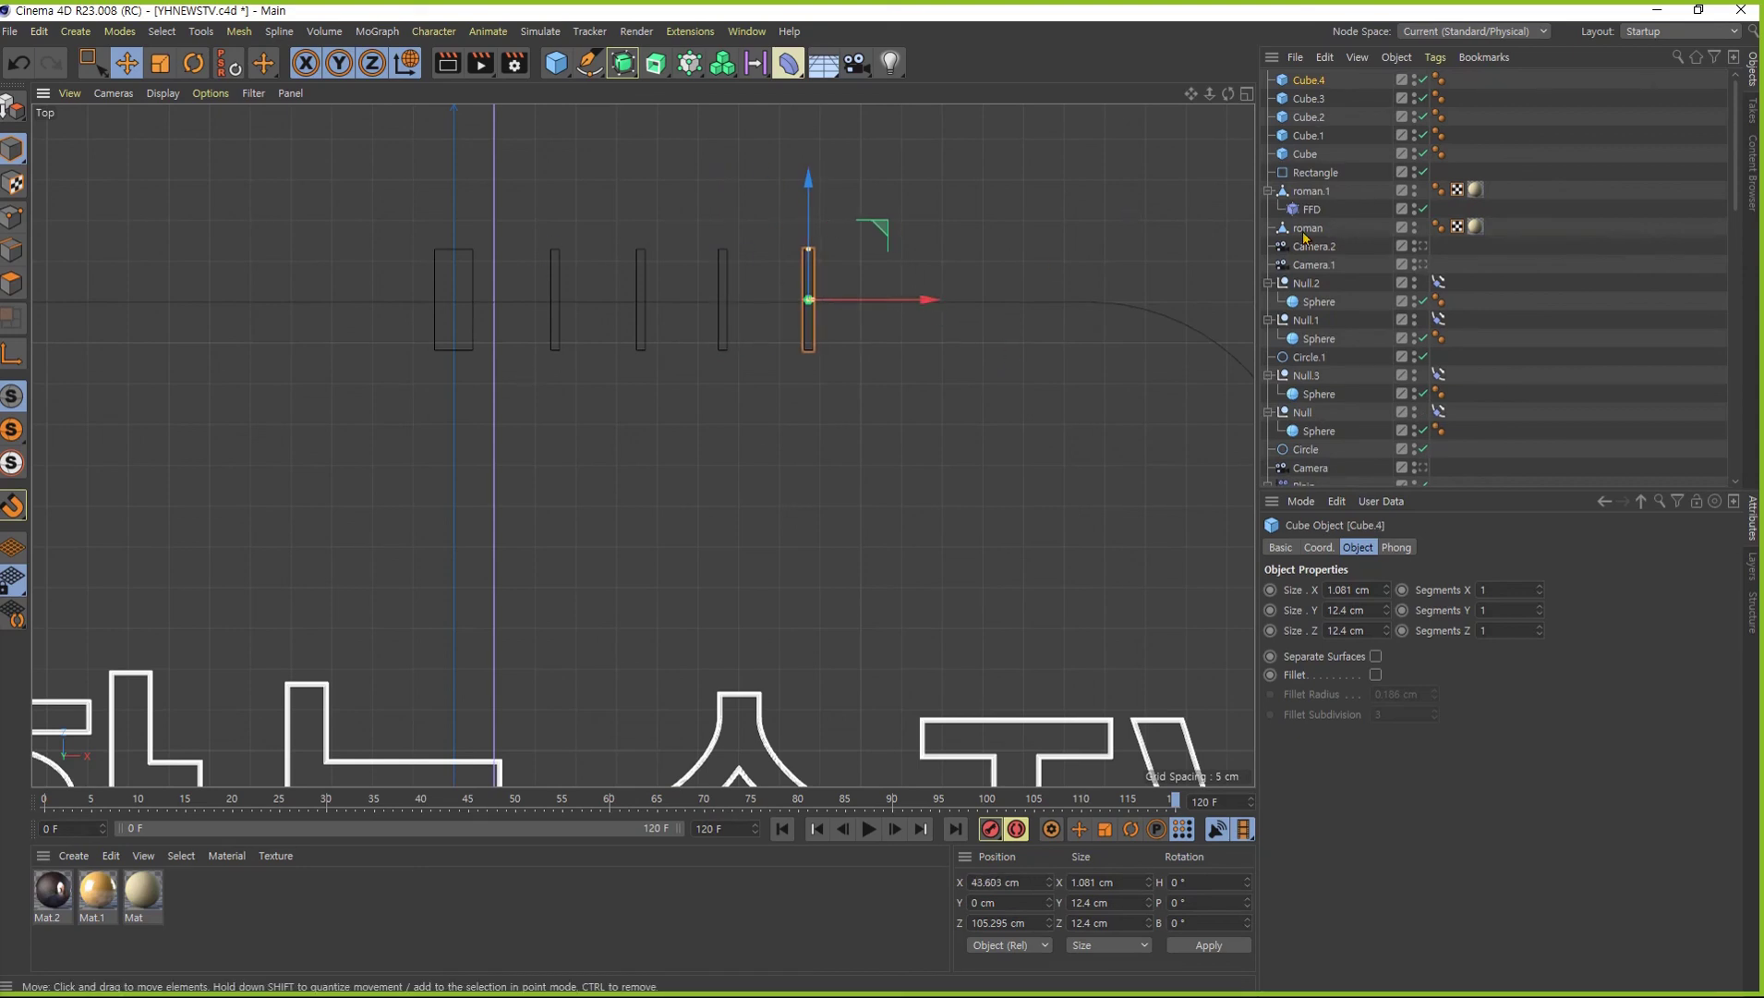
# - Add a Cloner and nest all five cubes, Cube through Cube.4, inside it
pyautogui.click(1307, 154)
pyautogui.keyDown('shift'); pyautogui.click(1308, 85); pyautogui.keyUp('shift')
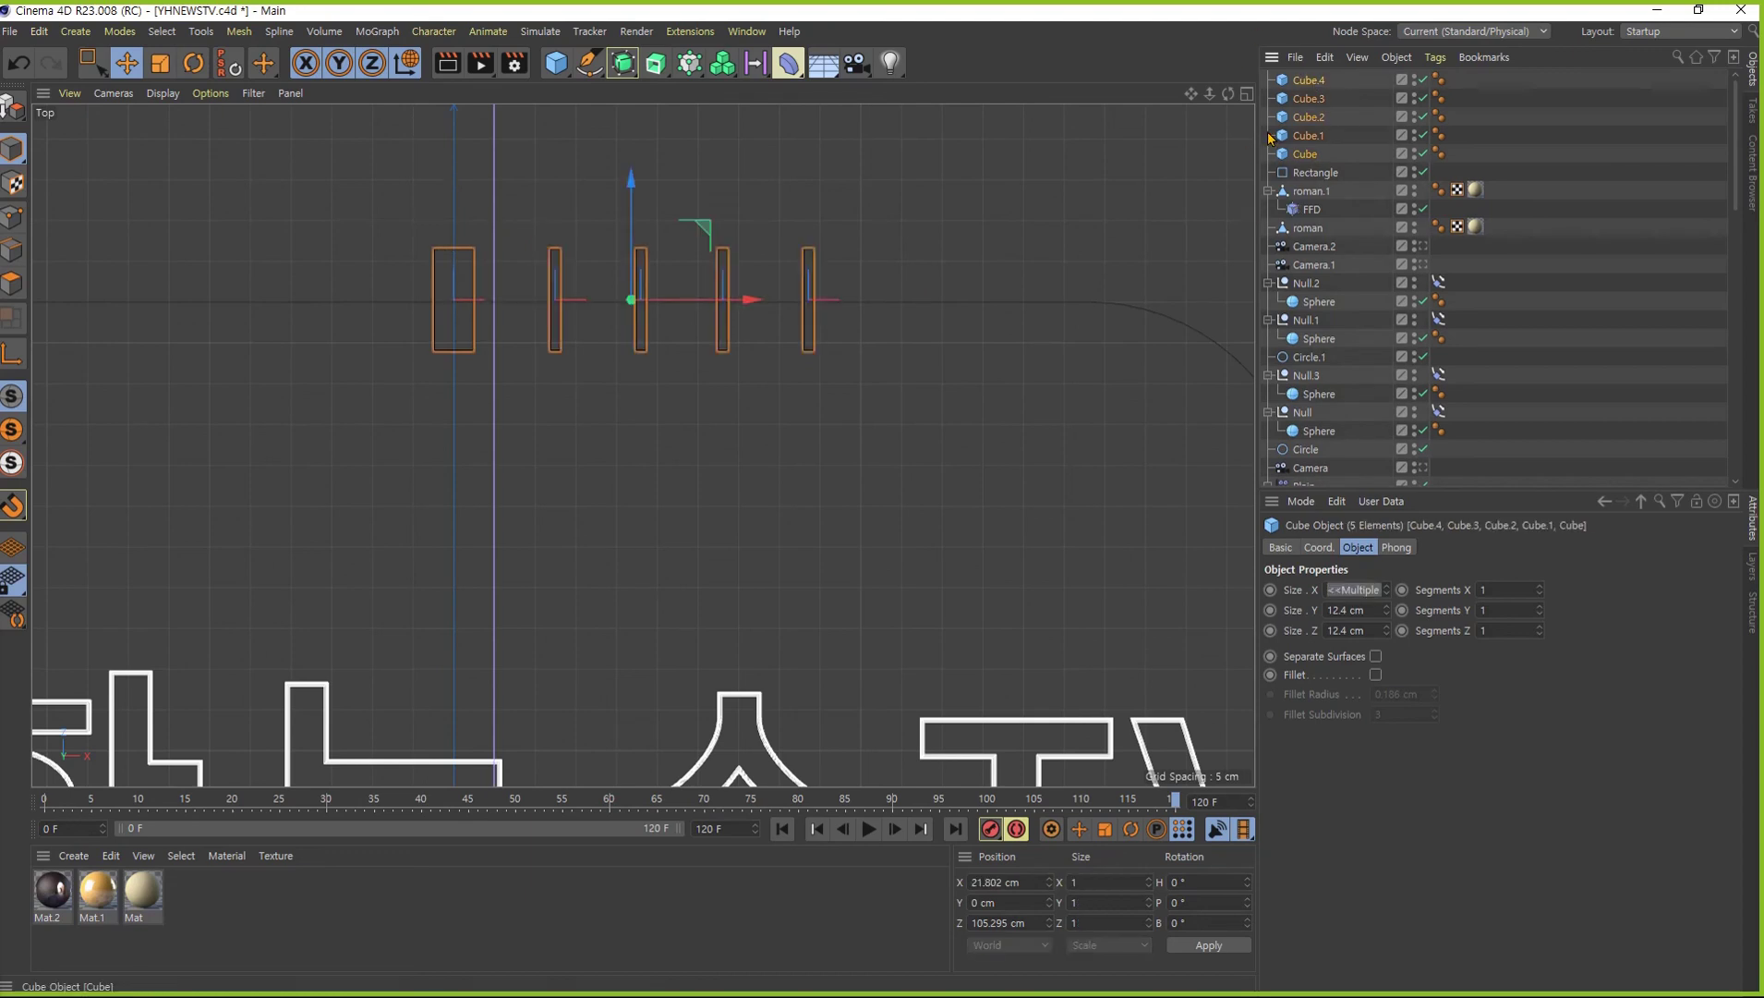
pyautogui.hotkey('ctrl', 'shift', 'a')
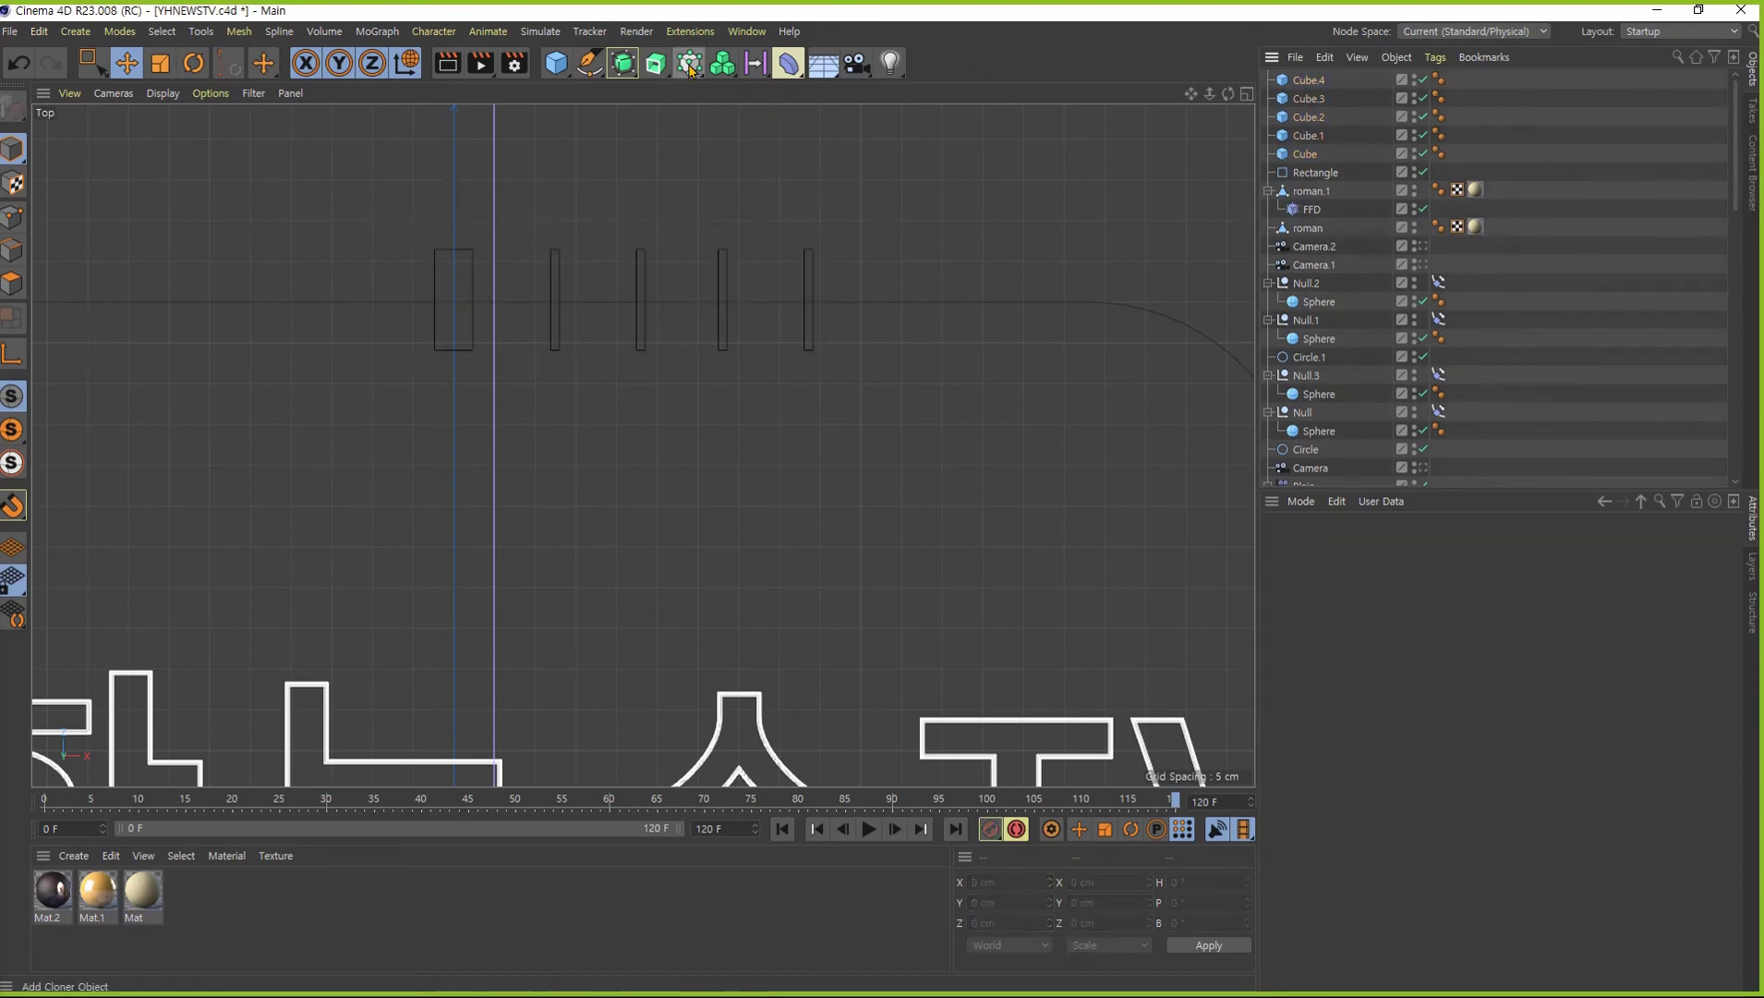
pyautogui.click(689, 62)
pyautogui.click(1311, 103)
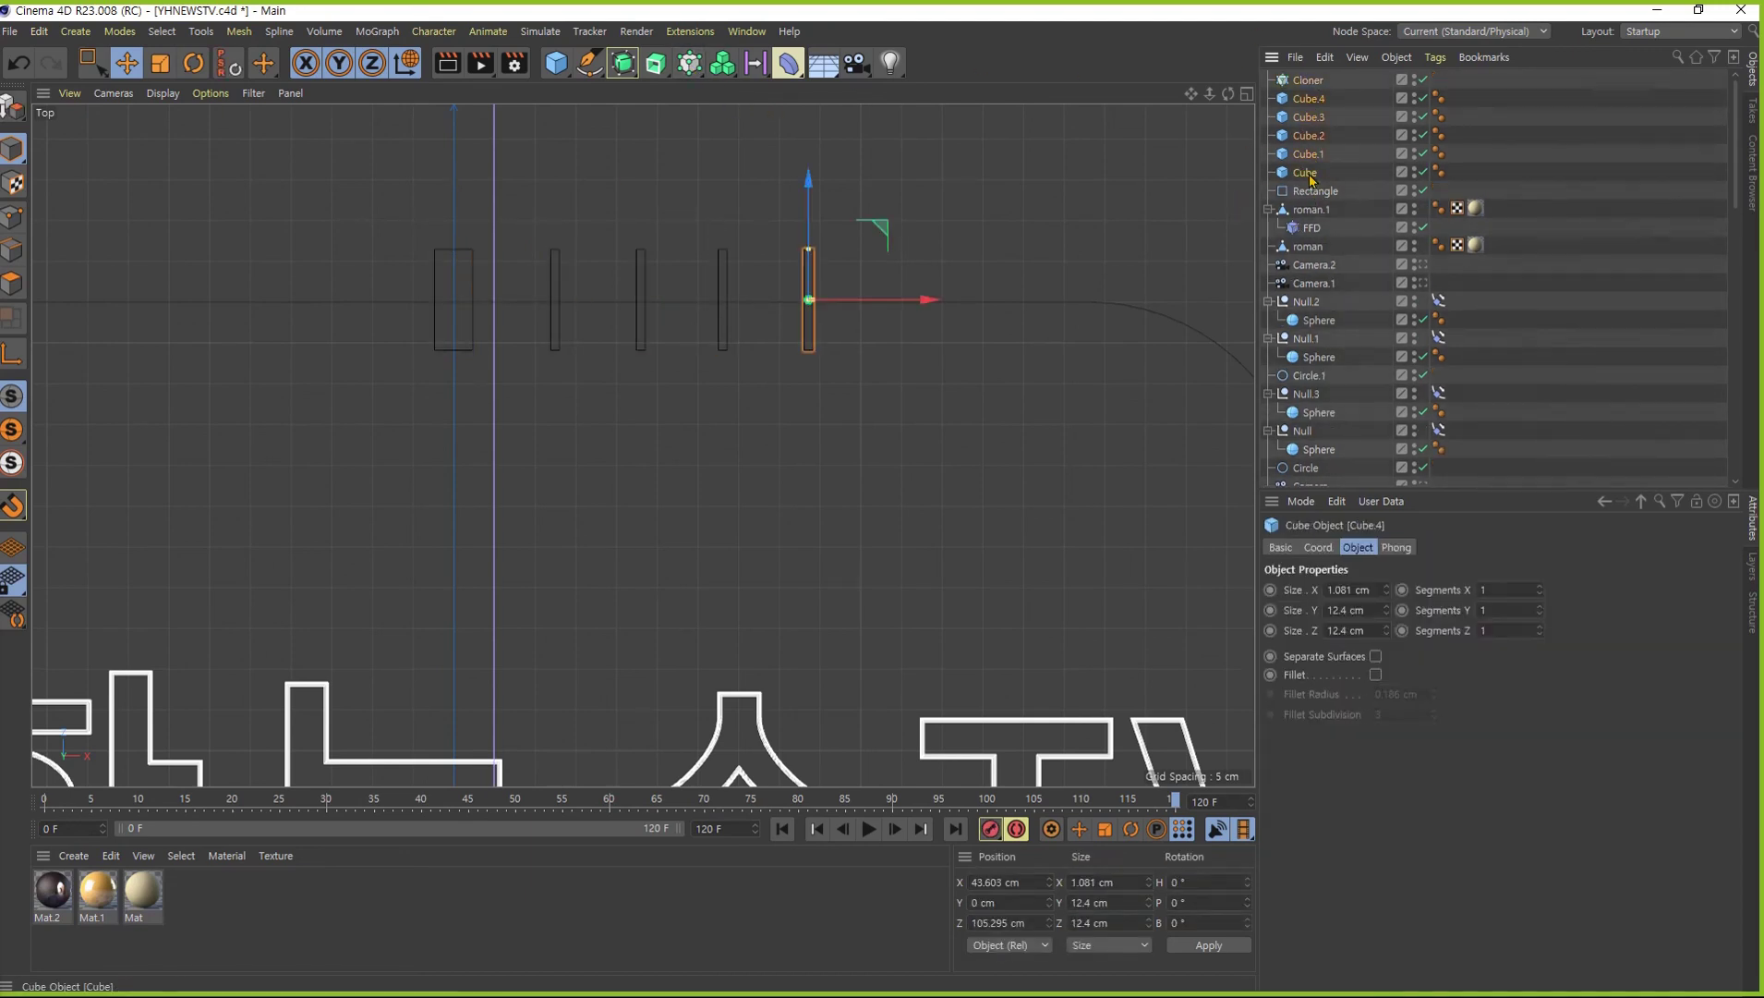
pyautogui.keyDown('shift'); pyautogui.click(1305, 172); pyautogui.keyUp('shift')
pyautogui.moveTo(1312, 115); pyautogui.dragTo(1310, 88)
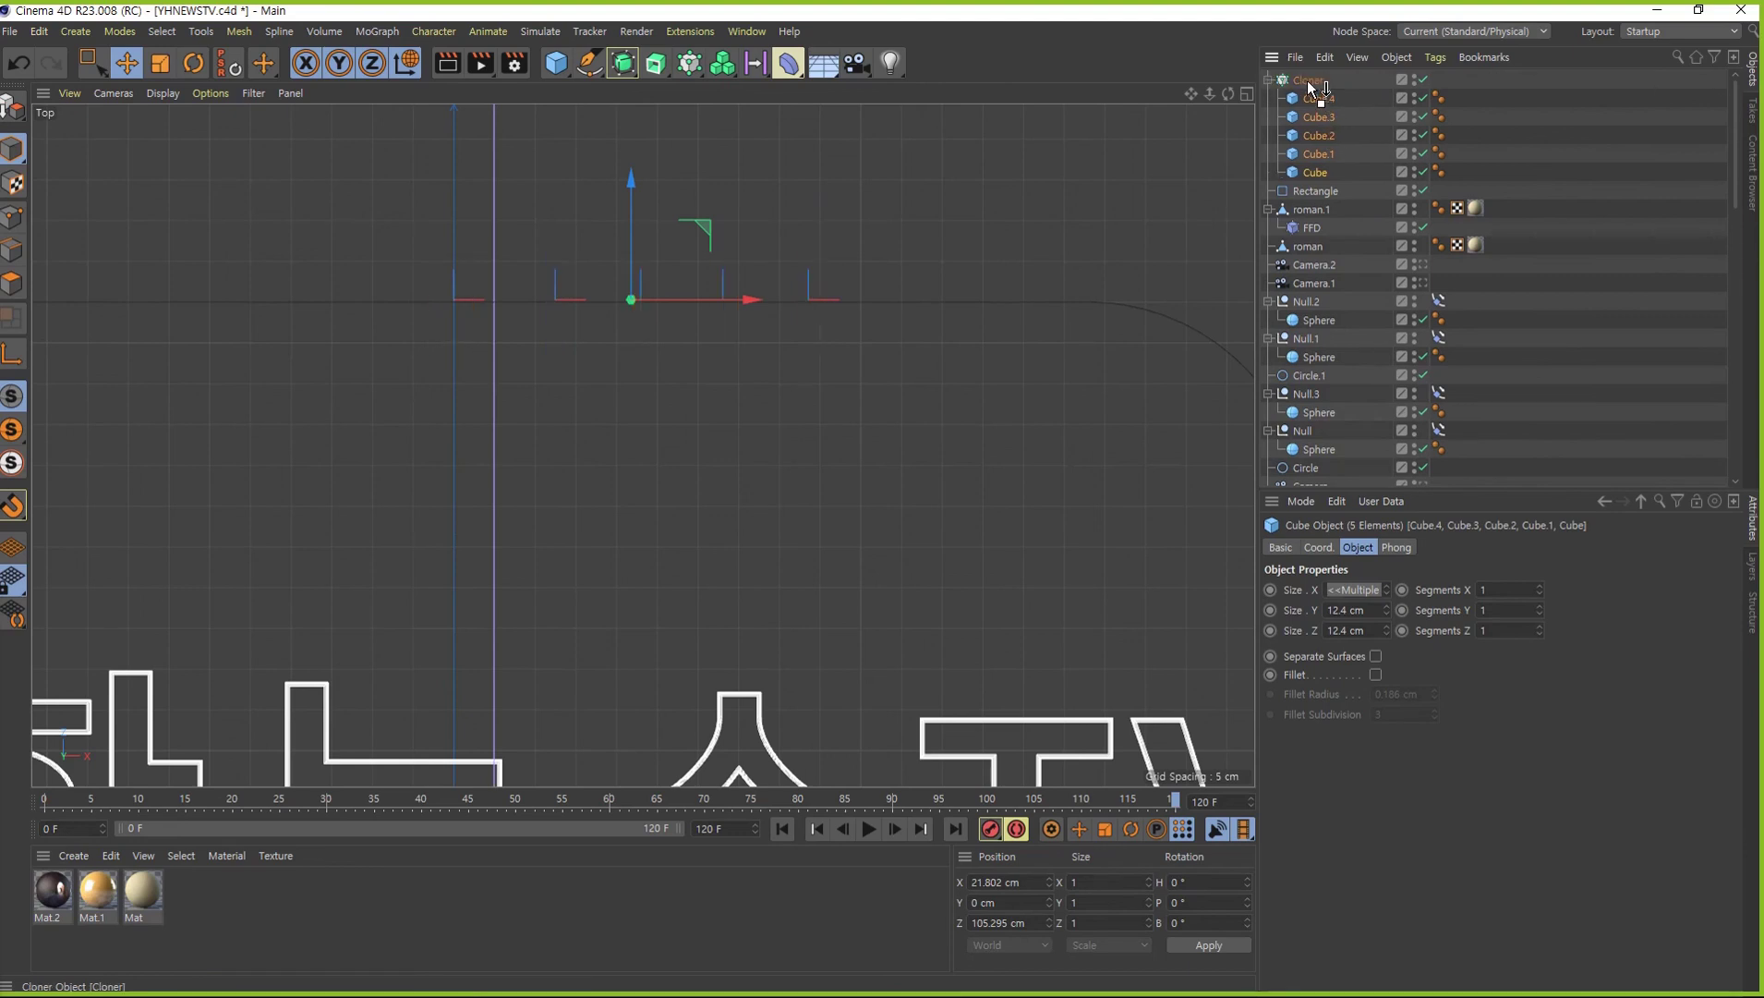